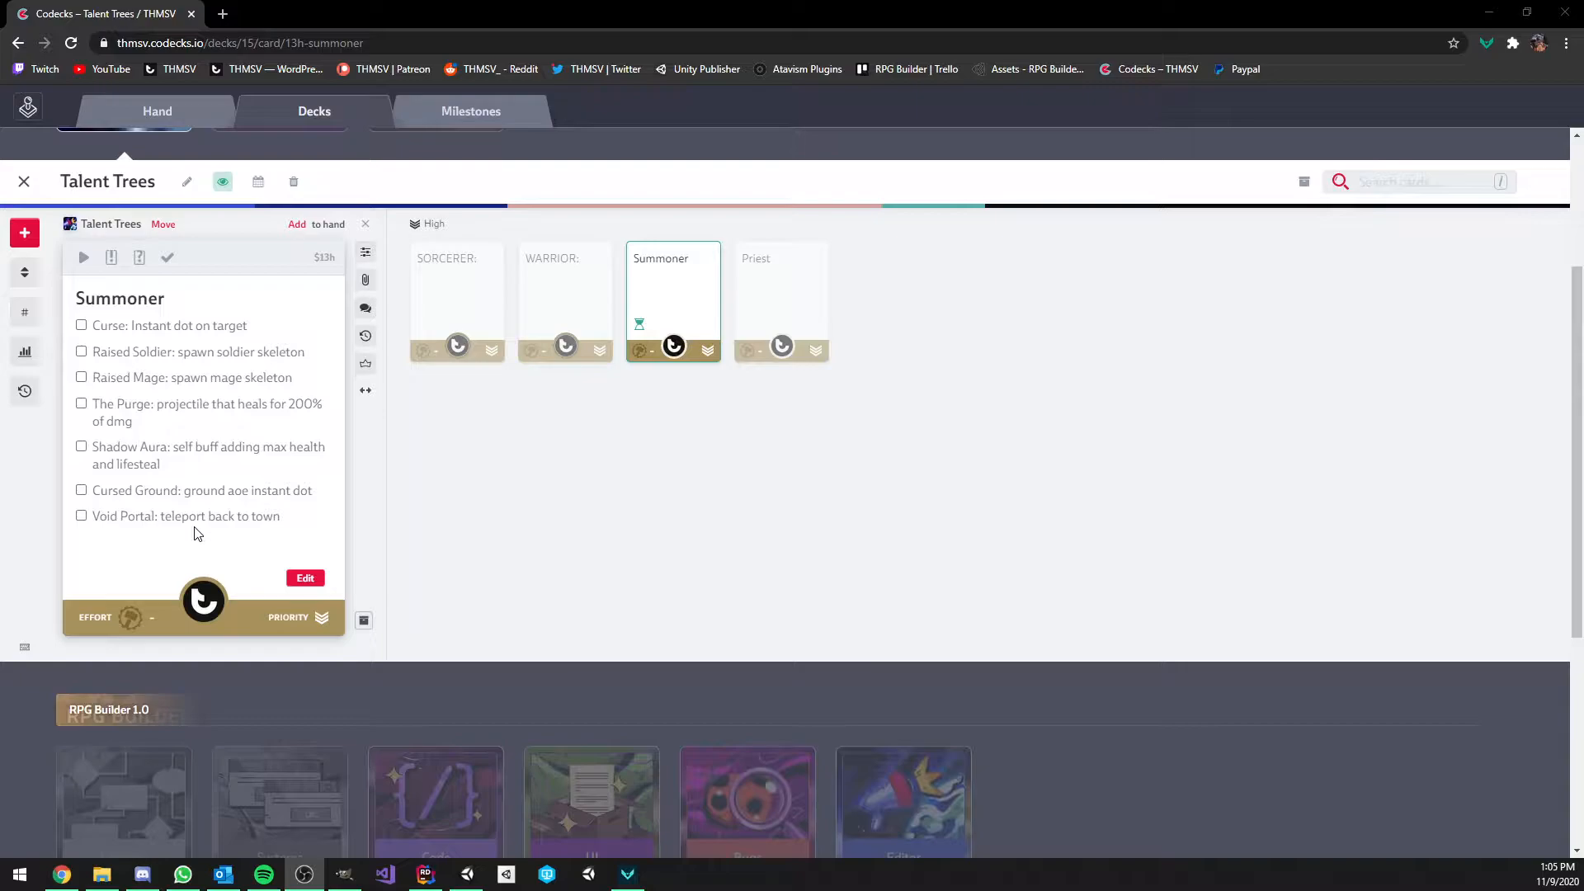
Switch to the Unity editor and open the RPG Builder window over the Game view
left_click(467, 874)
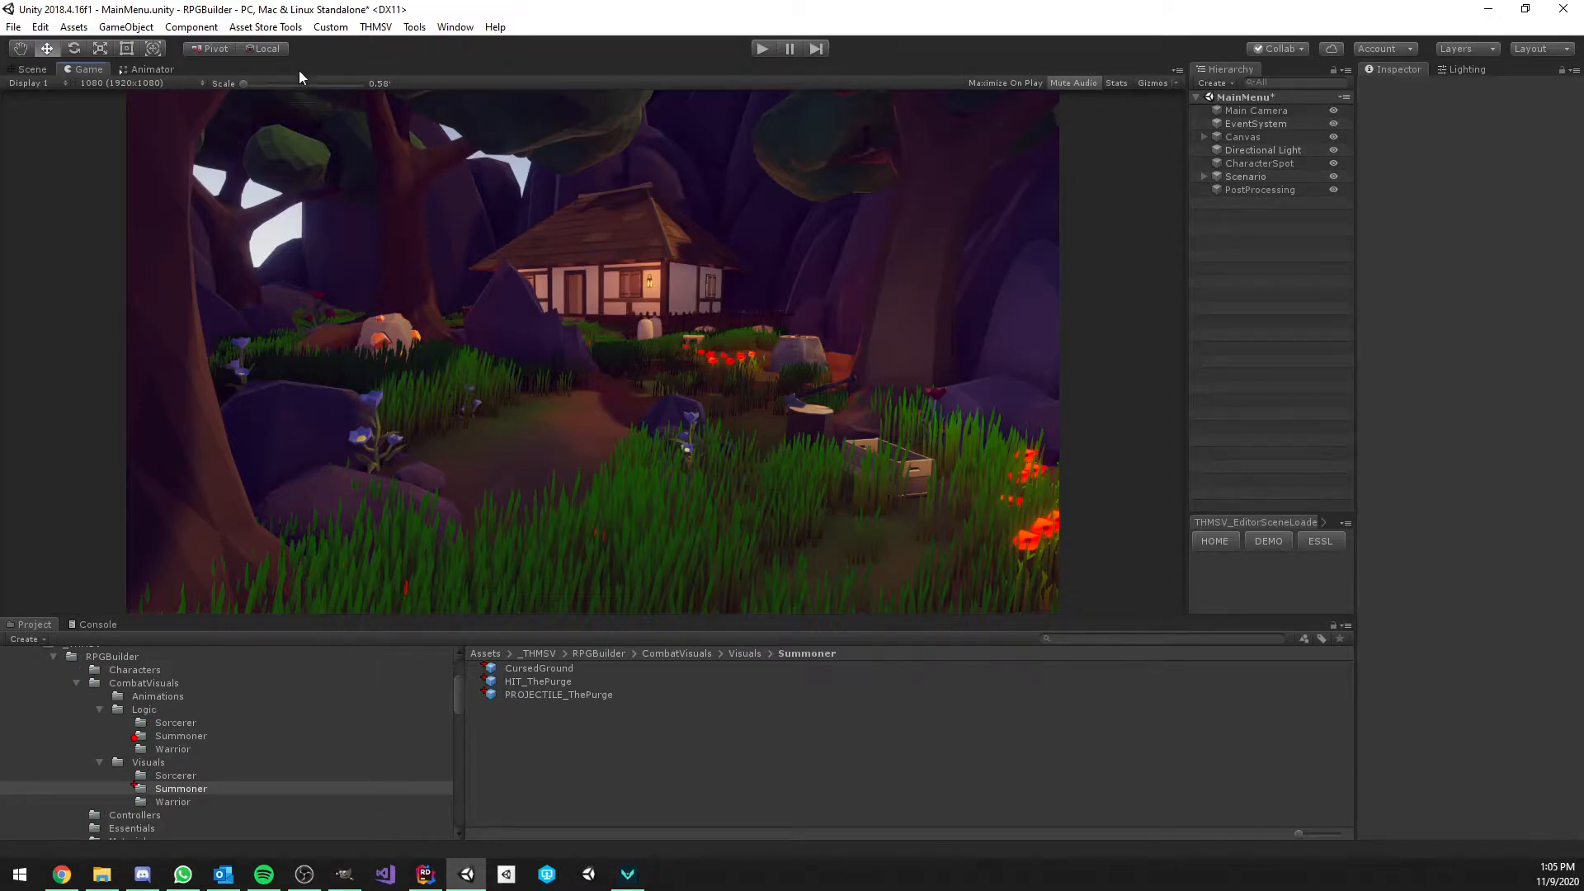
left_click(383, 32)
left_click(395, 45)
left_click_drag(352, 128, 334, 130)
Review the Summoner class's base info, levels template, stats, talent tree and combat settings
left_click(219, 176)
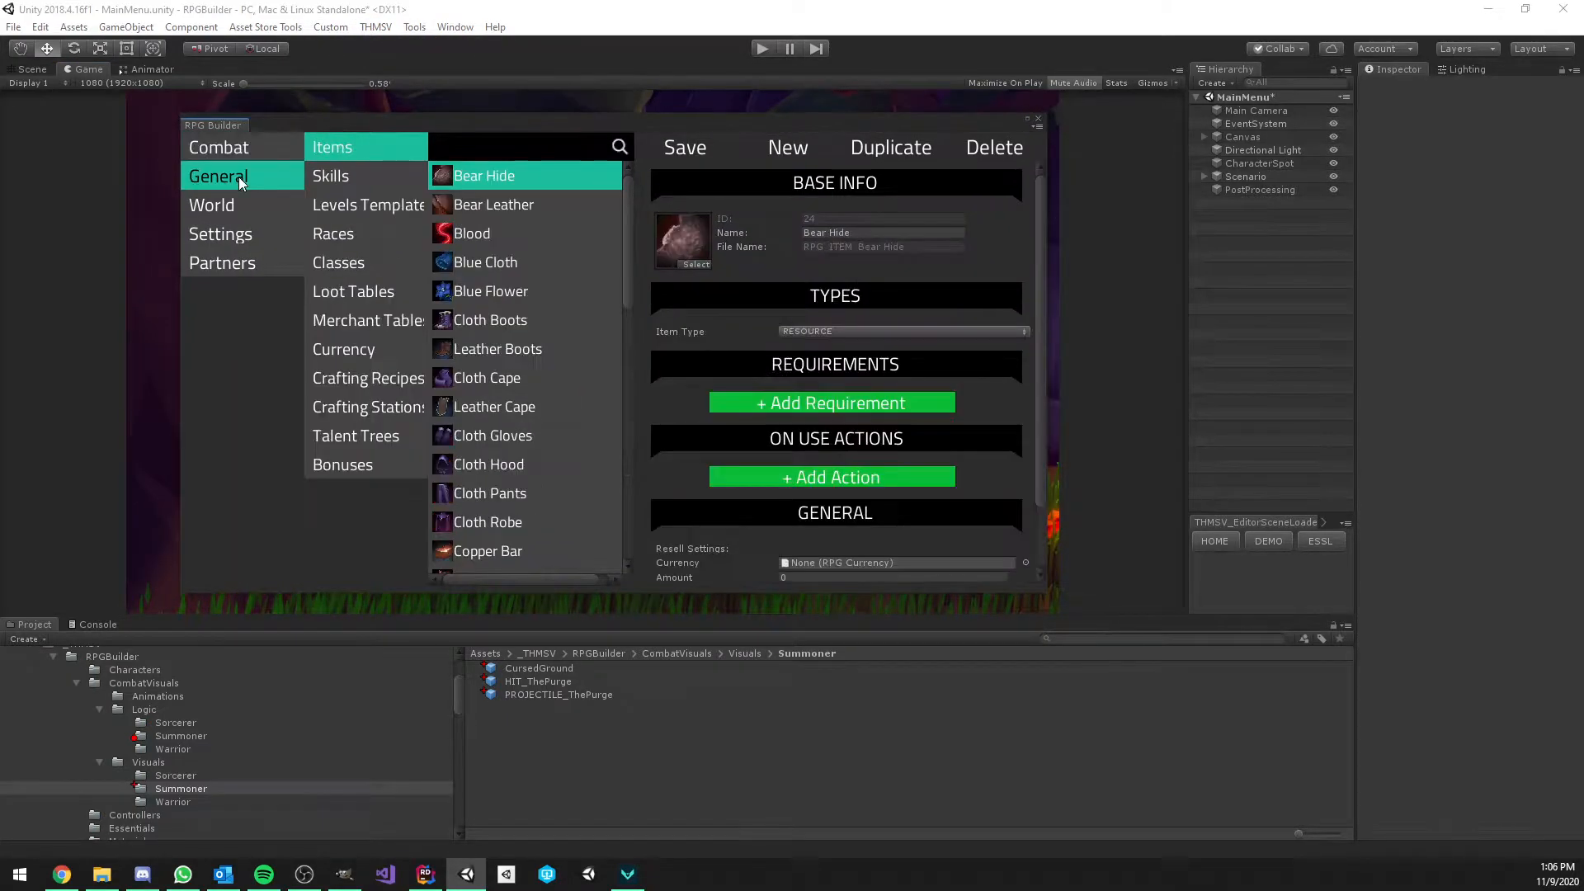
left_click(344, 262)
left_click(512, 235)
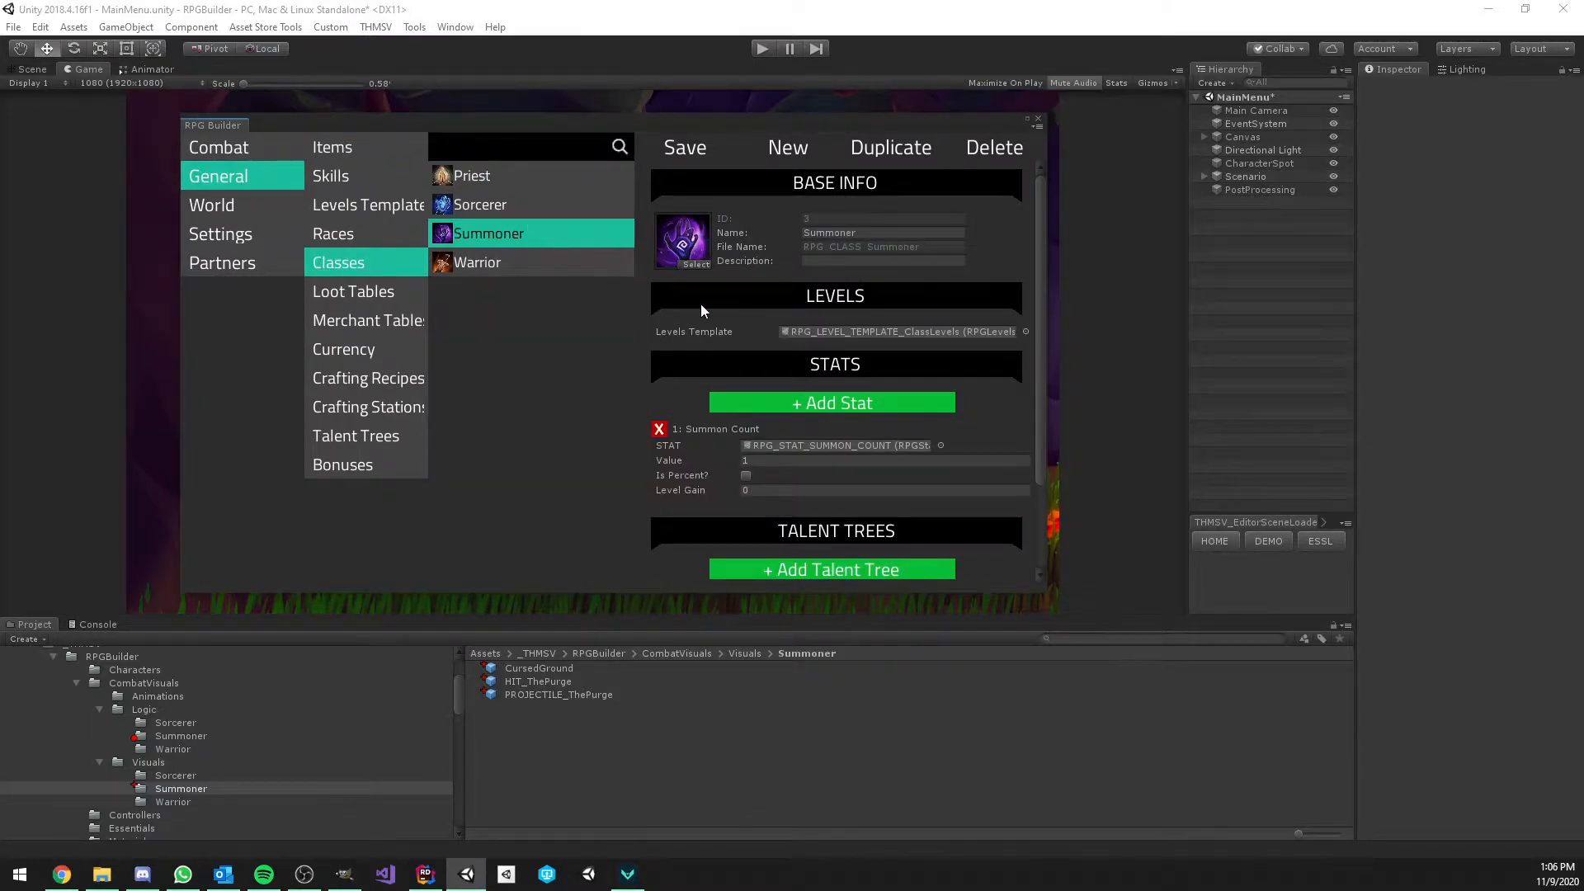
scroll(702, 311, "down", 3)
scroll(703, 311, "up", 3)
scroll(825, 276, "down", 3)
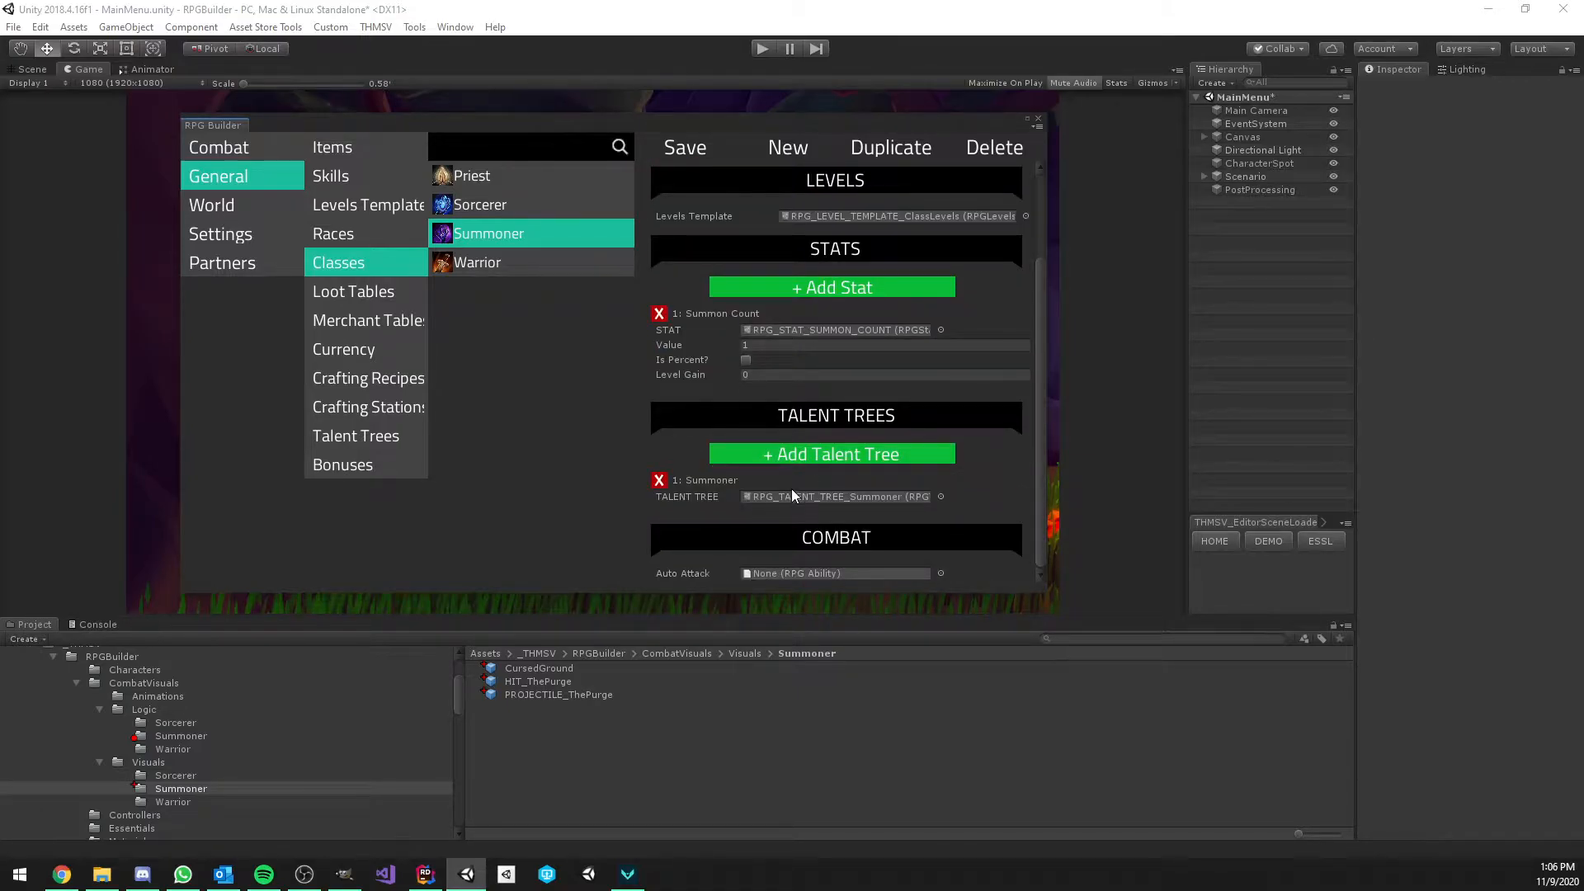
scroll(790, 490, "up", 3)
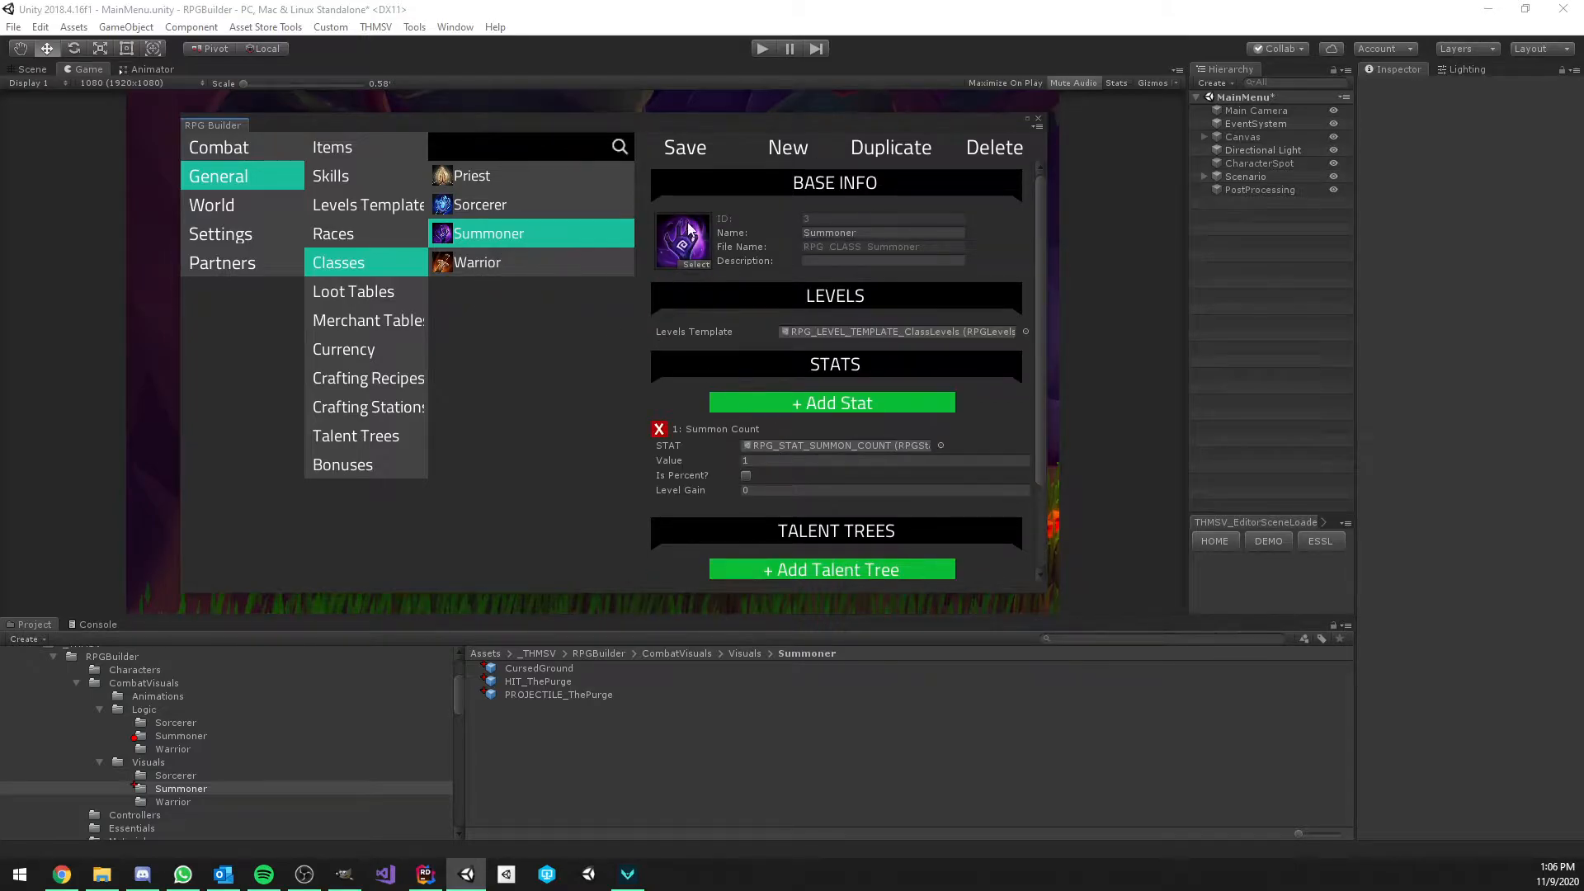
Check the Human race's class list for the Summoner entry
left_click(351, 235)
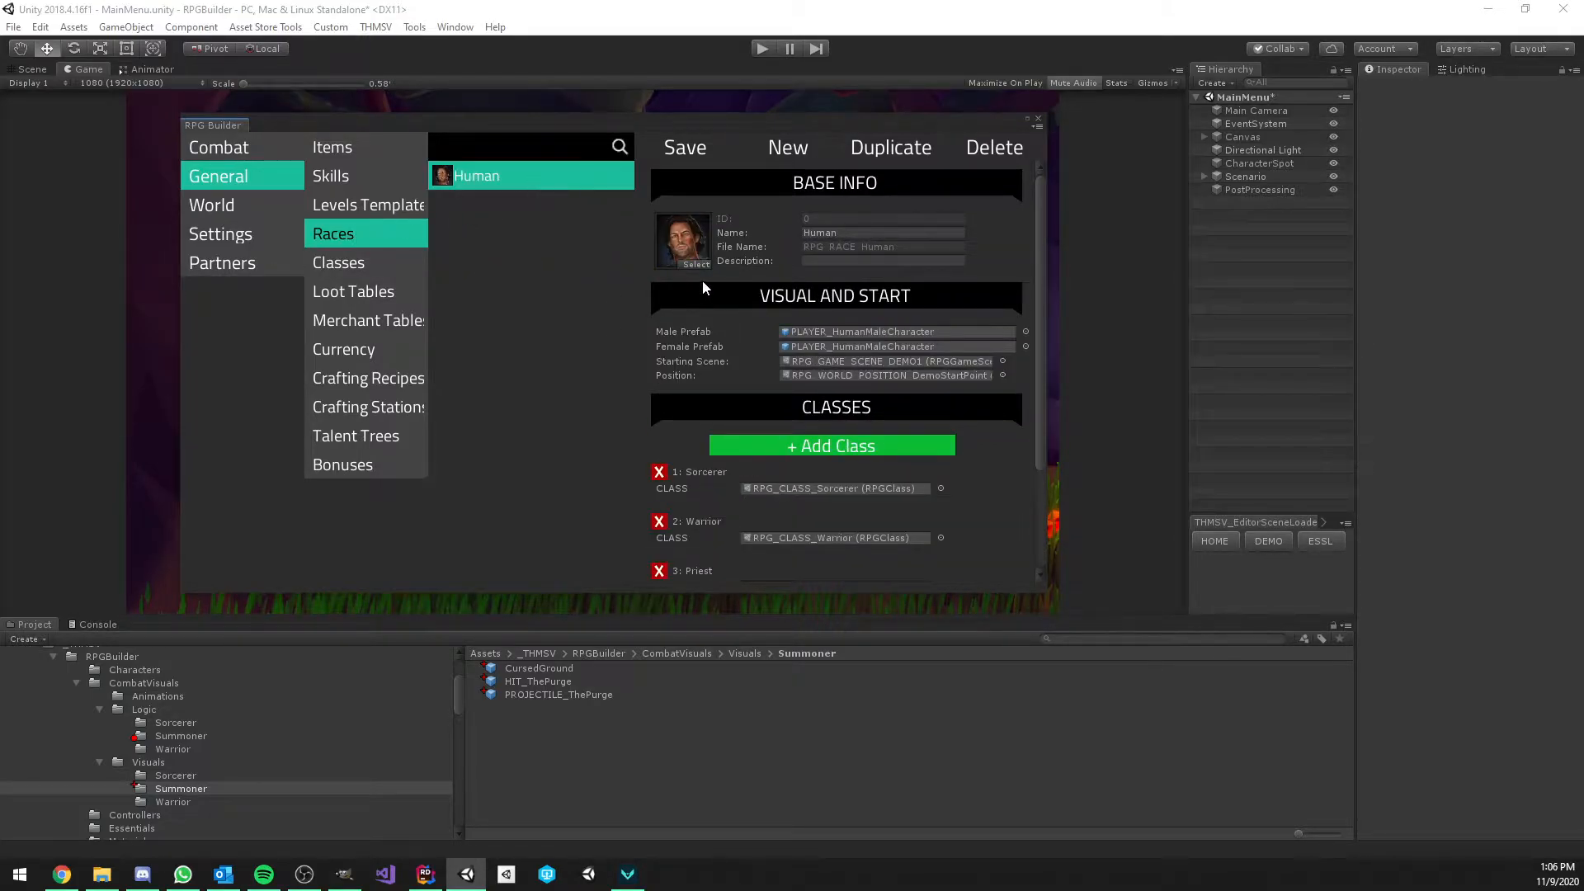
scroll(704, 287, "down", 3)
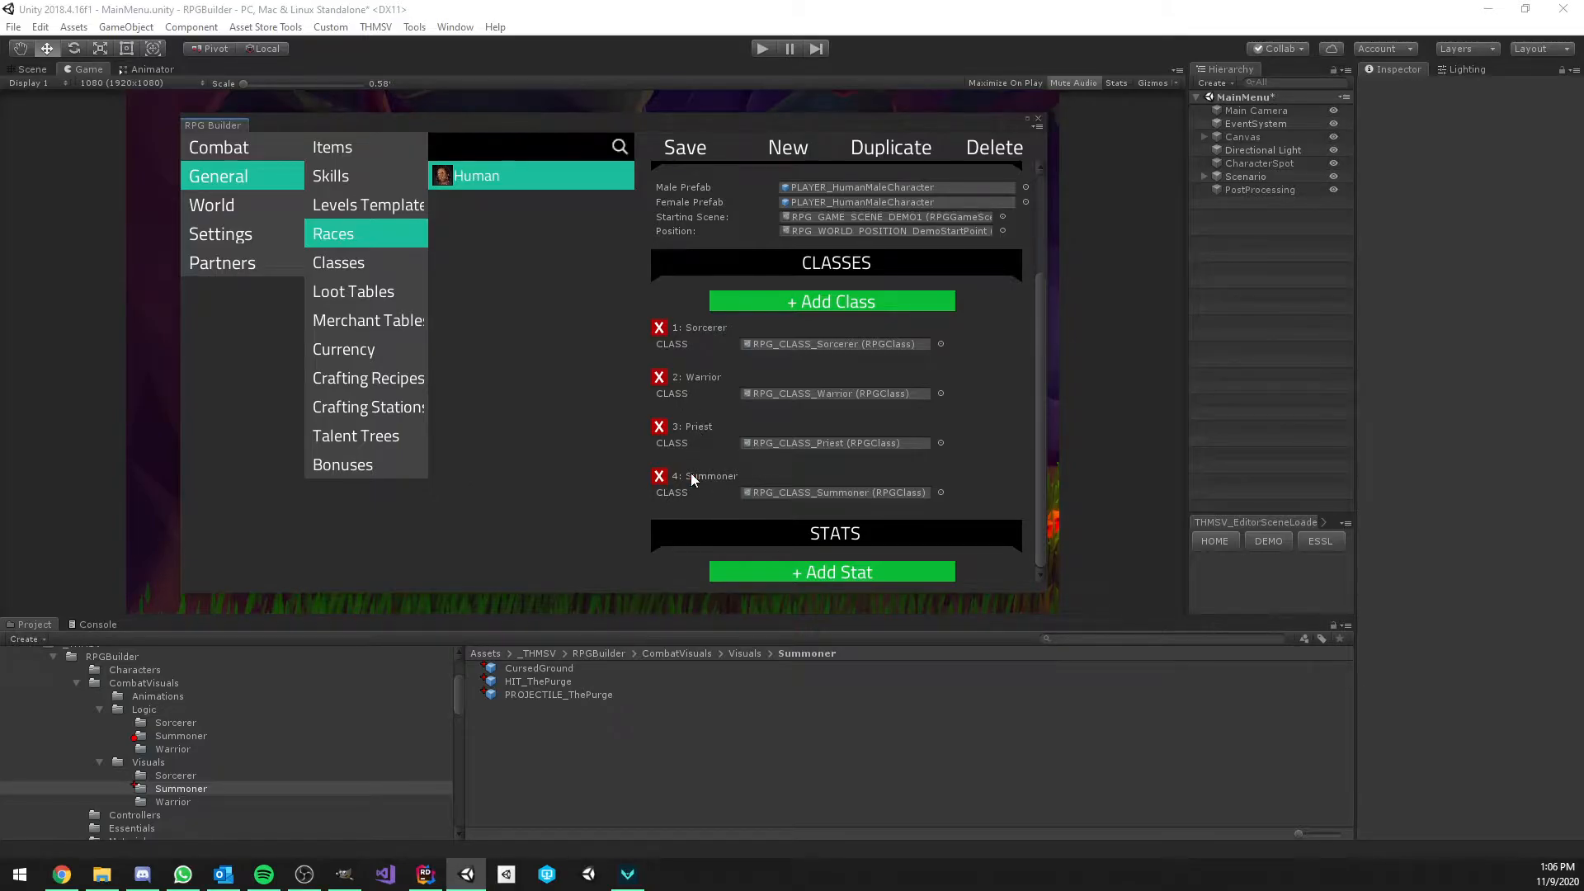
scroll(724, 338, "up", 3)
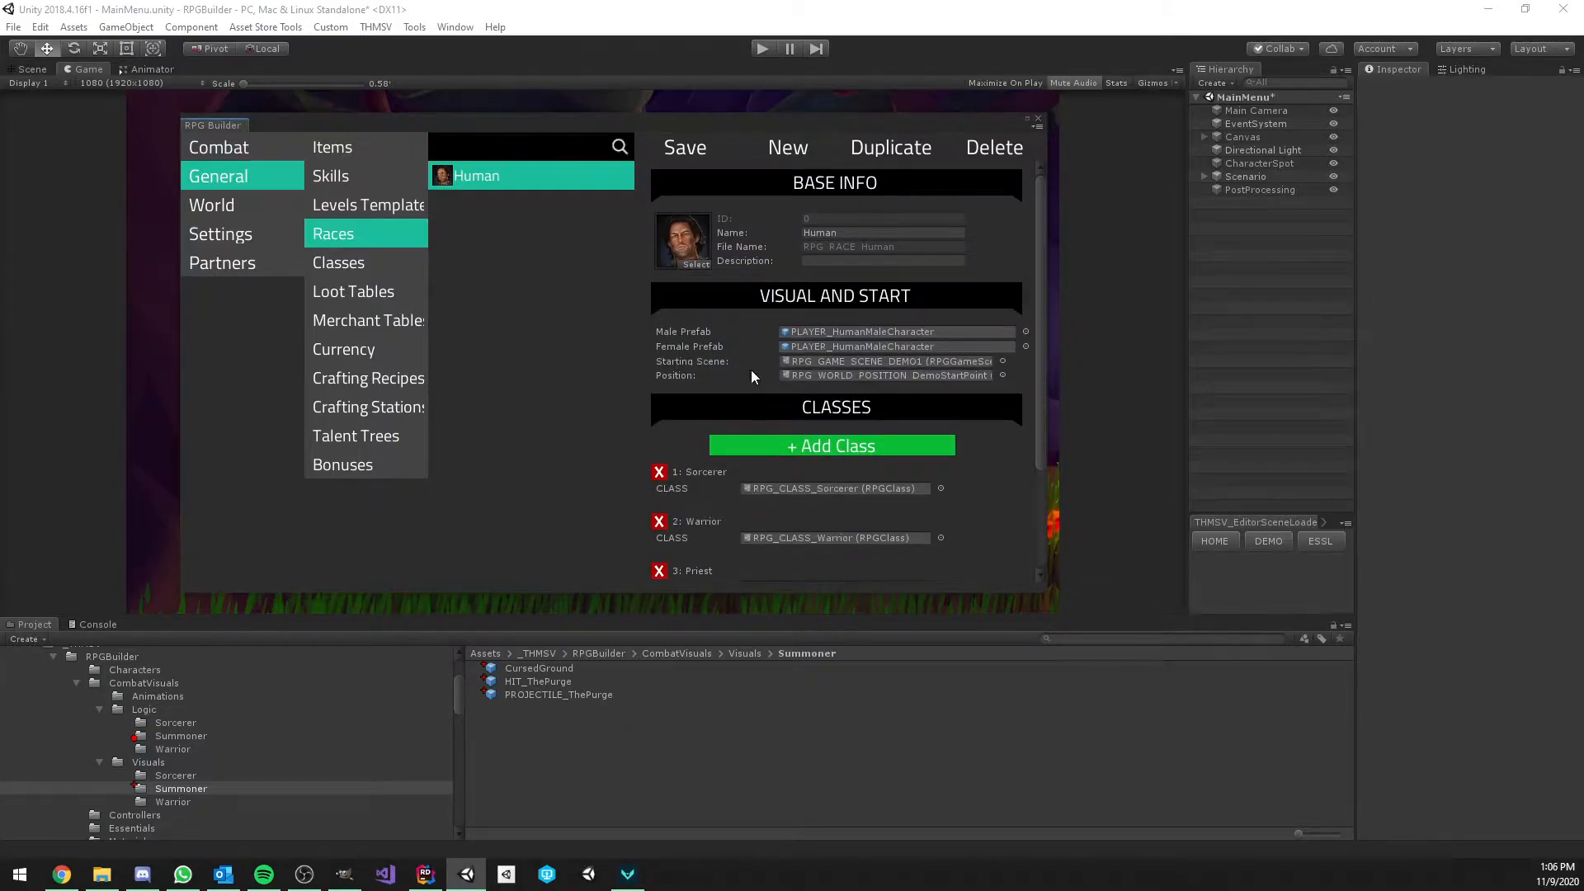
Return to the Summoner class and examine its Summon Count stat entry and talent tree assignment
left_click(360, 263)
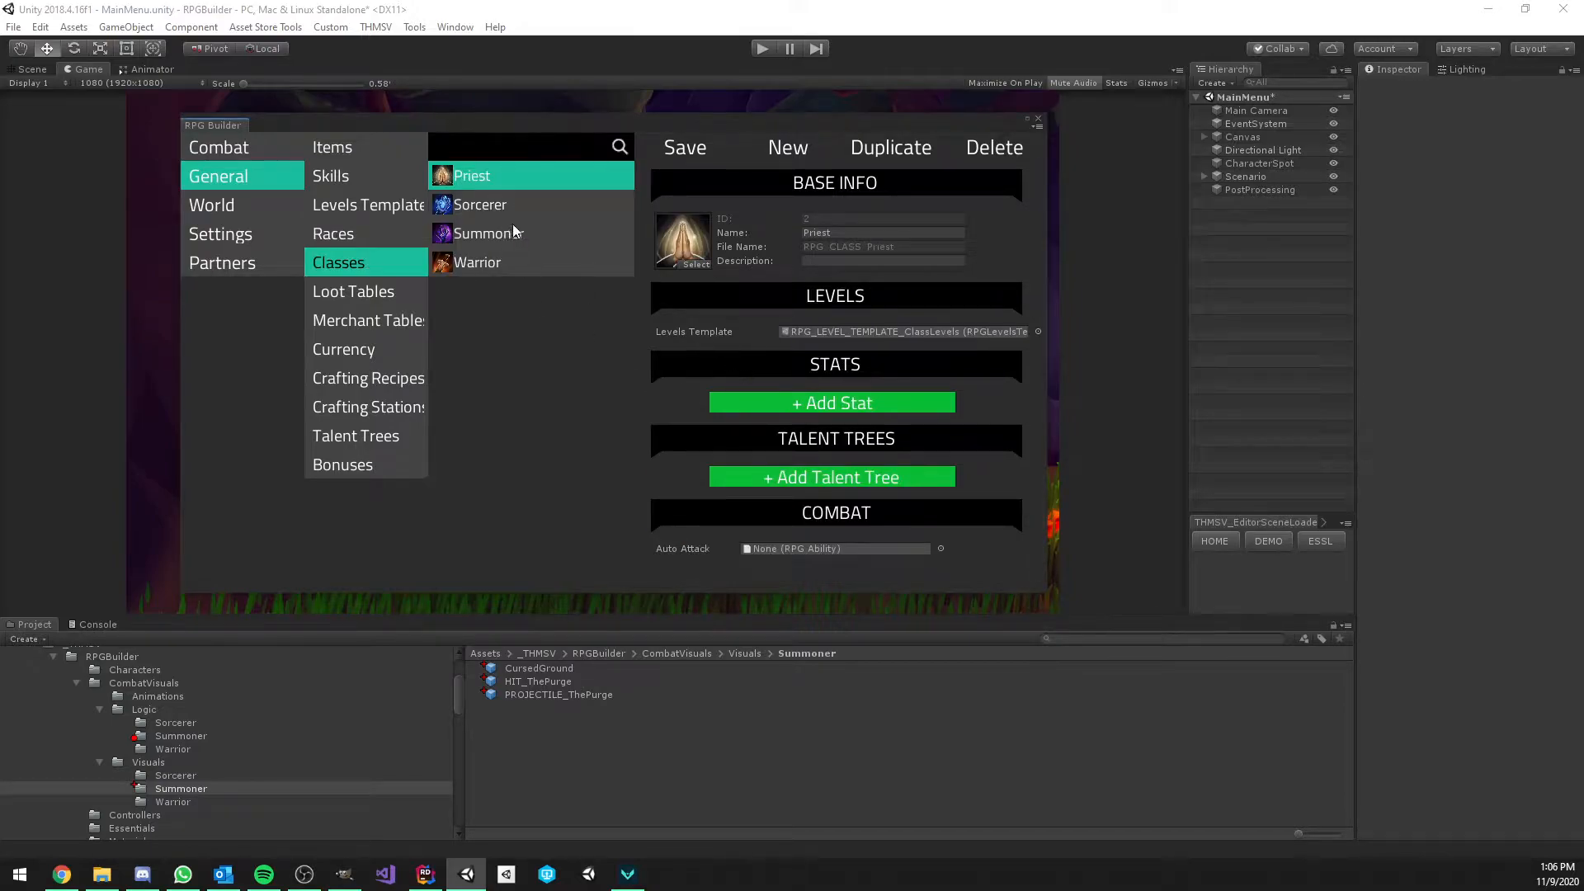
left_click(487, 234)
scroll(788, 351, "down", 2)
scroll(784, 355, "up", 1)
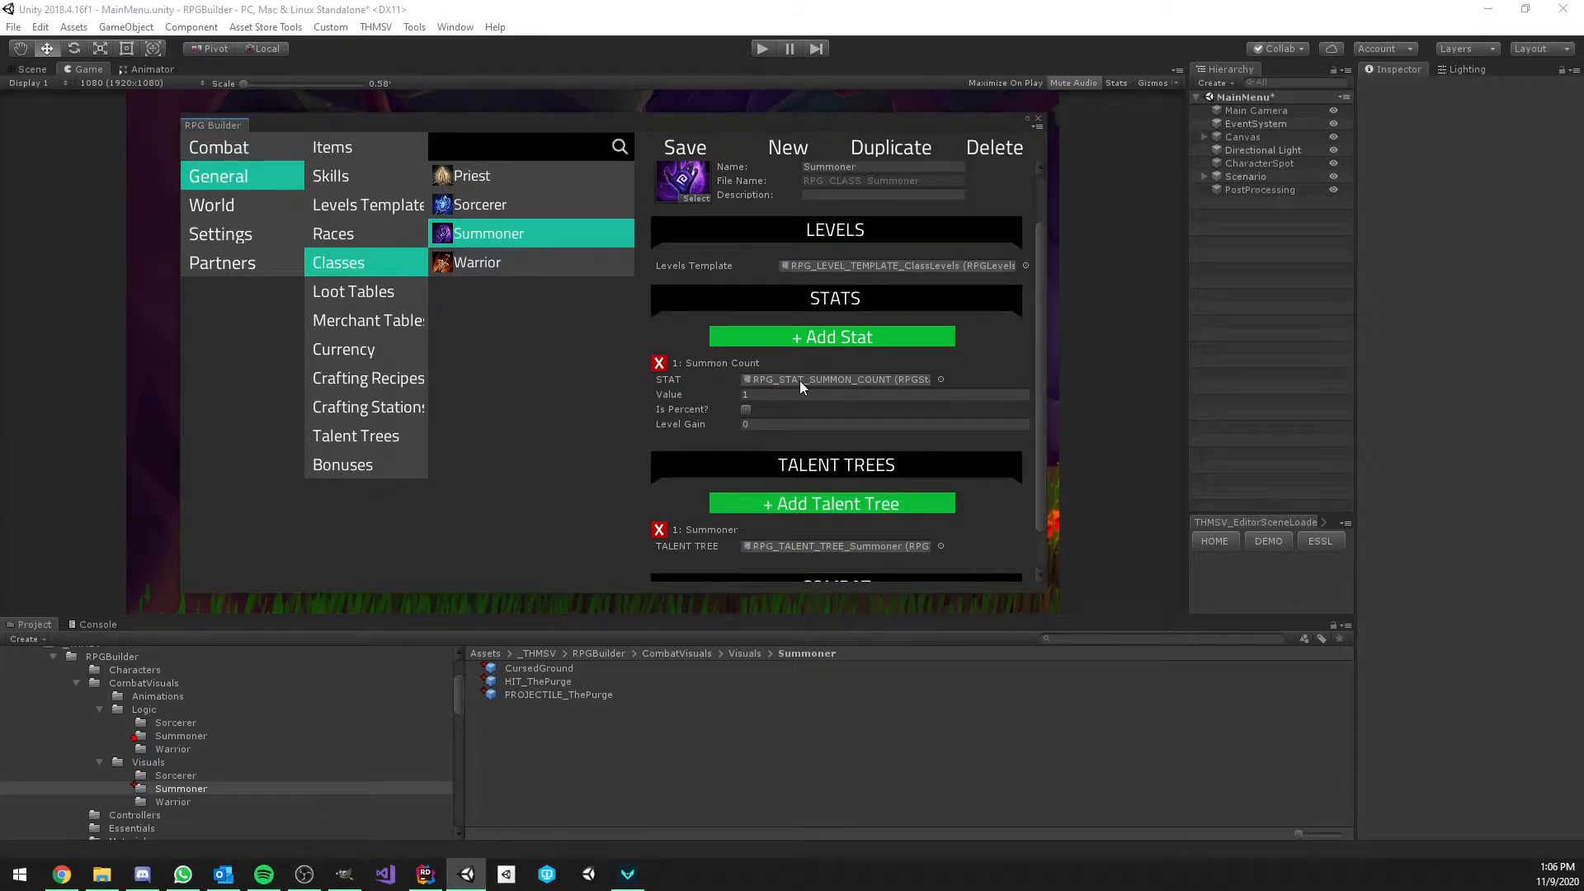
scroll(800, 380, "down", 1)
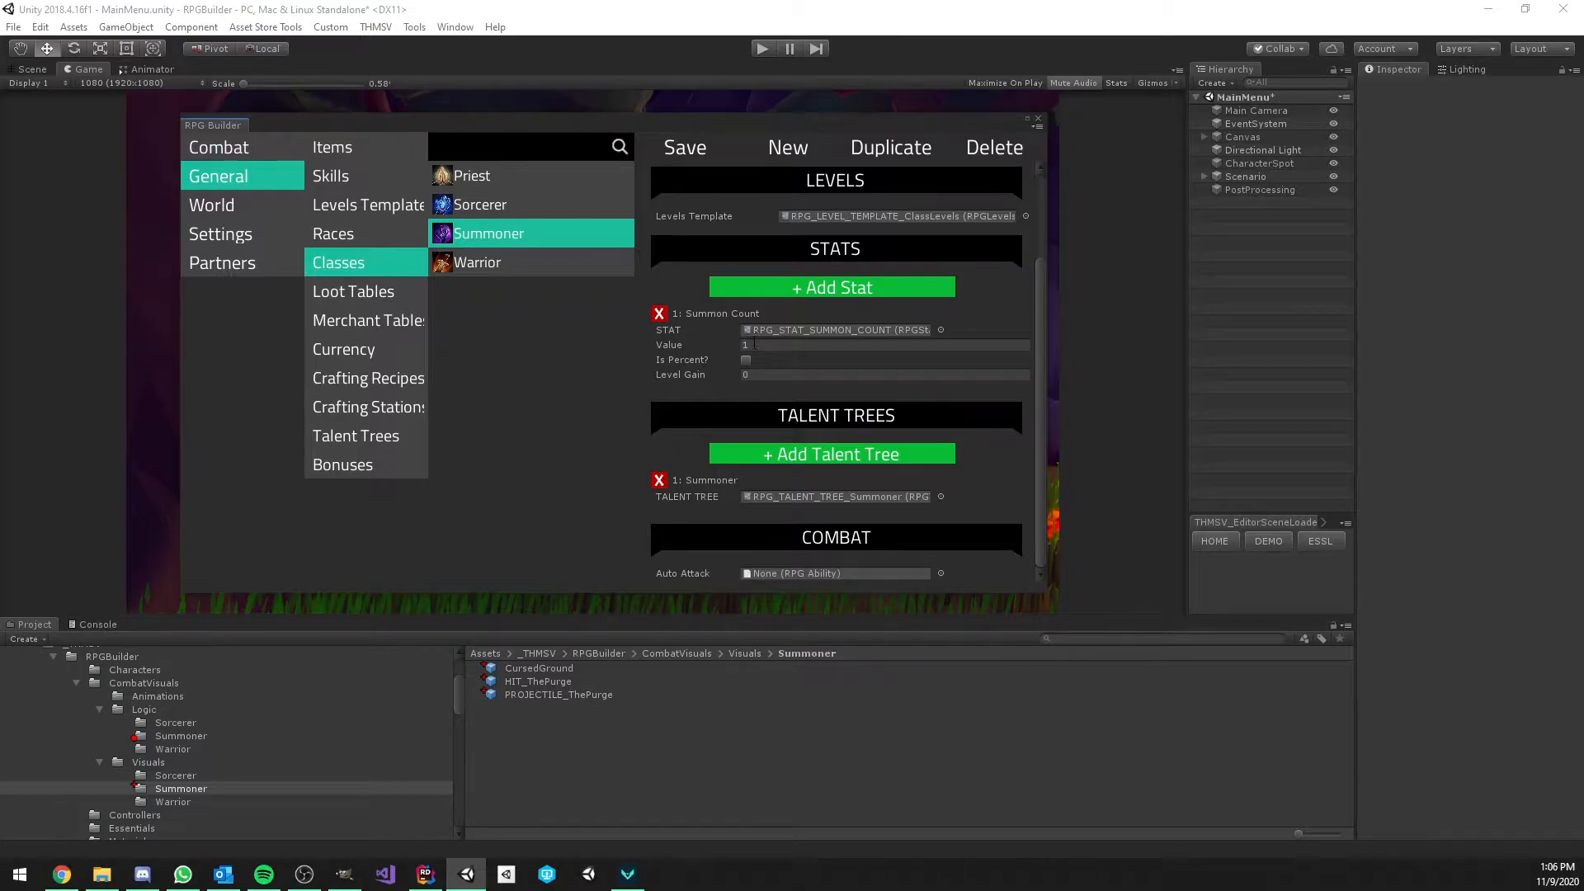
Inspect the SUMMON_COUNT combat stat's definition, including its base value
left_click(247, 146)
left_click(355, 233)
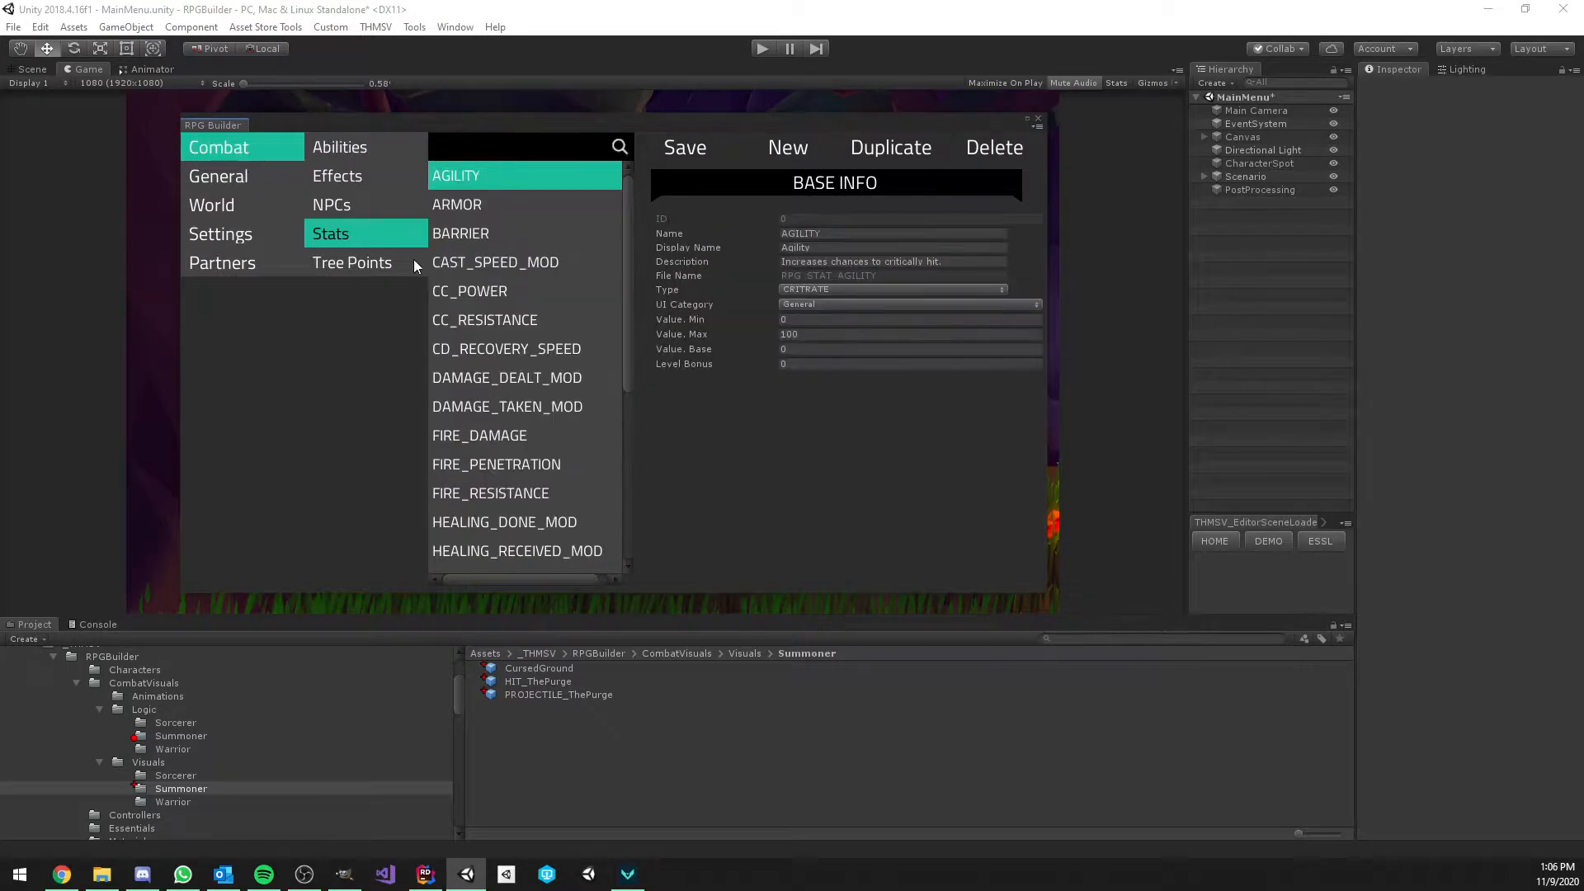
scroll(533, 373, "down", 5)
left_click(521, 535)
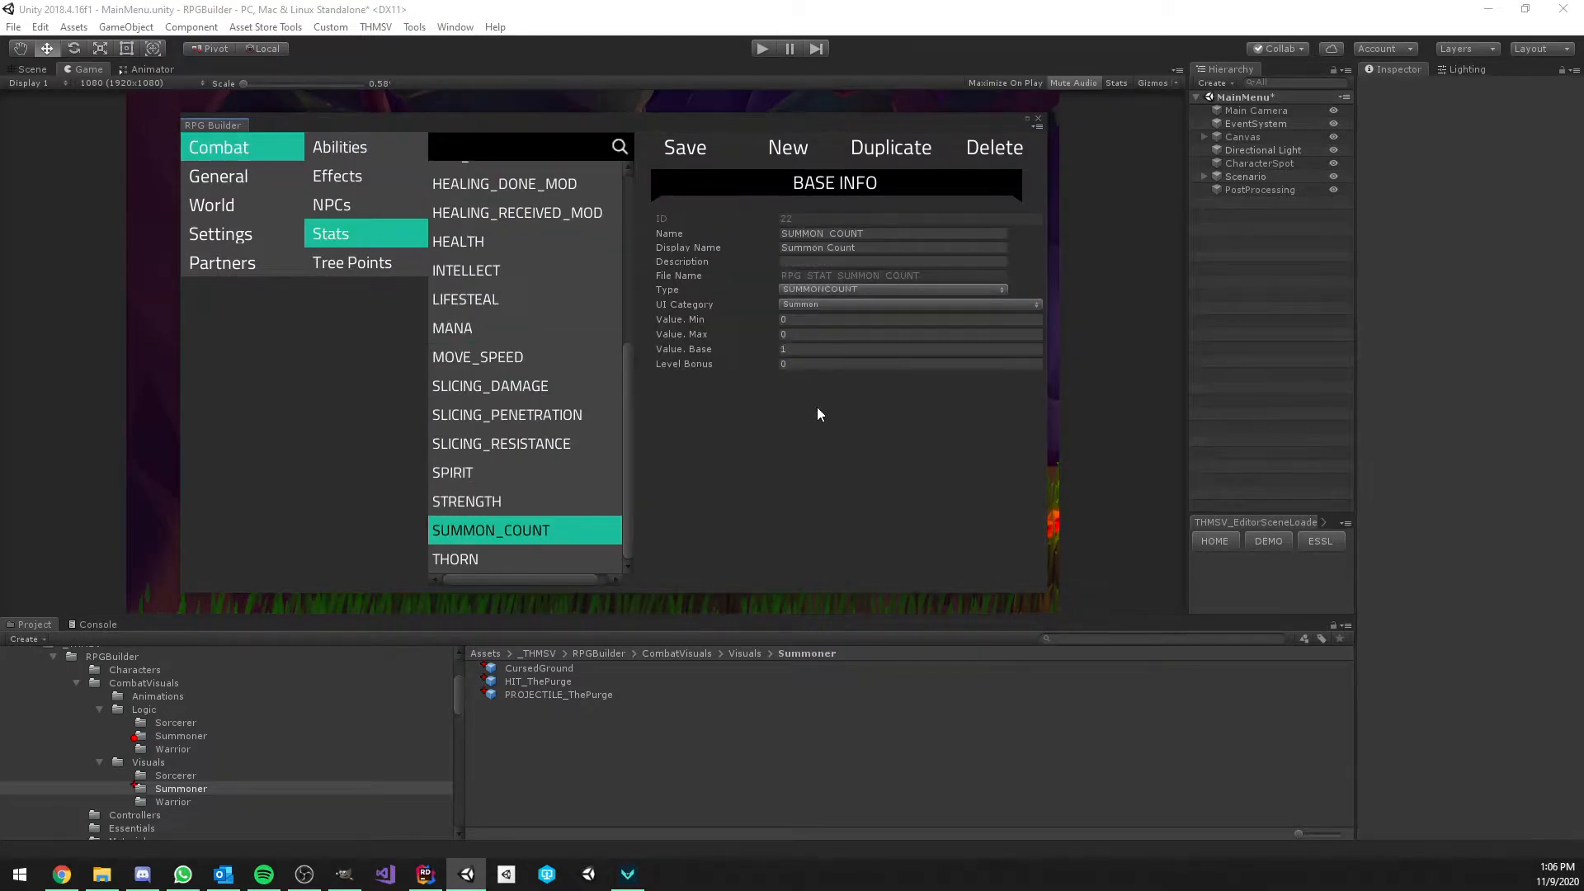
left_click(822, 349)
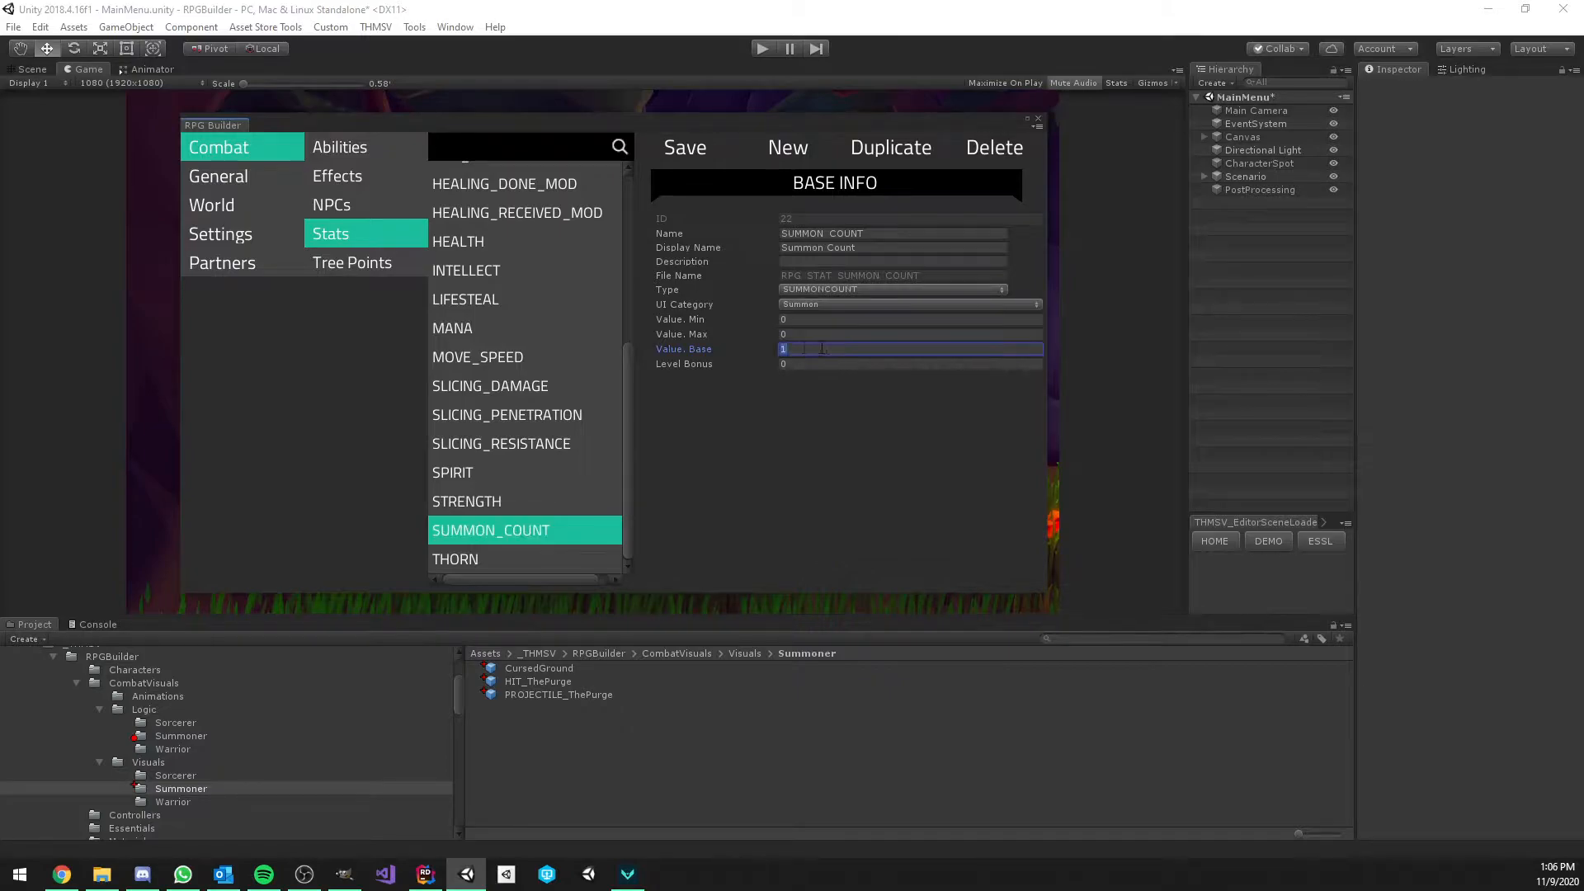
Go back to the Summoner class and check the value of its Summon Count bonus
left_click(230, 177)
left_click(340, 265)
left_click(493, 236)
scroll(785, 374, "down", 2)
left_click(770, 346)
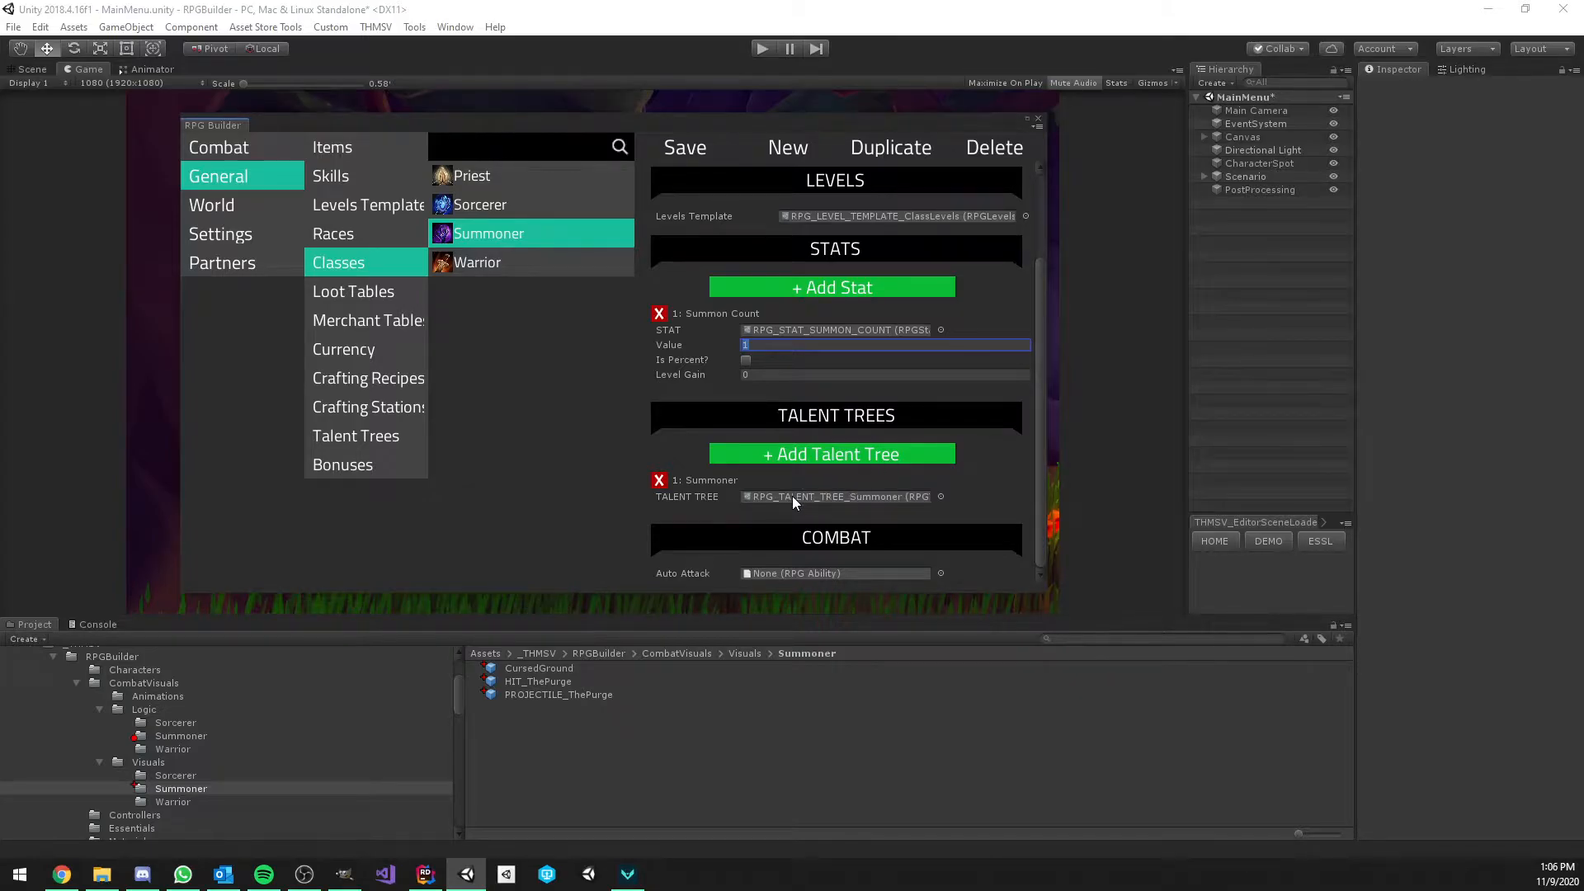
Examine the Summoner talent tree's base info and node list
left_click(216, 153)
left_click(214, 177)
left_click(380, 437)
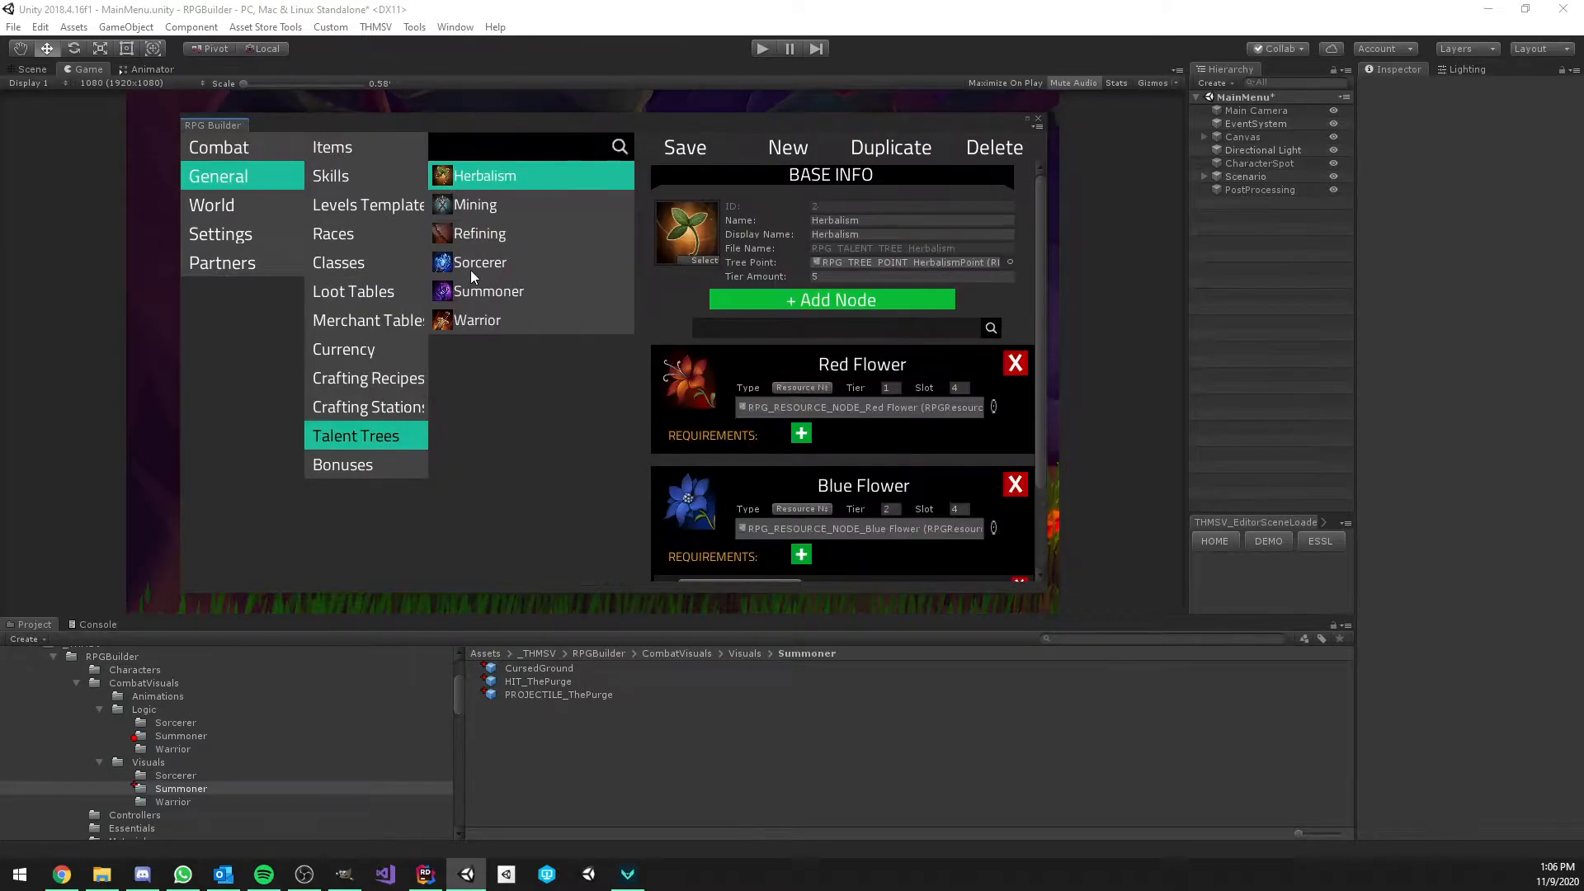
left_click(508, 292)
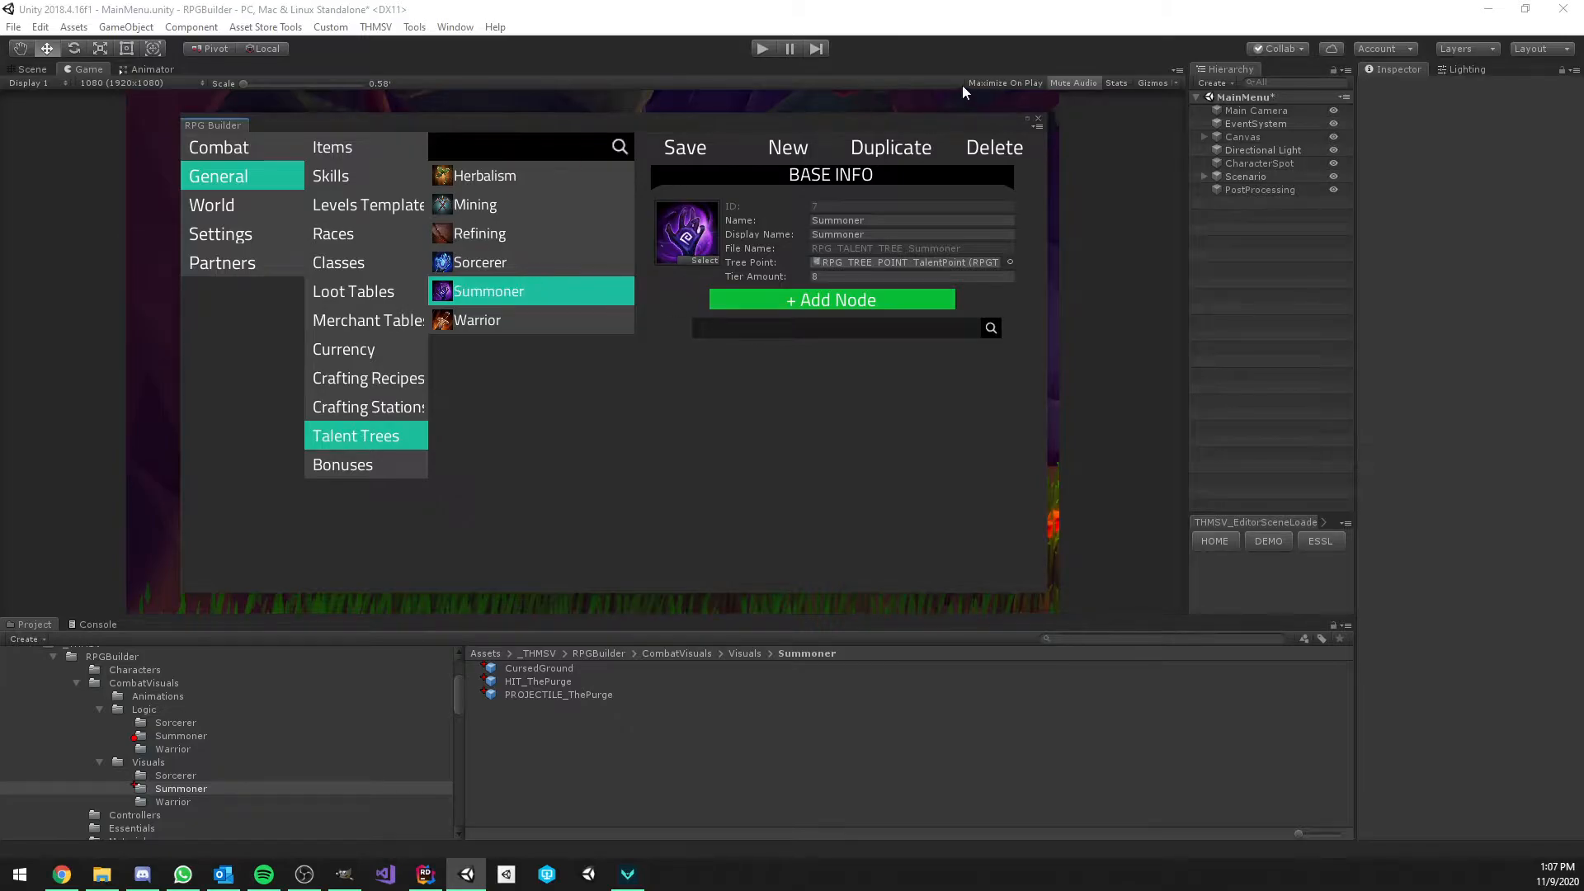
Close the RPG Builder window and run the MainMenu scene in Play mode
left_click(1038, 118)
left_click(763, 47)
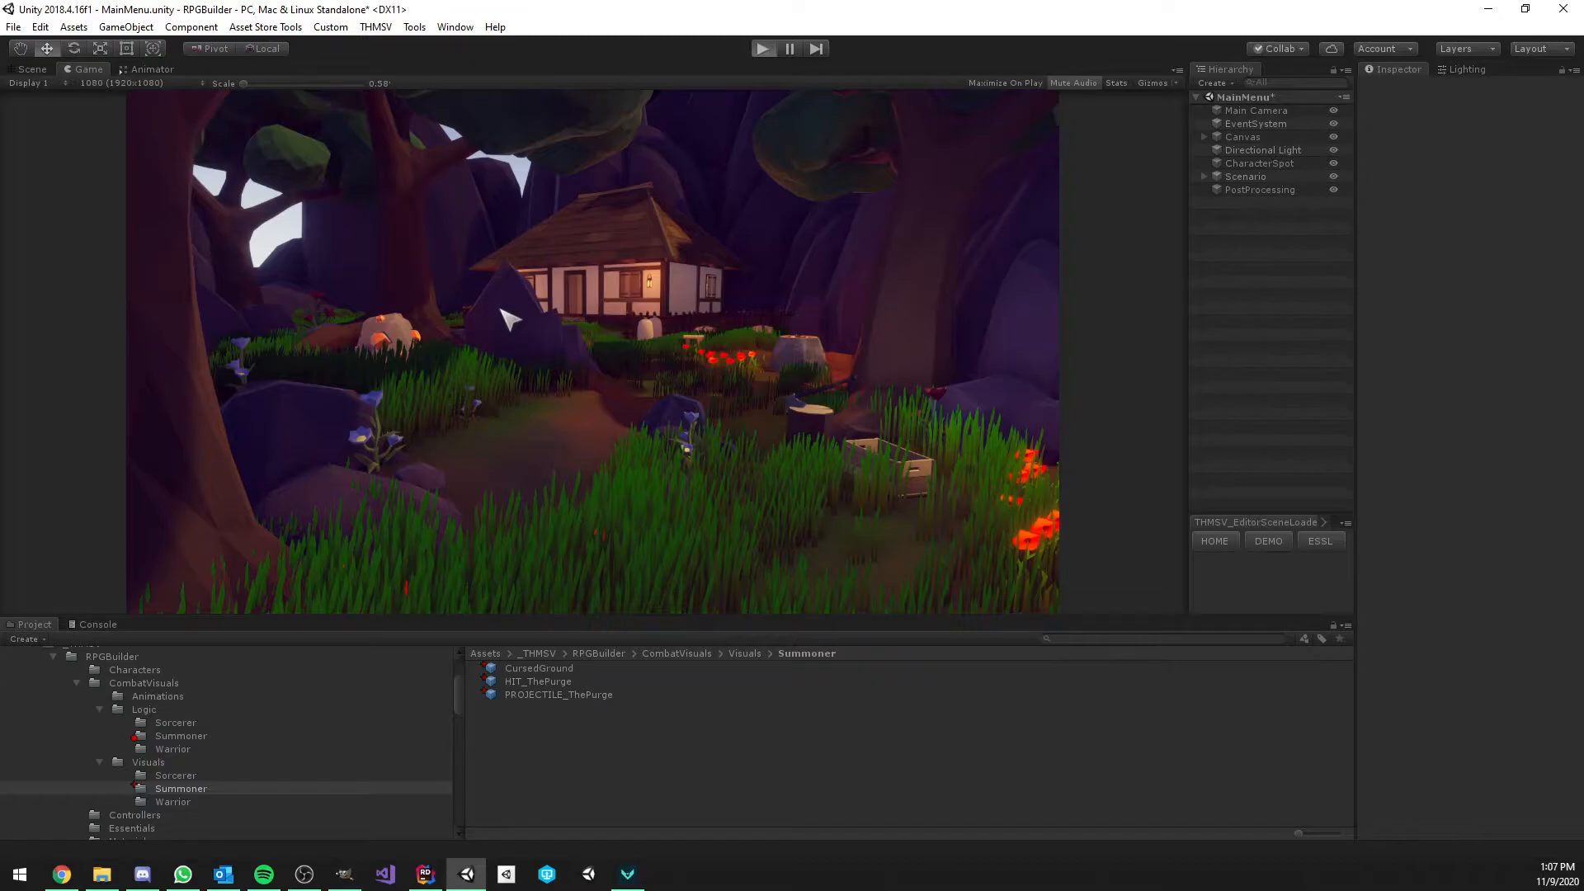
left_click(561, 436)
left_click(225, 568)
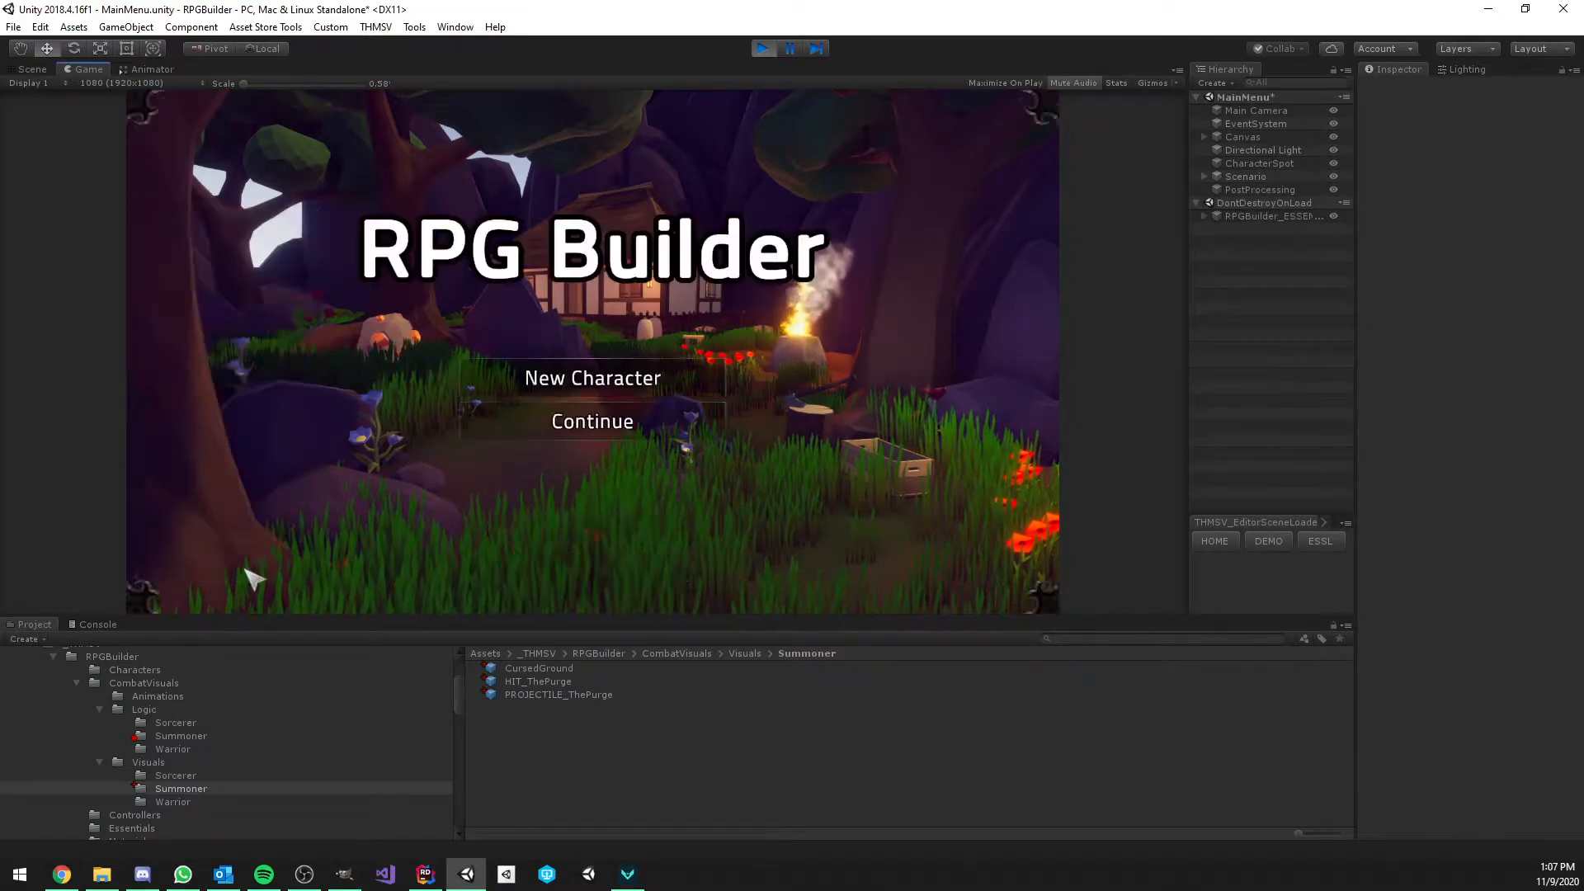
Create a new Summoner character named THMSV and enter the demo scene
left_click(614, 378)
left_click(593, 545)
type("THMSV")
left_click(665, 206)
left_click(823, 547)
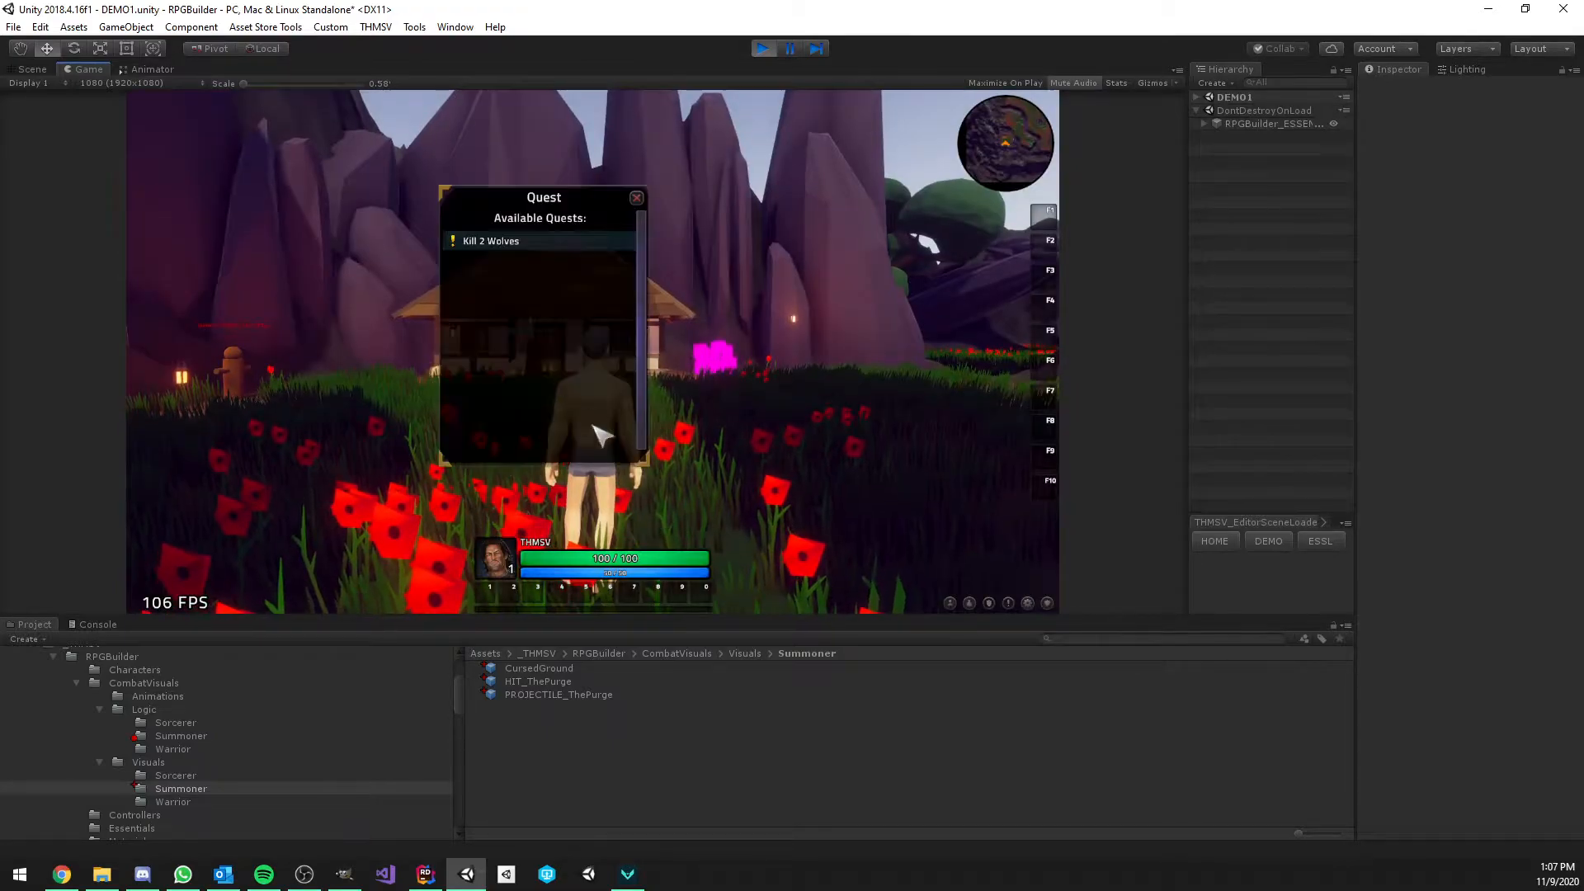
Dismiss the quest window and check the Summon Count in the character's stats
left_click(636, 206)
key("w")
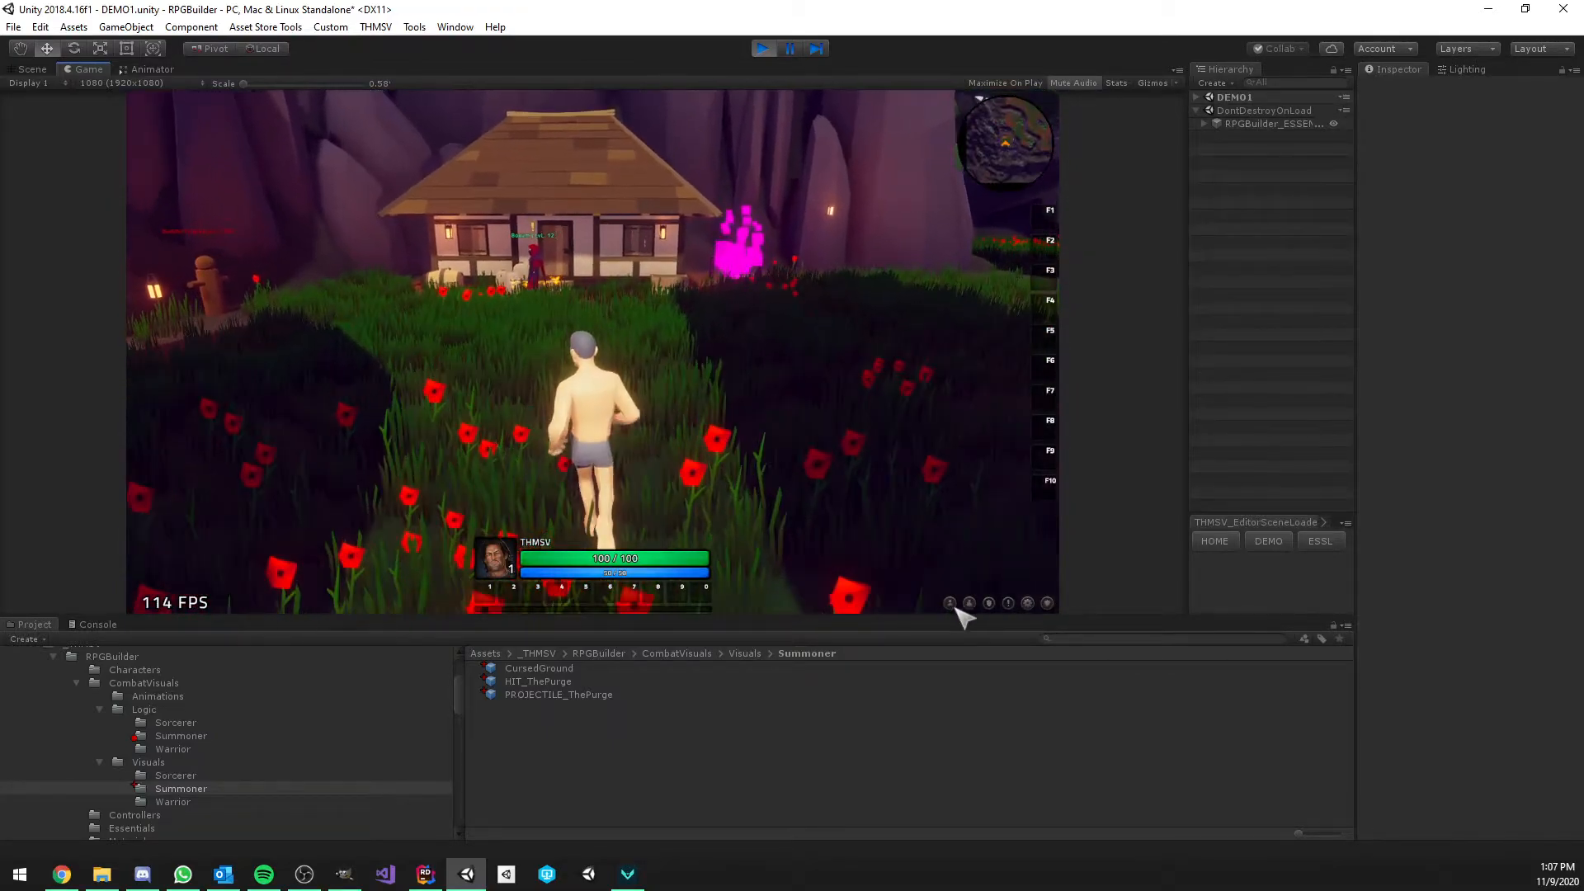
key("c")
left_click_drag(466, 219, 486, 400)
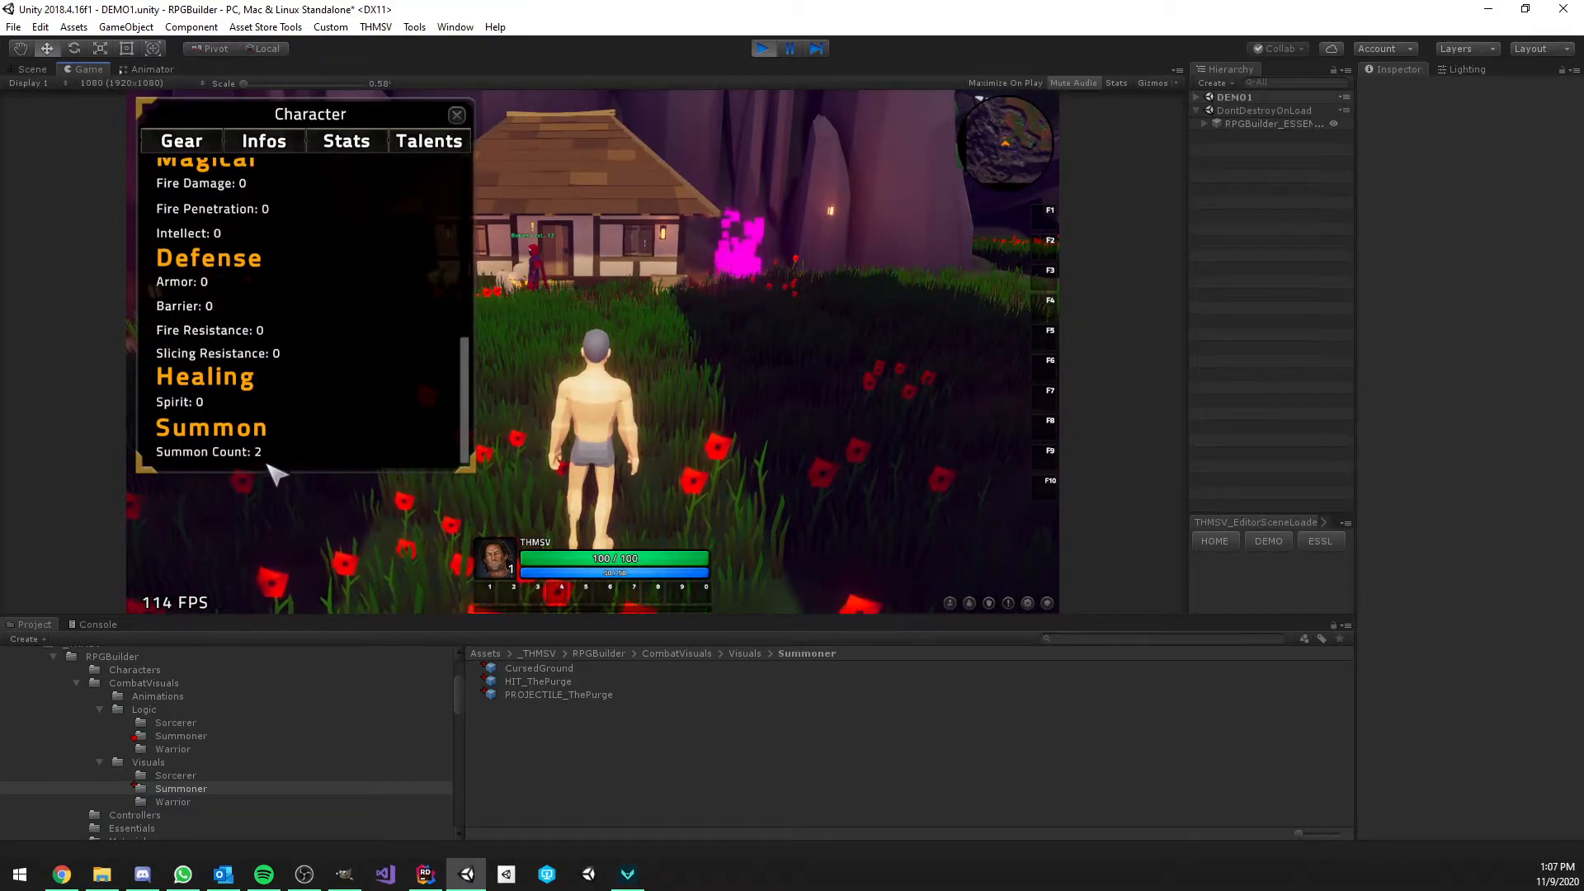
left_click_drag(463, 438, 396, 152)
View the Summoner talent tree among the character's talents in the game, and close it
left_click(428, 148)
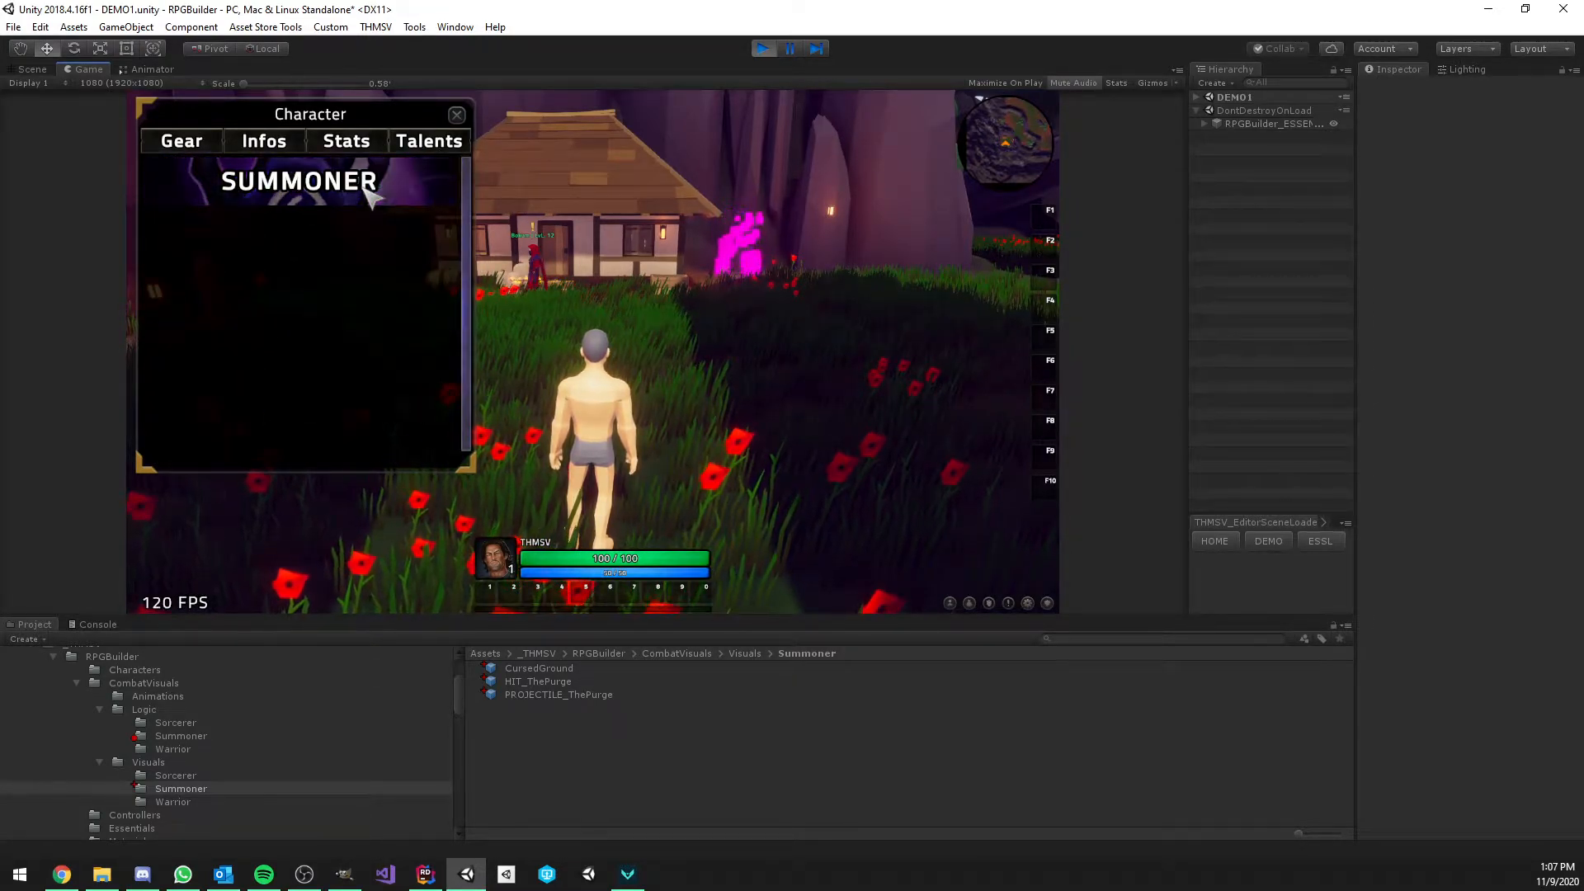
left_click(398, 191)
right_click_drag(902, 374, 622, 276)
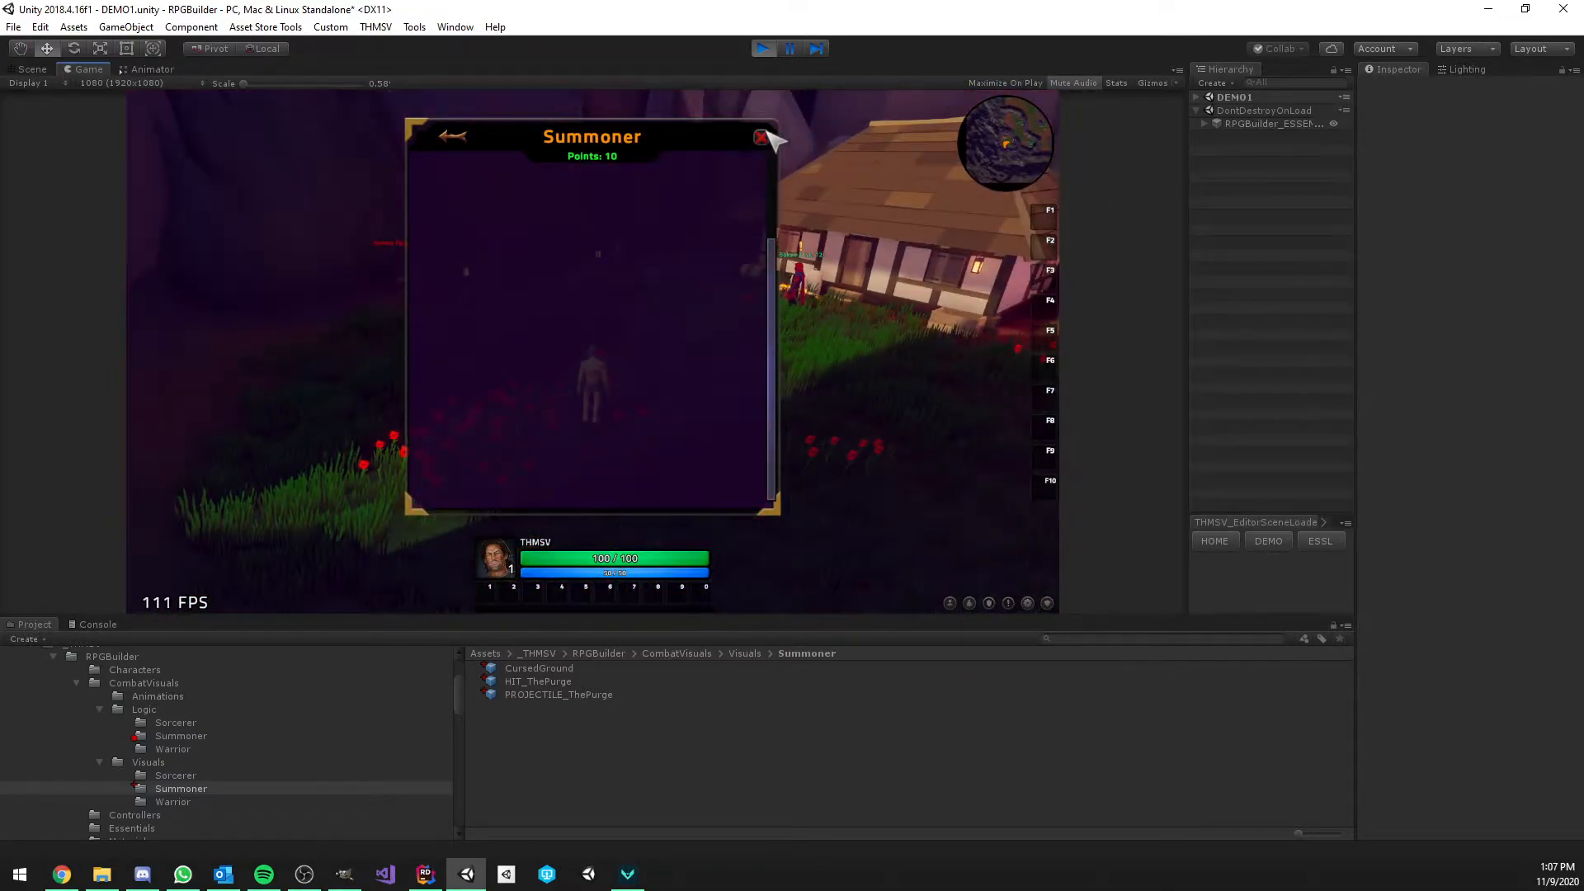
key("Escape")
Move the character briefly around the demo scene and stop Play mode
key("w")
right_click_drag(718, 418, 824, 421)
key("ctrl+p")
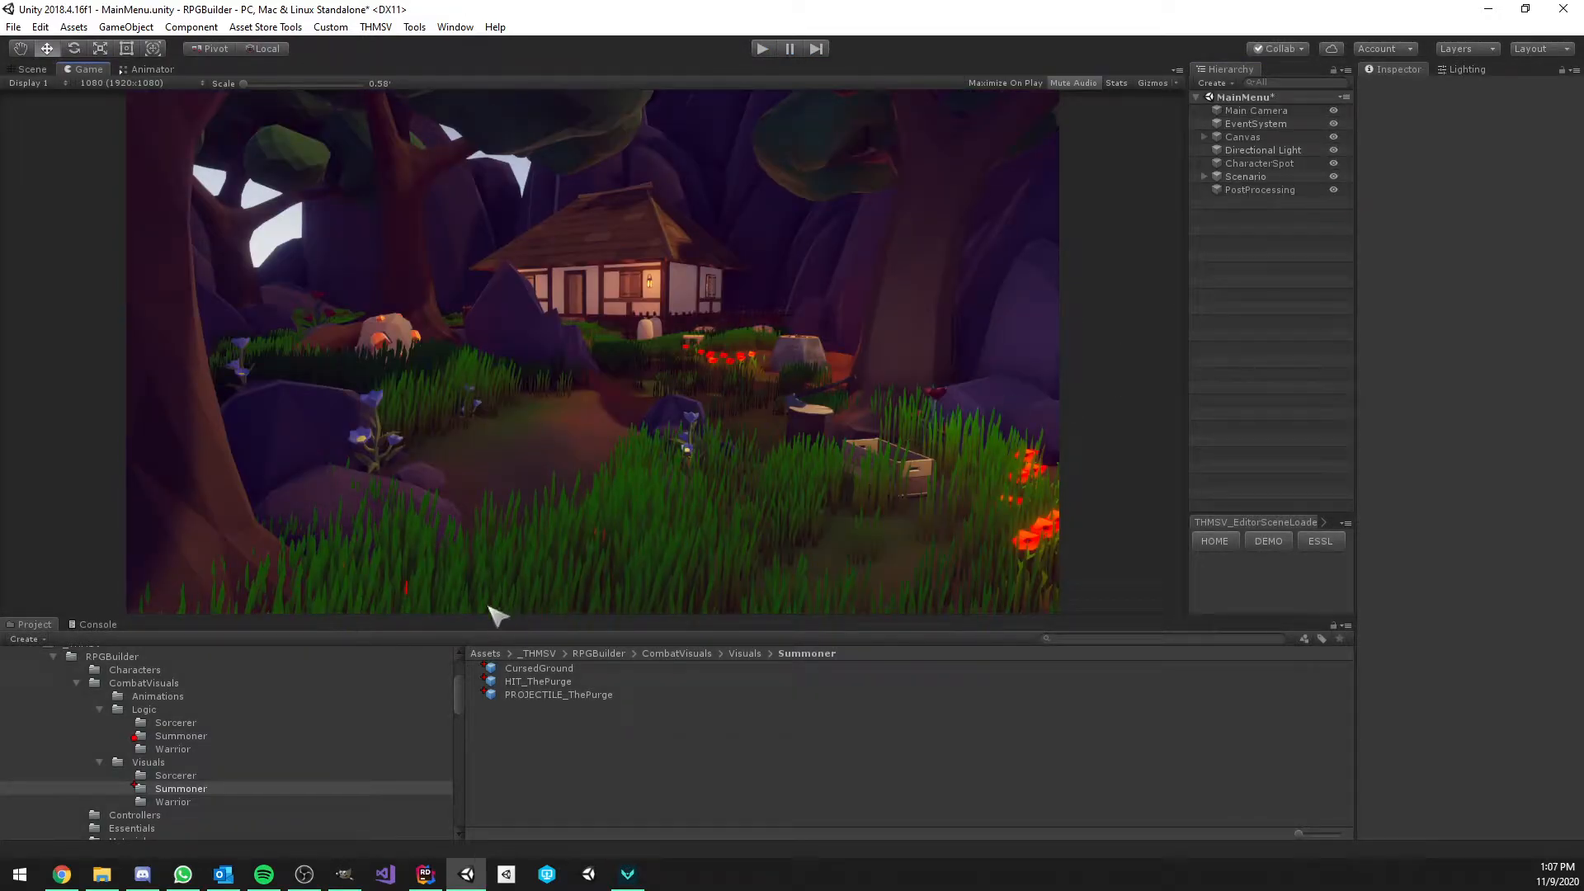
Switch to the browser to check the Summoner ability list on the Codecks card, and return to Unity
left_click(62, 877)
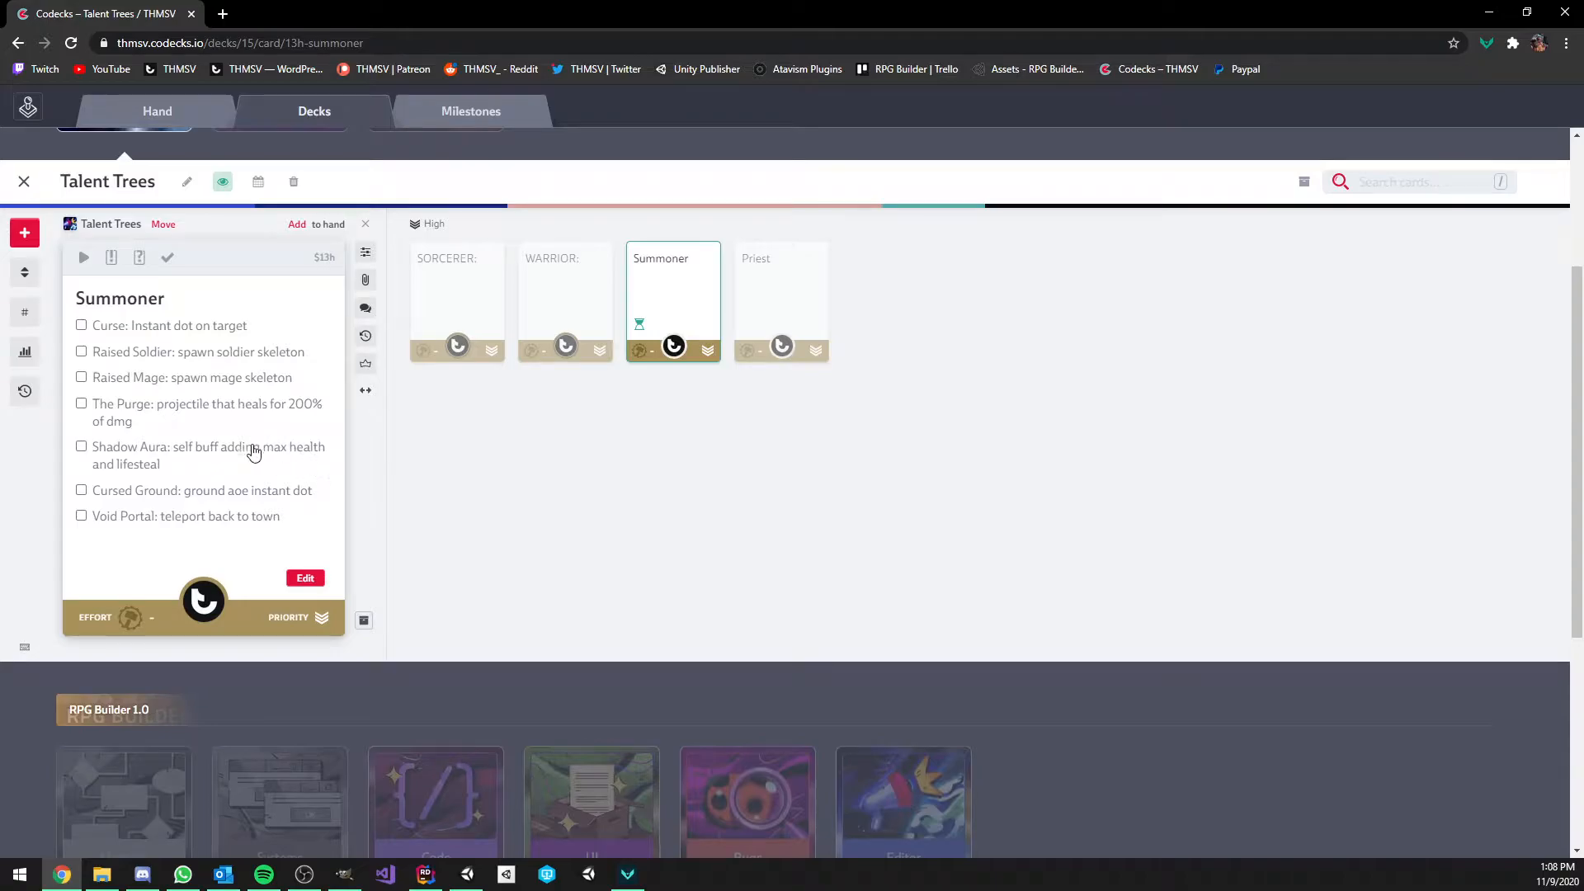
left_click(470, 871)
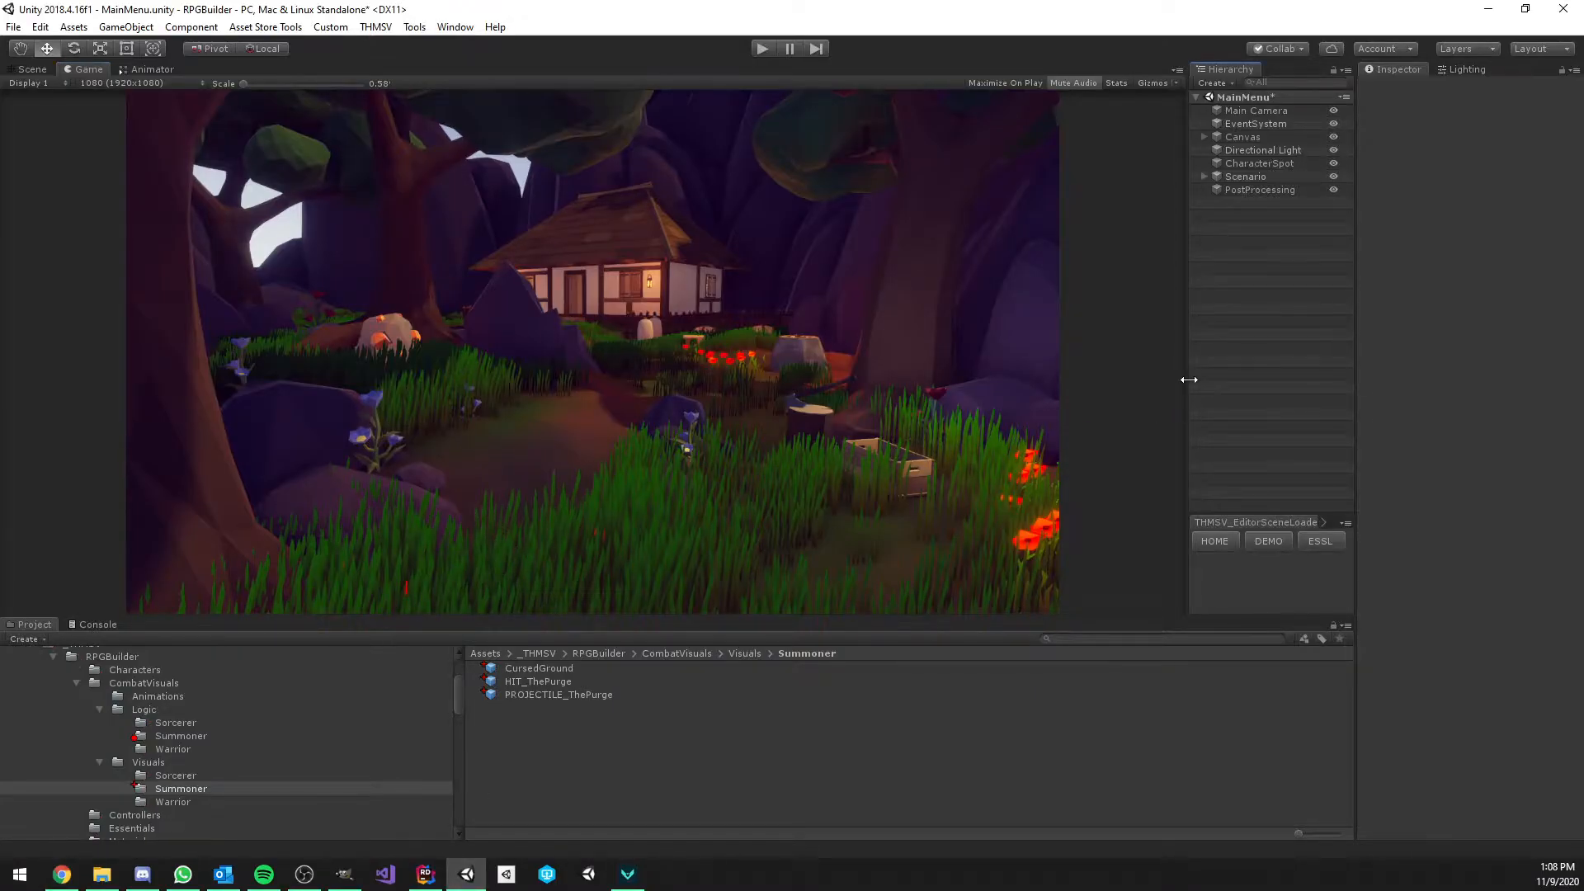
Reopen RPG Builder and create a new combat effect named Curse
left_click(377, 27)
left_click(409, 47)
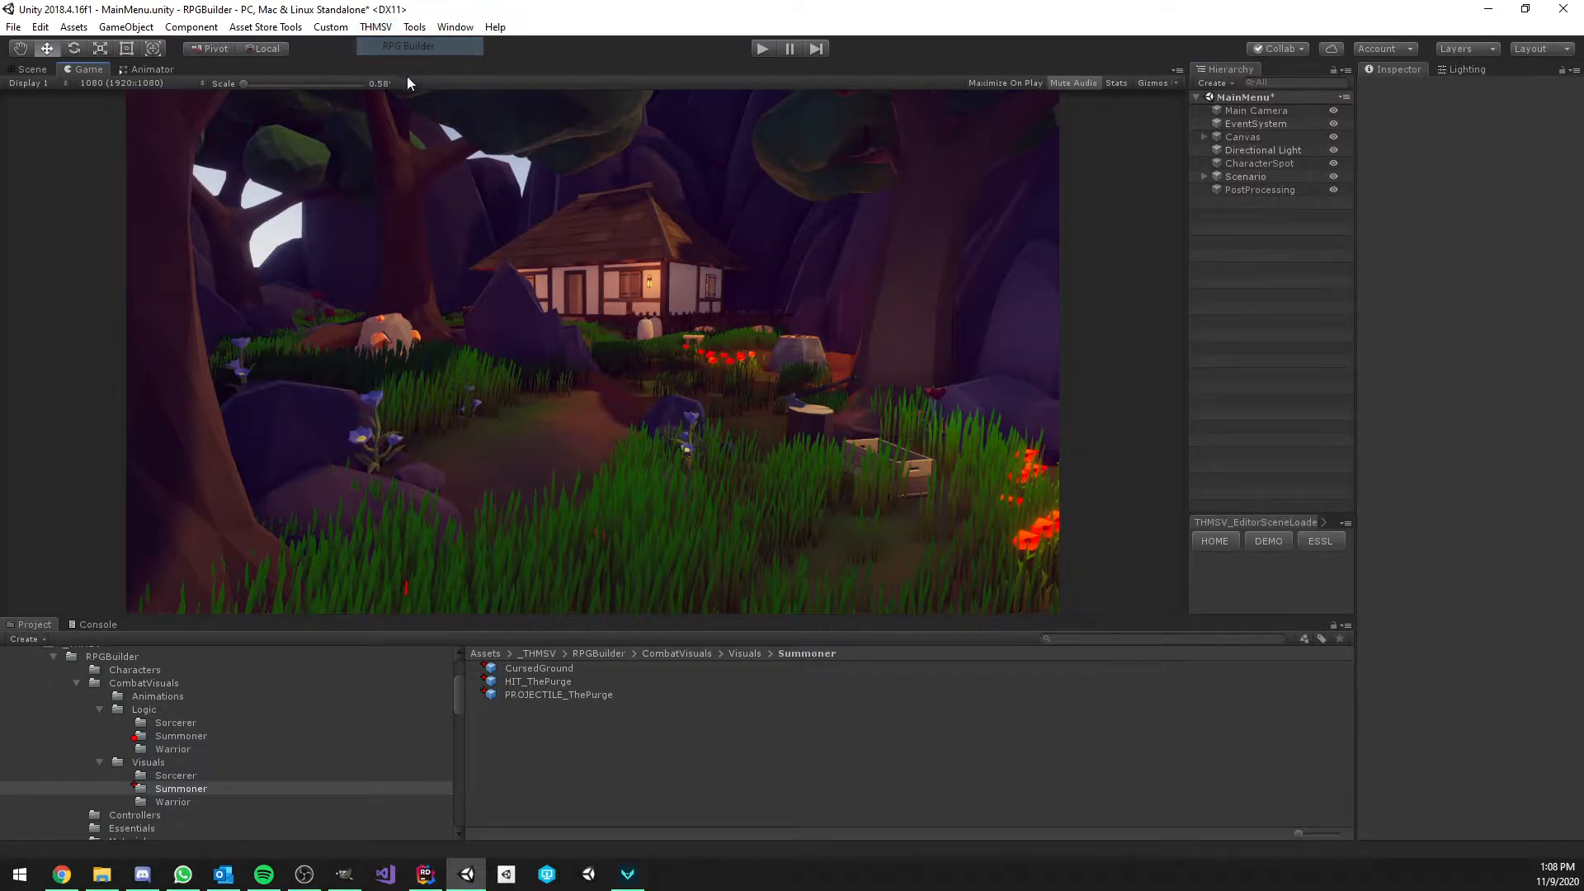
left_click(338, 171)
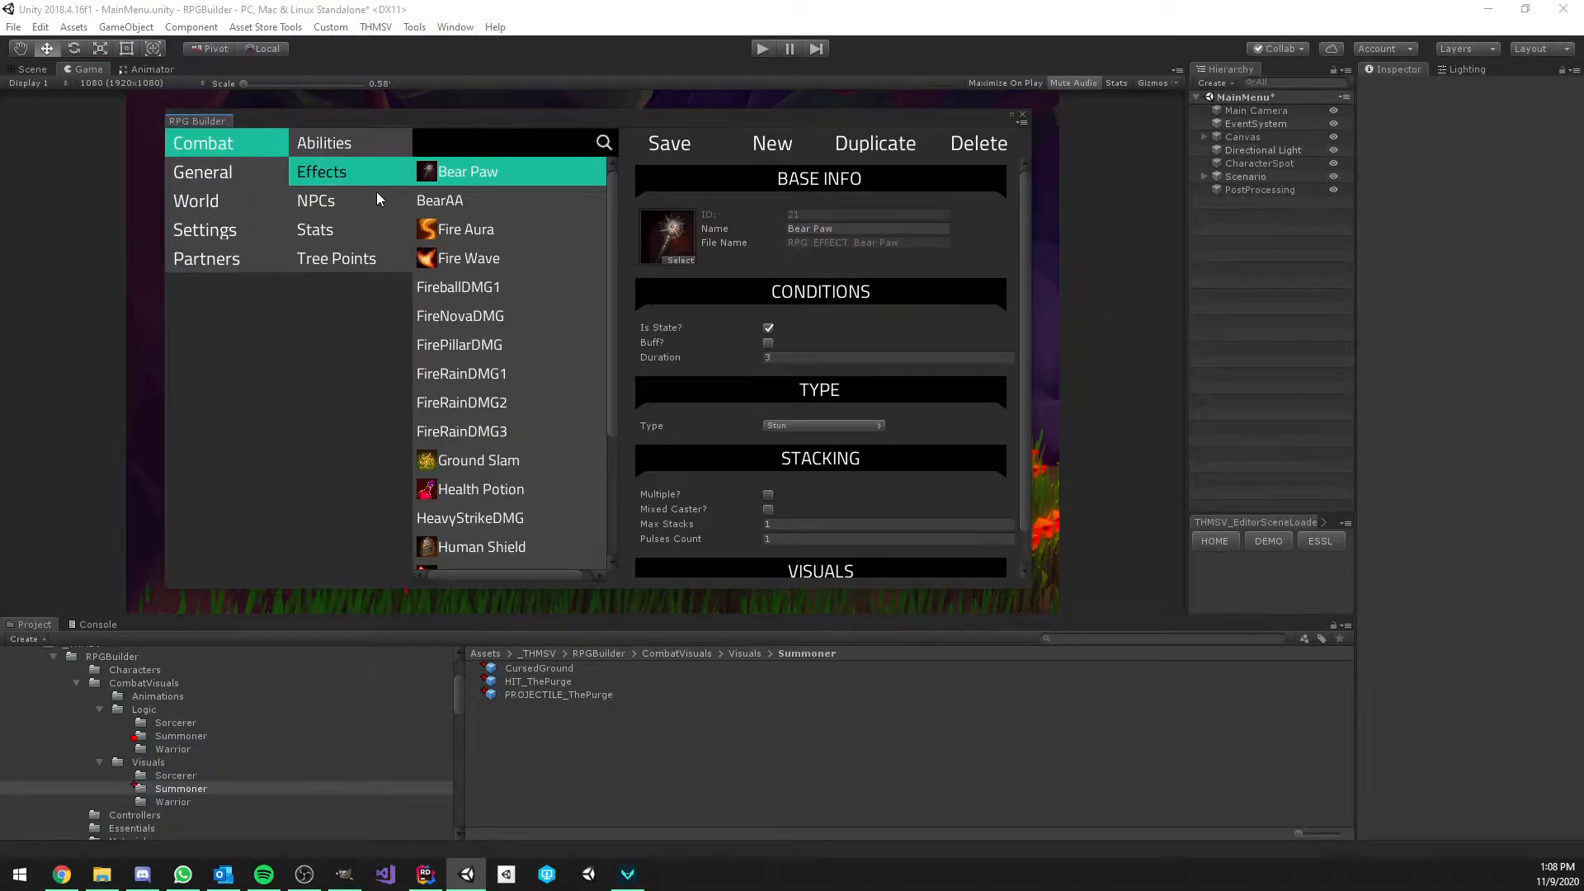
left_click(768, 145)
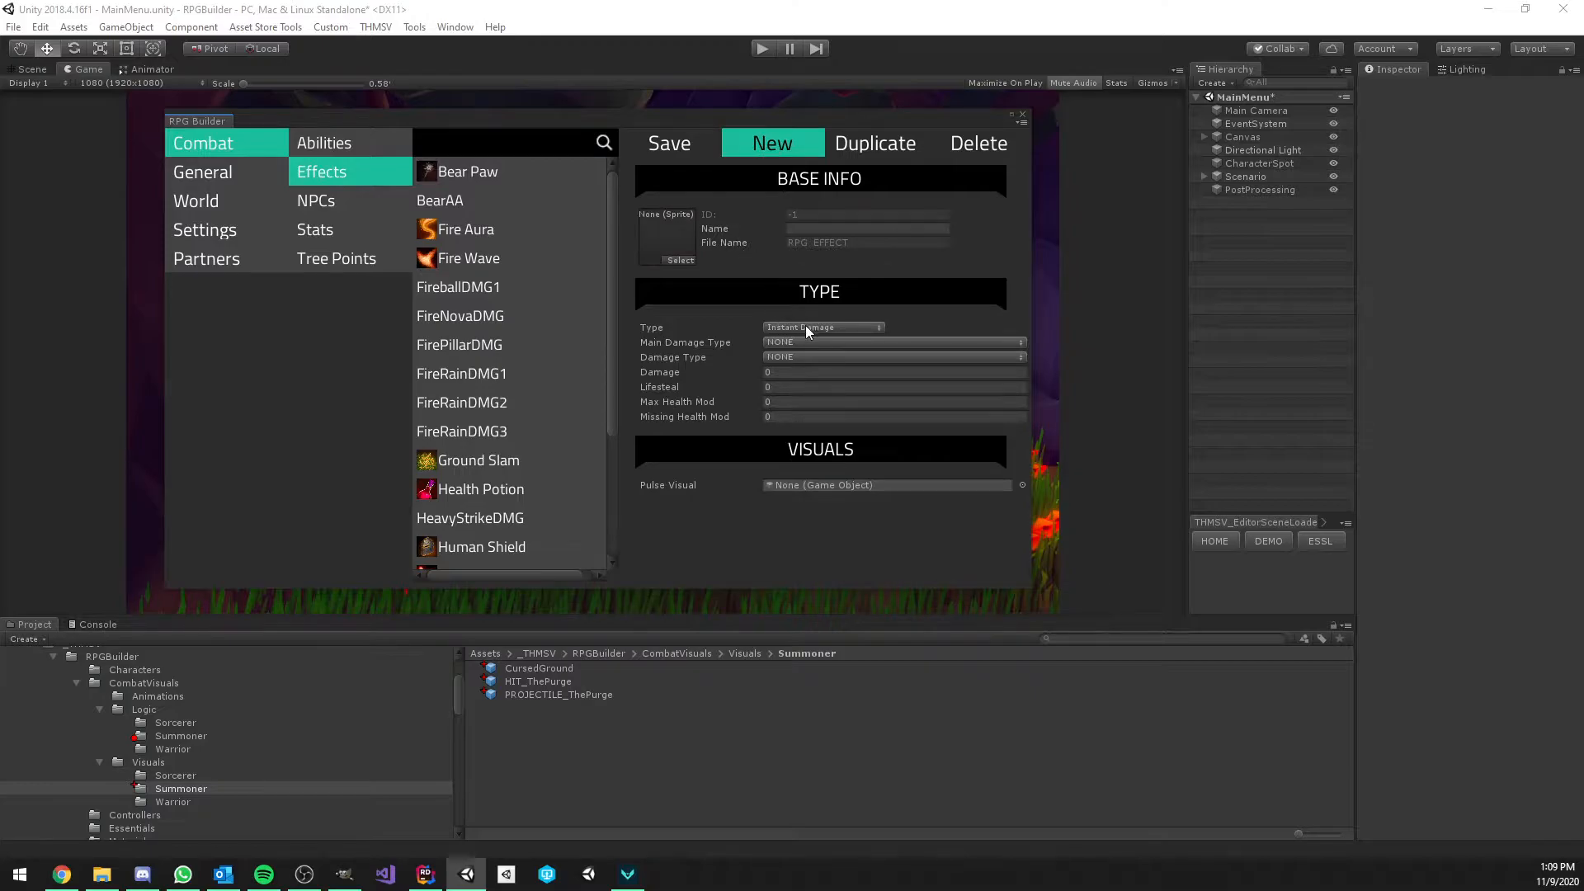
left_click(821, 228)
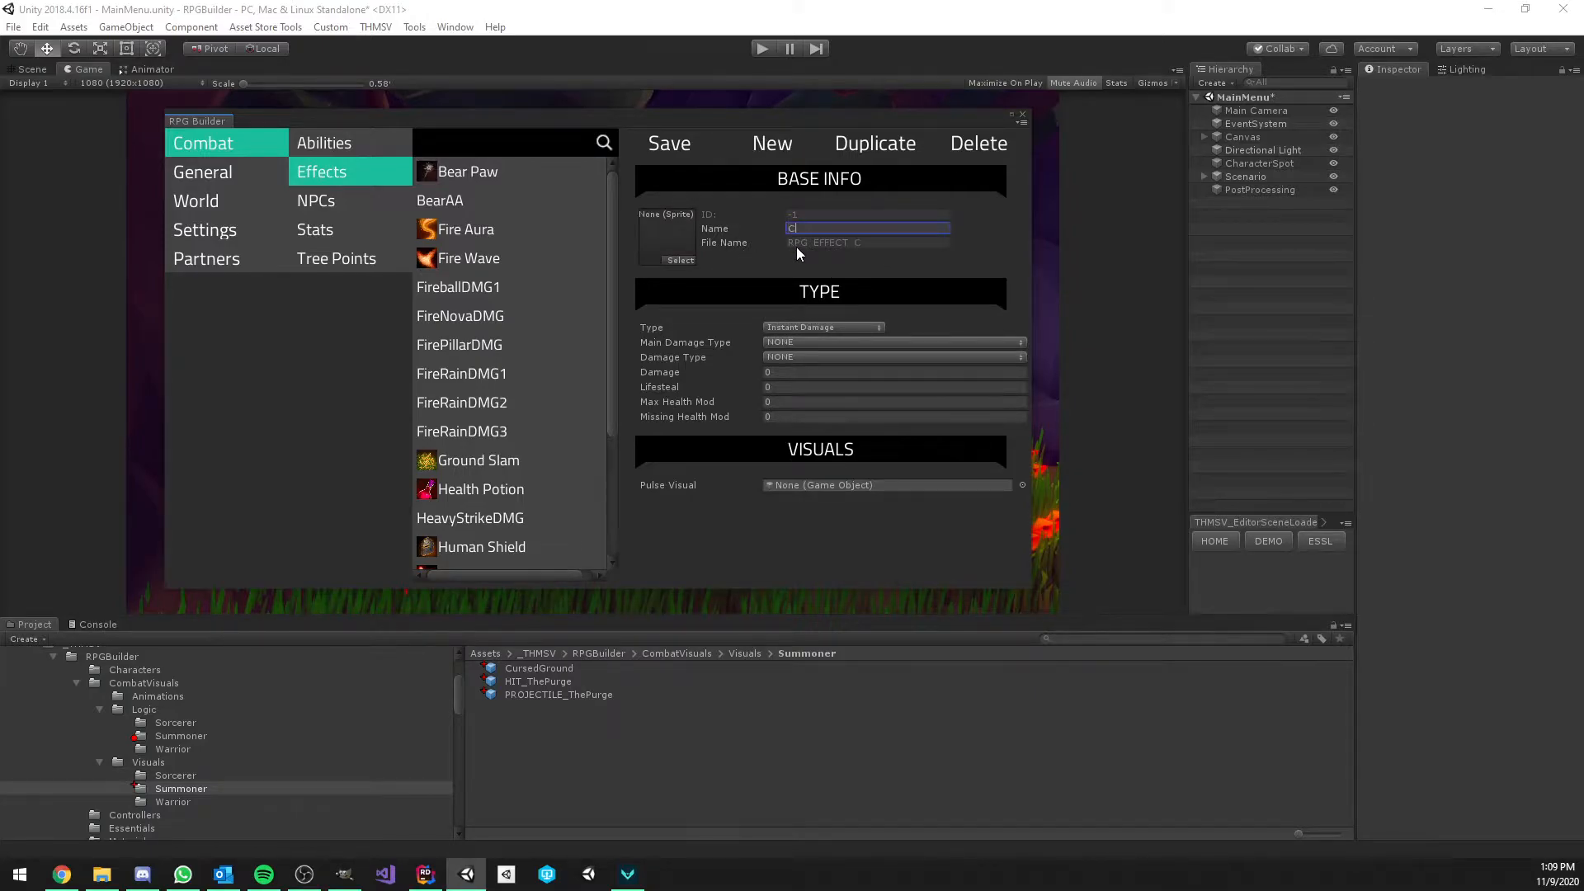
Set the Curse effect's main damage type to MAGICAL_DAMAGE and keep its damage type at NONE
left_click(797, 341)
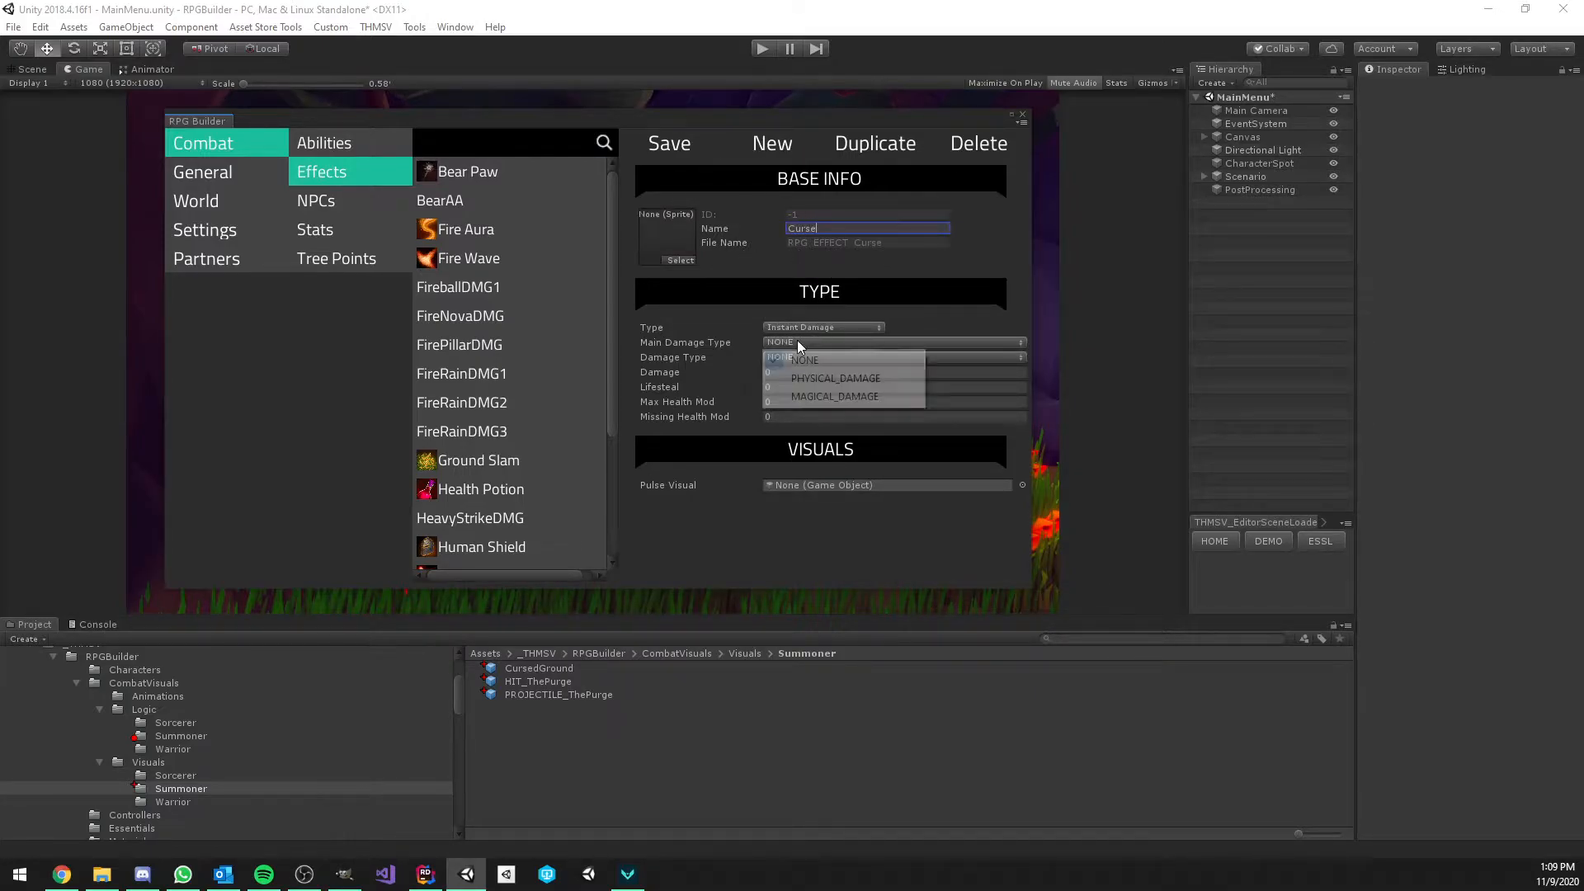
left_click(822, 397)
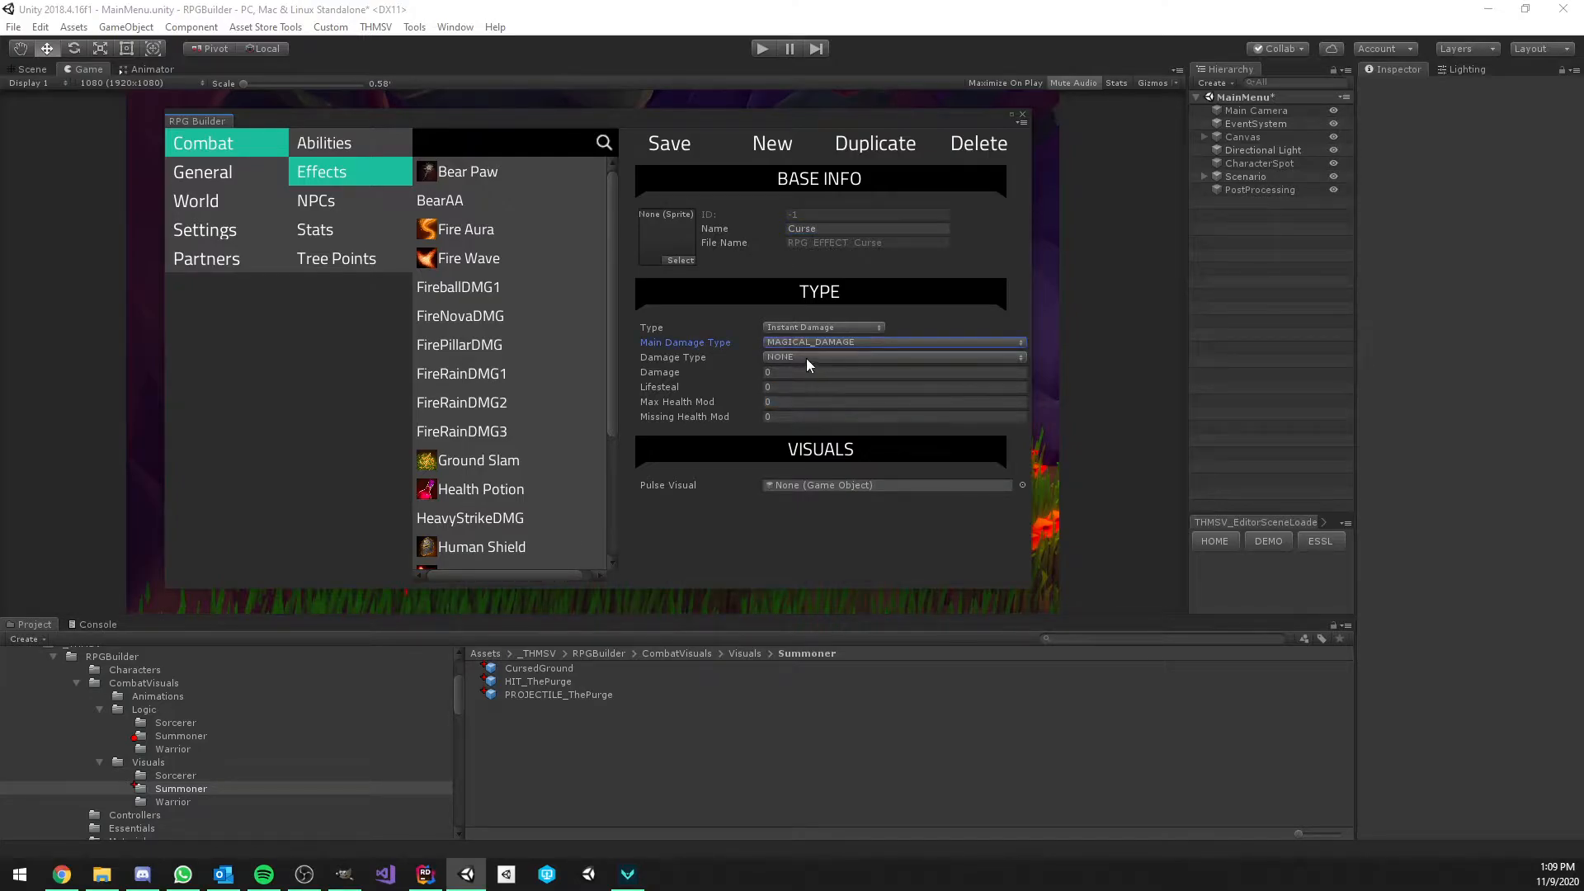
left_click(805, 357)
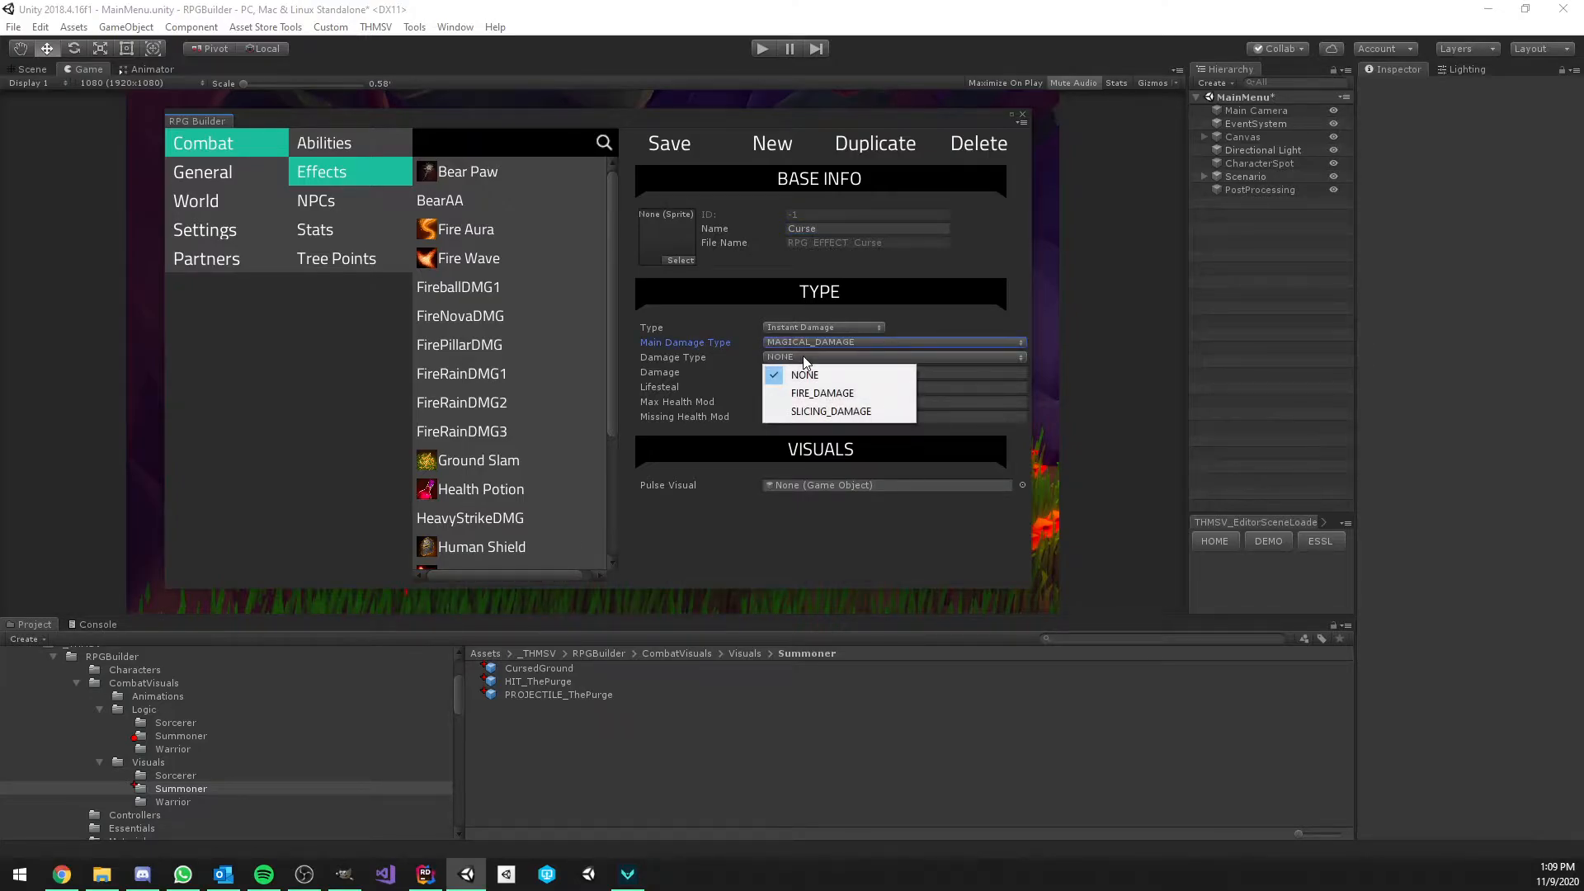
left_click(706, 363)
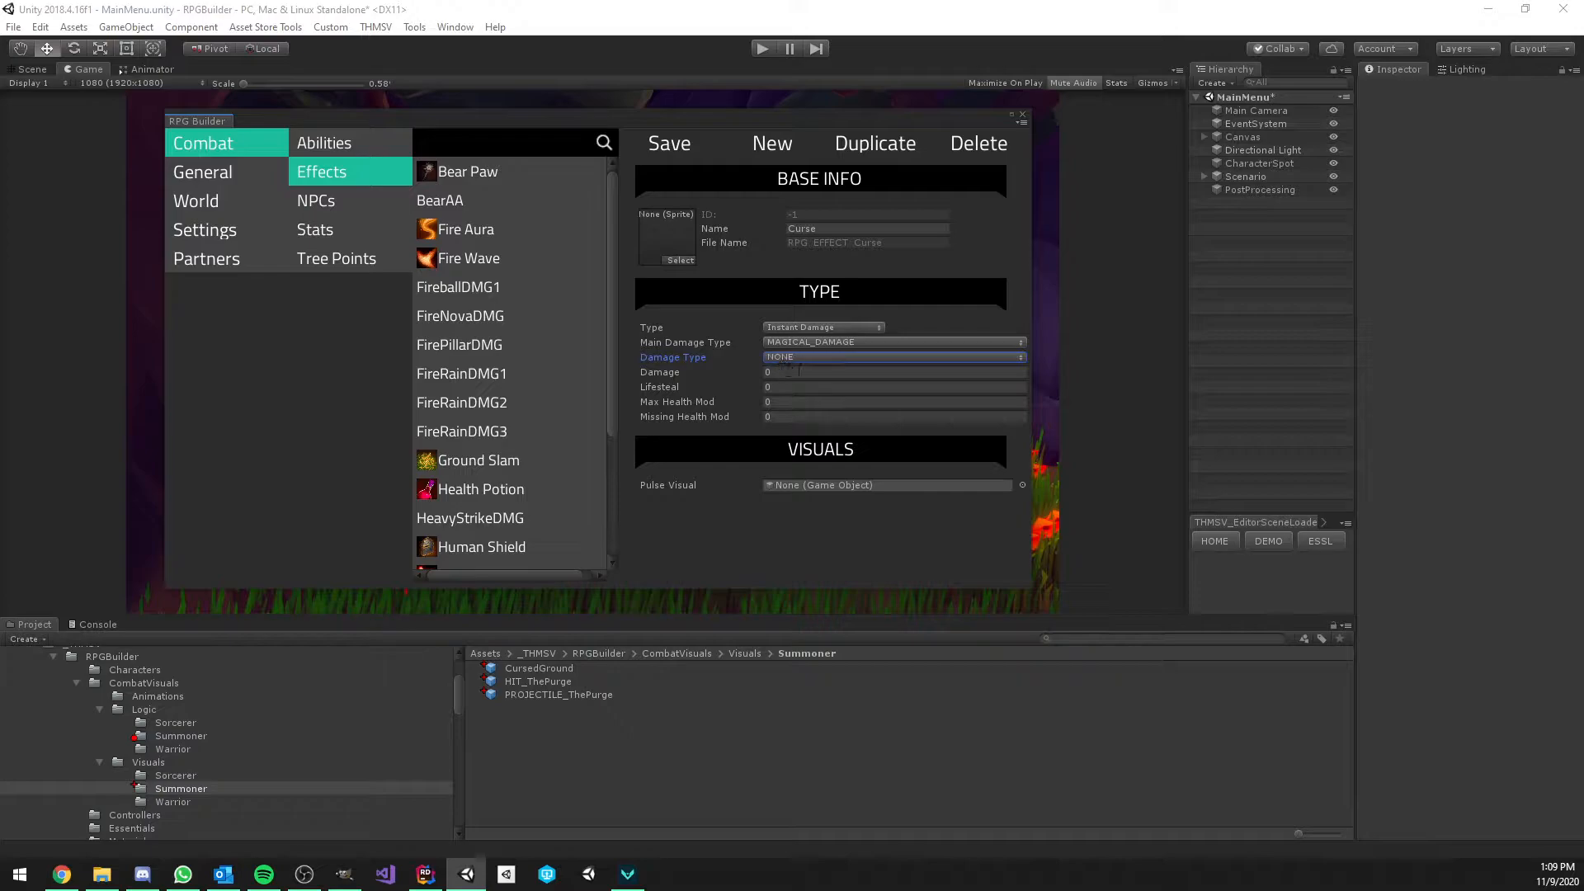
Check which damage types are offered for the Curse effect, leaving the choice at NONE
left_click(782, 357)
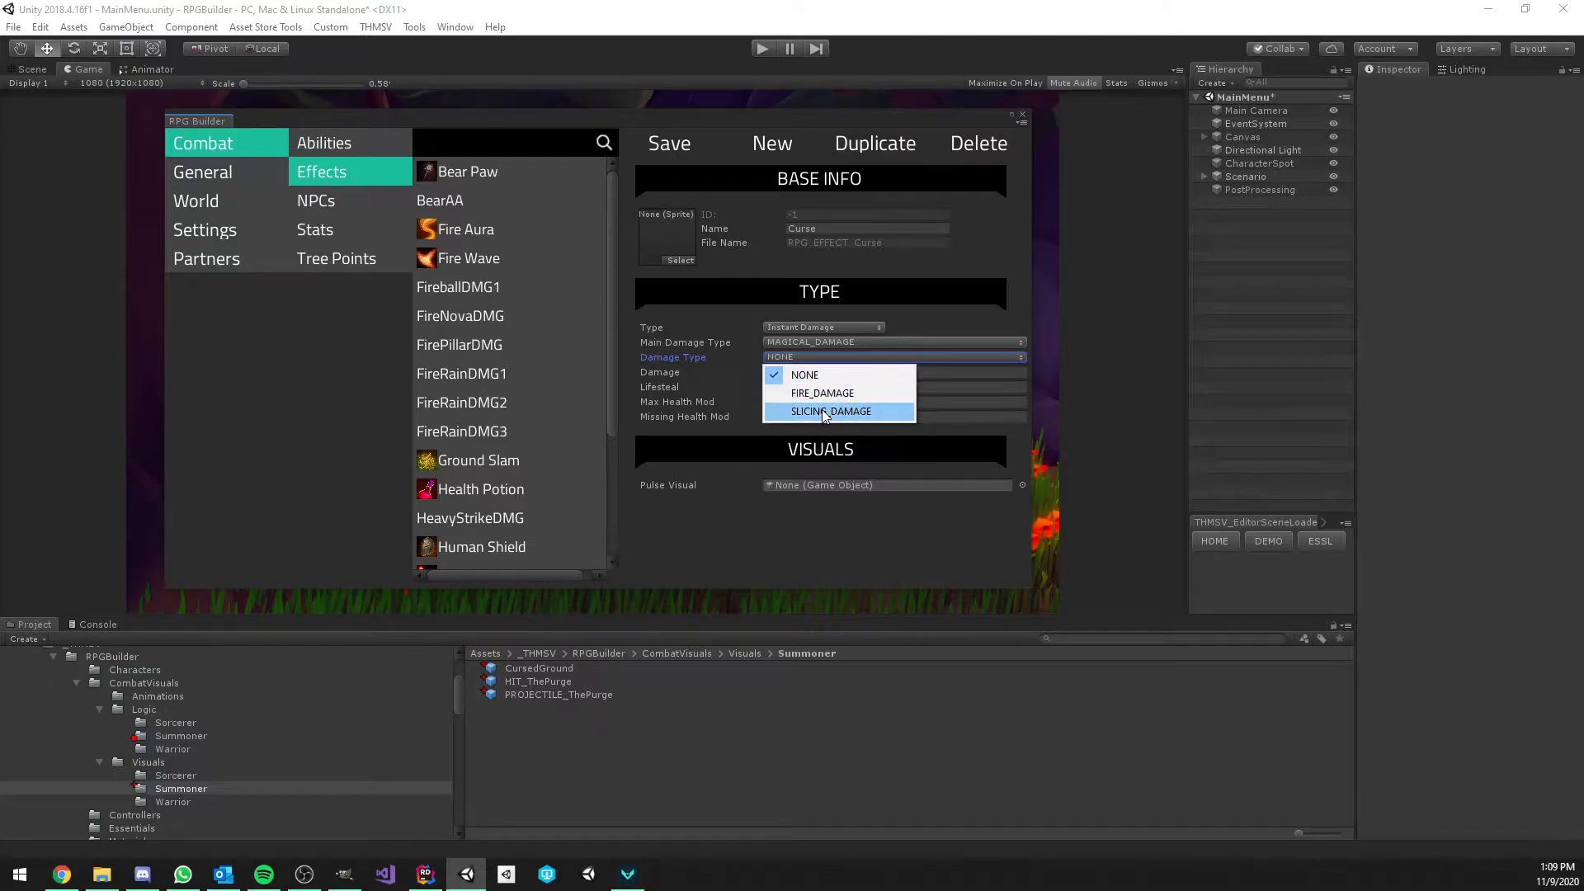
left_click(739, 365)
left_click(775, 357)
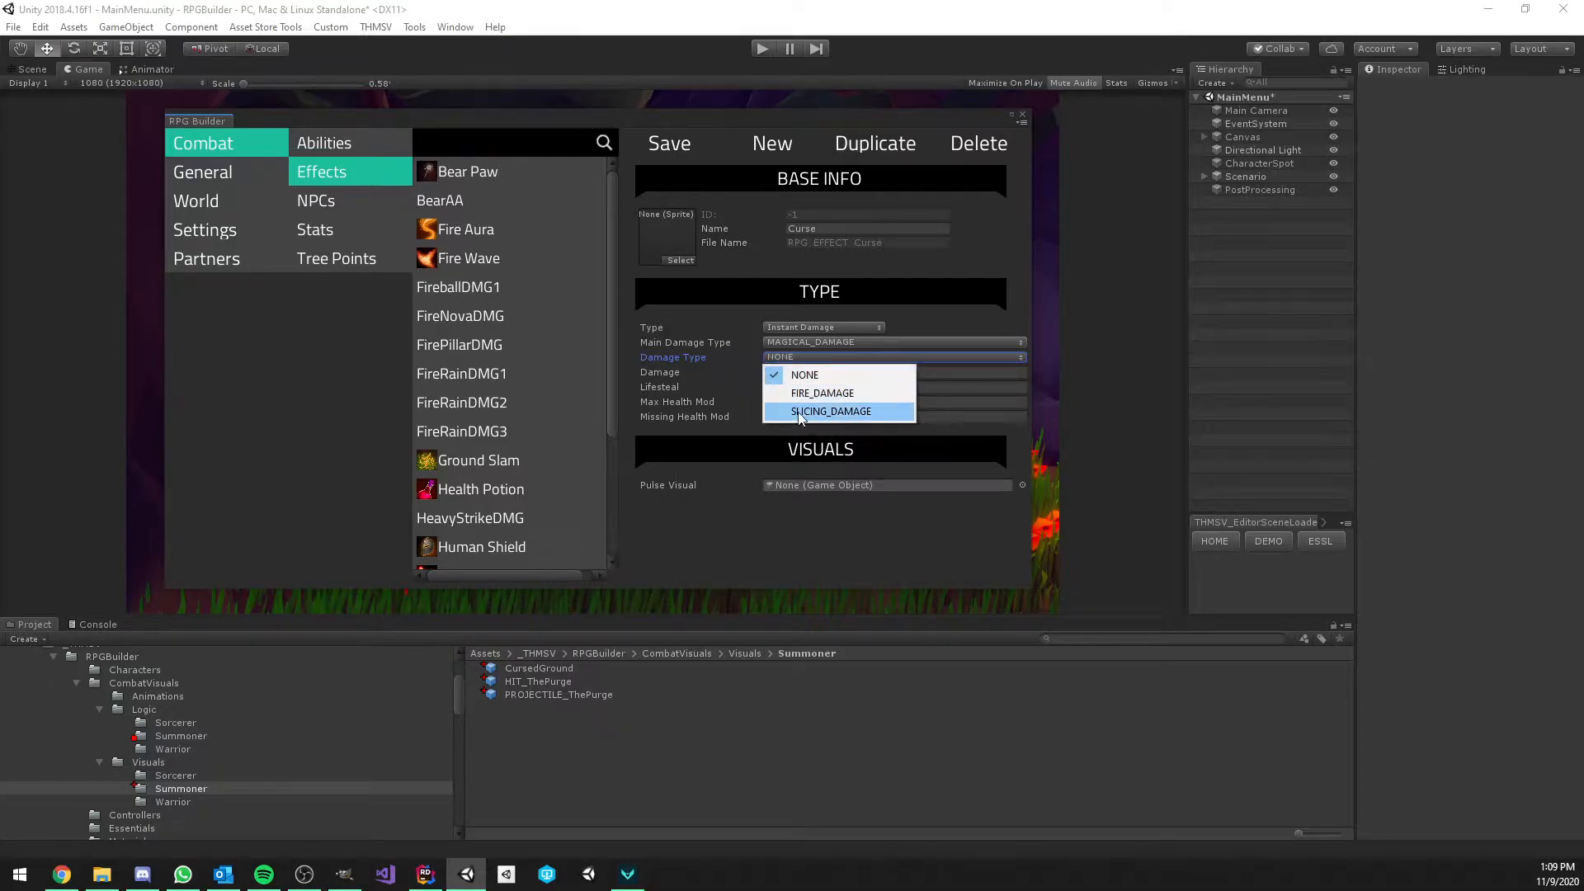
left_click(710, 354)
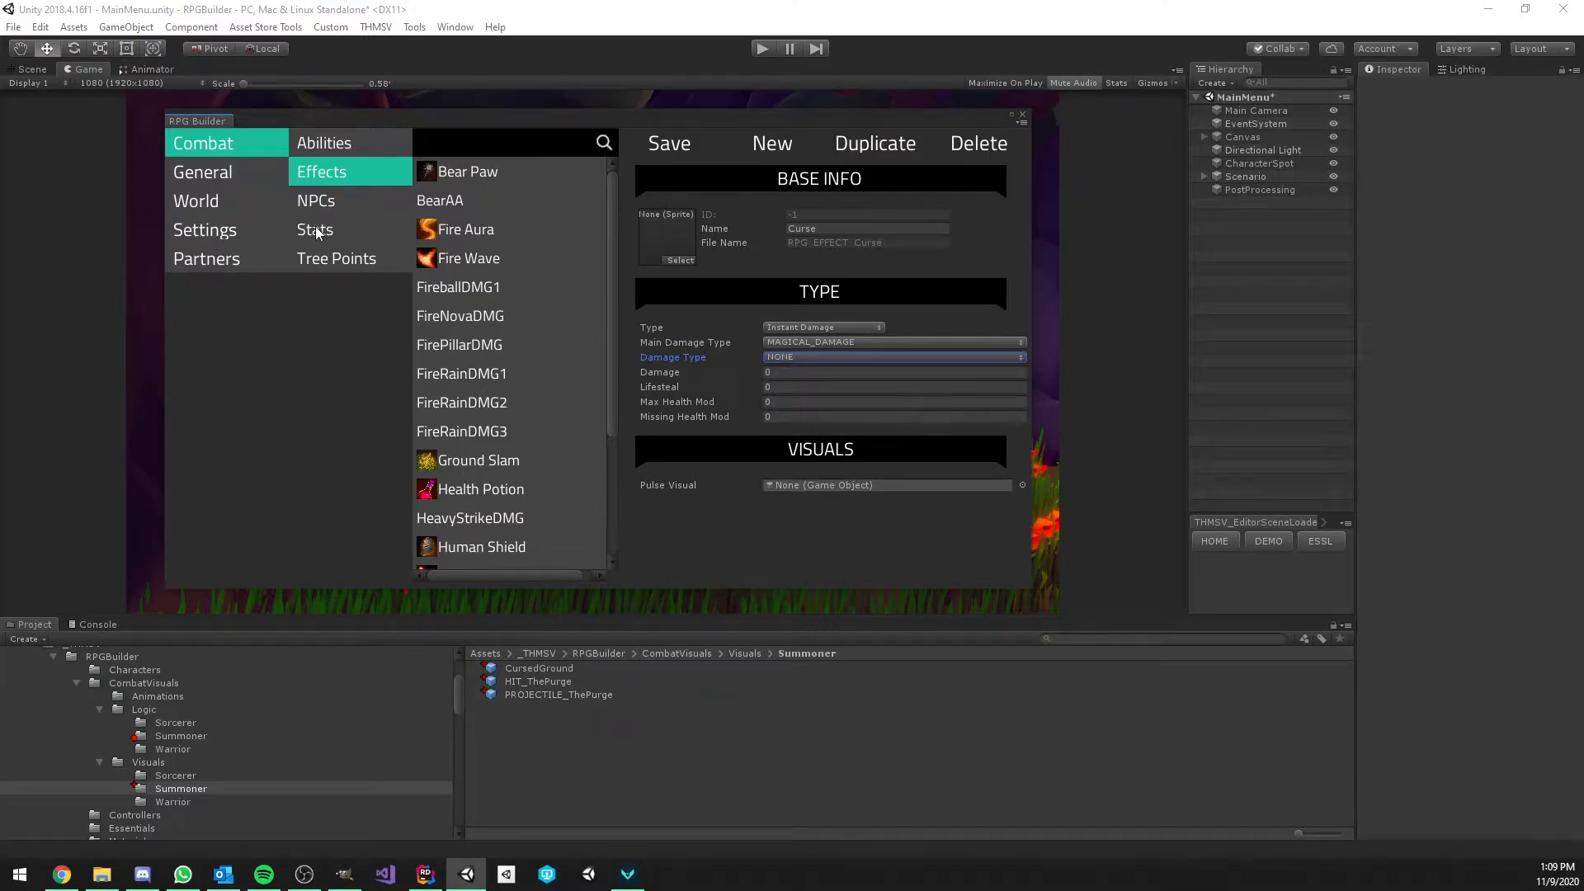
In the combat settings, increase the stat functions list to 8 entries, name the new element SHADOW_DAMAGE, and save
left_click(228, 230)
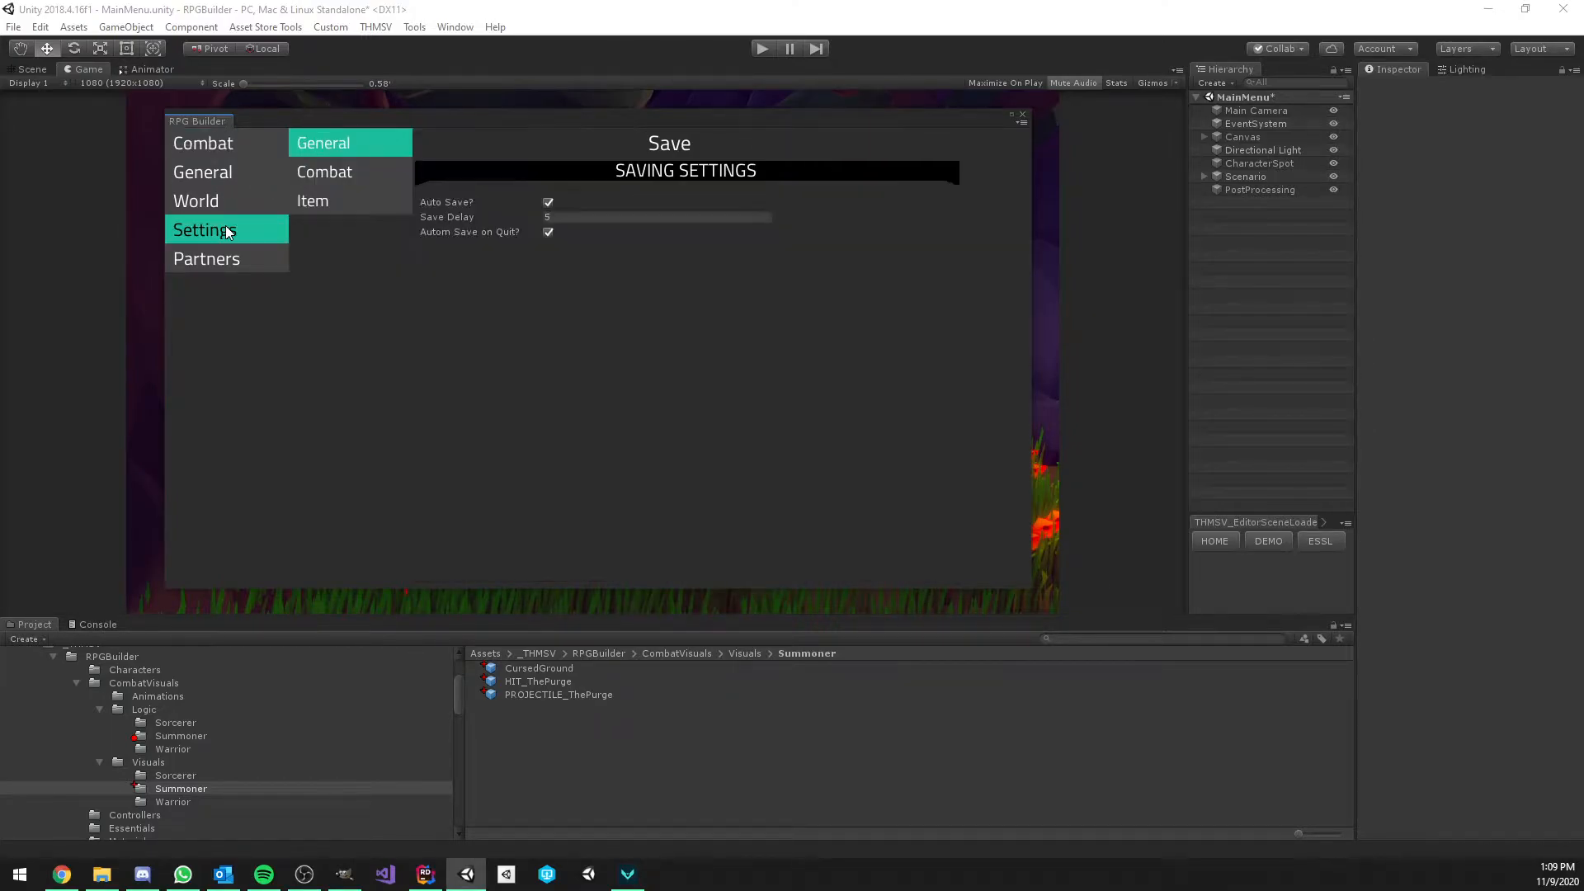
left_click(332, 174)
left_click(601, 270)
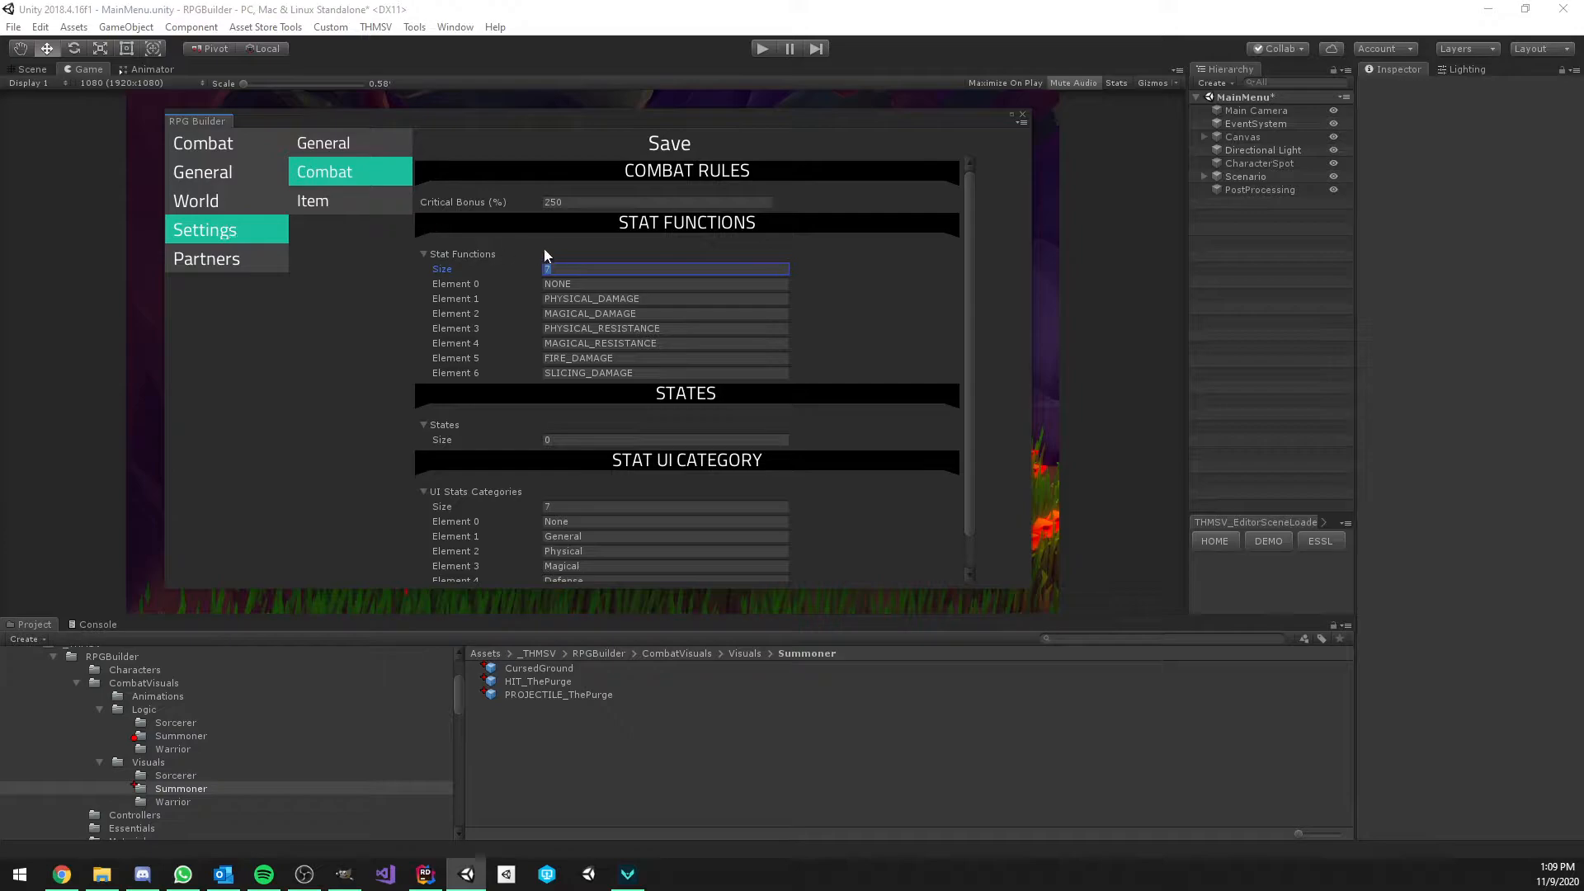
key("Return")
double_click(569, 388)
type("SHADOW_DAMAGE")
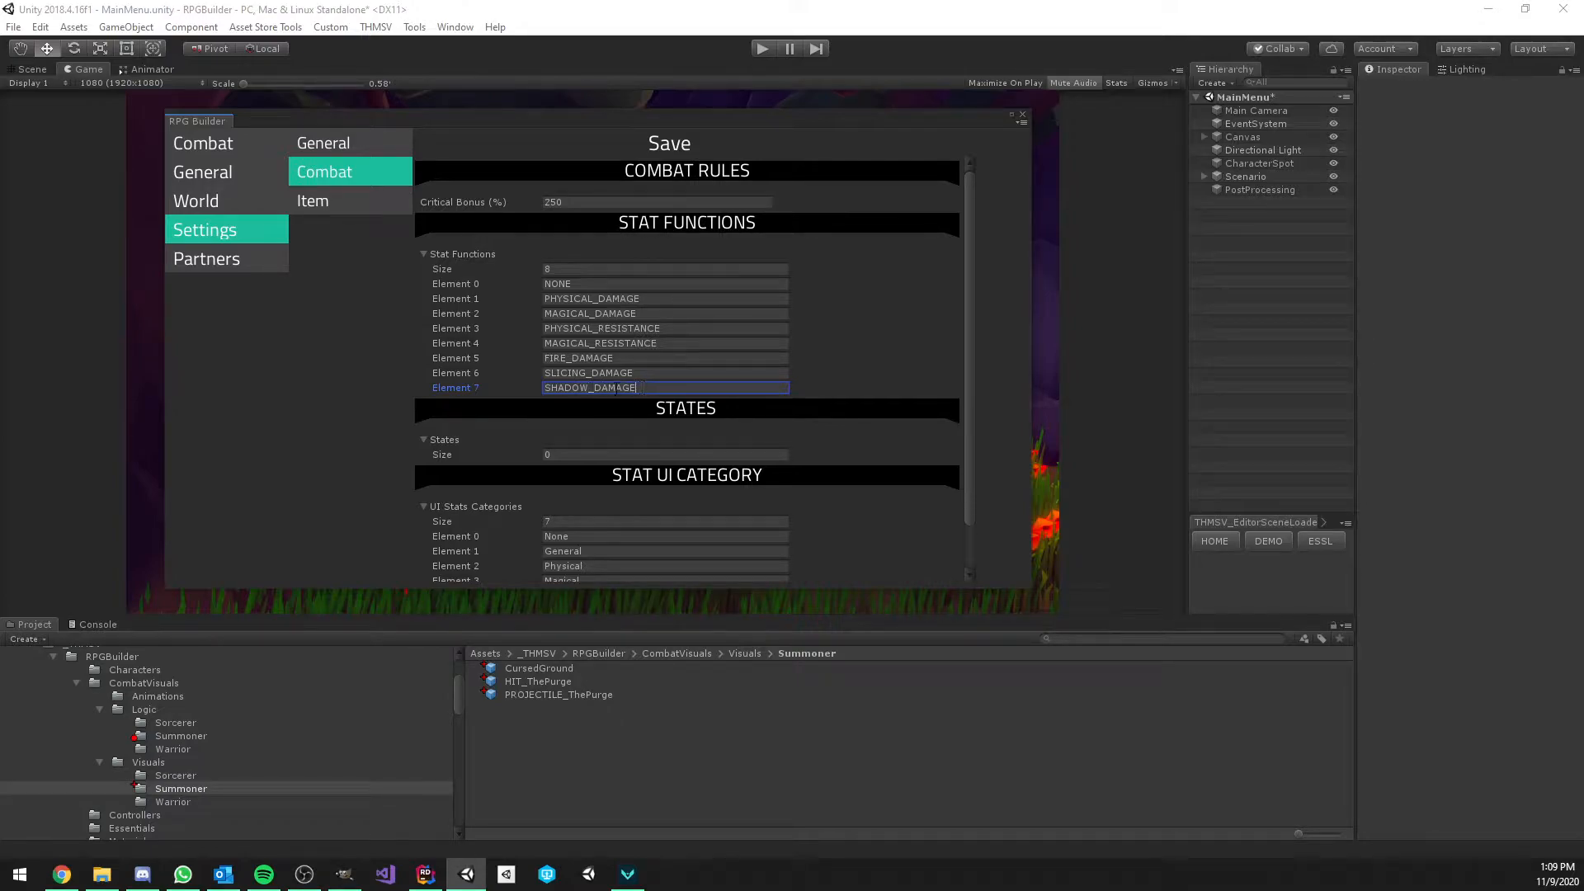
left_click_drag(591, 387, 646, 390)
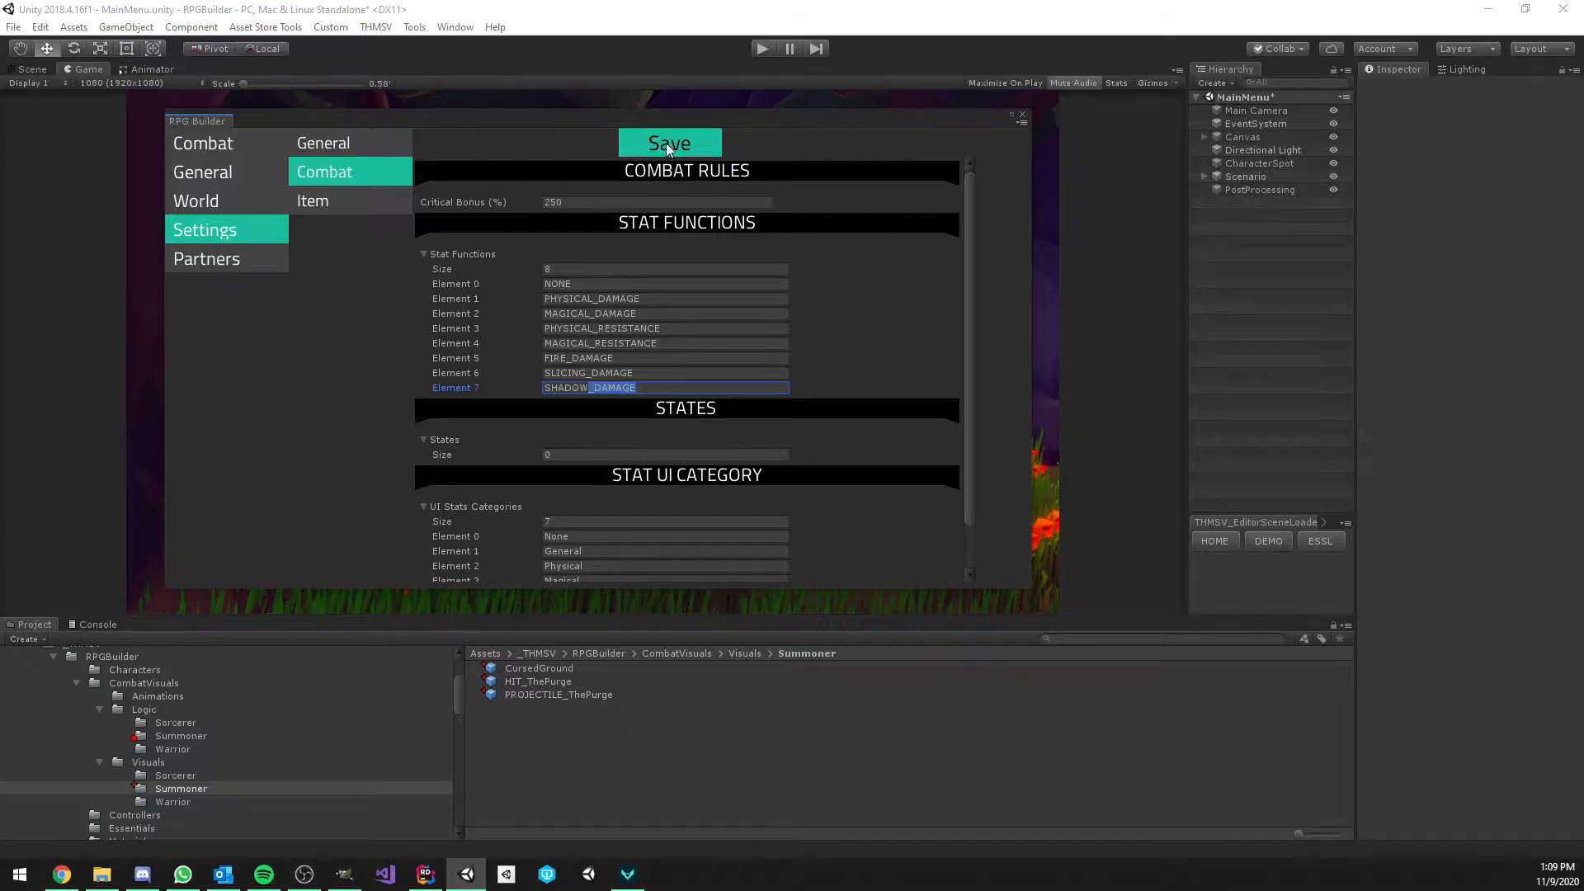
Examine the settings of the existing slicing damage, penetration and resistance stats
left_click(211, 142)
left_click(335, 223)
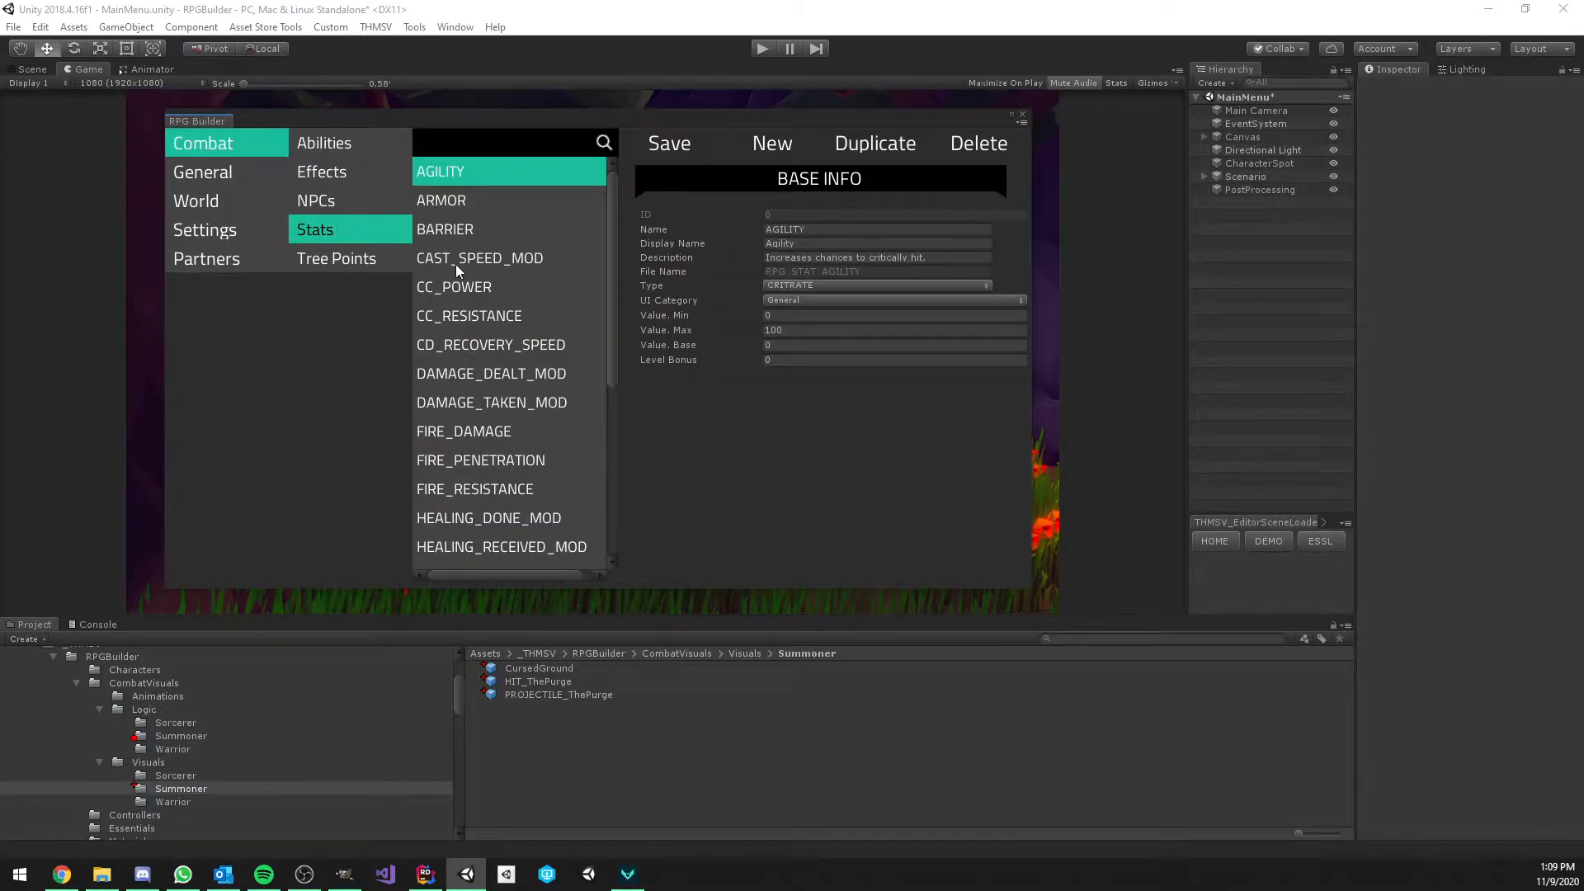
scroll(462, 272, "down", 2)
scroll(478, 285, "down", 5)
left_click(528, 378)
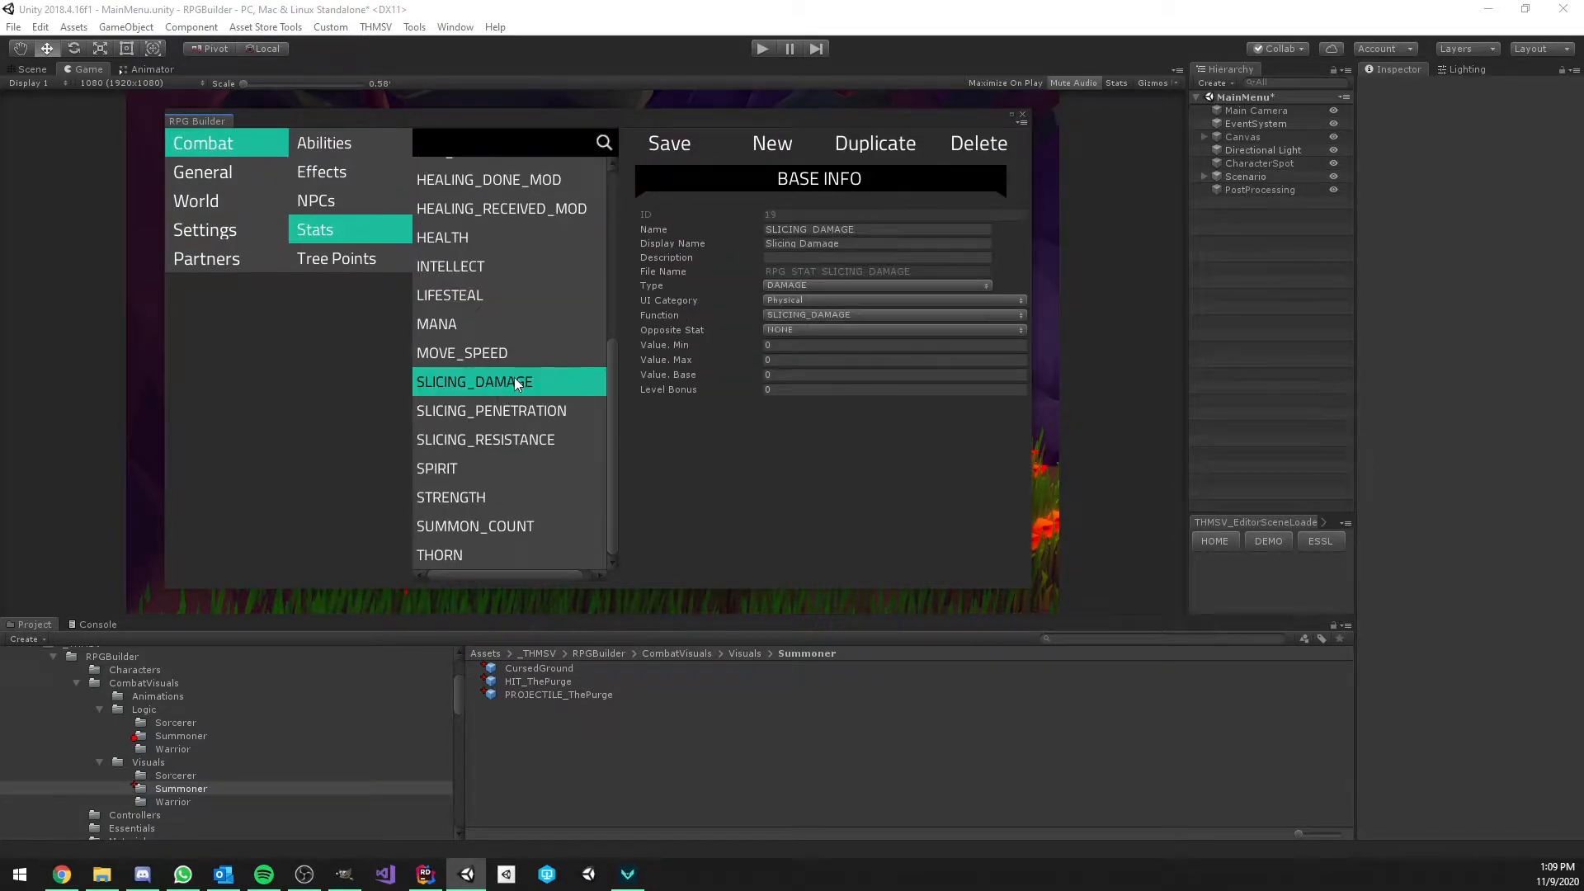
left_click(472, 404)
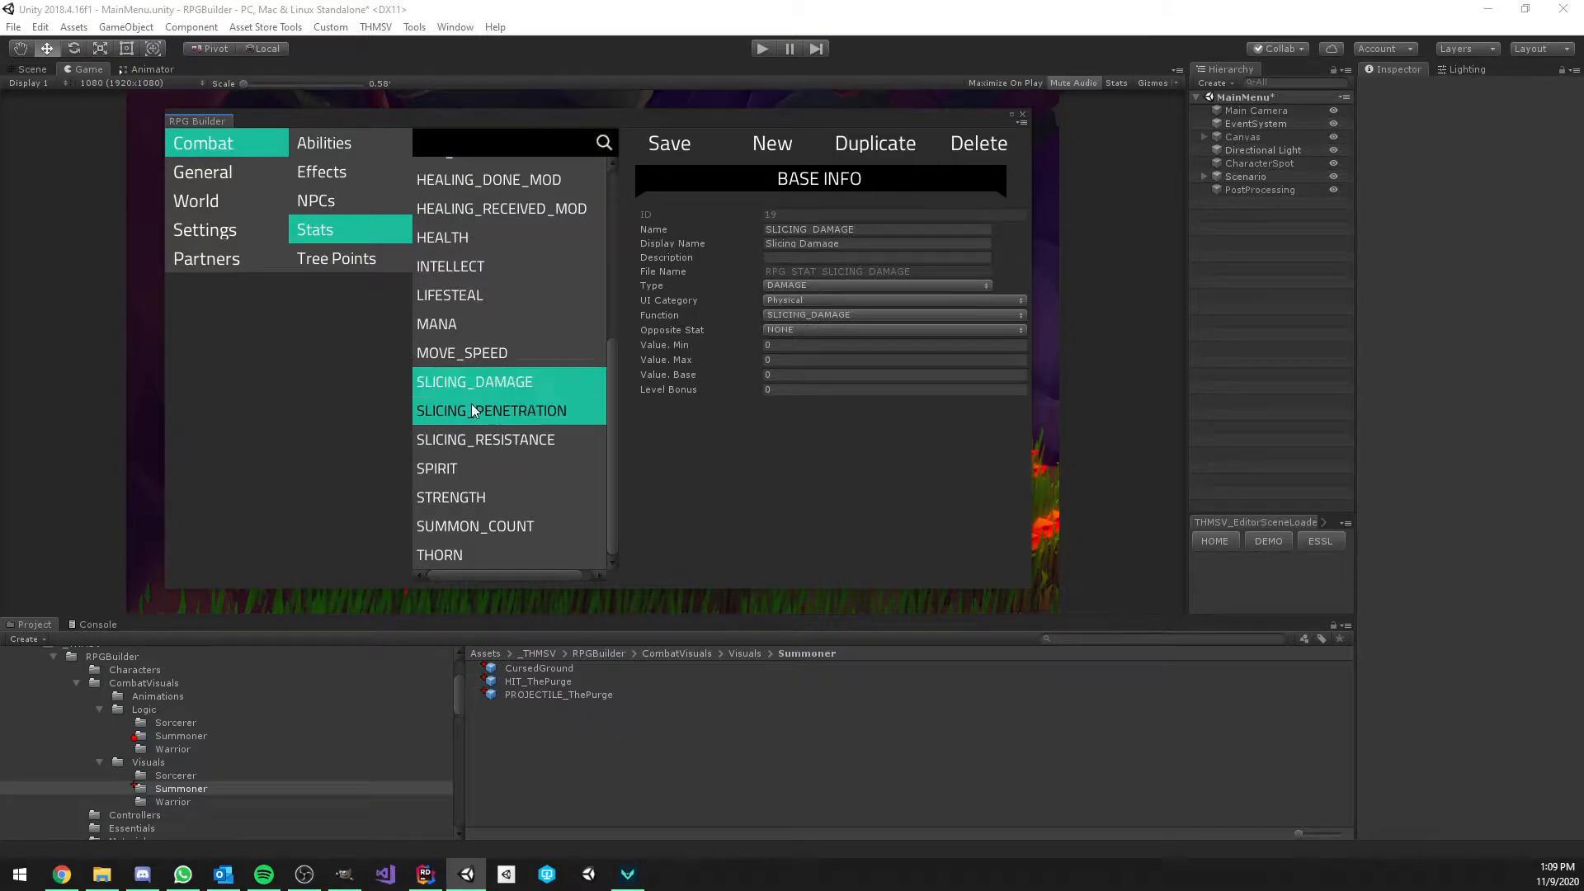
left_click(493, 378)
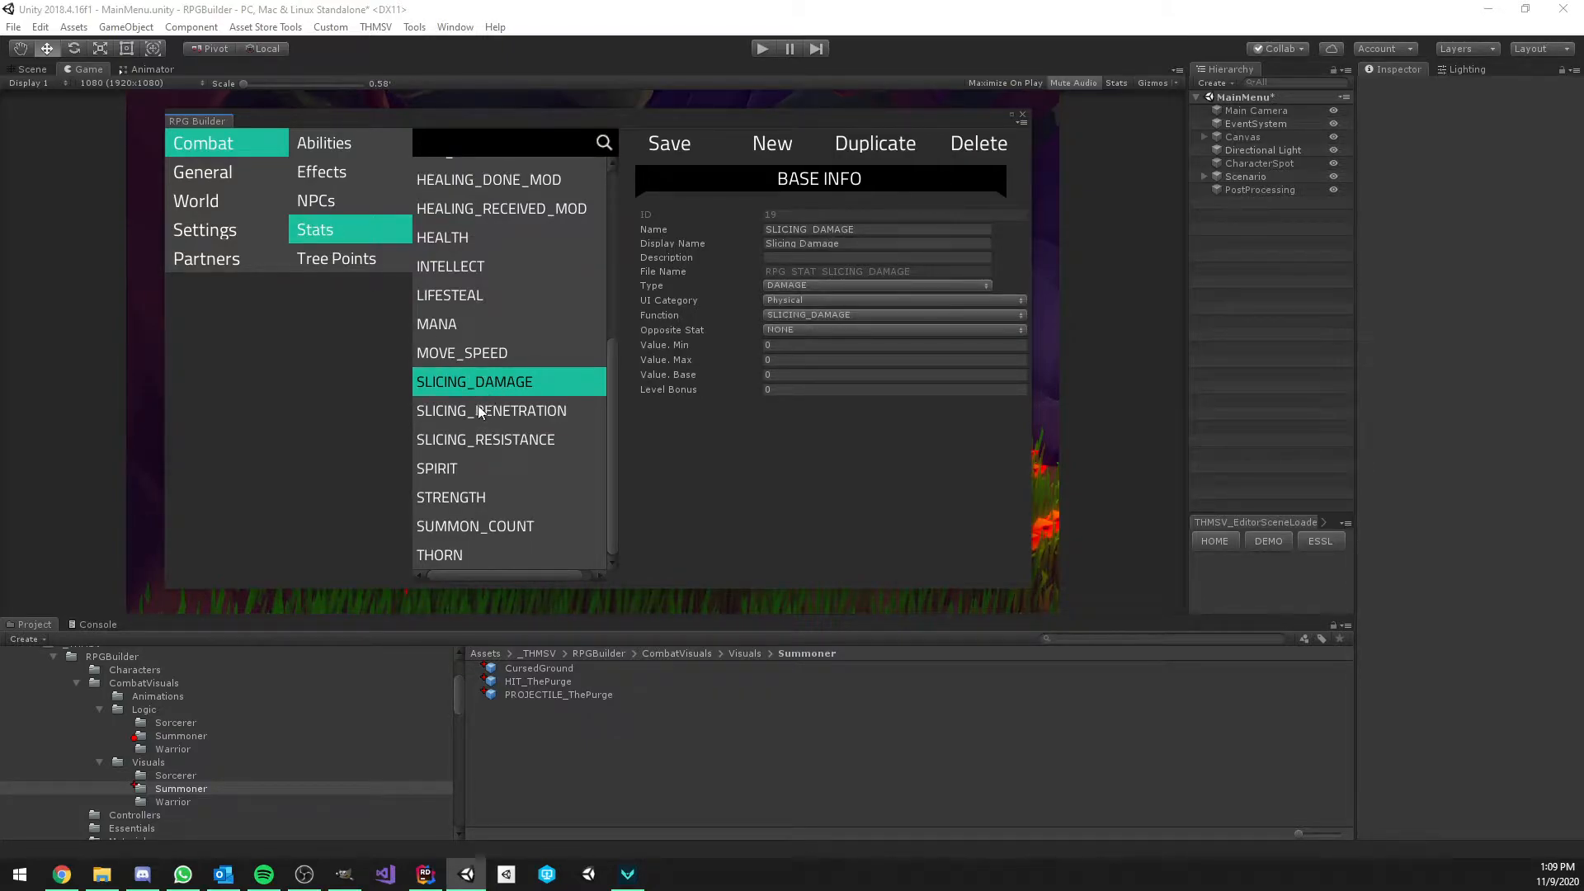
left_click(478, 405)
left_click(489, 439)
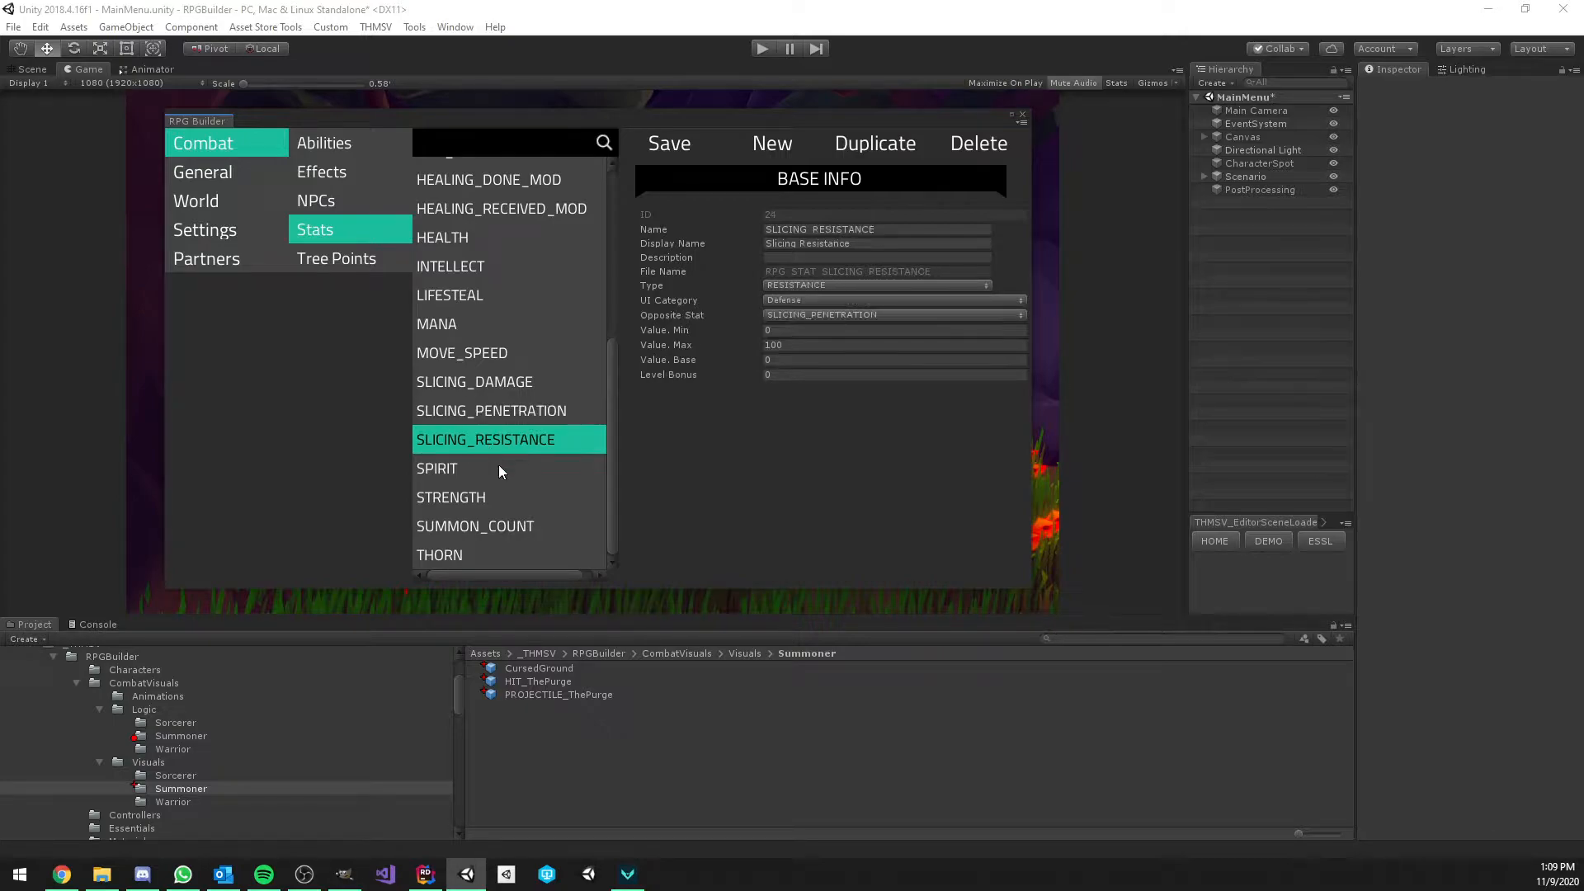
Duplicate the SLICING_DAMAGE, SLICING_PENETRATION and SLICING_RESISTANCE stats
left_click(484, 383)
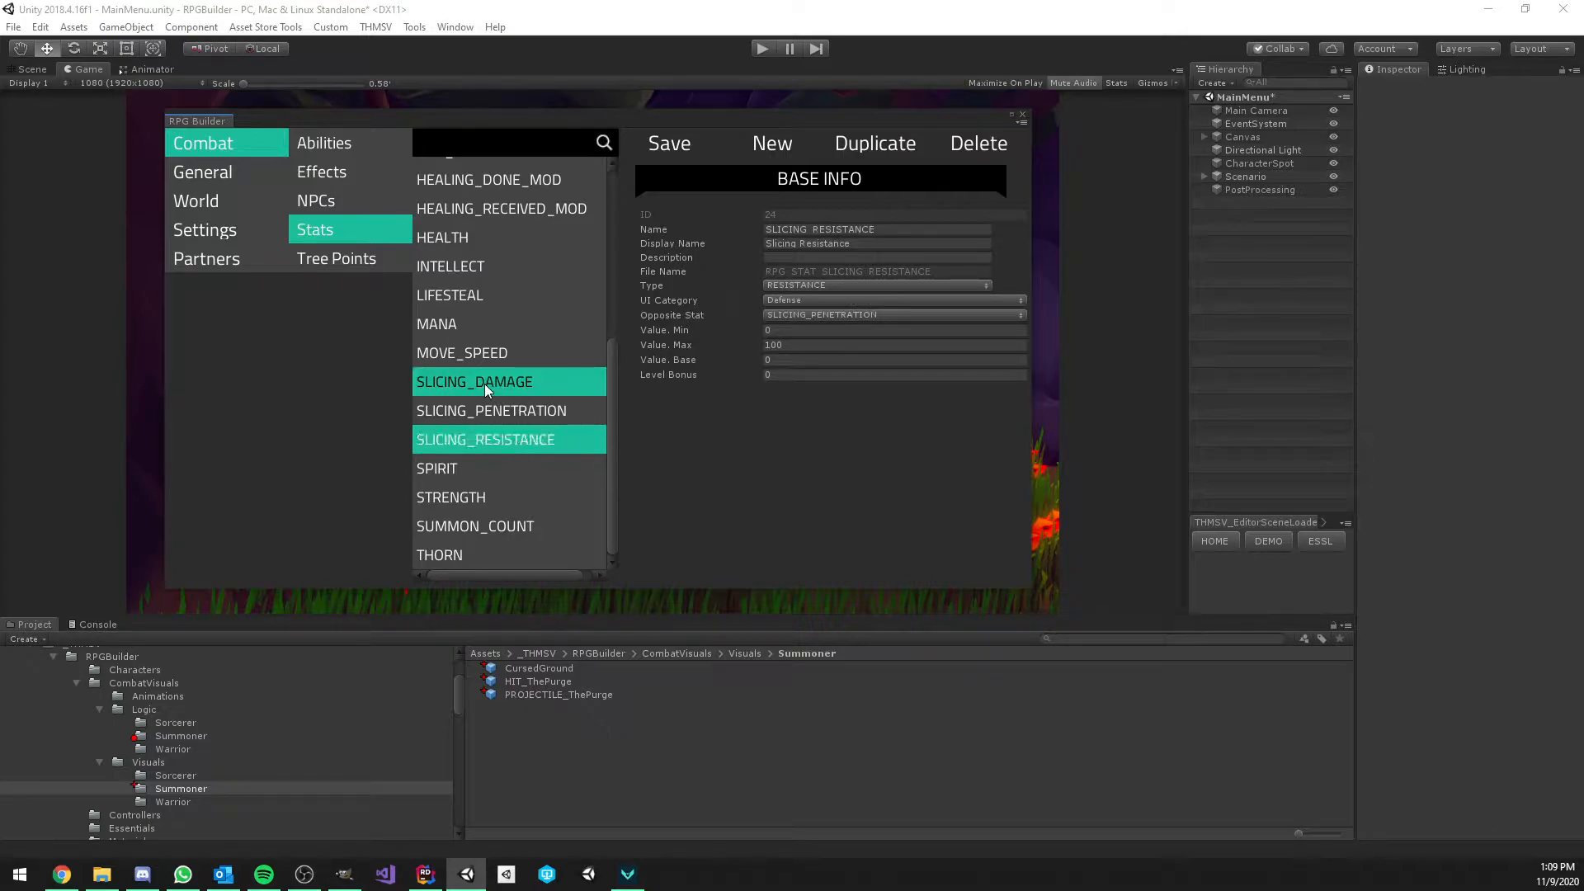
left_click(889, 144)
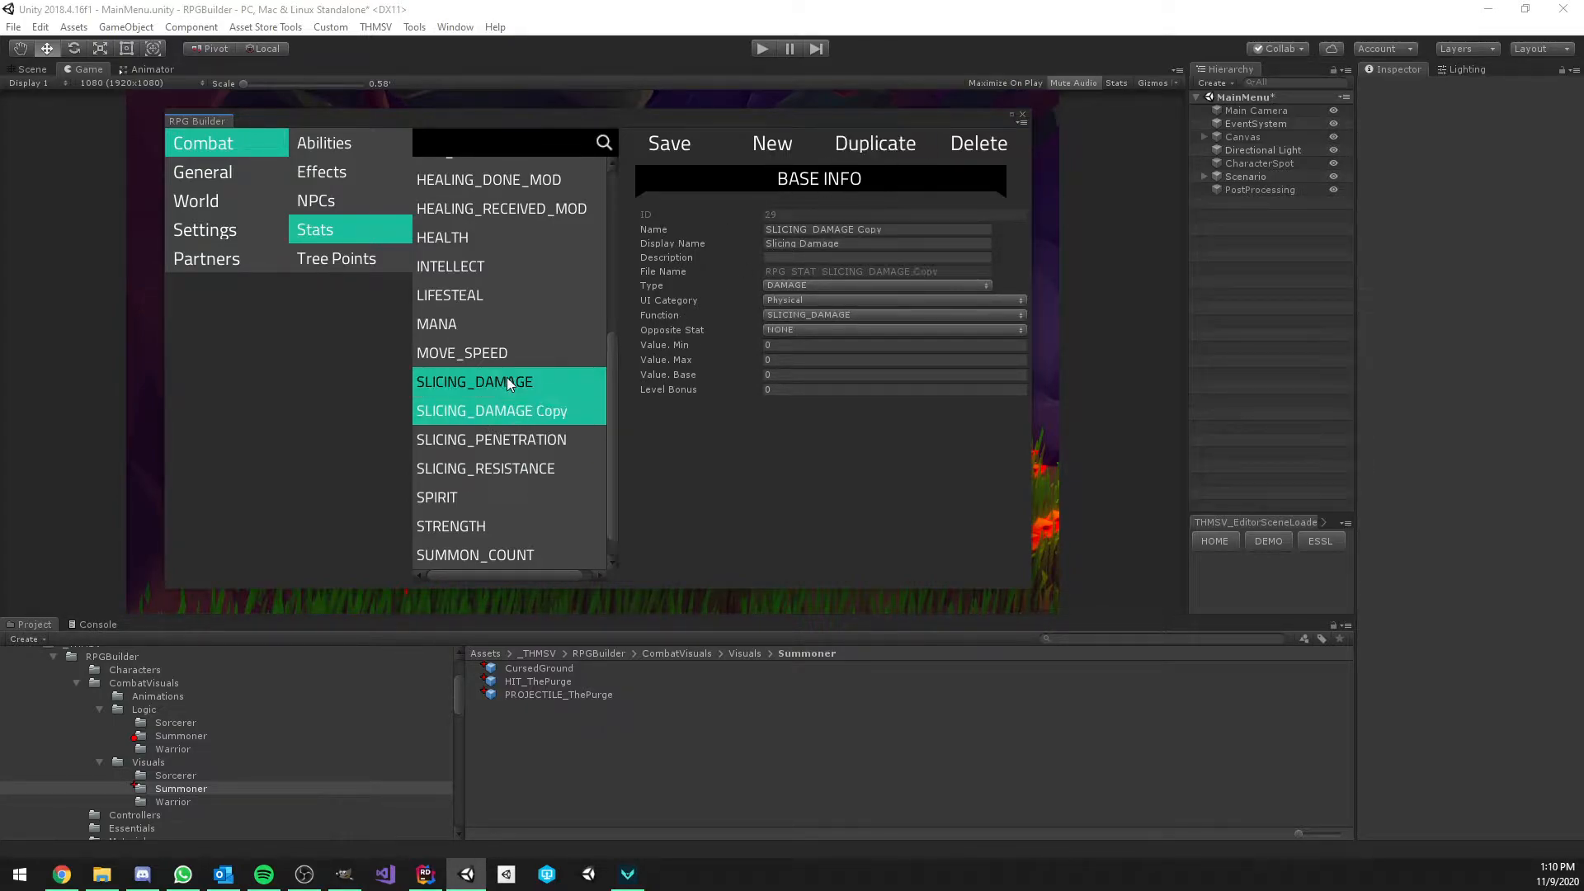
left_click(512, 444)
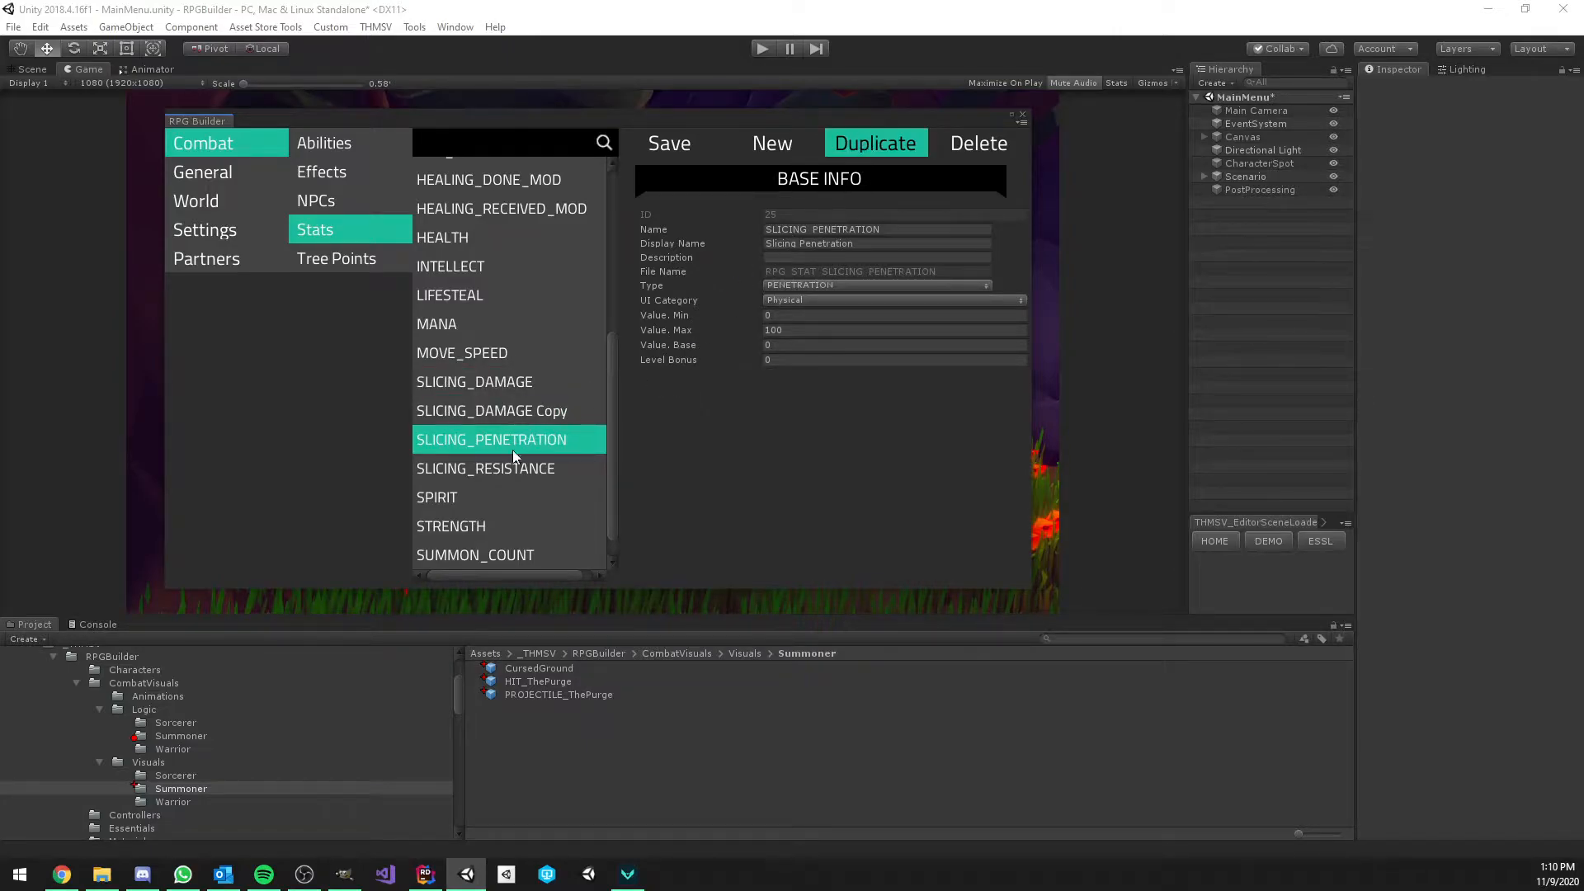
left_click(487, 493)
left_click(873, 142)
Rename the copied slicing damage stat to SHADOW_DAMAGE and set its display name to Shadow Damage
left_click(511, 410)
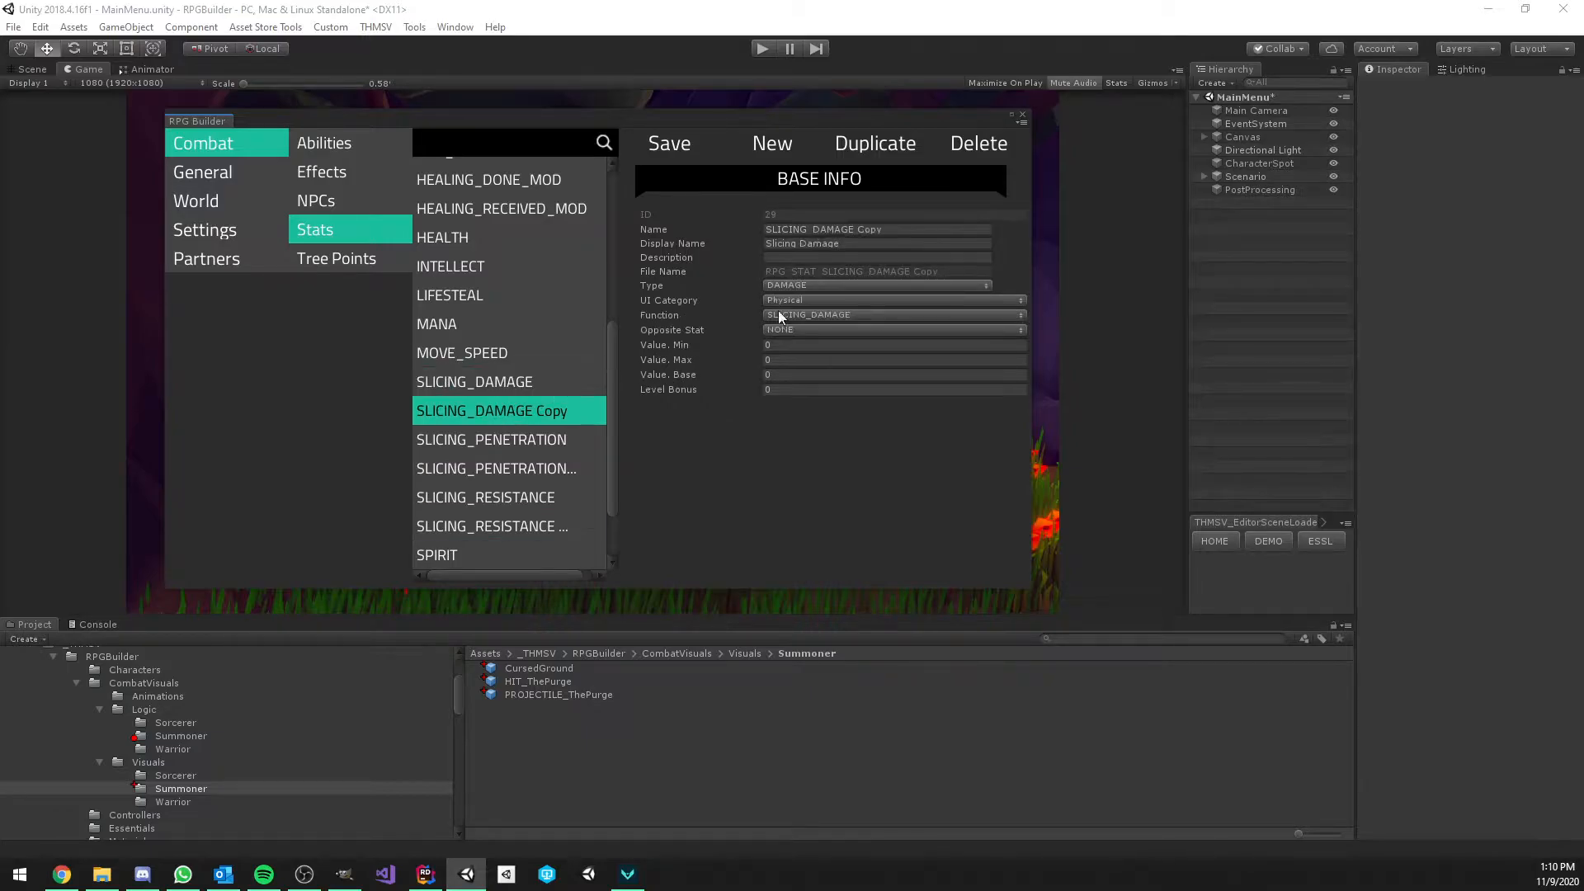
left_click(854, 232)
key("BackSpace")
key("BackSpace")
key("BackSpace")
key("BackSpace")
key("BackSpace")
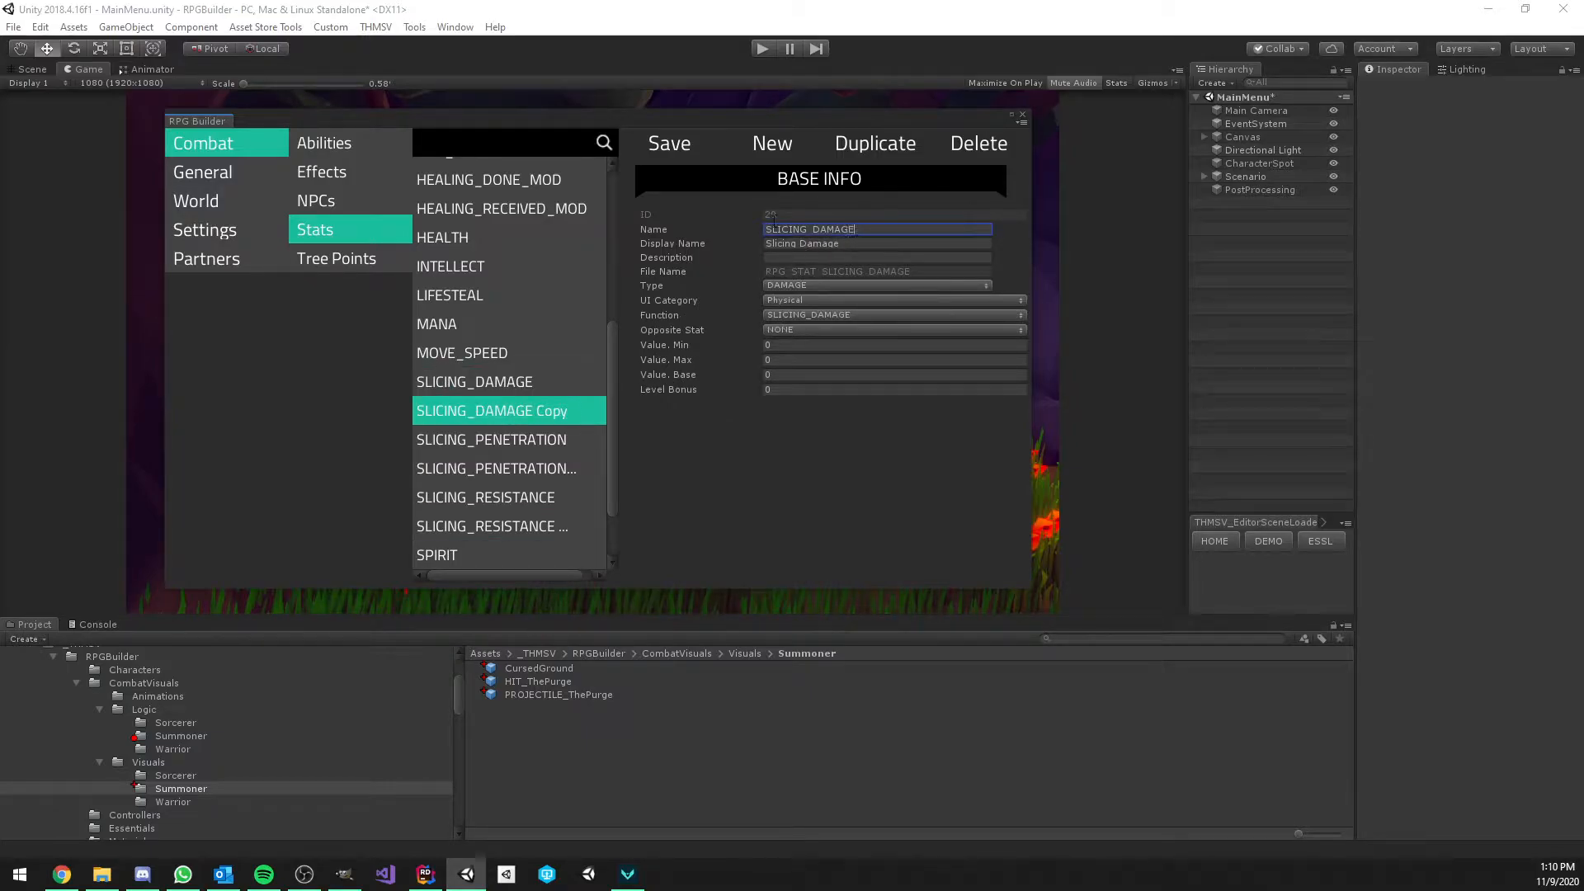
type("SHADOW")
left_click_drag(805, 230, 750, 229)
double_click(796, 244)
type("S")
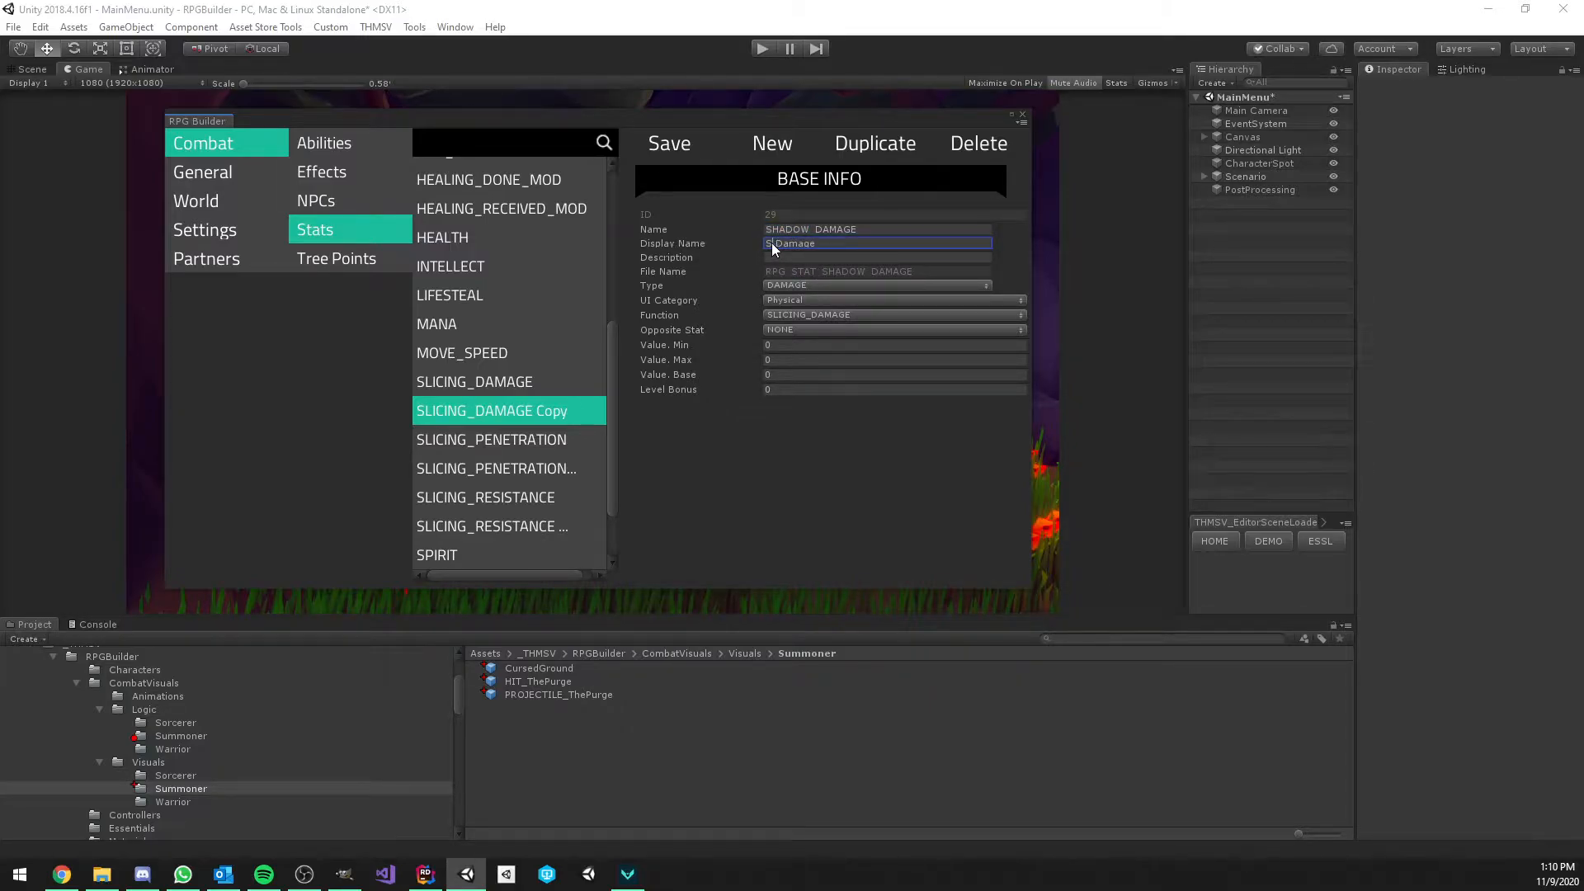
type("hadow")
Set the SHADOW_DAMAGE stat's UI category to Magical and its function to SHADOW_DAMAGE, and save it
left_click(790, 300)
left_click(797, 377)
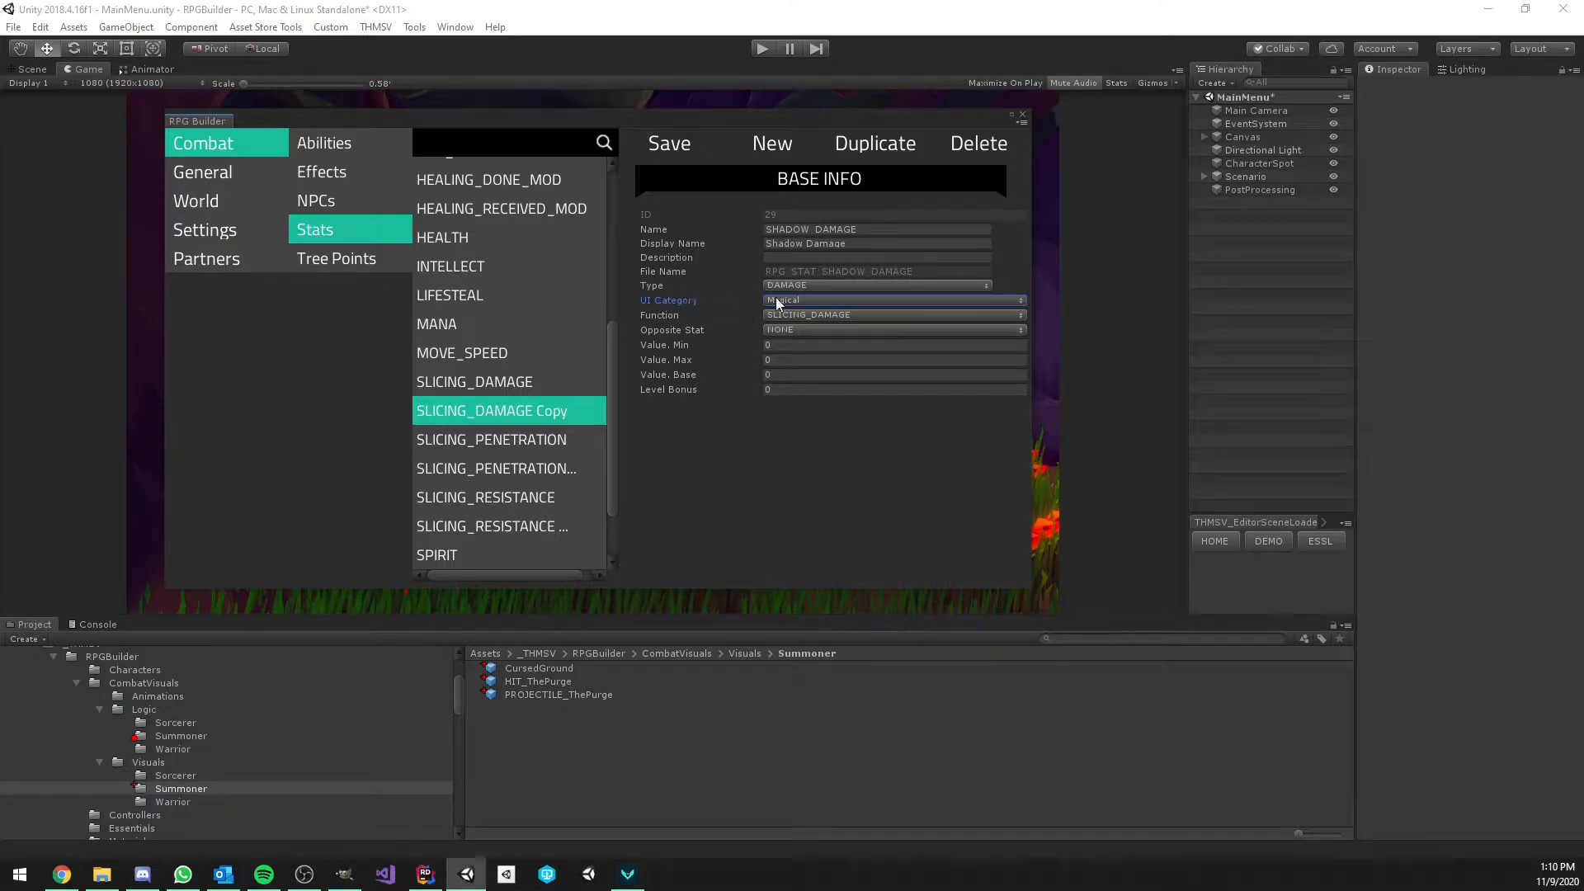
left_click(767, 300)
left_click(684, 300)
left_click(691, 302)
left_click(692, 305)
left_click(800, 315)
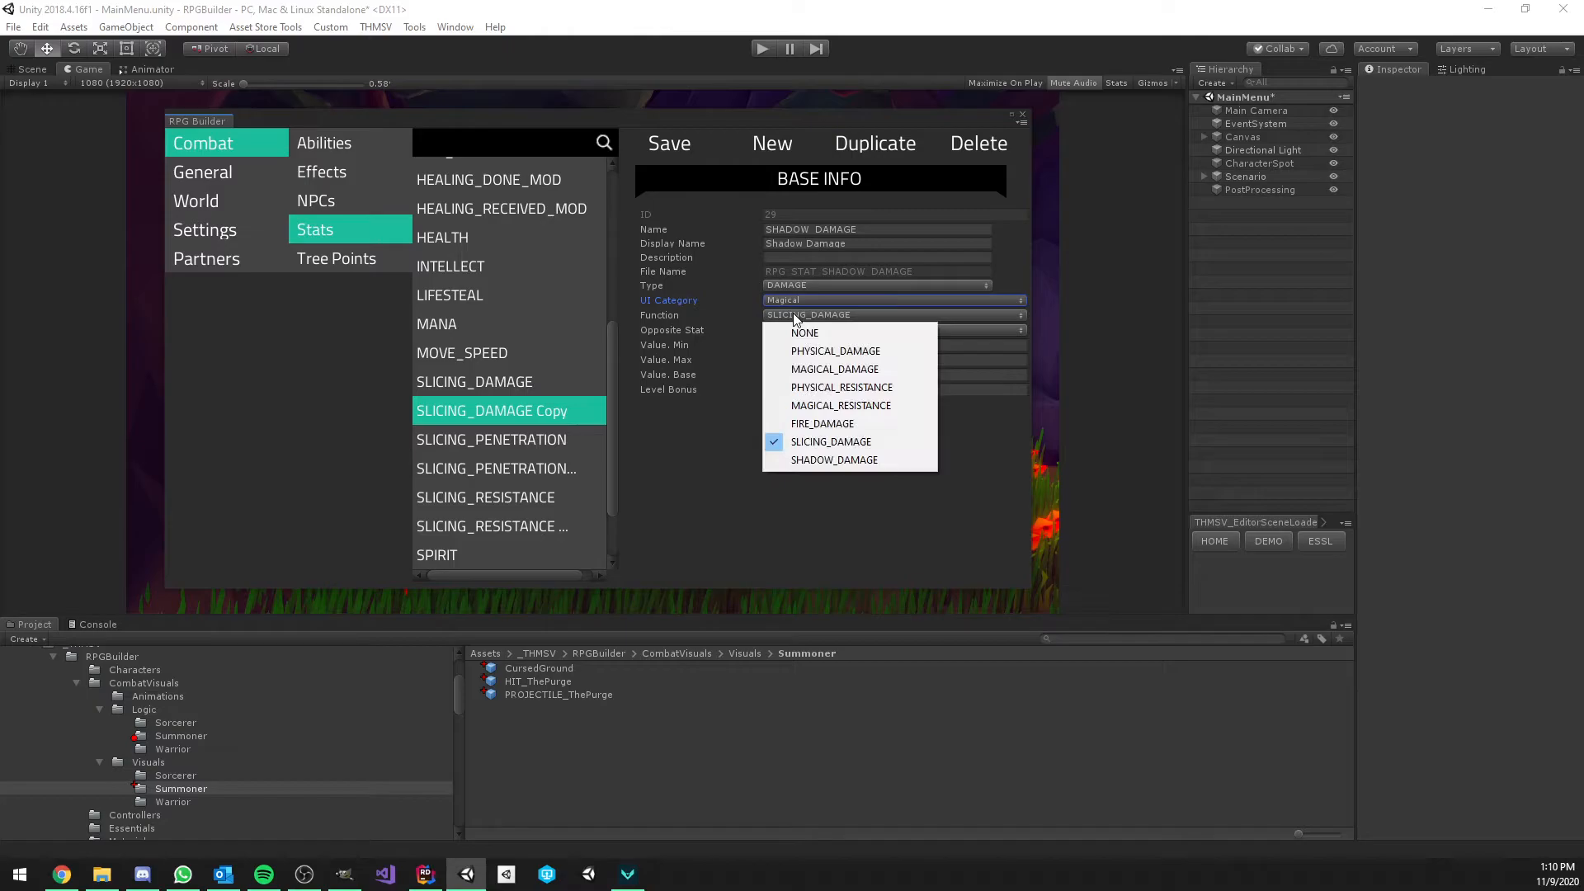
left_click(829, 461)
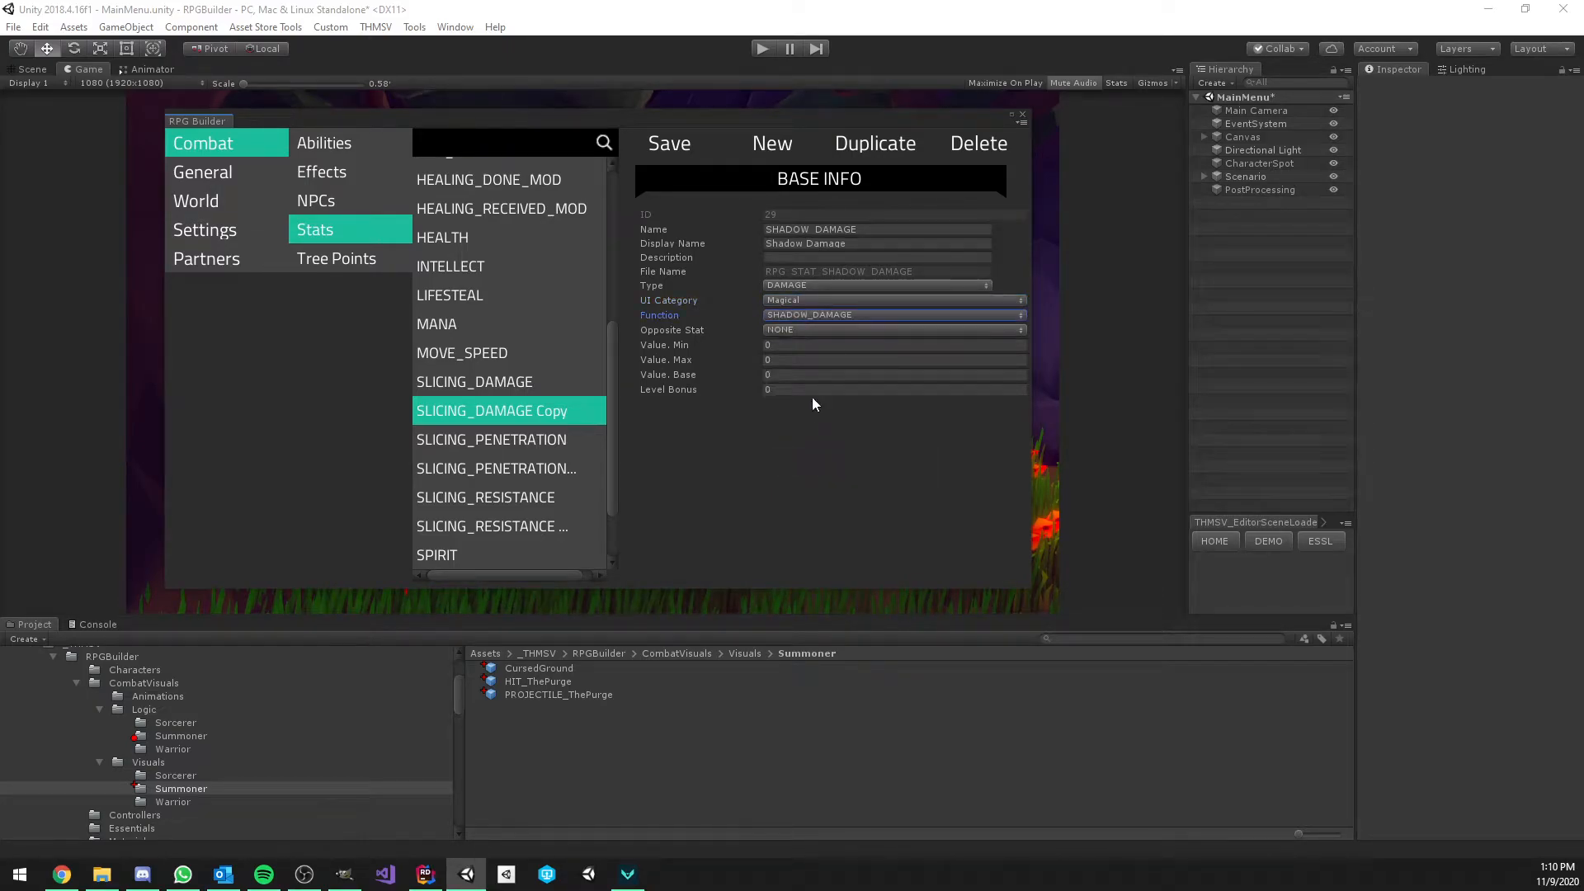
left_click(669, 145)
Turn the slicing penetration copy into SHADOW_PENETRATION with display name Shadow Penetration and UI category Magical, and save it
left_click(533, 472)
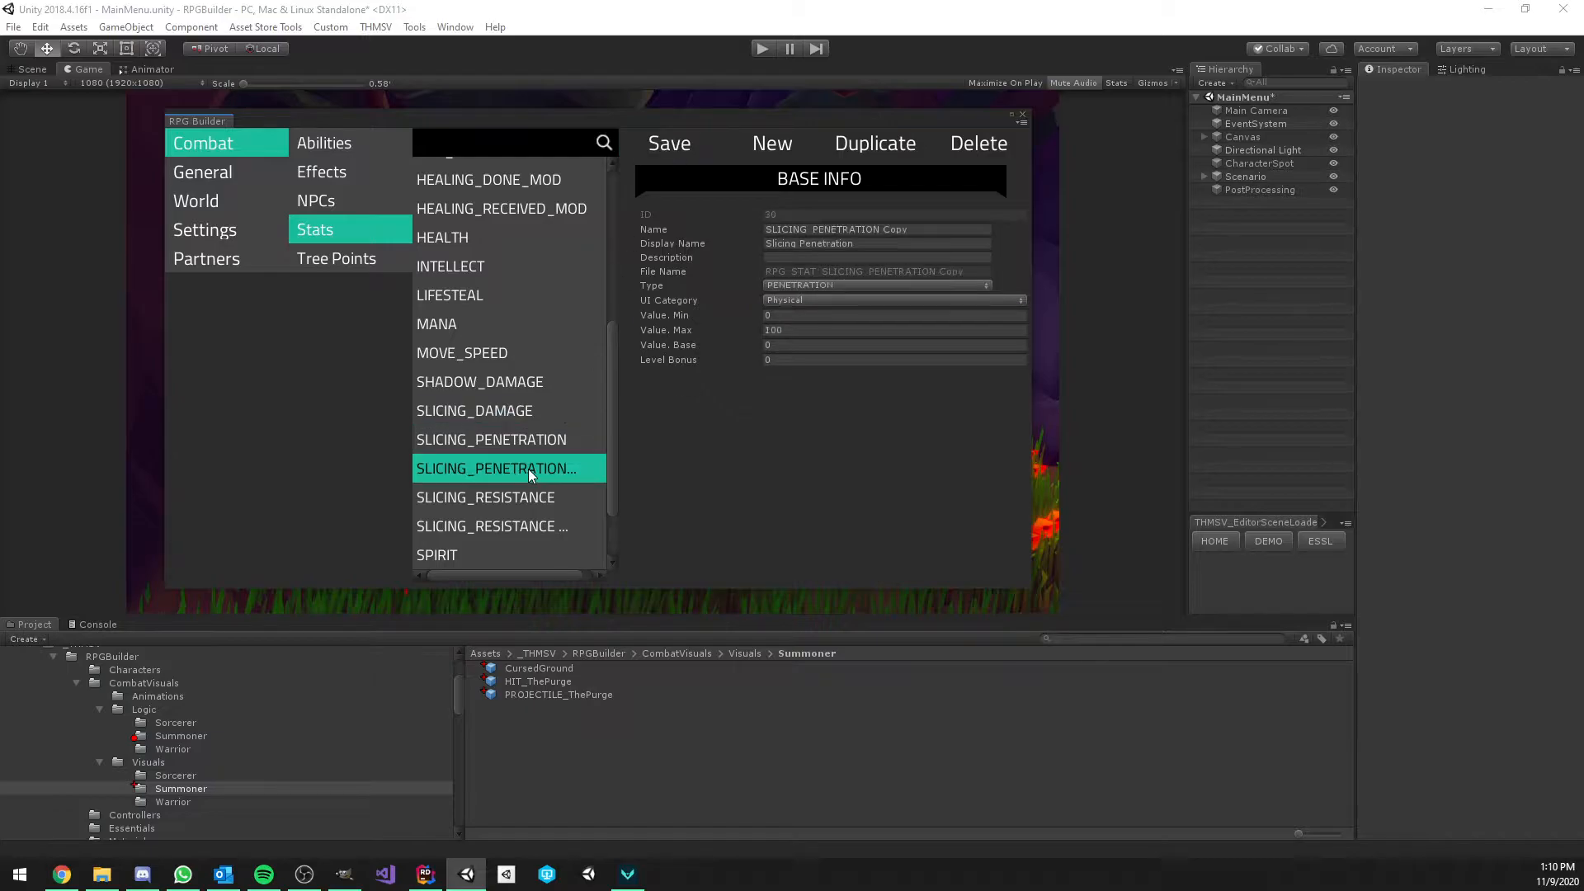
left_click_drag(918, 231, 879, 230)
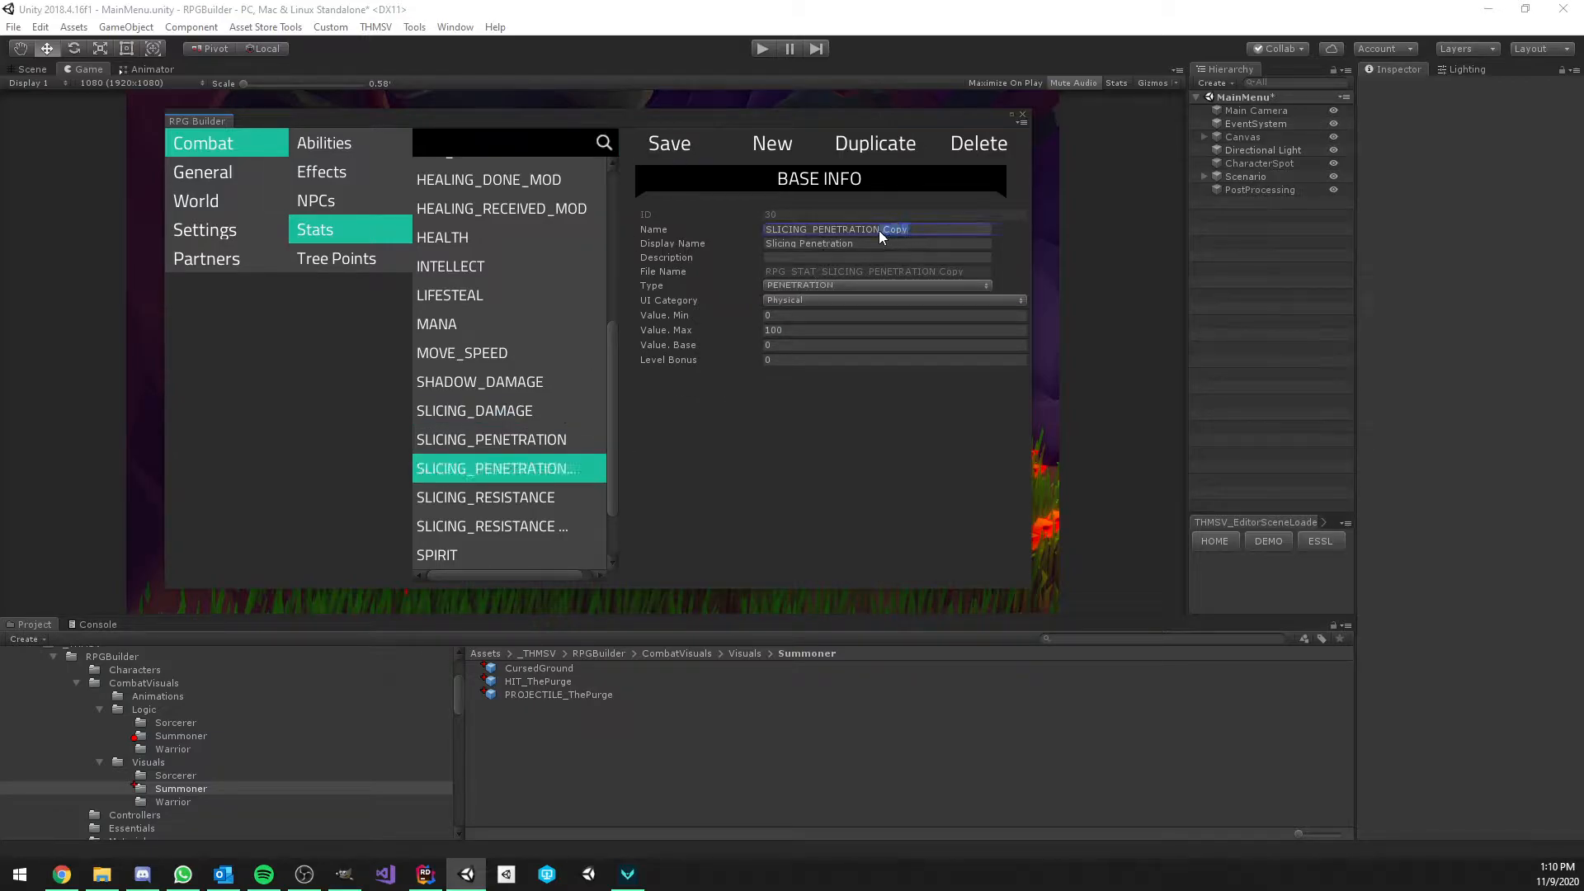
key("BackSpace")
type("SHADOW")
left_click_drag(799, 245, 774, 248)
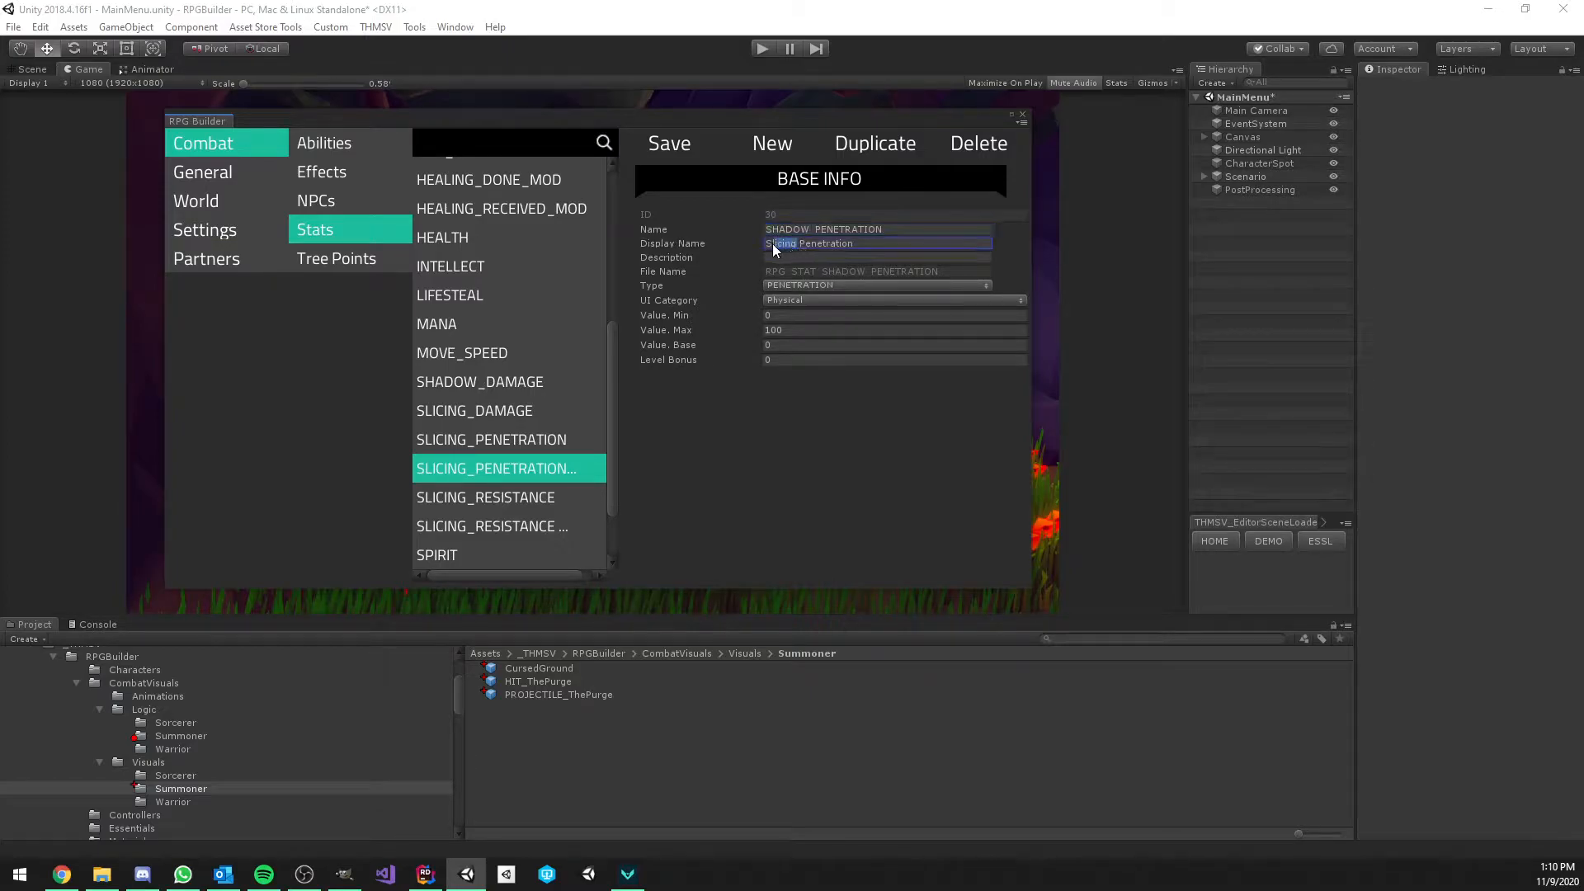
type("Shadow")
left_click(808, 299)
left_click(813, 362)
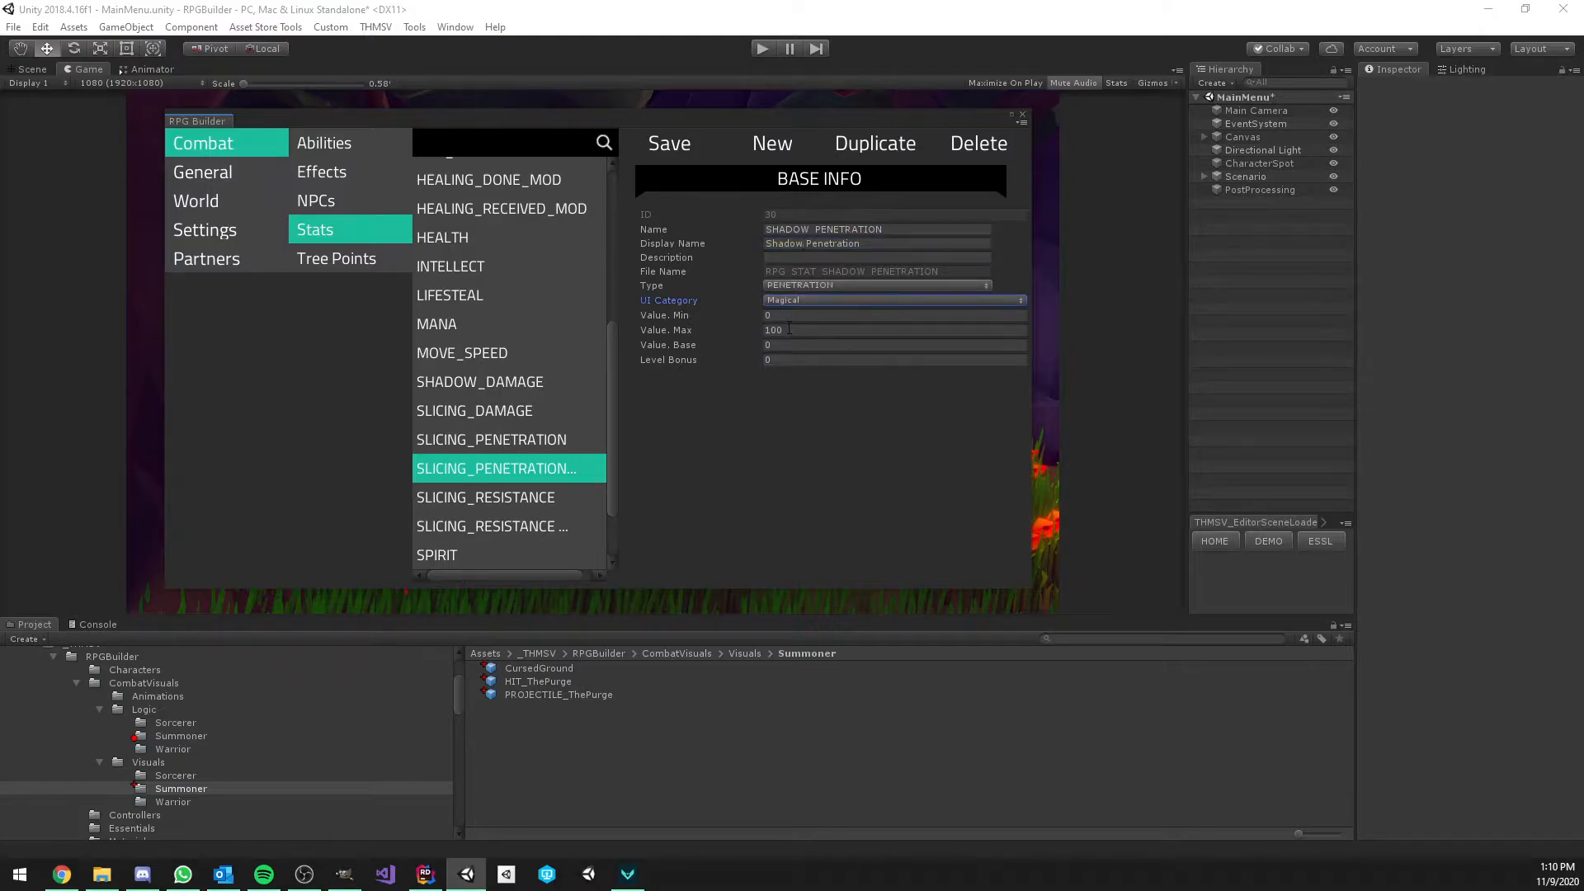
left_click(675, 146)
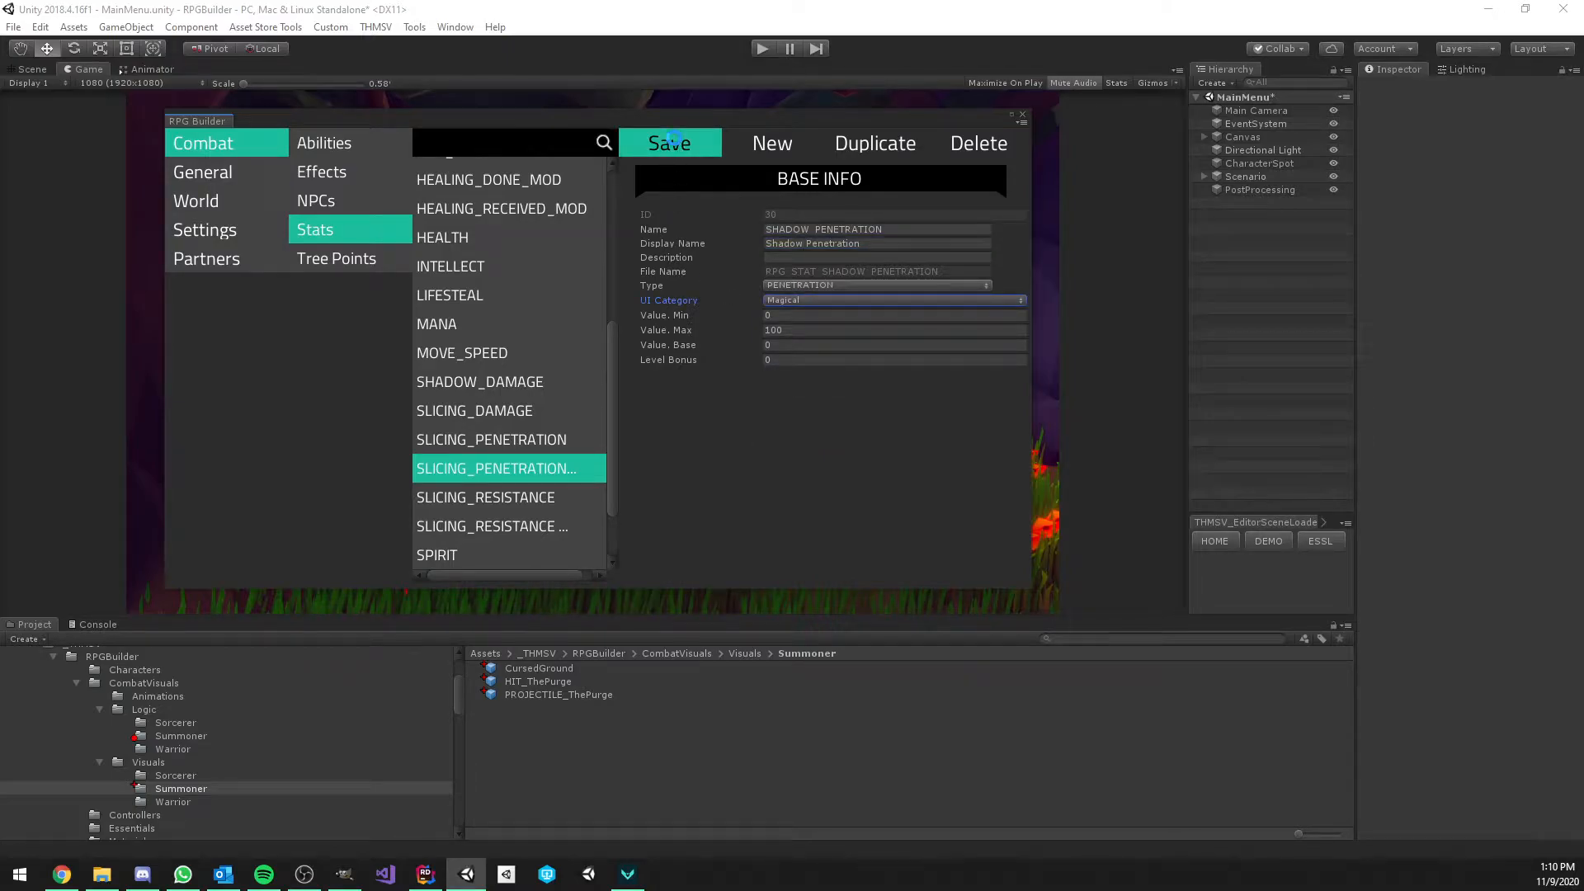
Turn the slicing resistance copy into SHADOW_RESISTANCE, displayed as Shadow Resistance, with SHADOW_PENETRATION as opposite stat, and save it
left_click(527, 523)
left_click(901, 231)
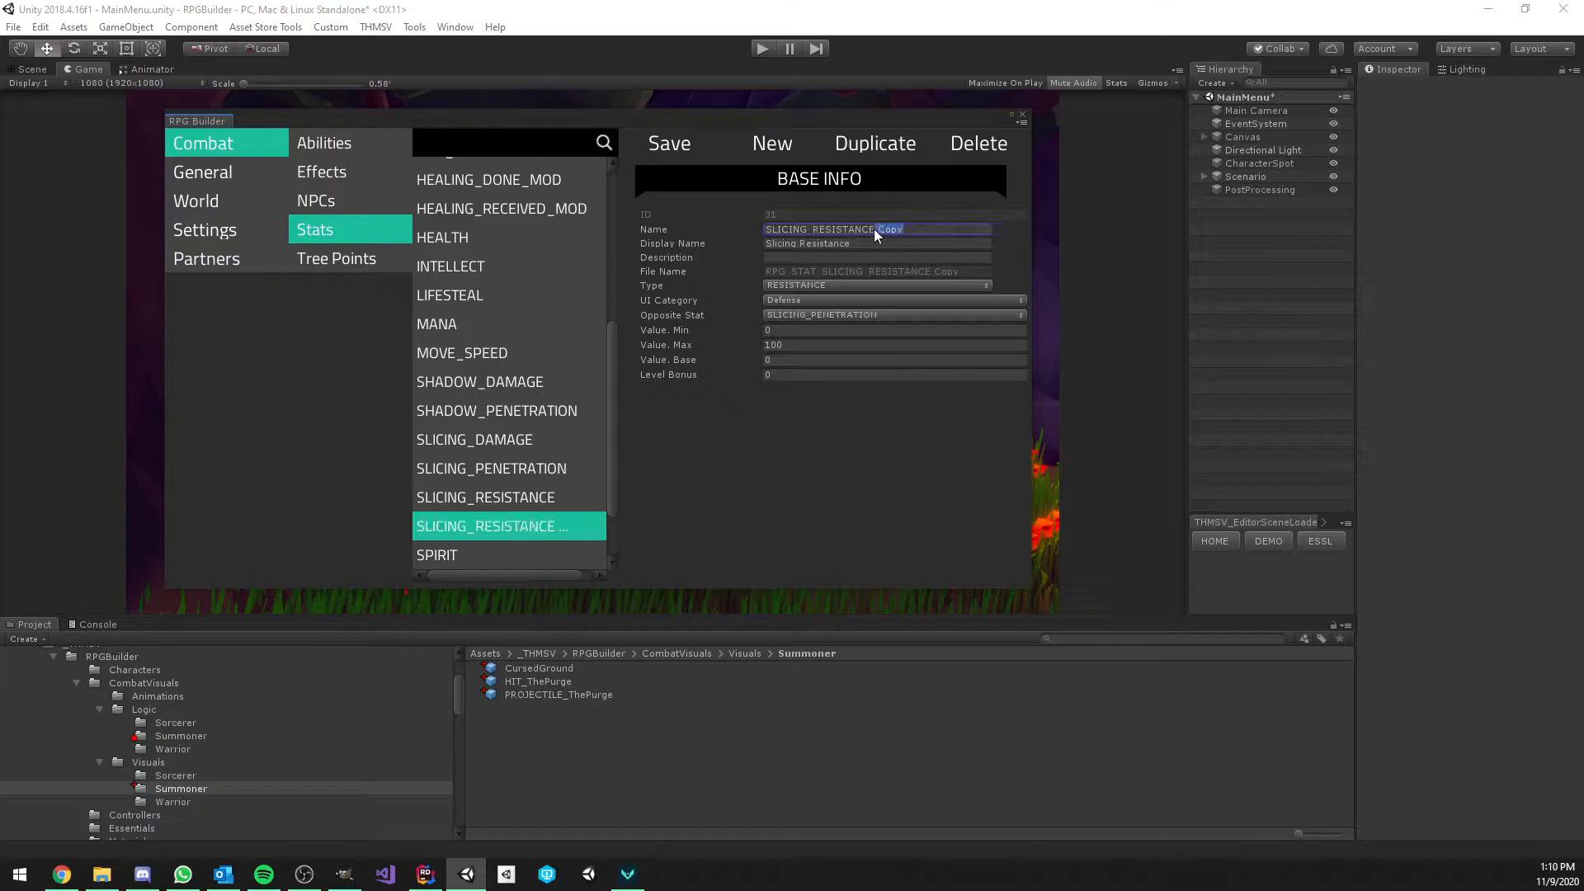
key("BackSpace")
type("SHADOW")
left_click(792, 245)
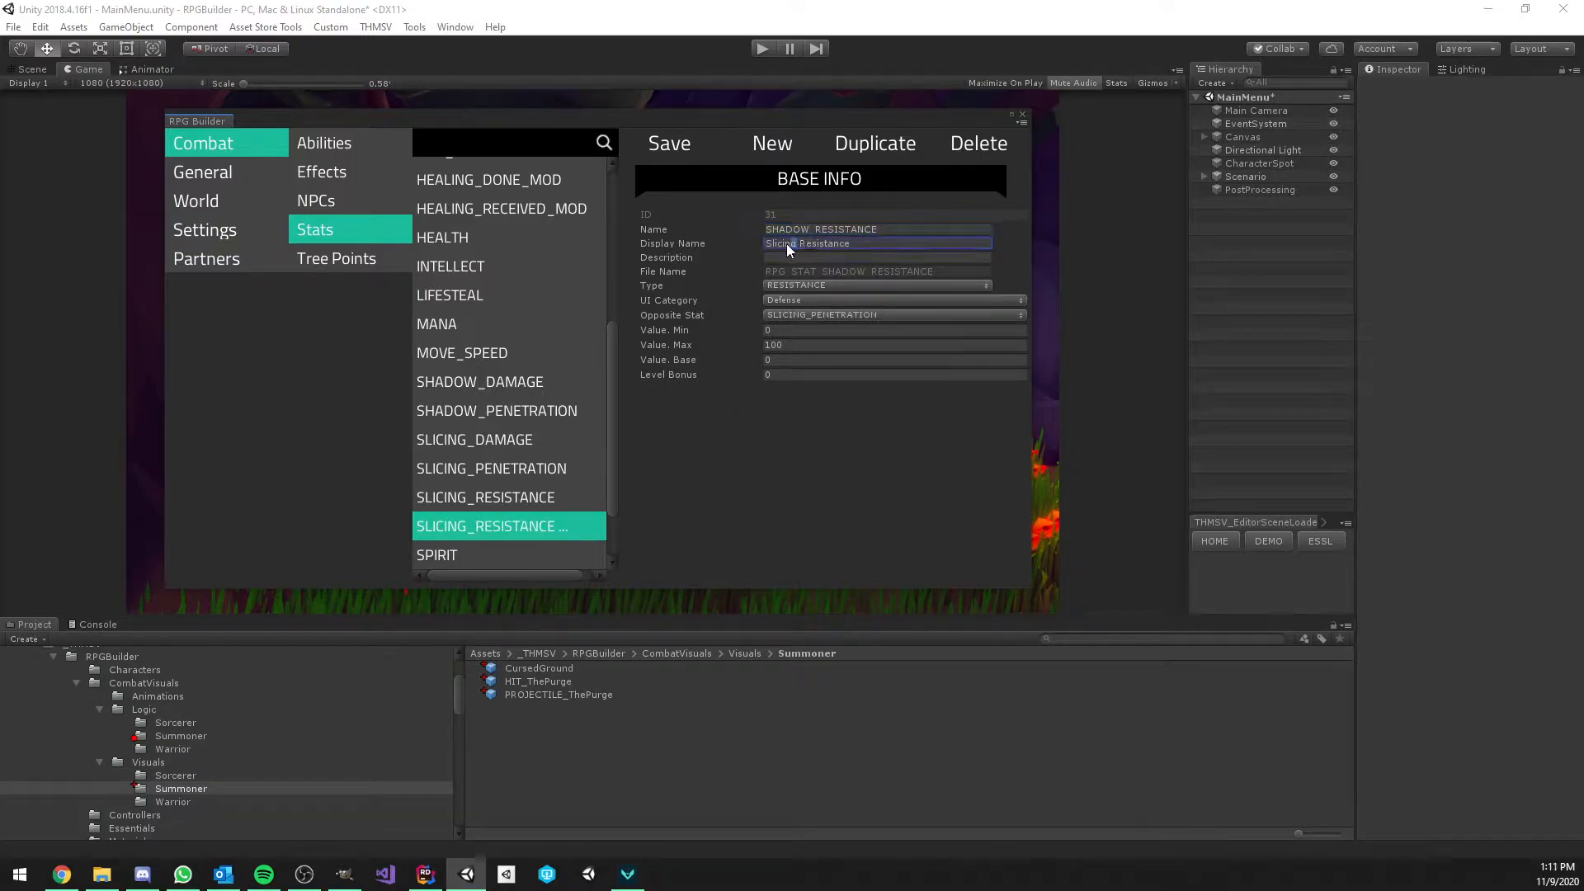
type("Shadow")
left_click(812, 314)
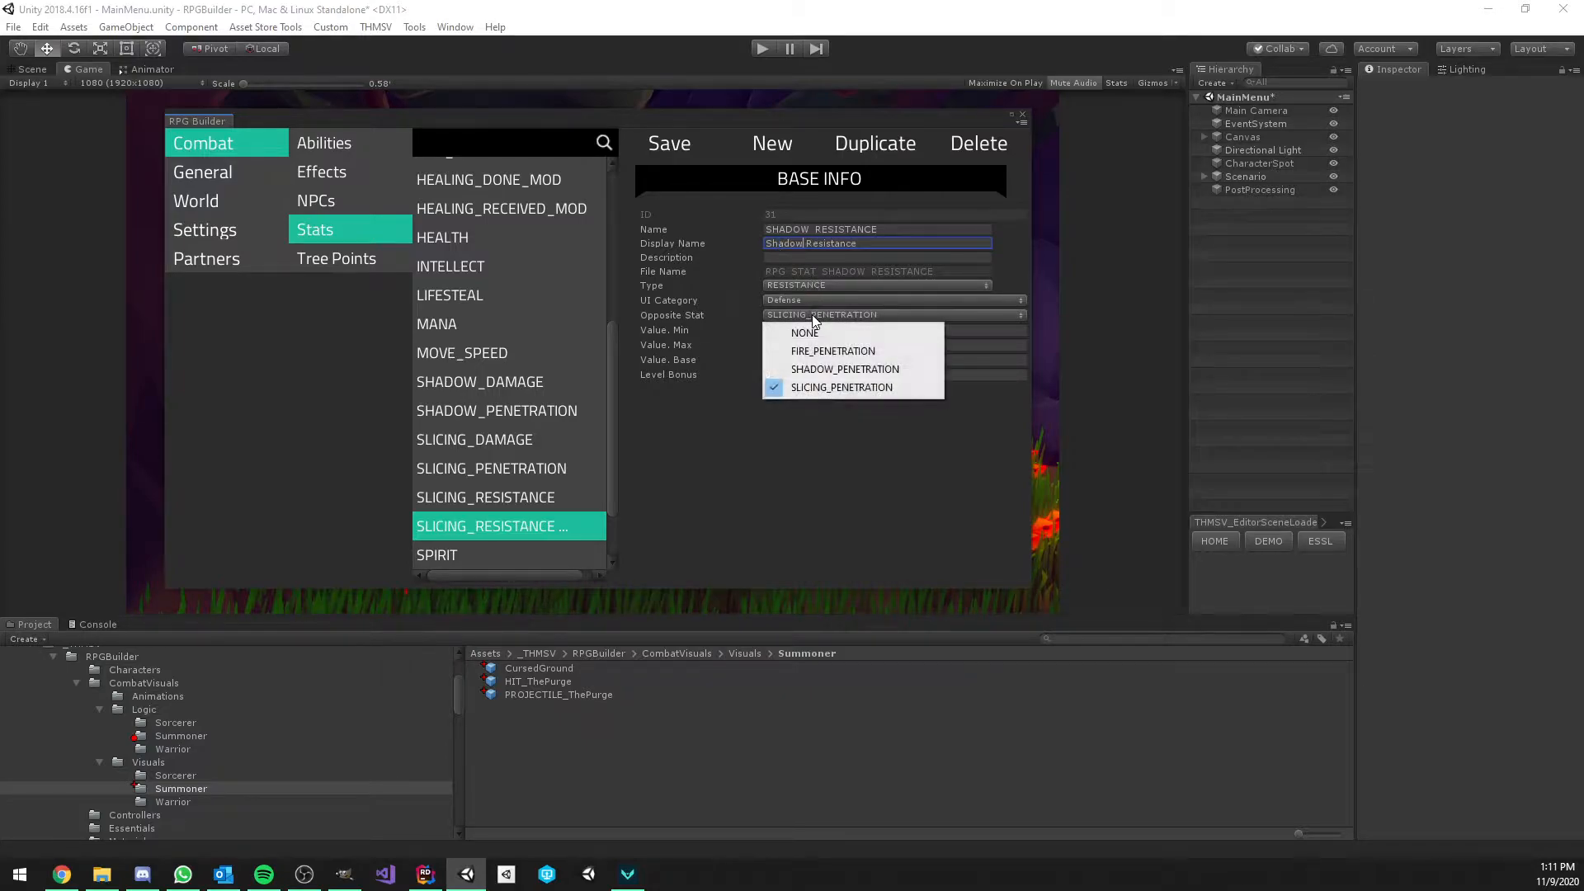
left_click(845, 369)
left_click(679, 140)
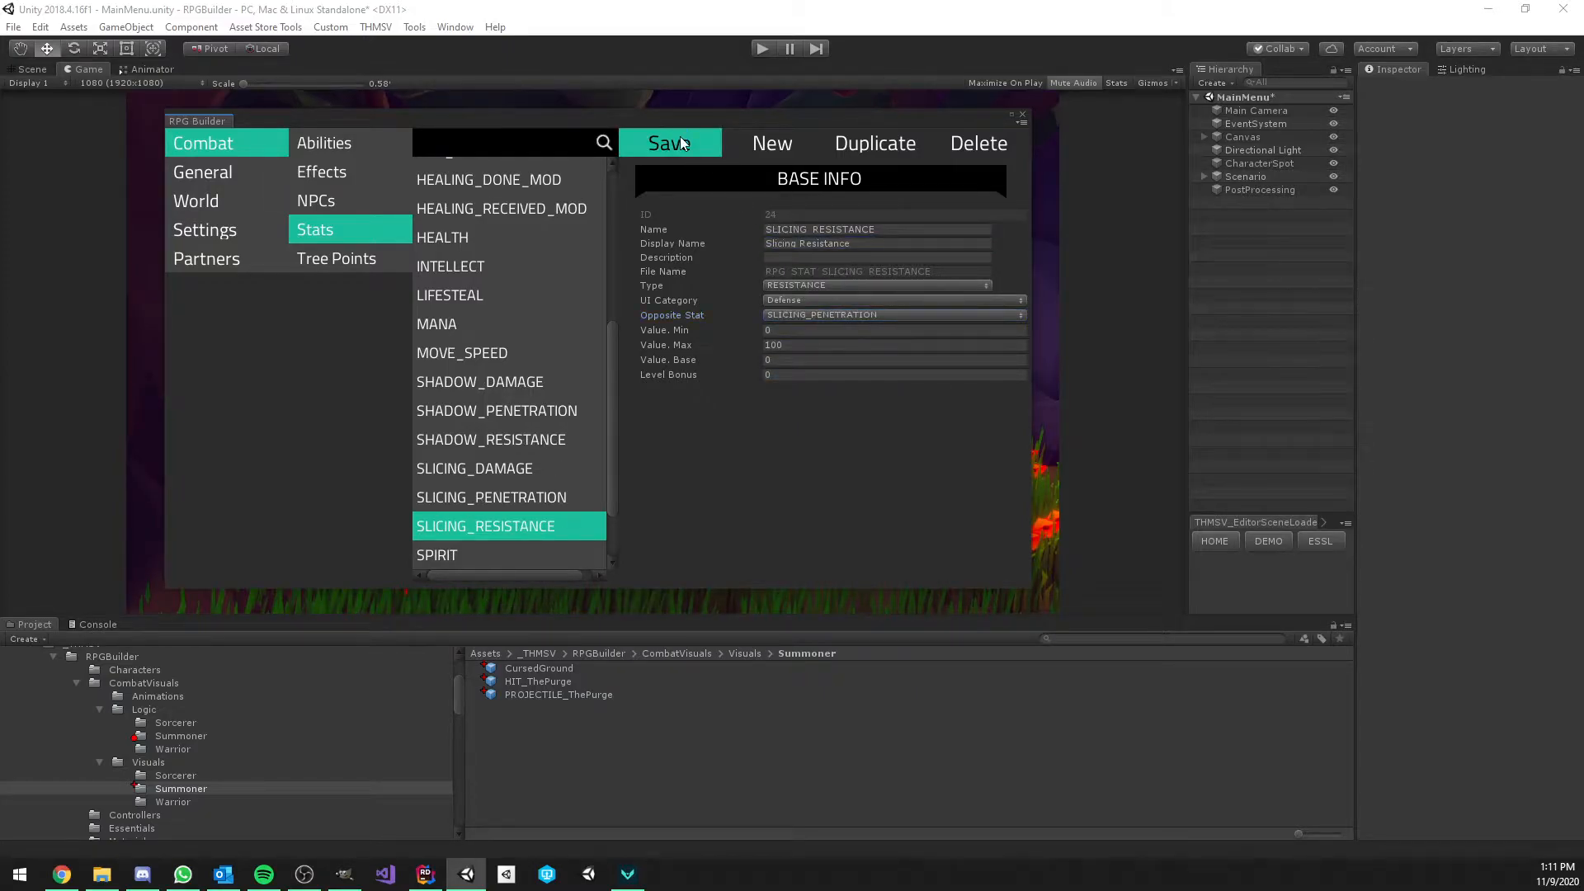
Review the saved shadow resistance and shadow damage stats
left_click(482, 499)
left_click(509, 437)
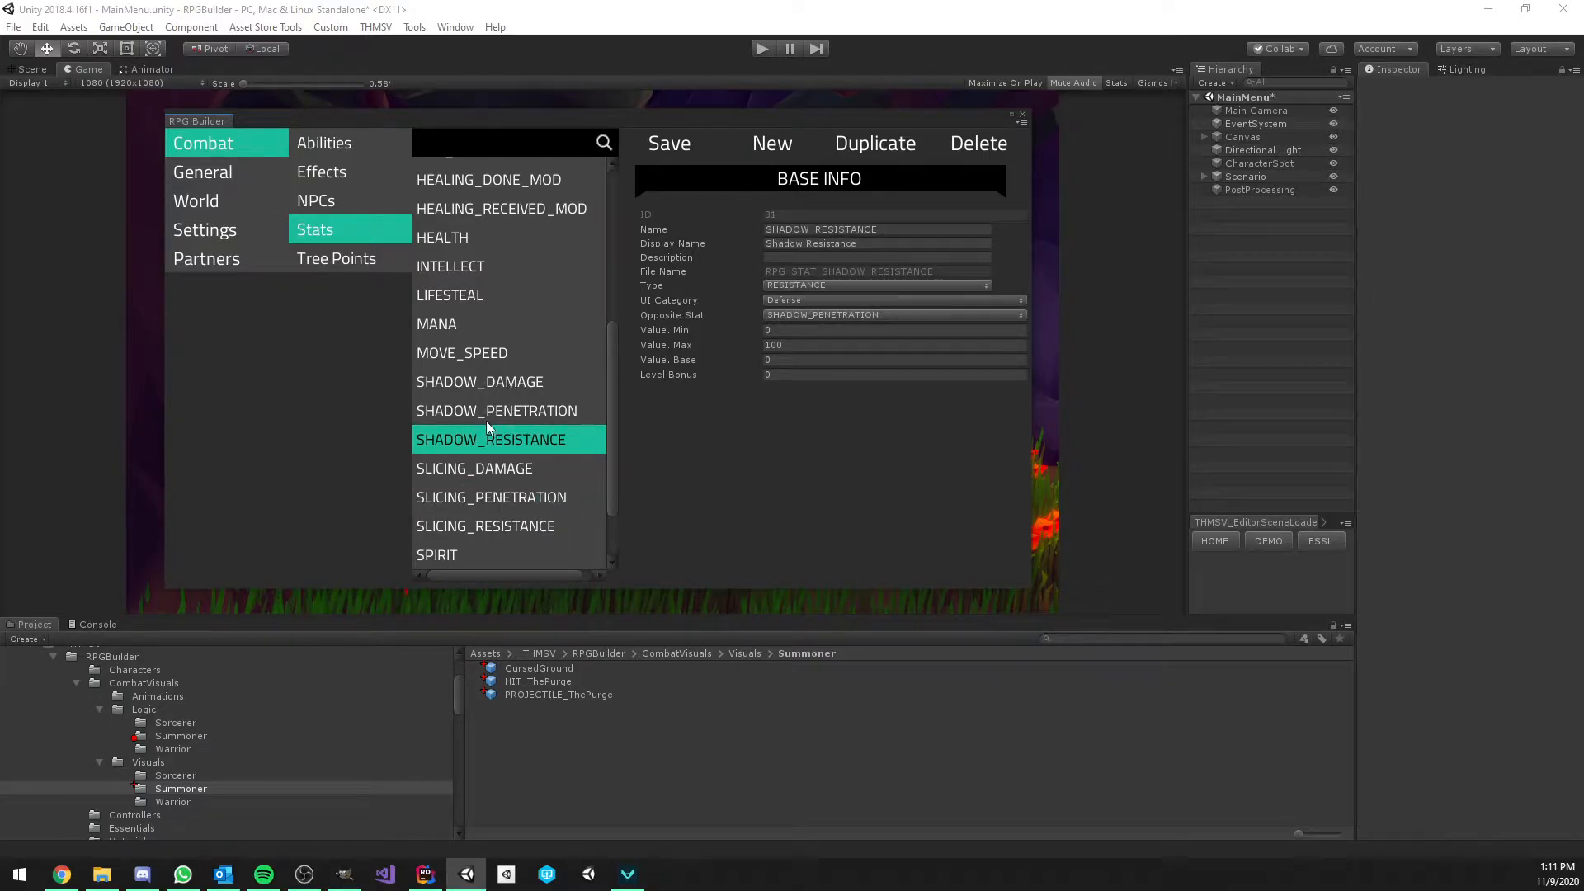
left_click(493, 380)
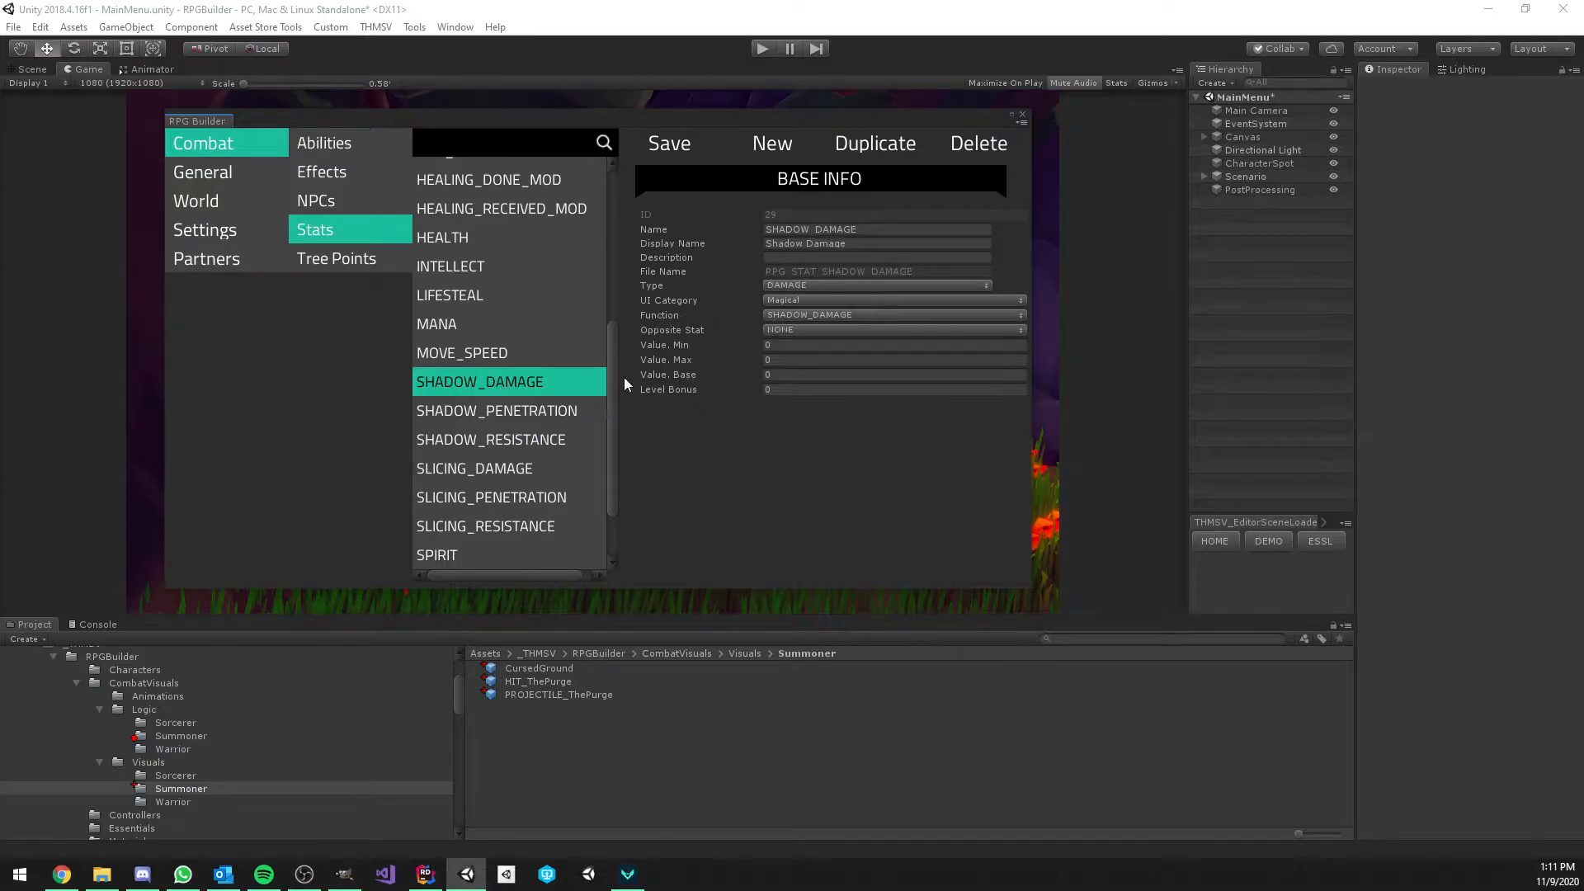
left_click(516, 342)
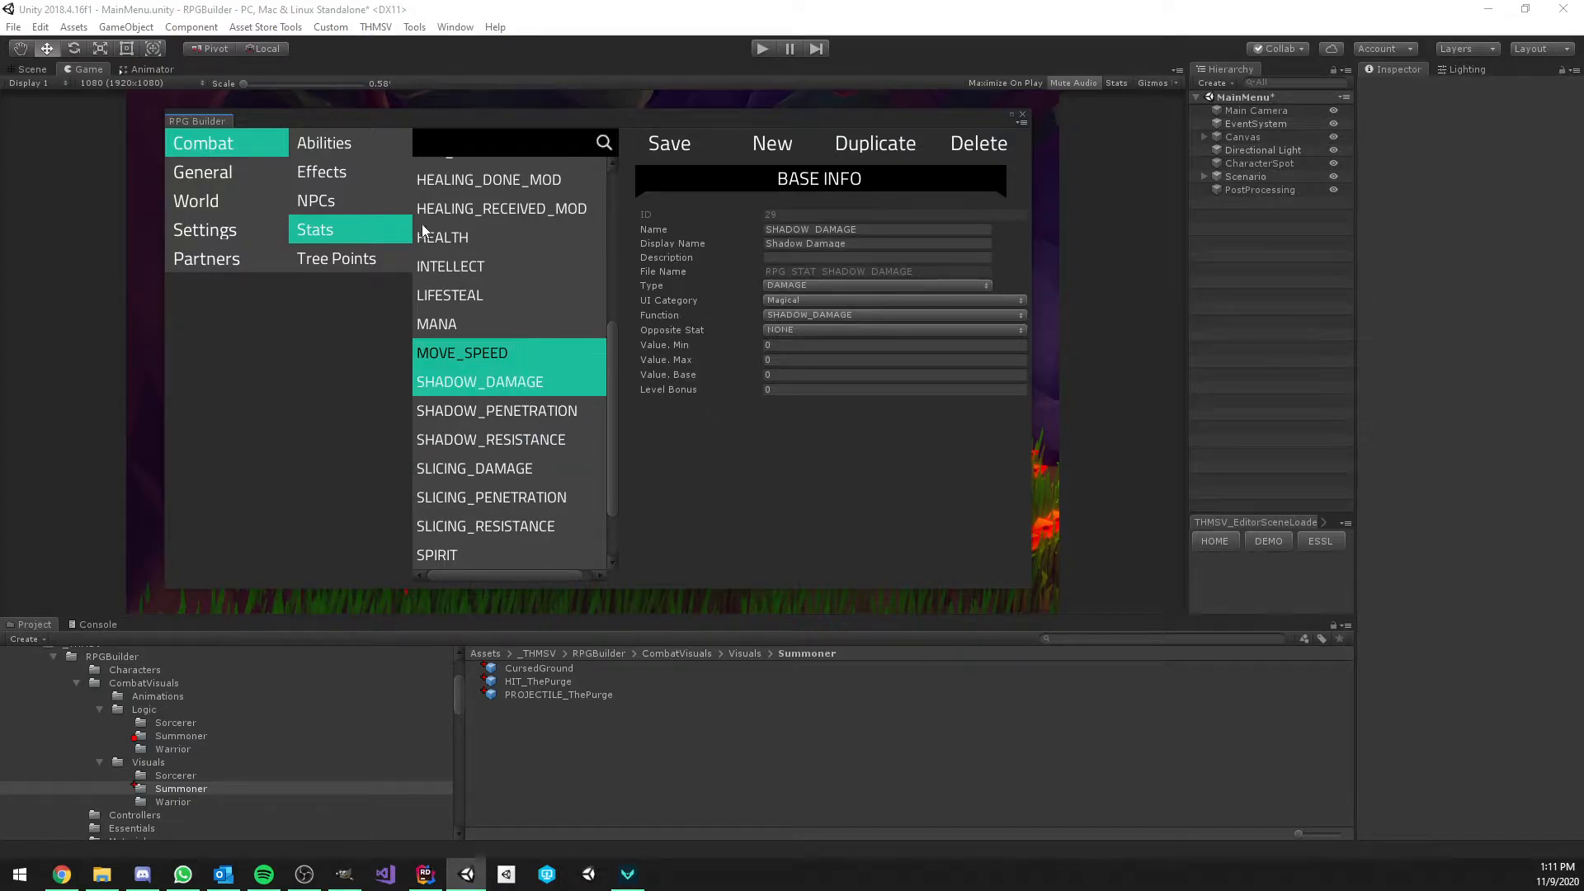
Return to the combat effects and create a new effect named Curse
left_click(334, 170)
left_click(773, 143)
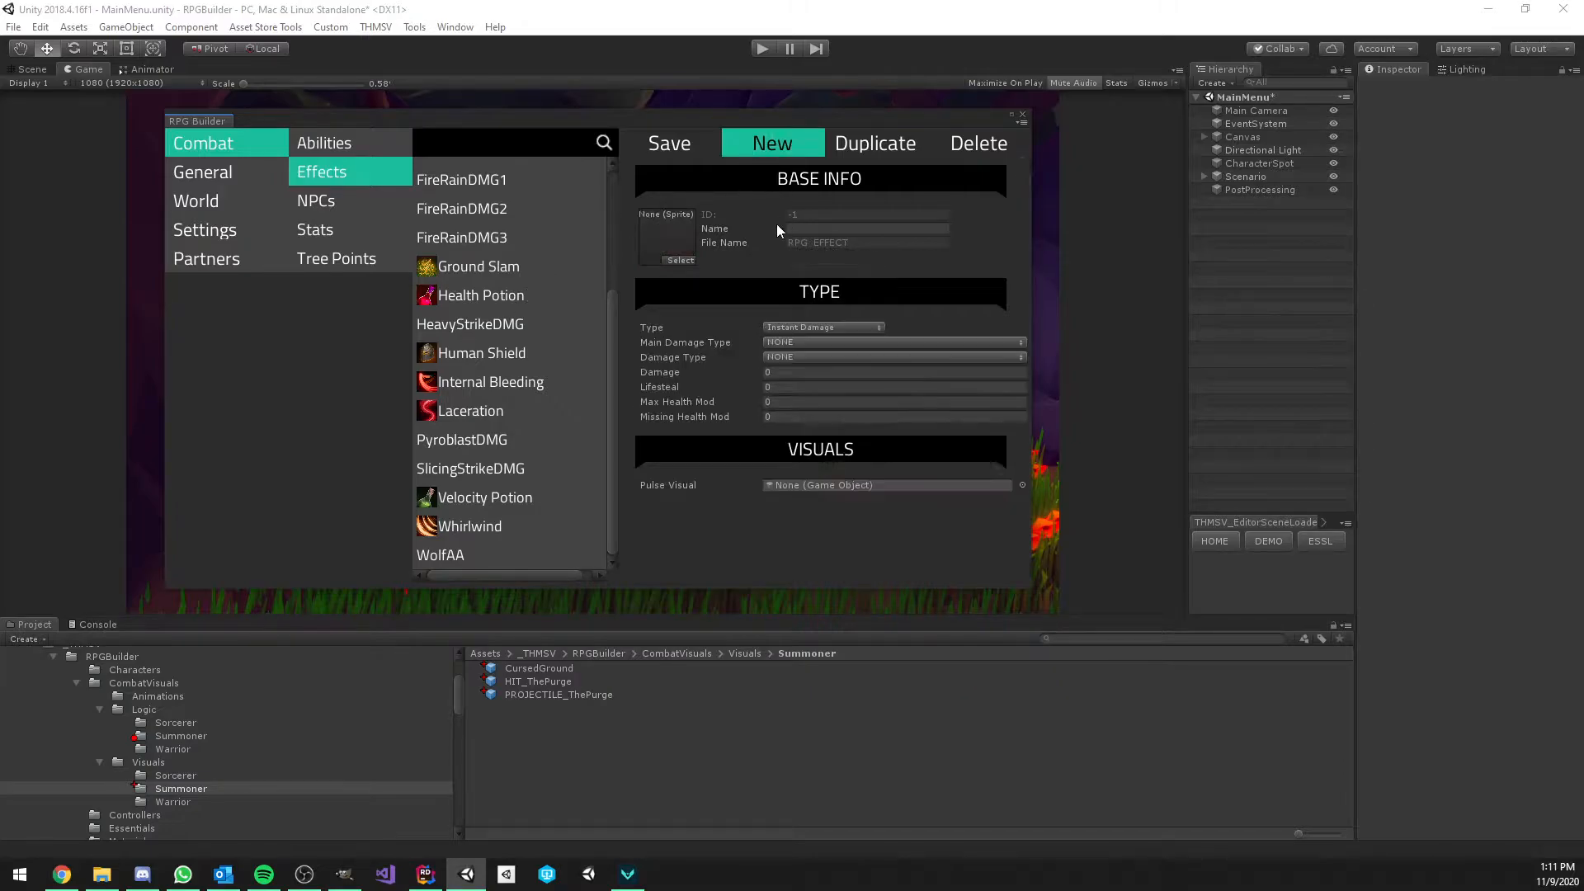
left_click(810, 229)
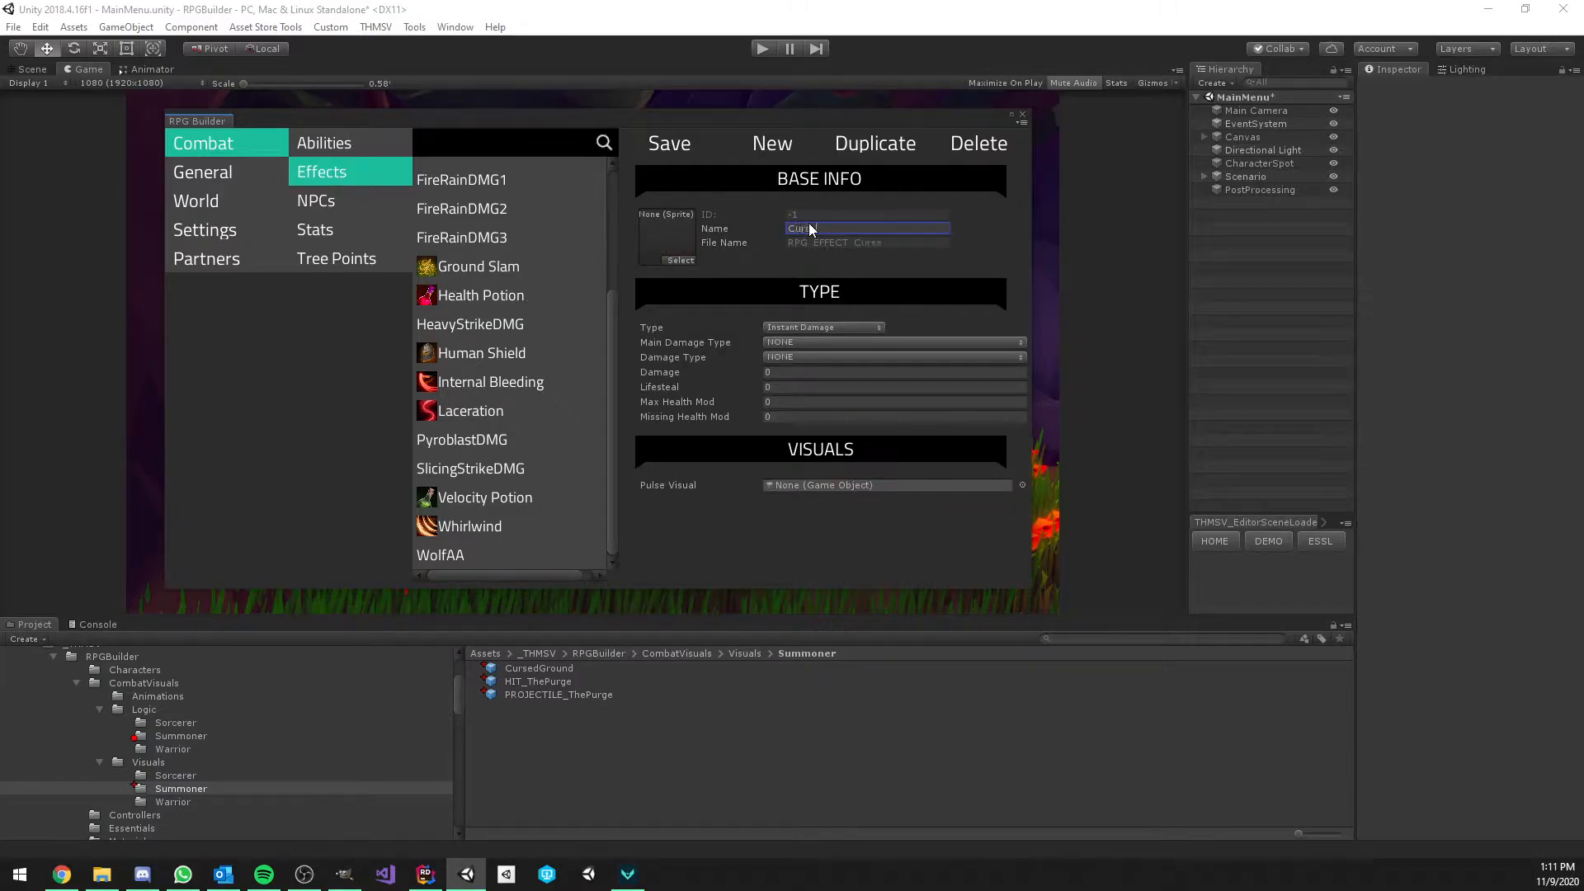
Set the new Curse effect's damage type to SHADOW_DAMAGE
left_click(792, 356)
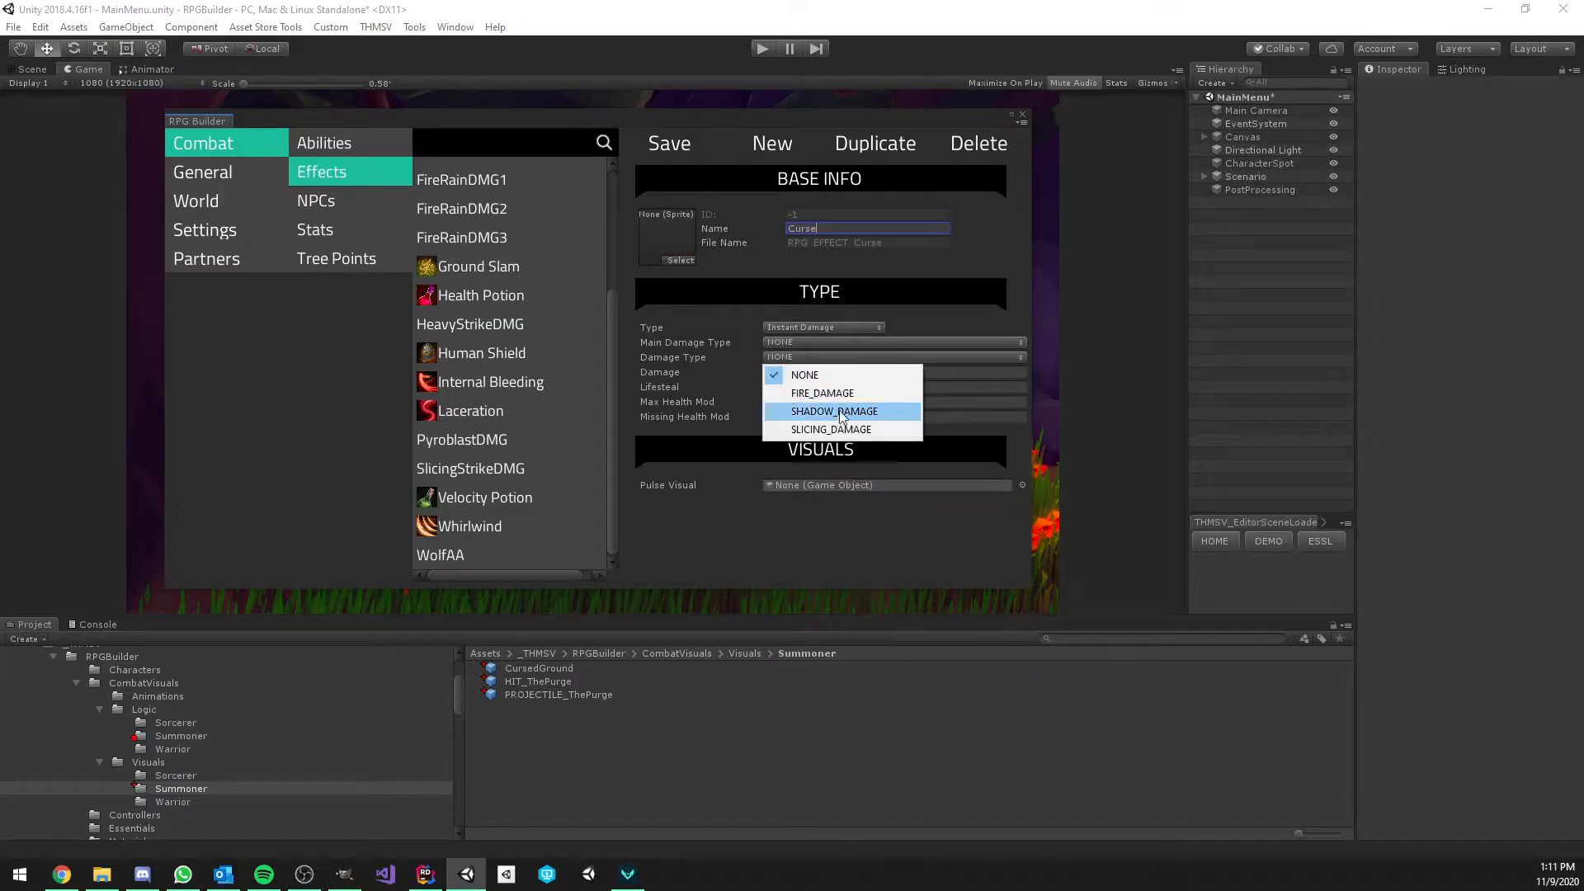
left_click(808, 419)
left_click(812, 359)
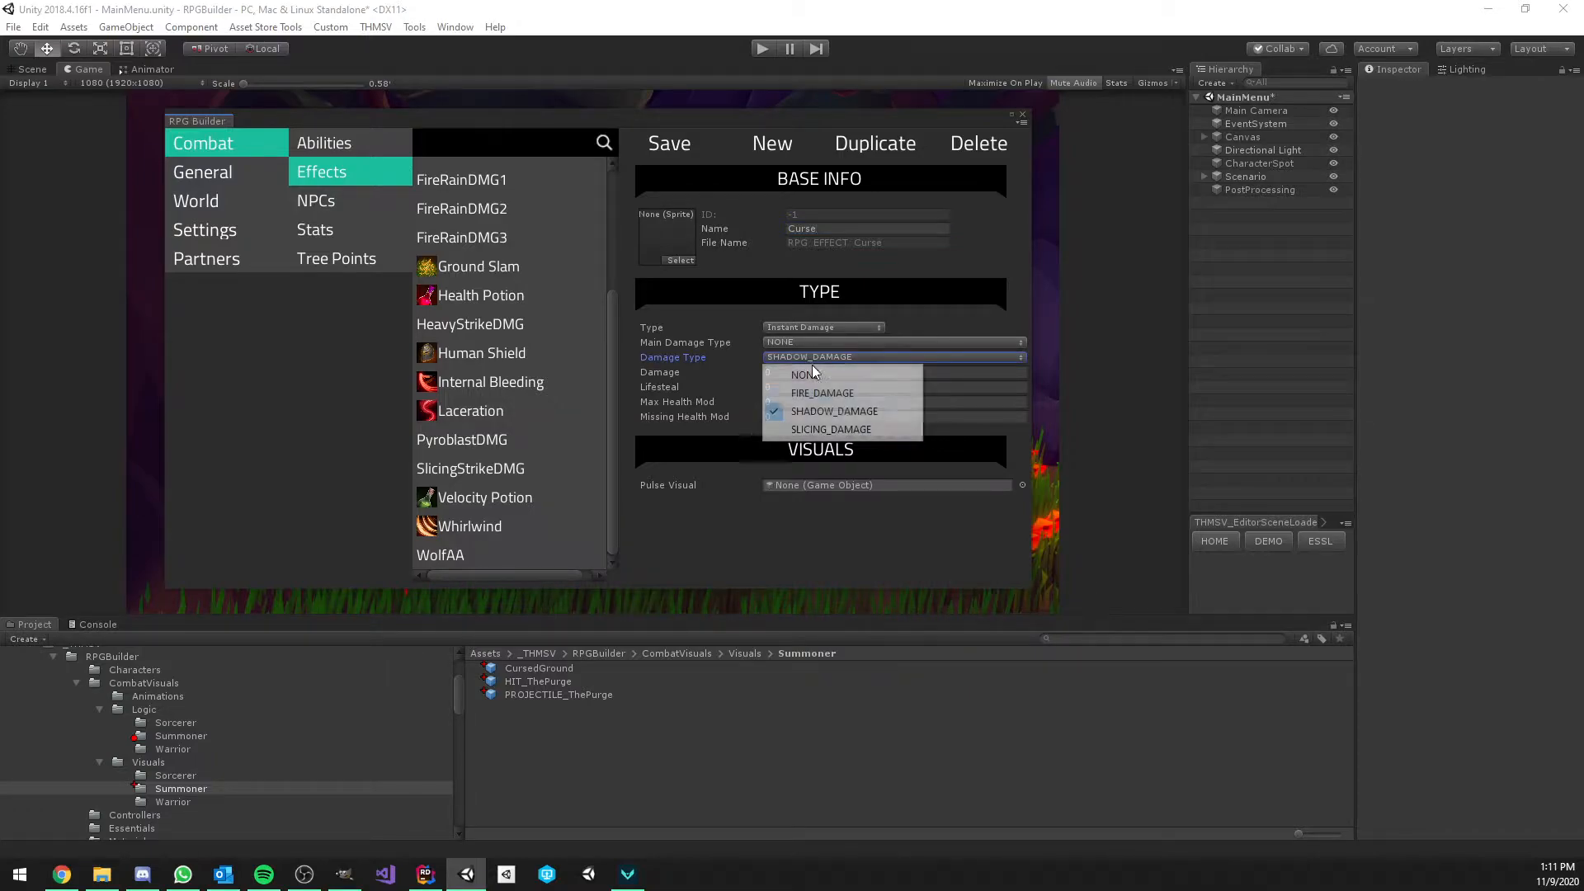
left_click(813, 414)
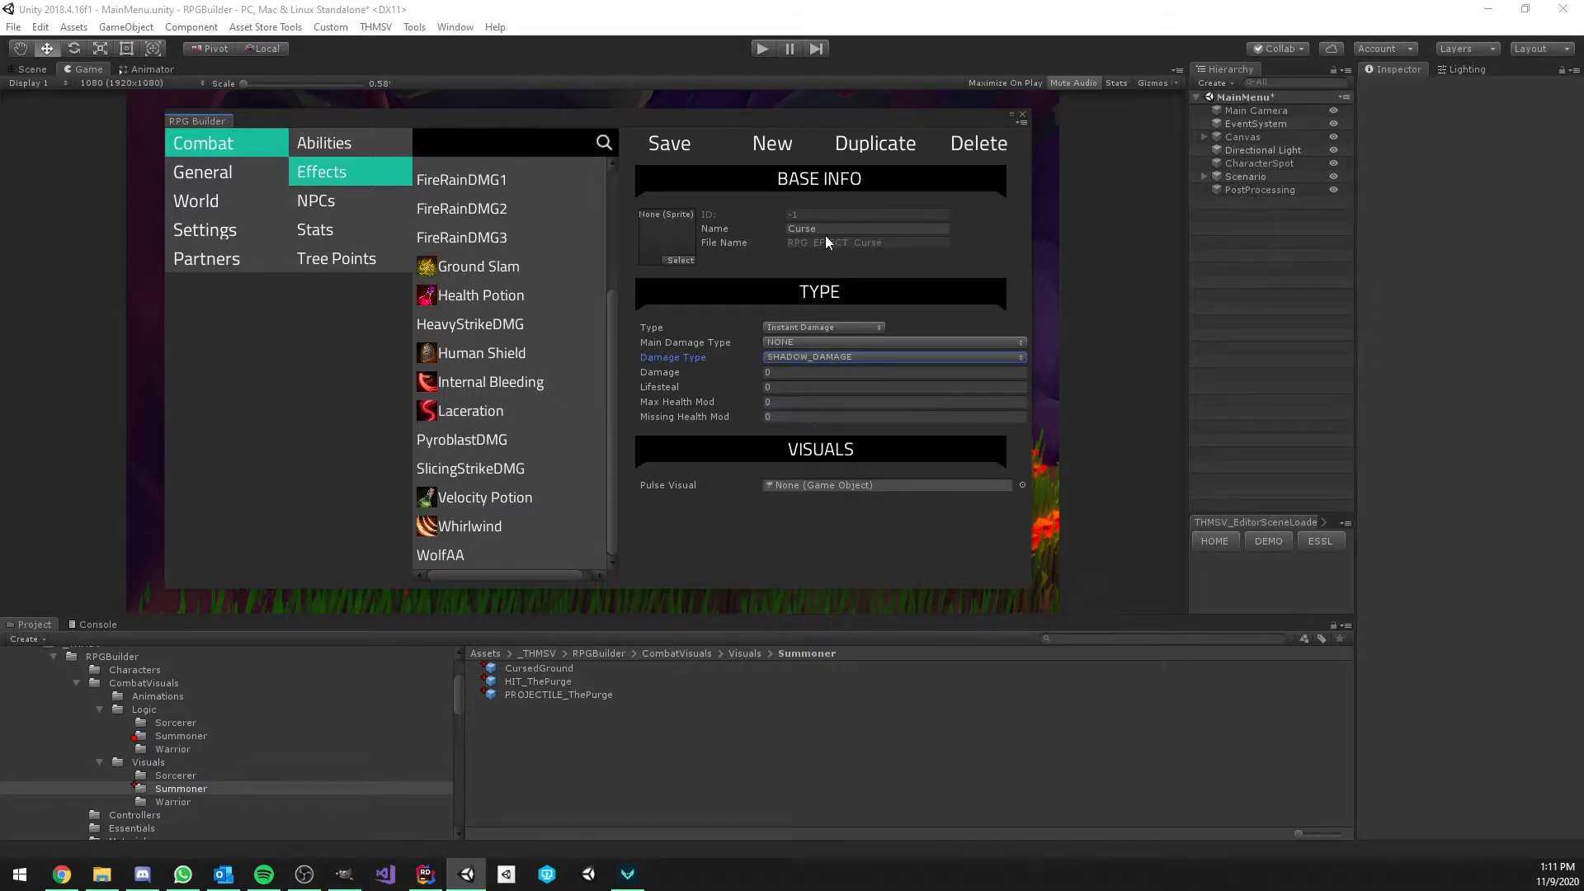
left_click(795, 357)
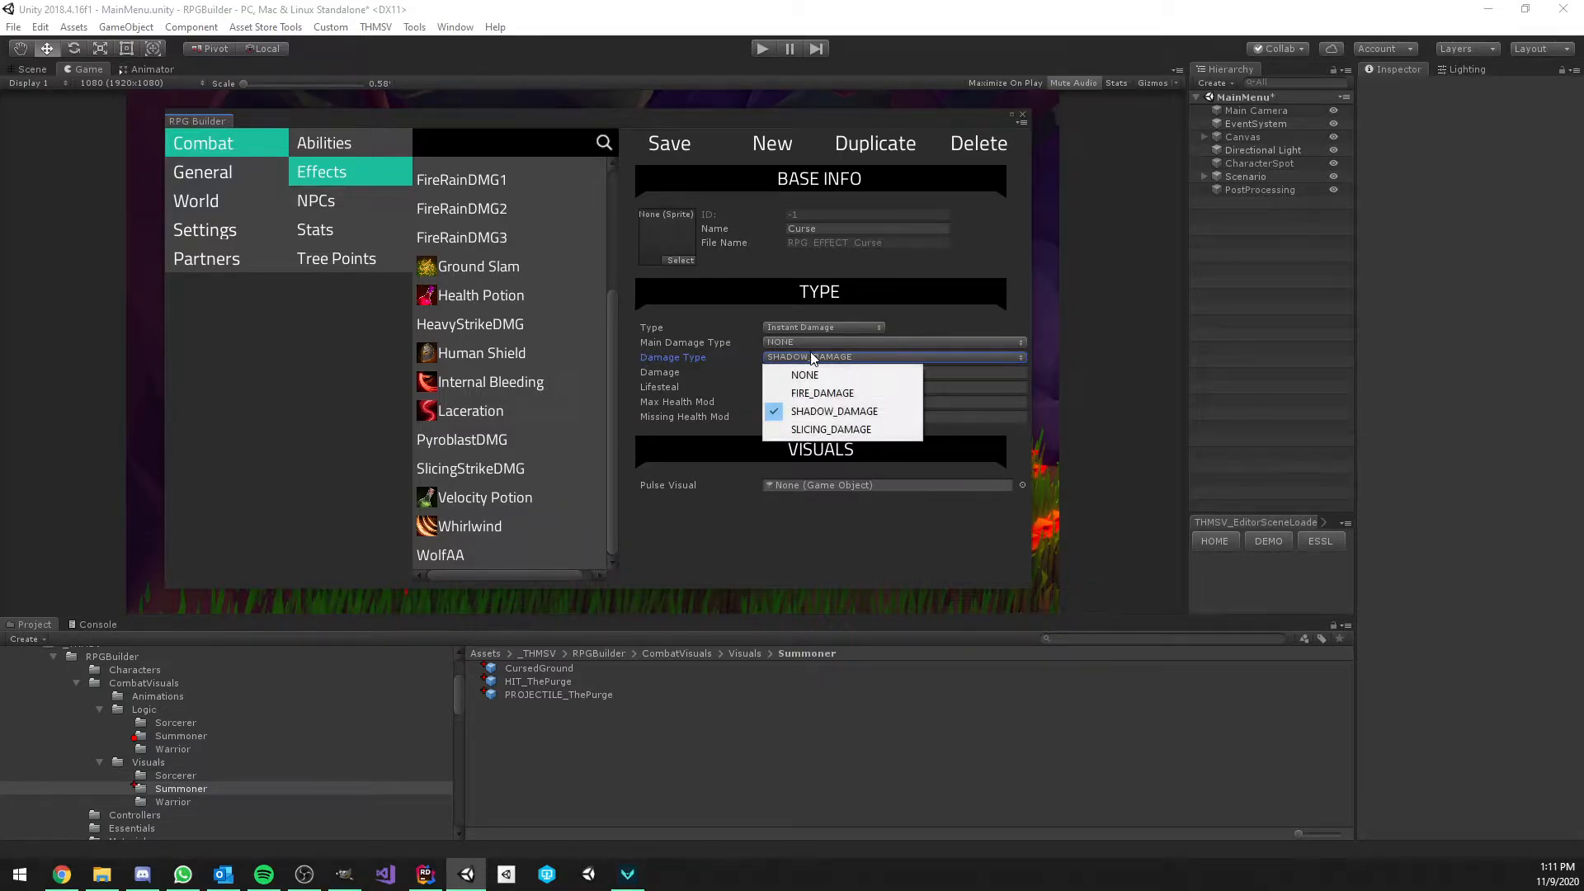
left_click(817, 411)
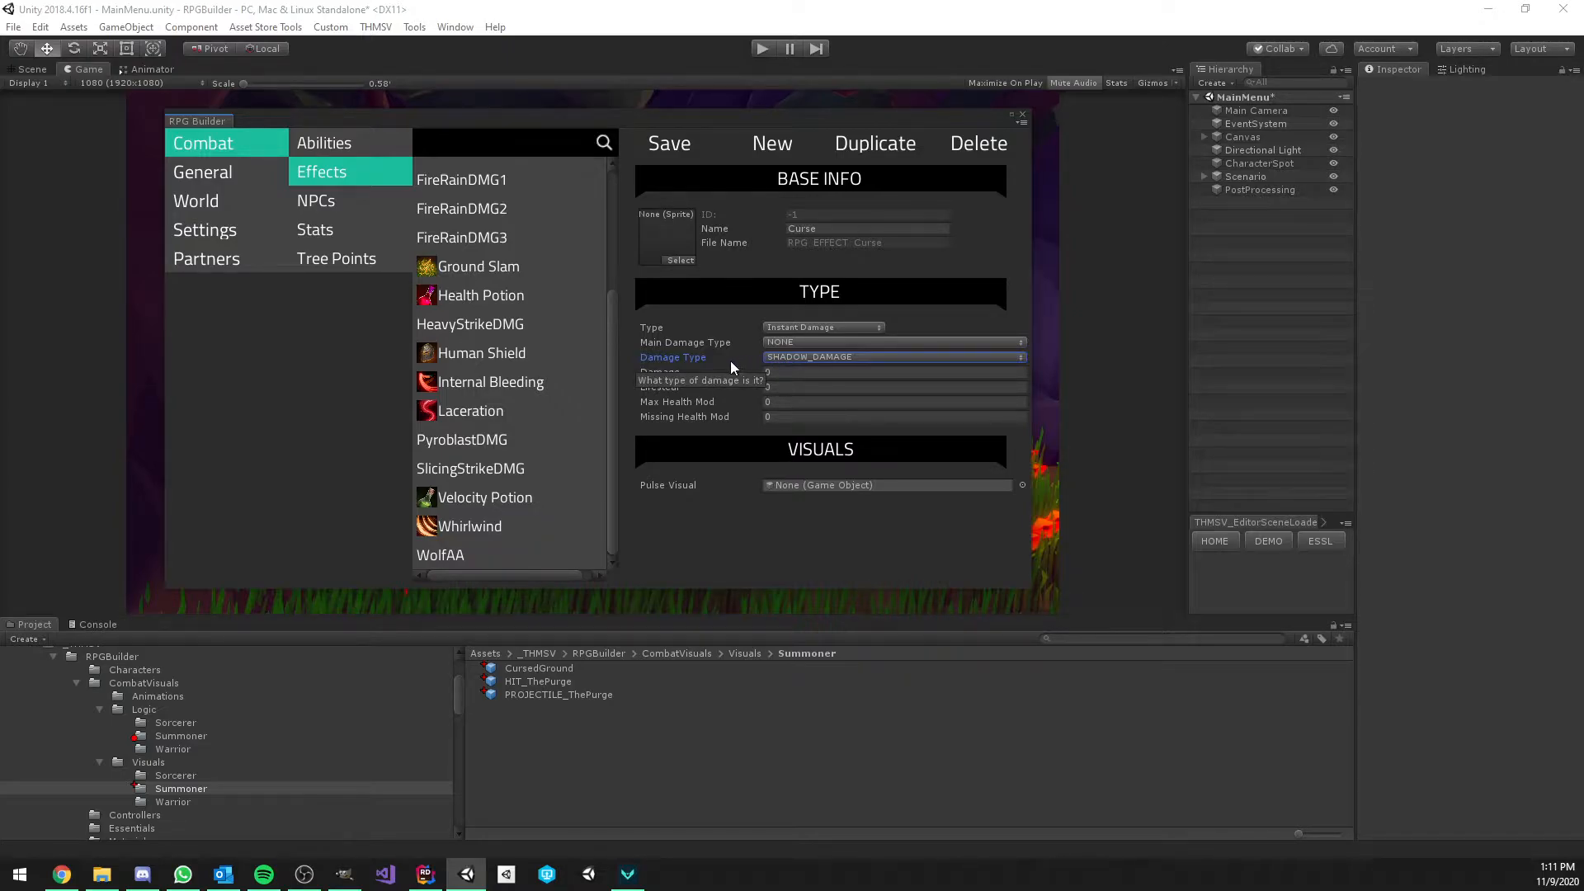
Examine the main damage type and damage type options offered for the Curse effect
left_click(777, 341)
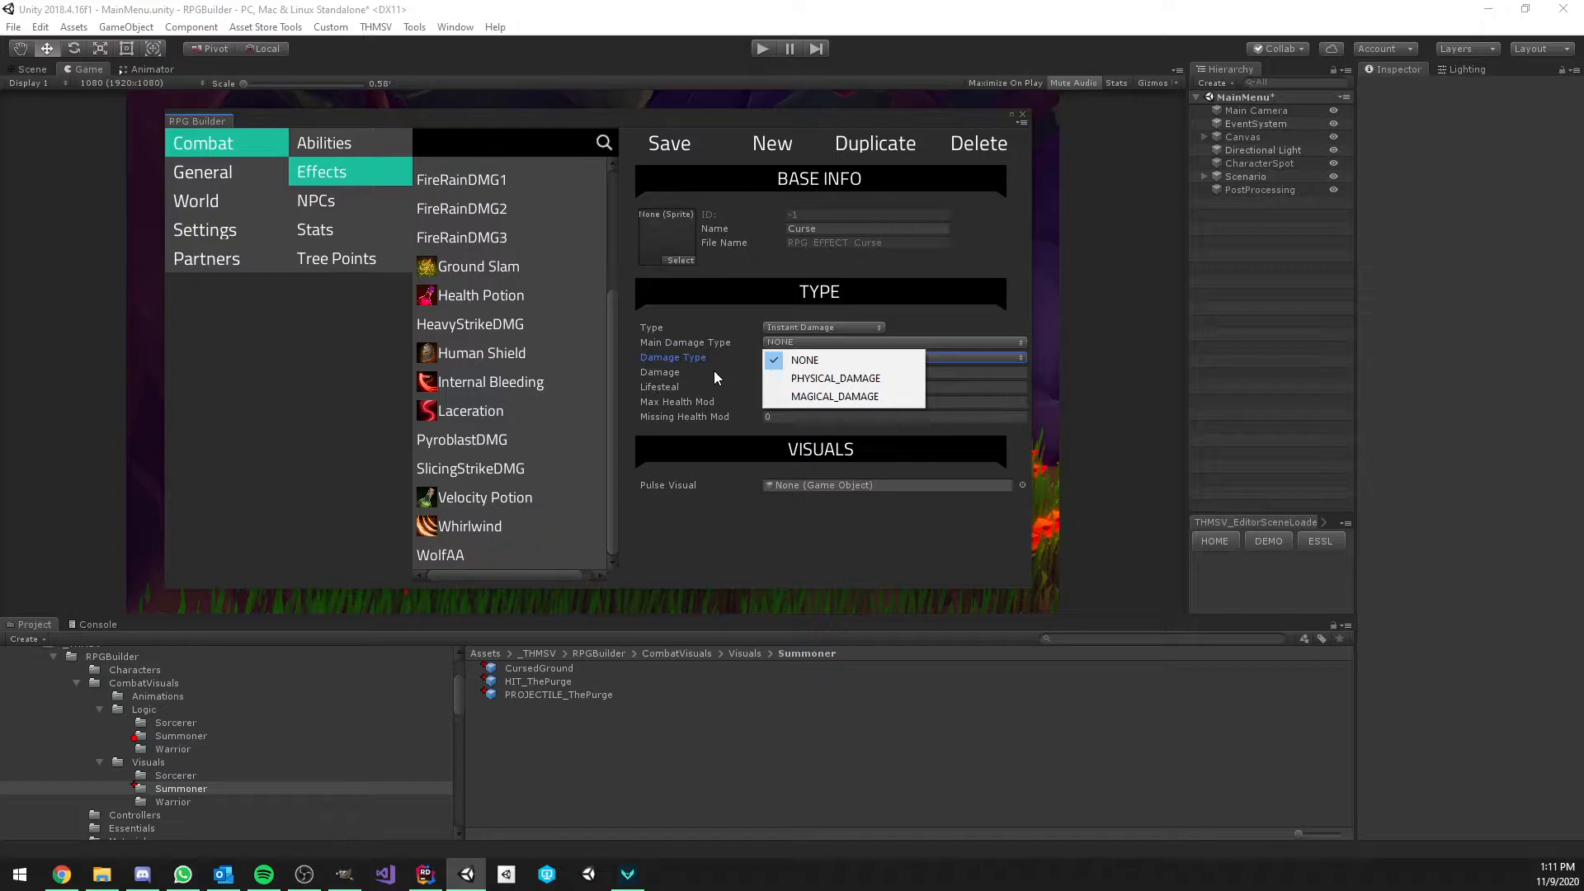
left_click(710, 359)
left_click(787, 357)
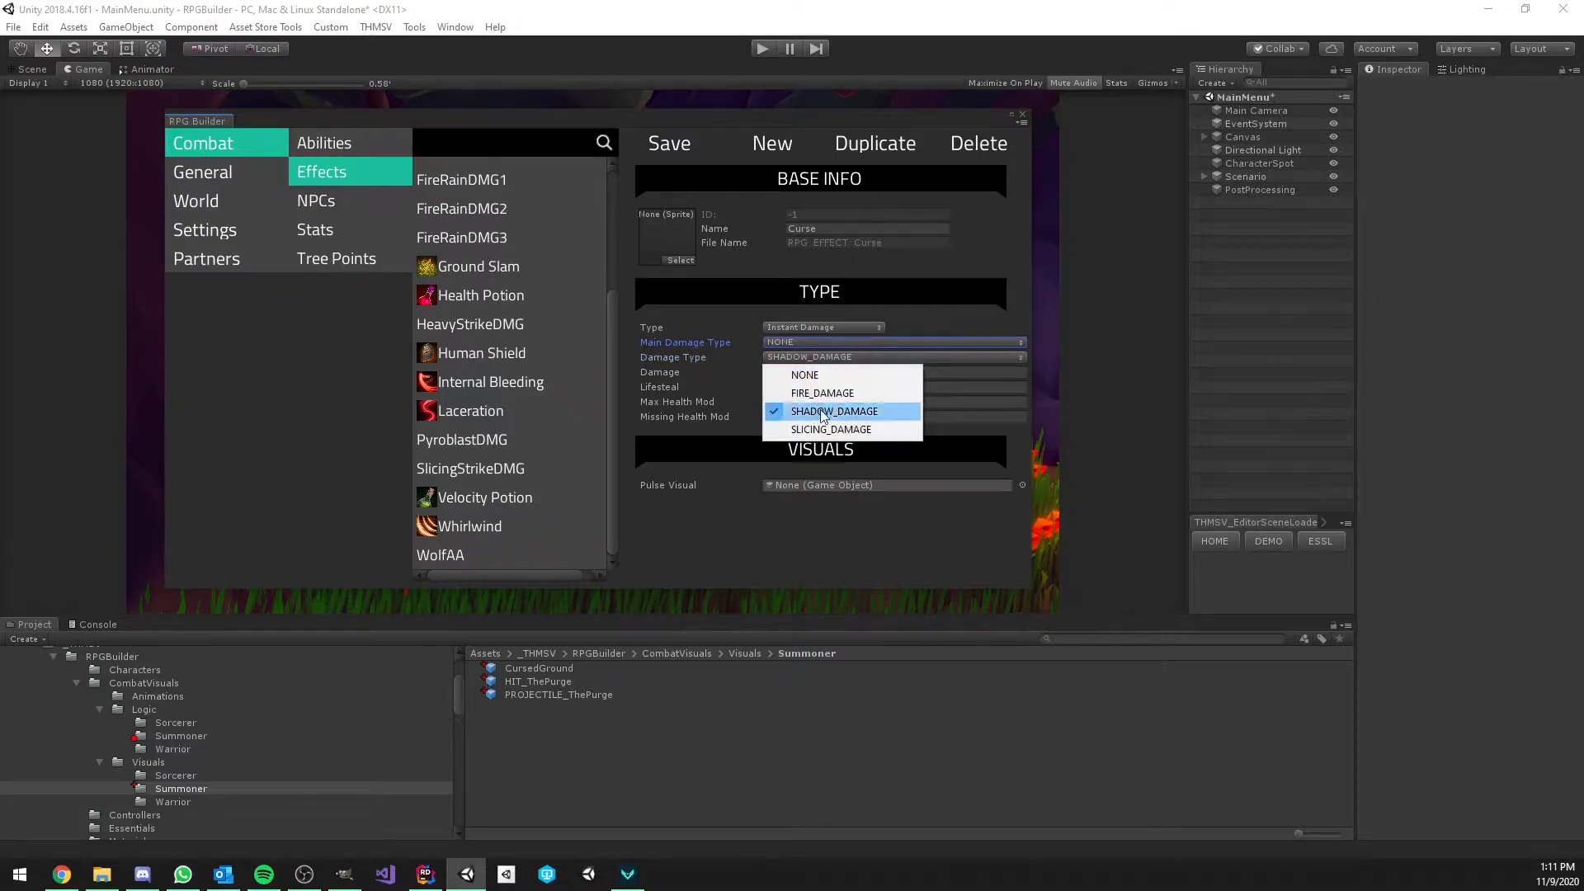
left_click(705, 356)
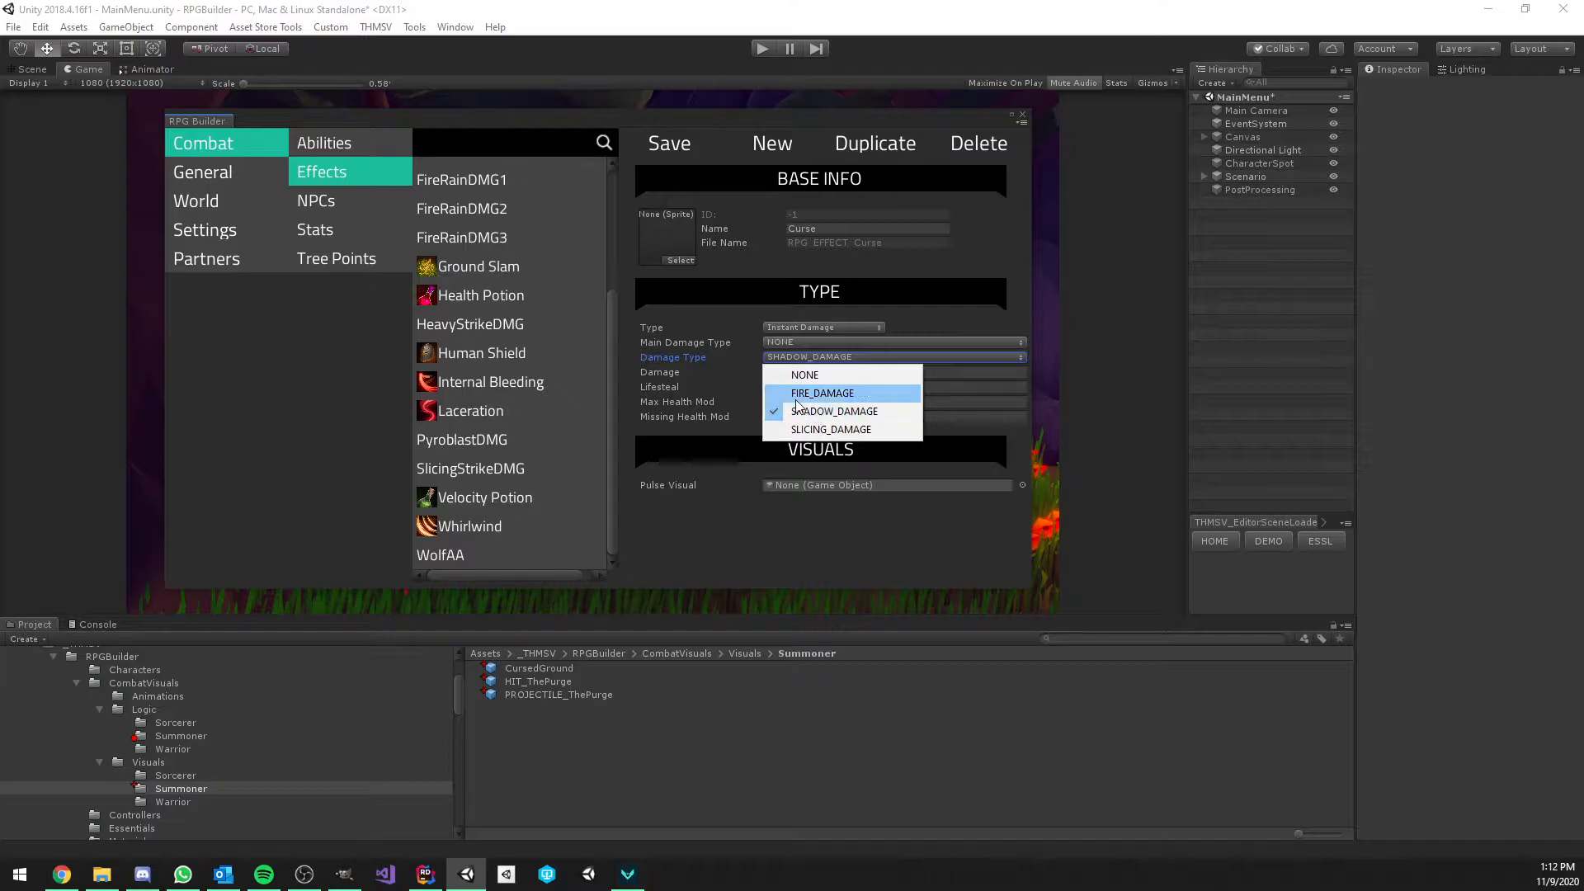
left_click(672, 383)
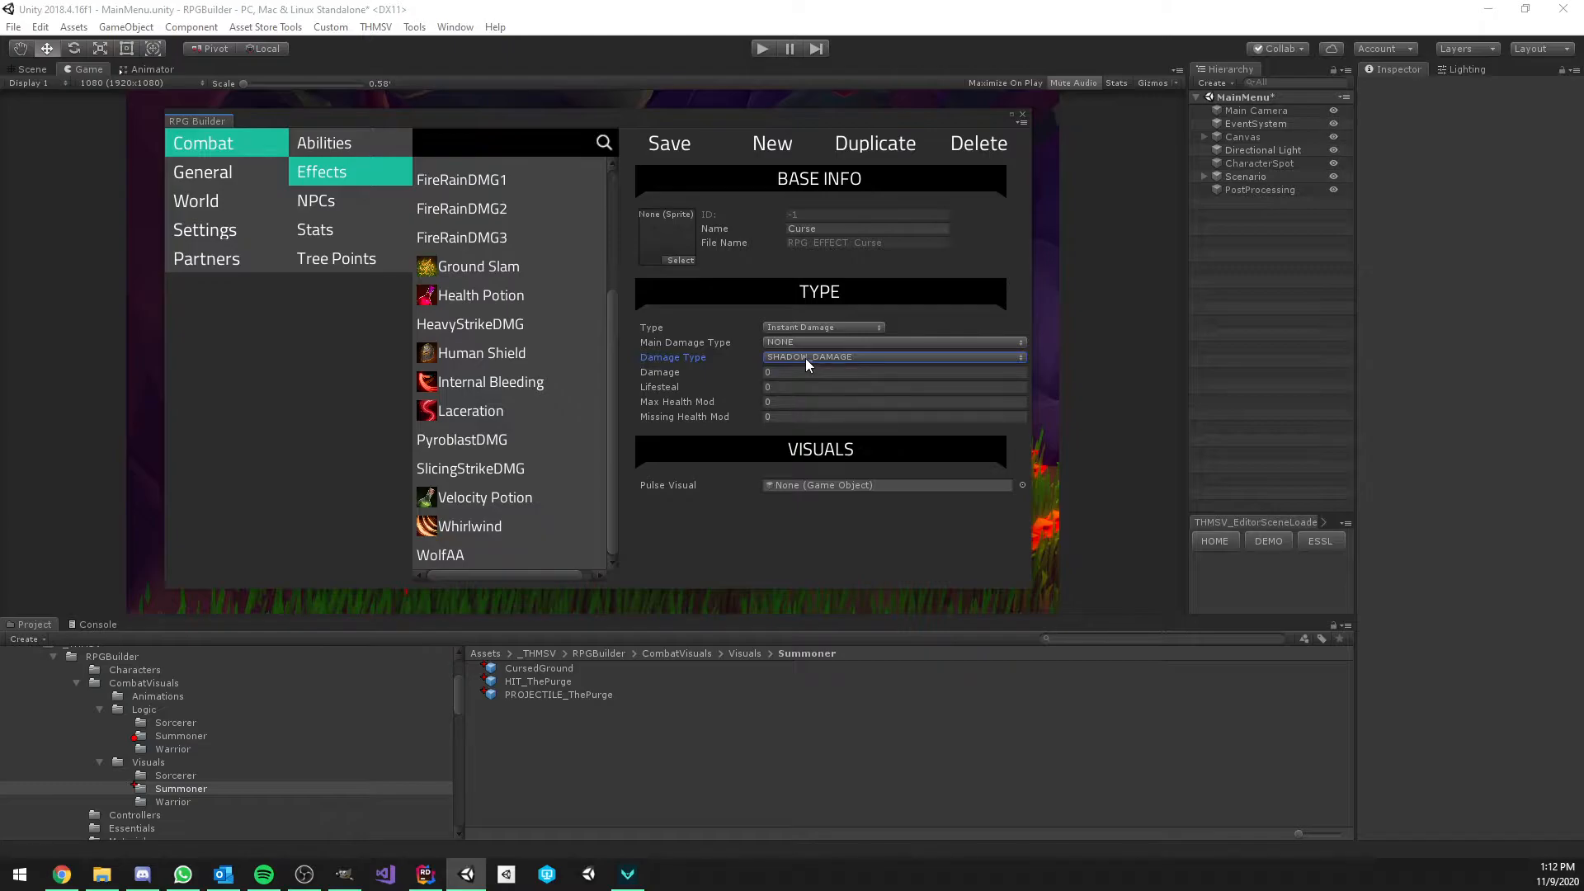
Review the SHADOW_PENETRATION, SHADOW_DAMAGE and SHADOW_RESISTANCE entries in the combat stats
left_click(216, 175)
left_click(231, 146)
left_click(367, 229)
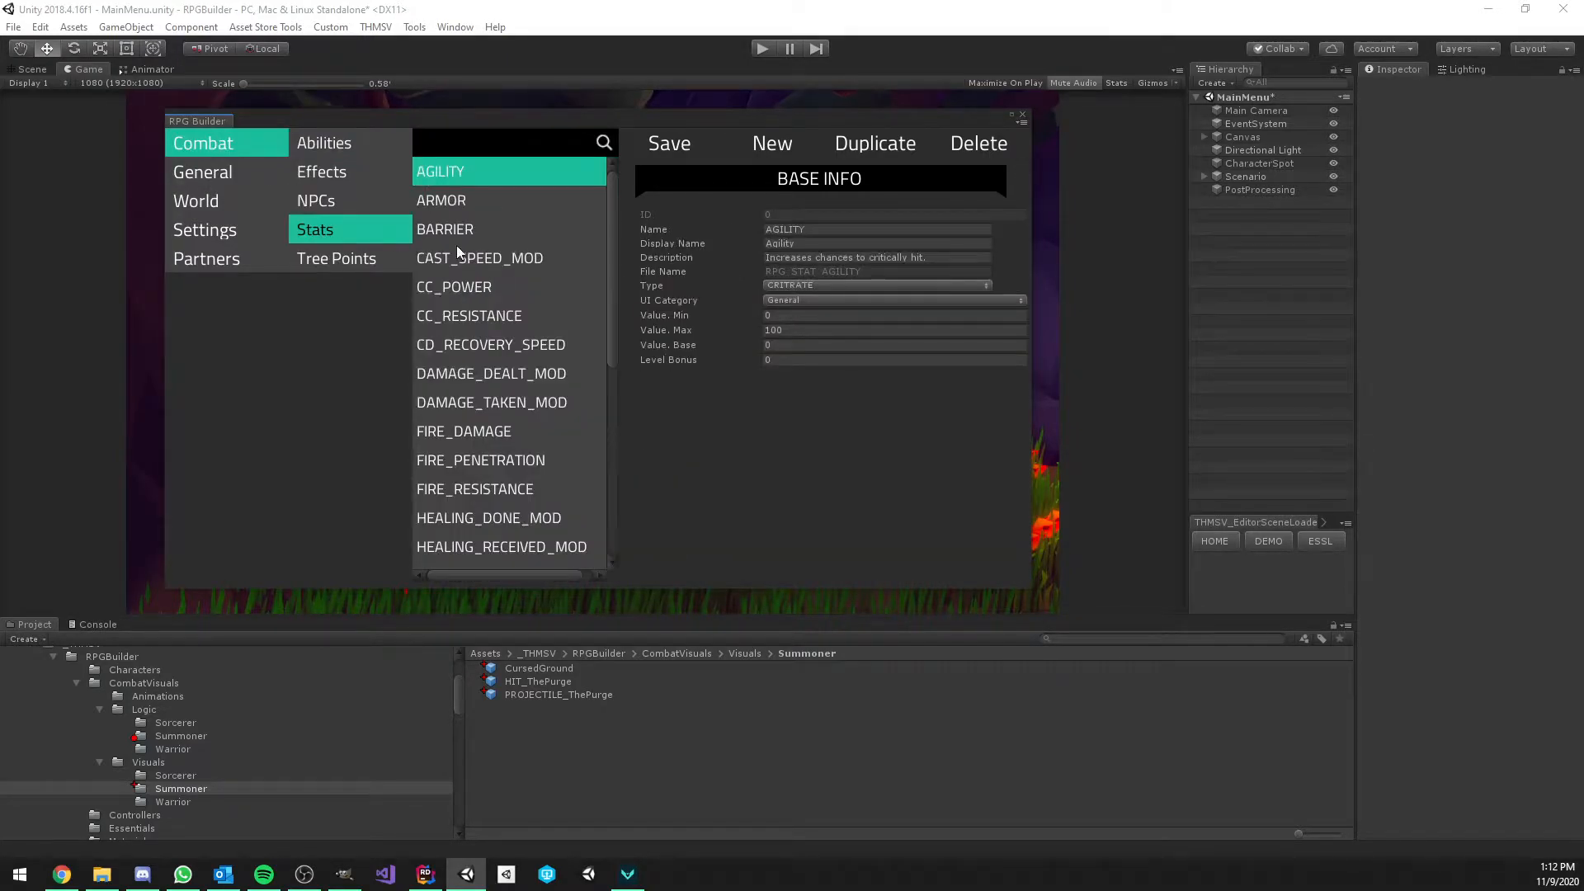
scroll(528, 398, "down", 5)
left_click(528, 399)
scroll(528, 400, "down", 4)
left_click(528, 405)
left_click(525, 345)
left_click(525, 321)
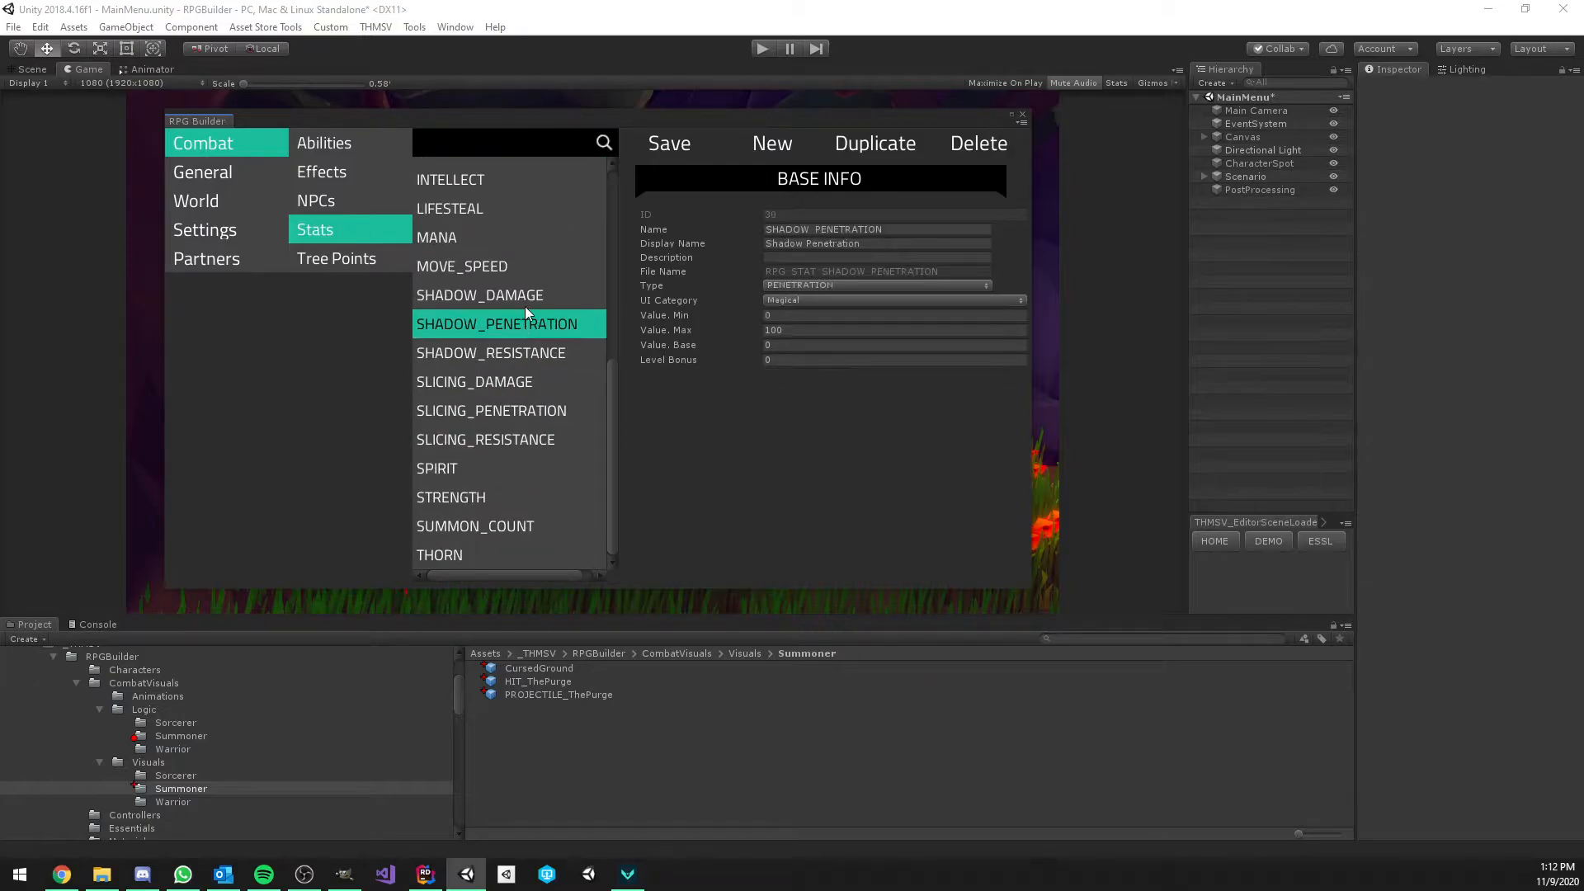
left_click(491, 293)
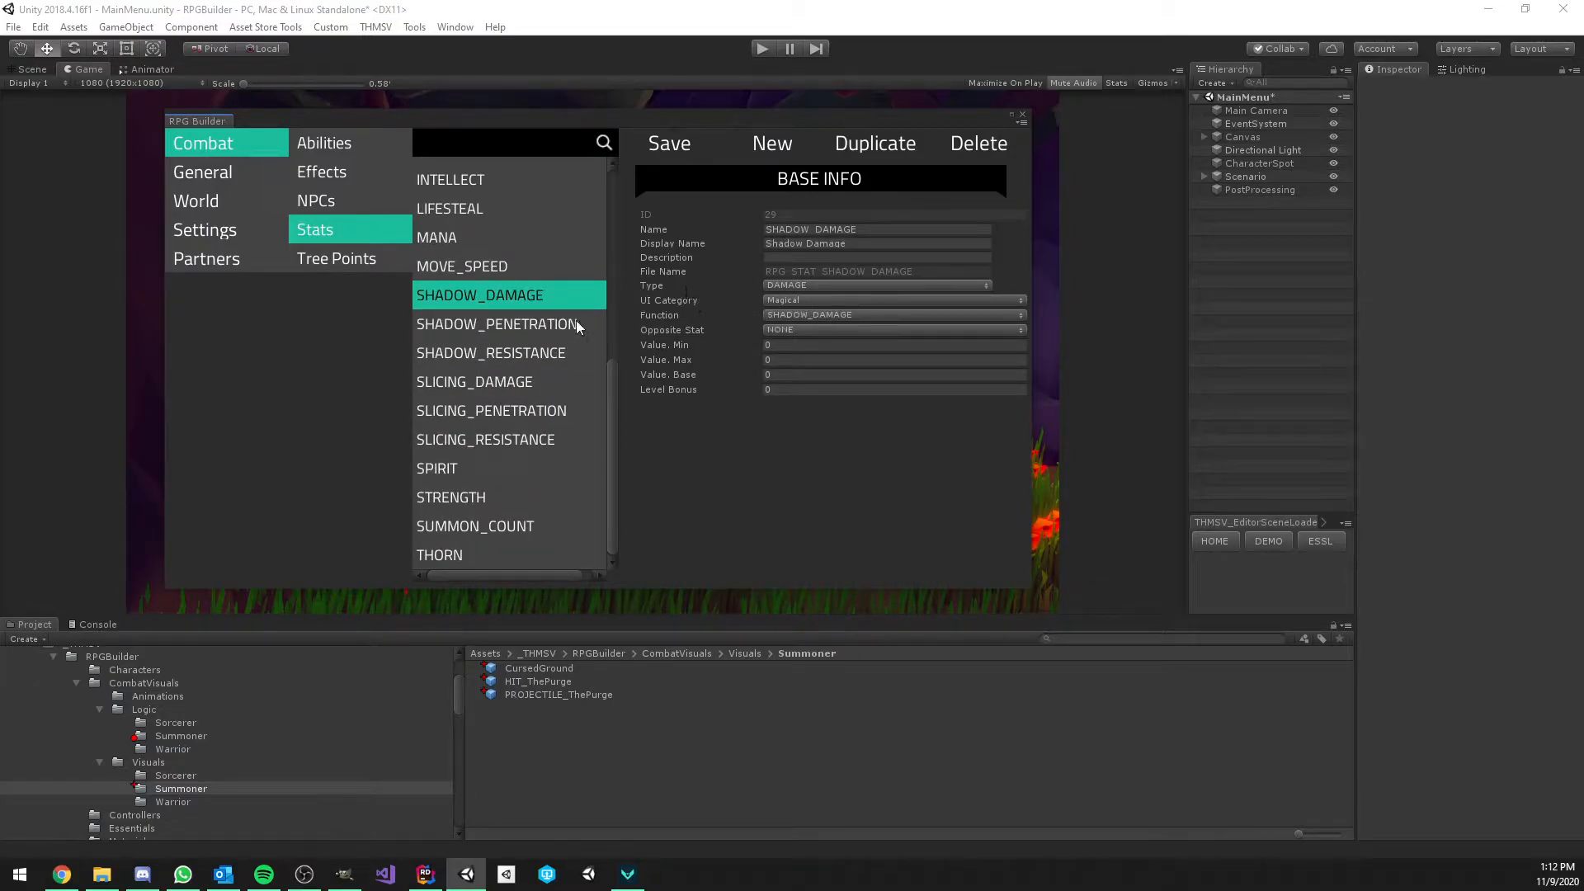
left_click(506, 352)
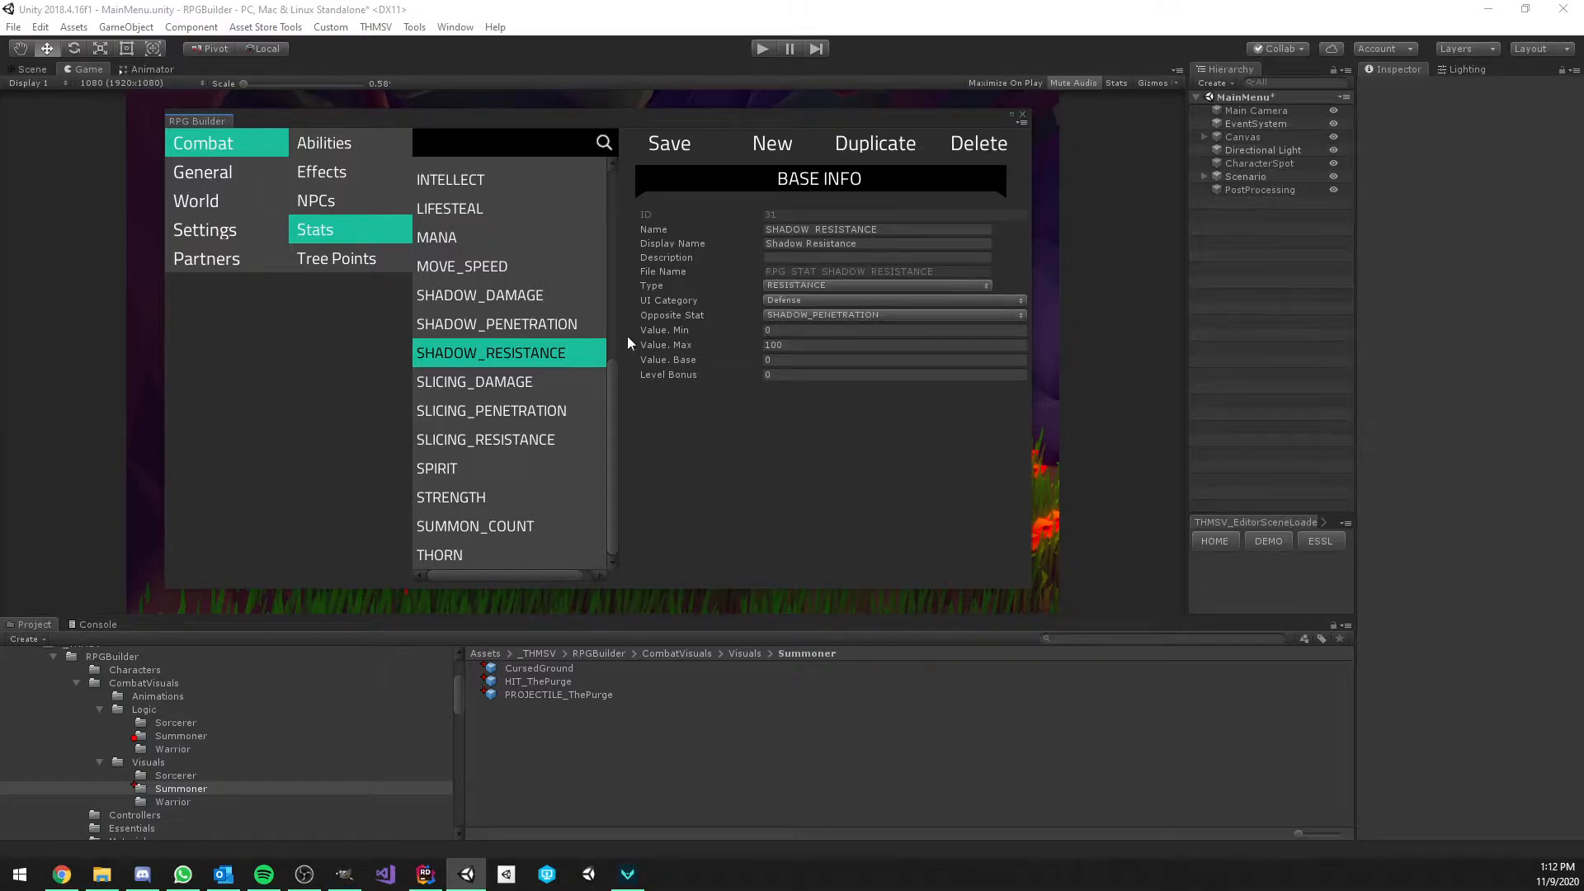
Examine the opposite stat choices of SHADOW_RESISTANCE and compare the three shadow stats again
left_click(703, 315)
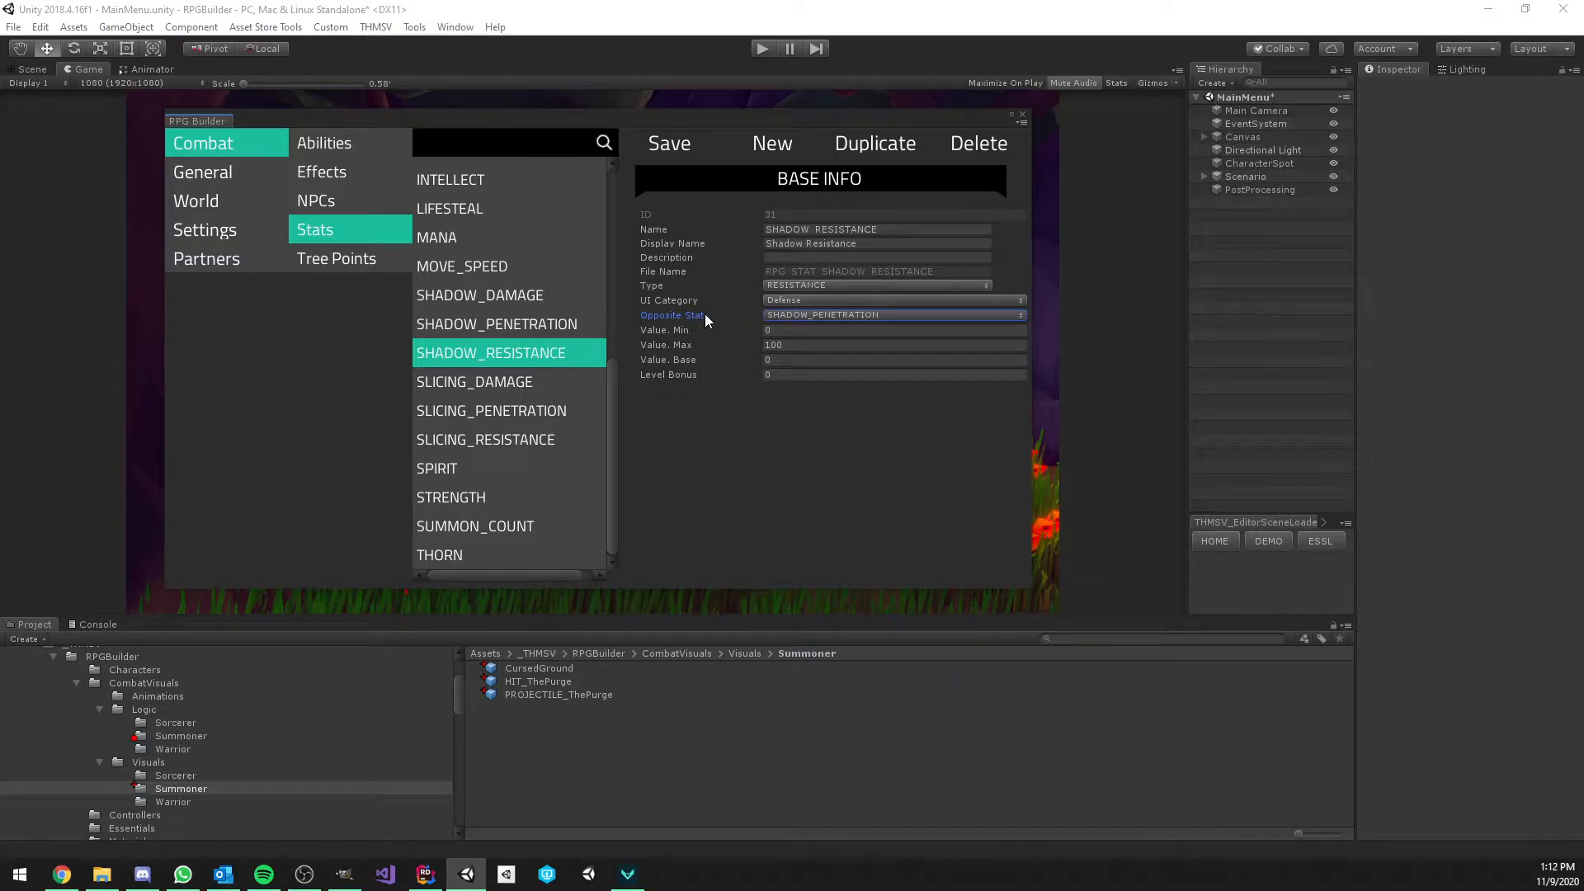
left_click(774, 314)
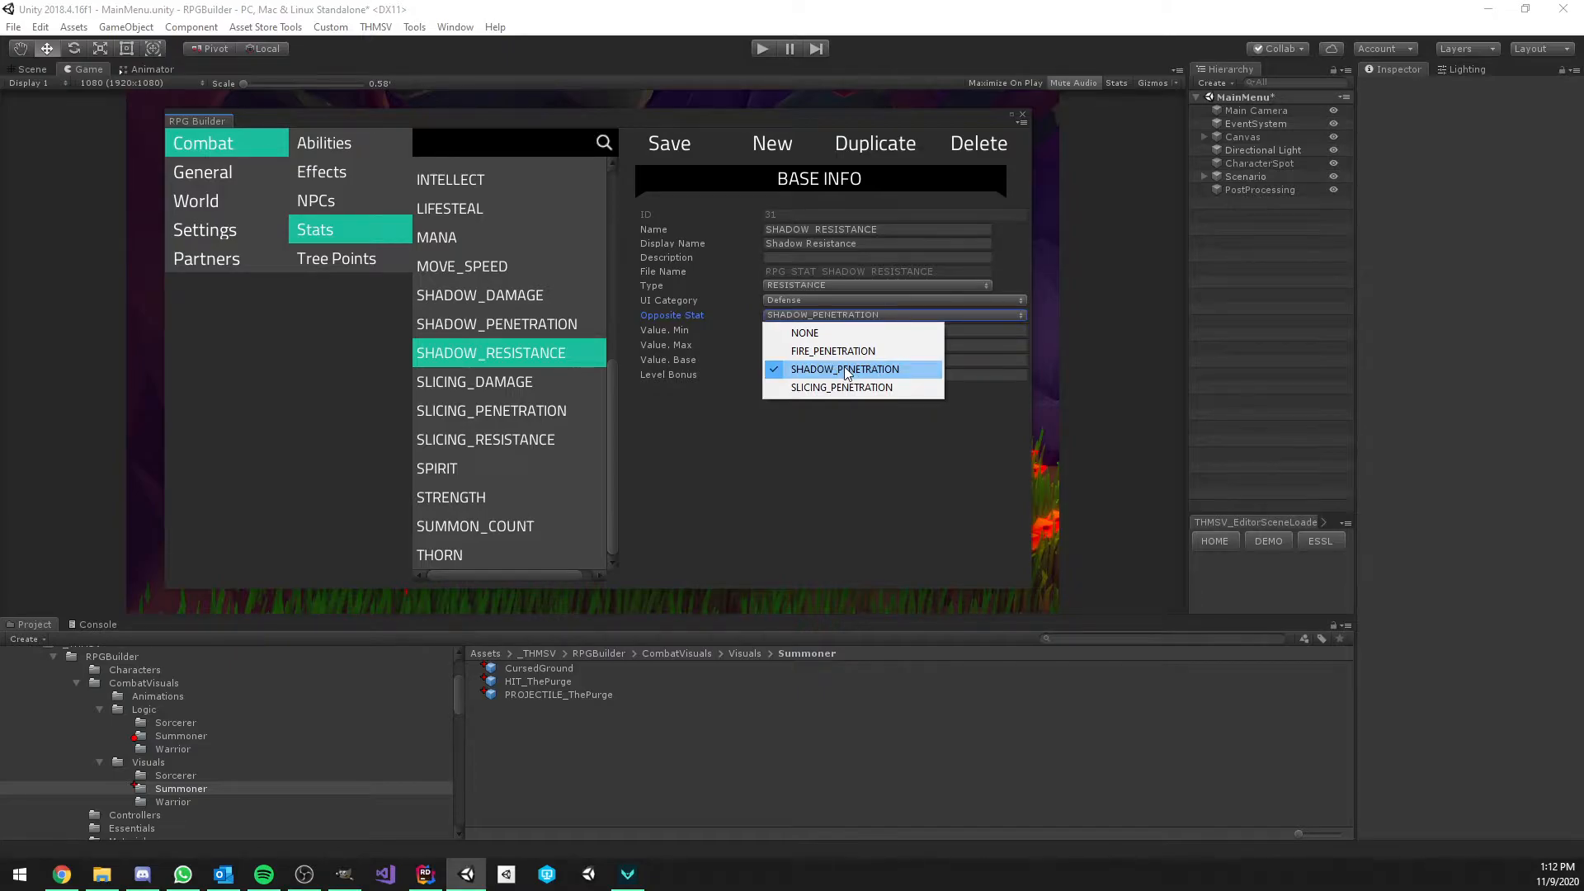
left_click(844, 367)
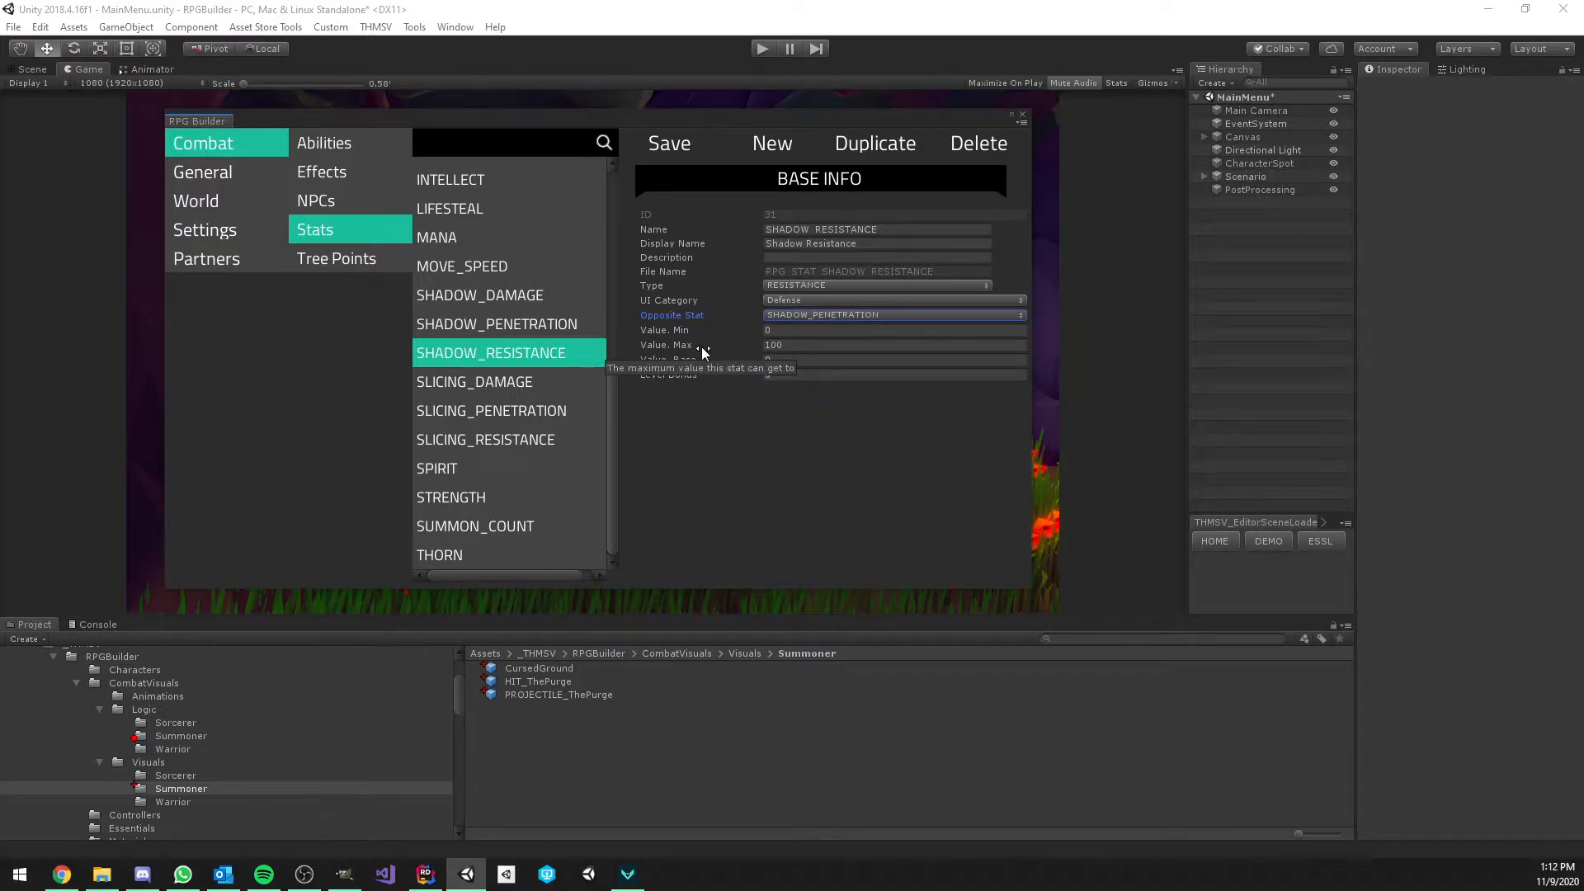
left_click(784, 314)
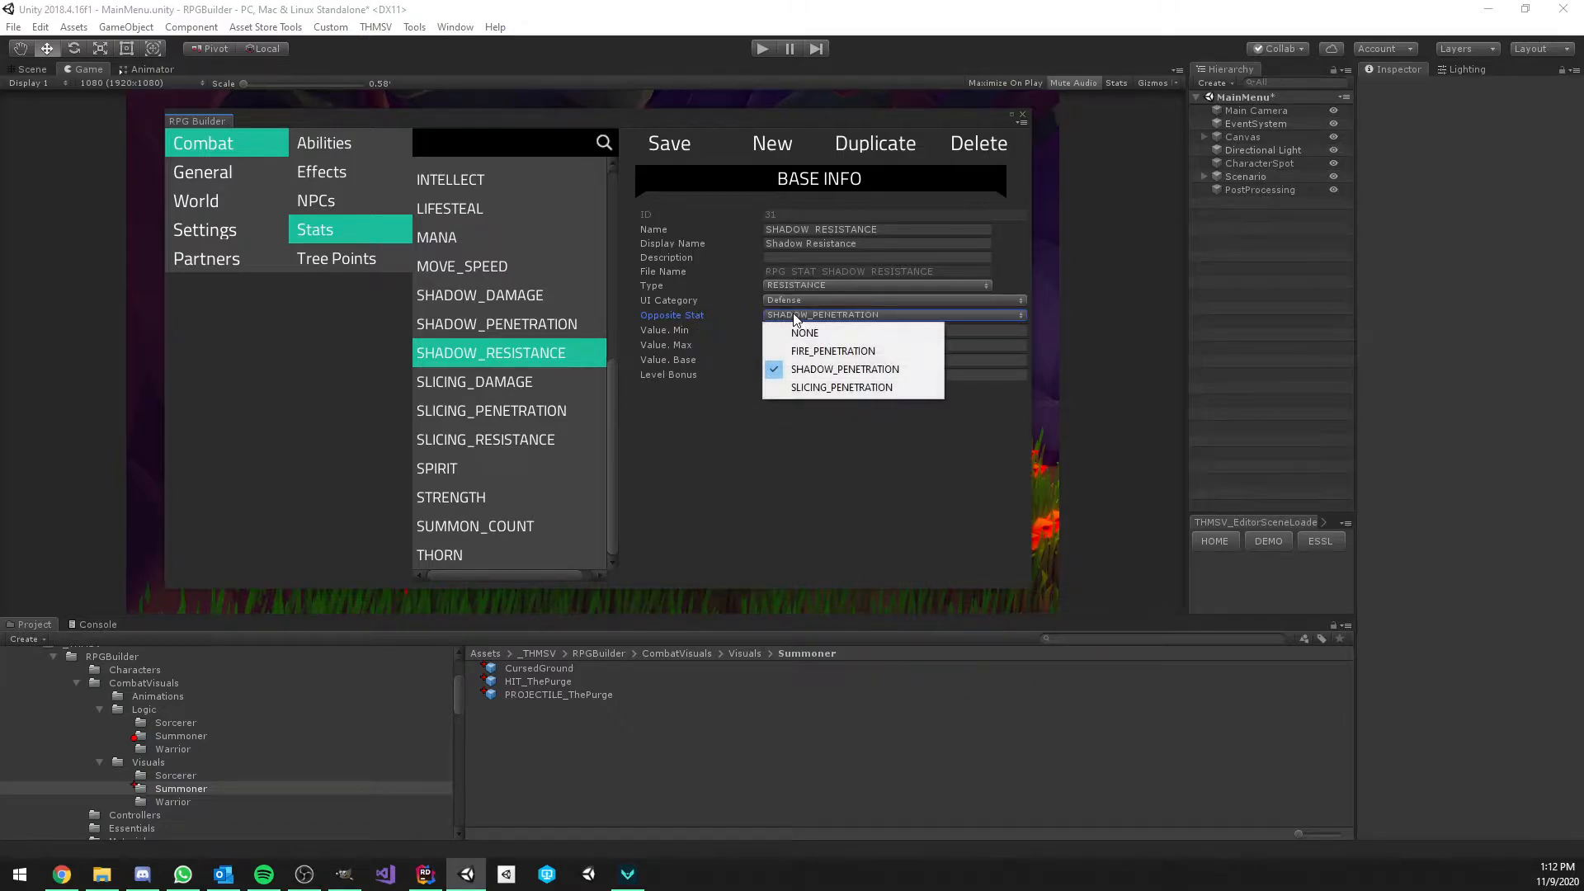
left_click(823, 373)
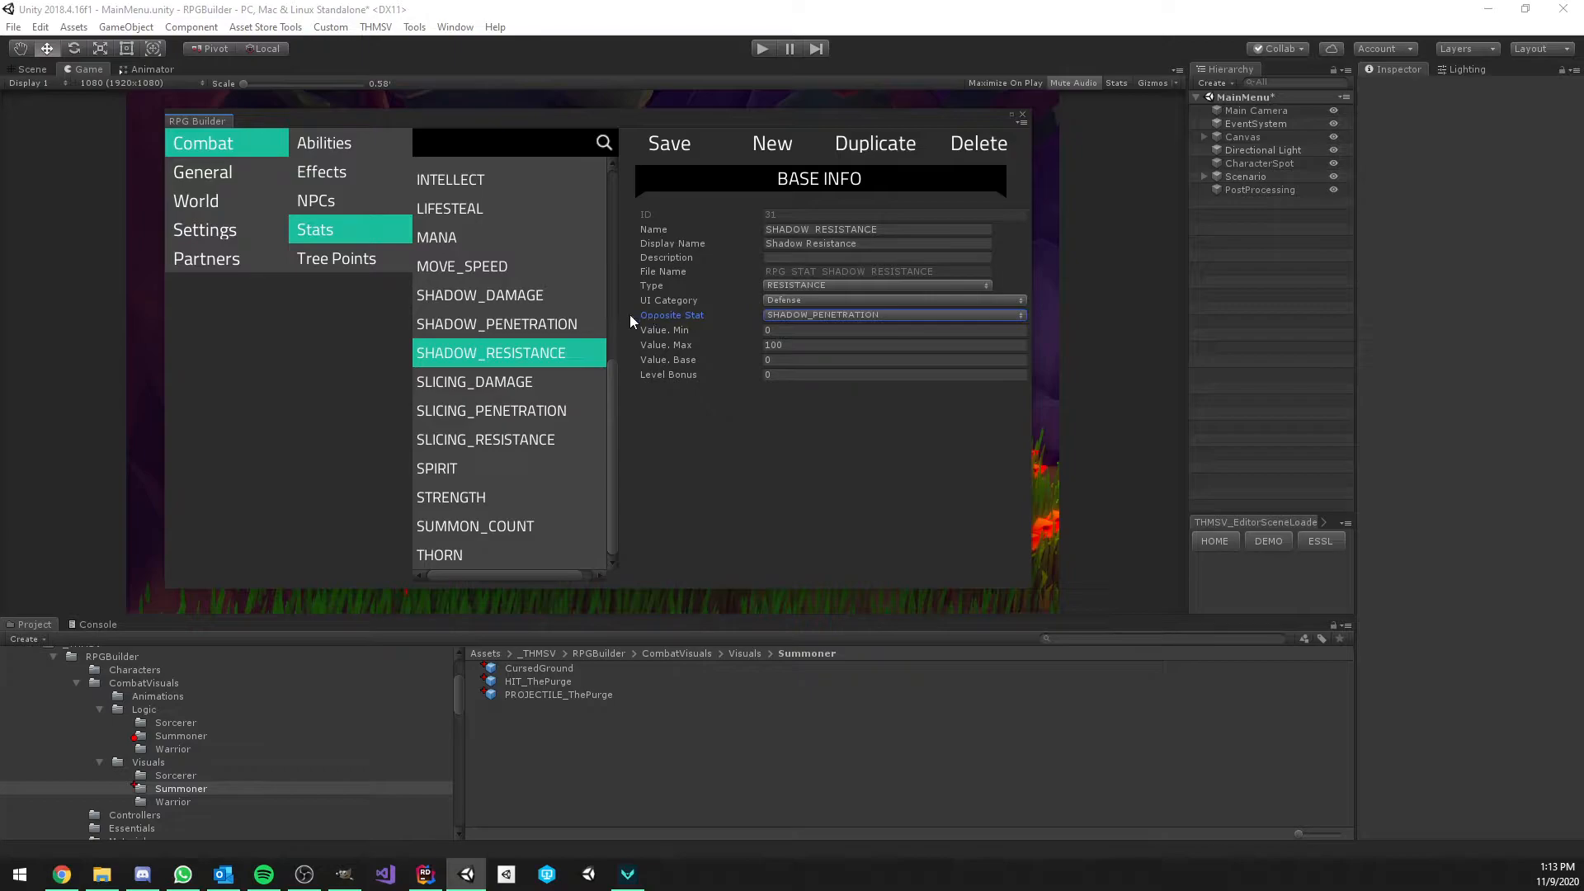
mouse_move(655, 327)
left_click(538, 295)
left_click(527, 325)
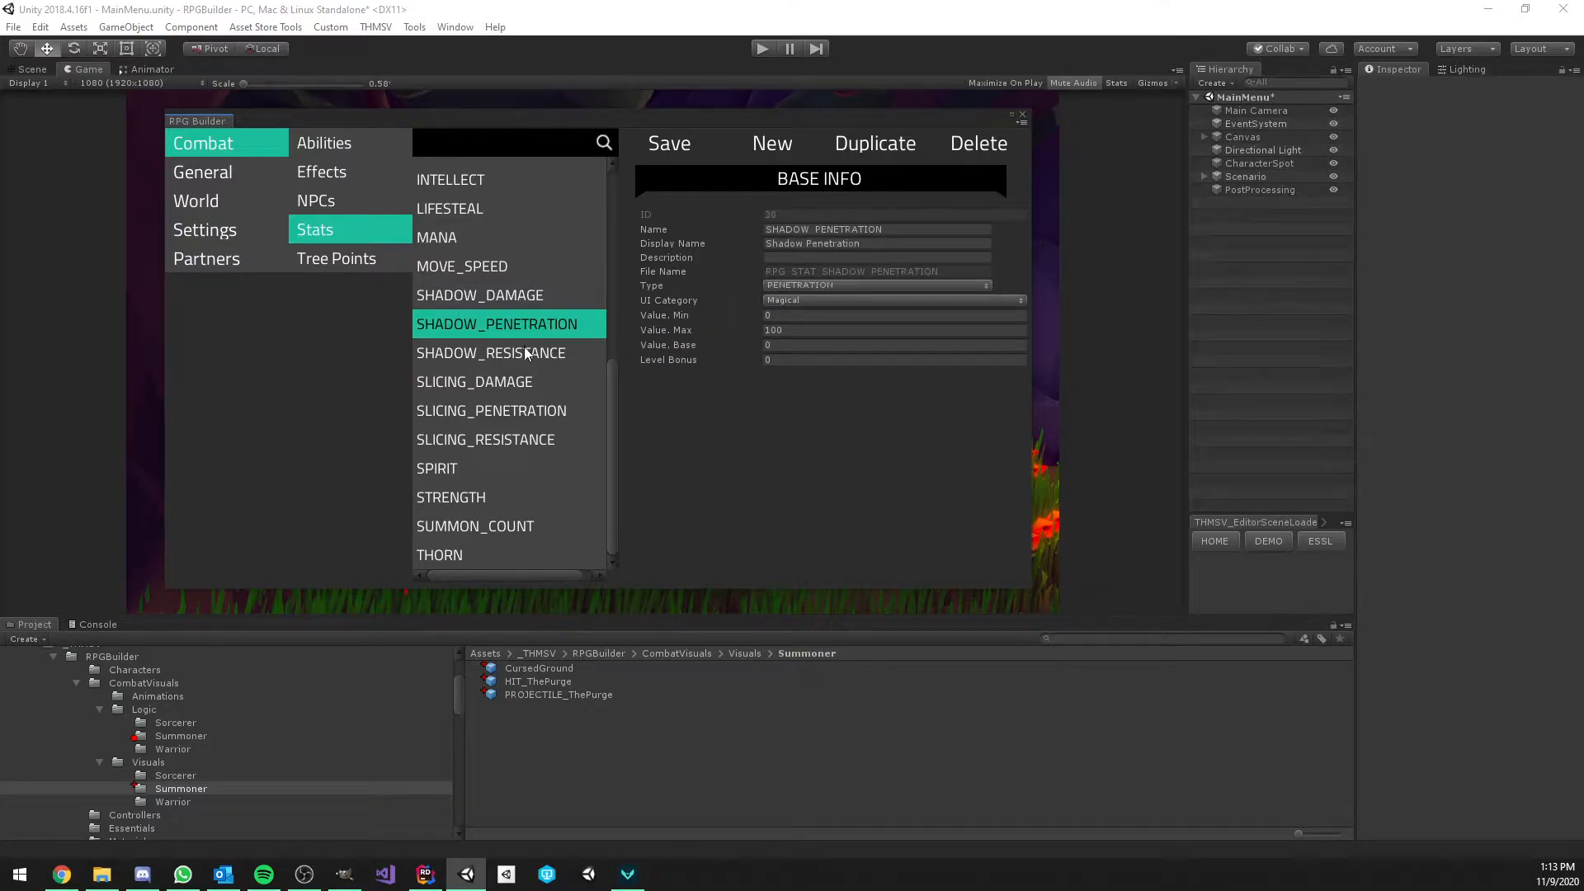
left_click(520, 353)
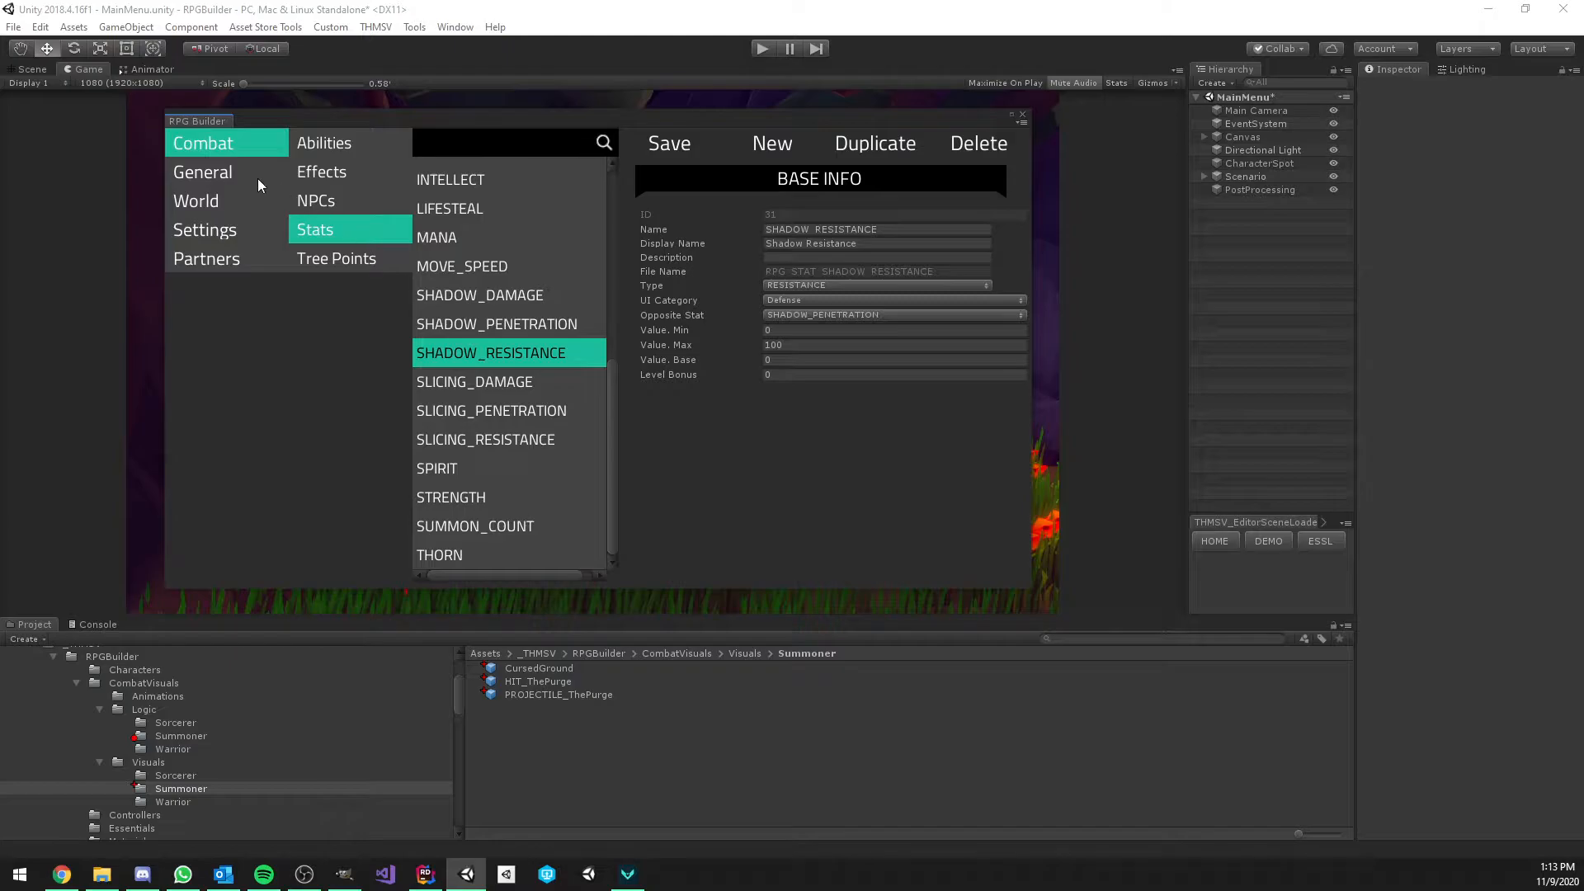
Create a new combat effect named Curse and give it the red slash icon
left_click(327, 172)
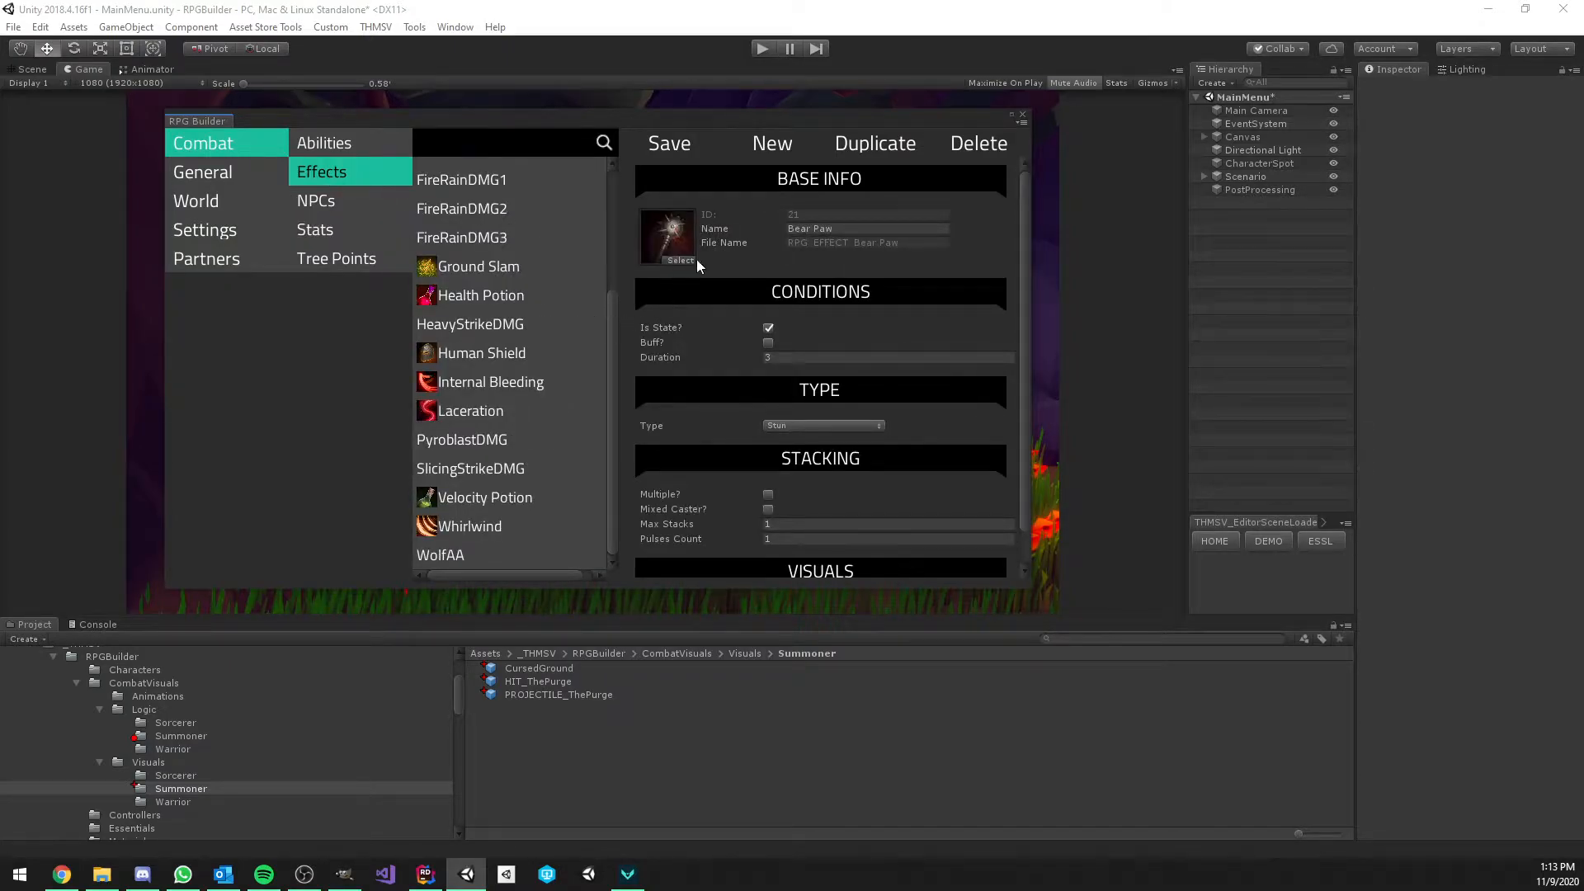
left_click(772, 143)
left_click(809, 230)
type("Curse")
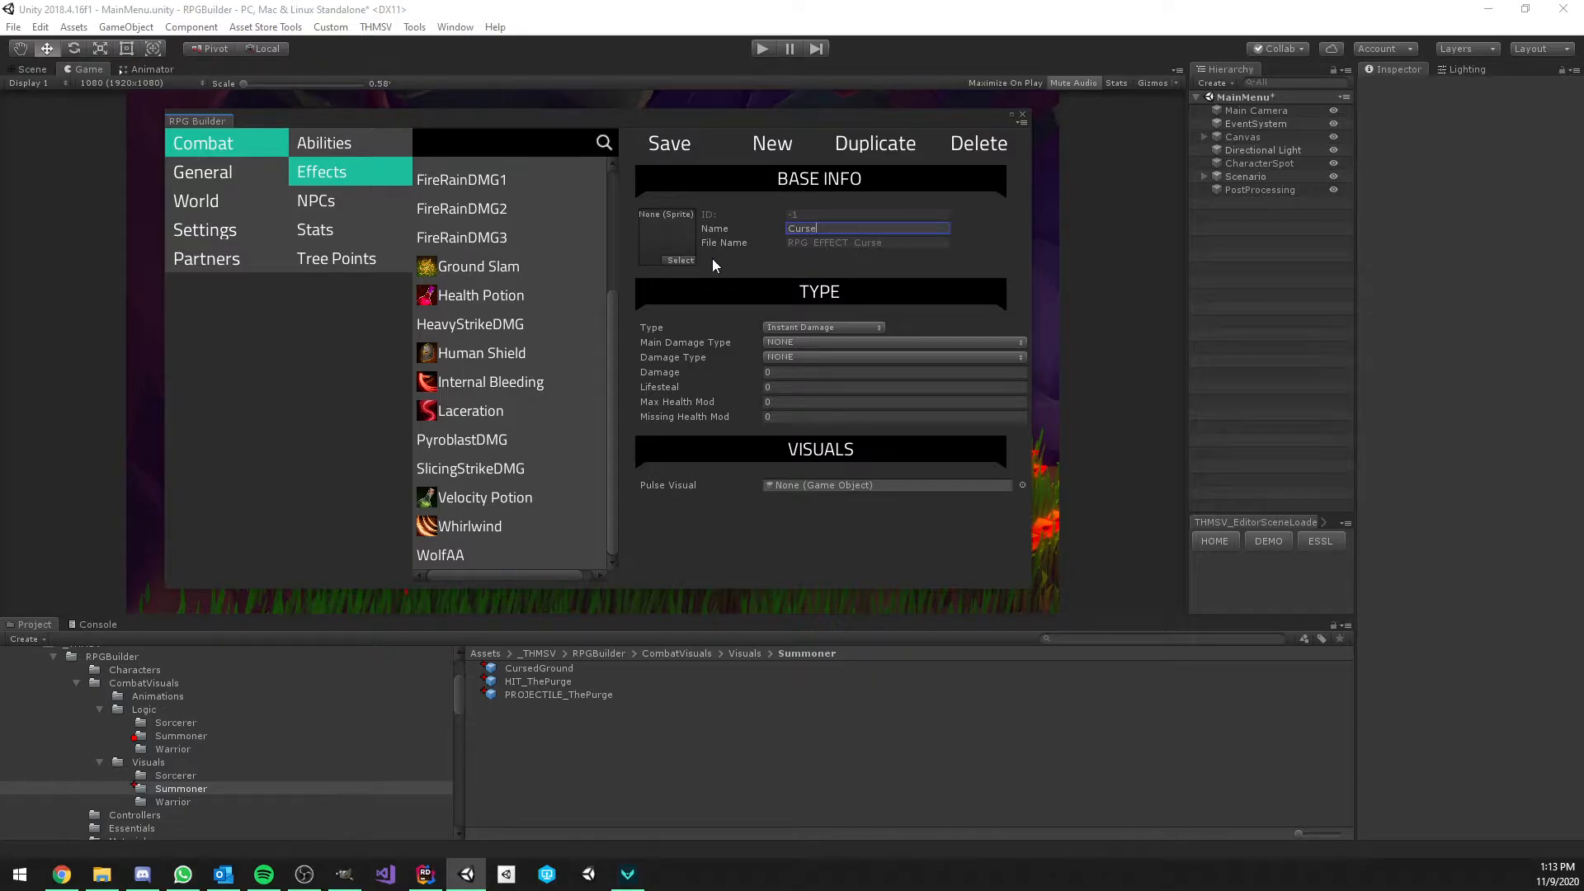
left_click(685, 259)
scroll(880, 325, "down", 5)
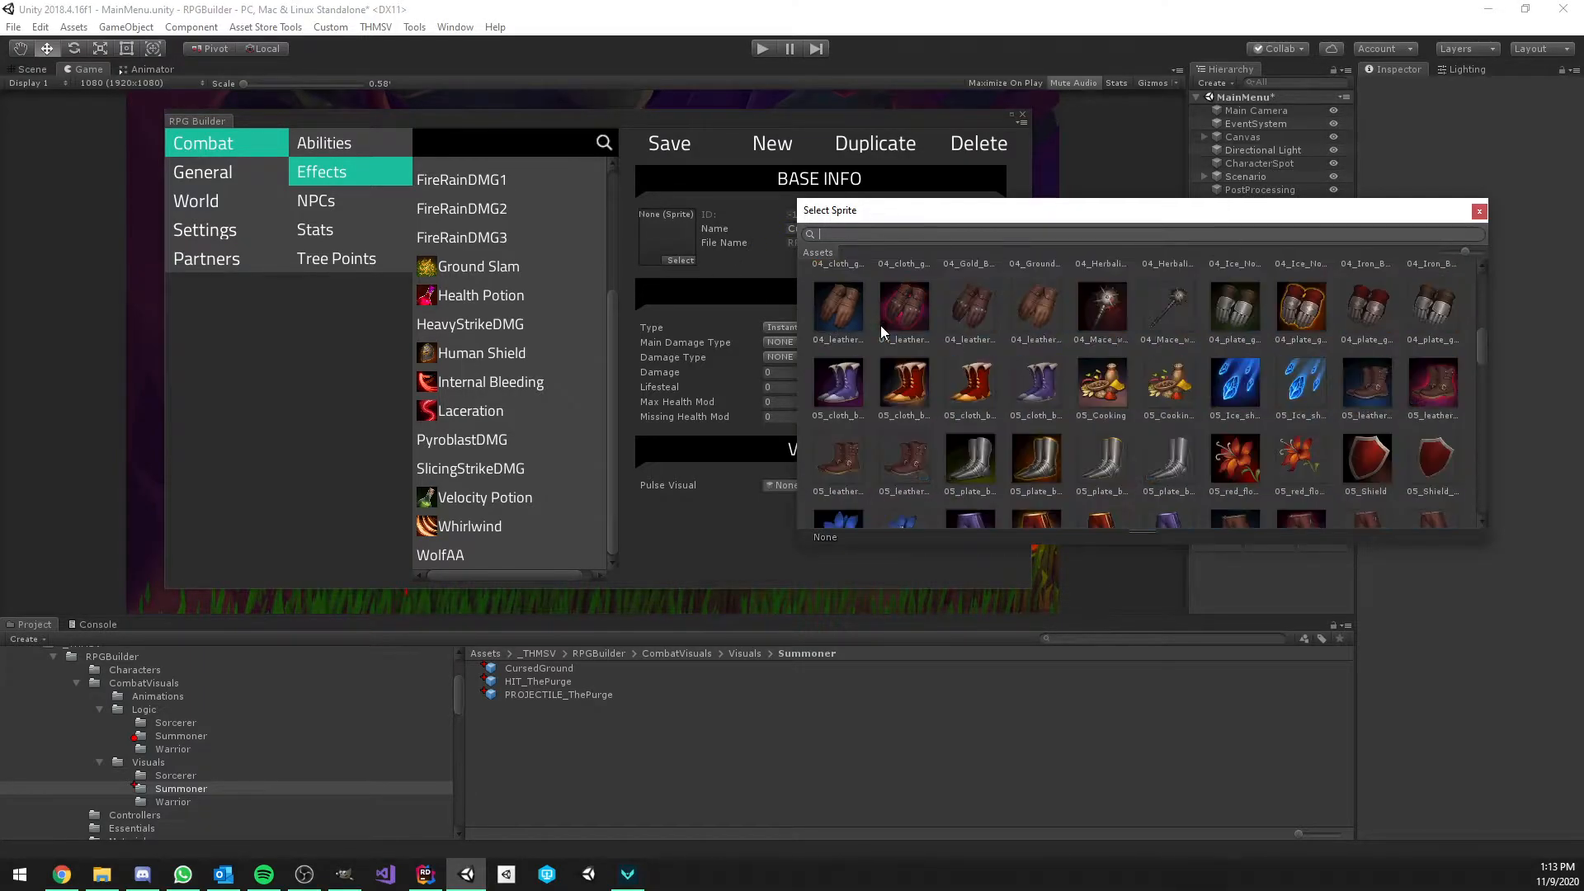
scroll(886, 335, "down", 5)
double_click(905, 330)
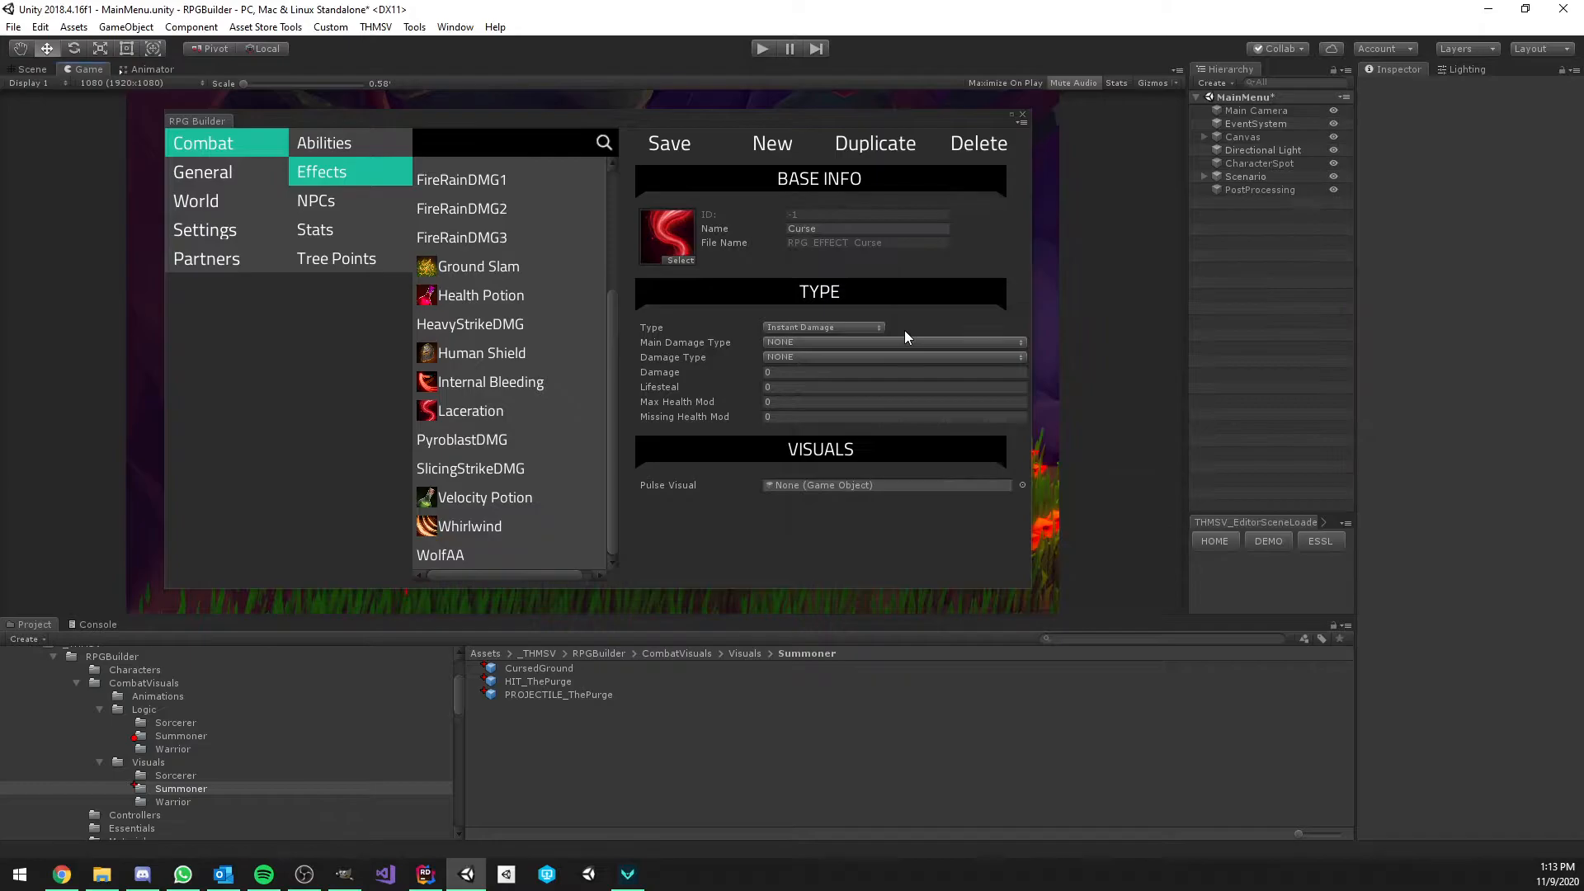
Make the Curse effect a Damage Over Time type with a duration of 6
left_click(795, 327)
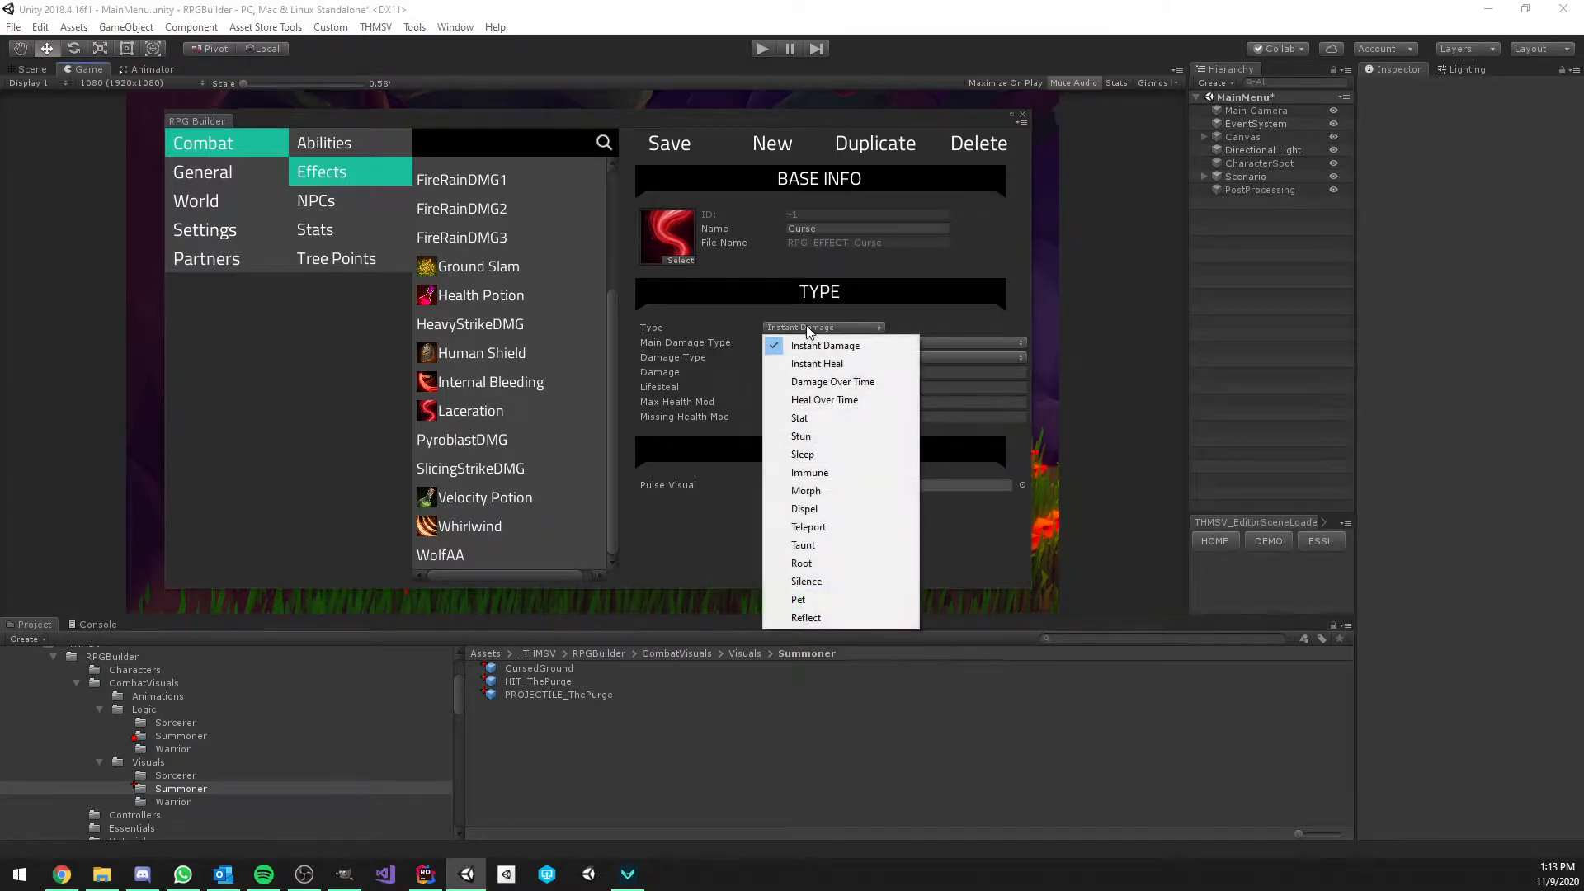
left_click(813, 381)
left_click(786, 357)
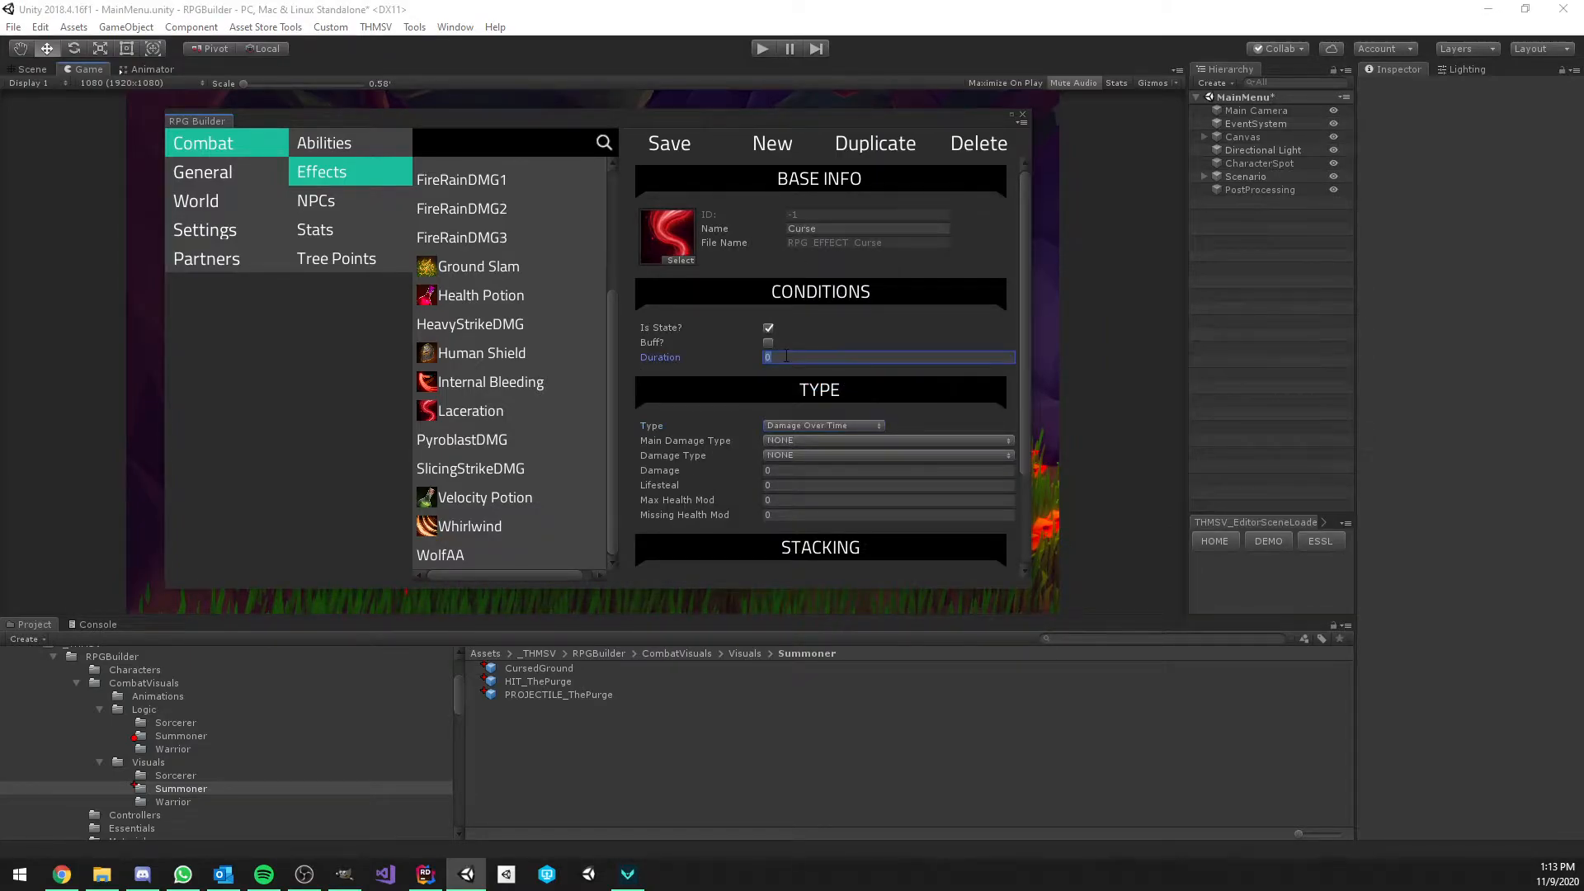
type("6")
Set the Curse effect's main damage type to MAGICAL_DAMAGE and its damage type to SHADOW_DAMAGE
scroll(822, 339, "down", 3)
left_click(790, 314)
left_click(804, 356)
left_click(802, 328)
left_click(825, 384)
Give the Curse effect 20 damage and 10 lifesteal, and save it
left_click(787, 343)
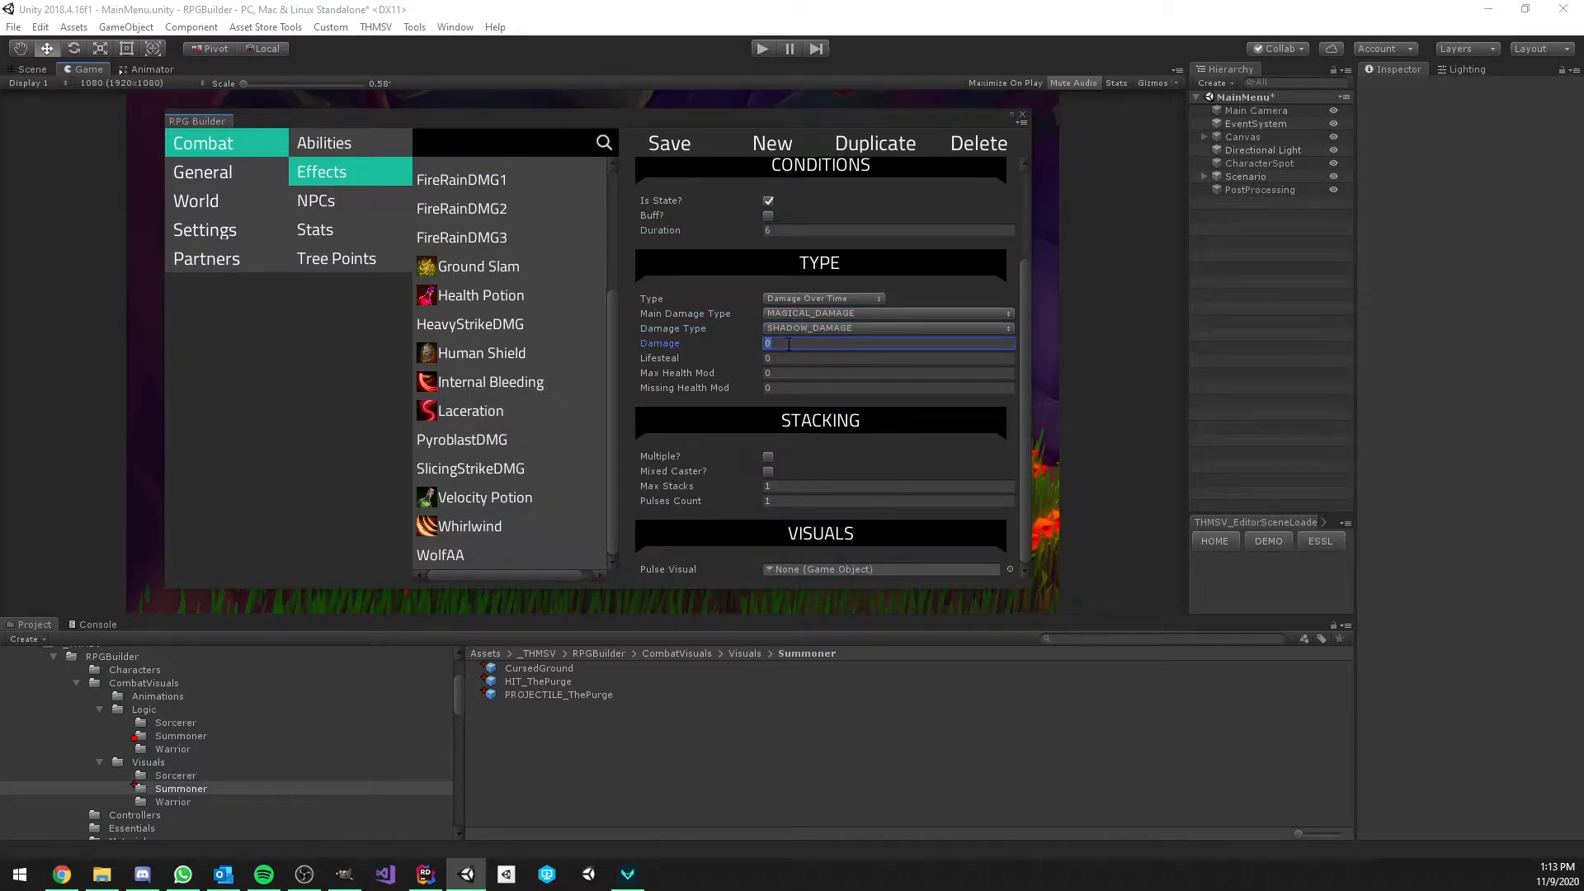
type("20")
key("Return")
left_click(797, 358)
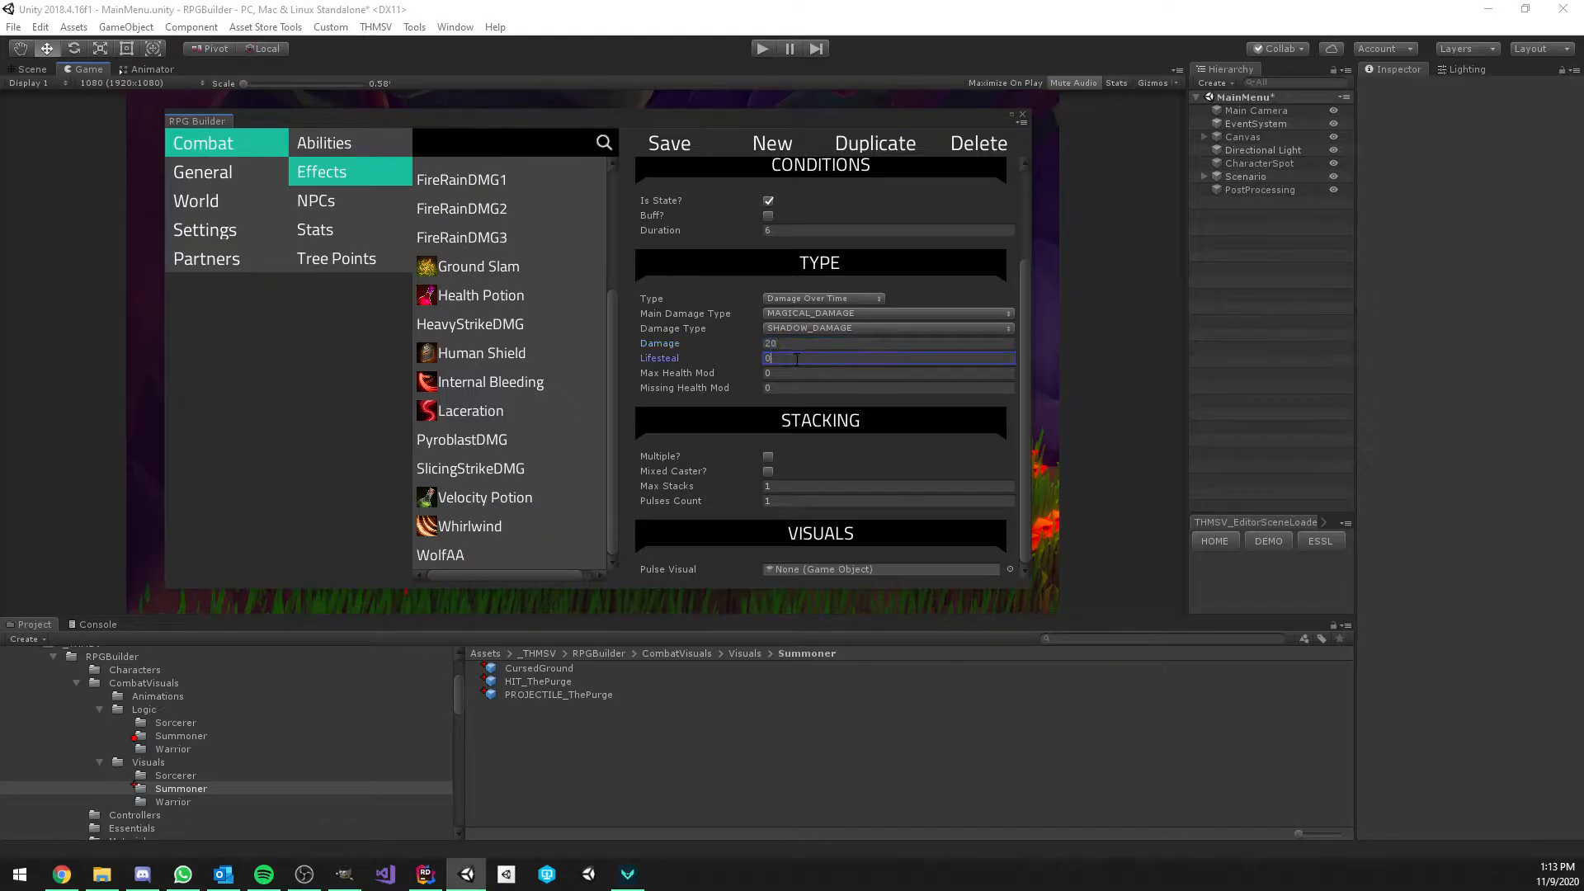
type("10")
left_click(670, 147)
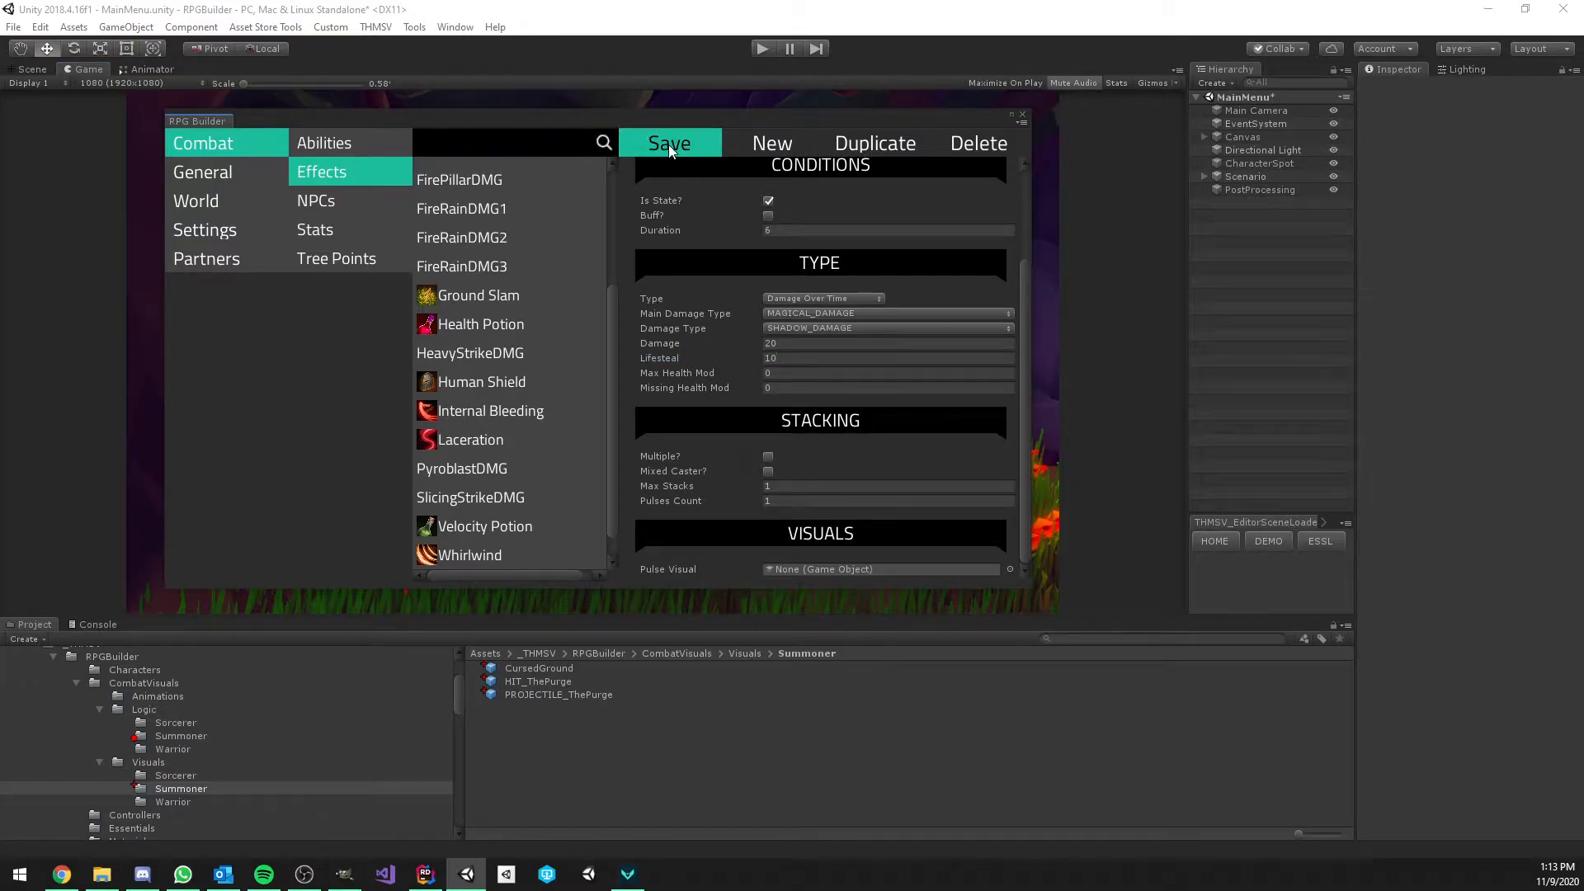
Check the saved Curse effect in the list and consult the Summoner ability card in Codecks
scroll(527, 327, "up", 5)
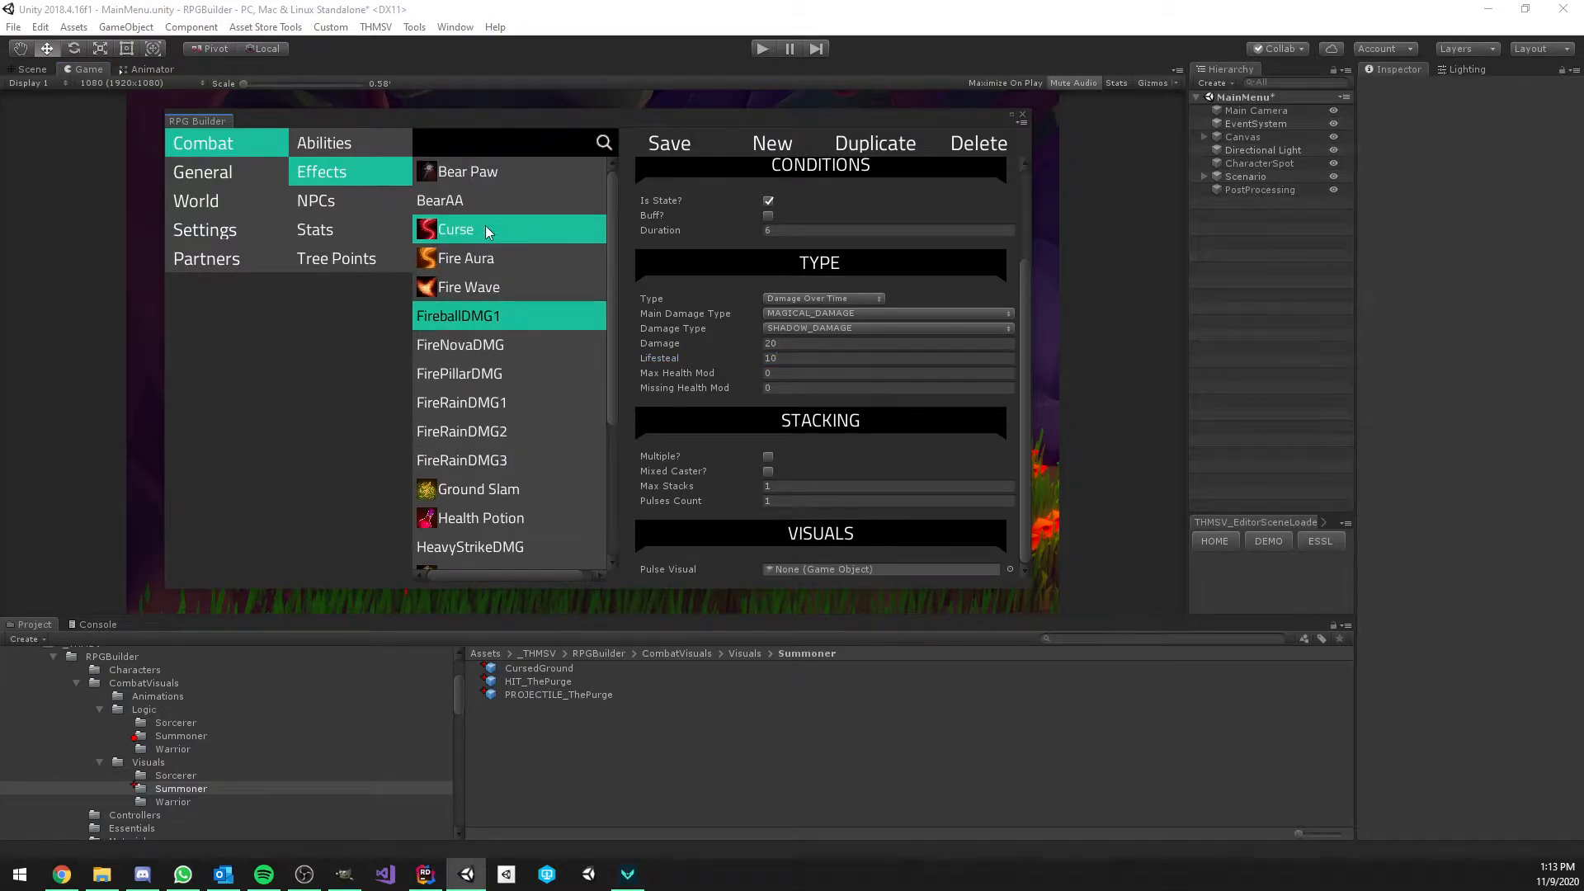
left_click(60, 875)
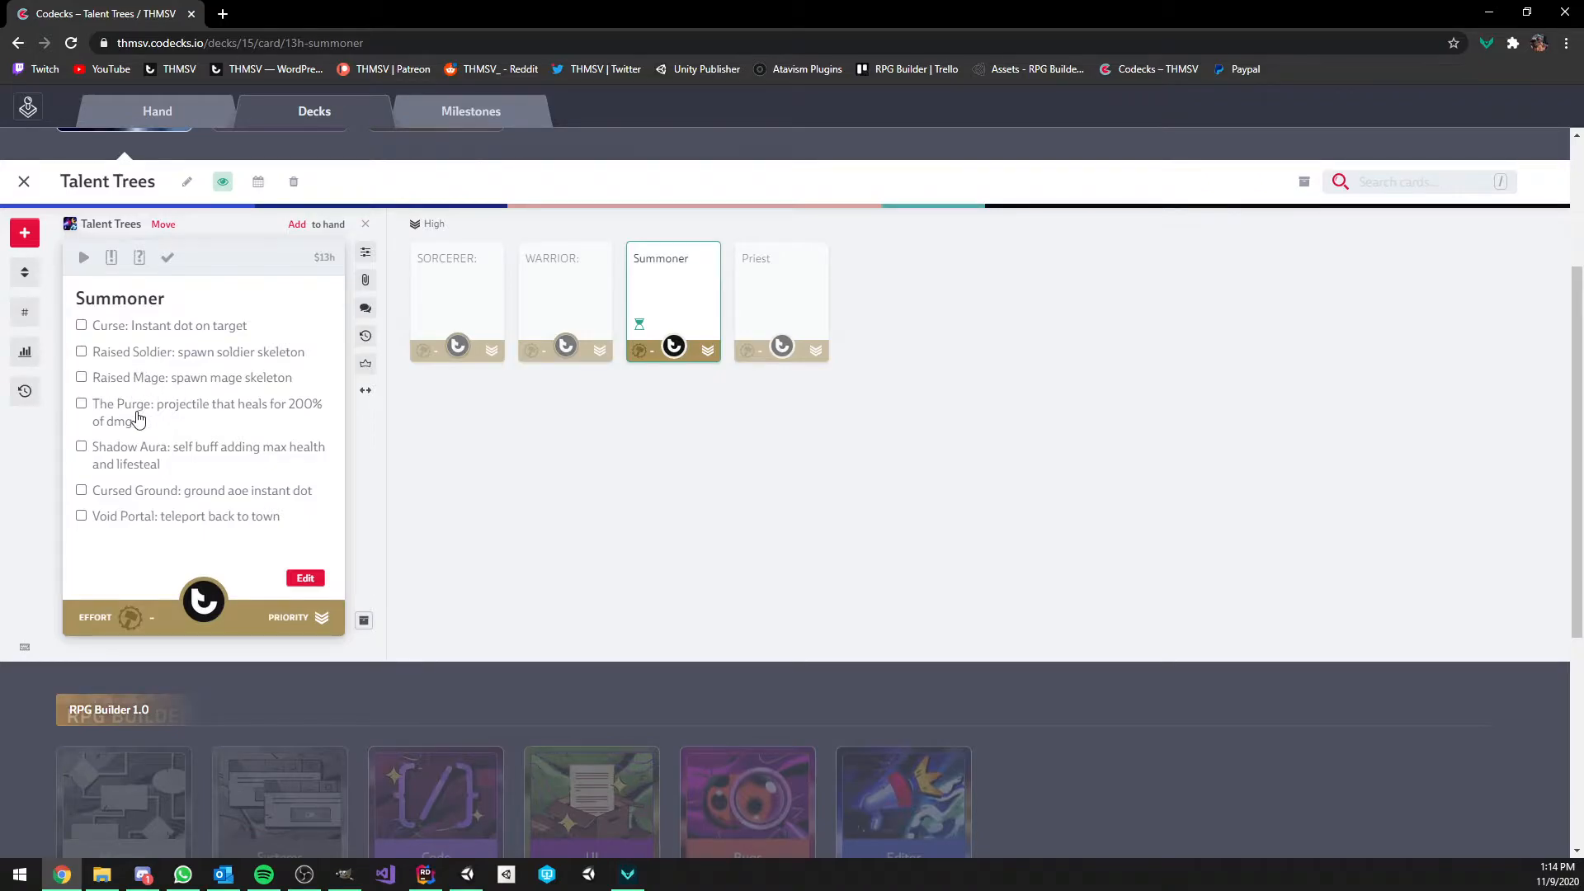
left_click(467, 875)
Create another combat effect named ThePurgeDMG
left_click(756, 151)
left_click(819, 229)
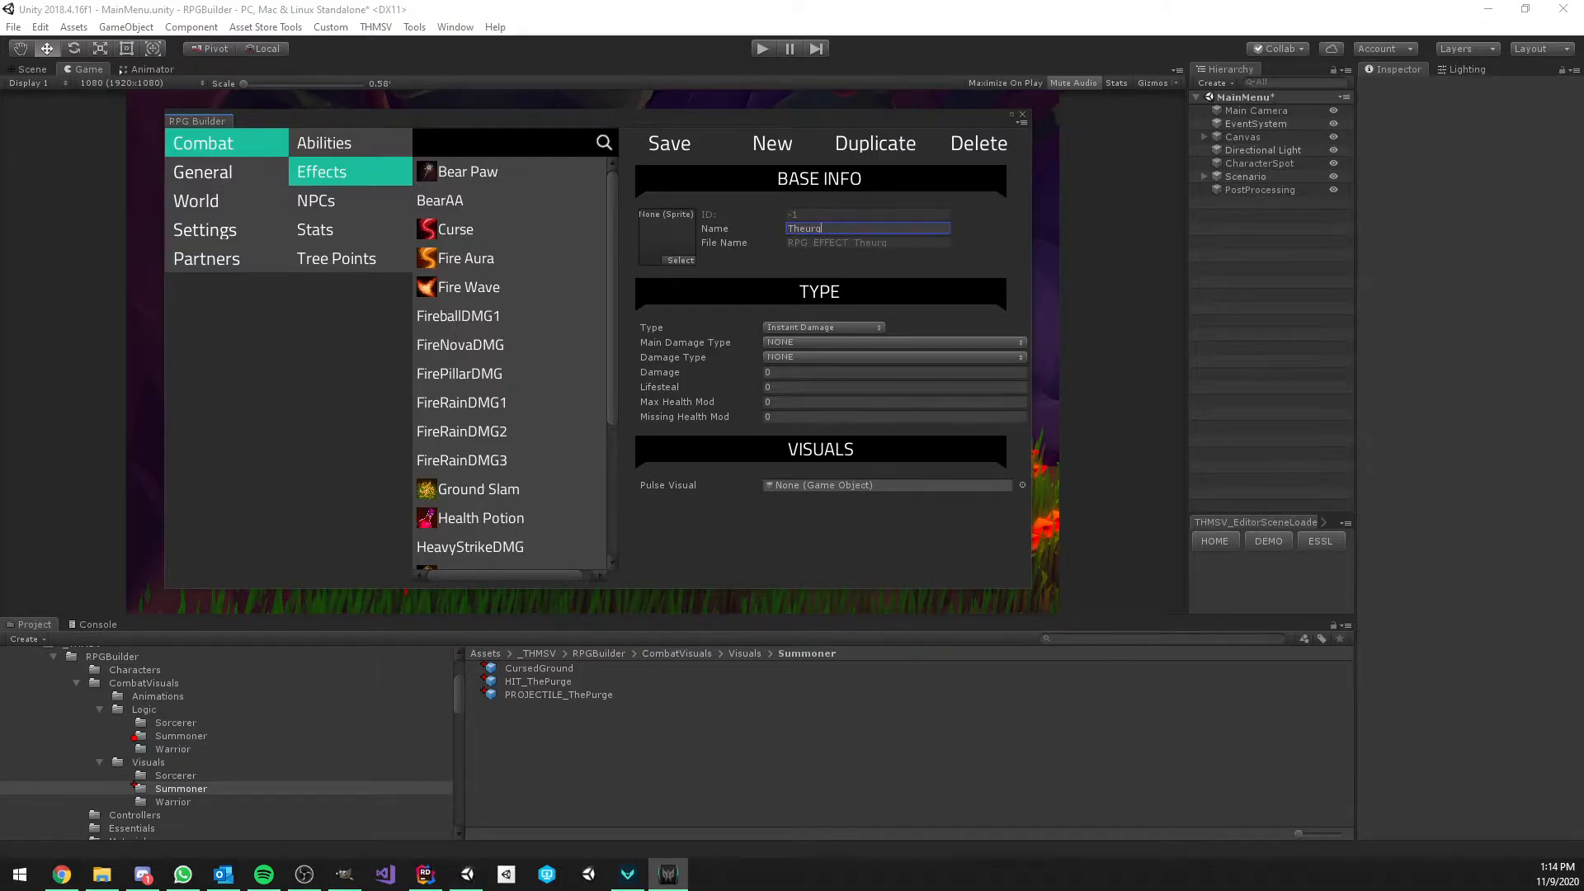
type("ThePurge")
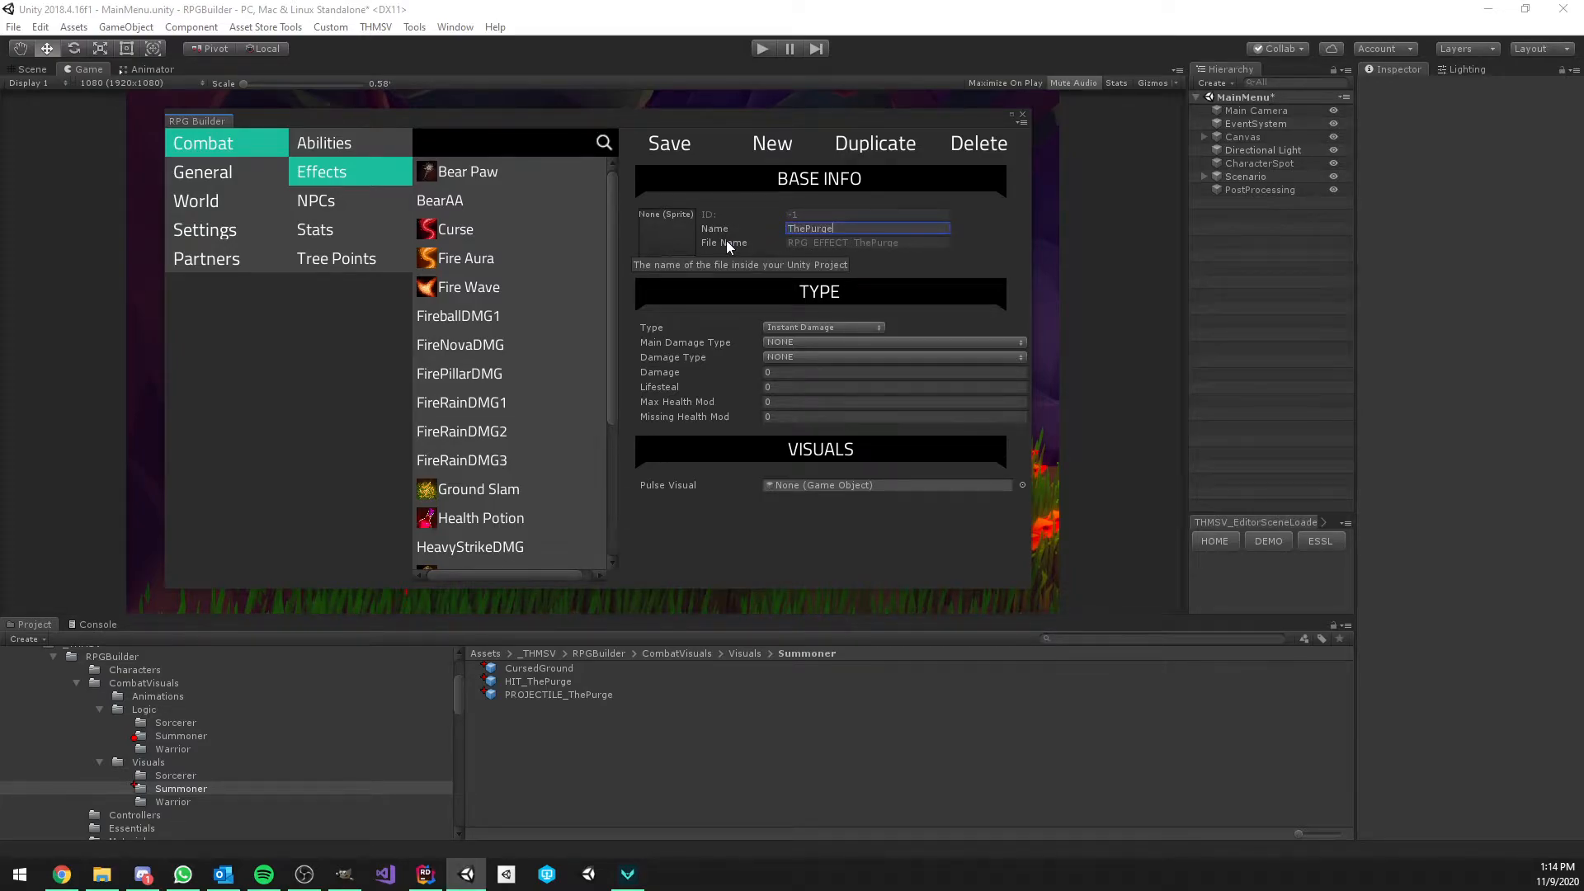
type("DMG")
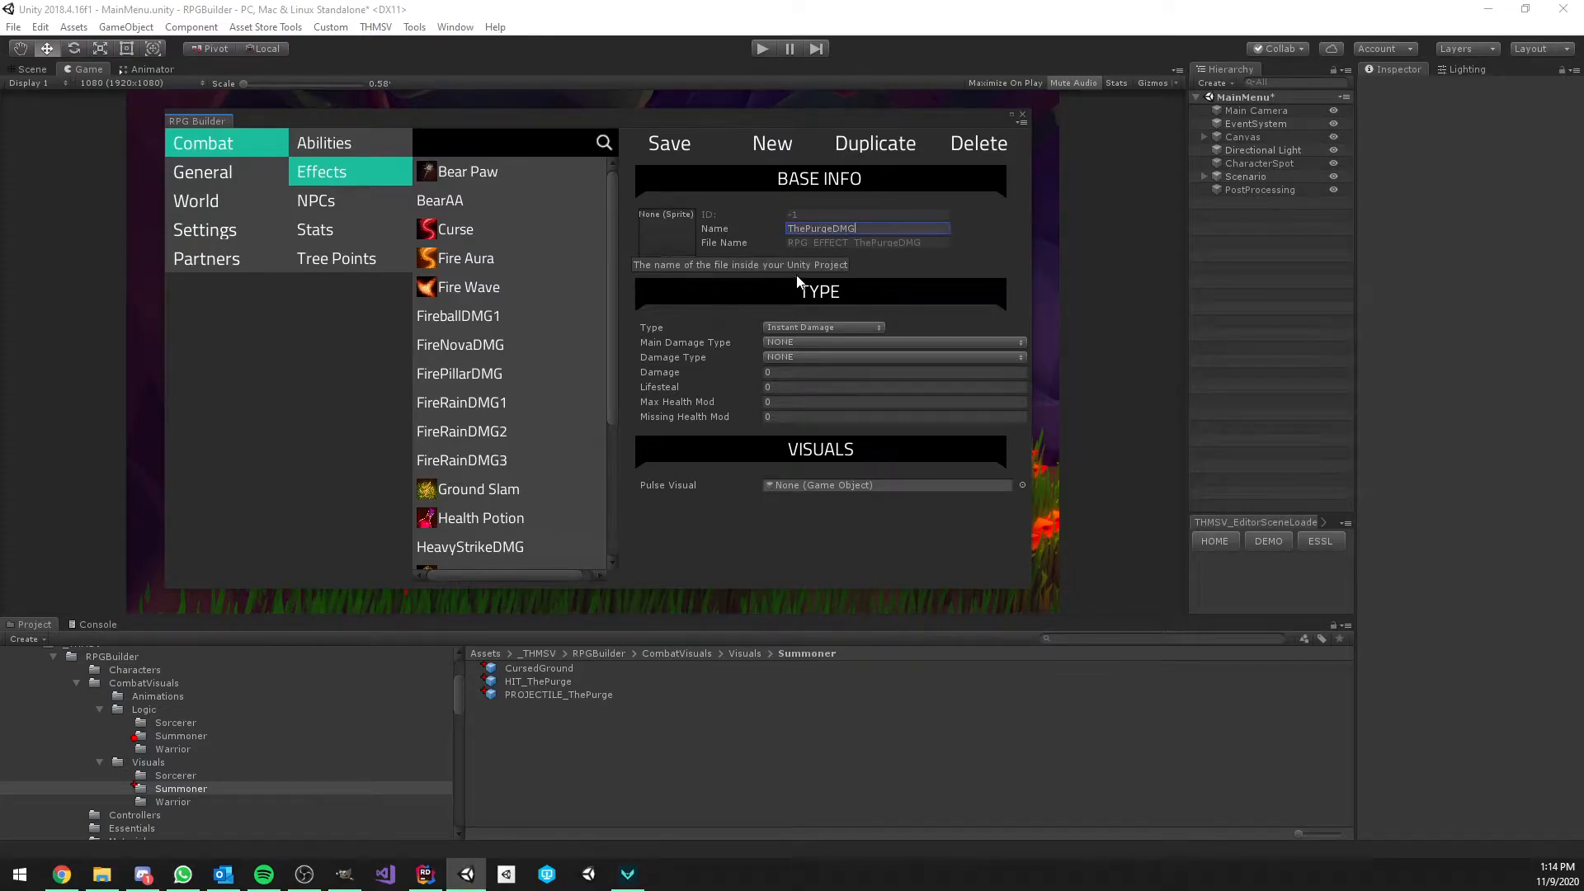
Set the ThePurgeDMG effect's main damage type to MAGICAL_DAMAGE and its damage type to SHADOW_DAMAGE
left_click(818, 341)
left_click(830, 377)
left_click(832, 357)
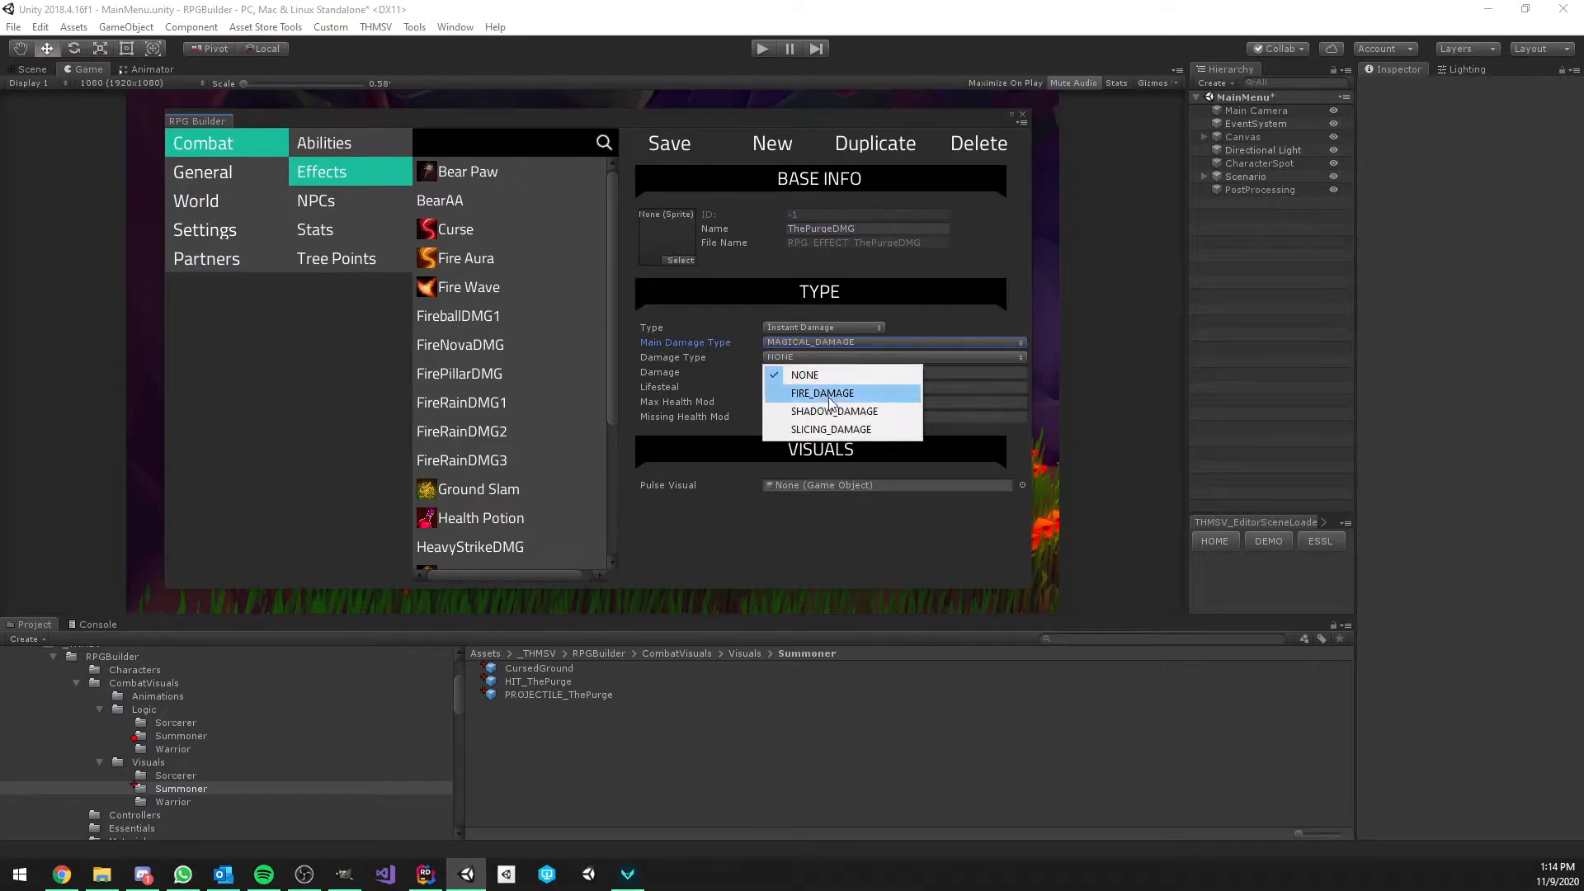
left_click(835, 416)
Give the ThePurgeDMG effect 15 damage and 100 lifesteal
left_click(785, 371)
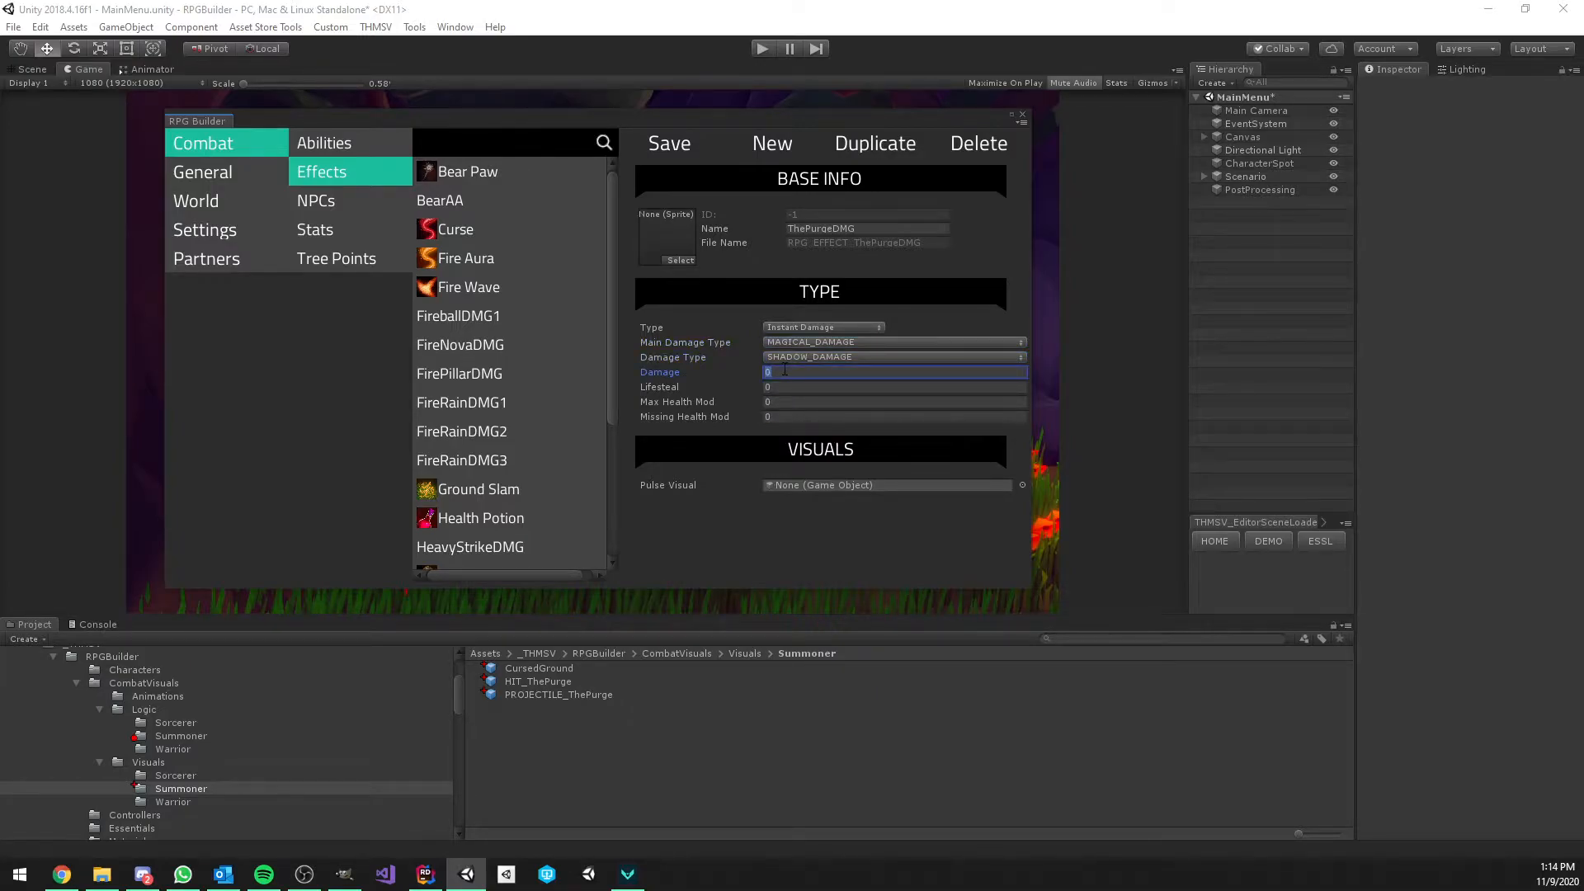
type("15")
left_click(784, 387)
type("200")
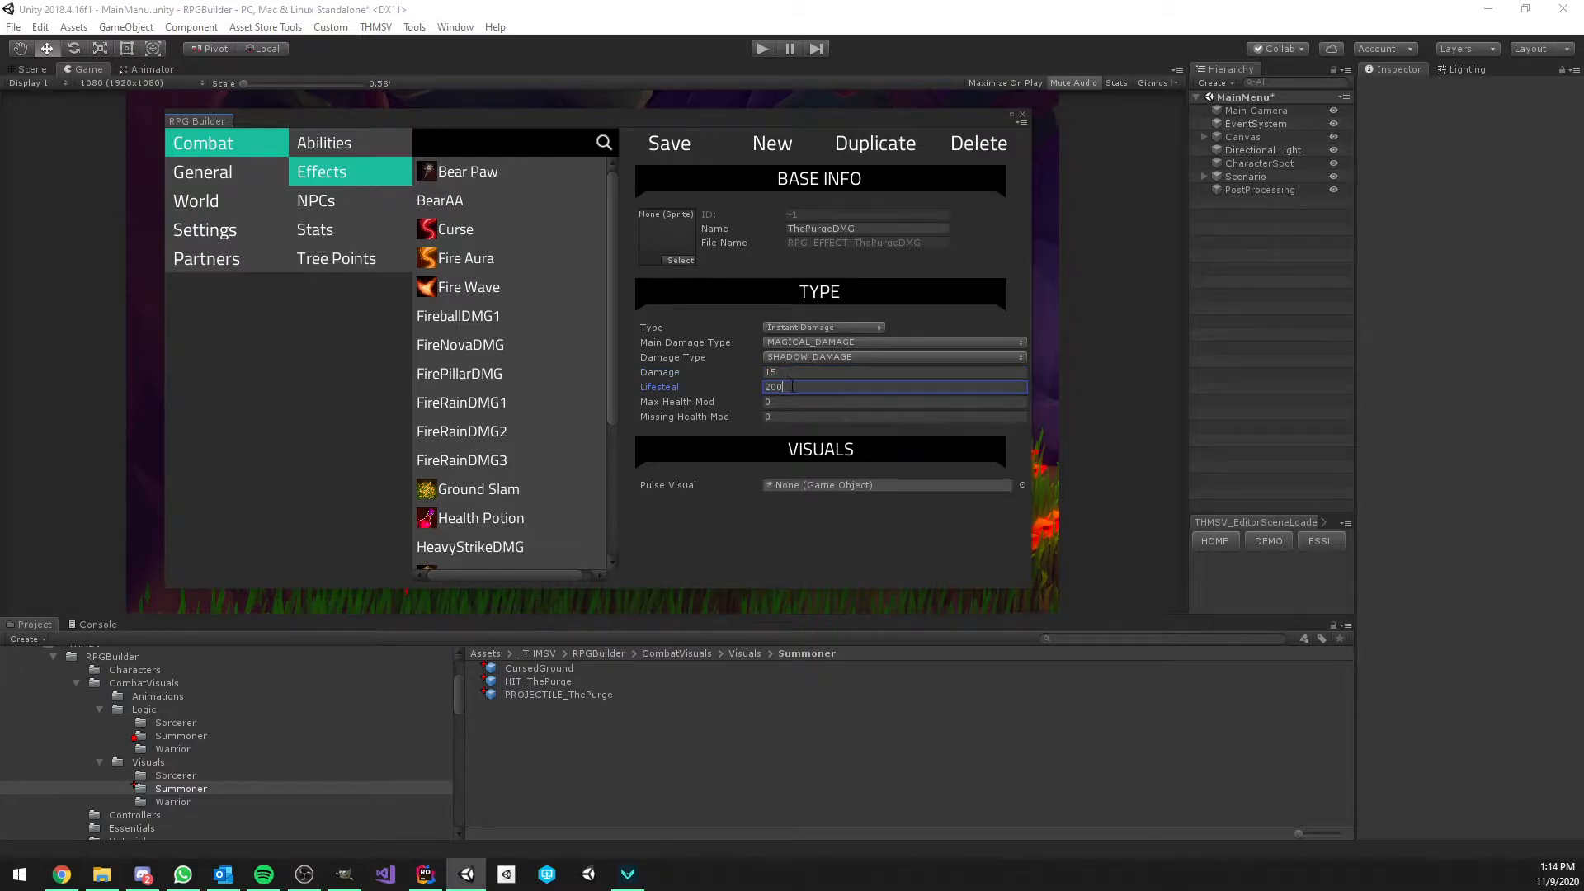
type("100")
Assign the HIT_SHADOW_LOGIC prefab from the Summoner logic folder as the ThePurgeDMG effect's pulse visual
left_click(211, 735)
left_click_drag(543, 679, 815, 485)
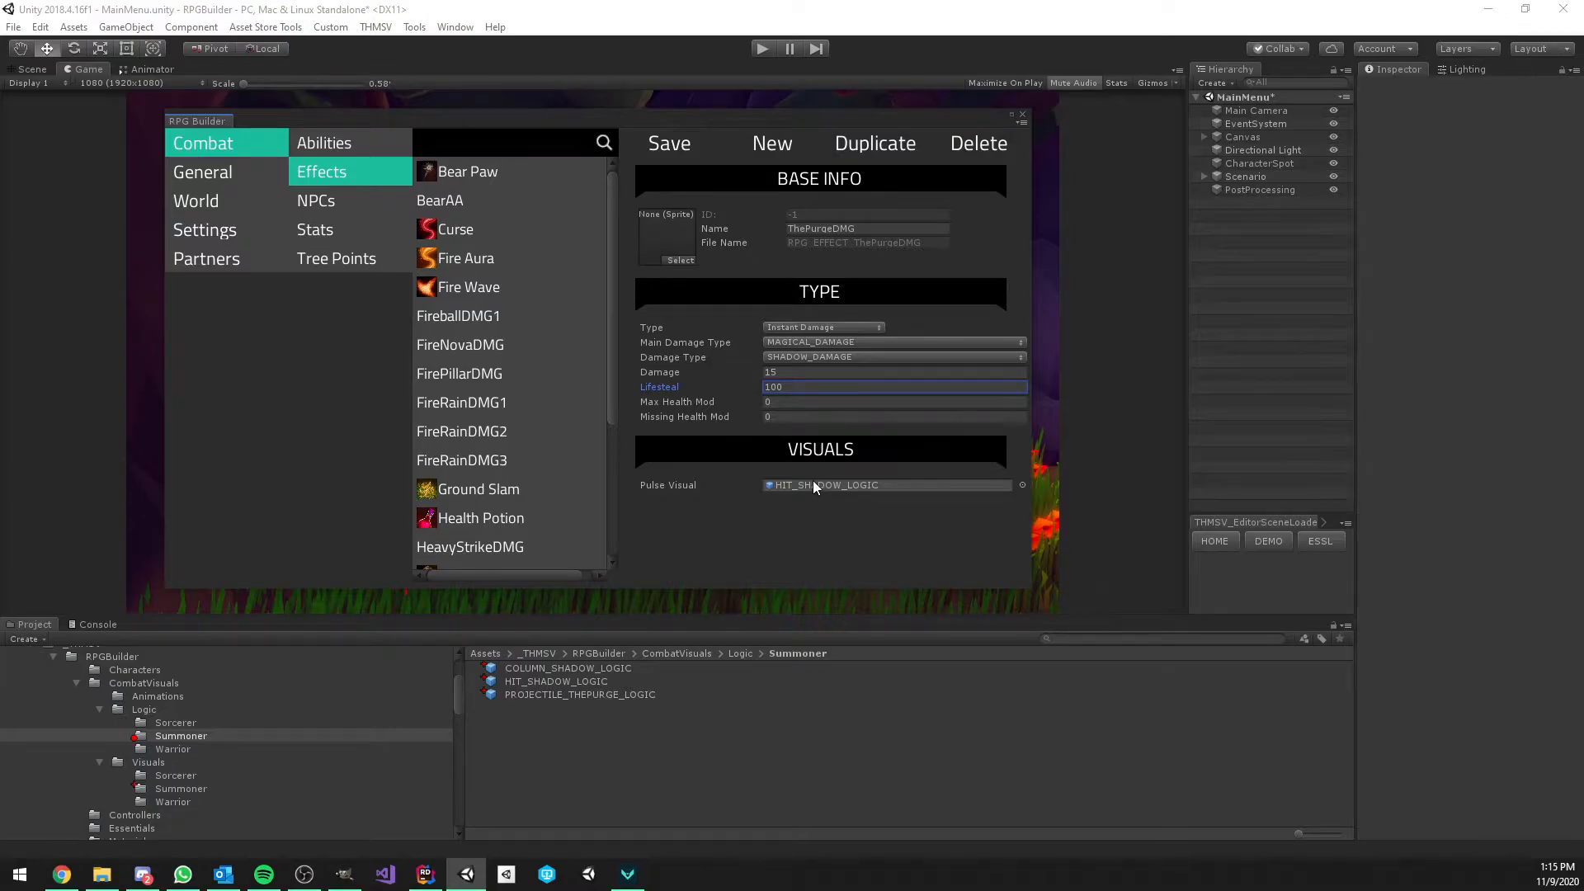
Place the HIT_ThePurge prefab from the Summoner visuals folder in the scene and preview its particle effects
left_click_drag(283, 122, 839, 398)
left_click(30, 70)
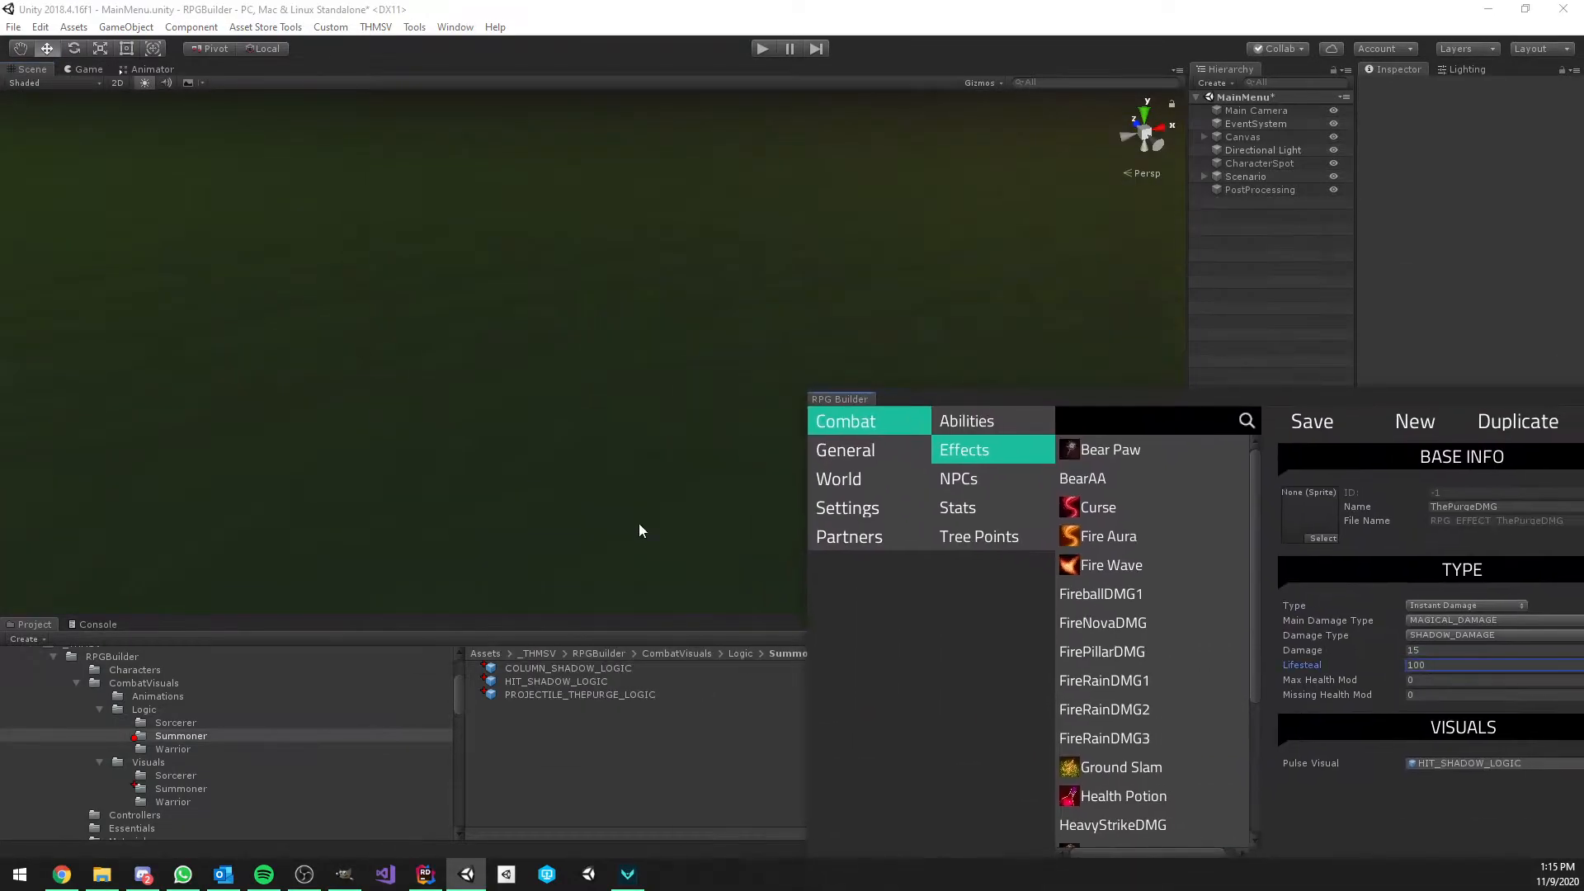
left_click(243, 789)
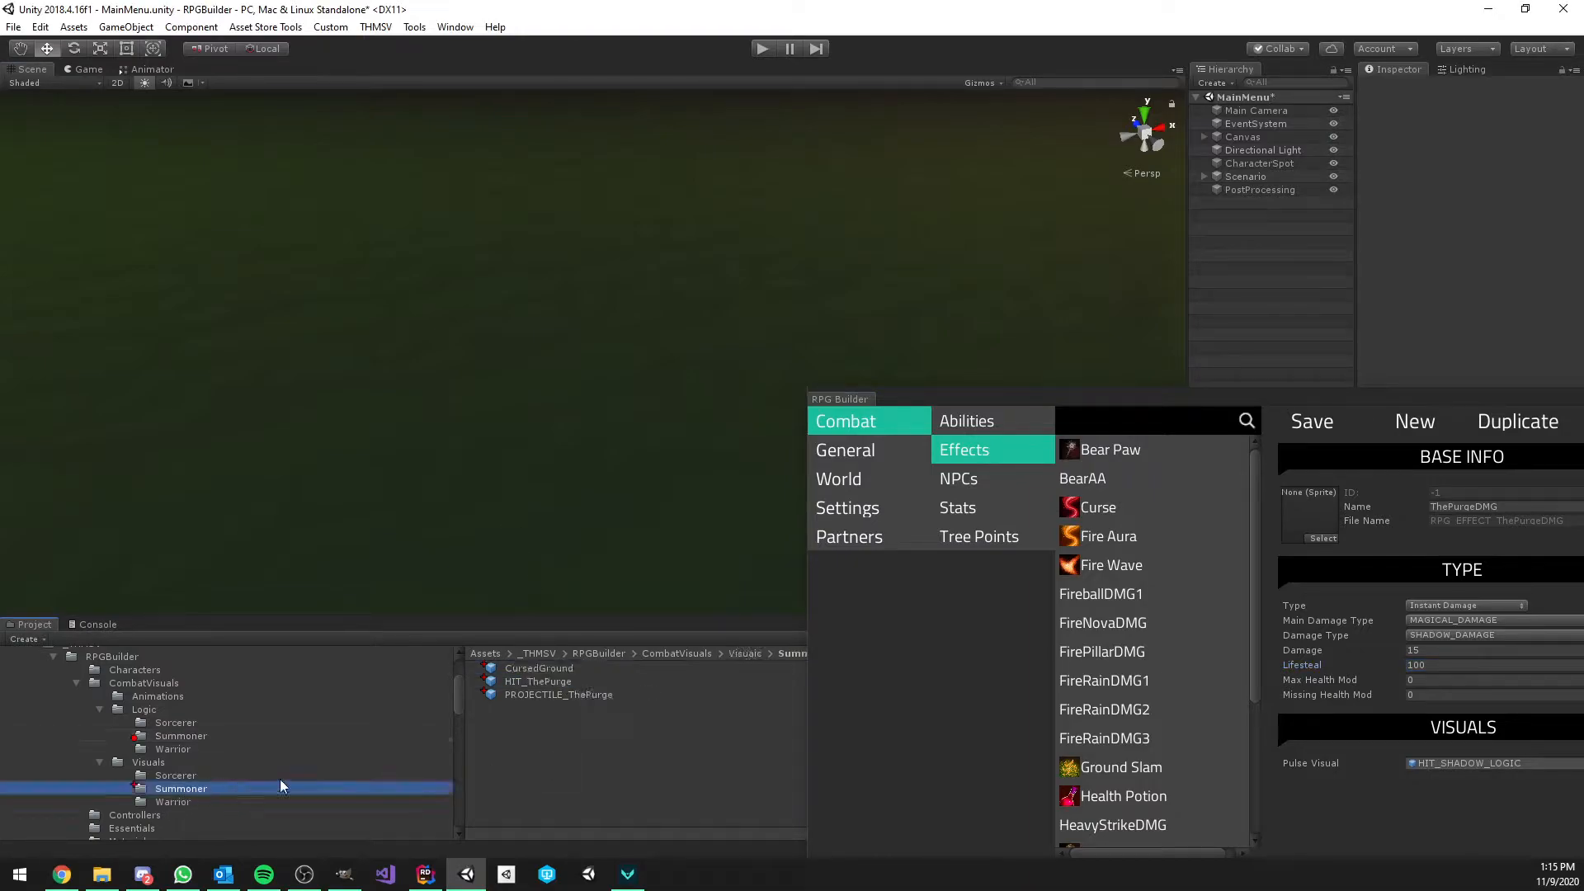
left_click_drag(537, 682, 389, 495)
middle_click_drag(352, 411, 442, 424)
left_click(1205, 123)
left_click(1246, 137)
left_click(1259, 266, "shift")
left_click_drag(1114, 398, 1056, 643)
left_click(1097, 472)
left_click(1097, 472)
Delete the previewed HIT_ThePurge object from the scene and bring the RPG Builder window back over the Game view
left_click(1238, 123)
key("Delete")
left_click_drag(1057, 641, 585, 95)
left_click(87, 69)
left_click_drag(471, 94, 383, 118)
Save the ThePurgeDMG effect, then consult the Summoner ability card in Codecks
left_click(525, 179)
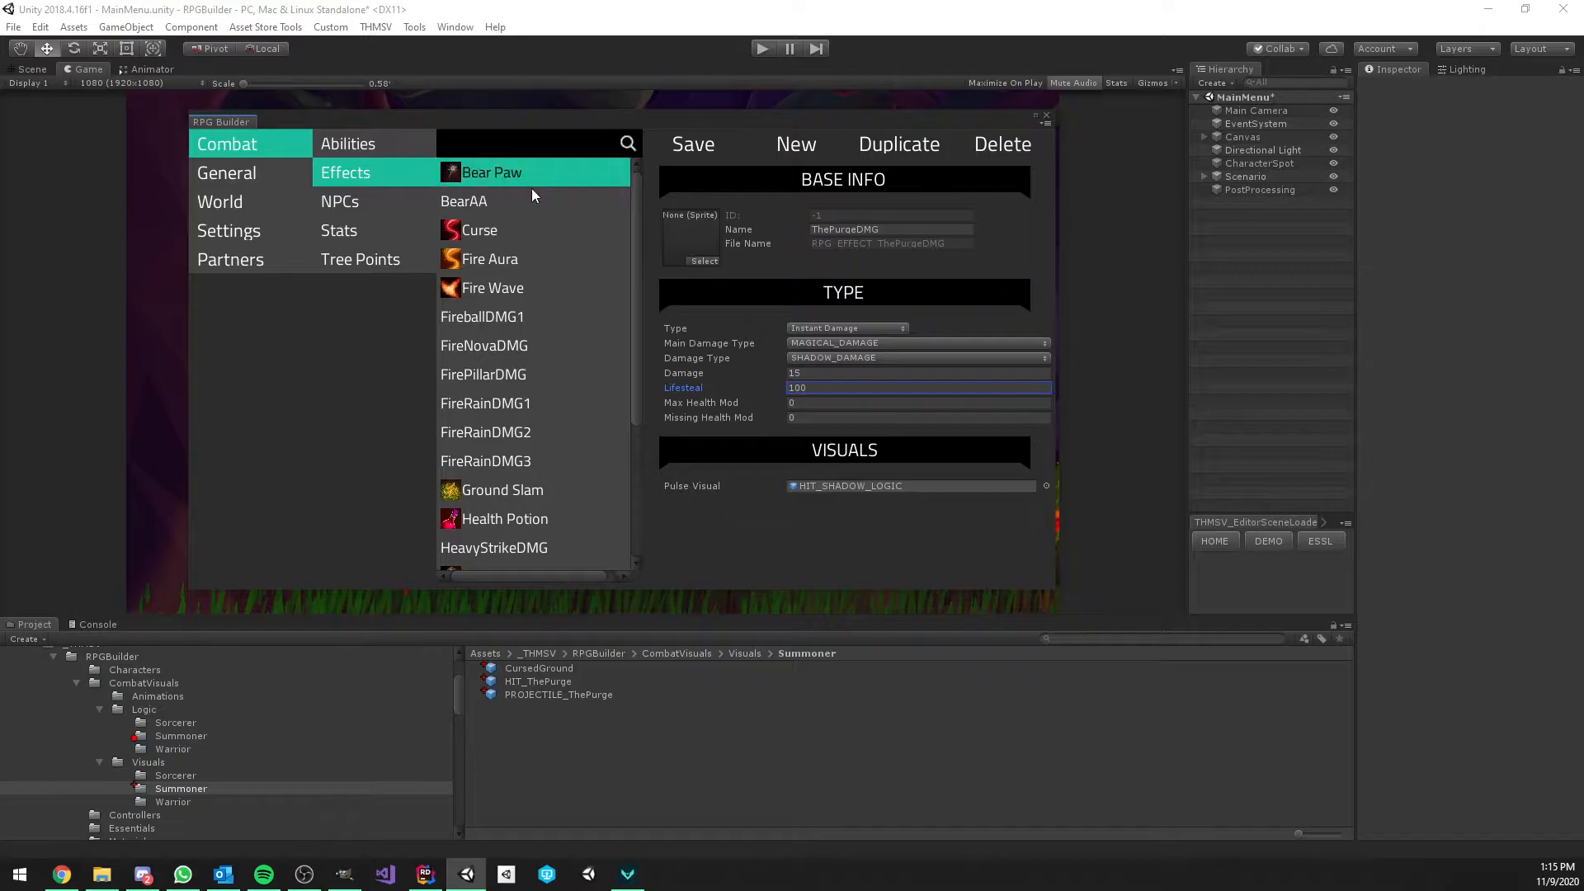
left_click(710, 148)
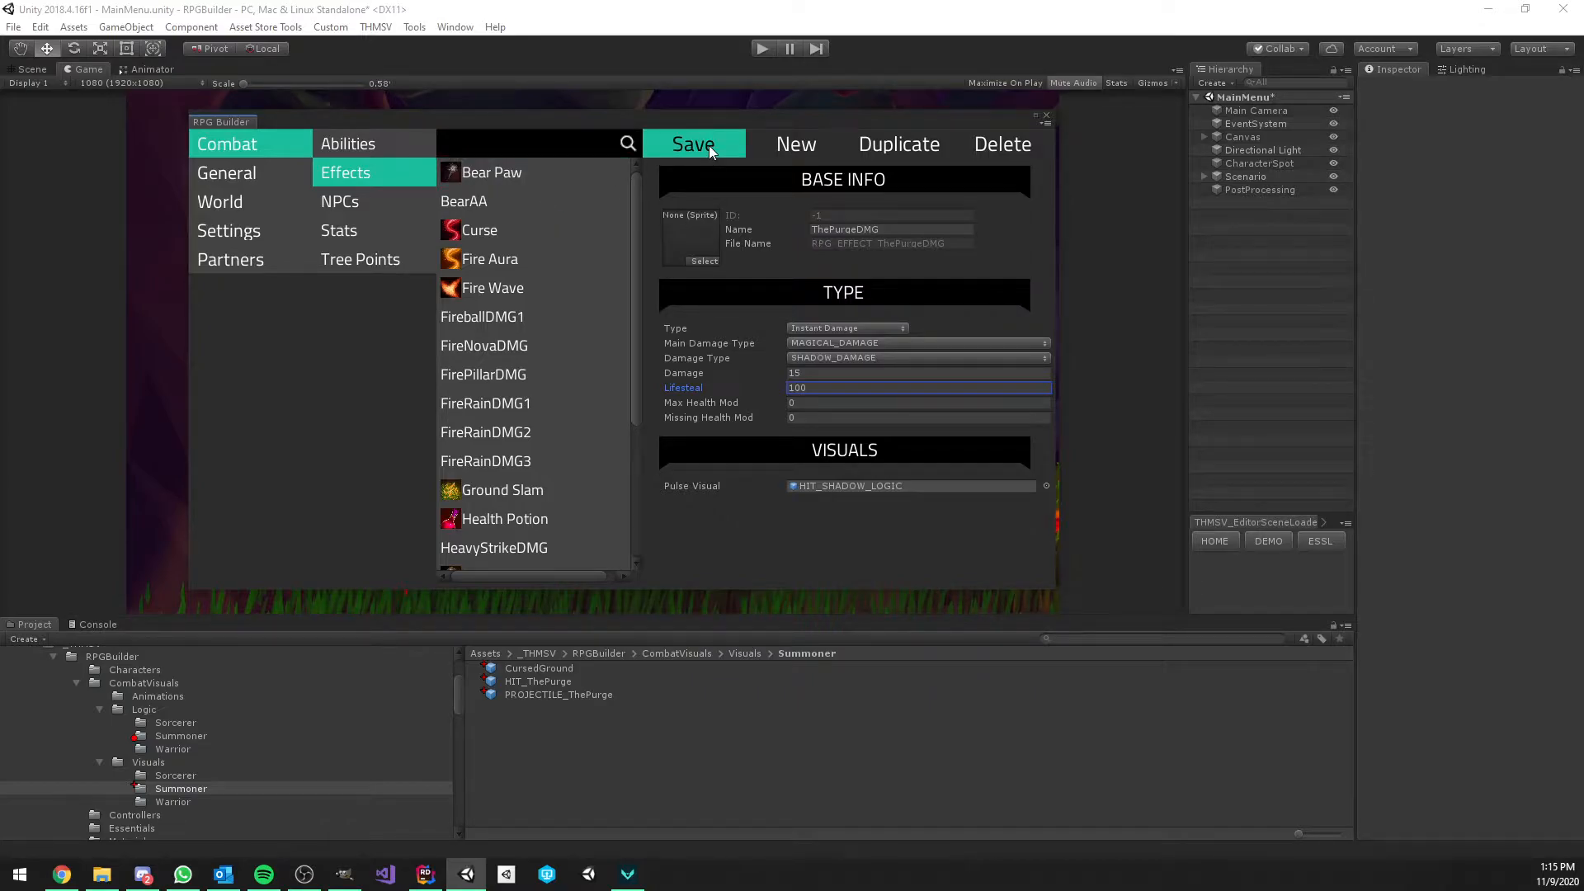
left_click(812, 388)
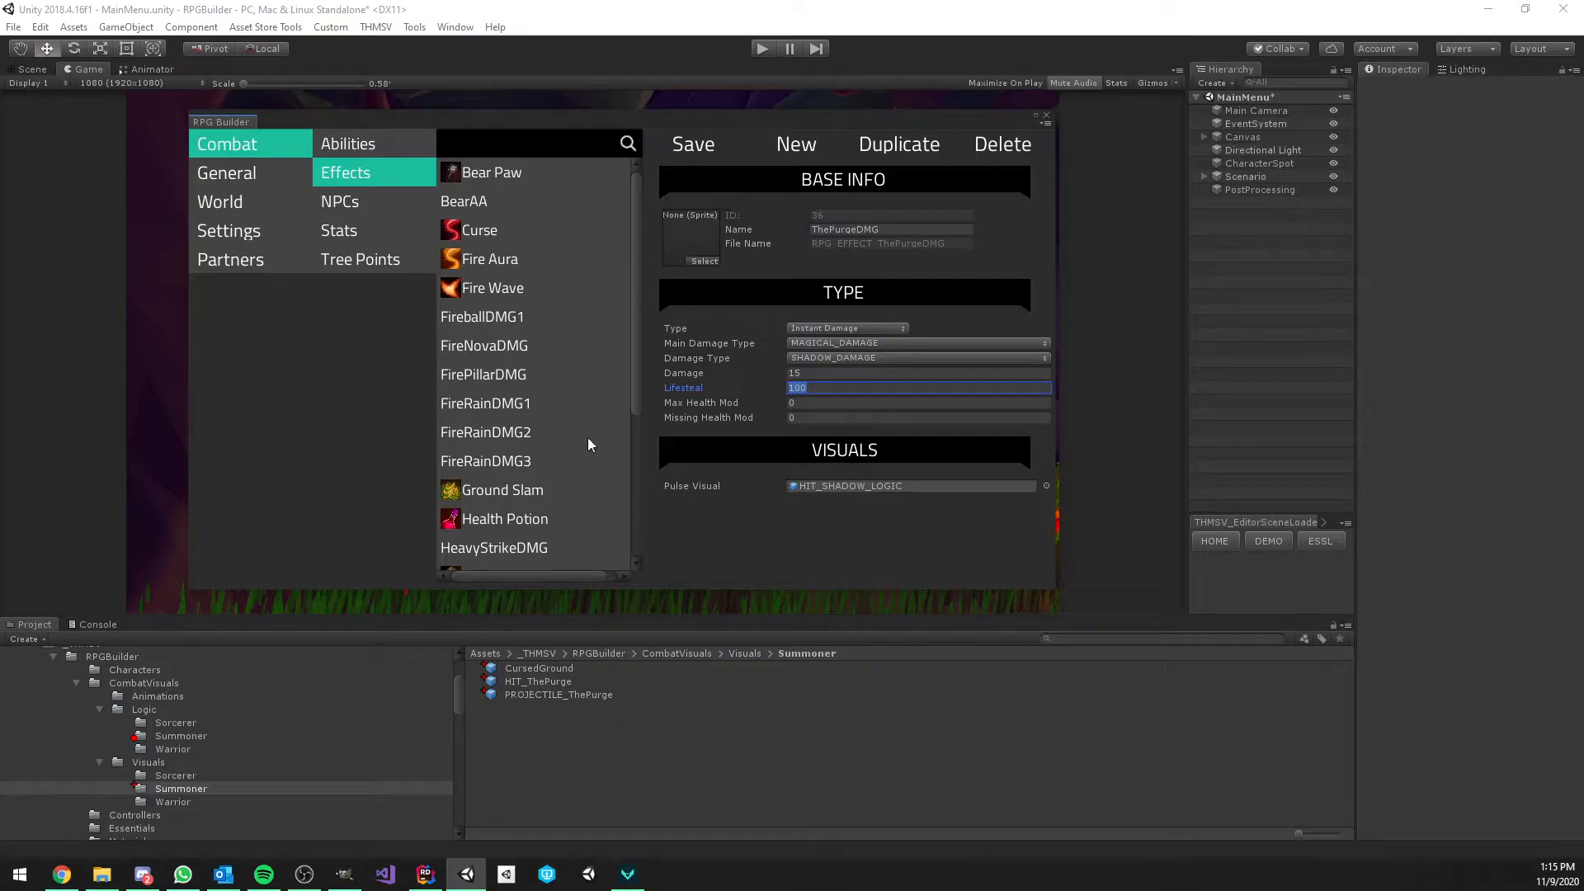
scroll(561, 446, "down", 5)
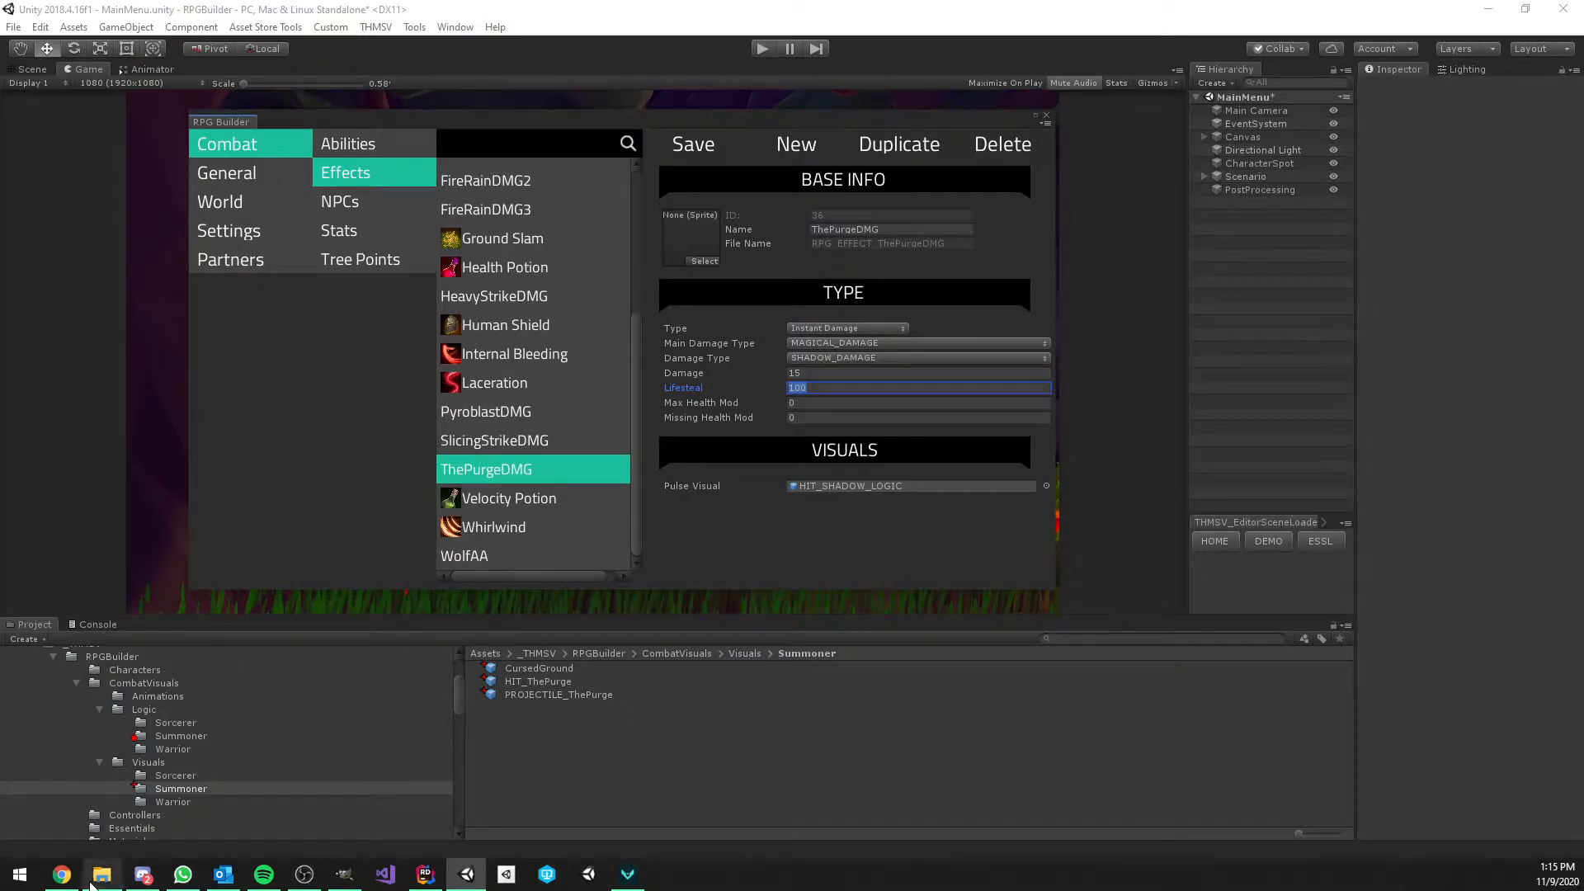
left_click(62, 875)
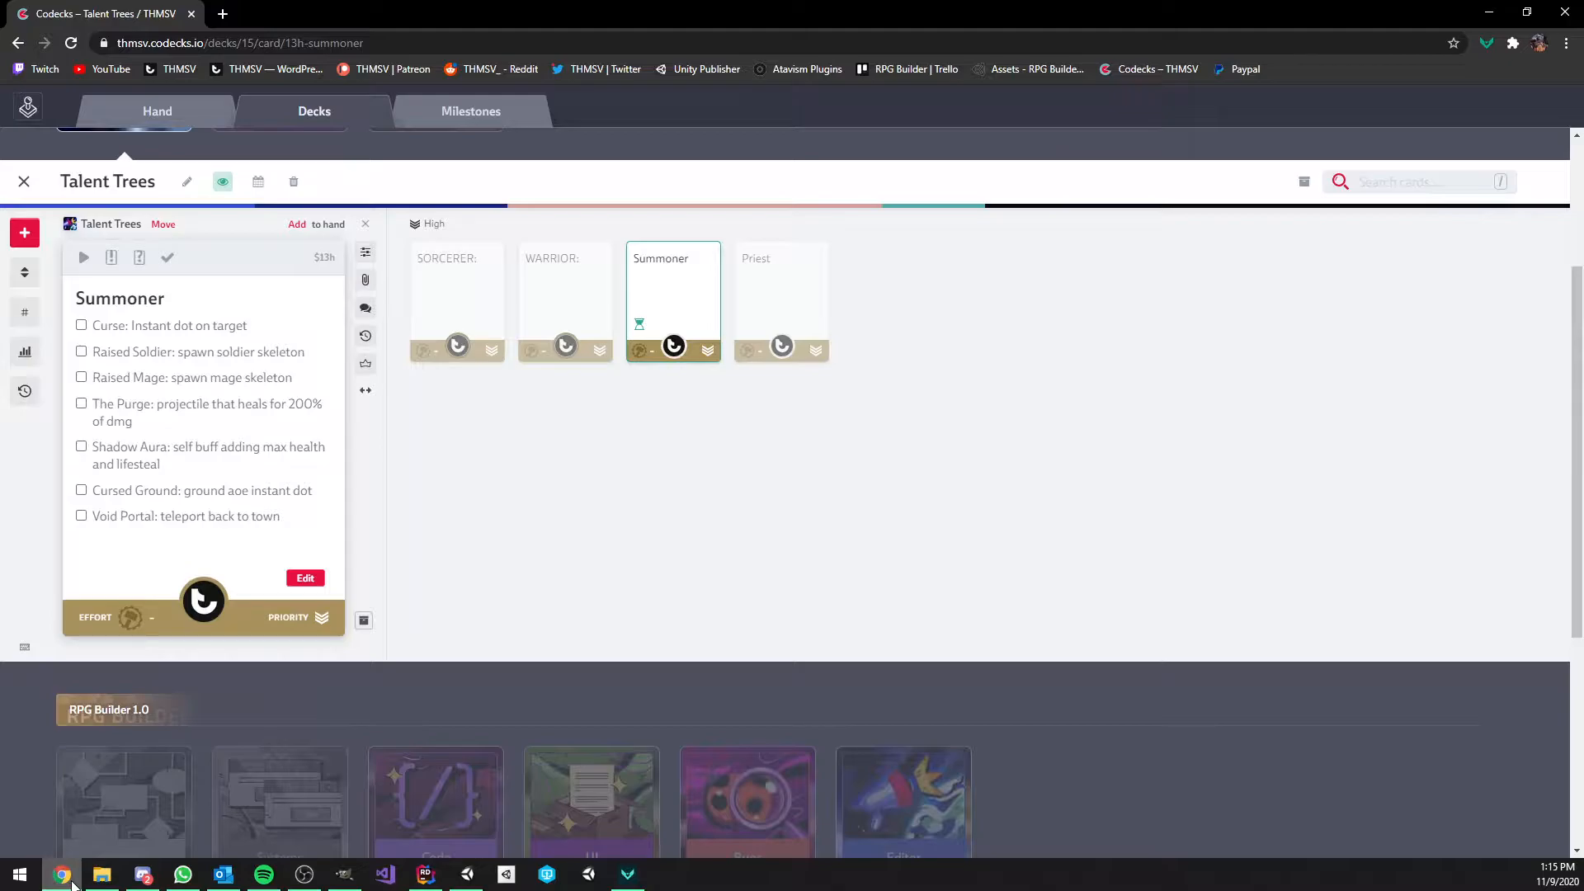
left_click(71, 882)
Create a new combat effect named Shadow Aura
left_click(792, 155)
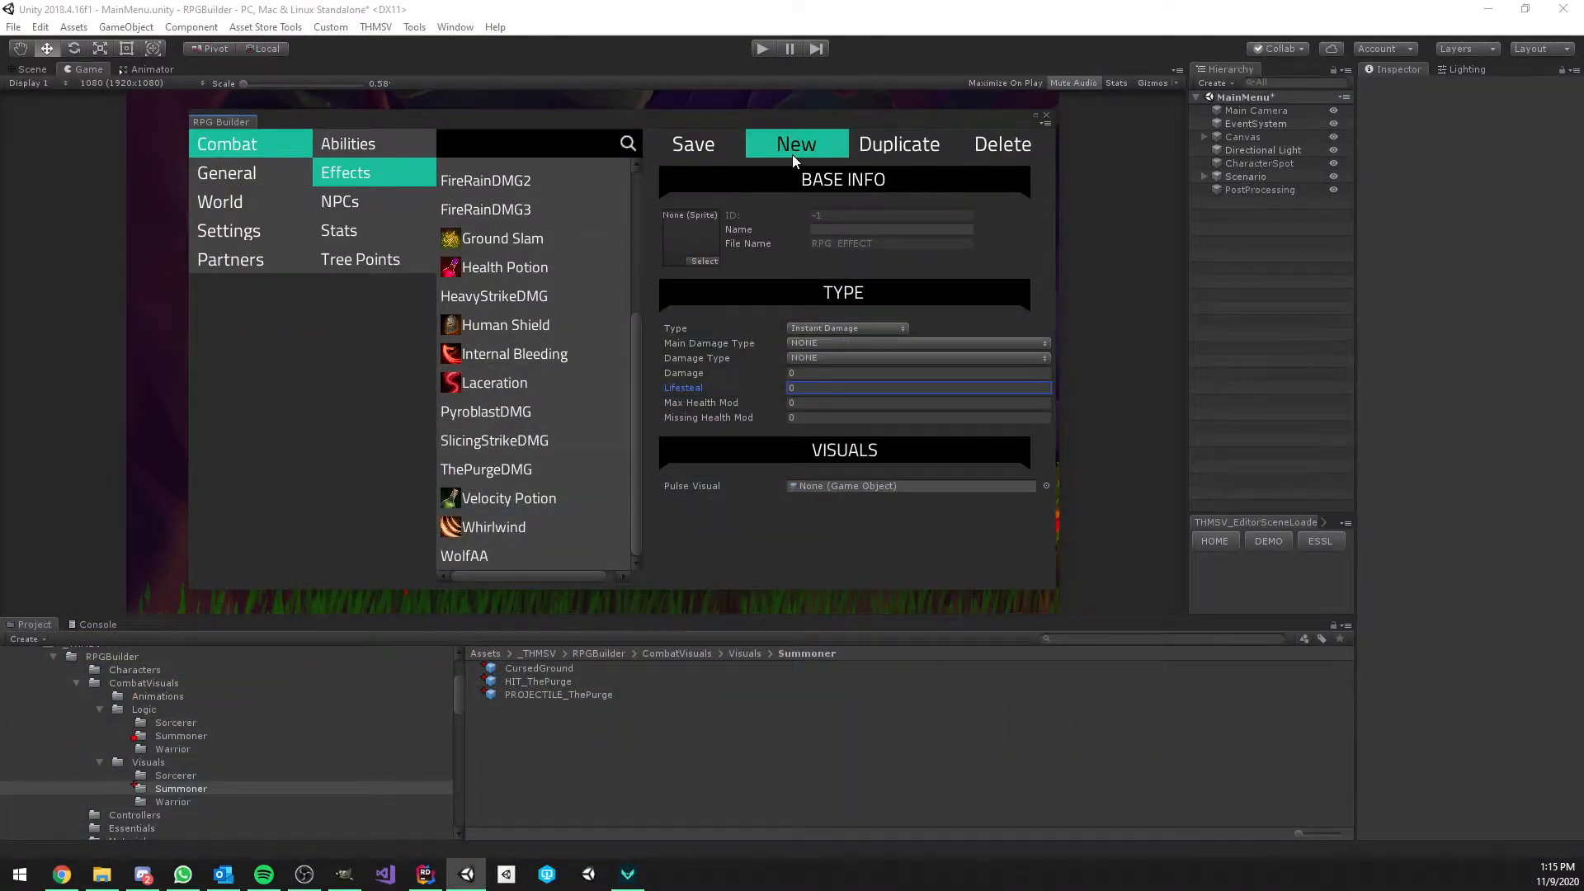
left_click(830, 231)
type("Shadow Aura")
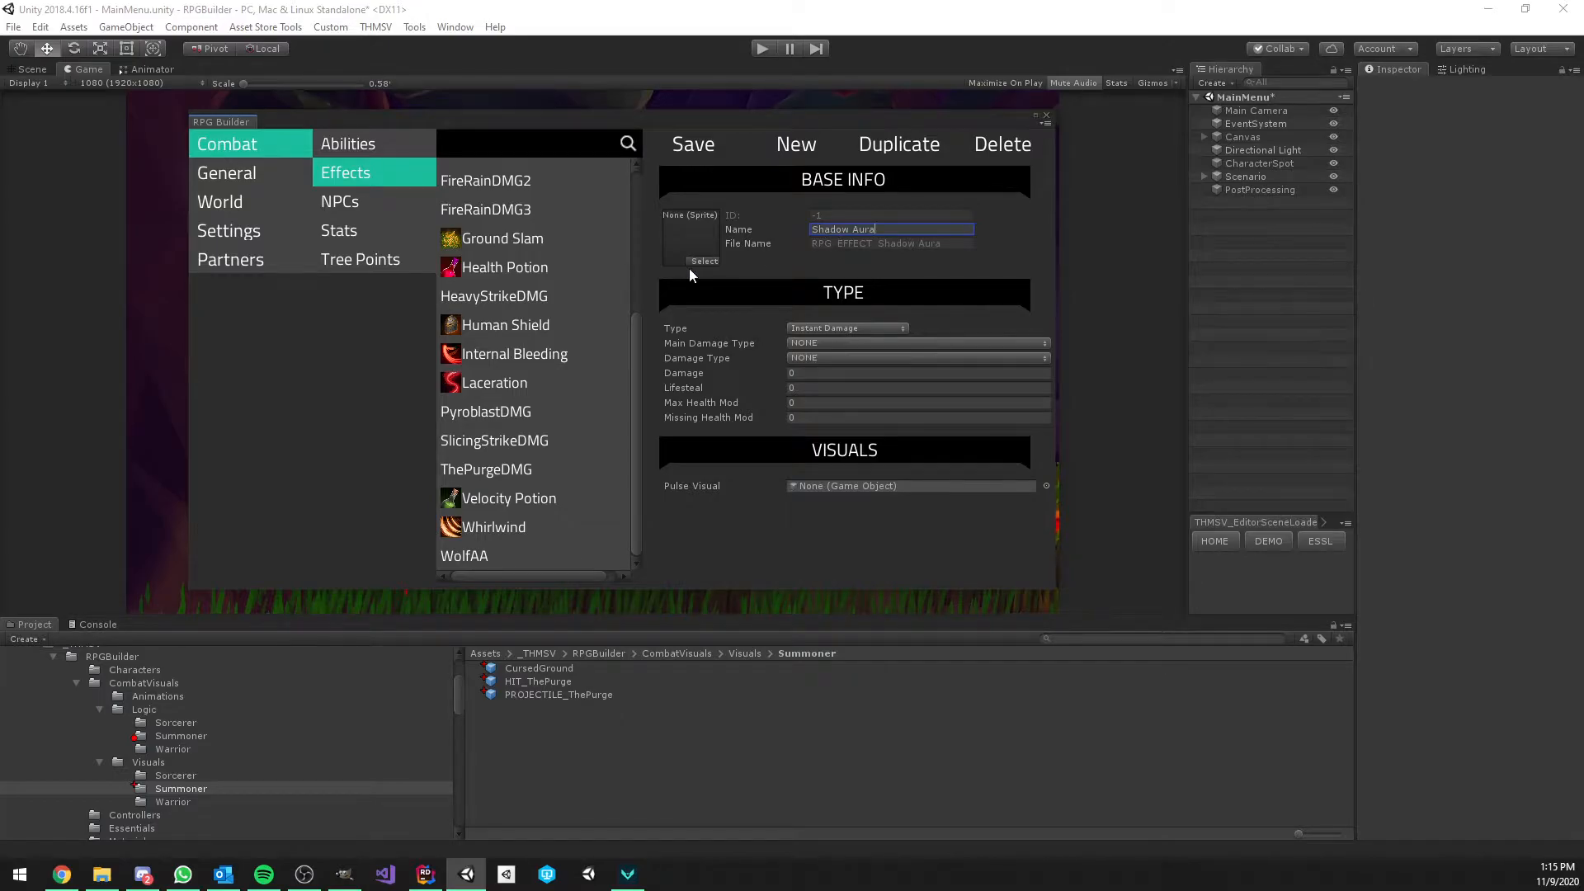
Give the Shadow Aura effect the dark purple cloth hood sprite as its icon
left_click(691, 265)
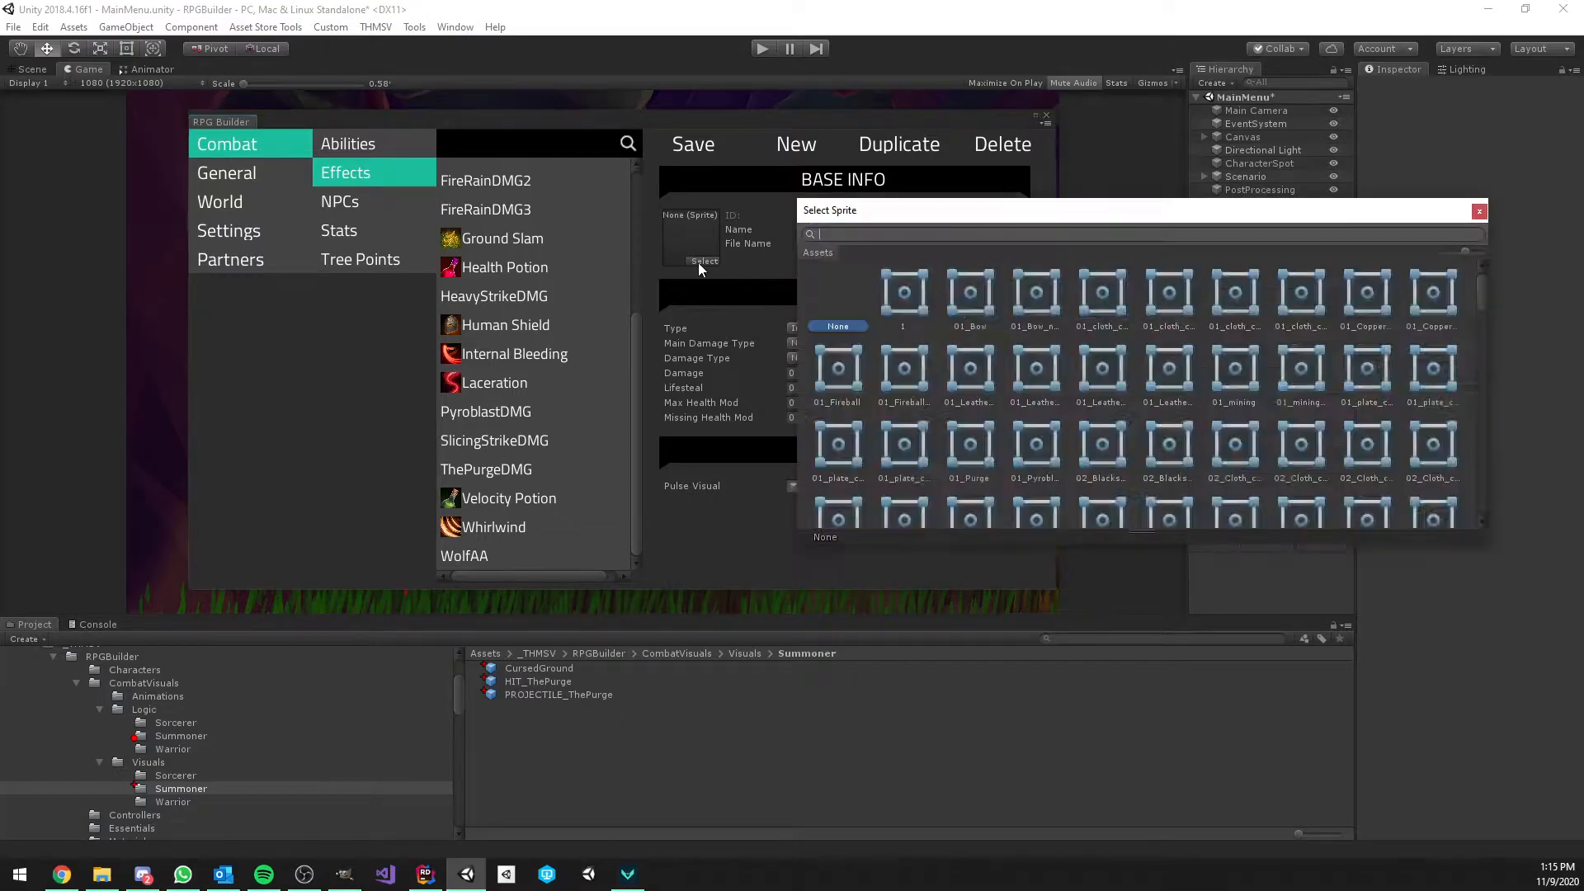
left_click_drag(979, 207, 860, 178)
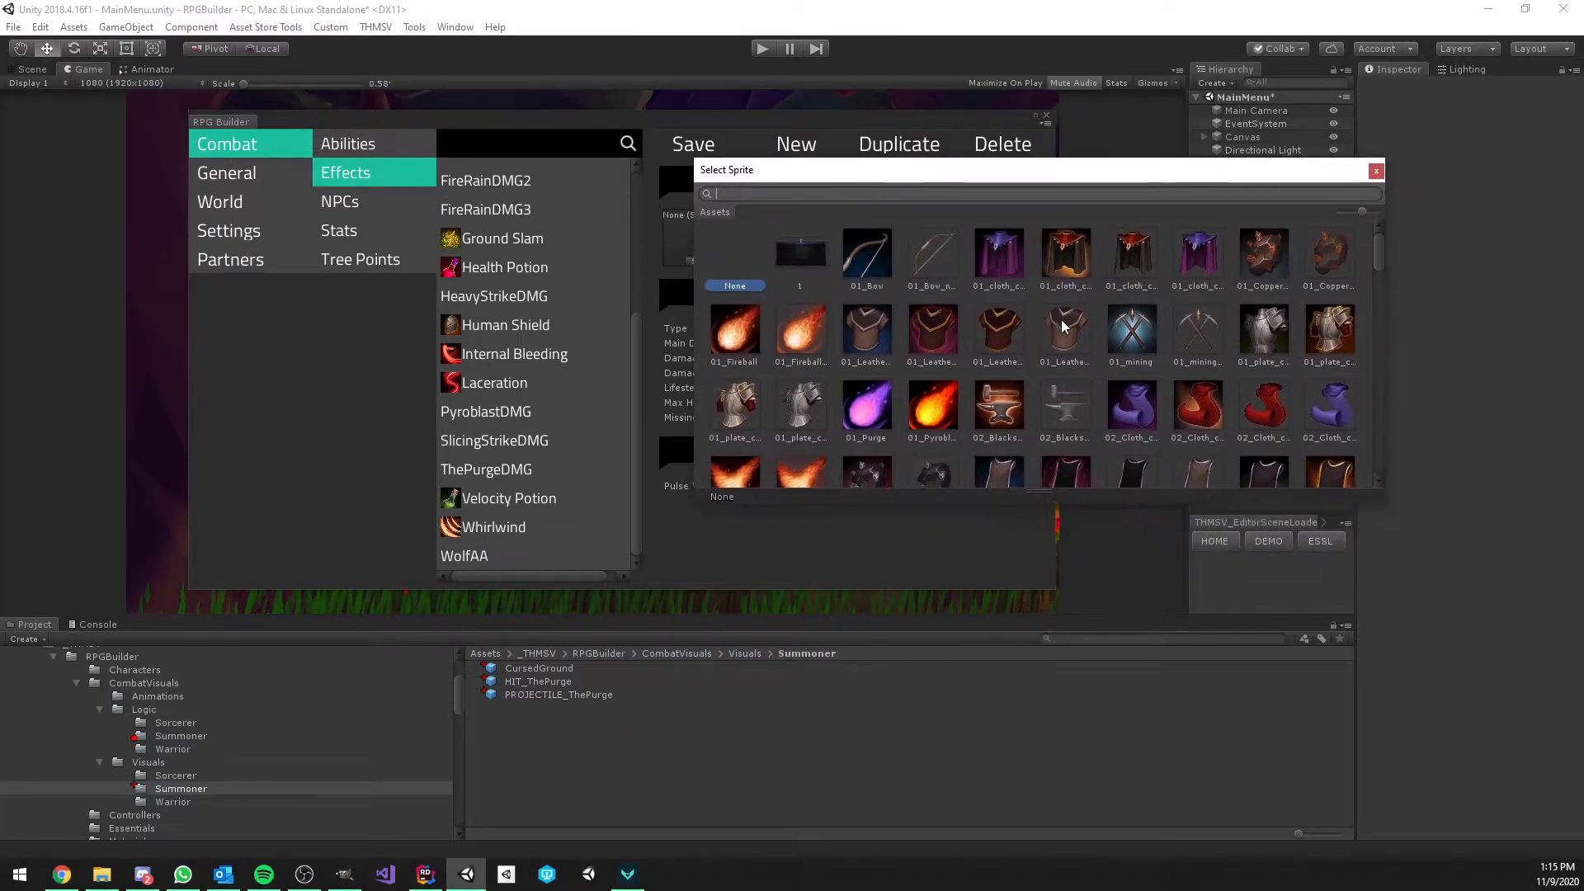
left_click(998, 253)
scroll(1030, 354, "down", 3)
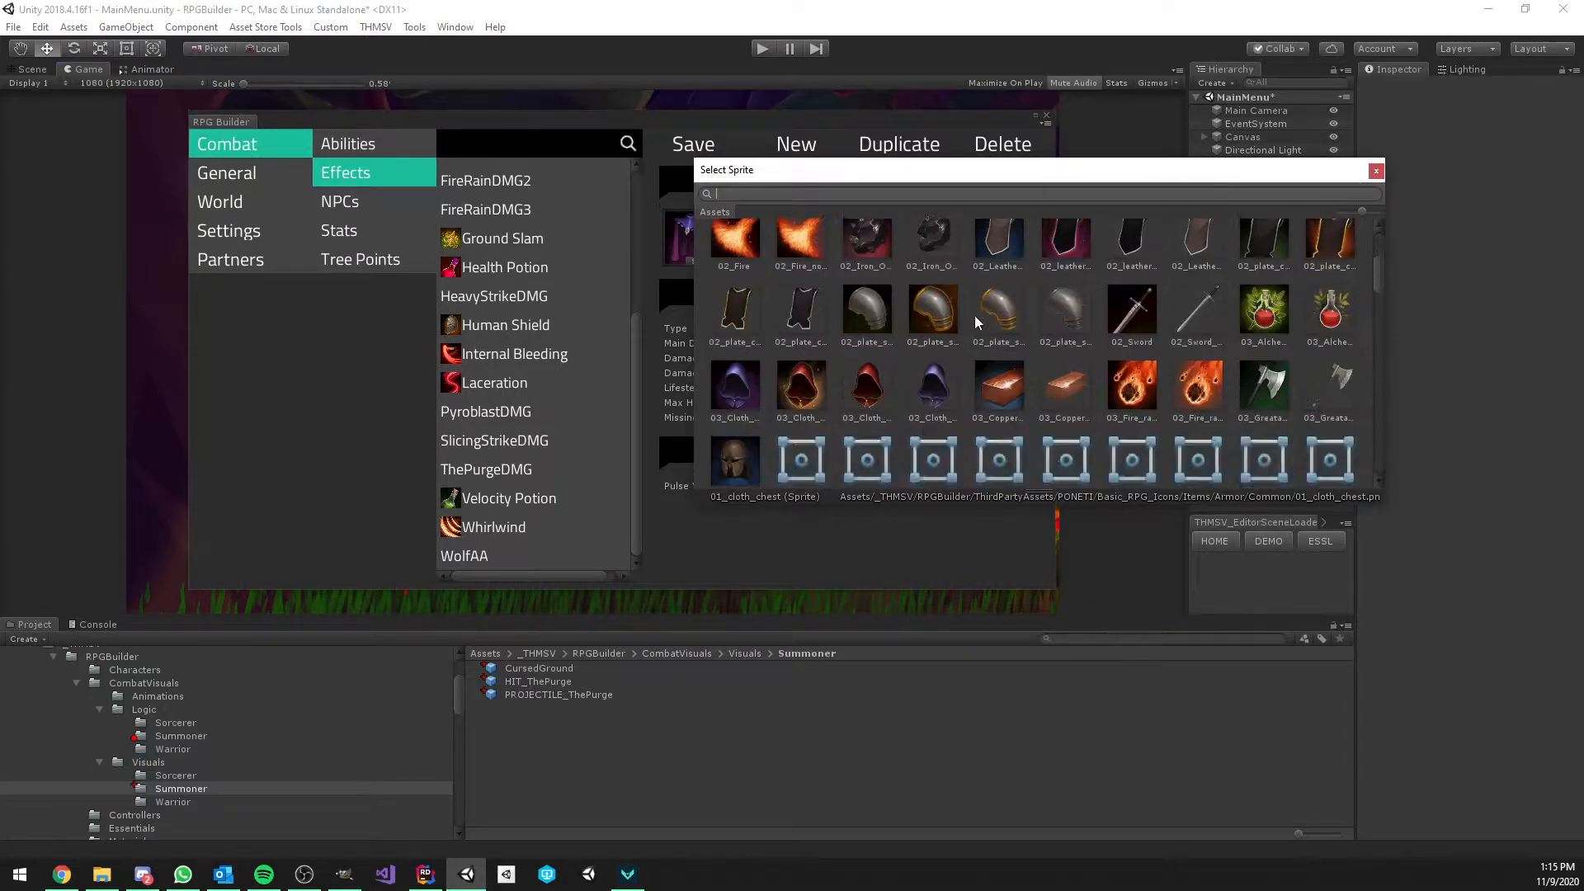
double_click(736, 392)
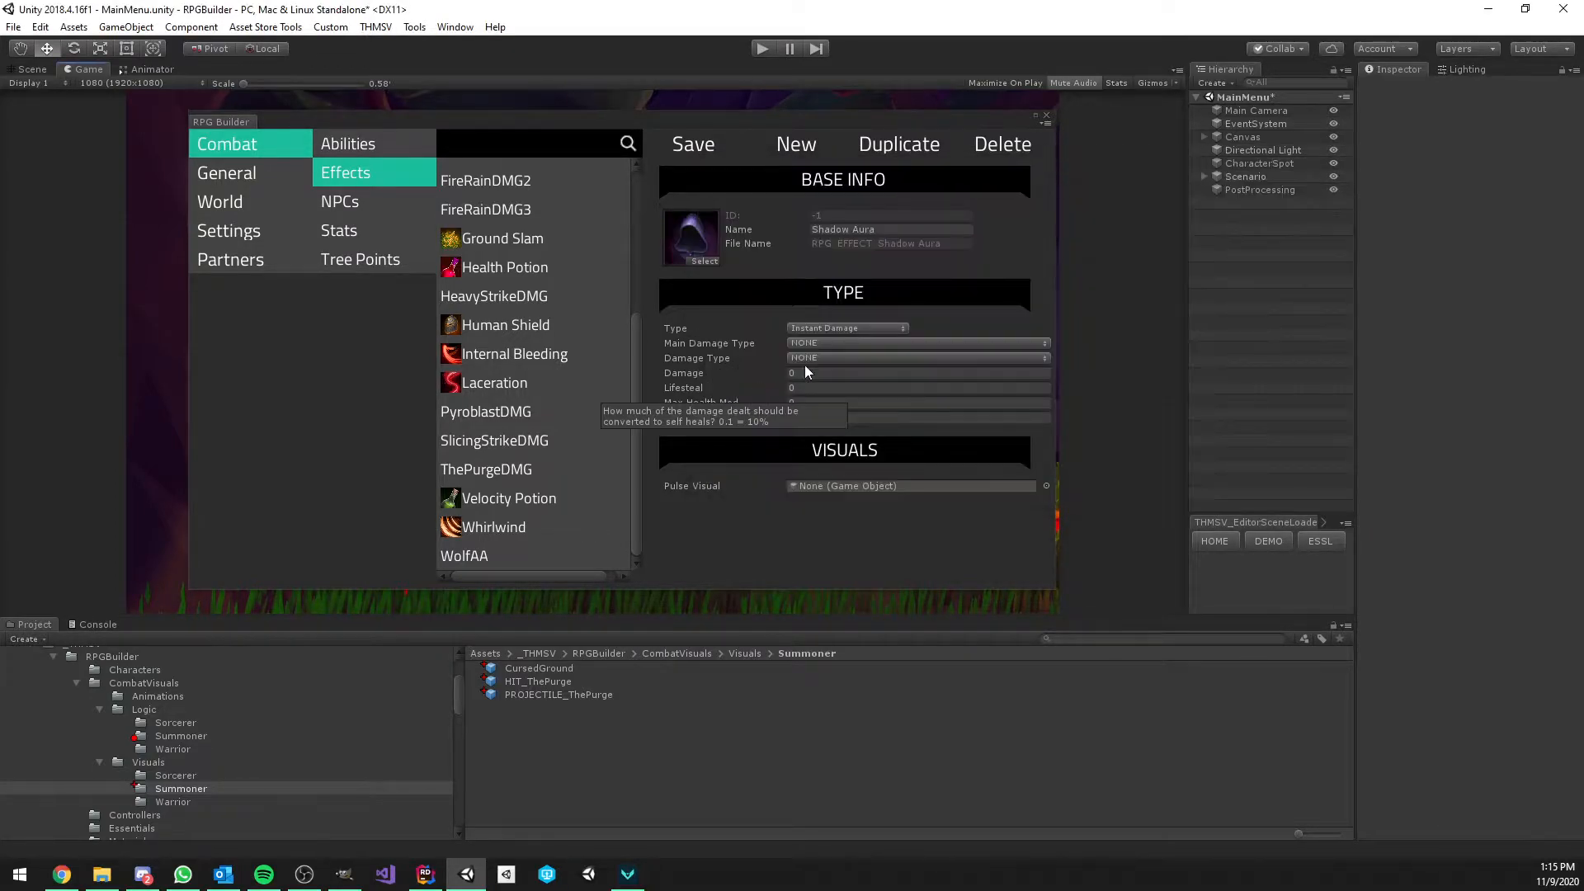
Change the Shadow Aura effect's type to Stat, with a duration of 8, and mark it as a buff
left_click(841, 327)
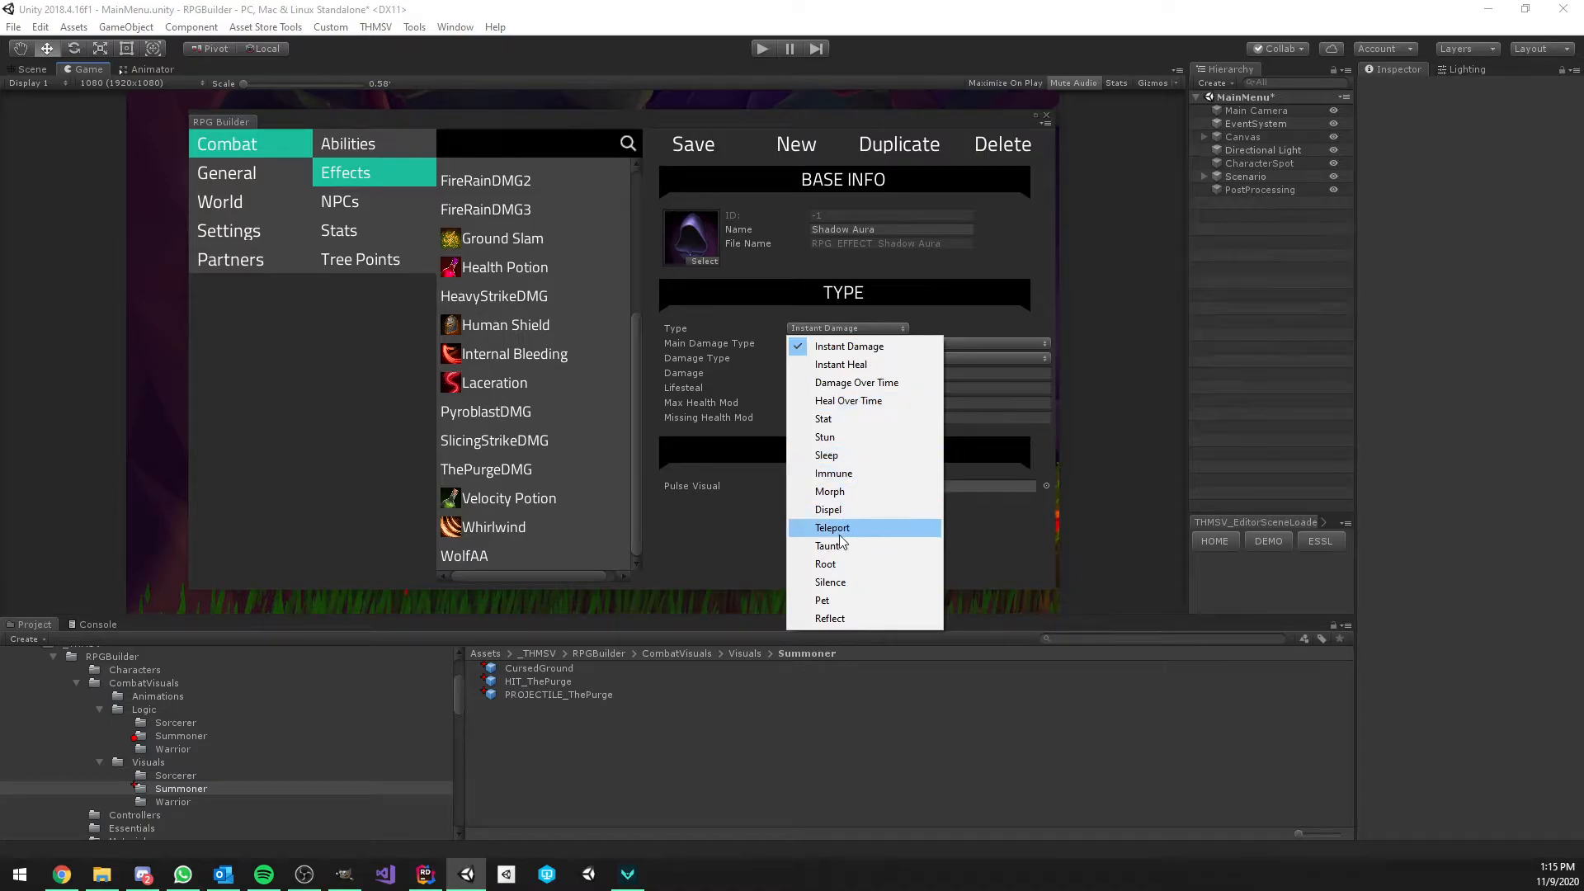
left_click(833, 418)
left_click(832, 360)
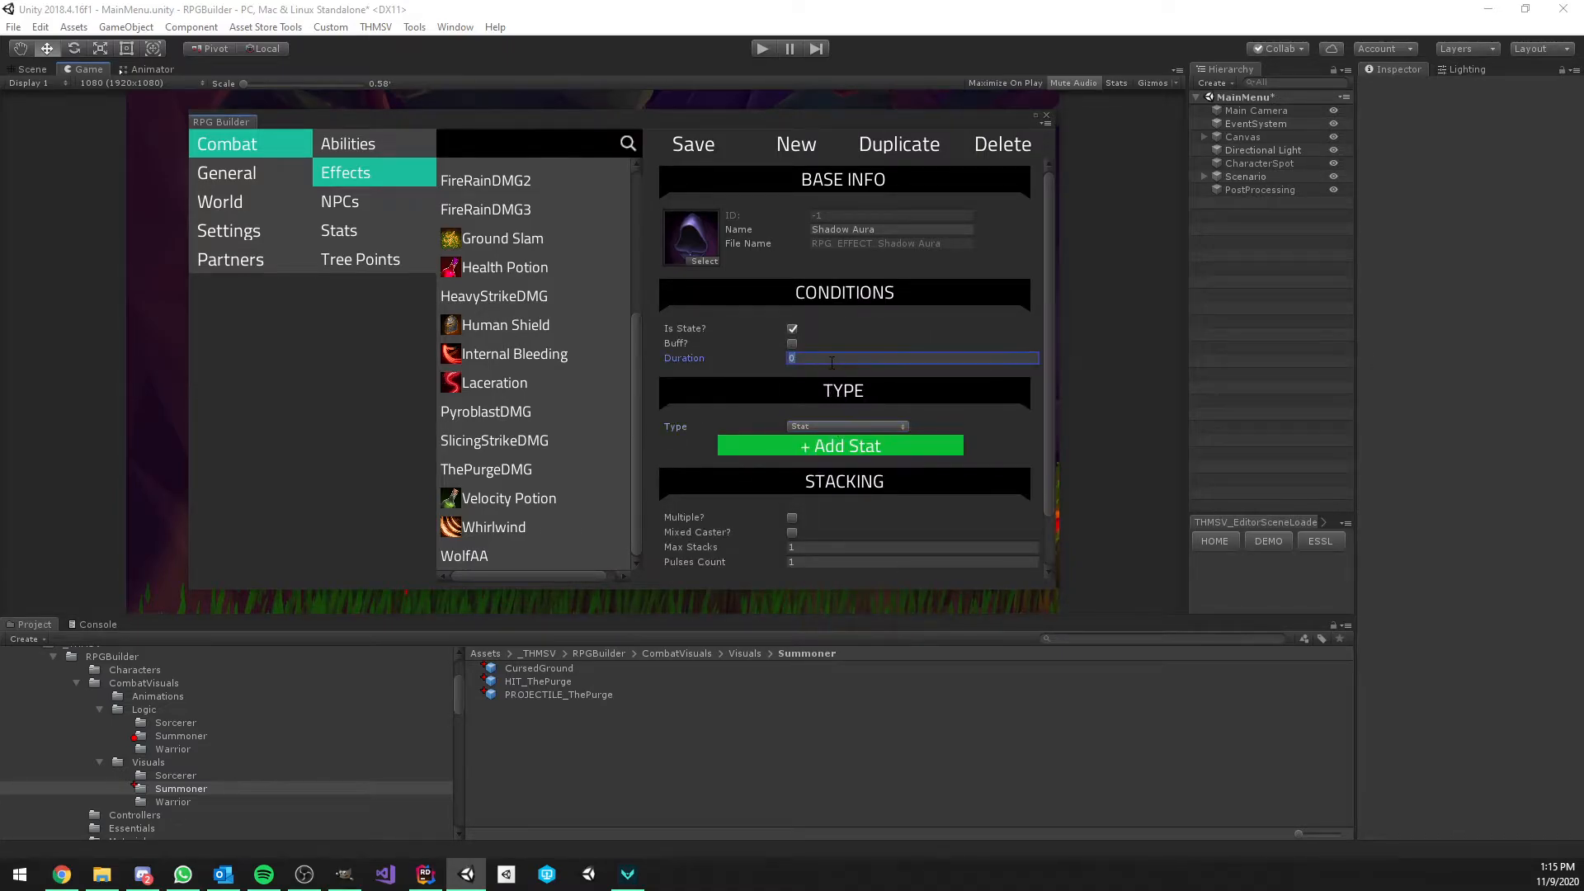
type("8")
left_click(792, 344)
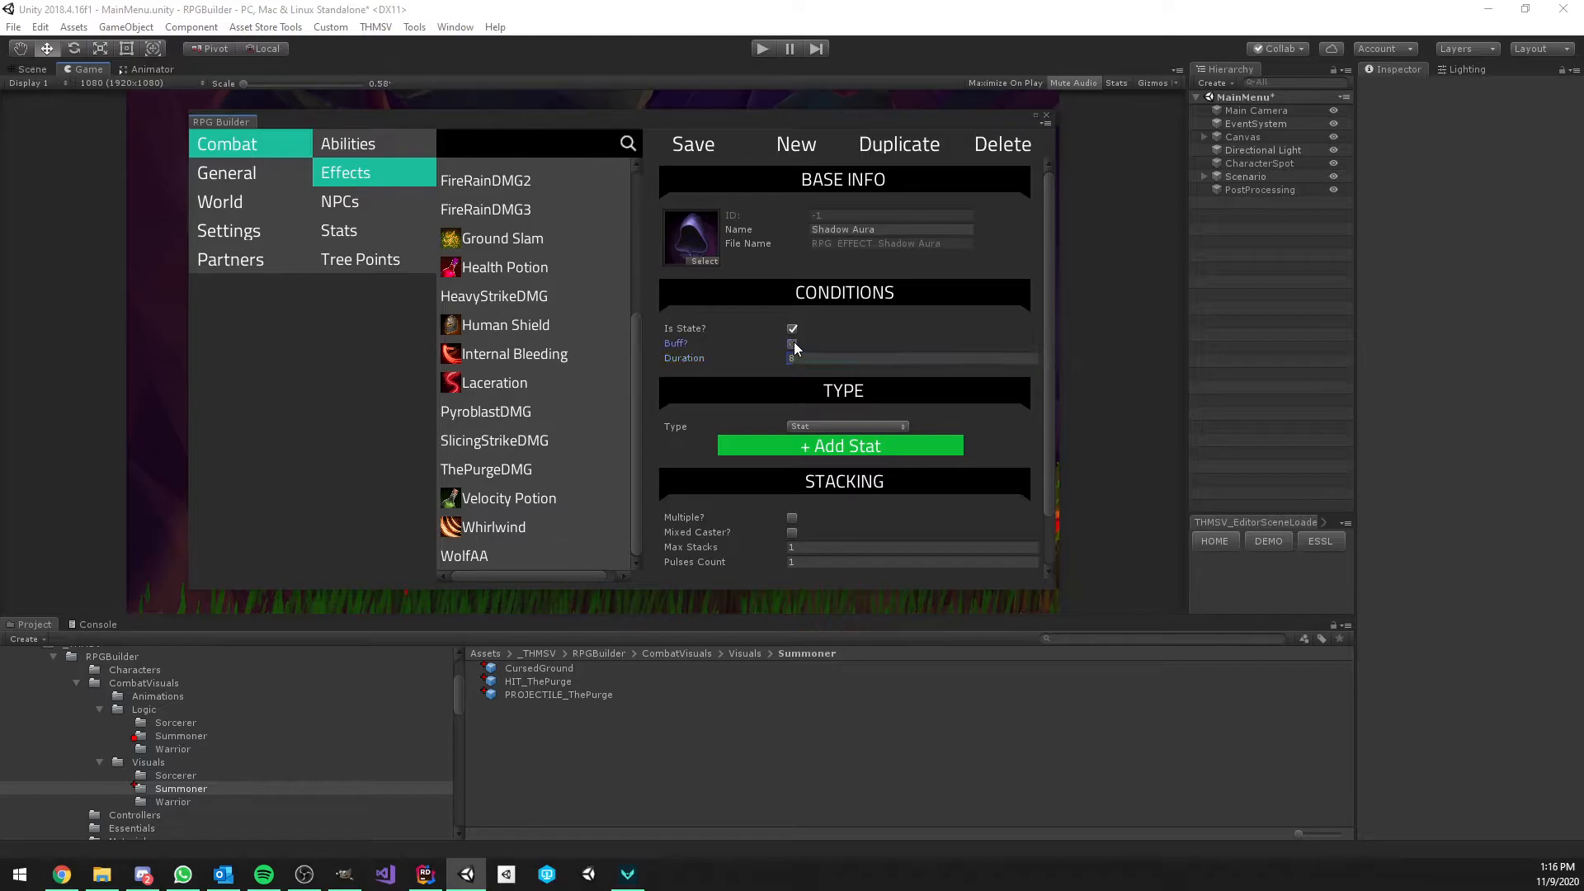
Add two stat entries to Shadow Aura and set the first to RPG_STAT_HEALTH with a value of 25
scroll(793, 342, "down", 3)
left_click(833, 378)
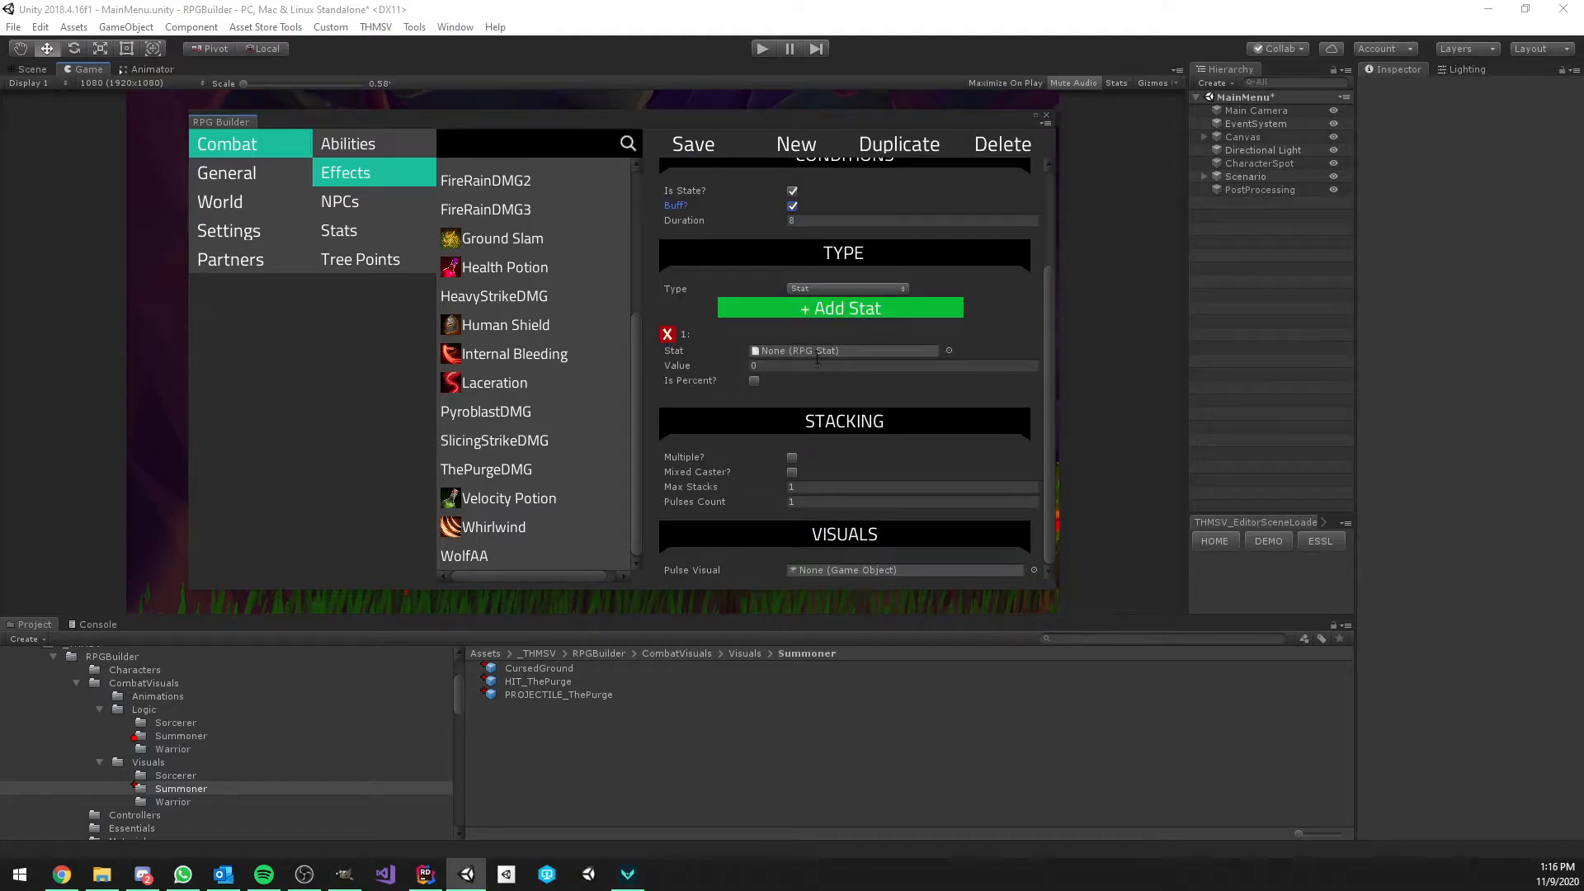
left_click(821, 310)
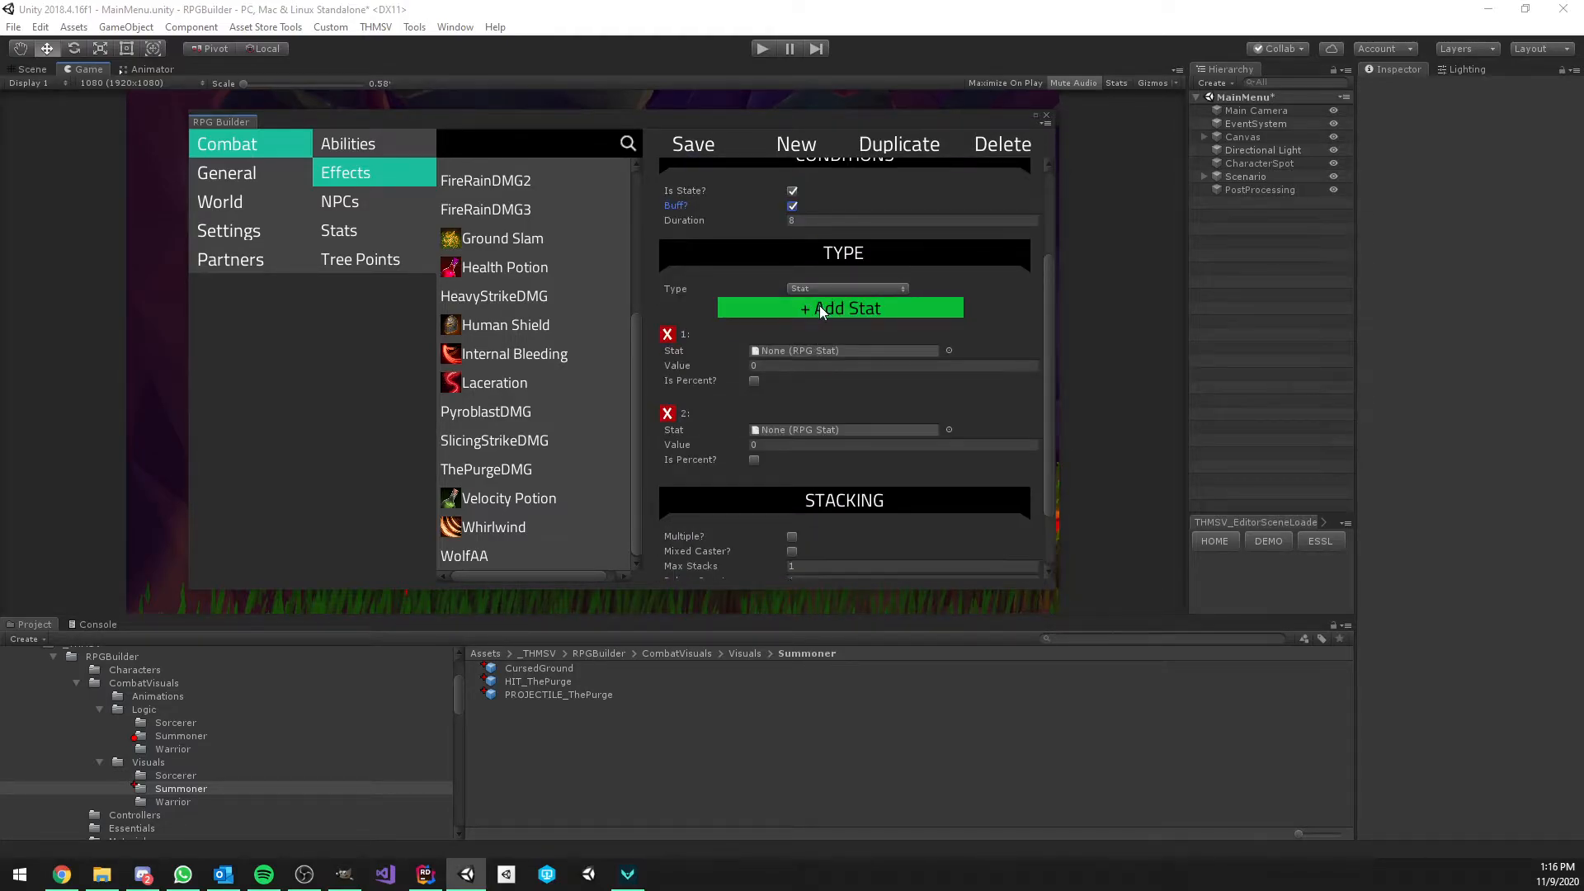
left_click(949, 351)
double_click(808, 419)
left_click(792, 366)
type("25")
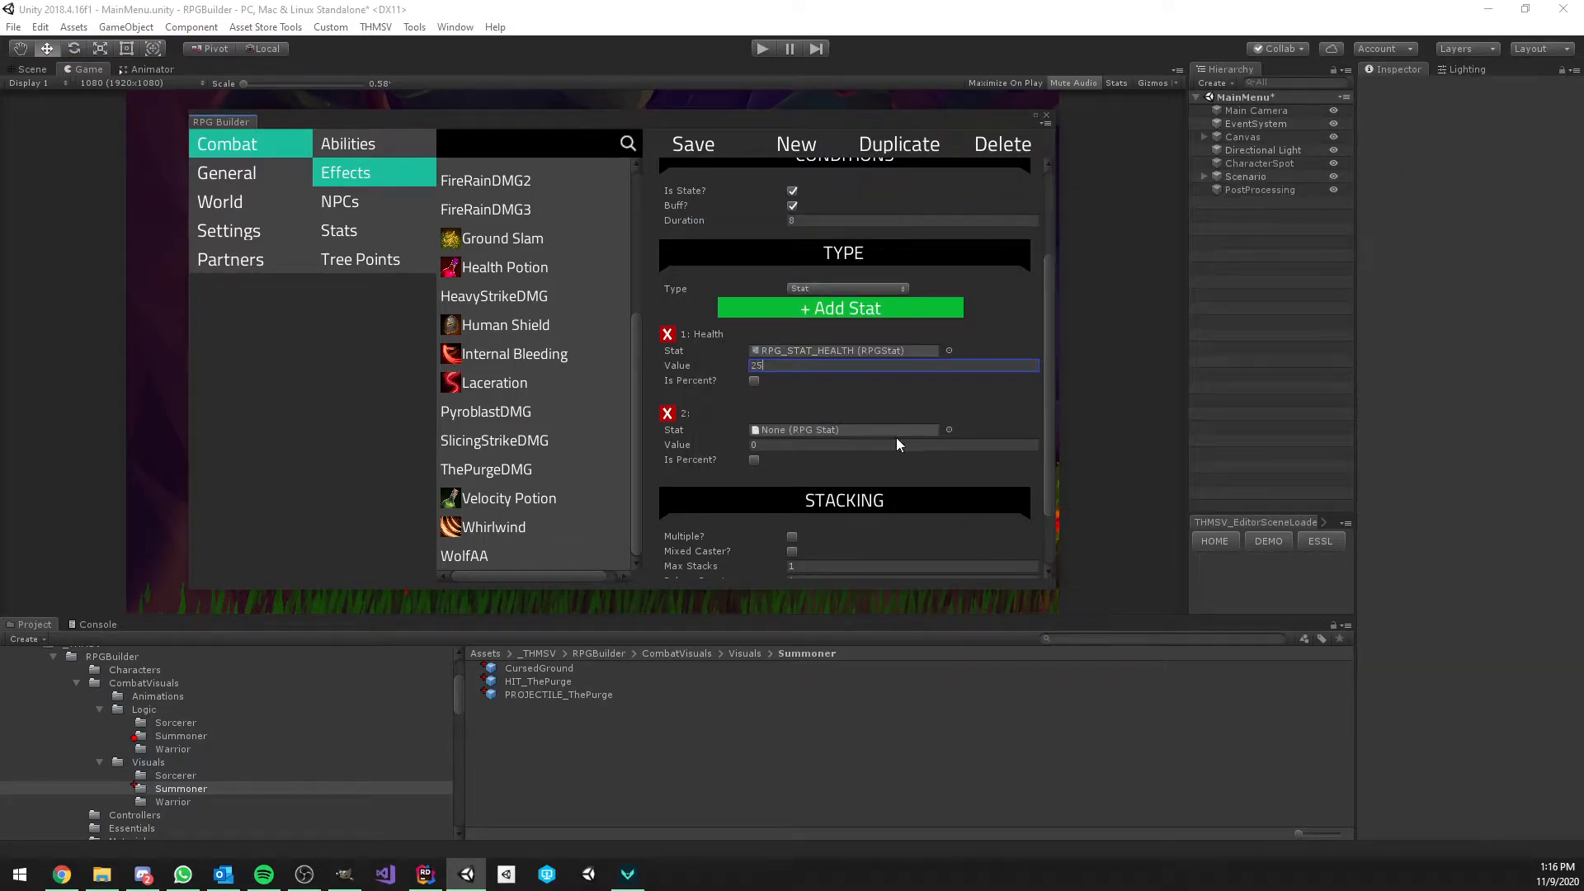
Set Shadow Aura's second stat to RPG_STAT_LIFESTEAL with a value of 25, and save the effect
left_click(949, 430)
double_click(824, 316)
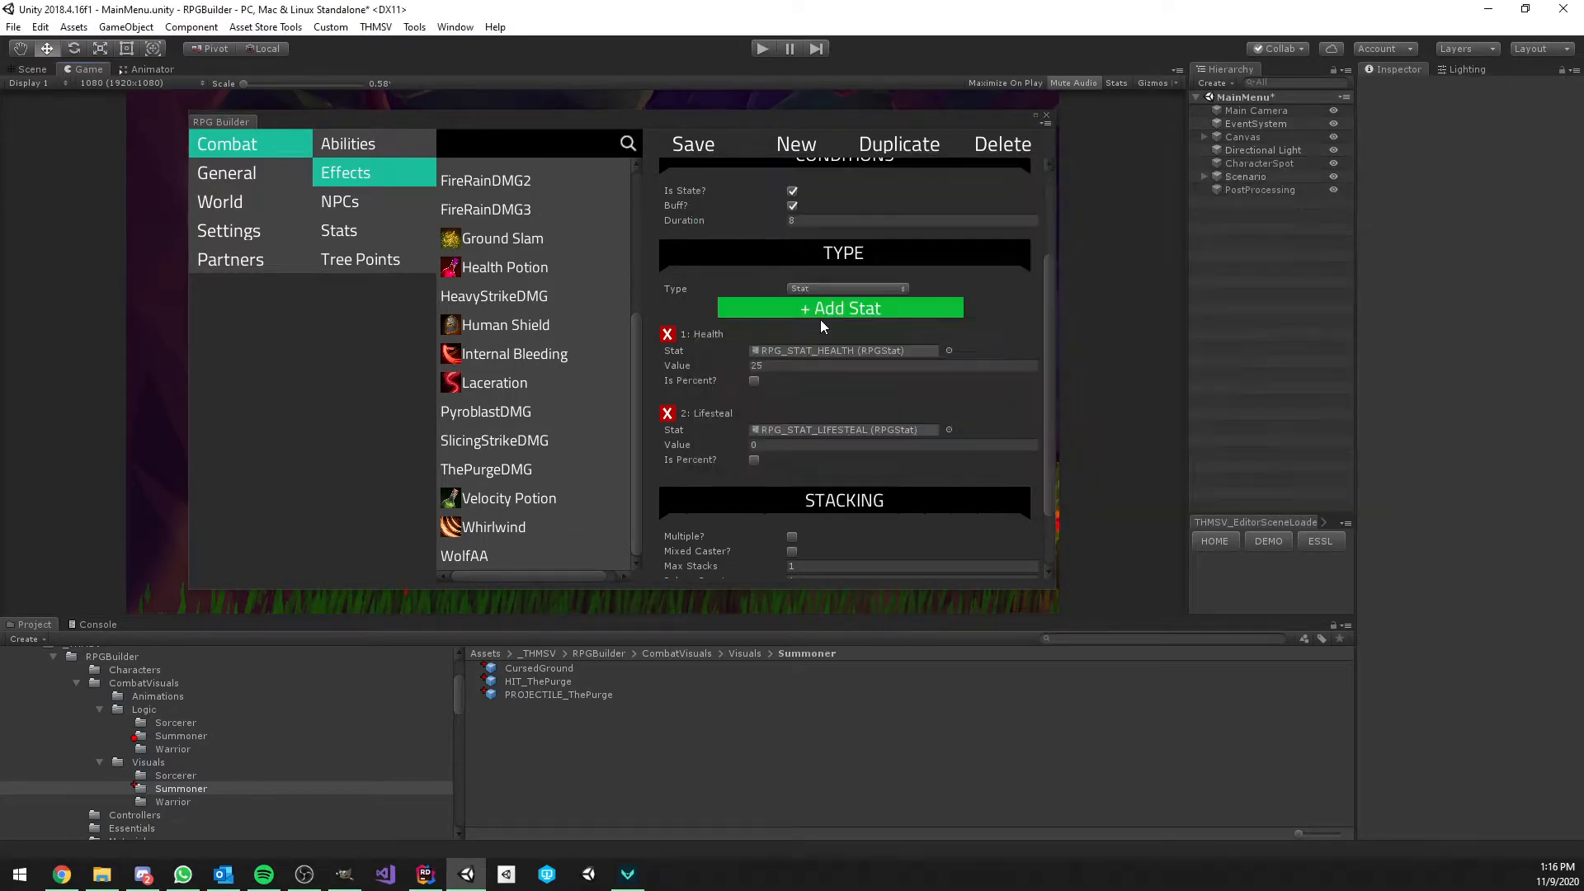
left_click(788, 444)
type("25")
scroll(786, 408, "down", 3)
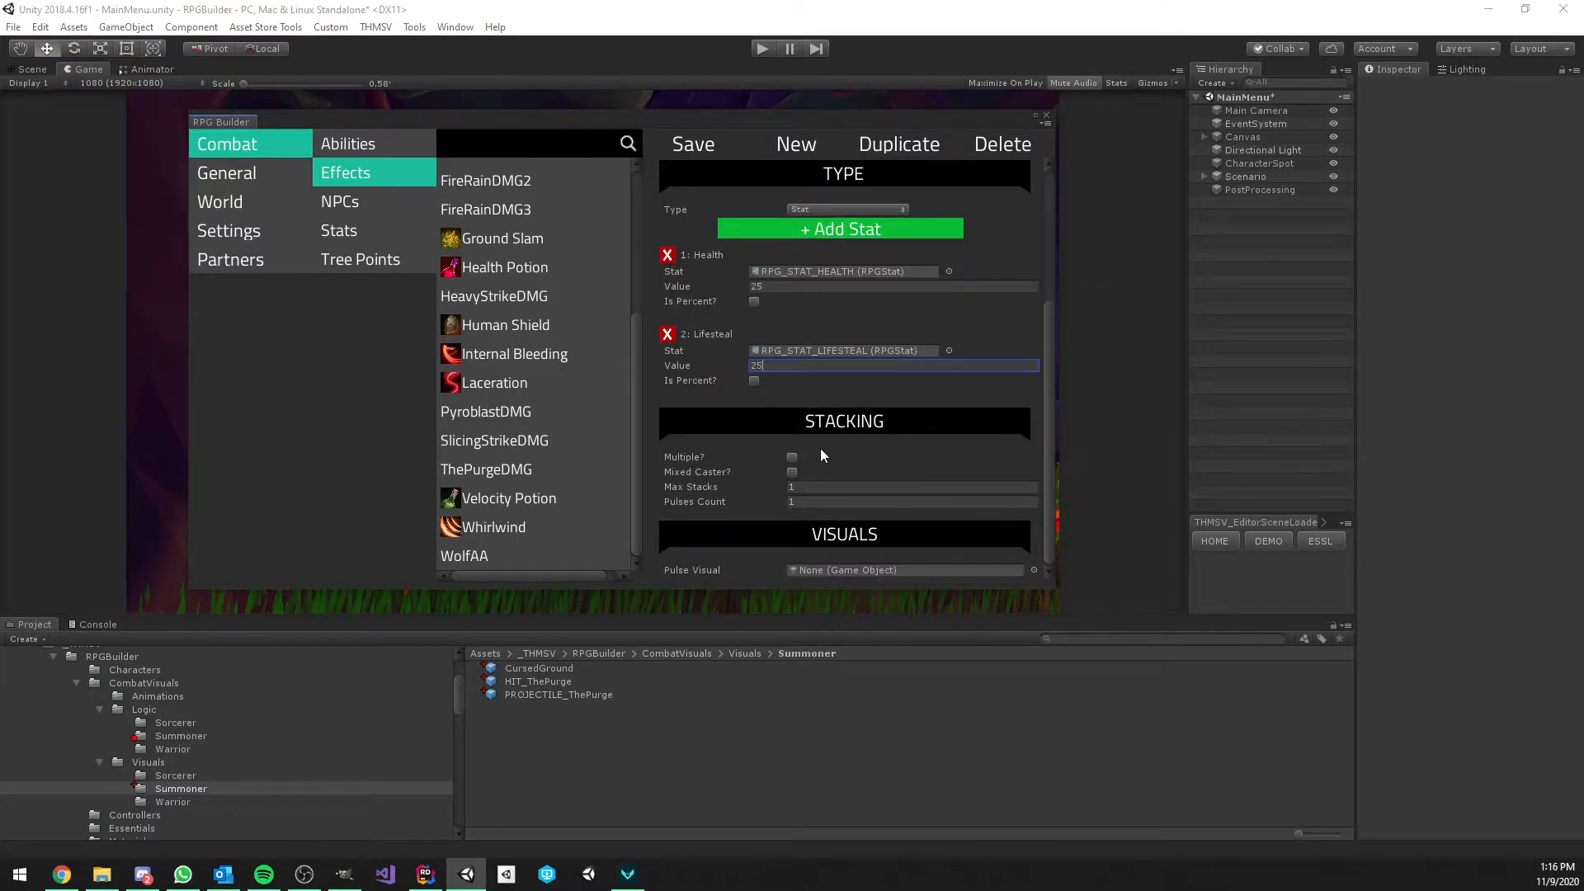
scroll(790, 419, "up", 5)
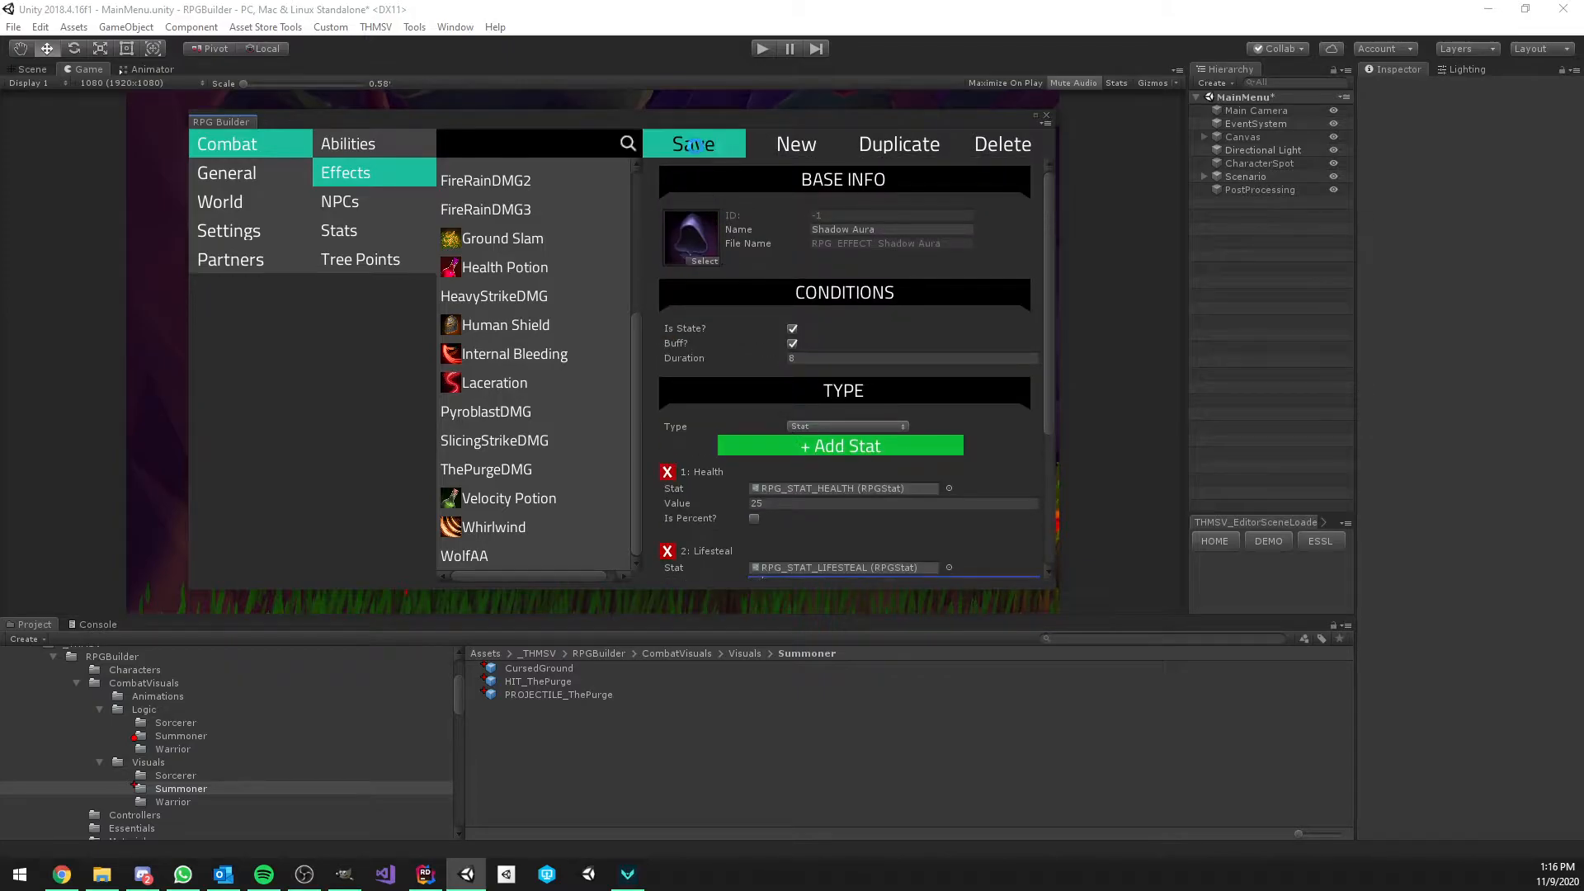
left_click(694, 145)
Check the Summoner card in Codecks for the next ability and look through the existing effects list
left_click(66, 877)
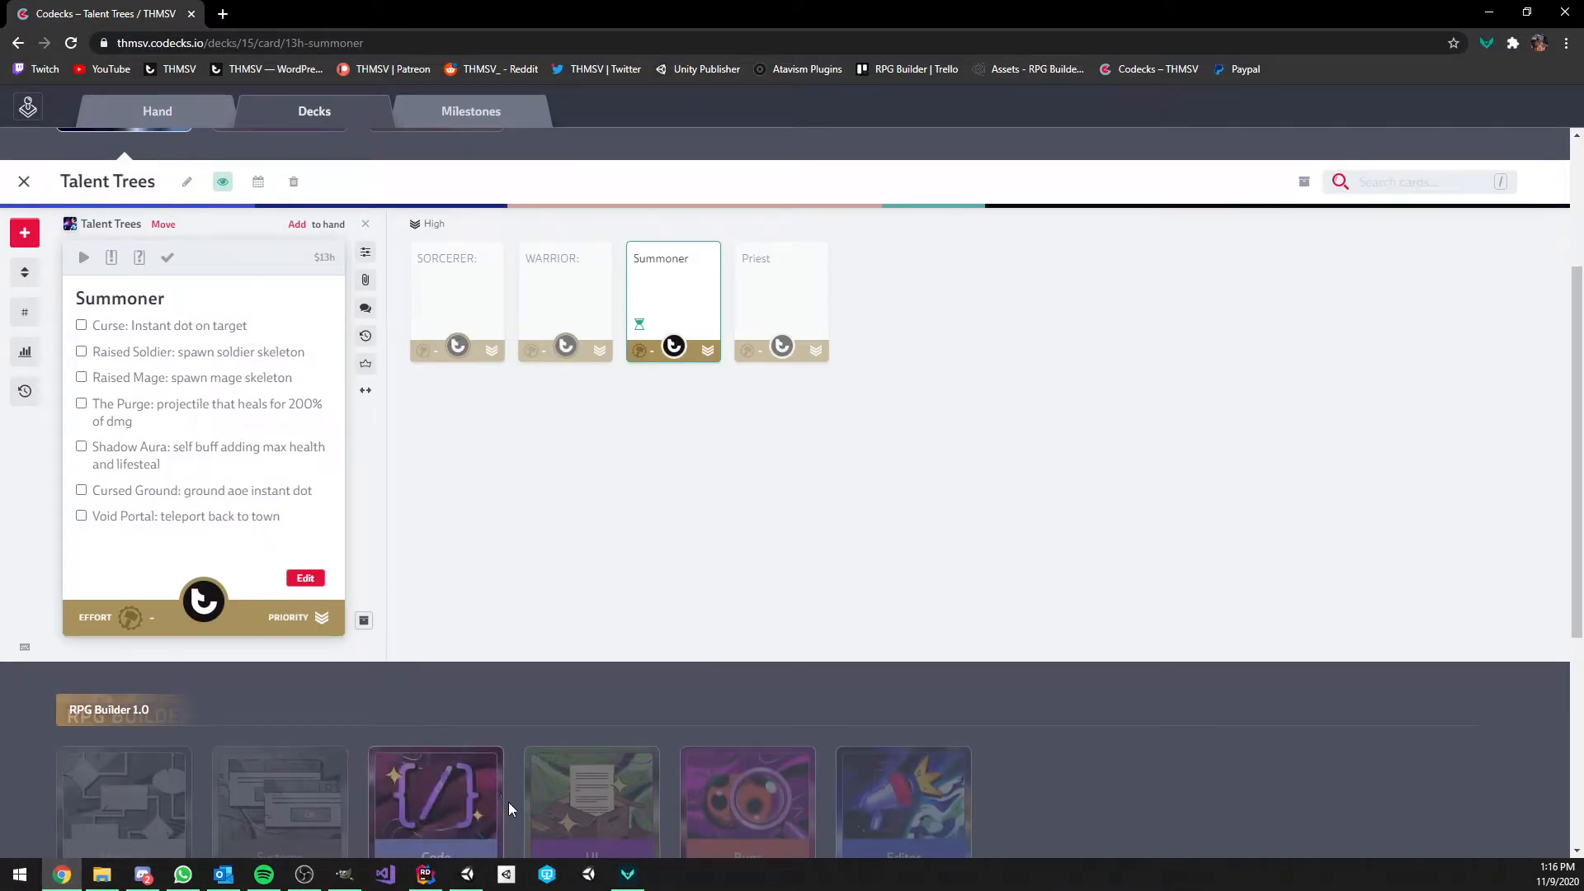
left_click(467, 874)
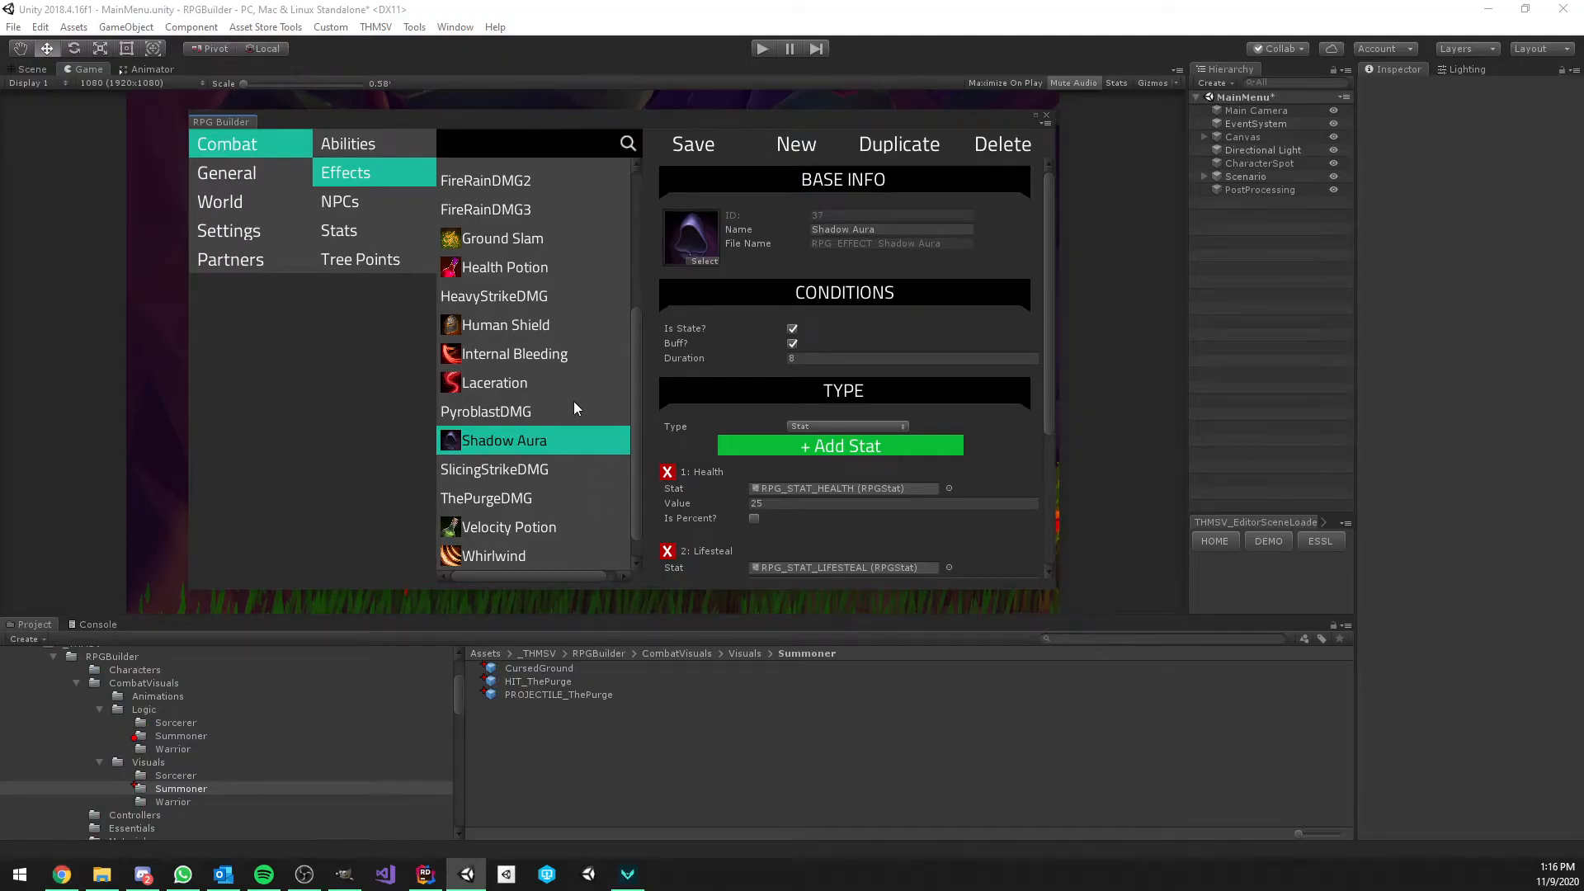
scroll(540, 405, "down", 1)
scroll(518, 354, "up", 3)
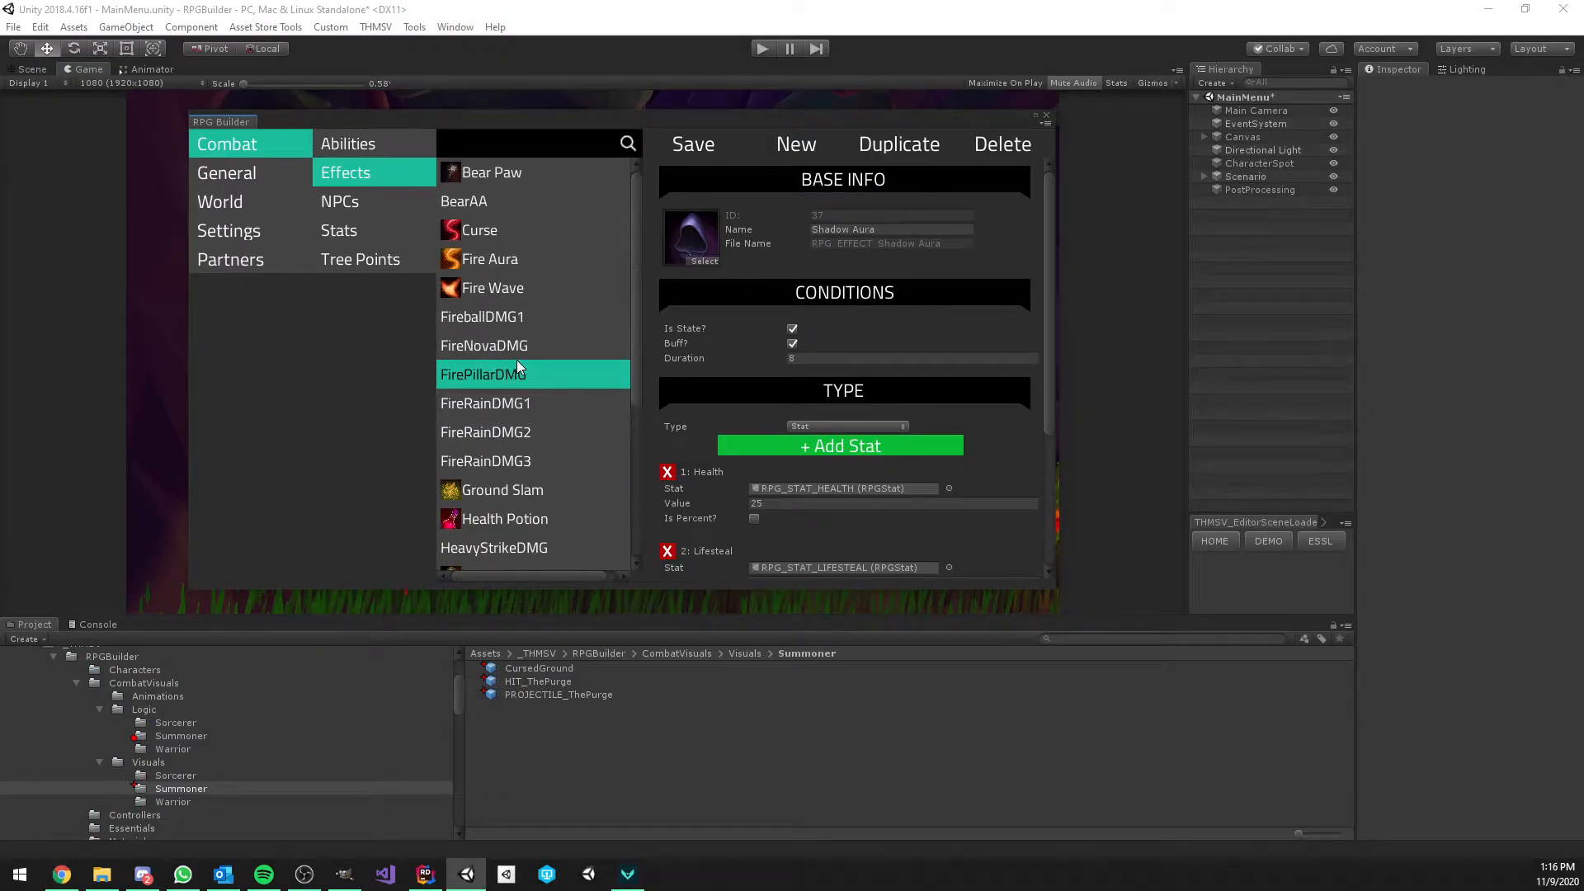
Duplicate the Curse effect and rename the copy Cursed Ground
left_click(507, 231)
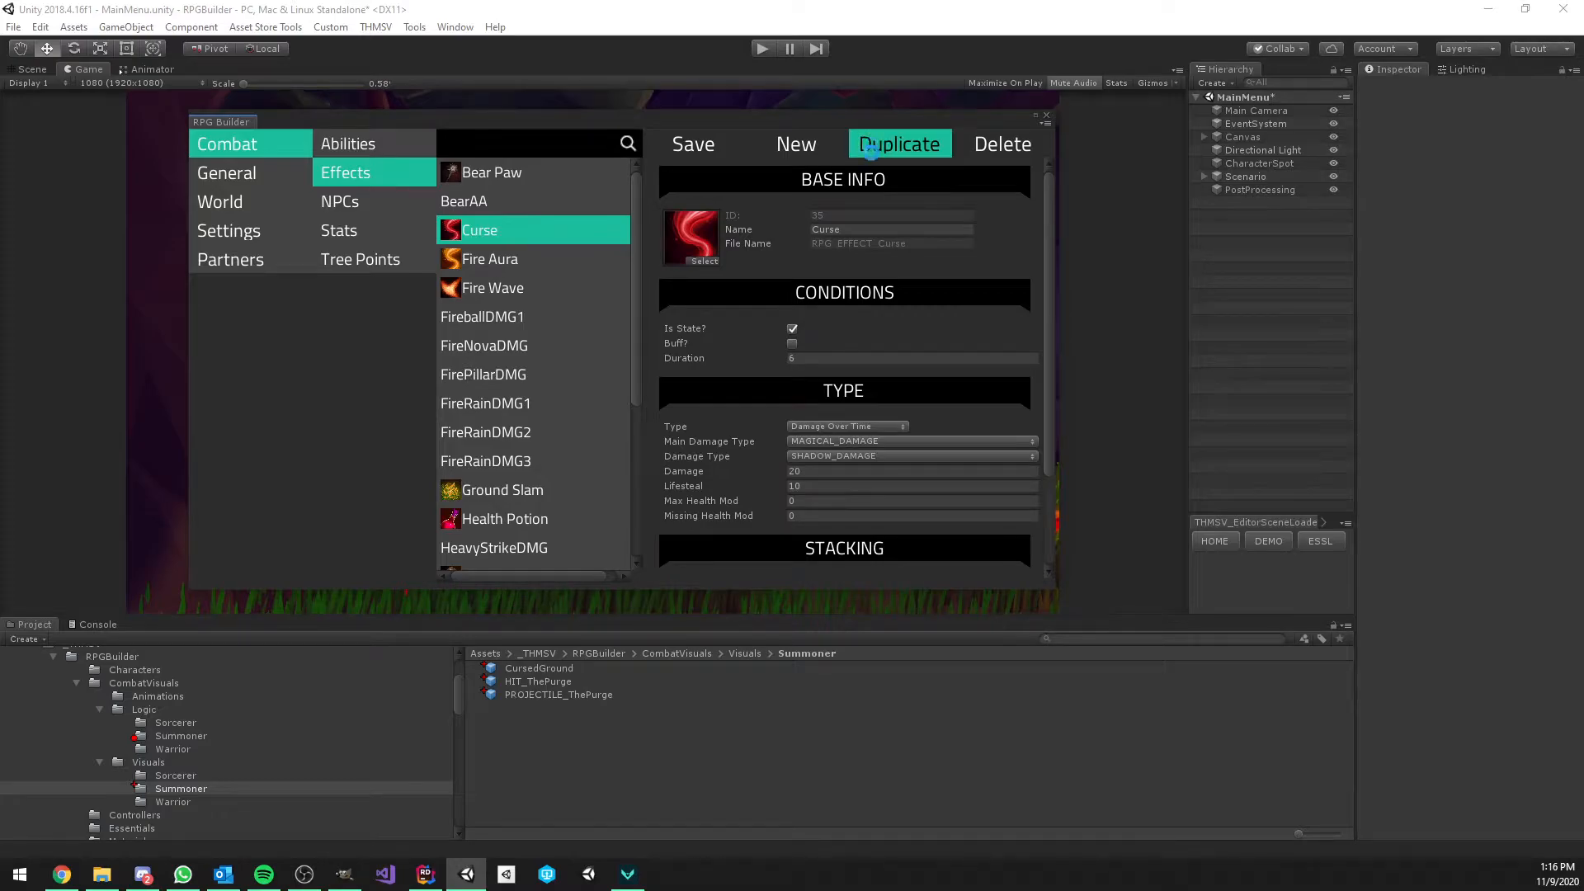
left_click(899, 144)
left_click(859, 229)
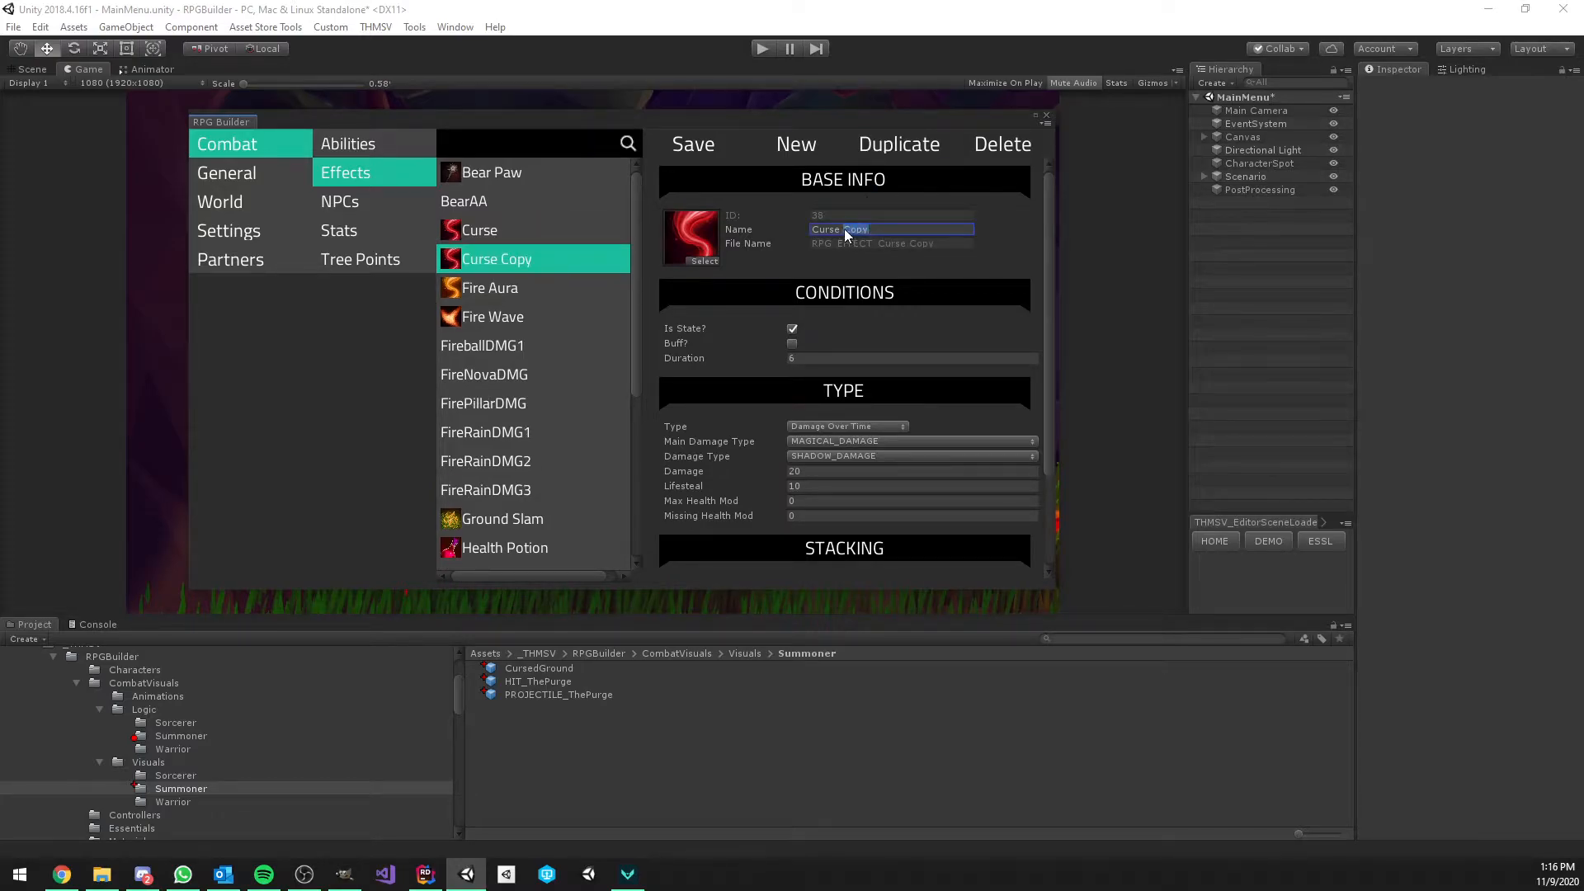
type("d Ground")
Change the Cursed Ground effect's icon to the green skull sprite
left_click(705, 261)
scroll(825, 328, "down", 3)
scroll(866, 355, "up", 3)
double_click(1000, 272)
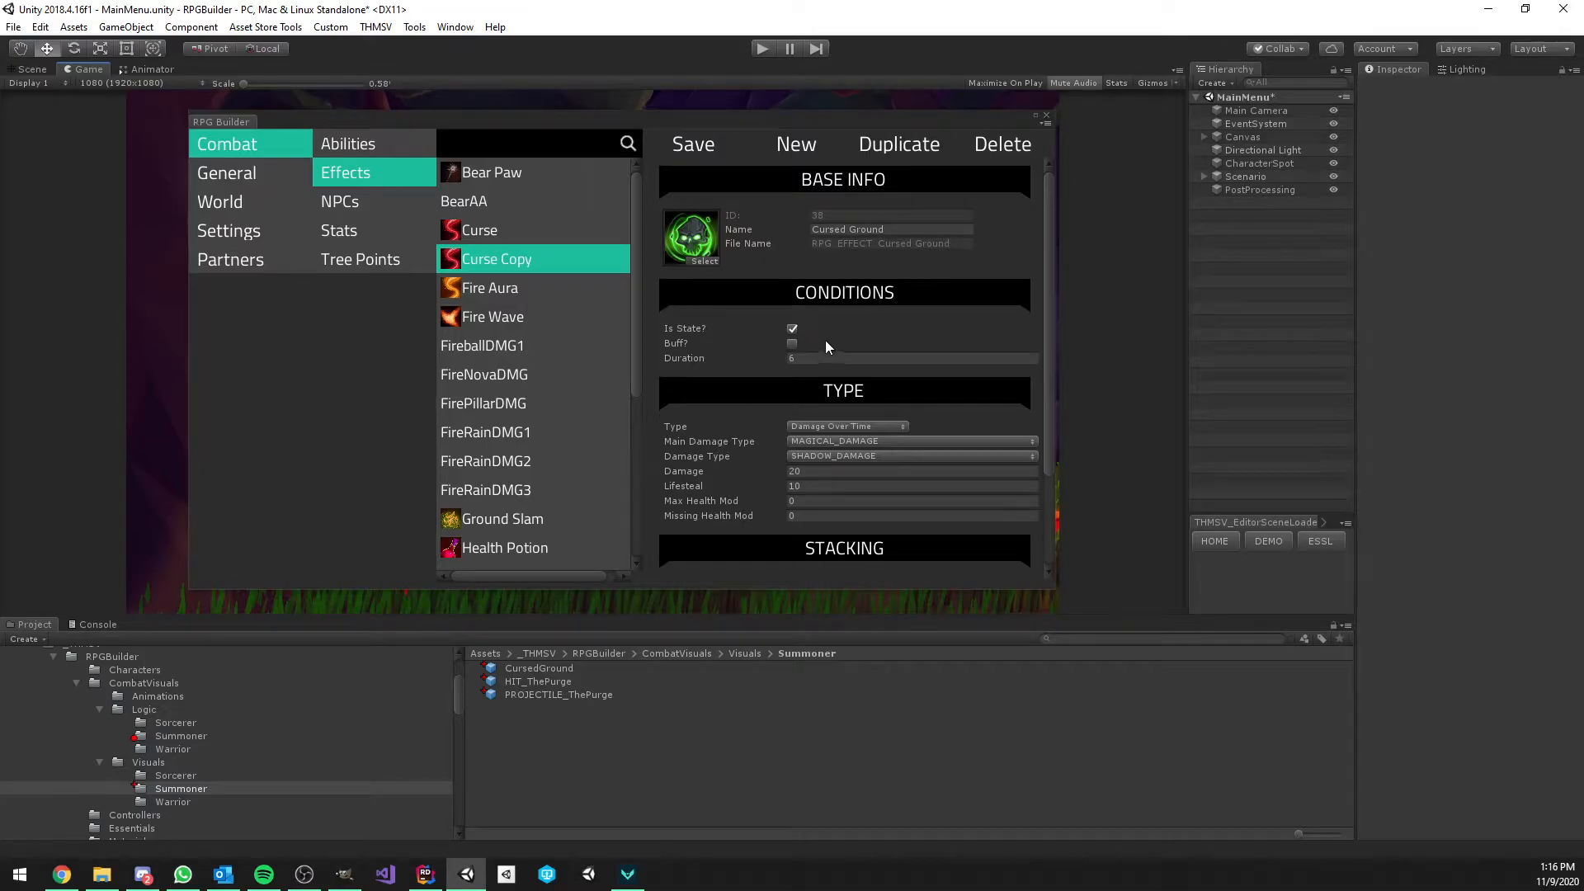
Set the Cursed Ground effect's duration to 12 and its damage to 12
scroll(808, 333, "down", 1)
left_click(829, 259)
type("12")
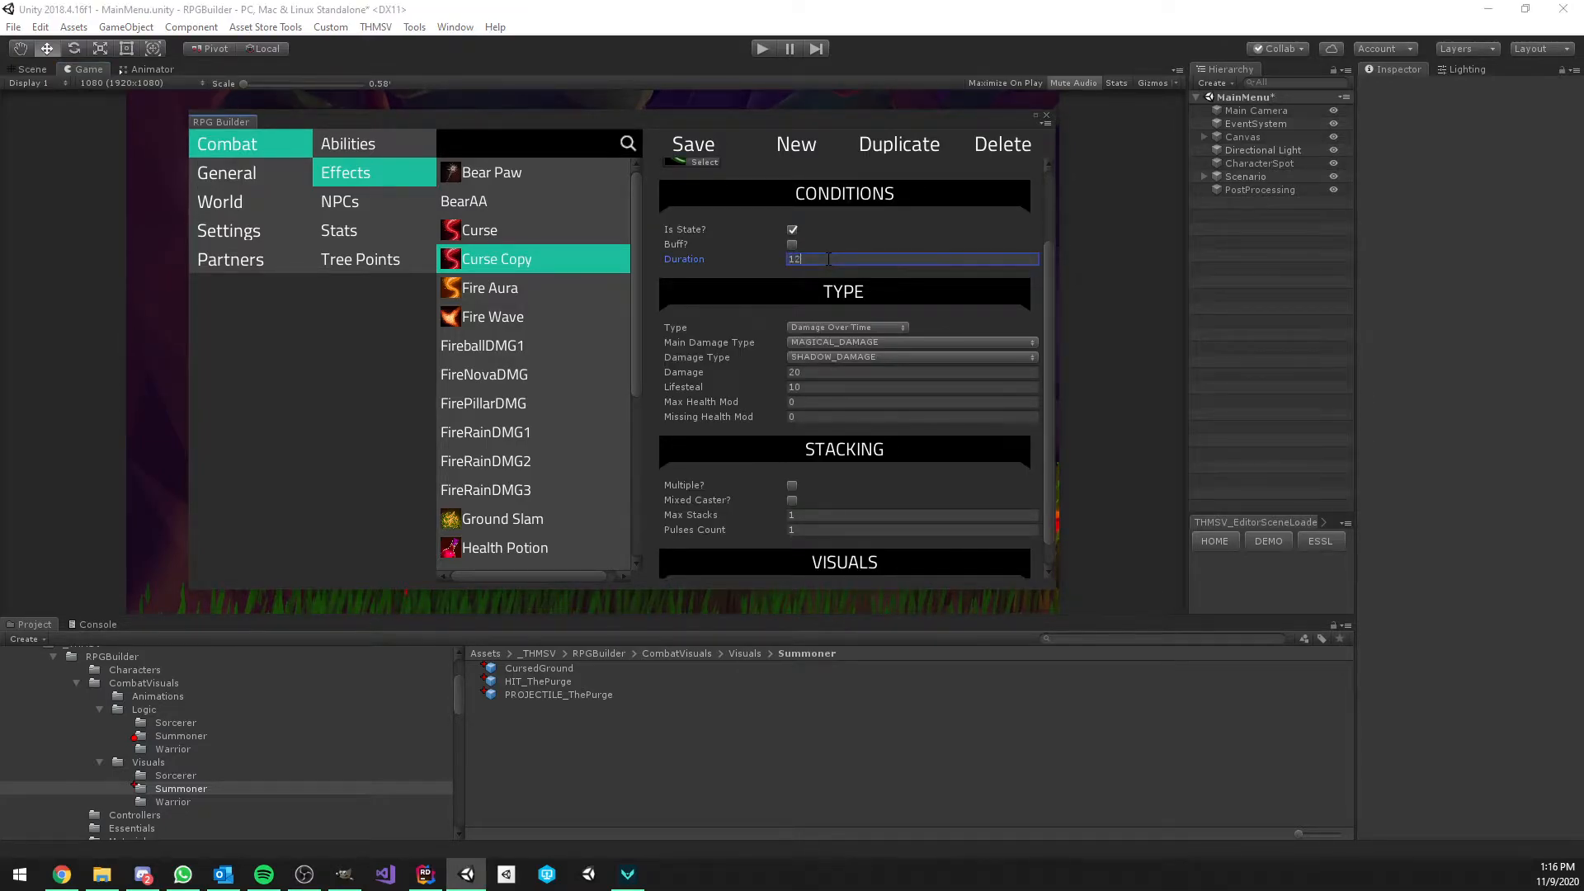
left_click(824, 371)
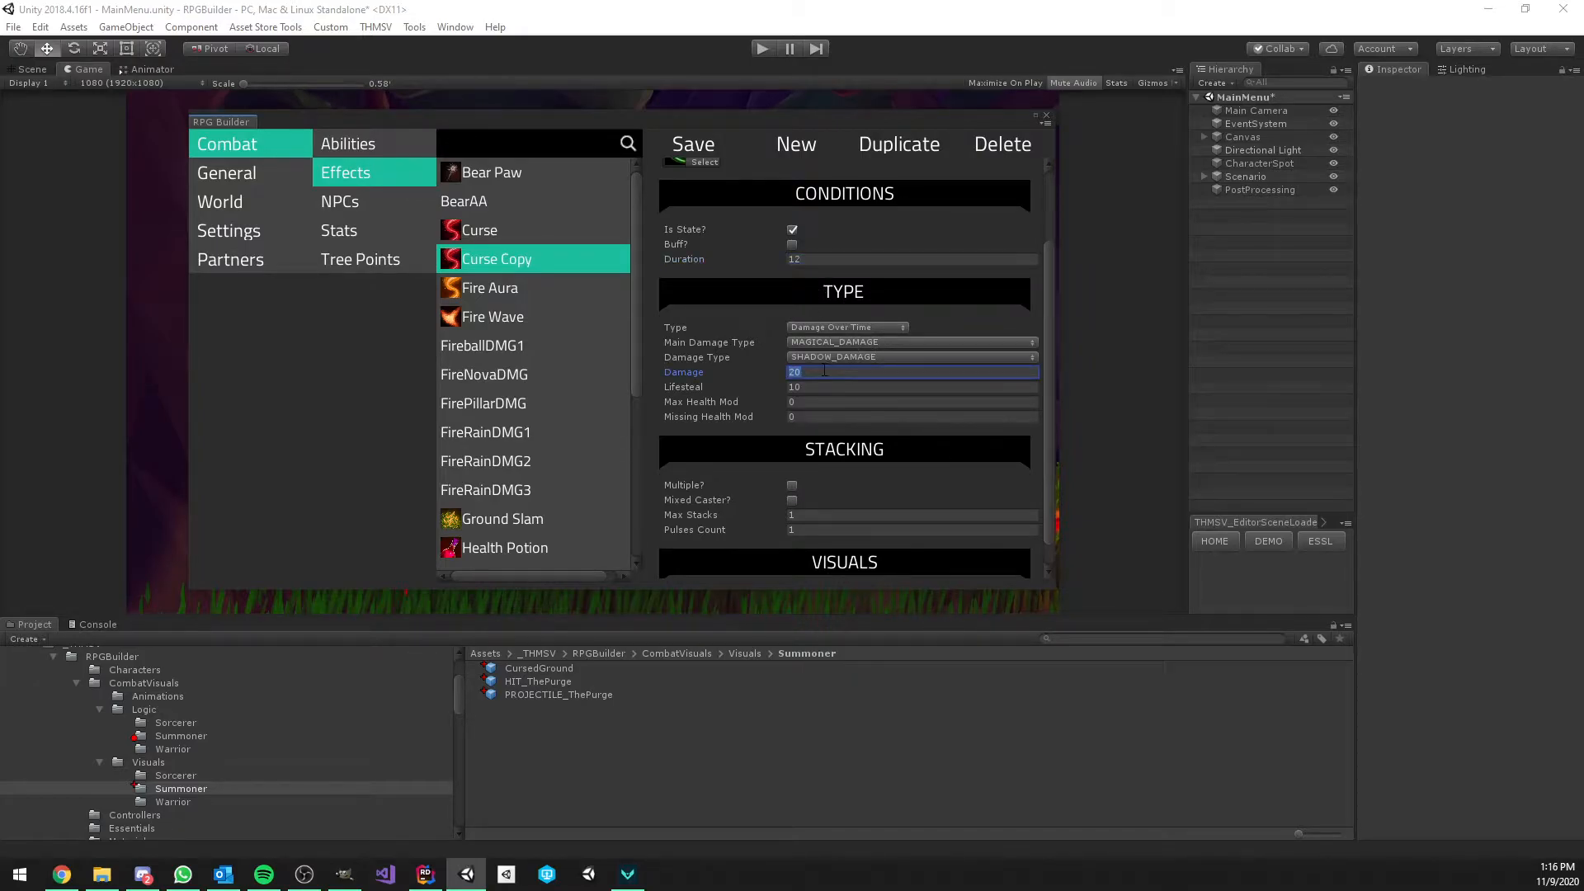
type("1")
Clear the Cursed Ground effect's lifesteal to 0, set its pulses count to 12, and save the effect
left_click(818, 386)
key("BackSpace")
scroll(818, 386, "down", 1)
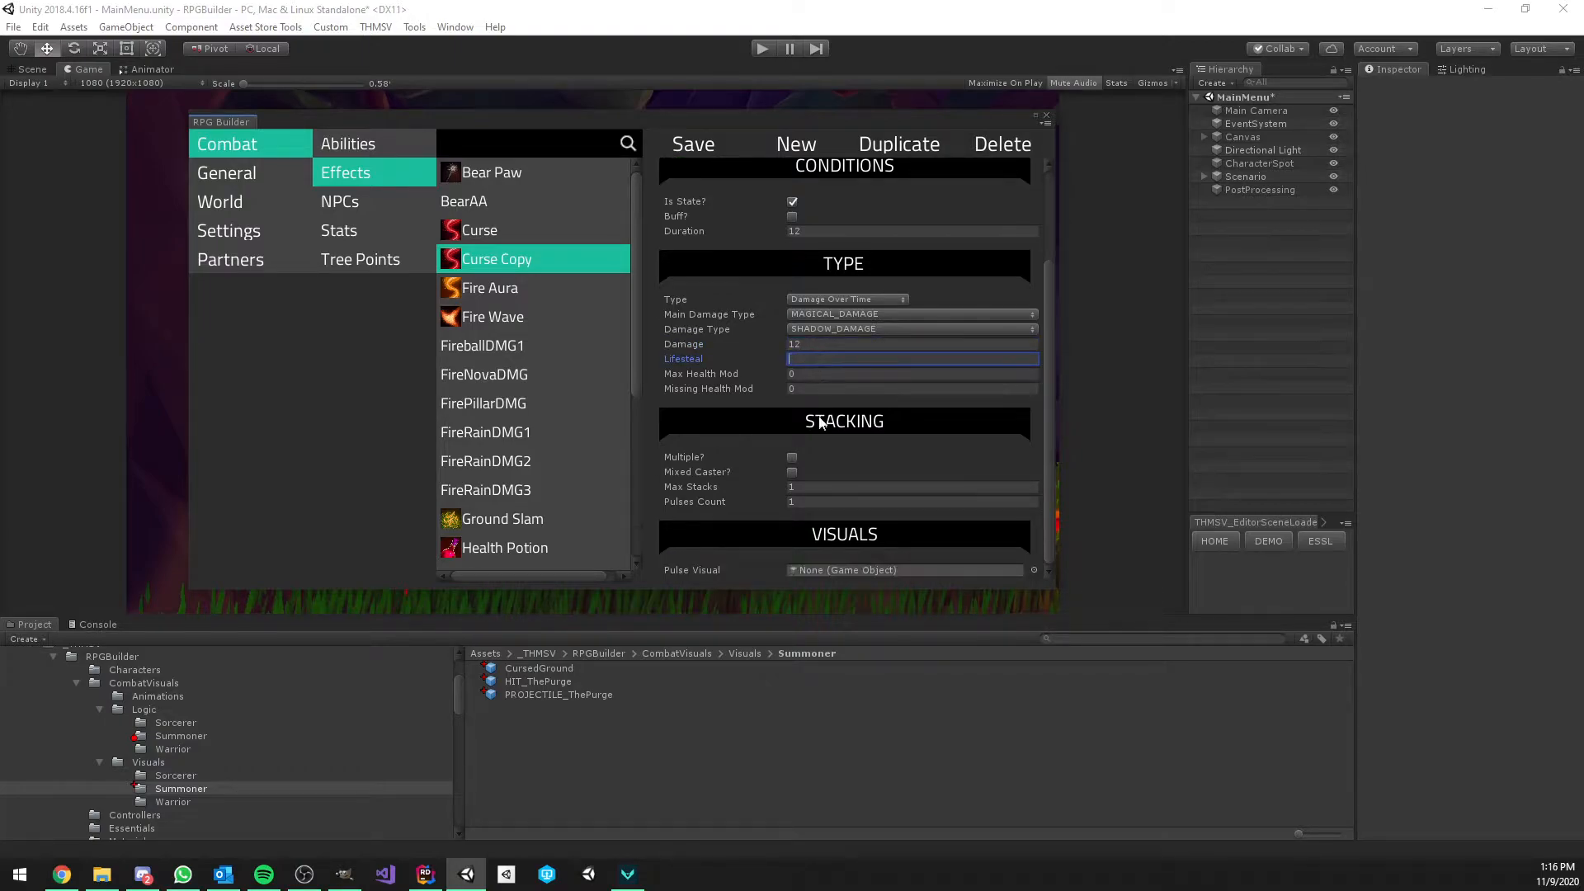
left_click(815, 501)
type("12")
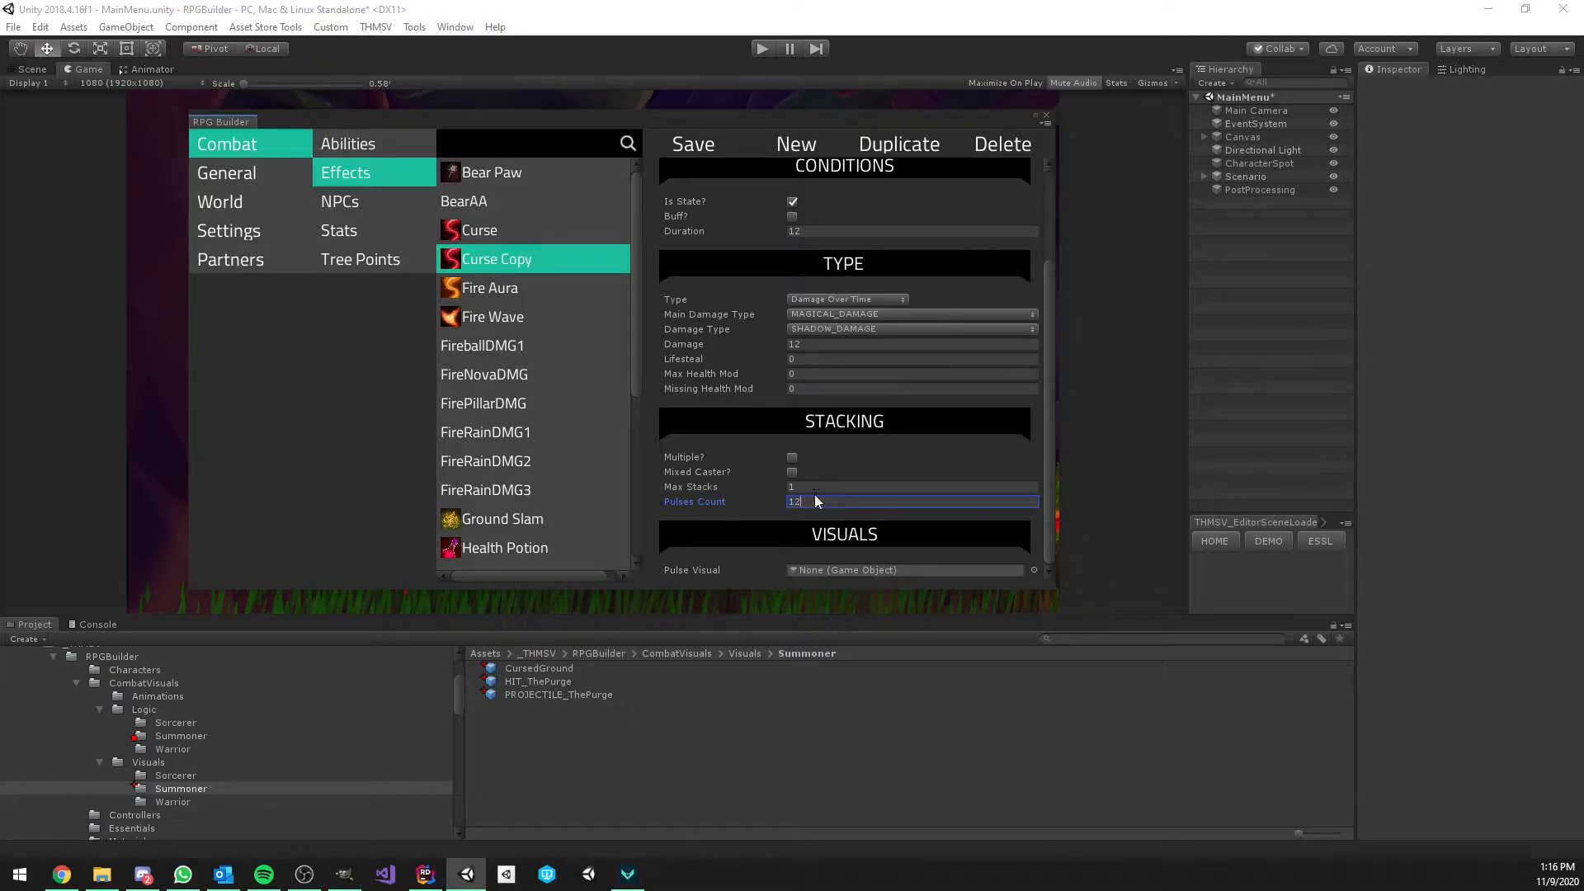
left_click(693, 144)
Set the Curse effect's pulses count to 6 and save it
left_click(507, 231)
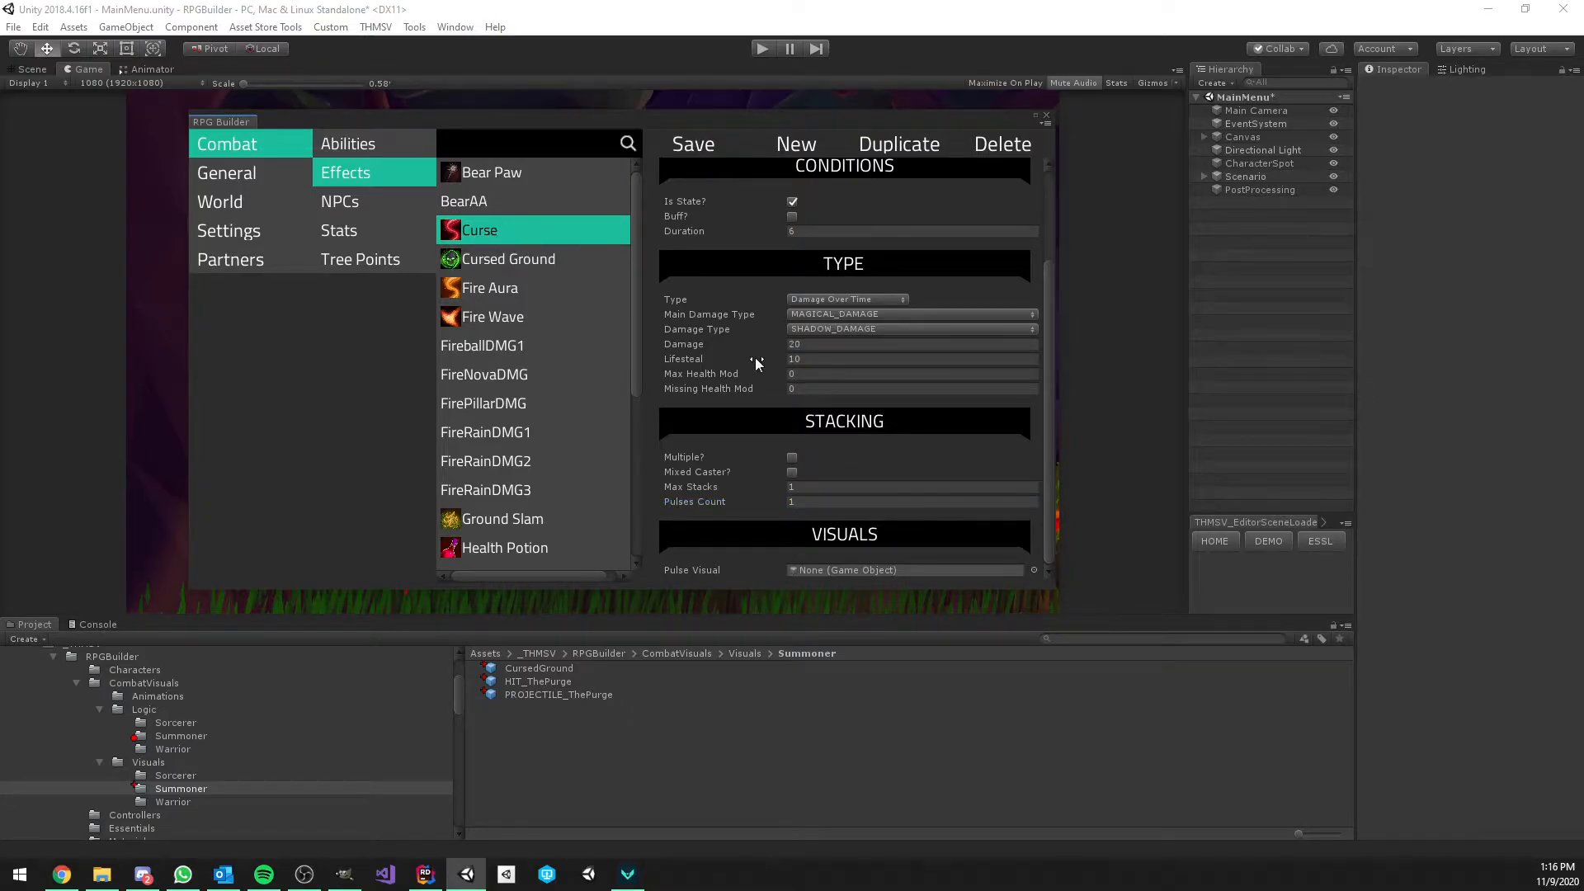
left_click(816, 232)
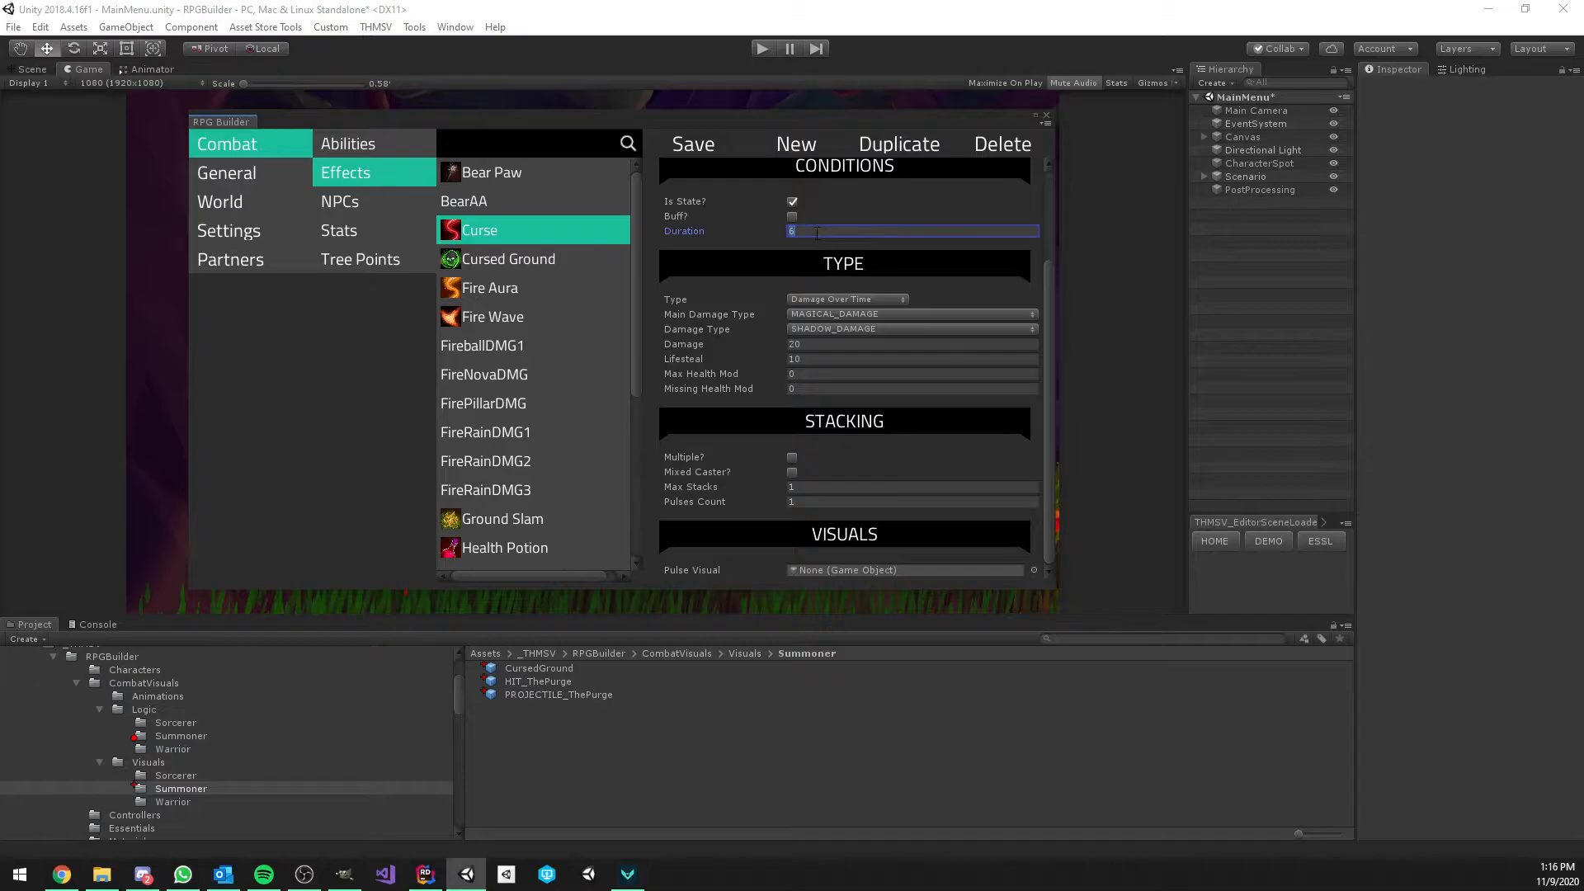
left_click(811, 503)
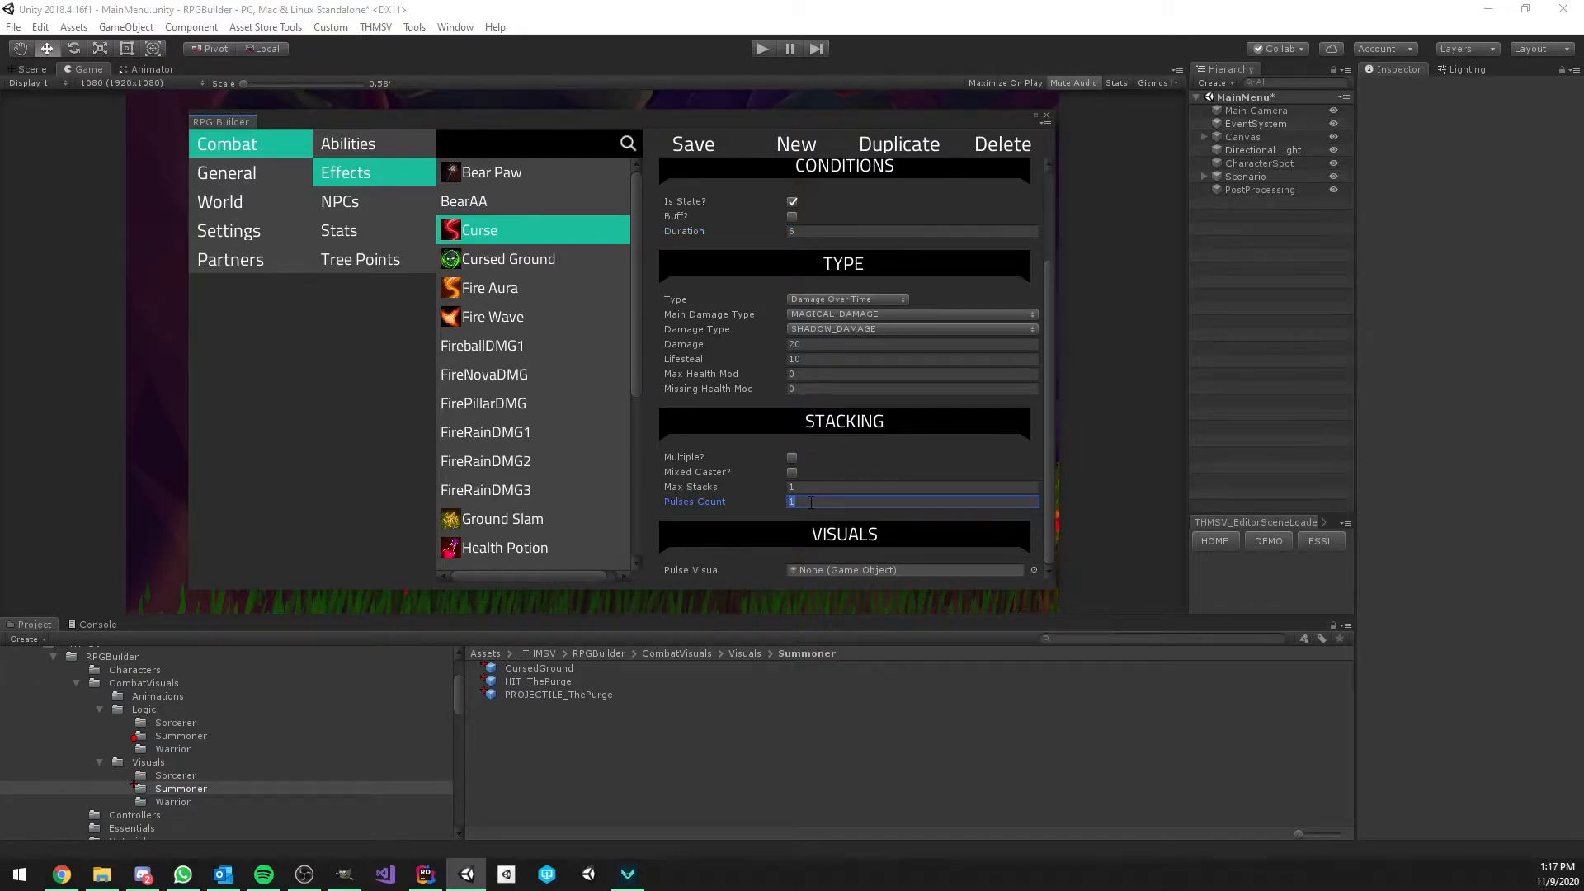
type("6")
left_click(691, 149)
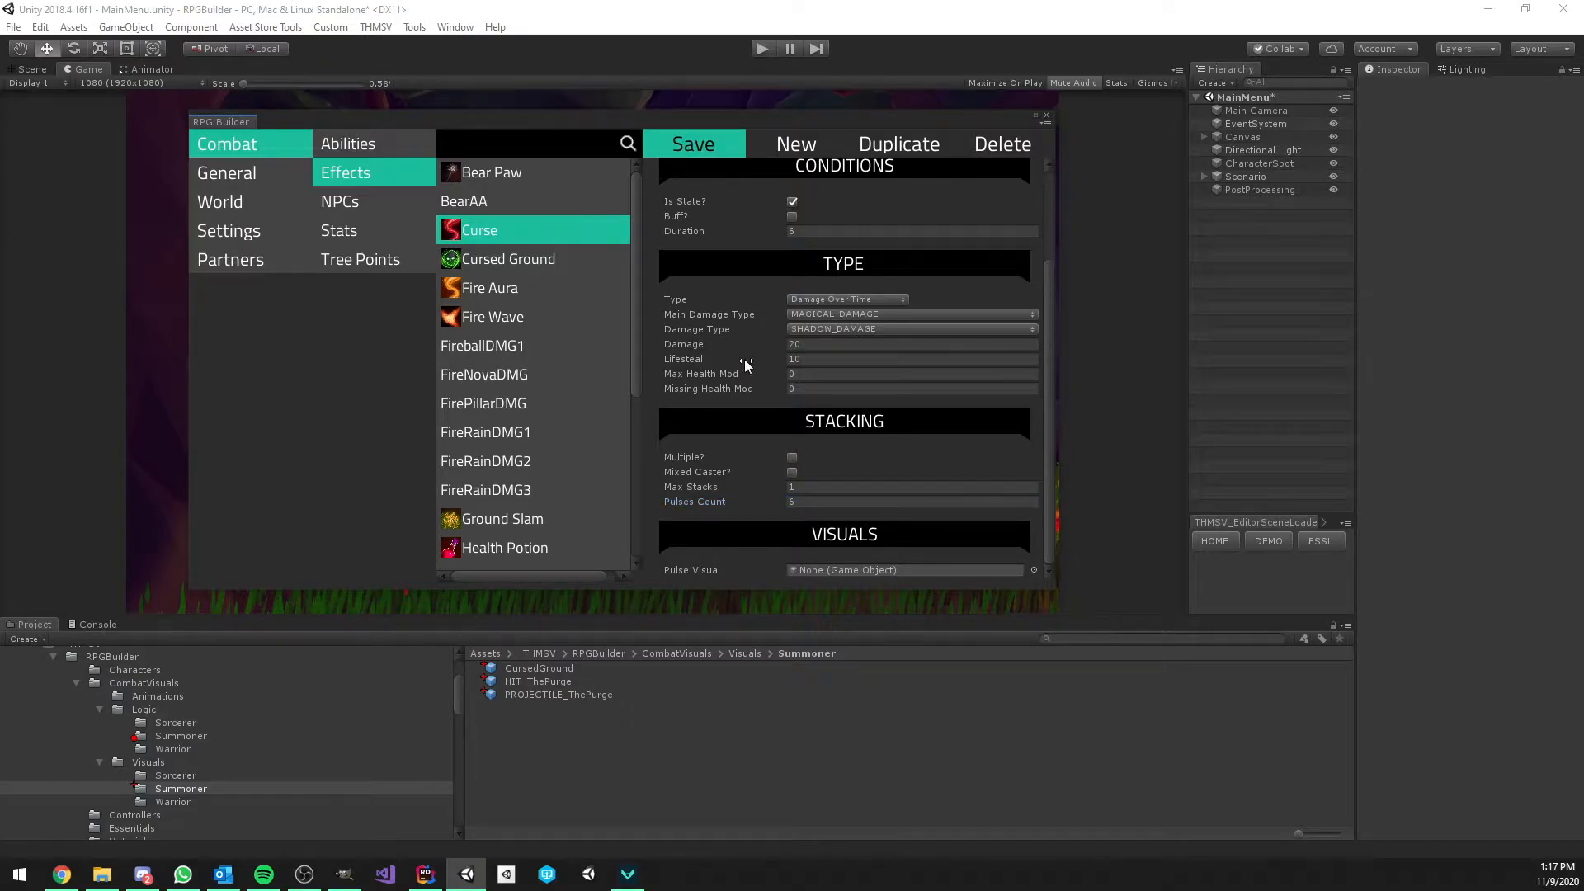
left_click(807, 347)
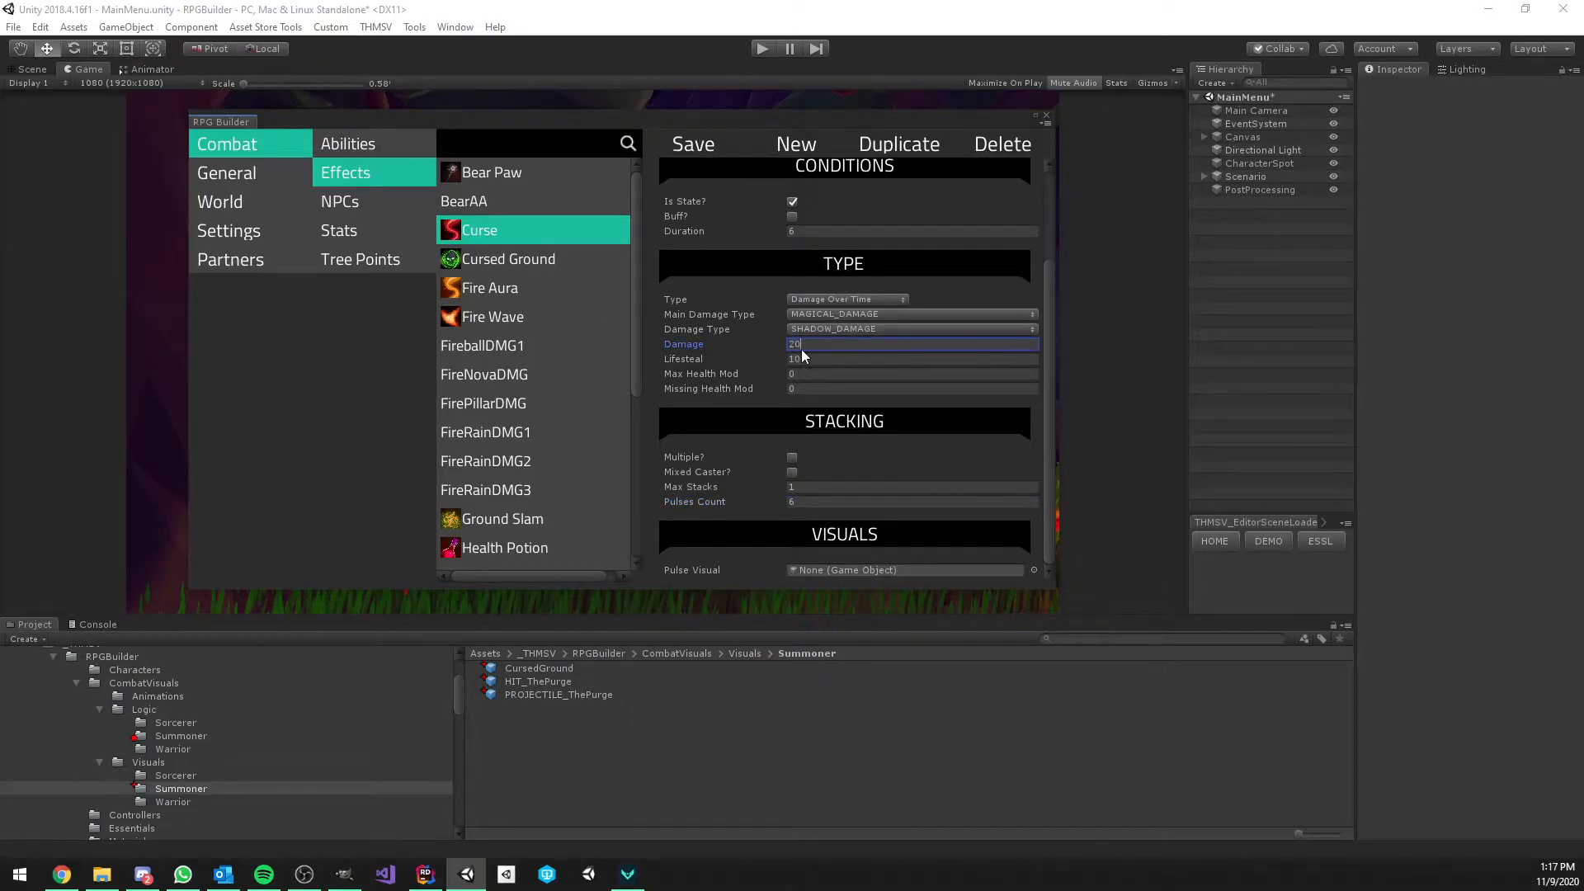
Set the Cursed Ground effect's Max Health Mod to 5 and save the effect
left_click(505, 260)
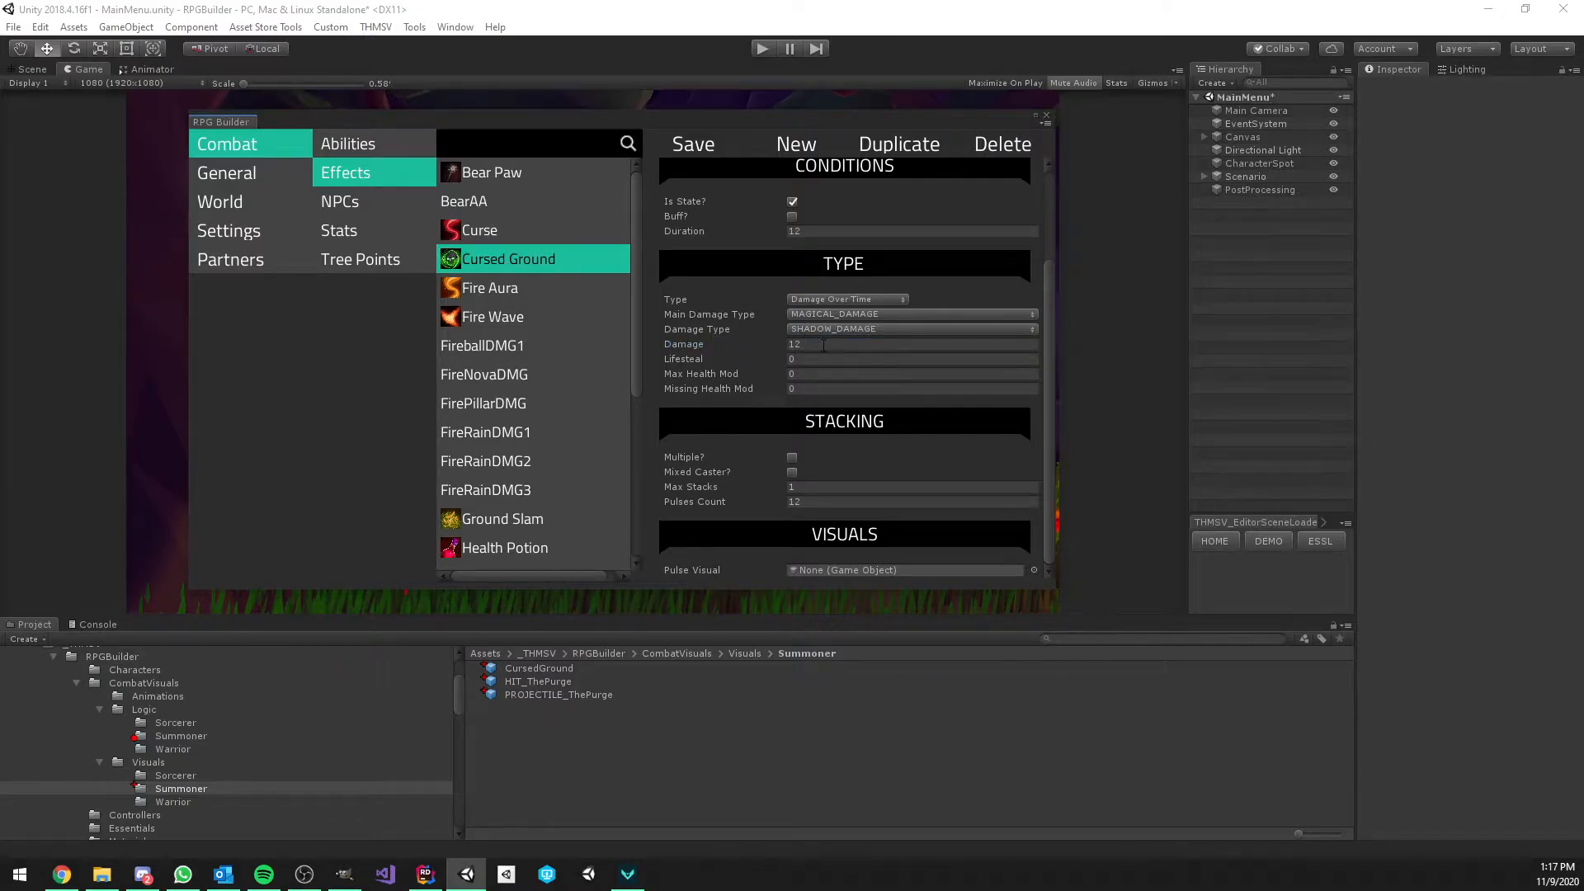
left_click(822, 346)
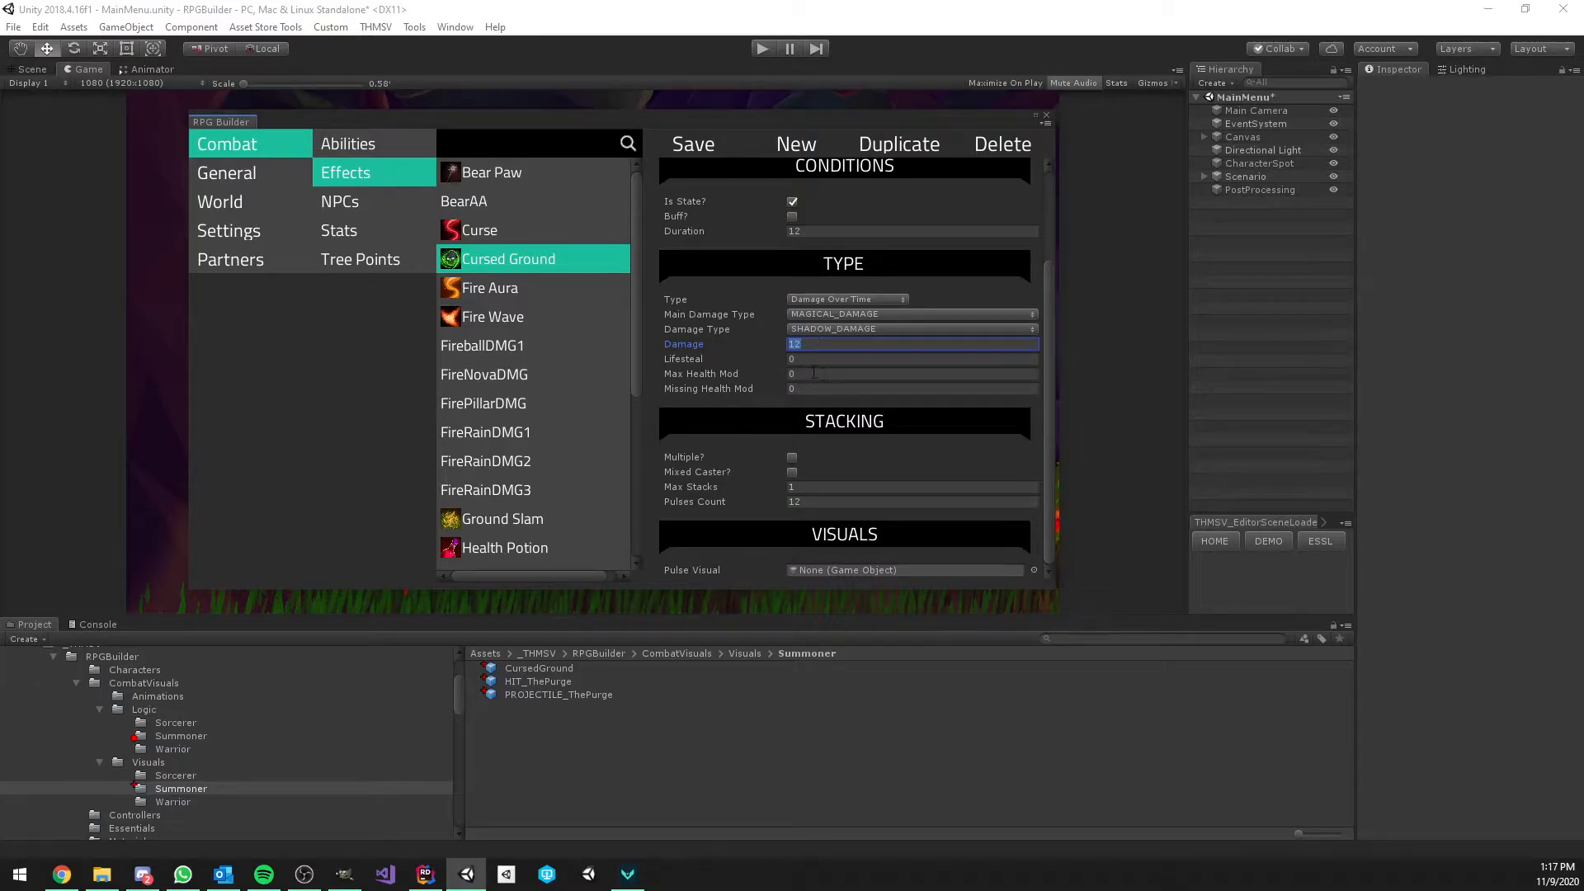
left_click(831, 372)
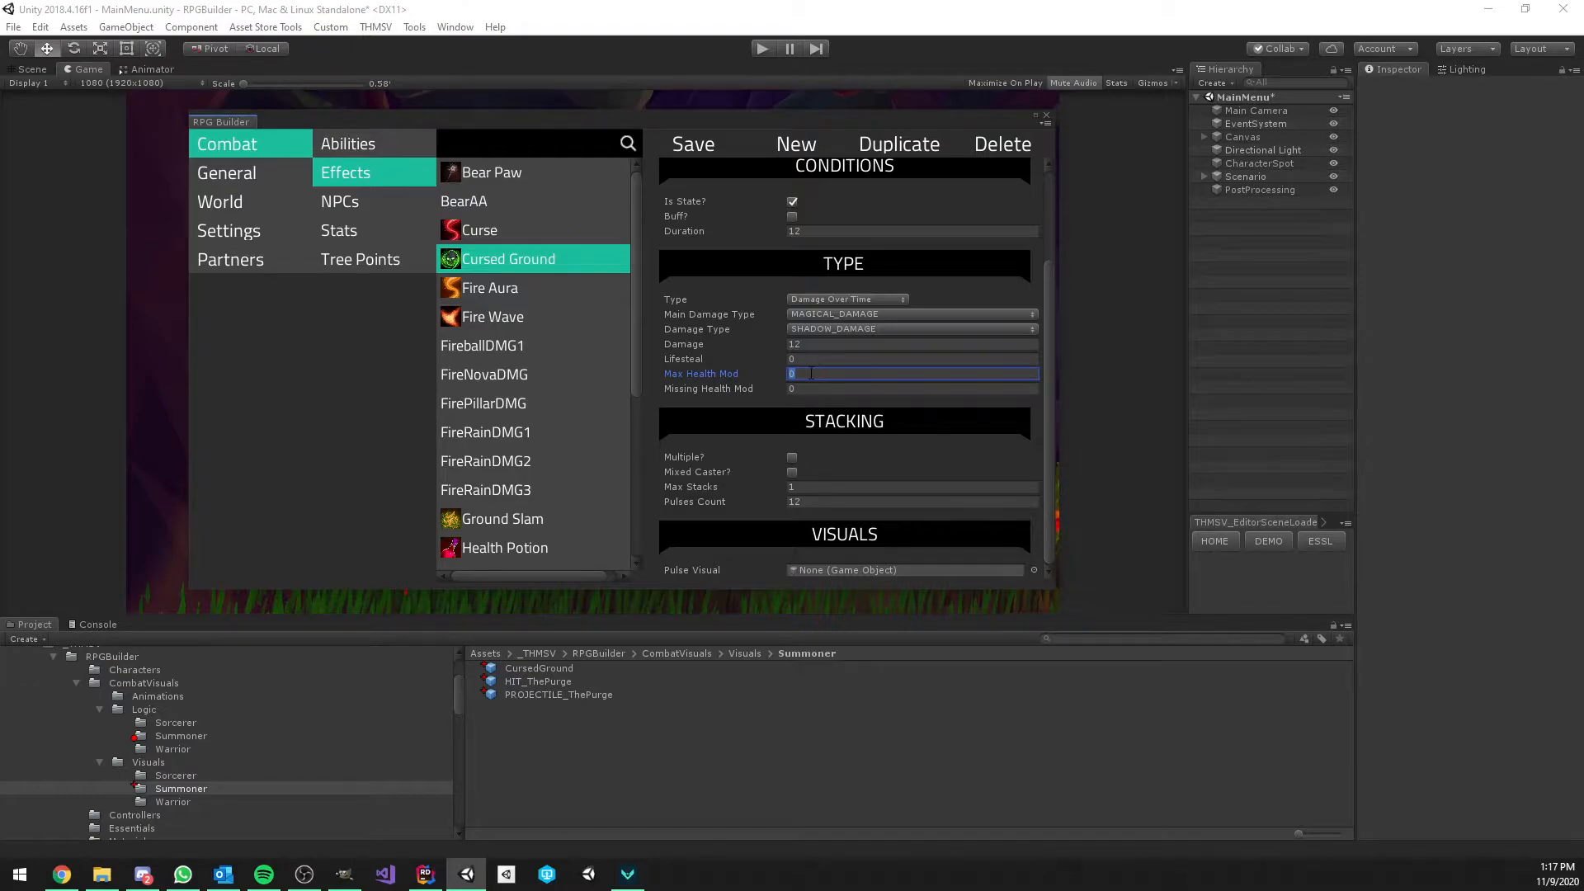
type("5")
left_click(760, 378)
left_click(685, 146)
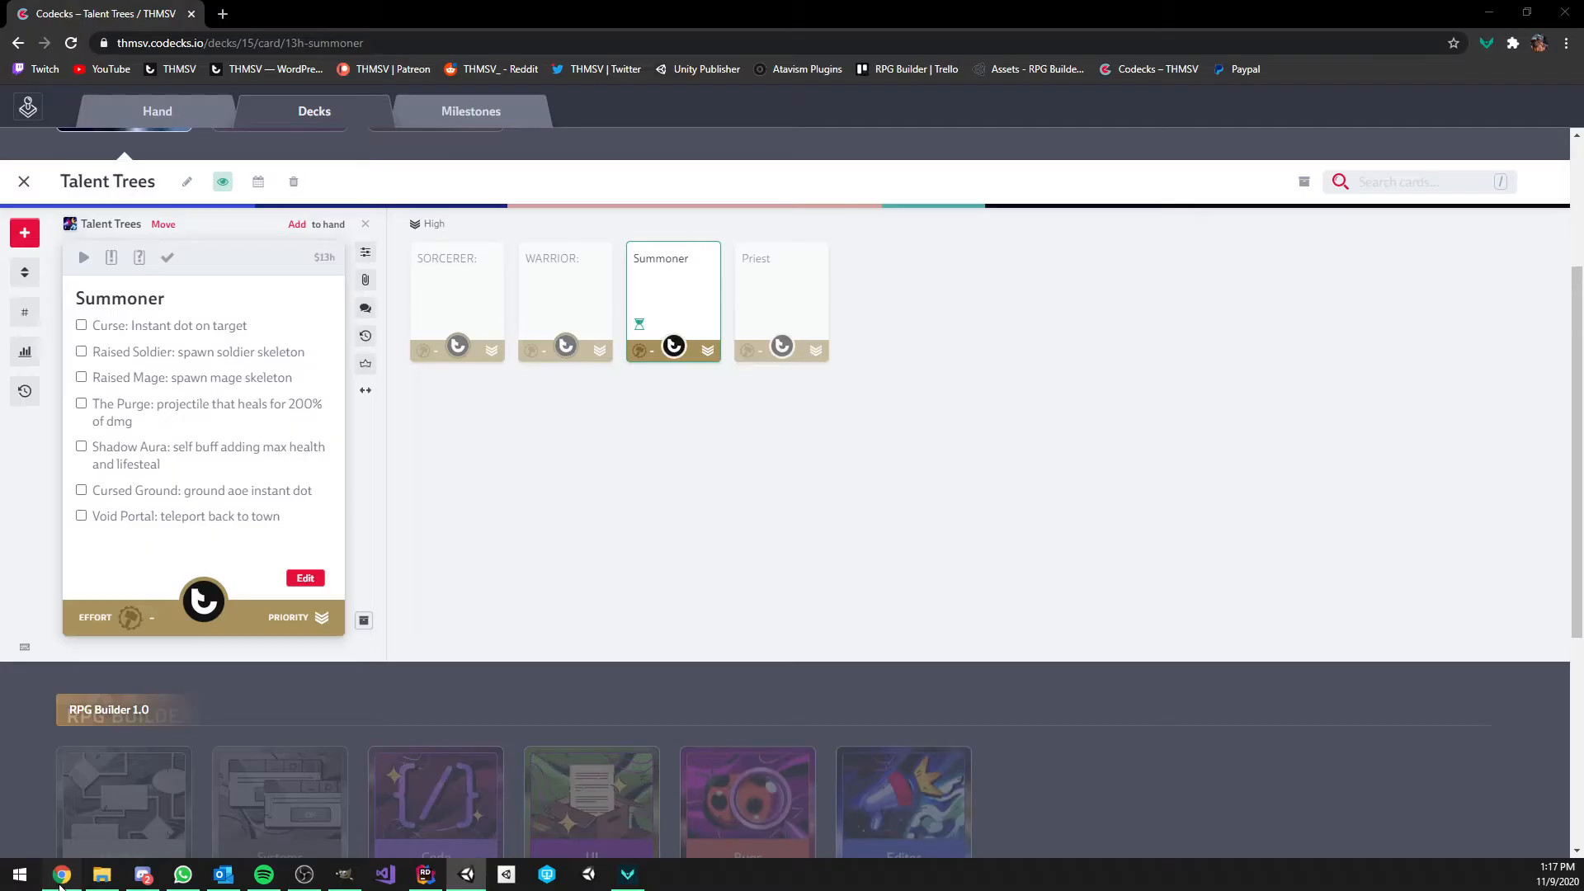
Check the Summoner card in Codecks for the remaining ability, and create a new effect named Portal in RPG Builder
left_click(62, 875)
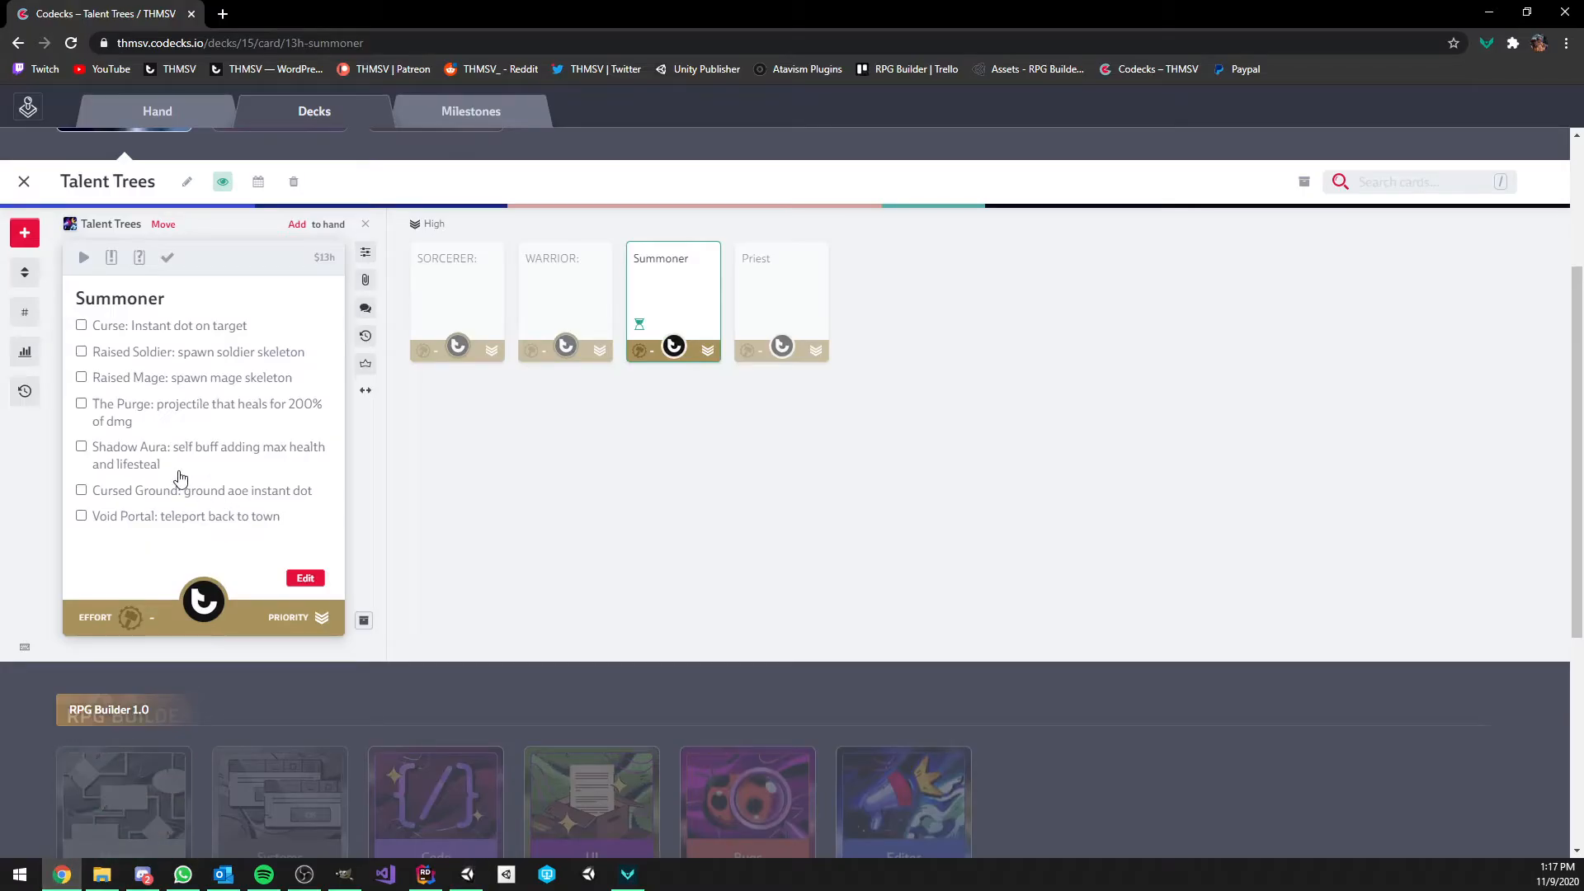
left_click(468, 873)
left_click(785, 140)
left_click(838, 228)
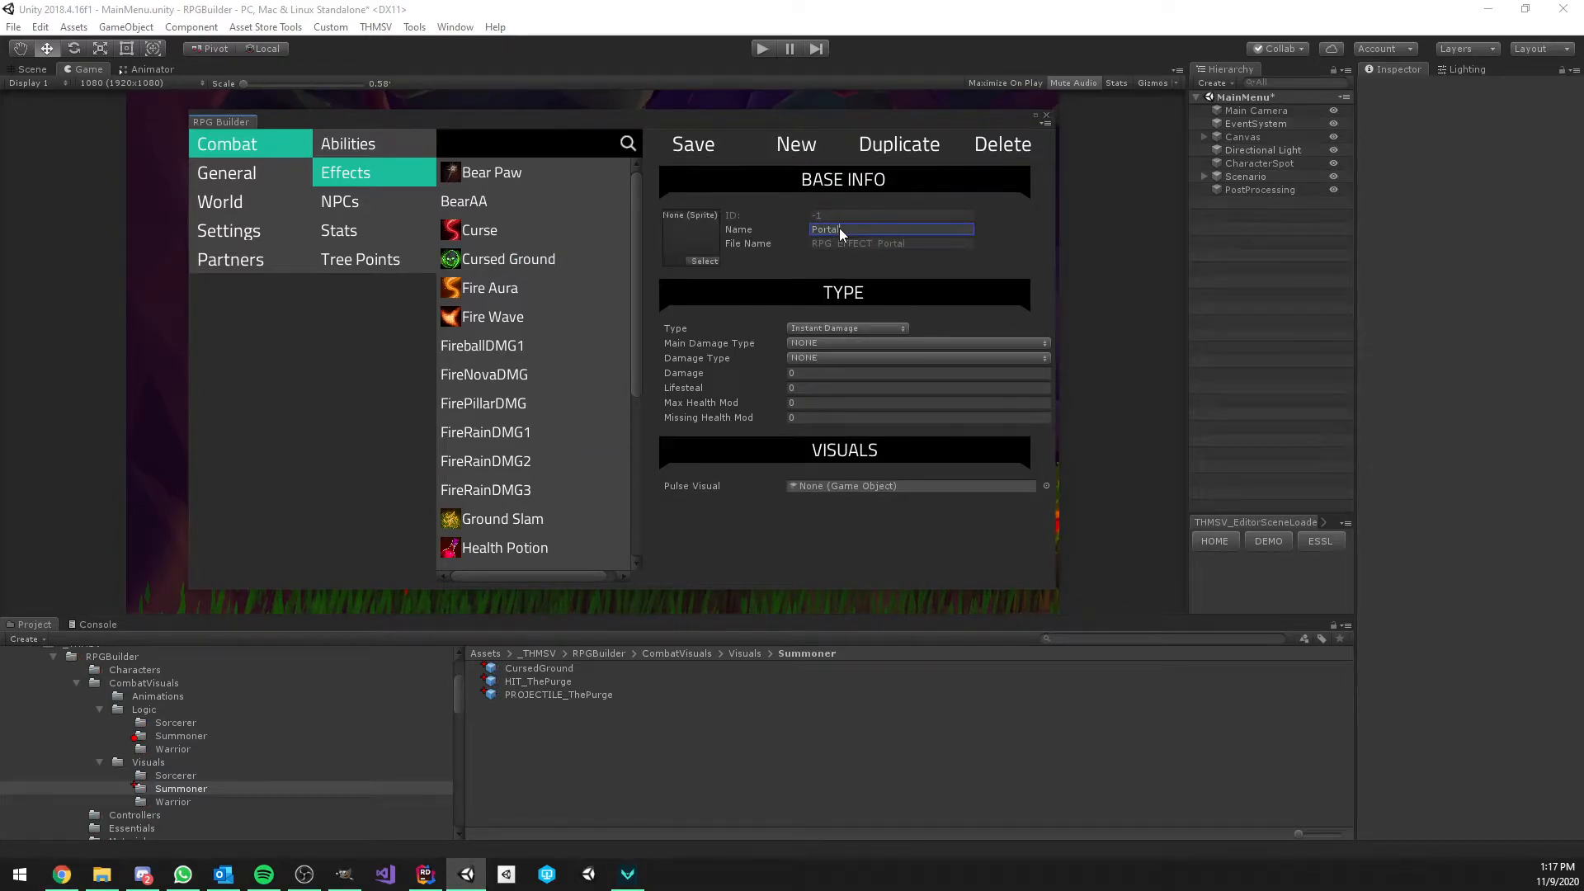
Set the Portal effect's type to Teleport with RPG_GAME_SCENE_DEMO1 as its game scene
left_click(829, 328)
left_click(832, 525)
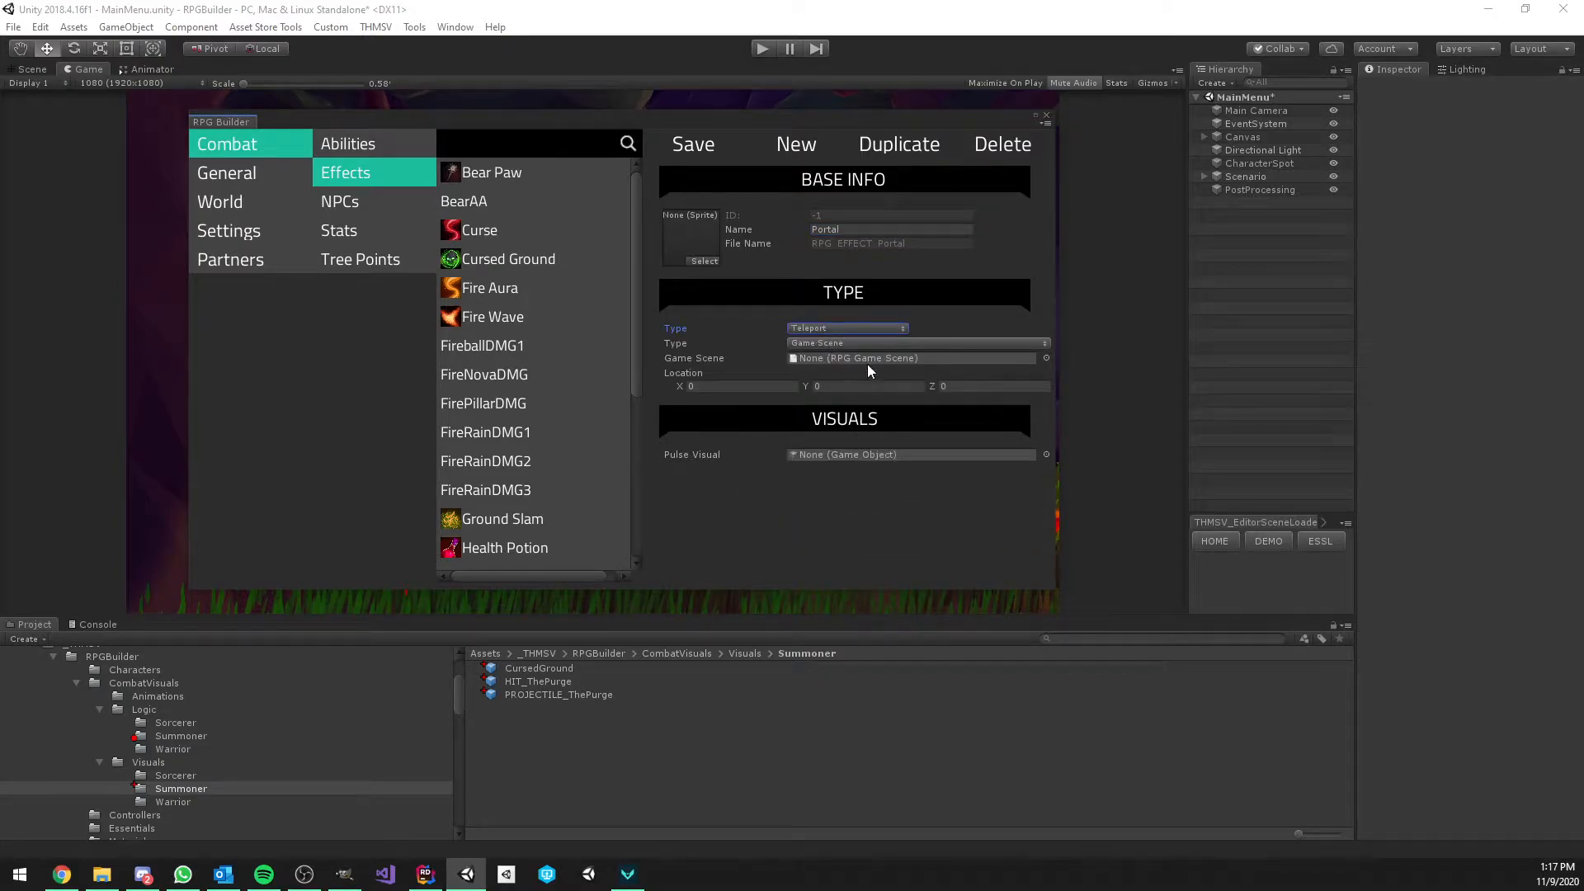
left_click(1046, 359)
double_click(855, 239)
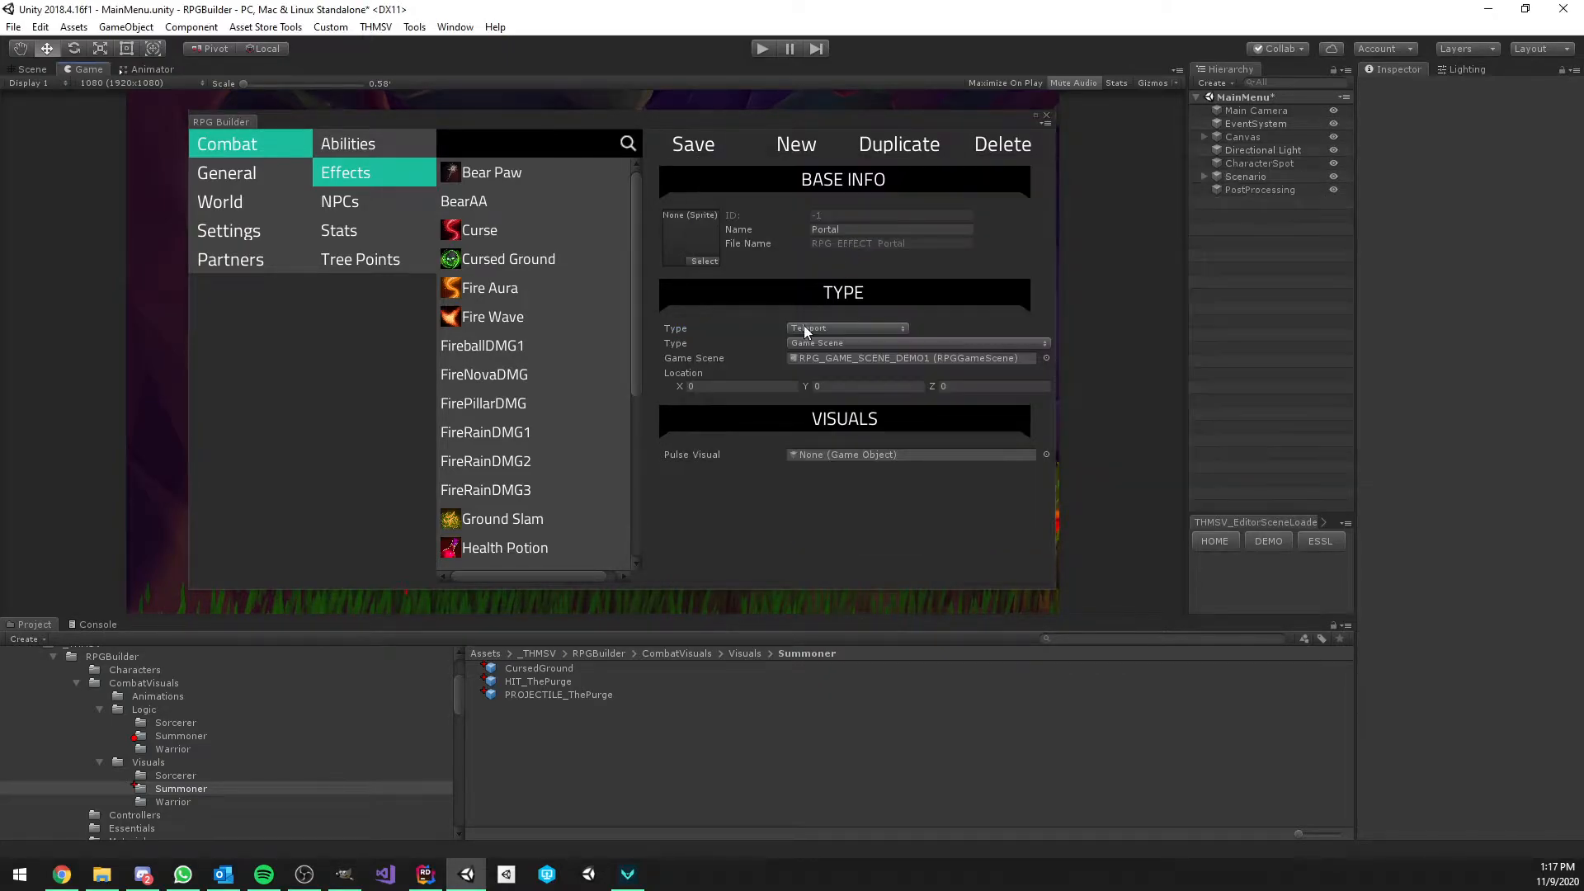
Set the Portal effect's teleport location to X -150, Y 0.25, Z -150 and save the effect
left_click(778, 385)
type("-150")
left_click(963, 385)
type("-150")
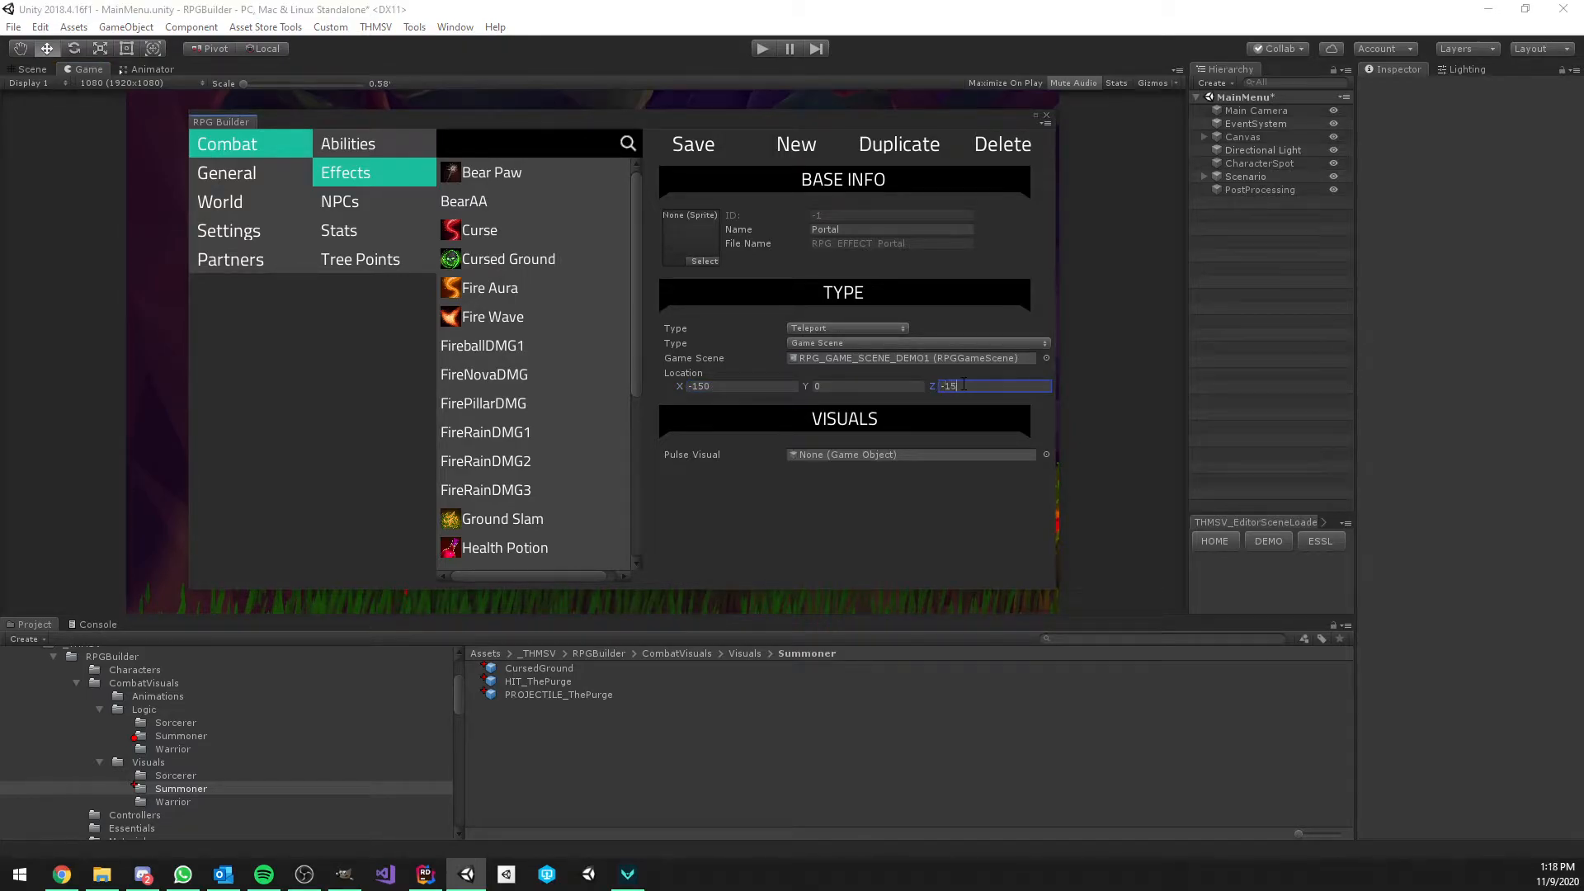
left_click(843, 387)
type("0.25")
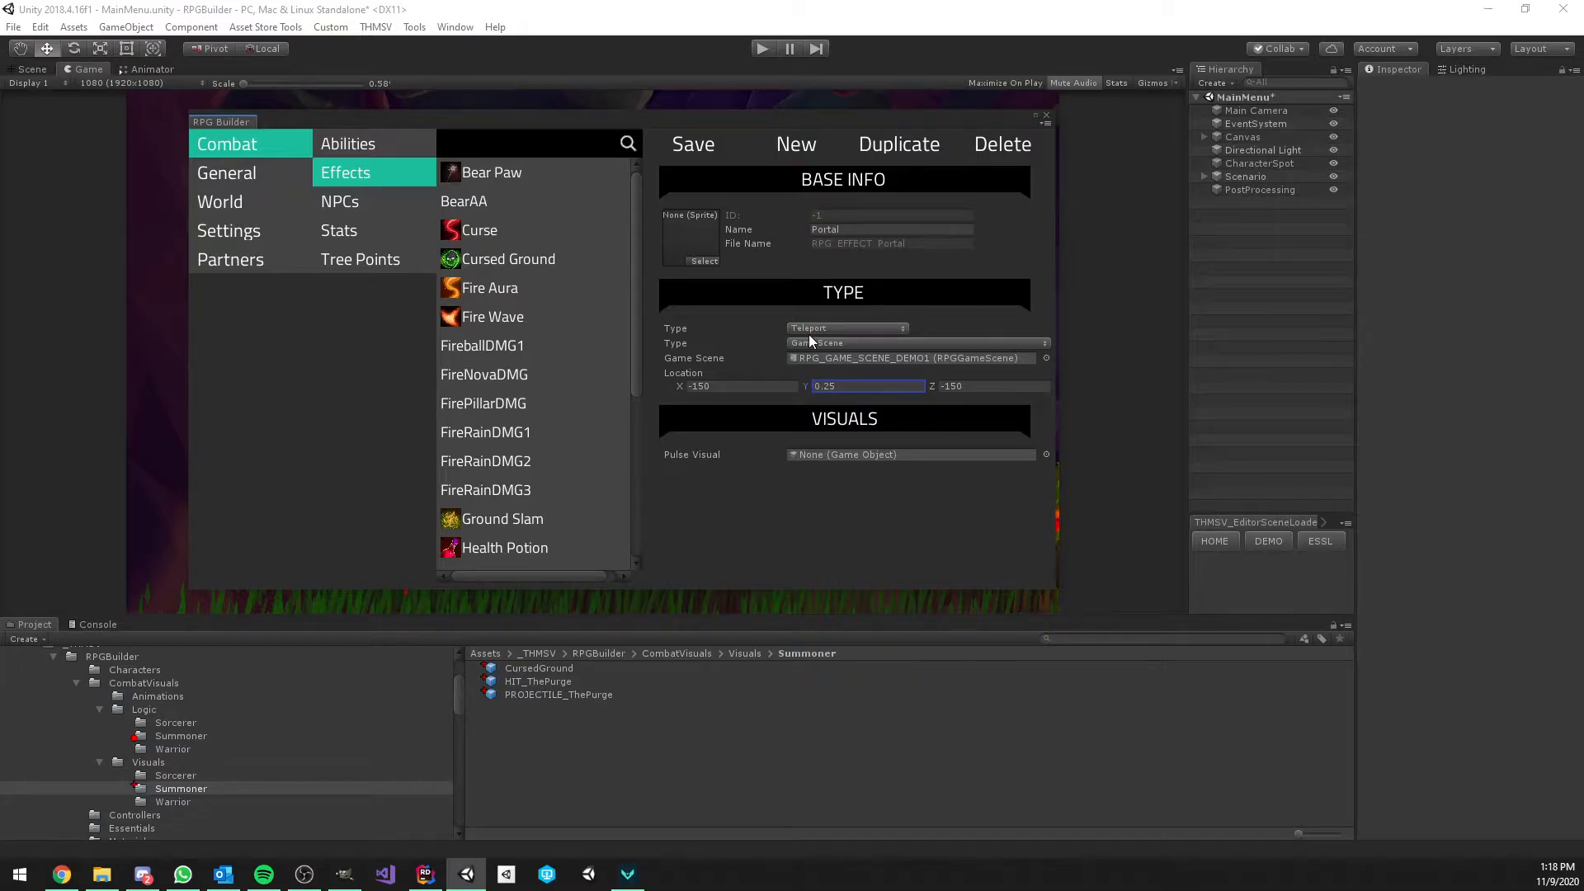
left_click(702, 150)
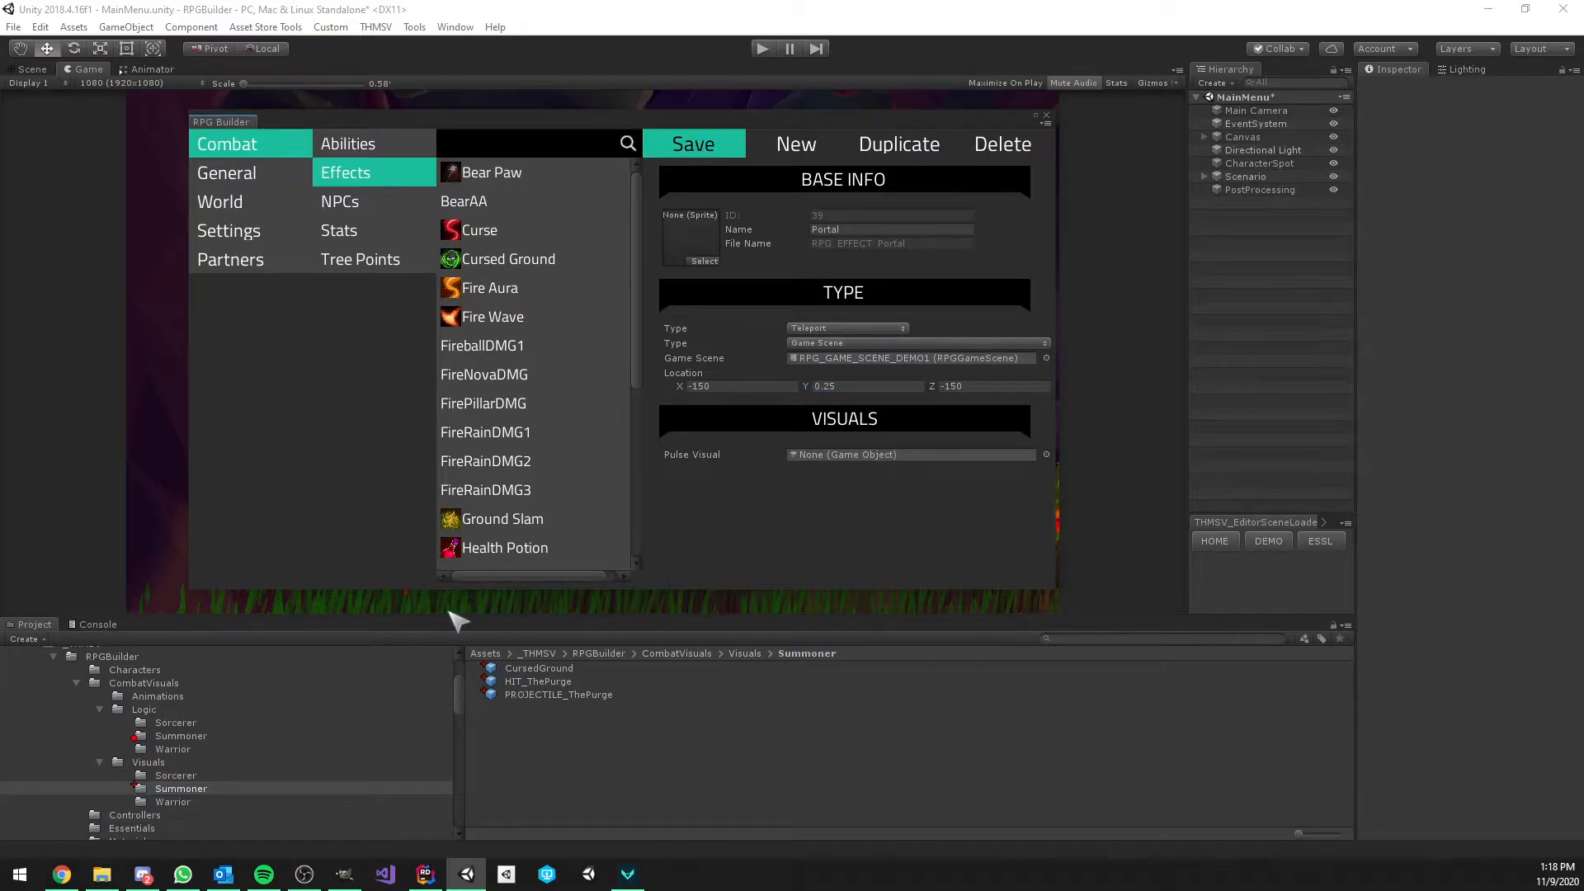
Check the Summoner card in Codecks for the first ability, and create a new ability named Curse in RPG Builder
left_click(62, 874)
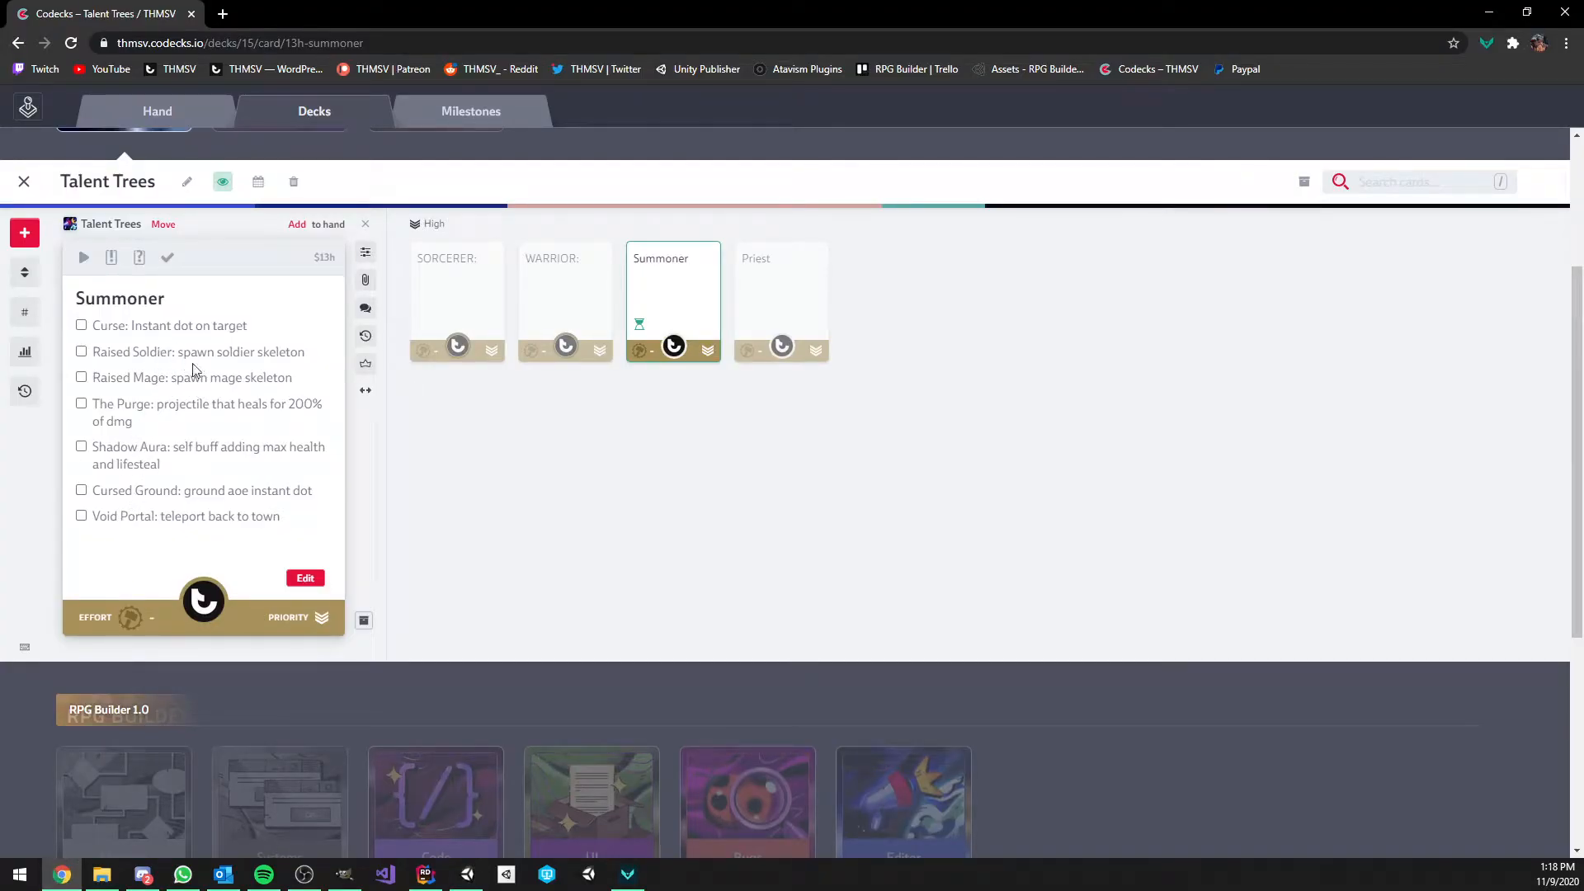
left_click(466, 874)
left_click(361, 147)
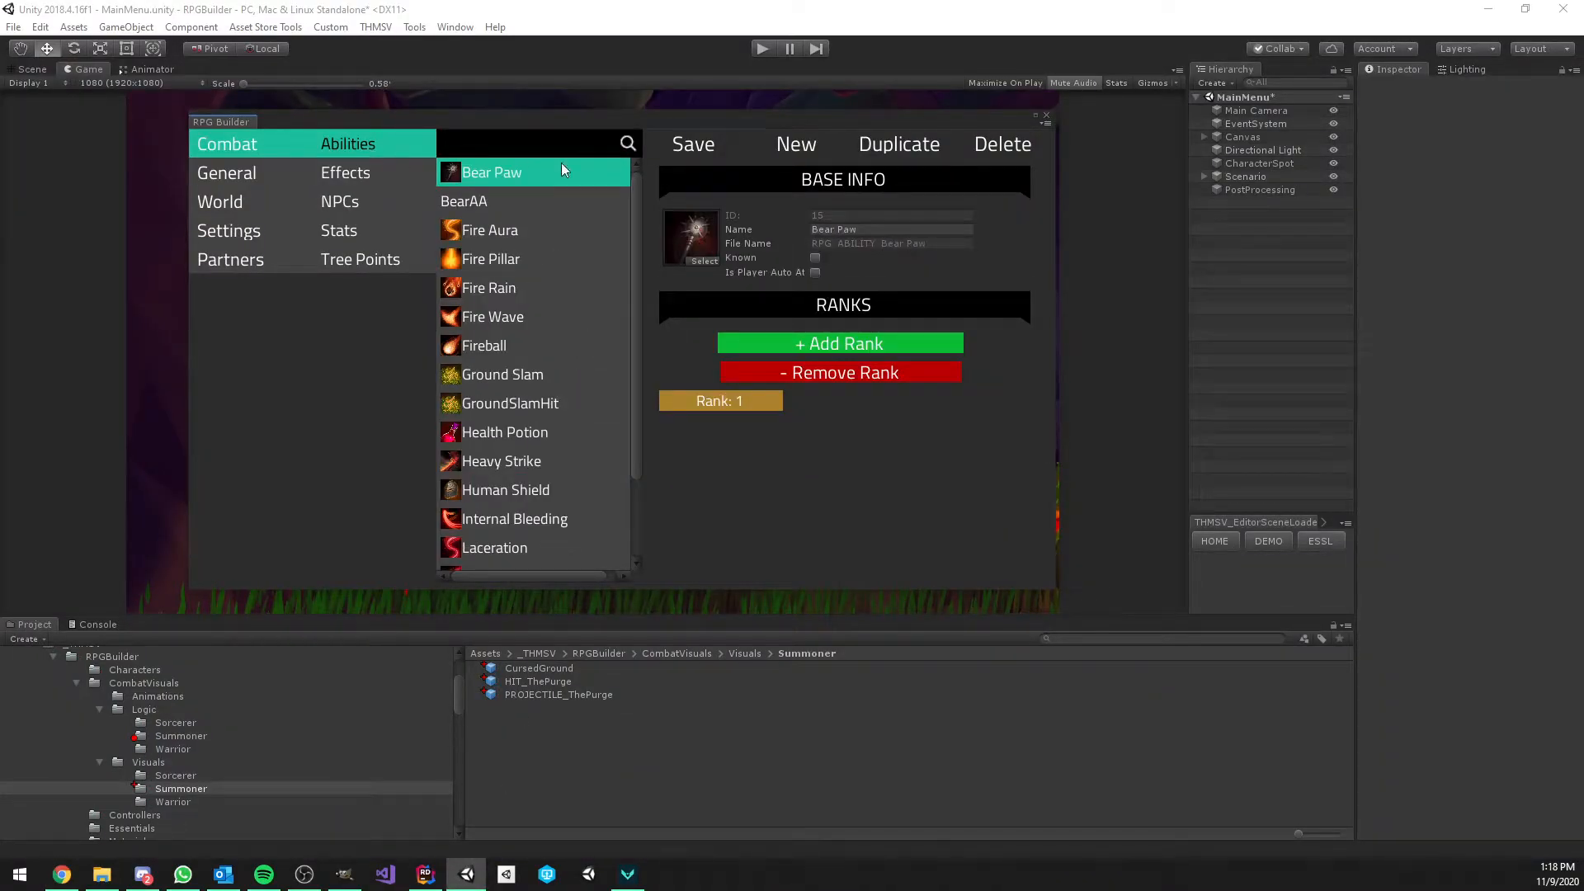
left_click(788, 145)
left_click(842, 231)
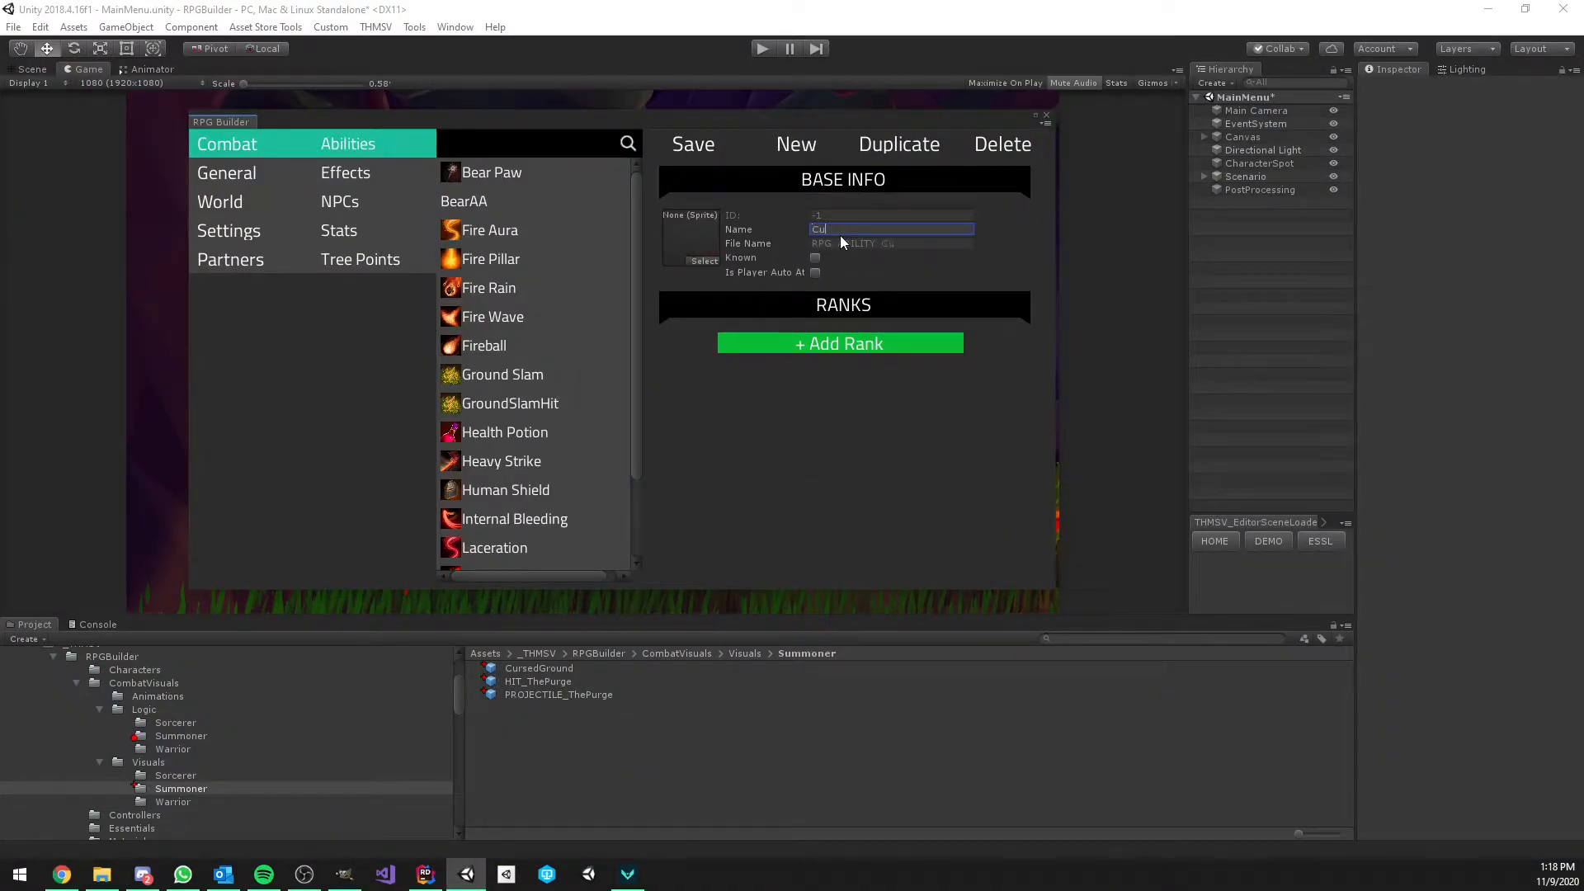
Assign the red swirl sprite as the Curse ability's icon
left_click(704, 261)
scroll(836, 353, "down", 5)
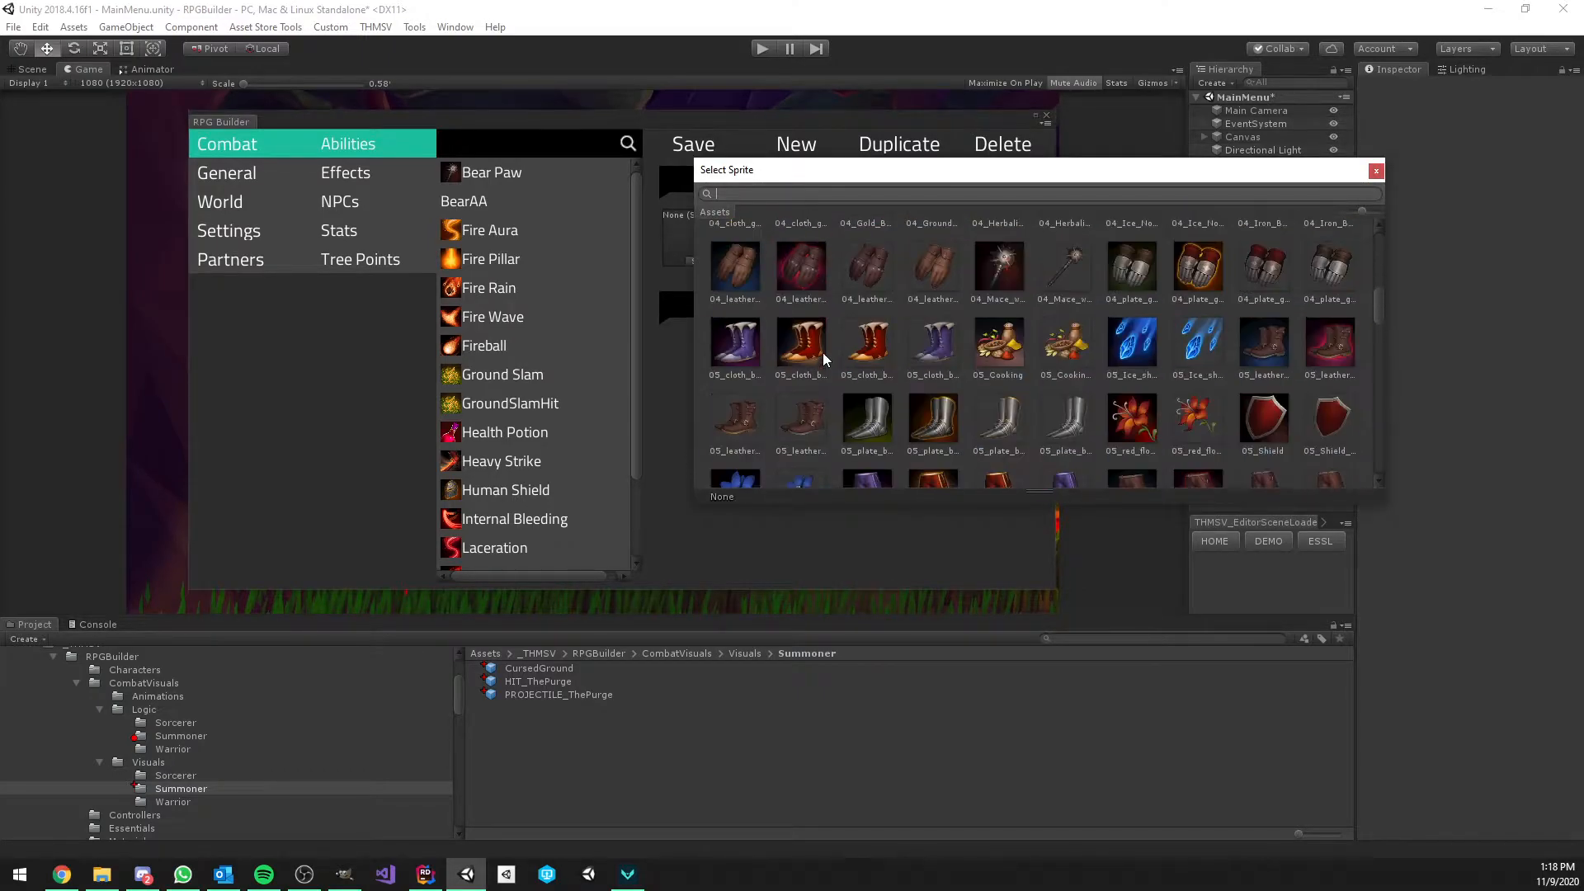
scroll(836, 353, "down", 6)
double_click(799, 318)
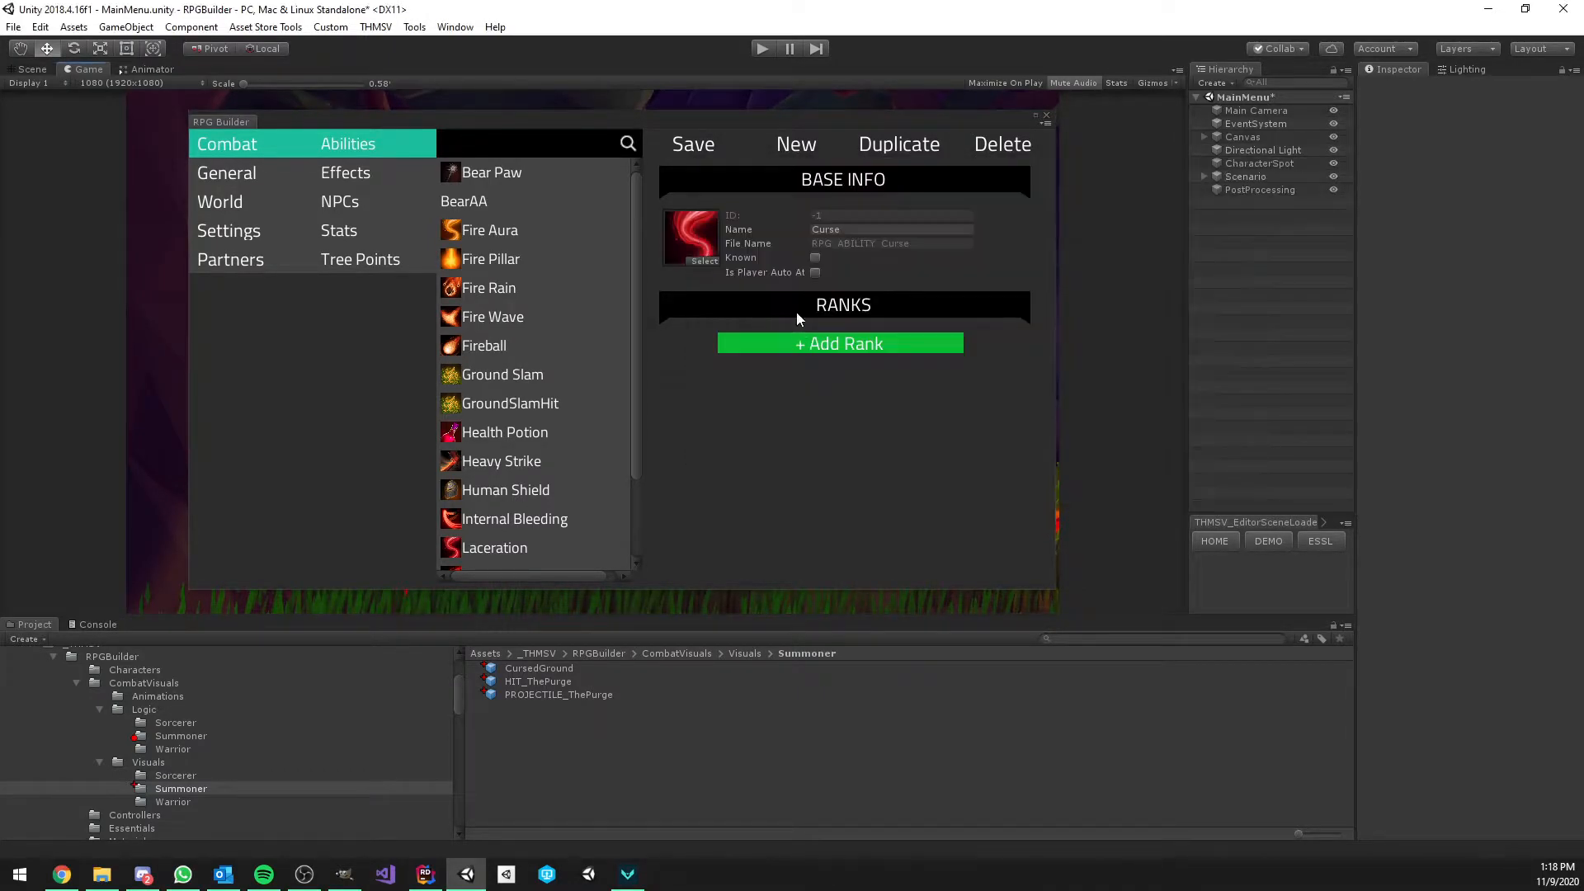
Mark the Curse ability as known and add a first rank that uses the TARGET_INSTANT mechanic
left_click(821, 341)
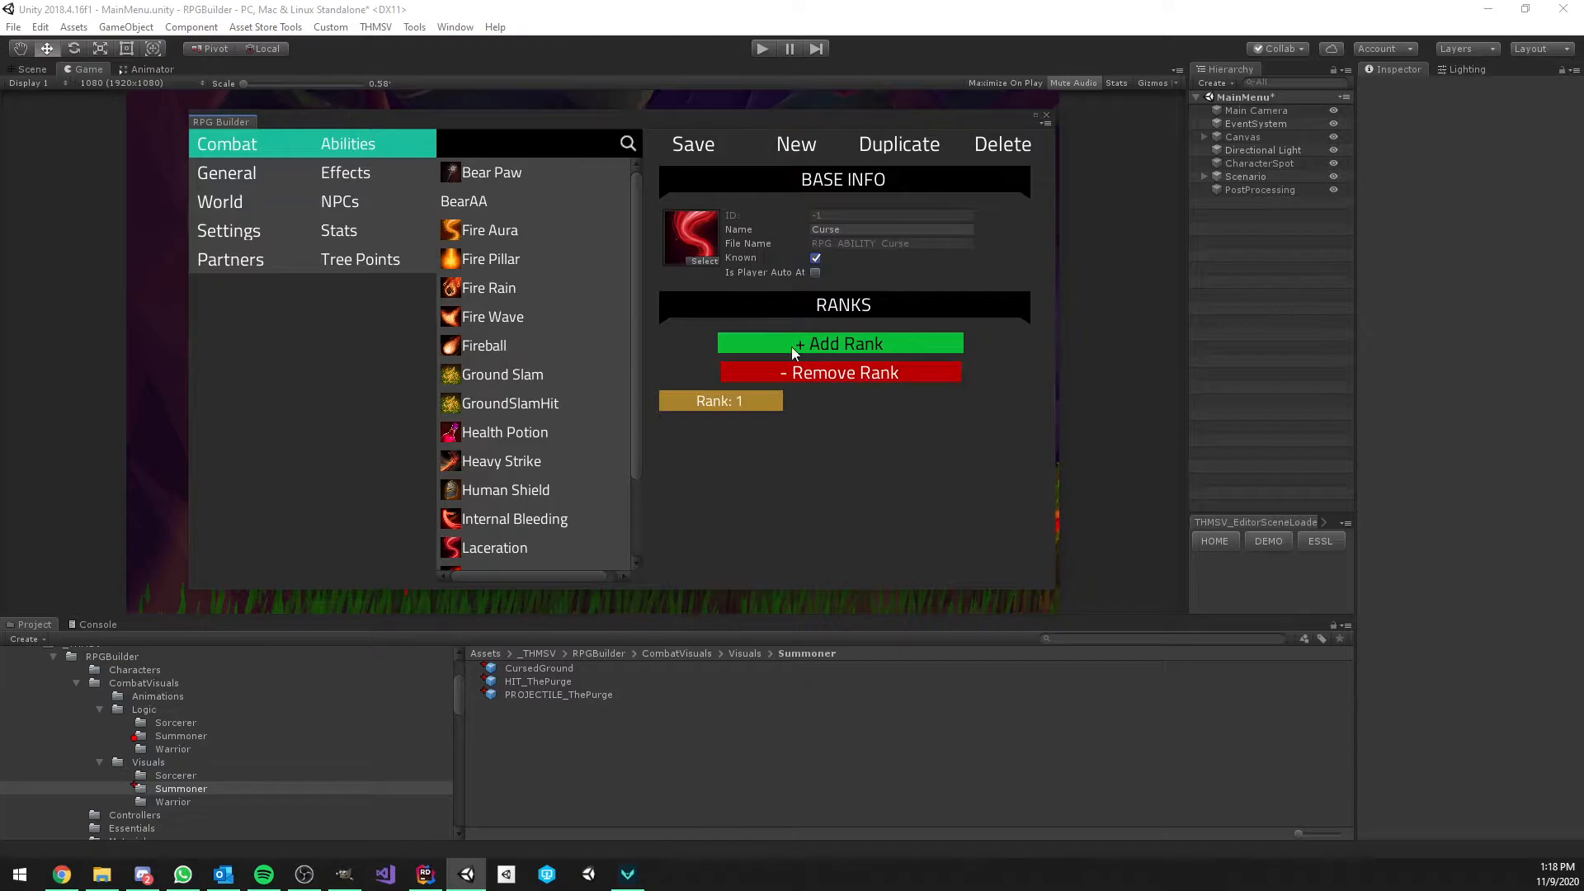
scroll(743, 408, "down", 3)
scroll(832, 382, "down", 3)
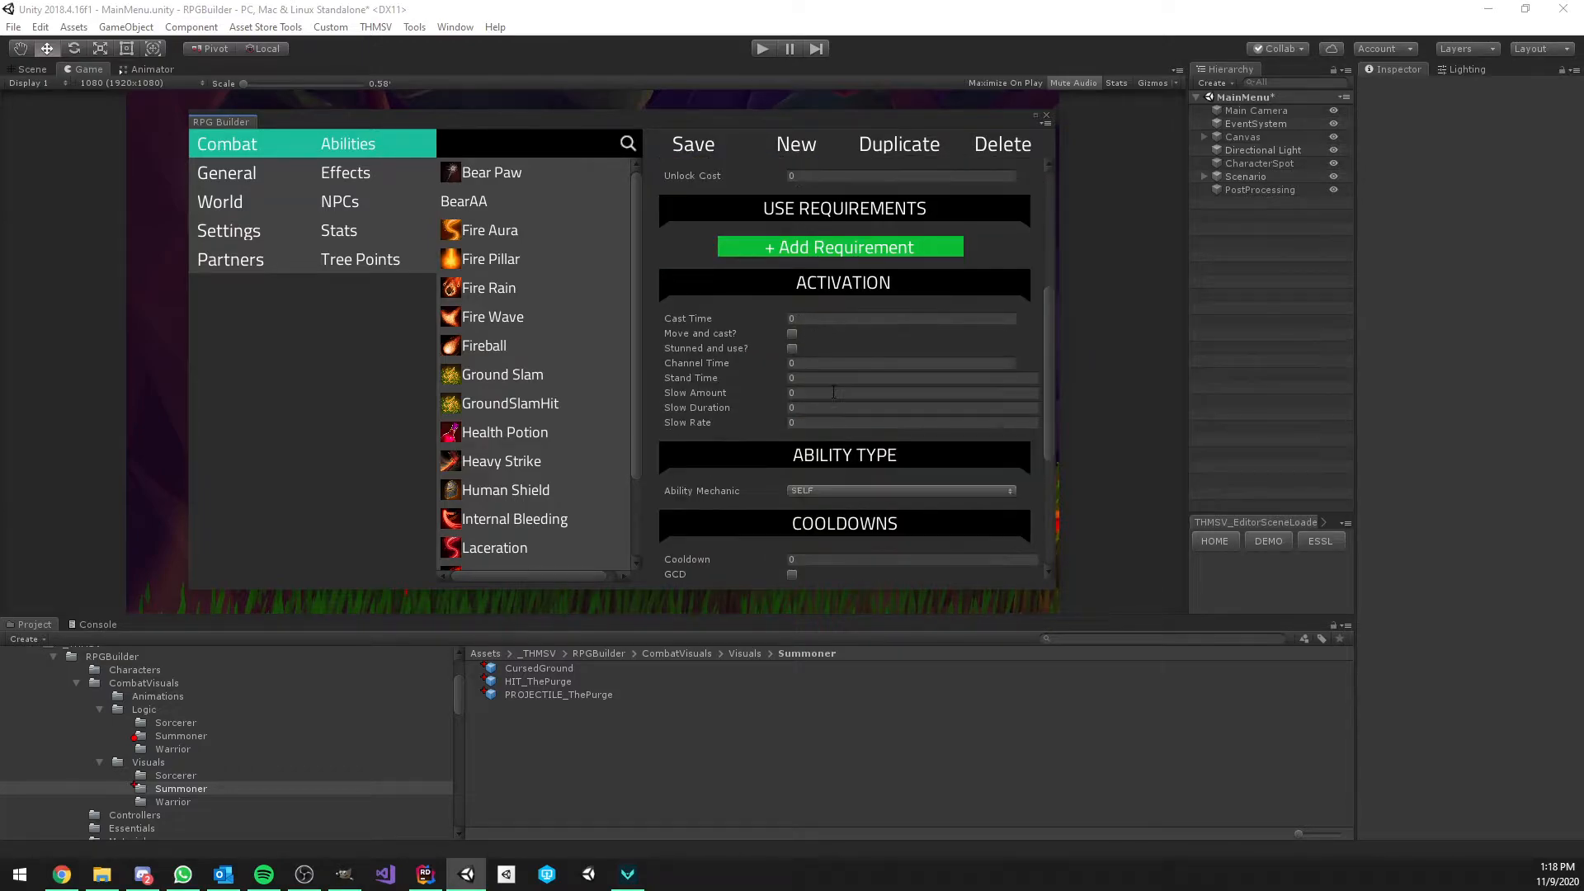
scroll(812, 423, "up", 2)
scroll(821, 363, "down", 3)
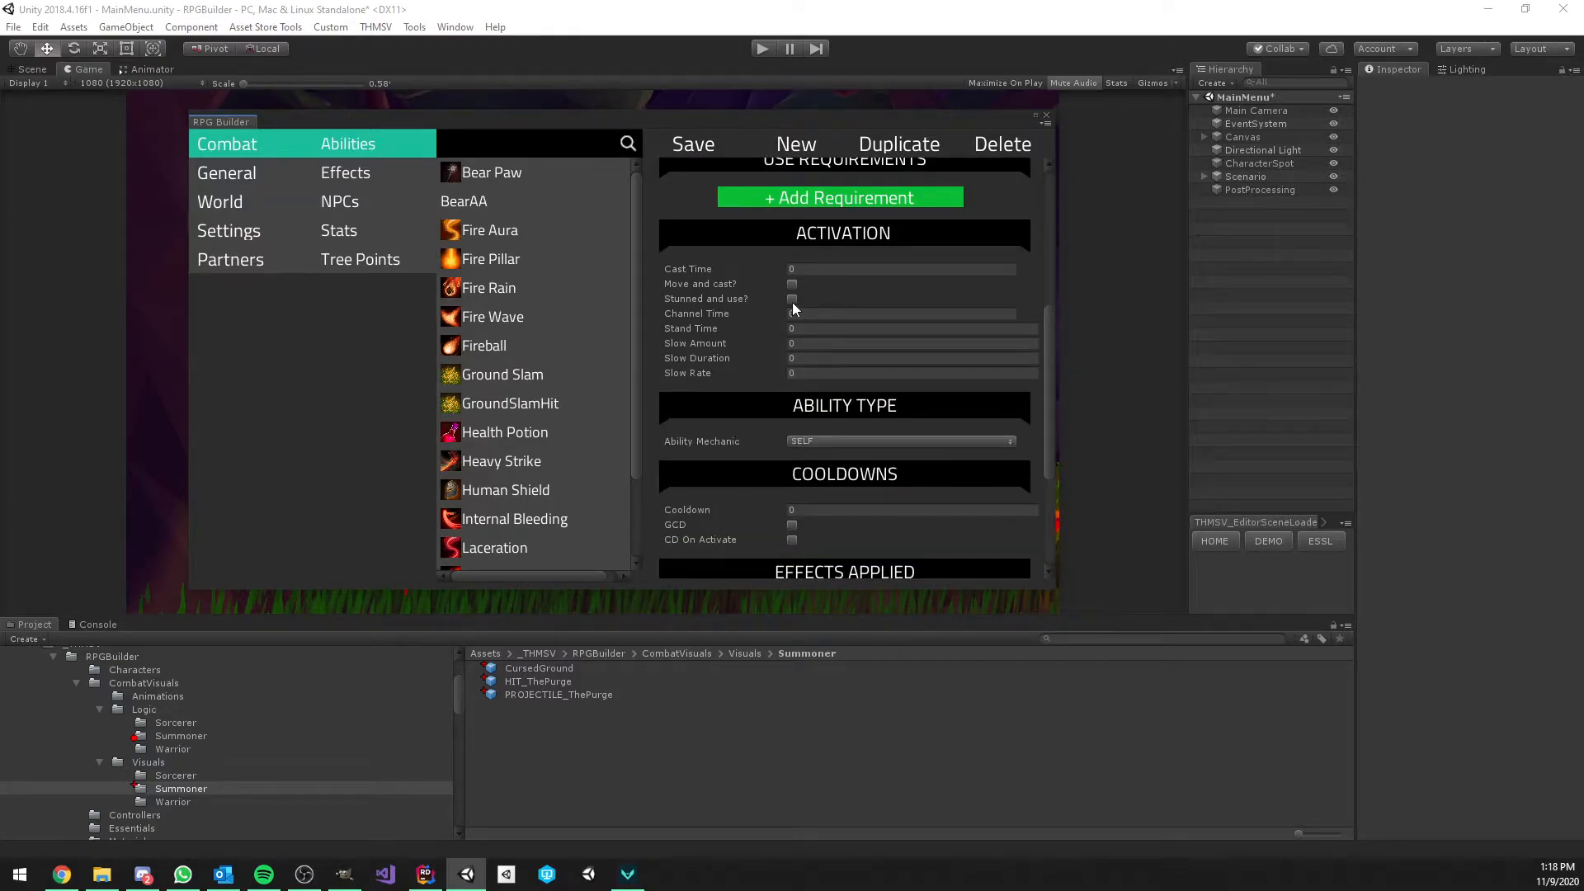
scroll(794, 304, "down", 2)
left_click(831, 341)
left_click(873, 524)
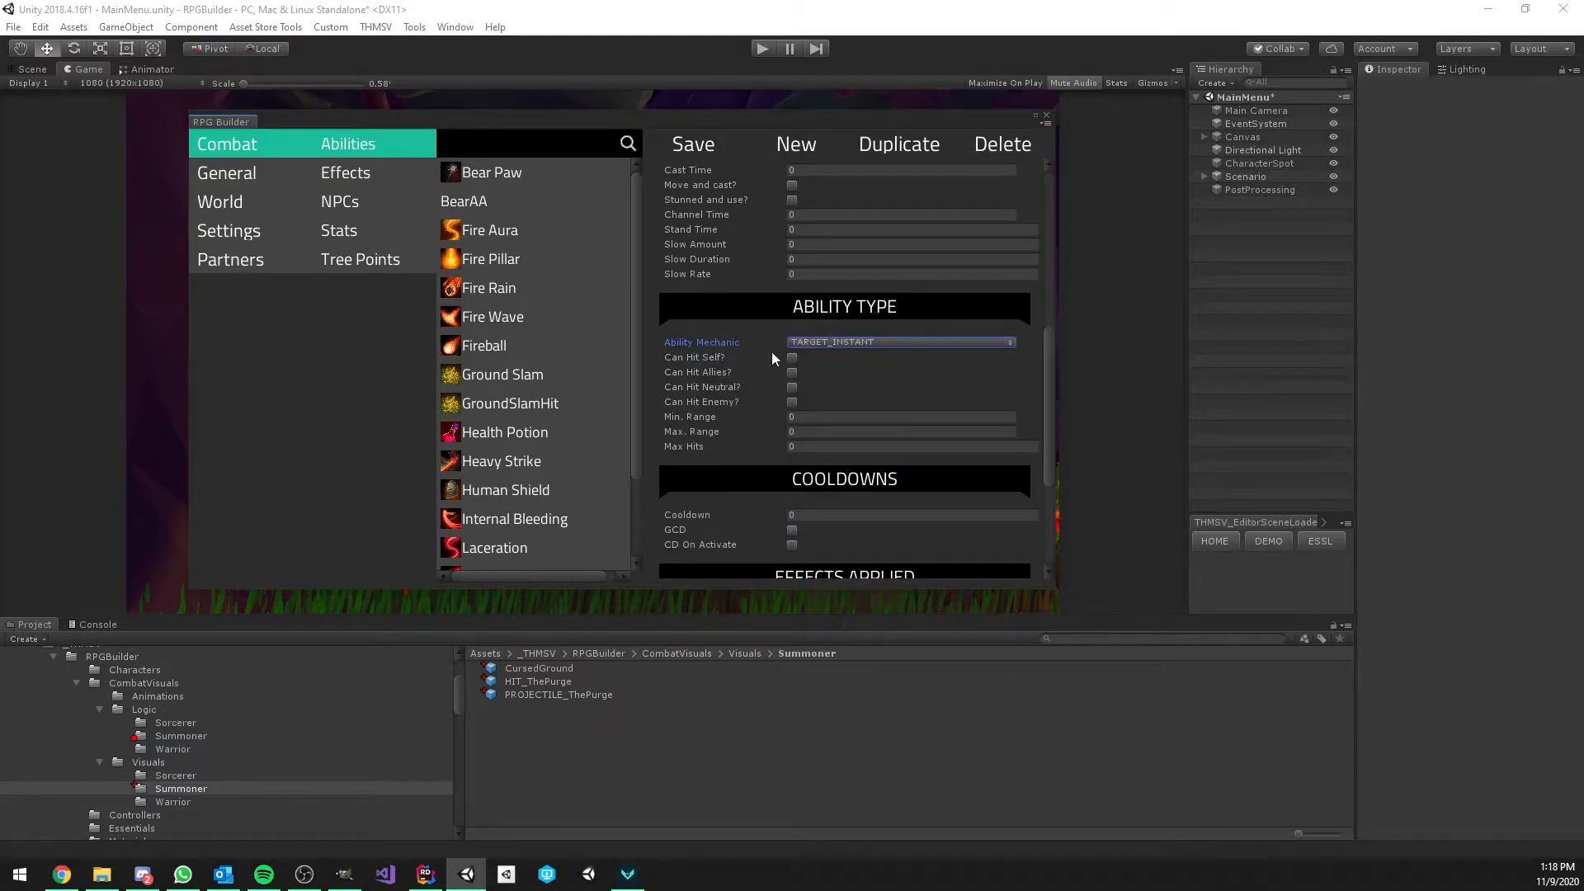
Let the Curse rank hit neutral and enemy targets, with a max range of 25 and max hits of 1
scroll(807, 359, "down", 2)
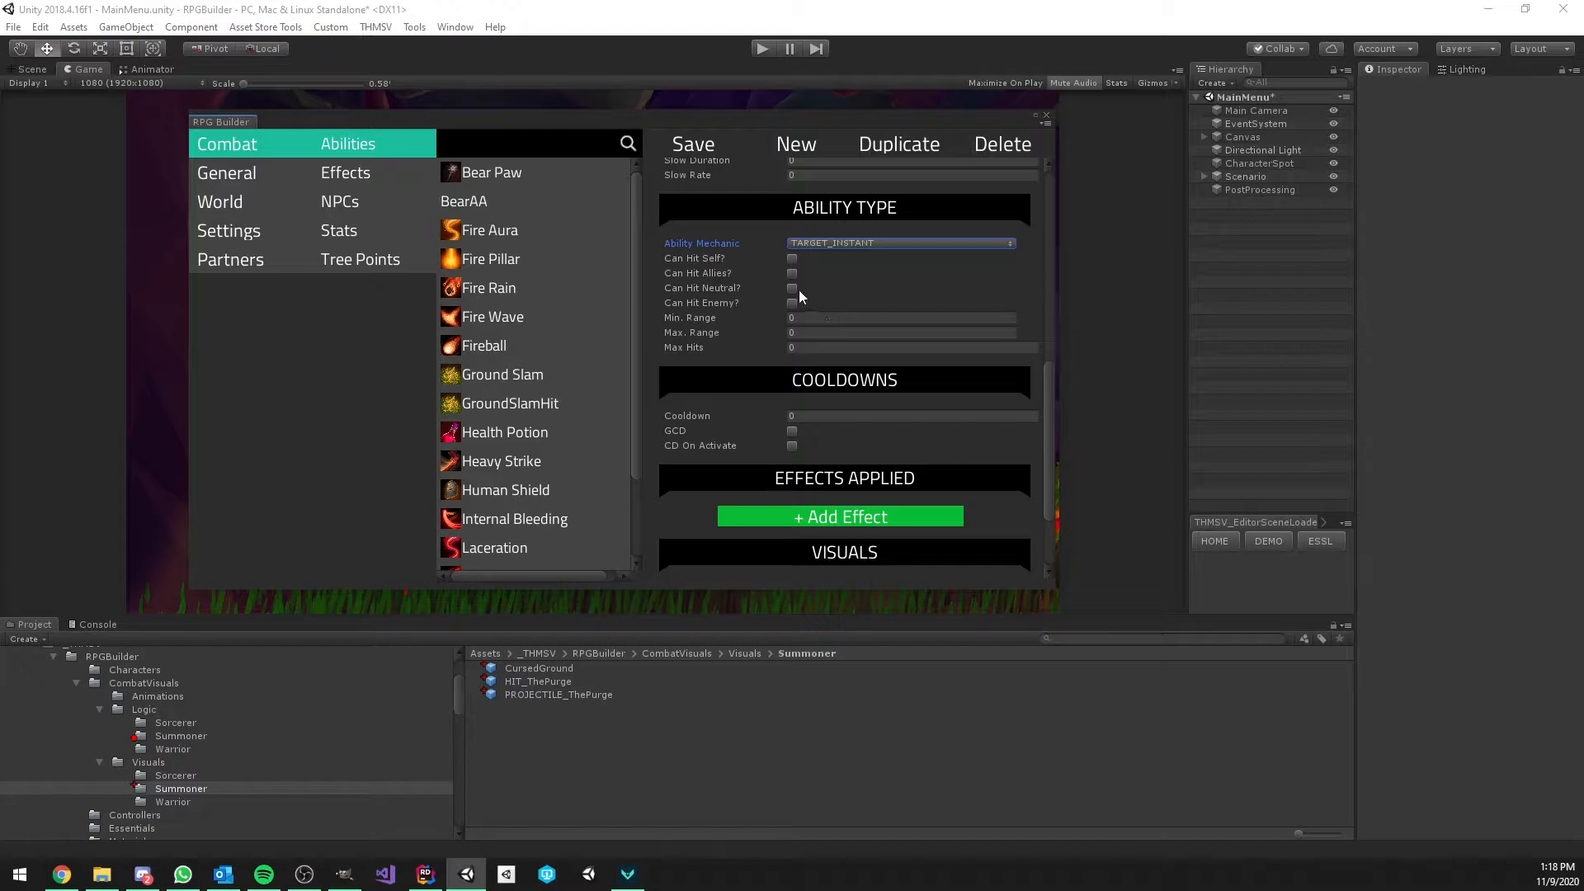
left_click(792, 289)
left_click(792, 304)
left_click(814, 332)
left_click(812, 347)
type("1")
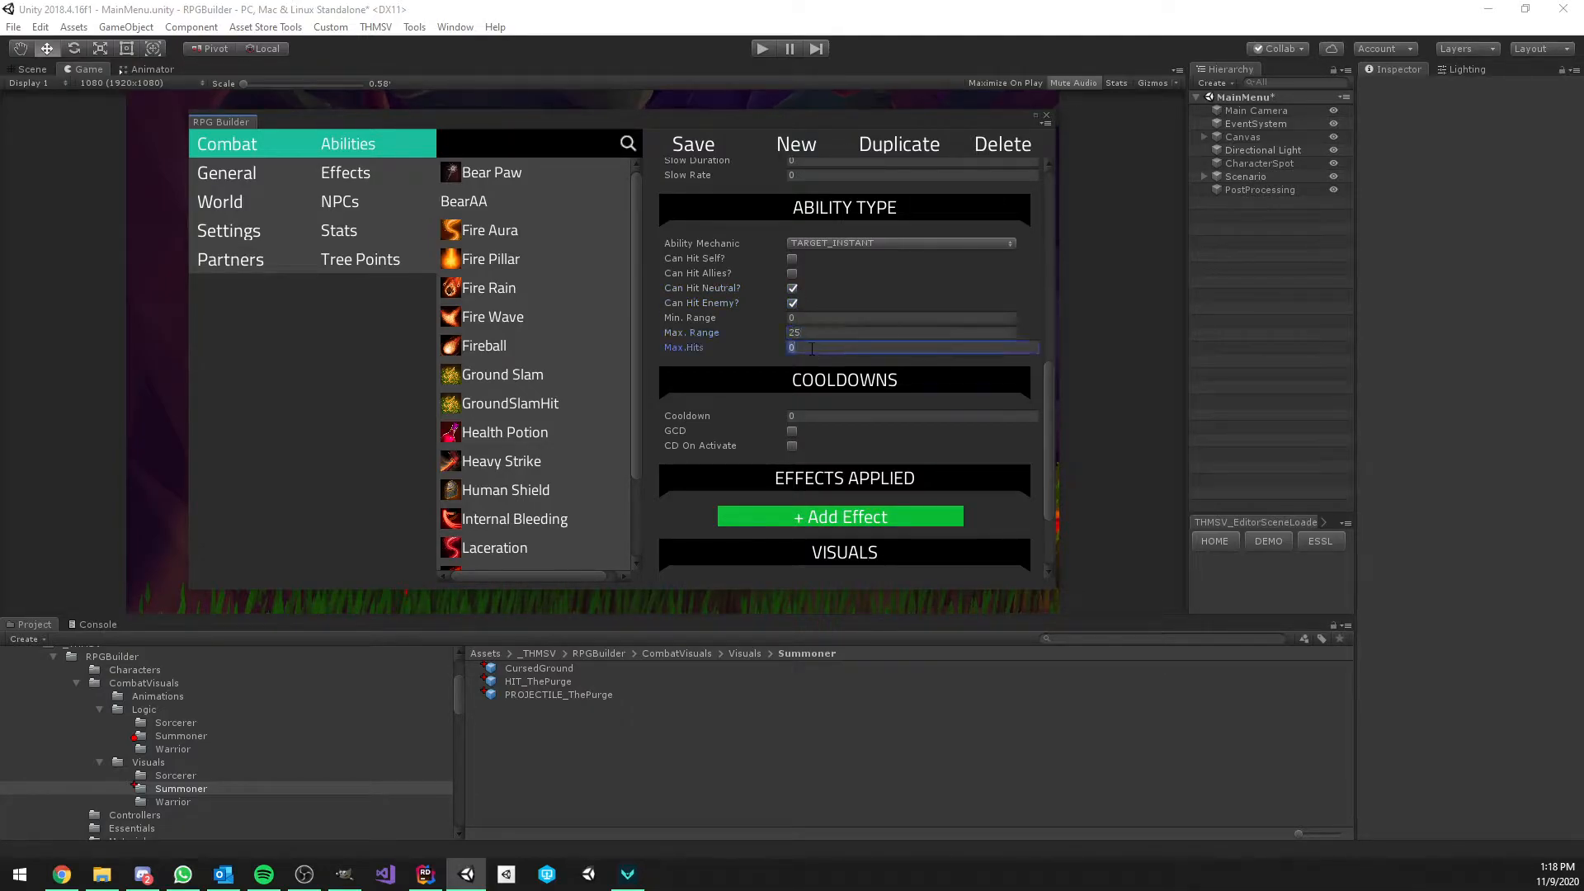
Set the Curse rank's cooldown to 3 and enable CD On Activate
scroll(827, 369, "down", 3)
left_click(835, 288)
type("3")
left_click(792, 320)
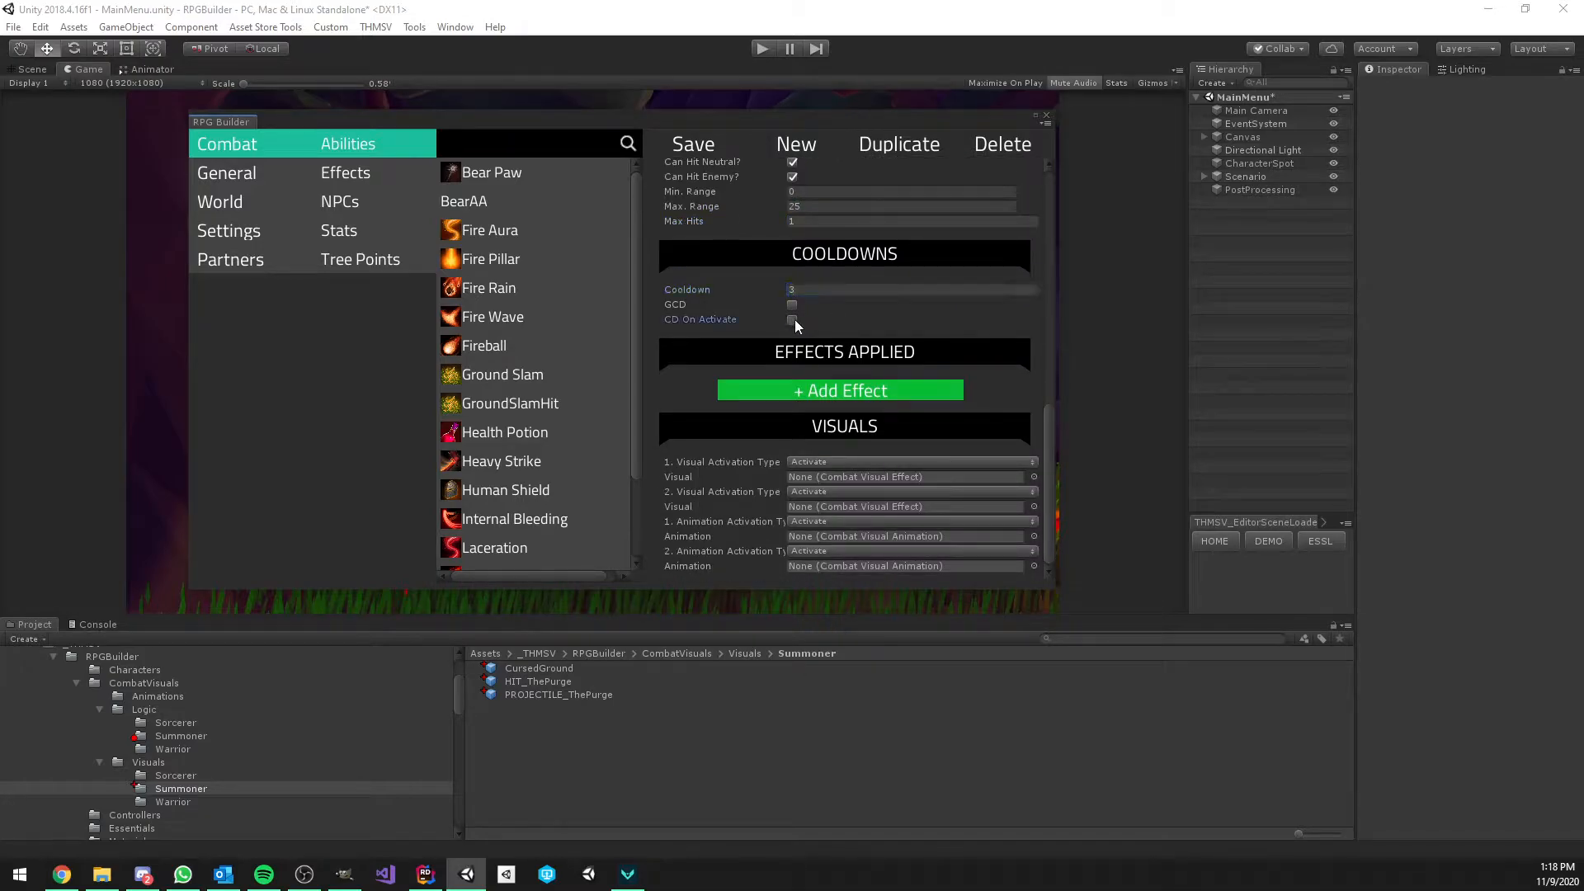
Add RPG_EFFECT_Curse to the Curse rank's applied effects with a chance of 100, and save the ability
left_click(833, 390)
left_click(949, 385)
left_click(838, 266)
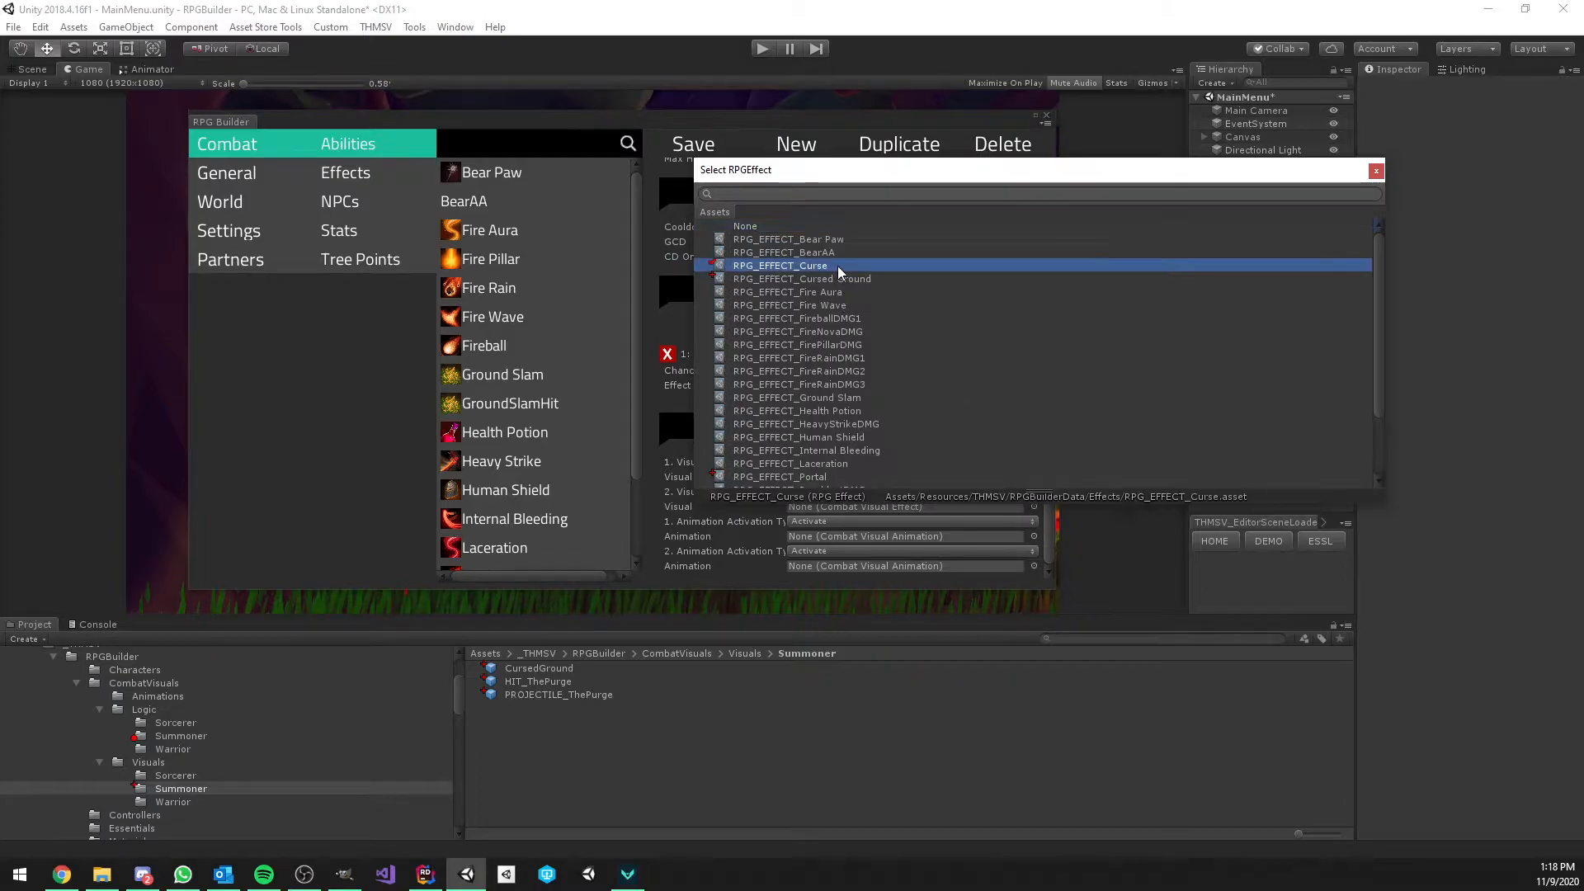
left_click(838, 265)
left_click_drag(730, 370, 818, 370)
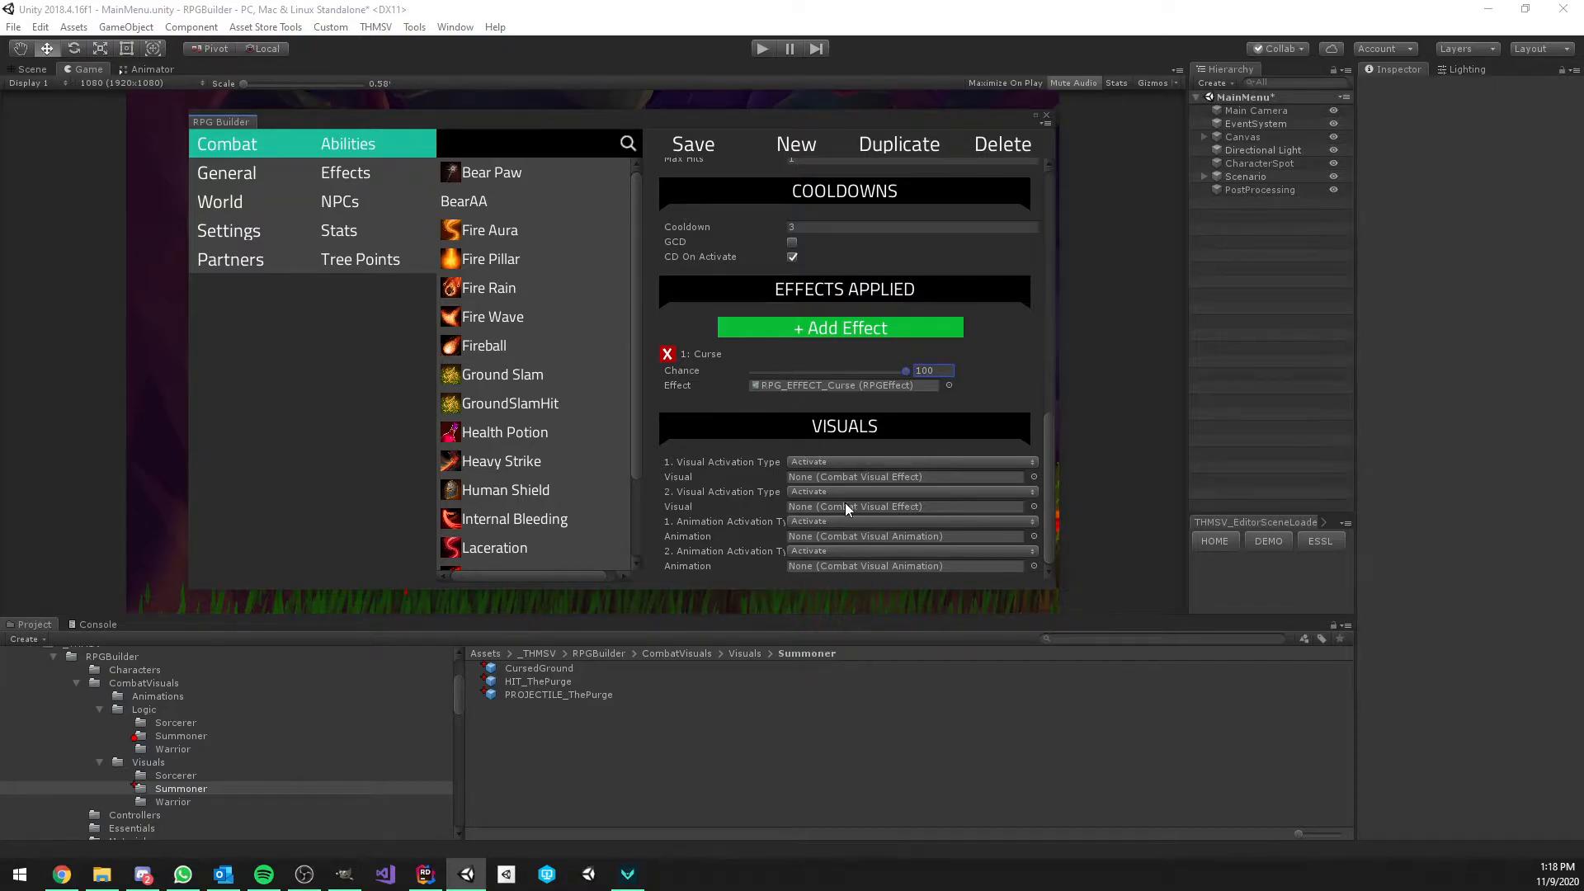
left_click(810, 506)
left_click(693, 144)
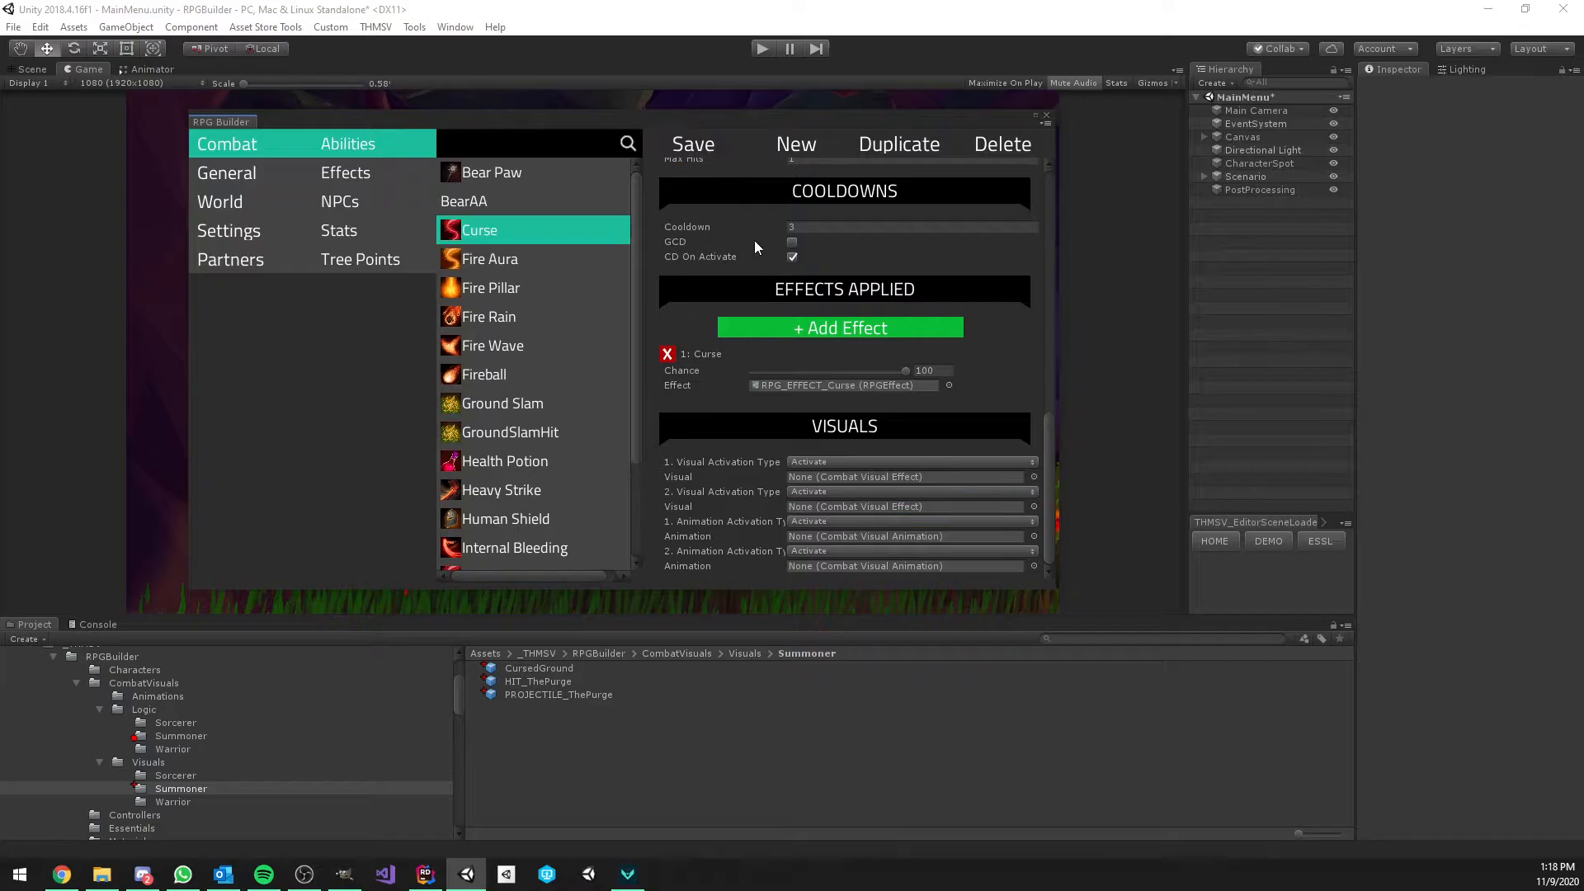
Create a new ability named Cursed Ground
scroll(766, 293, "up", 10)
scroll(760, 247, "up", 3)
left_click(796, 143)
left_click(839, 235)
type("Cursed Ground")
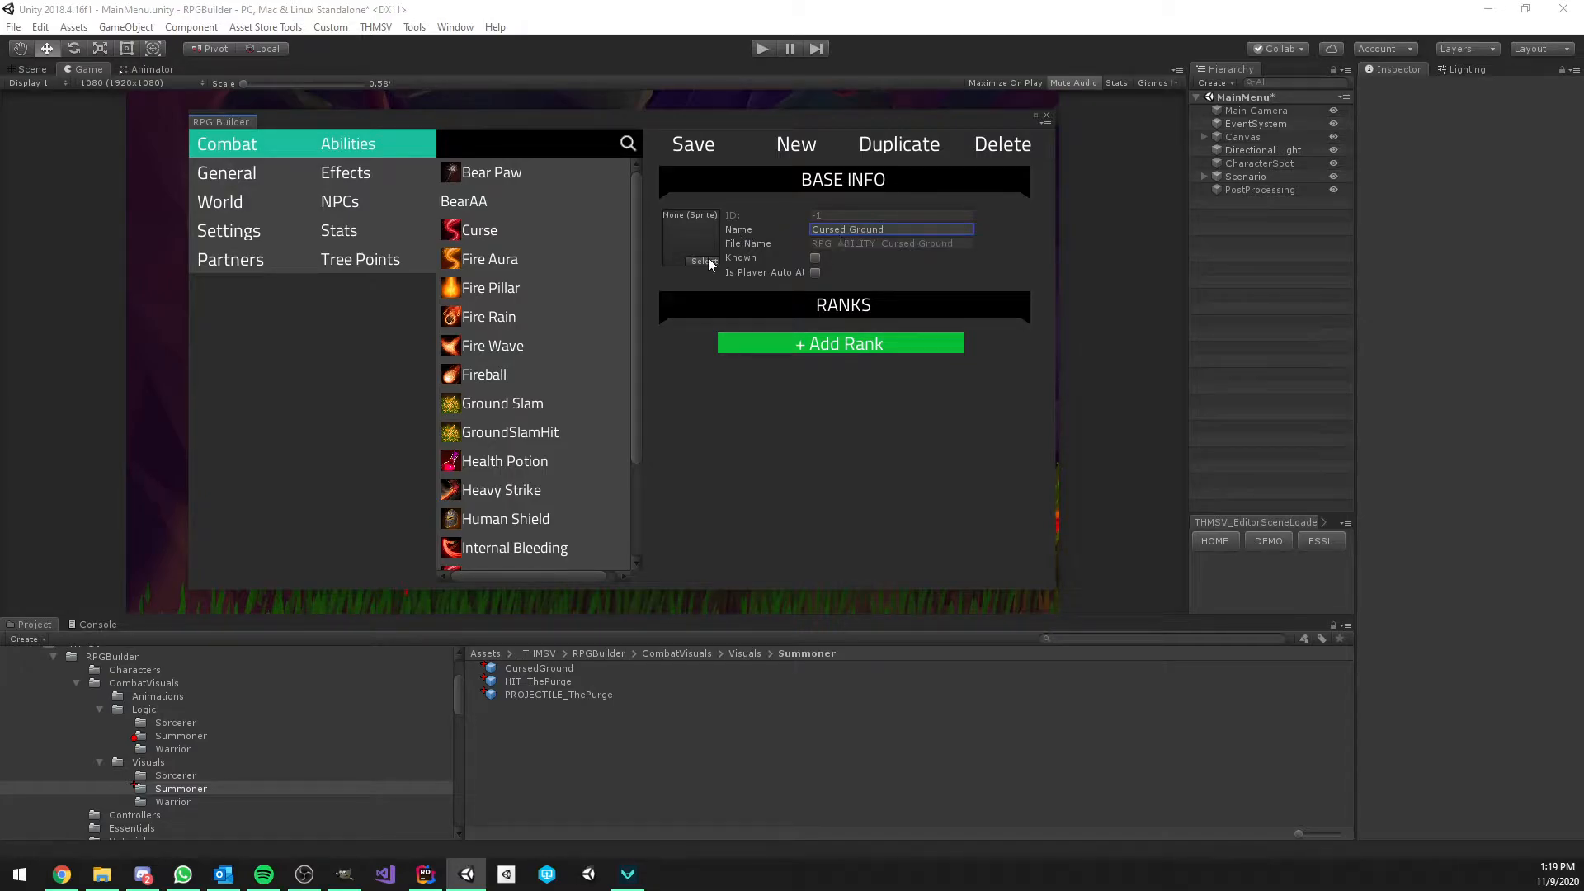
Assign the green skull sprite as the Cursed Ground ability's icon
left_click(705, 261)
scroll(860, 318, "down", 10)
double_click(1000, 355)
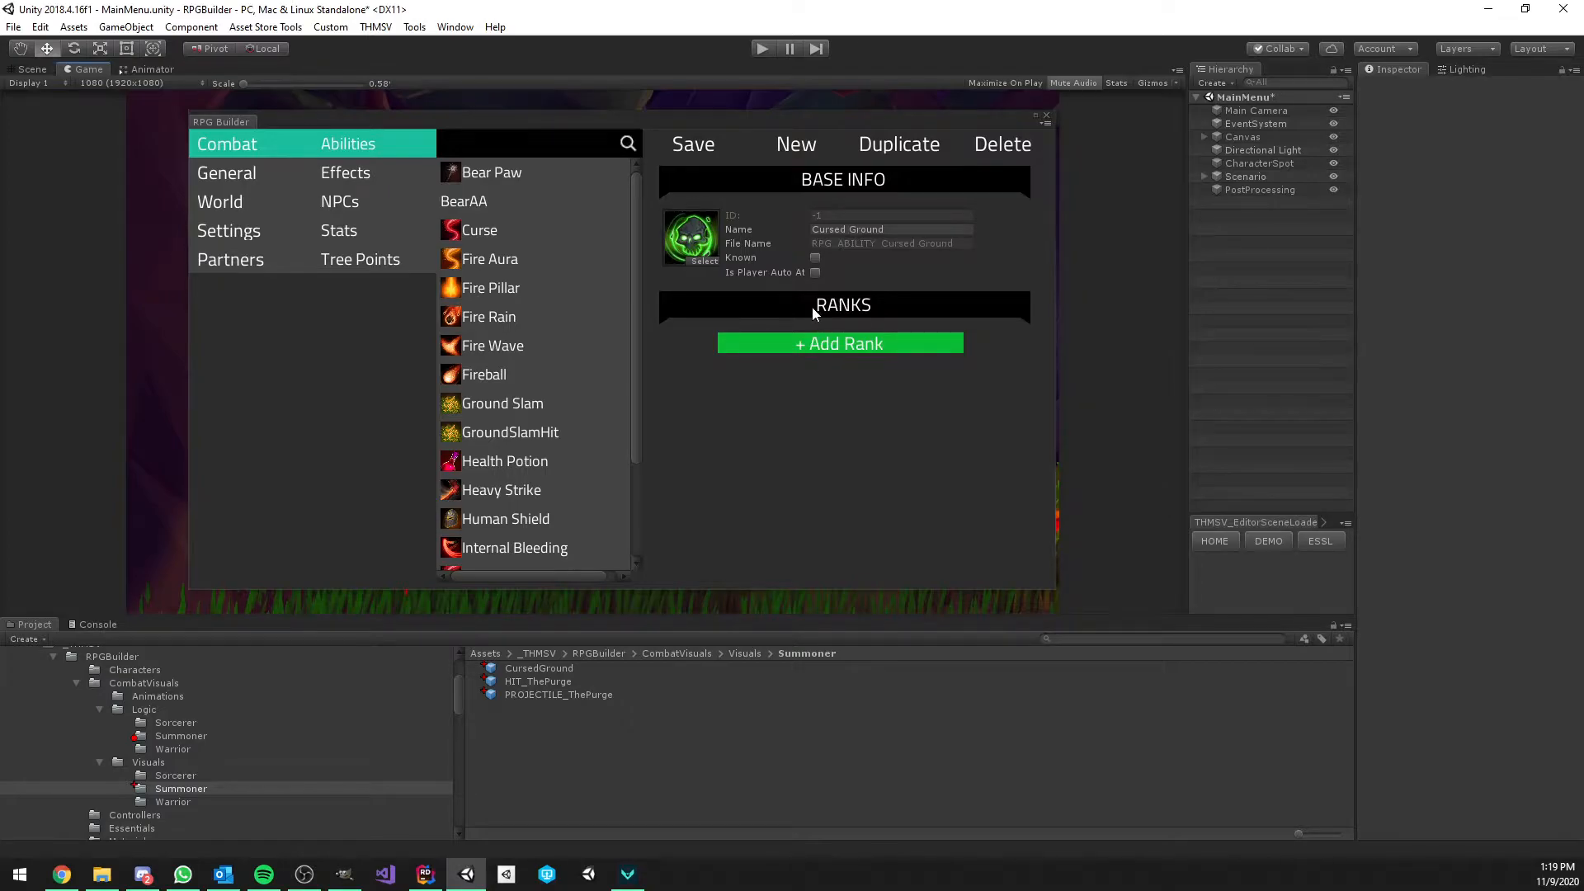
Add a rank to Cursed Ground with unlock cost 1, ability mechanic GROUND and hit layer EnemyMob
left_click(808, 343)
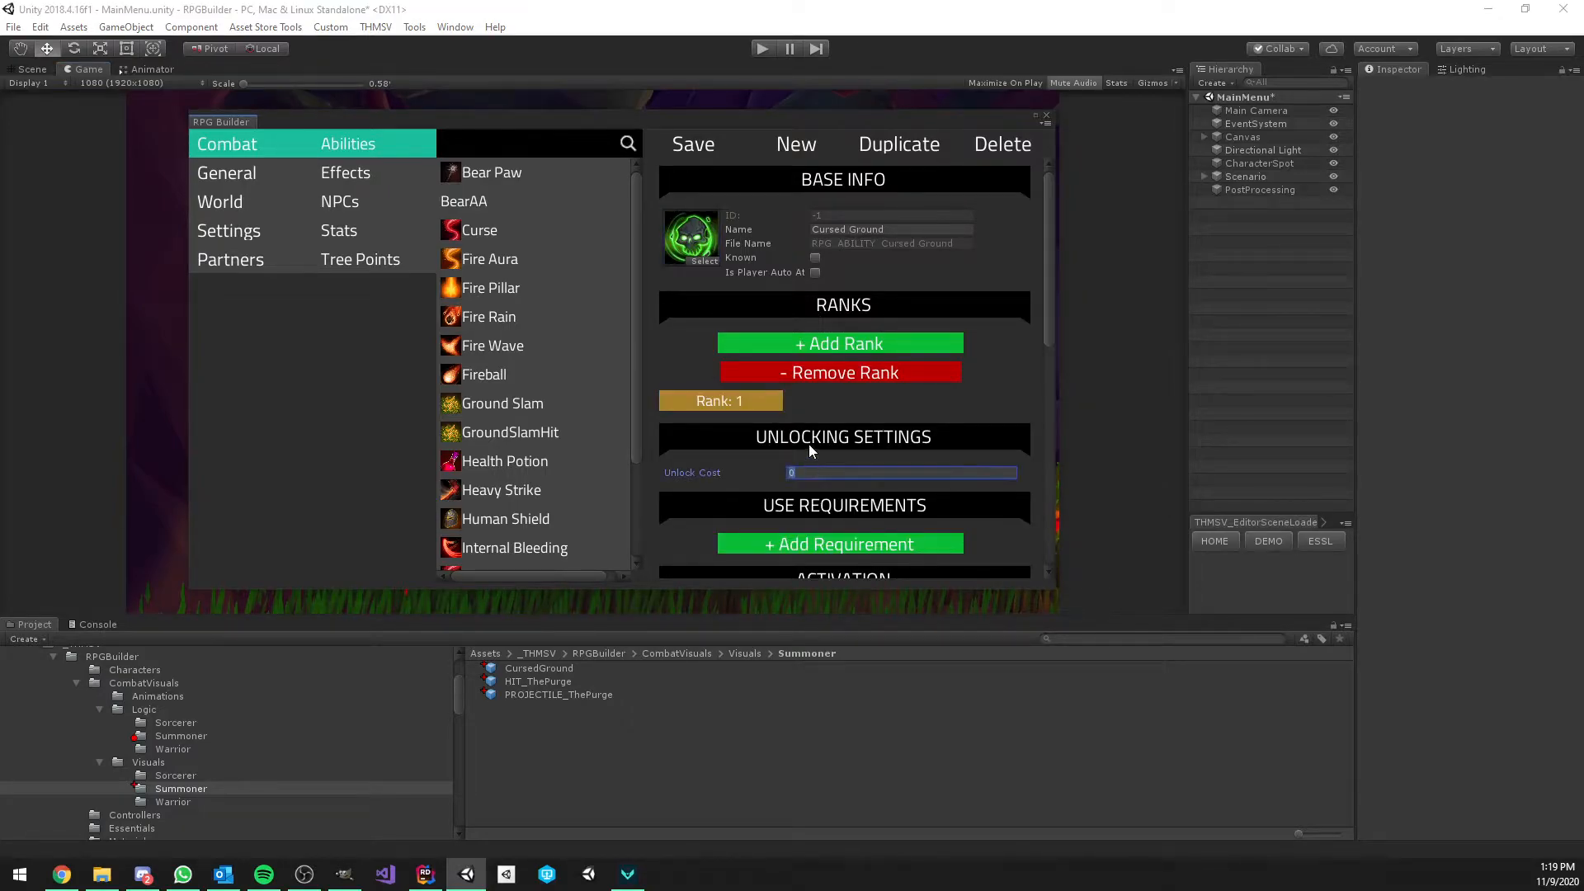
scroll(817, 429, "down", 5)
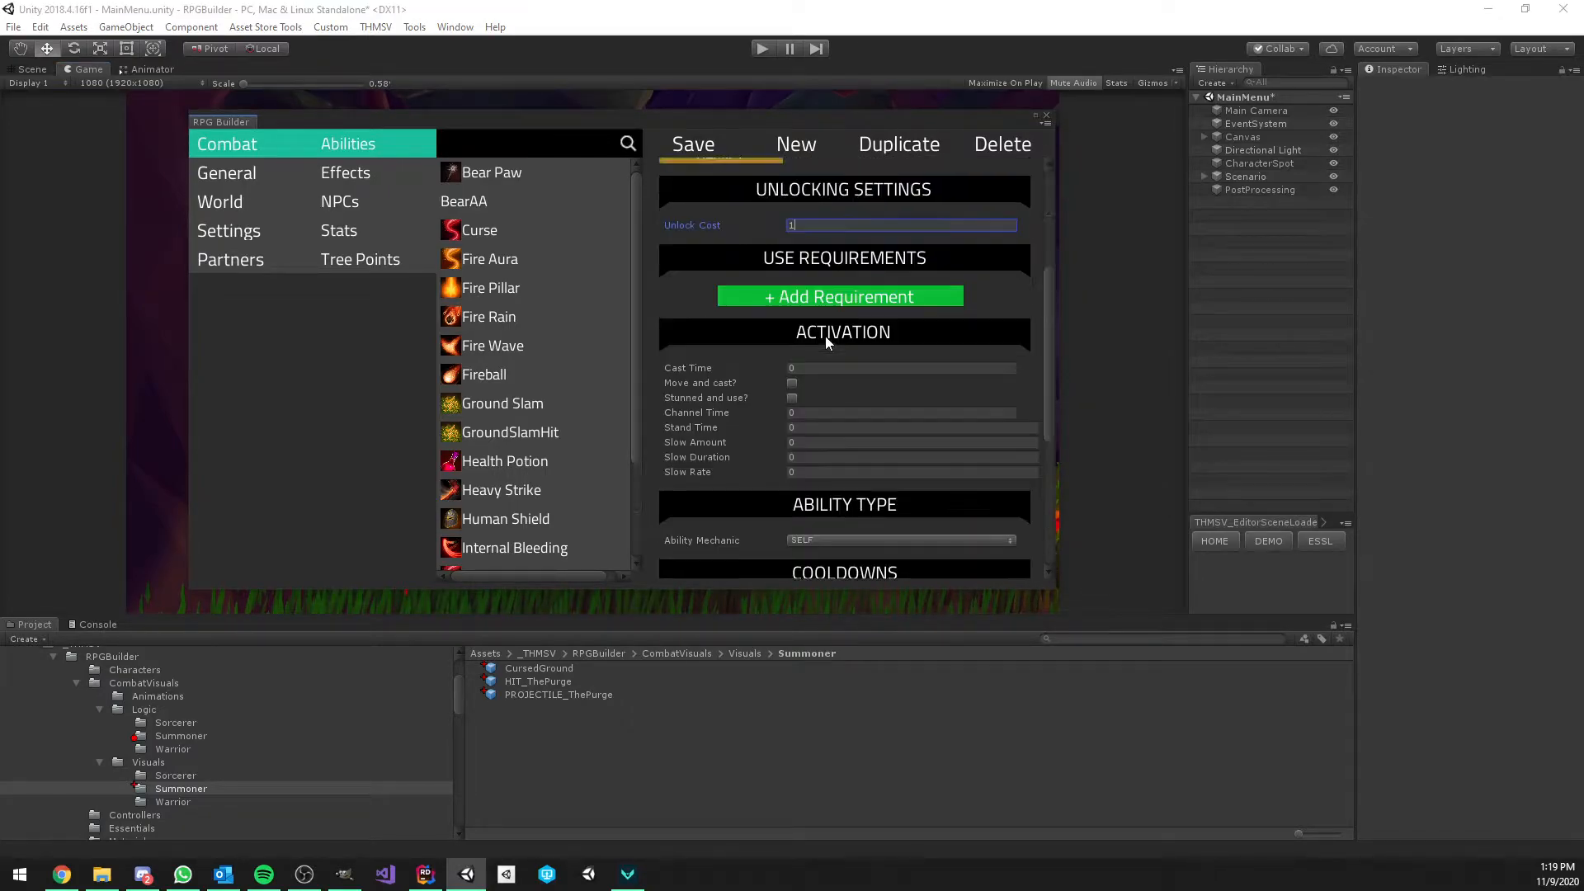
scroll(825, 347, "down", 3)
left_click(835, 293)
left_click(835, 416)
left_click(825, 307)
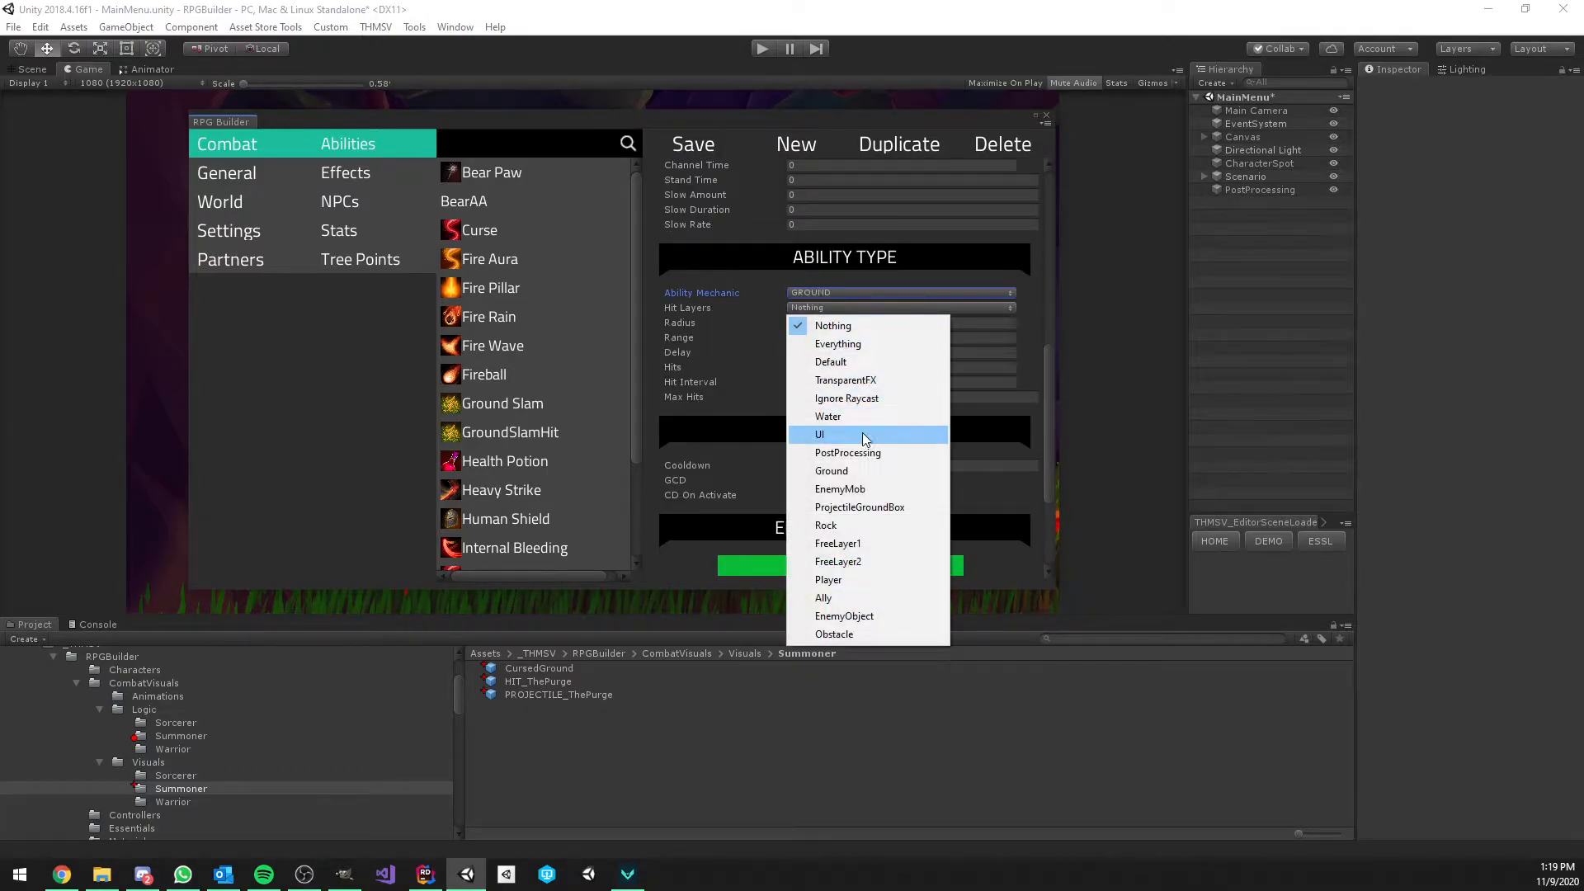
left_click(821, 490)
Set the Cursed Ground rank's radius to 3, range to 15, hits to 1 and max hits to 8
left_click(820, 324)
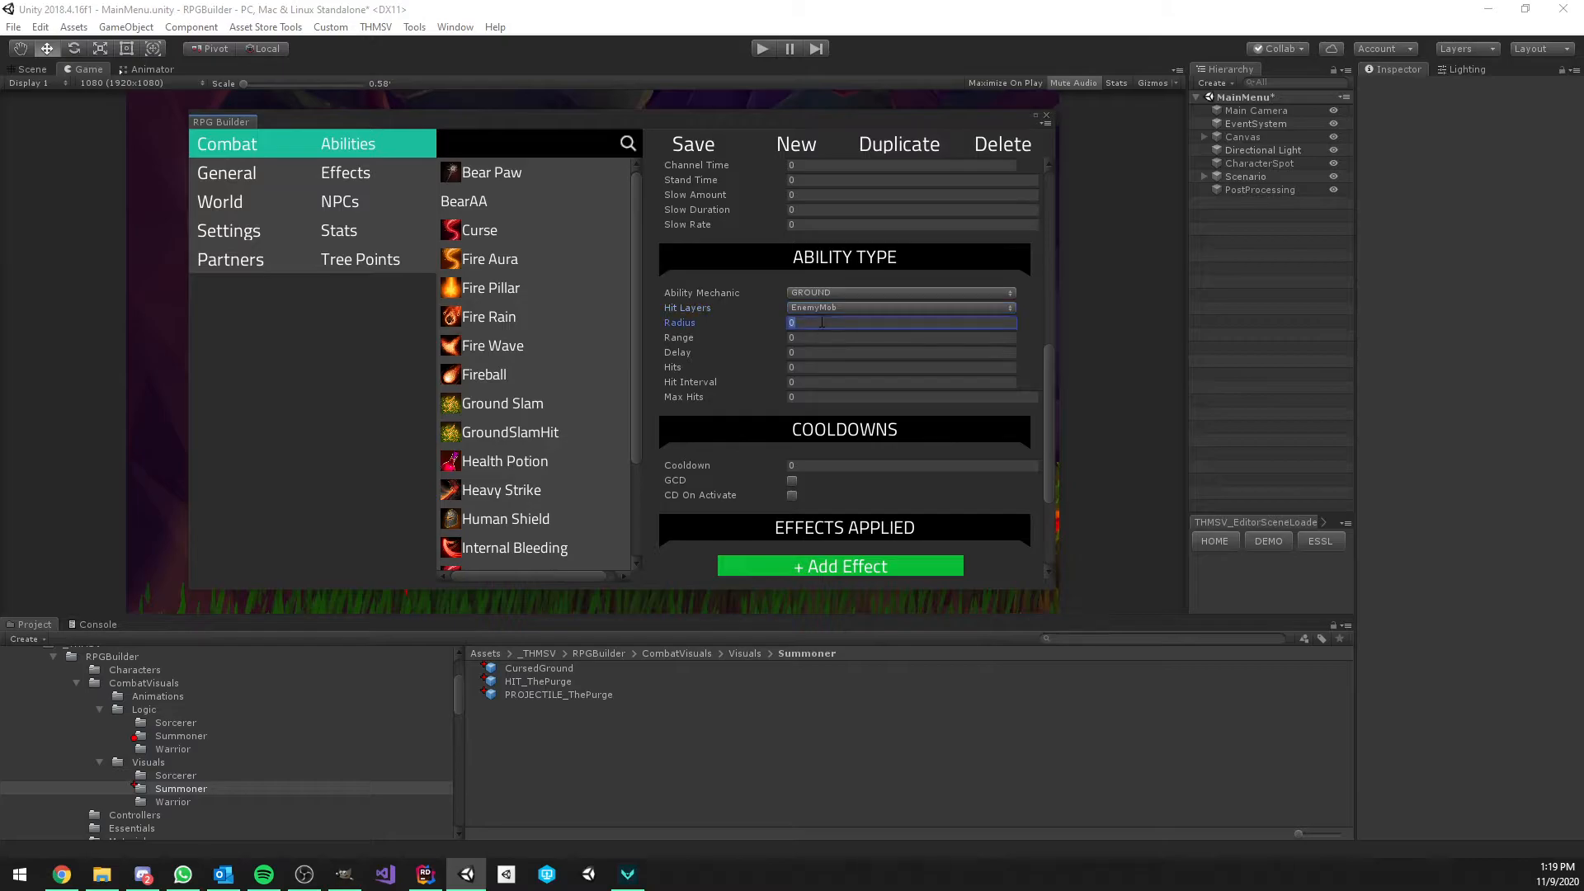
type("3")
left_click(812, 337)
type("15")
left_click(815, 367)
type("1")
left_click(810, 398)
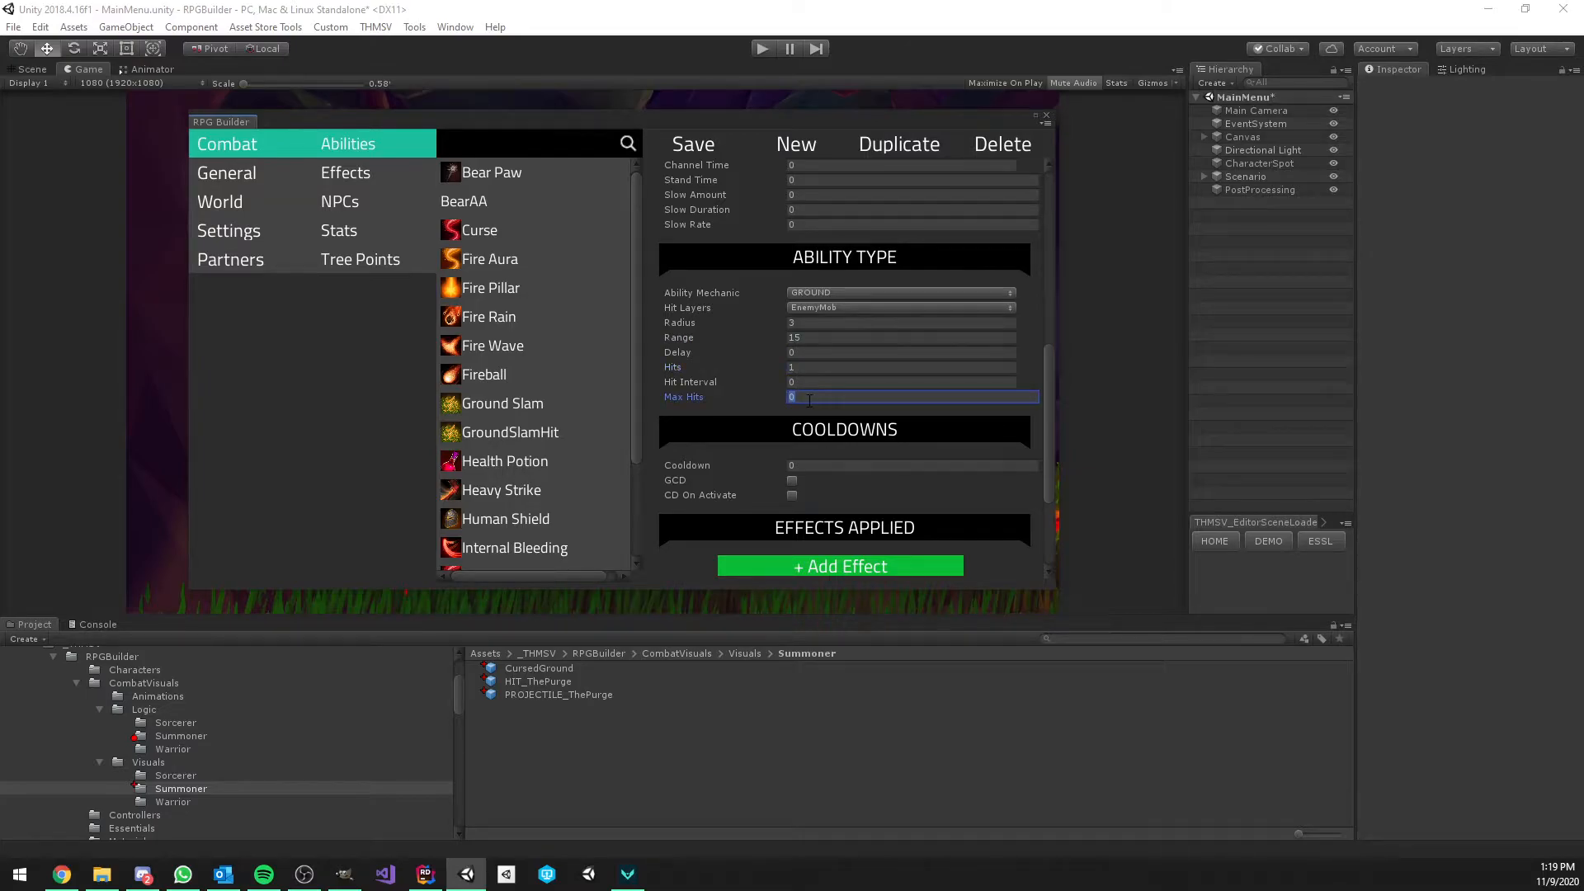
type("8")
Set the Cursed Ground rank's cooldown to 5 and enable CD On Activate
scroll(808, 380, "down", 3)
left_click(827, 318)
type("5")
left_click(792, 347)
Add RPG_EFFECT_Cursed Ground to the Cursed Ground rank's applied effects
scroll(841, 314, "down", 1)
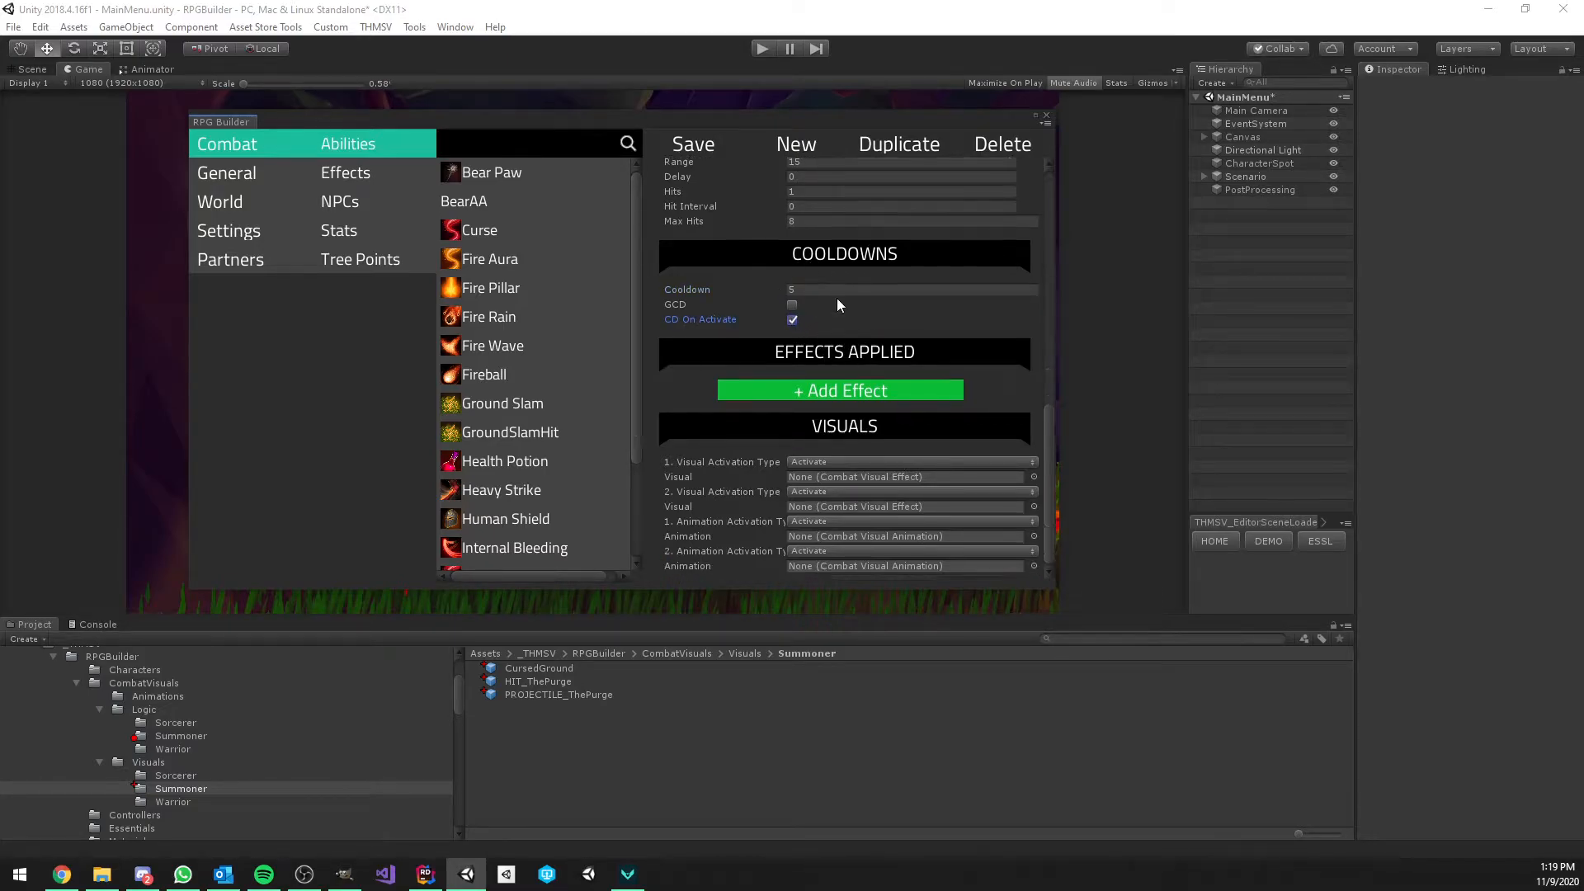
left_click(834, 388)
scroll(834, 387, "down", 1)
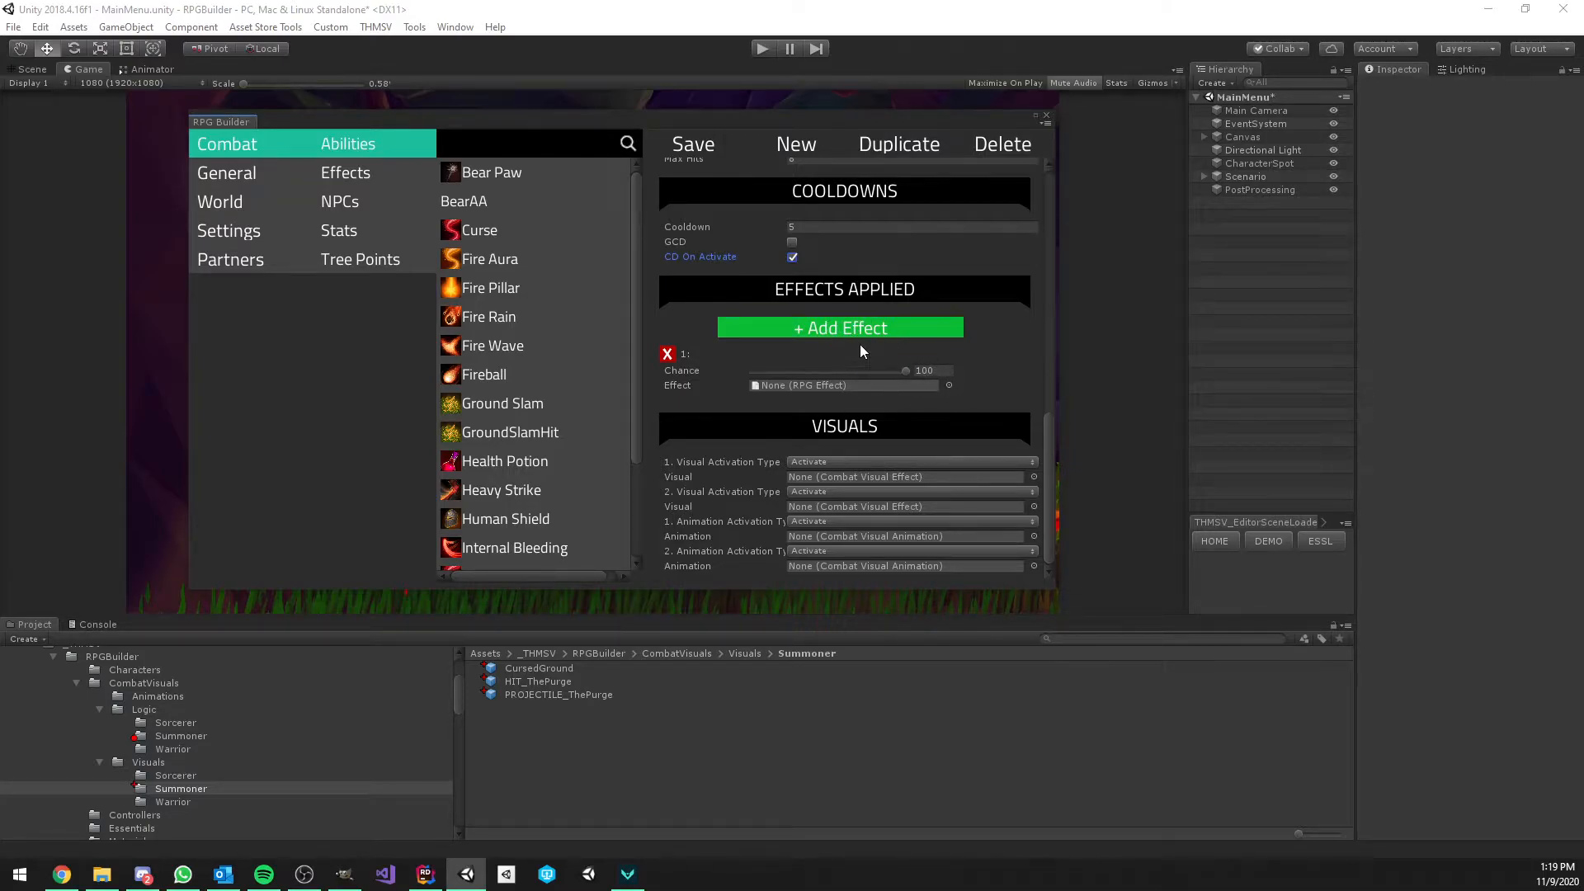
left_click(950, 386)
double_click(844, 279)
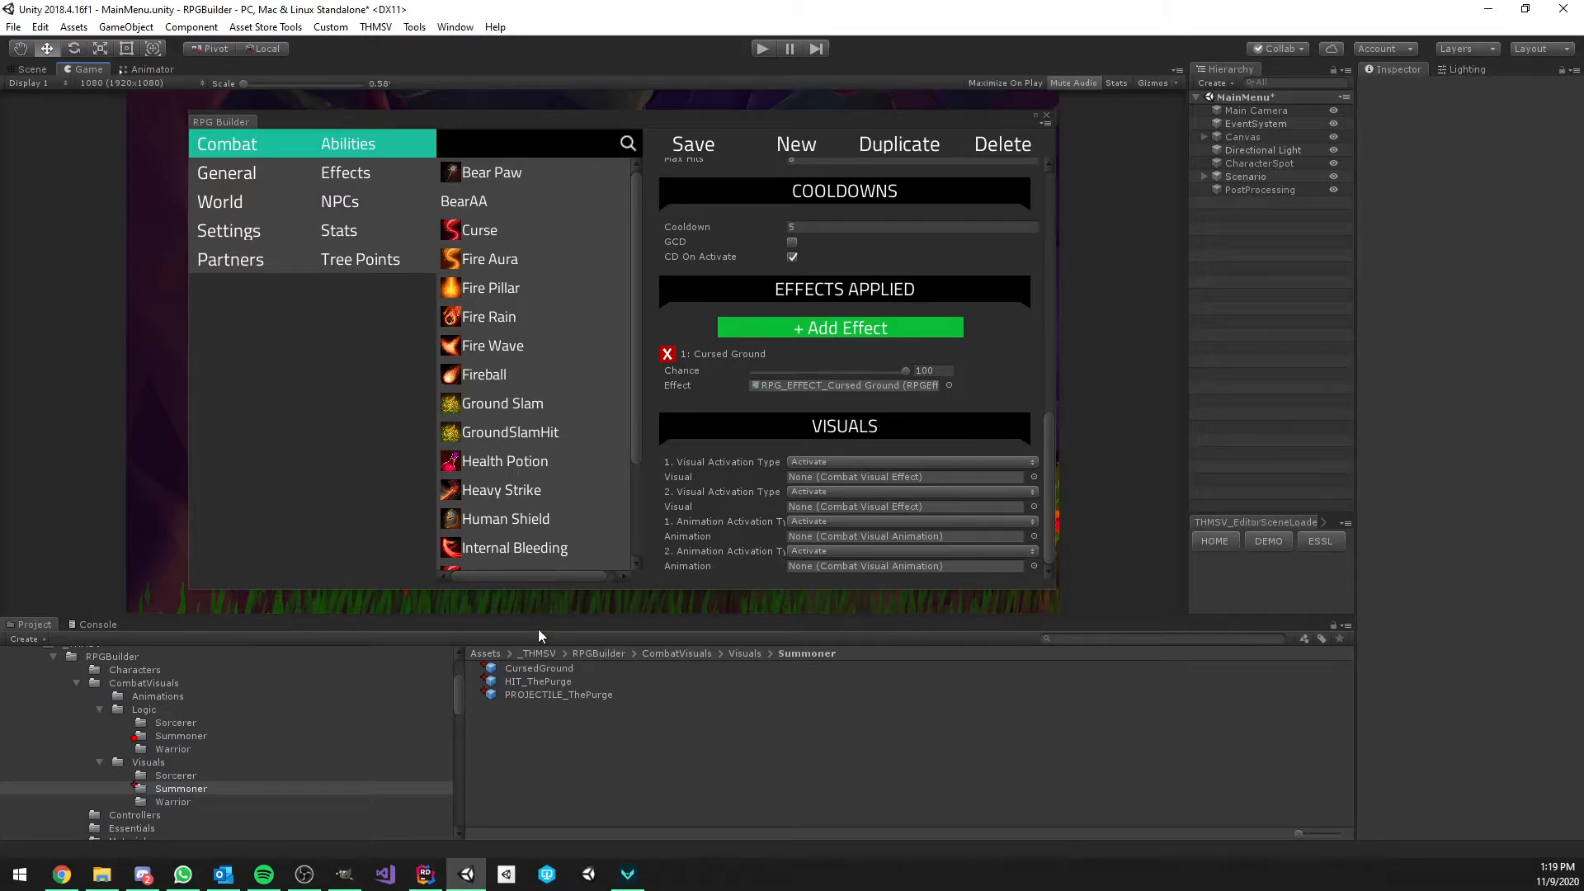
Assign COLUMN_SHADOW_LOGIC from the Logic/Summoner folder as Cursed Ground's first visual, and save the ability
left_click(195, 735)
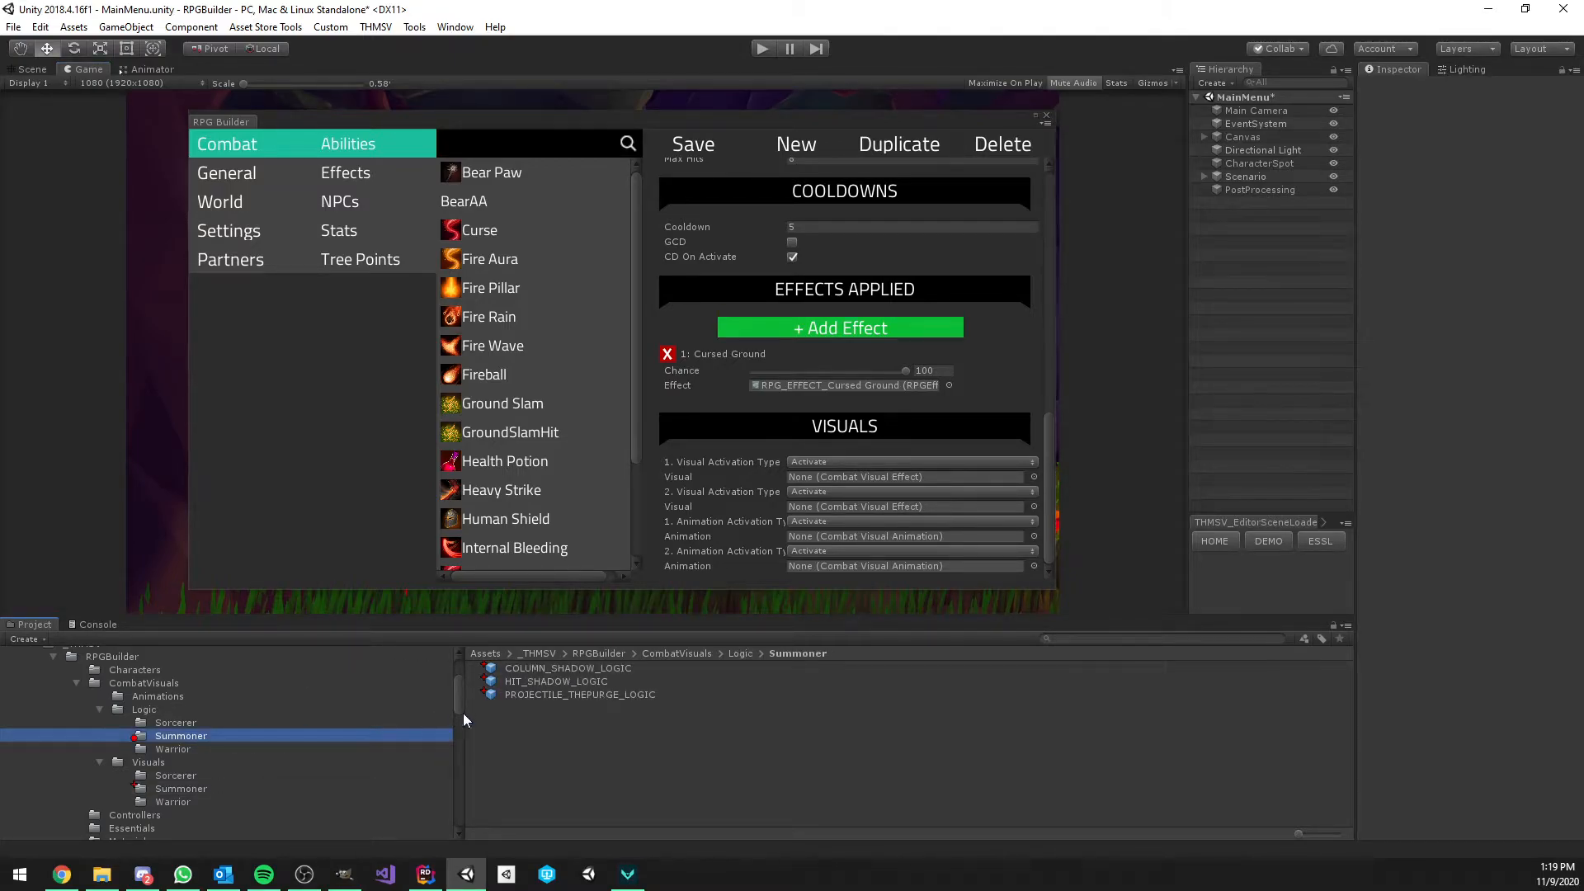
left_click(535, 681)
left_click_drag(570, 666, 823, 477)
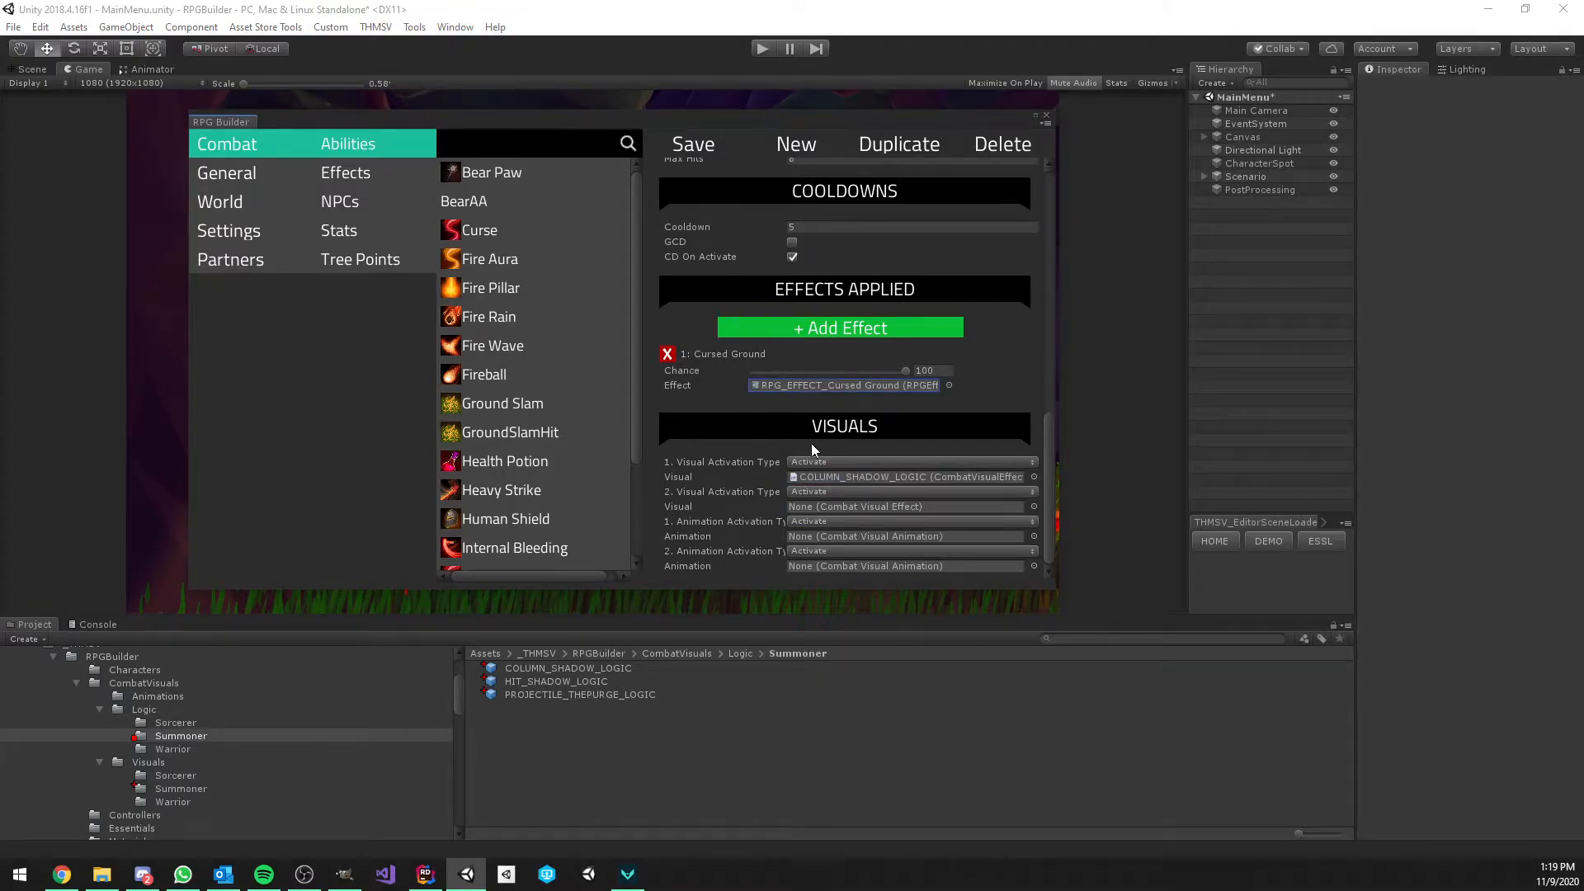
left_click(704, 149)
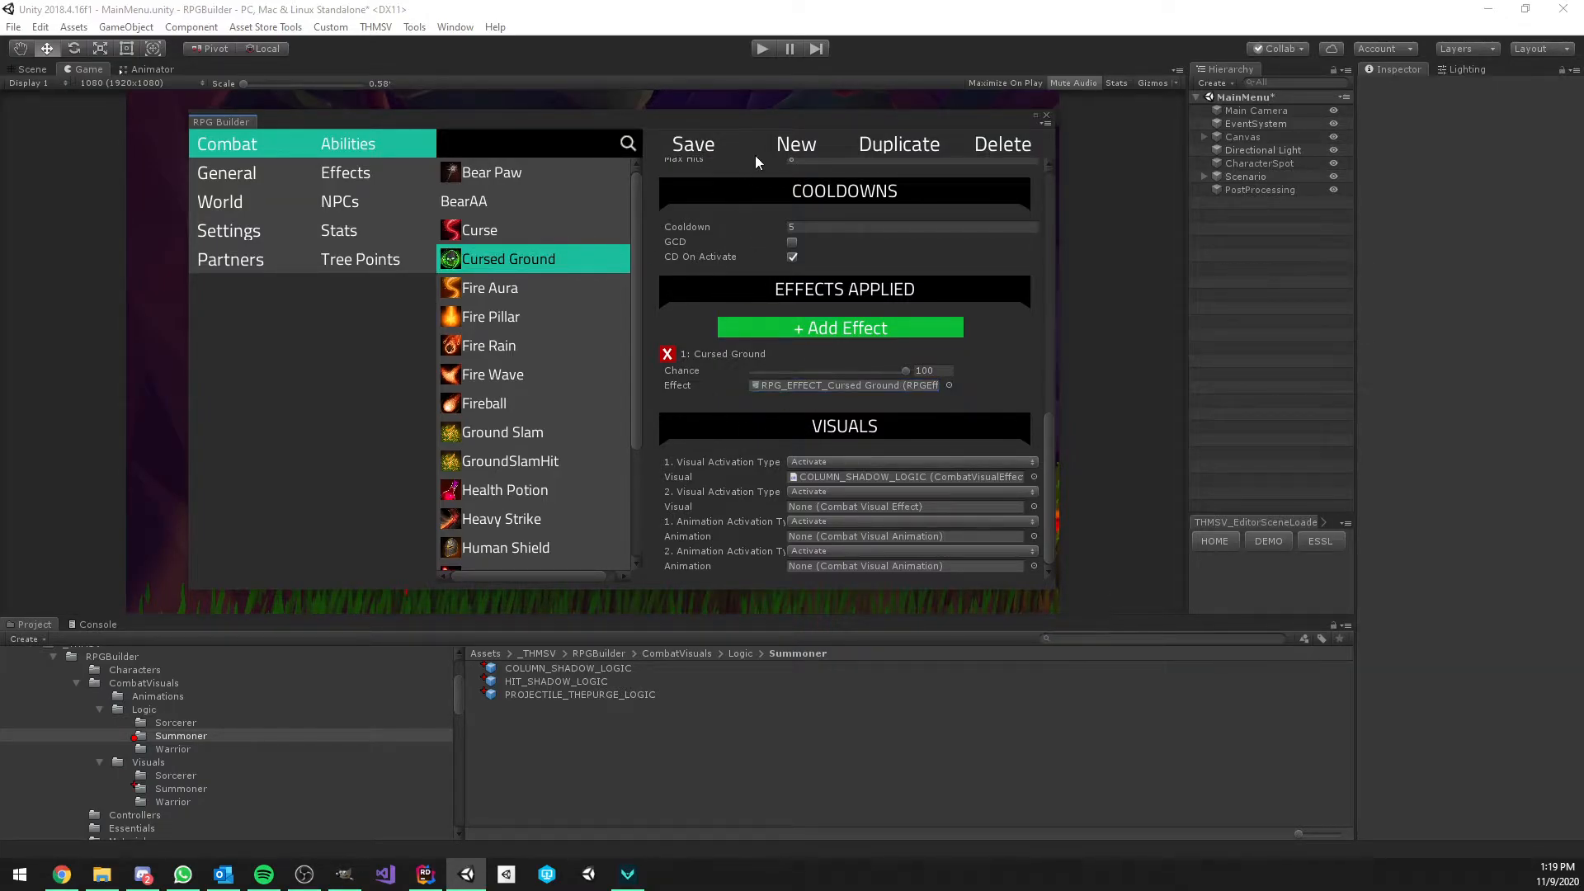
Create a new ability named The Purge and give it the purple fireball sprite as its icon
left_click(802, 150)
left_click(830, 229)
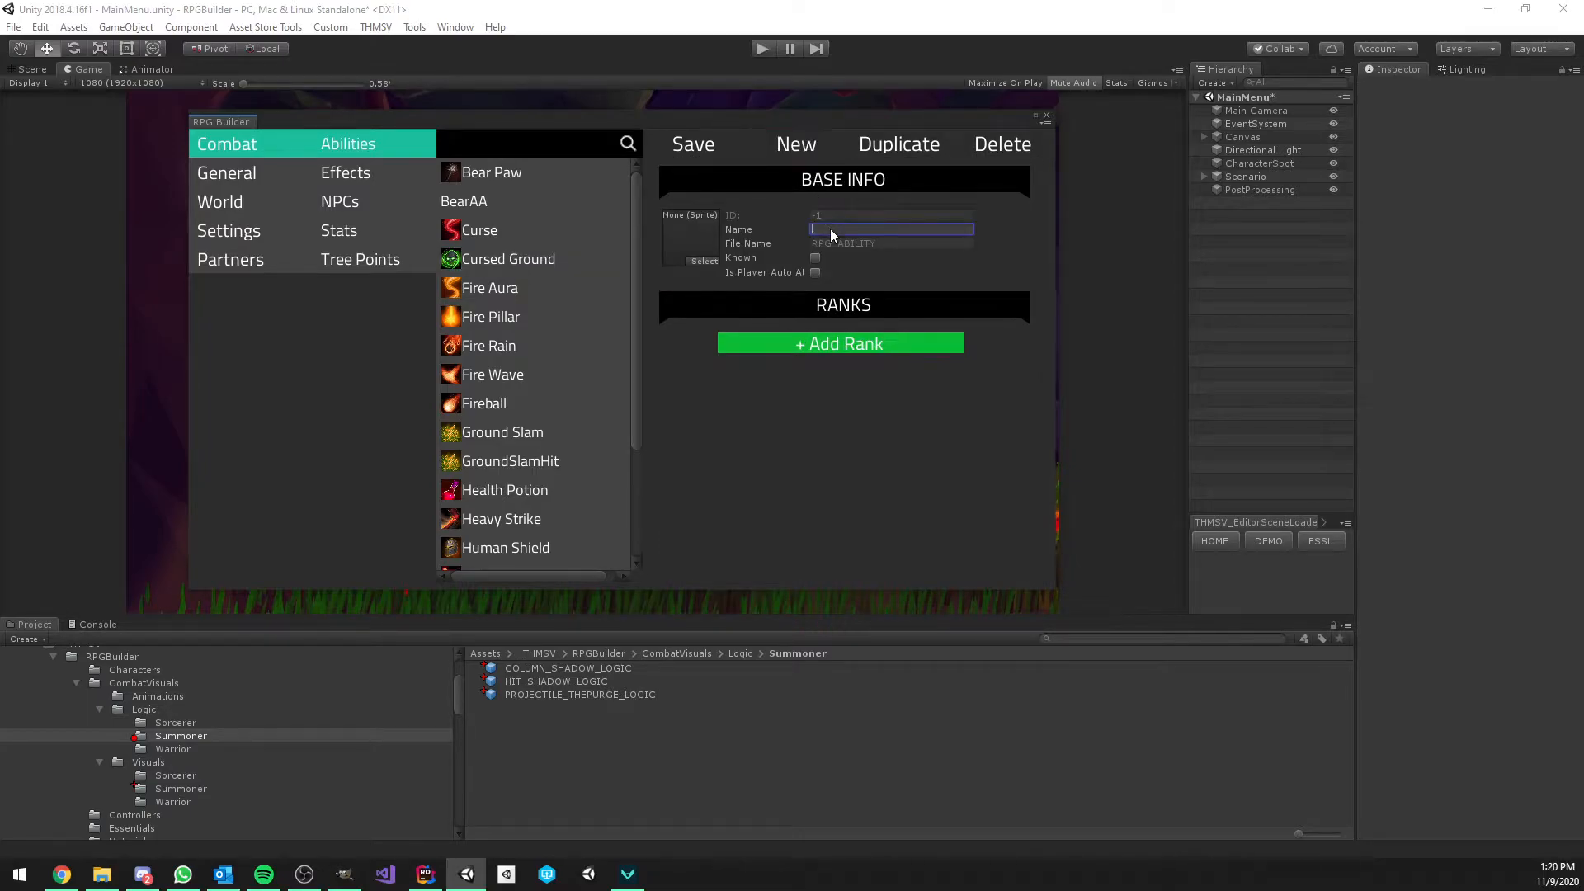
type("The Purge")
left_click(703, 260)
double_click(878, 358)
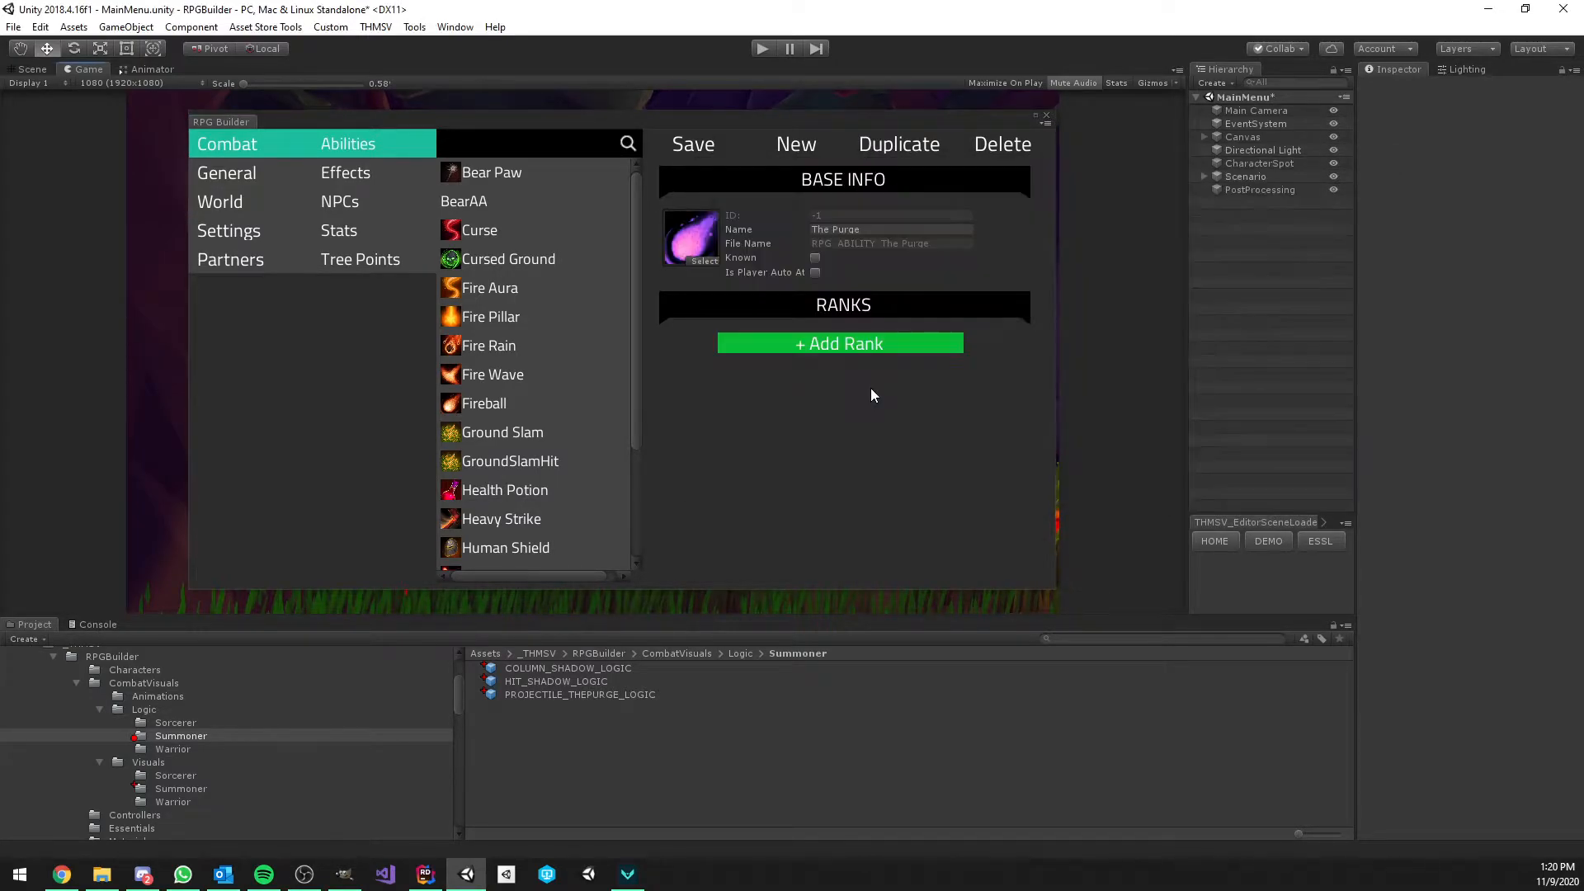
Add a rank to The Purge with an unlock cost of 1 and a cast time of 0.8
left_click(820, 342)
left_click(768, 402)
left_click(821, 470)
type("1")
scroll(843, 410, "down", 3)
left_click(830, 368)
type("0.8")
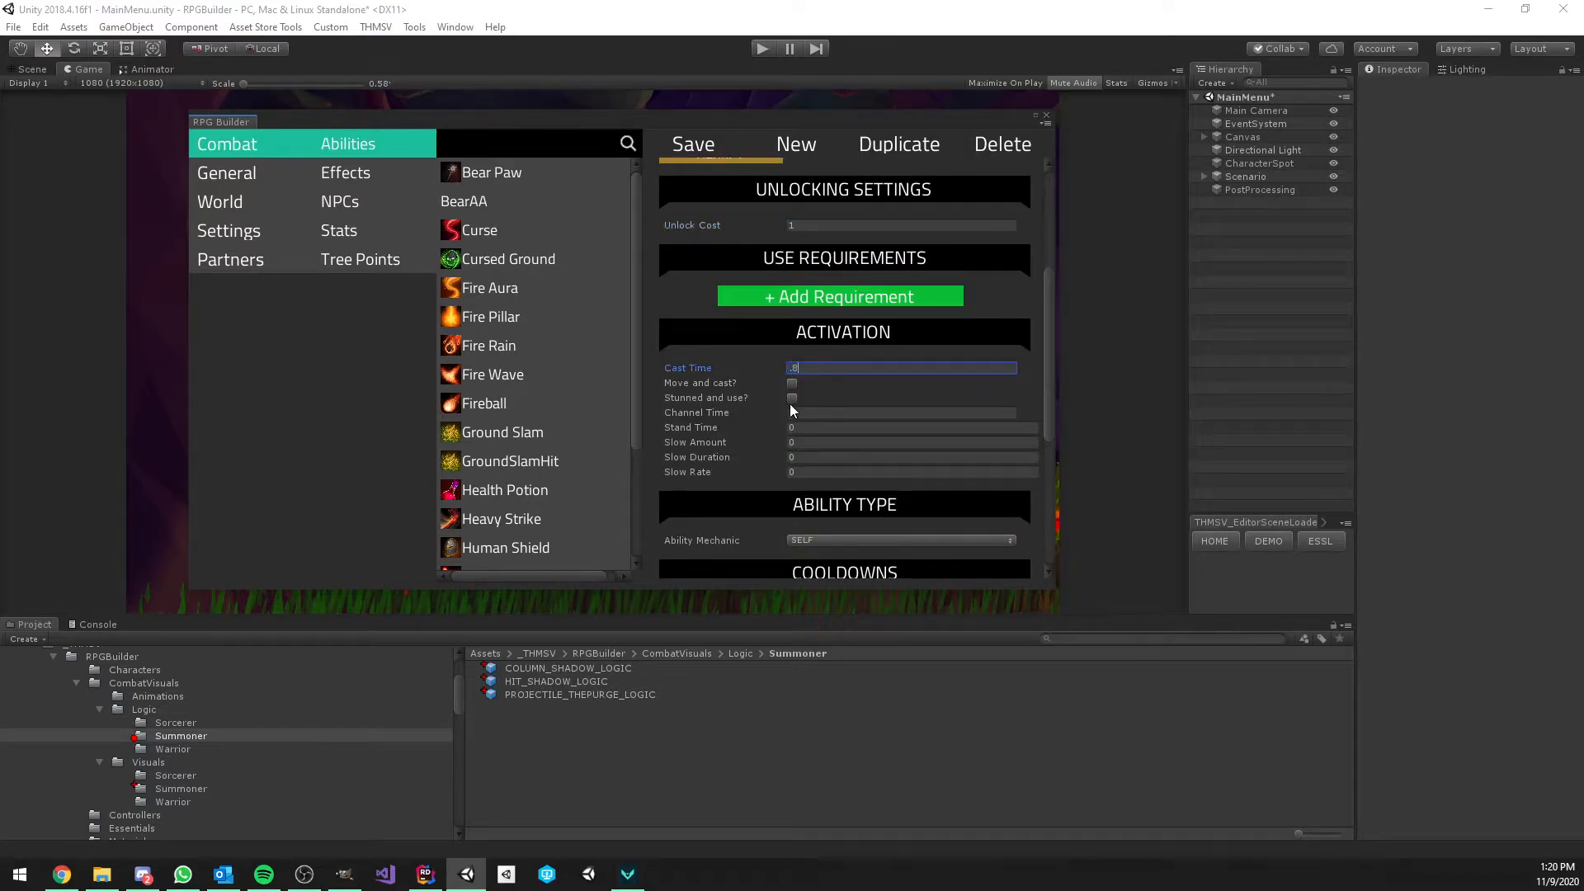
key("Tab")
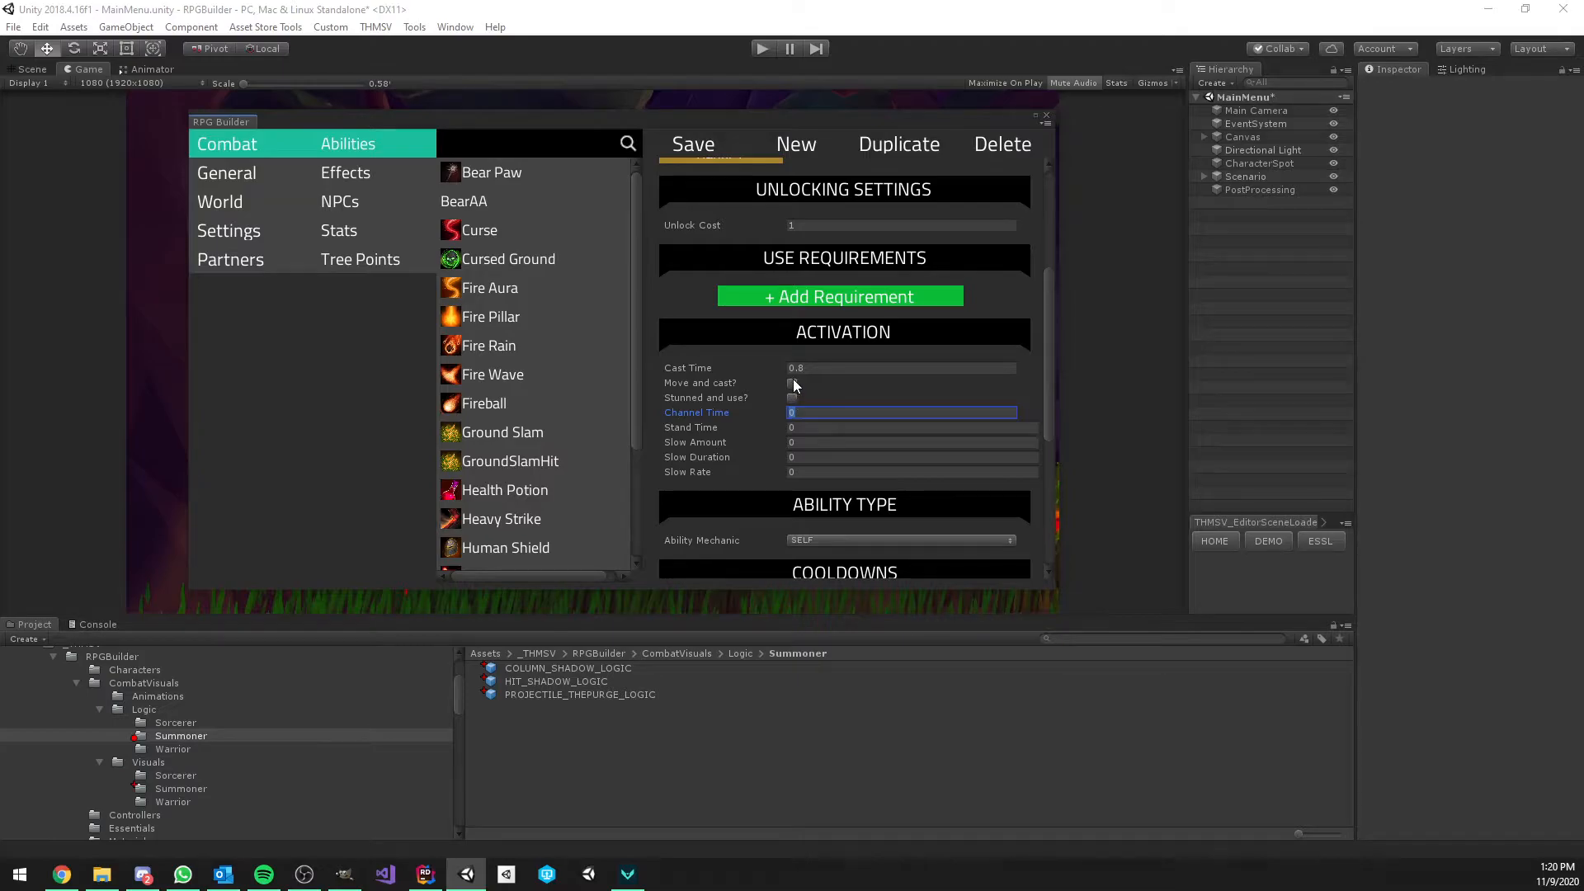
Set The Purge rank's ability mechanic to PROJECTILE and its hit layer to EnemyMob
scroll(779, 384, "down", 1)
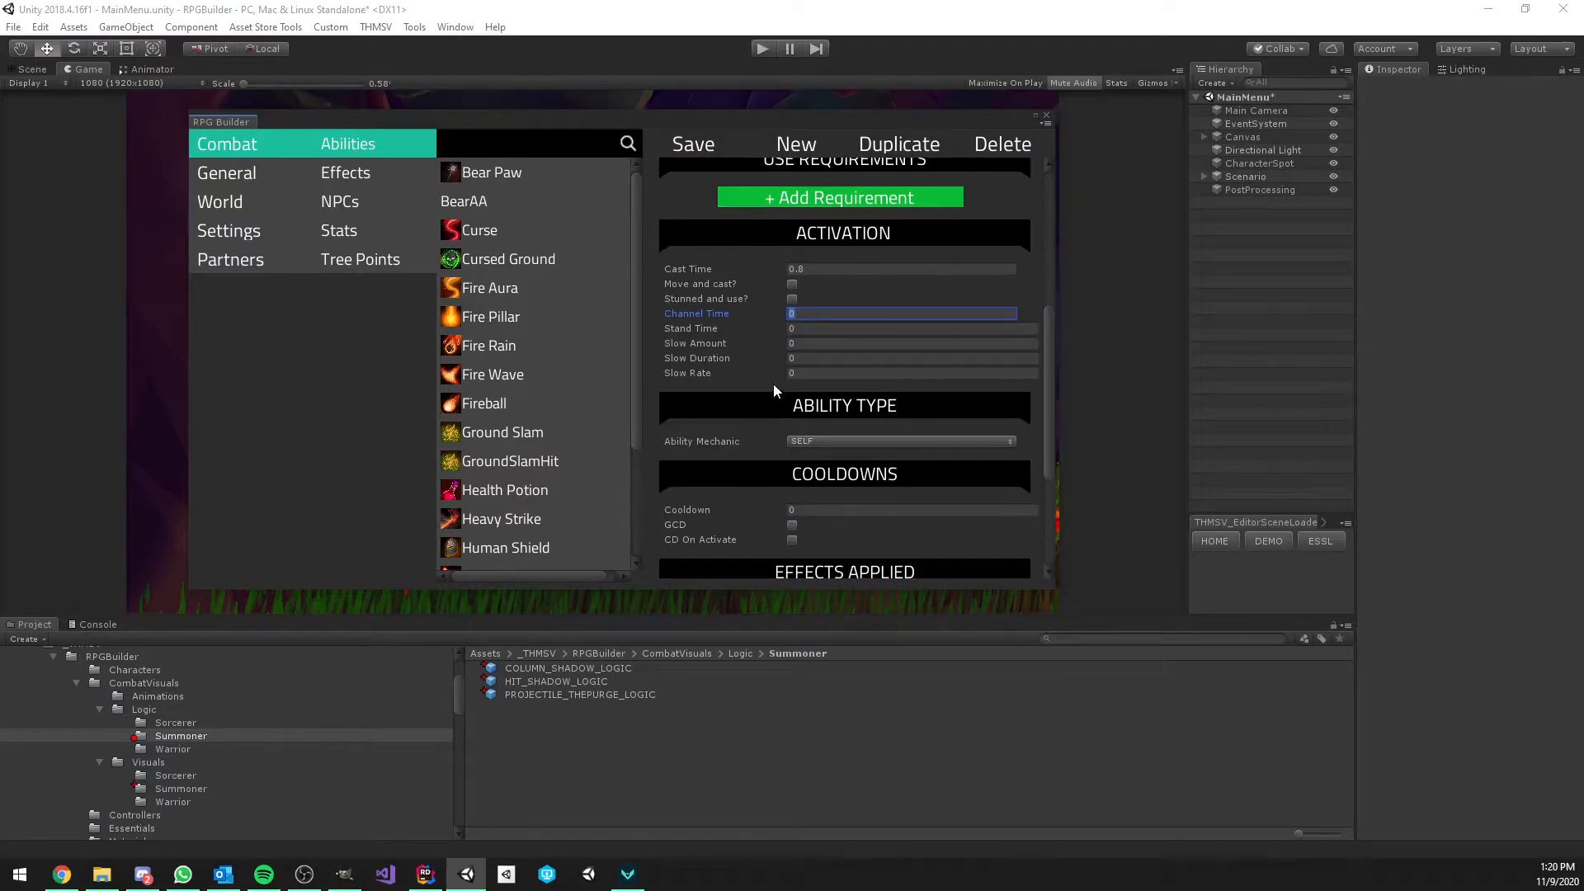
scroll(809, 329, "down", 2)
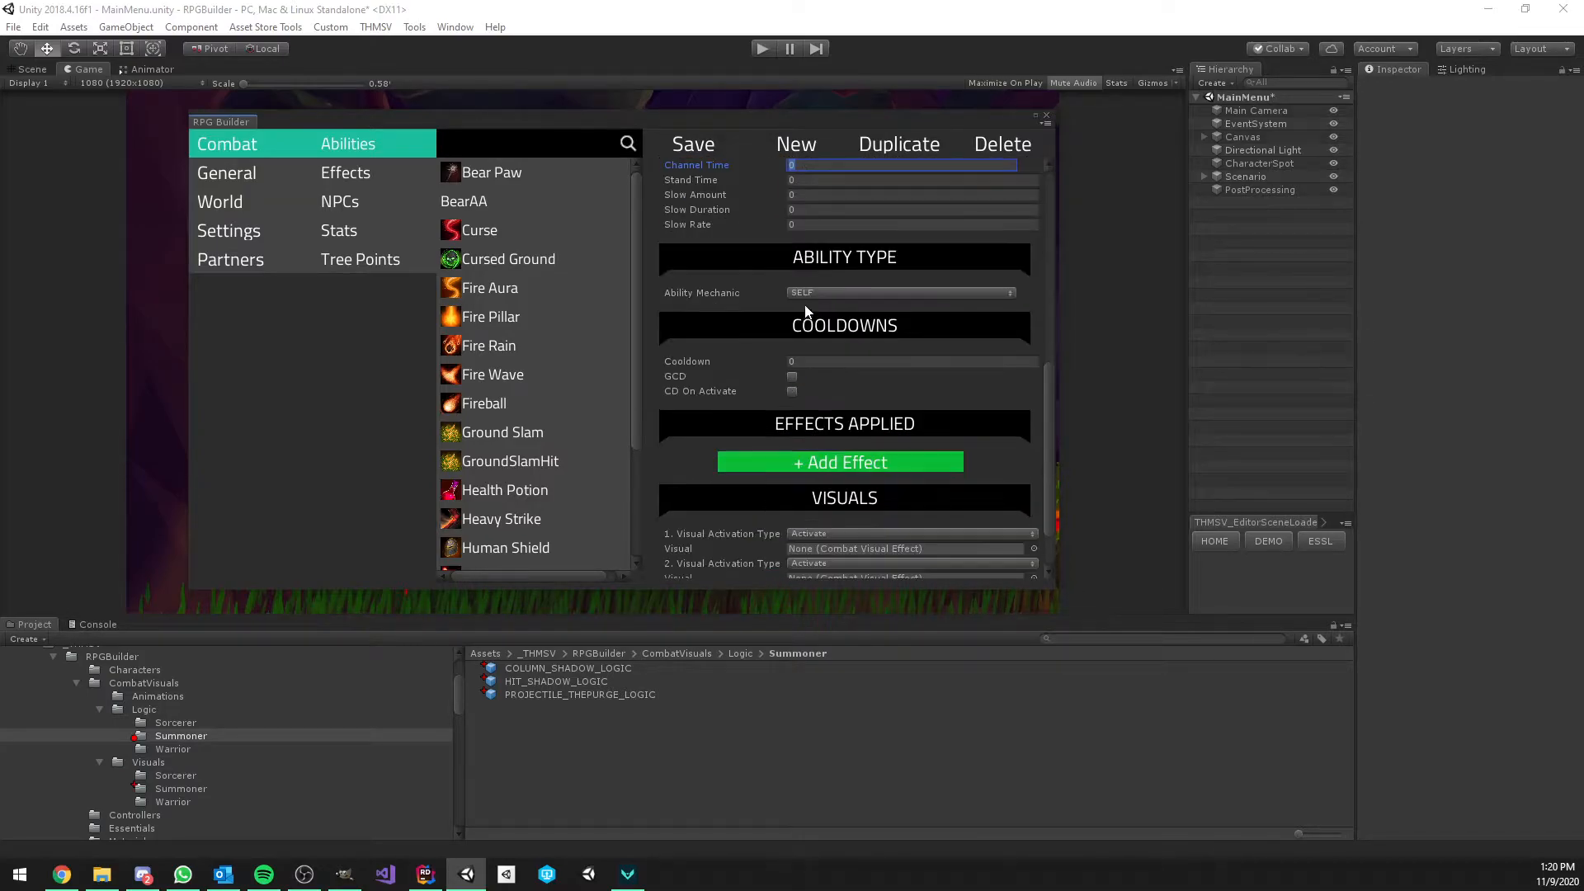
left_click(822, 293)
left_click(841, 383)
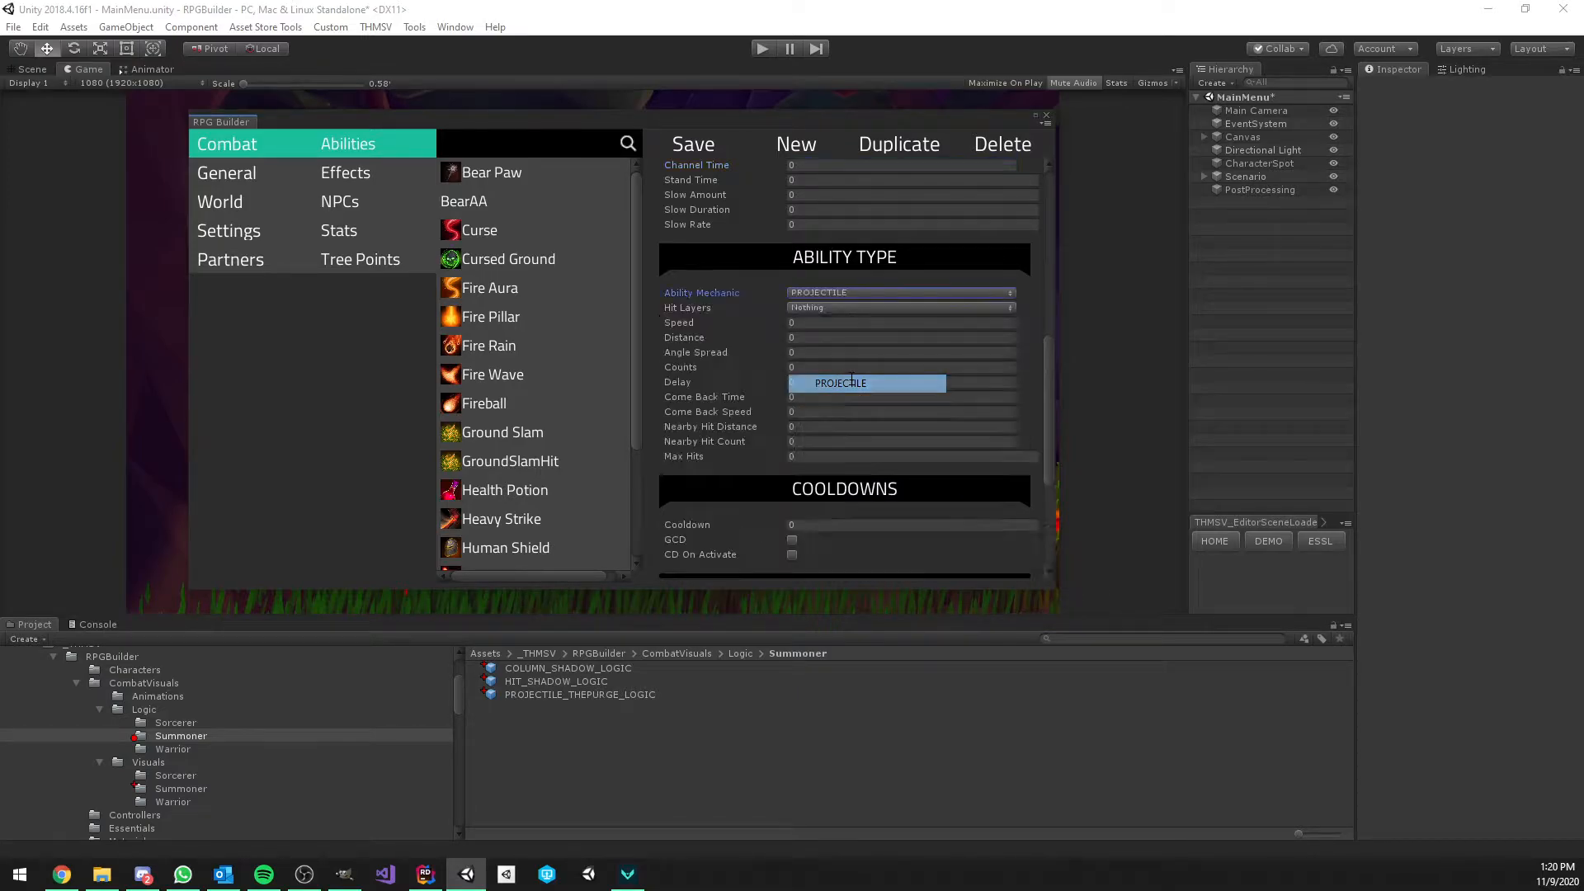
left_click(825, 307)
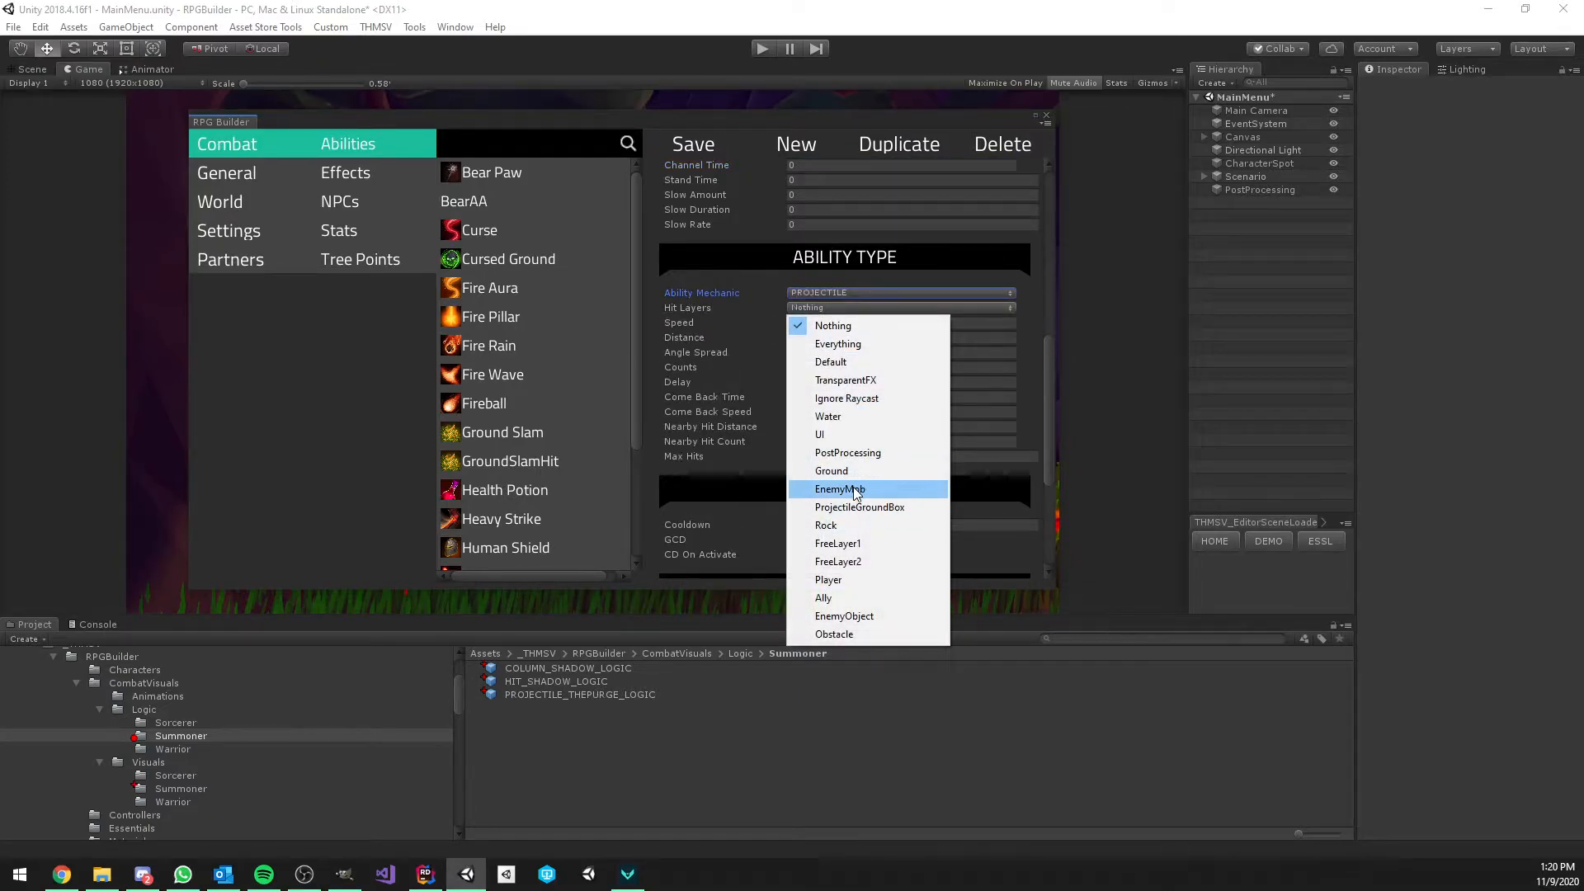
left_click(858, 491)
Set The Purge projectile's speed to 35, counts to 1 and max hits to 3
left_click(823, 322)
type("35")
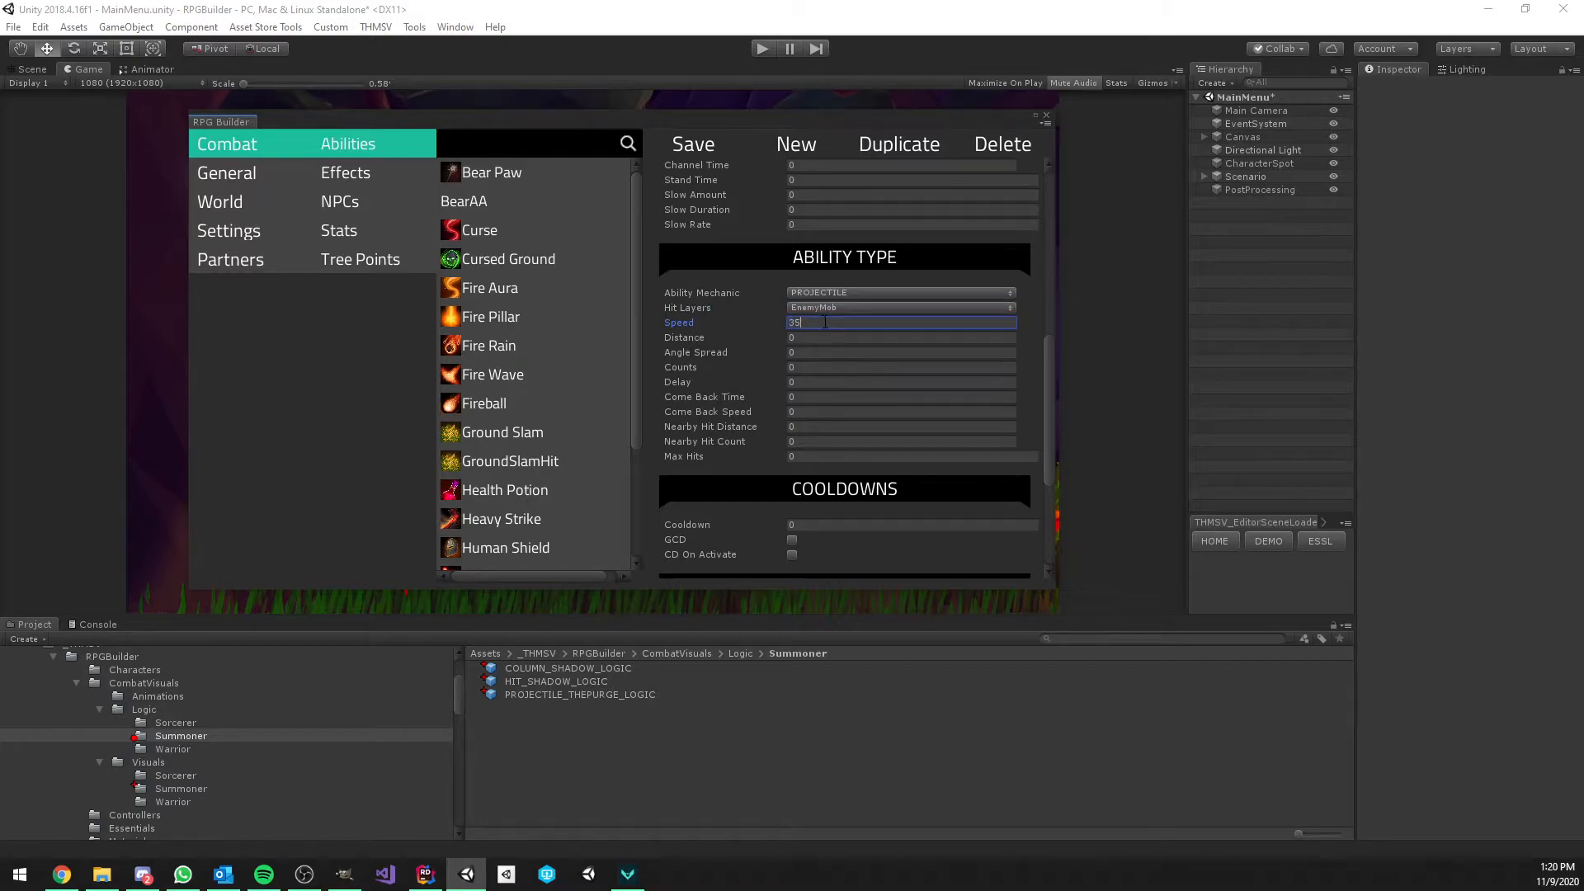
left_click(812, 367)
type("1")
scroll(817, 366, "down", 3)
left_click(819, 358)
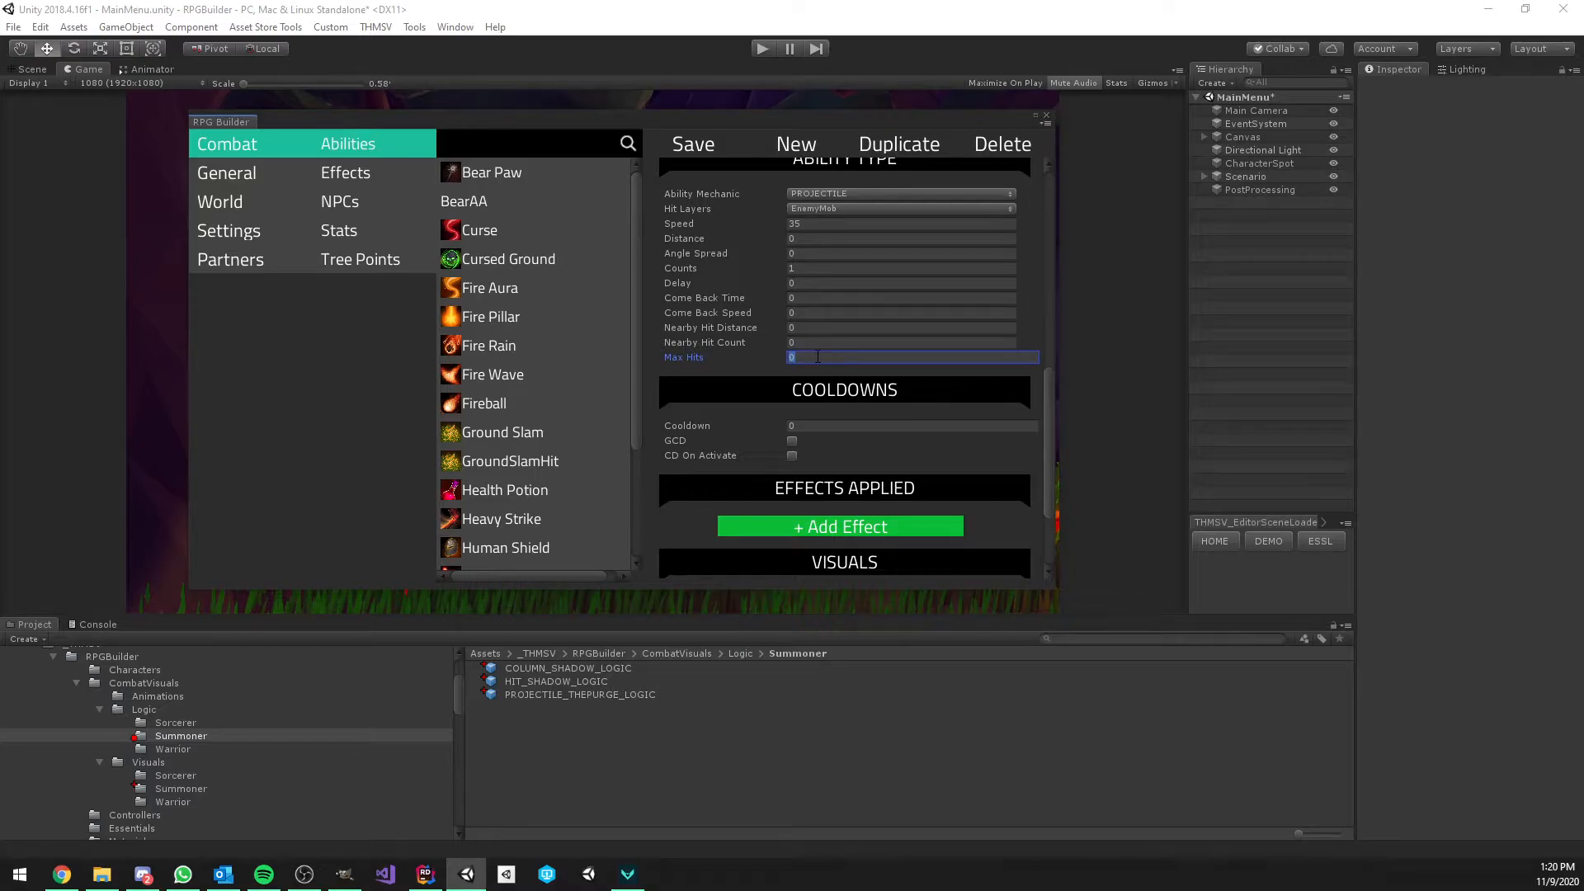
type("3")
Set The Purge rank's cooldown to 2
scroll(784, 322, "down", 3)
left_click(816, 326)
type("2")
left_click(793, 356)
Add RPG_EFFECT_ThePurgeDMG to The Purge rank's applied effects
left_click(833, 427)
scroll(875, 396, "down", 3)
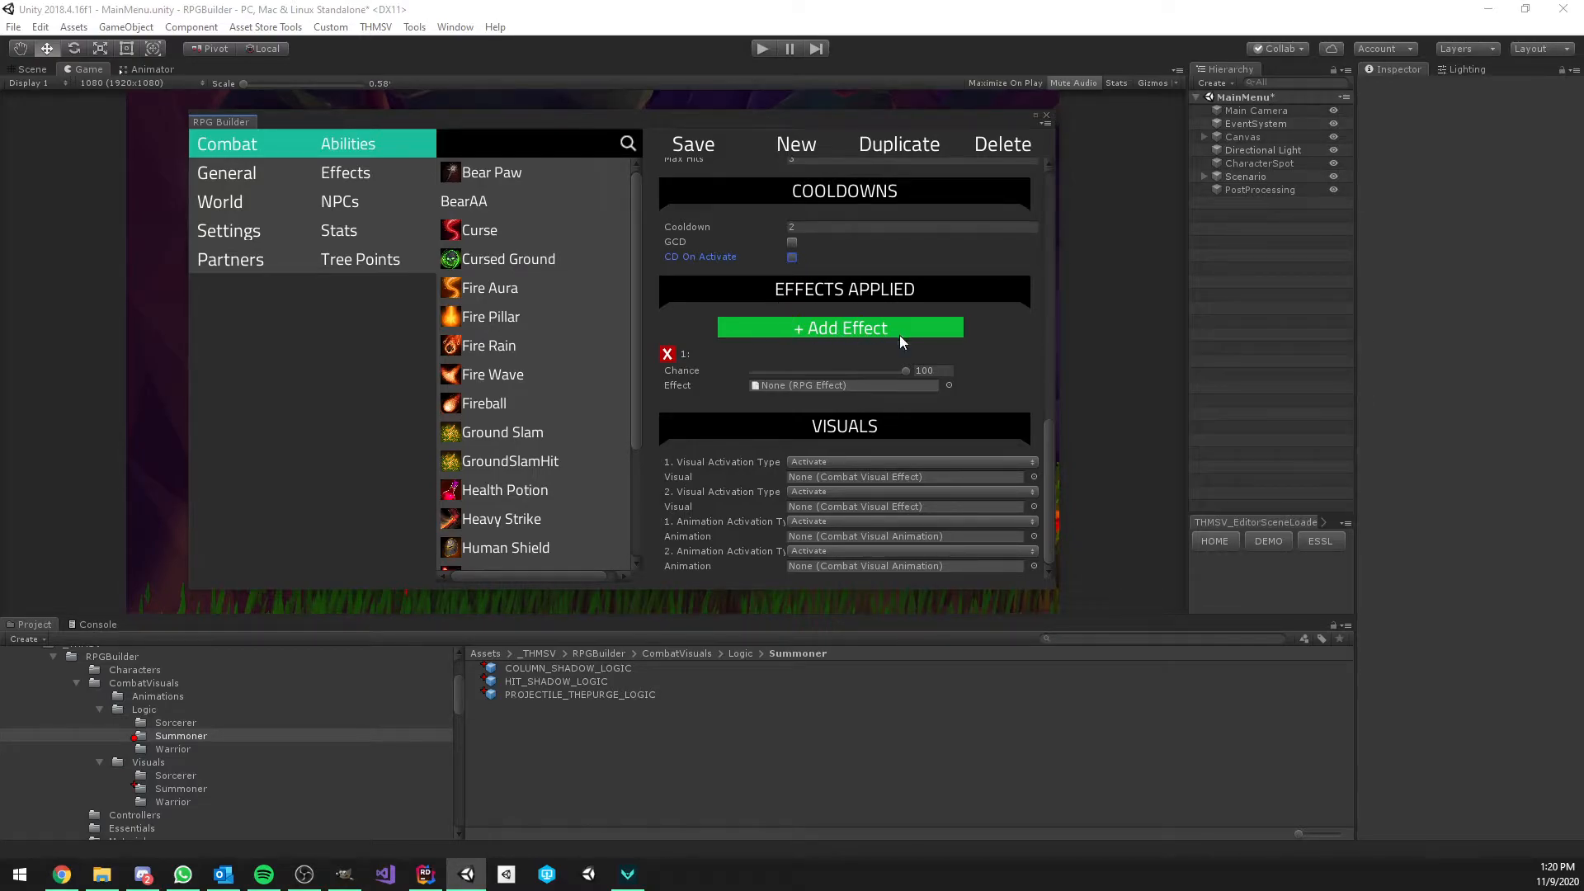
left_click(947, 386)
scroll(860, 296, "down", 5)
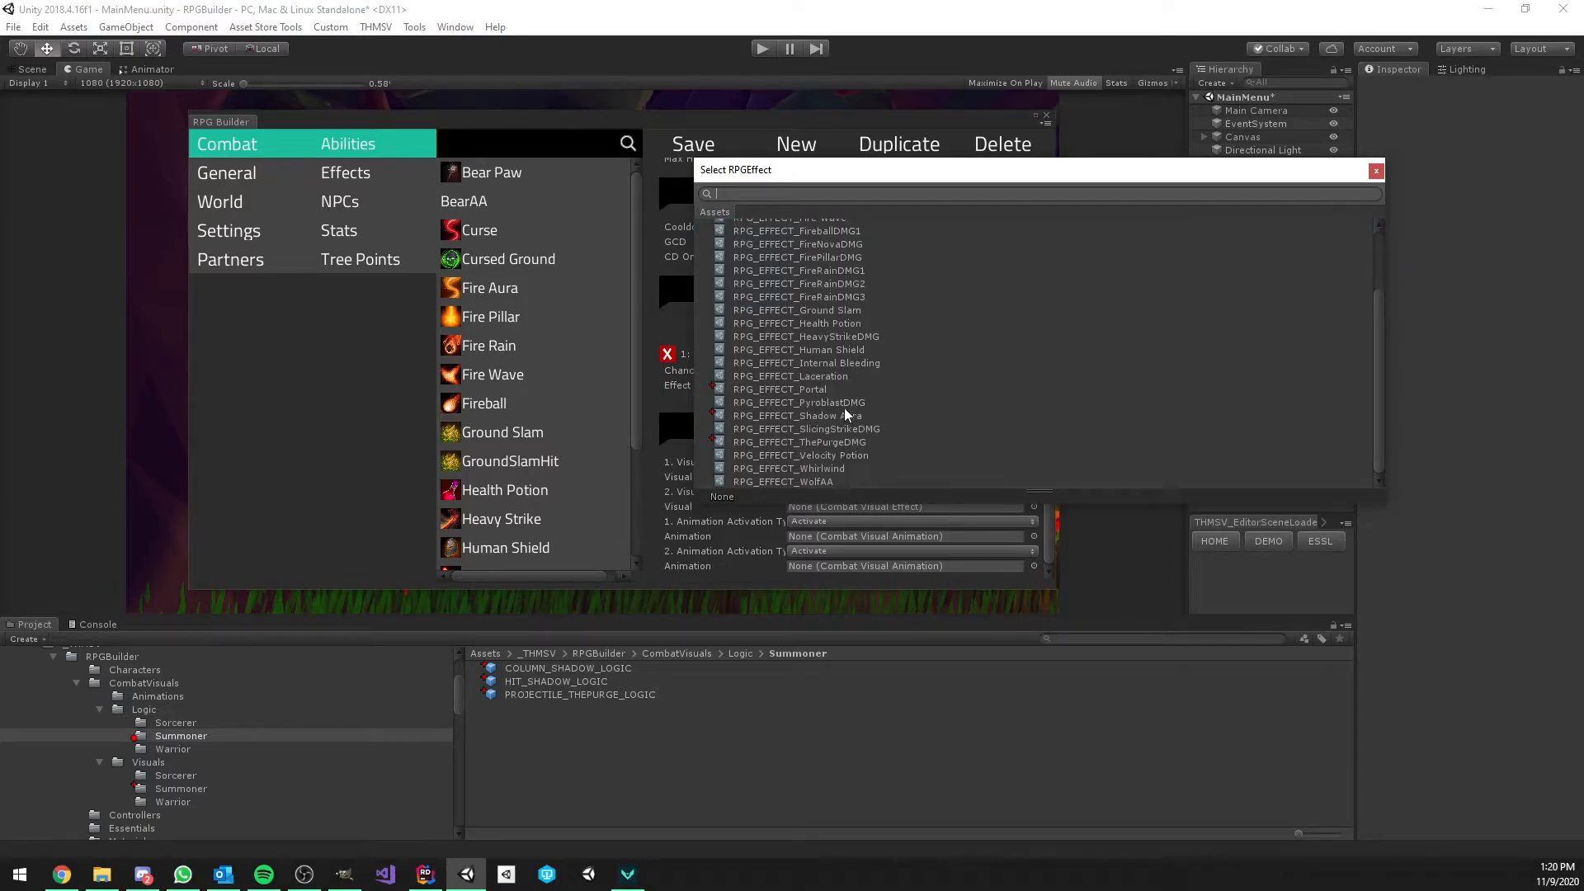
double_click(821, 441)
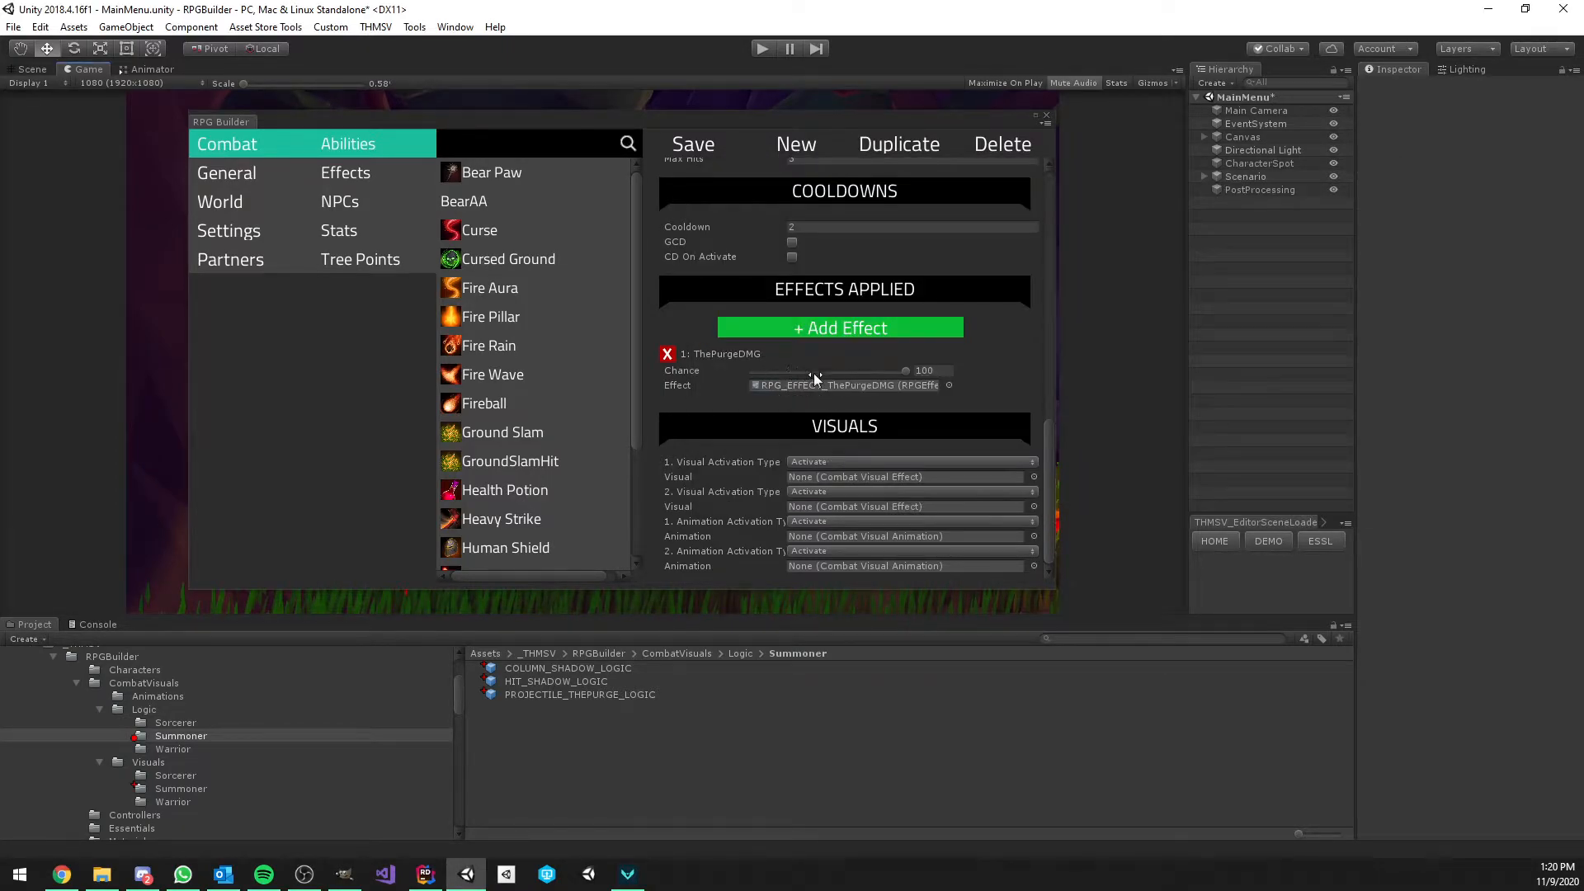
Set The Purge's first visual activation type to Completed and assign PROJECTILE_THEPURGE_LOGIC as its visual
left_click(842, 462)
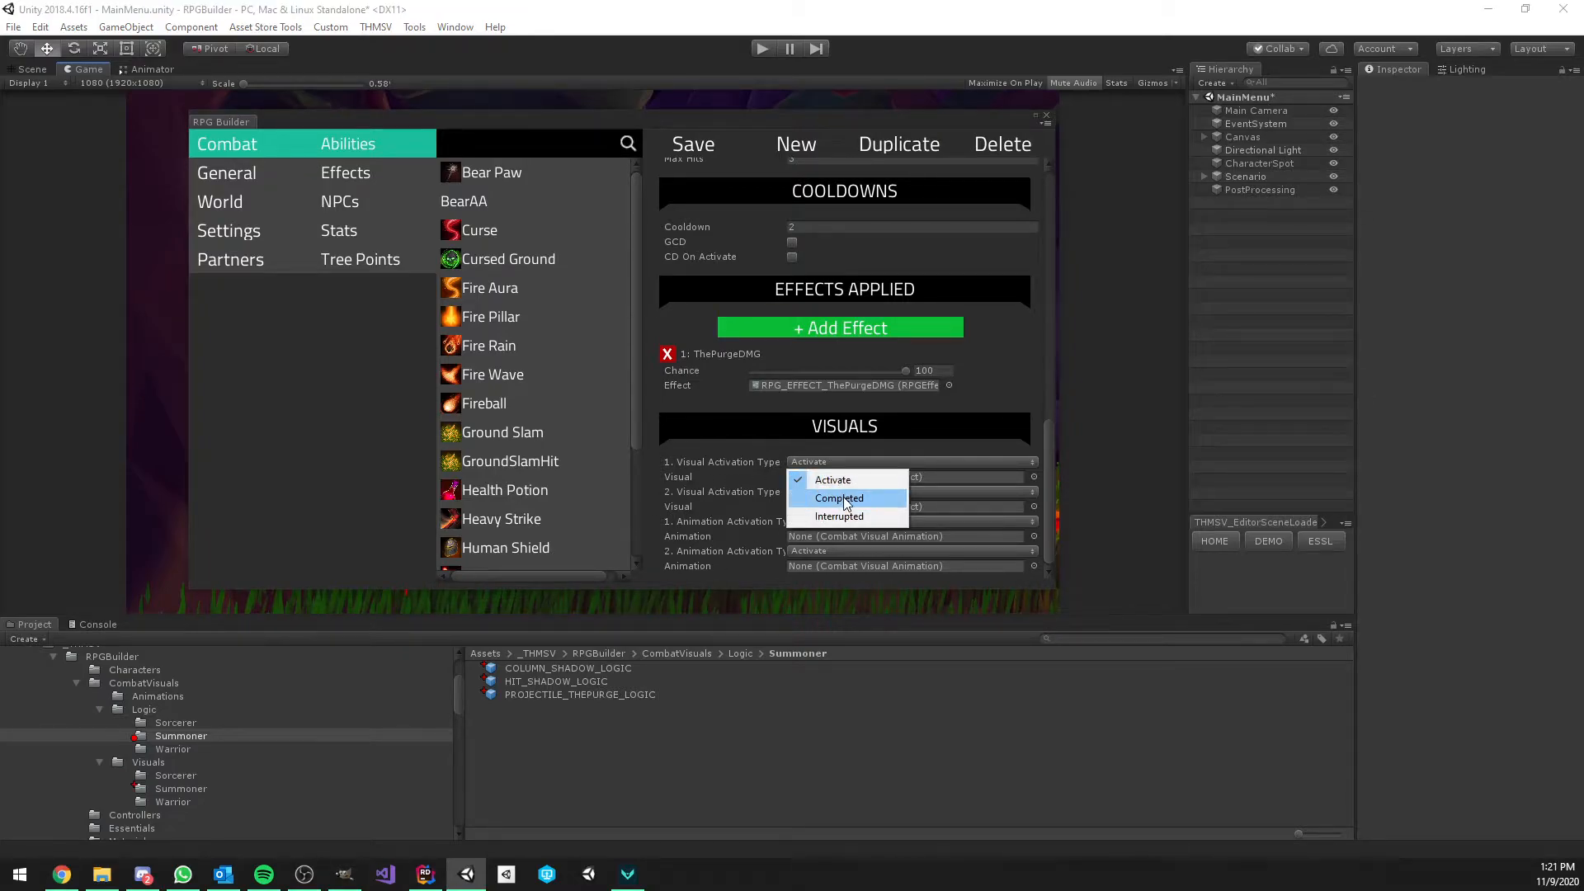
left_click(840, 498)
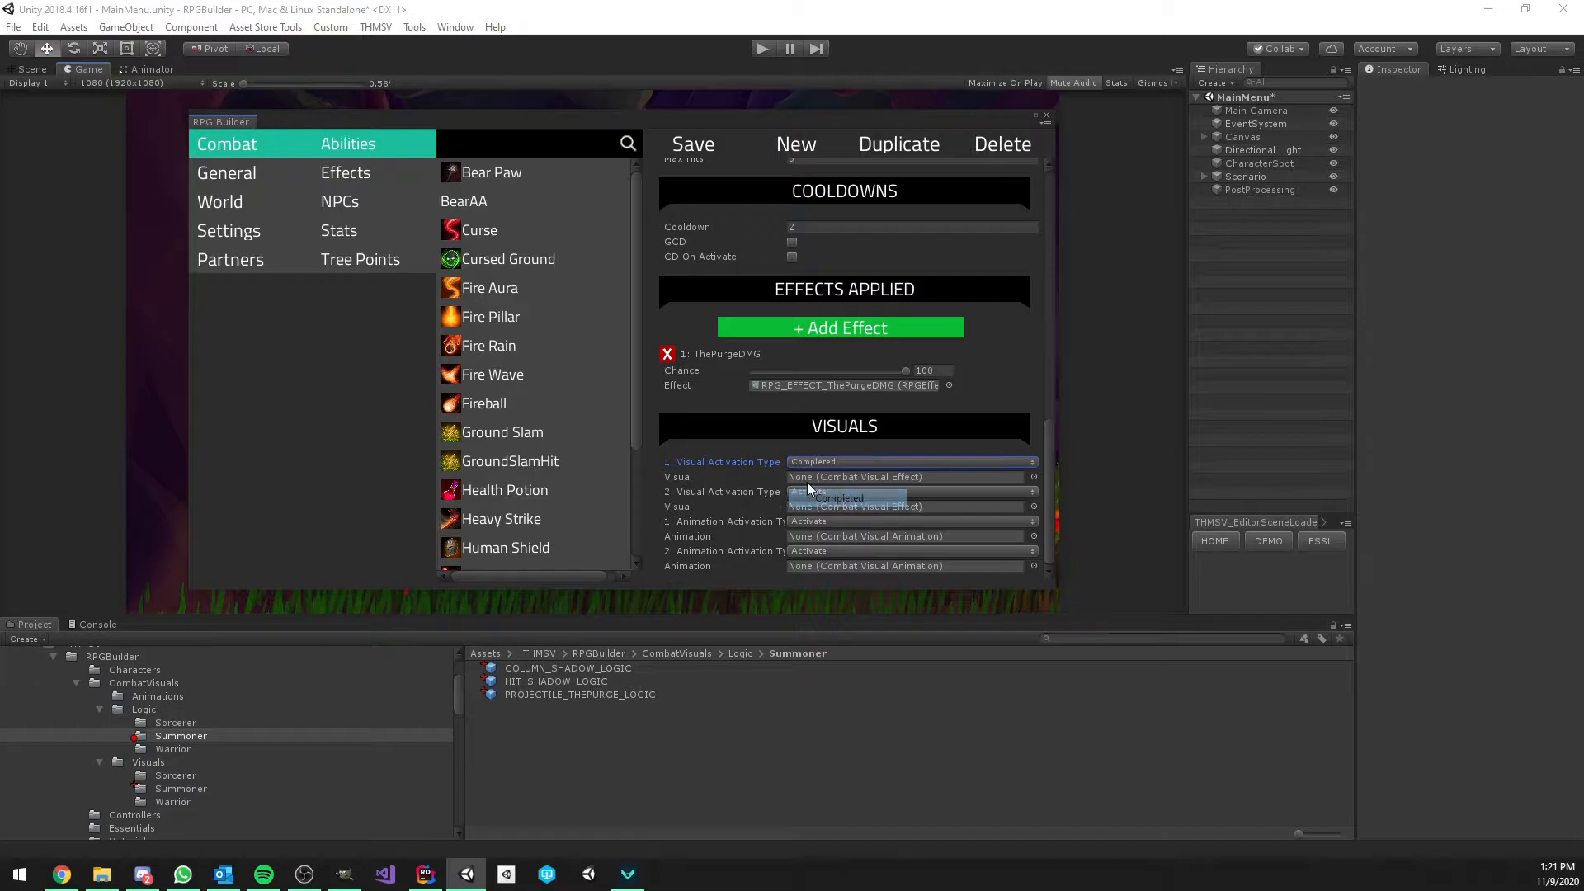
left_click_drag(550, 691, 825, 477)
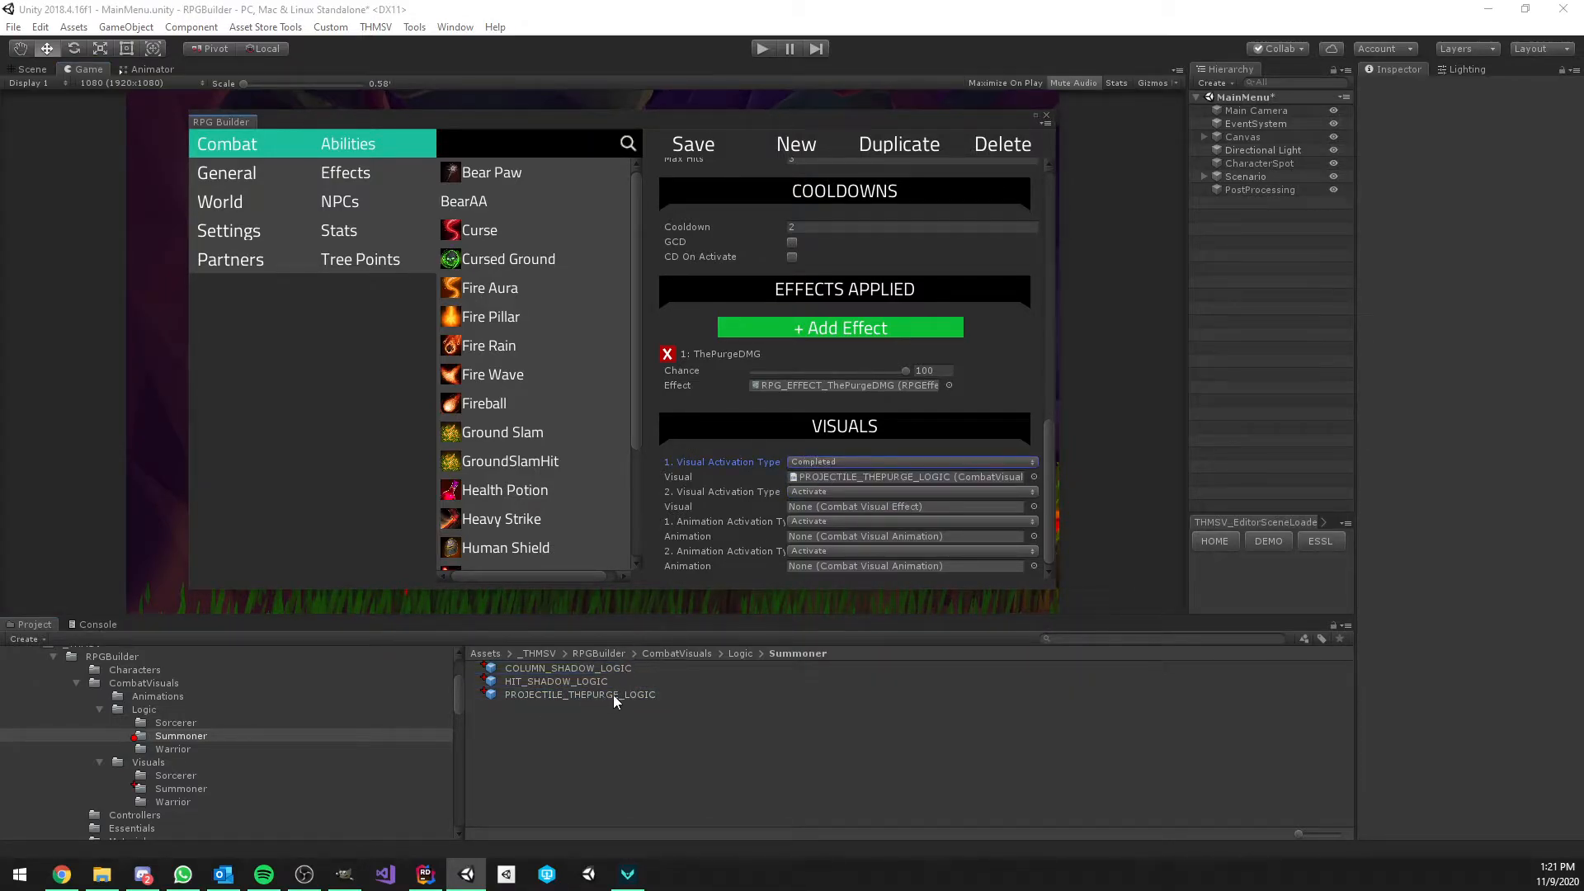
left_click(842, 462)
left_click(830, 476)
left_click(819, 464)
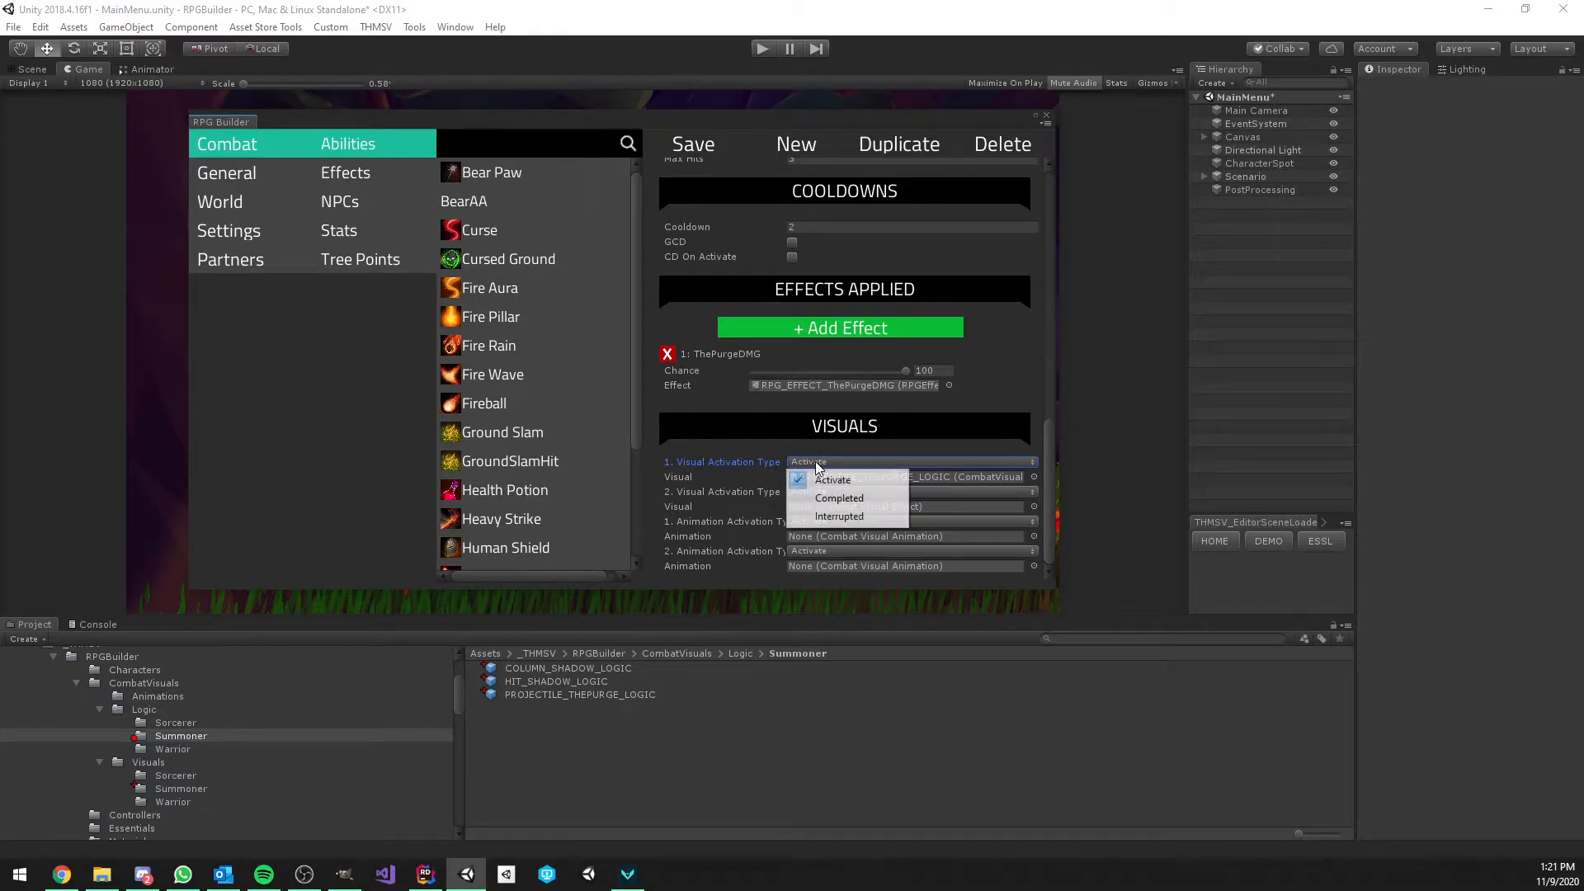
left_click(834, 497)
Review The Purge rank's settings and save the ability
left_click_drag(1038, 453, 1027, 211)
scroll(786, 446, "down", 5)
left_click(826, 374)
scroll(1052, 294, "down", 1)
scroll(1041, 518, "down", 5)
scroll(1041, 518, "up", 10)
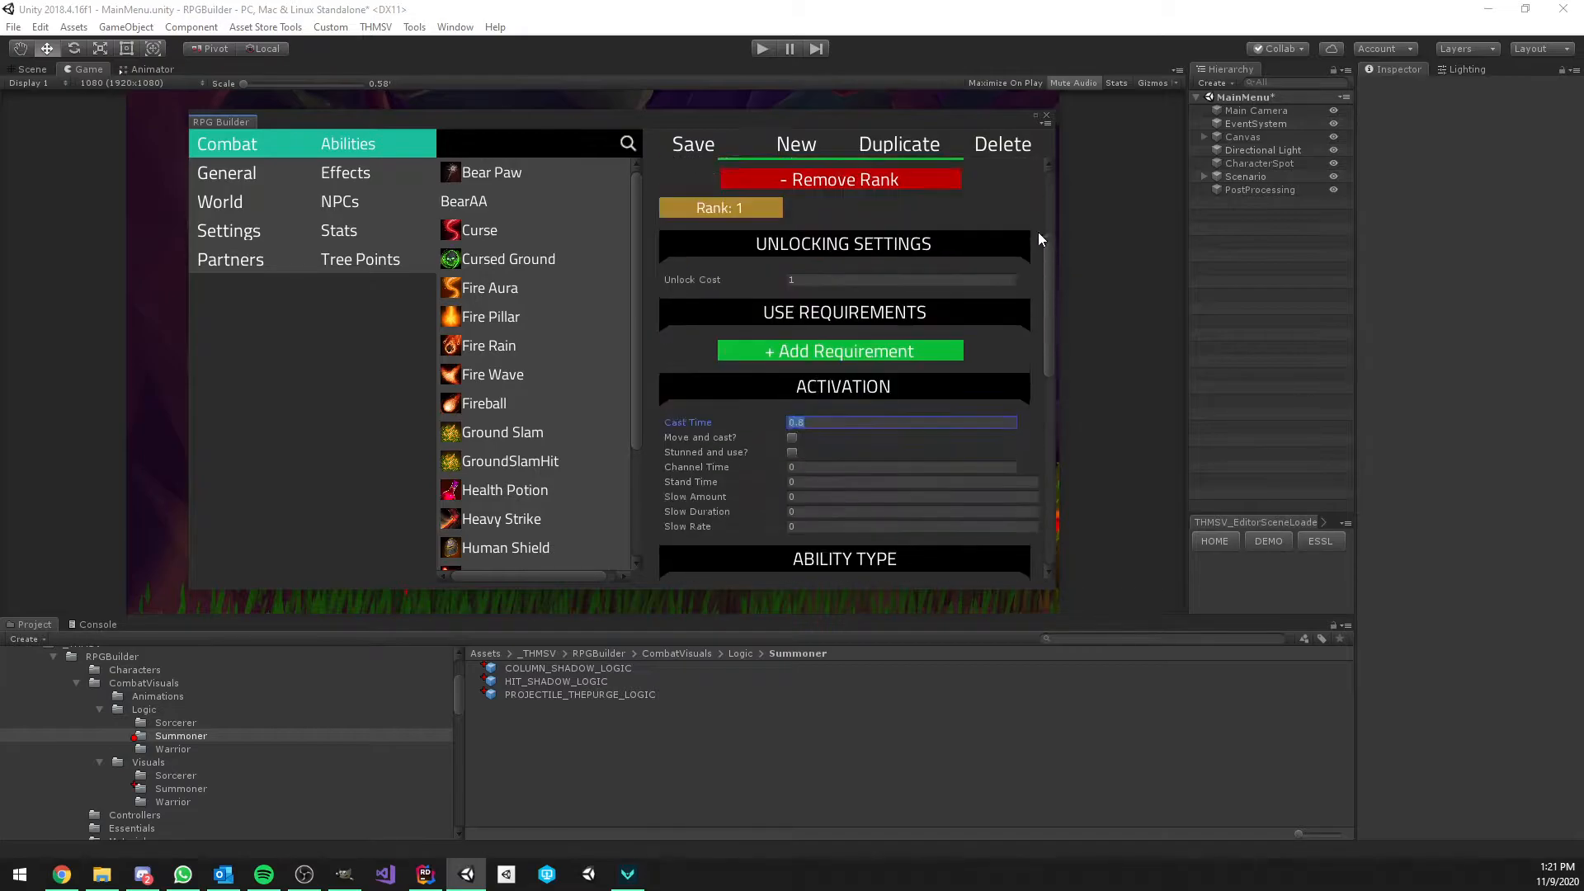
left_click(704, 152)
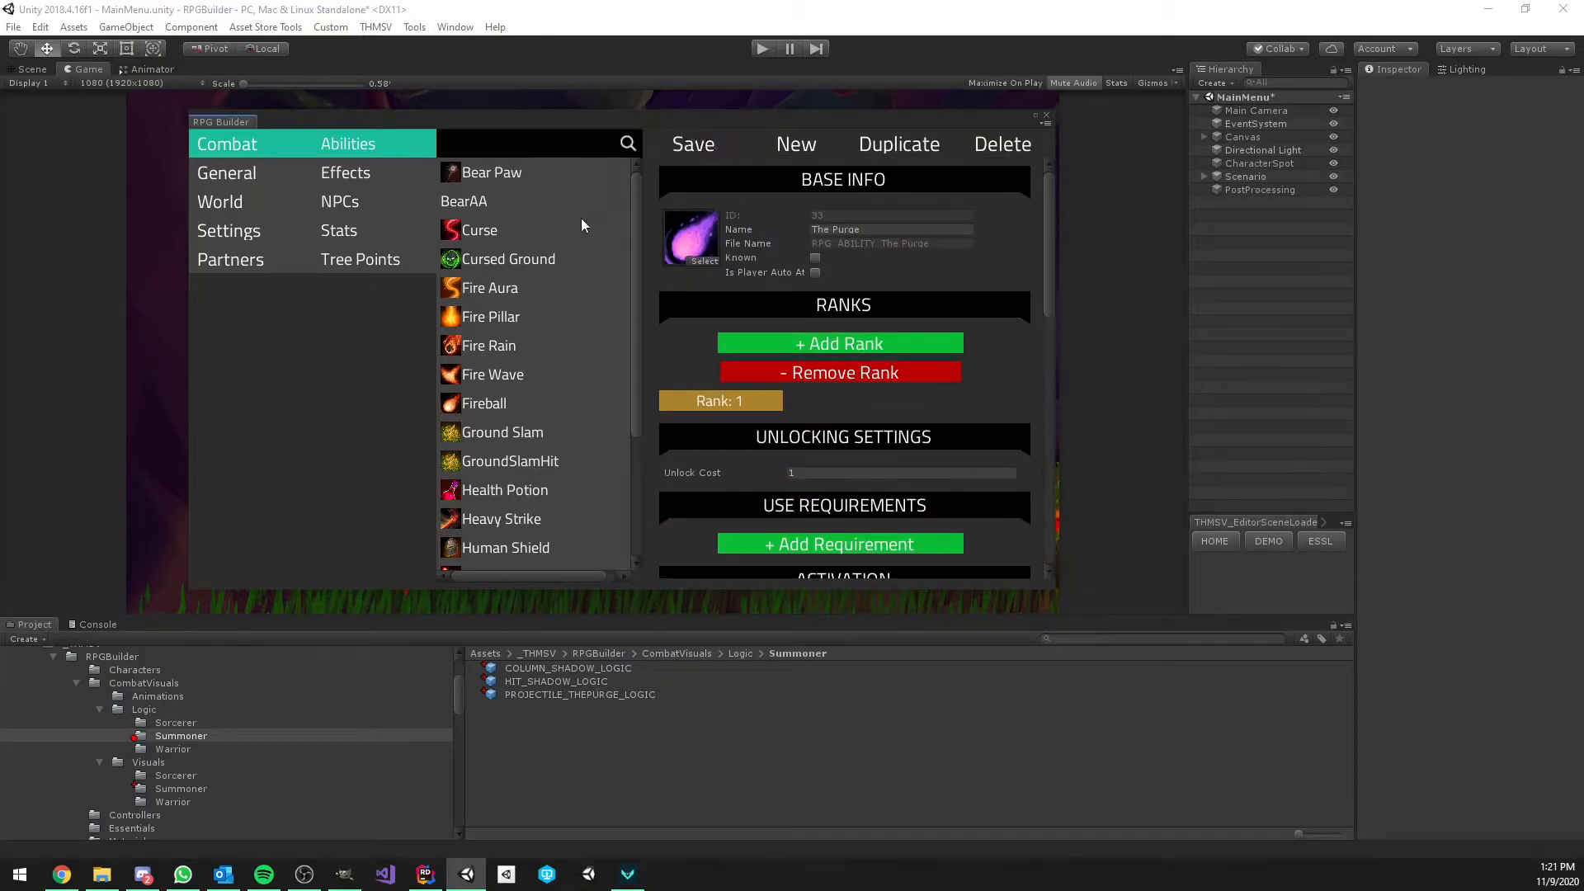
Check the Summoner card in Codecks for the remaining abilities, and create a new ability in RPG Builder named Shadow Aura
left_click(800, 147)
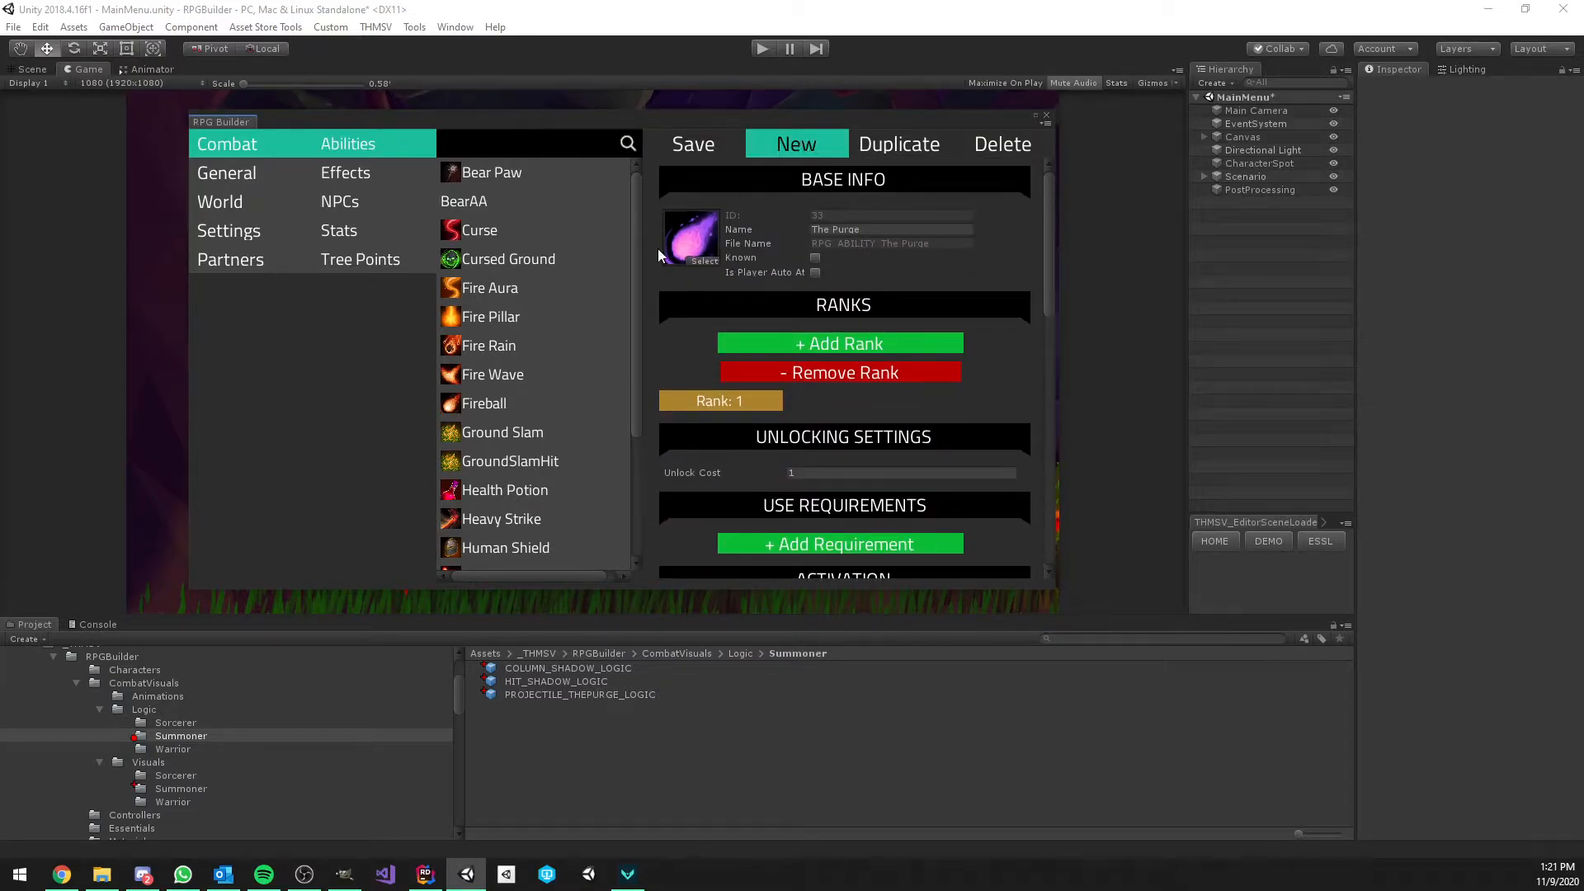
left_click(79, 880)
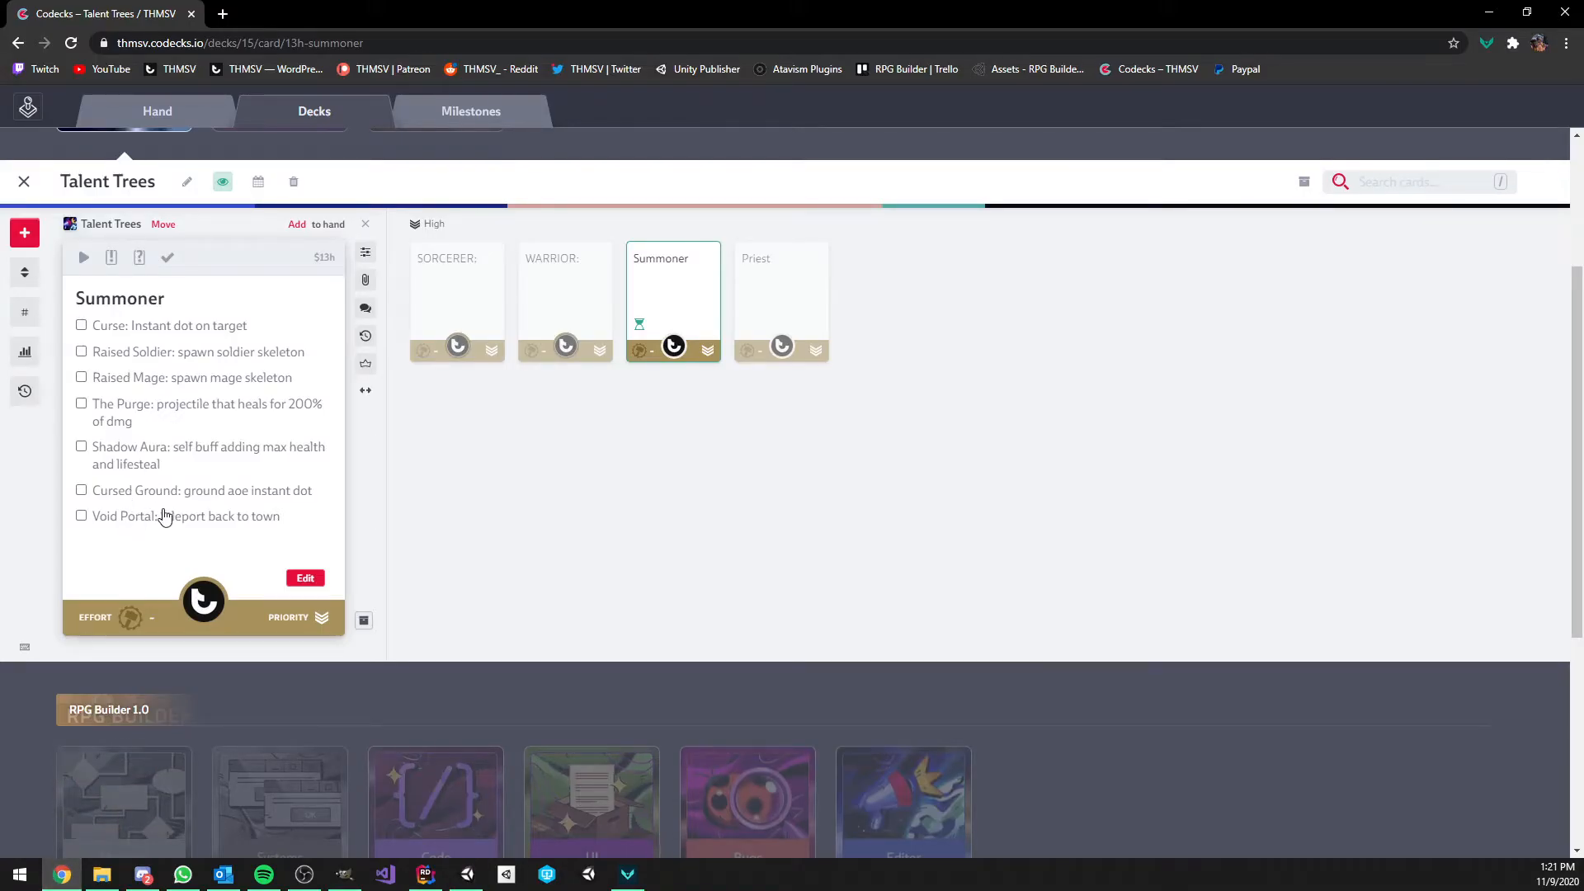
left_click(467, 874)
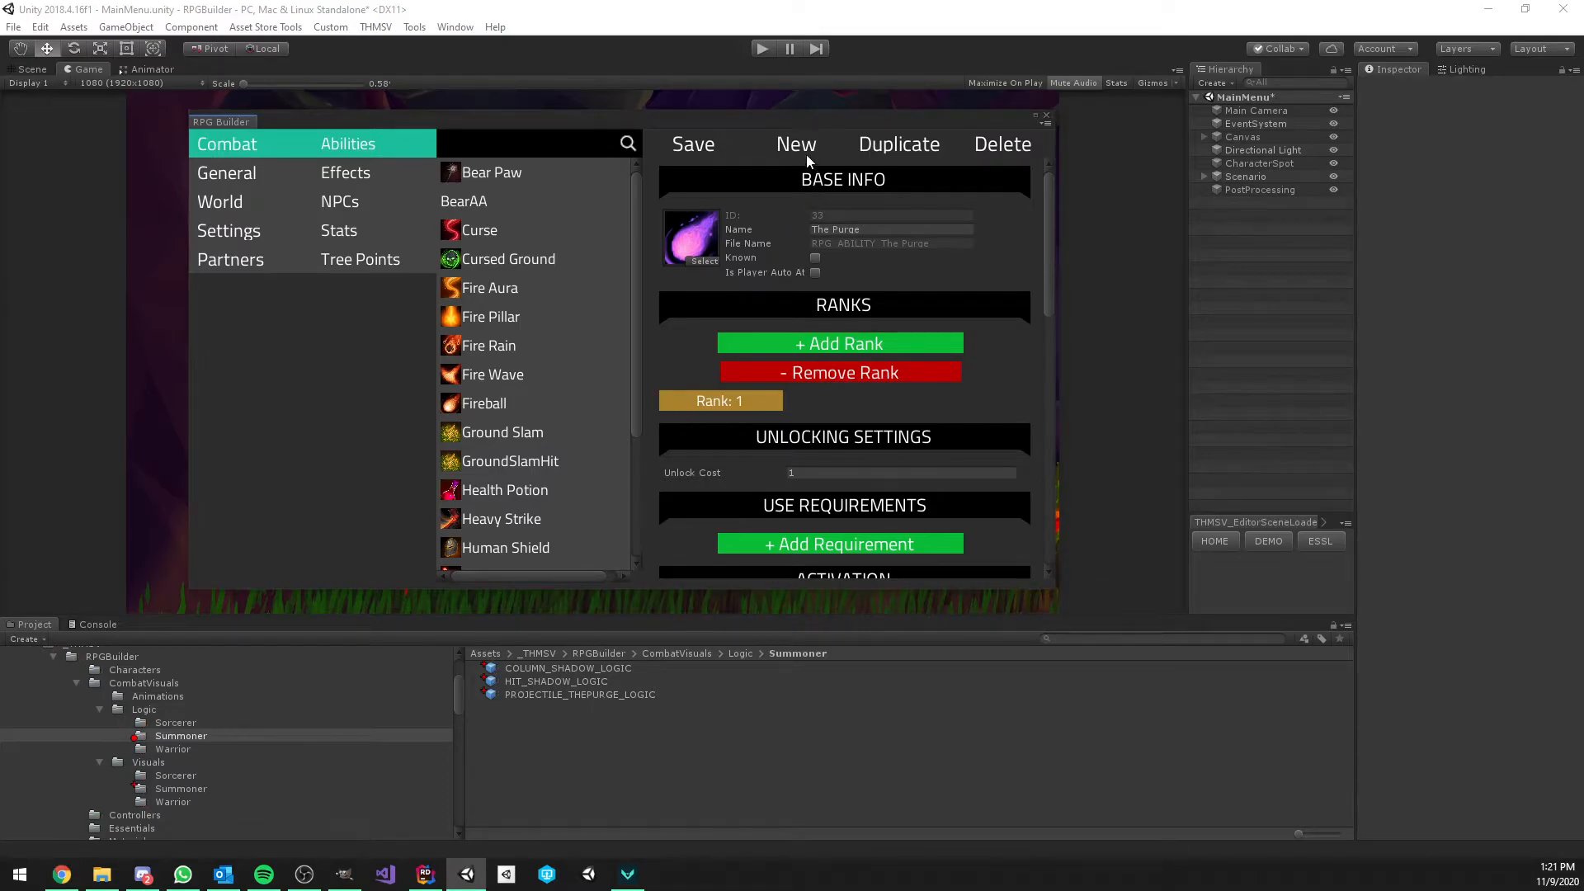
left_click(833, 229)
type("Shadow Aura")
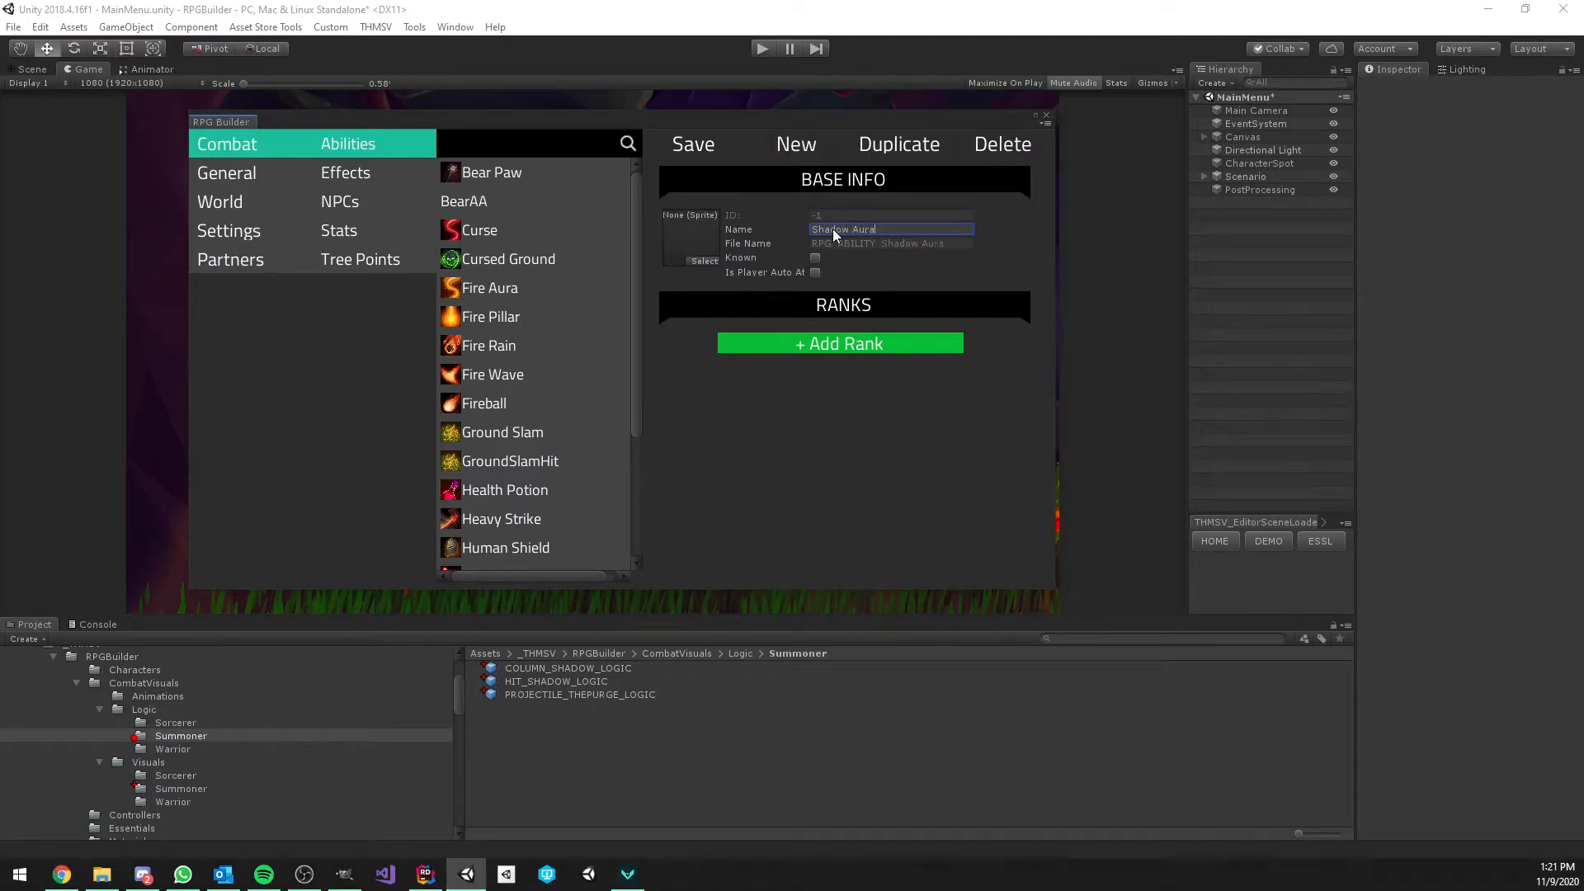
Assign the purple cloth hood sprite as Shadow Aura's icon and add its first rank
left_click(704, 261)
scroll(1031, 347, "down", 3)
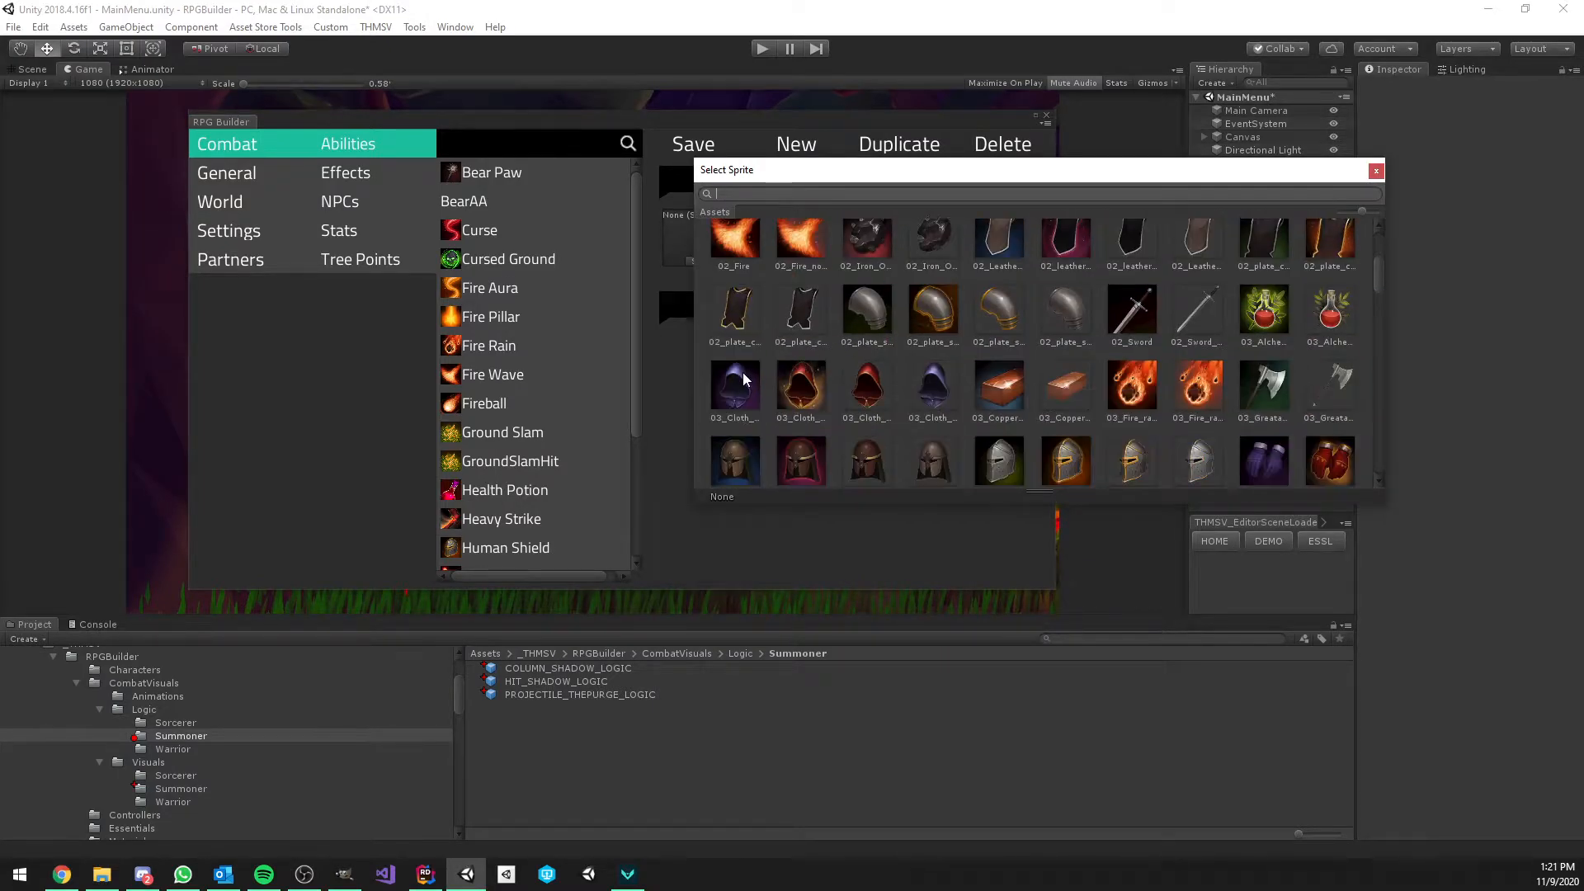
double_click(769, 325)
left_click(767, 343)
left_click(730, 401)
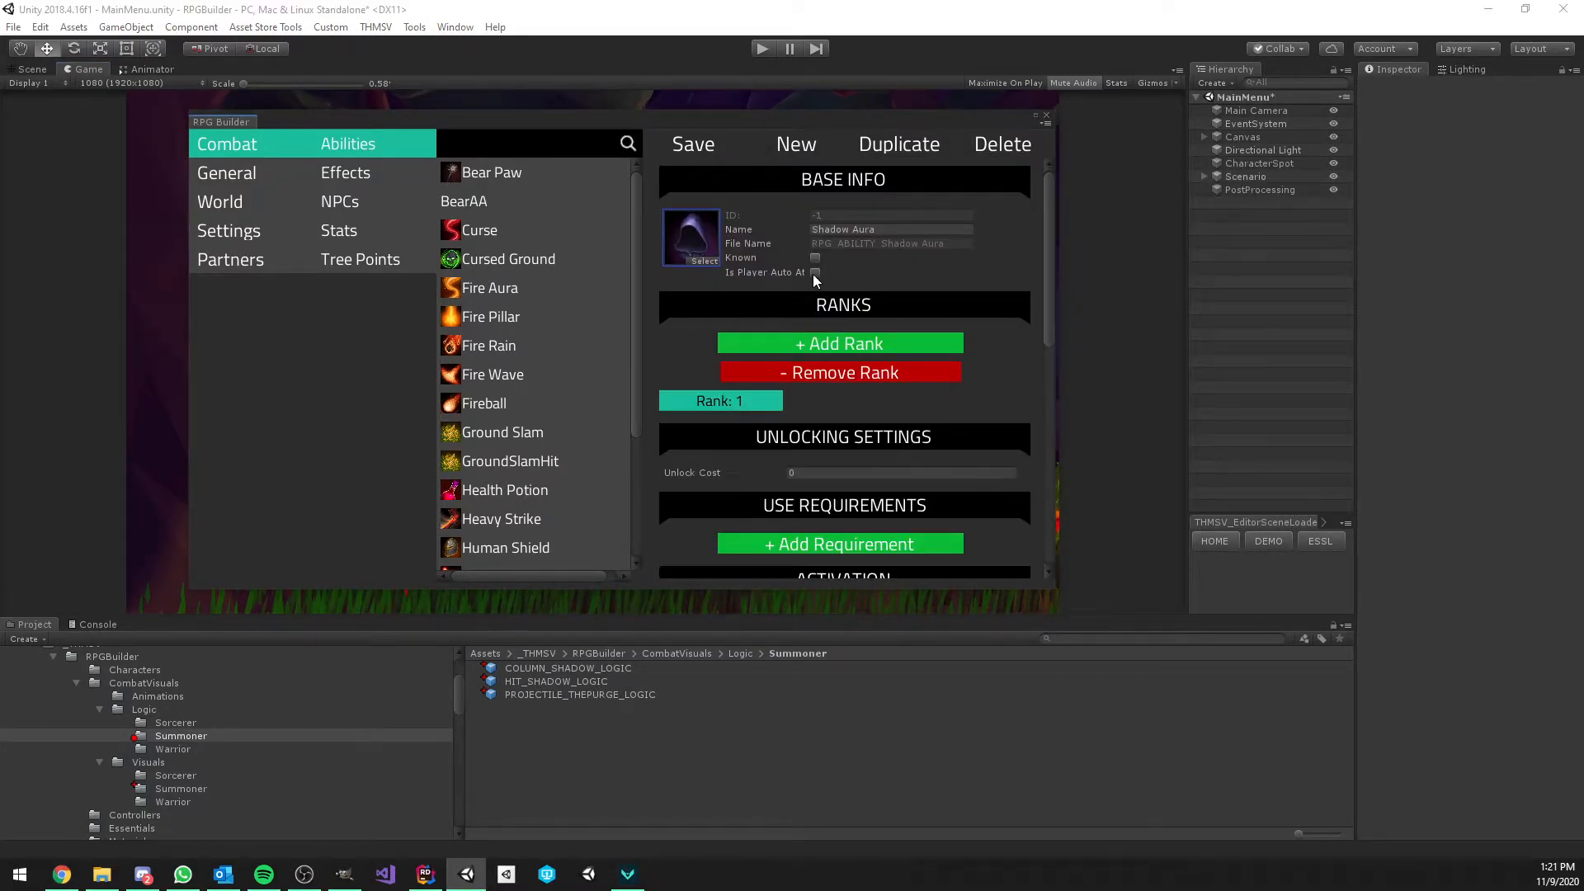
Set the unlock cost of Shadow Aura's rank 1 to 1
scroll(873, 340, "down", 3)
scroll(866, 315, "up", 3)
left_click(815, 259)
scroll(815, 260, "down", 3)
left_click(821, 322)
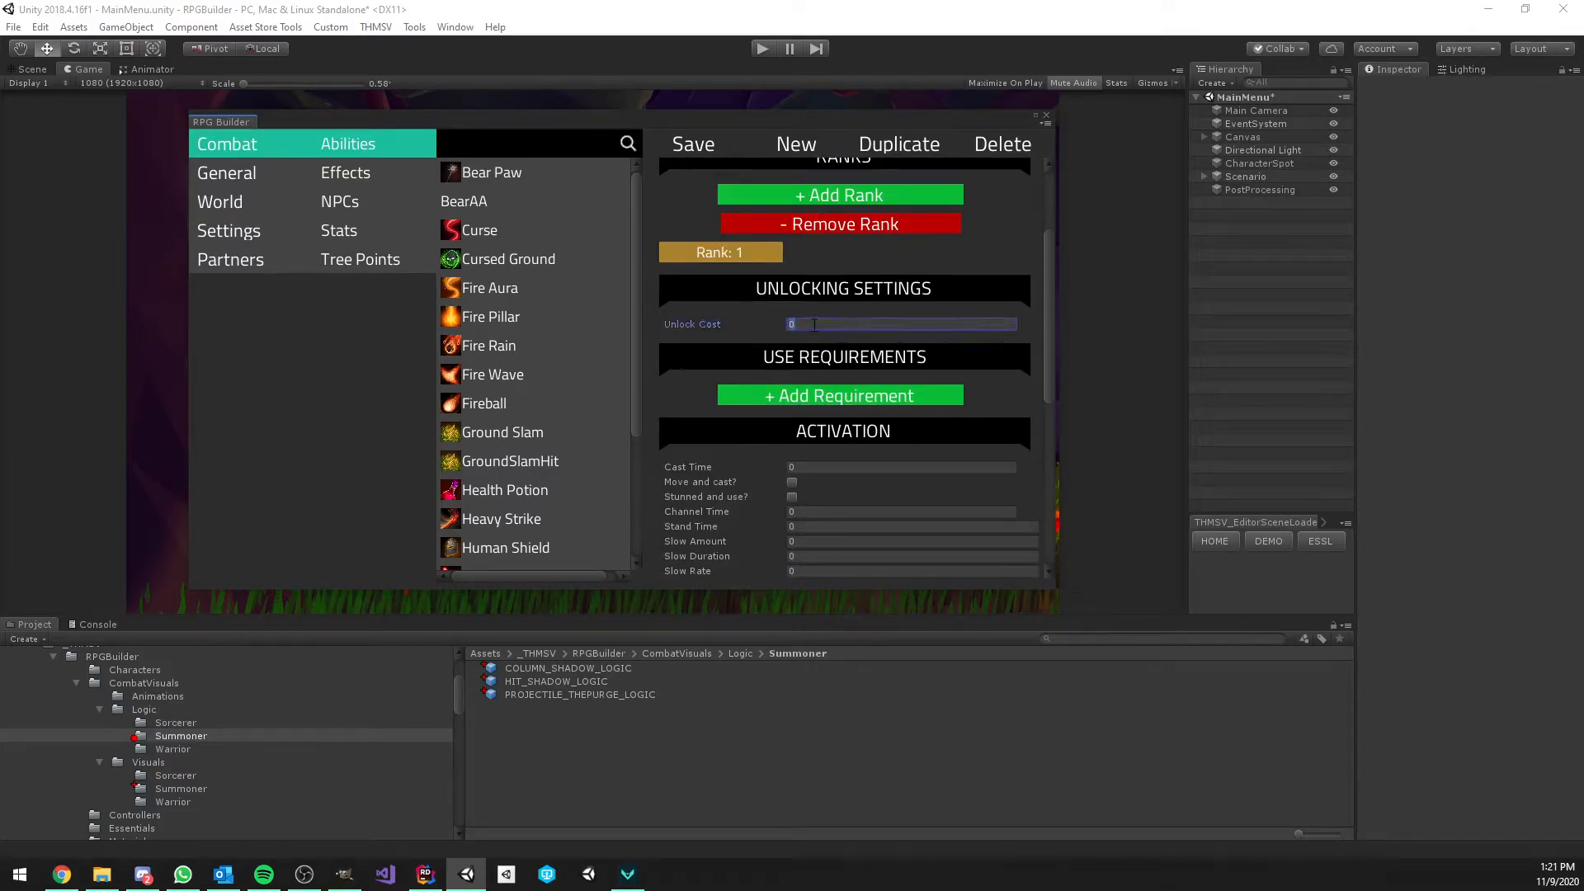
type("1")
Keep SELF as Shadow Aura's ability mechanic, set the cooldown to 15 and enable CD On Activate
scroll(840, 347, "down", 1)
scroll(840, 347, "down", 3)
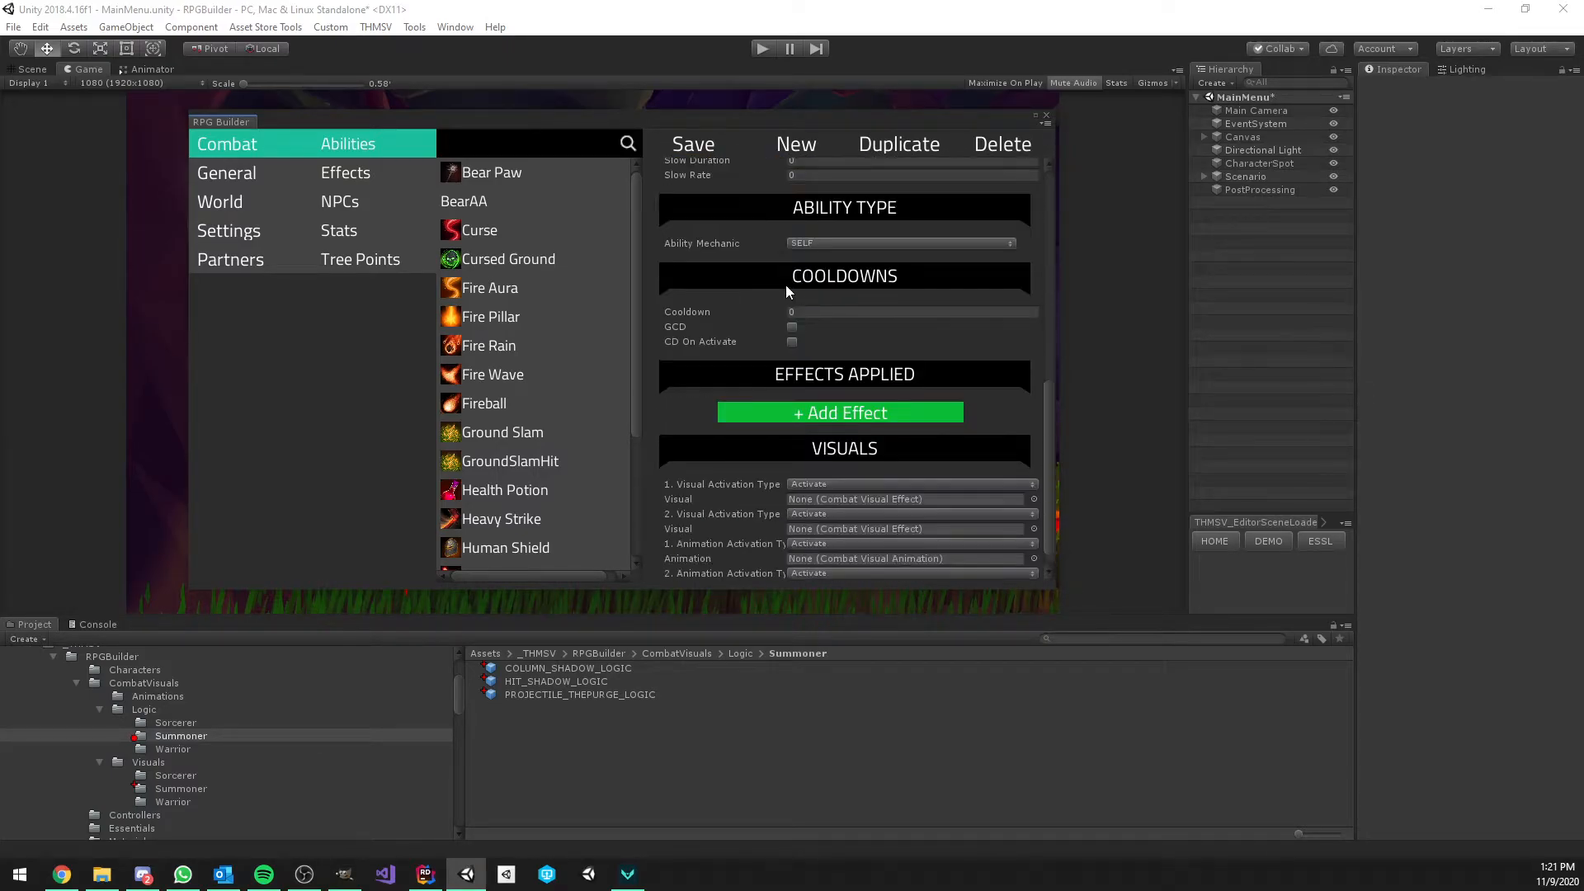
left_click(809, 244)
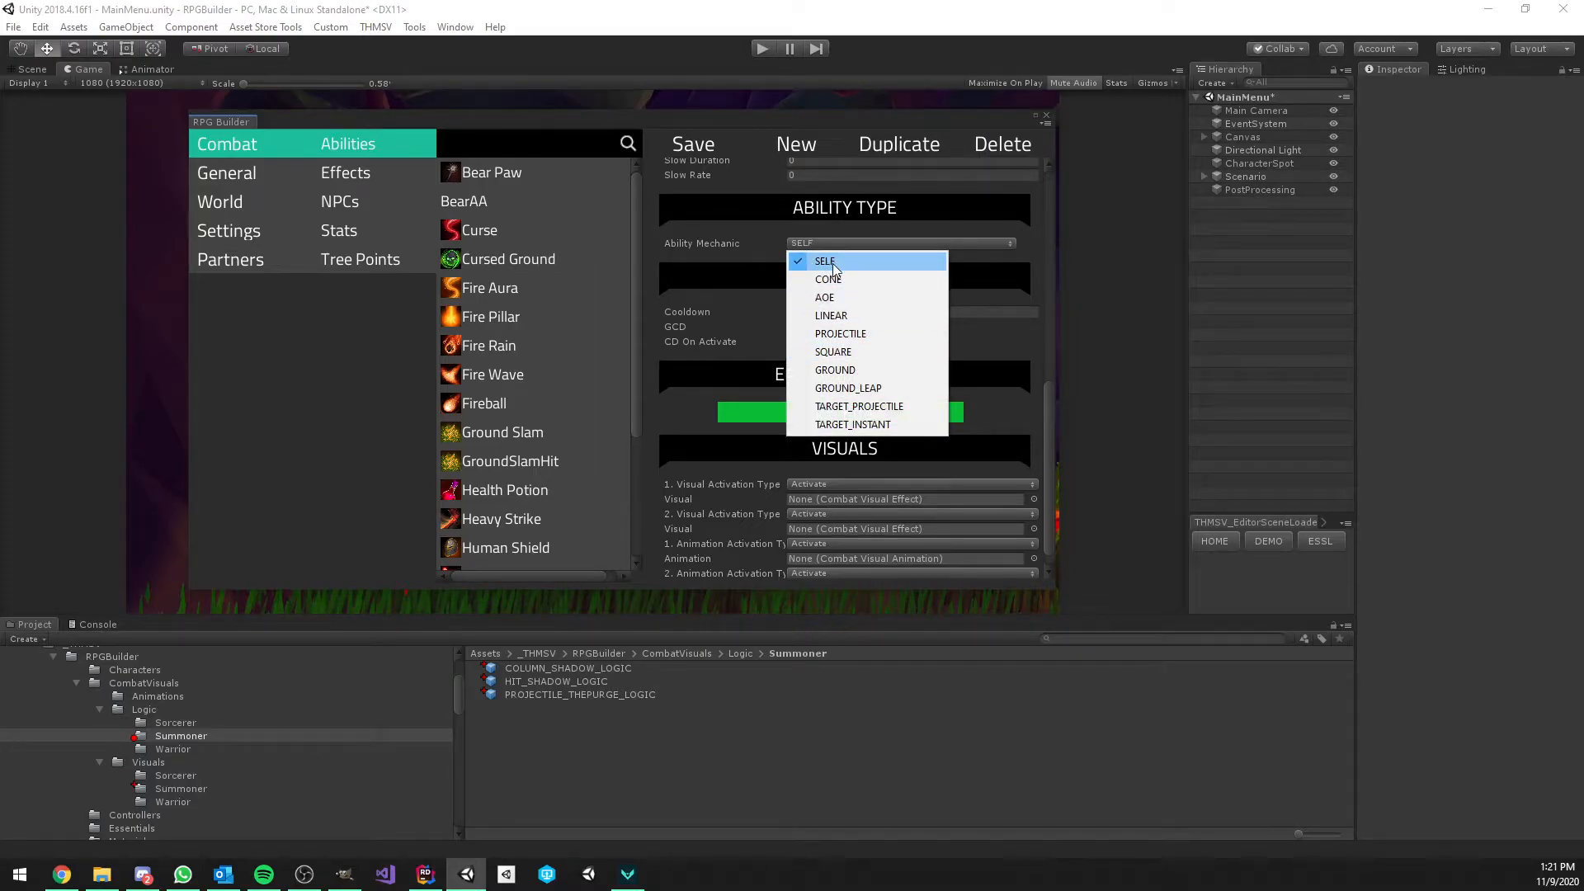
left_click(858, 405)
left_click(847, 244)
left_click(848, 251)
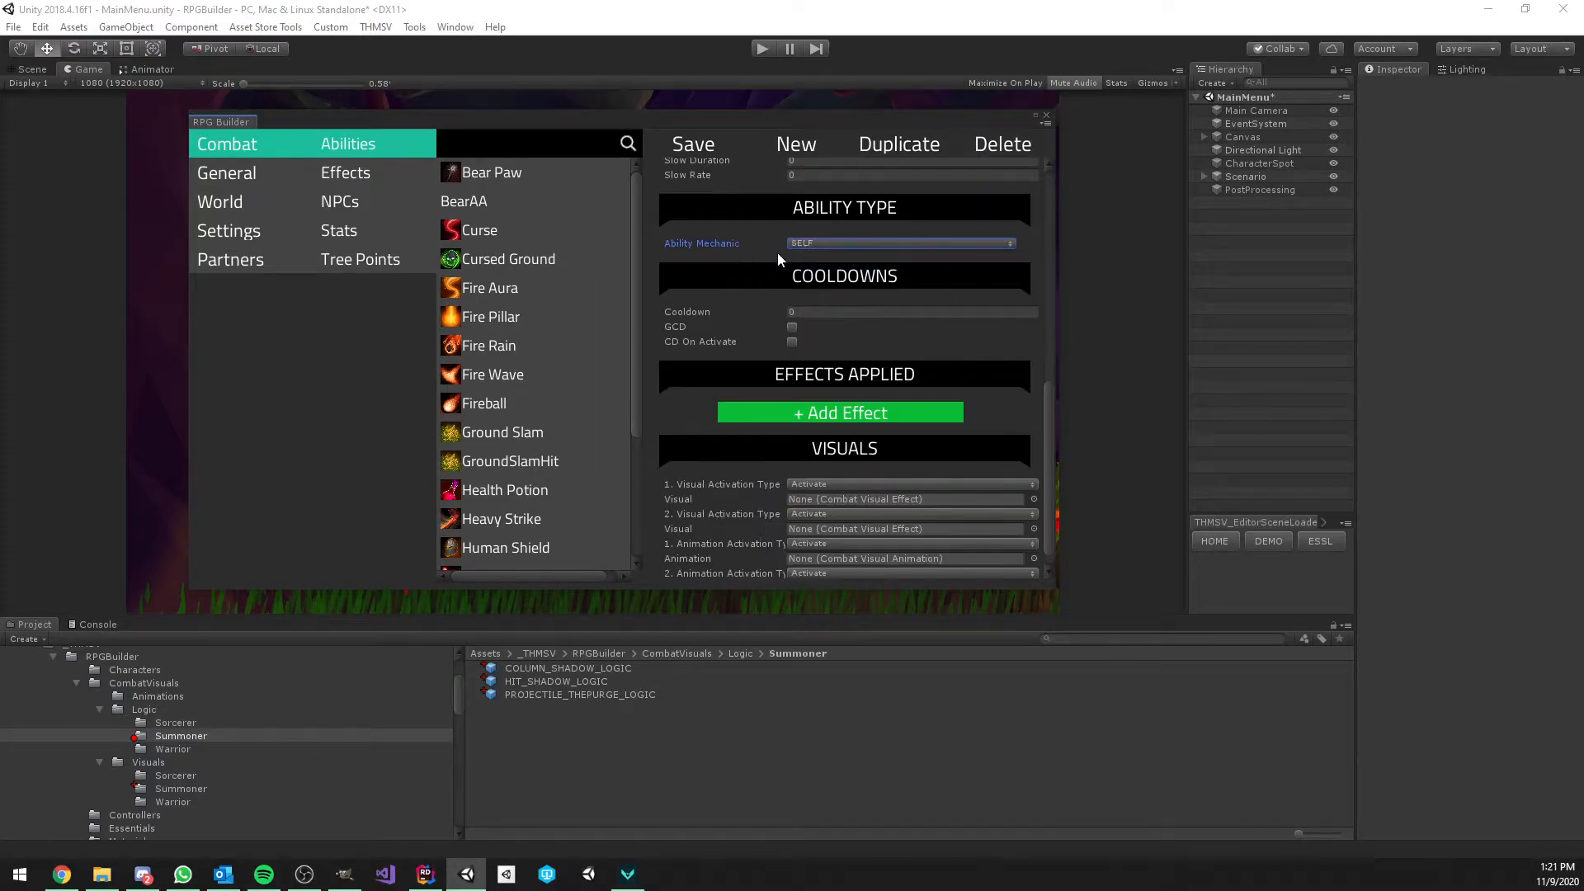
left_click(820, 311)
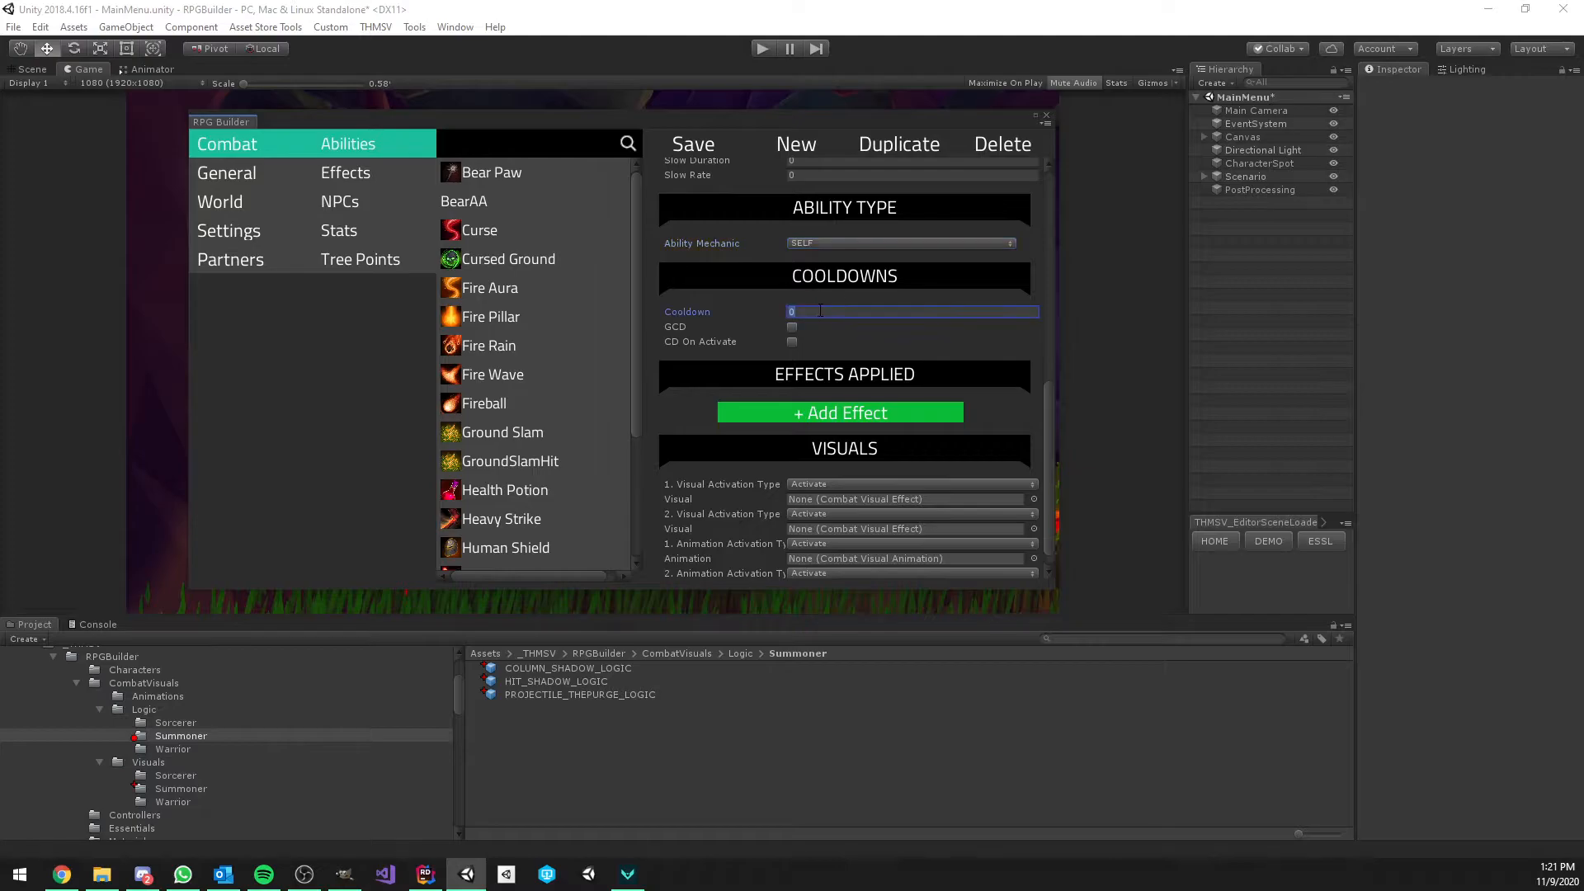
type("15")
left_click(792, 341)
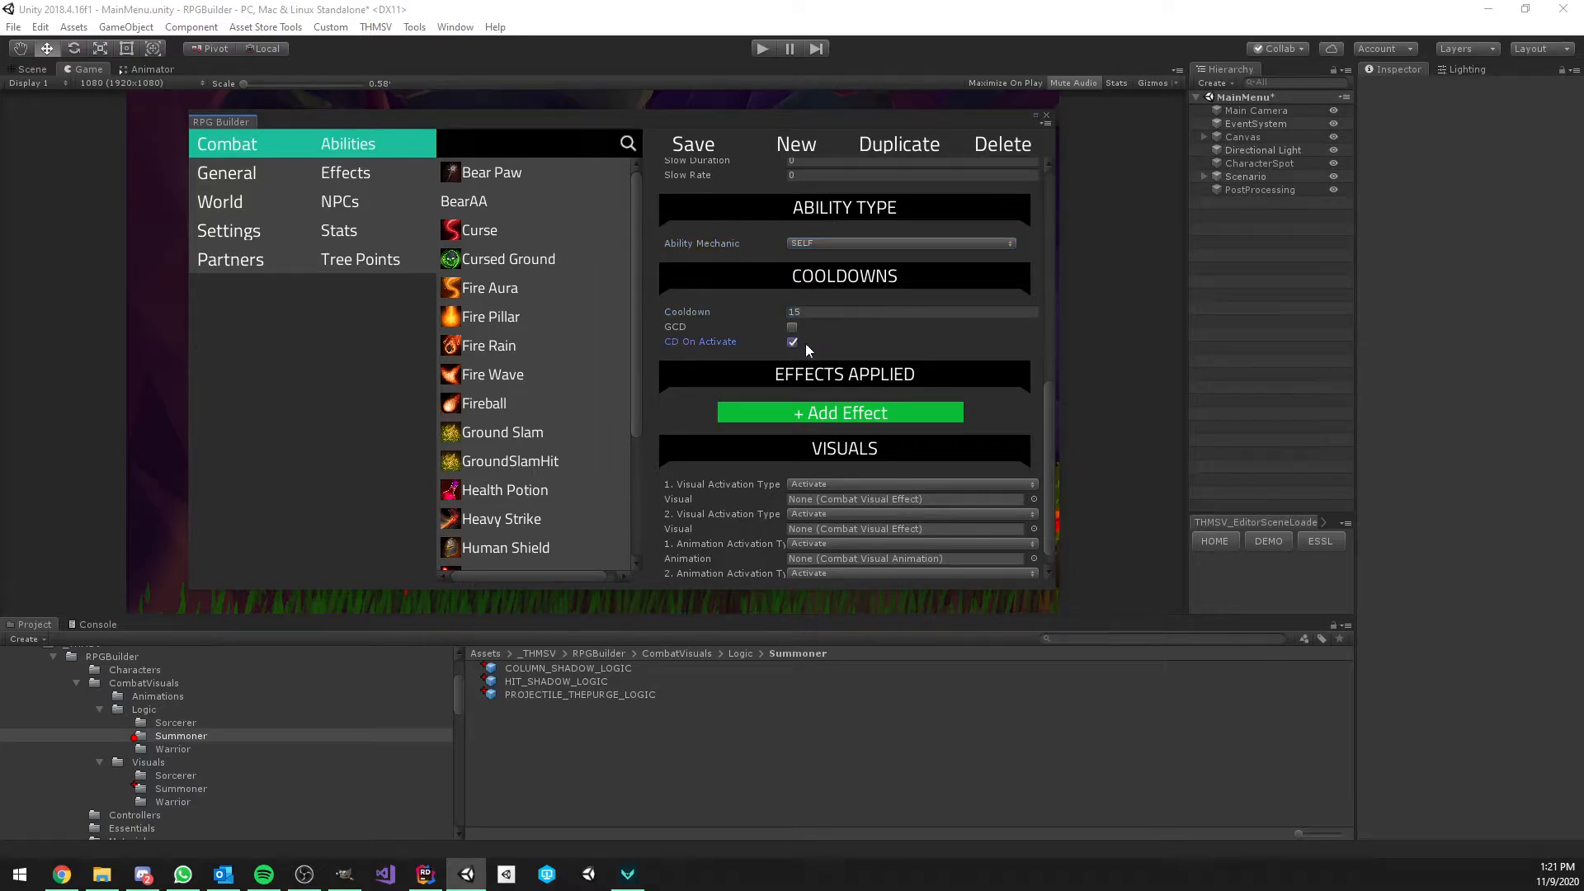
Add RPG_EFFECT_Shadow Aura to Shadow Aura's applied effects and save the ability
scroll(855, 332, "down", 1)
left_click(846, 391)
left_click(951, 445)
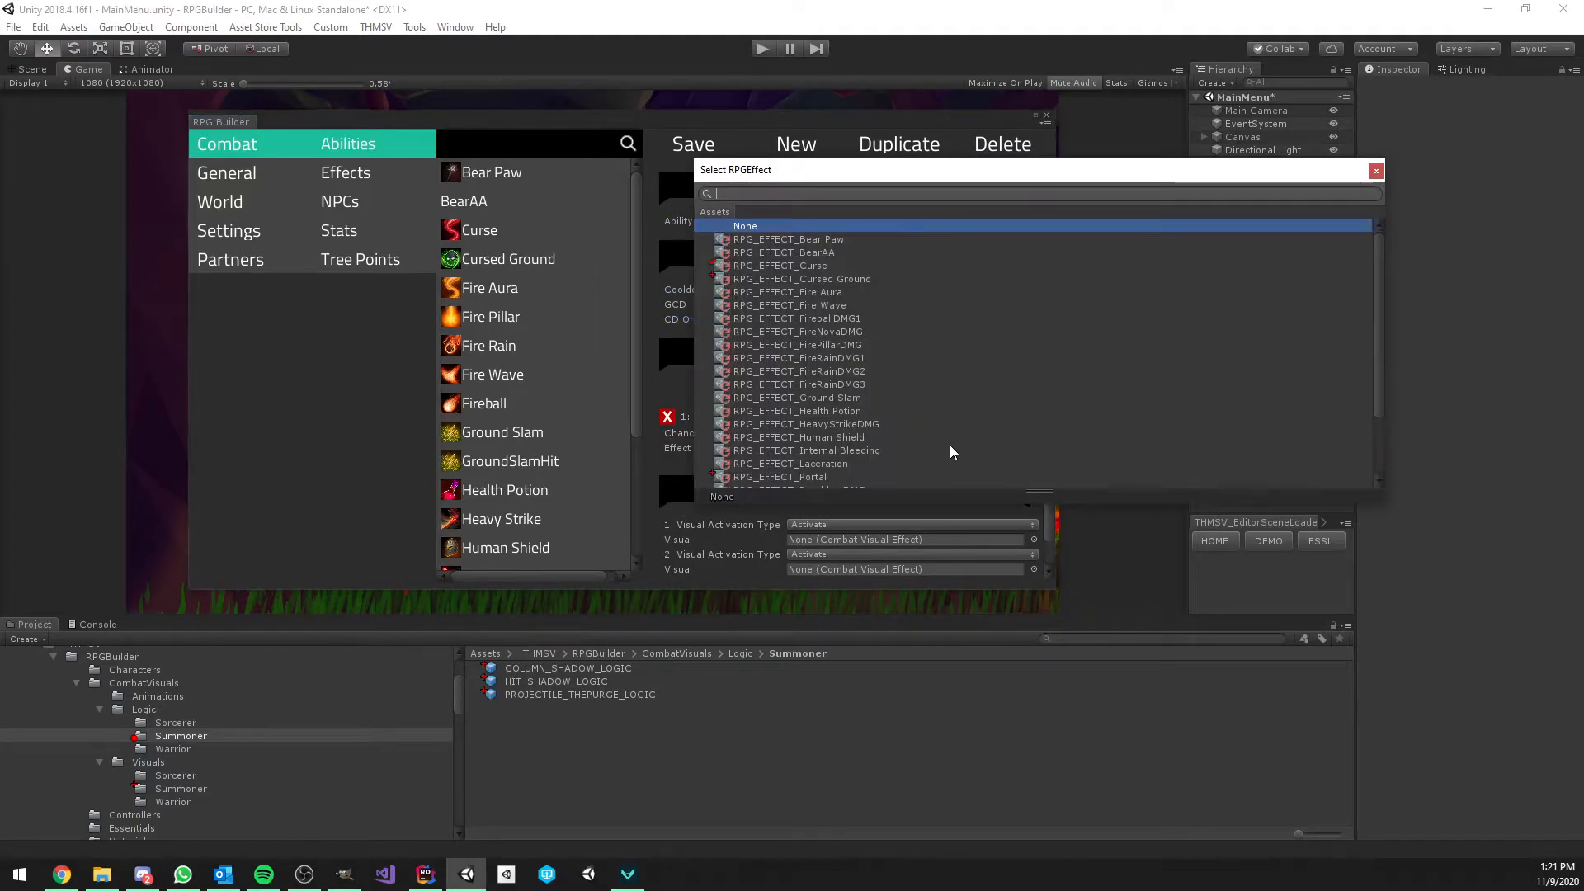
scroll(886, 328, "down", 3)
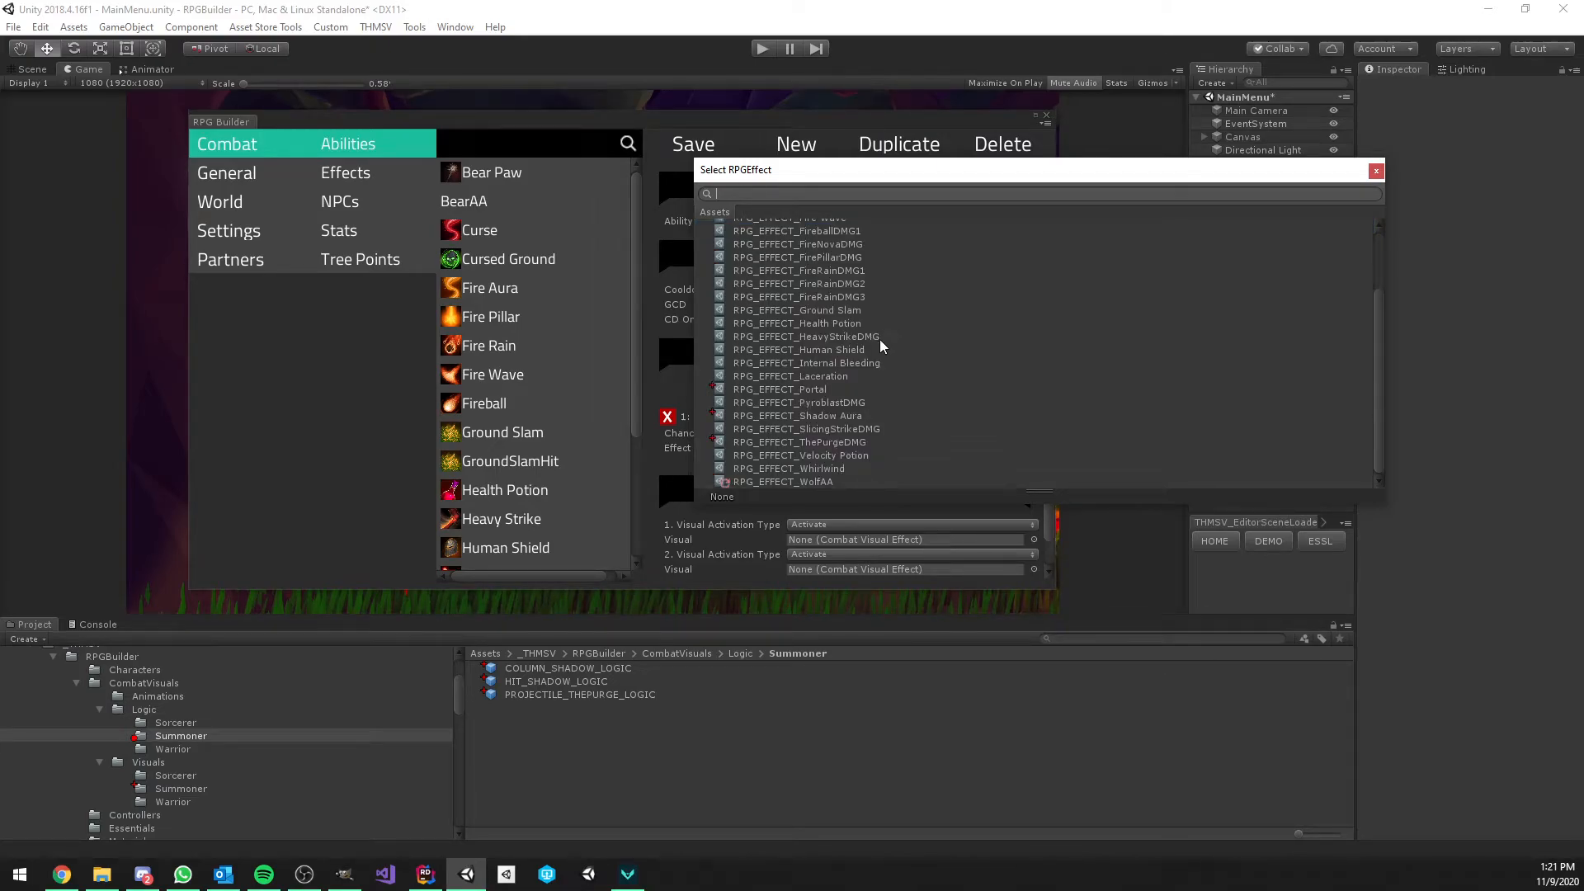
double_click(844, 416)
scroll(838, 443, "down", 3)
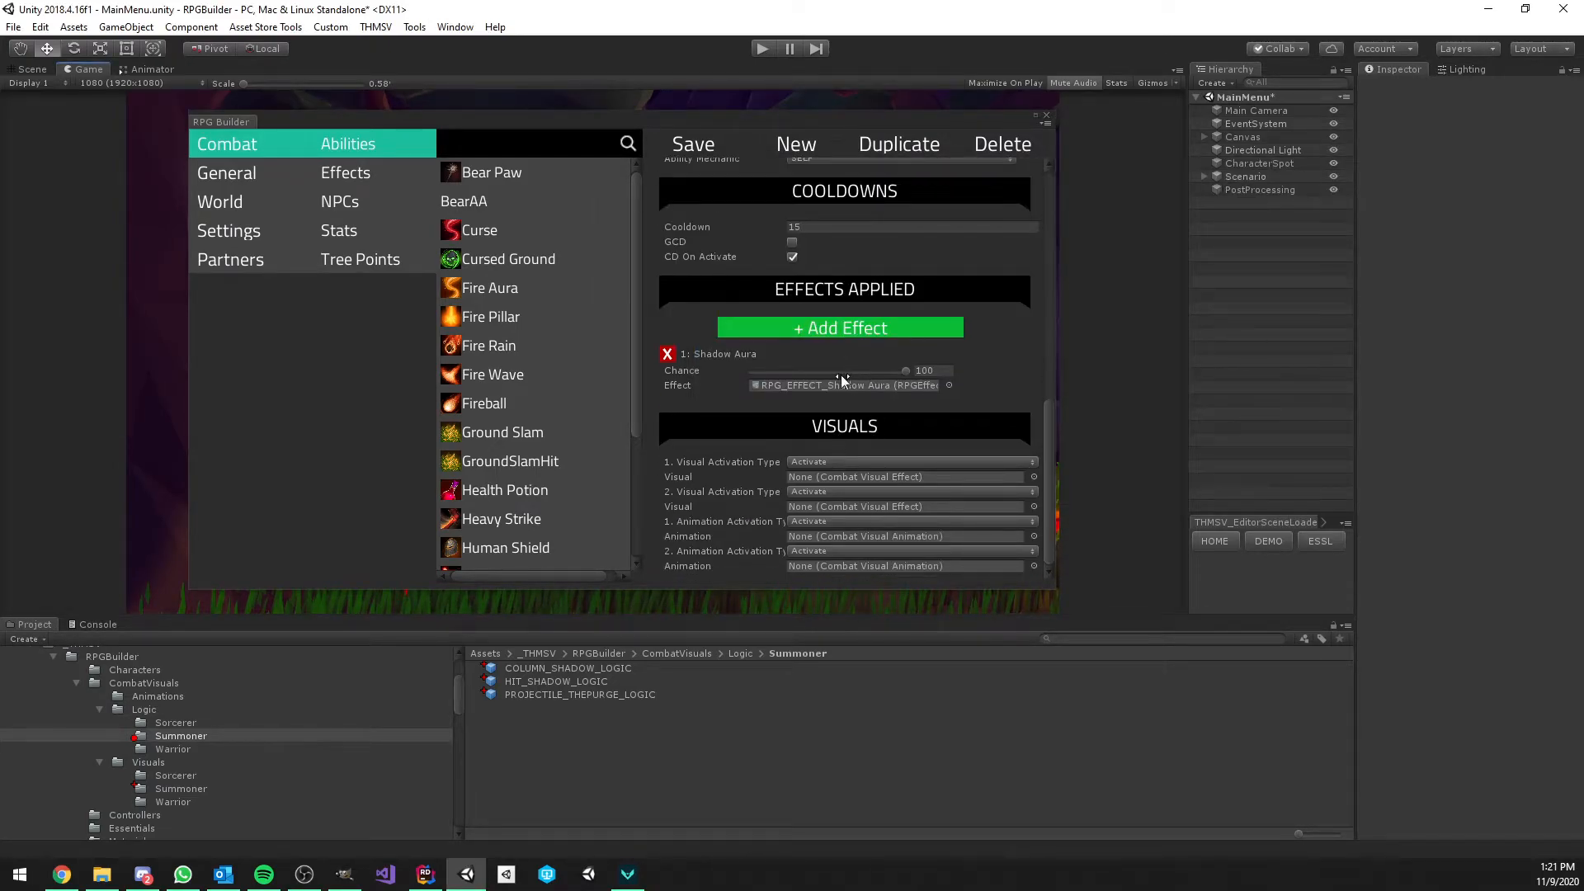
scroll(835, 364, "up", 10)
left_click(697, 149)
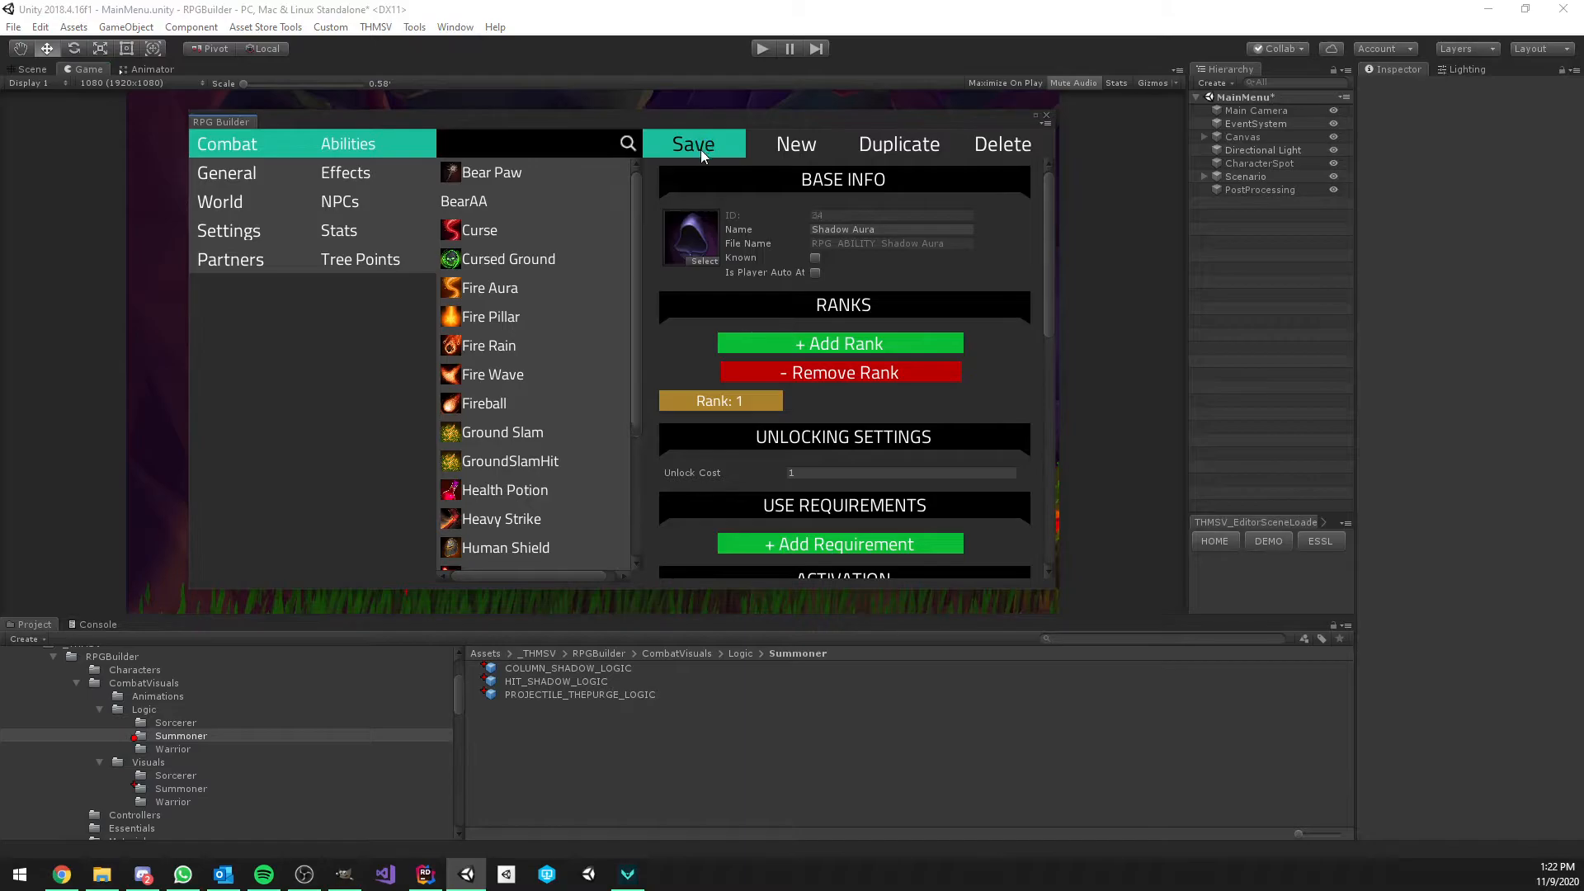
Create a new ability named Void Portal
left_click(785, 142)
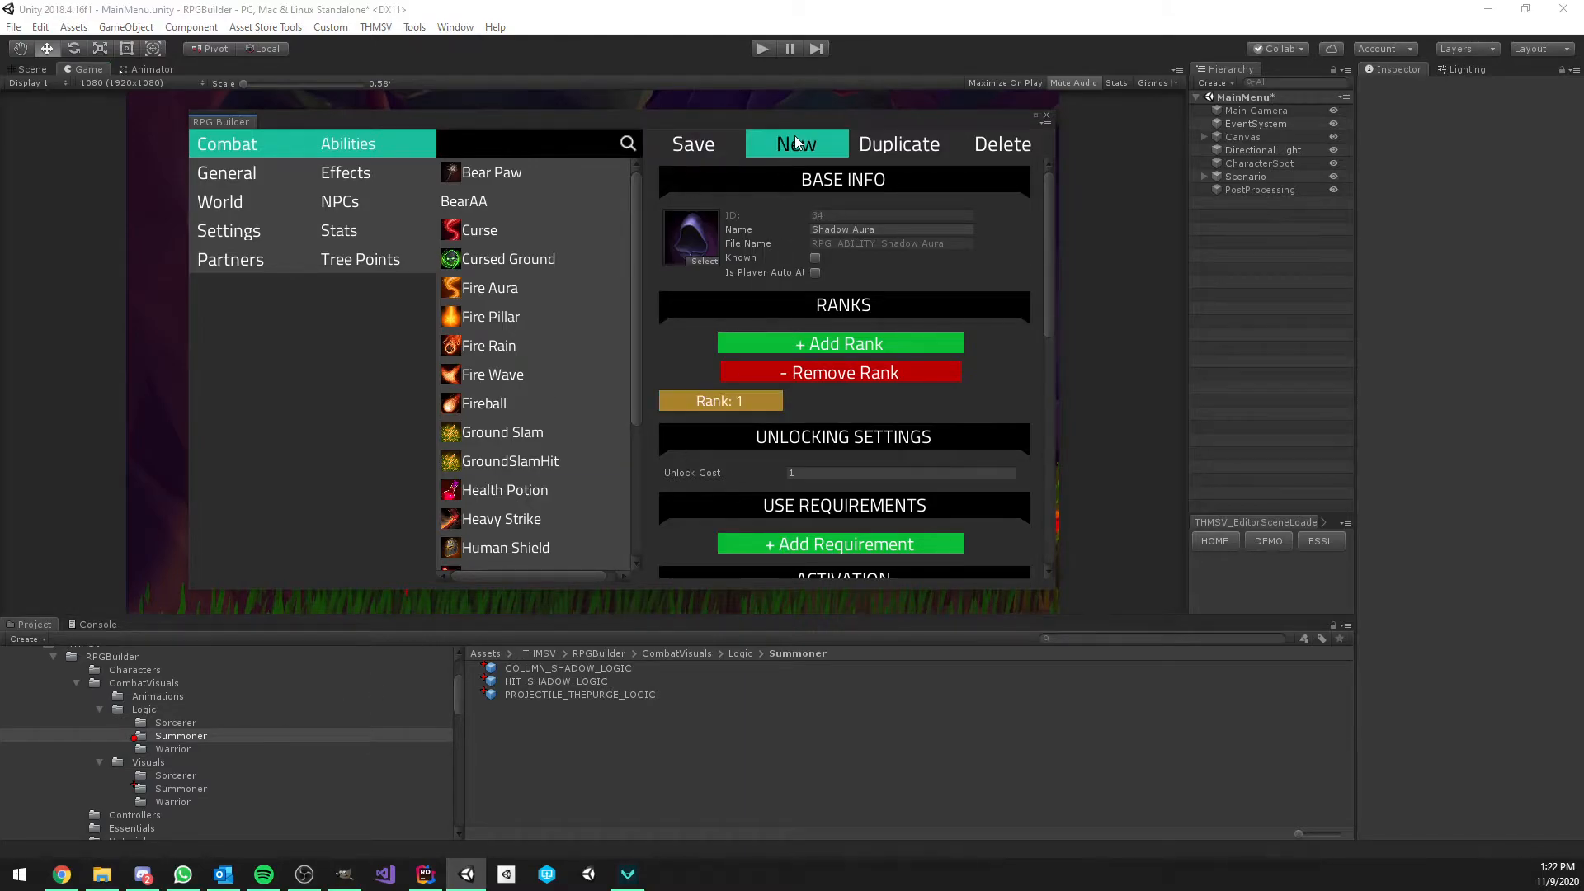
left_click(840, 230)
type("Portal")
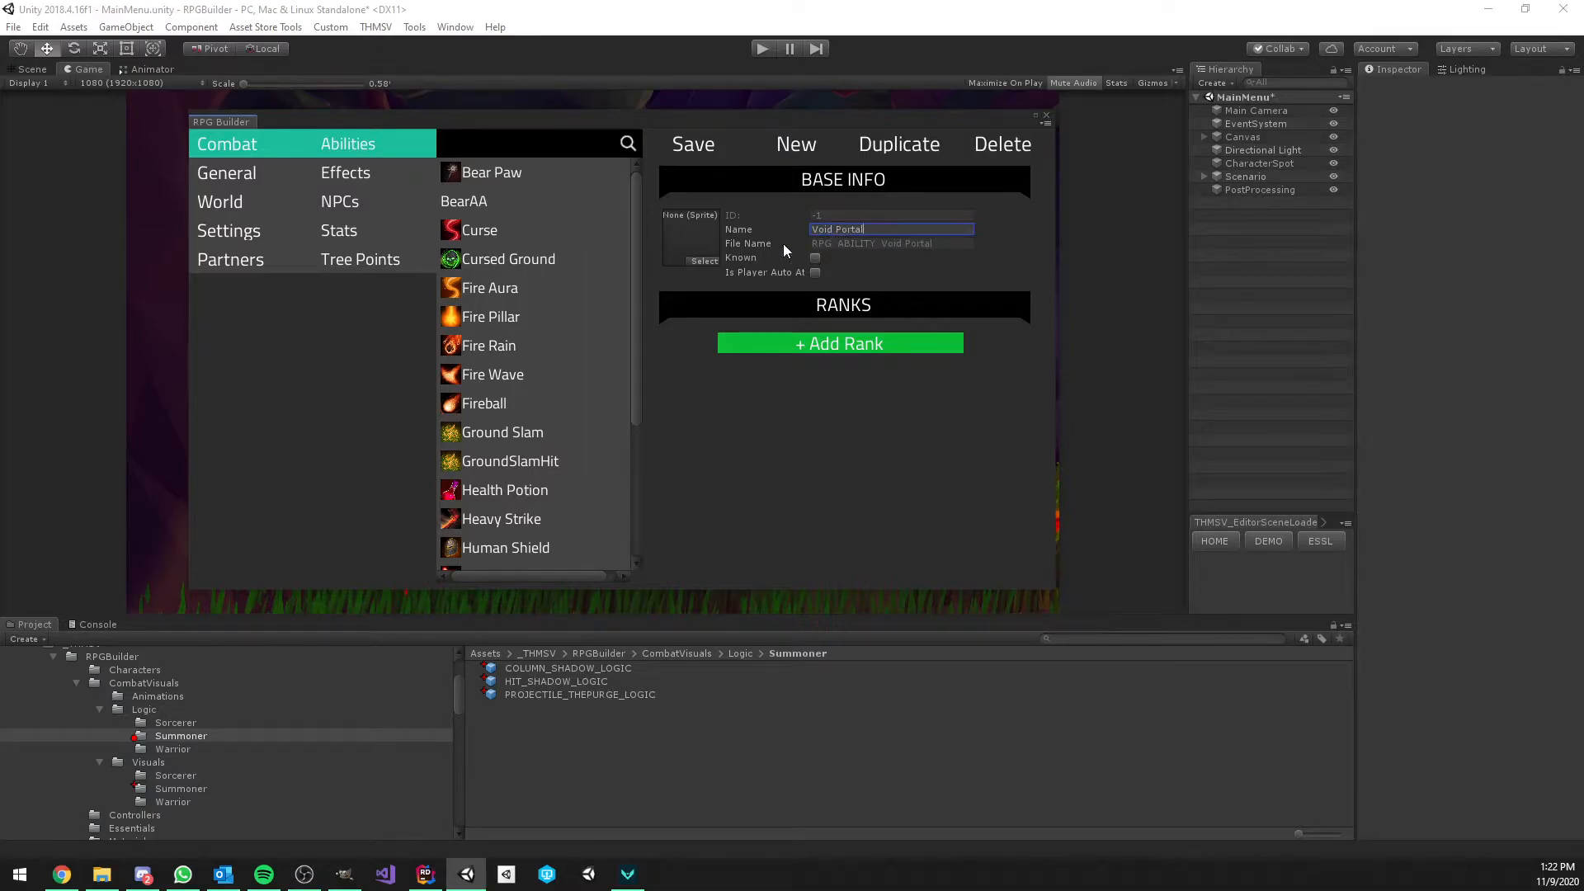
Assign the Mage_3 sprite as the Void Portal ability's icon
left_click(704, 261)
scroll(969, 315, "down", 3)
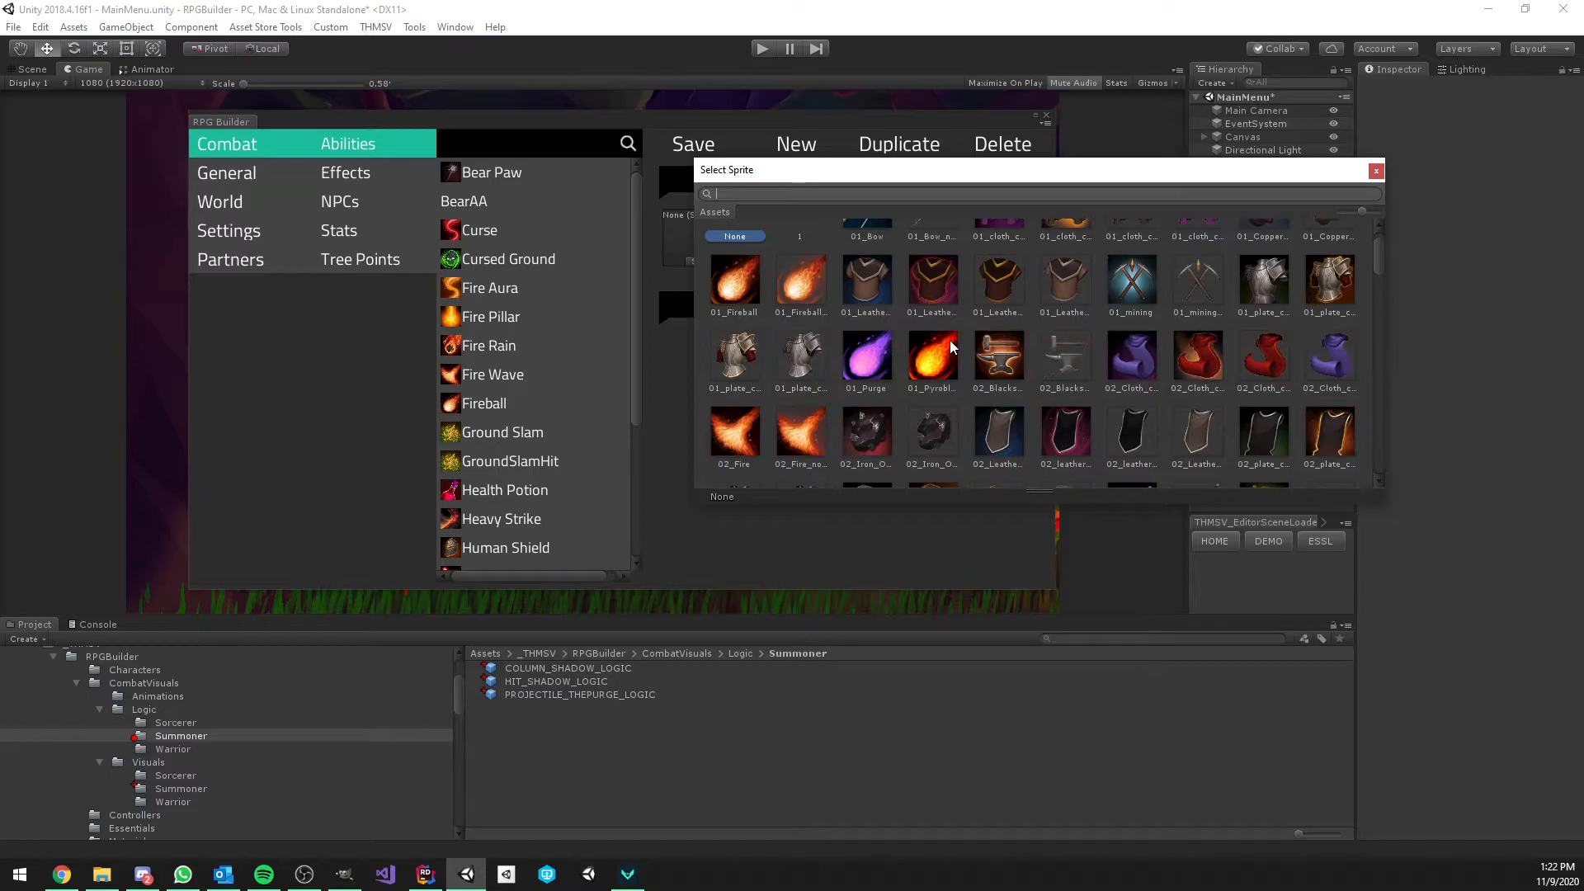
scroll(975, 311, "down", 8)
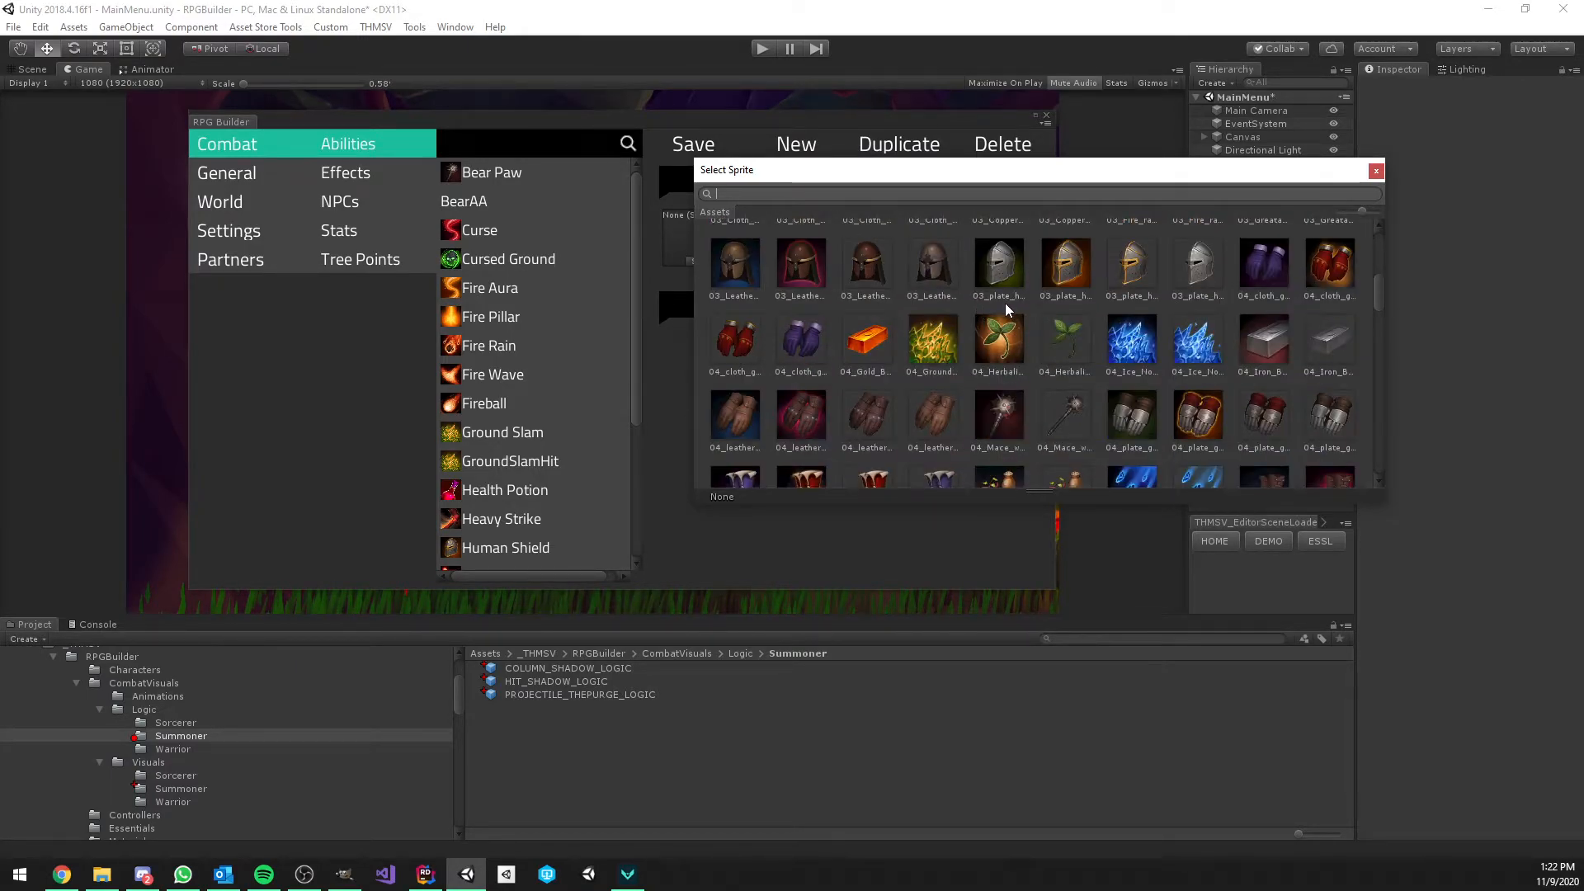
scroll(1033, 299, "down", 6)
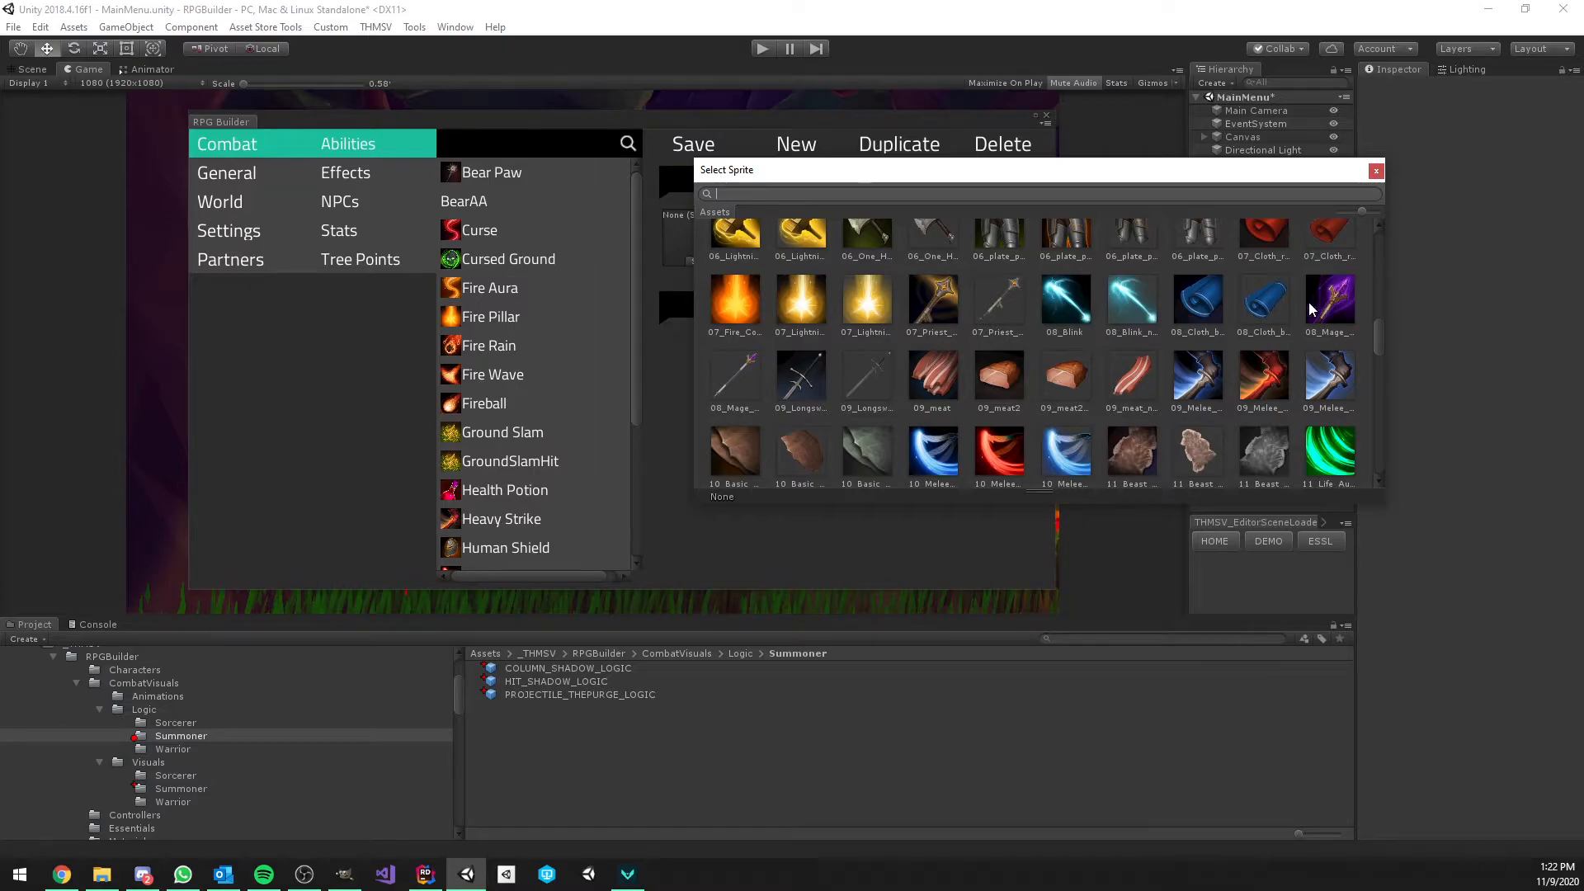
scroll(1260, 309, "down", 1)
scroll(1261, 311, "down", 3)
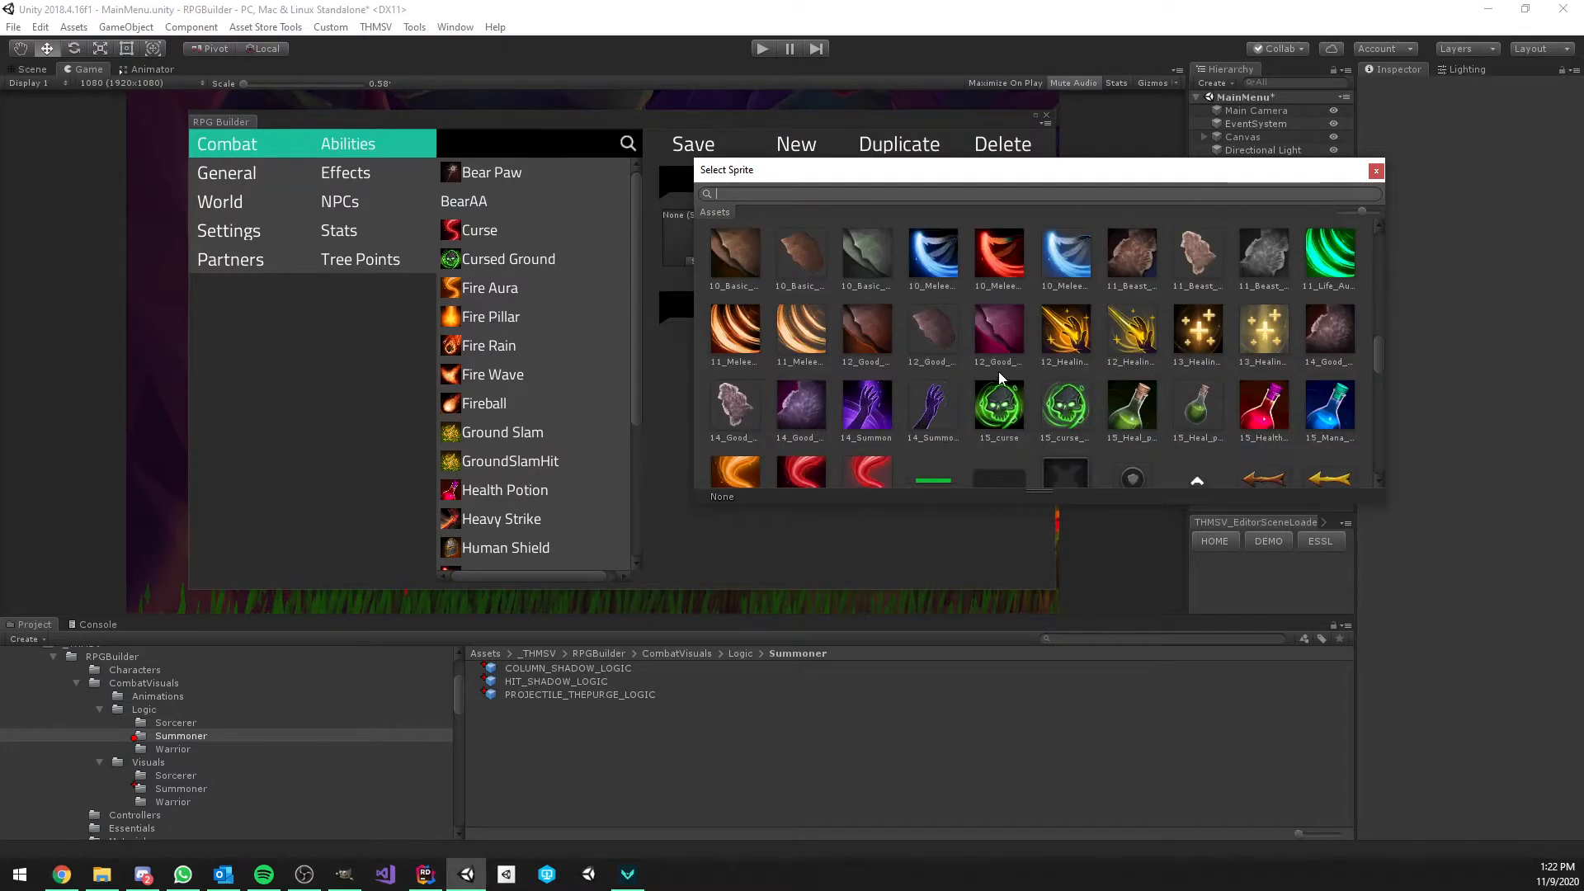
scroll(1008, 359, "down", 12)
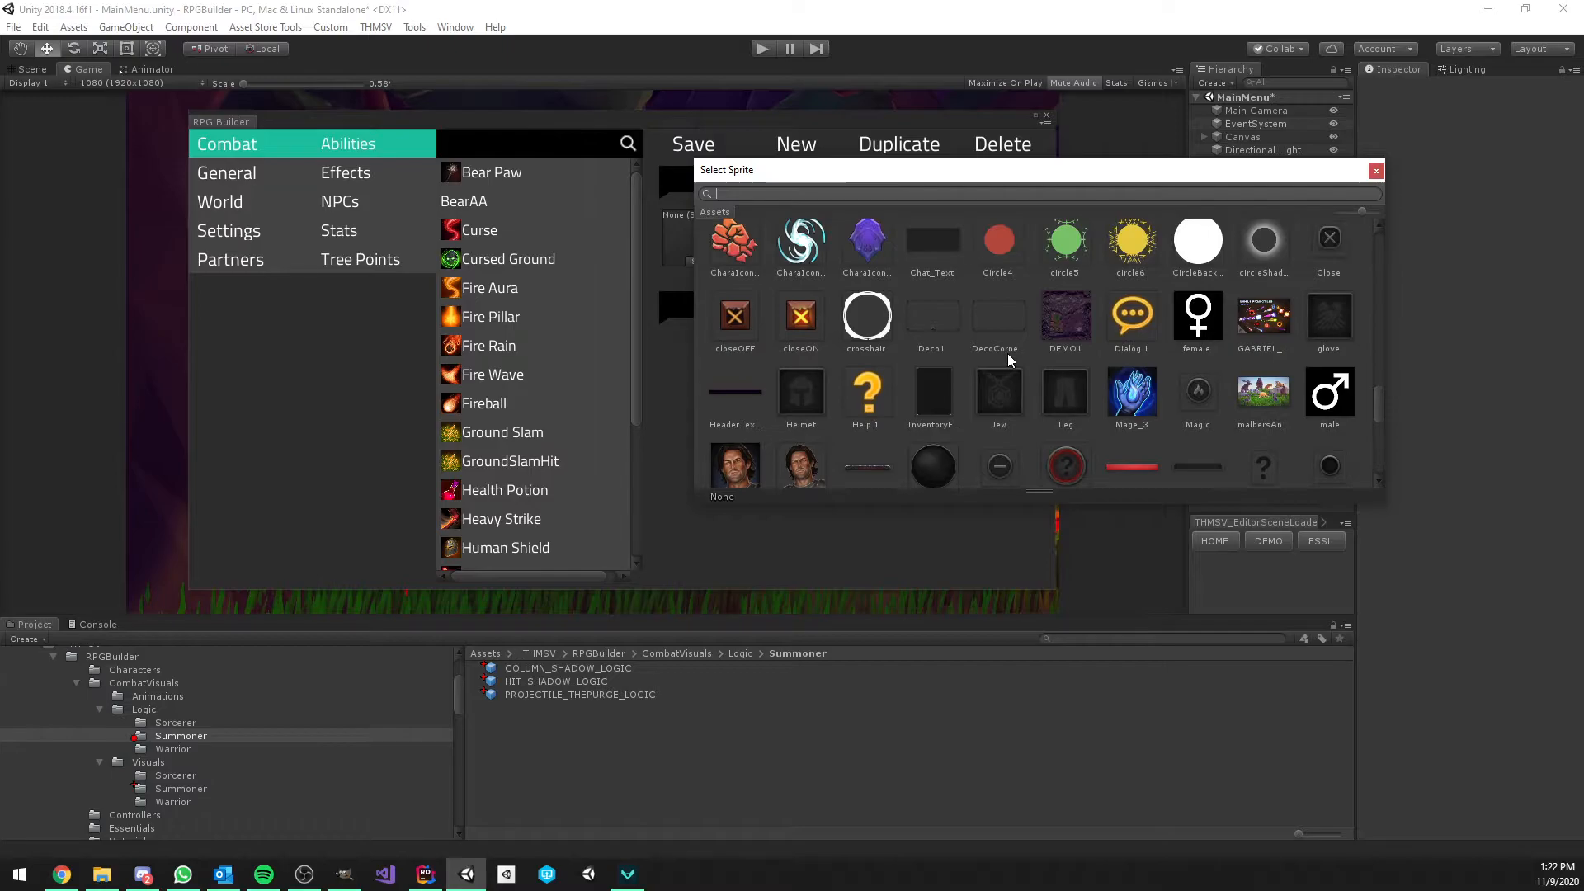
scroll(1117, 361, "down", 3)
double_click(1122, 350)
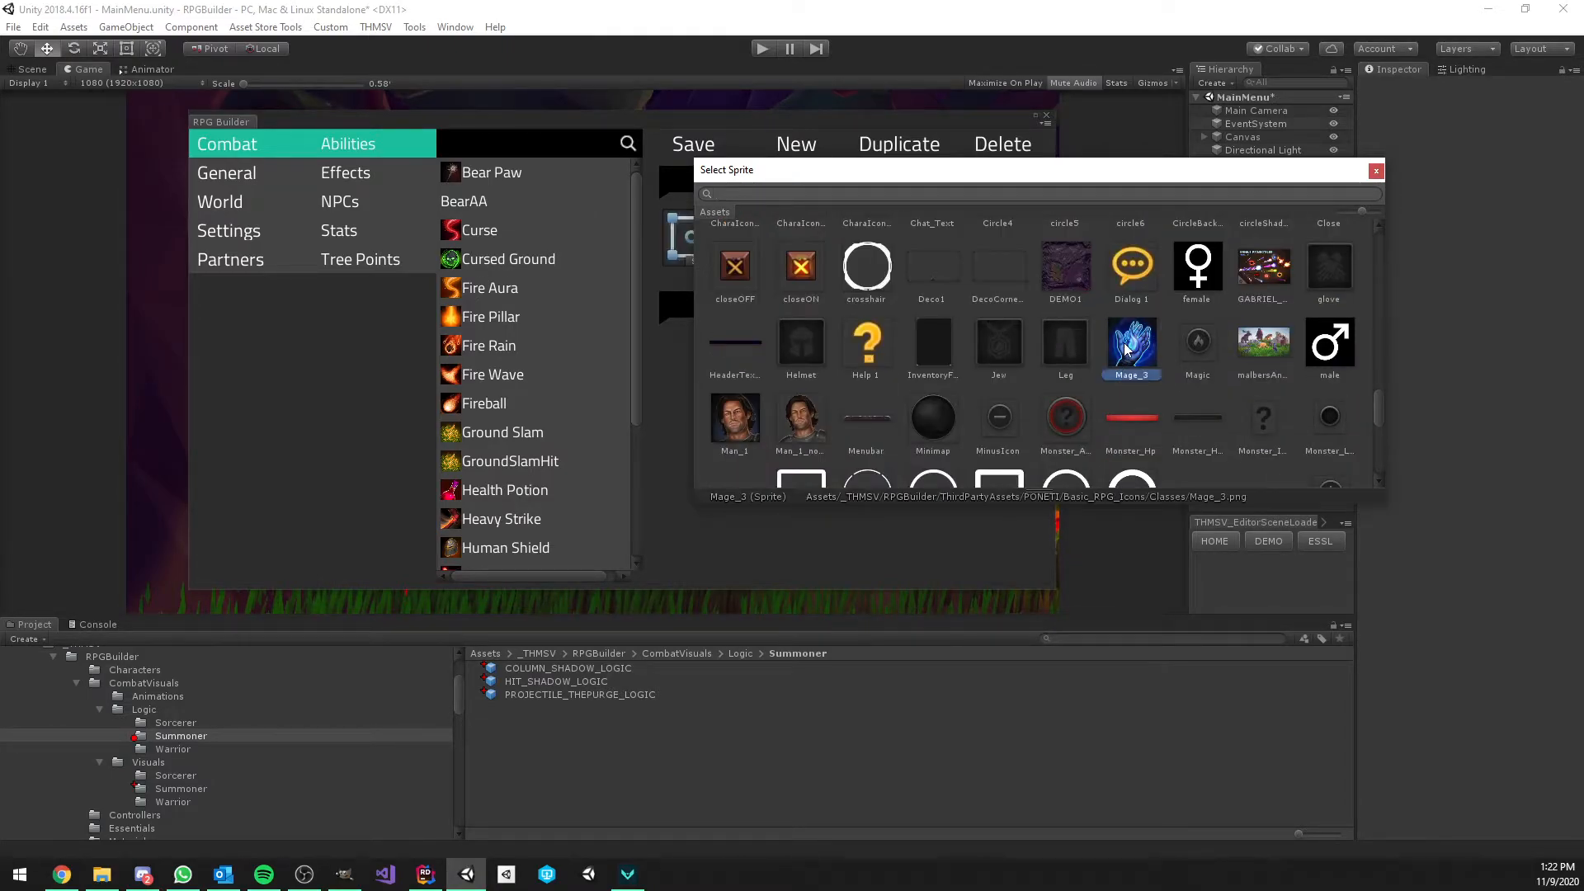
Add a first rank to Void Portal with an unlock cost of 1 and a cast time of 5
left_click(803, 343)
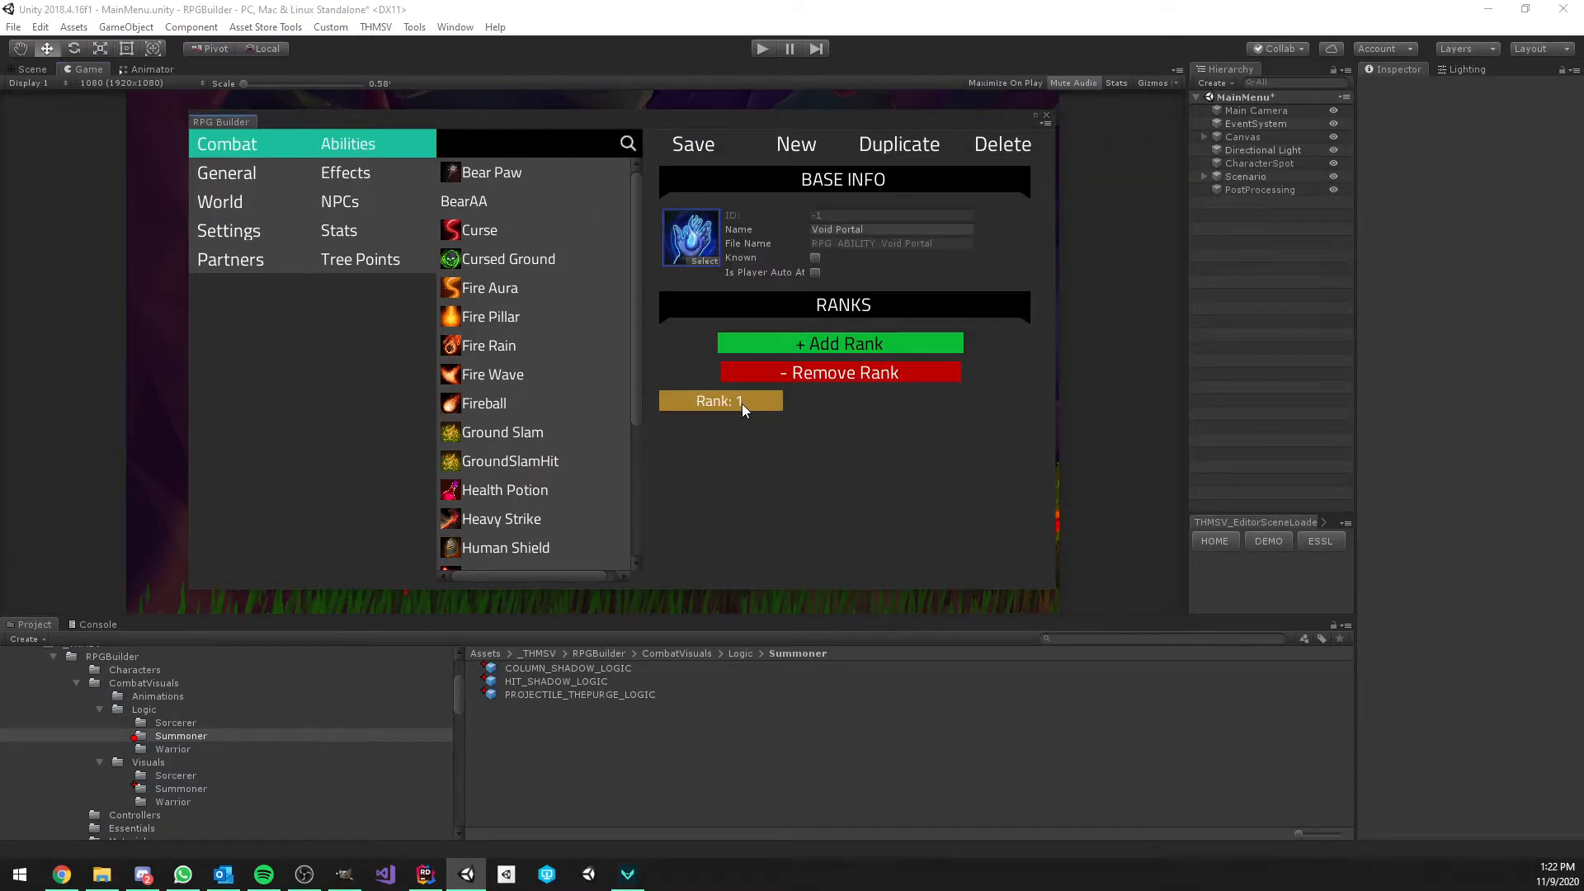
left_click(742, 402)
scroll(865, 334, "down", 3)
left_click(831, 323)
scroll(832, 323, "down", 4)
left_click(840, 270)
type("5")
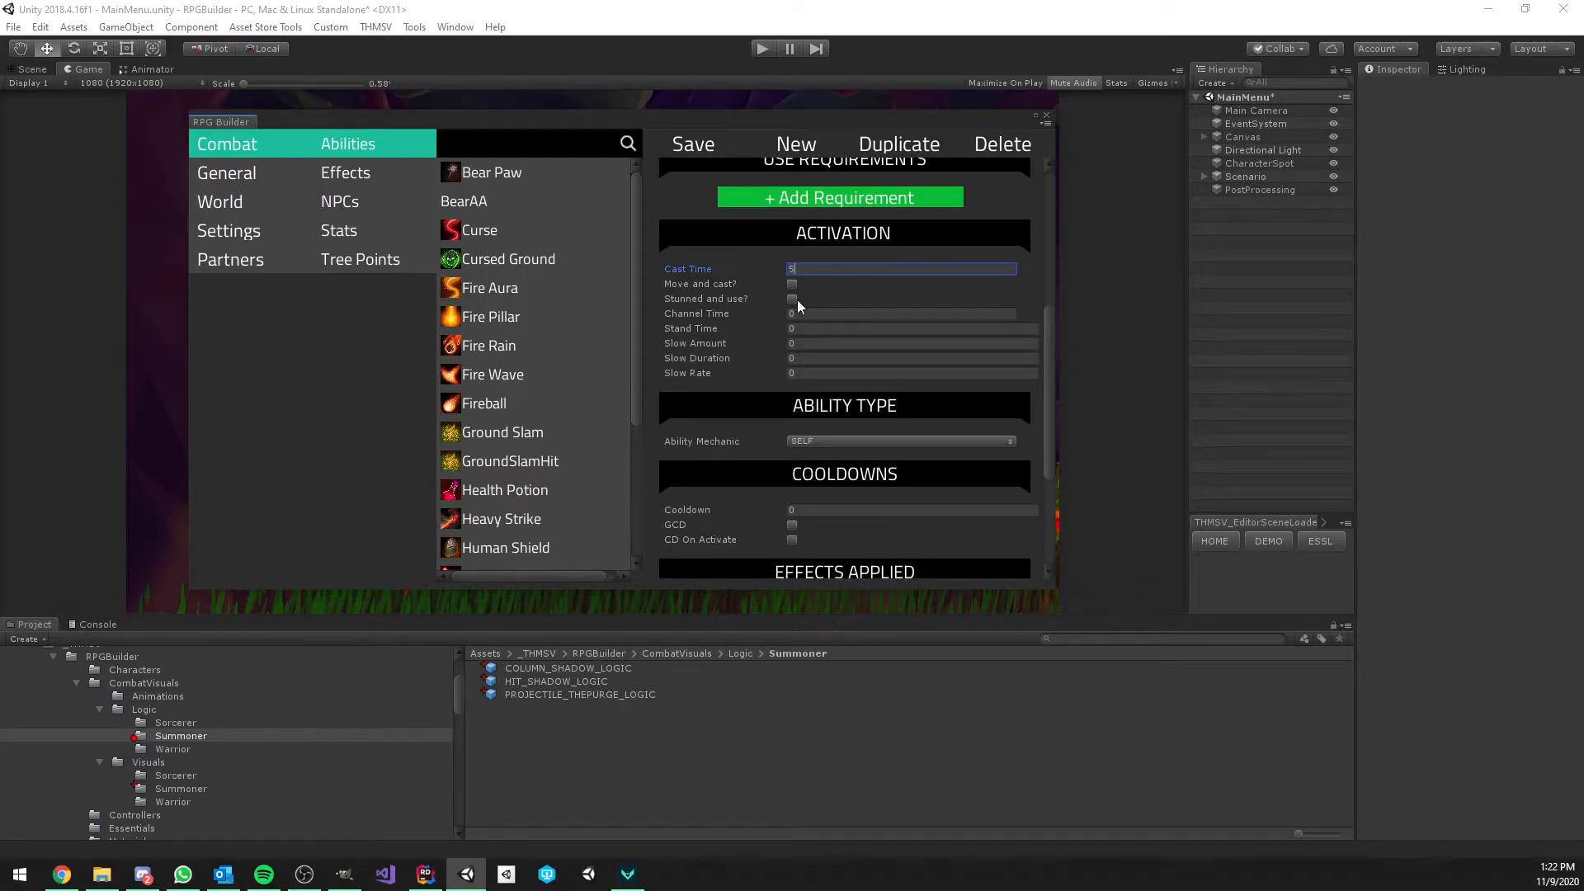
Set the cooldown of Void Portal's rank 1 to 15
scroll(808, 317, "down", 3)
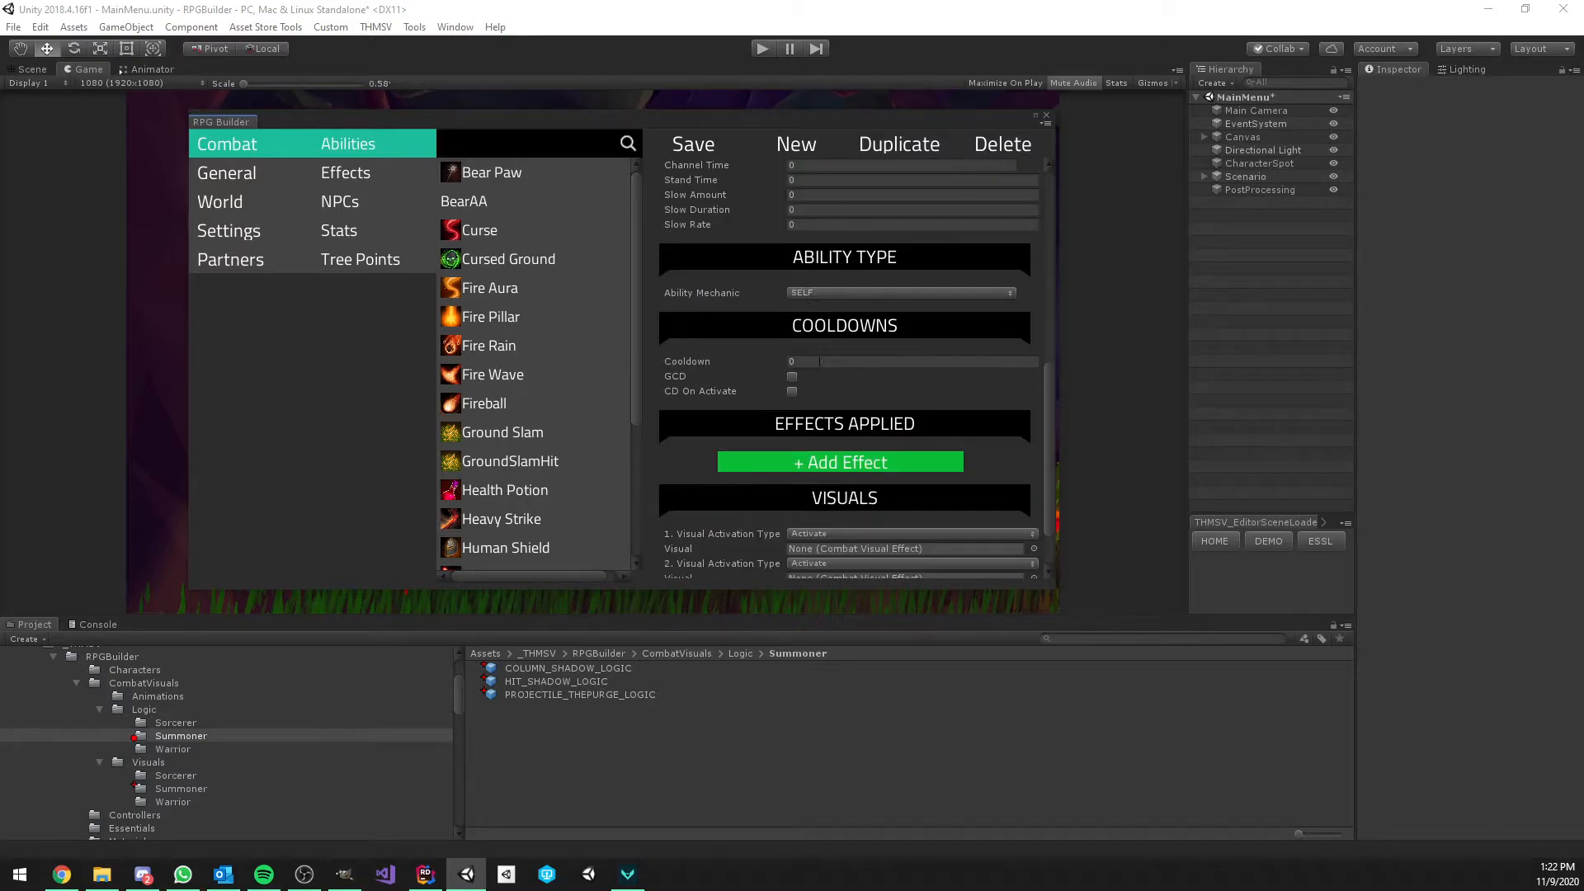
scroll(826, 297, "down", 2)
left_click(822, 290)
type("15")
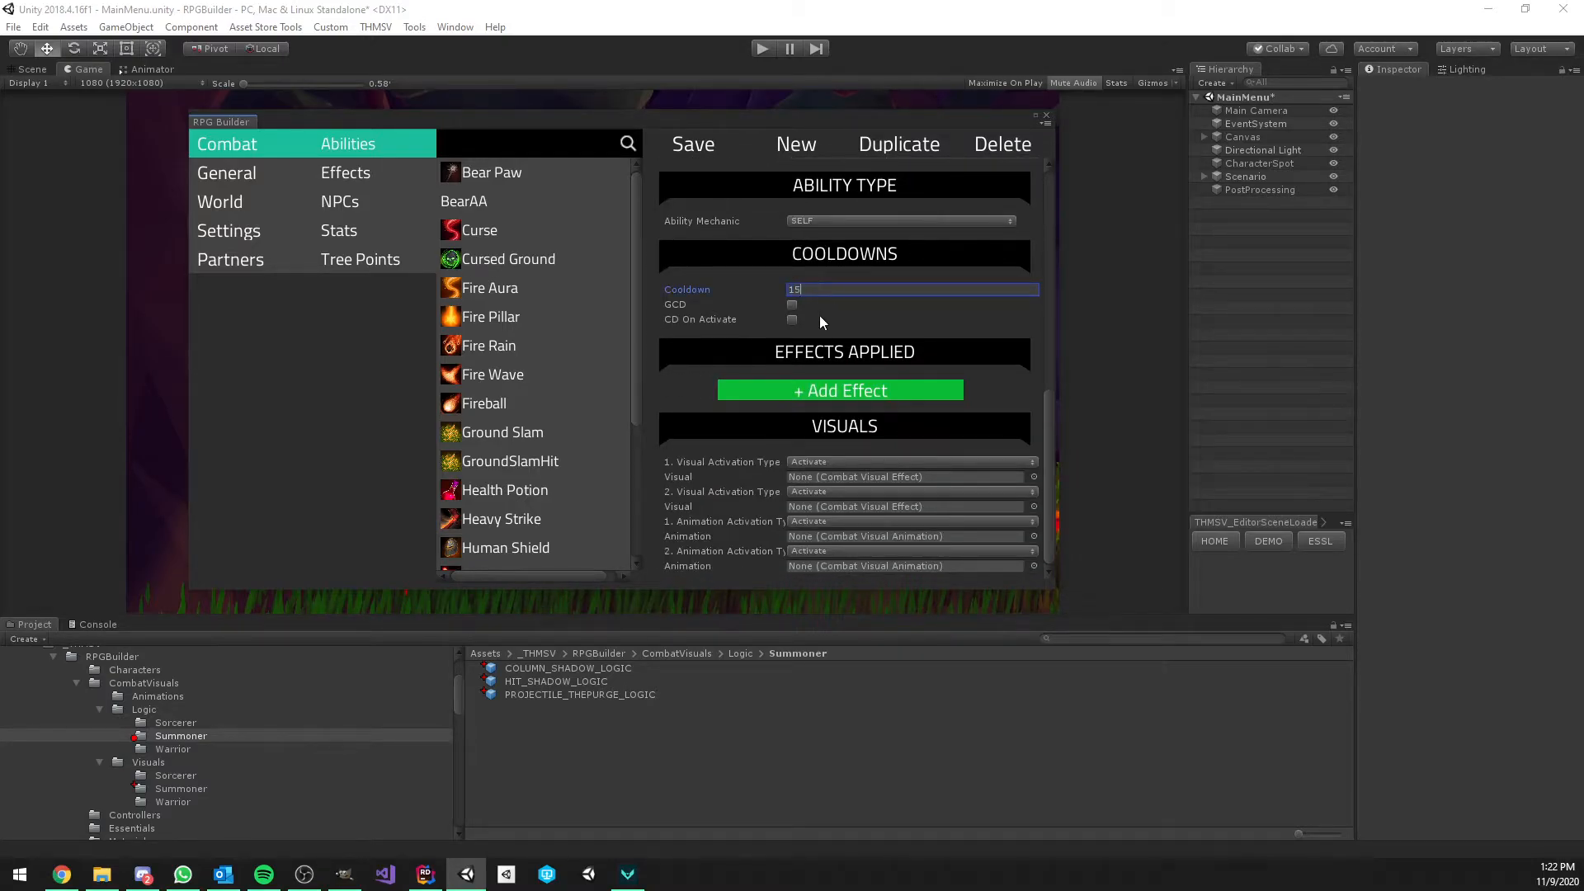
Add RPG_EFFECT_Portal to Void Portal's applied effects and save the ability
left_click(829, 388)
left_click(950, 449)
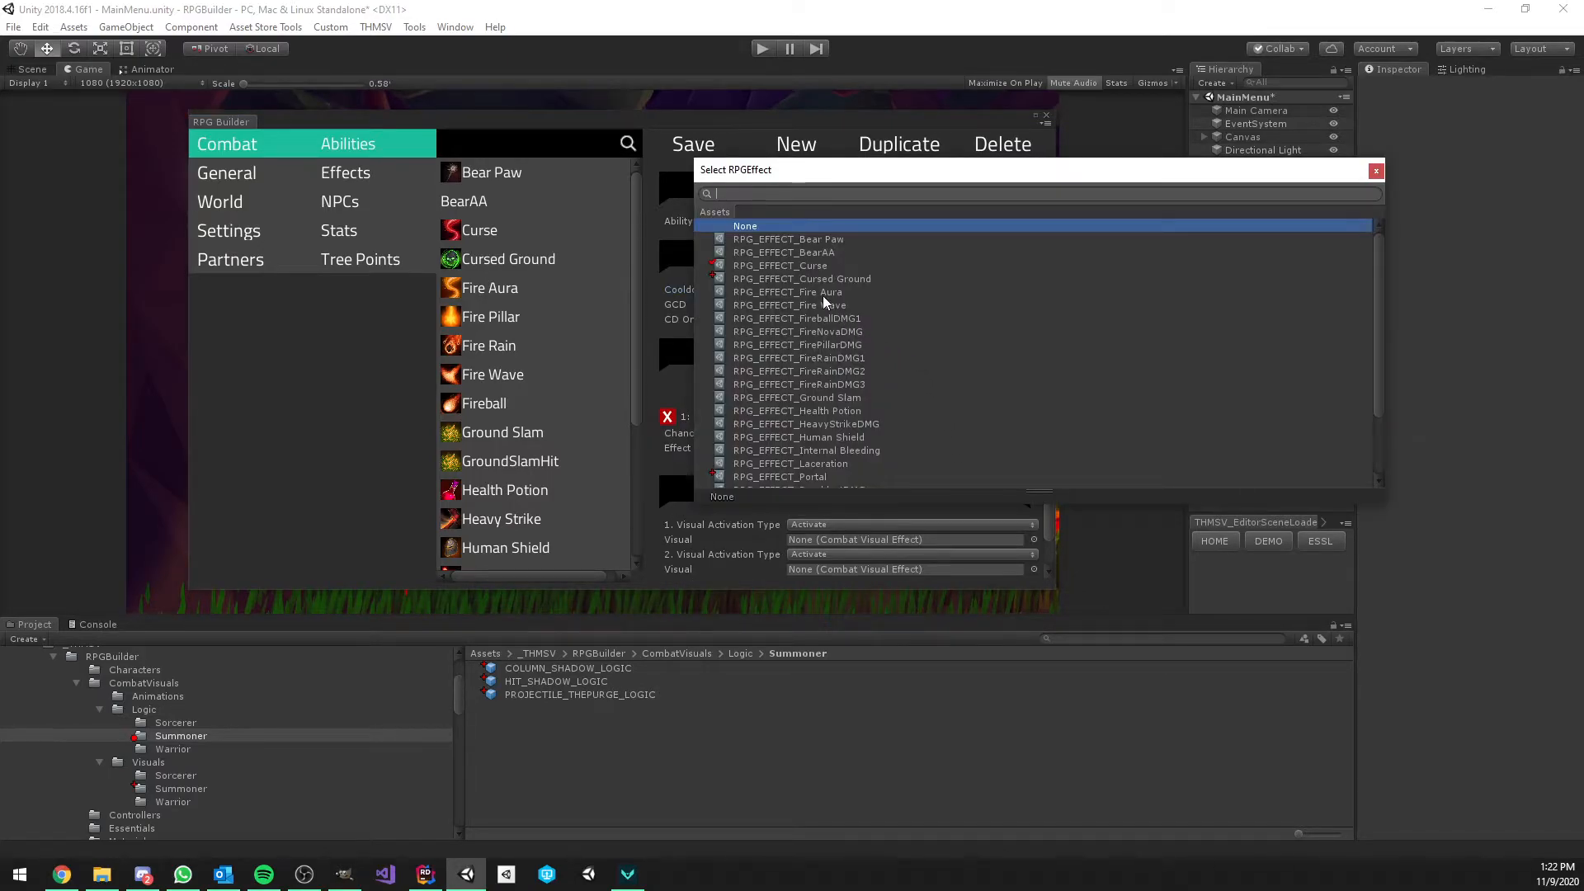
type("portal")
double_click(815, 251)
scroll(834, 442, "down", 2)
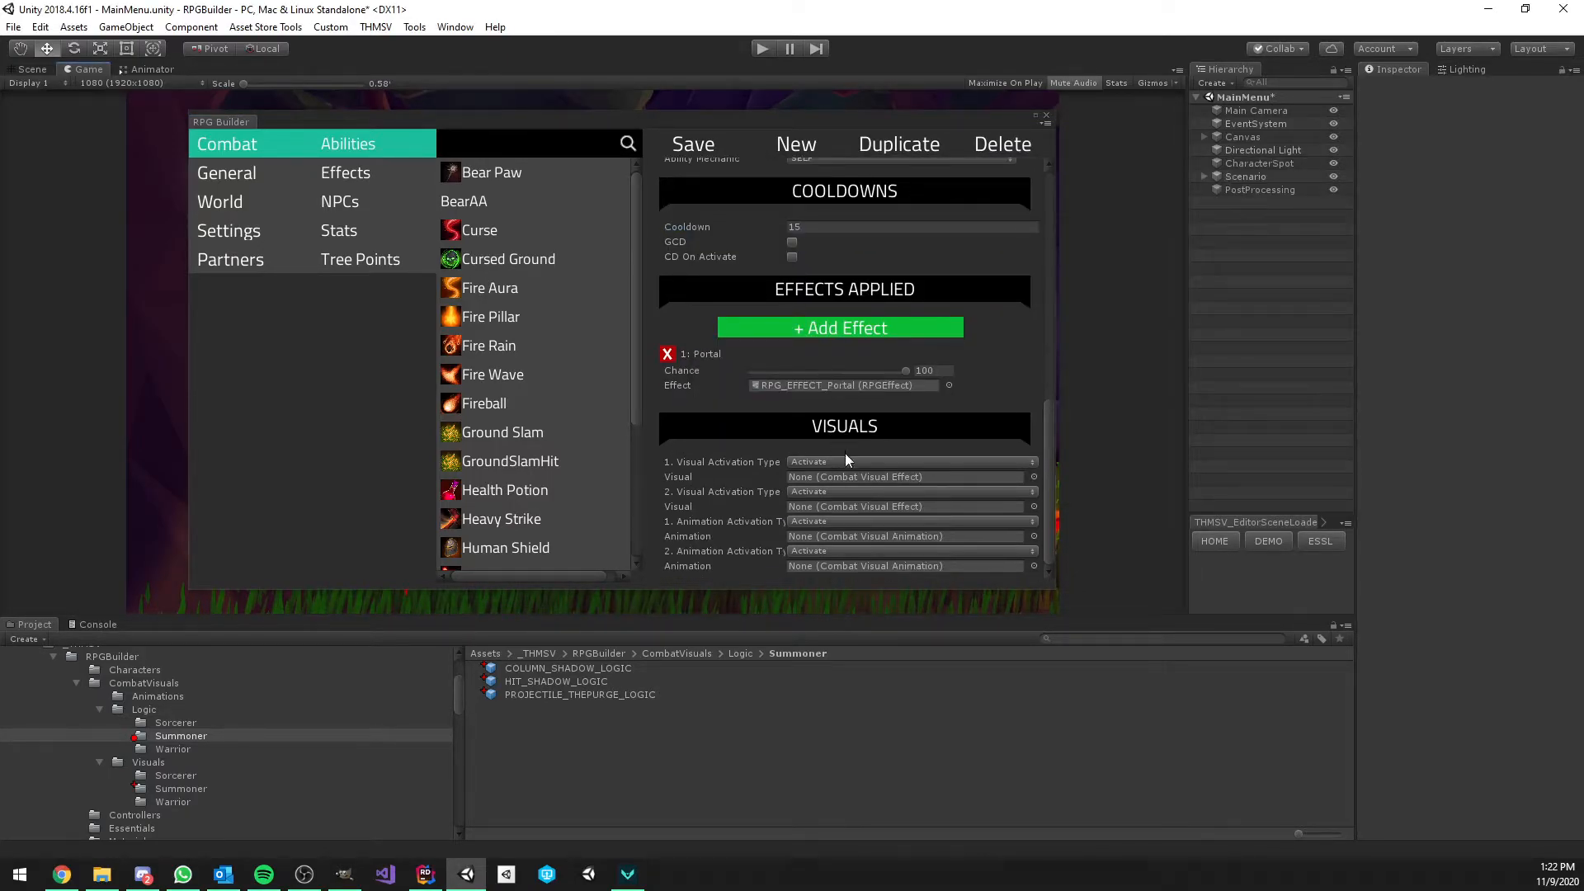
left_click(693, 144)
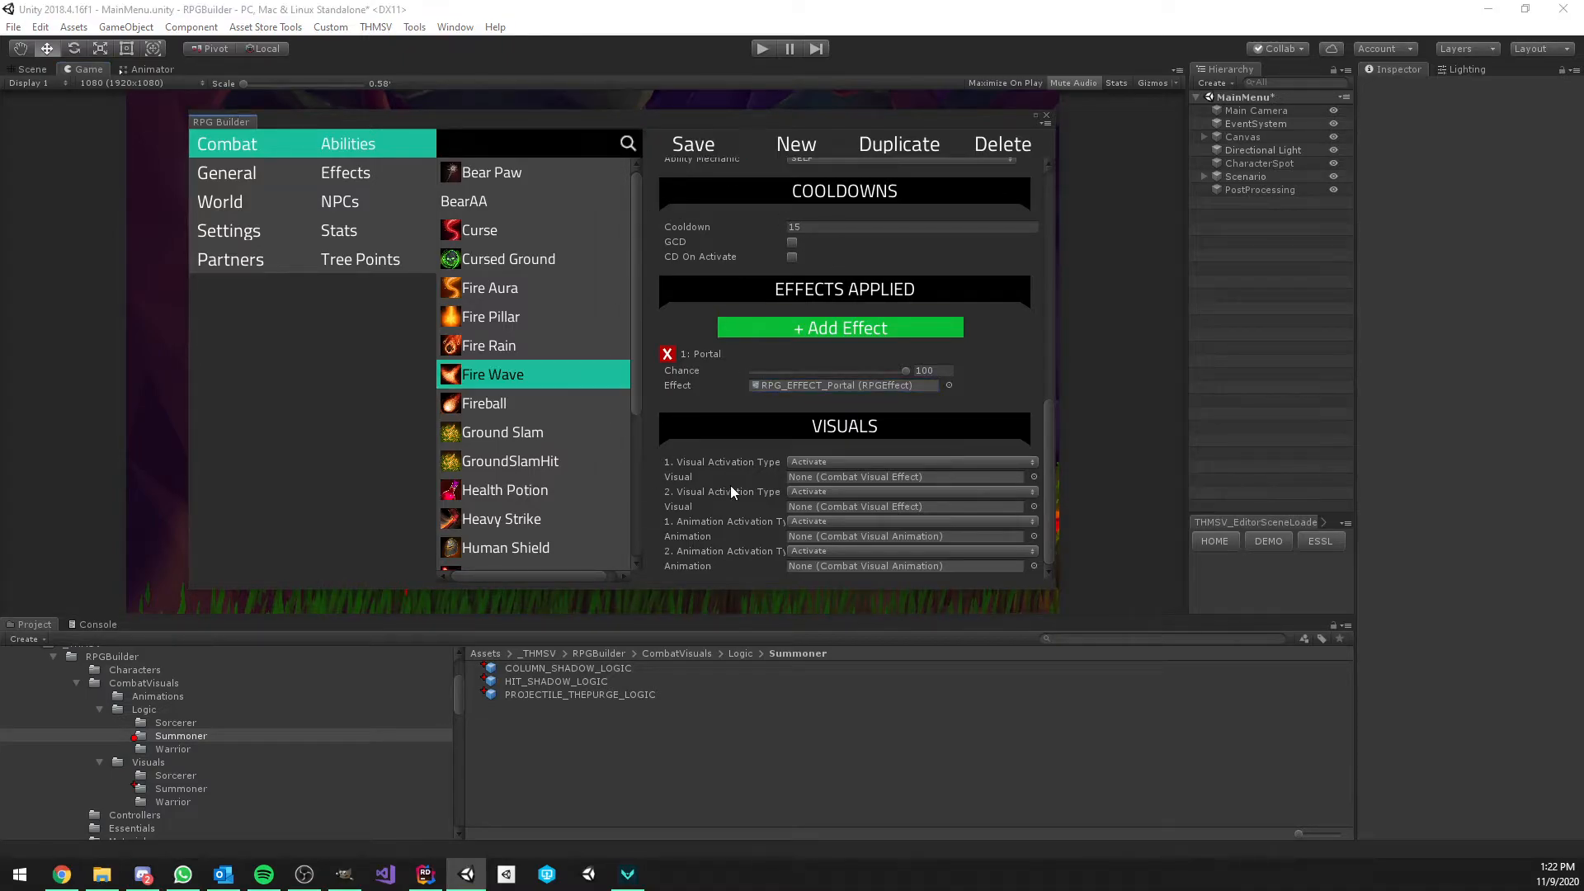
scroll(777, 450, "up", 15)
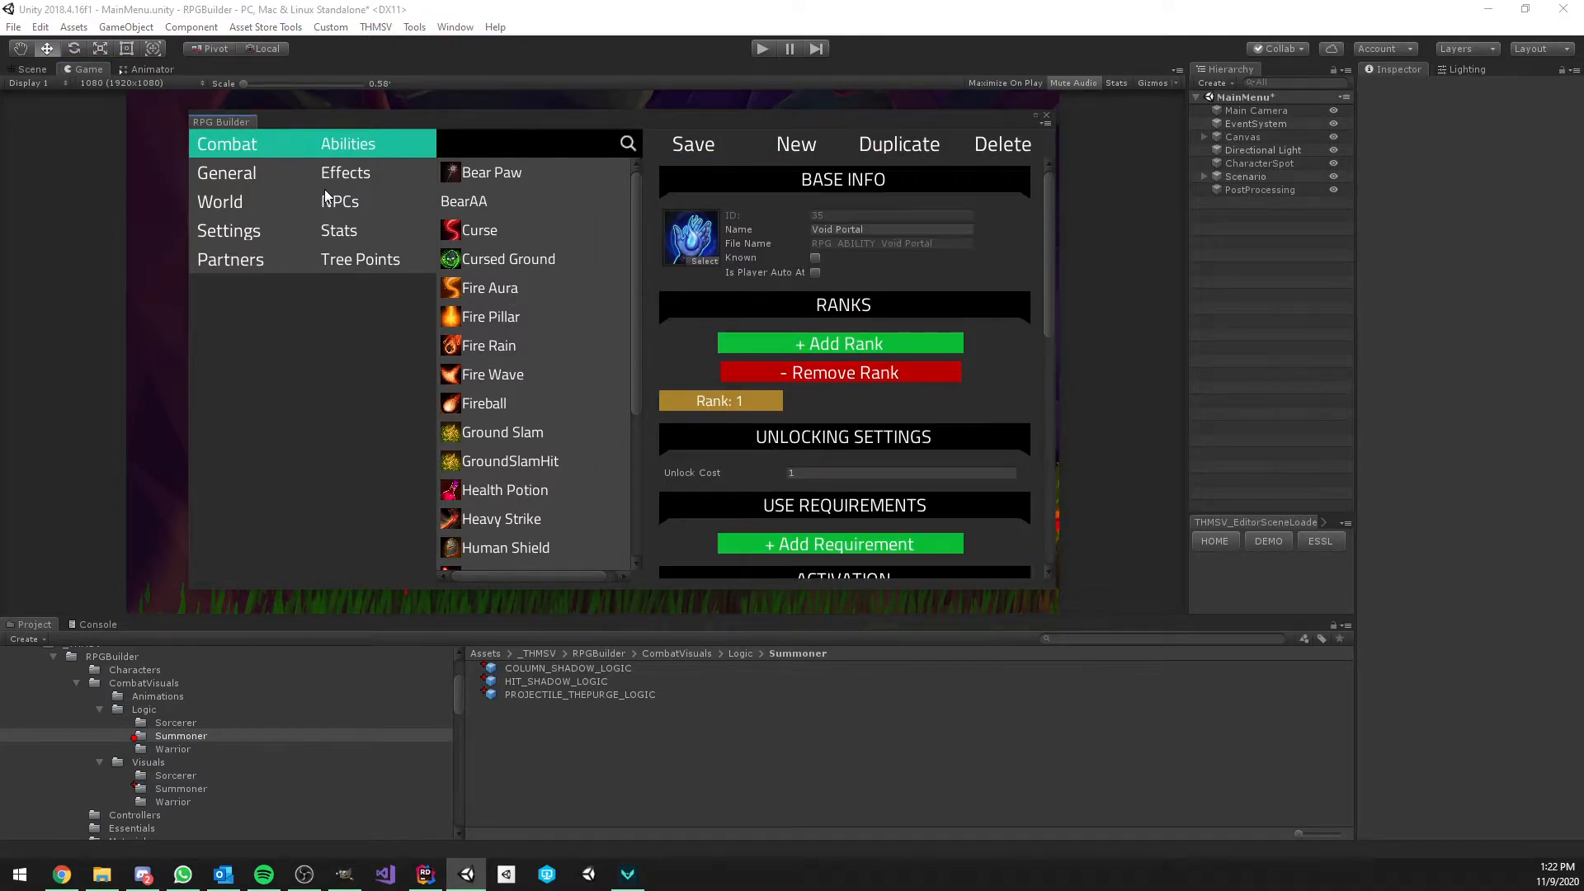
Add a node to the Summoner talent tree and assign RPG_ABILITY_Curse to it
left_click(241, 176)
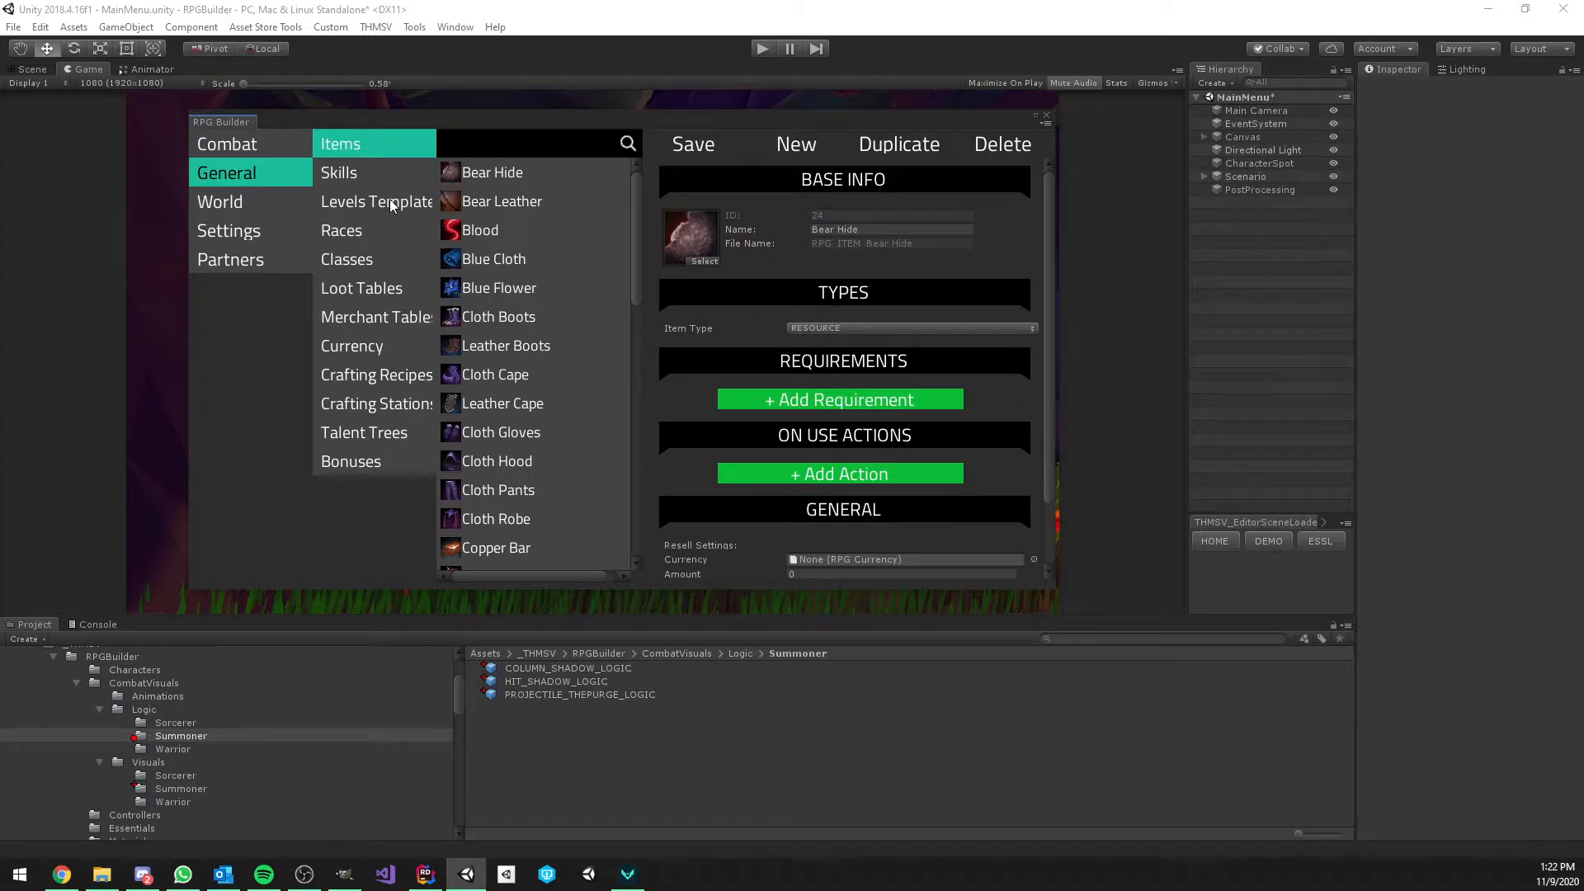
left_click(376, 436)
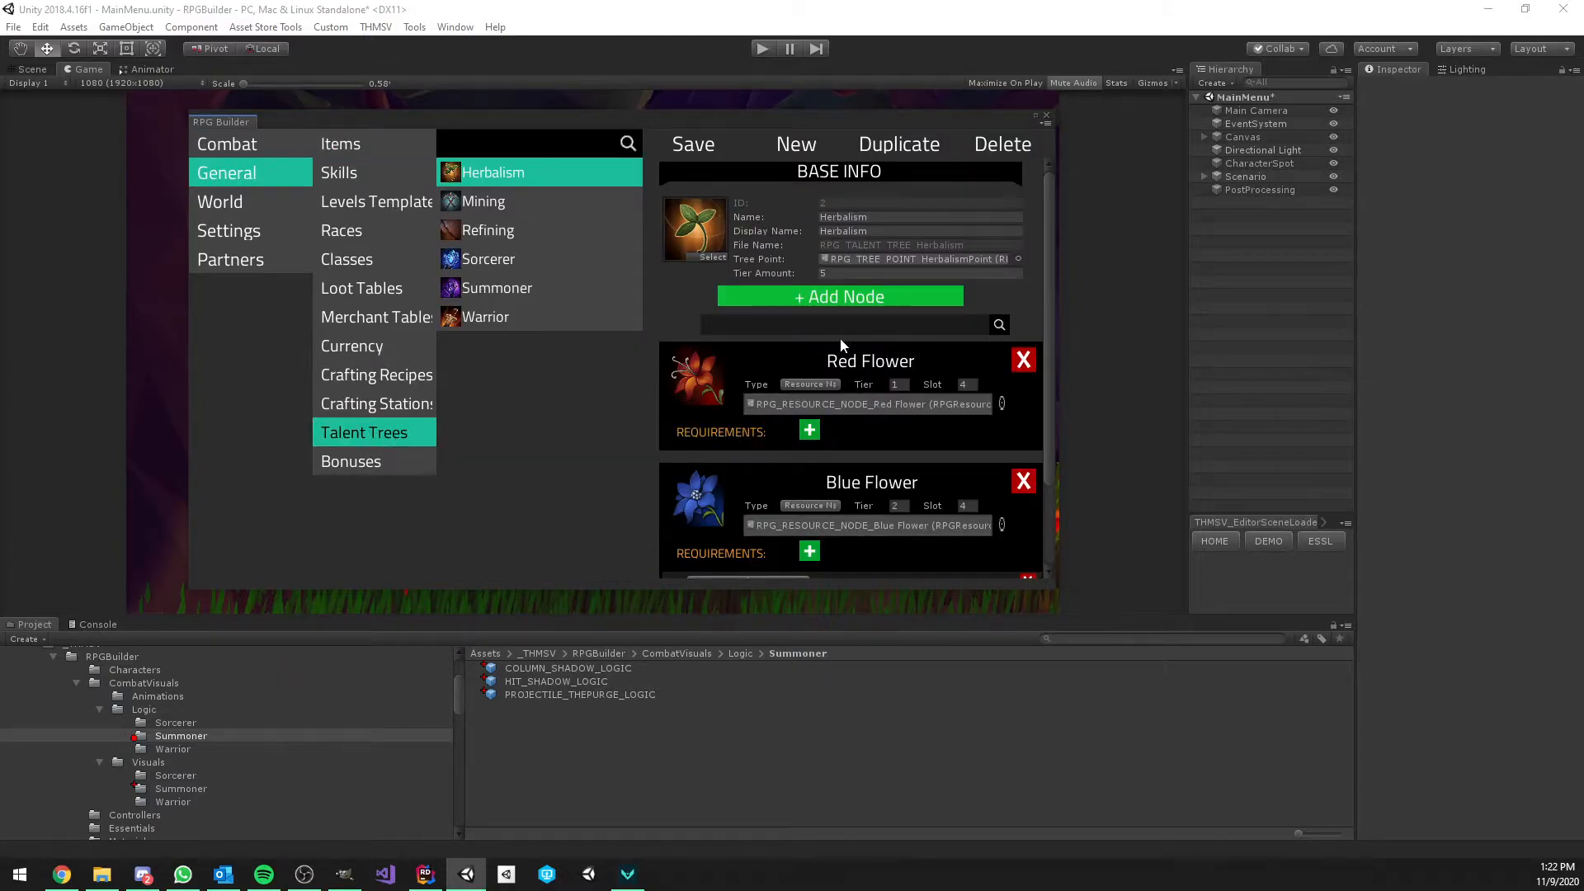
left_click(619, 297)
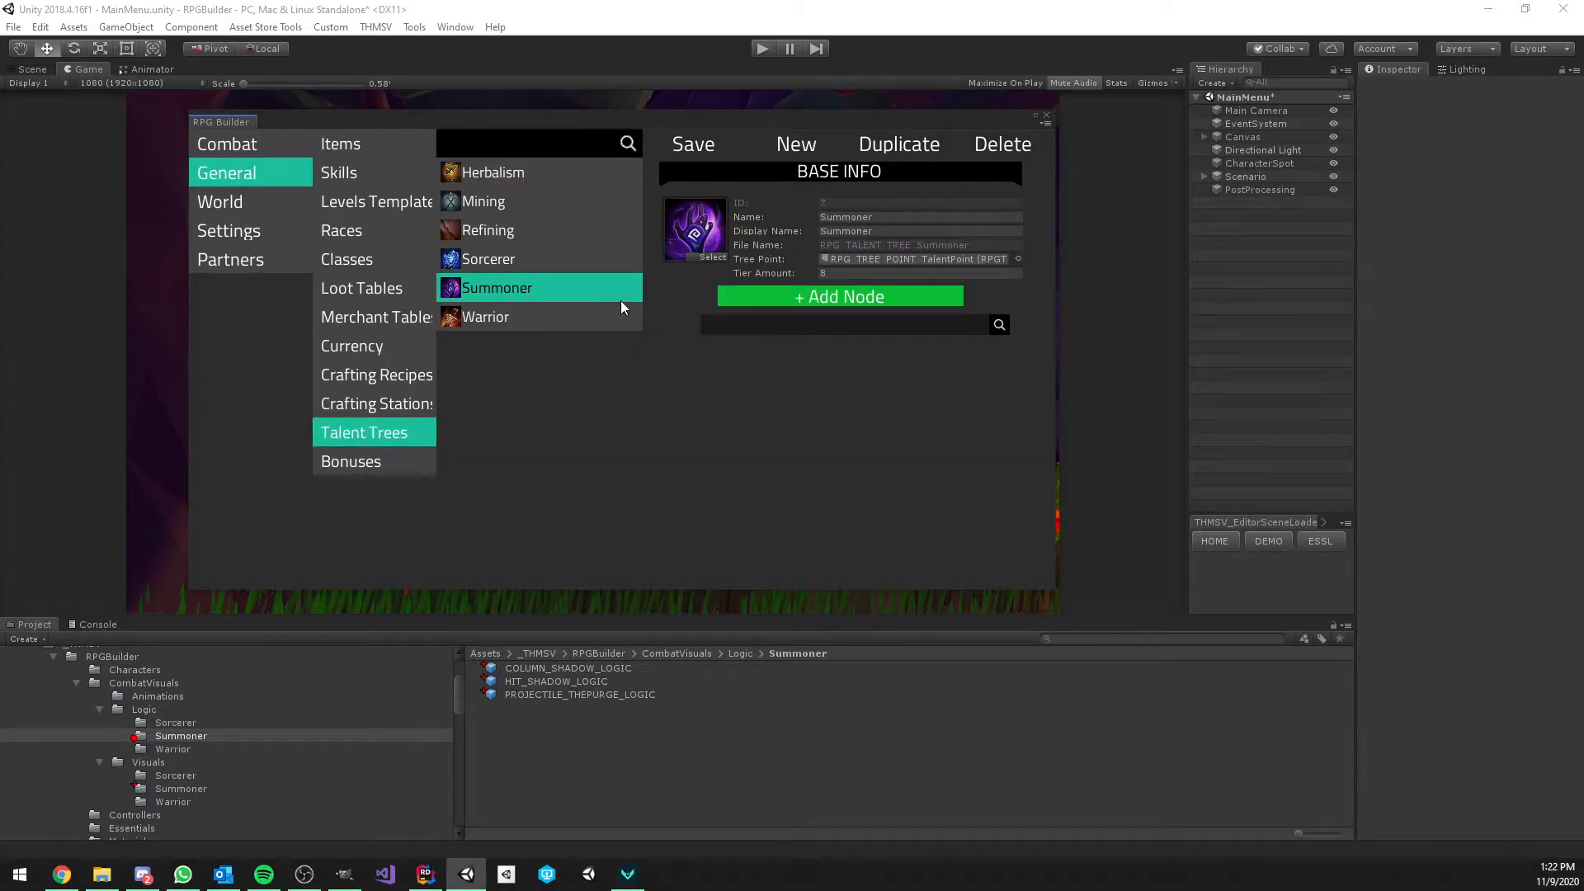
left_click(781, 297)
left_click(1003, 405)
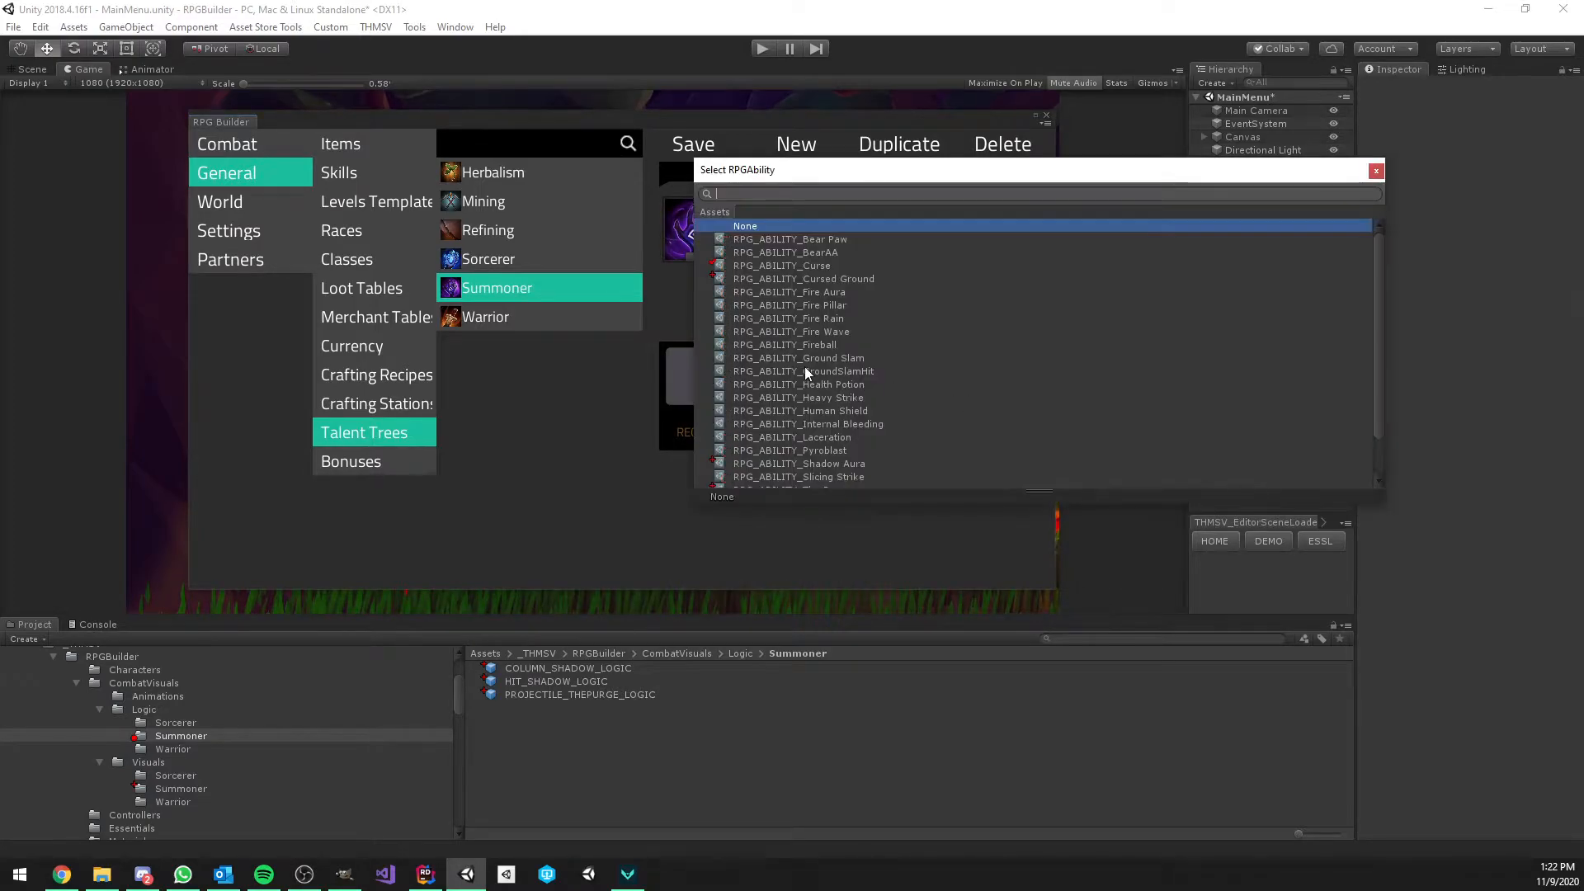
type("cur")
double_click(815, 239)
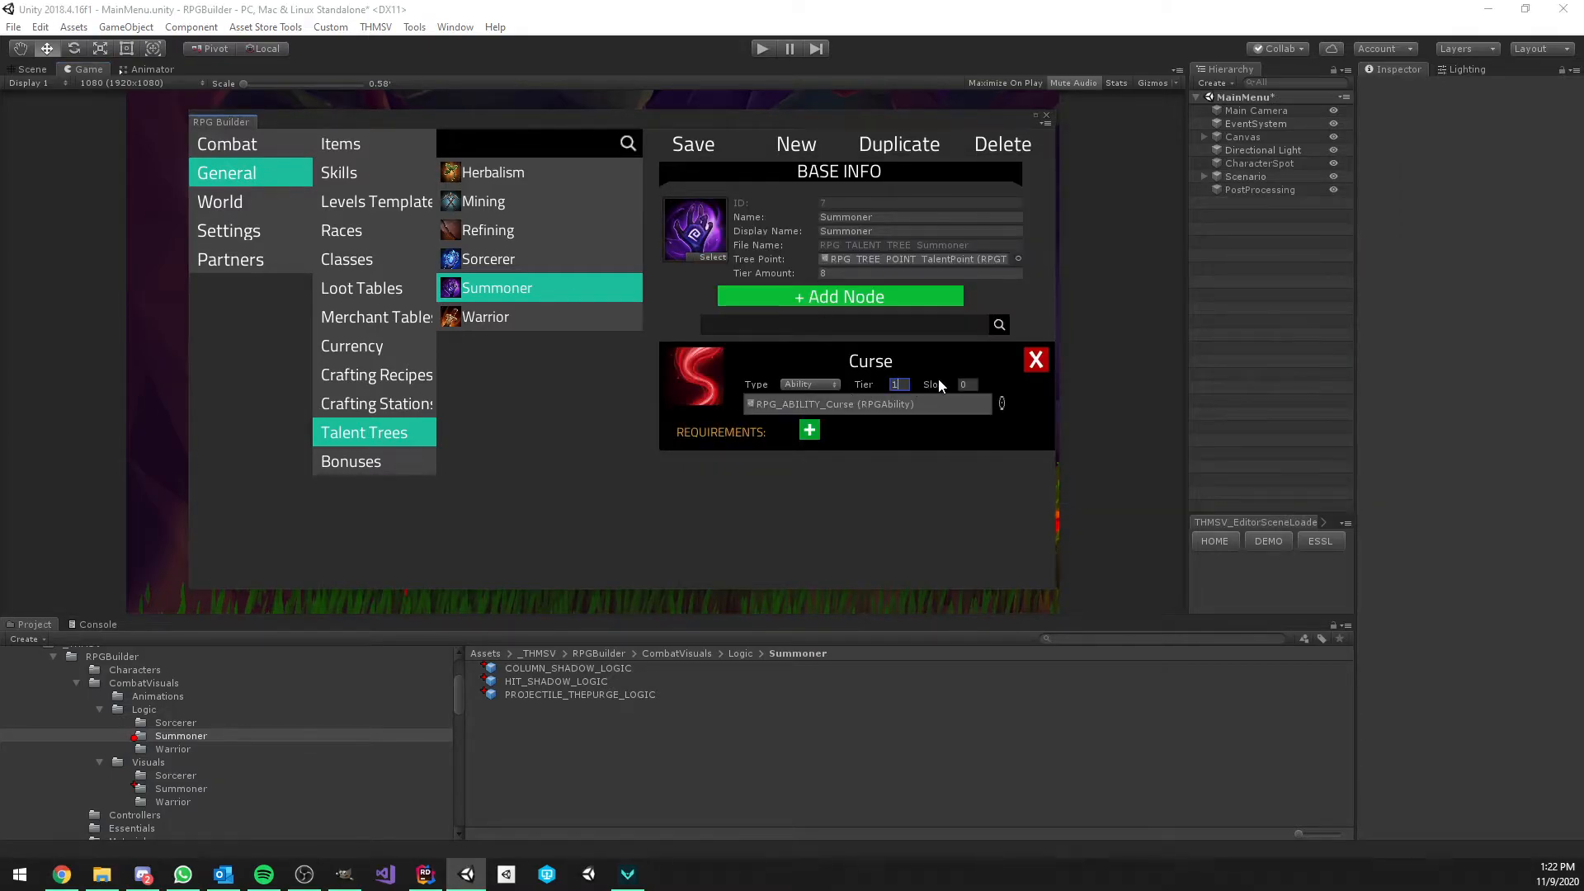
Place the Curse node at tier 1, slot 4 of the Summoner talent tree
left_click(963, 385)
type("4")
left_click(903, 385)
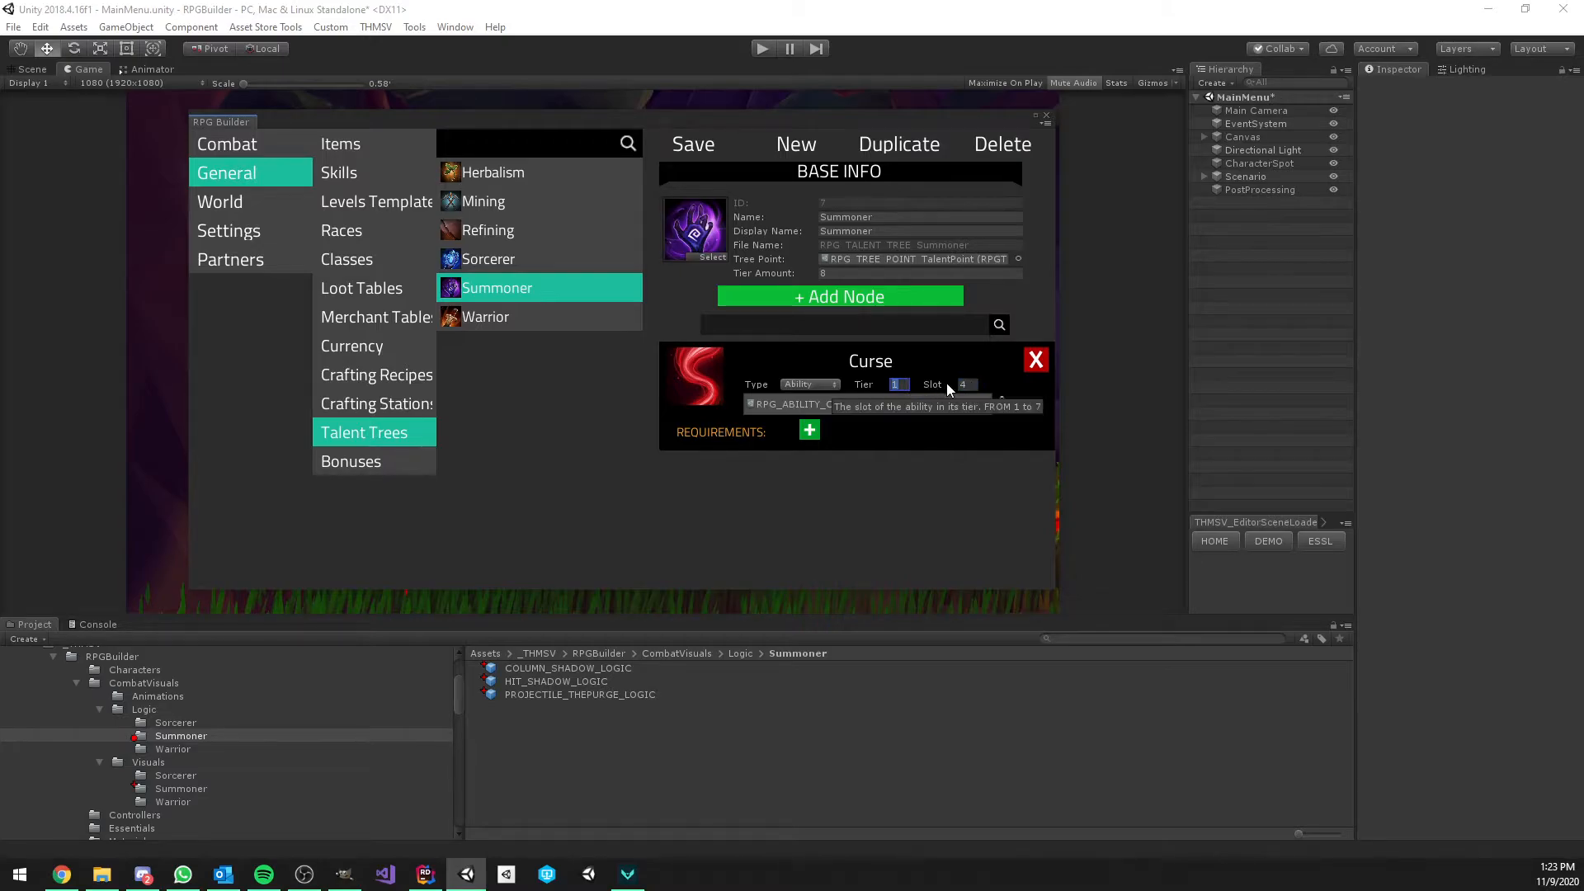
left_click(965, 385)
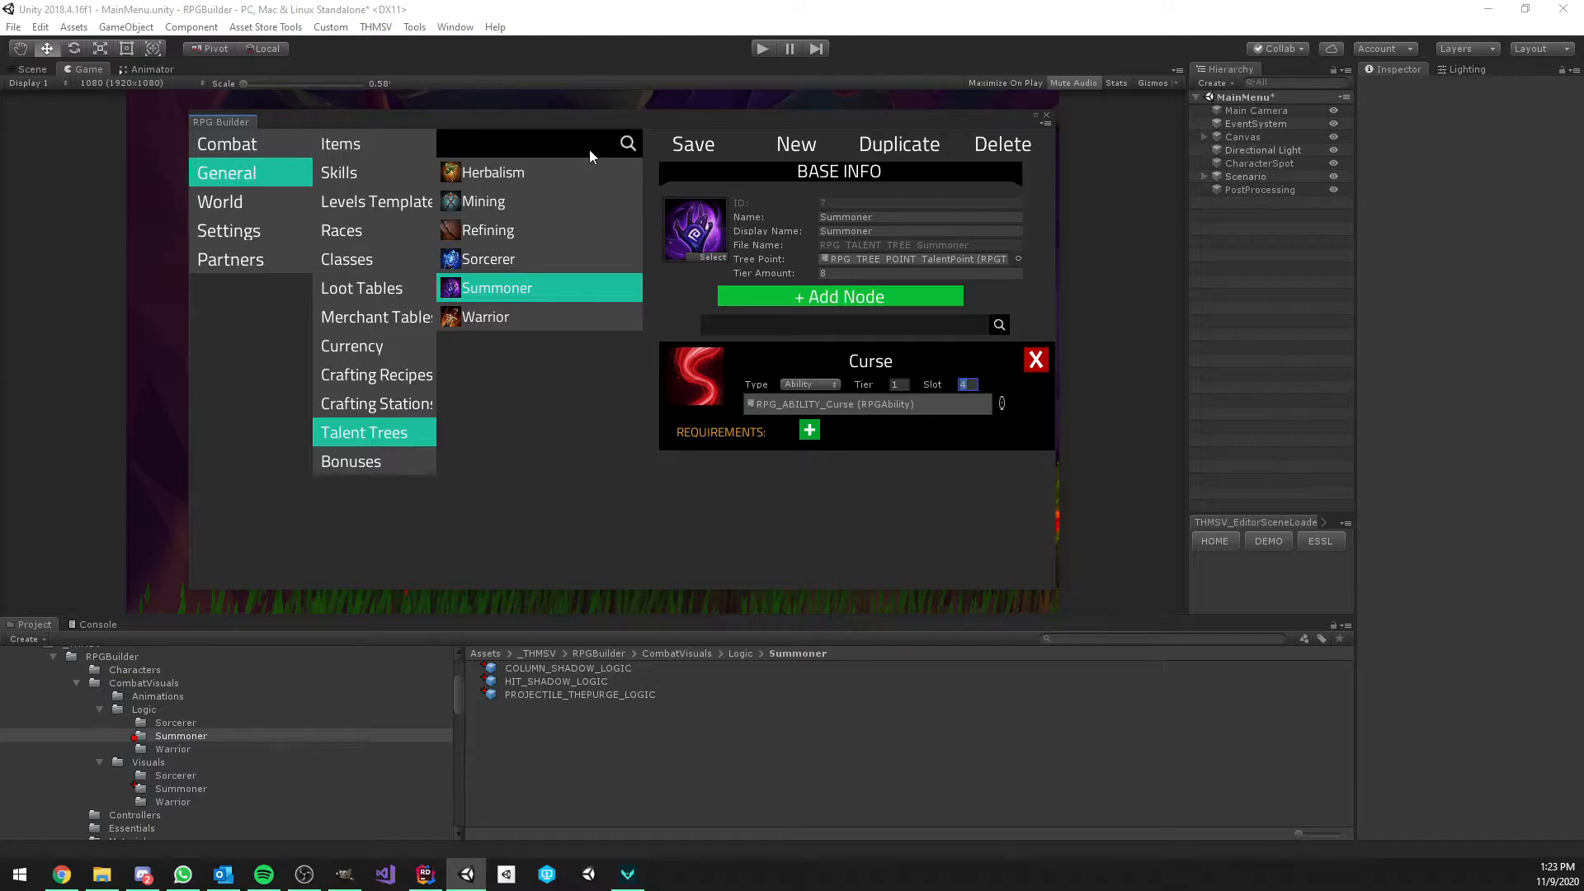
left_click_drag(541, 118, 522, 118)
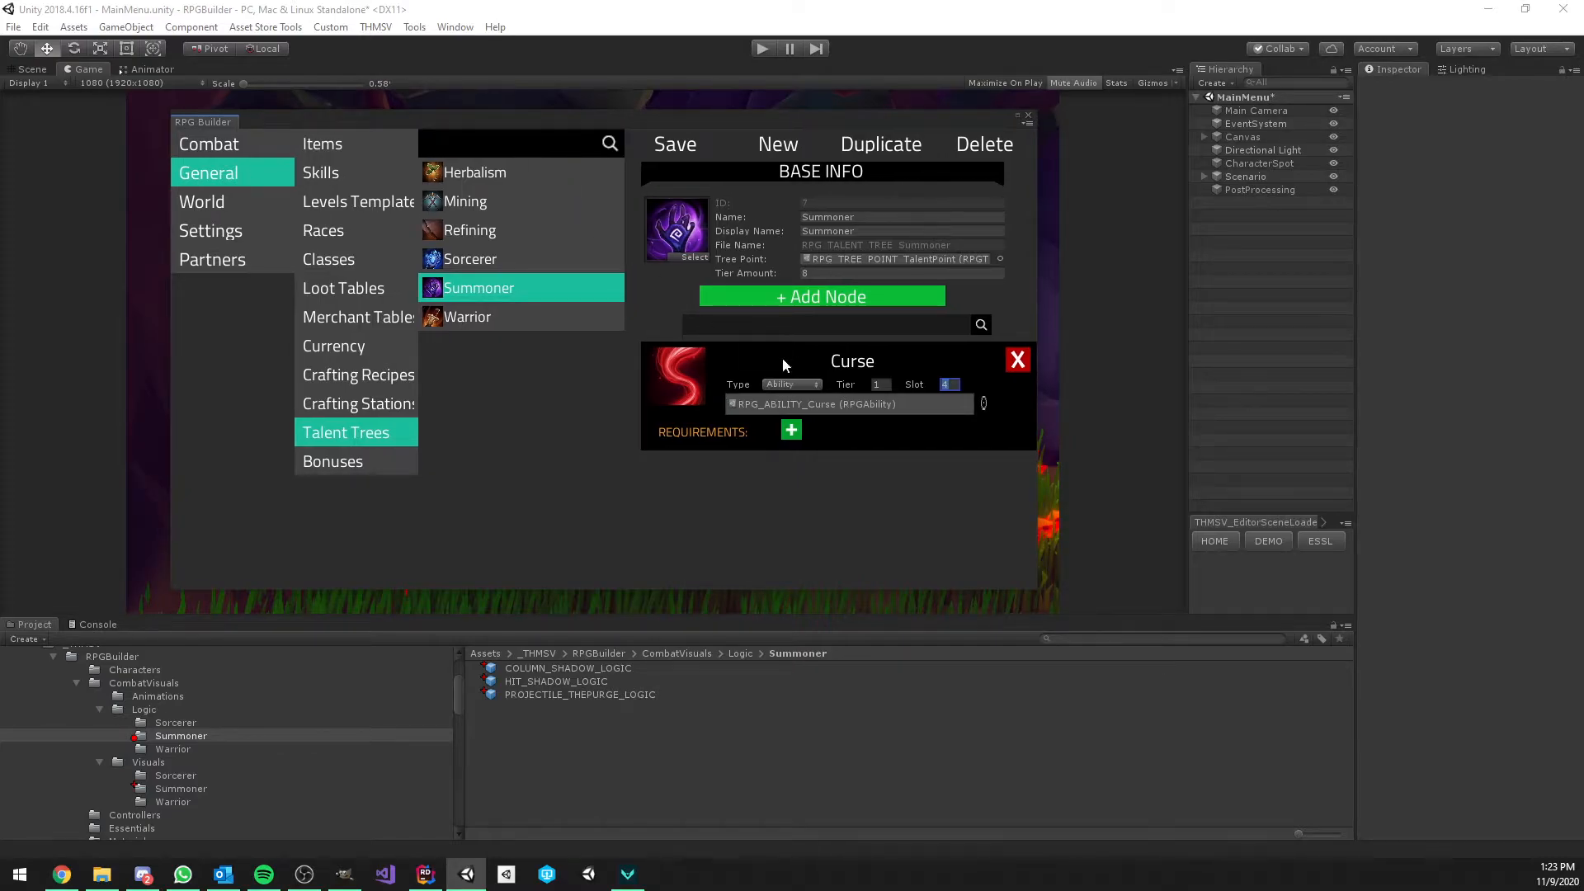
left_click(790, 430)
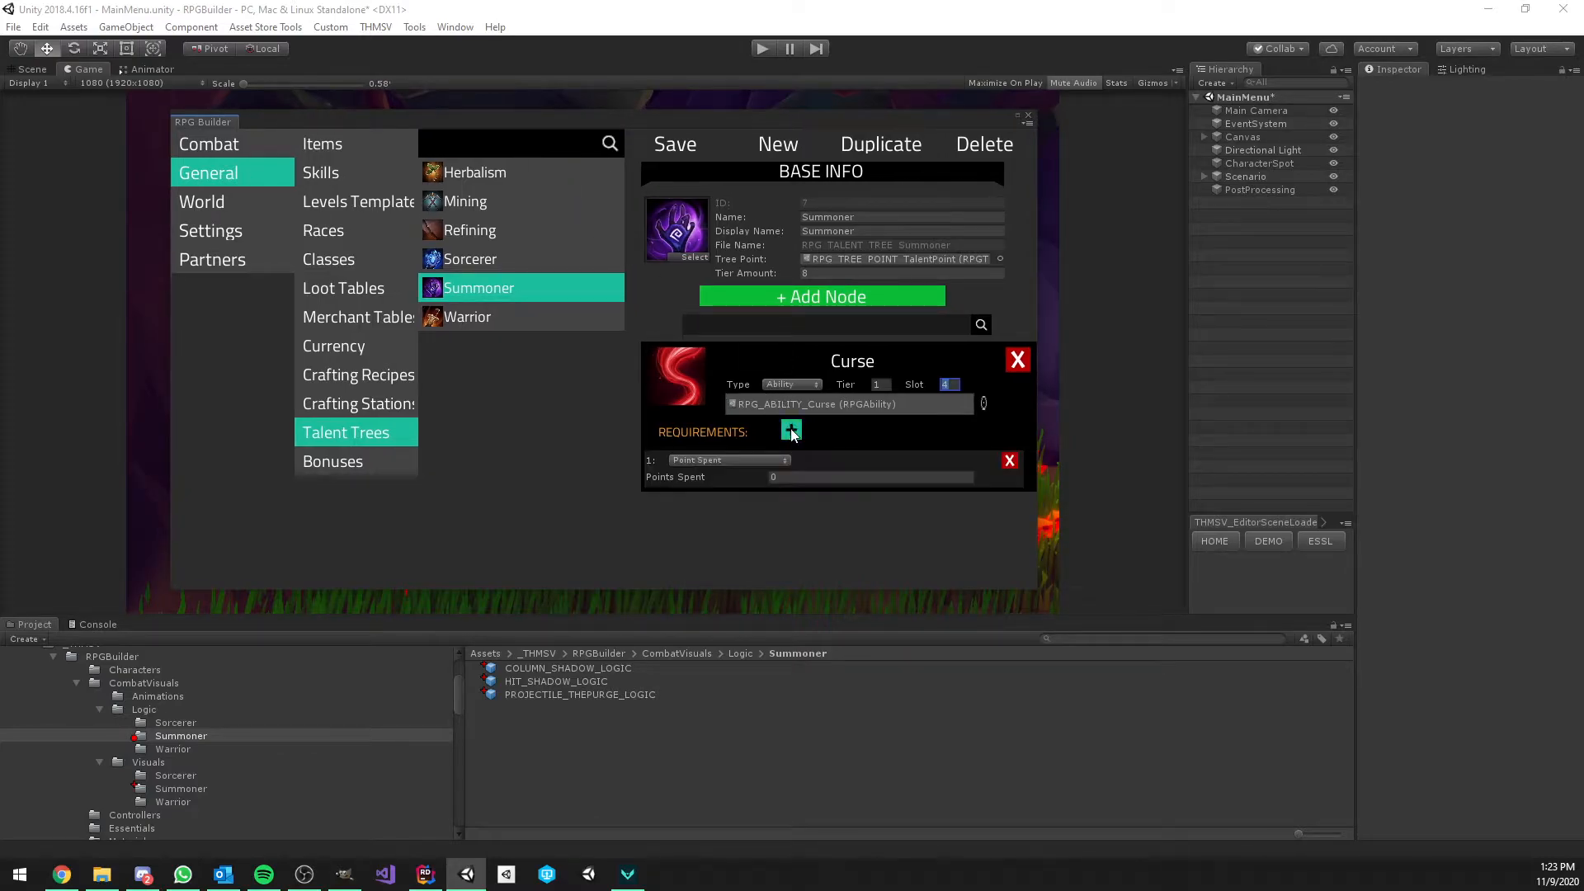
left_click(1012, 468)
key("shift+Tab")
key("Tab")
key("shift+Tab")
key("Tab")
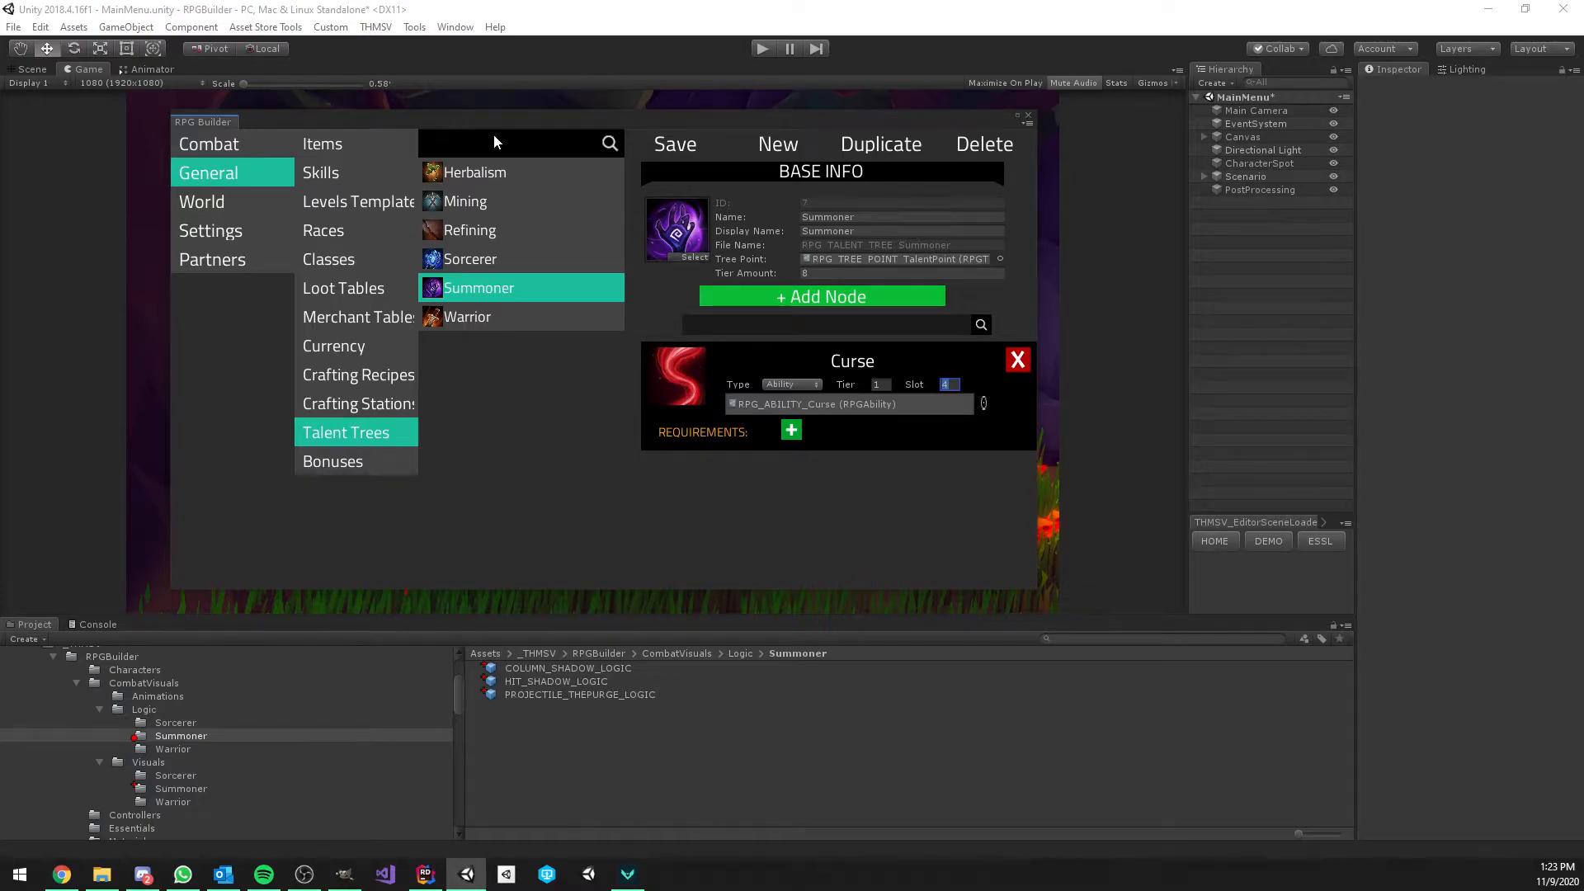
left_click_drag(482, 124, 472, 122)
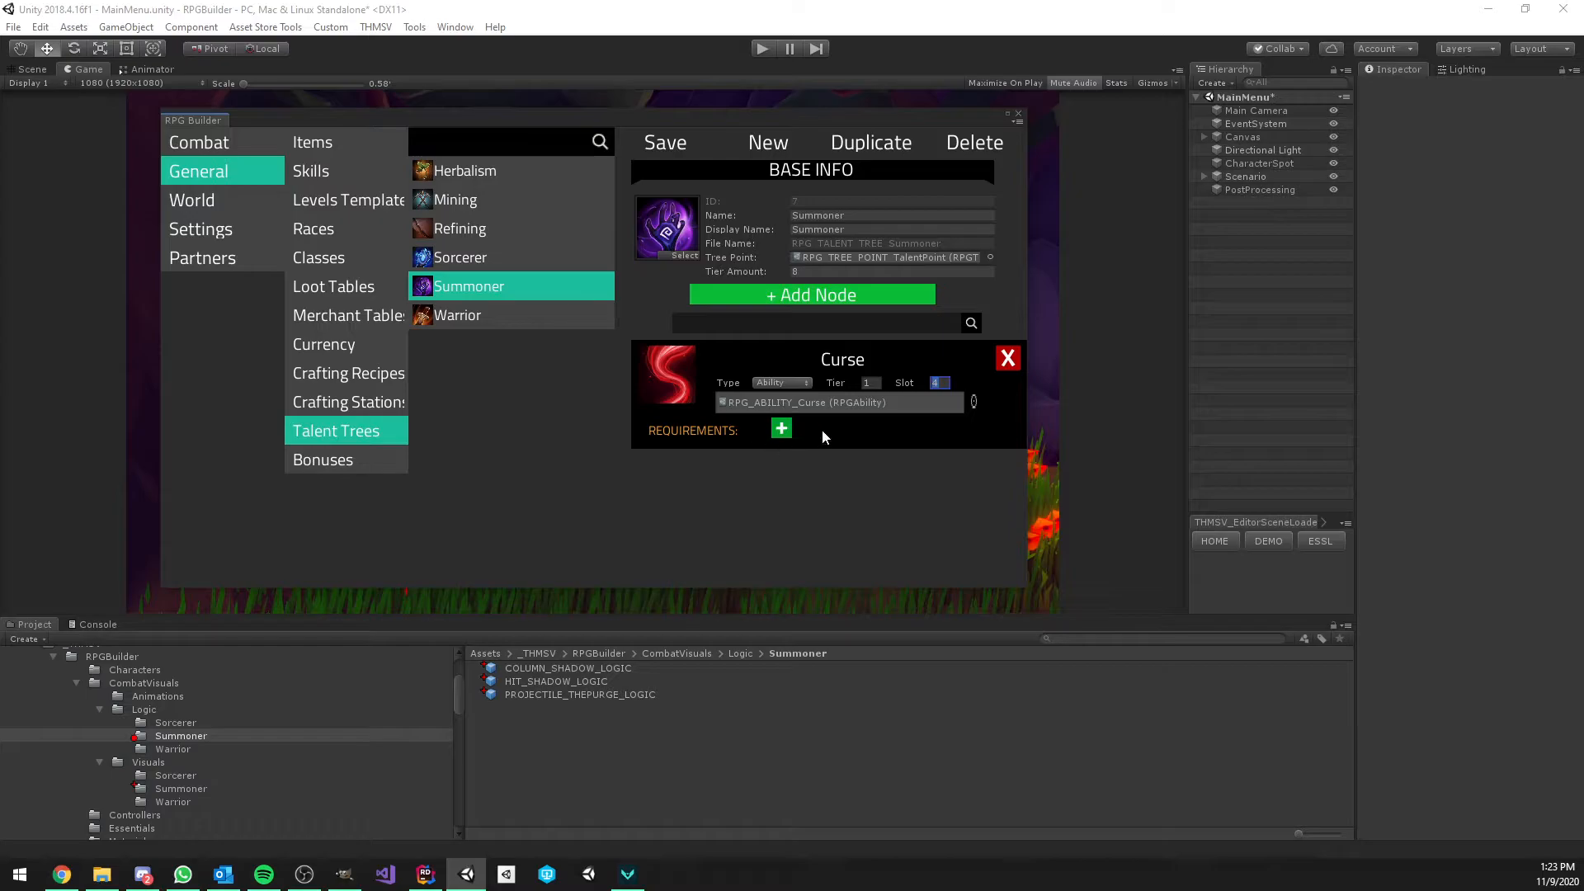
left_click(872, 383)
left_click(940, 383)
left_click(872, 383)
left_click(940, 383)
left_click(874, 383)
left_click(782, 429)
left_click(1000, 459)
Add a second node to the Summoner talent tree, assign RPG_ABILITY_Cursed Ground, and place it at tier 2, slot 2
left_click(822, 296)
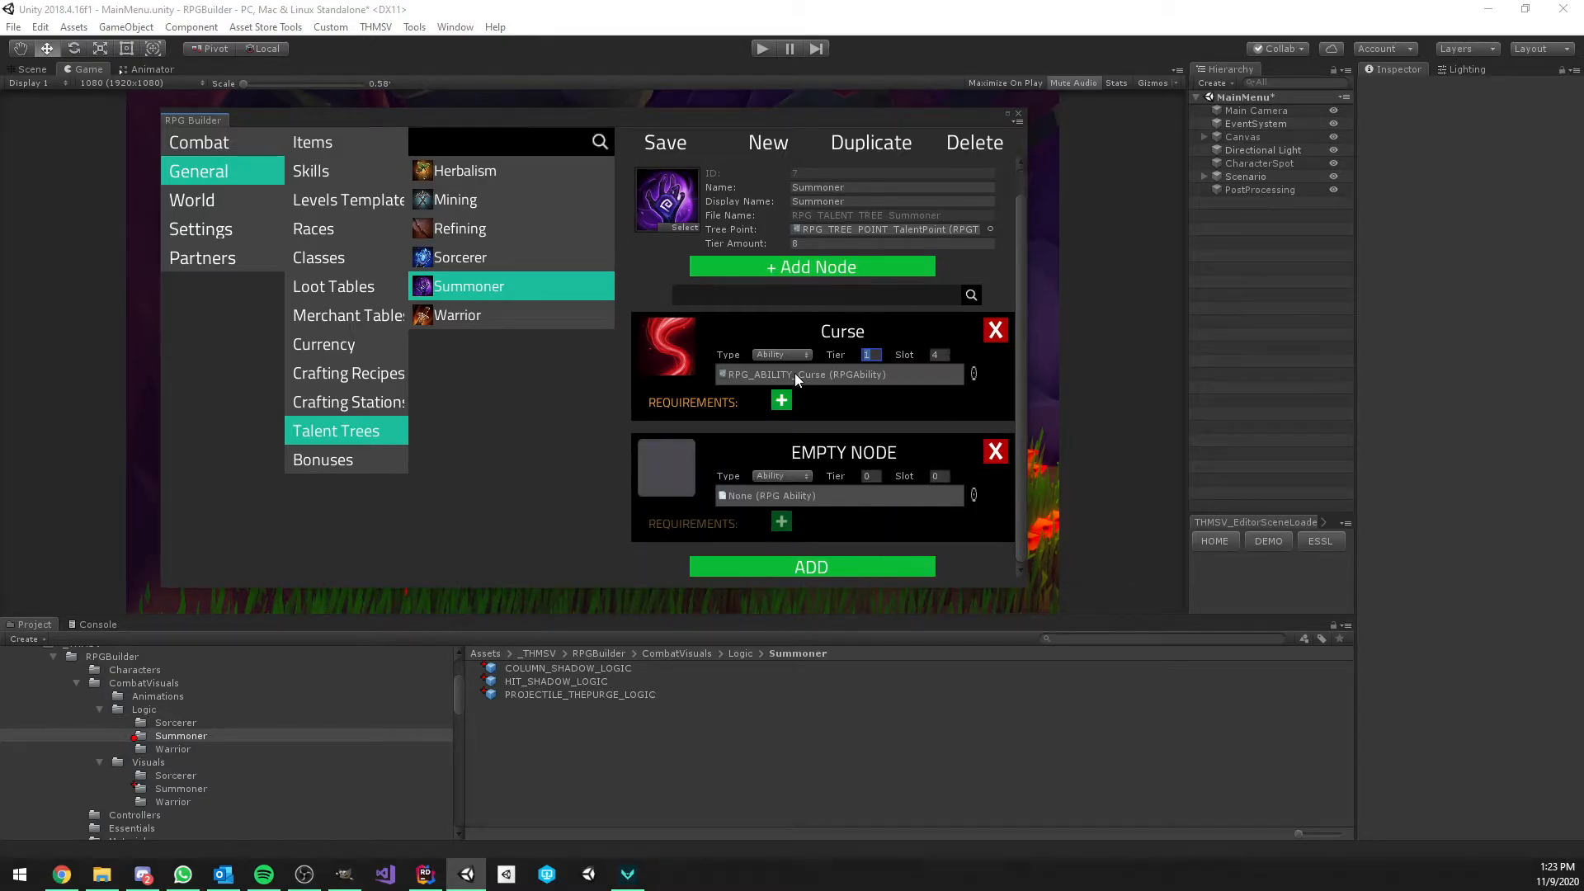
left_click(974, 495)
type("cur")
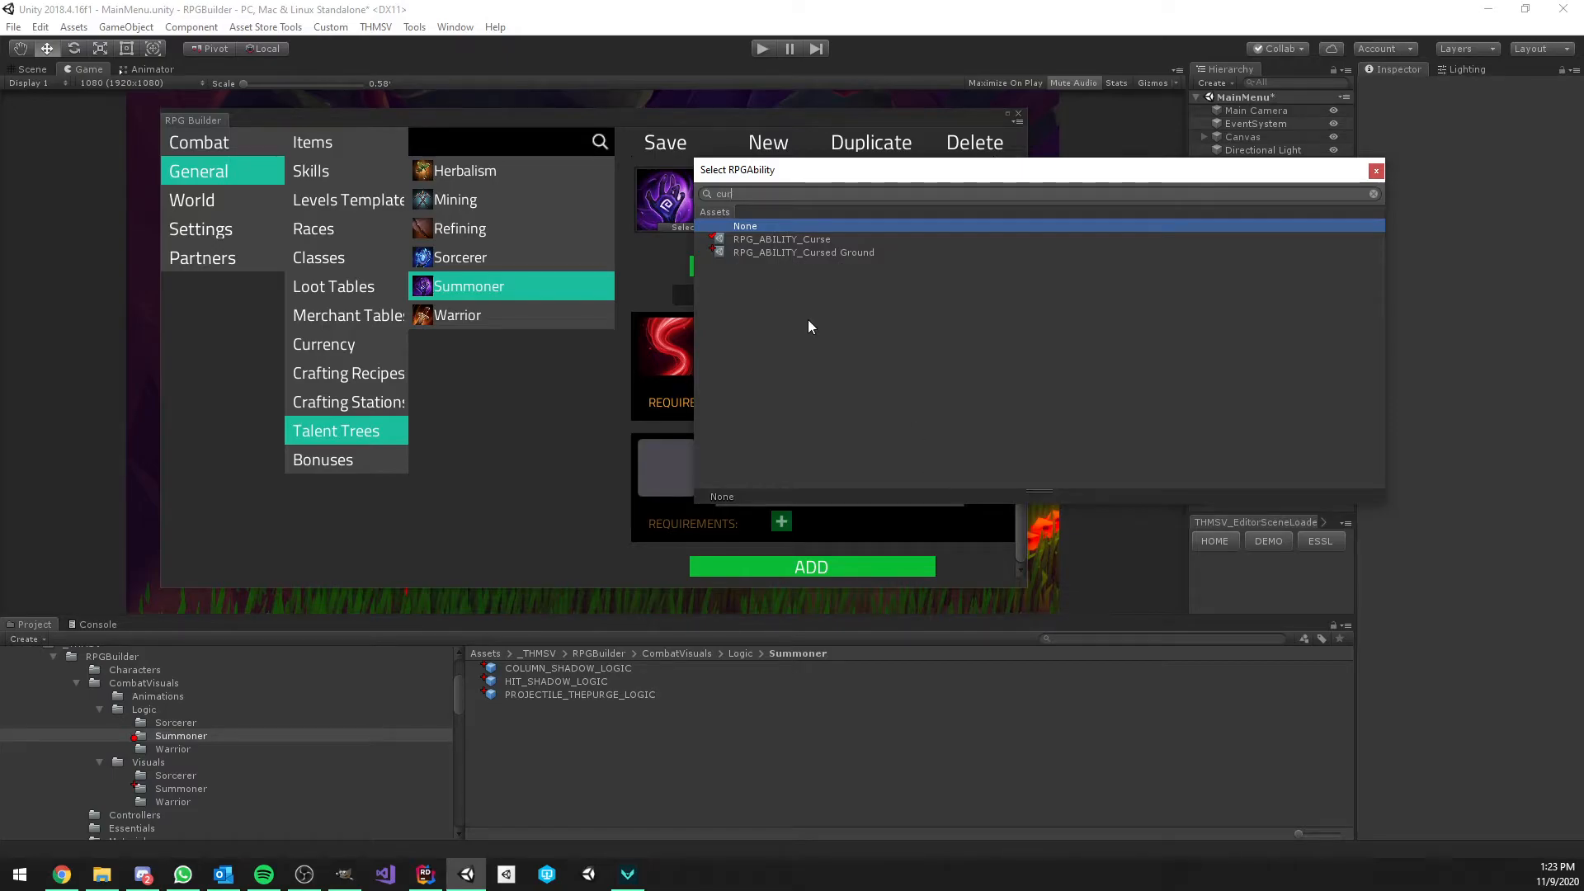
double_click(830, 252)
left_click(870, 476)
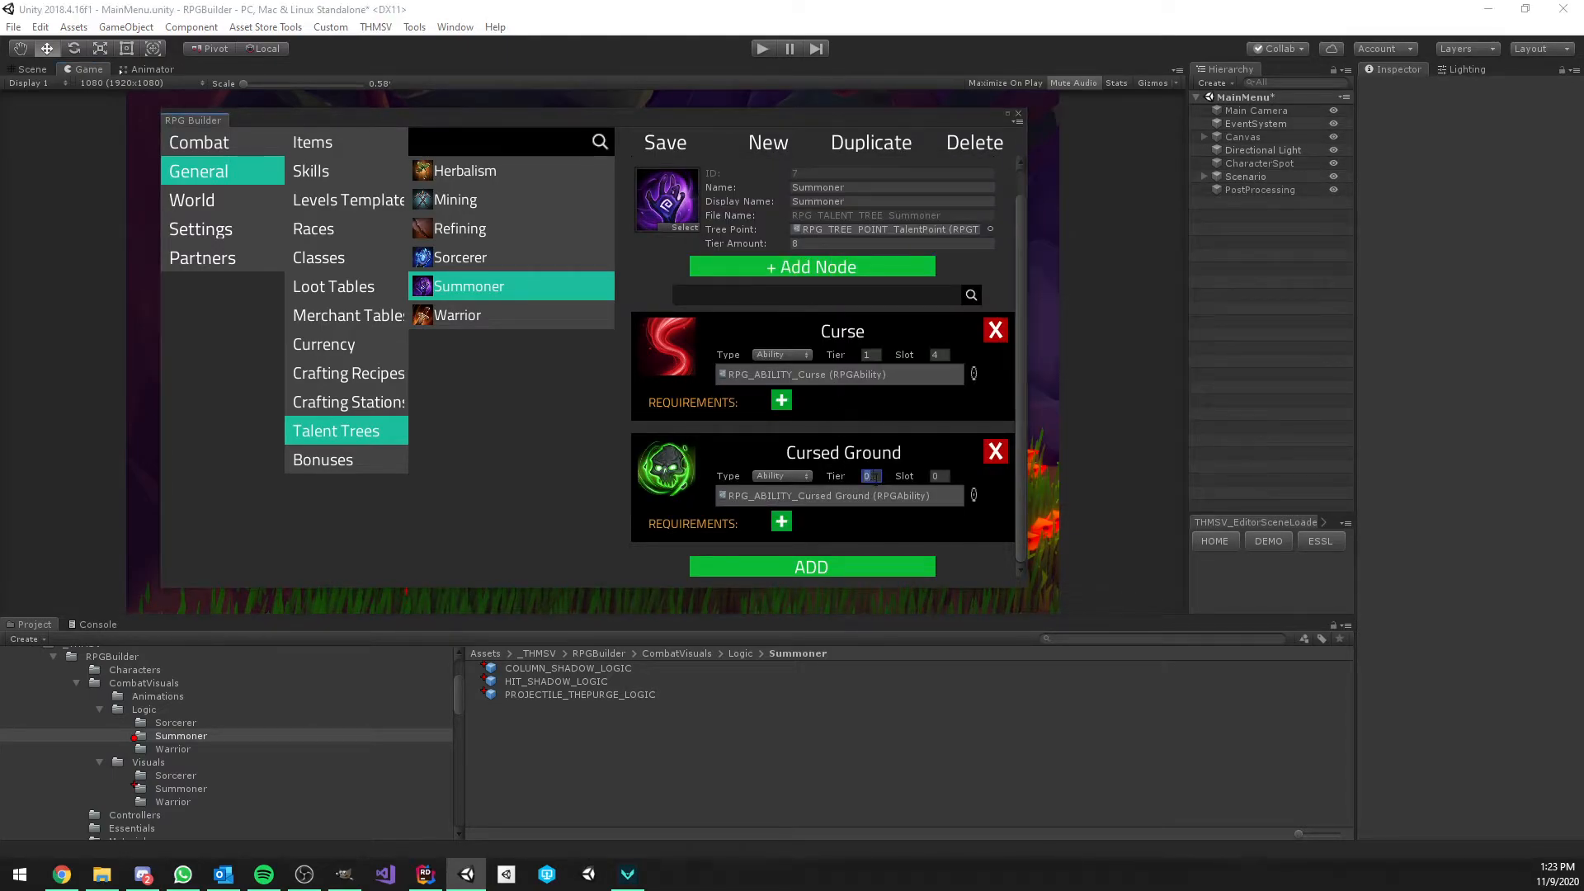
left_click(941, 477)
Add a node for RPG_ABILITY_The Purge to the Summoner talent tree at tier 2, slot 6
left_click(803, 568)
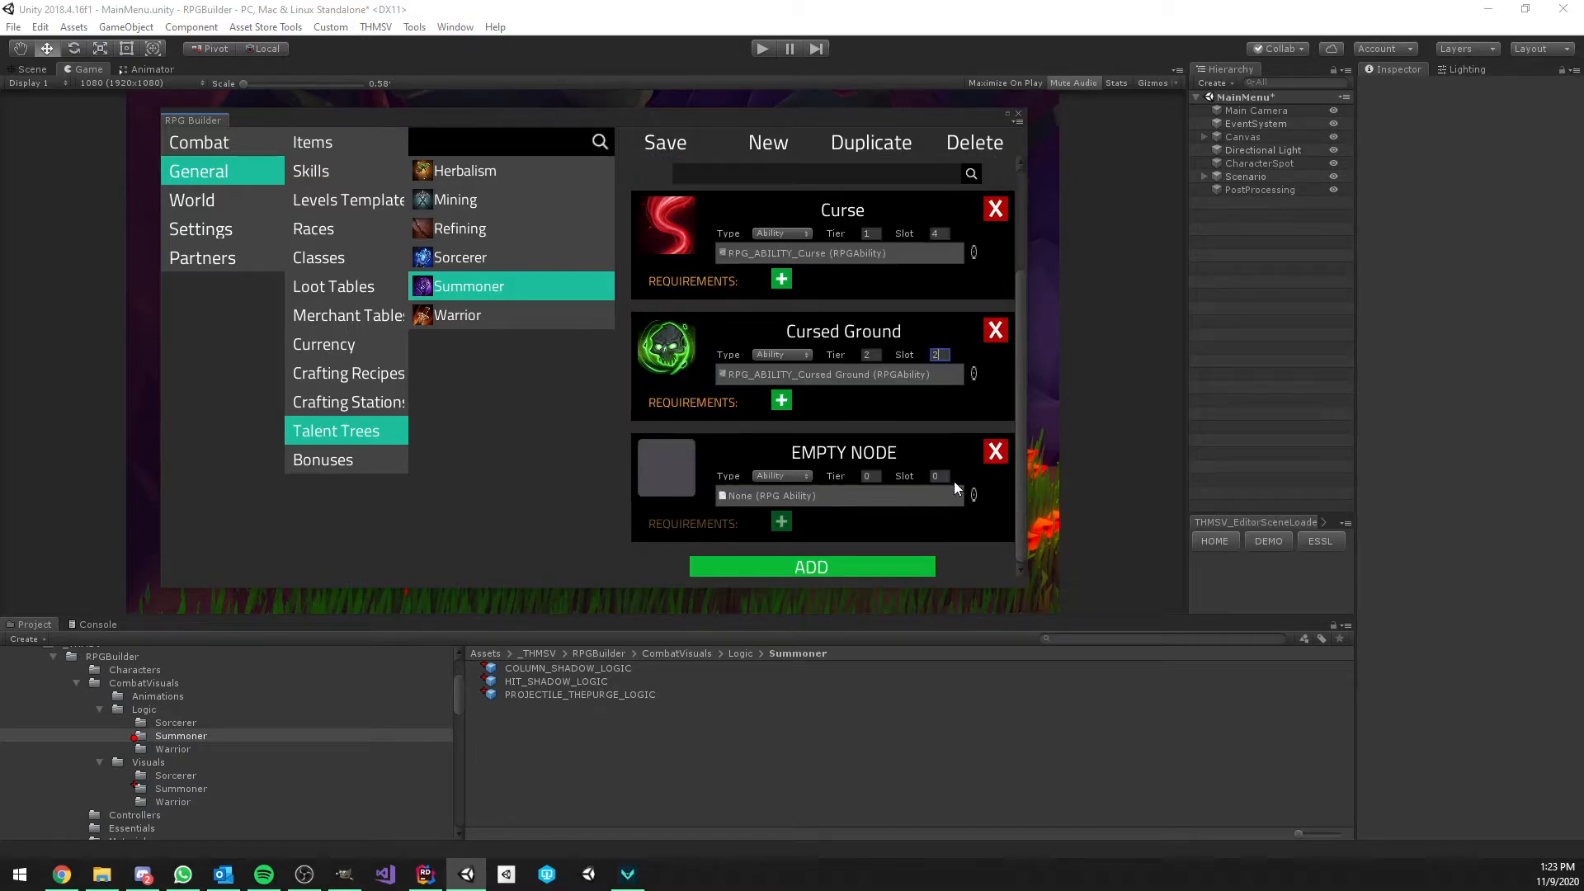
left_click(973, 495)
type("the")
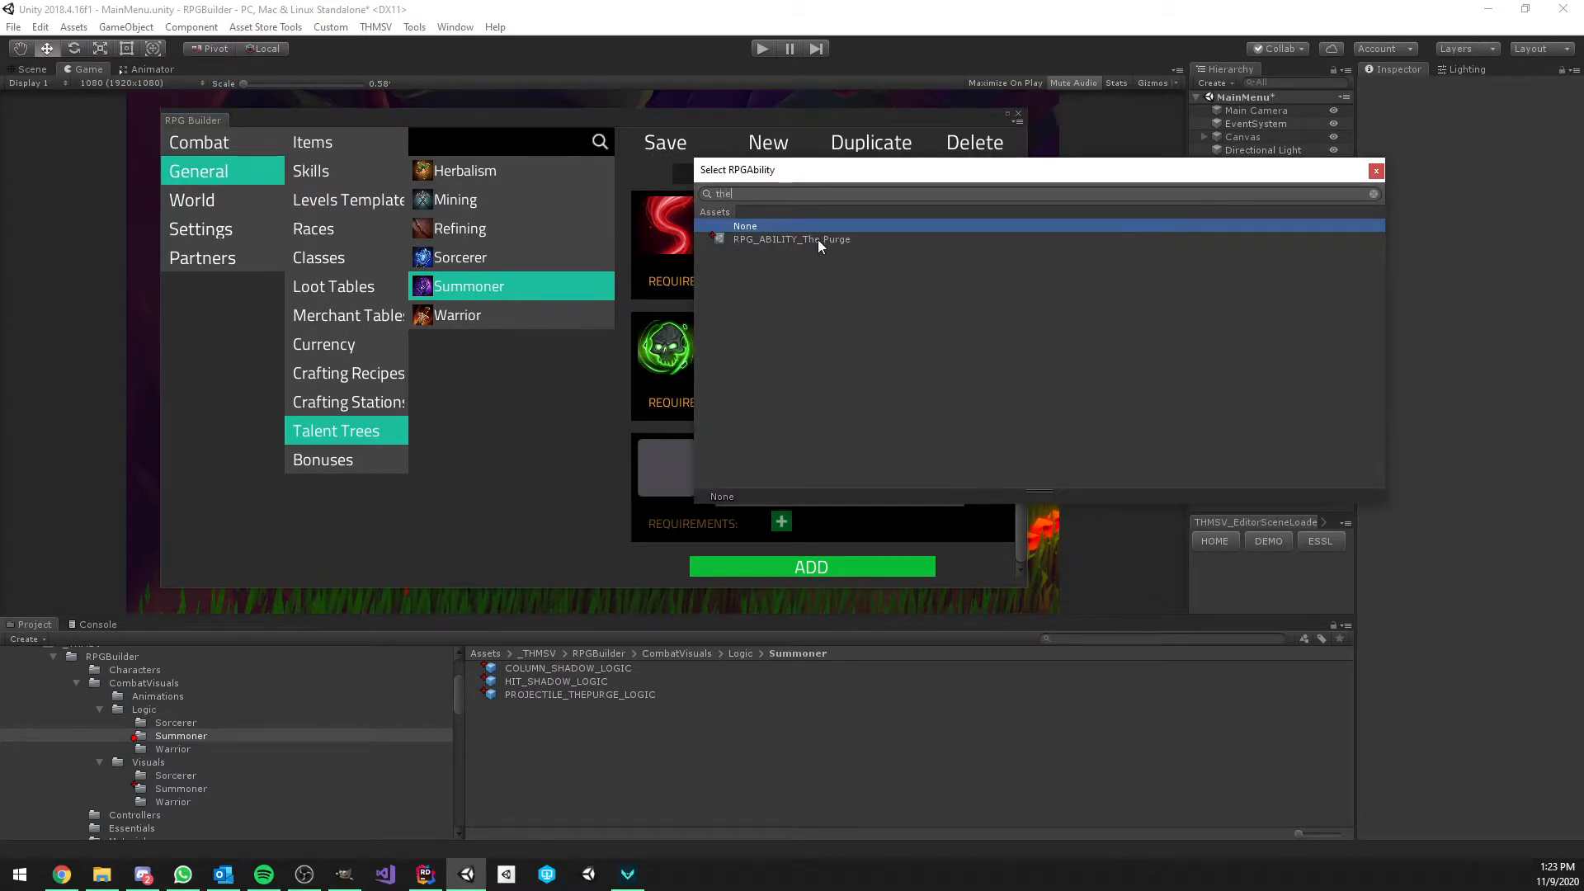
double_click(819, 239)
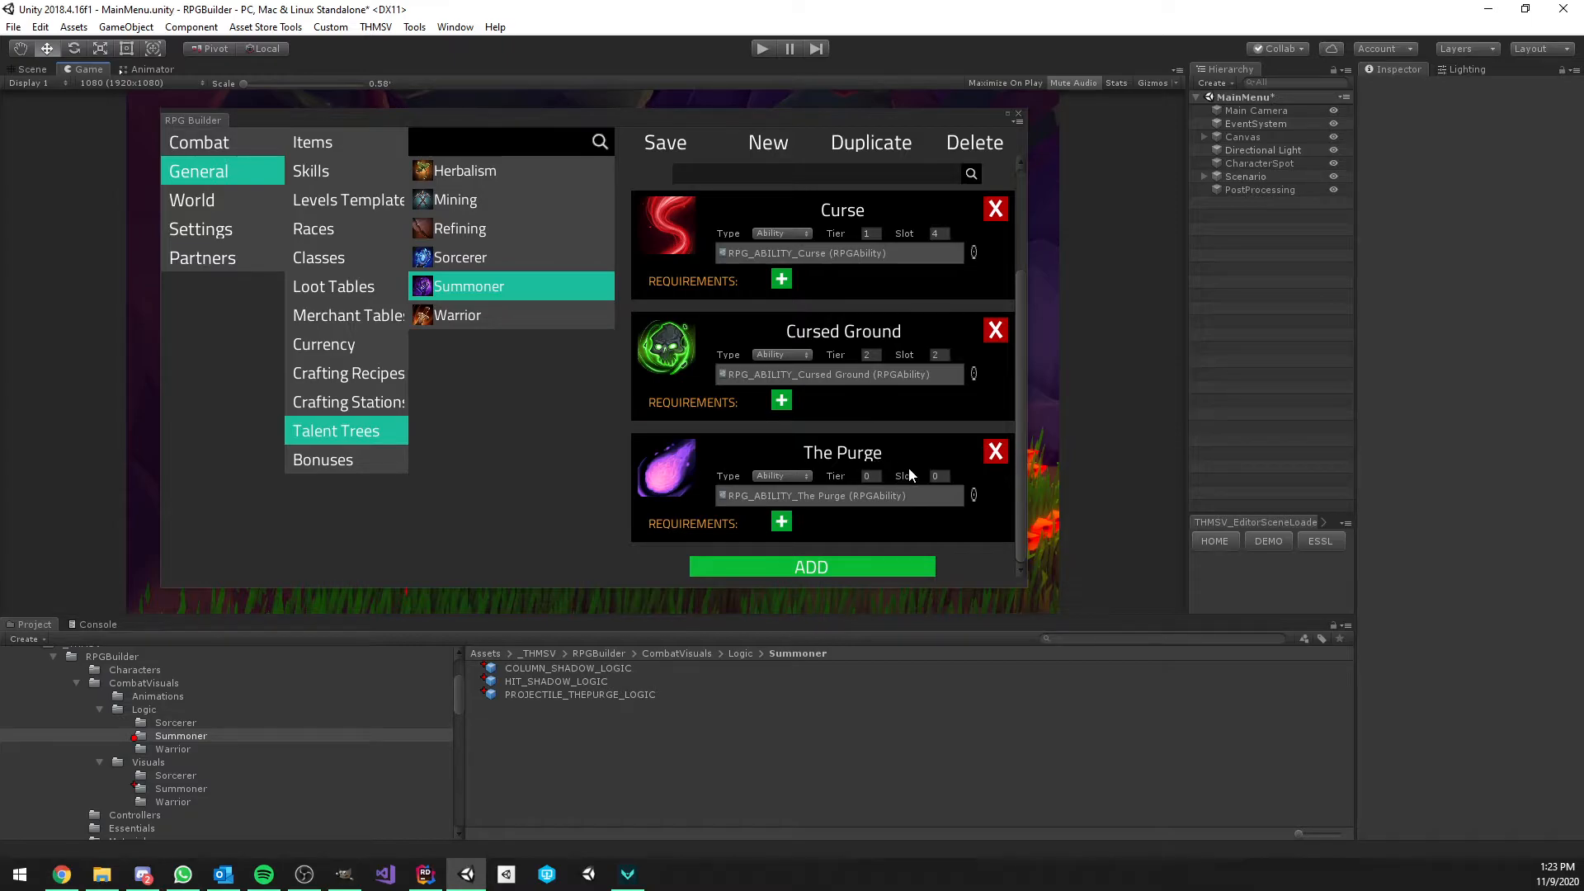
left_click(871, 476)
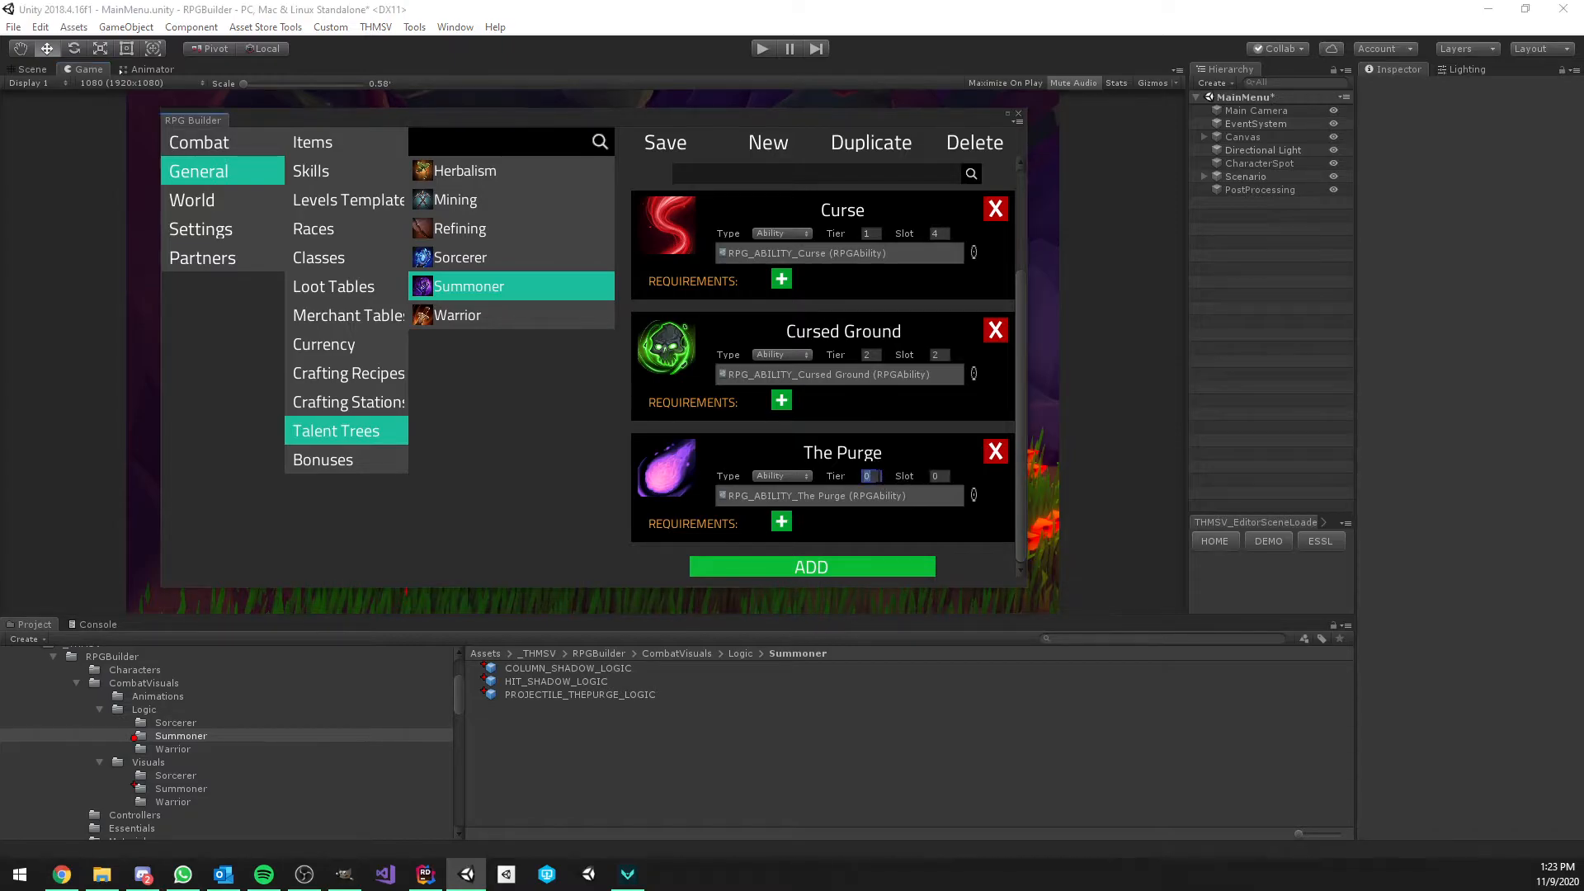
left_click(943, 477)
Add a node for RPG_ABILITY_Shadow Aura to the Summoner talent tree at tier 4, slot 6
left_click(827, 567)
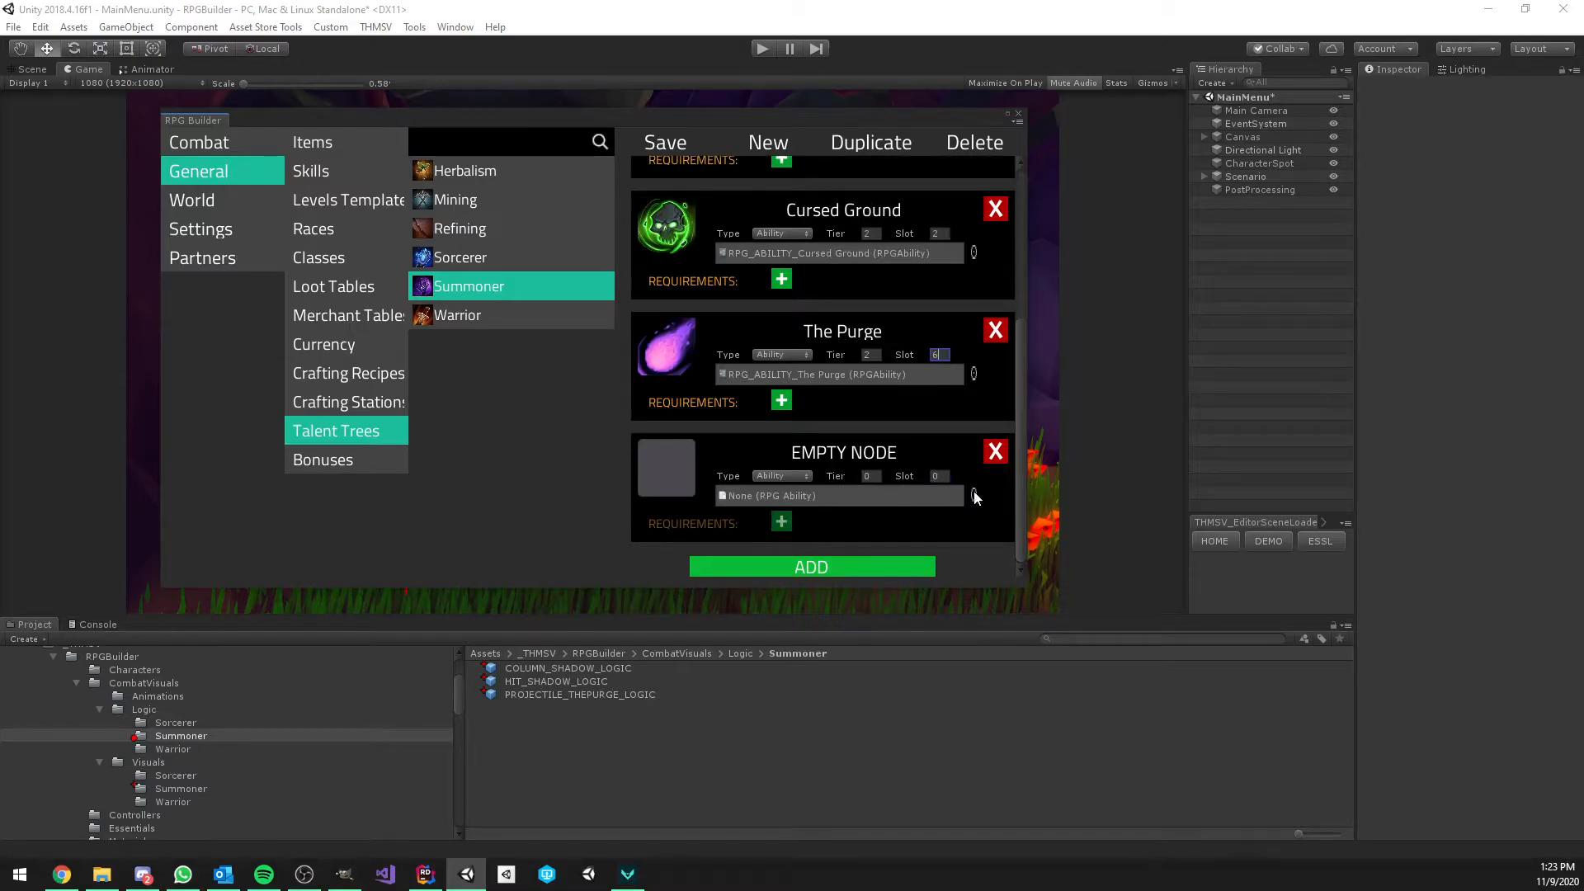
left_click(975, 496)
type("shad")
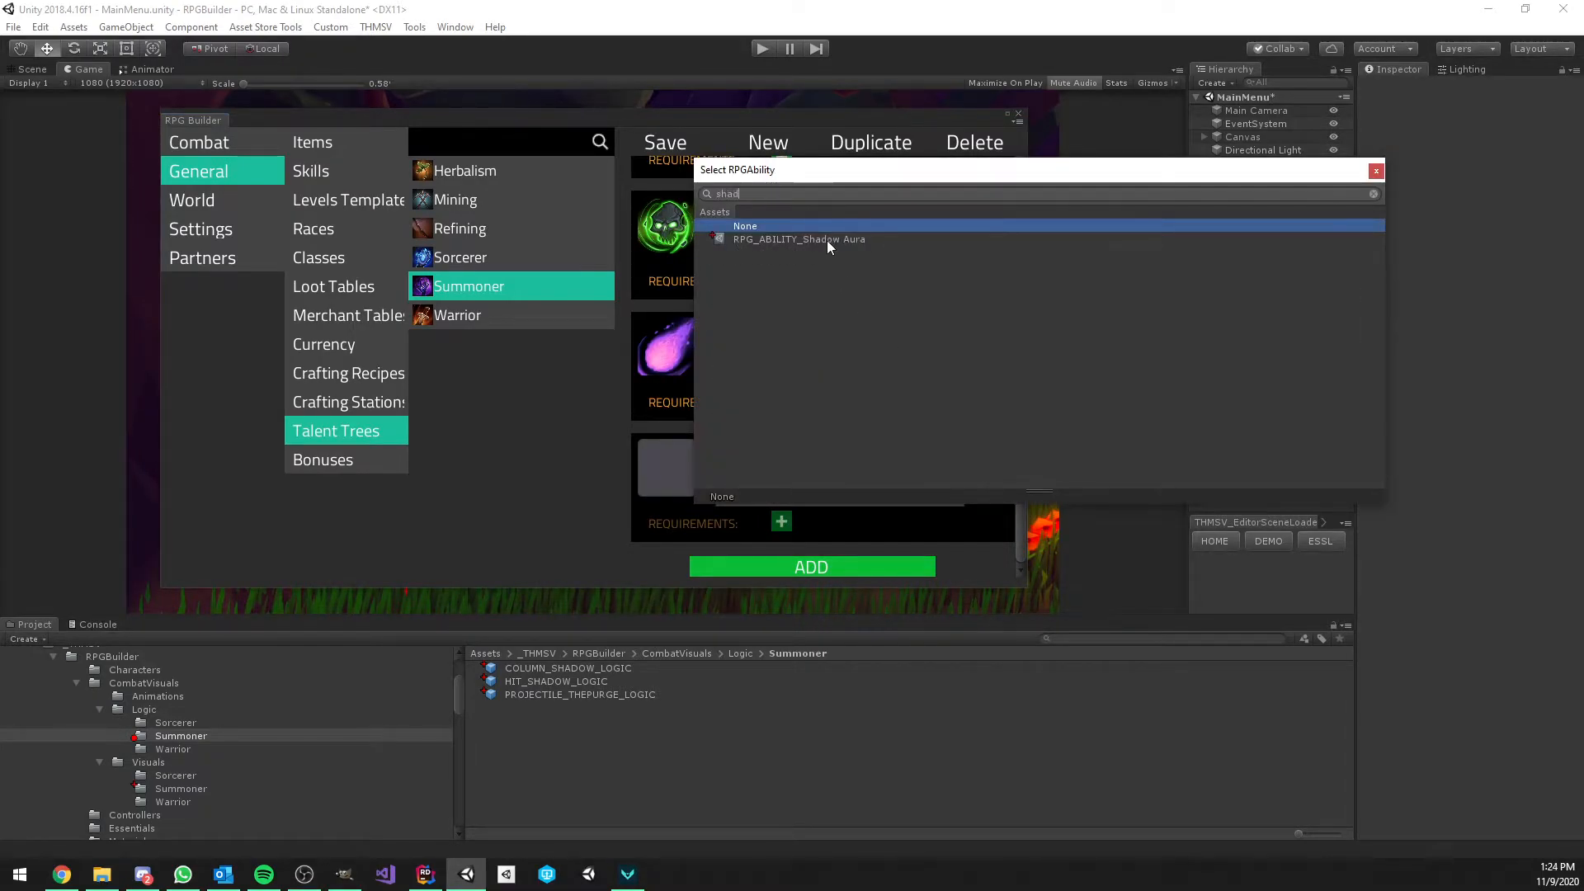
double_click(826, 239)
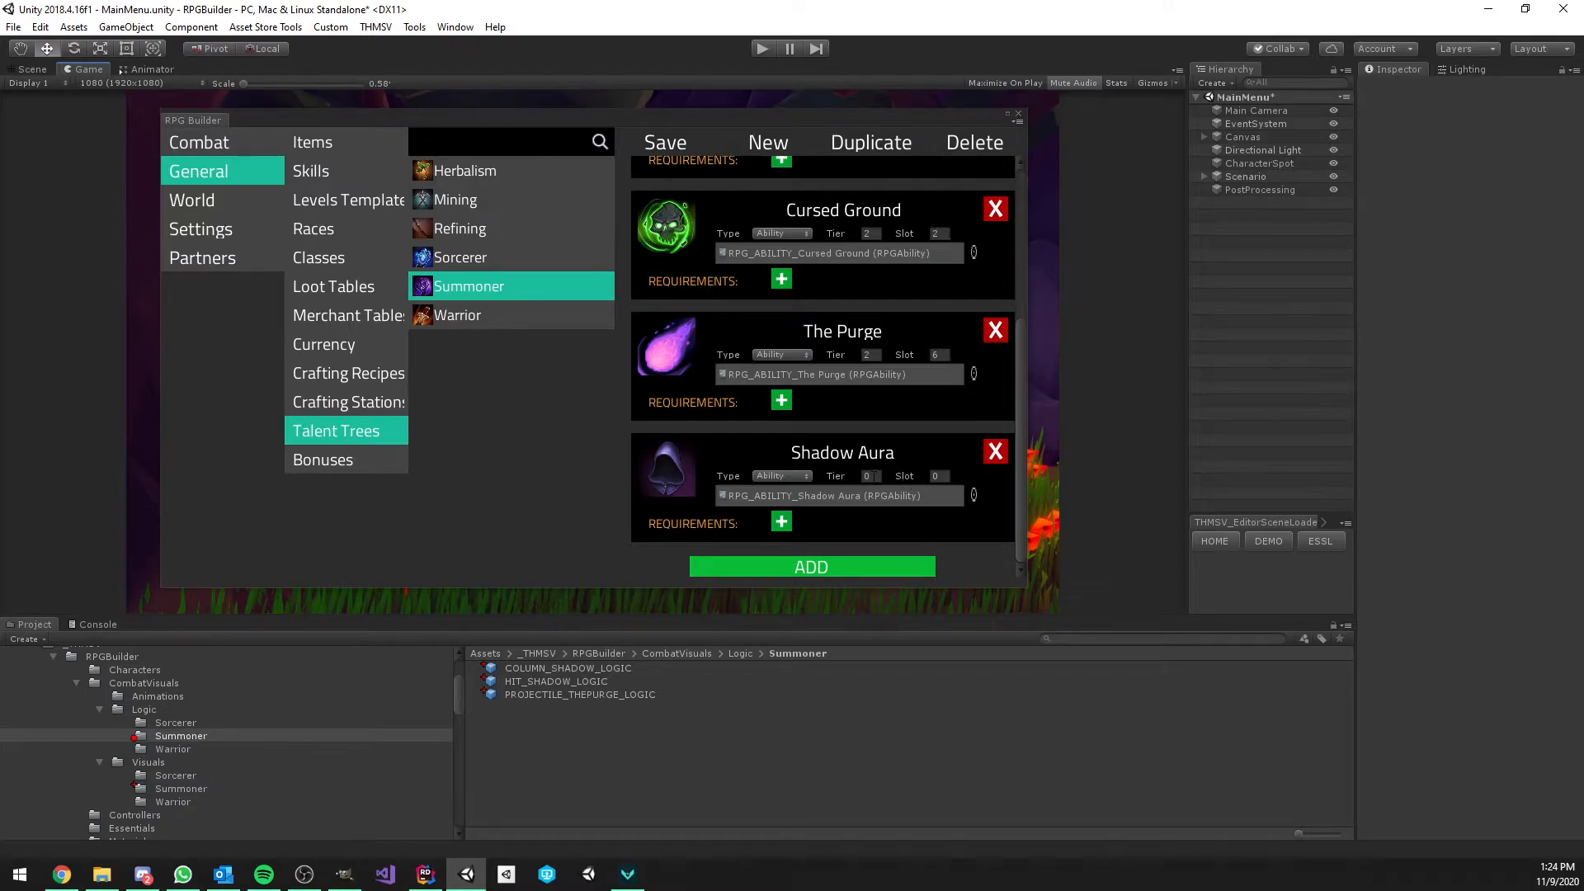
scroll(874, 476, "up", 4)
scroll(873, 476, "down", 4)
left_click(869, 476)
type("4")
left_click(935, 478)
type("6")
Give the Shadow Aura node a Point Spent requirement of 1 point
left_click(782, 522)
scroll(784, 503, "down", 1)
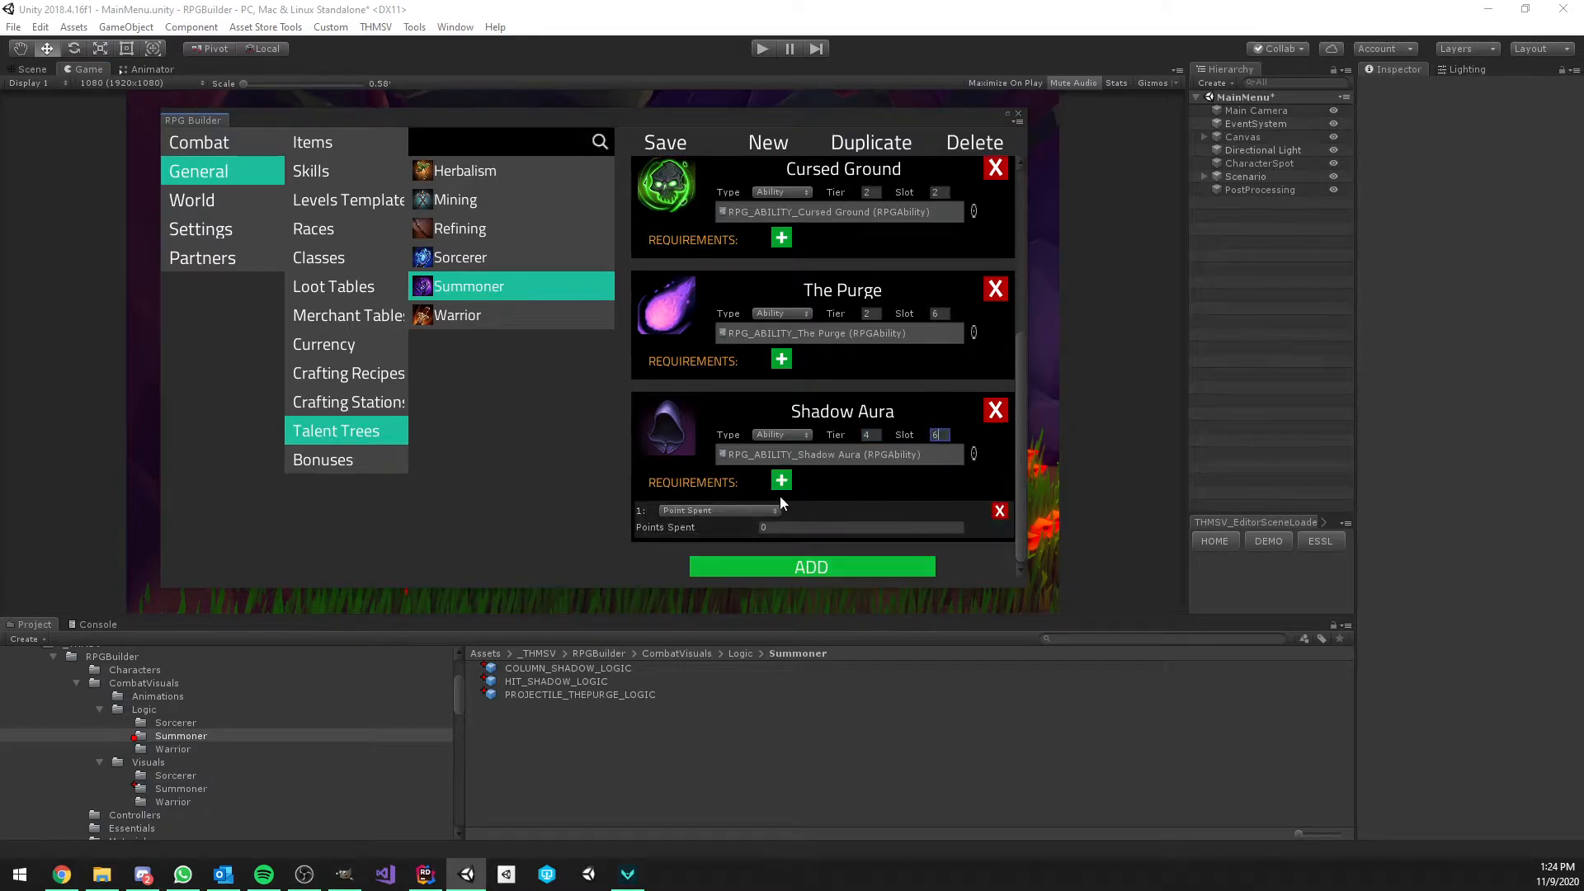
left_click(791, 525)
type("1")
Add a second requirement to Shadow Aura of type Ability Known, with RPG_ABILITY_The Purge as the ability
left_click(781, 482)
scroll(775, 486, "down", 1)
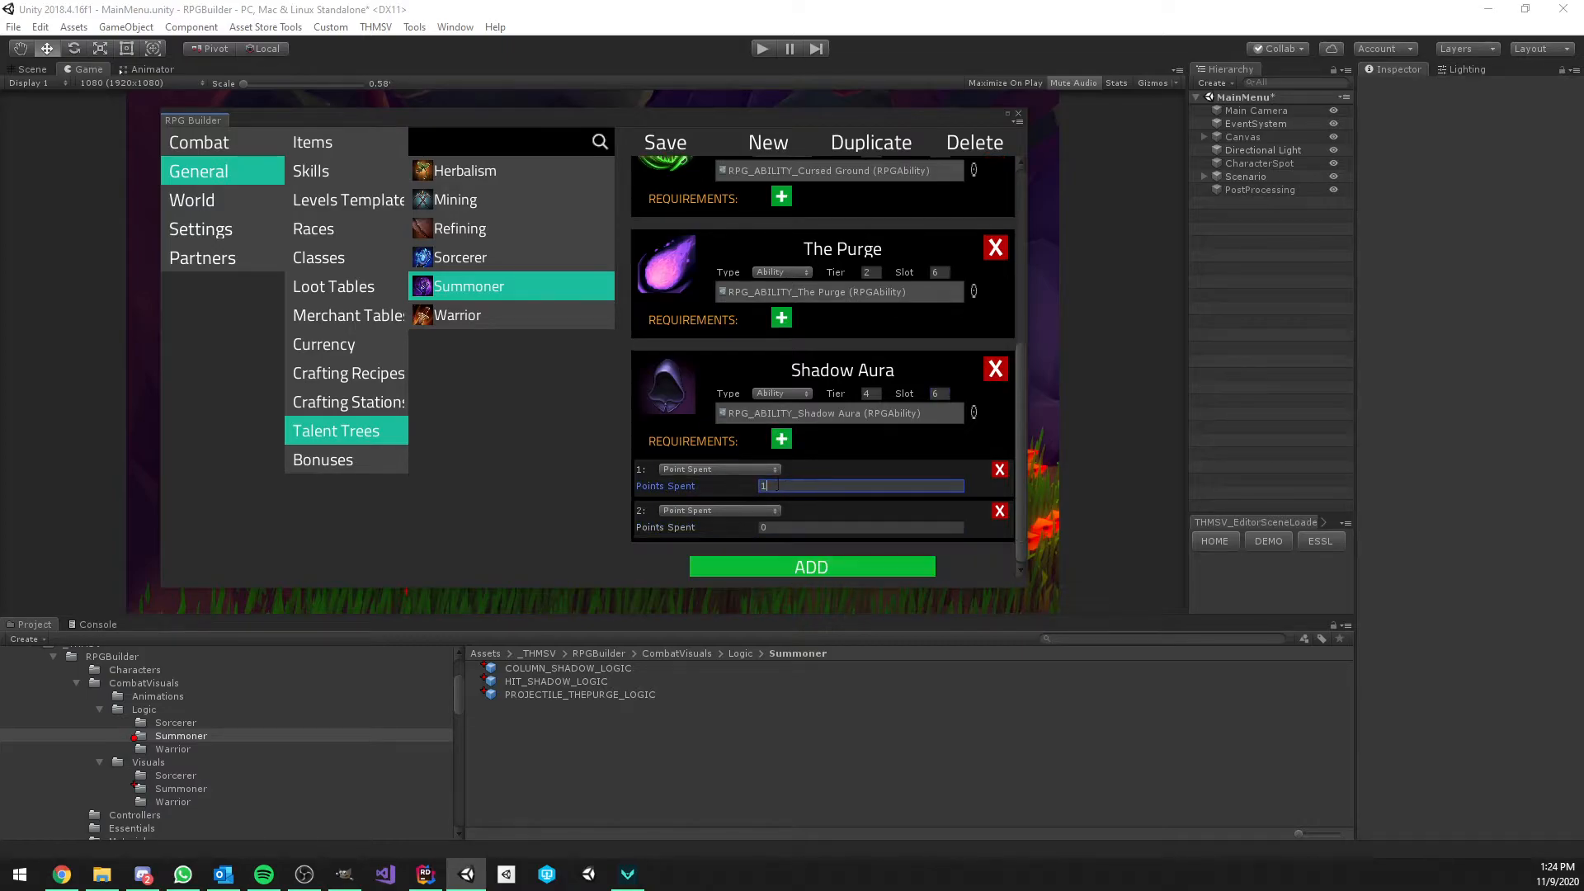
left_click(720, 512)
left_click(714, 615)
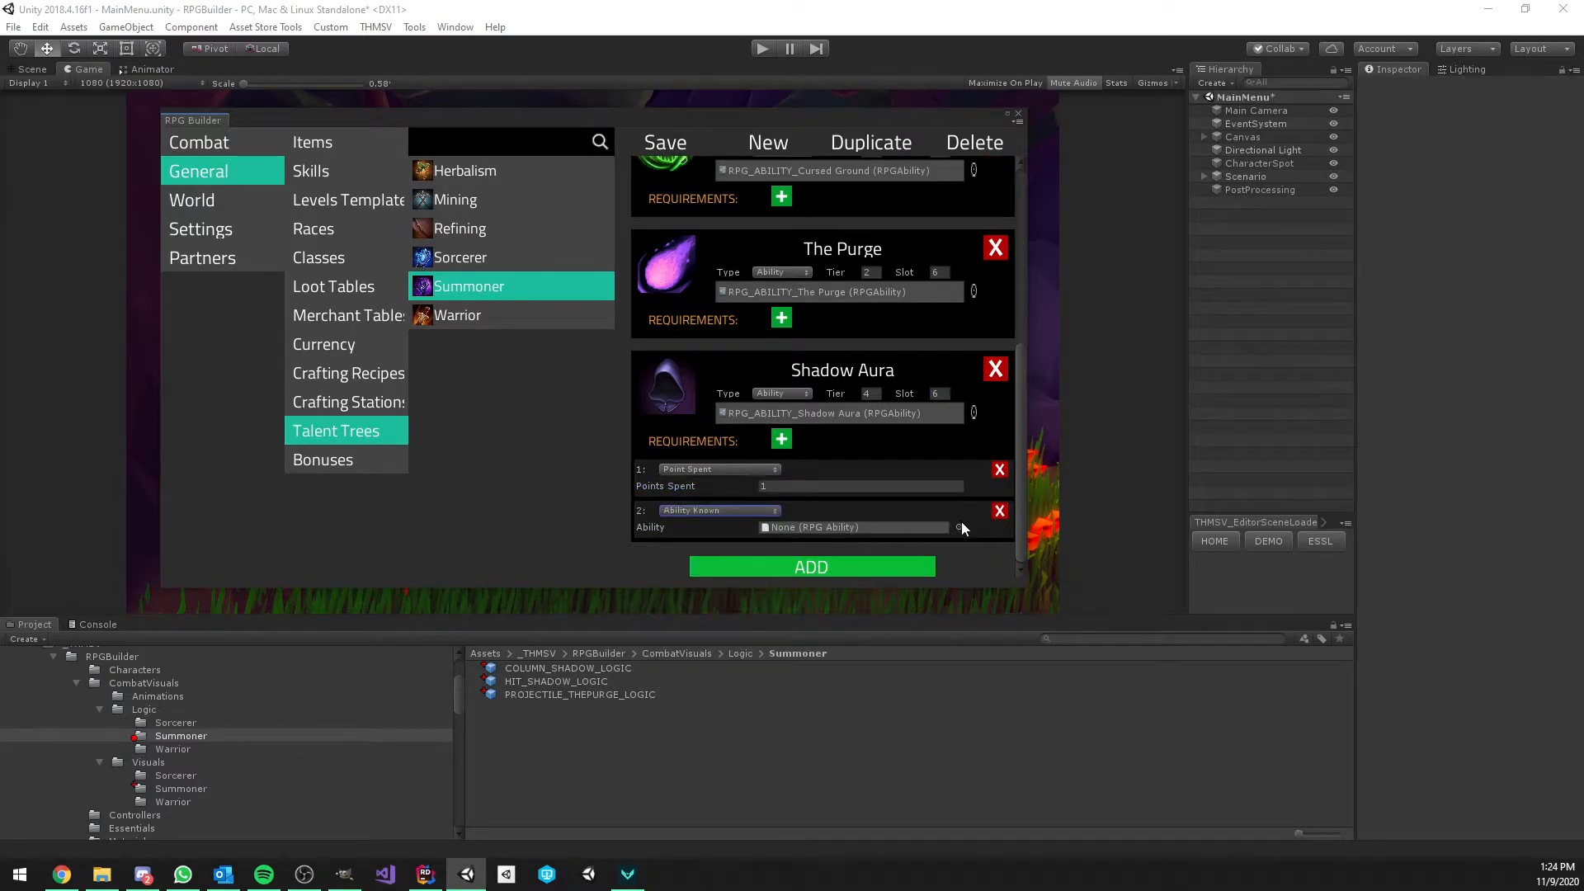
left_click(960, 526)
type("pu")
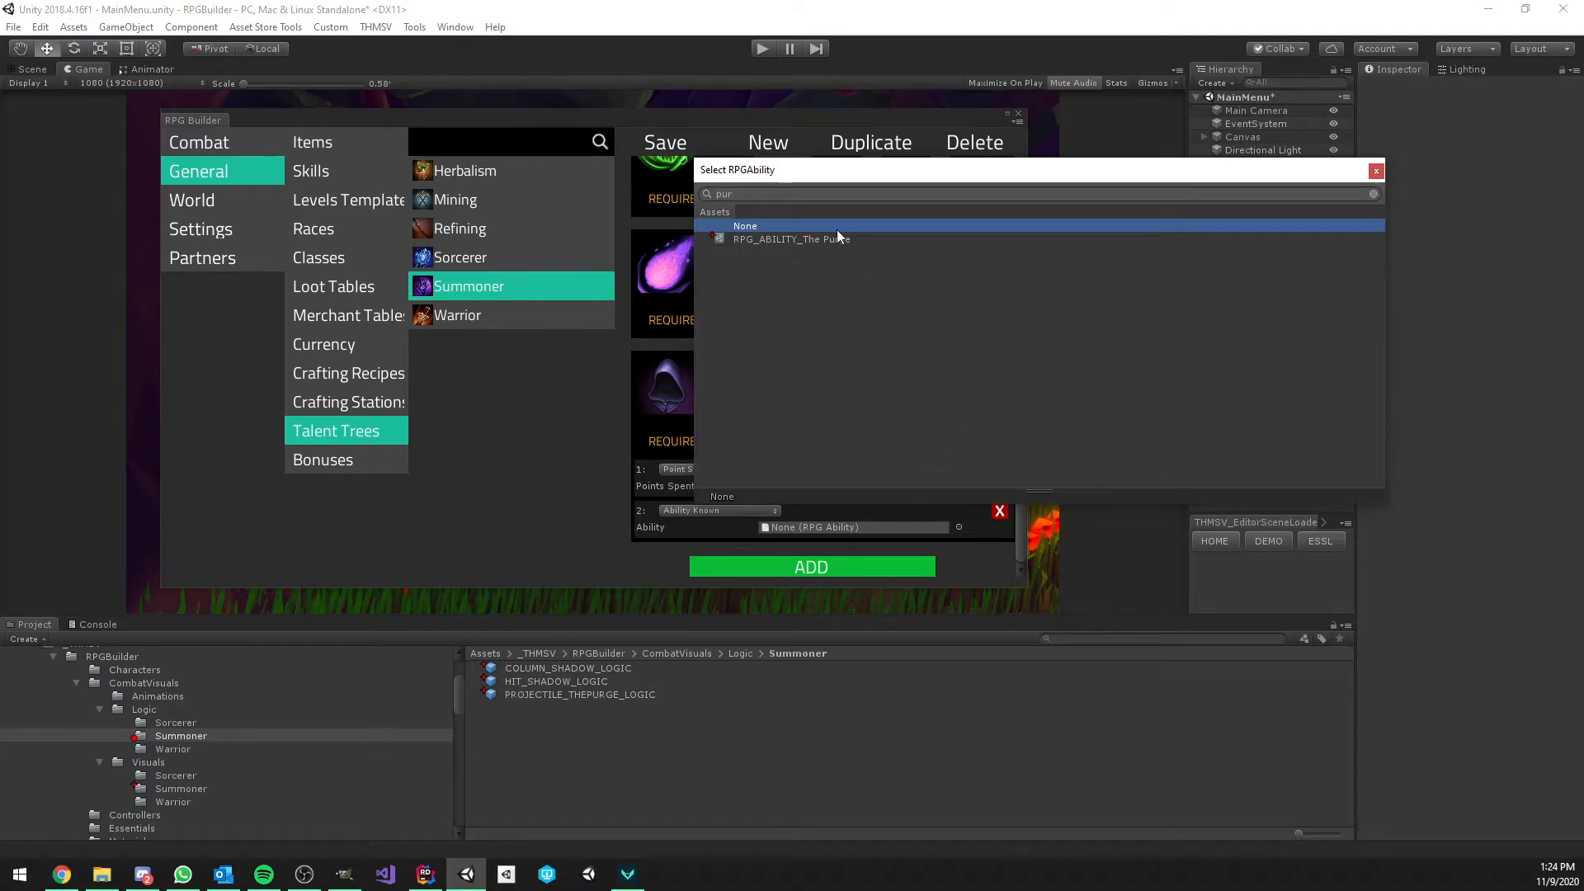
type("r")
double_click(838, 237)
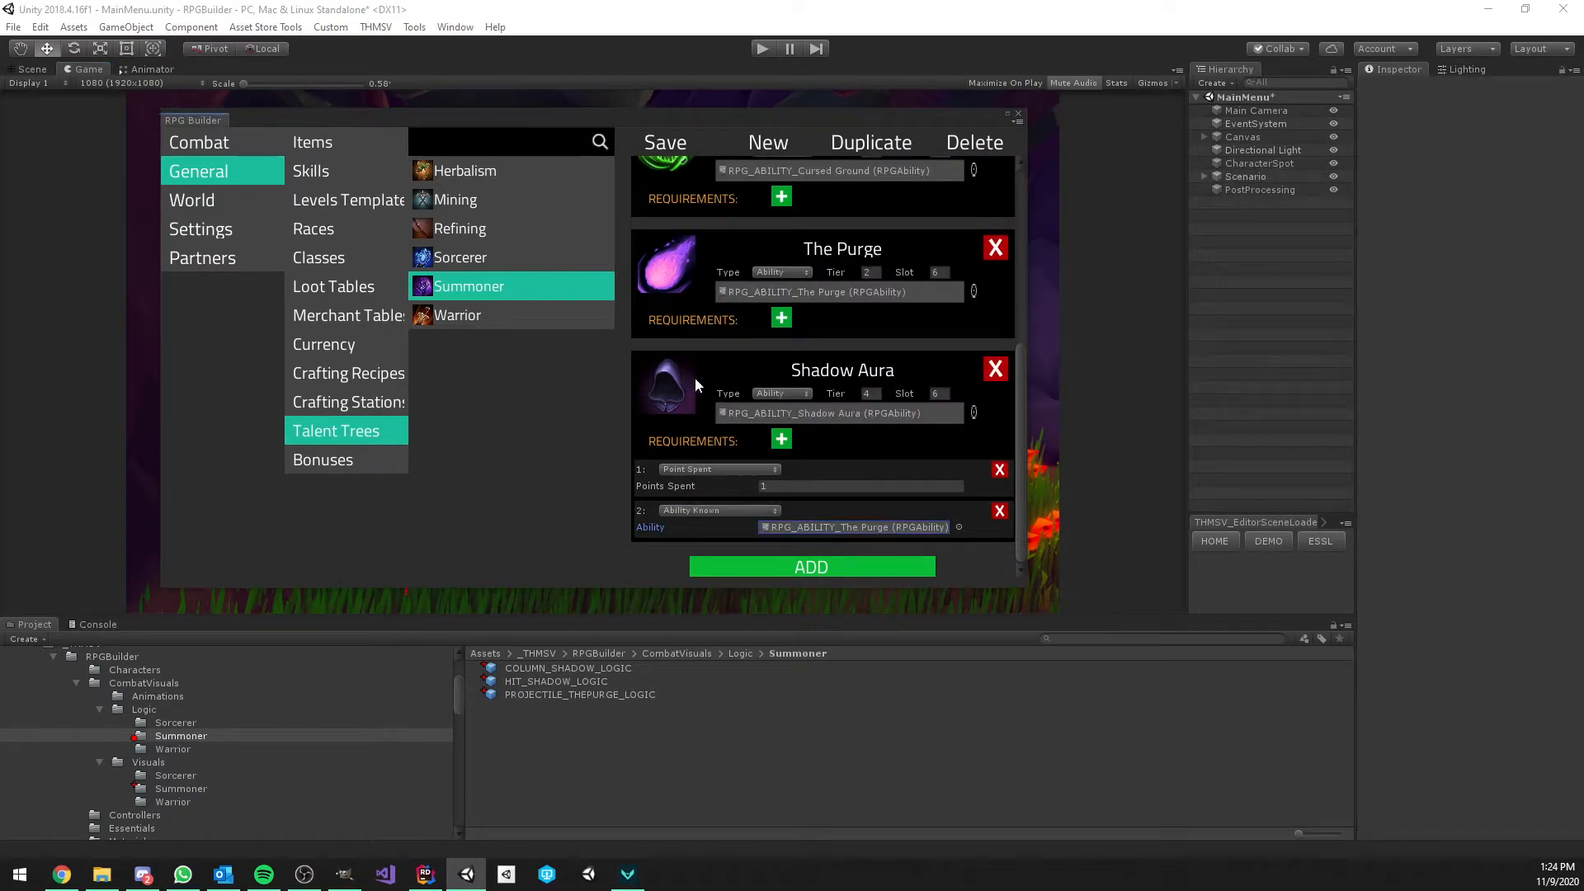
left_click(784, 486)
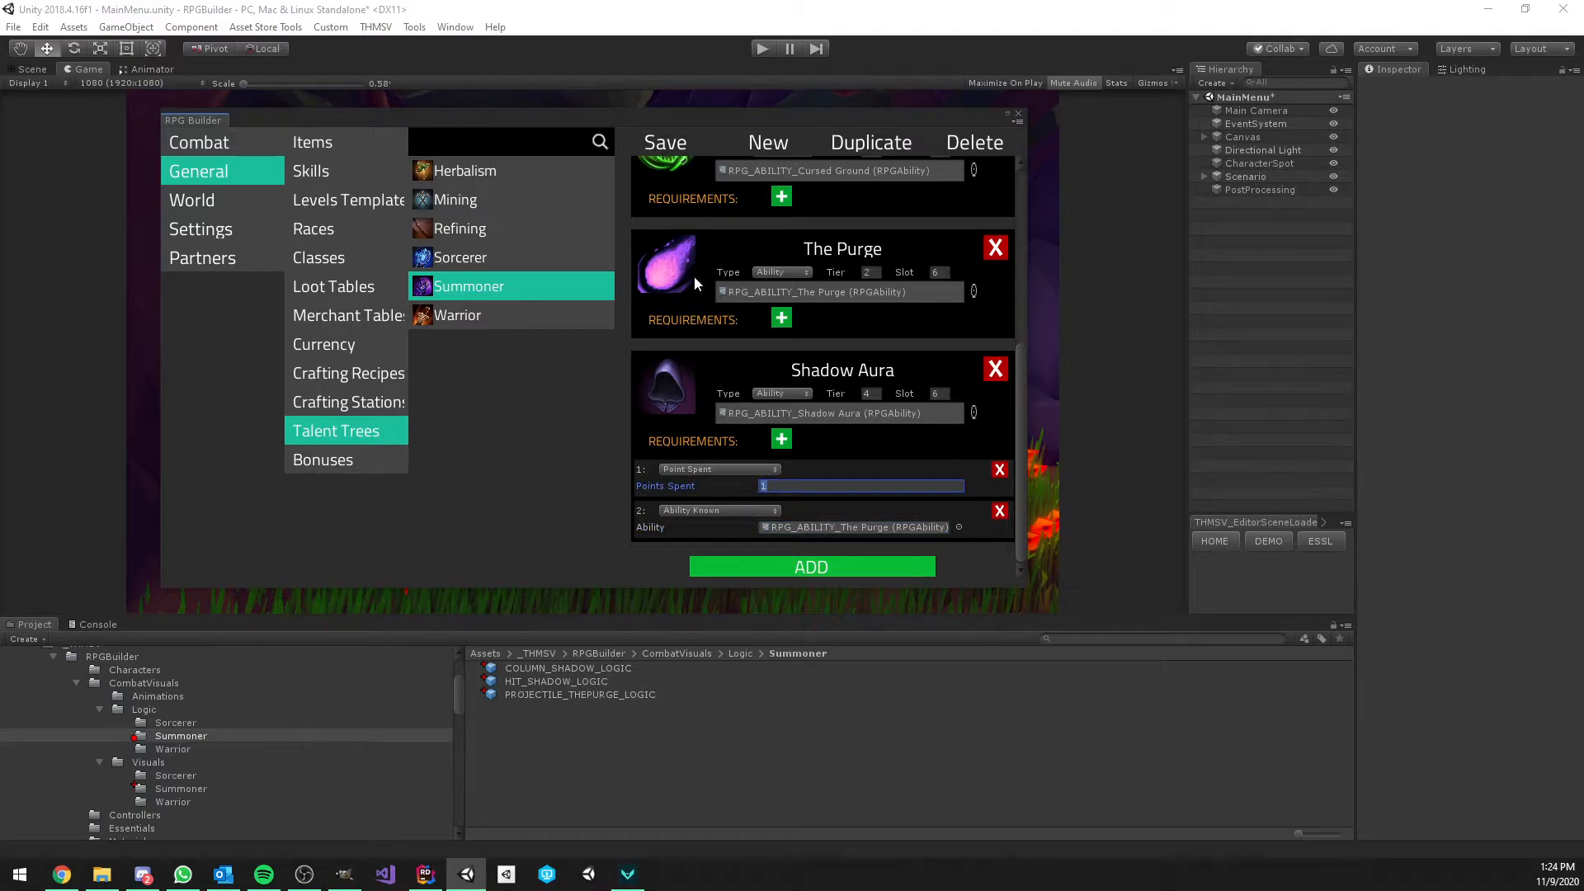
Add a node for RPG_ABILITY_Void Portal to the Summoner talent tree at tier 5, slot 1
left_click(792, 566)
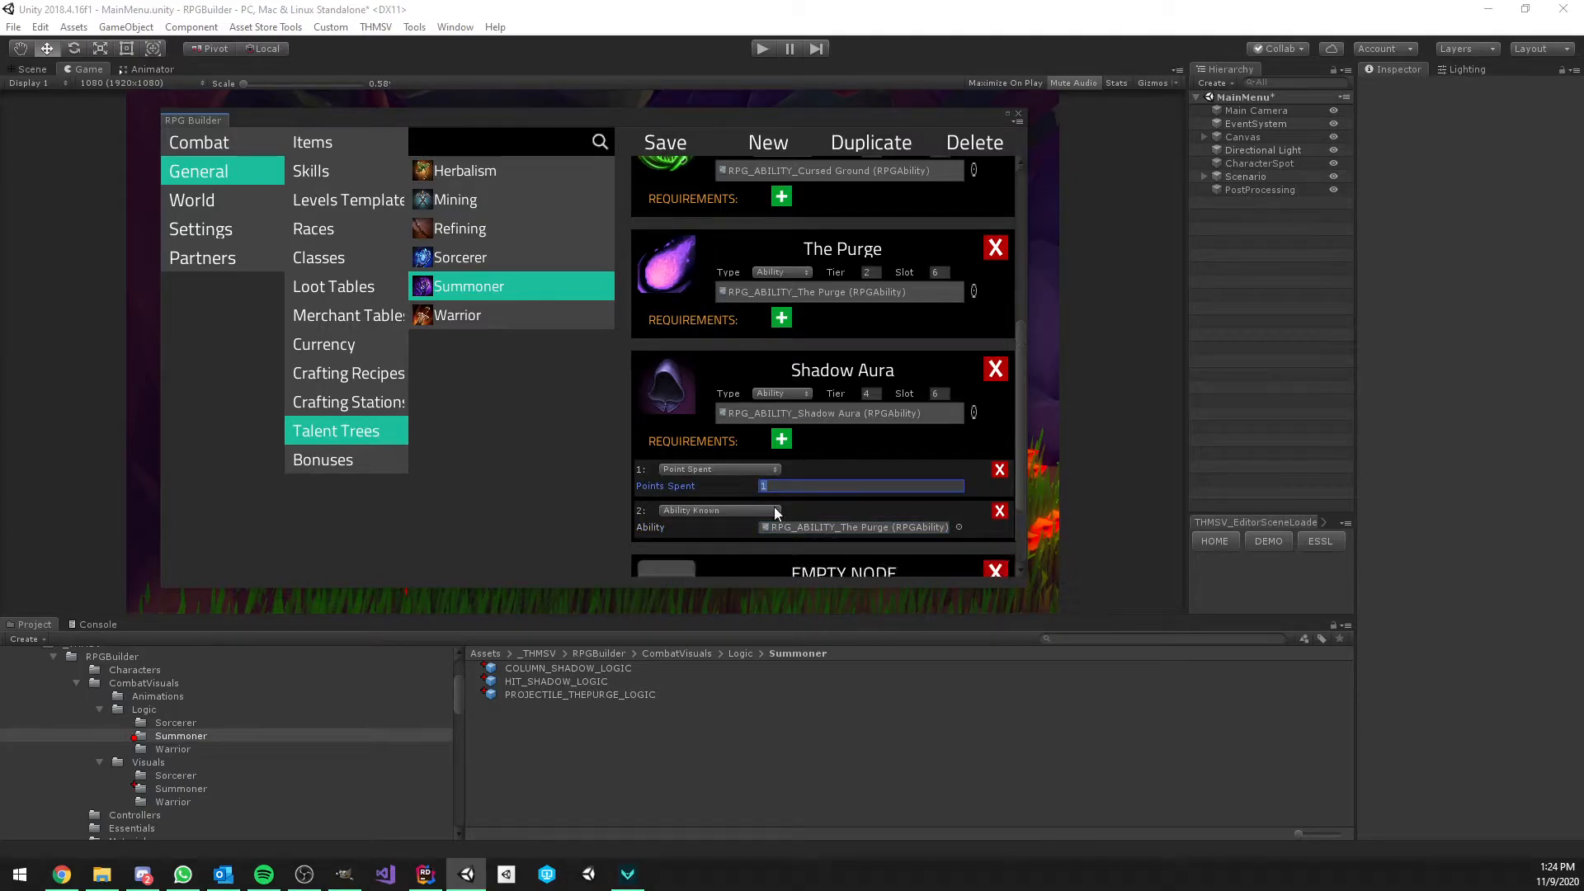
scroll(776, 514, "down", 3)
left_click(974, 506)
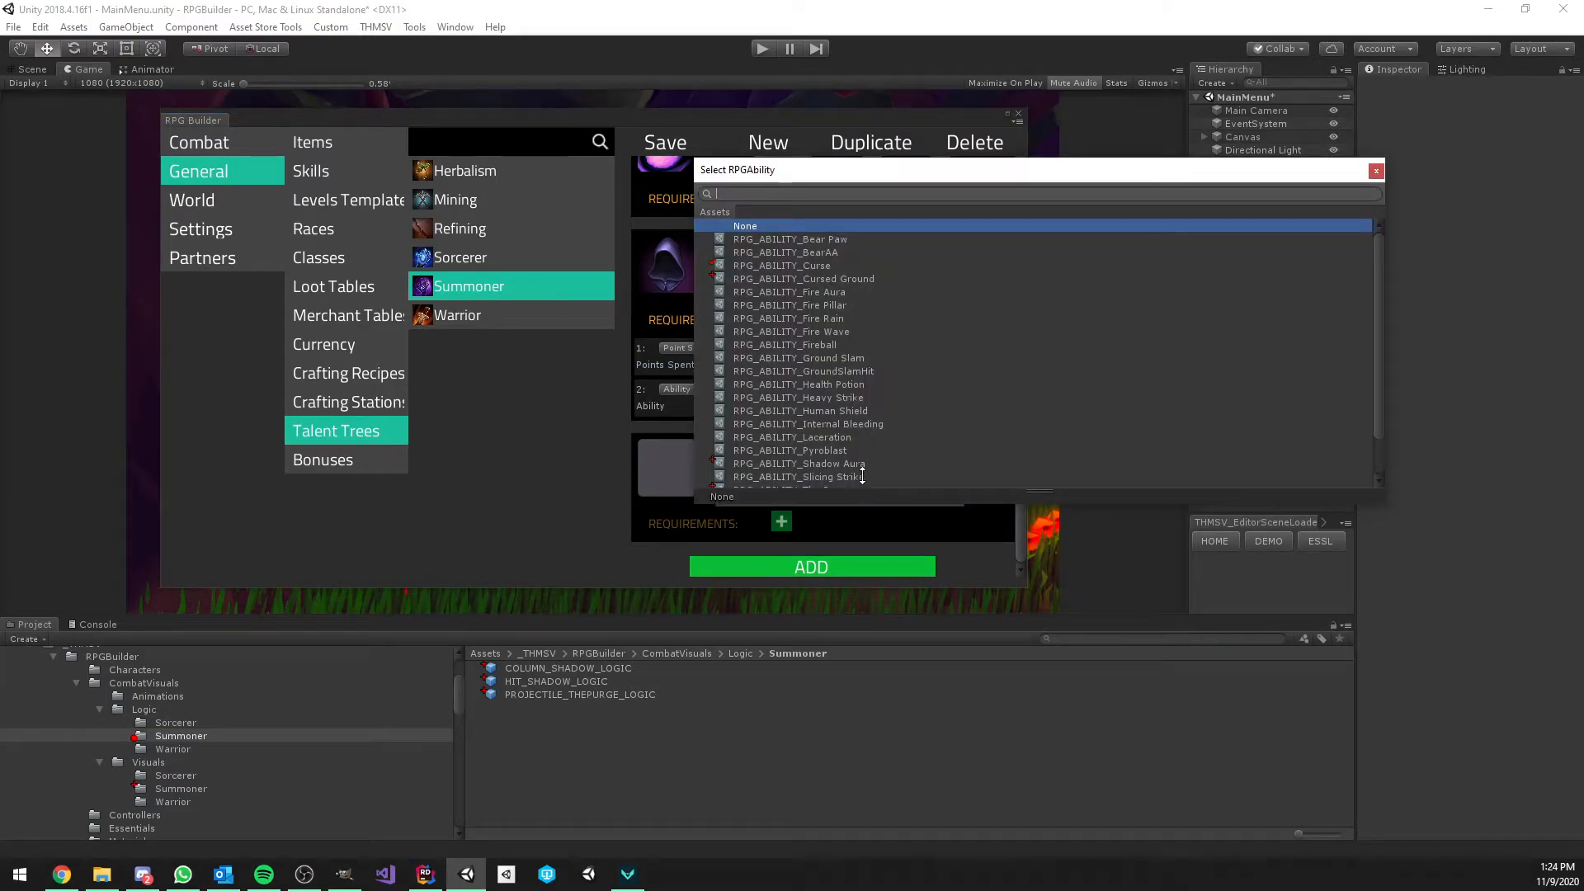
type("port")
double_click(775, 238)
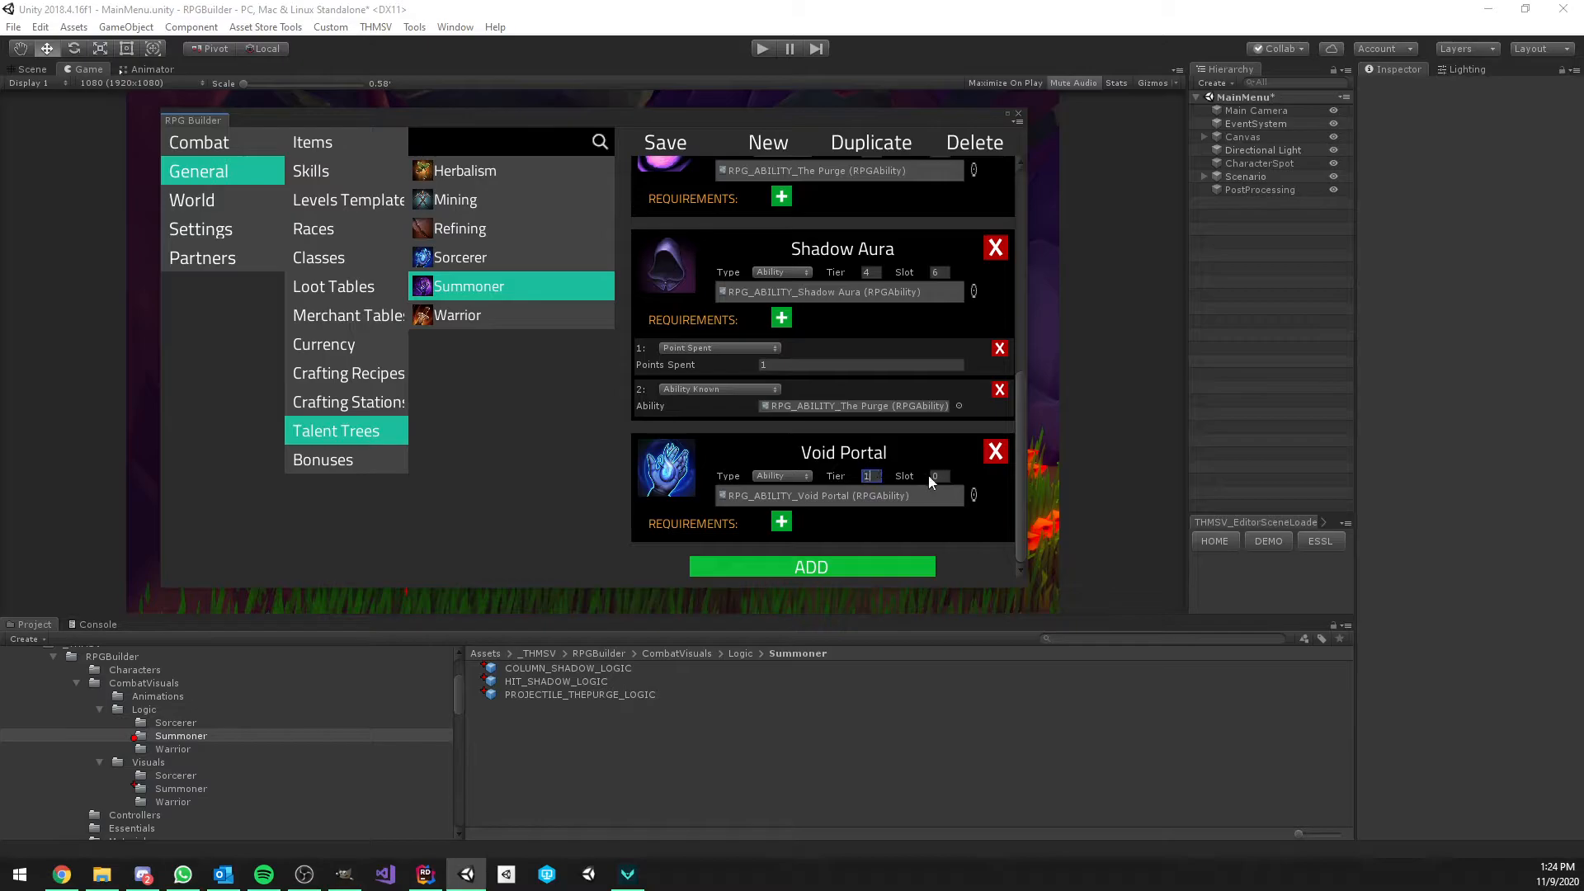
type("1")
key("BackSpace")
type("5")
key("Tab")
type("1")
Add a Point Spent requirement to the Void Portal node and save the Summoner talent tree
left_click(783, 522)
scroll(788, 535, "down", 1)
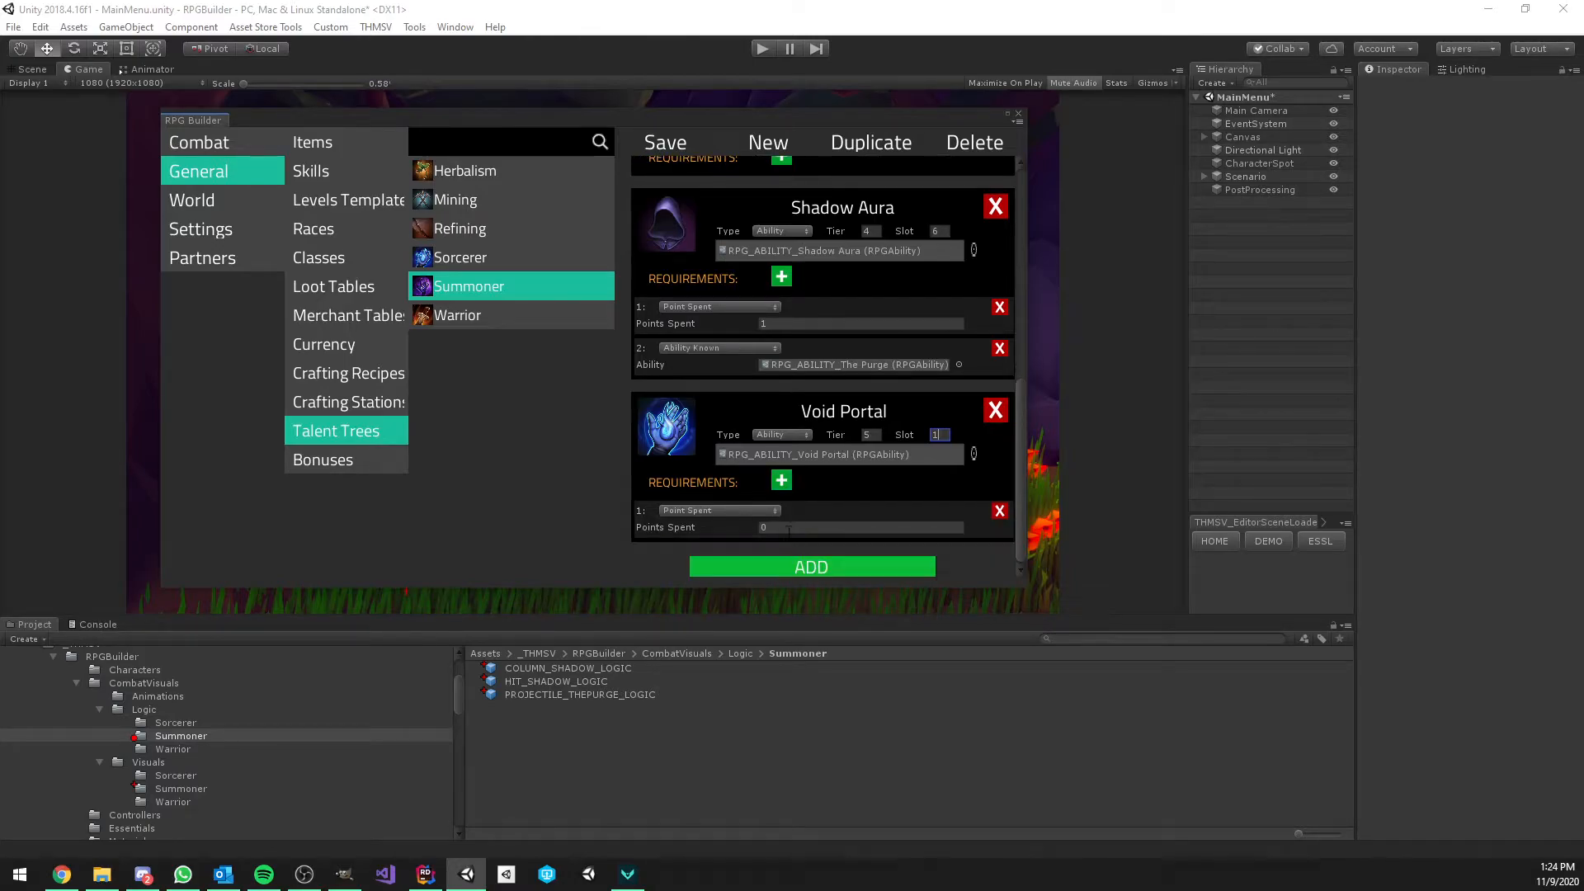
left_click(786, 526)
scroll(756, 373, "up", 10)
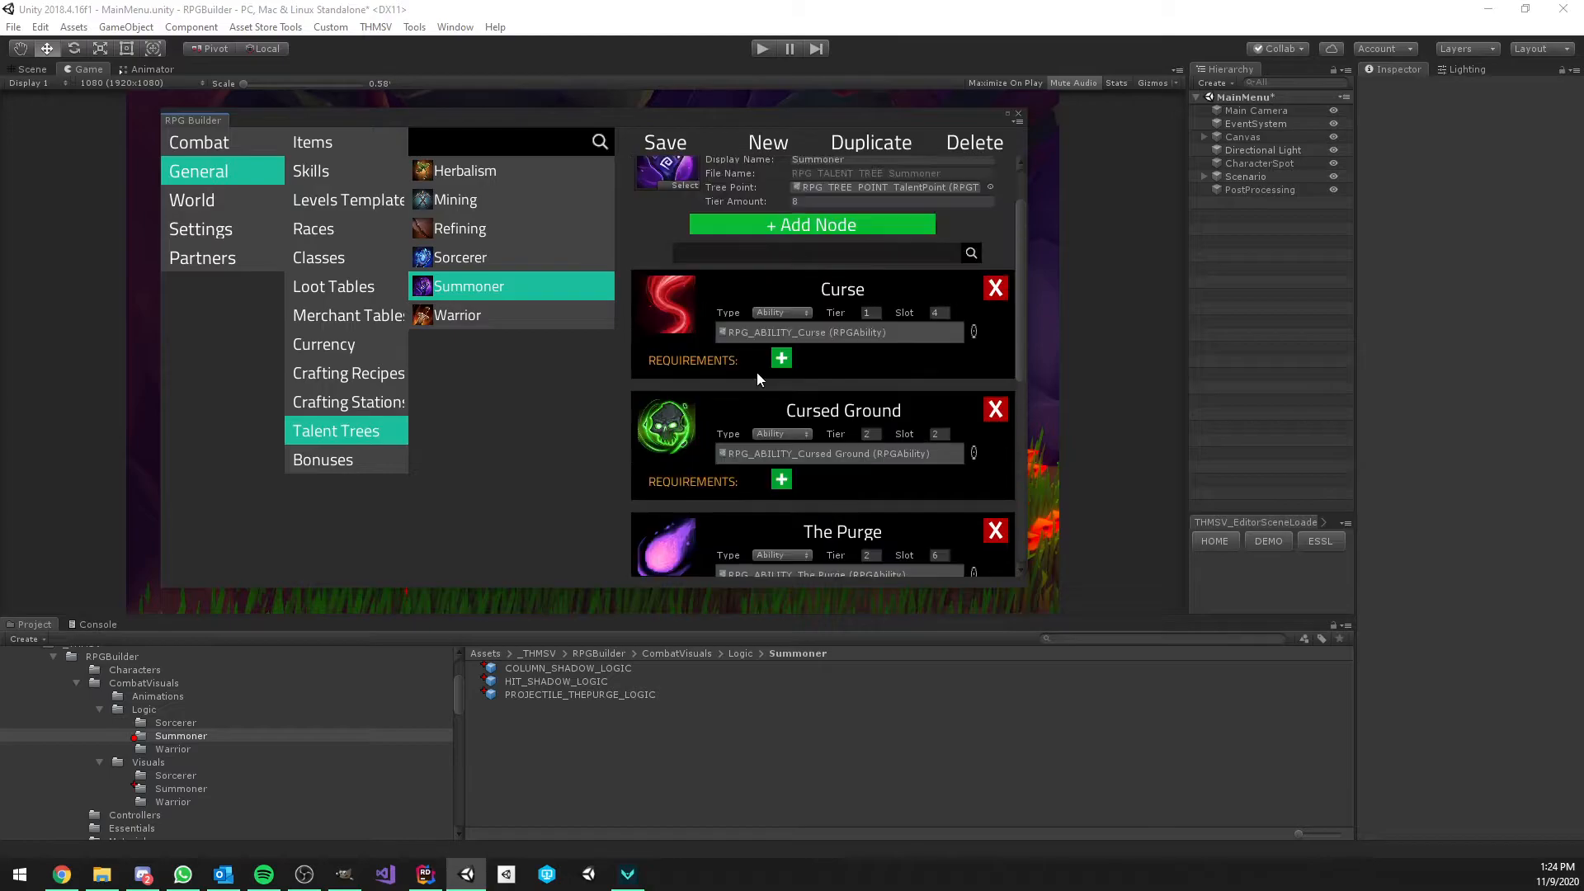
scroll(754, 364, "down", 10)
left_click(676, 147)
Open the Summoner class and review its stats and assigned talent tree
left_click(331, 259)
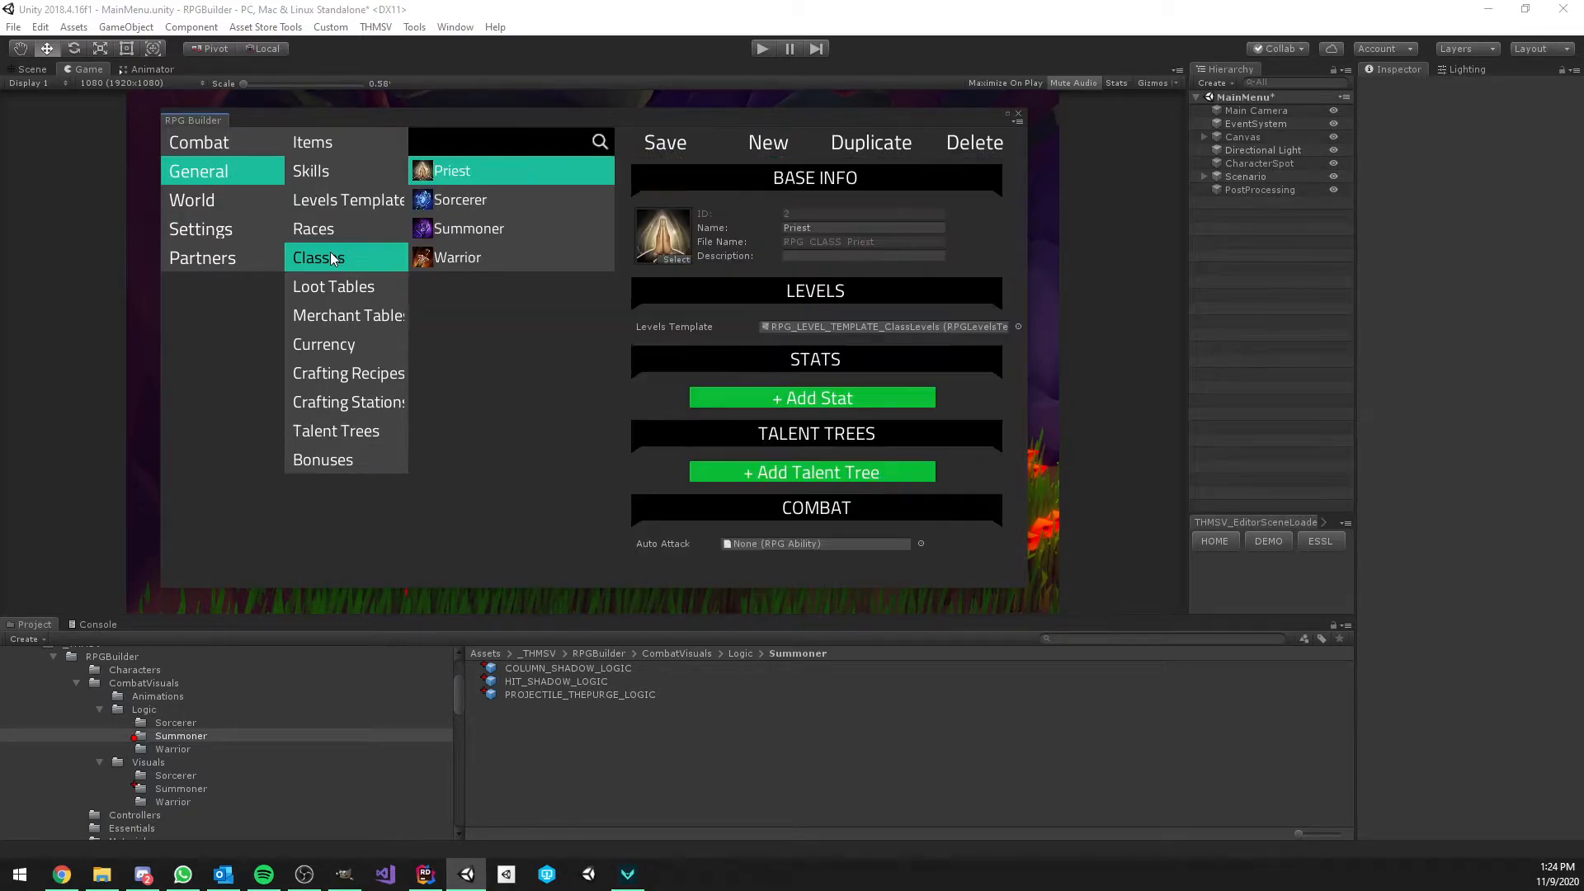
left_click(509, 228)
scroll(750, 359, "down", 3)
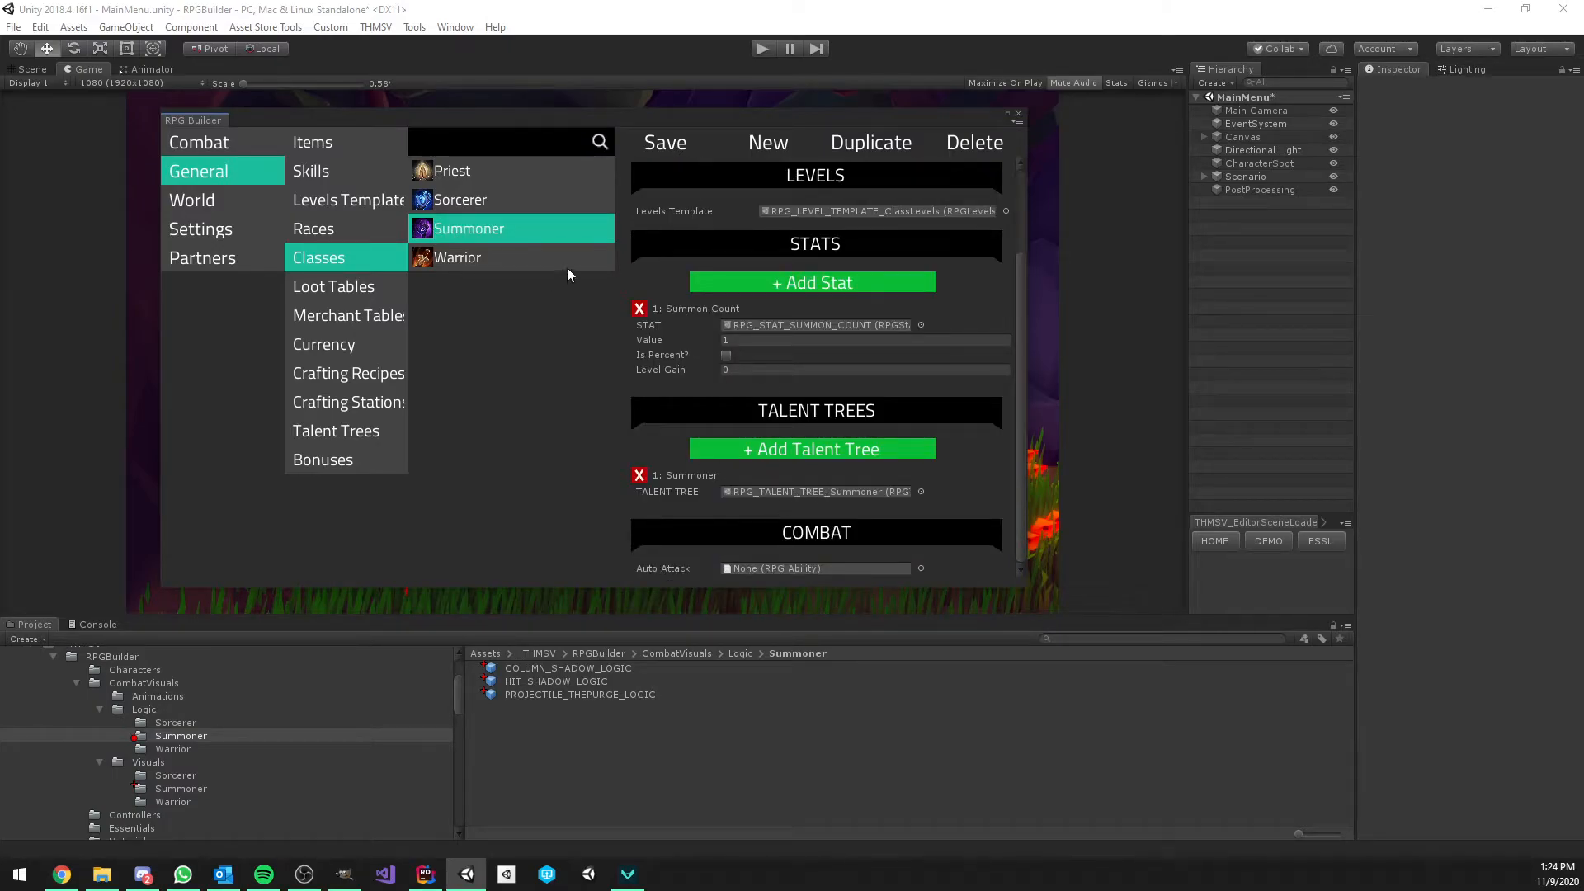
Close RPG Builder, run the game, and enter the world with the existing Summoner character
left_click(1020, 115)
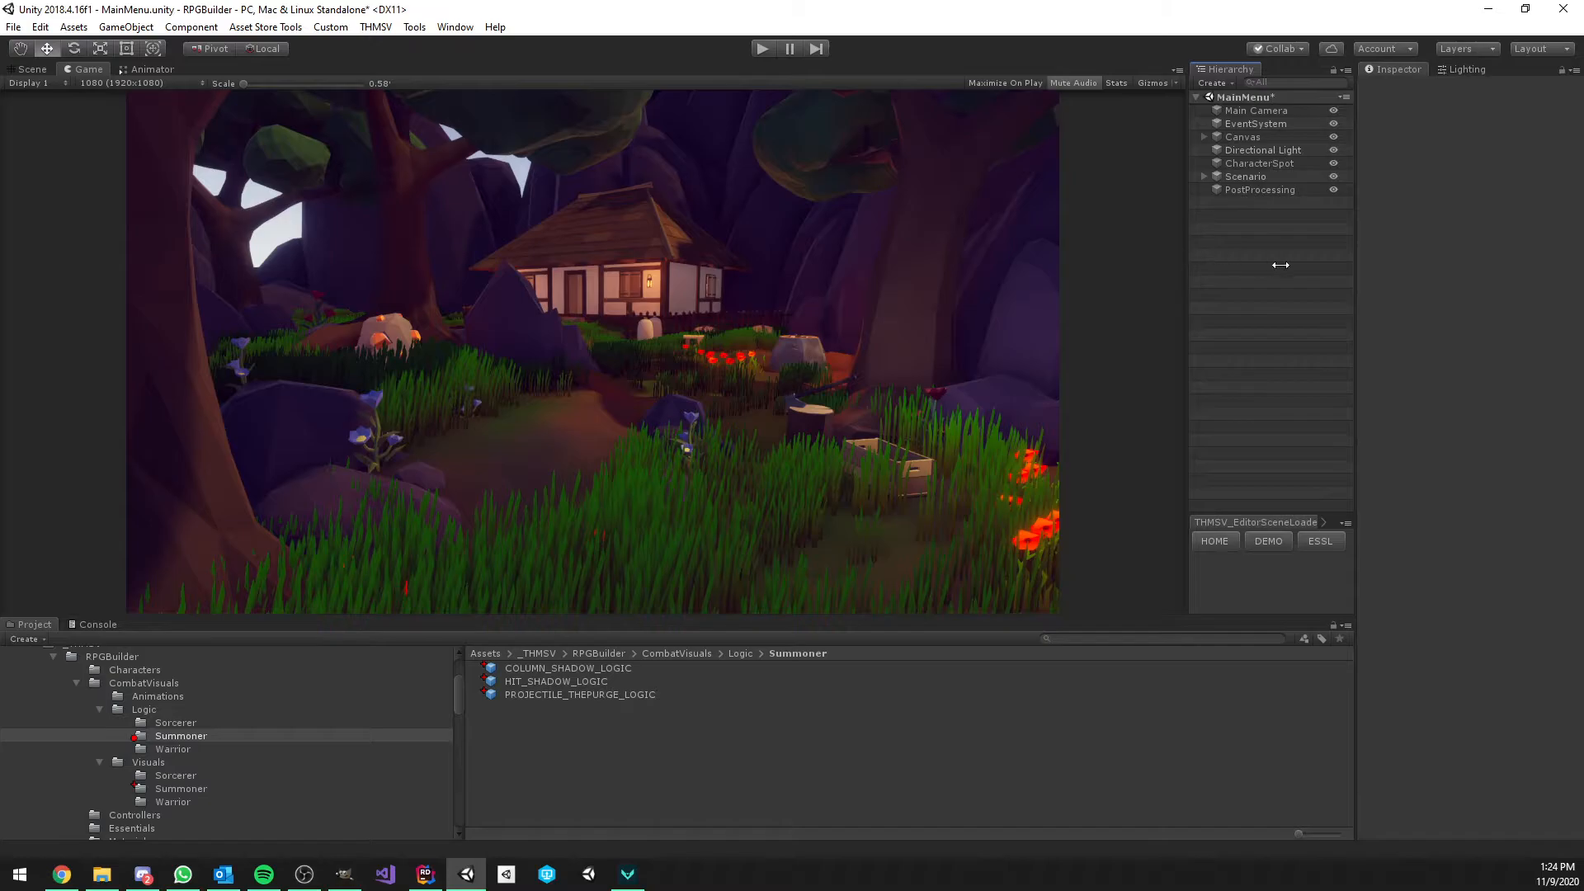
left_click(763, 50)
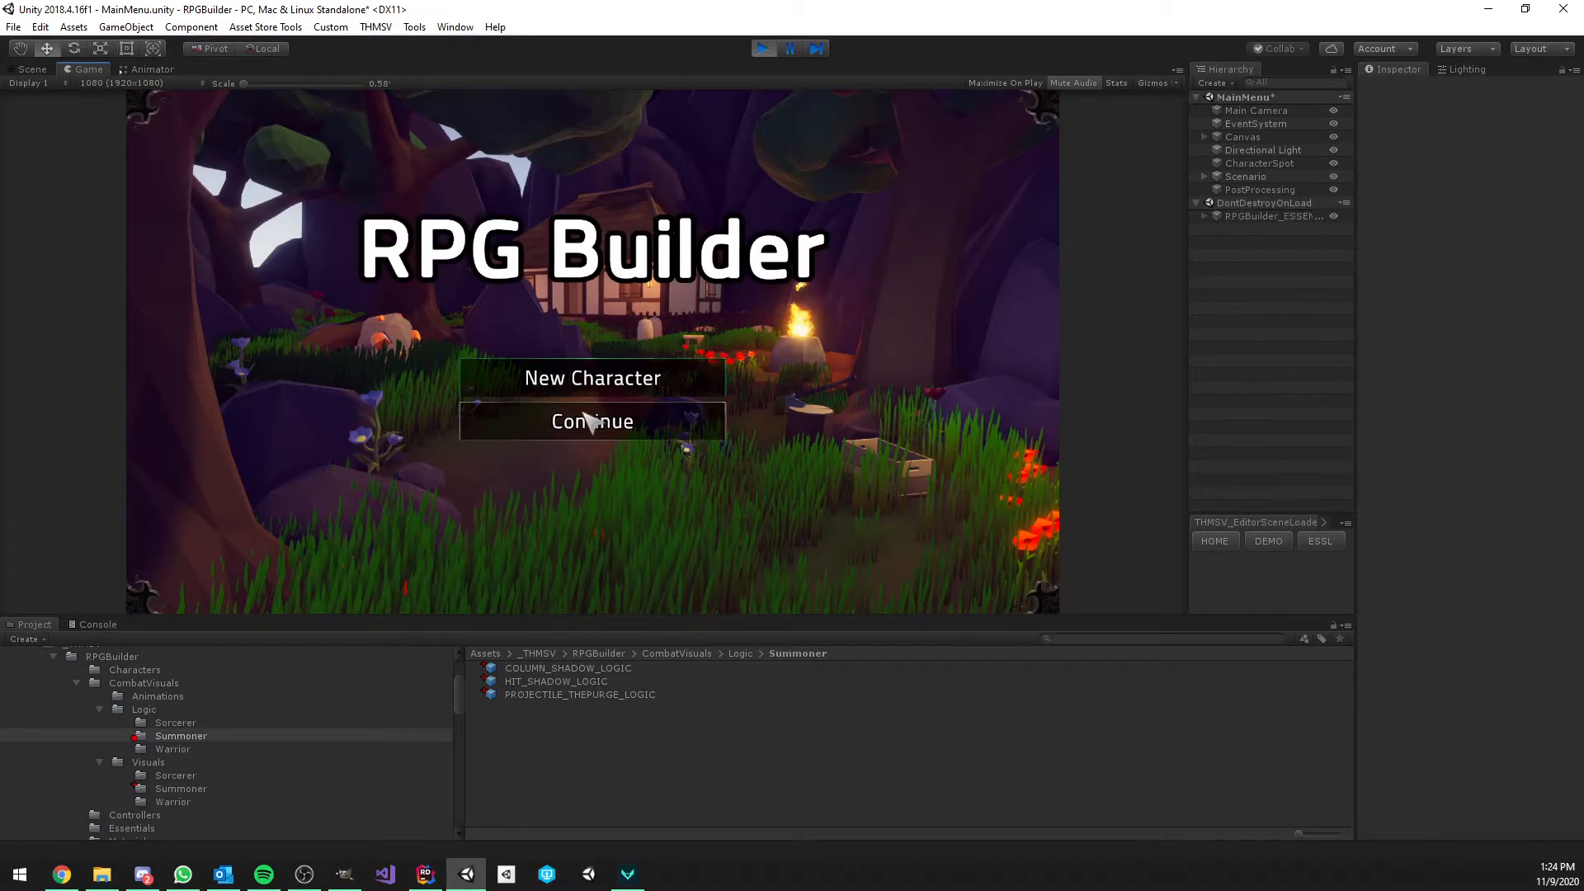
left_click(551, 428)
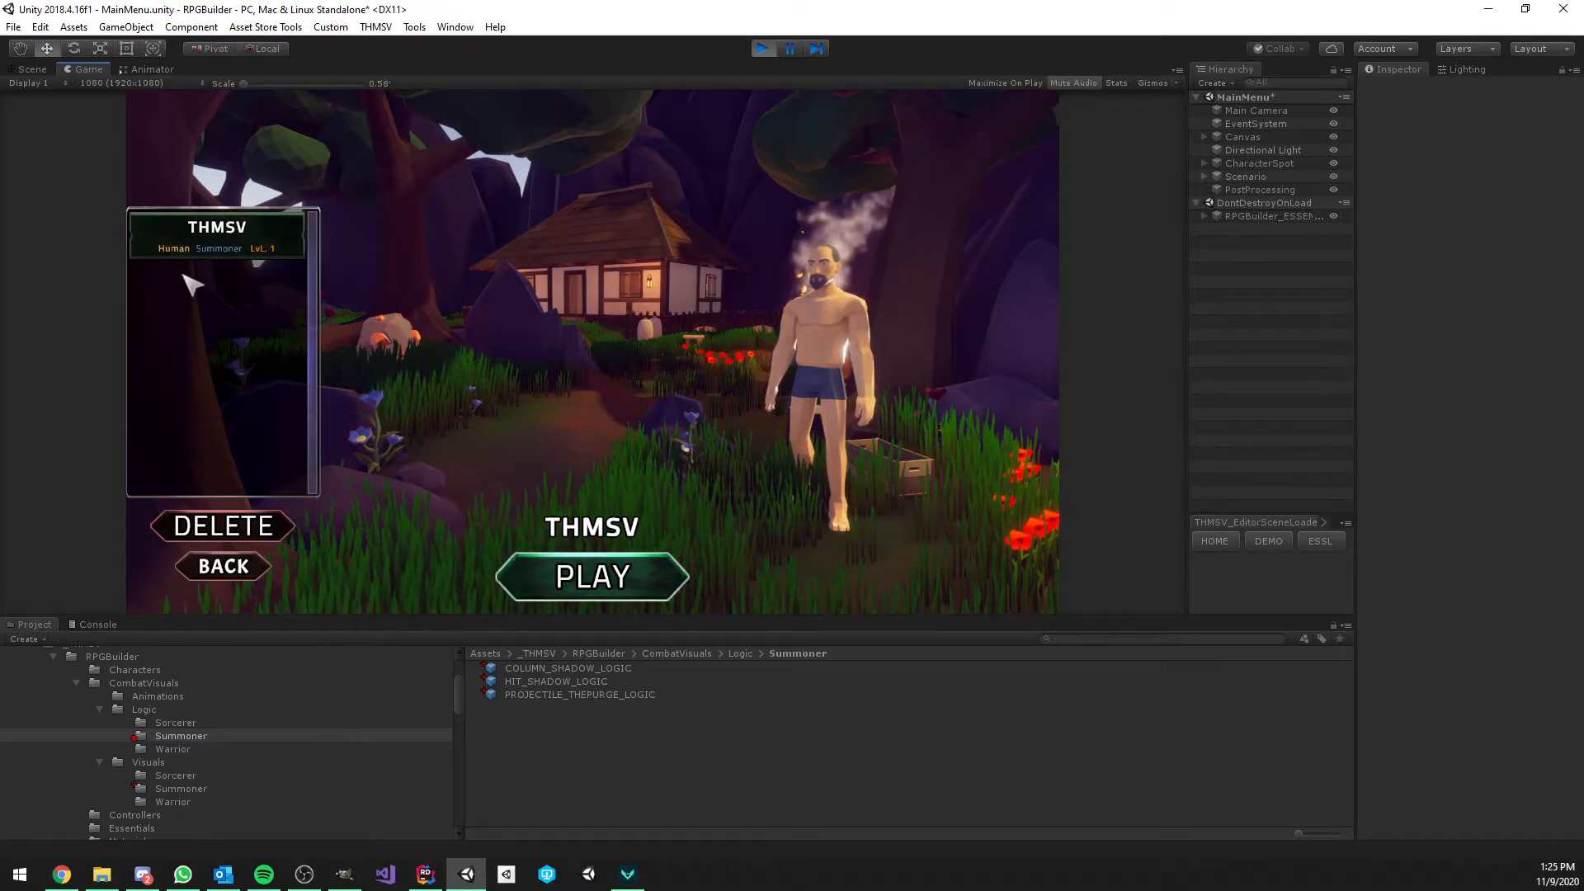
left_click(612, 579)
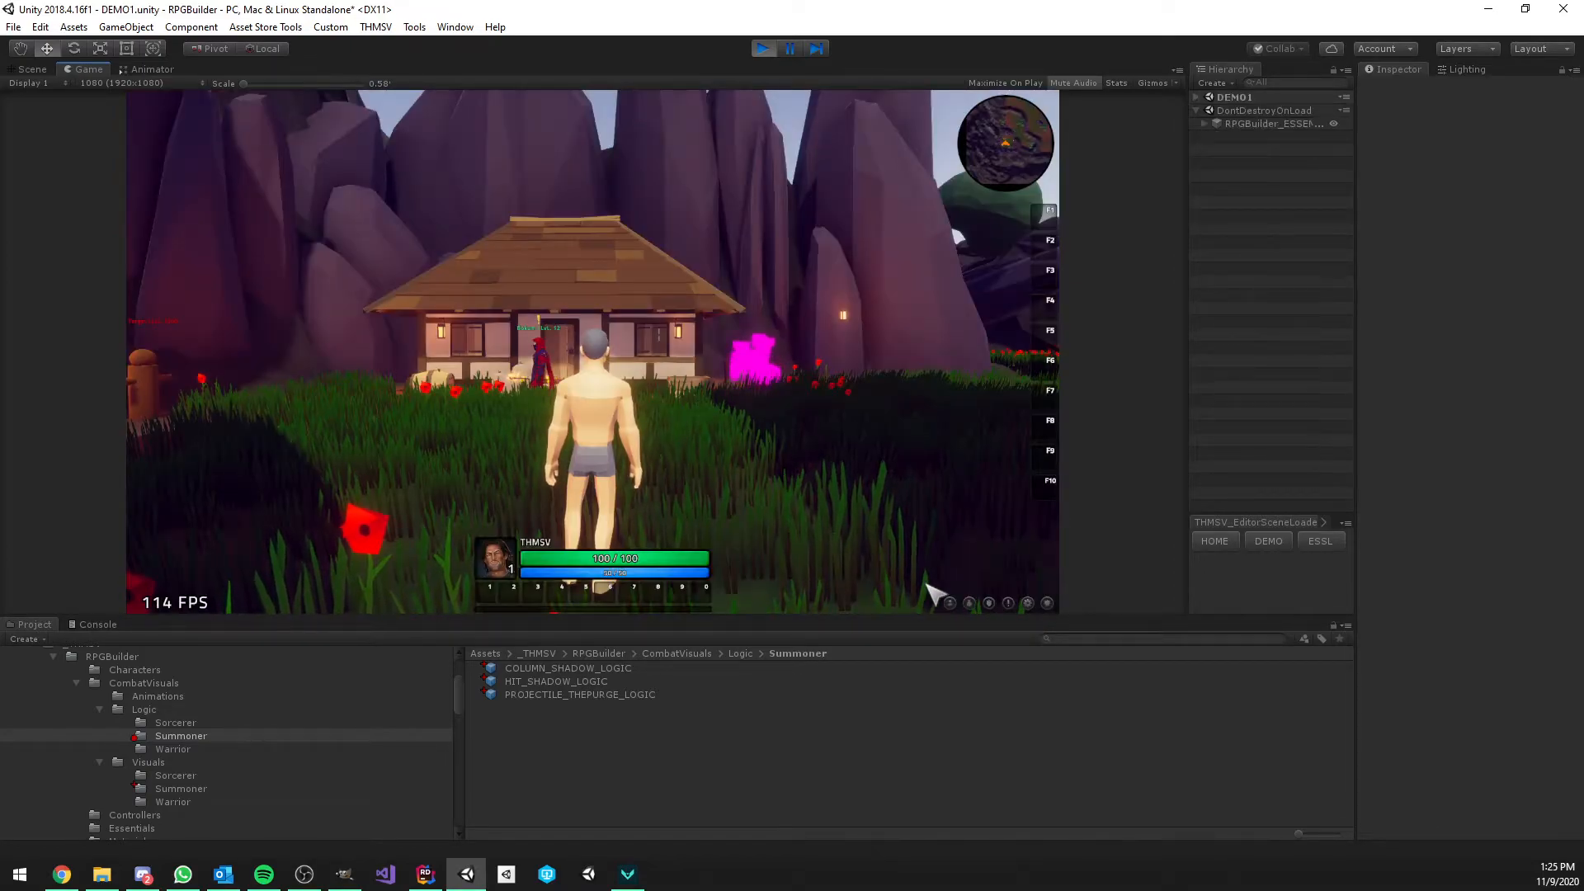
Open the character's Summoner talent tree in the game and examine each node's placement, description and requirements
key("c")
left_click(429, 142)
left_click(396, 173)
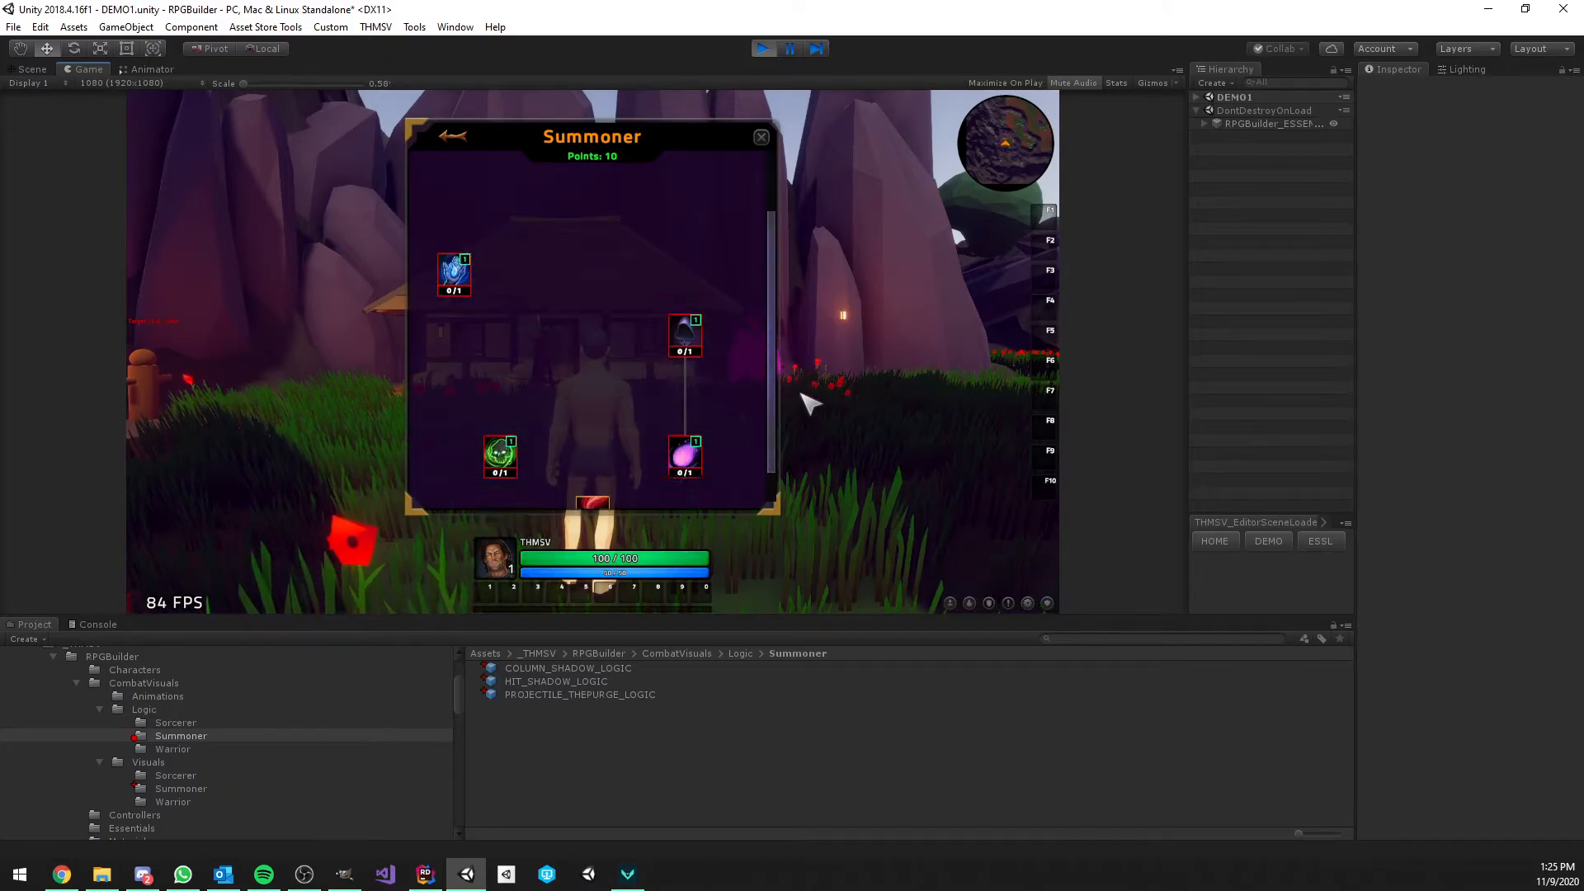
mouse_move(878, 408)
right_mouse_down()
mouse_move(962, 226)
mouse_move(906, 369)
mouse_move(792, 381)
mouse_move(871, 390)
right_mouse_up()
scroll(906, 370, "down", 3)
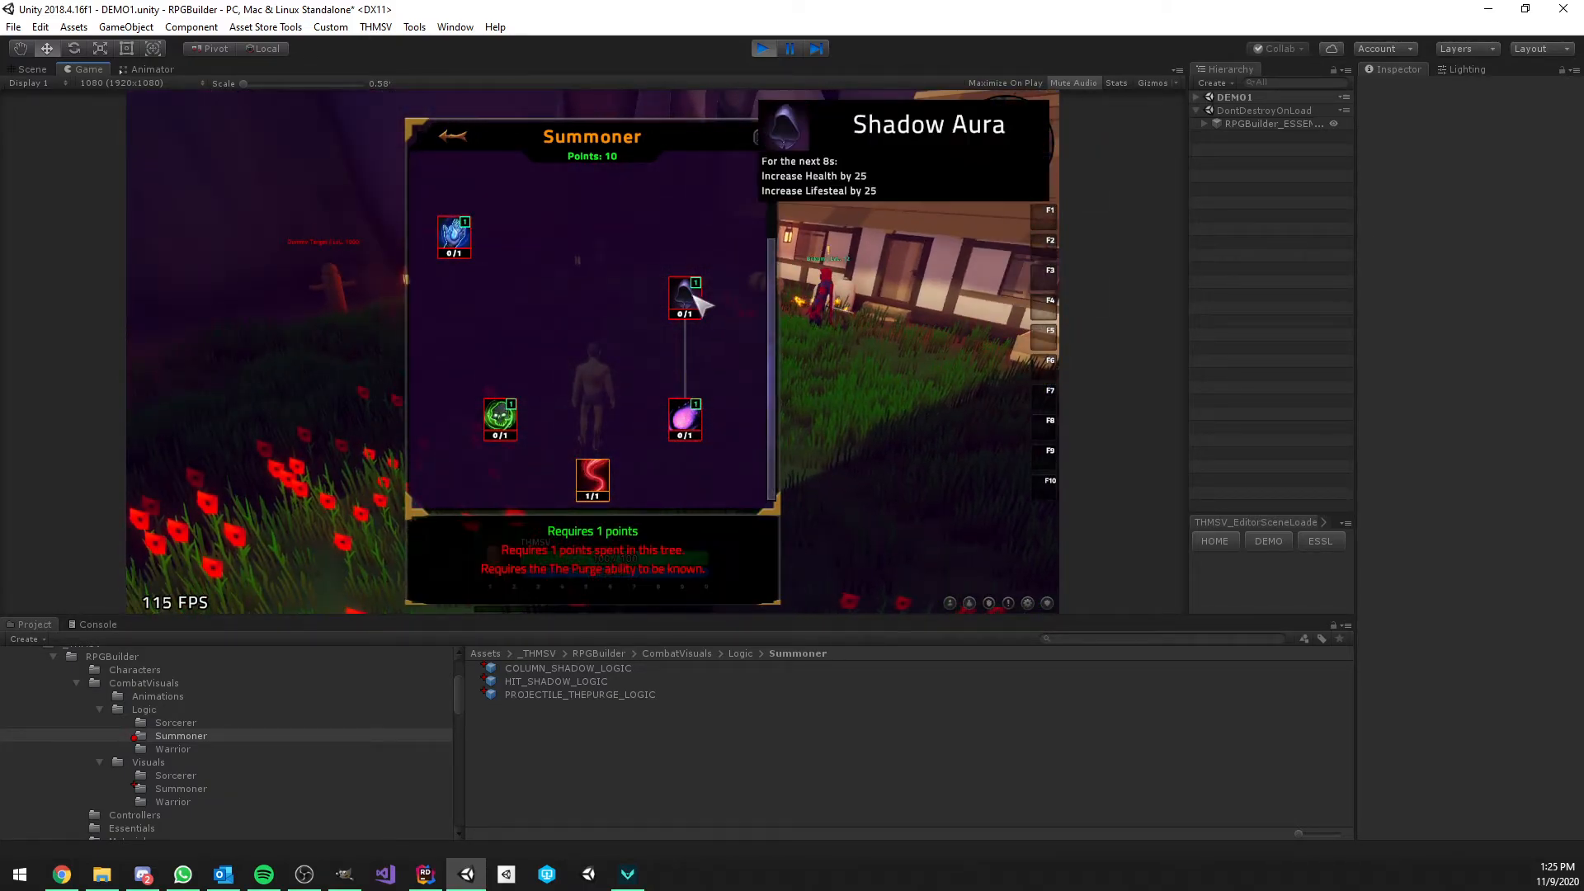
mouse_move(449, 252)
key("a")
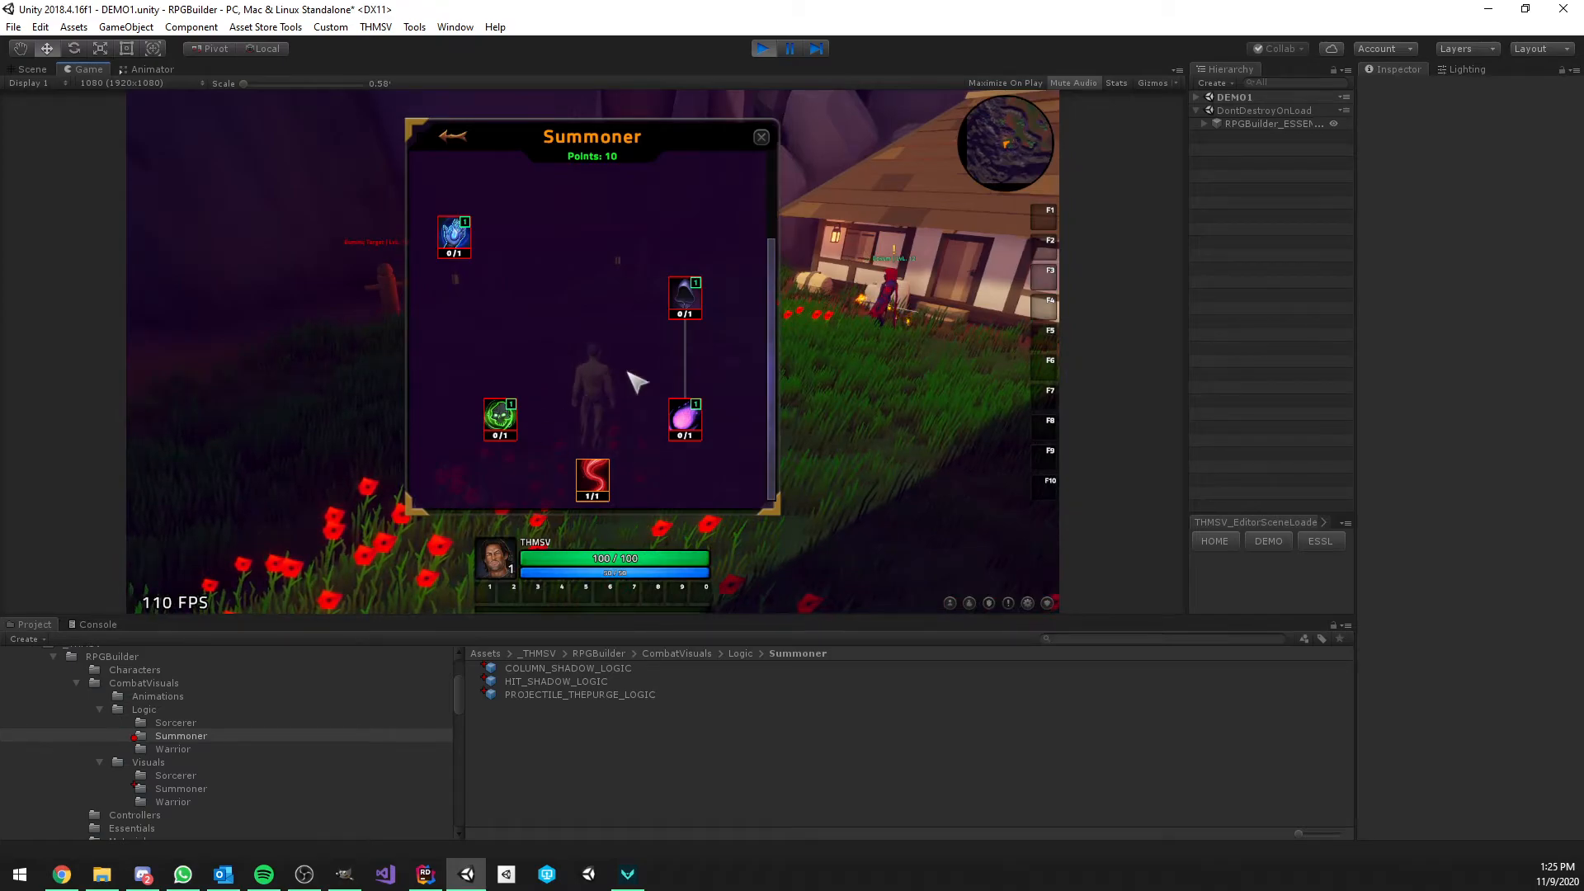
mouse_move(693, 434)
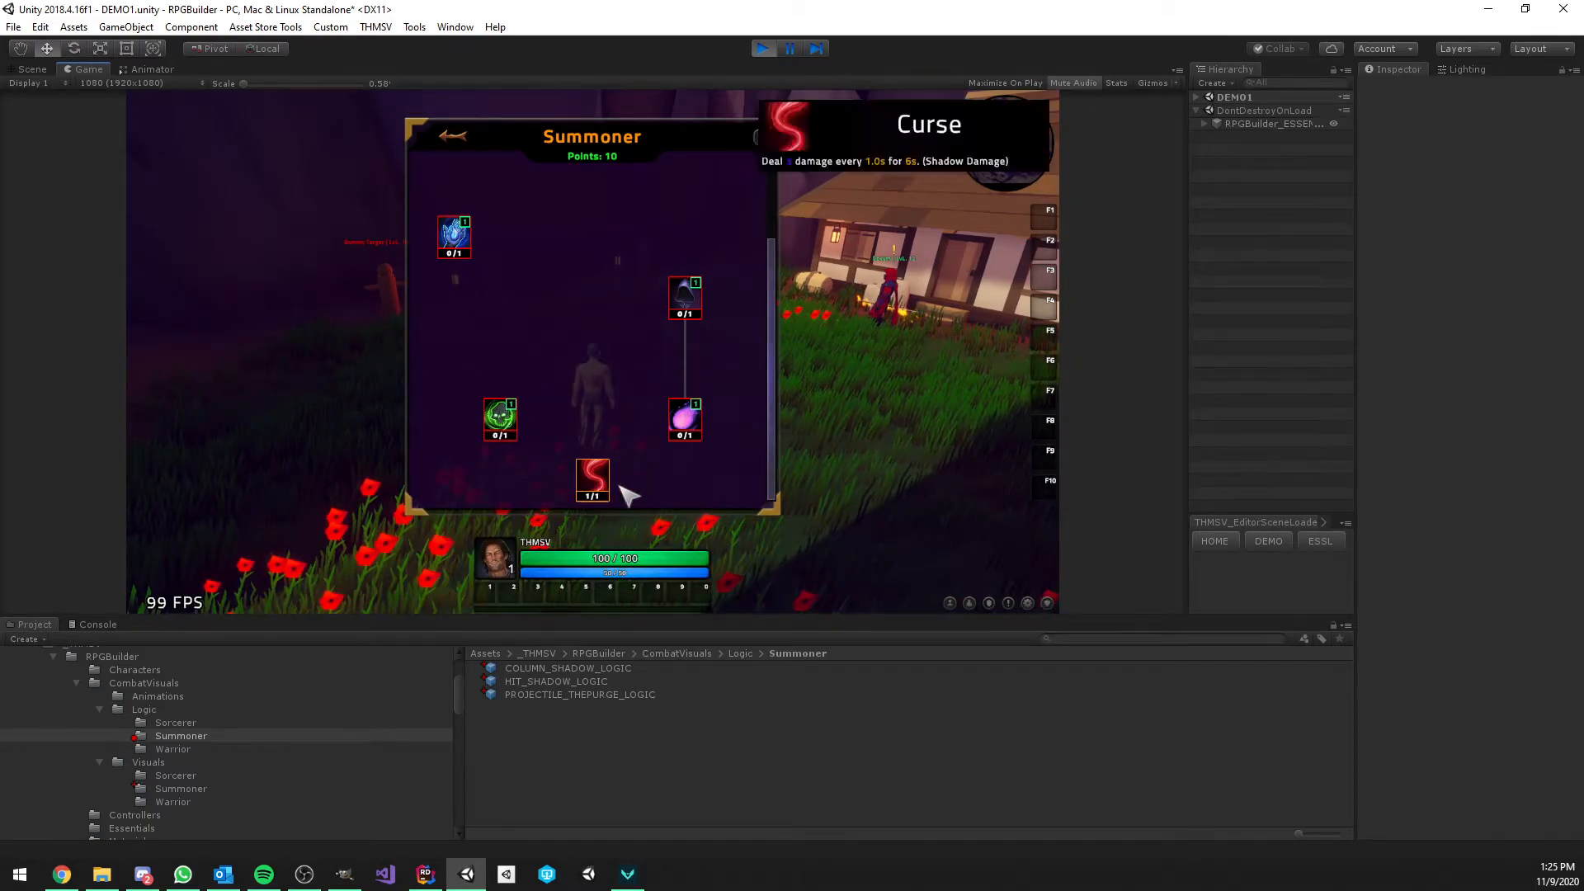
Learn the green, purple, hooded and blue Summoner talents, assign them with Curse to action bar slots 1 to 5, and close the tree
mouse_move(607, 486)
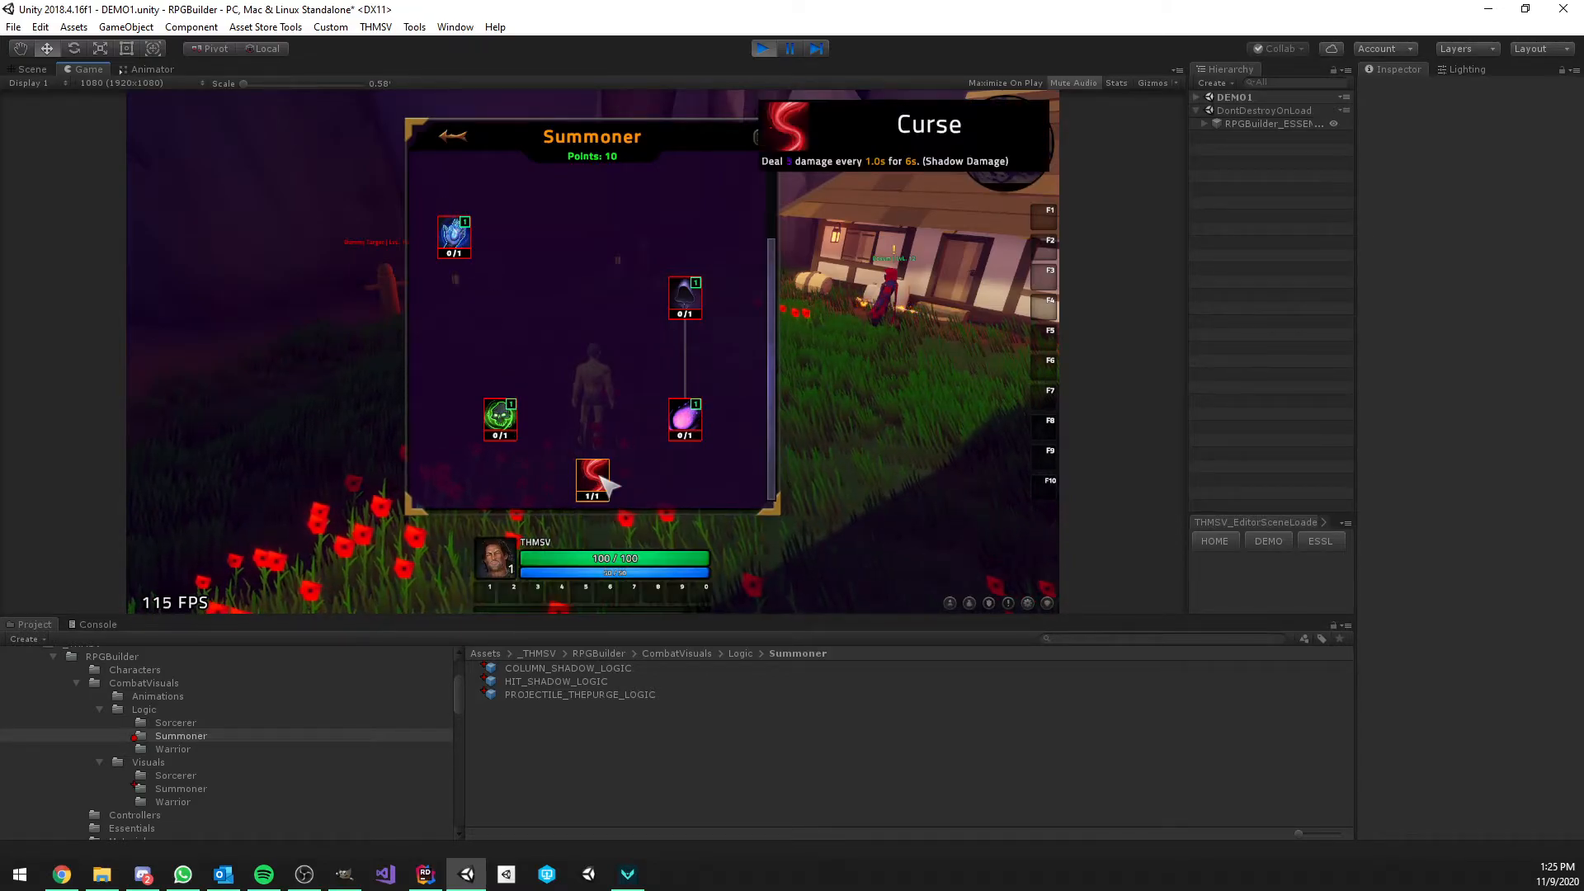
left_click_drag(594, 477, 505, 603)
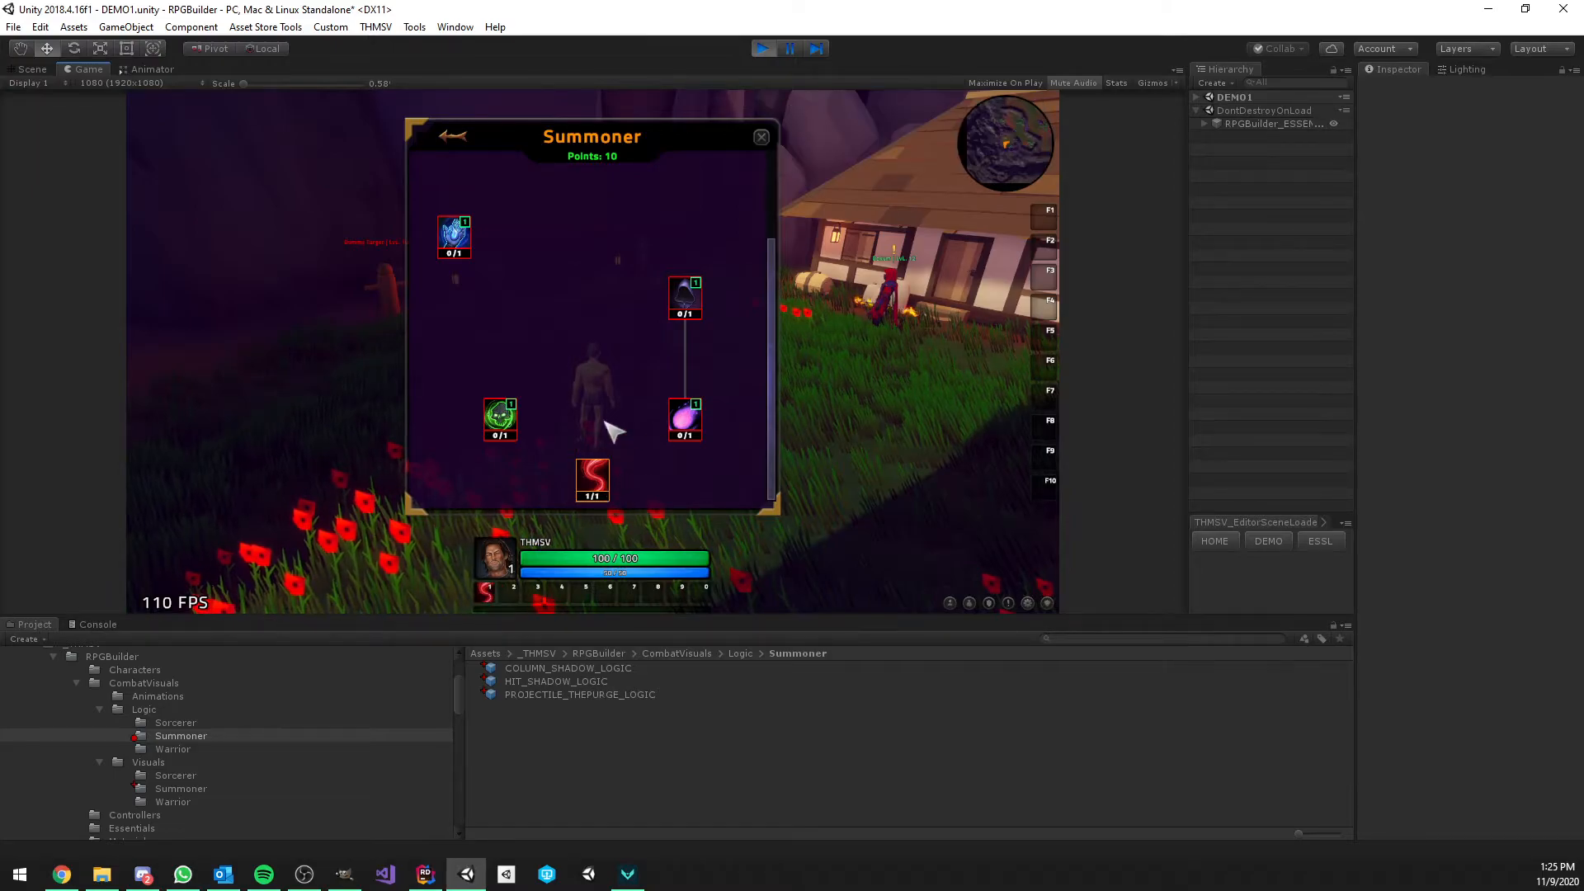
left_click_drag(514, 423, 566, 579)
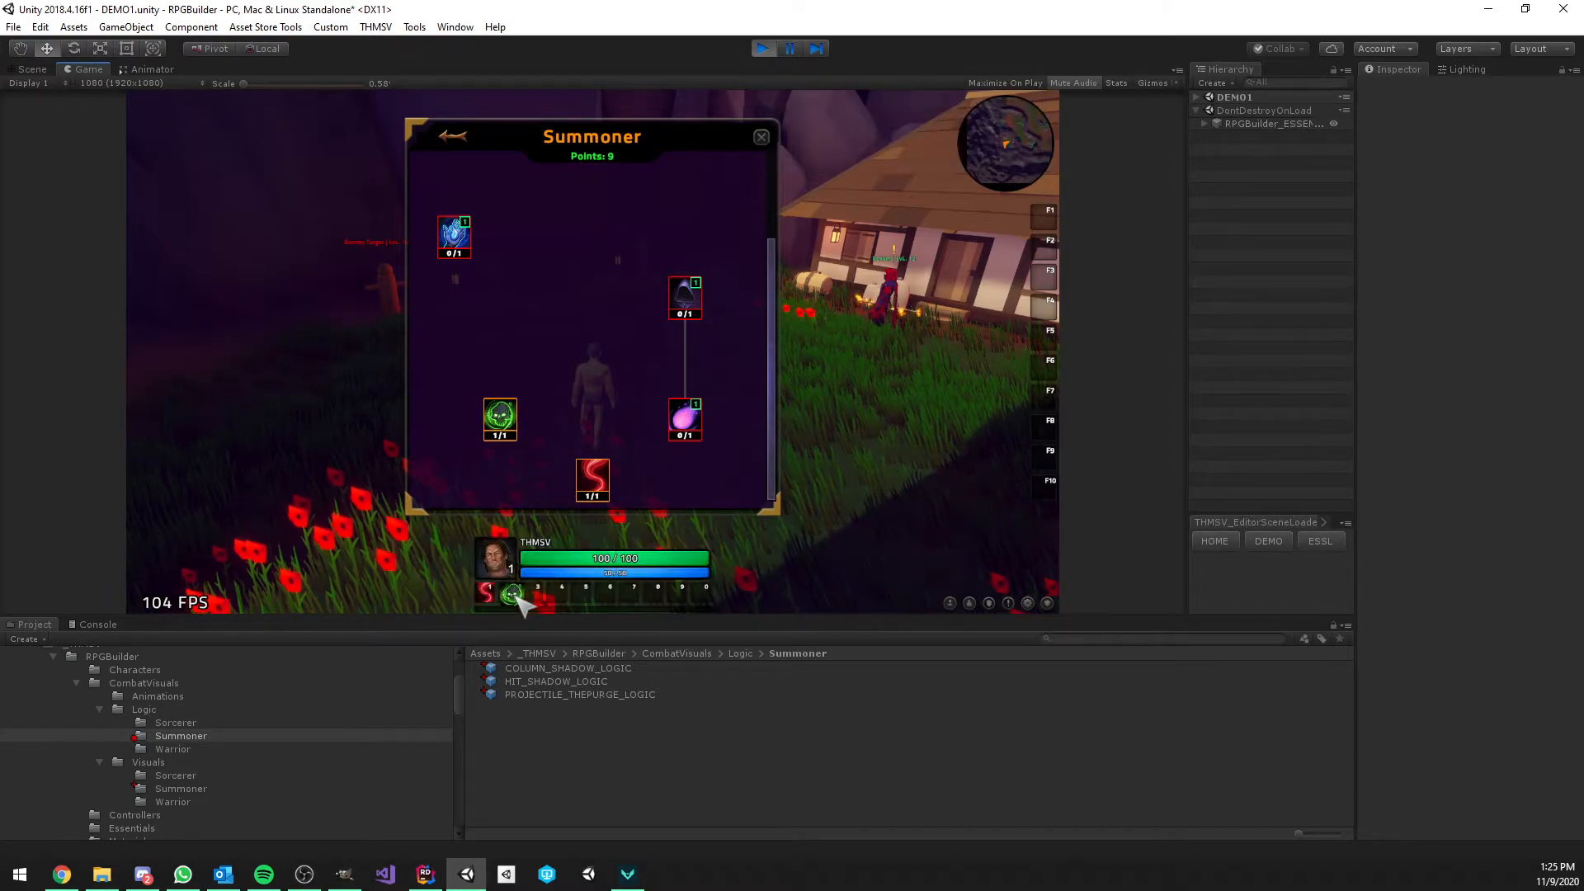
left_click(698, 413)
left_click_drag(698, 412, 541, 603)
left_click_drag(697, 309, 565, 592)
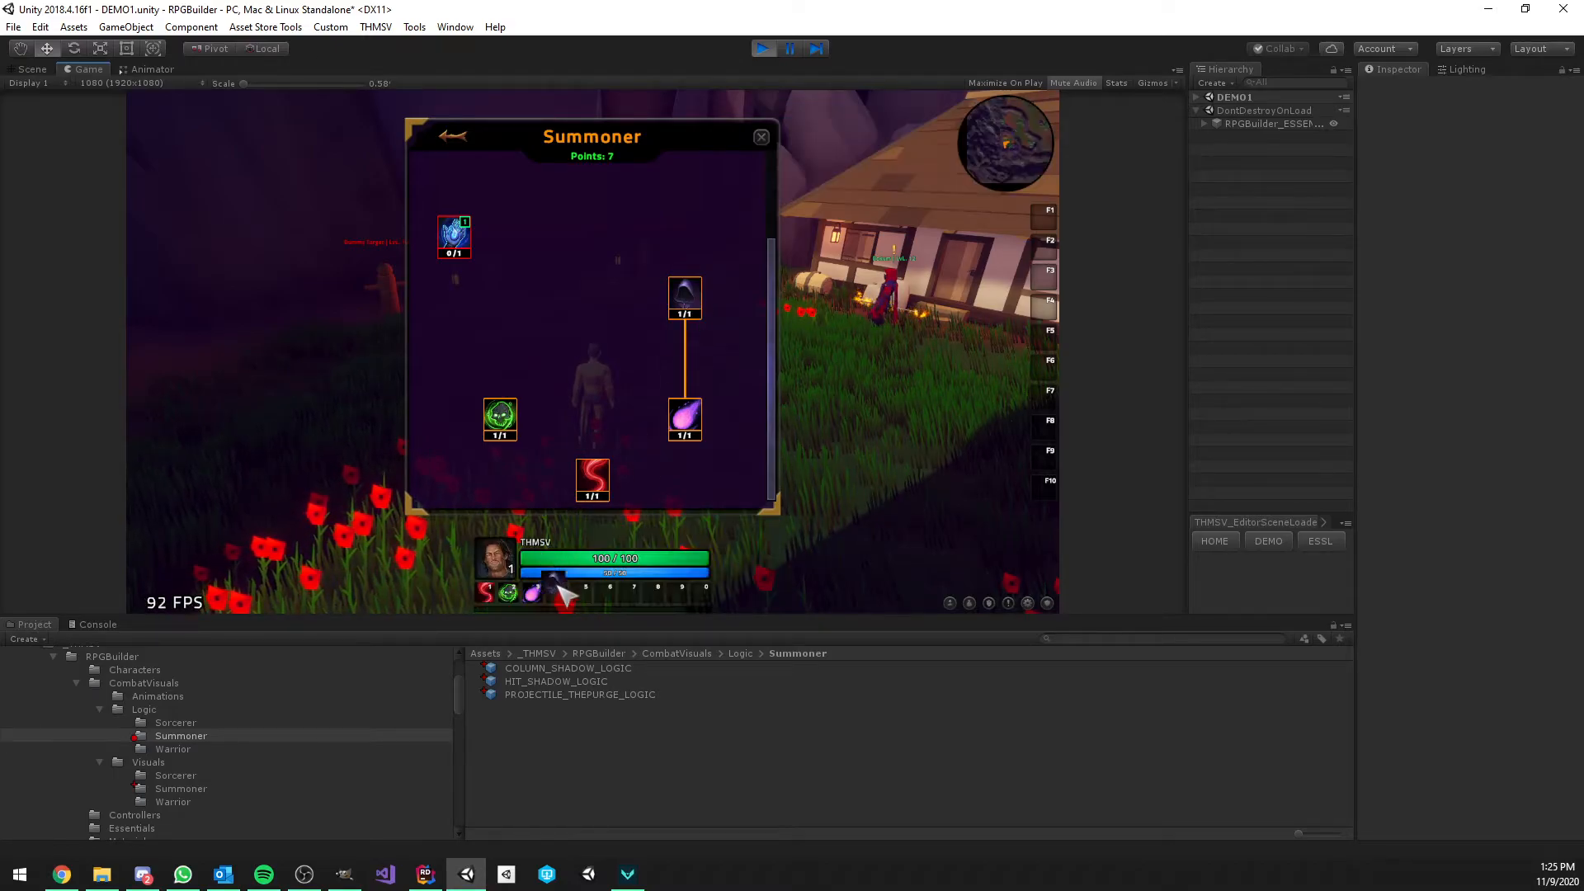
left_click(453, 237)
left_click_drag(454, 236, 561, 483)
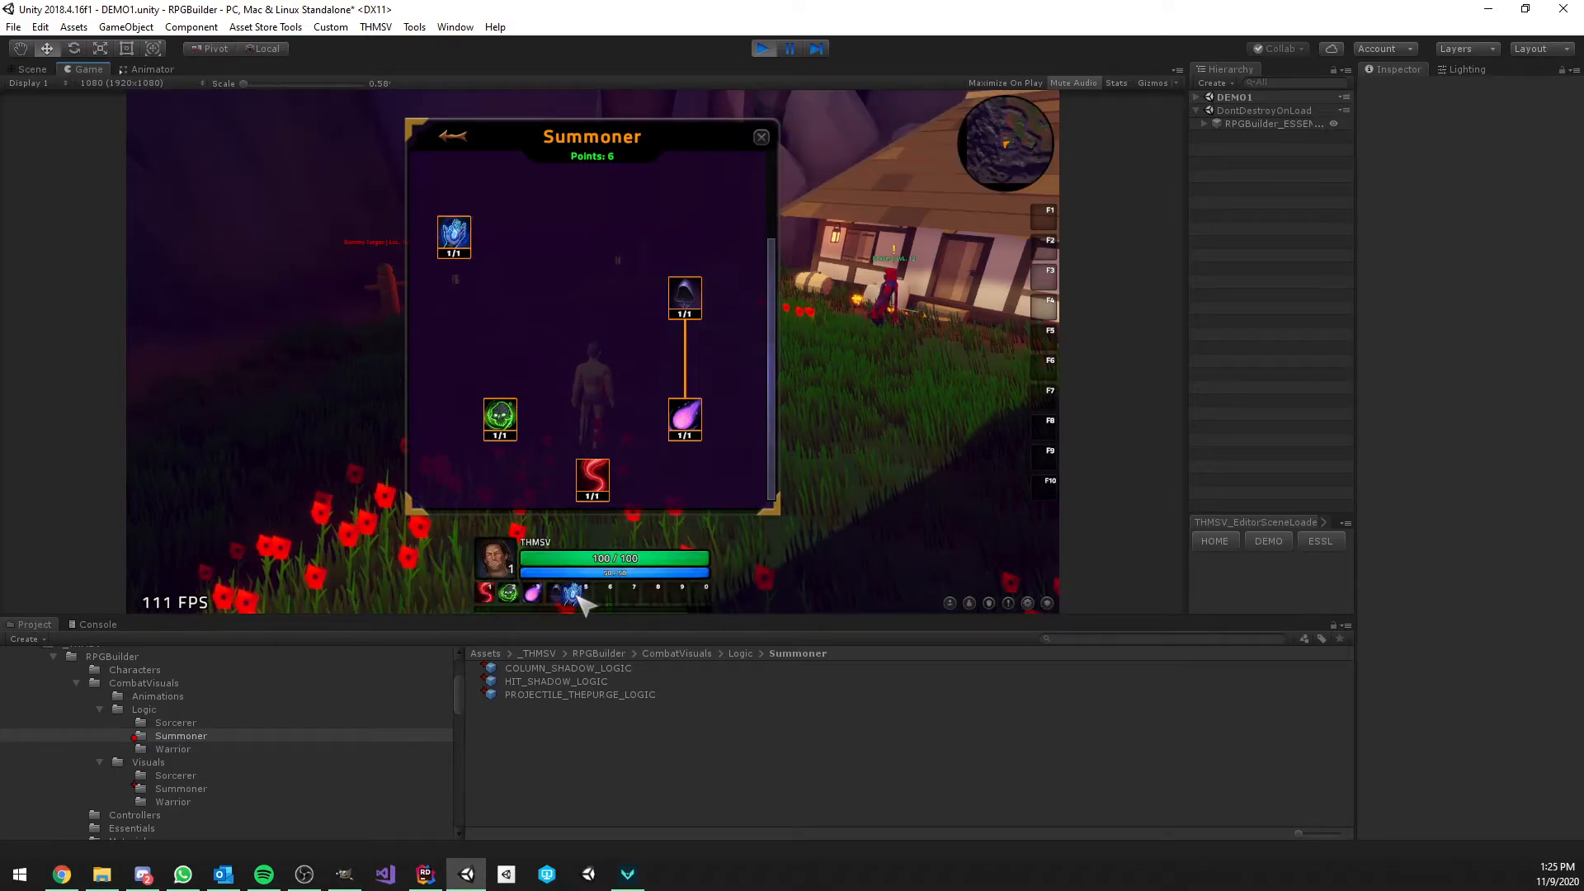
left_click(762, 137)
Approach the training dummies, target one of them, and cast Curse on it
key("w")
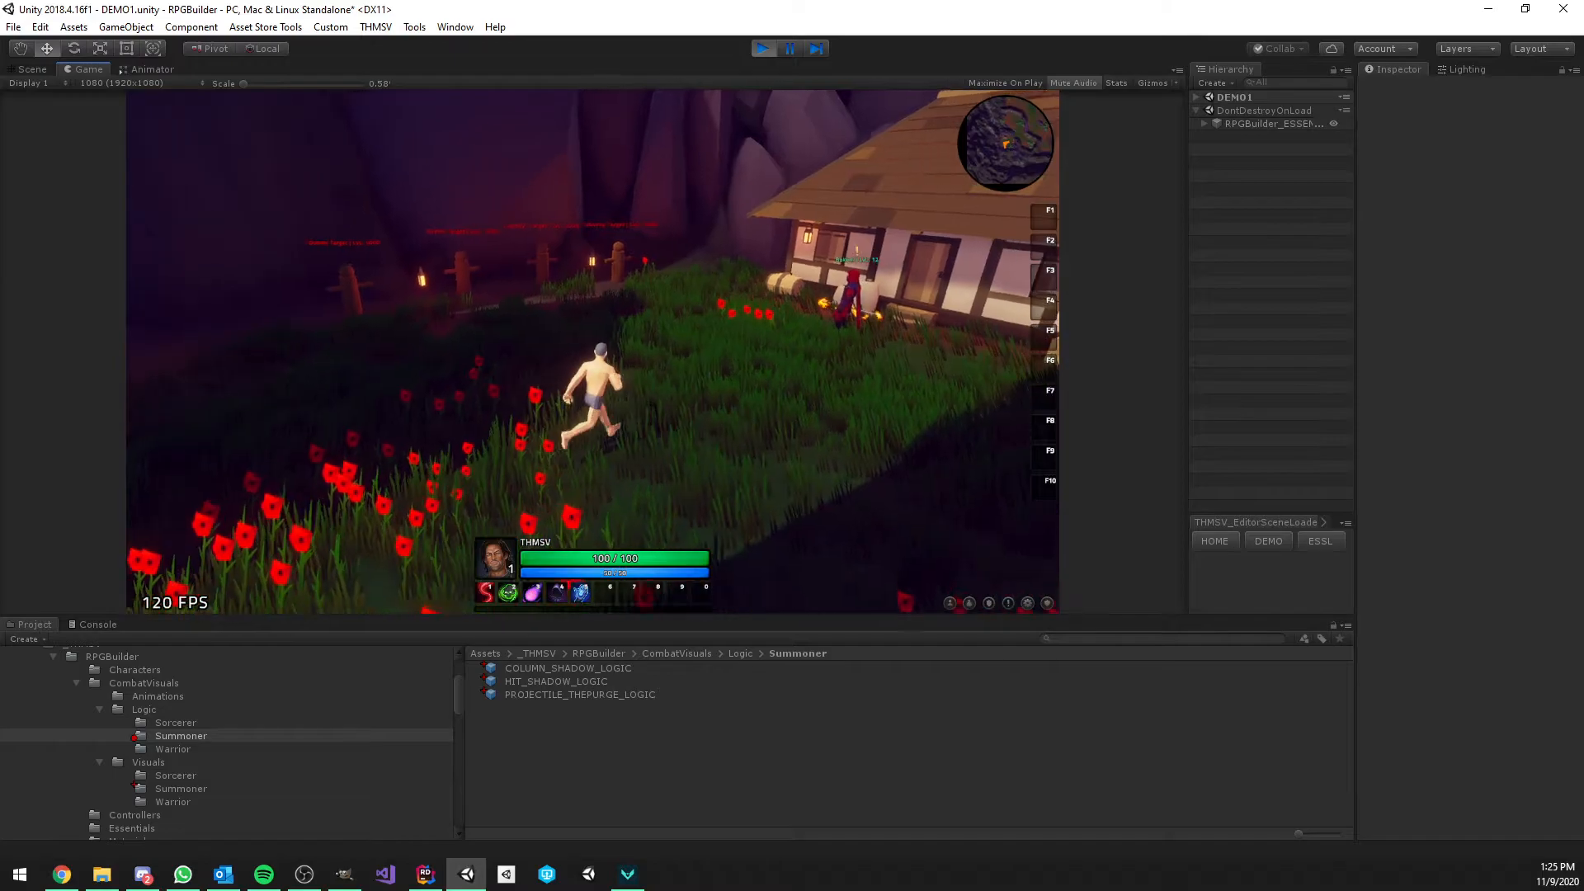
key("1")
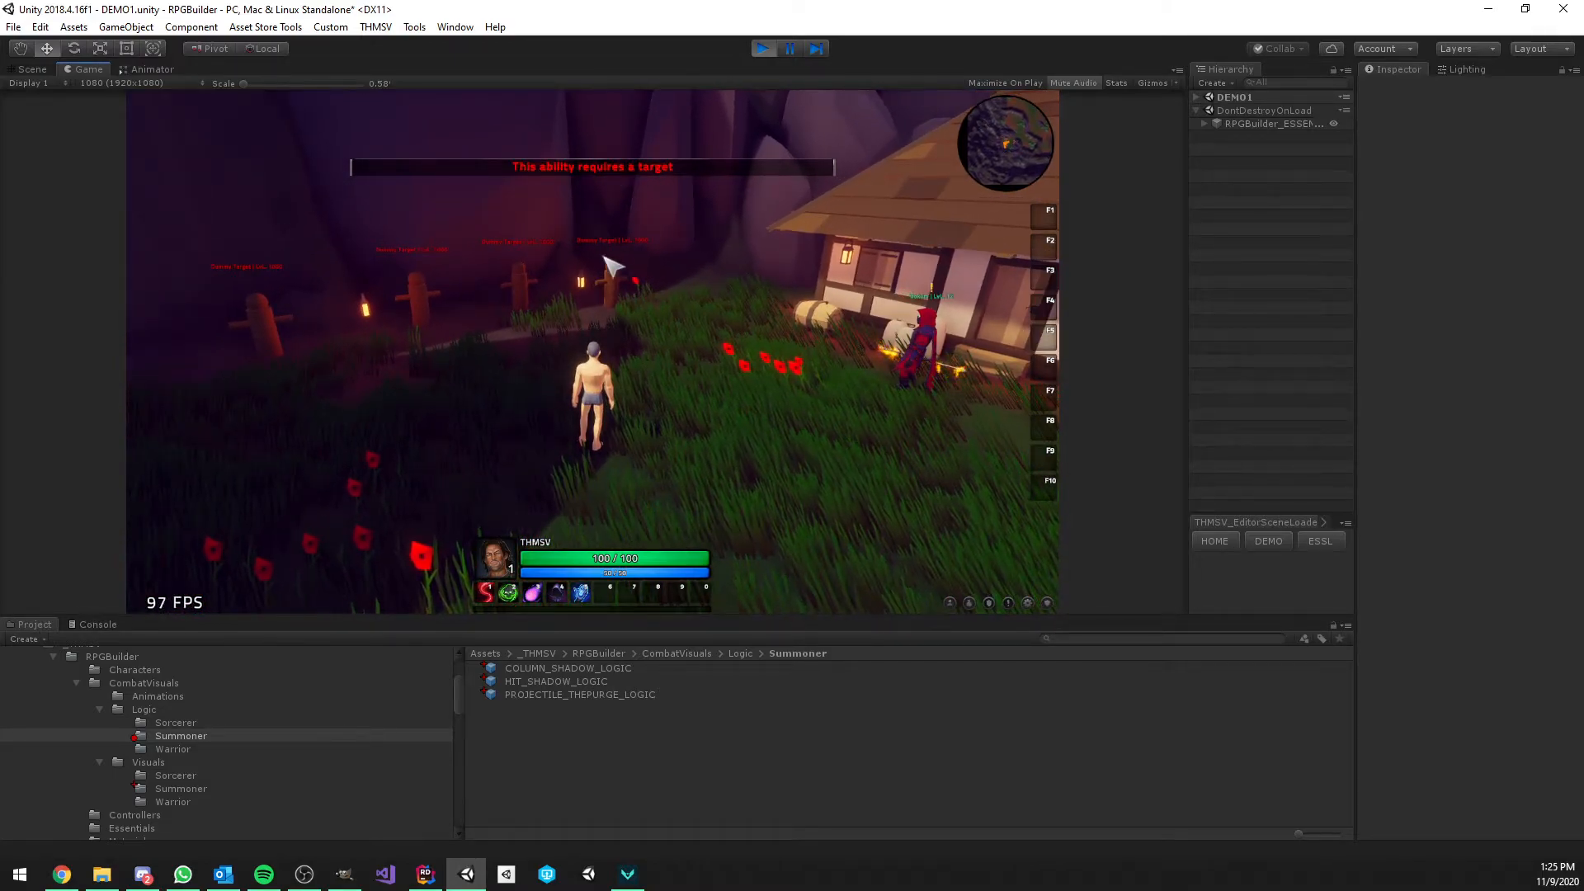
left_click(625, 297)
key("1")
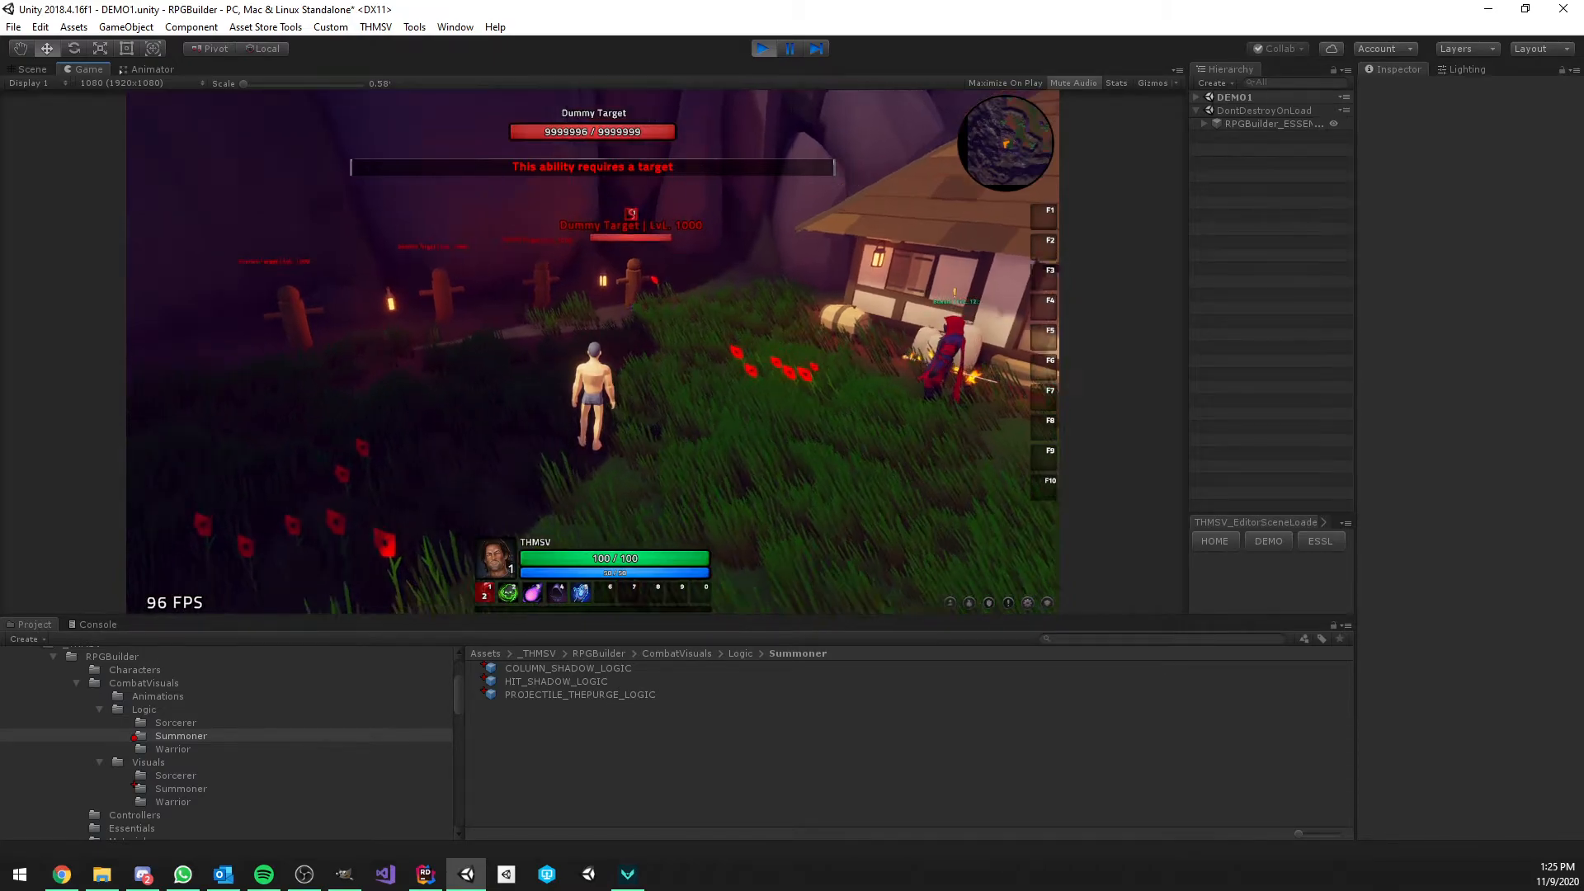
key("1")
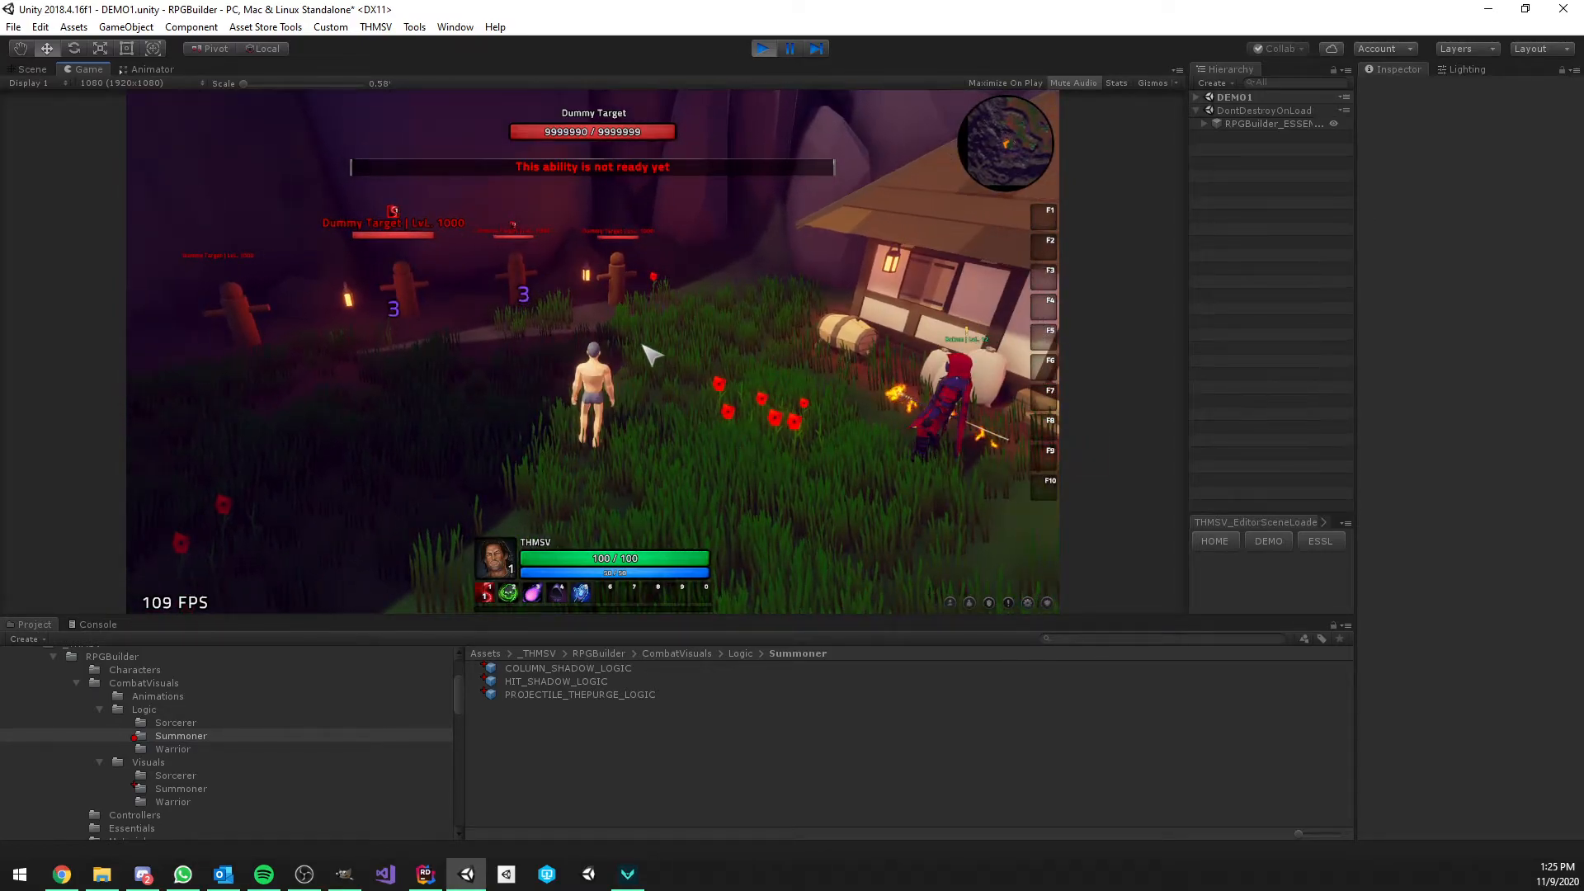
Cast the green area ability from slot 2 on the ground around the dummies and walk up to them
key("2")
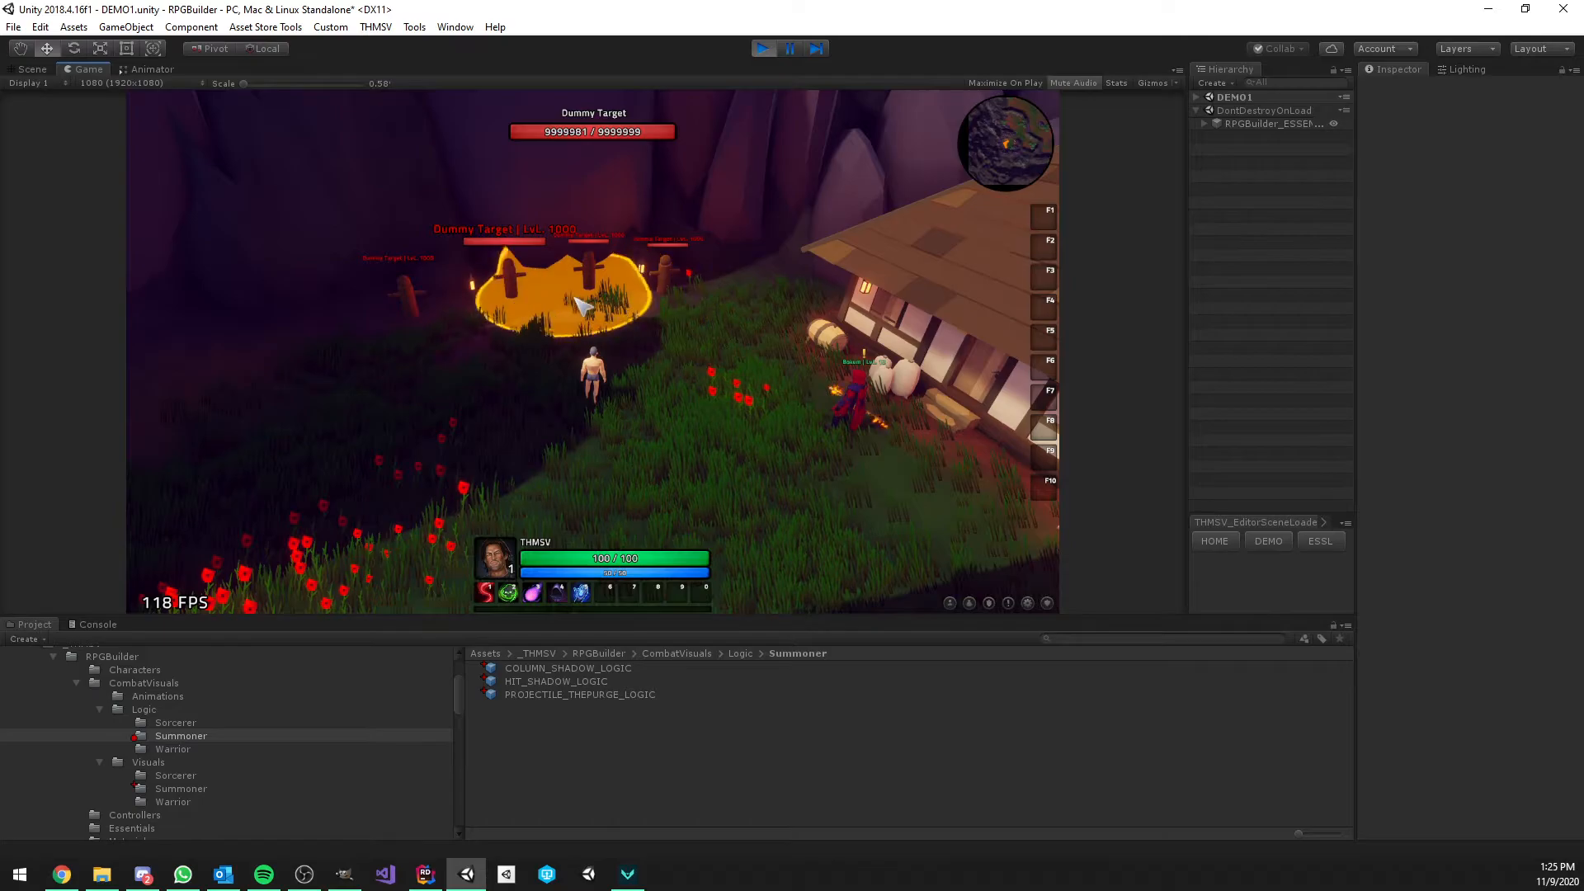
left_click(600, 316)
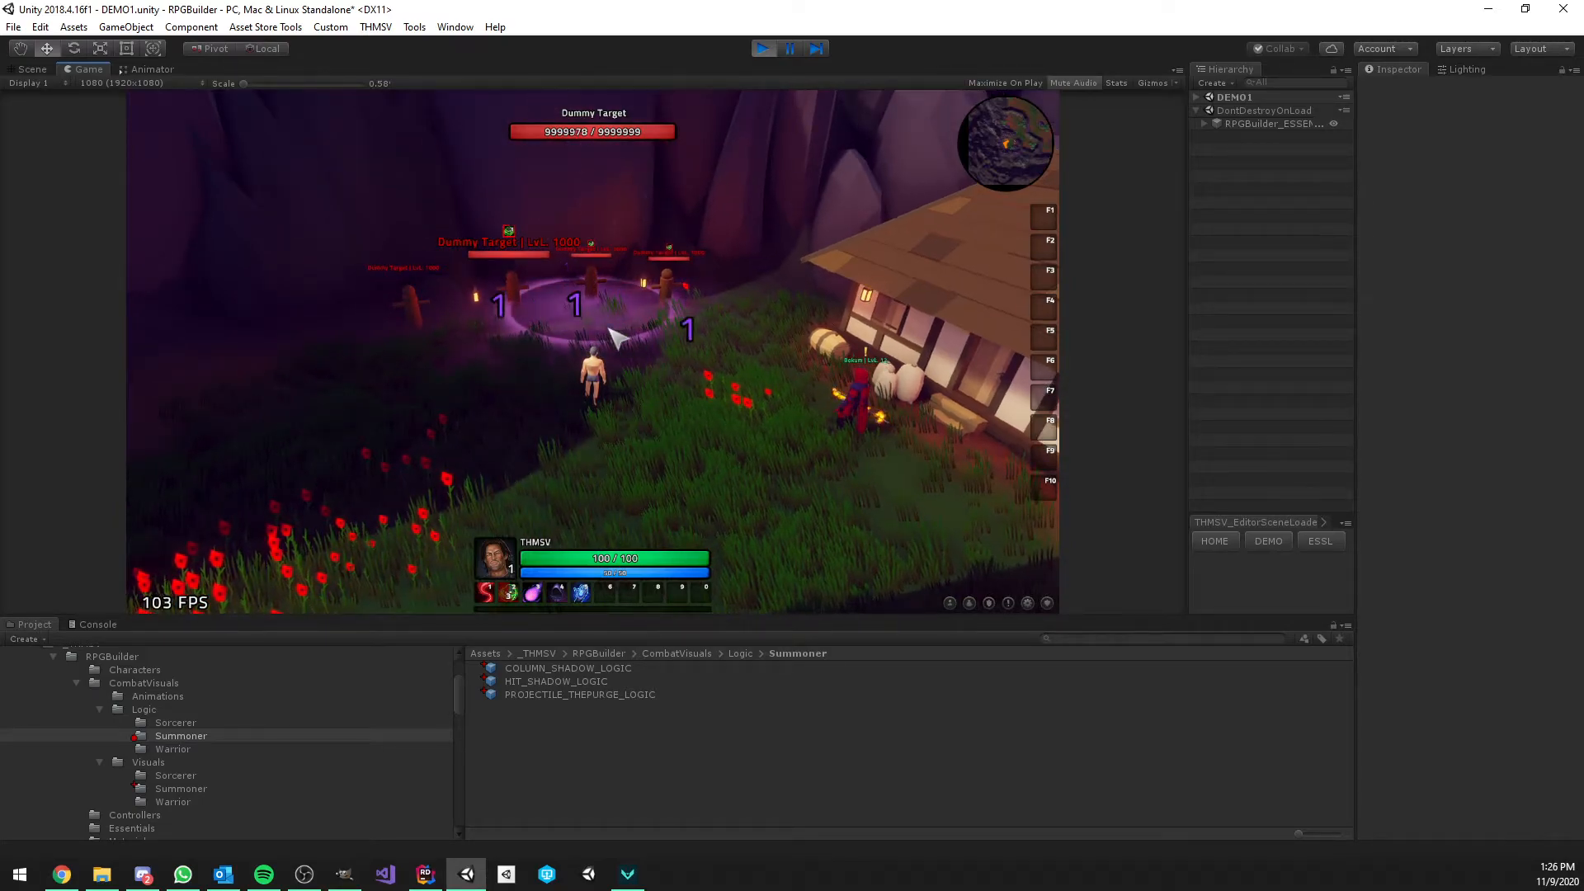
key("w")
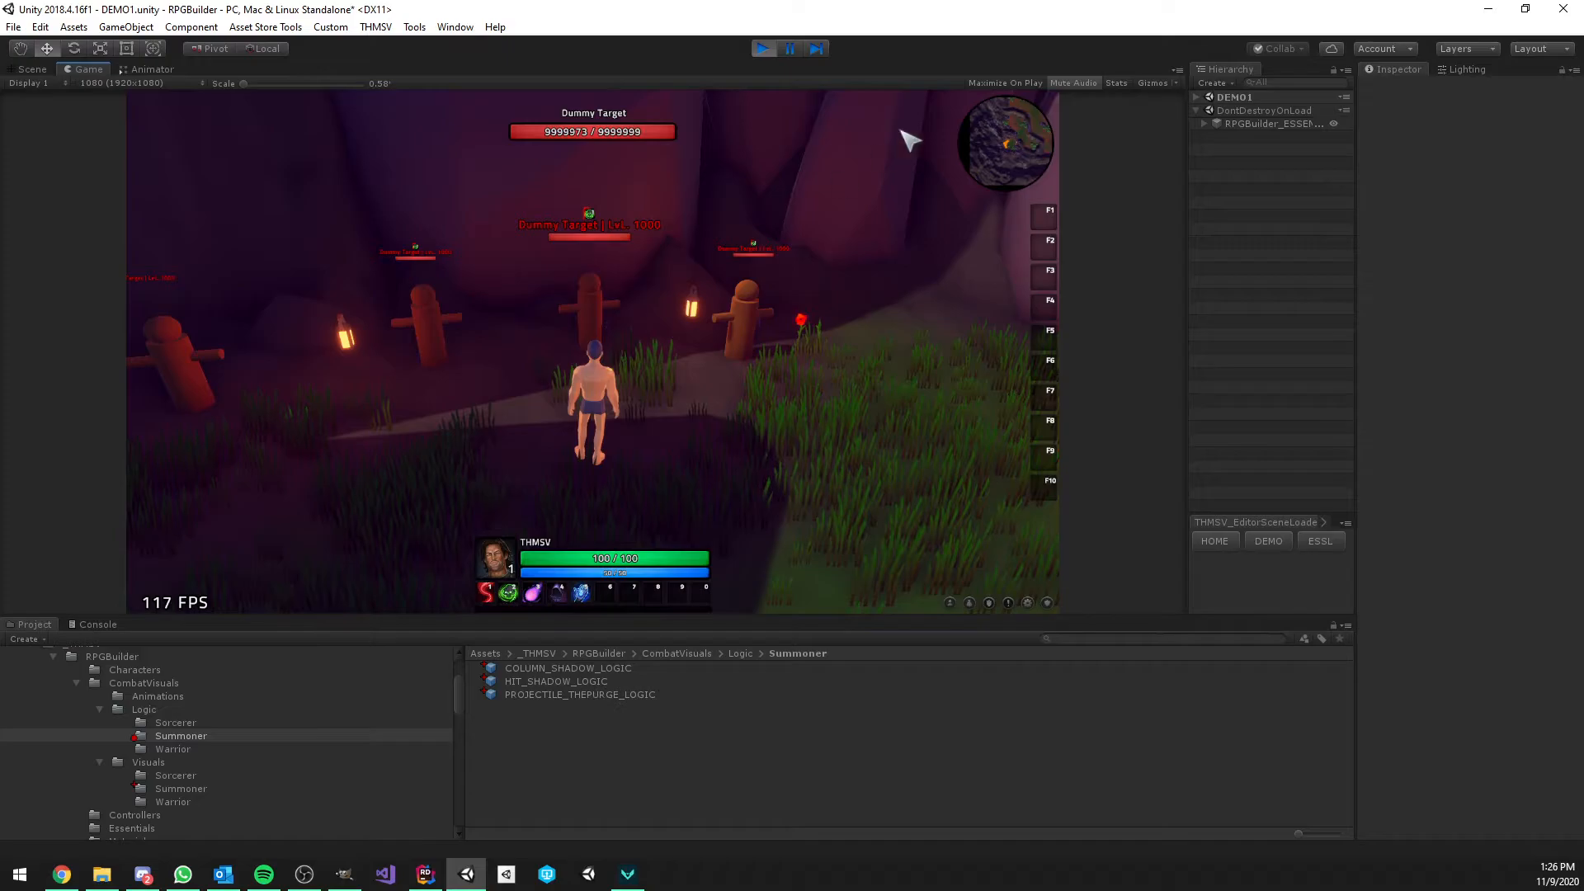
Maximize the game view and cast the green area ability on the dummies using the over-the-shoulder aiming camera
key("shift+space")
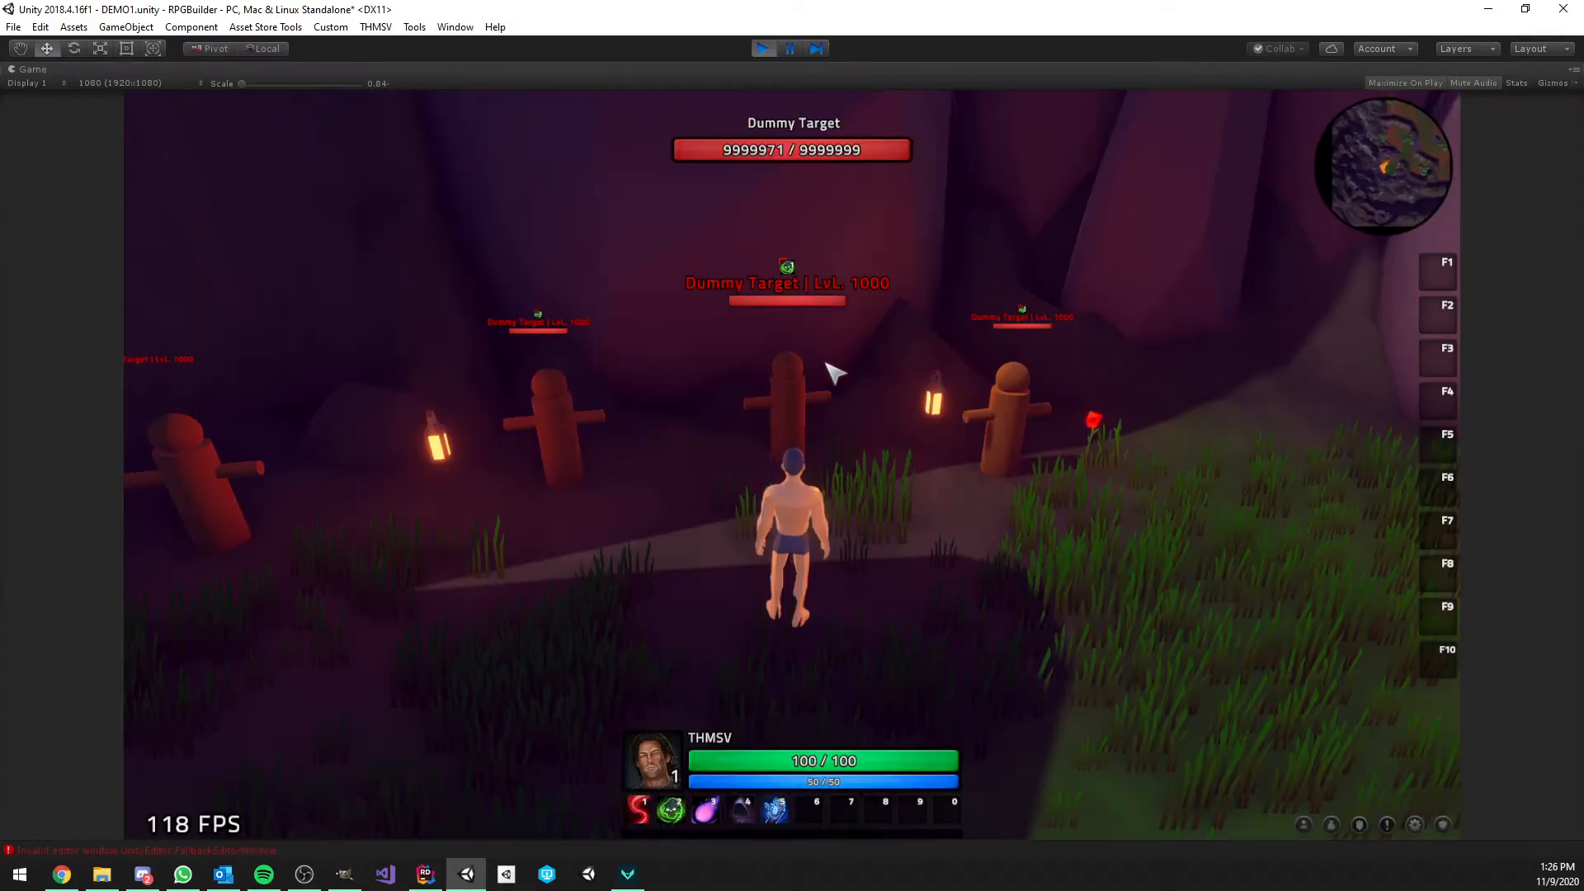
scroll(870, 446, "down", 3)
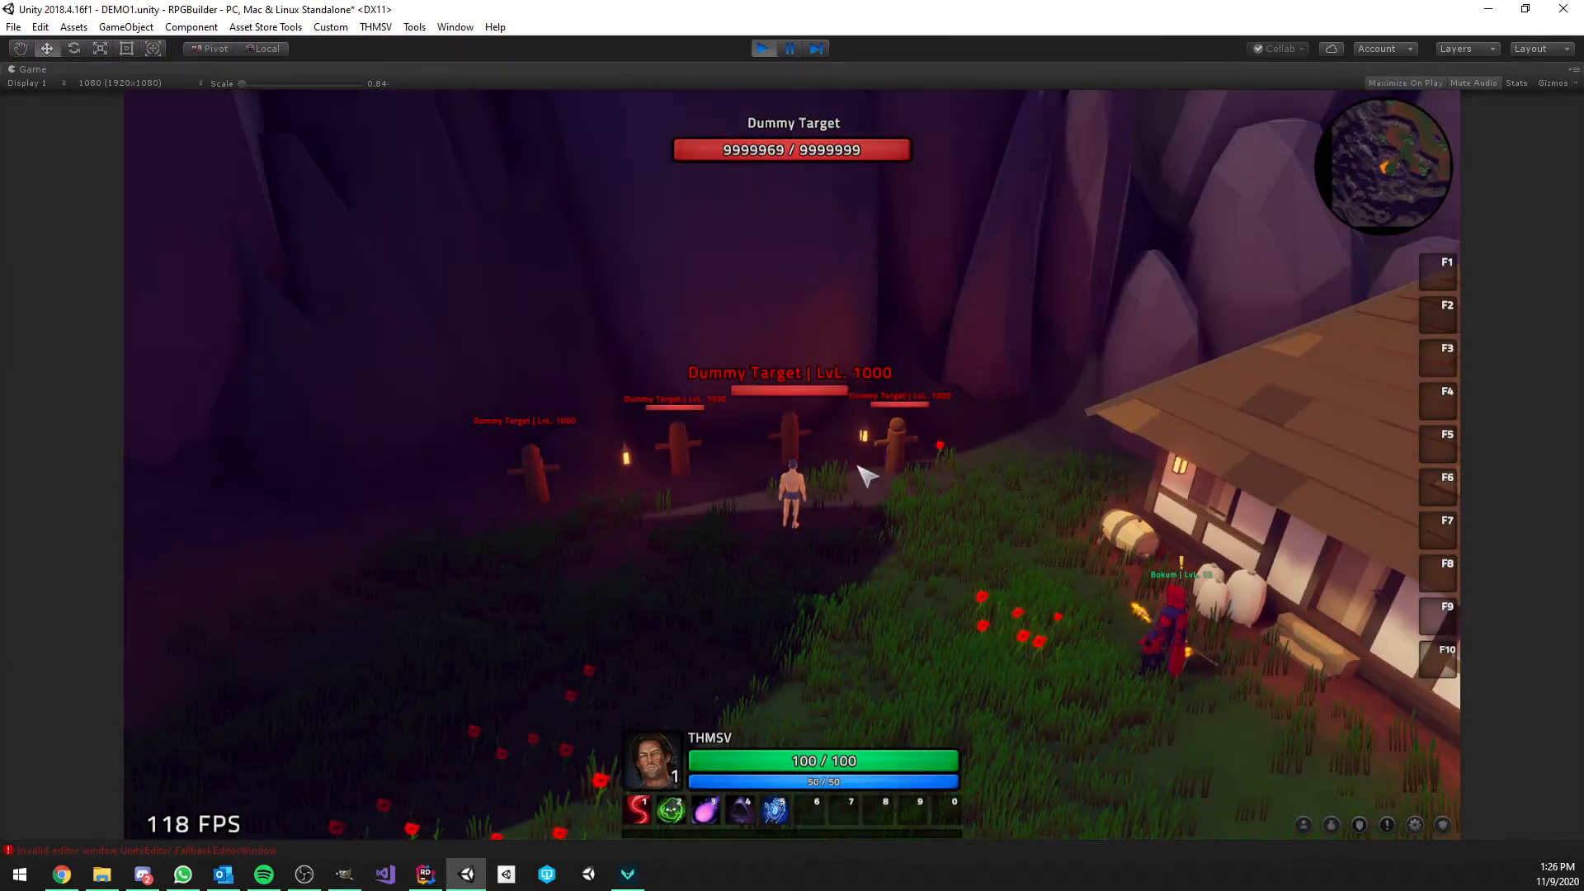
scroll(866, 474, "up", 5)
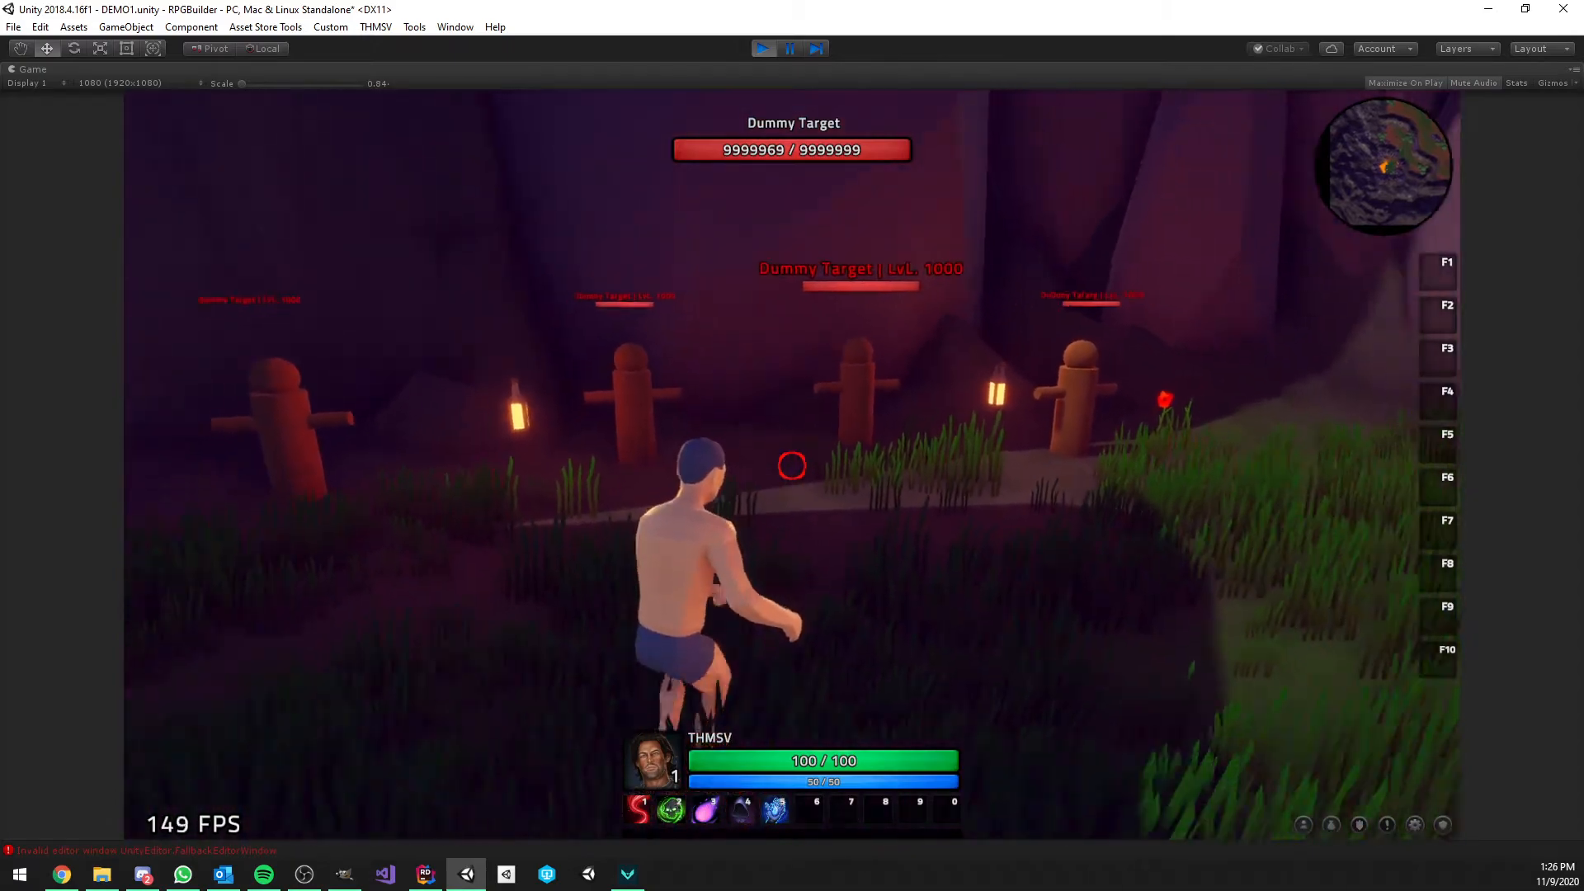
key("w")
key("2")
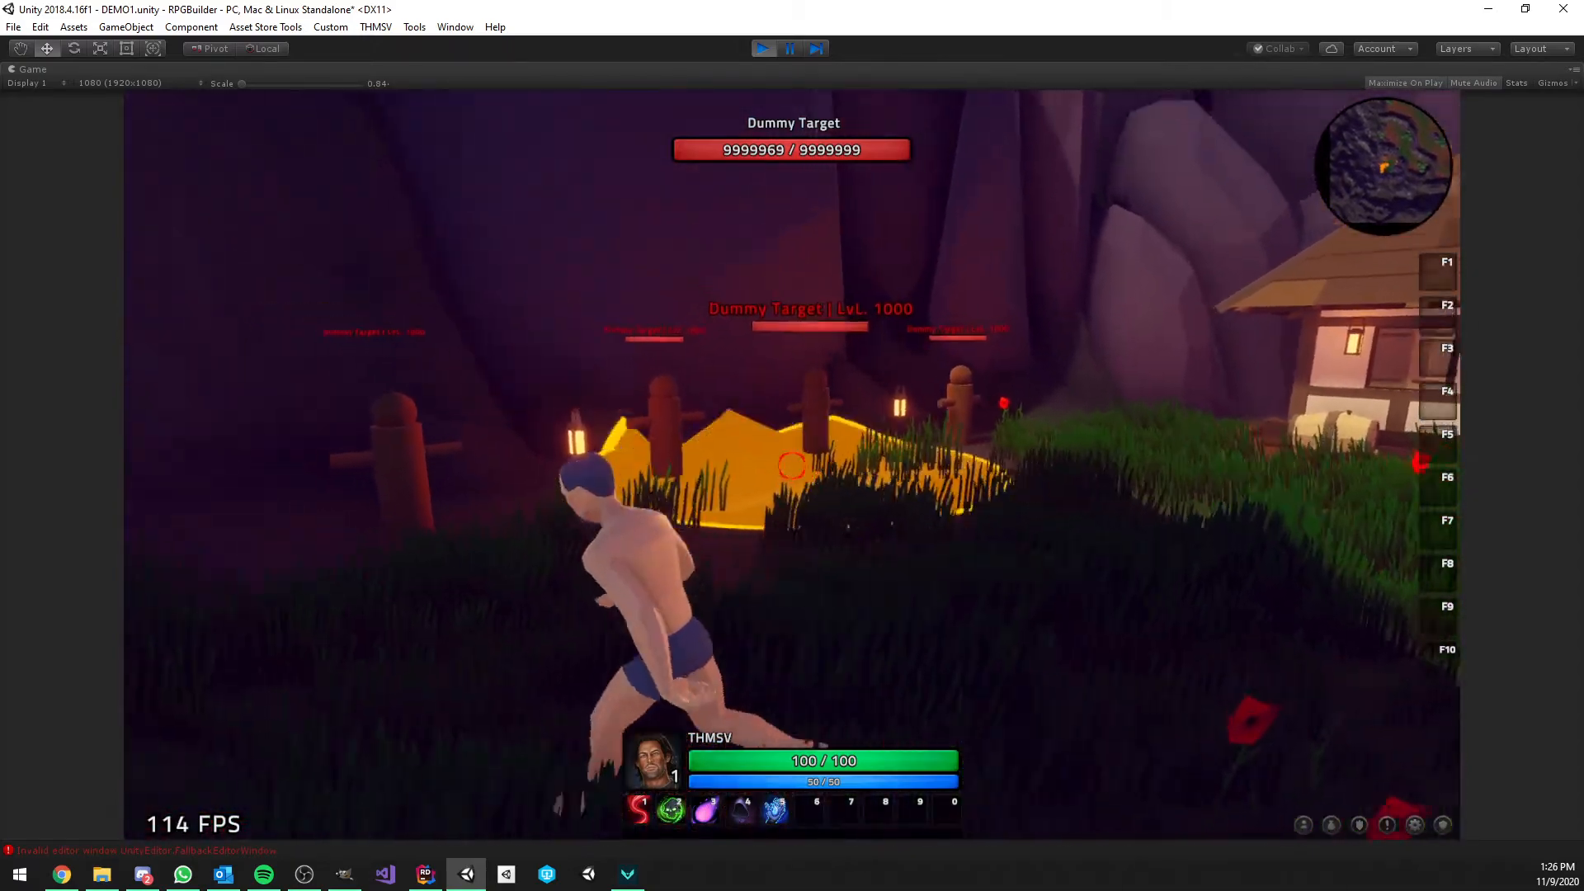
key("w")
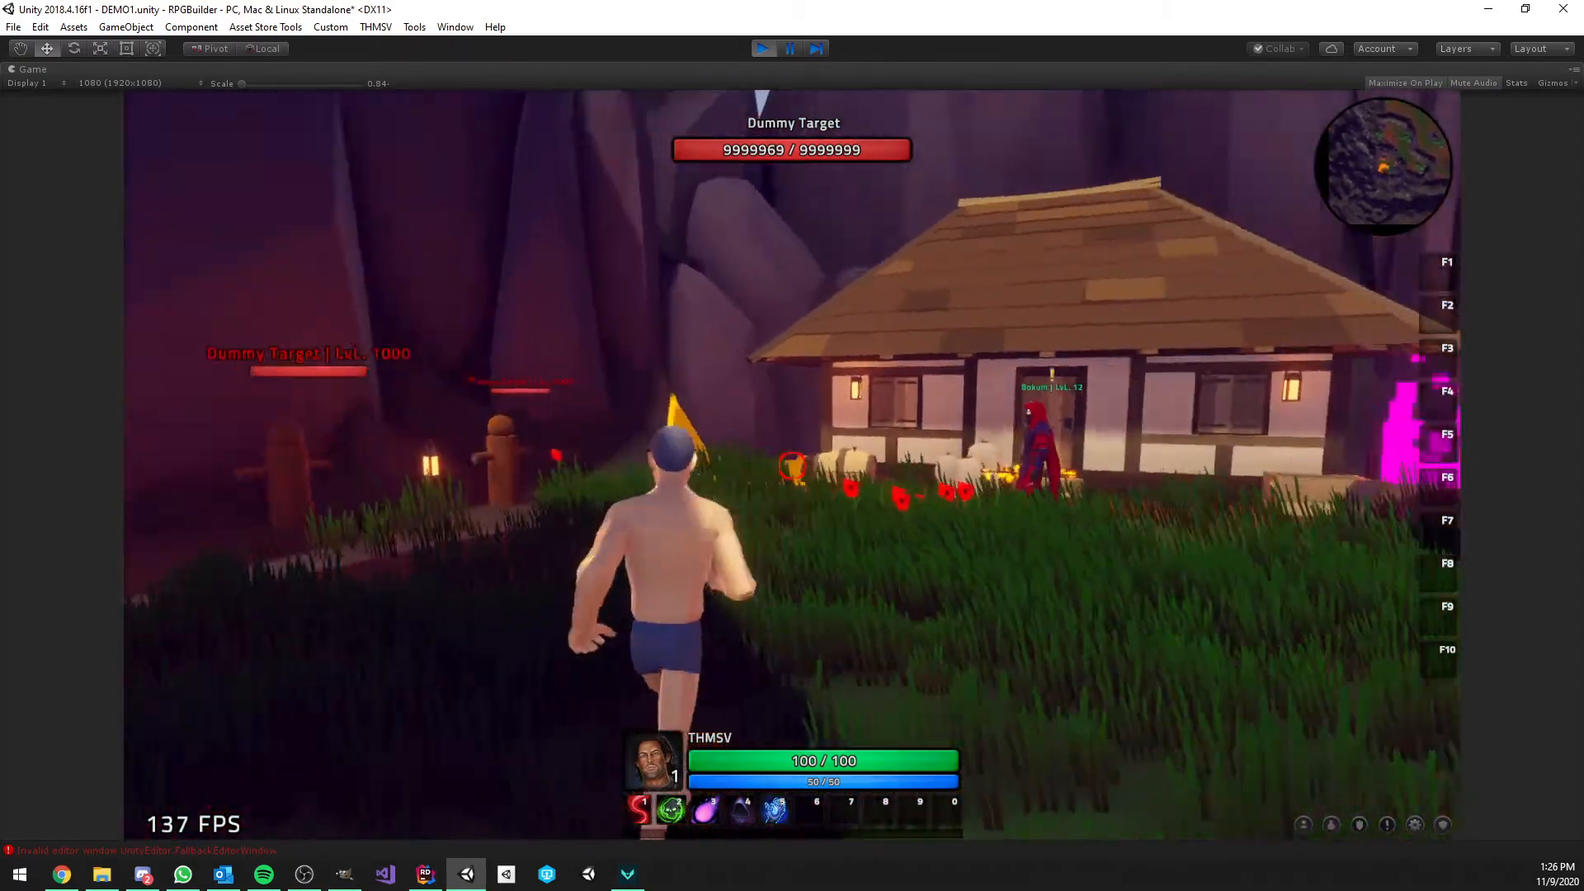
key("w")
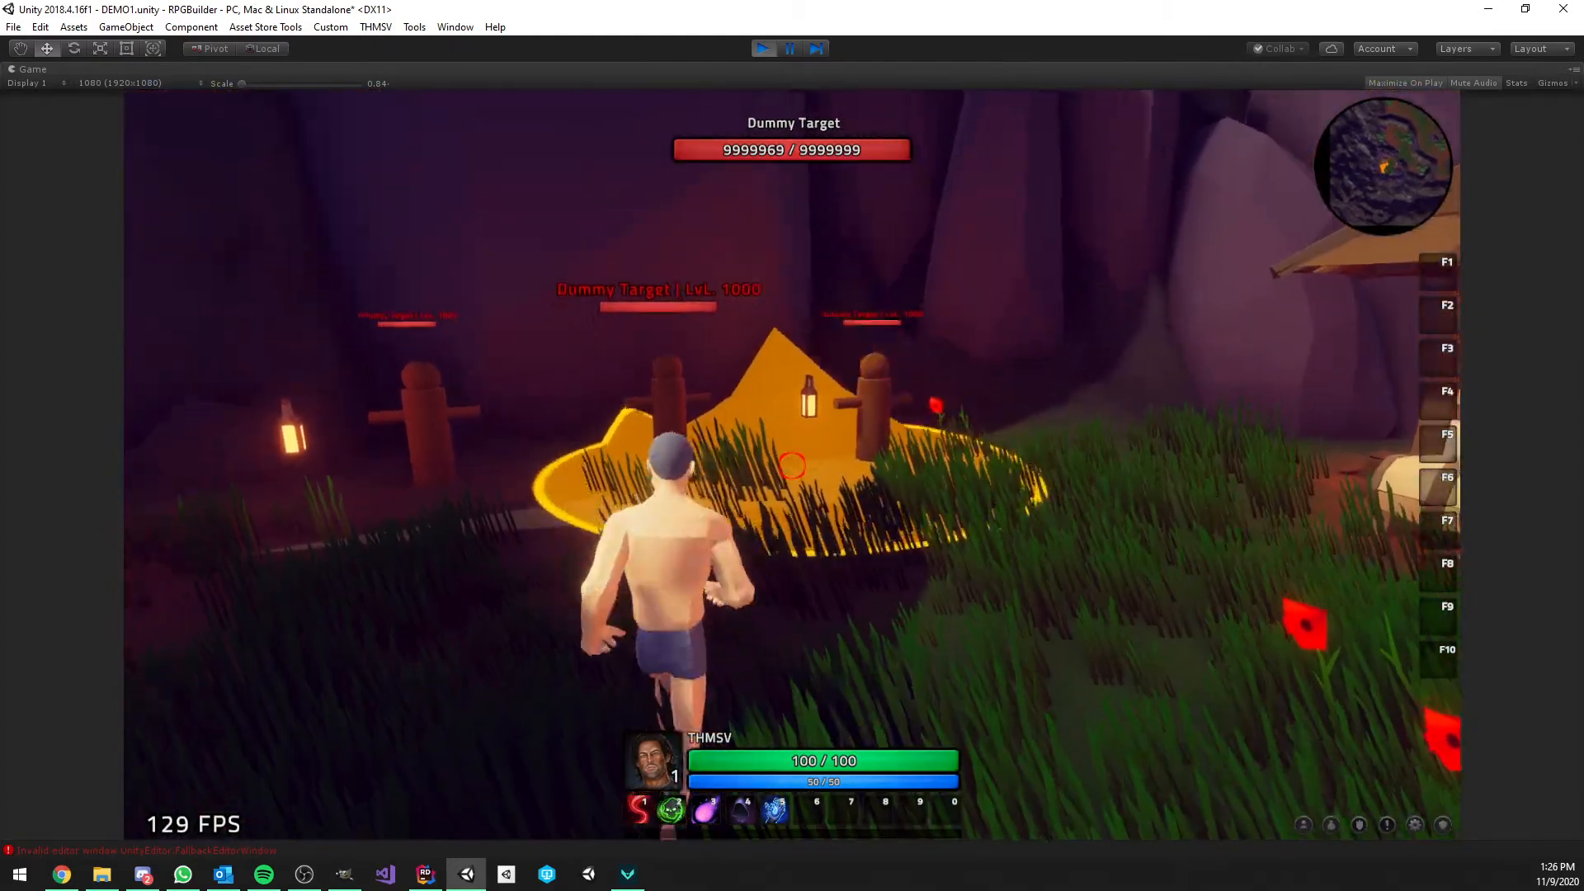
key("w")
left_click(792, 466)
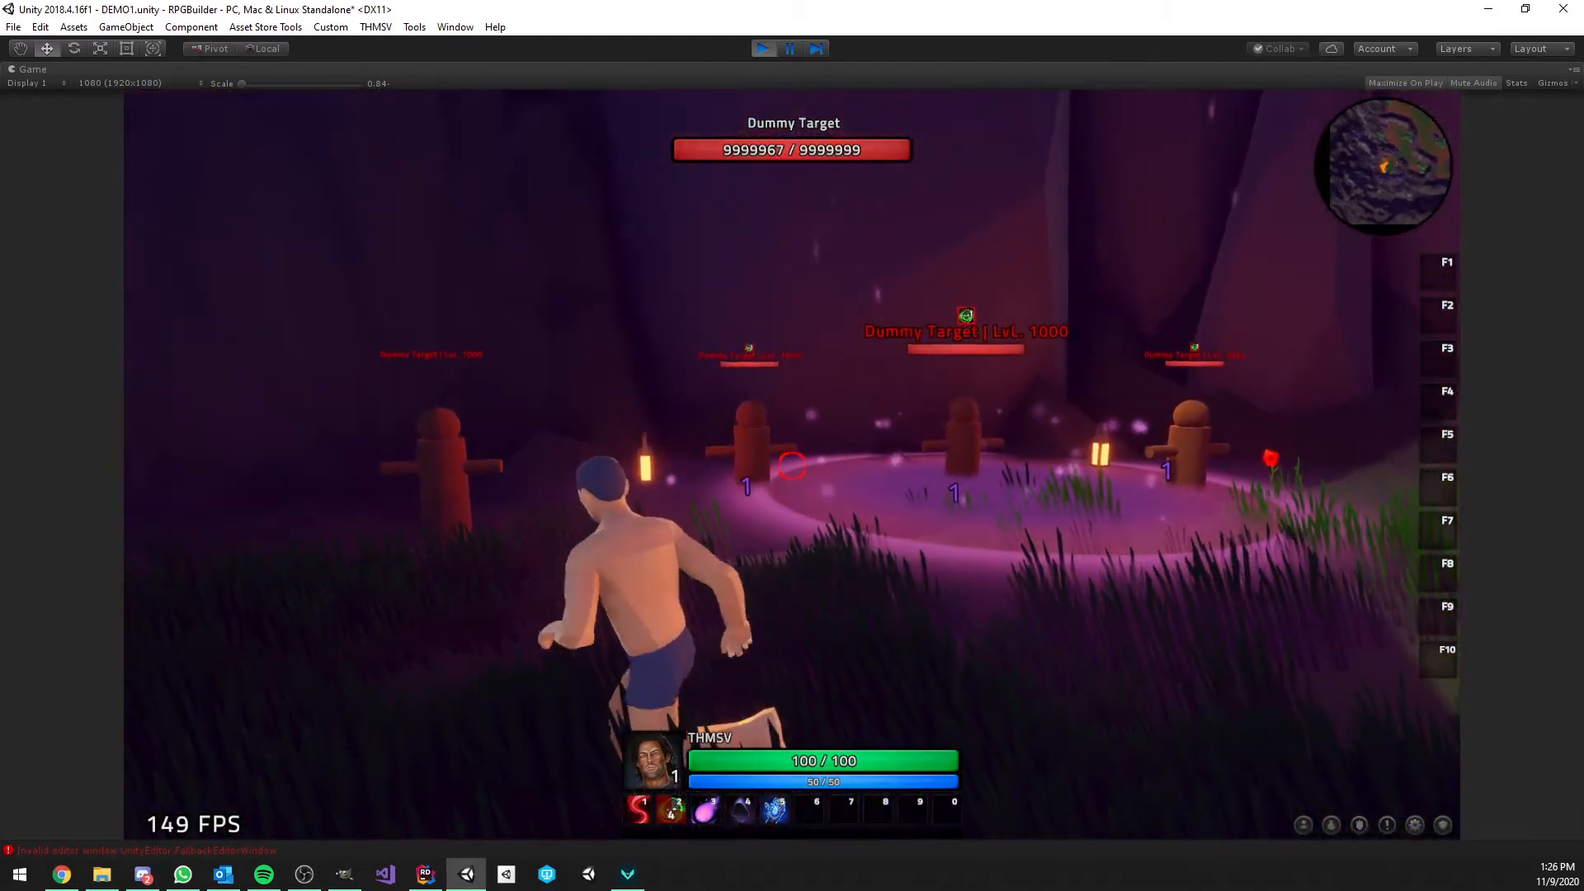
Cast Curse at the dummies with the aiming camera and return to the regular camera
key("w")
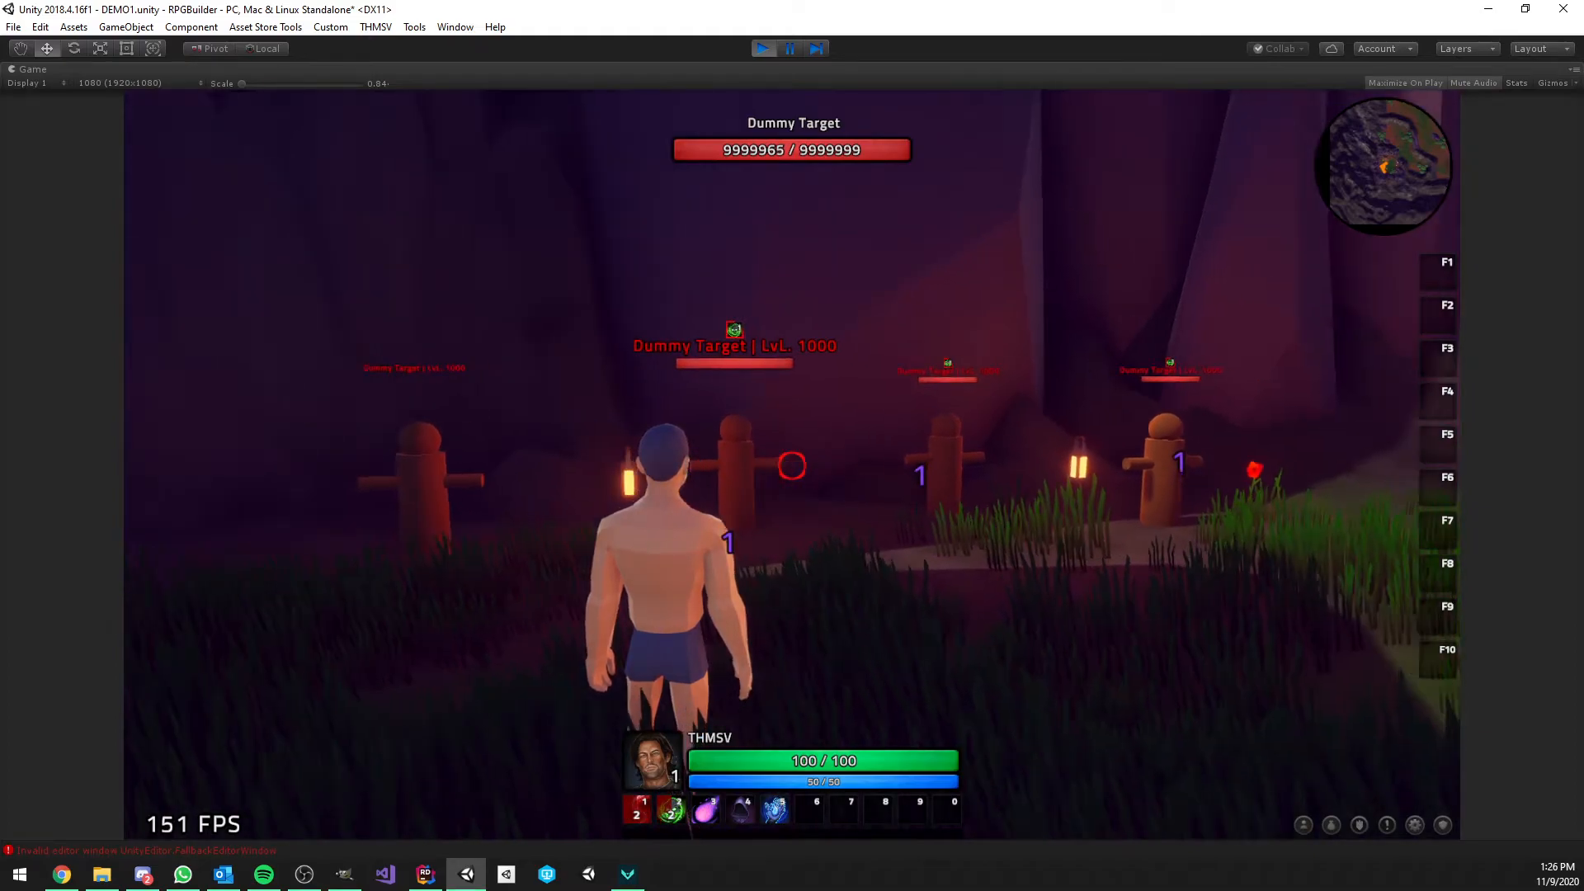
key("2")
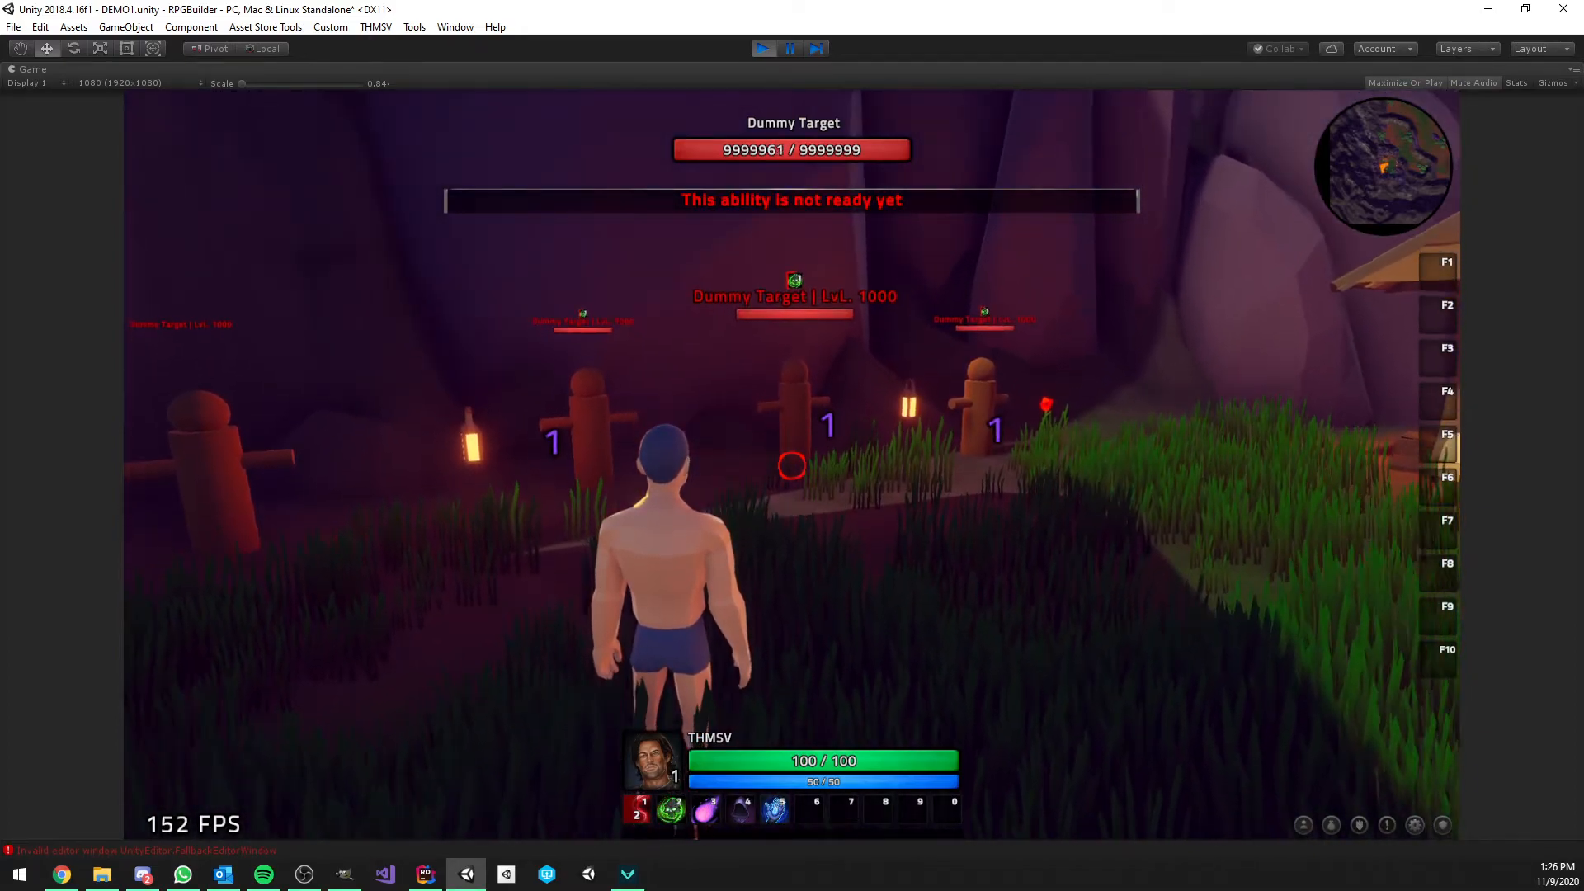
key("w")
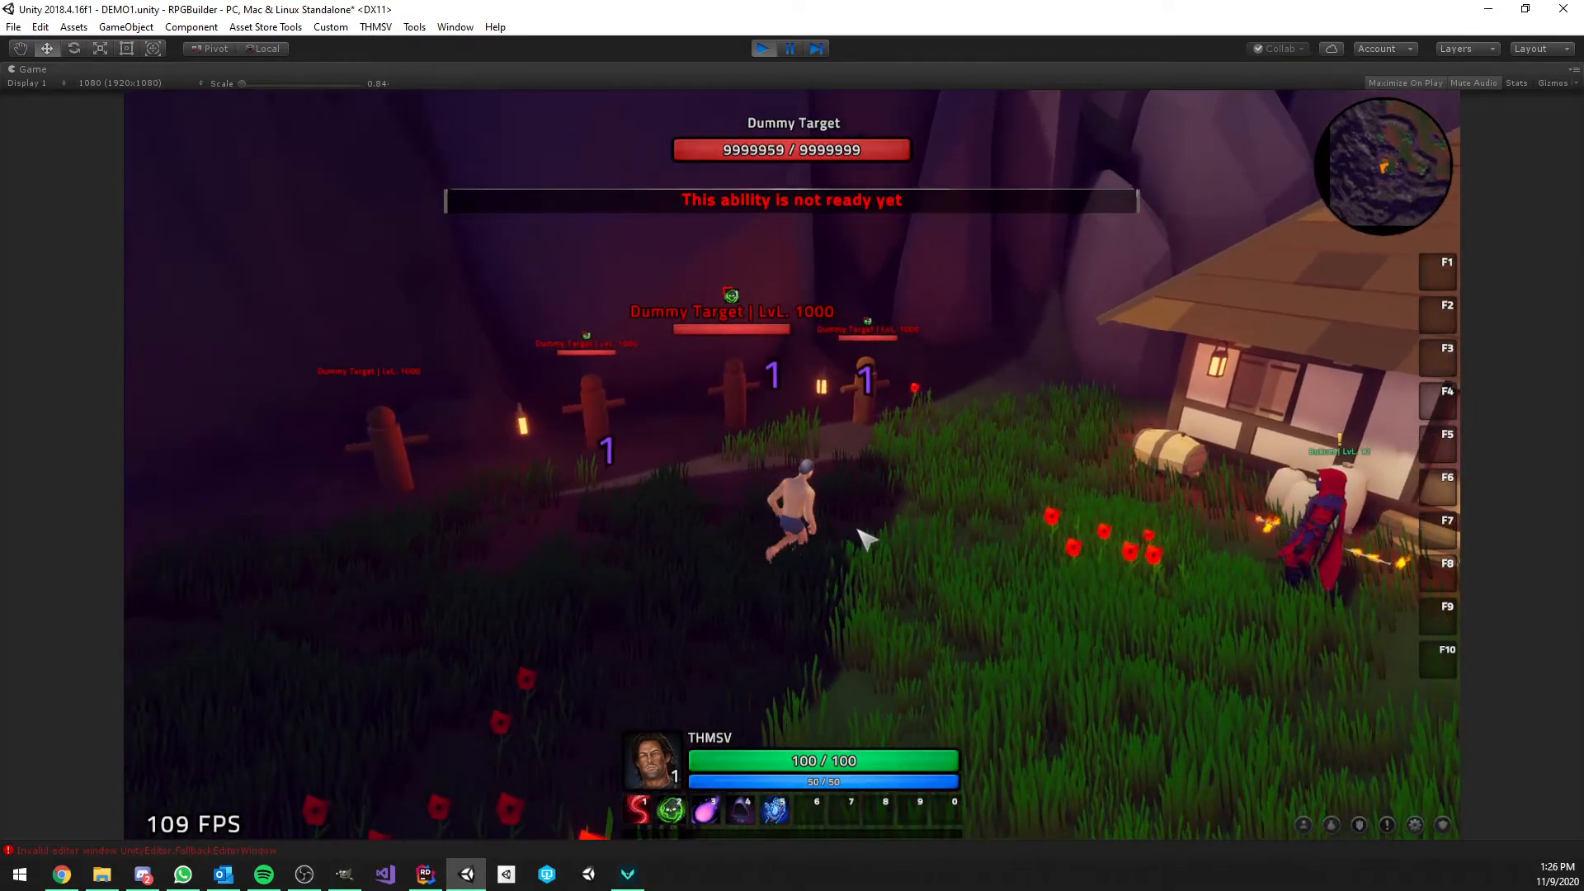
Back away from the dummies and cast The Purge at the targeted one from a distance
key("s")
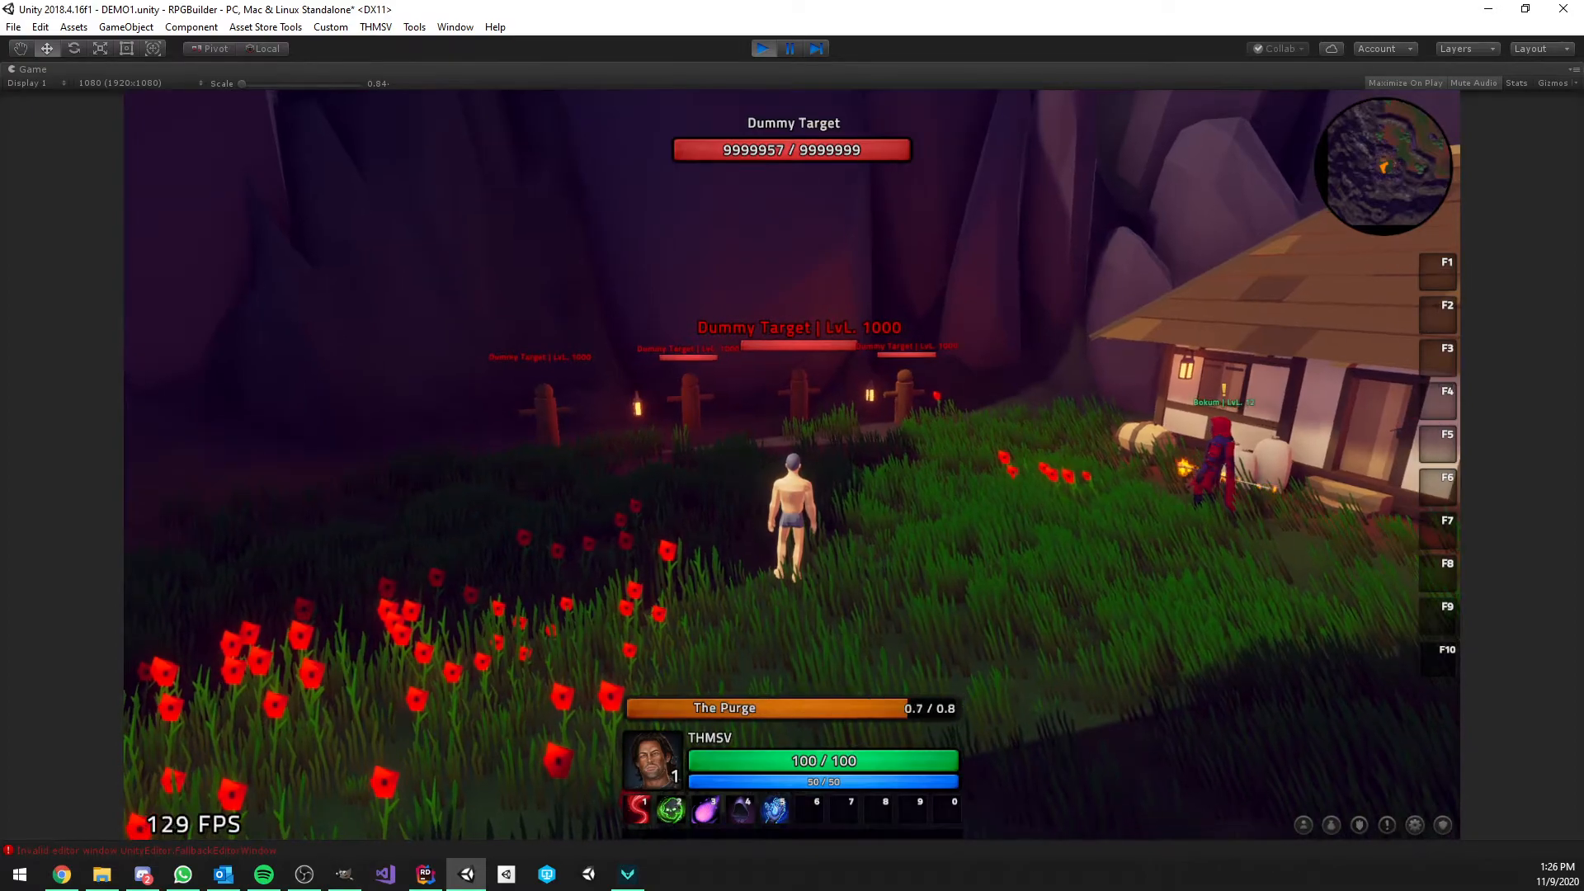
key("w")
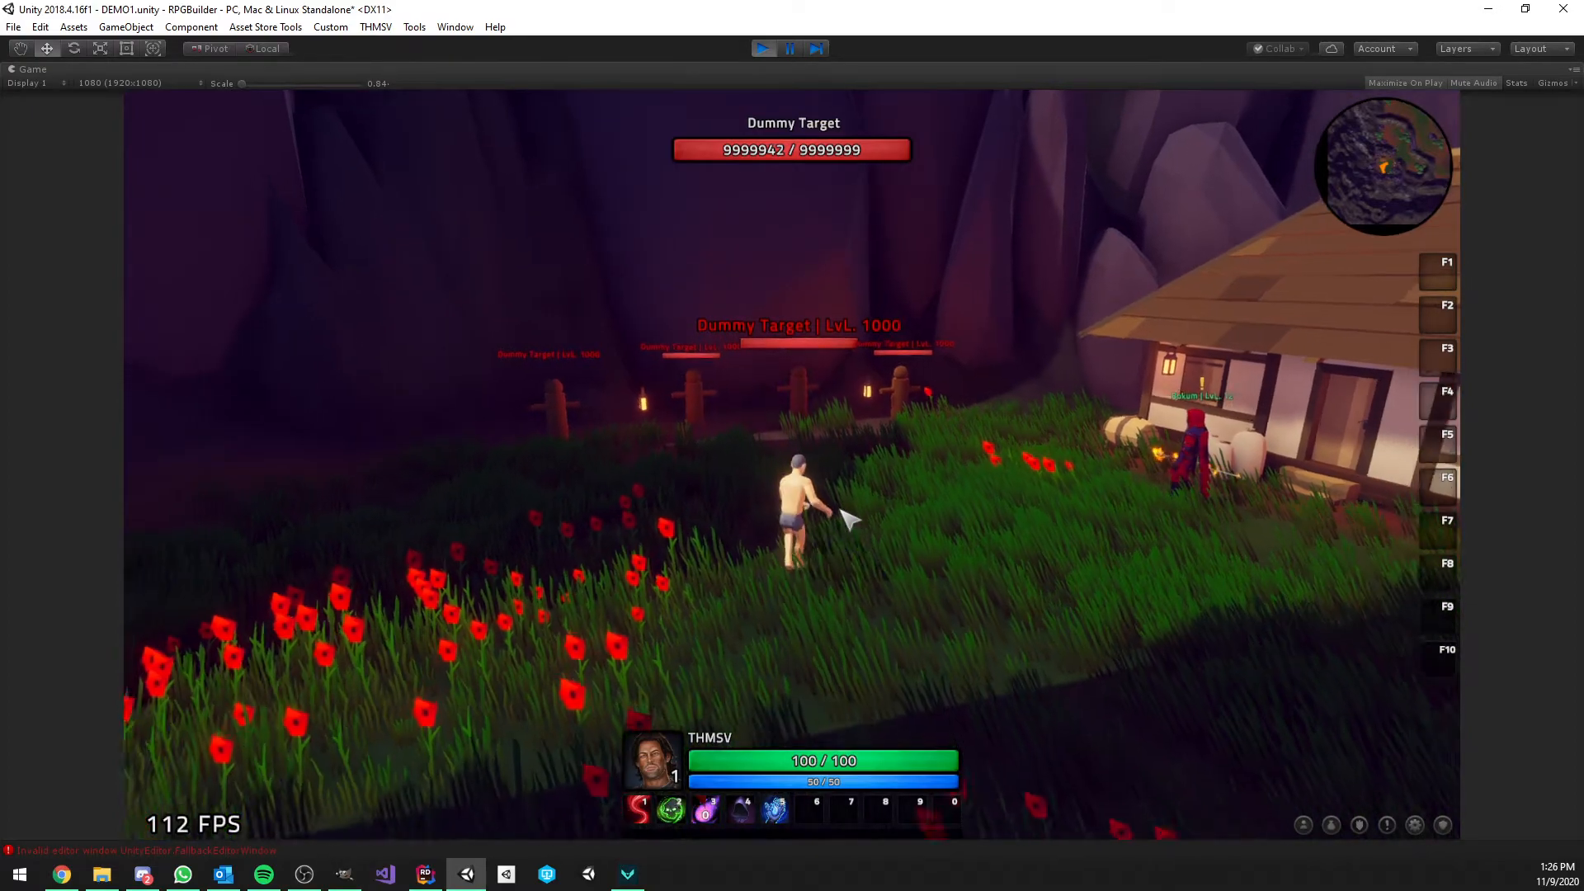
key("d")
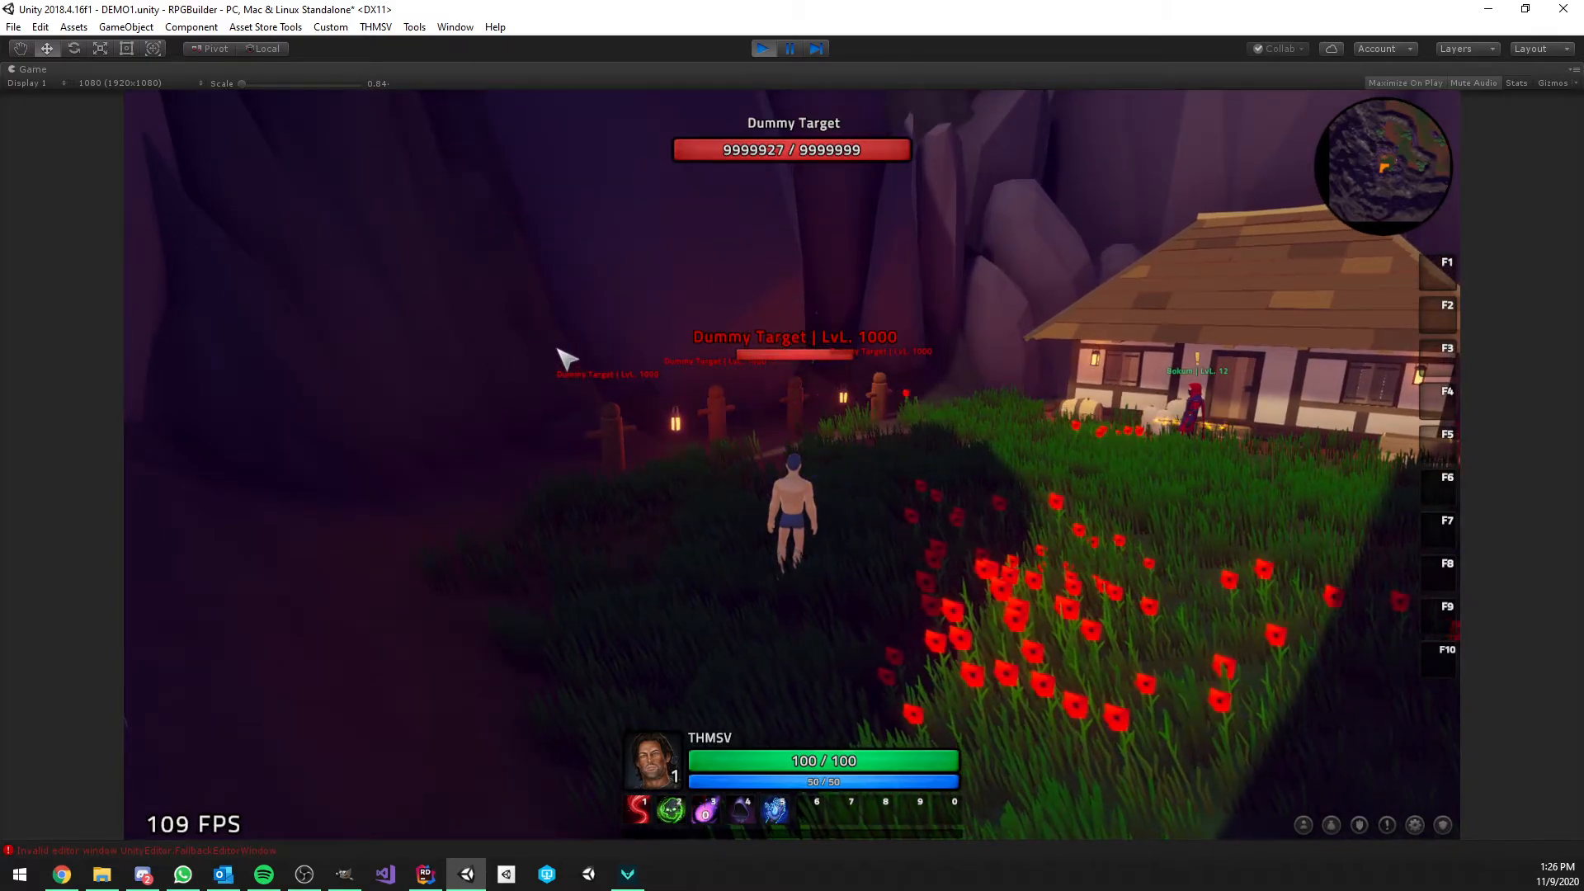
key("3")
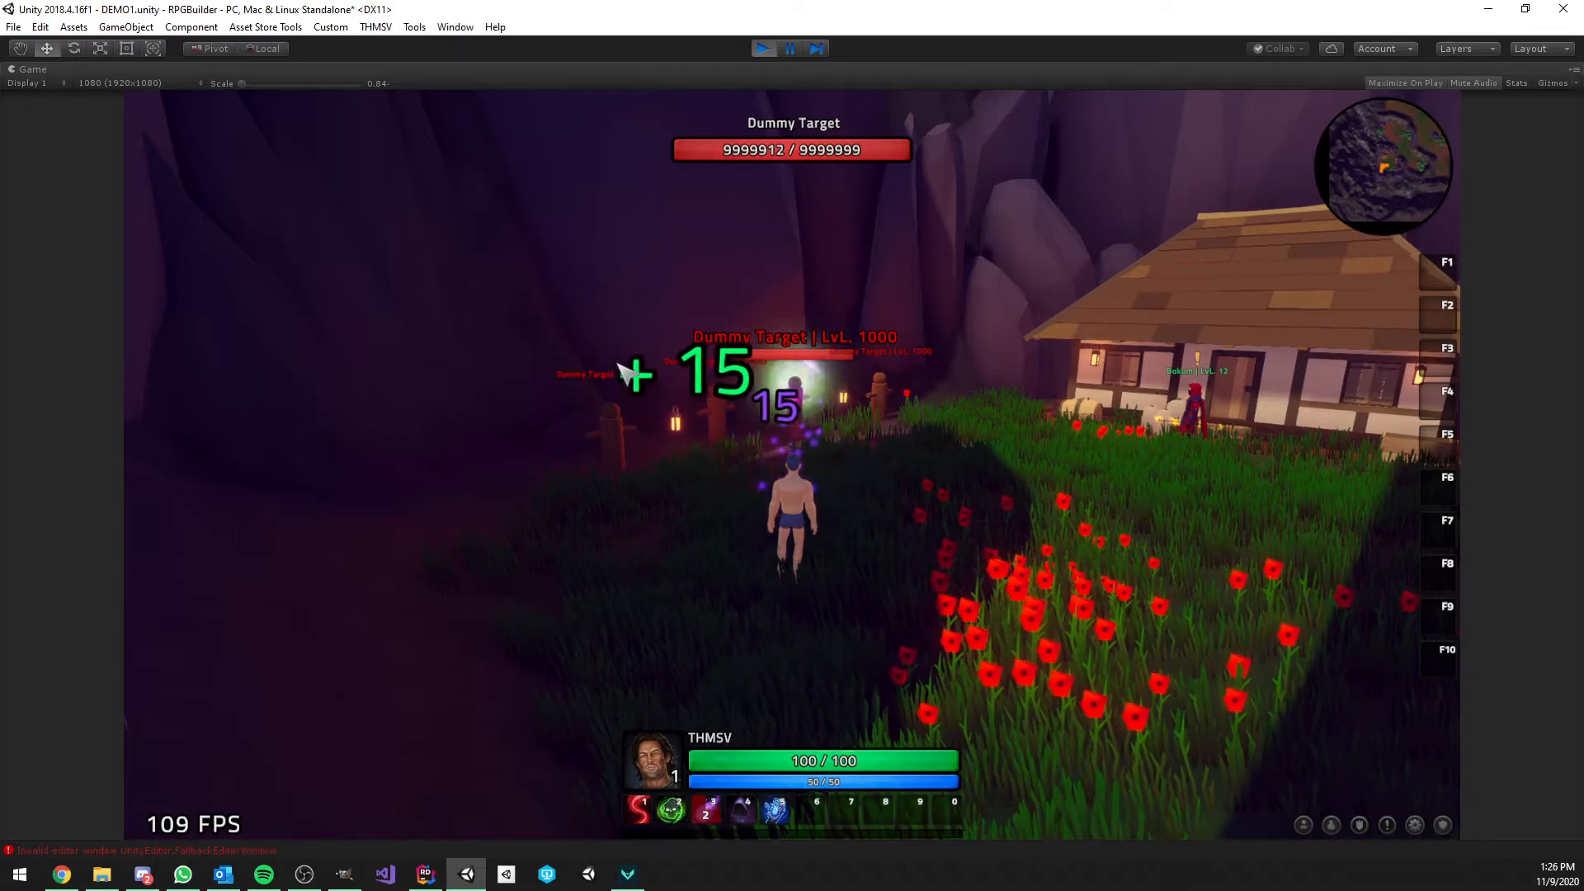
Move to the end of the dummy row and cast The Purge repeatedly through the lined-up dummies
key("a")
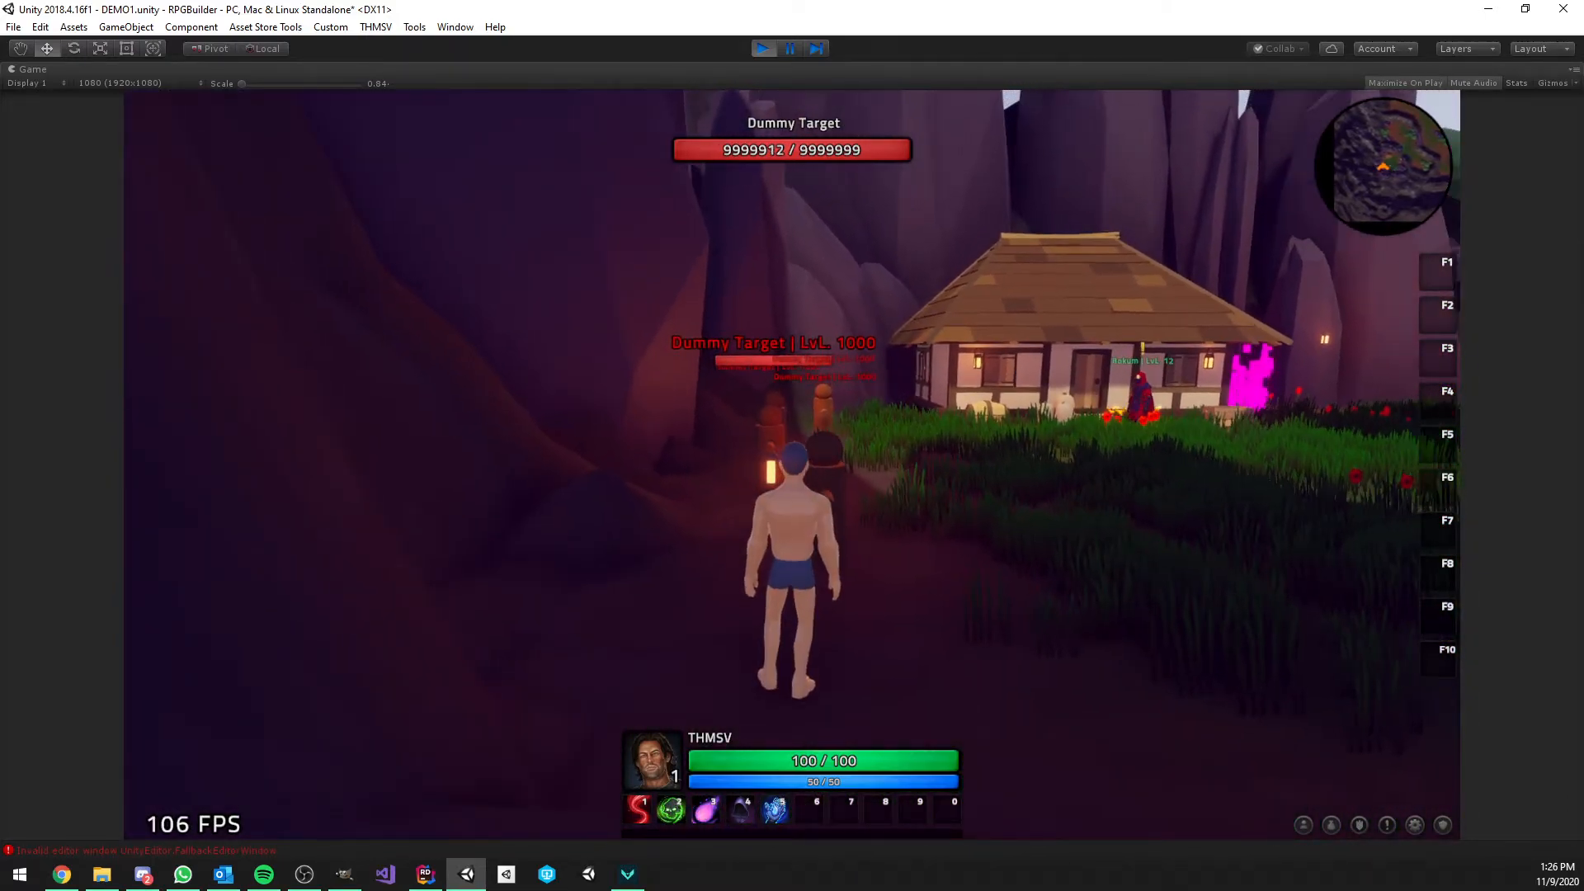
key("3")
right_click_drag(955, 547, 825, 548)
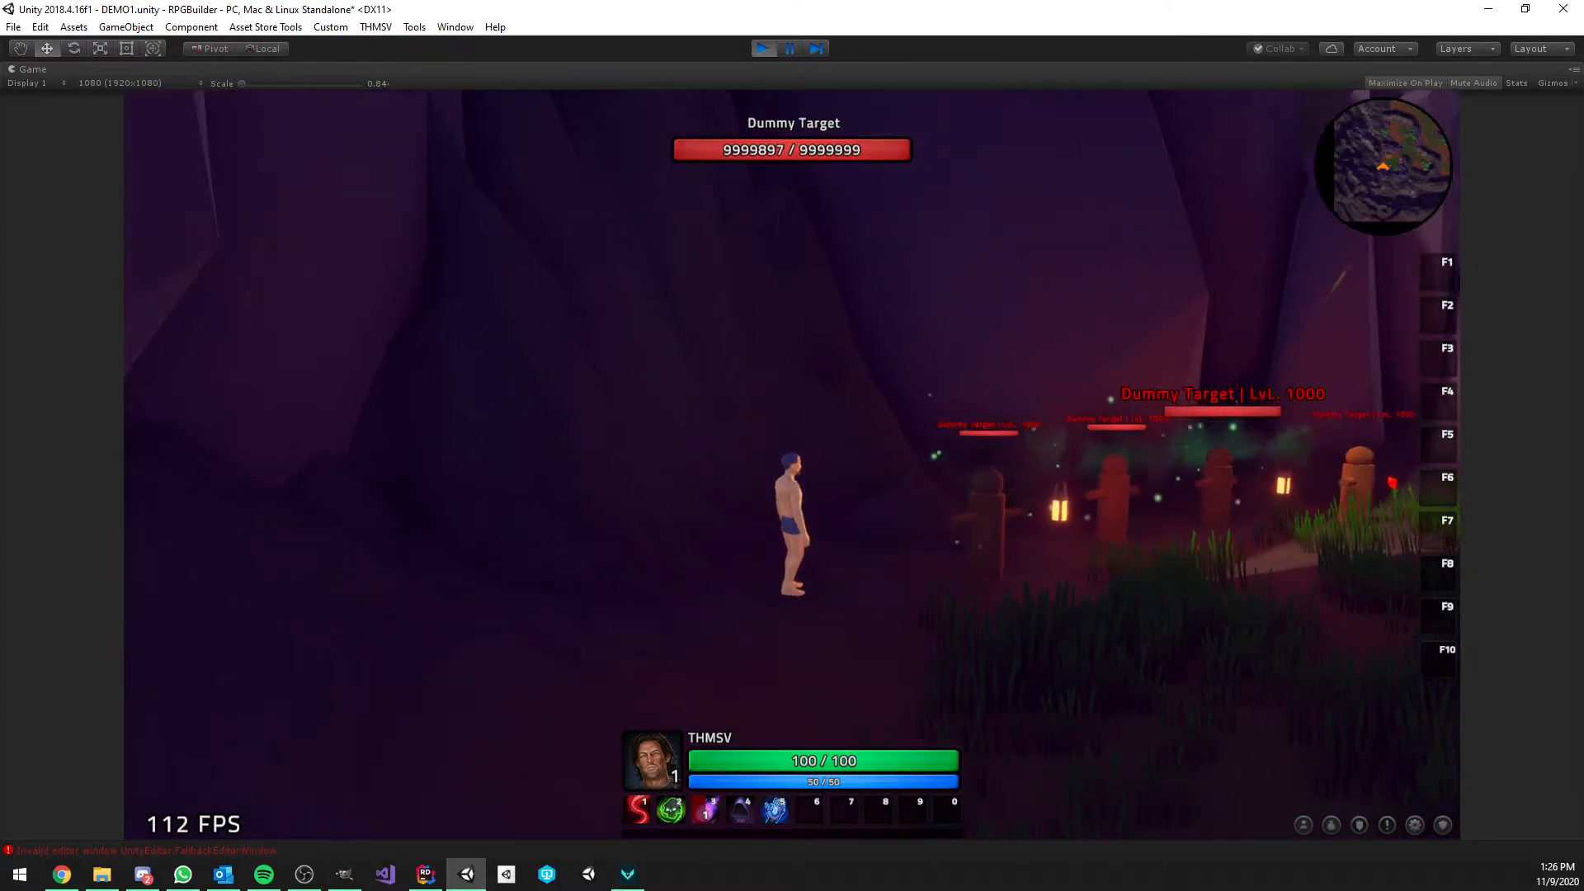
key("3")
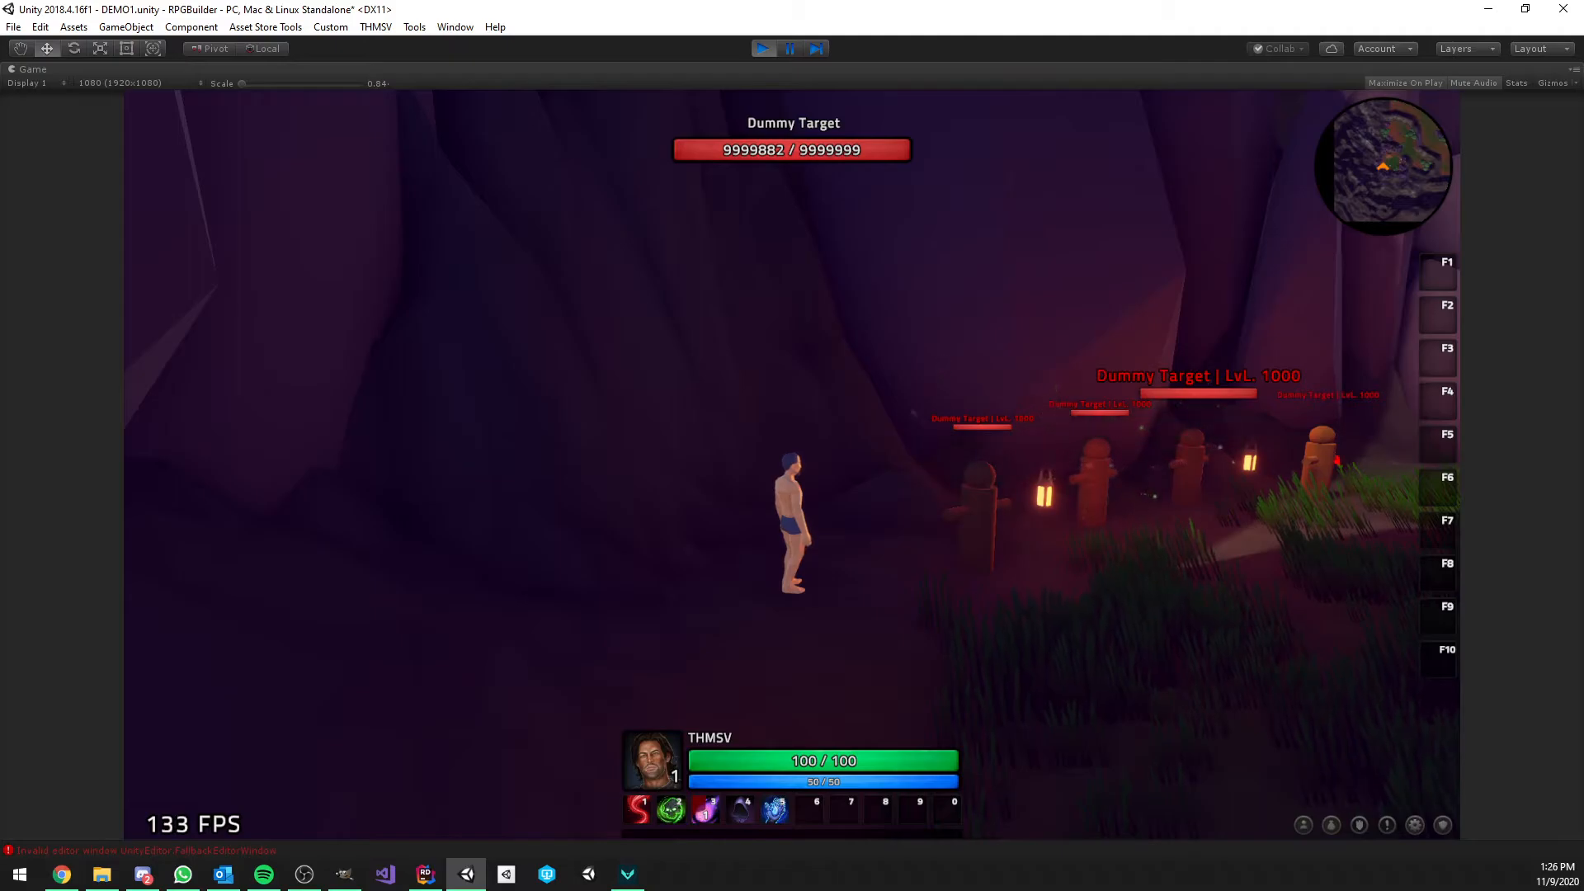
key("3")
key("3")
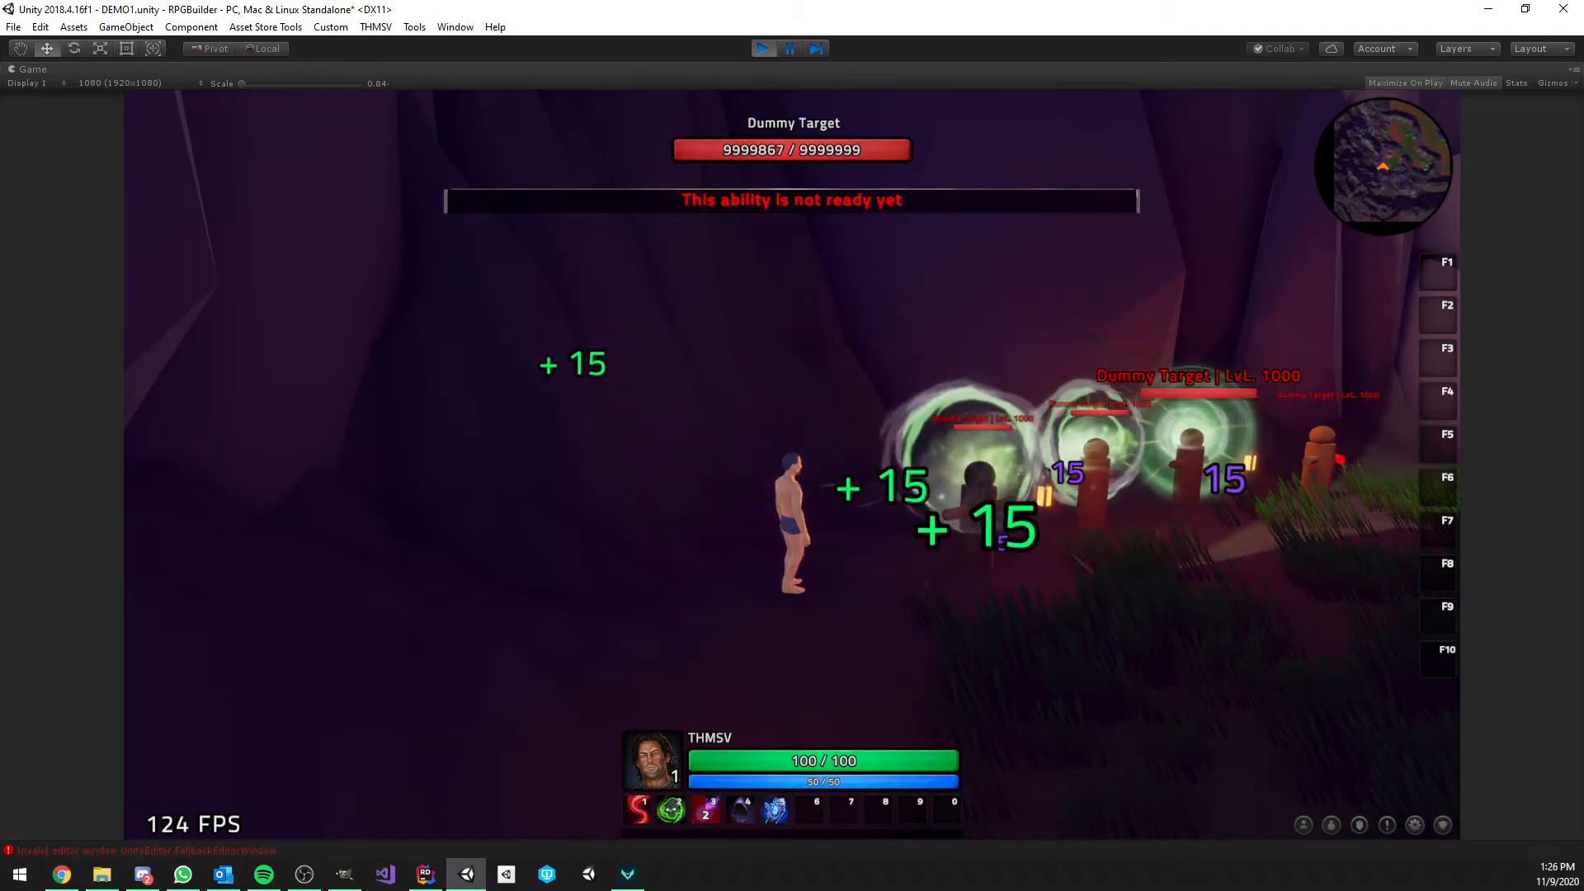
key("3")
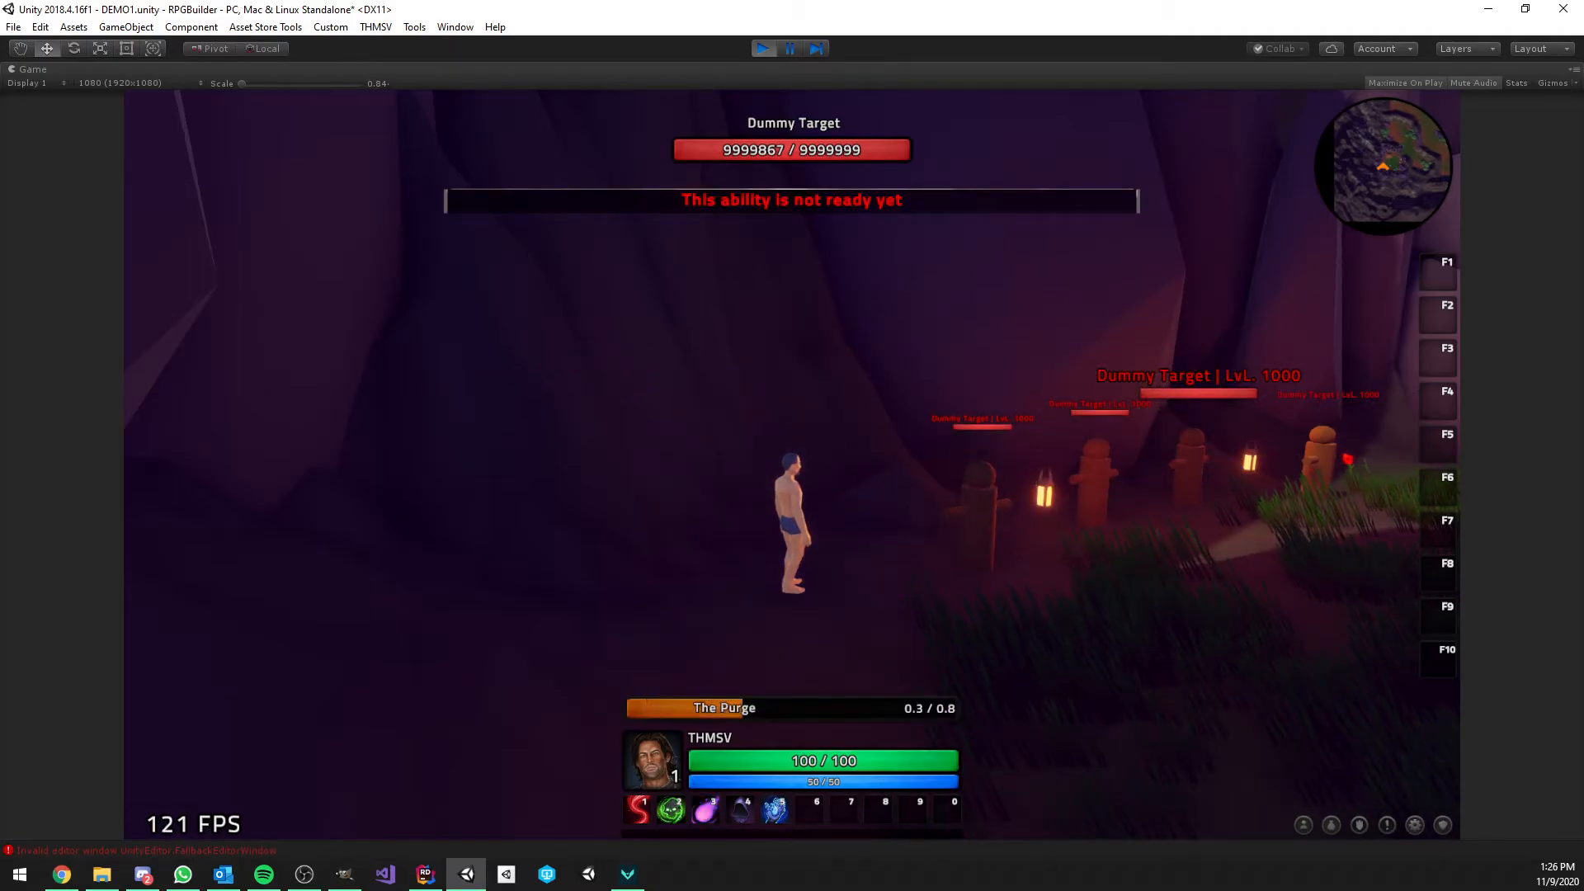
Return to the front of the dummies, activate the hooded self-buff from slot 4, and cast The Purge with it
key("w")
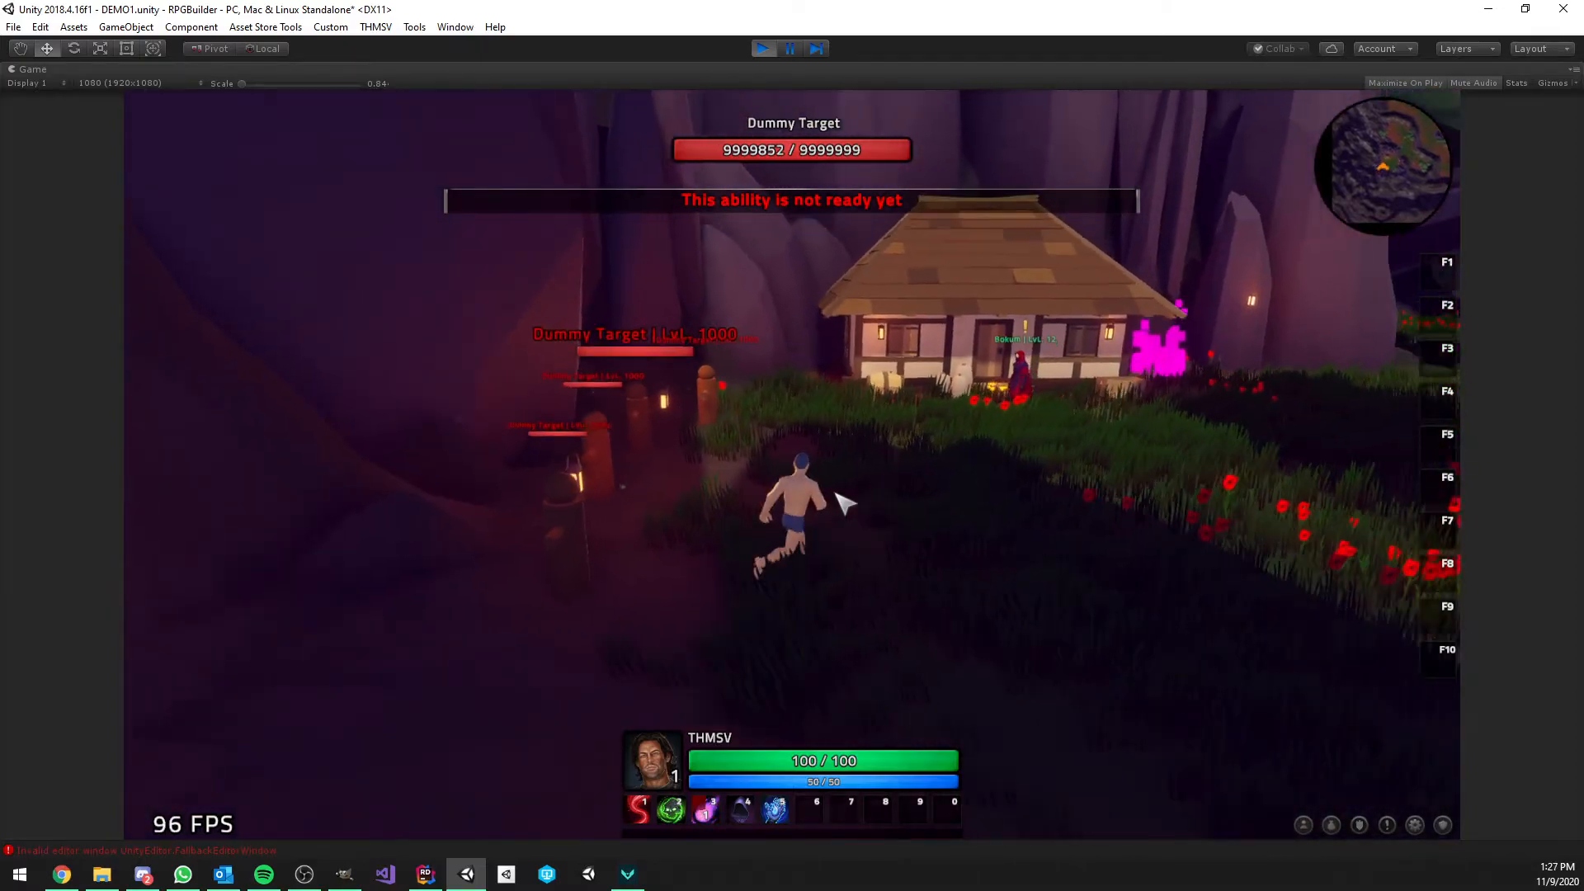
key("a")
mouse_move(756, 817)
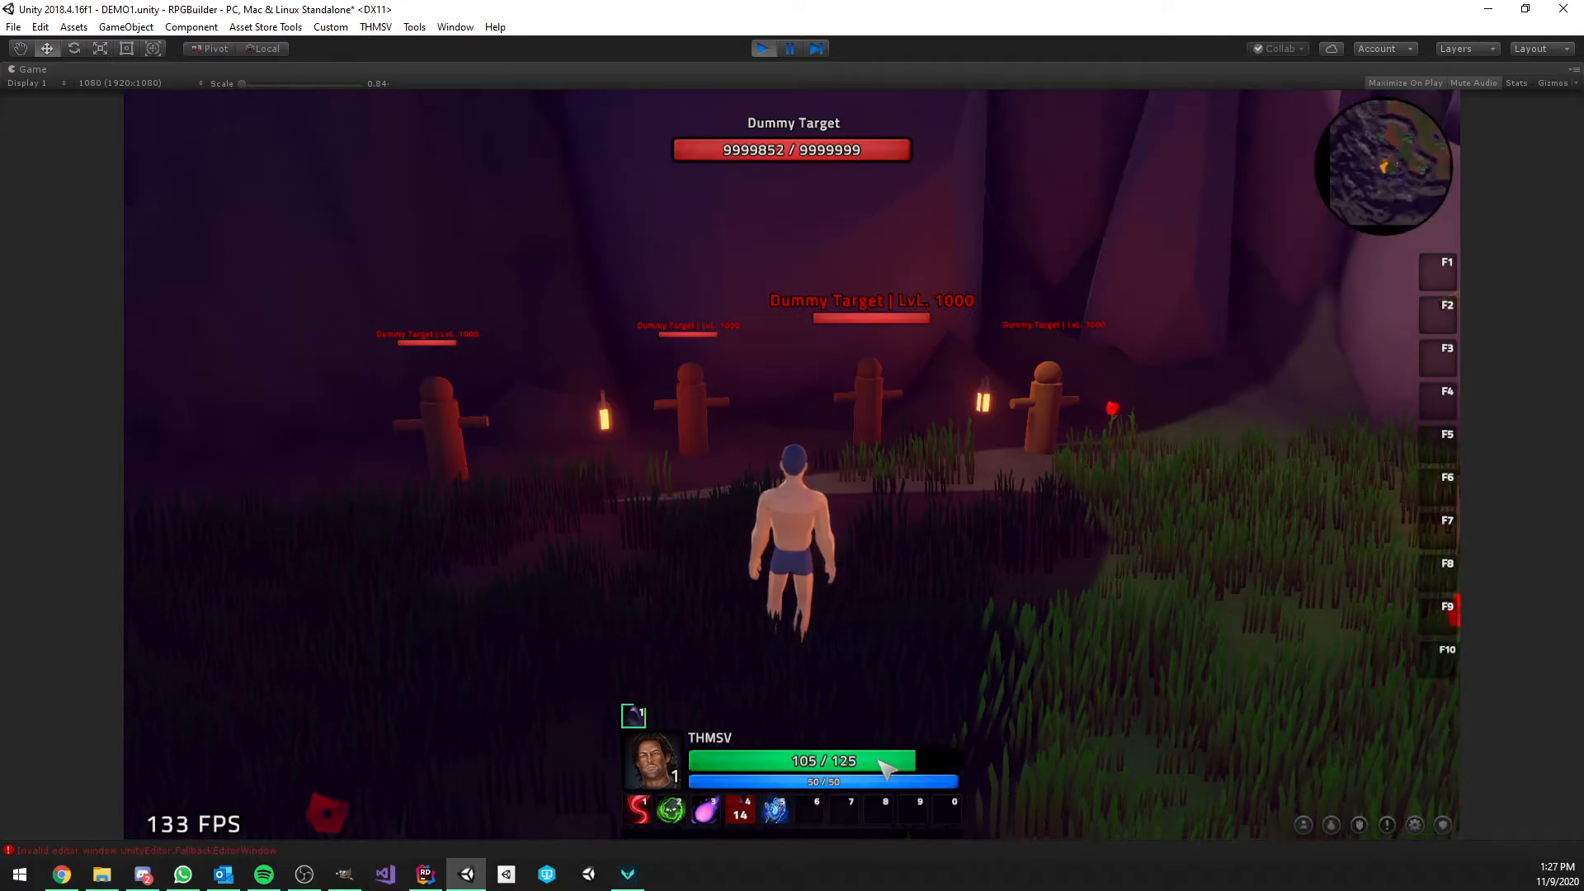
key("d")
key("3")
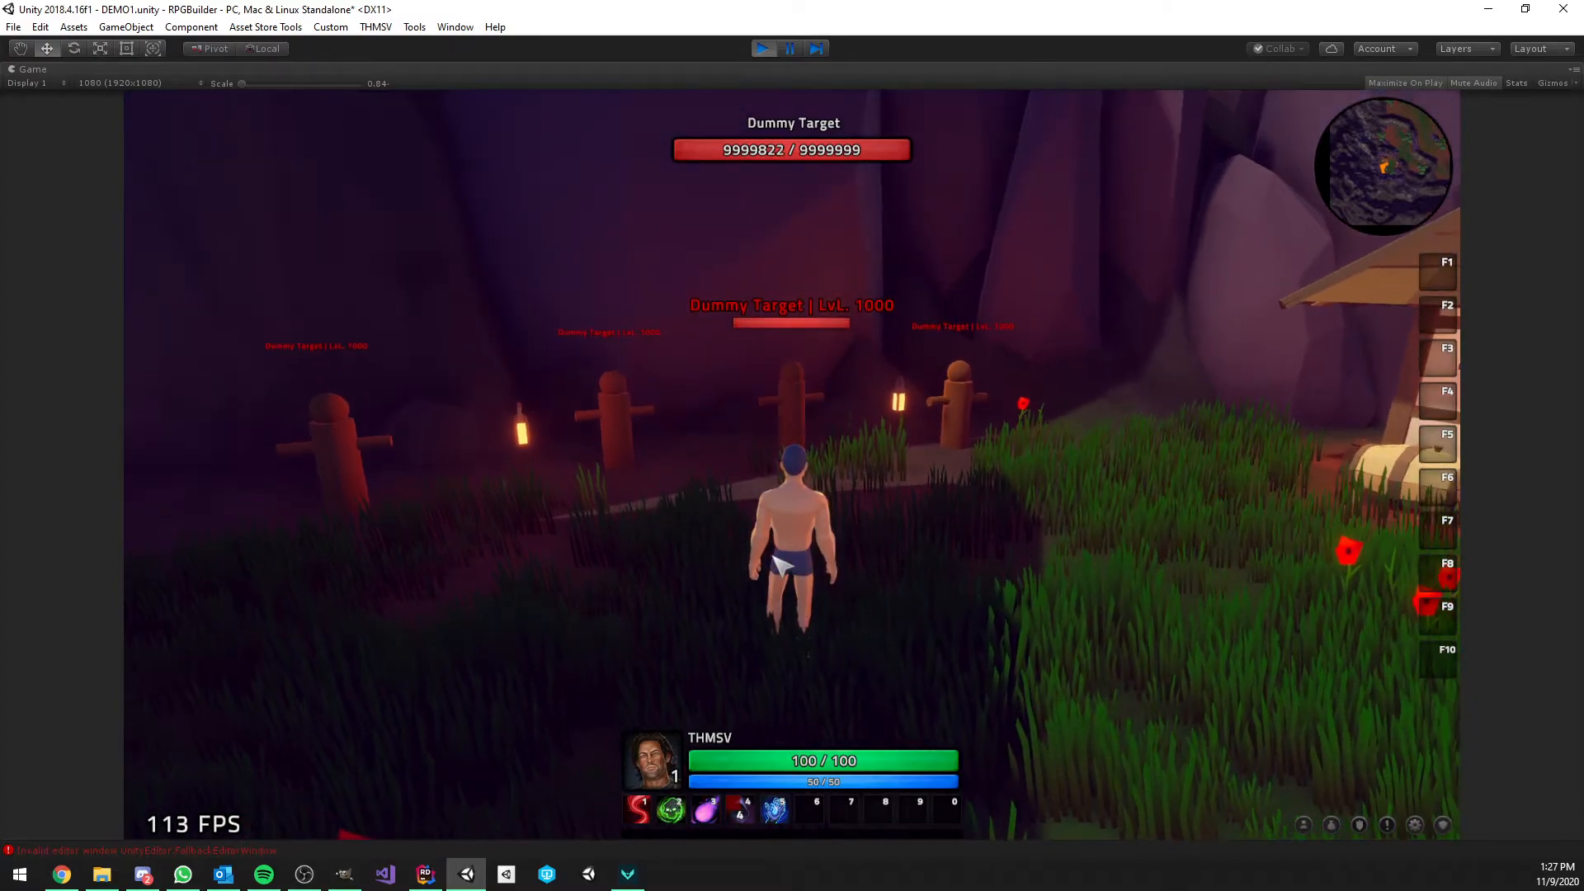
key("w")
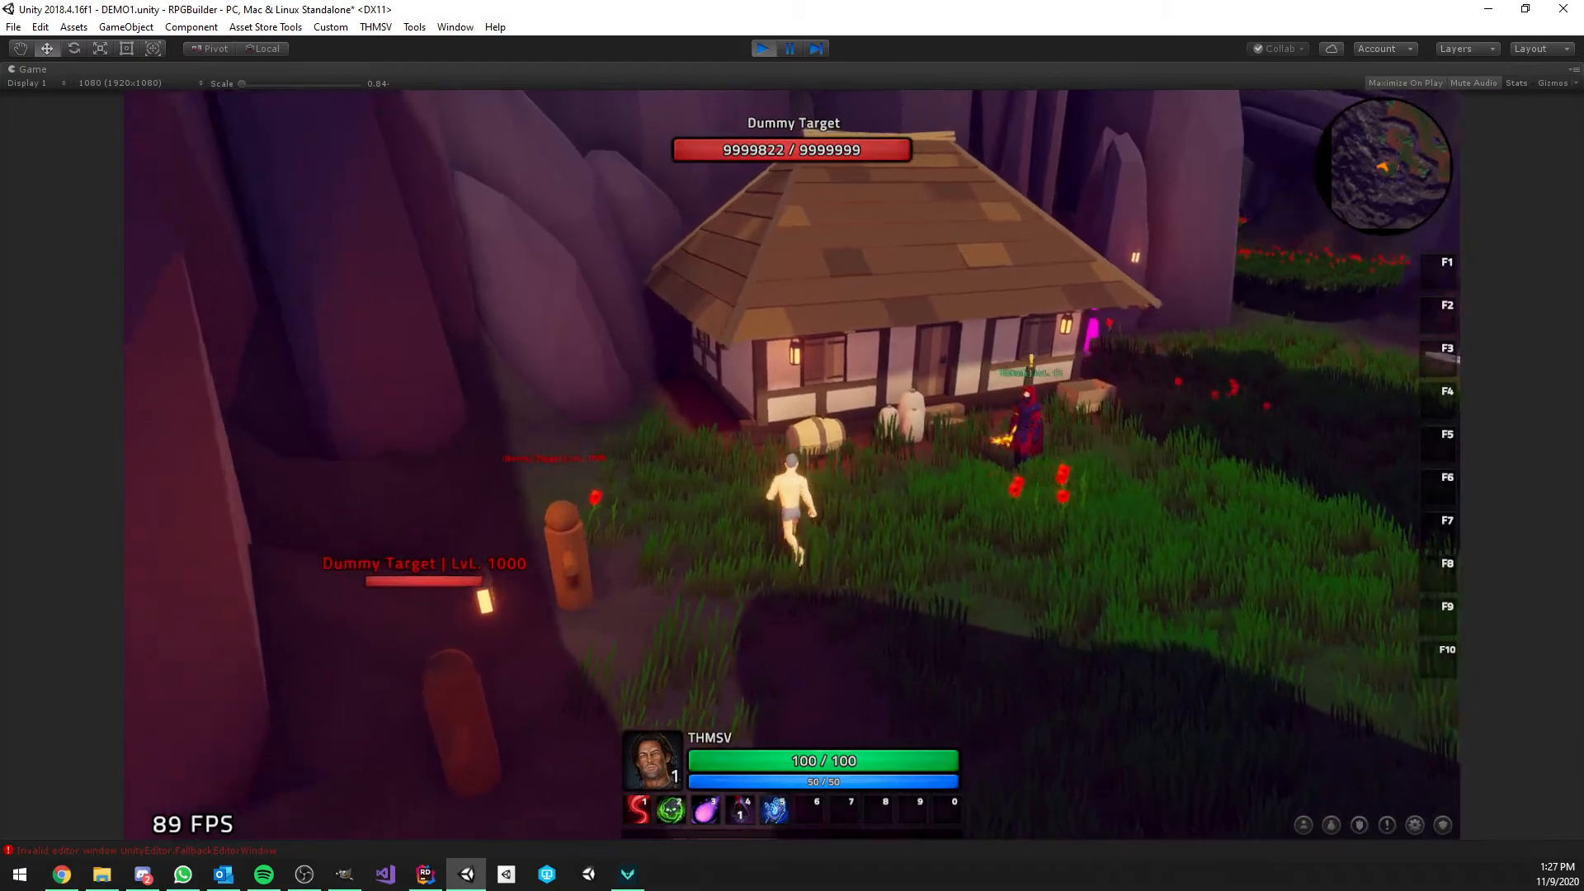
Channel Void Portal beside the dummies, then run out onto the grass and face the dummy row
scroll(824, 507, "up", 5)
right_click_drag(654, 495, 655, 495)
scroll(756, 513, "down", 3)
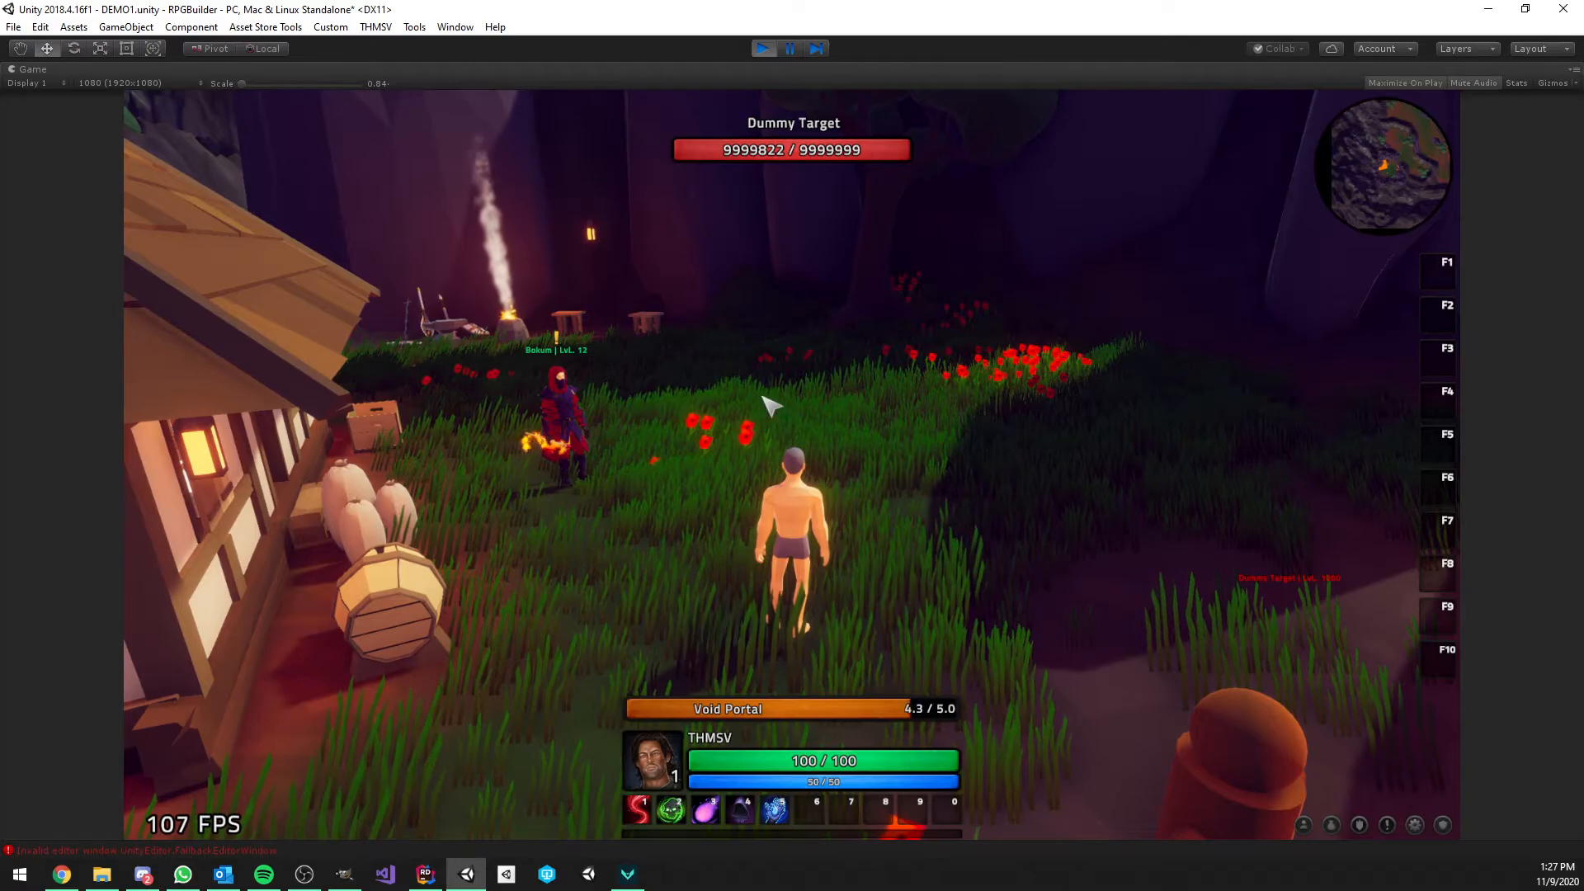
right_click_drag(792, 398, 858, 351)
key("w")
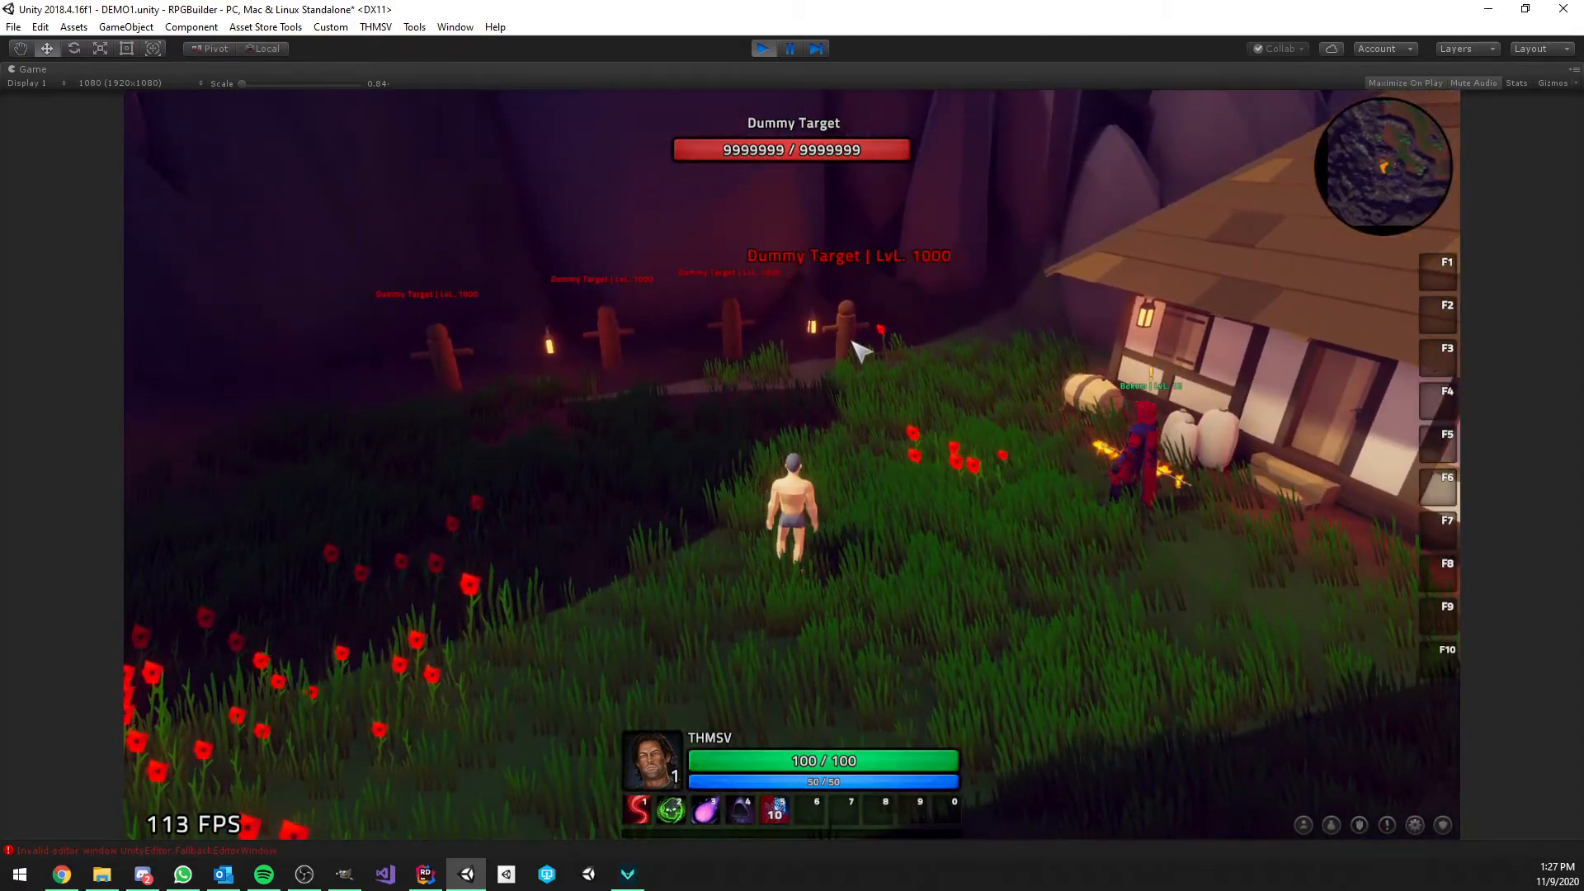
right_click_drag(850, 423, 850, 423)
key("a")
key("d")
key("a")
key("d")
key("a")
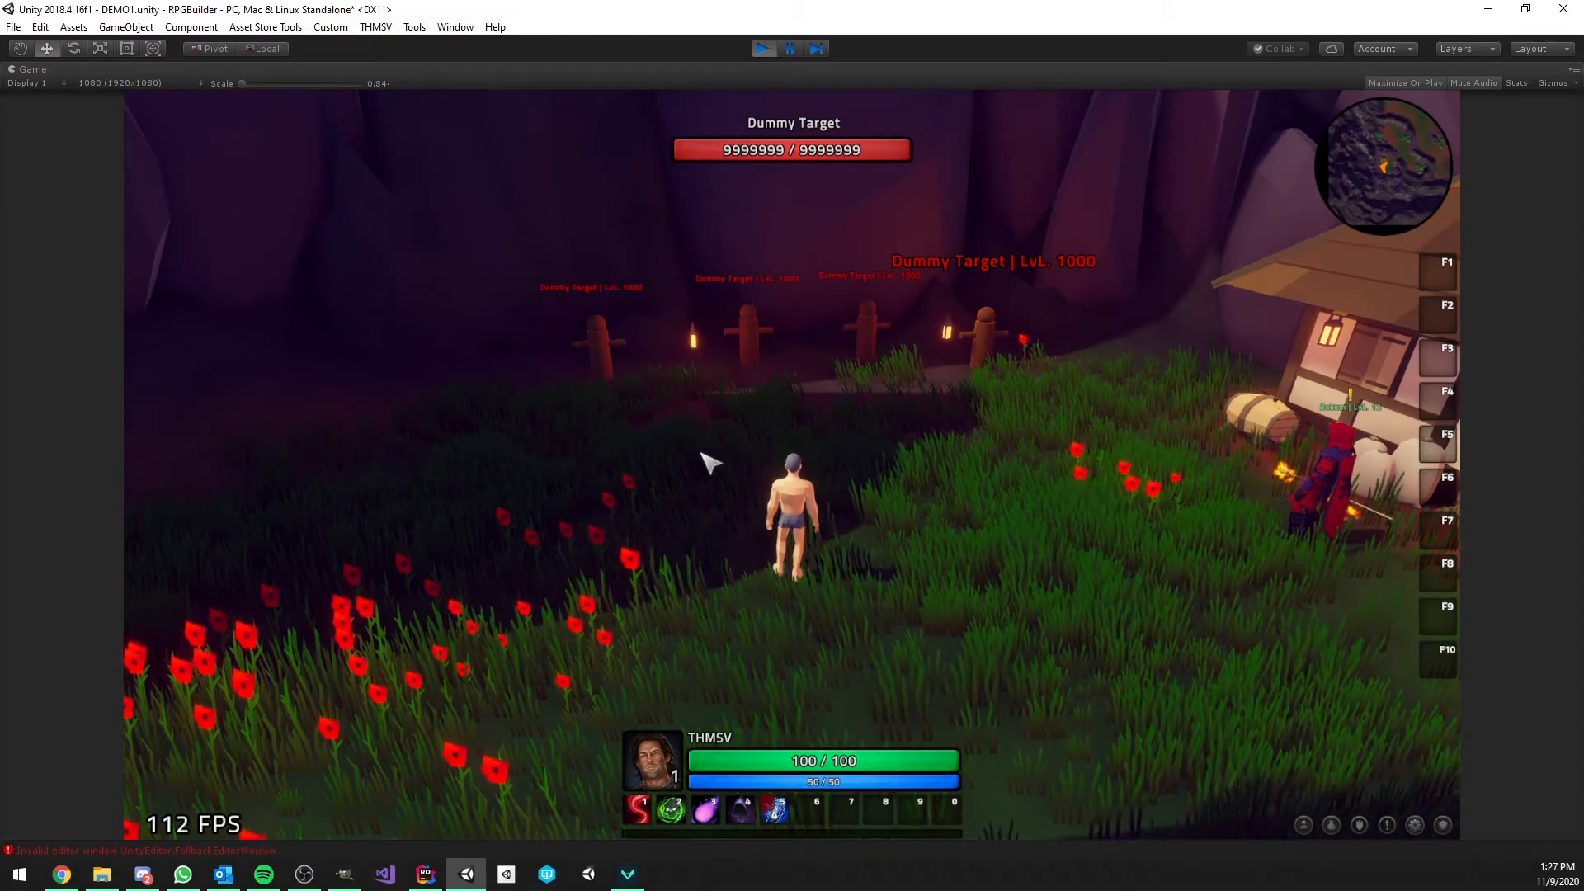
Cast Cursed Ground under the three dummies nearest the house and apply Curse to the targeted one
scroll(728, 483, "up", 5)
scroll(777, 387, "down", 5)
right_click_drag(775, 368, 771, 373)
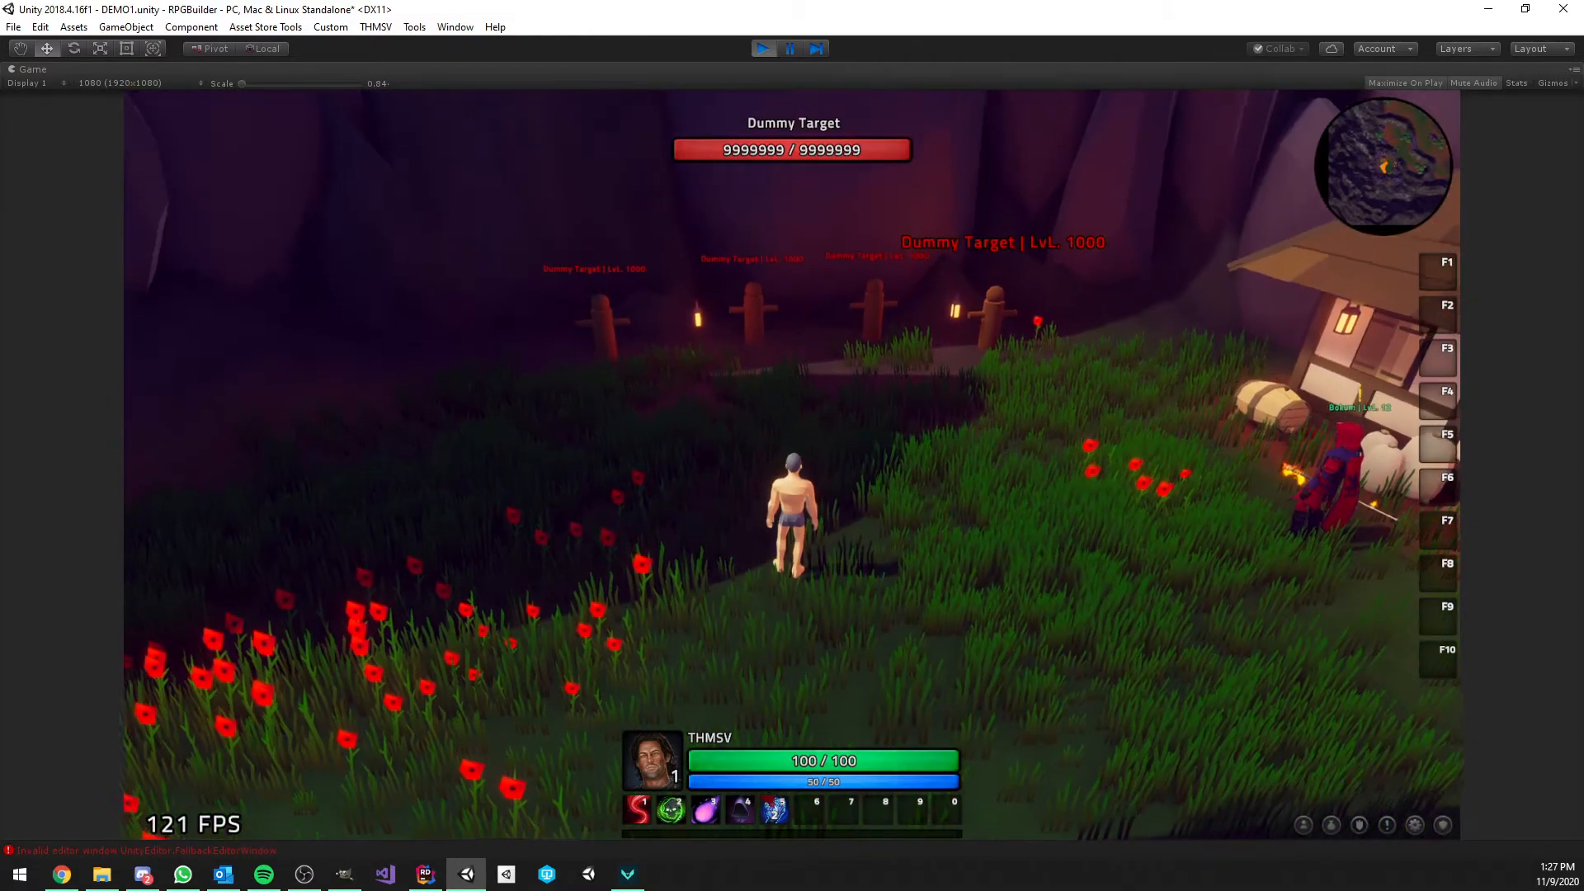
left_click(895, 363)
right_click_drag(883, 456, 883, 456)
key("s")
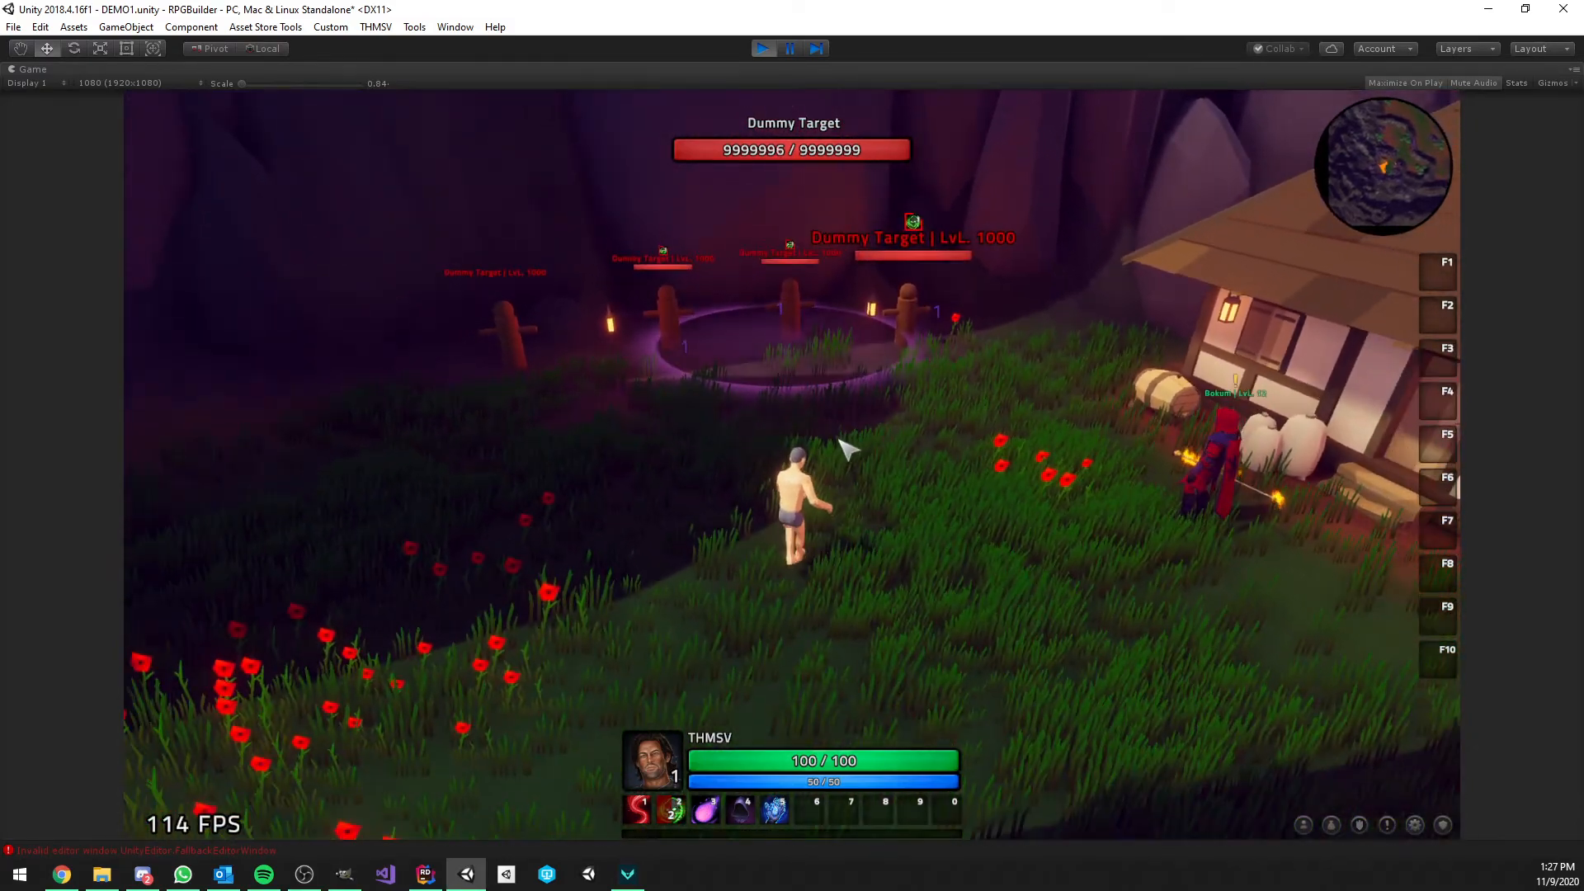
key("1")
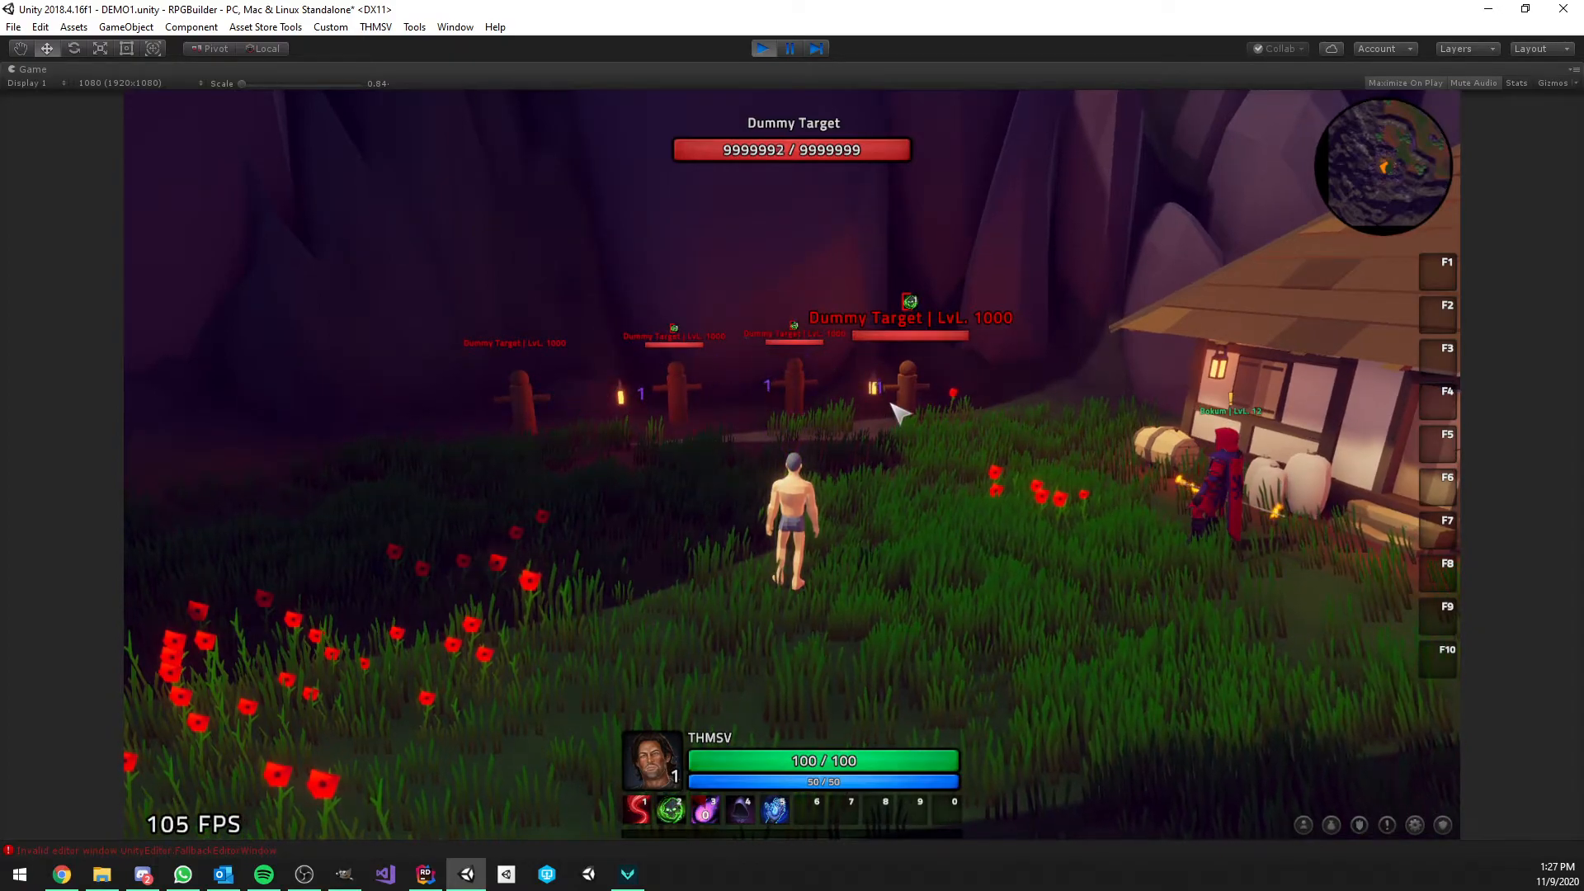
Activate the slot 4 self-buff and run around the grass in front of the dummies with it active
key("d")
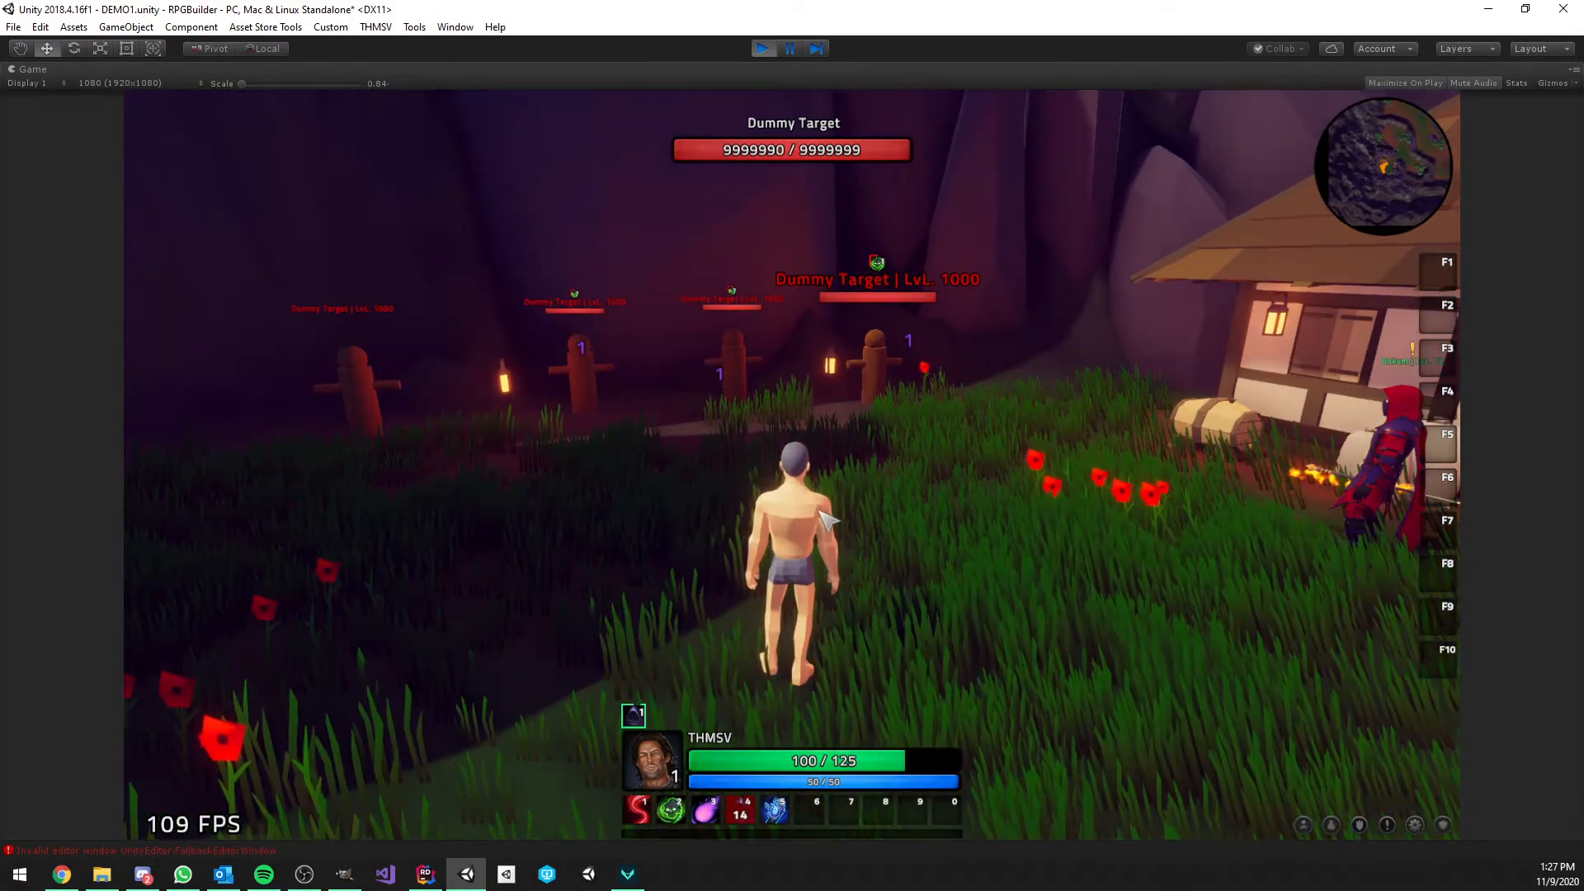
key("a")
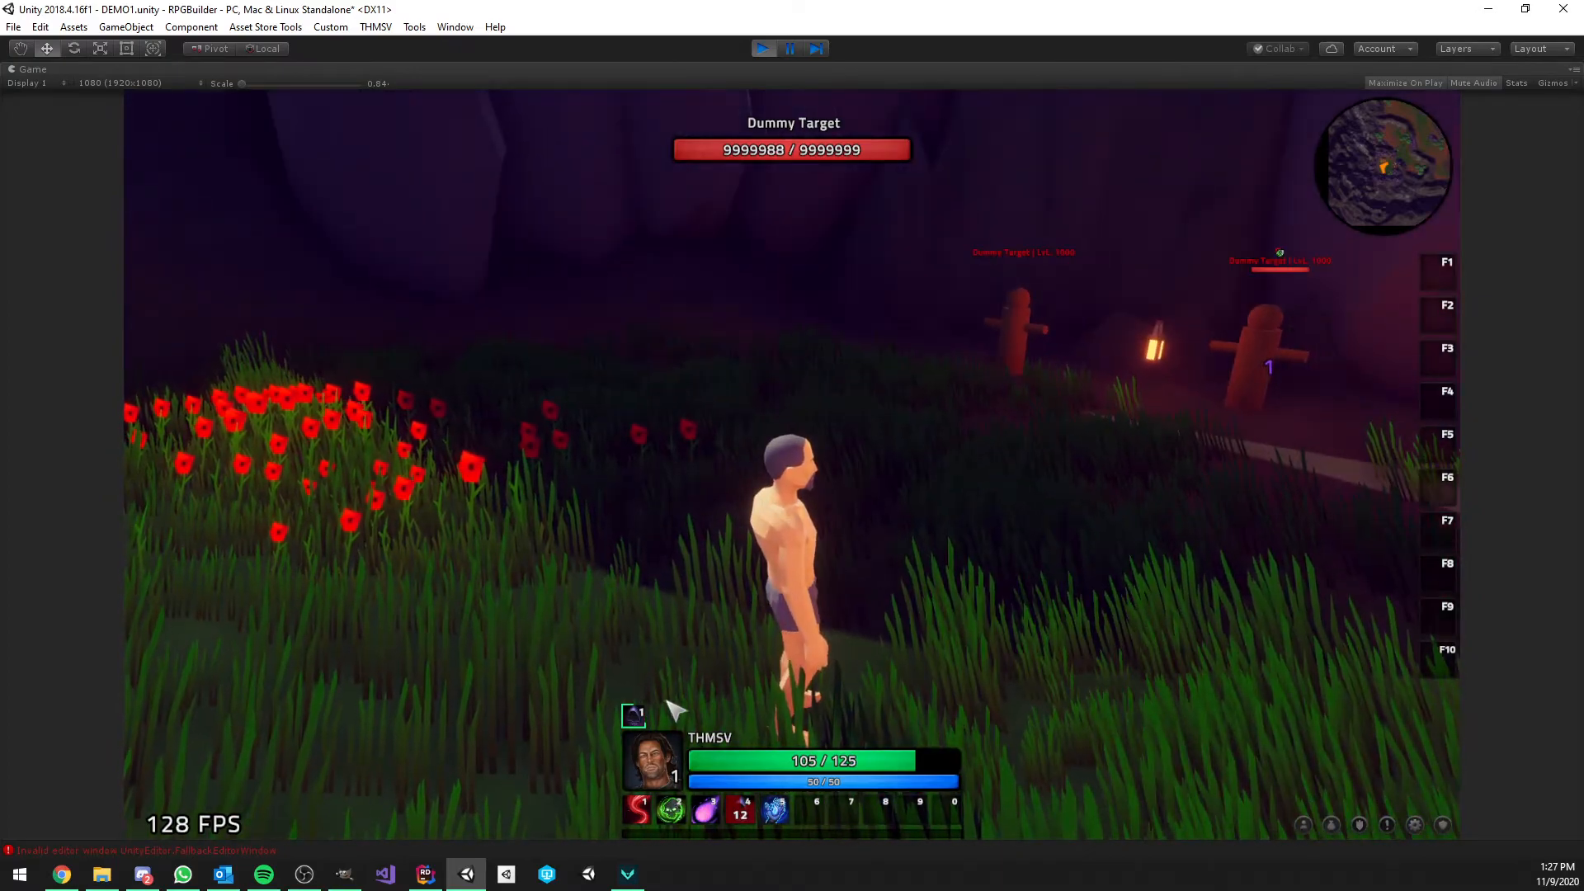
key("w")
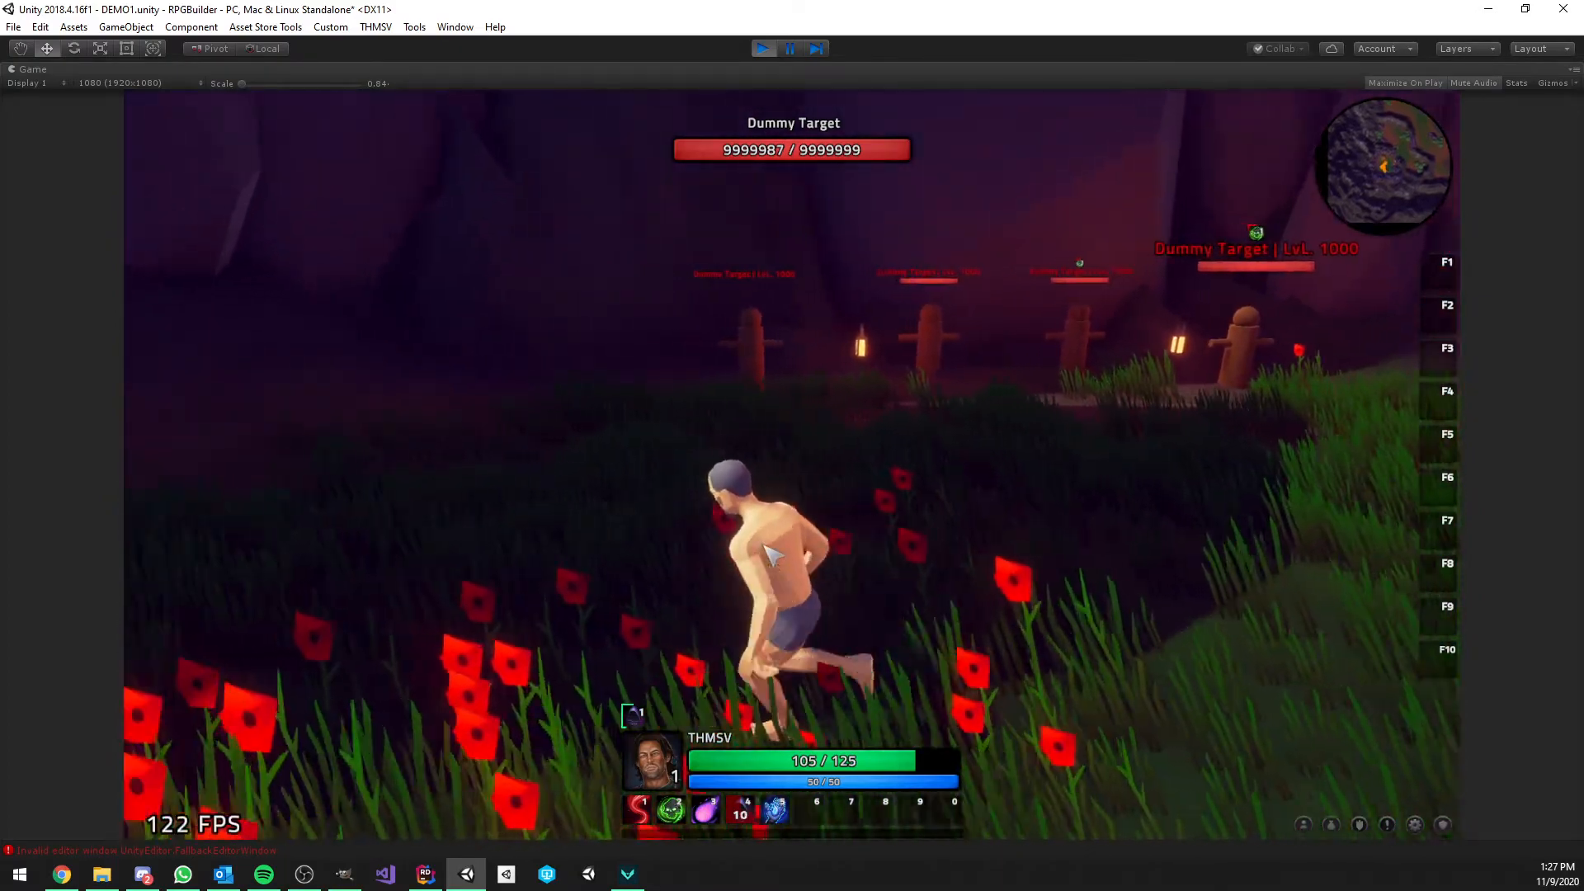
key("d")
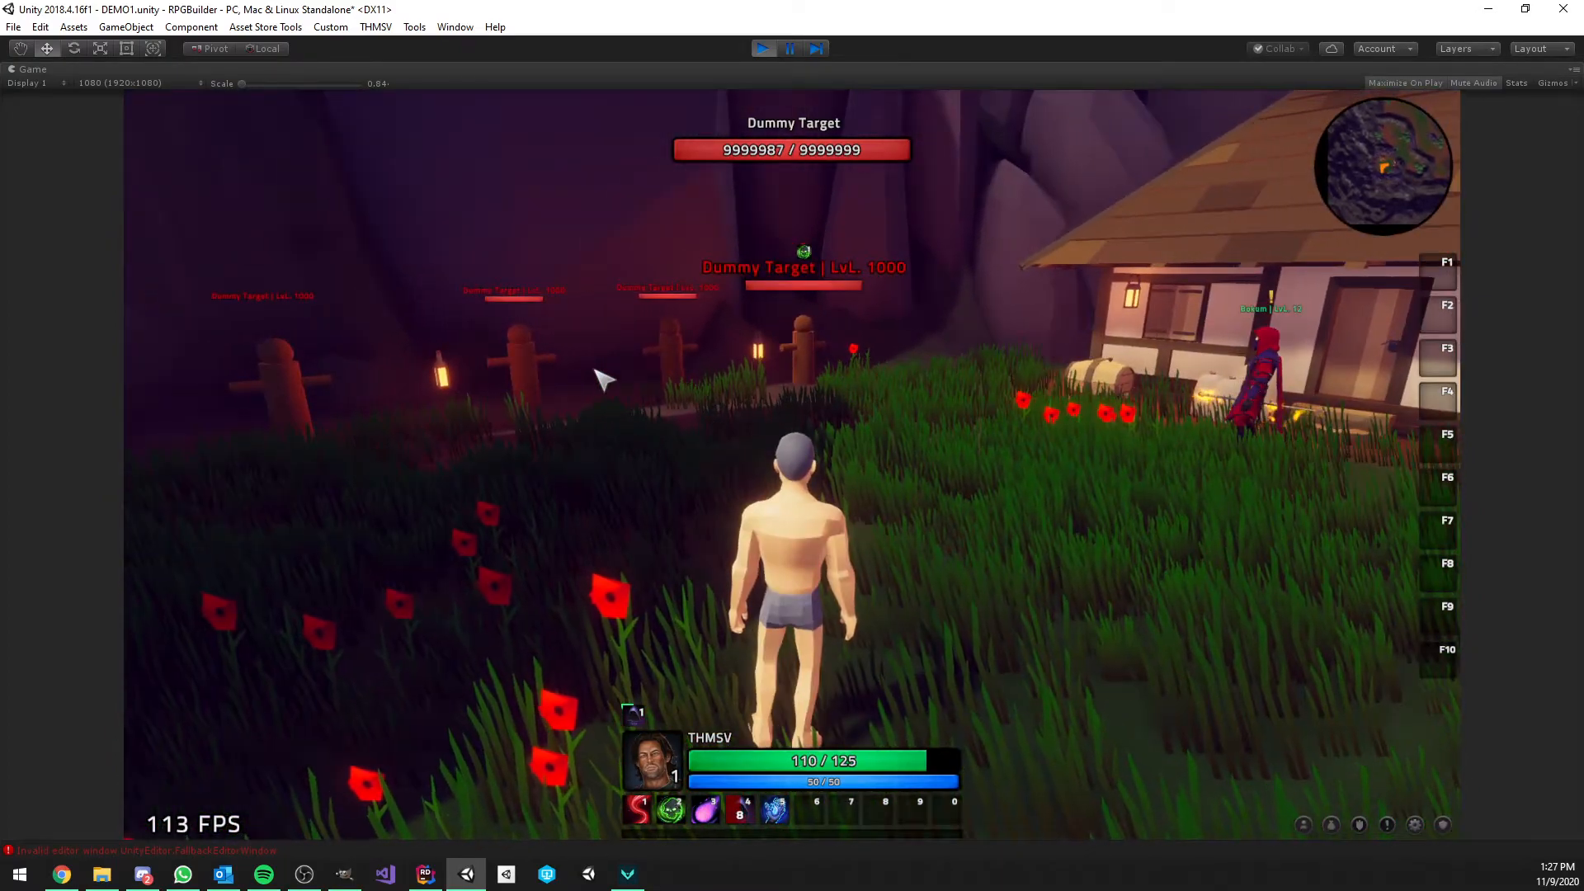
Target the second dummy from the far end of the row and cast Curse on it
key("a")
key("1")
key("d")
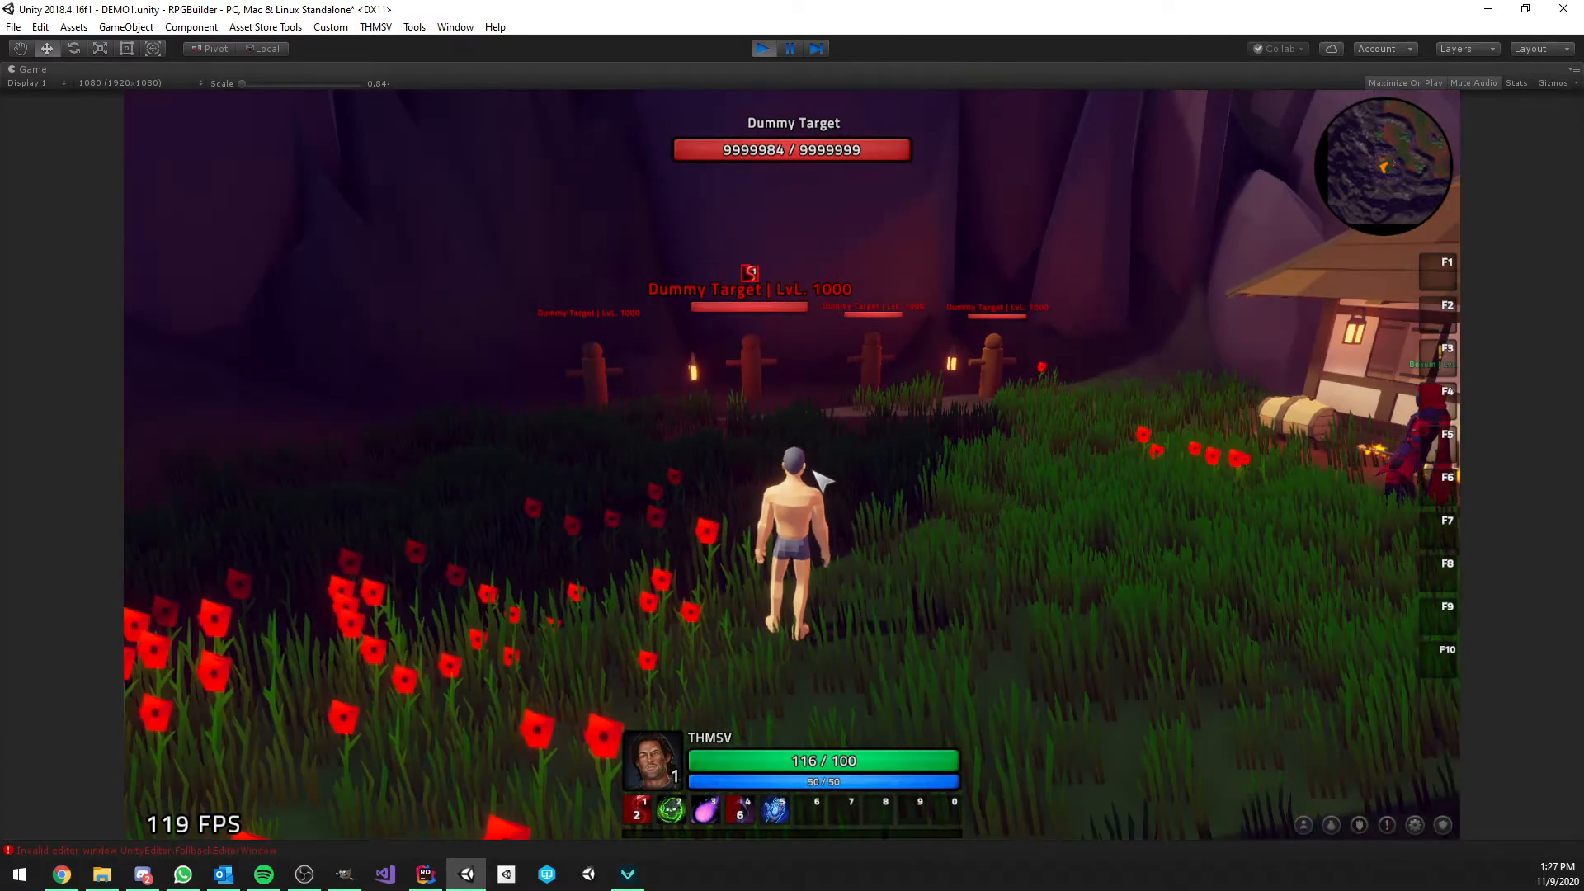
Leave the maximized game view, set the Curse effect's pulse visual to HIT_SHADOW_LOGIC in RPG Builder, save it and close the editor
left_click(375, 26)
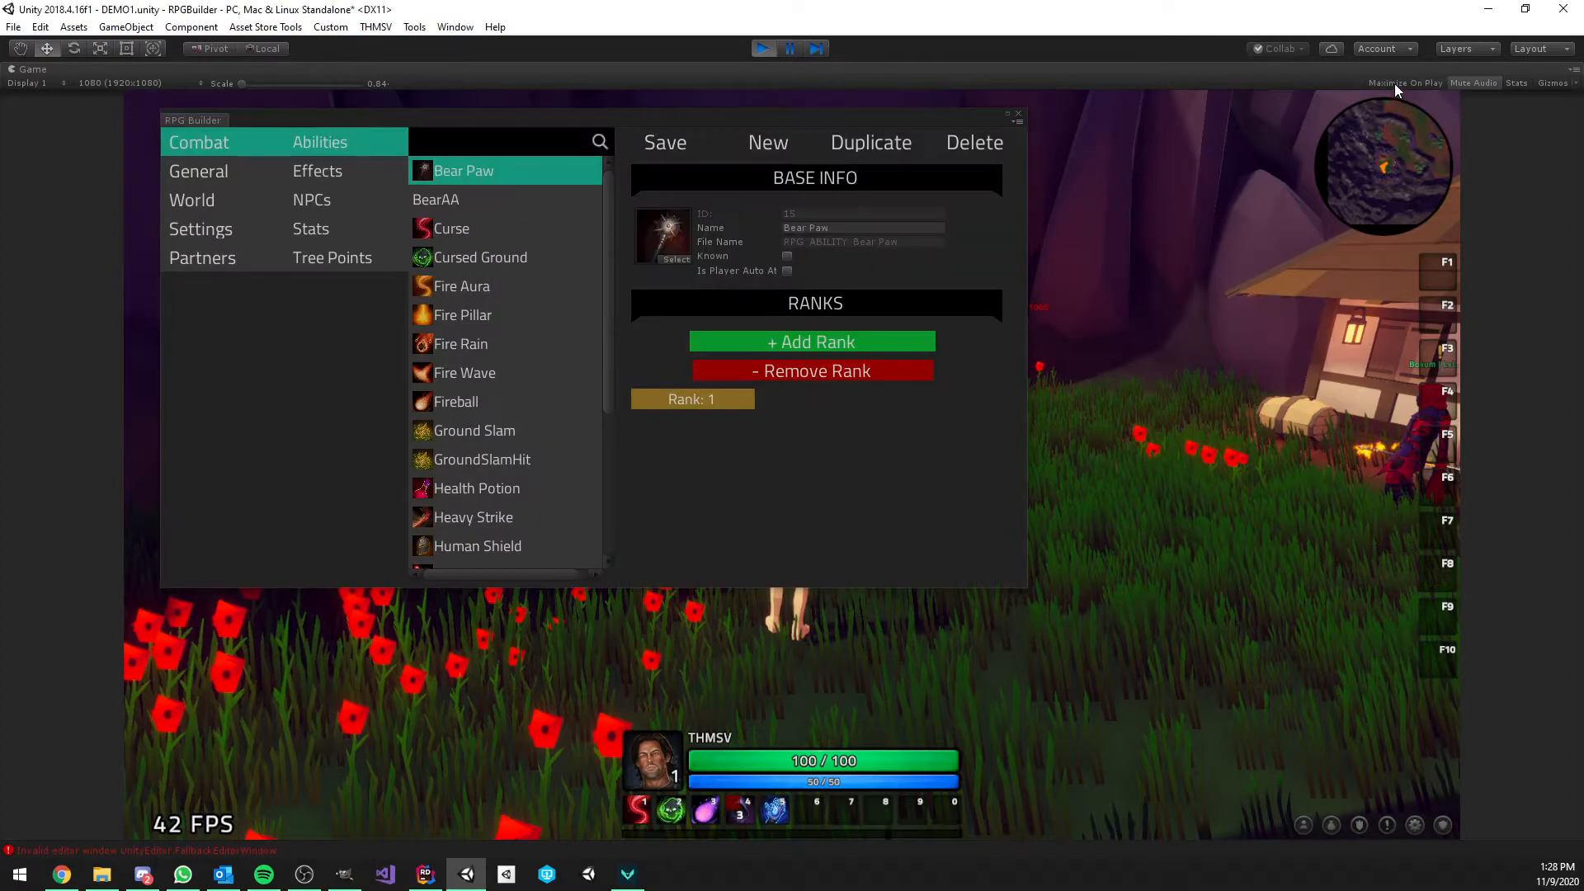
left_click(789, 50)
left_click(339, 169)
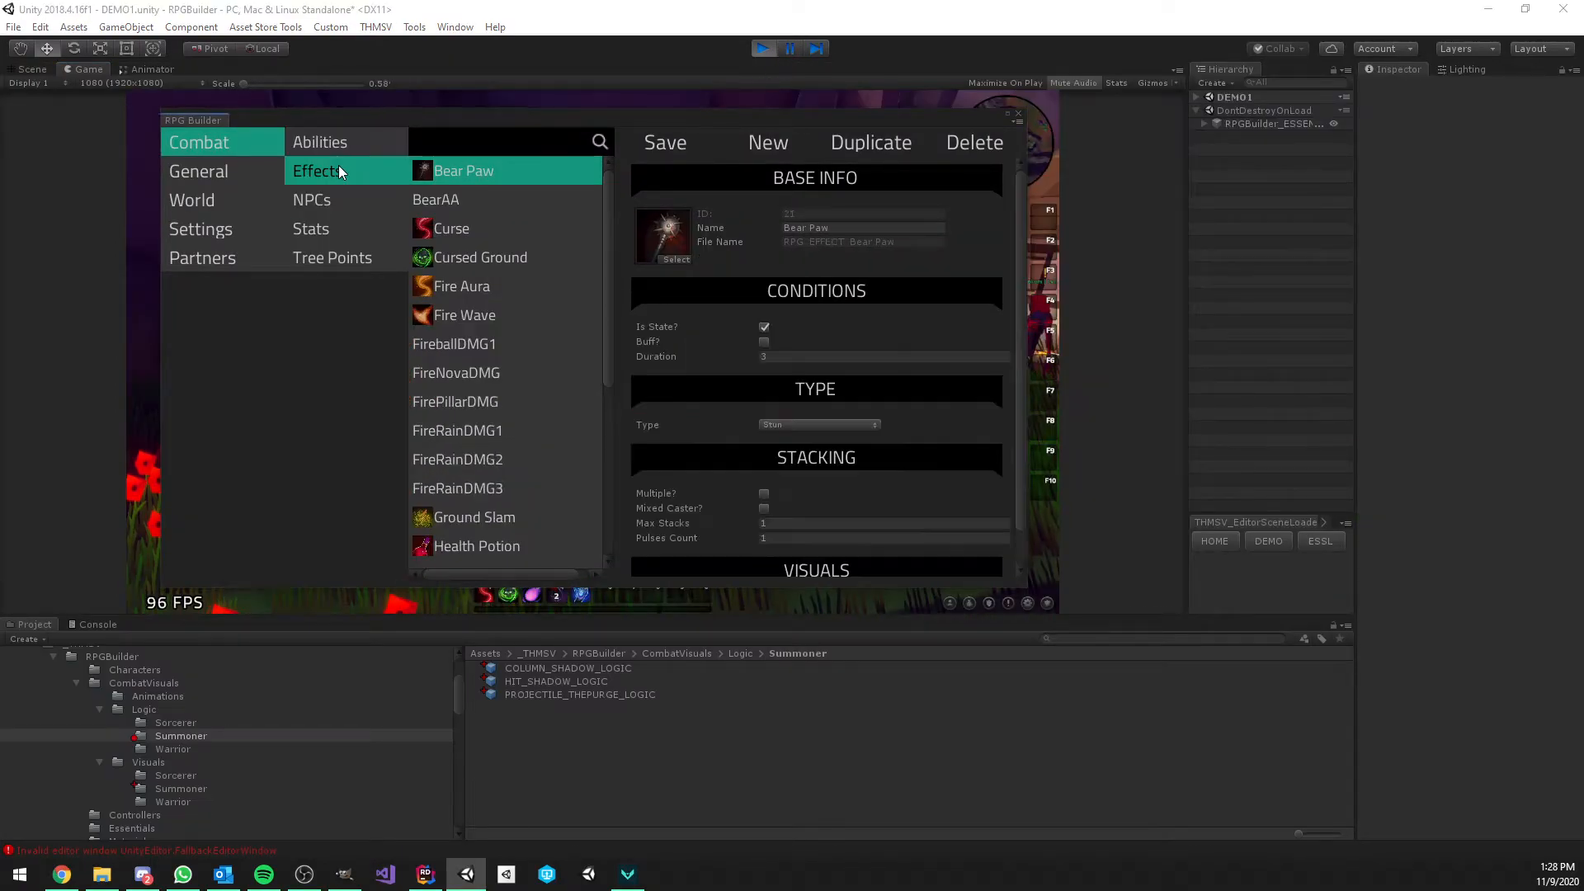
left_click(463, 225)
left_click_drag(575, 122, 596, 103)
scroll(779, 299, "down", 4)
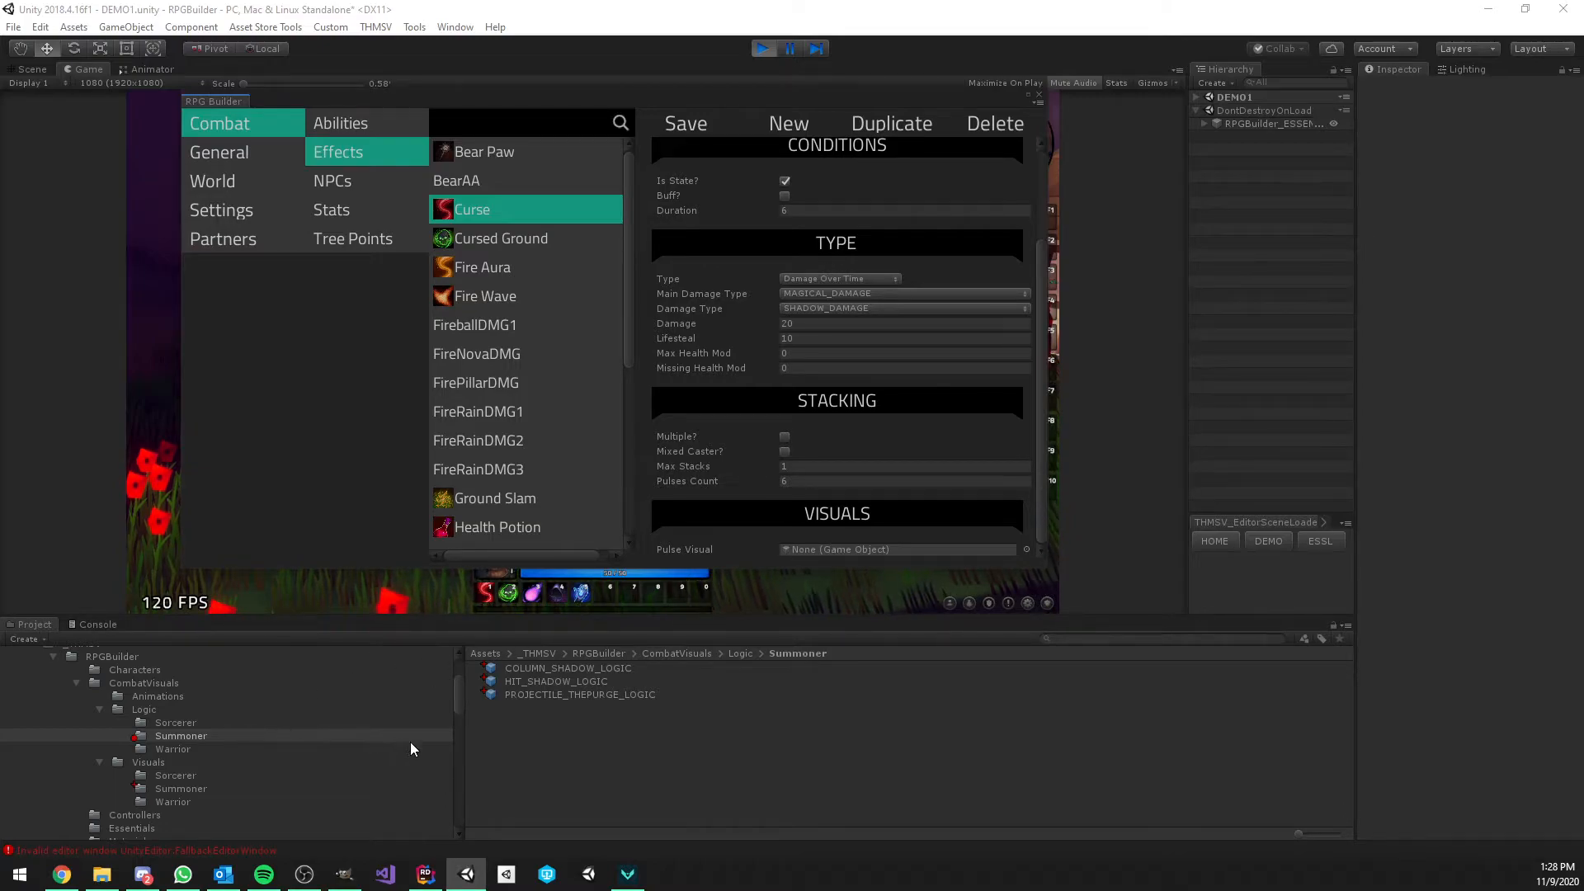
left_click_drag(559, 685, 812, 551)
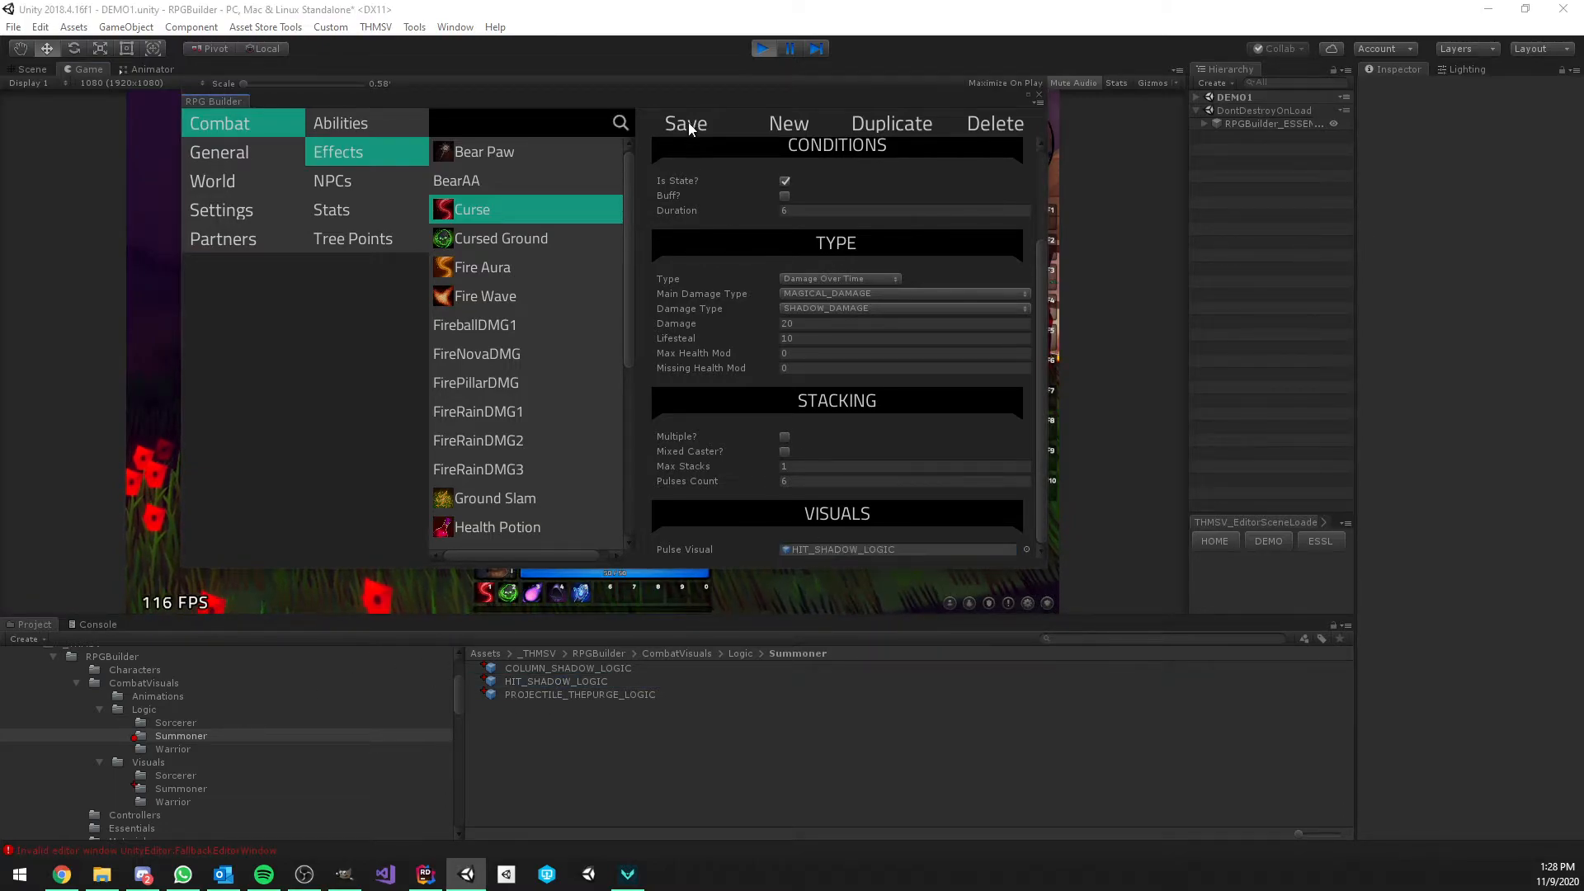
left_click(1039, 98)
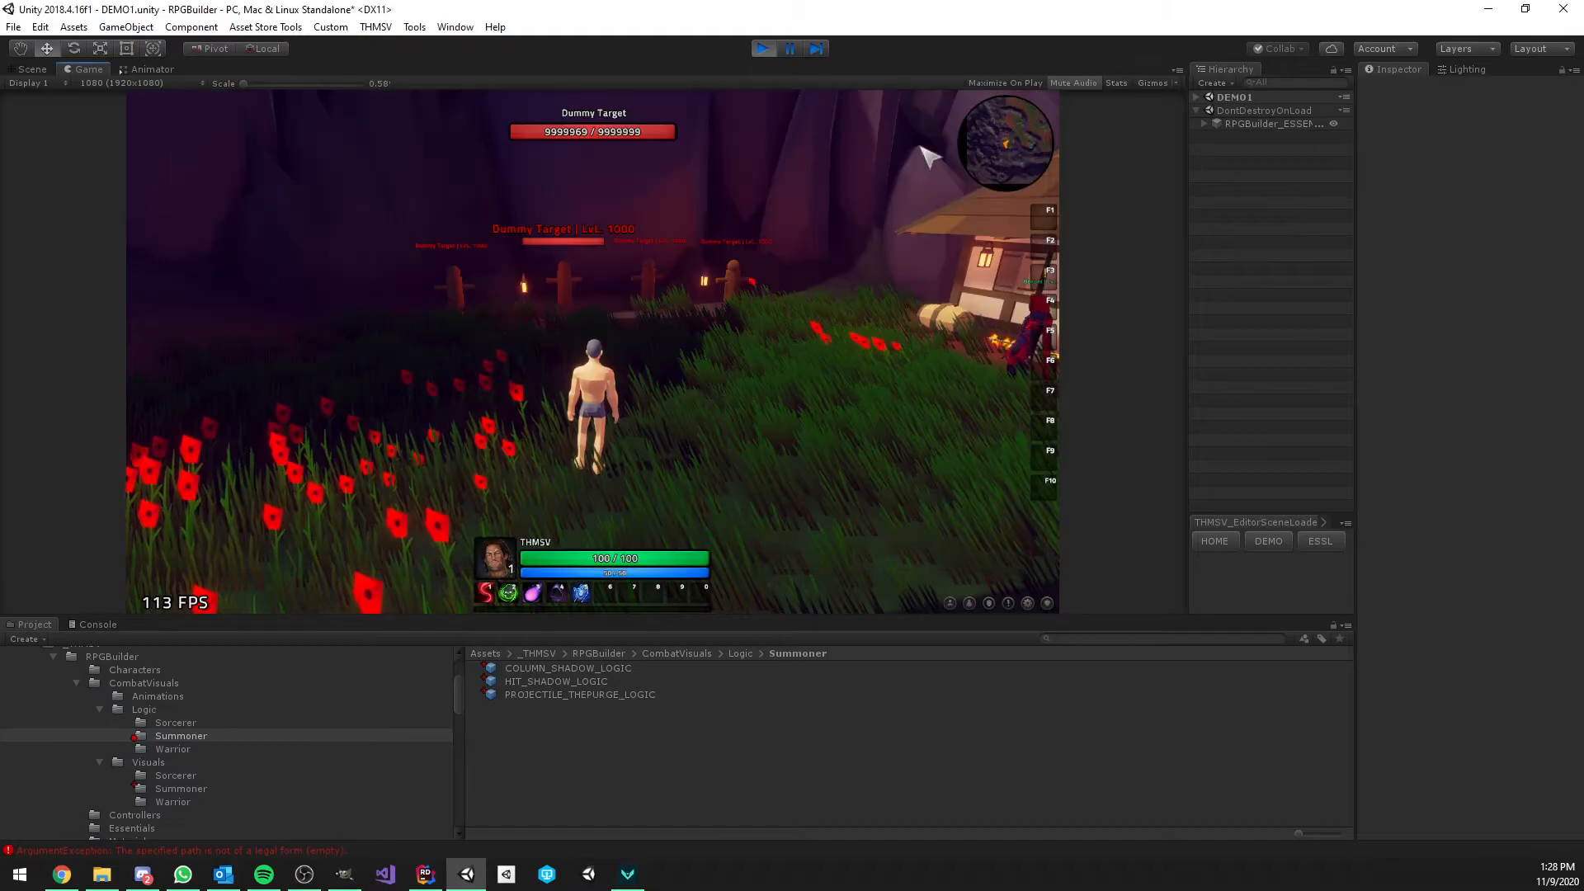
Test the Curse ability on the Dummy Target in the maximized game view while moving the character around
key("shift+space")
key("1")
key("w")
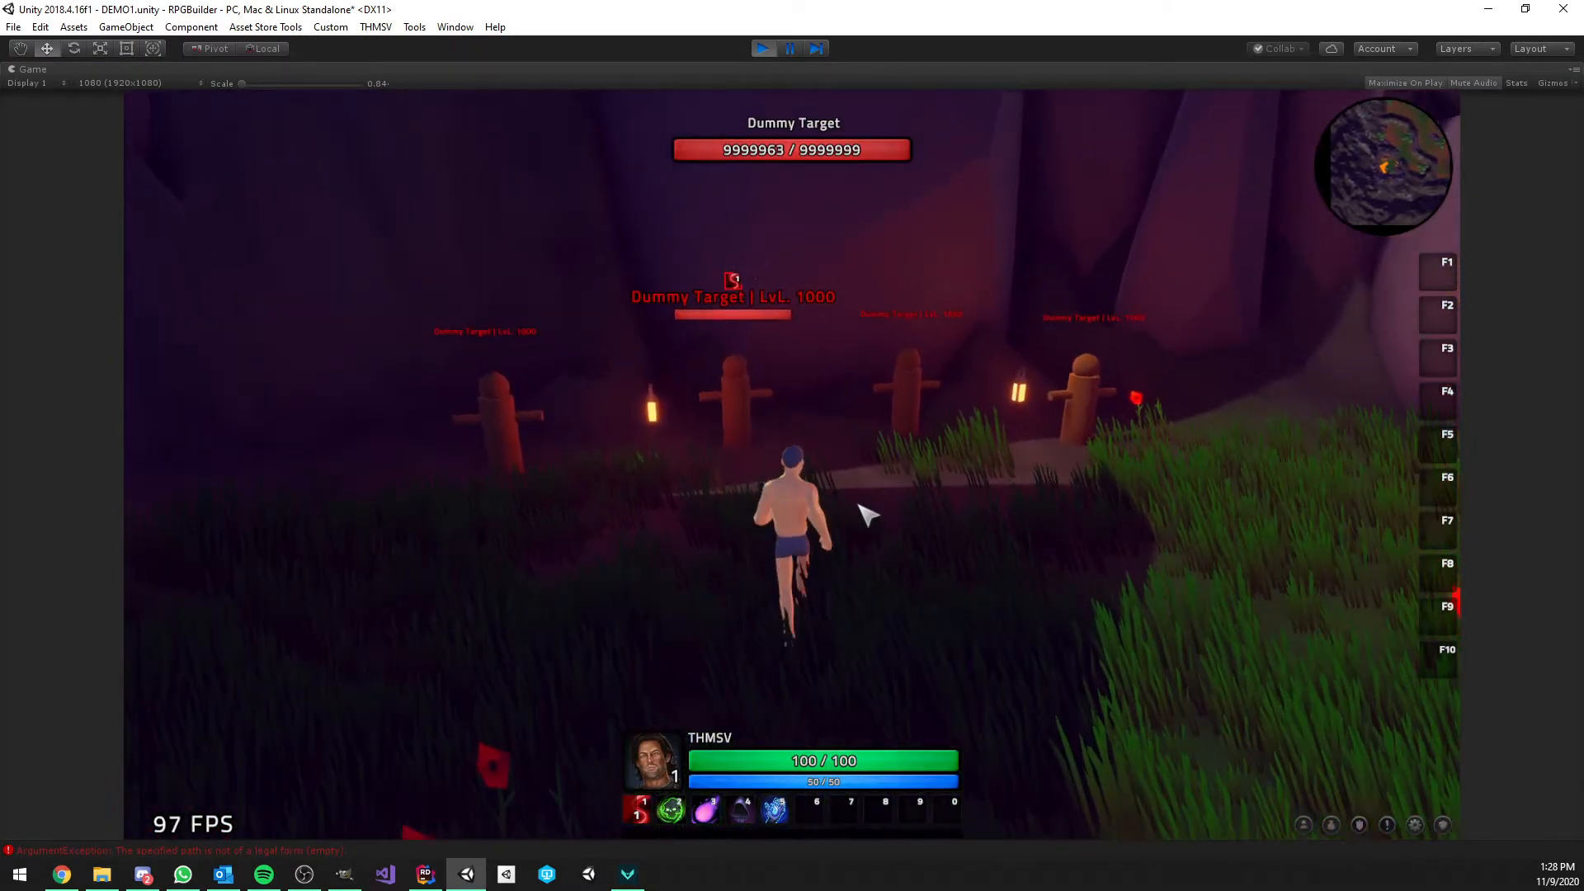
key("s")
key("s")
key("d")
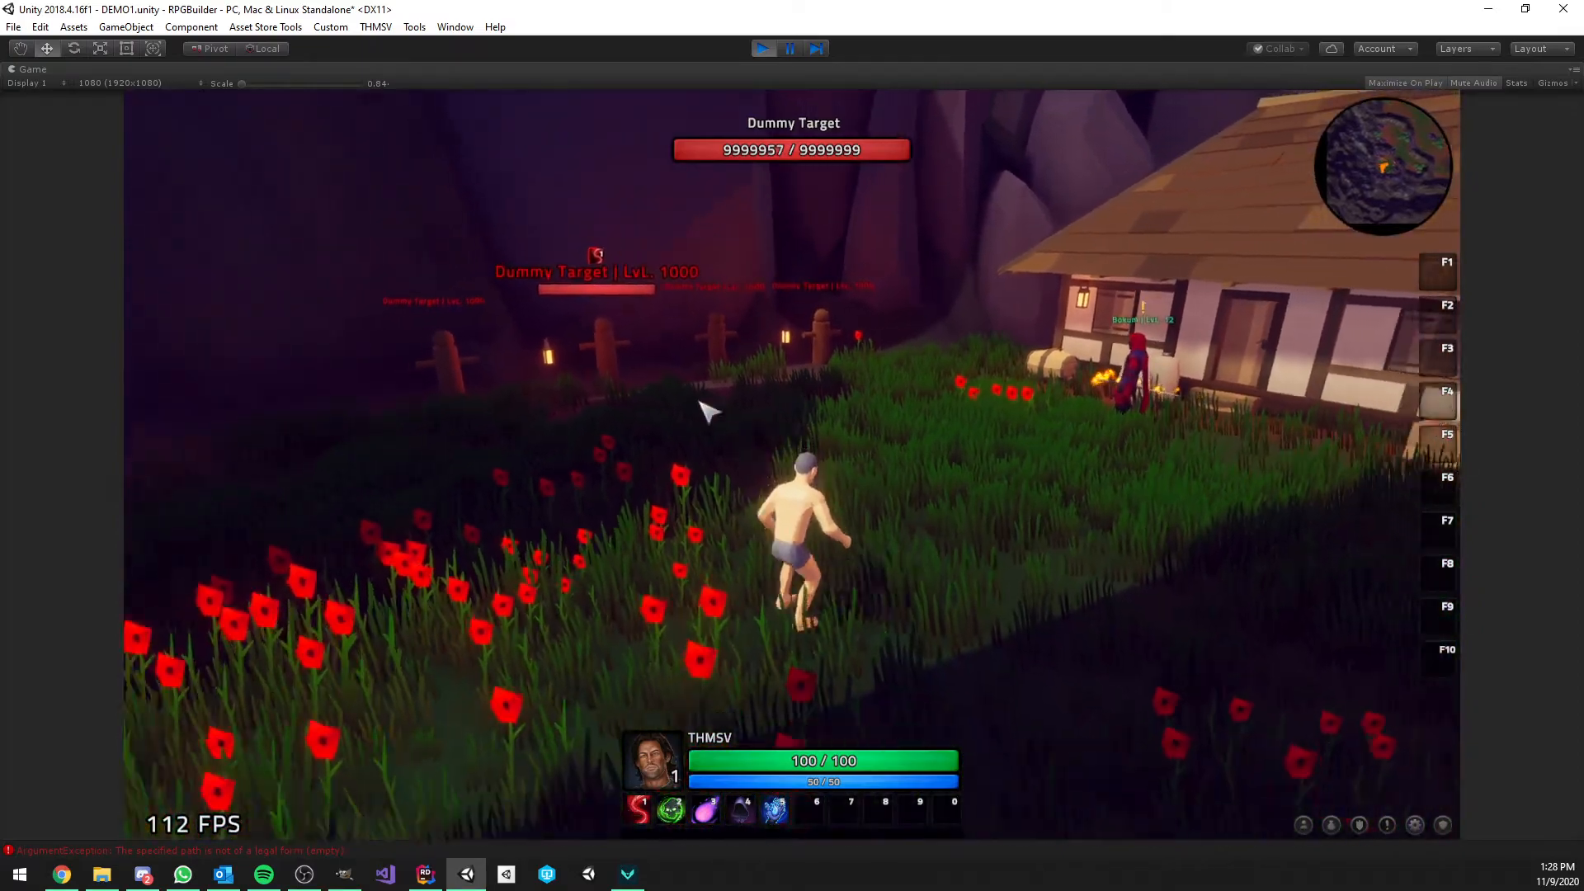
key("a")
key("d")
key("d")
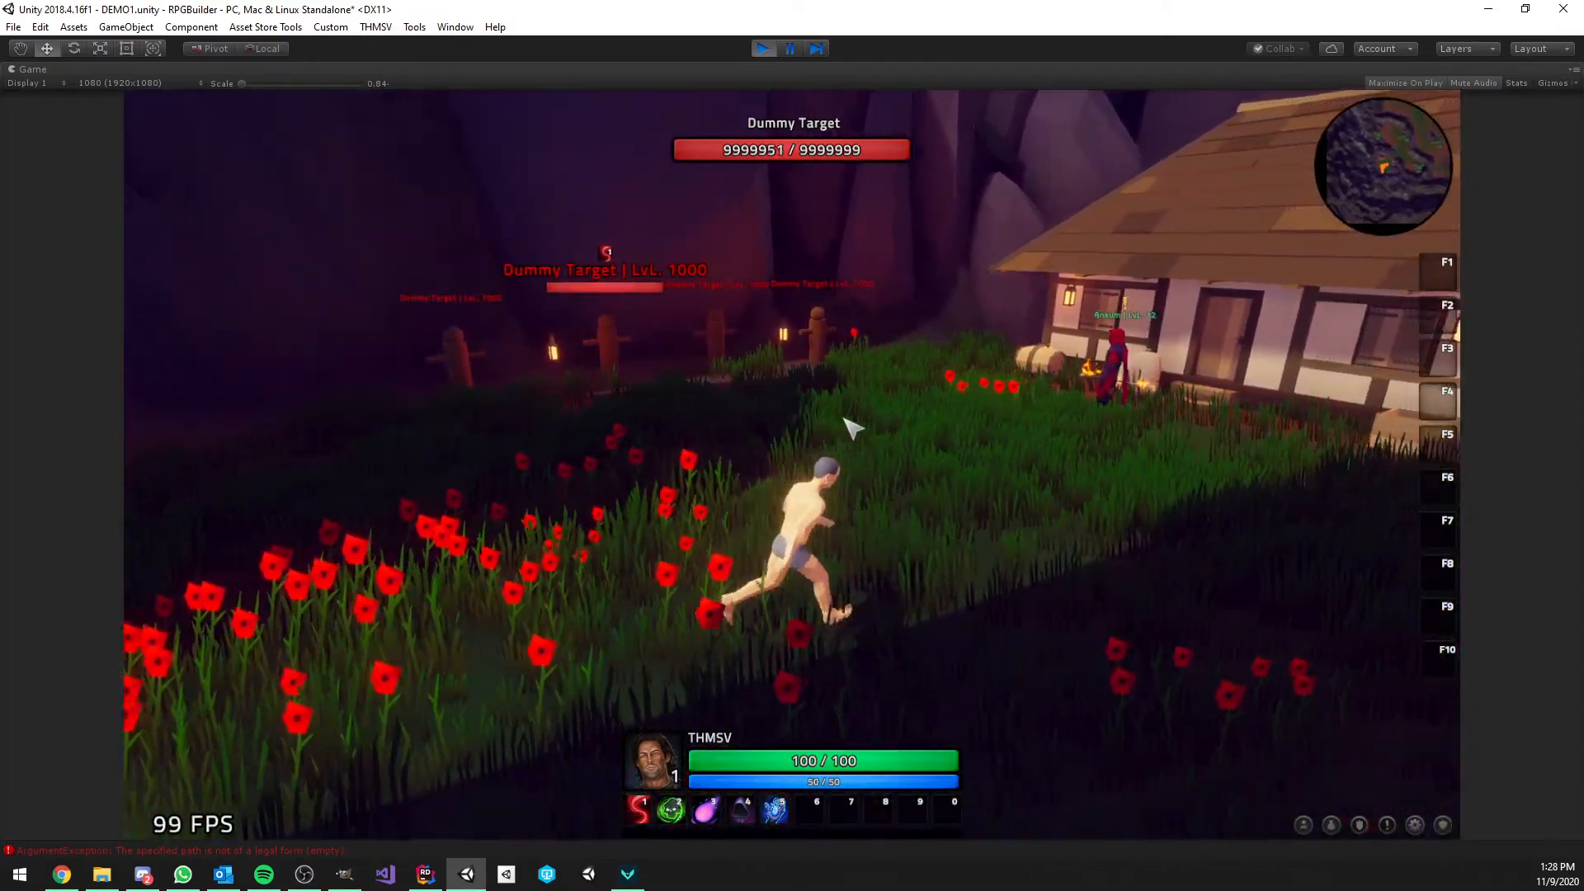
key("a")
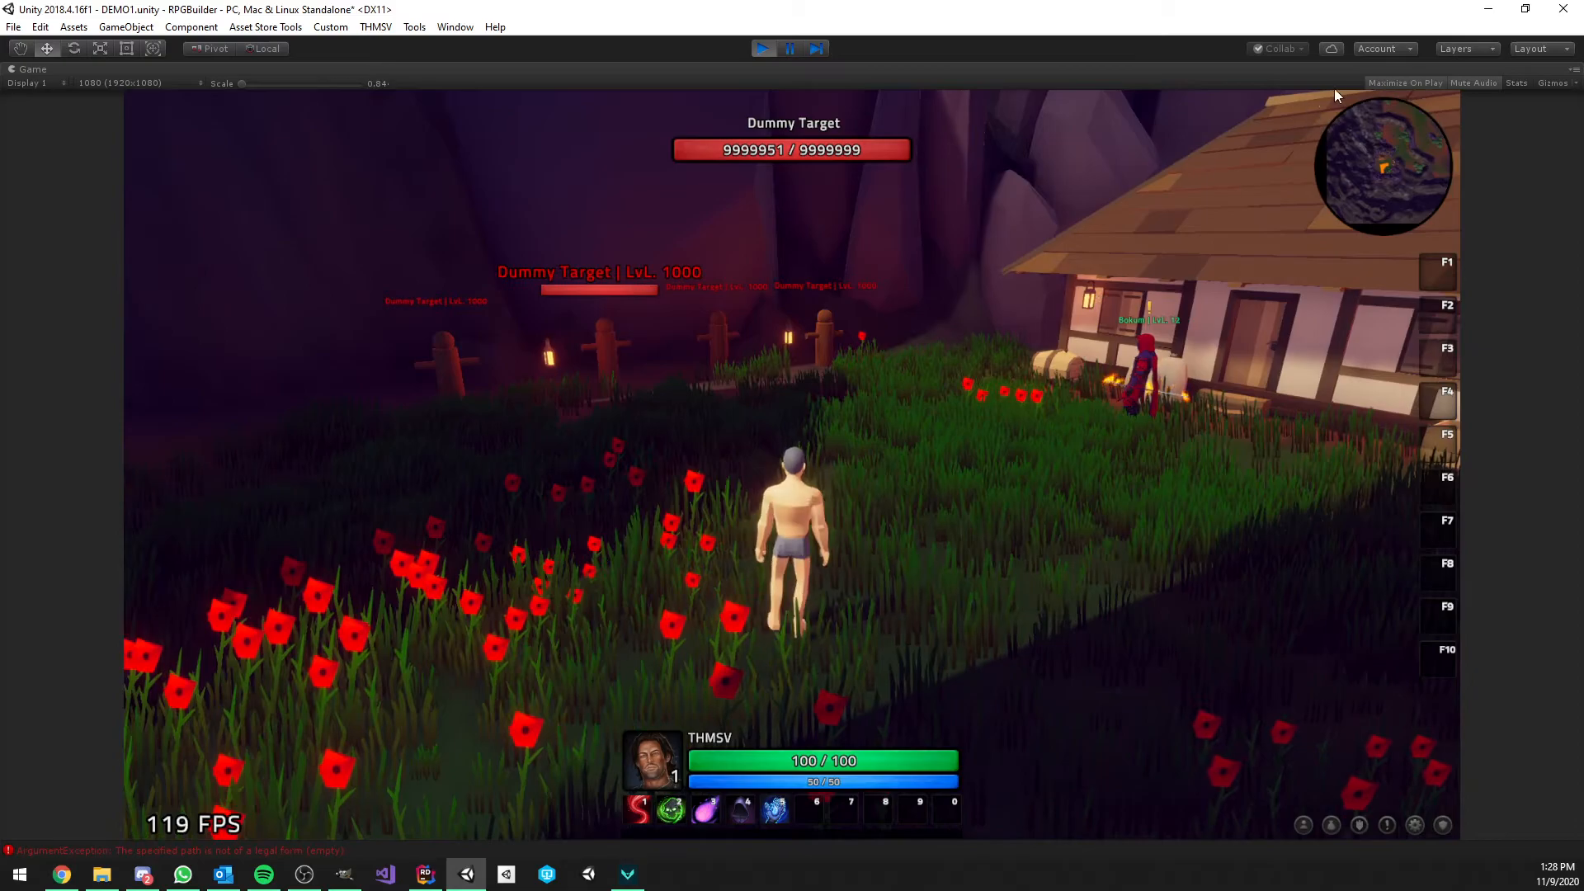
Stop play mode, consult the Summoner card's ability list in Codecks, and return to Unity
key("ctrl+p")
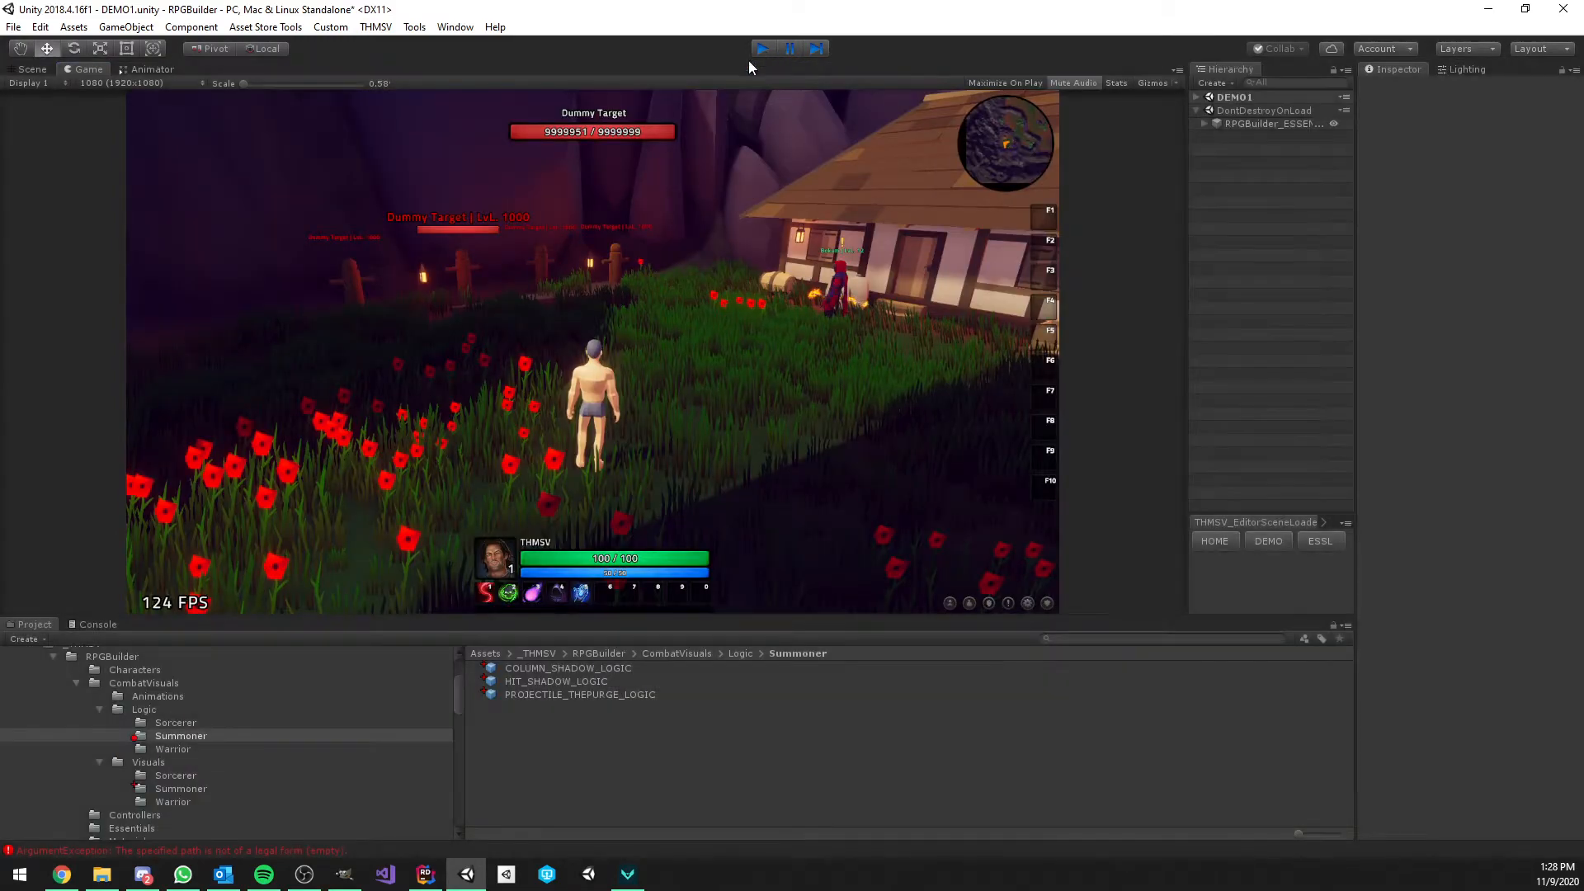
left_click(62, 874)
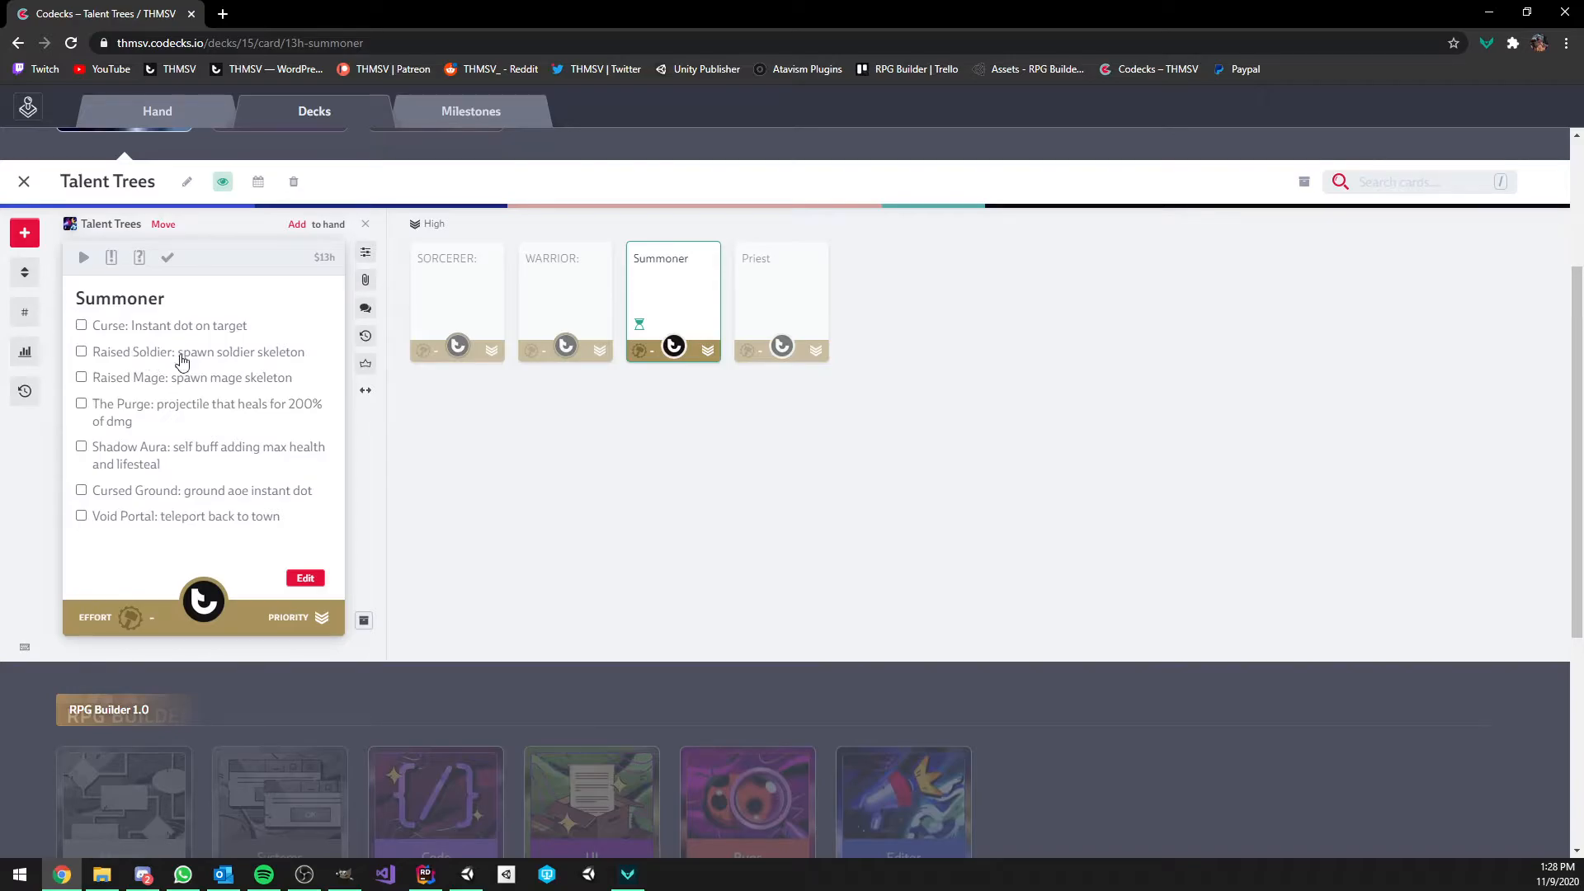
left_click(466, 875)
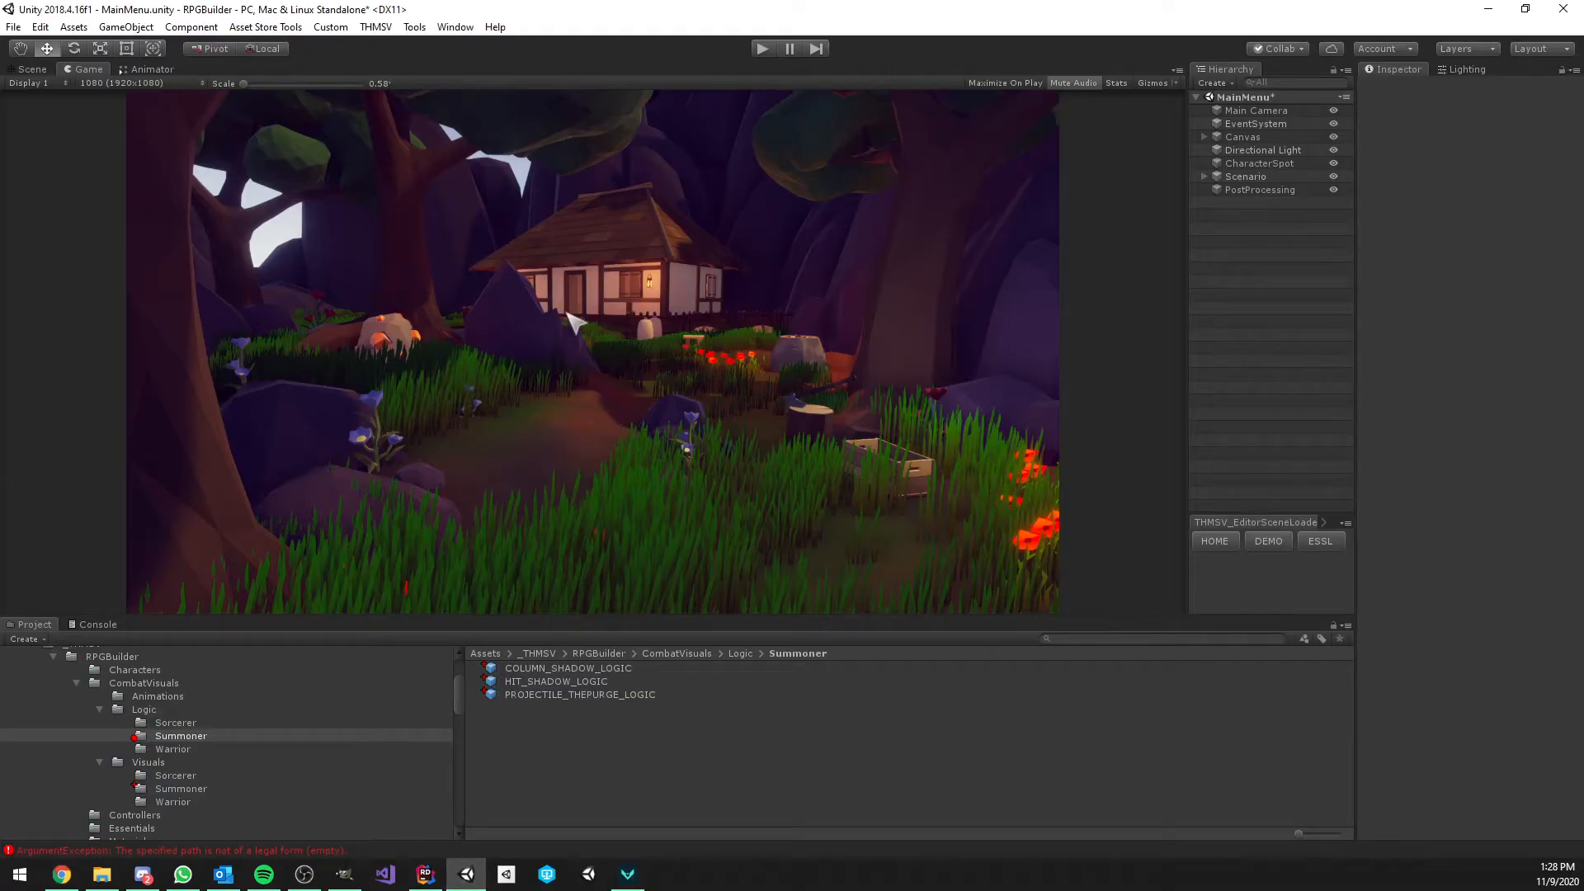
Load the DEMO scene and show its terrain in the Scene view
left_click(1268, 541)
left_click(775, 476)
left_click(41, 72)
left_click_drag(393, 168, 447, 162, "alt")
right_click_drag(494, 427, 538, 448)
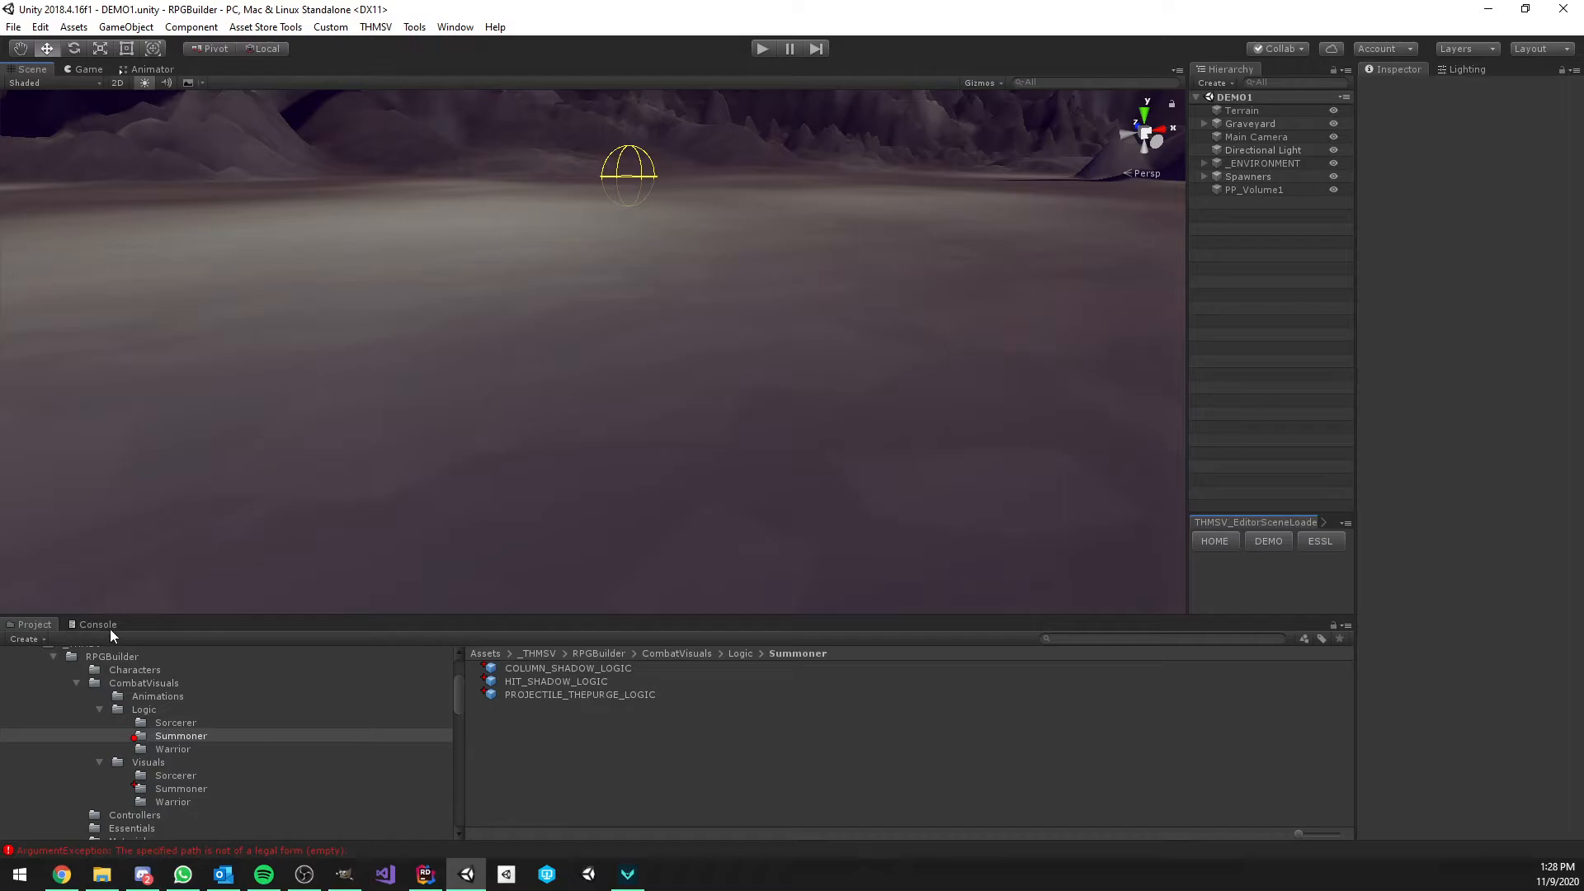
Open the Humanoids folder under RPGBuilder's NPCs in the project assets
scroll(172, 714, "up", 4)
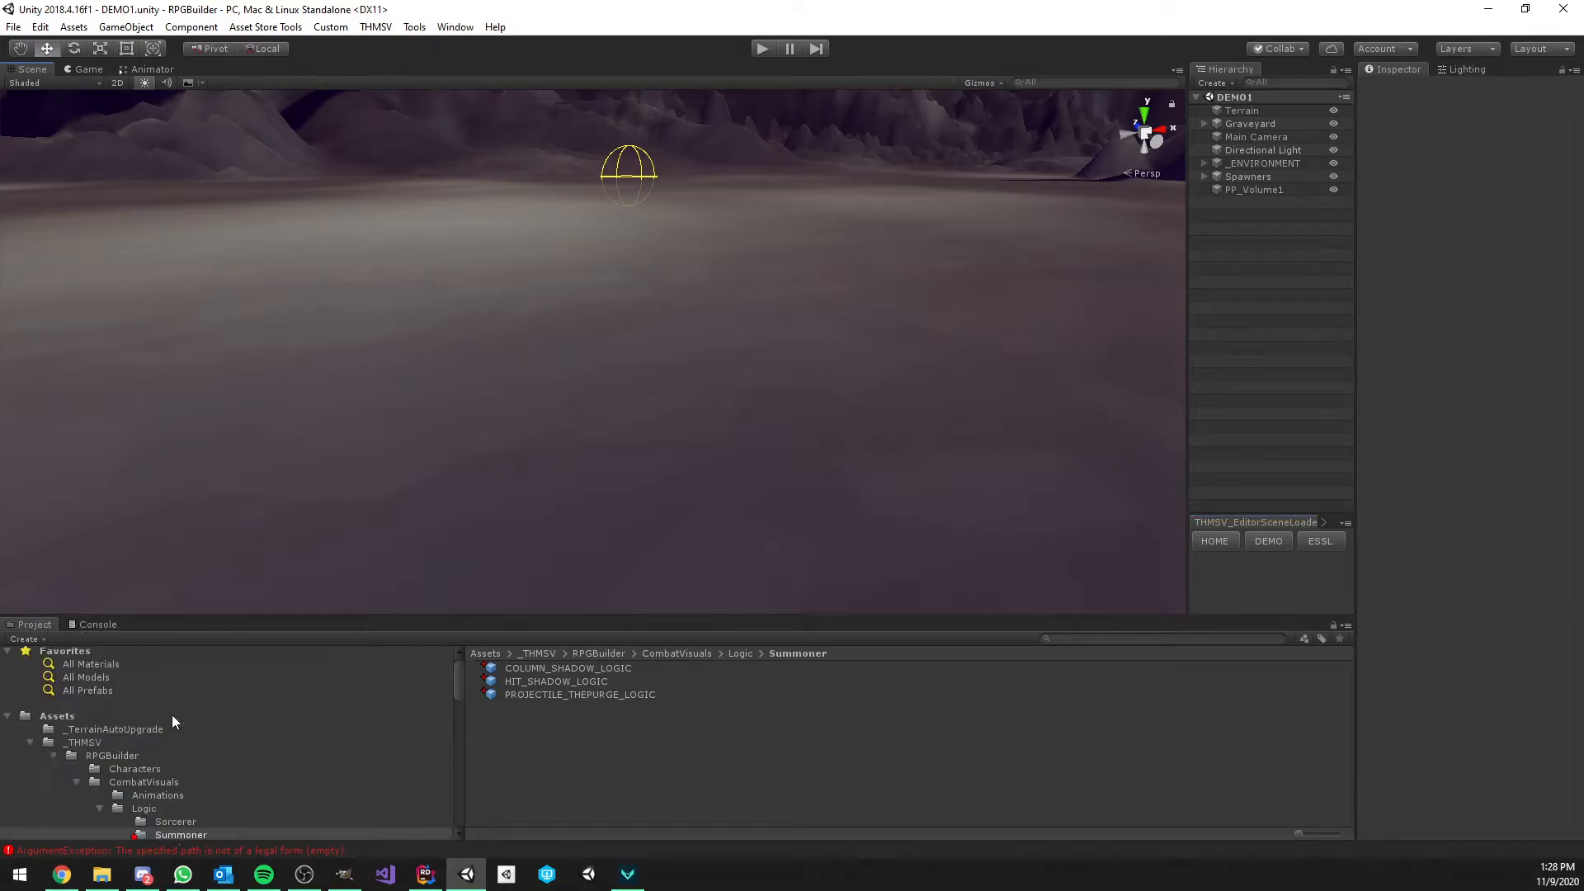
scroll(214, 732, "down", 2)
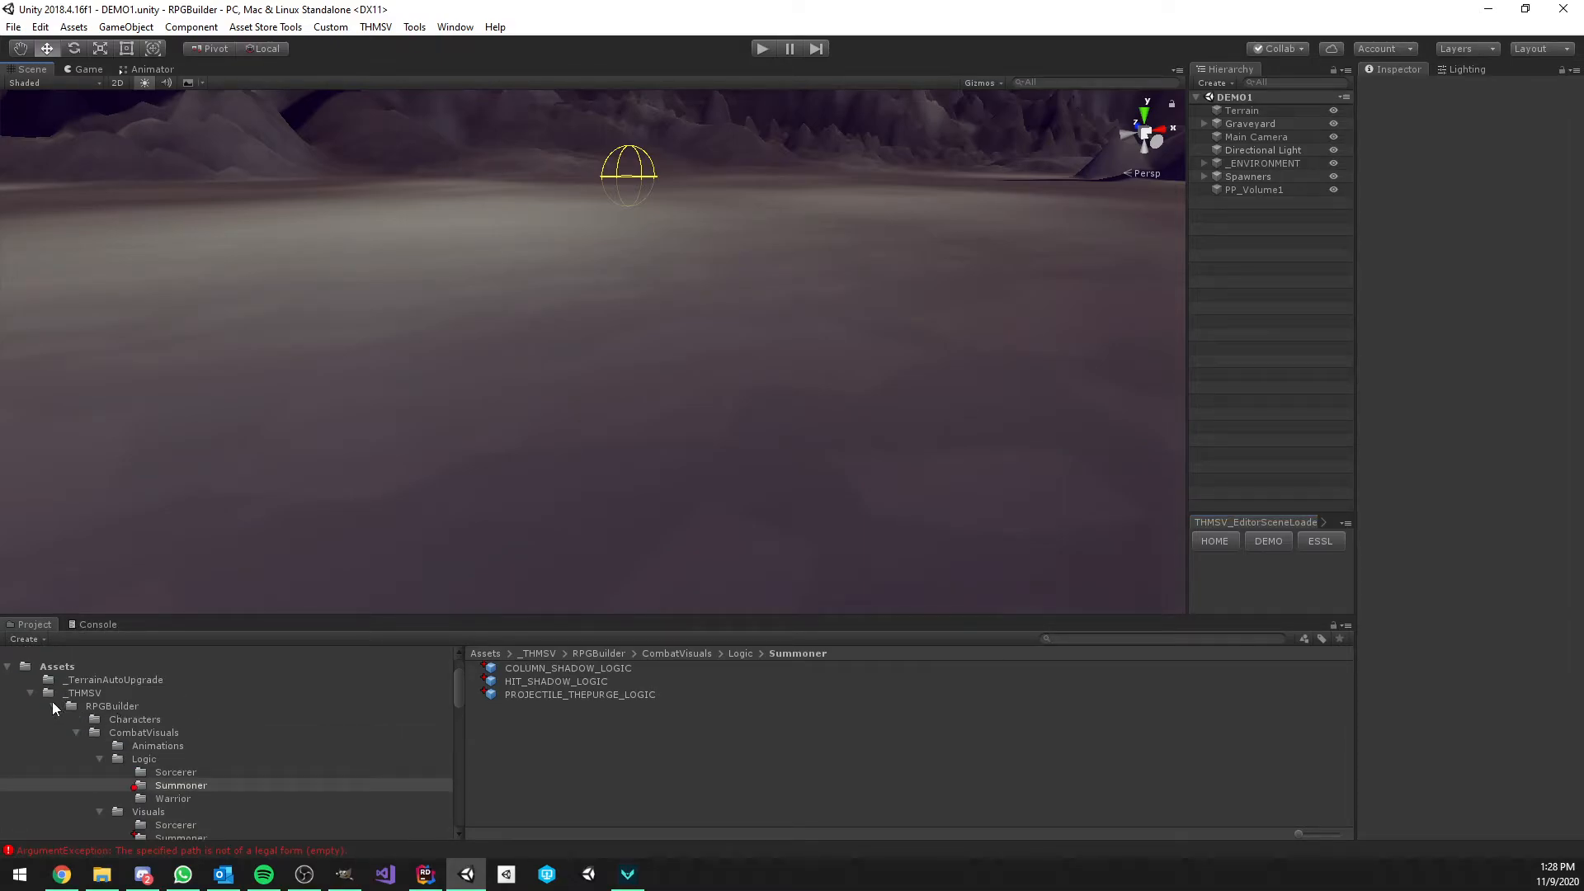
scroll(99, 711, "down", 3)
scroll(156, 716, "down", 3)
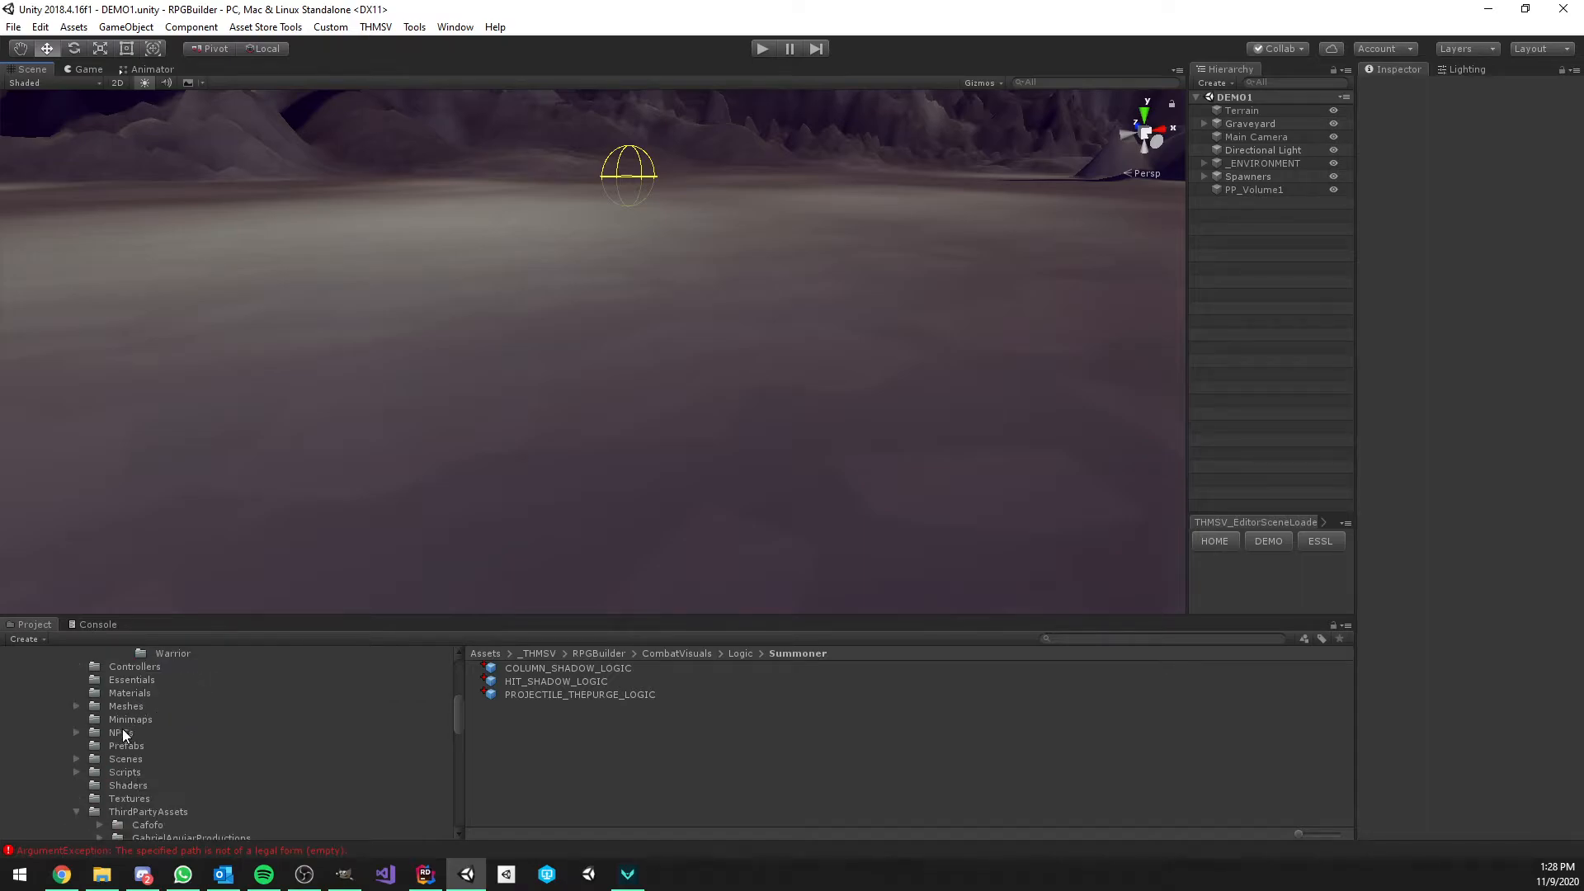
left_click(122, 731)
left_click(76, 733)
left_click(155, 759)
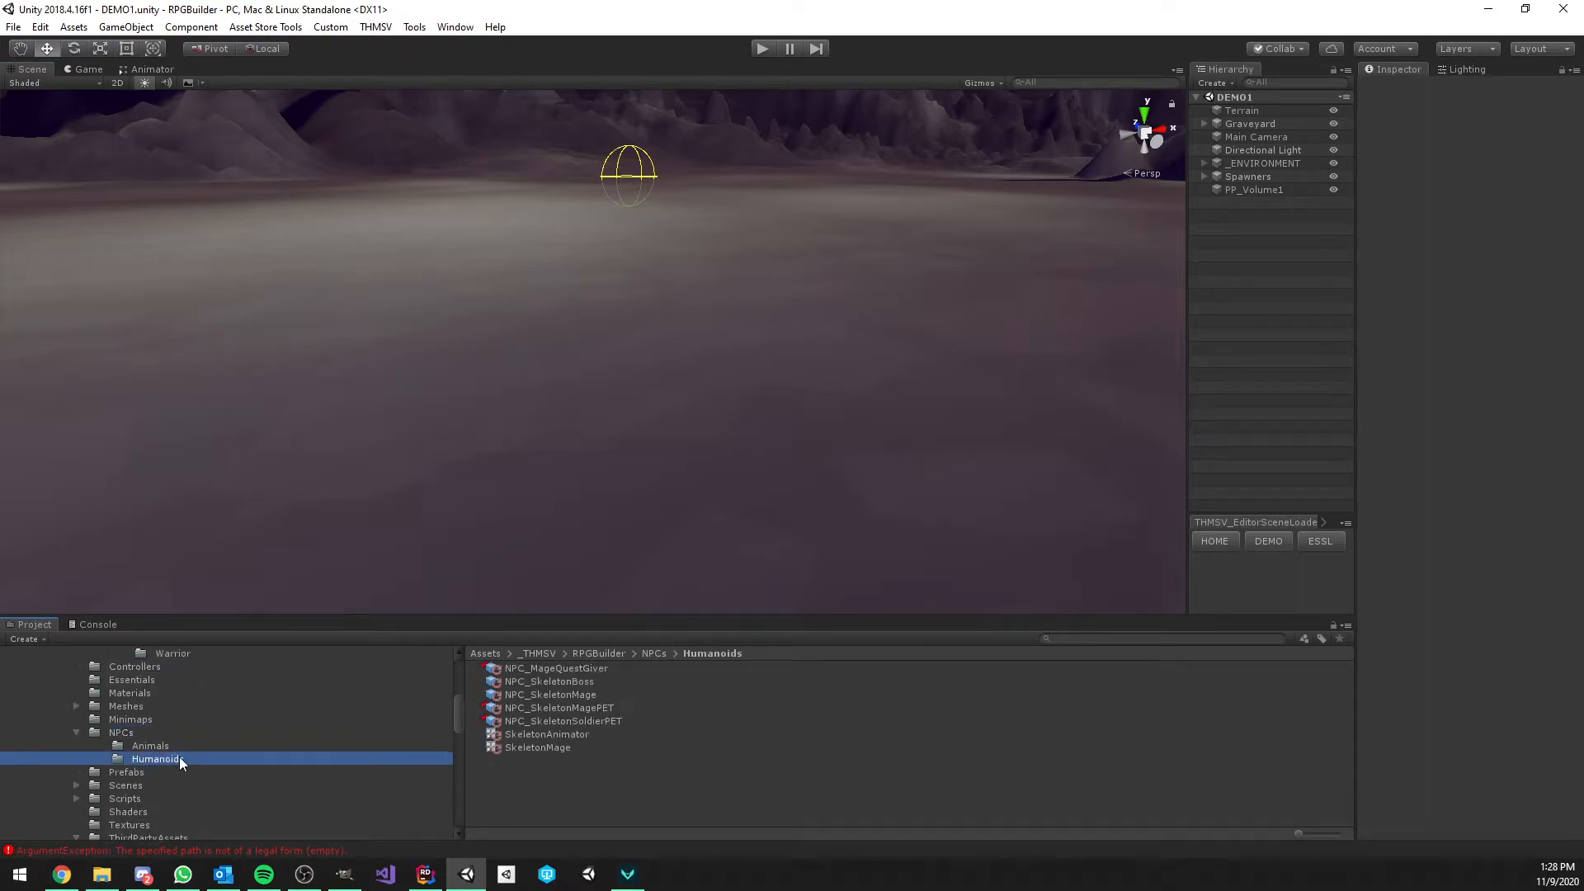
Place the NPC_SkeletonMagePET and NPC_SkeletonSoldierPET prefabs side by side on the demo terrain
left_click_drag(607, 708, 619, 507)
scroll(606, 487, "down", 5)
scroll(595, 452, "up", 4)
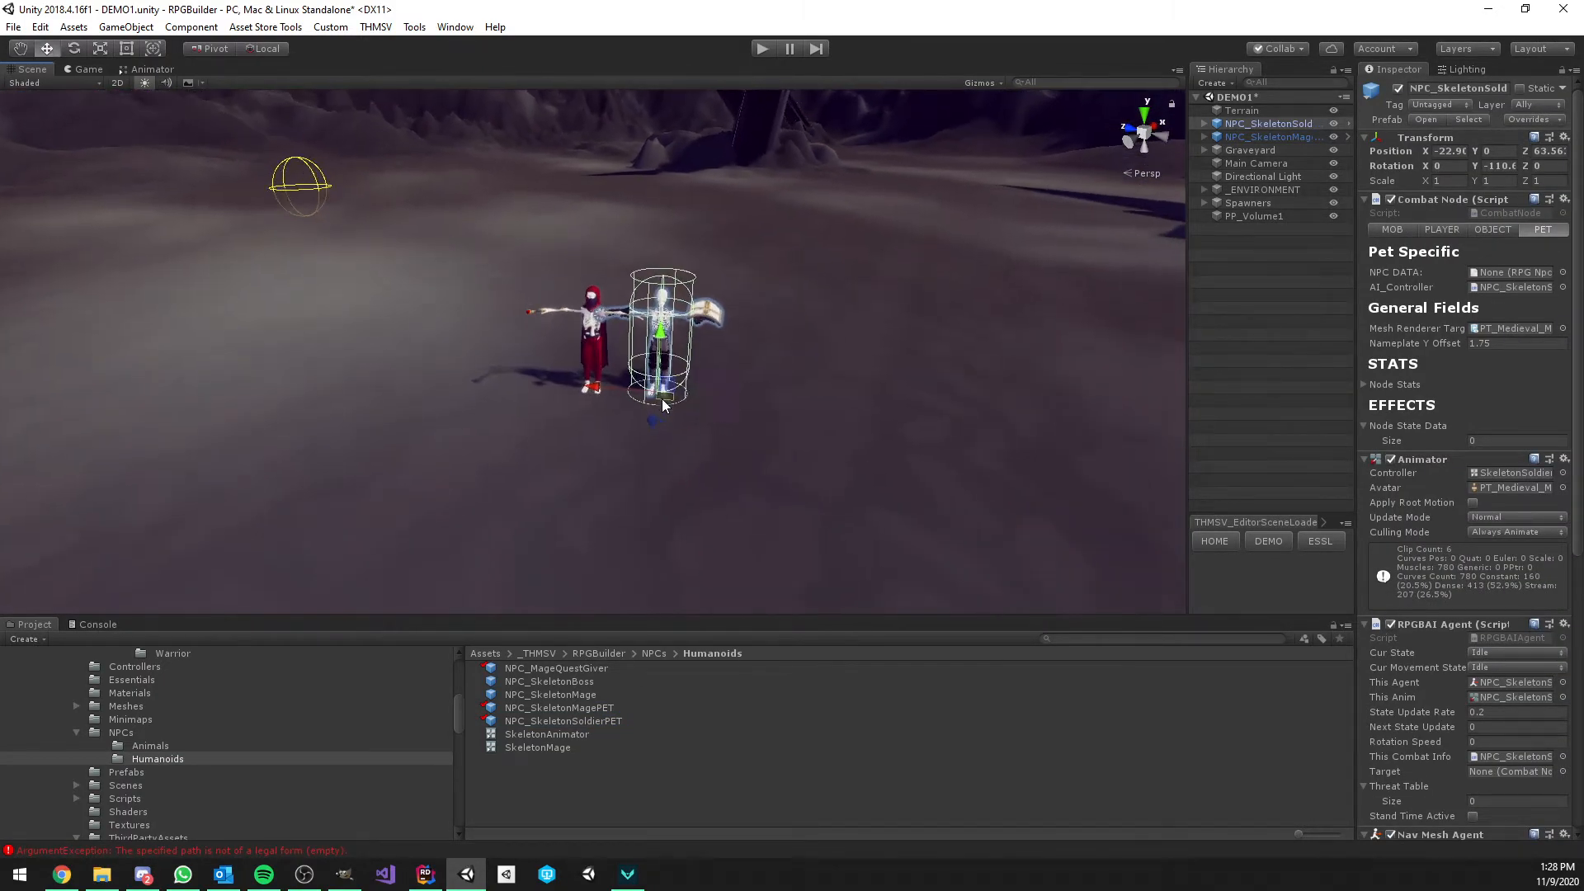
Move the skeleton mage sideways, farther away from the skeleton soldier
left_click(1315, 333)
scroll(711, 359, "up", 5)
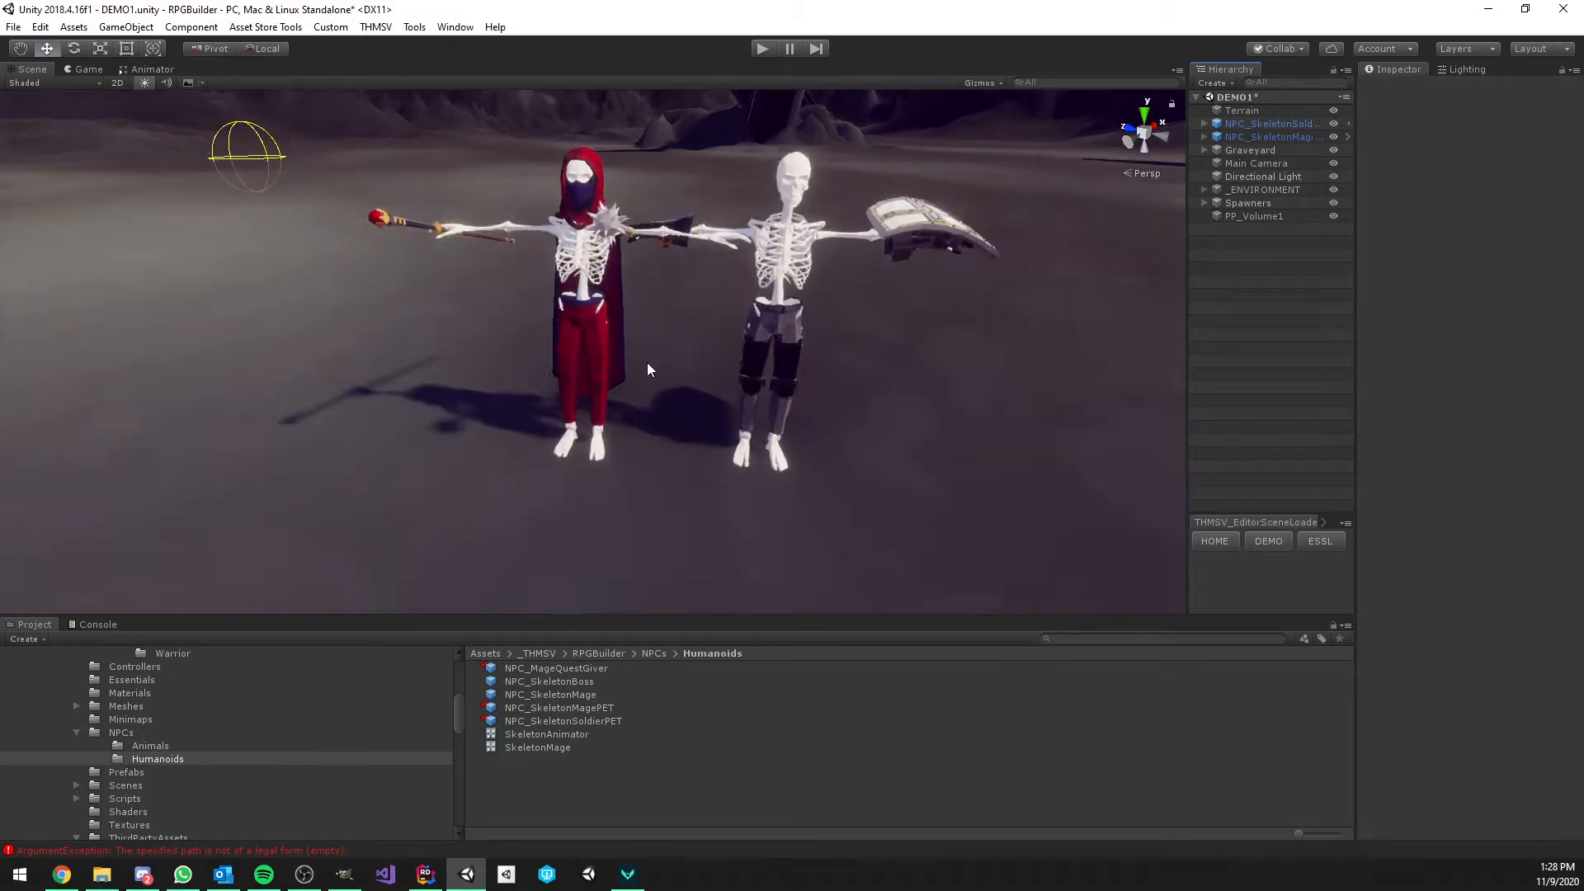
left_click_drag(573, 372, 627, 413, "alt")
double_click(1276, 137)
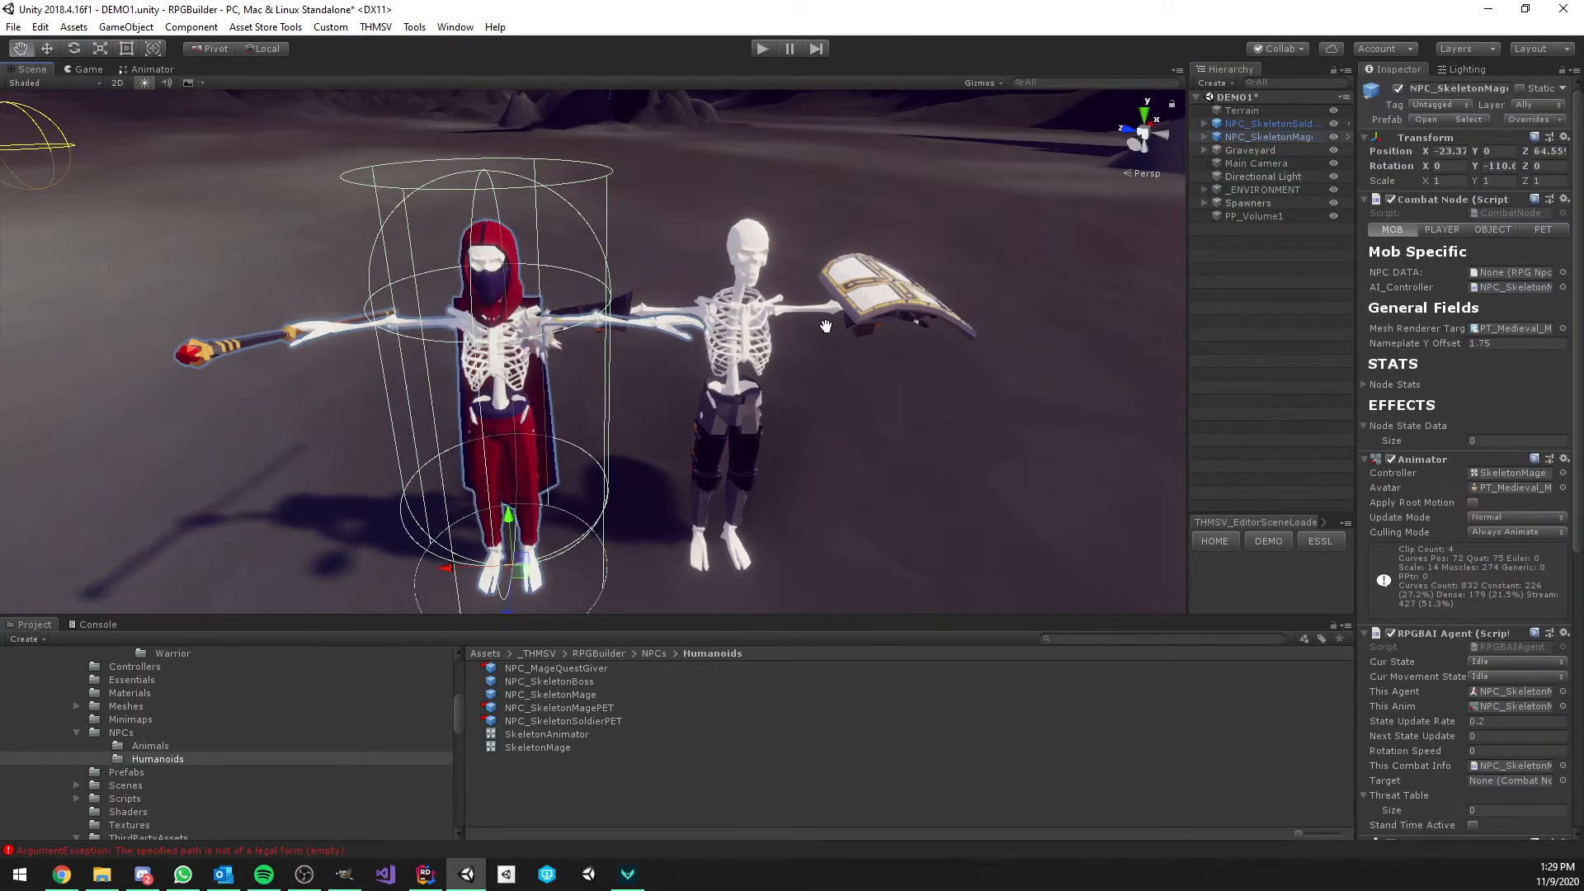
left_click_drag(494, 525, 337, 524)
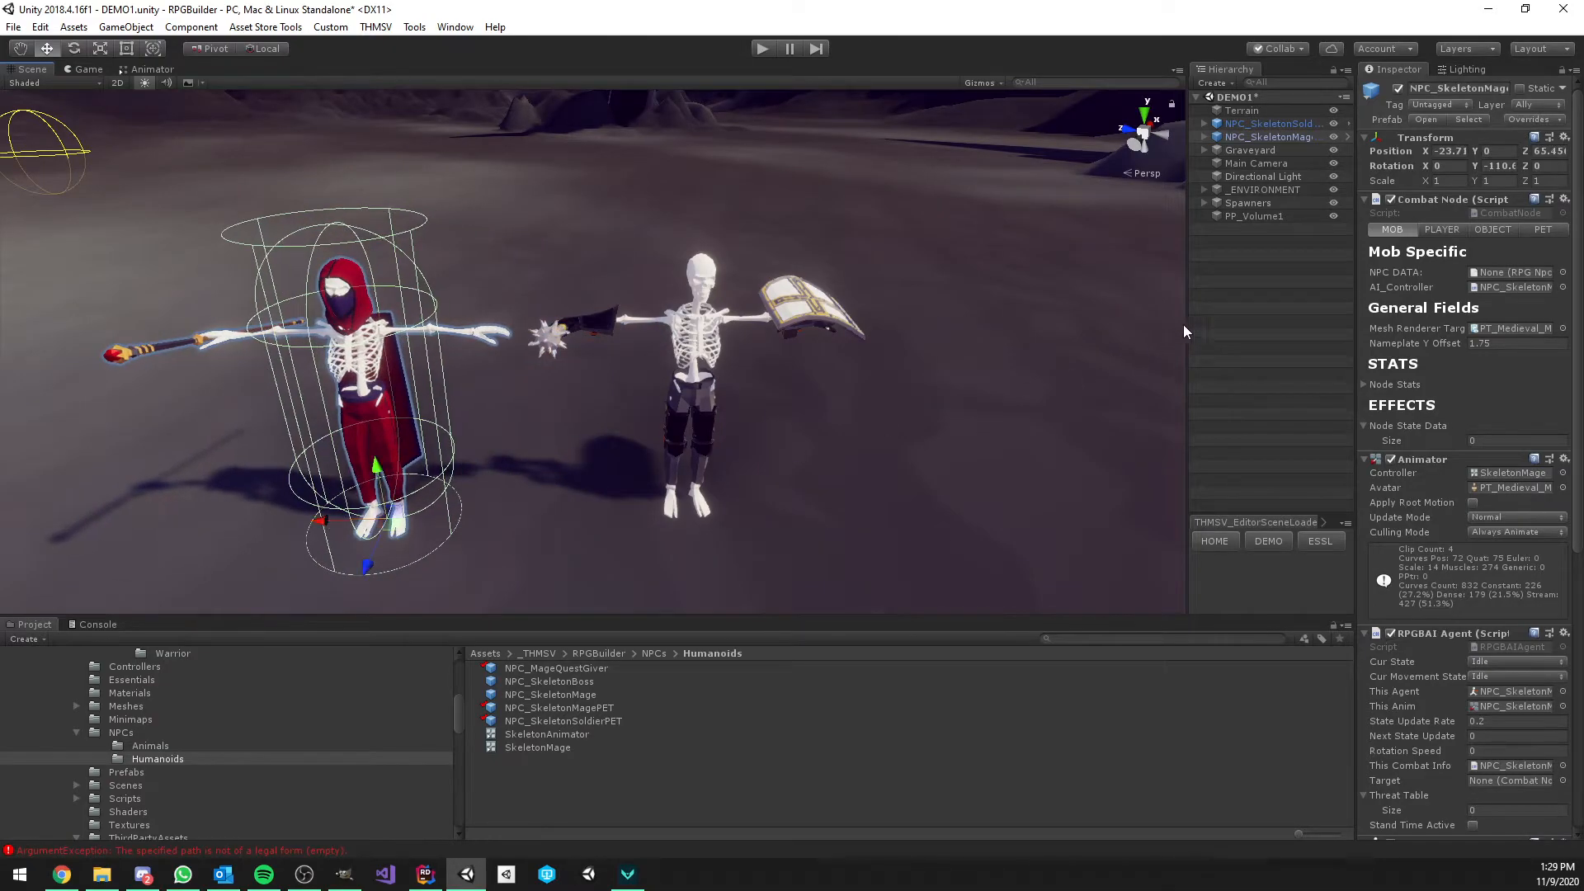
Examine the skeleton mage's components from Combat Node to Capsule Collider, showing the PET settings and the NPC DATA field
left_click(1274, 121)
left_click(1269, 137)
left_click(1542, 229)
scroll(1439, 290, "down", 3)
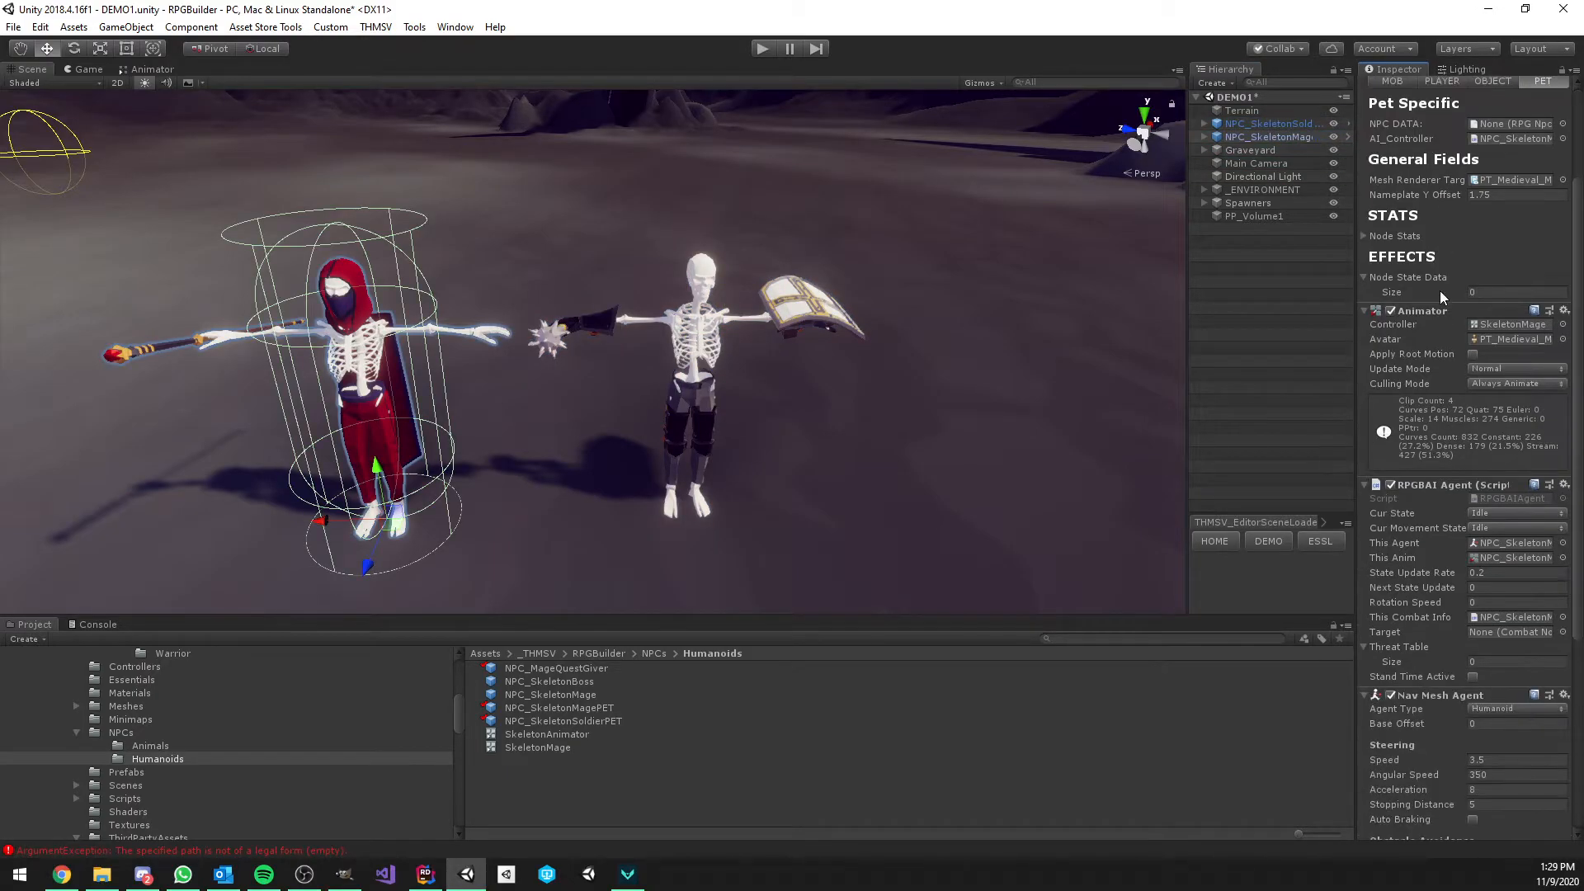
scroll(1439, 291, "down", 10)
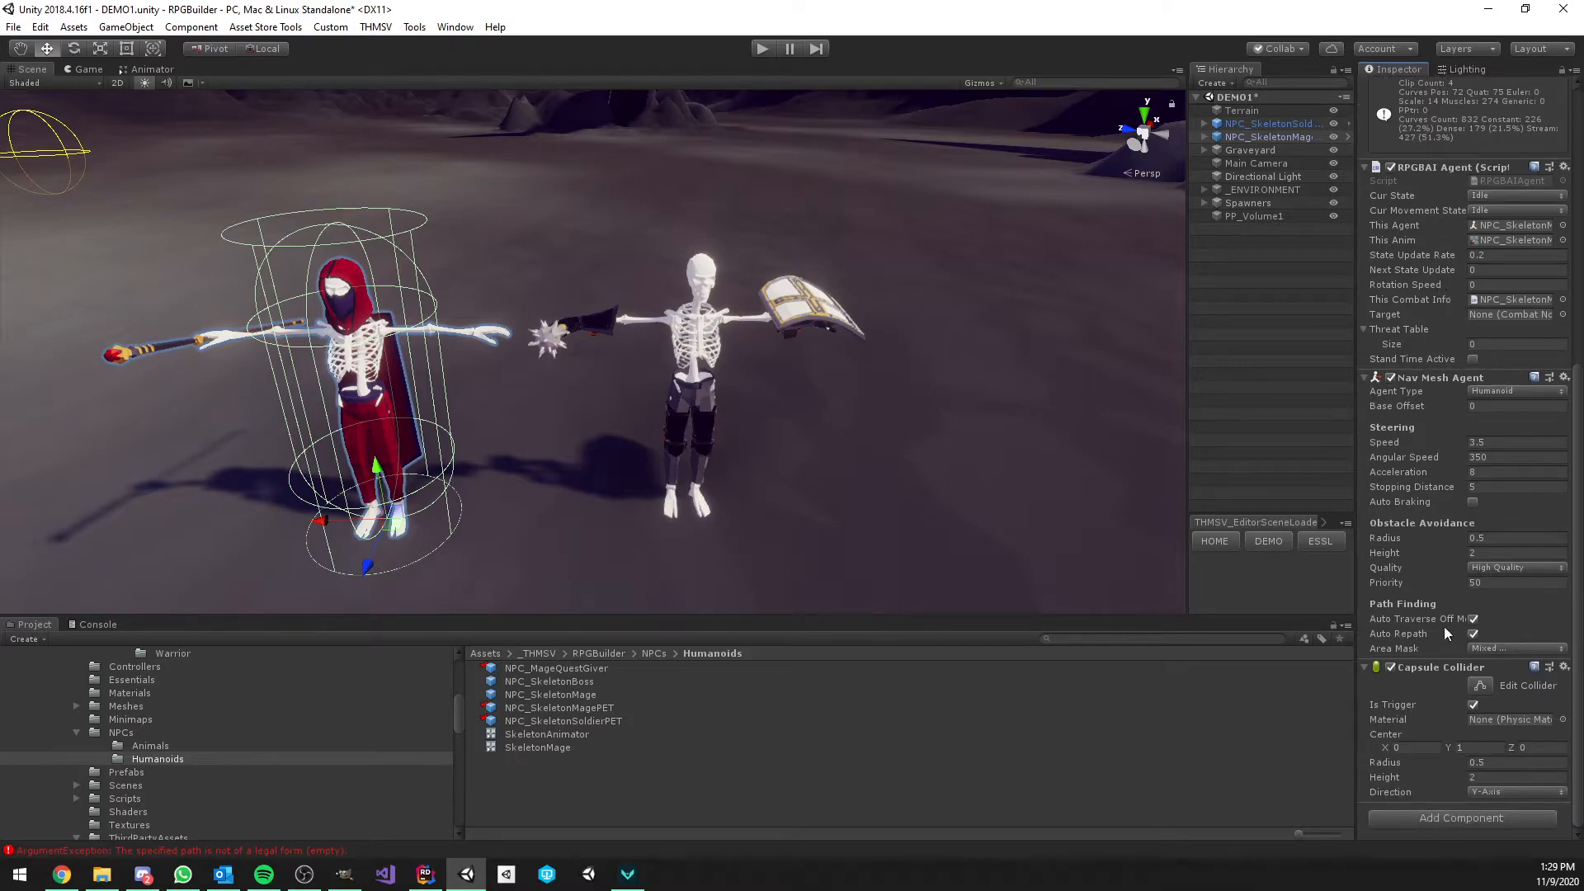
scroll(1423, 546, "up", 11)
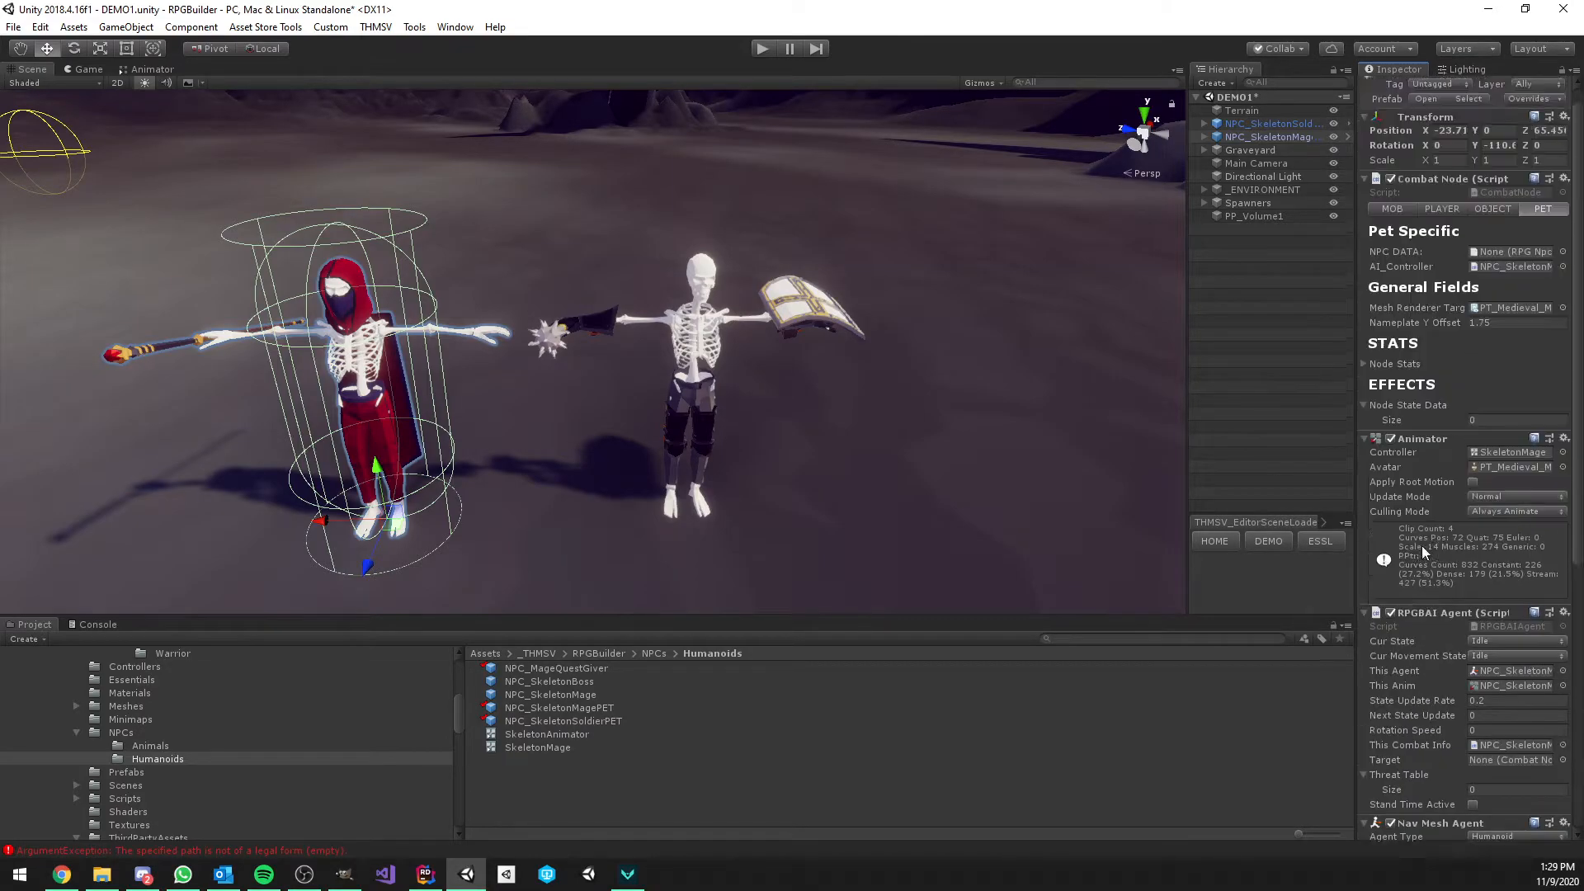
left_click_drag(1358, 273, 1299, 272)
left_click(1356, 274)
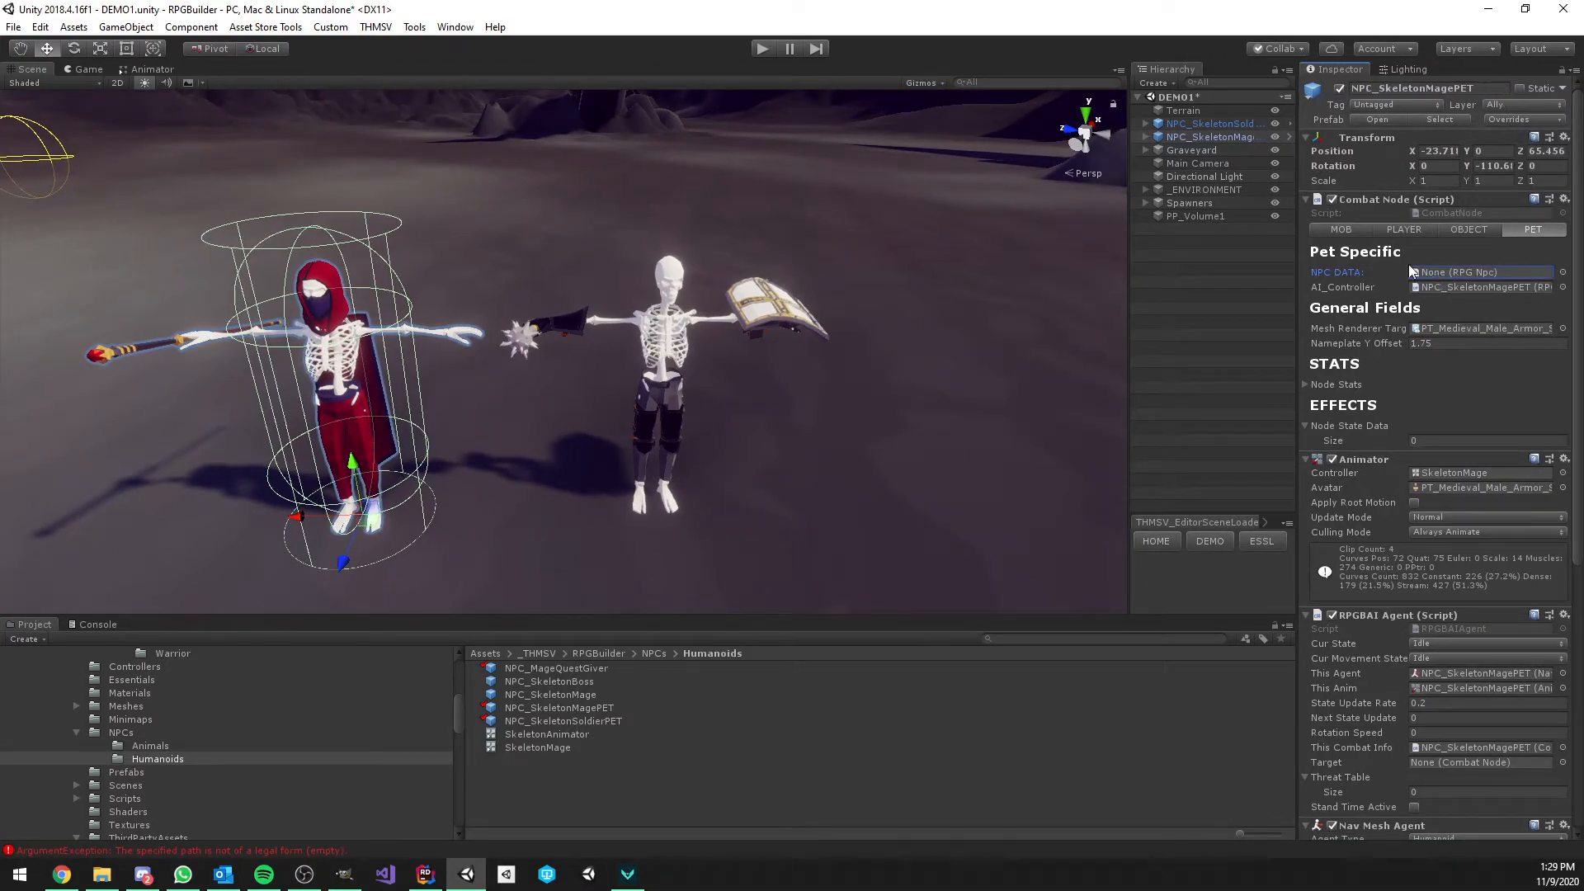
Delete the skeleton mage and skeleton soldier instances from the demo scene
left_click(1229, 123)
key("Delete")
left_click(1216, 126)
key("Delete")
Check the Combat Node PET settings on the NPC_SkeletonMagePET and NPC_SkeletonSoldierPET prefab assets
left_click(622, 707)
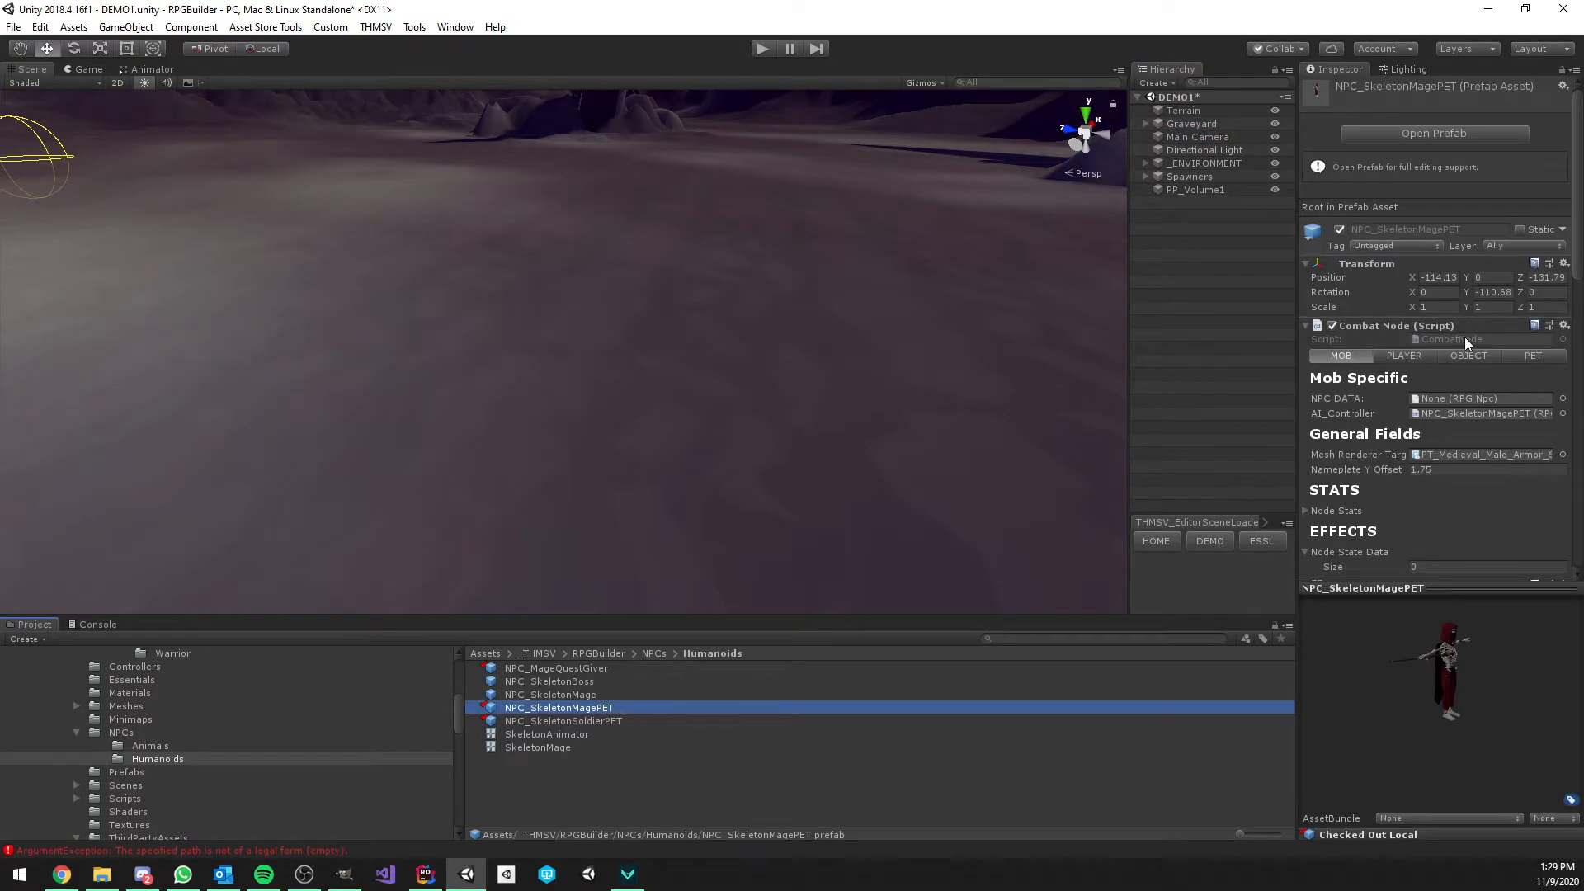
left_click(1533, 356)
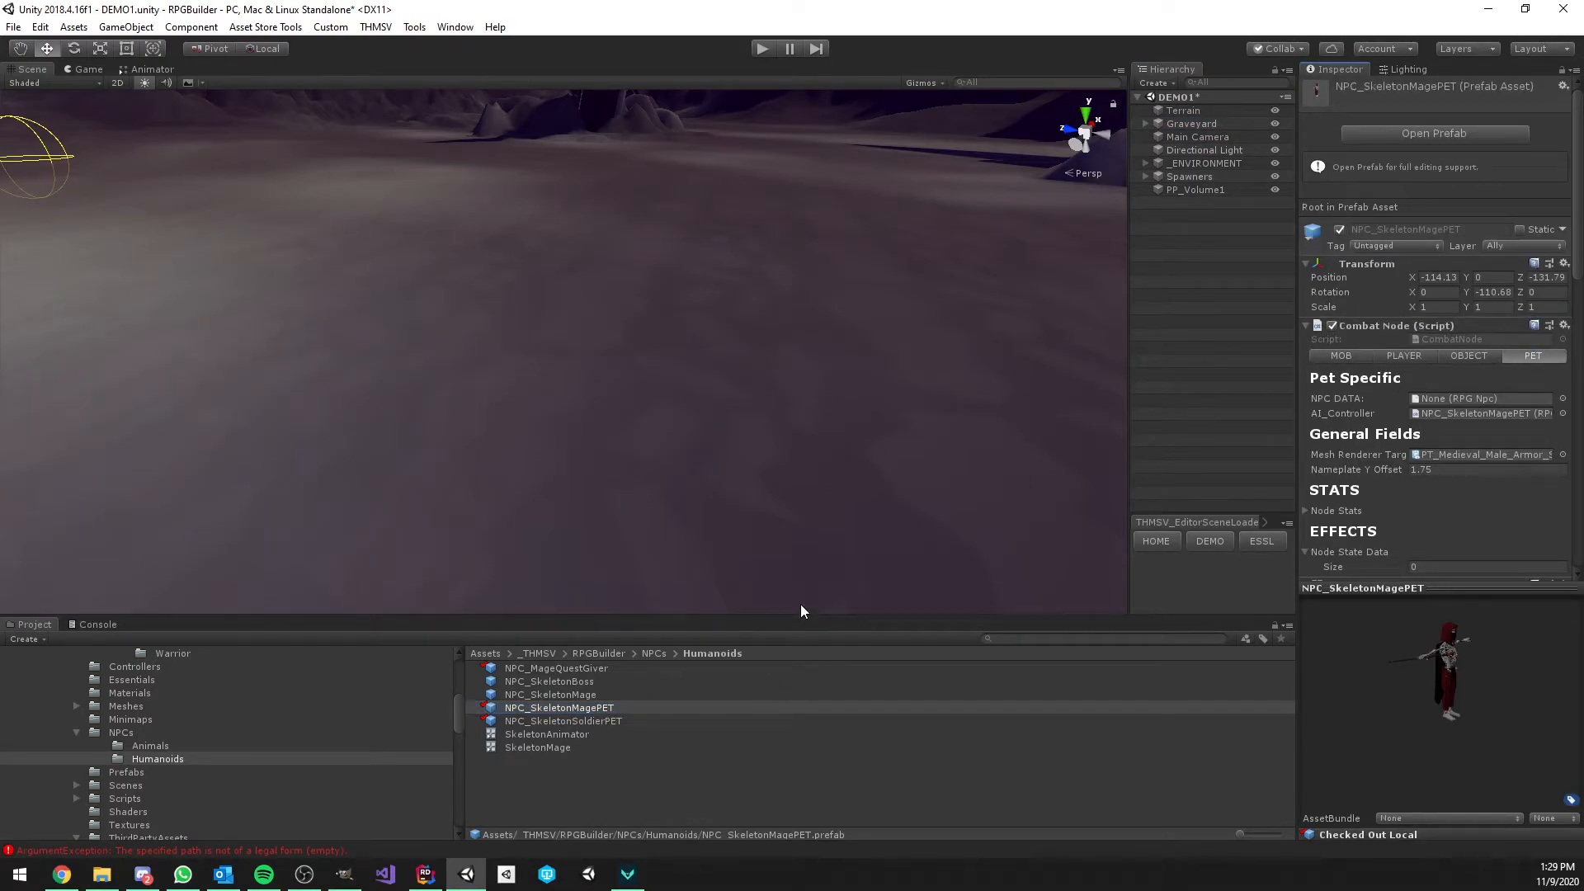
left_click(605, 720)
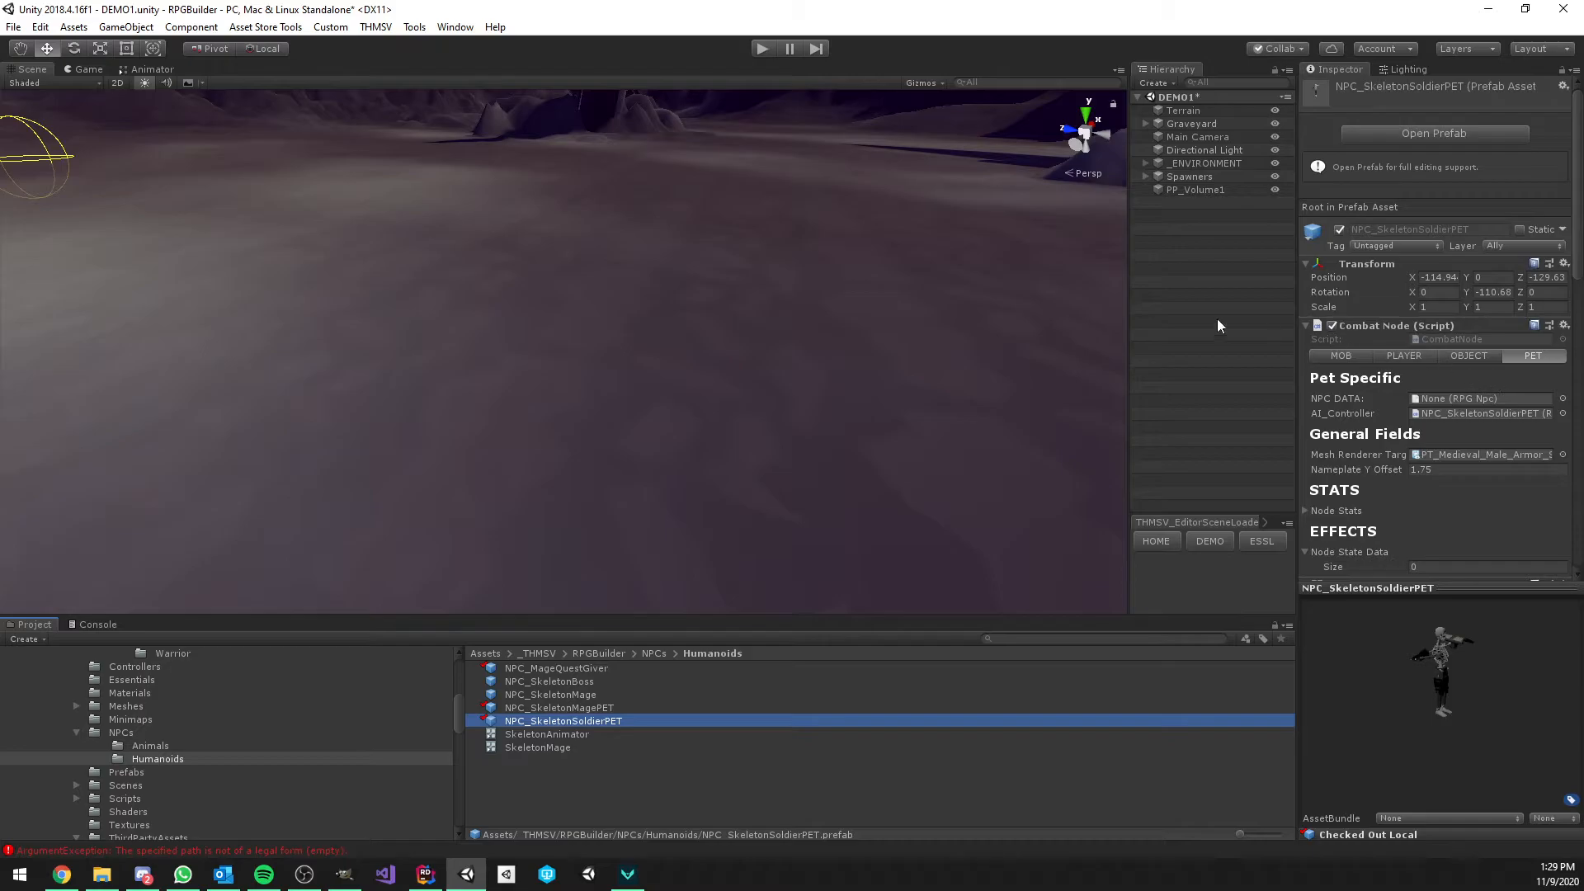
left_click(1179, 320)
Load the HOME scene and narrow the Inspector to give the game view more room
left_click(1156, 538)
left_click(761, 464)
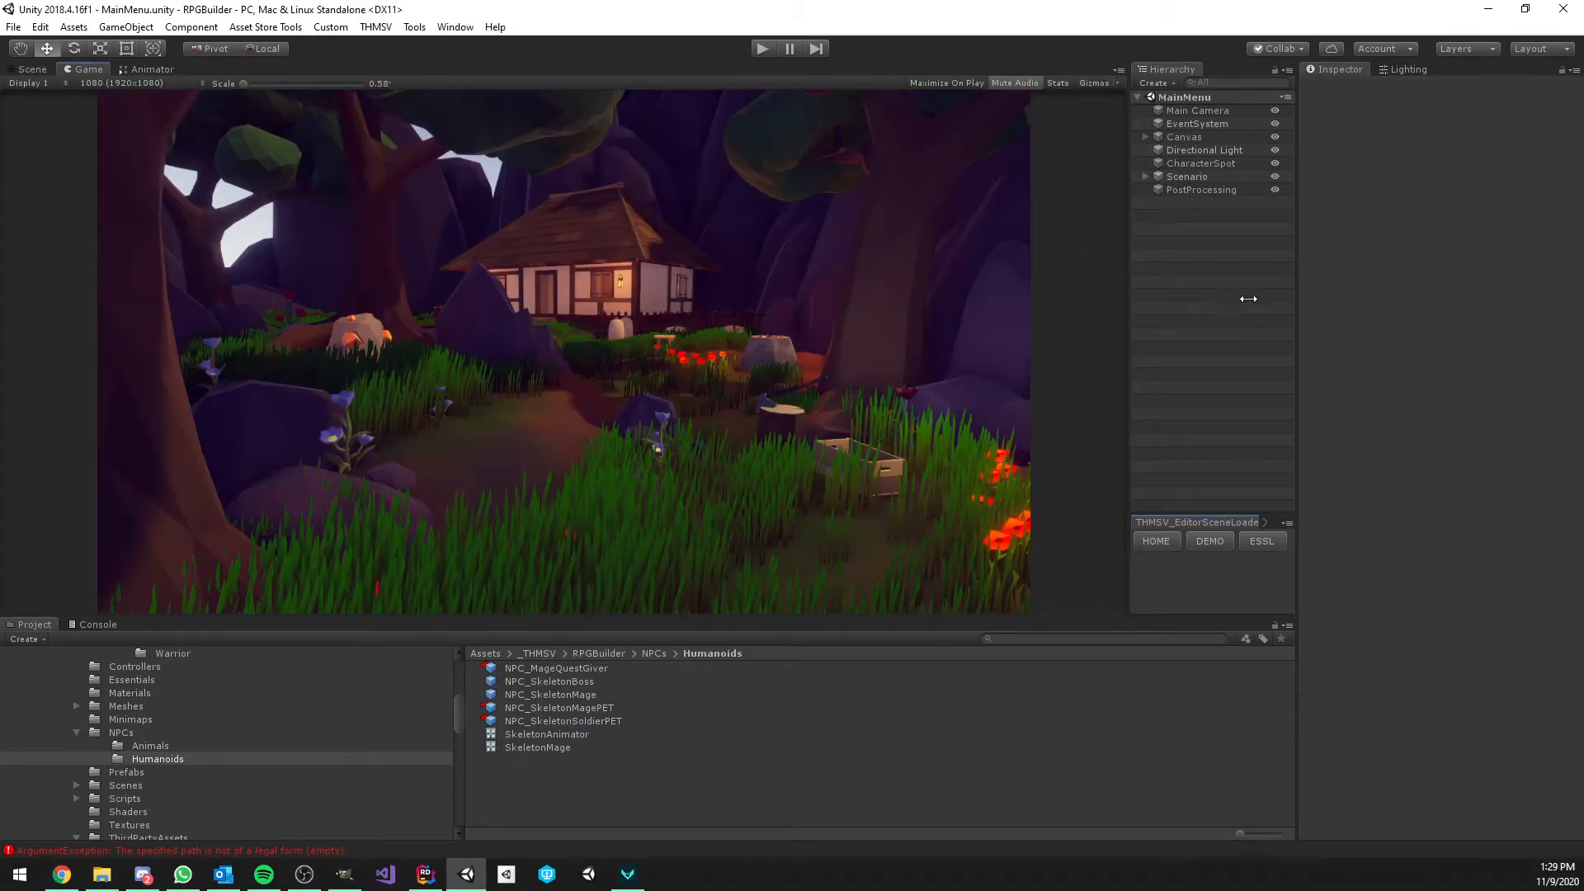
left_click_drag(1292, 310, 1559, 325)
Open RPG Builder's Combat NPCs section and start a new NPC entry
left_click(375, 27)
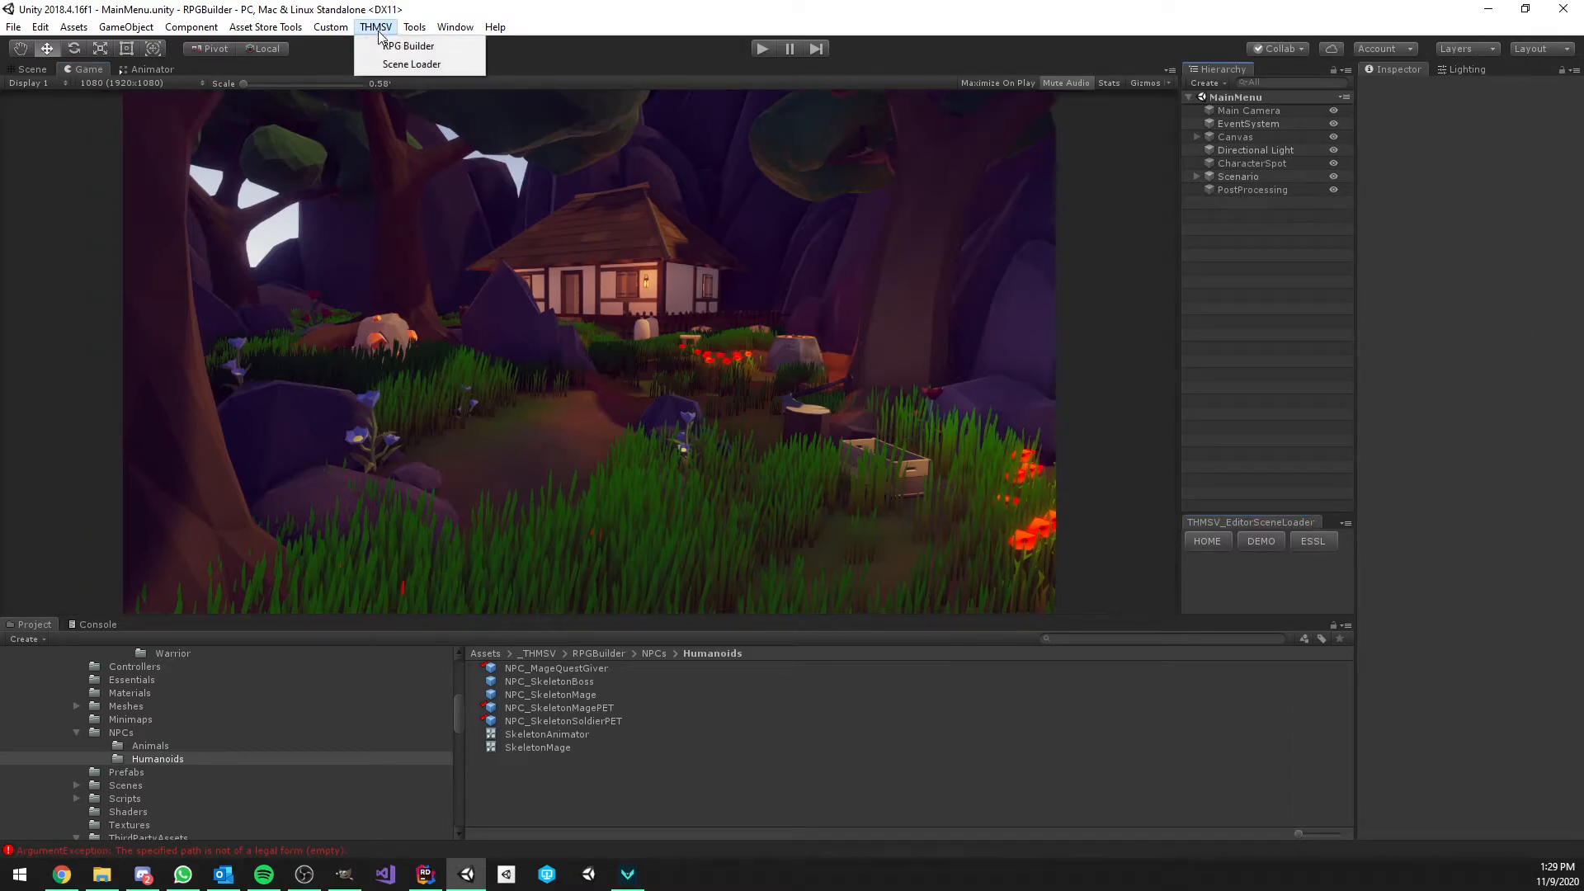
left_click(405, 43)
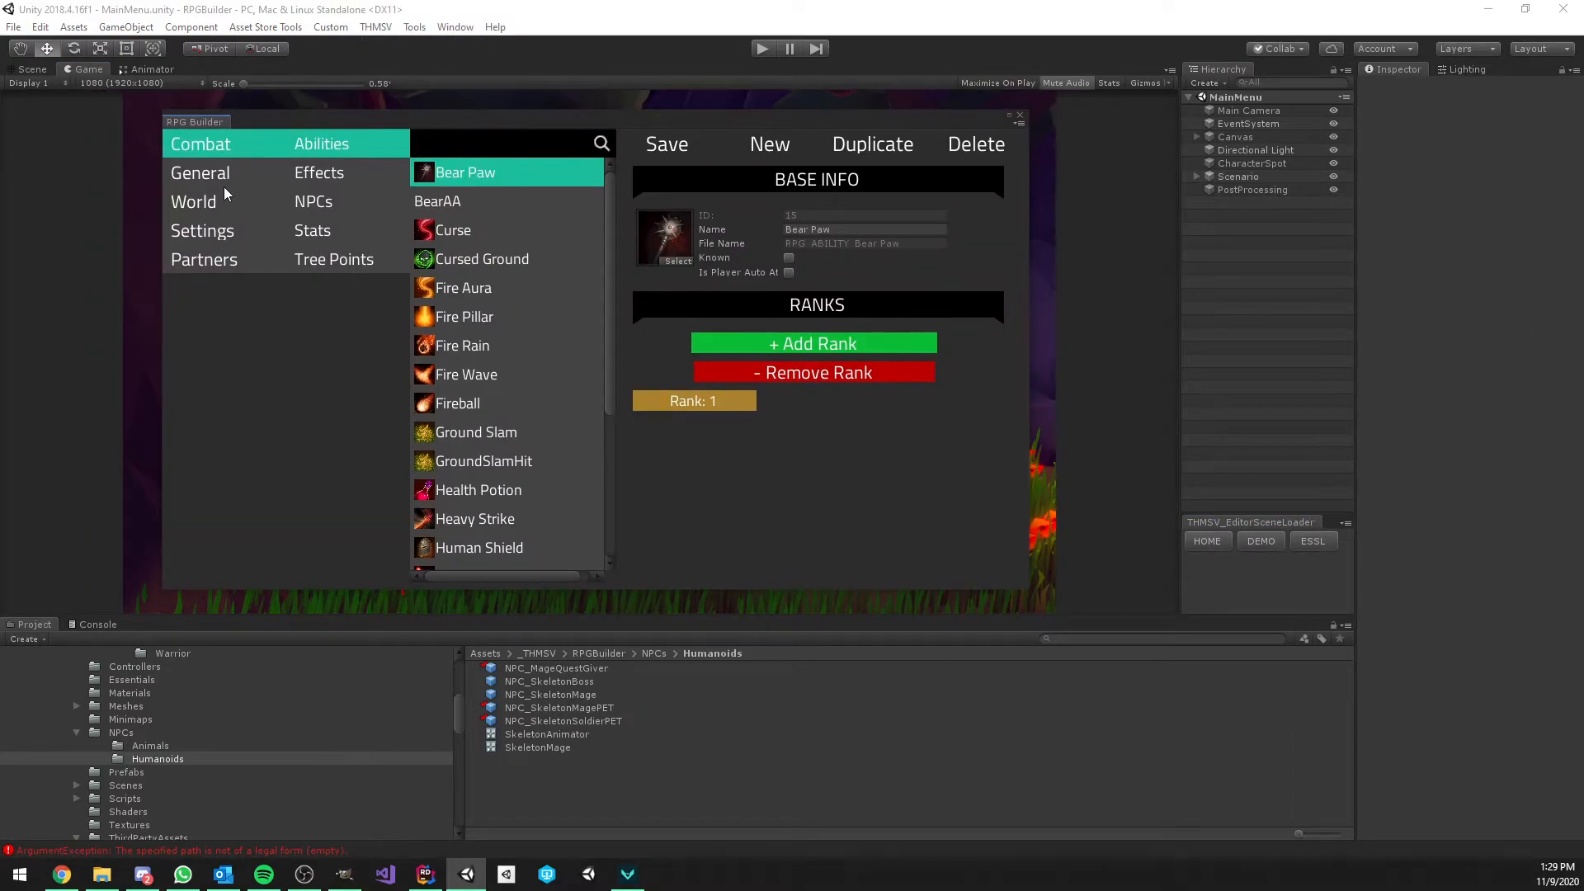
left_click(345, 205)
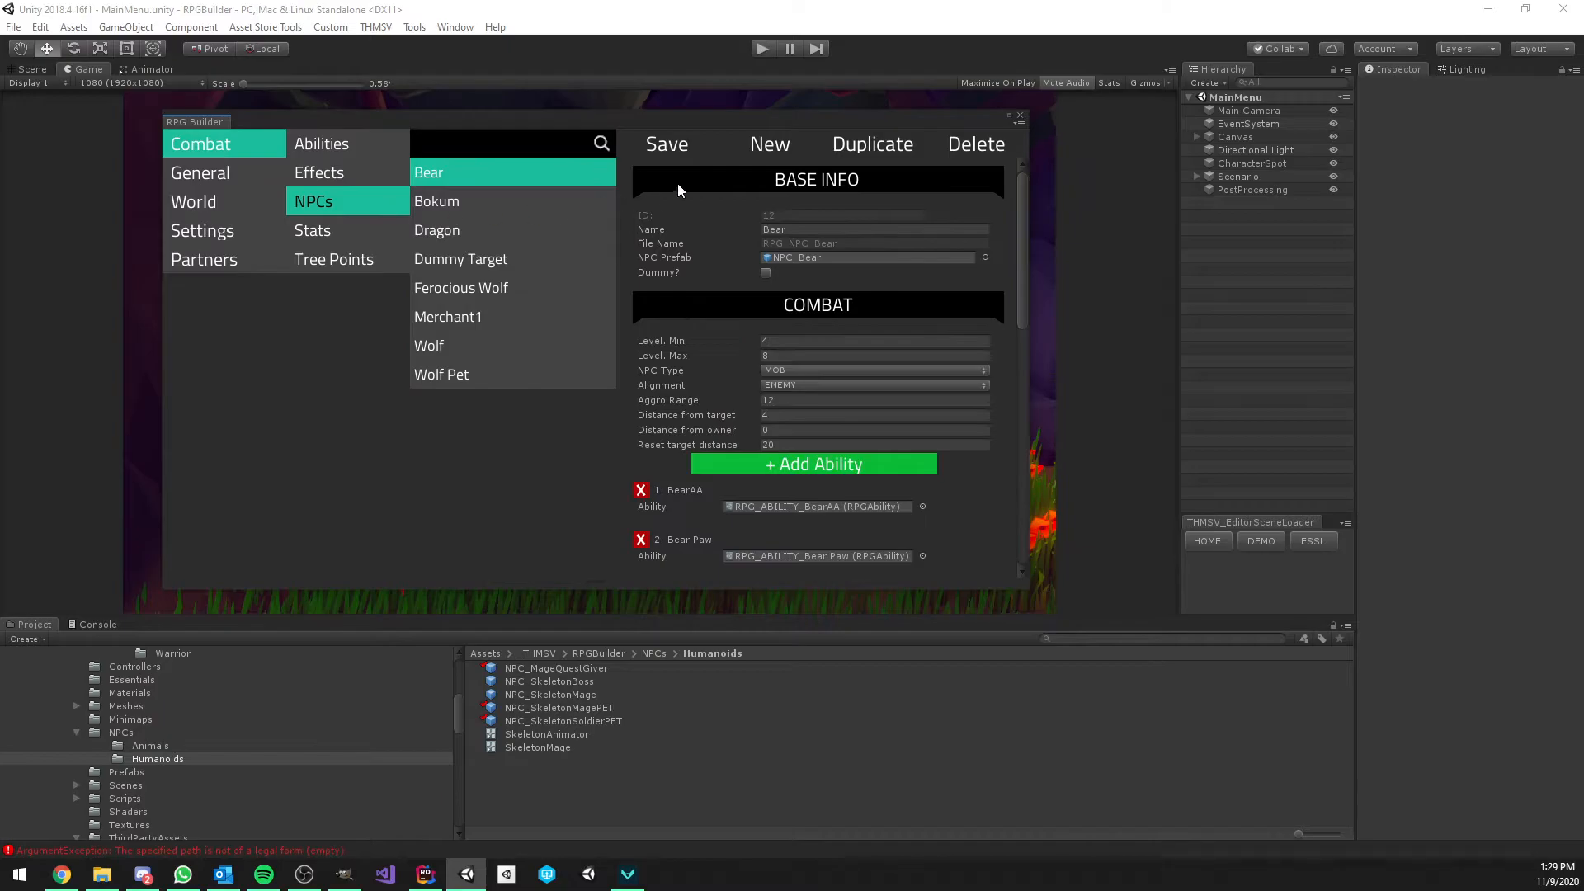
left_click(769, 146)
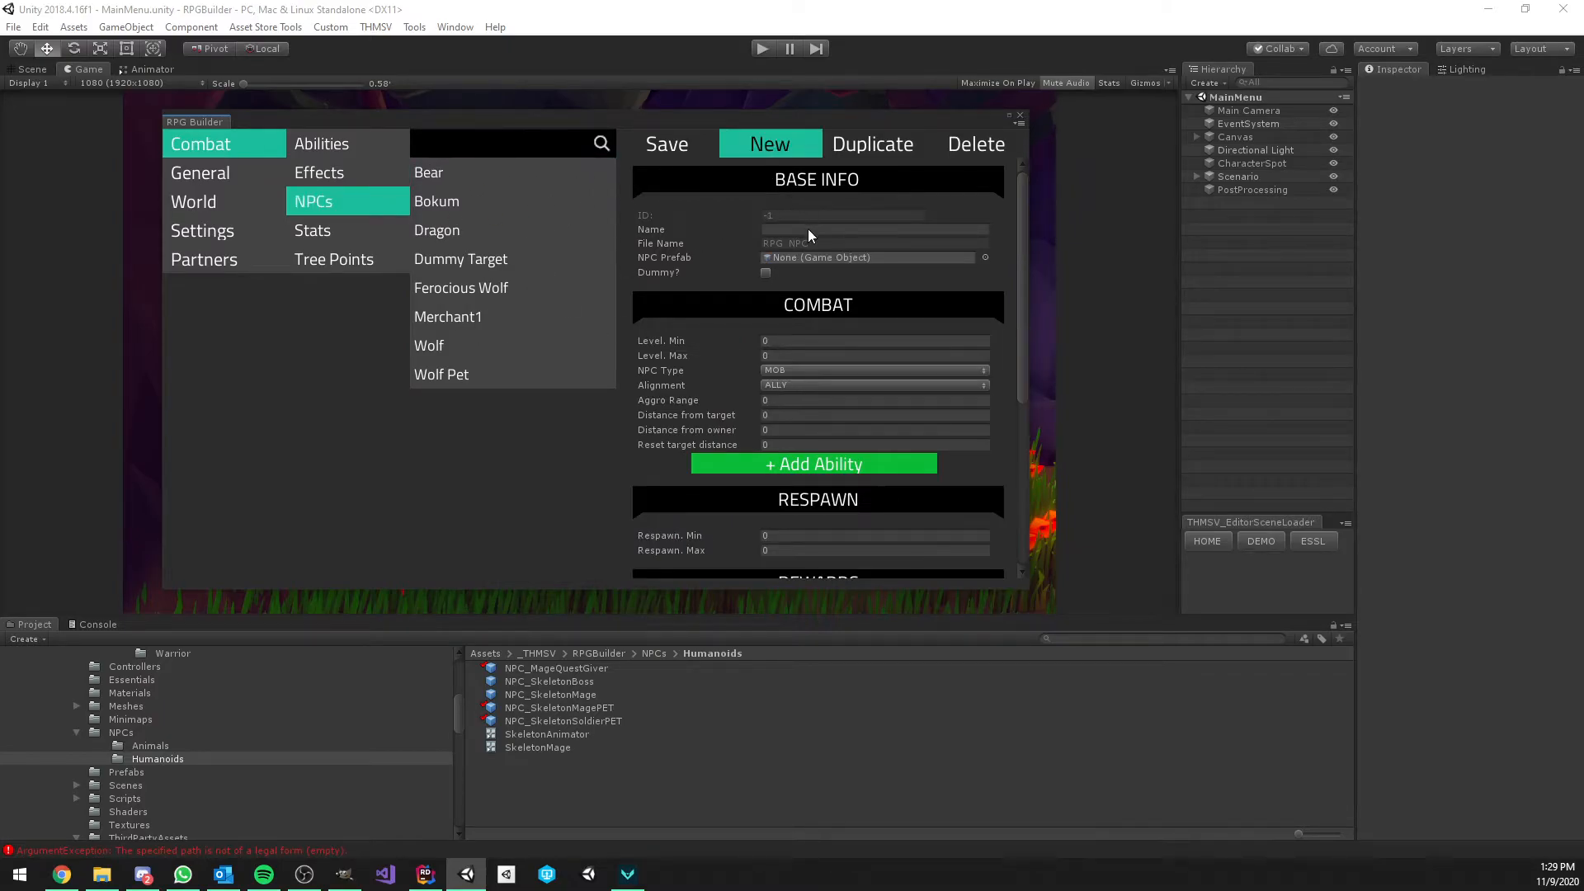
Name the new NPC "Raised Skeleton Soldier" and assign NPC_SkeletonSoldierPET as its NPC prefab
left_click(809, 229)
type("Ske")
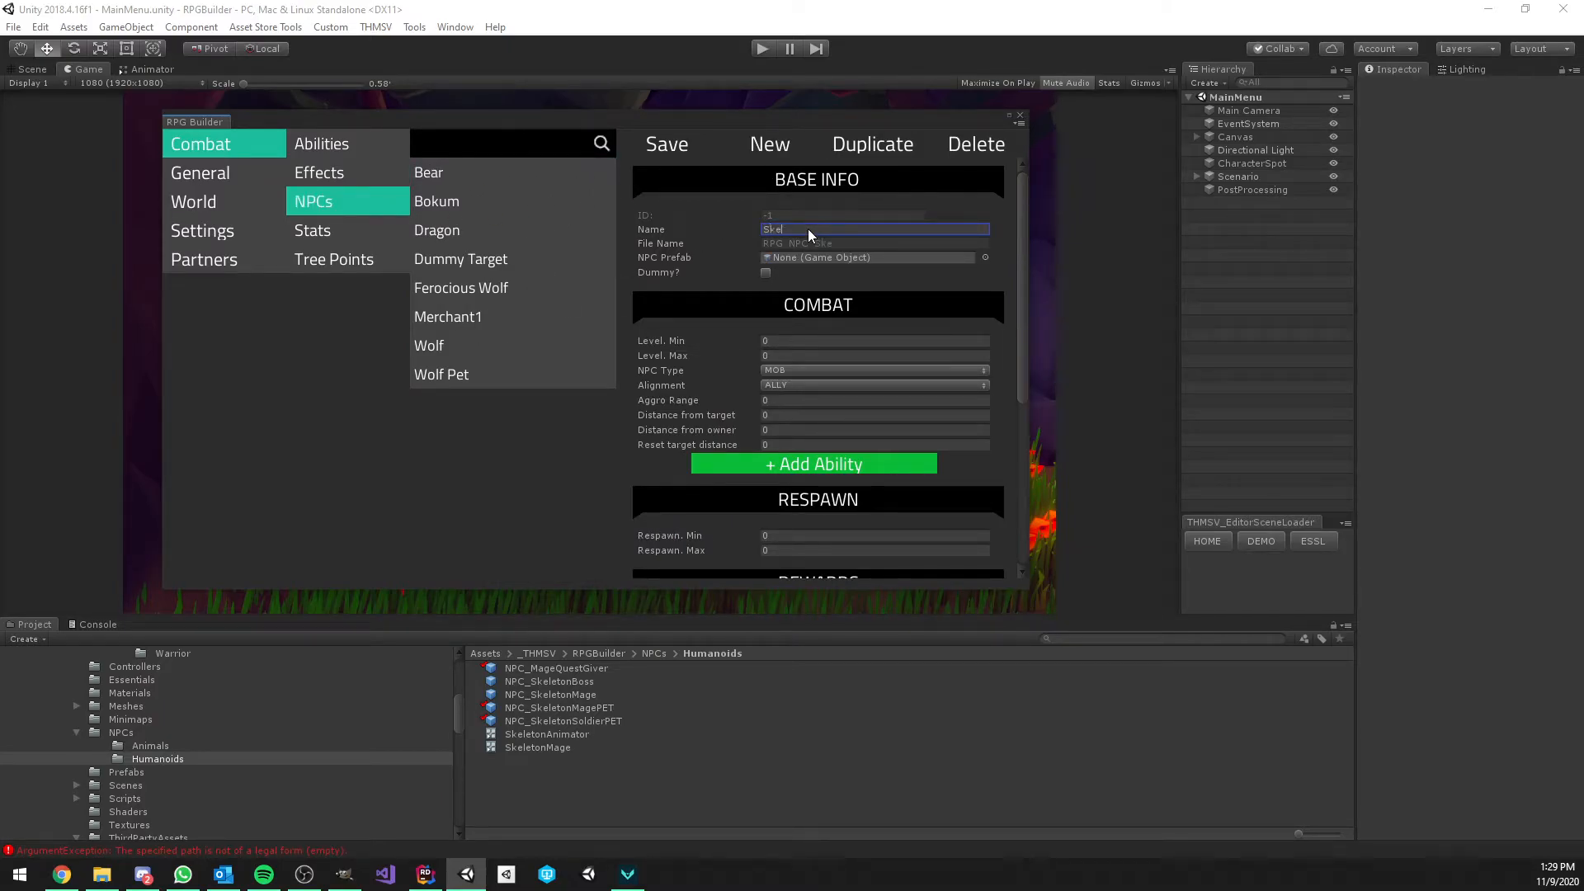
type("leton Soldier")
left_click(765, 230)
type("Raised")
left_click_drag(593, 722, 815, 259)
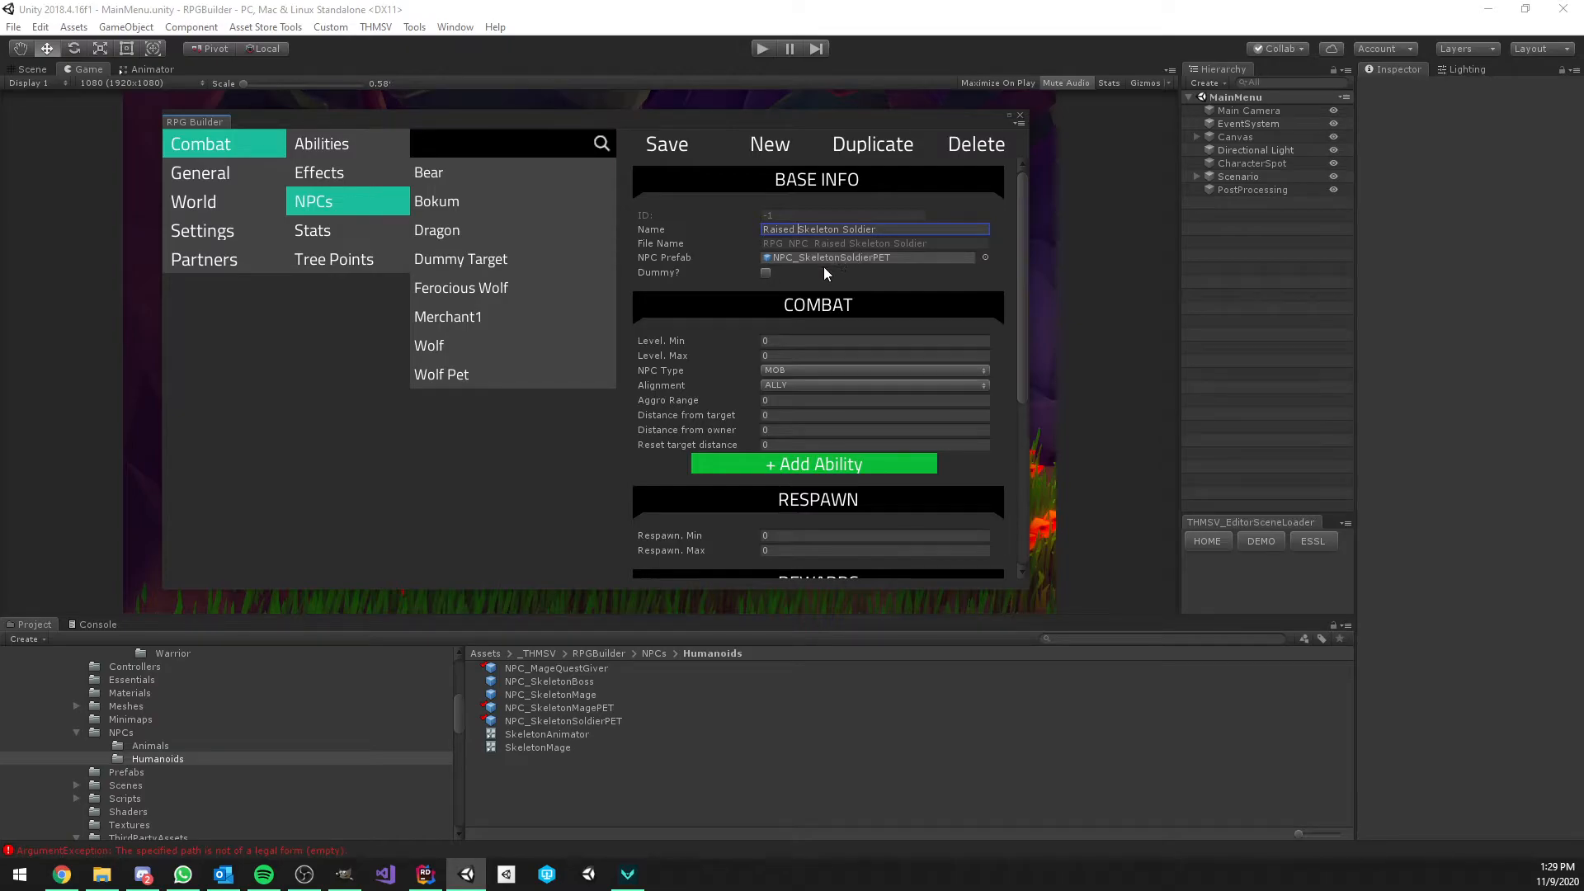
Review the new NPC's combat, respawn, reward and loot settings, choosing MOB as its NPC type
scroll(780, 332, "down", 3)
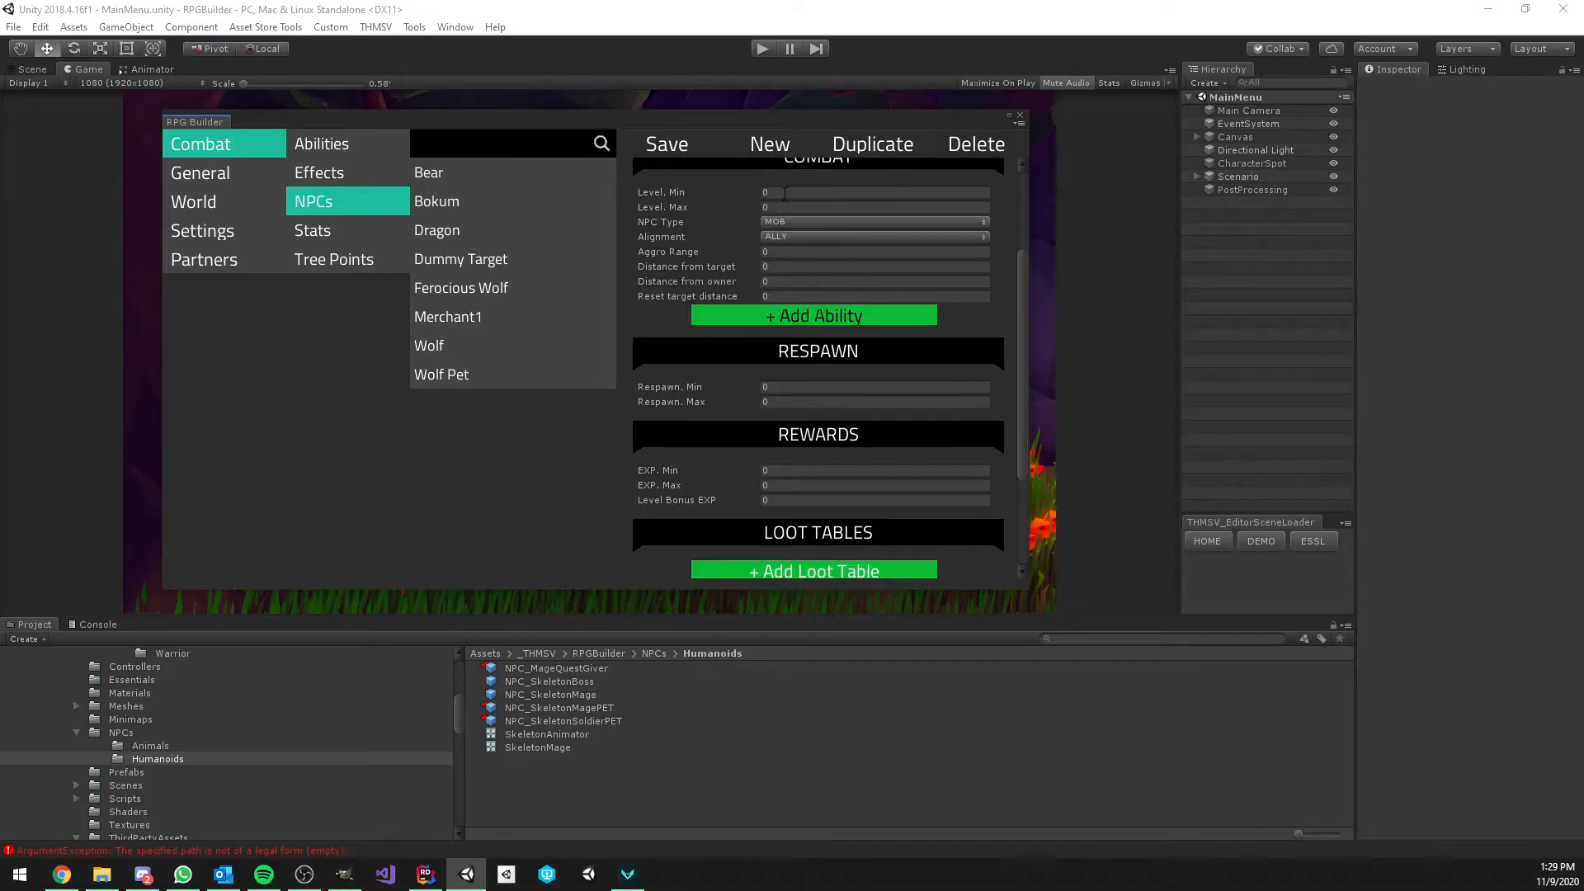
scroll(784, 198, "up", 3)
scroll(790, 330, "down", 2)
scroll(788, 316, "down", 4)
scroll(791, 322, "up", 6)
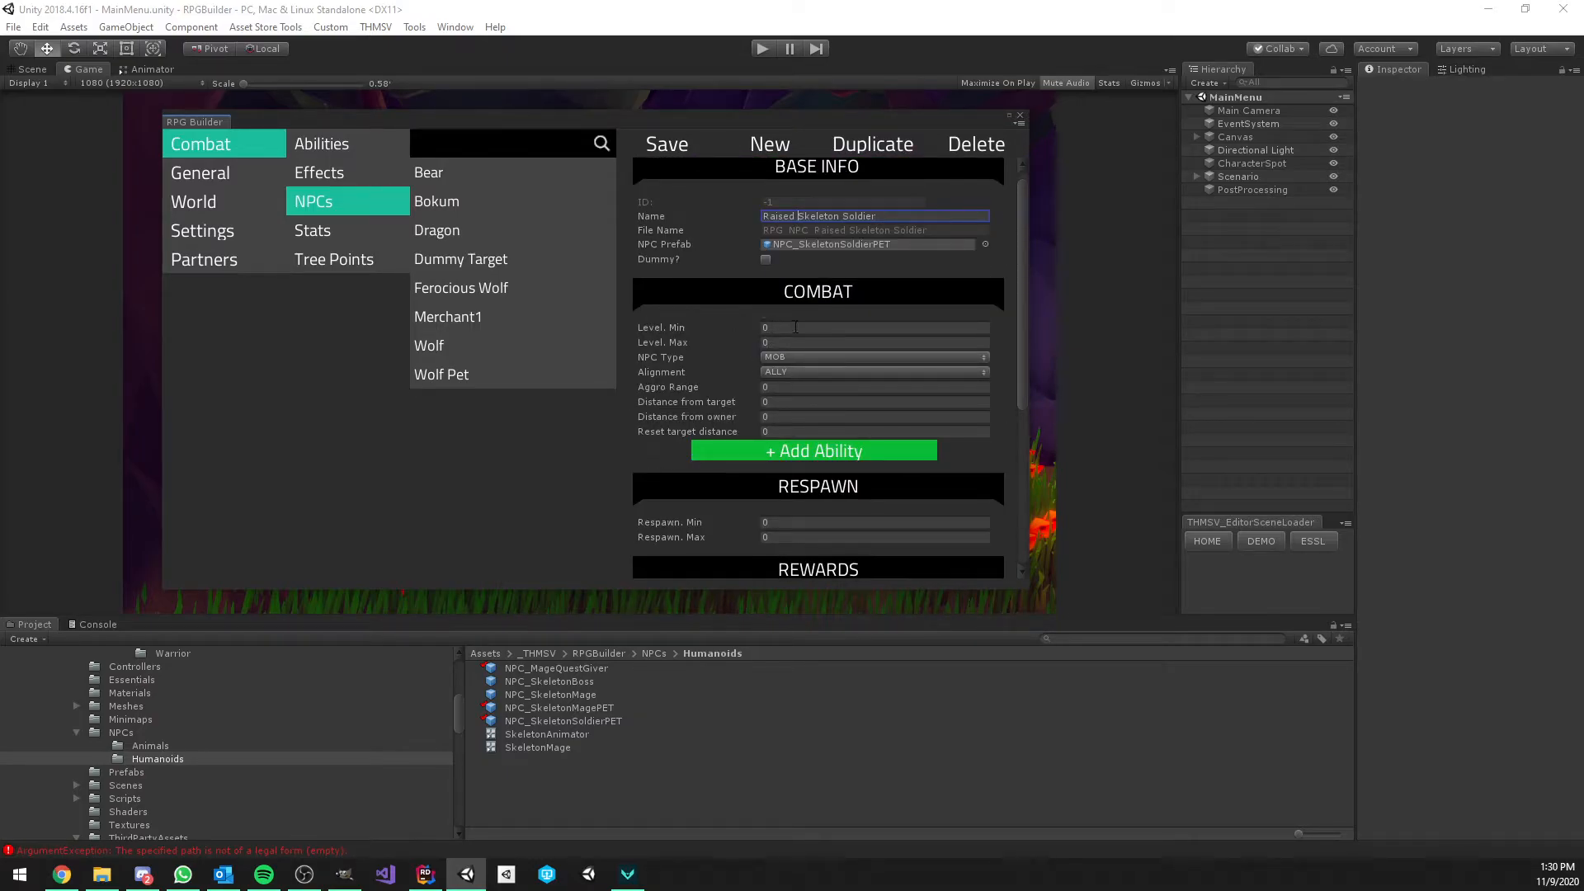
left_click(790, 366)
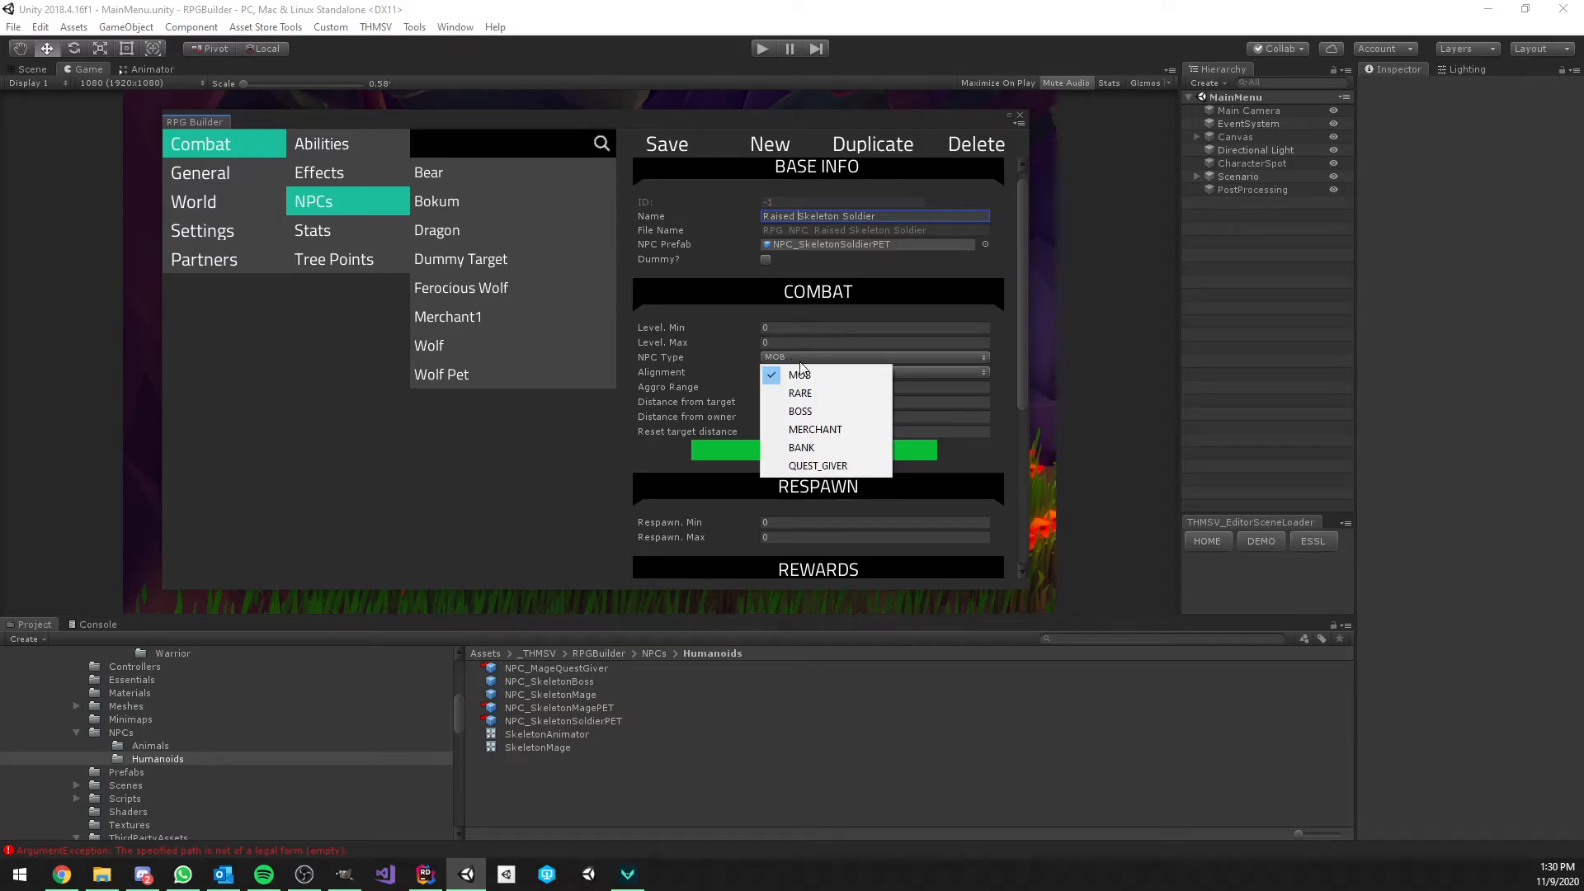
left_click(806, 374)
scroll(754, 355, "up", 1)
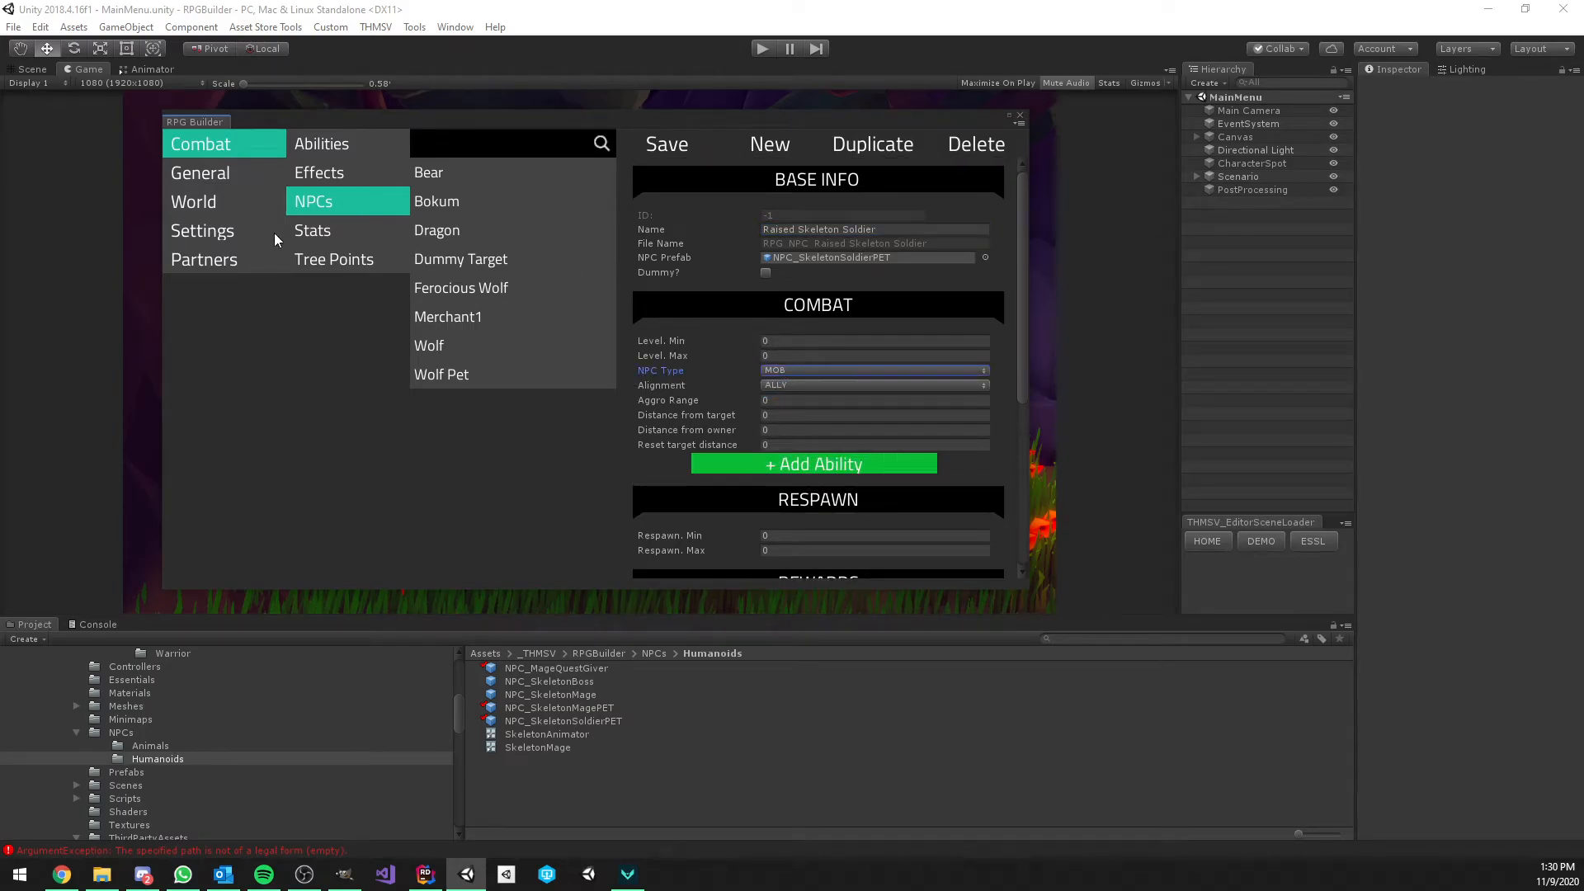
Set the Raised Skeleton Soldier's minimum and maximum level to 1, keeping MOB as its NPC type
left_click(792, 346)
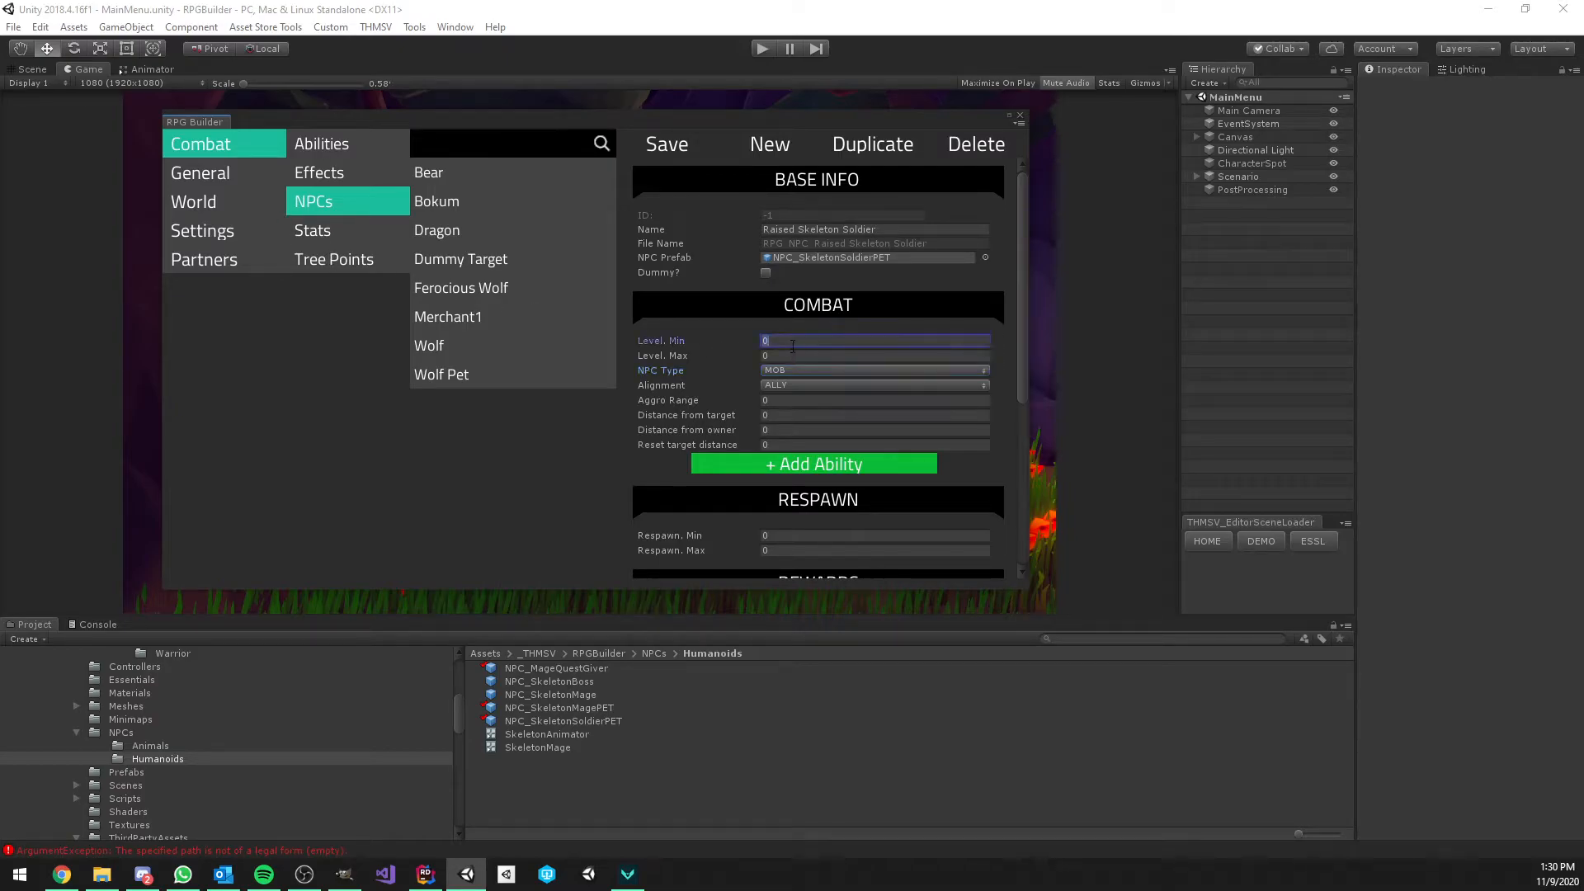
type("1")
left_click(790, 356)
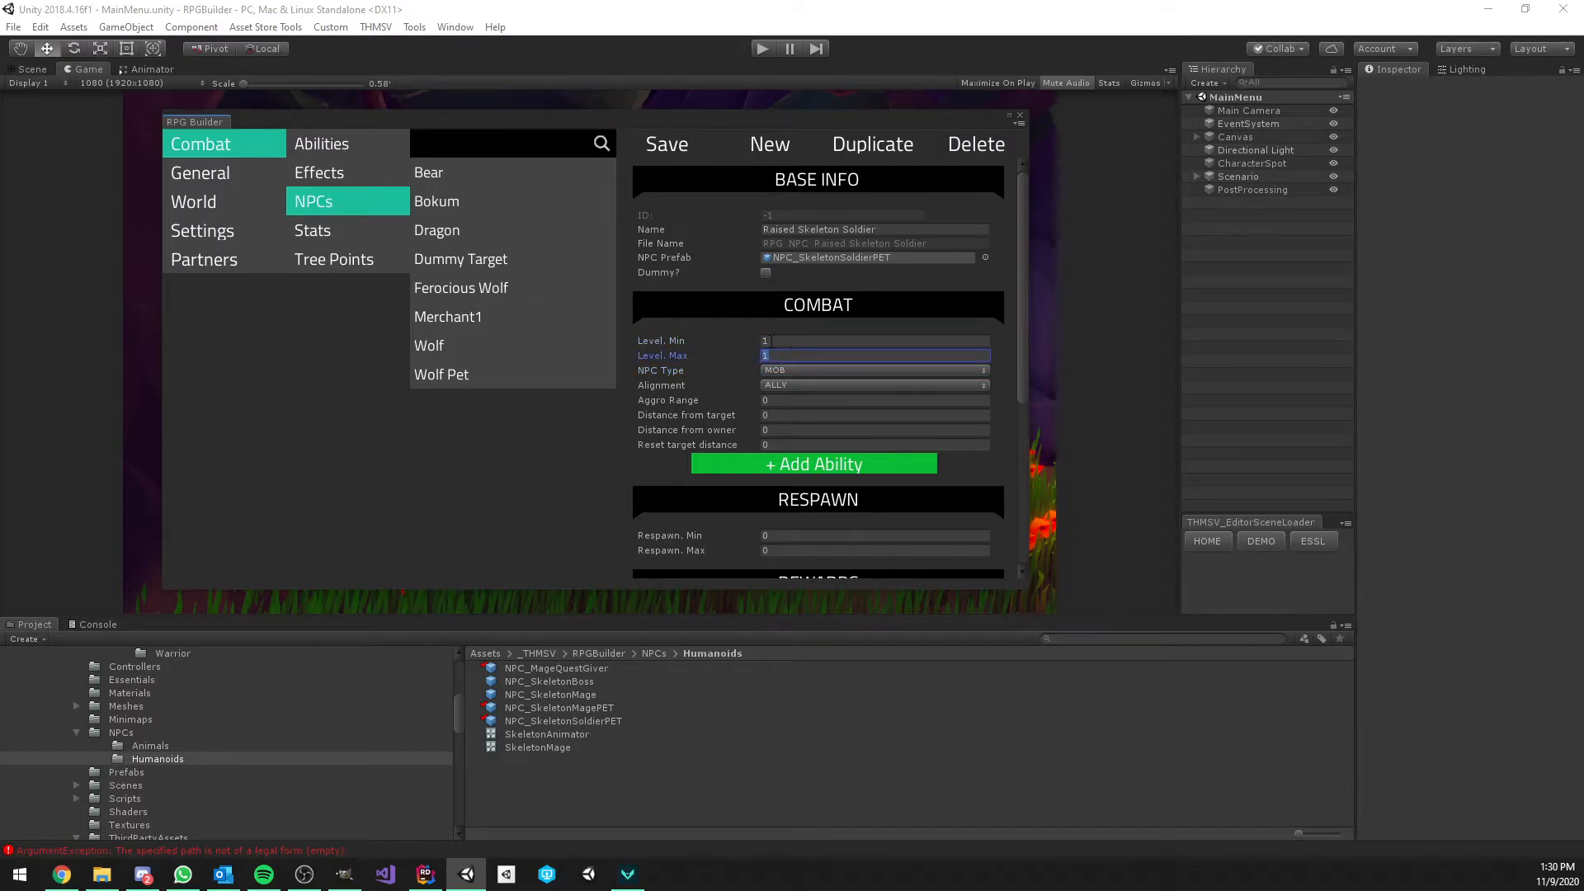
left_click(788, 372)
left_click(773, 390)
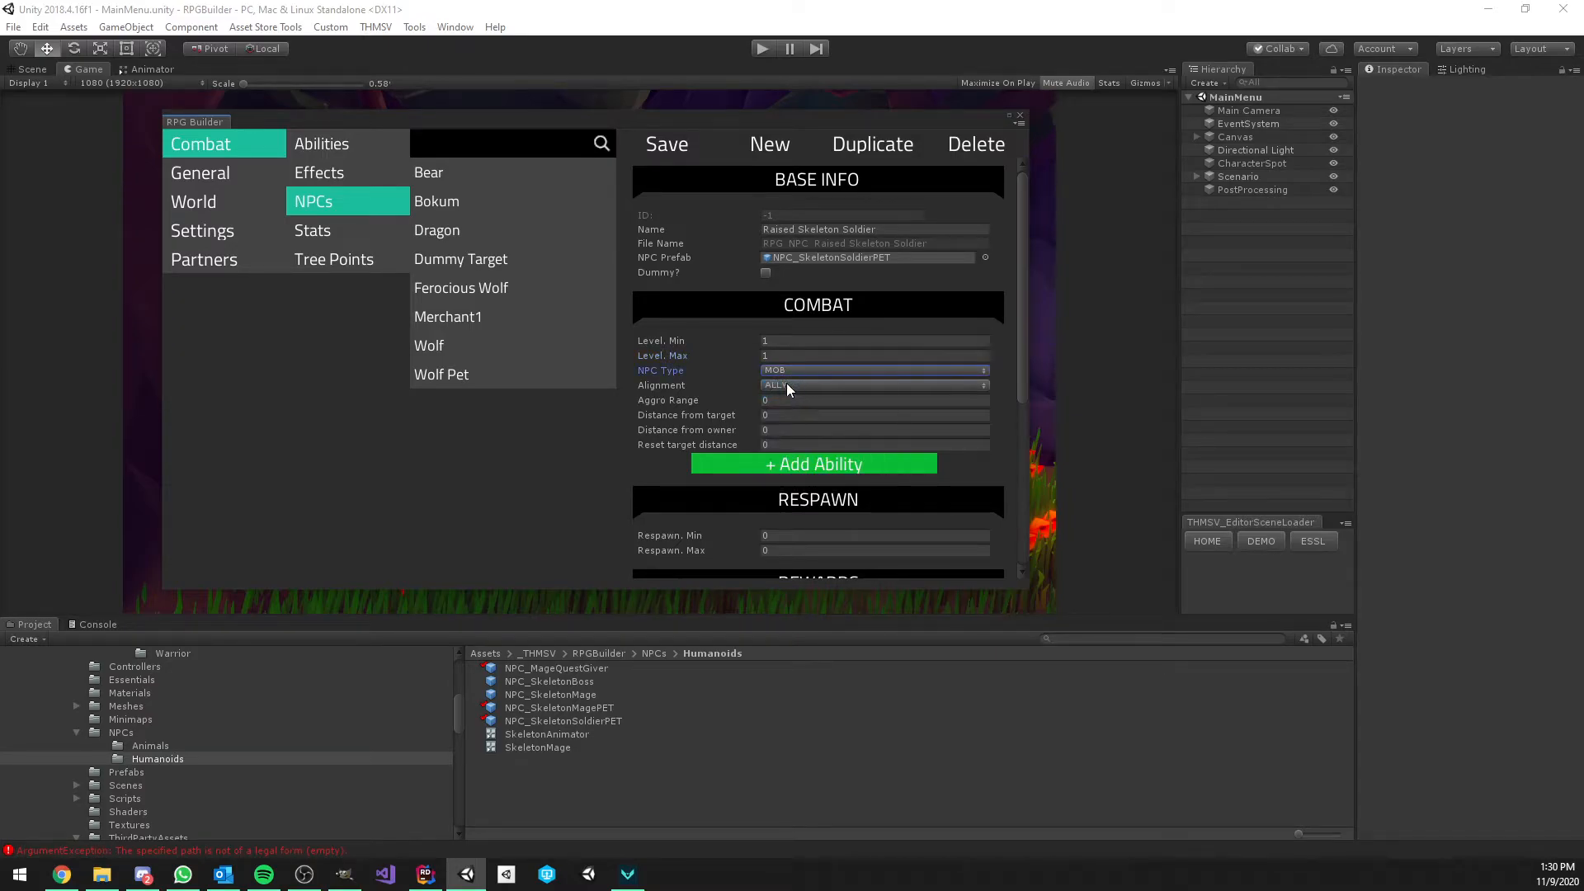
Set the soldier's aggro range to 20, distance from target and owner to 4, and reset target distance to 30
left_click(790, 401)
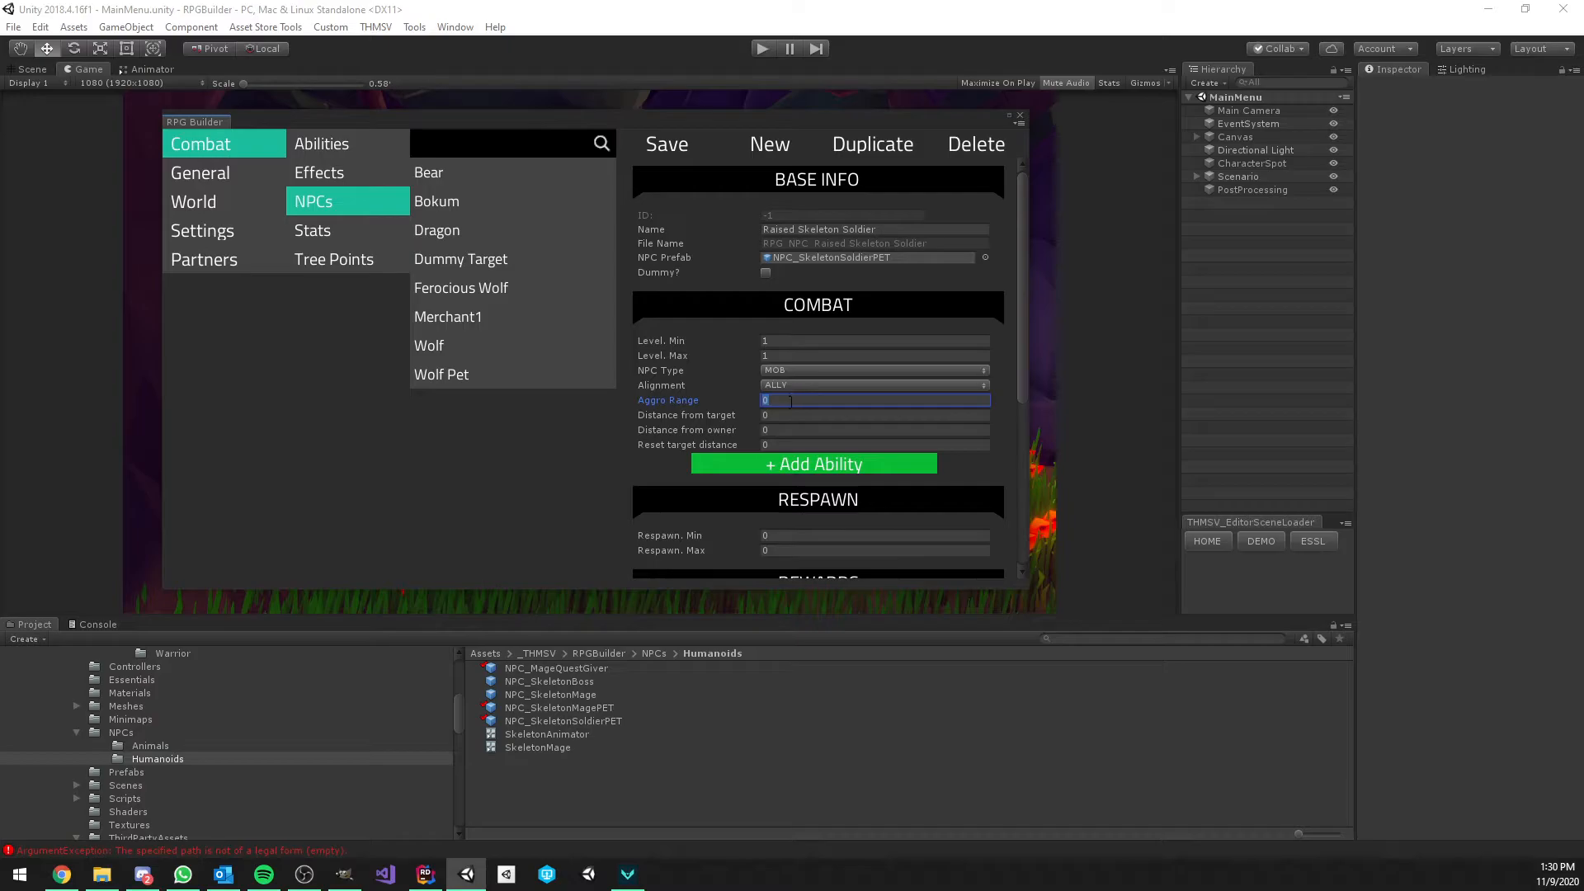
double_click(789, 404)
left_click(787, 416)
type("4")
left_click(785, 429)
left_click(785, 444)
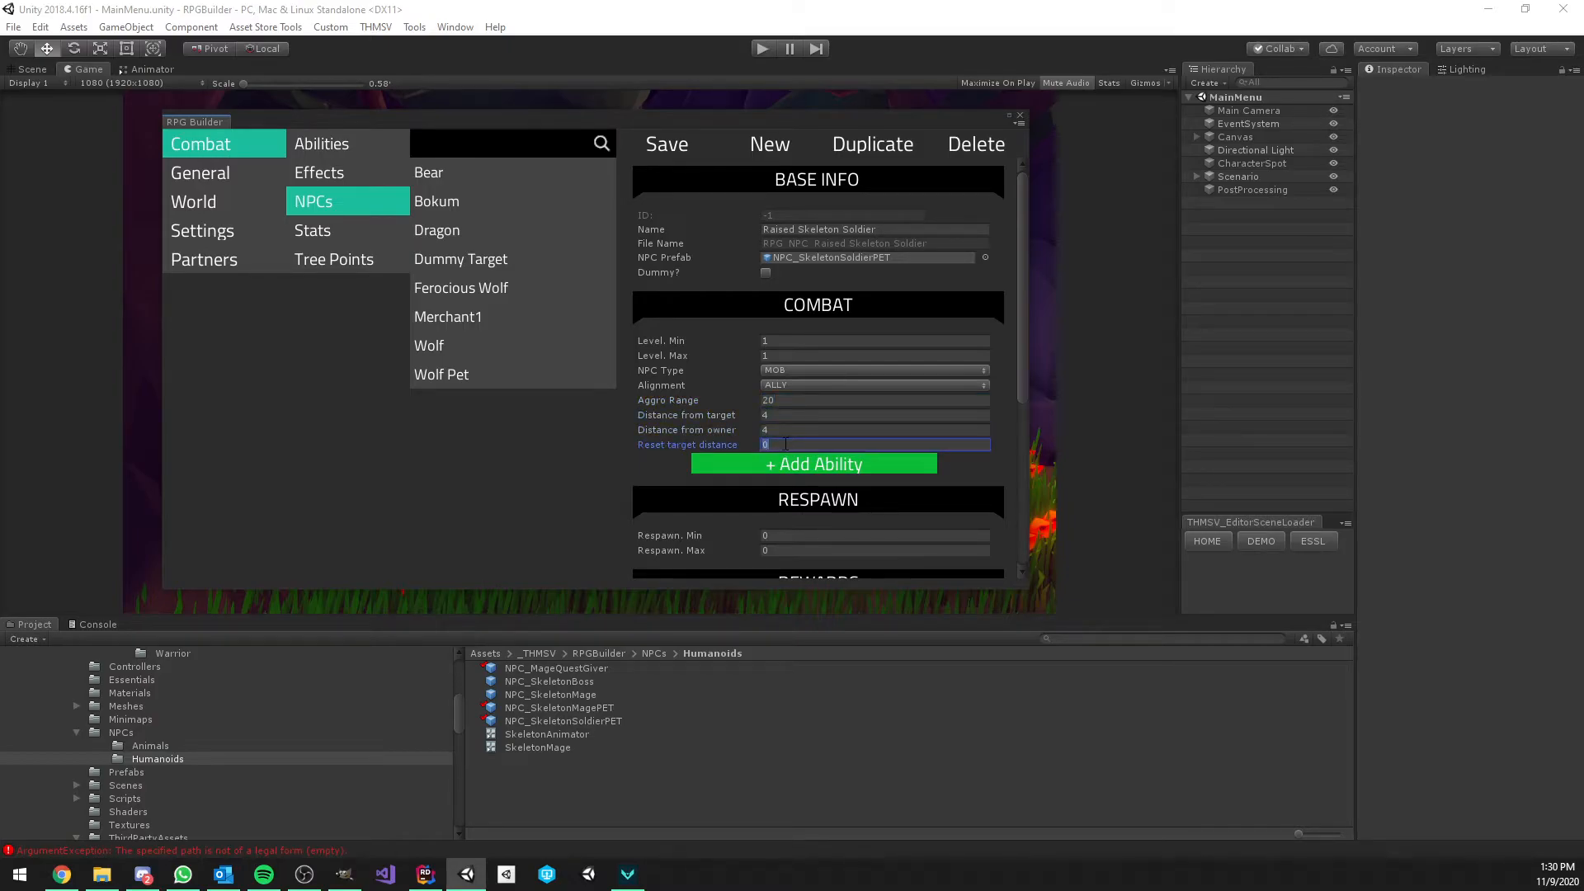
type("30")
Add a stat entry to the soldier and assign RPG_STAT_HEALTH to it, leaving respawn and EXP values at 0
scroll(788, 413, "down", 3)
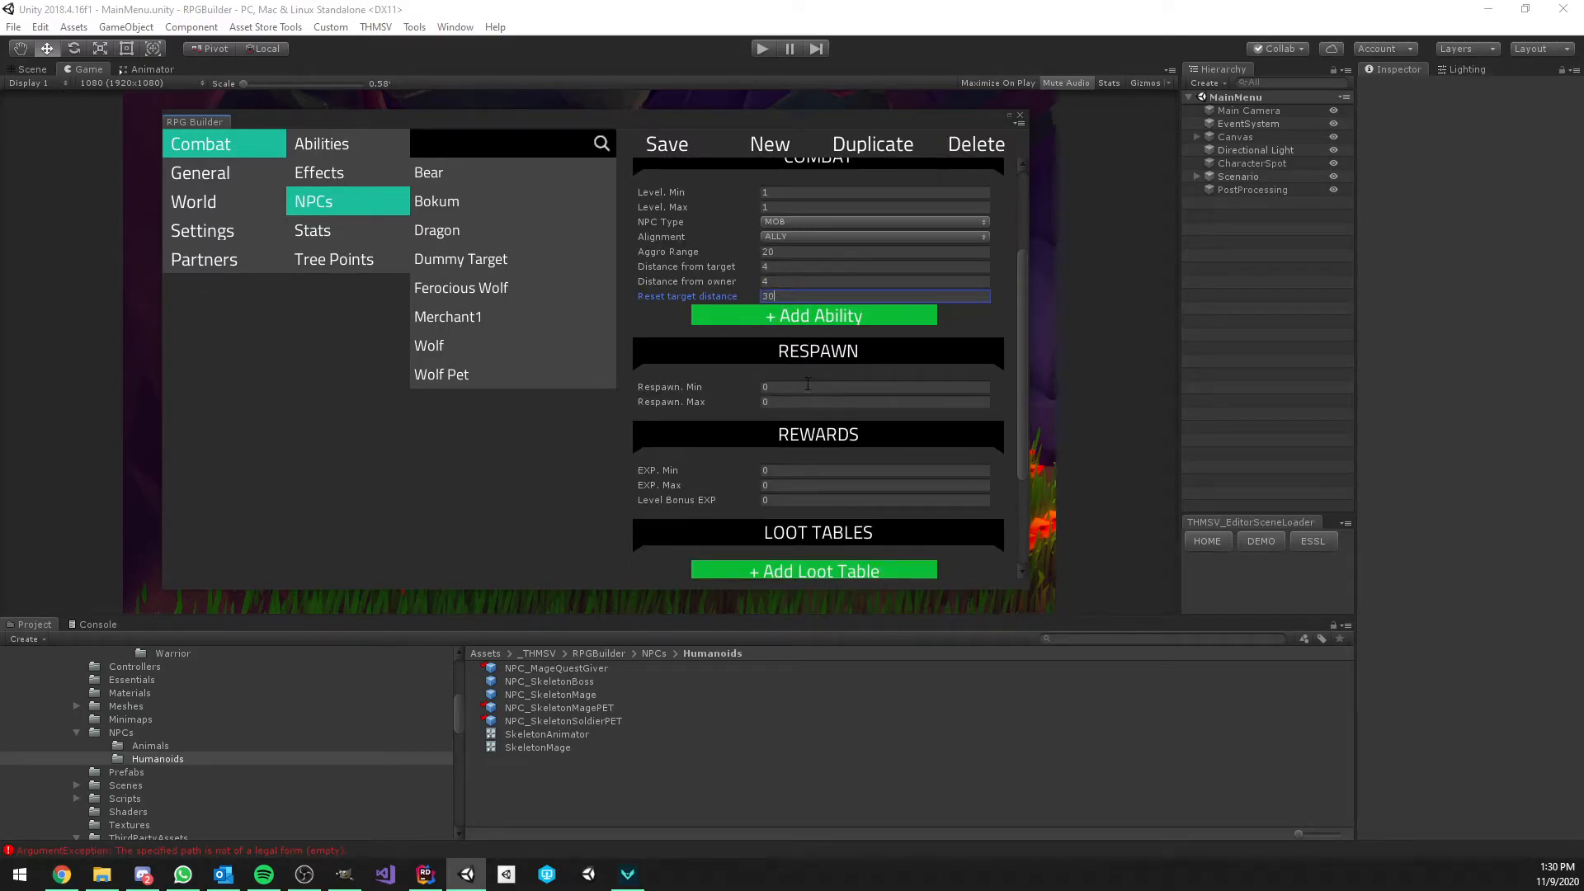
left_click(796, 385)
scroll(804, 346, "down", 3)
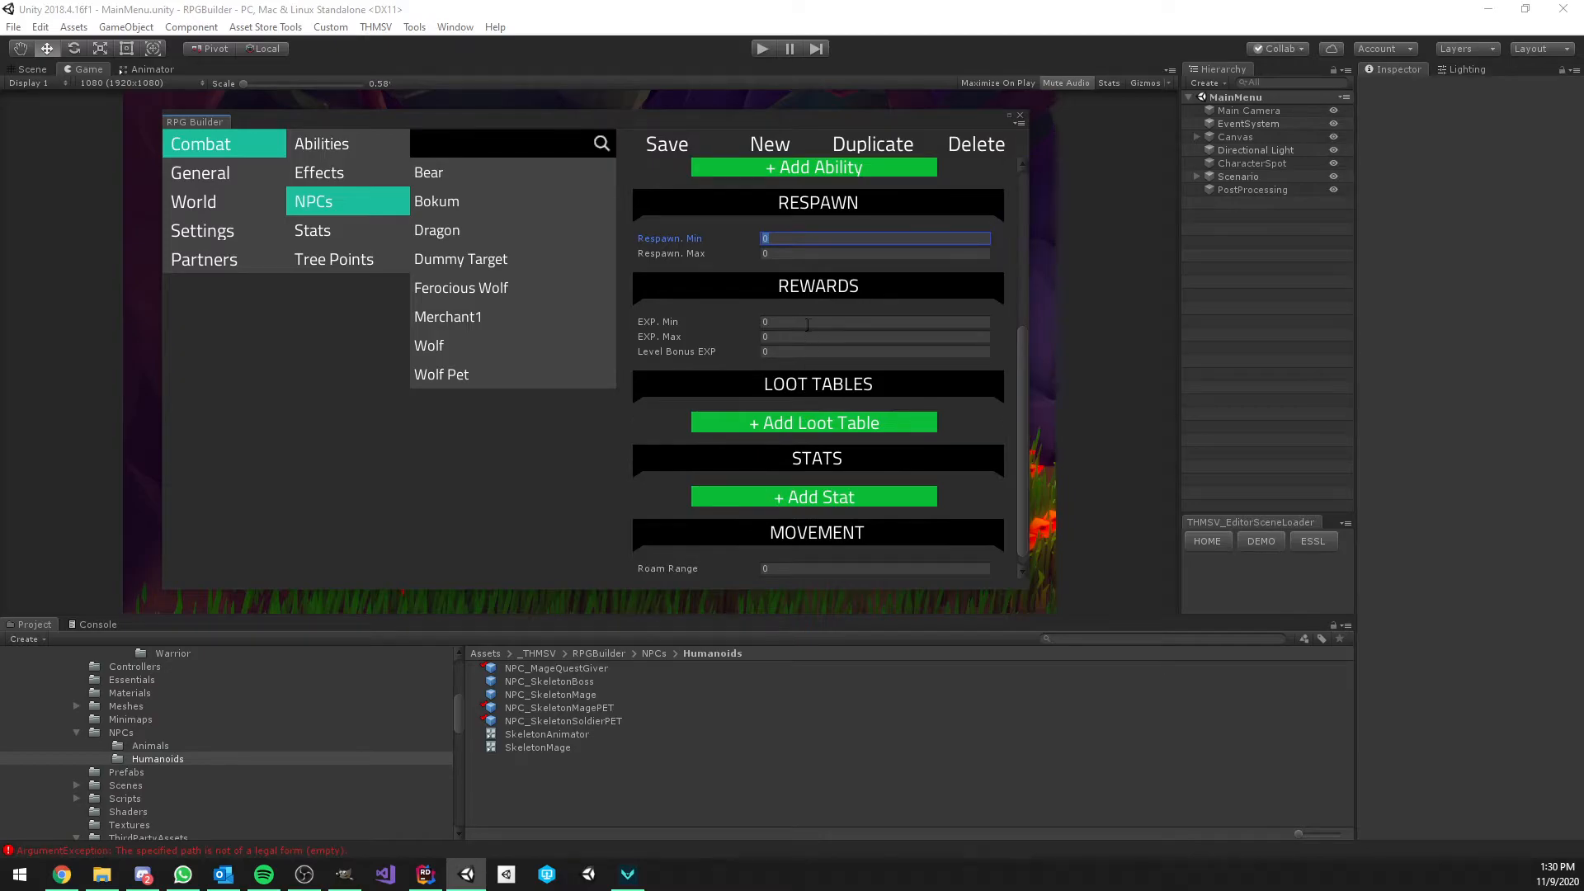
left_click(770, 322)
left_click(767, 336)
scroll(792, 363, "down", 1)
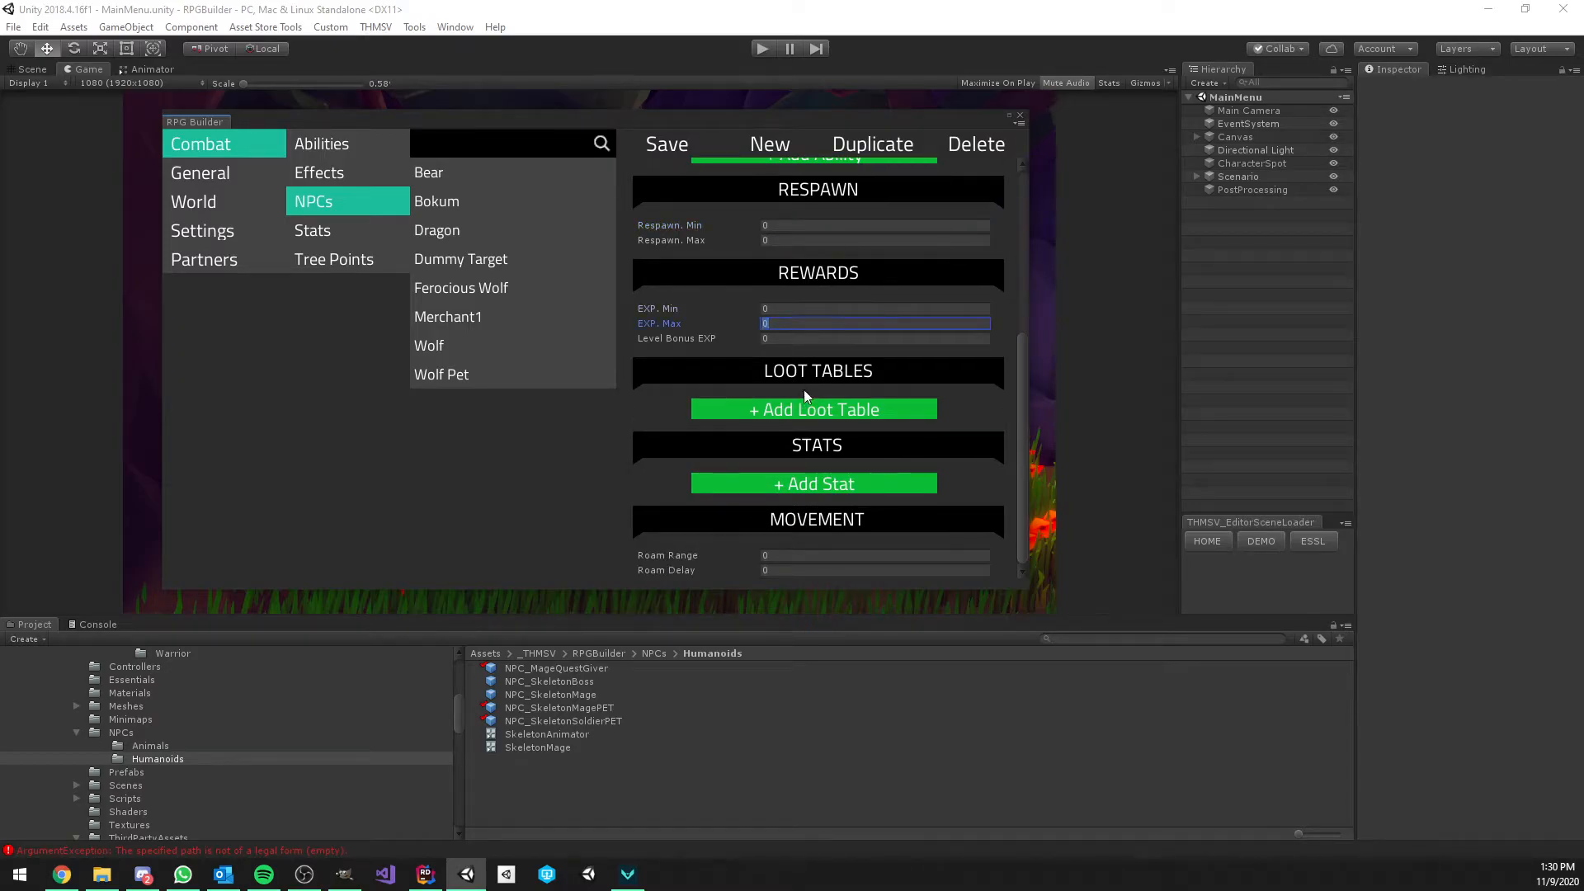
left_click(812, 480)
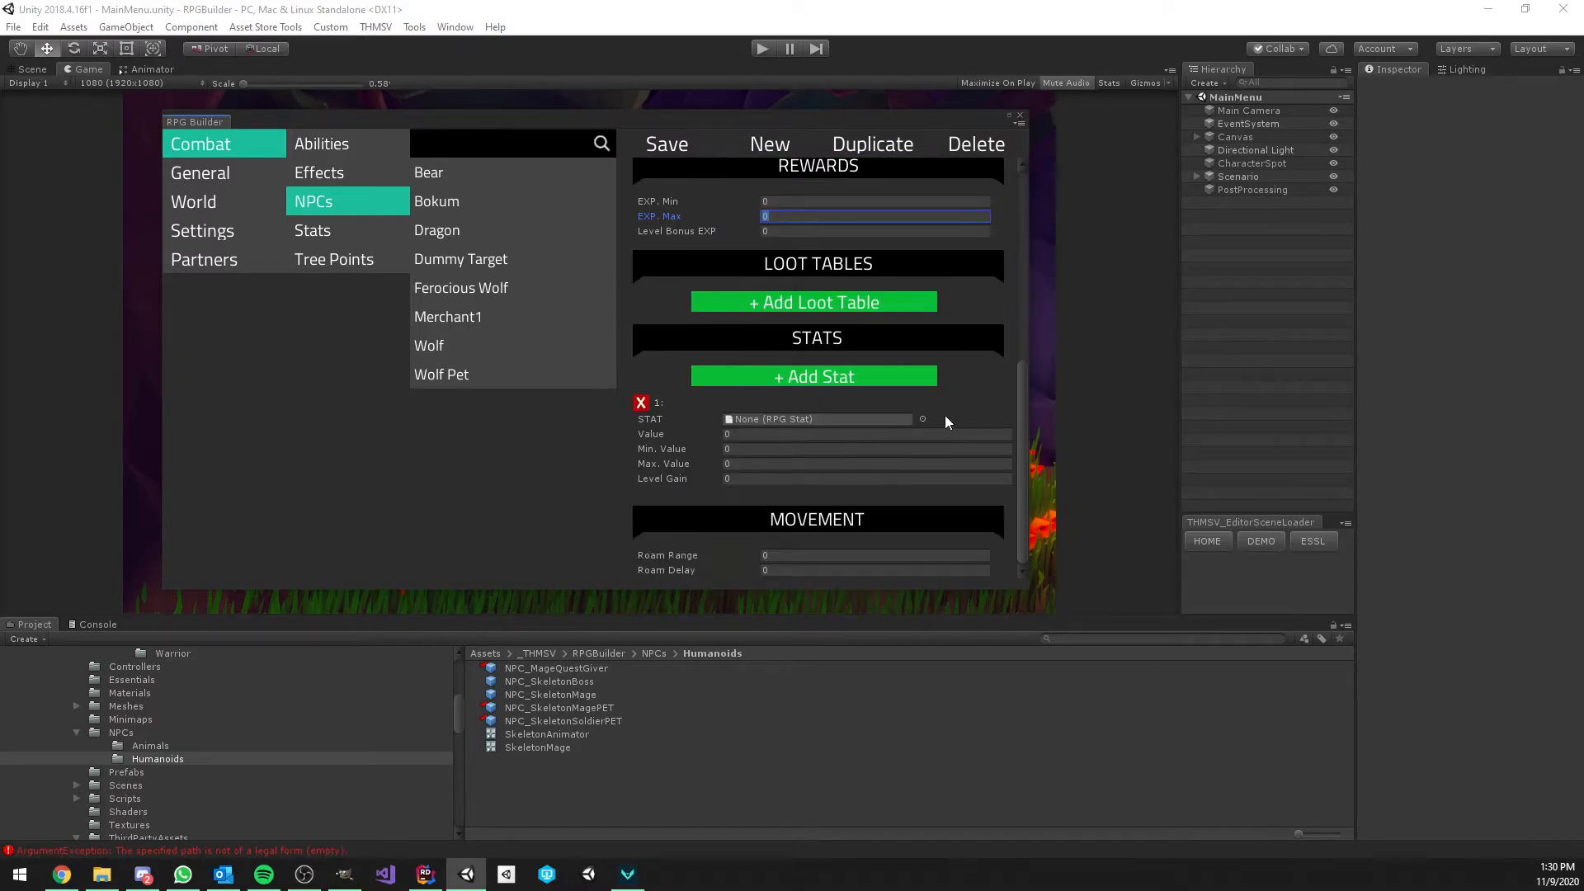
left_click(924, 420)
scroll(814, 378, "down", 3)
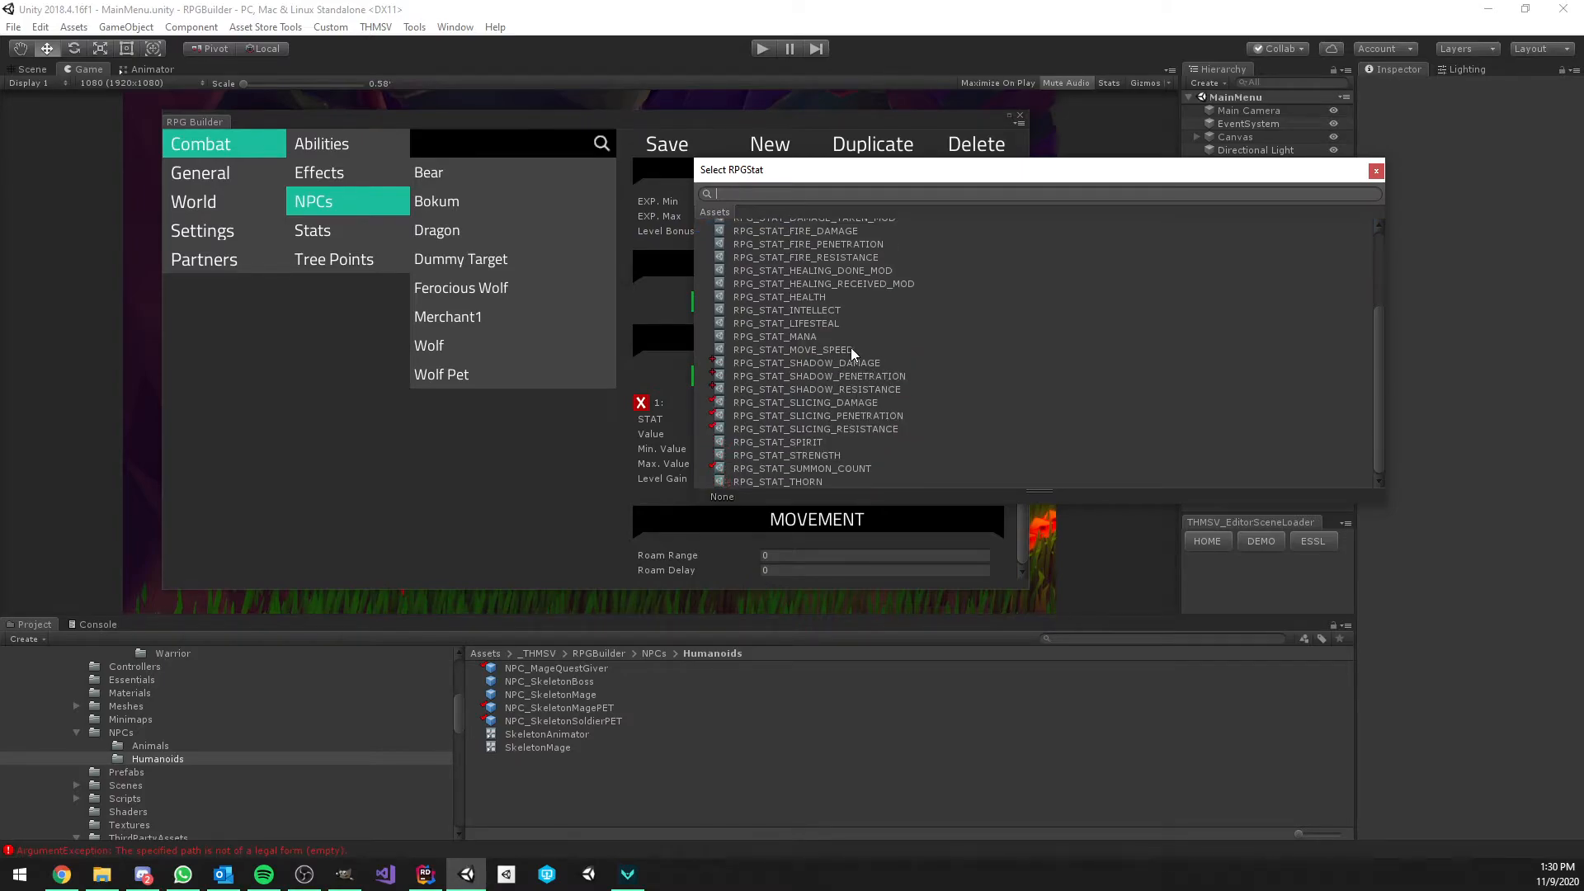
double_click(815, 297)
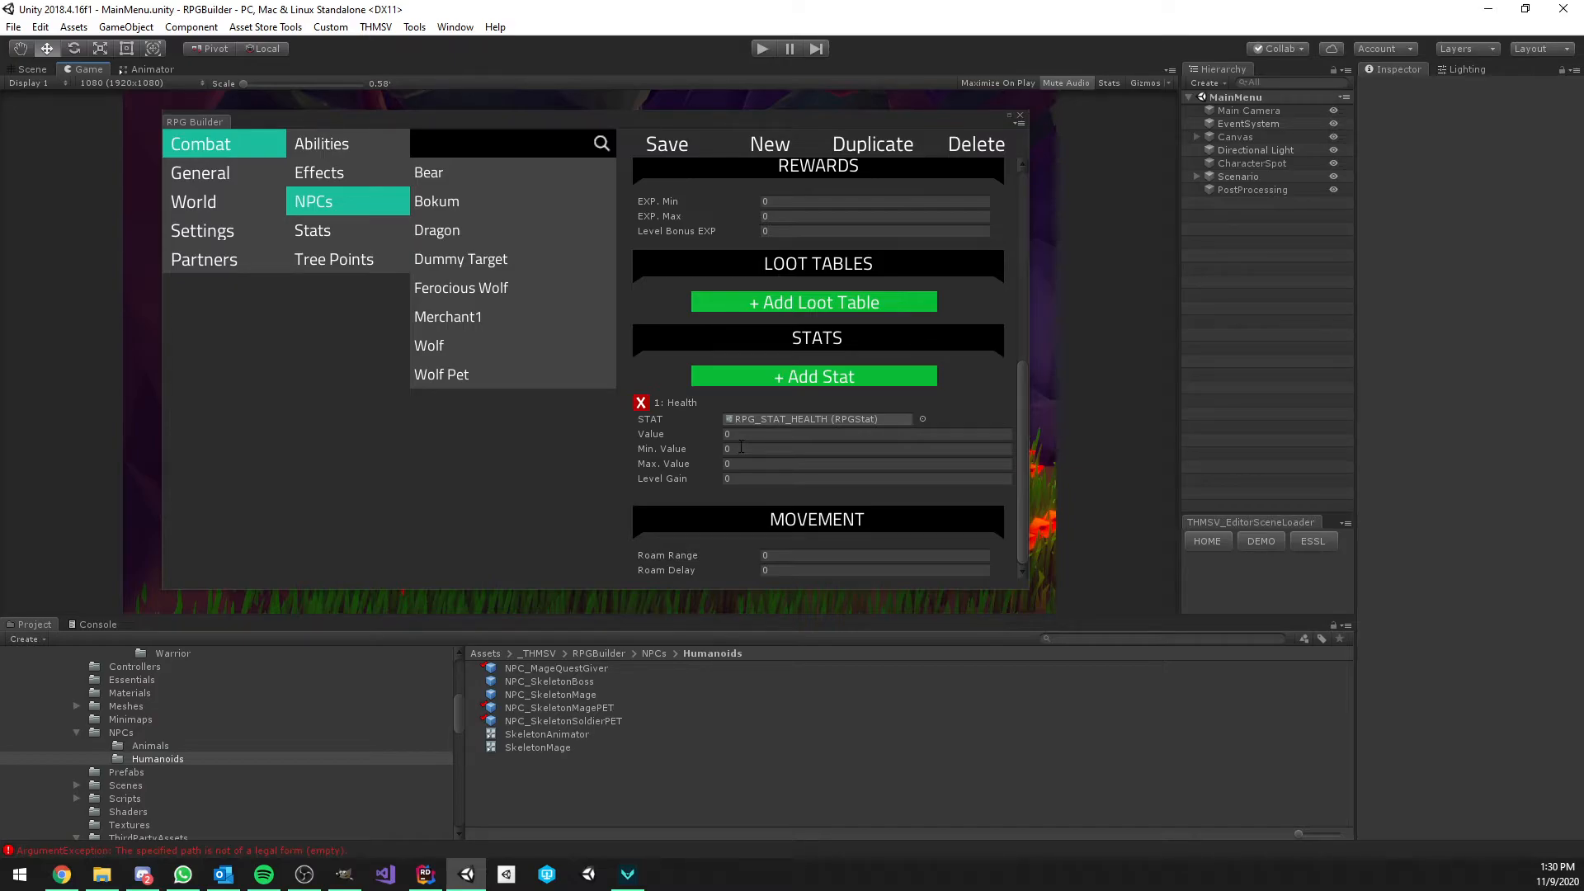
Set the soldier's Health stat to a maximum value of 200 with a level gain of 40
left_click(743, 434)
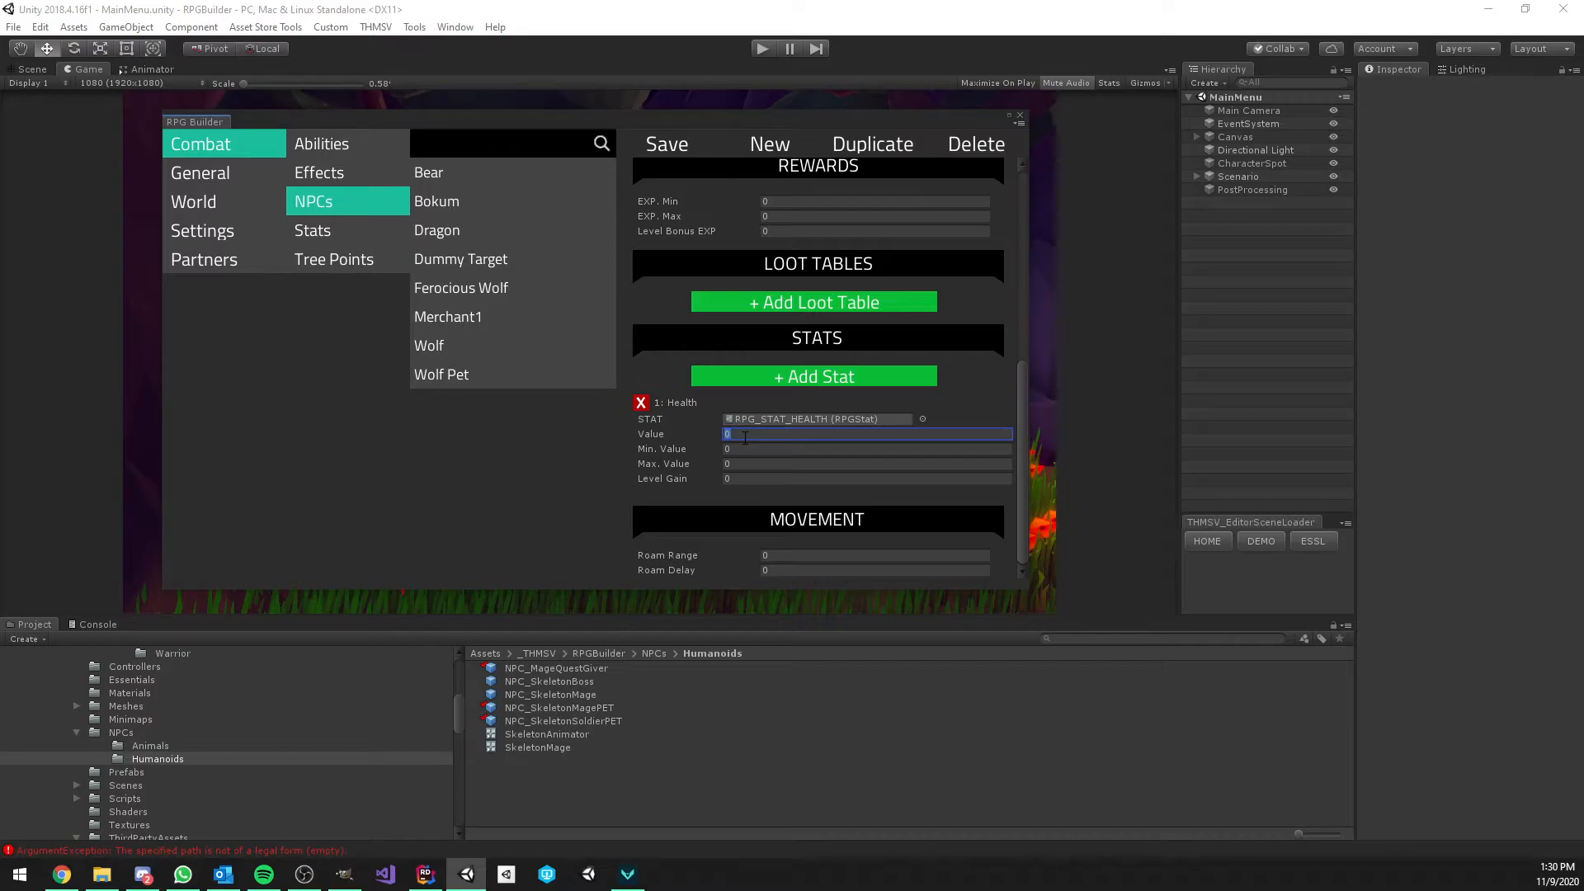
left_click(743, 464)
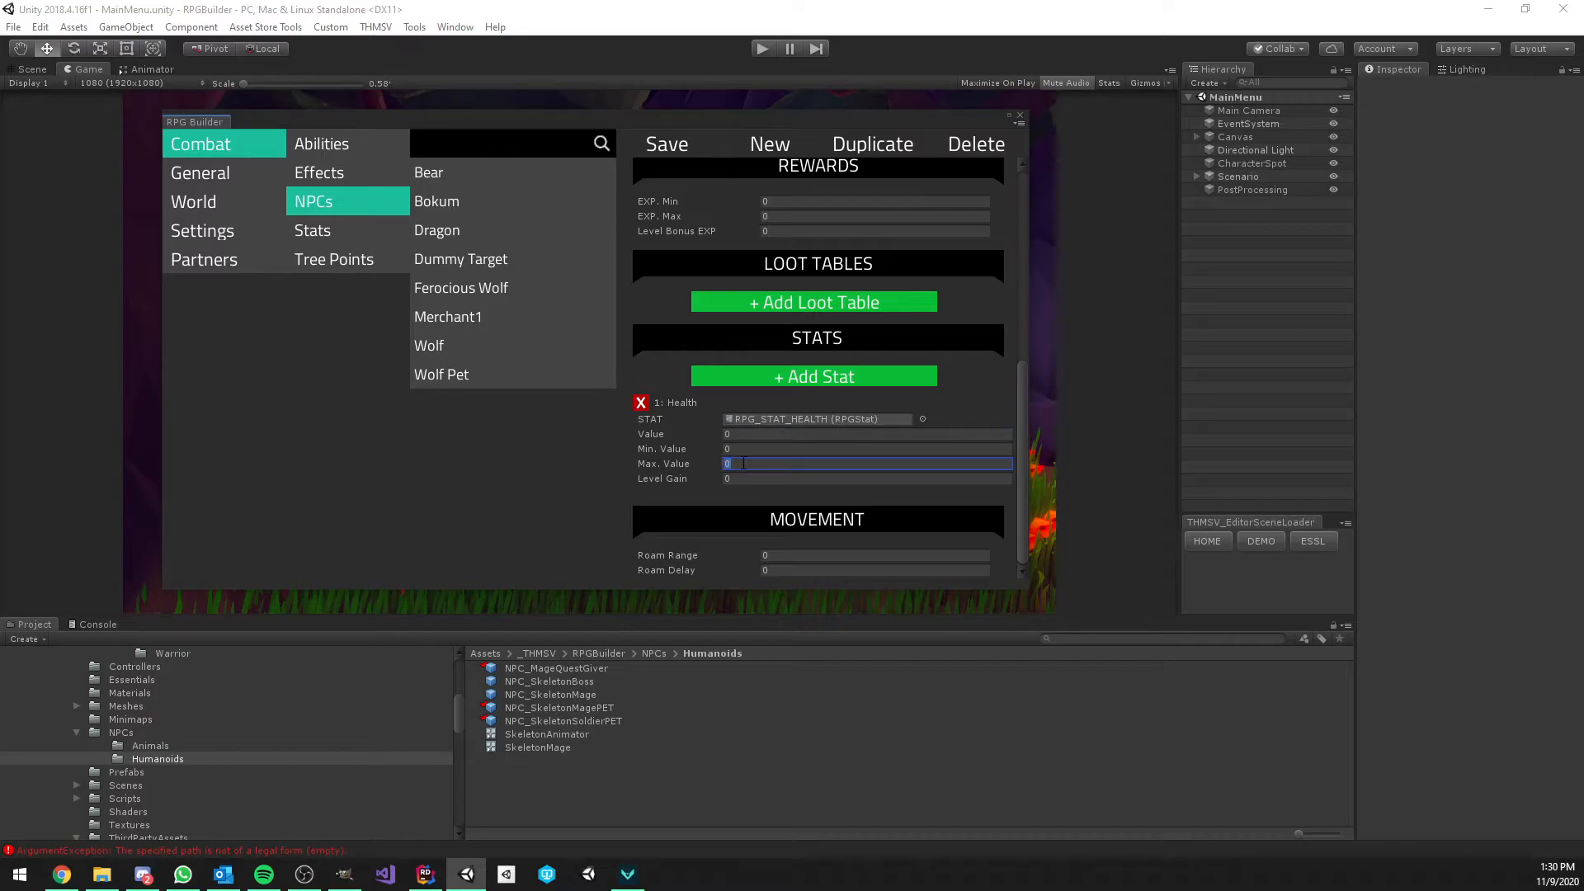
type("200")
left_click(749, 476)
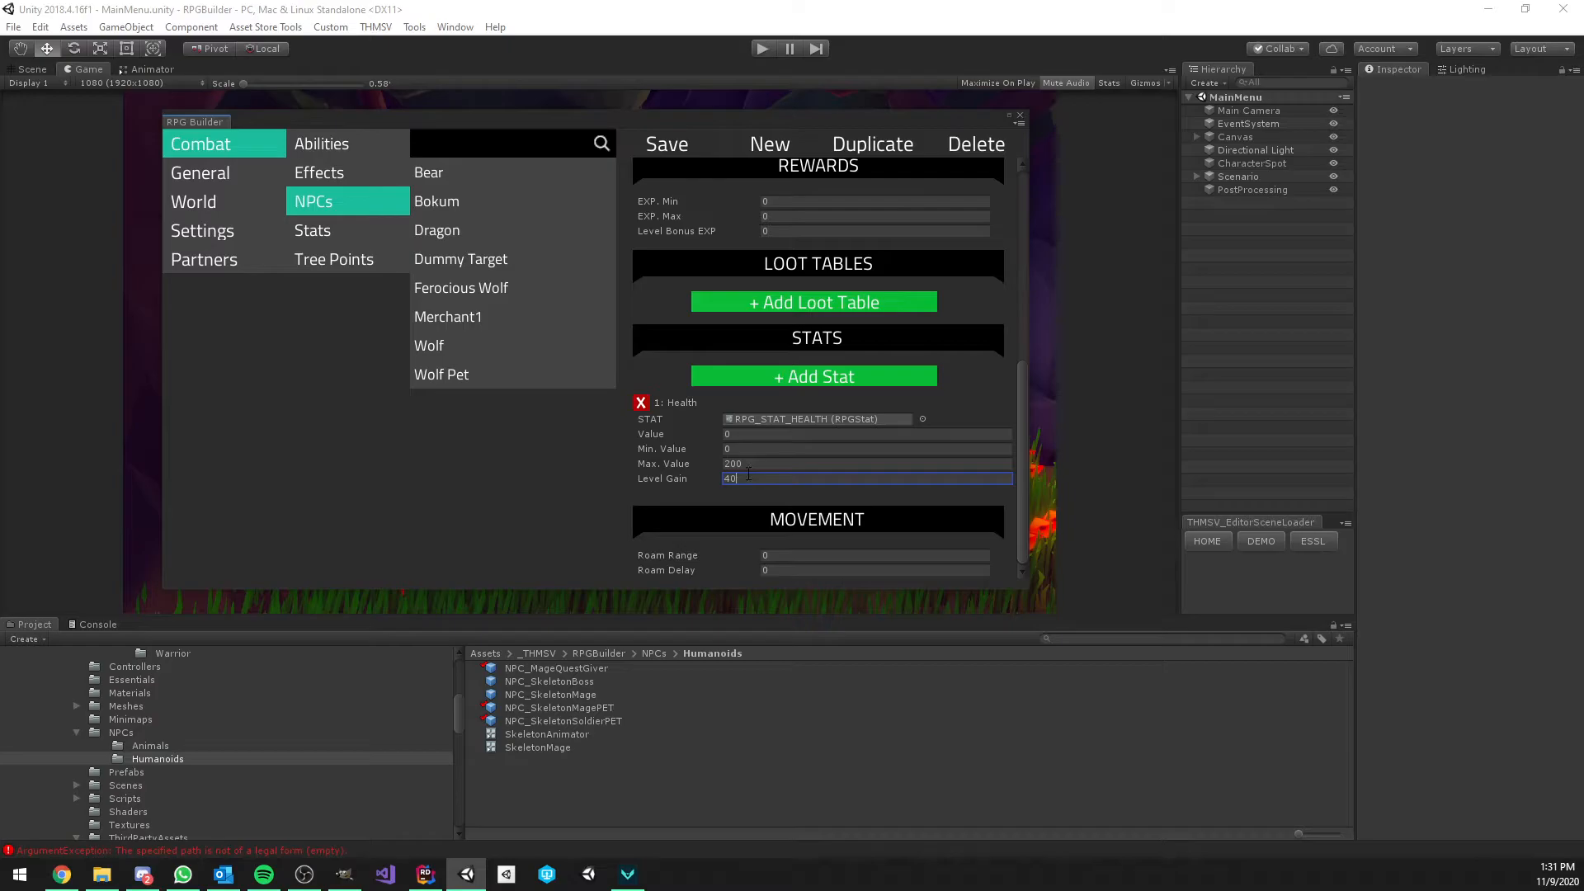
left_click(764, 463)
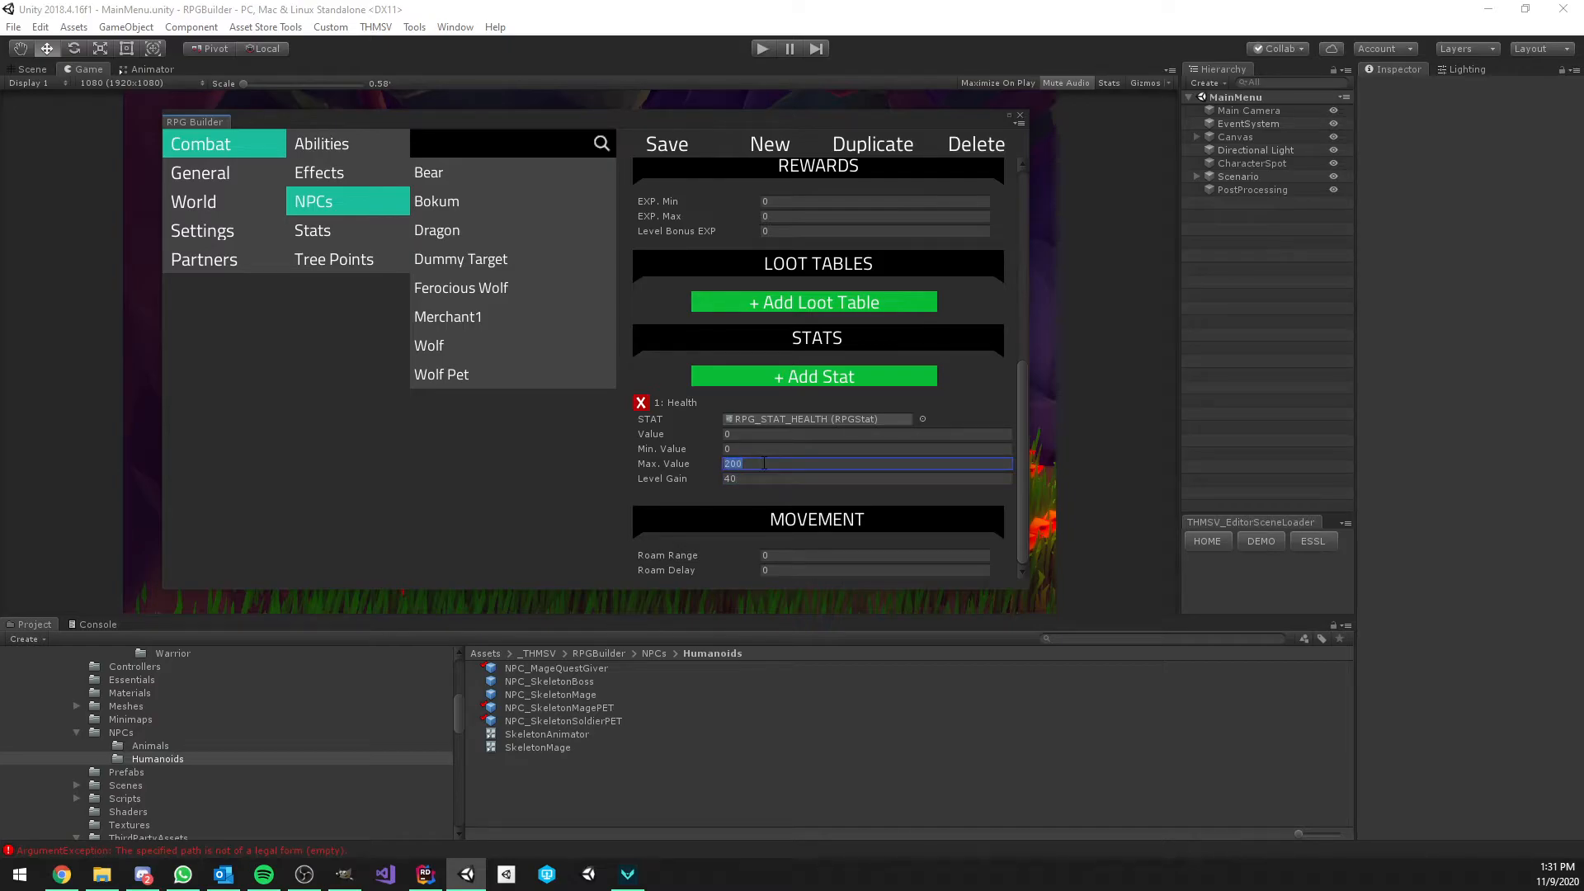
type("300")
double_click(746, 466)
type("200")
left_click(754, 477)
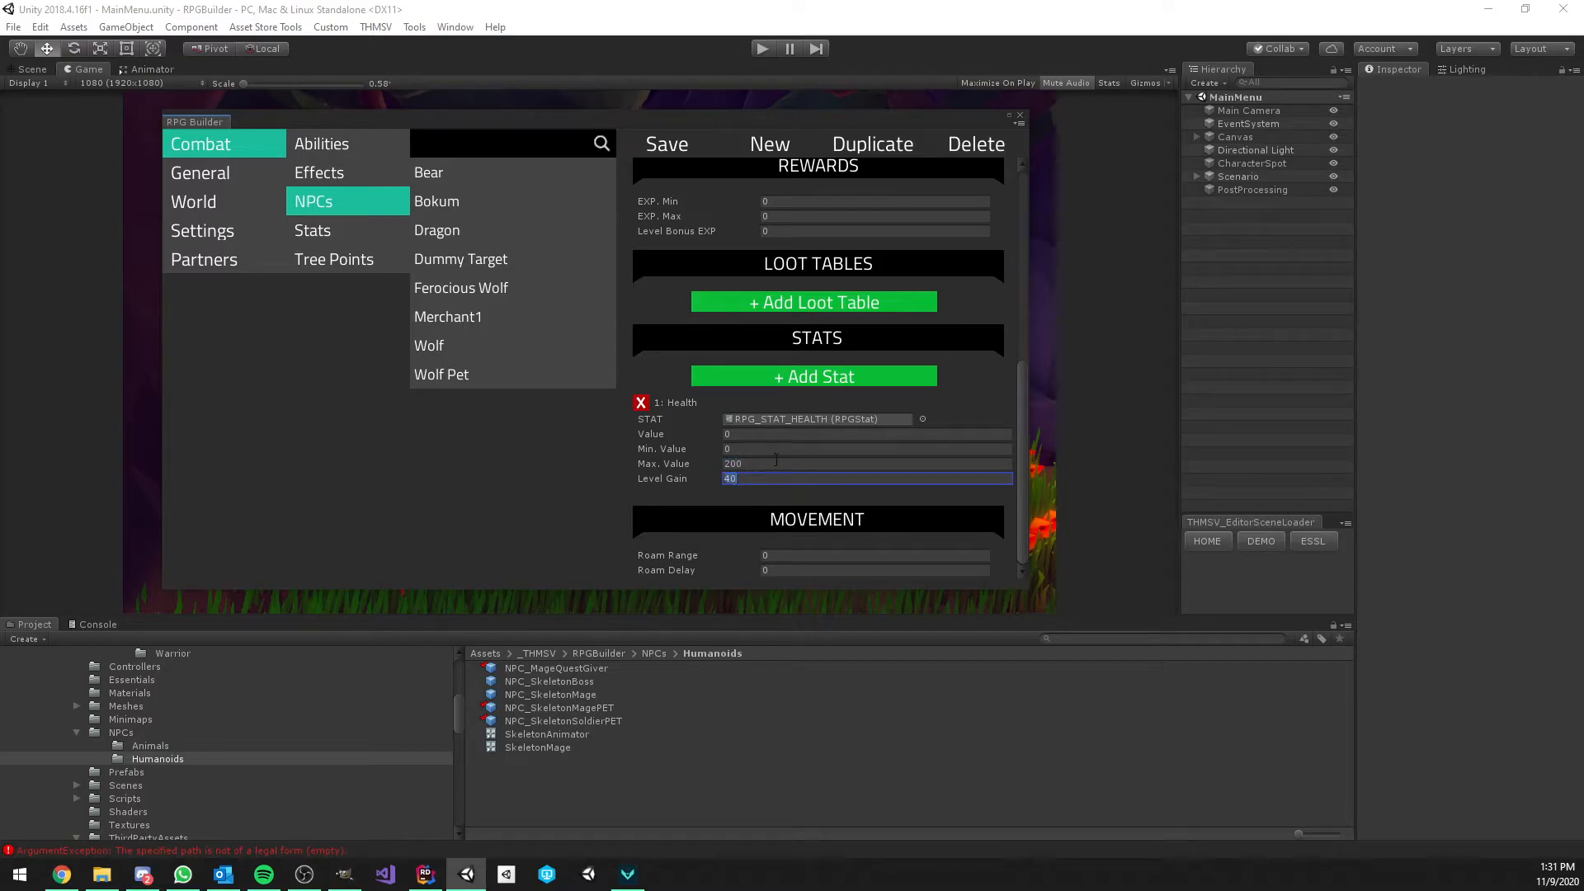
key("Tab")
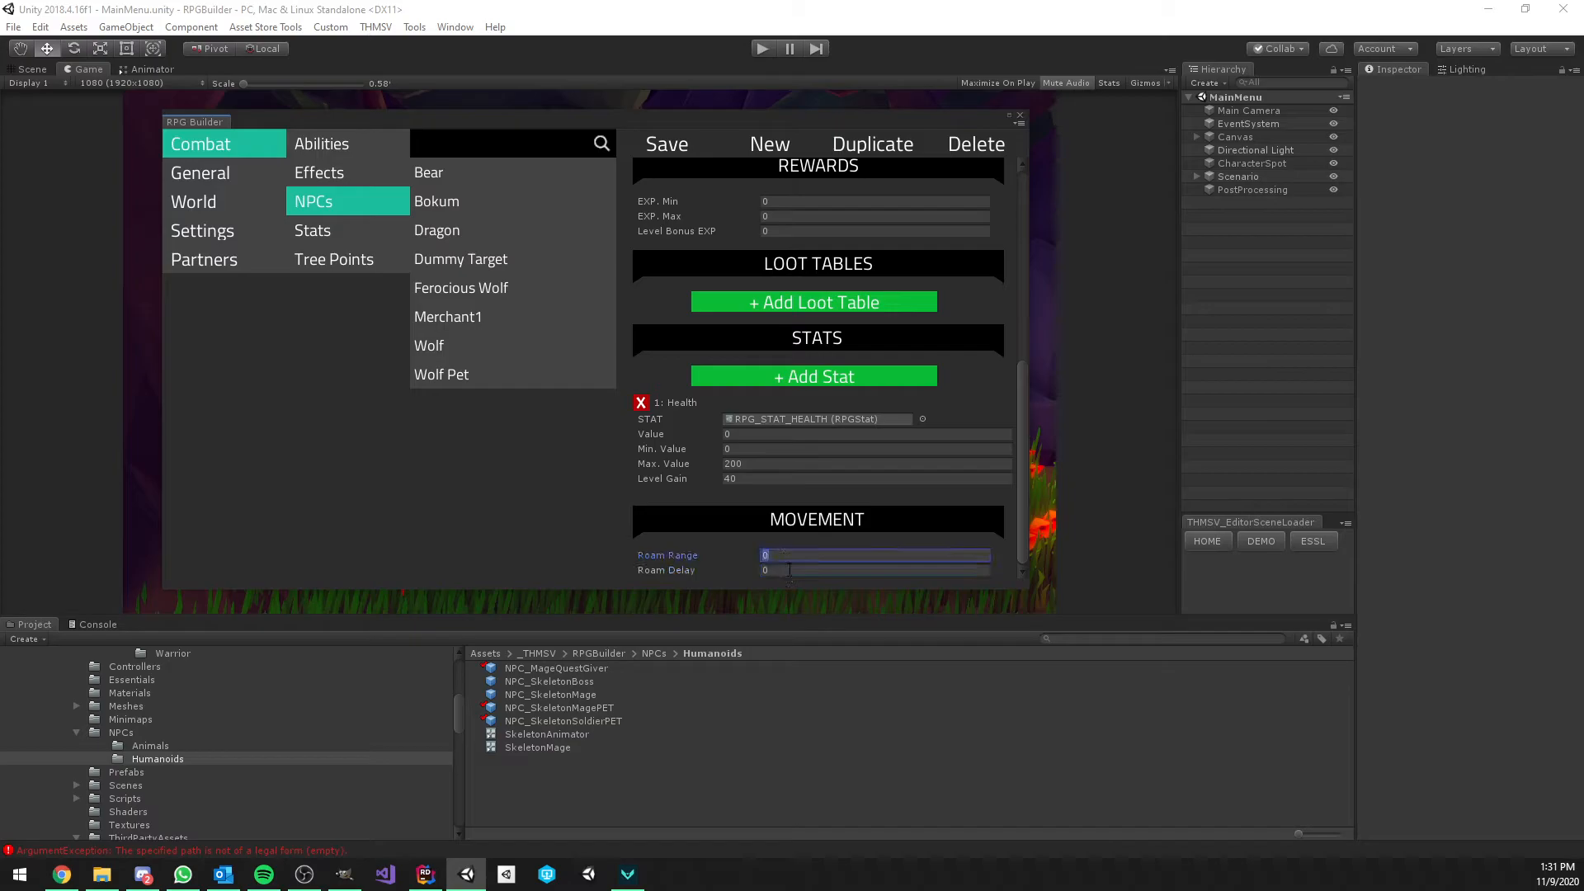
Add a second stat to the soldier using RPG_STAT_MOVE_SPEED with a value of 8
left_click(814, 376)
scroll(825, 396, "down", 3)
left_click(922, 419)
scroll(858, 363, "down", 5)
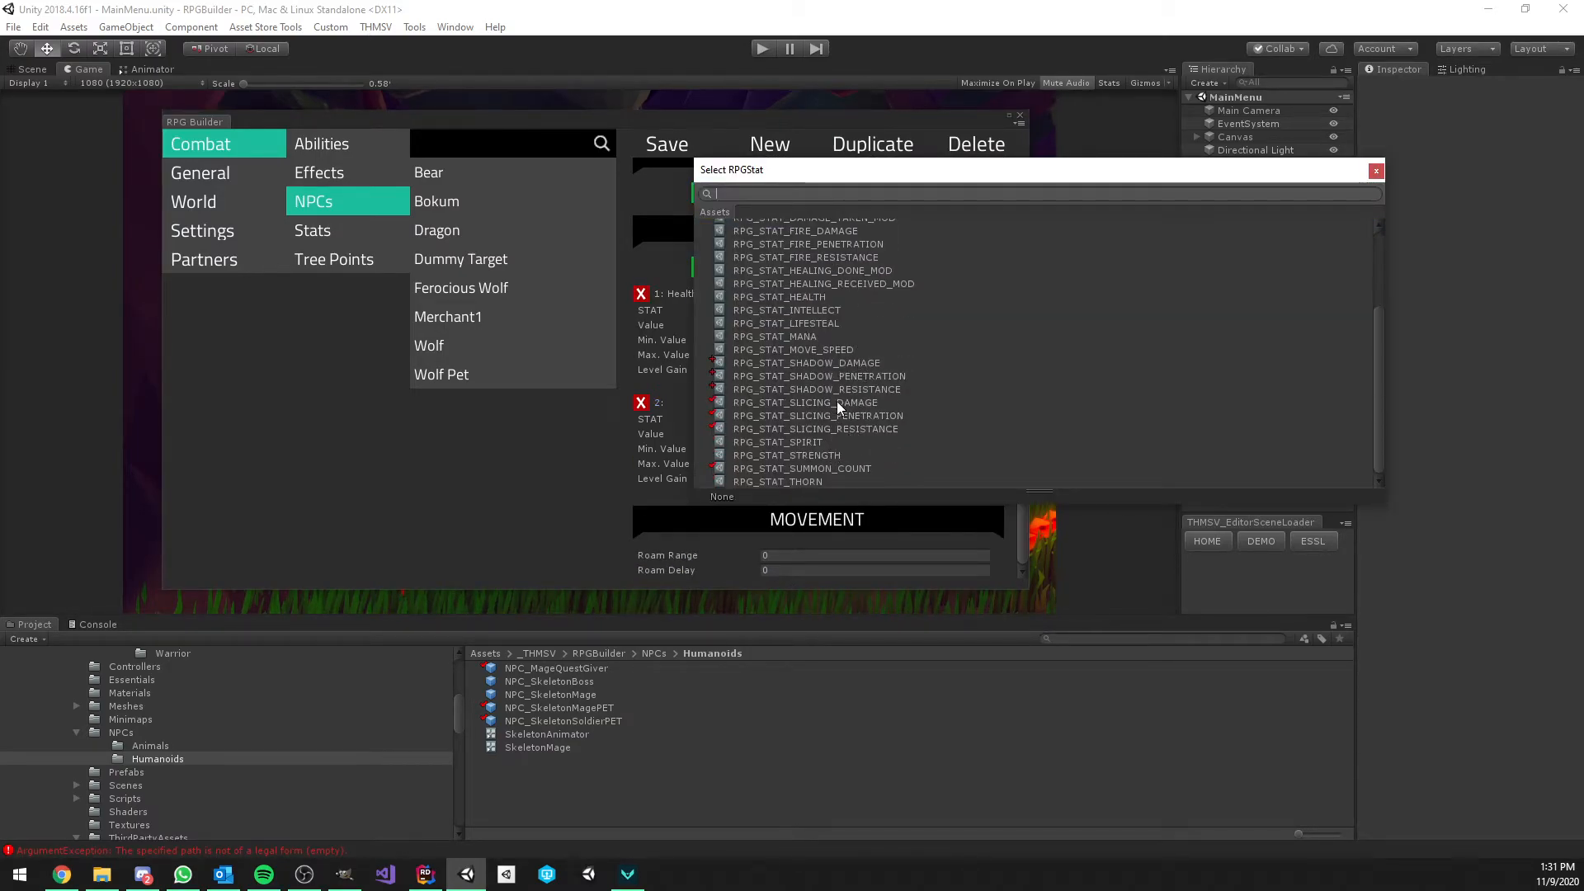
double_click(824, 350)
left_click(743, 434)
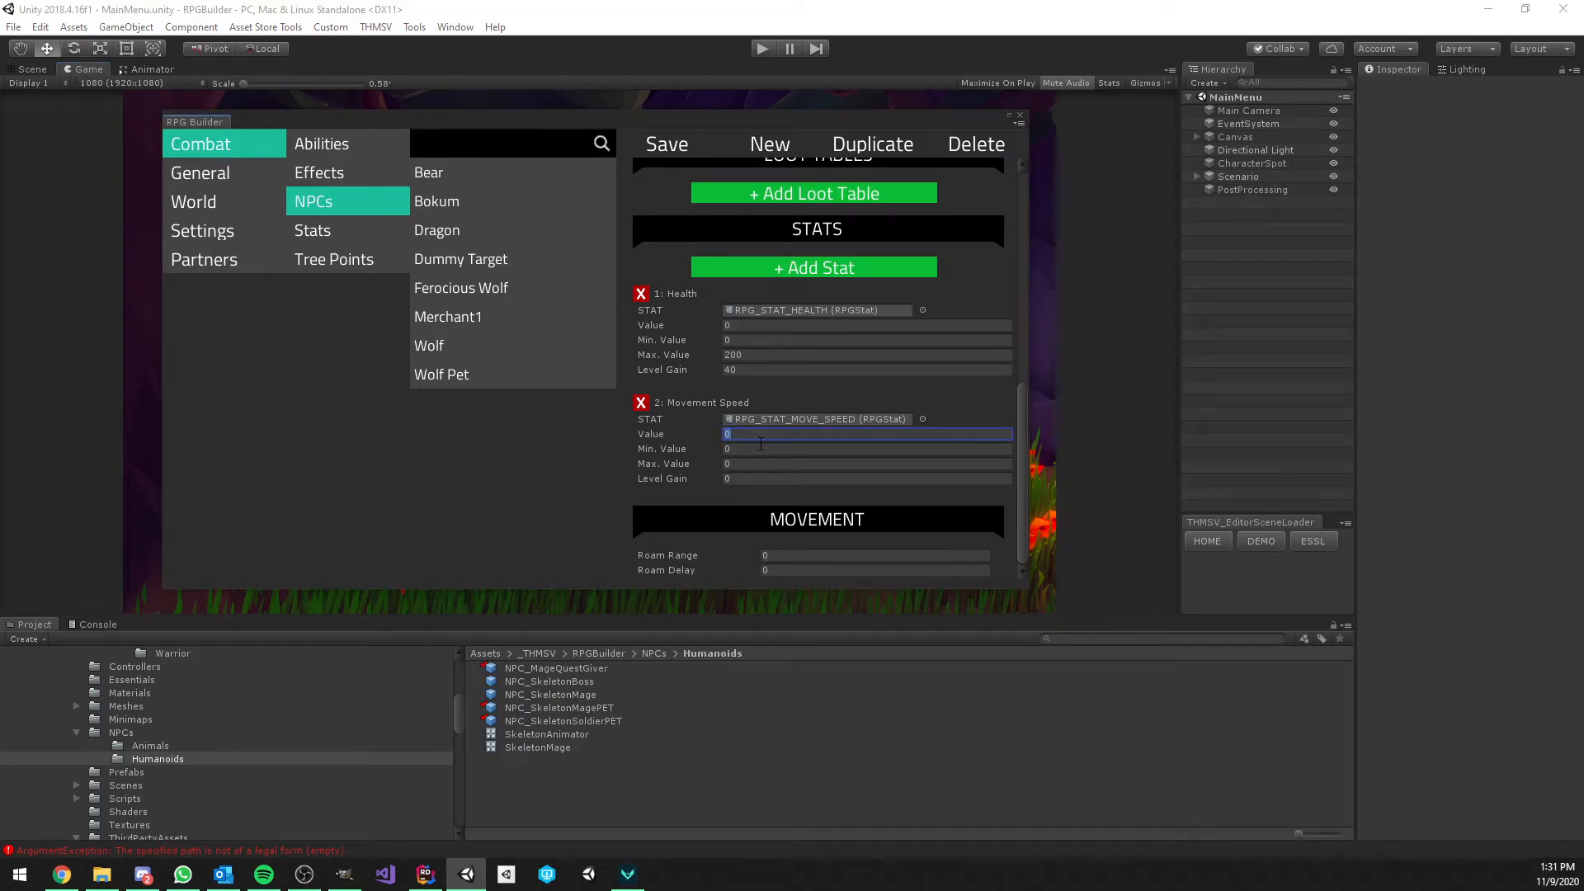
type("8")
Add RPG_STAT_STRENGTH as a third stat with value 10 and level gain 3, and save the NPC
left_click(799, 269)
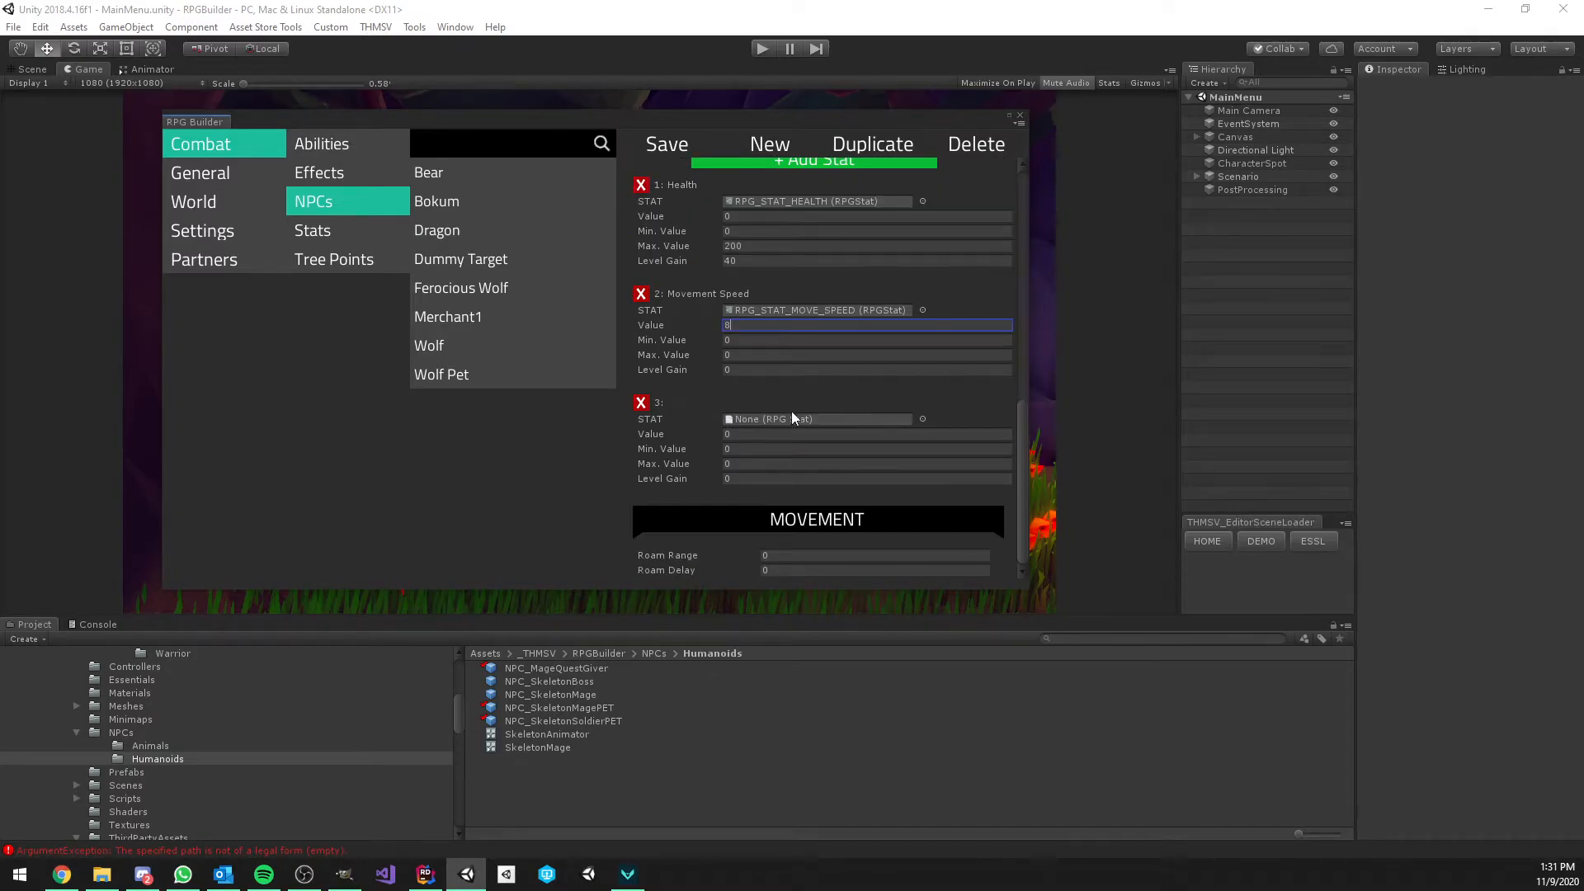
left_click(924, 419)
type("str")
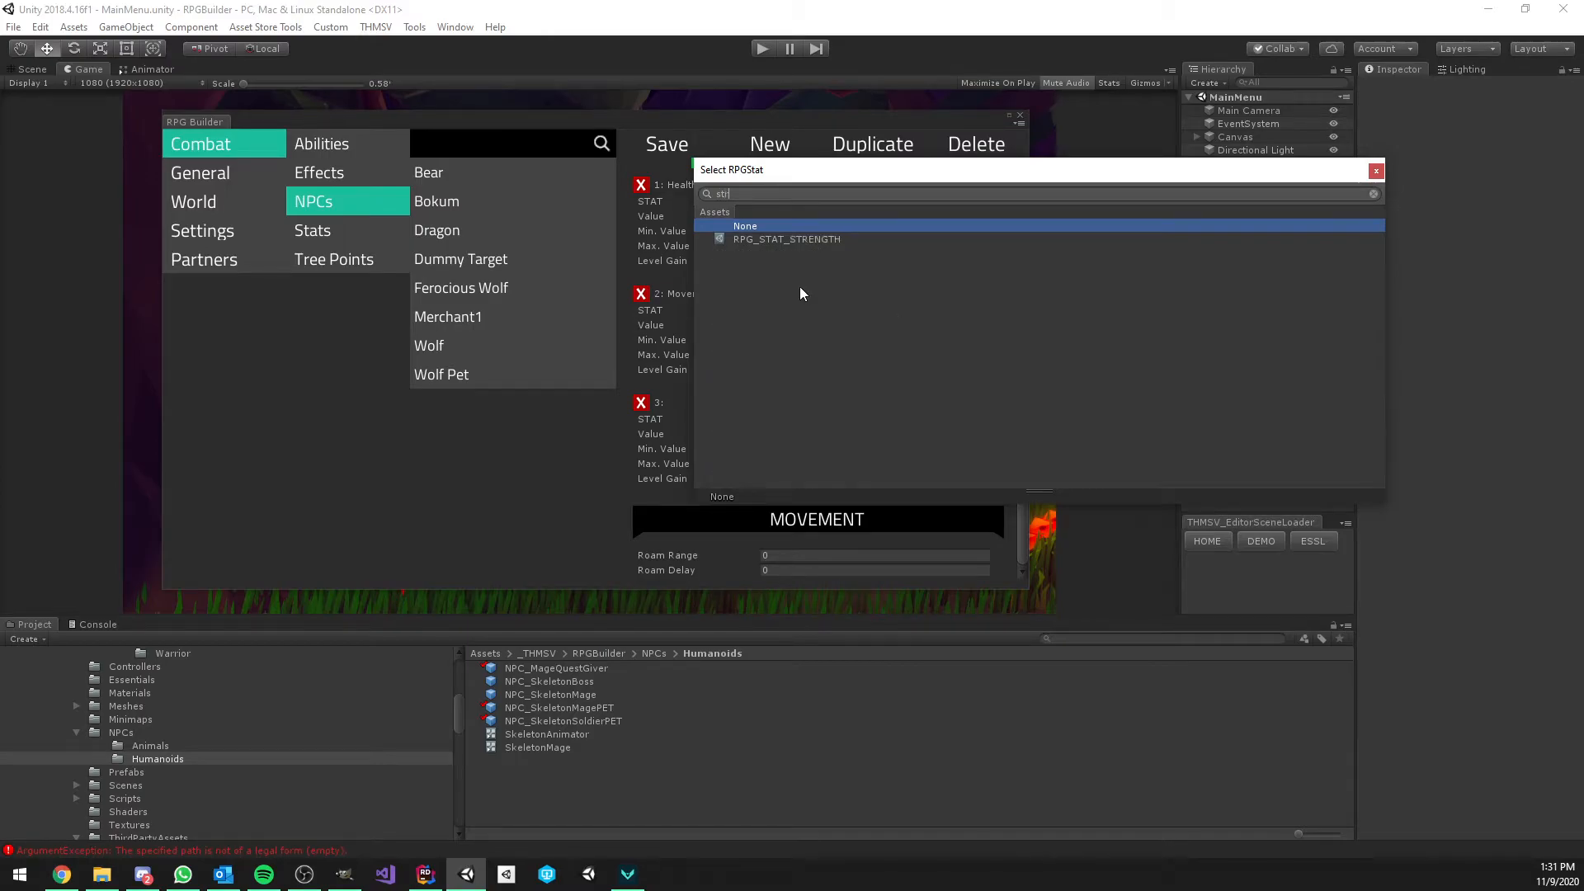
double_click(836, 239)
left_click(766, 433)
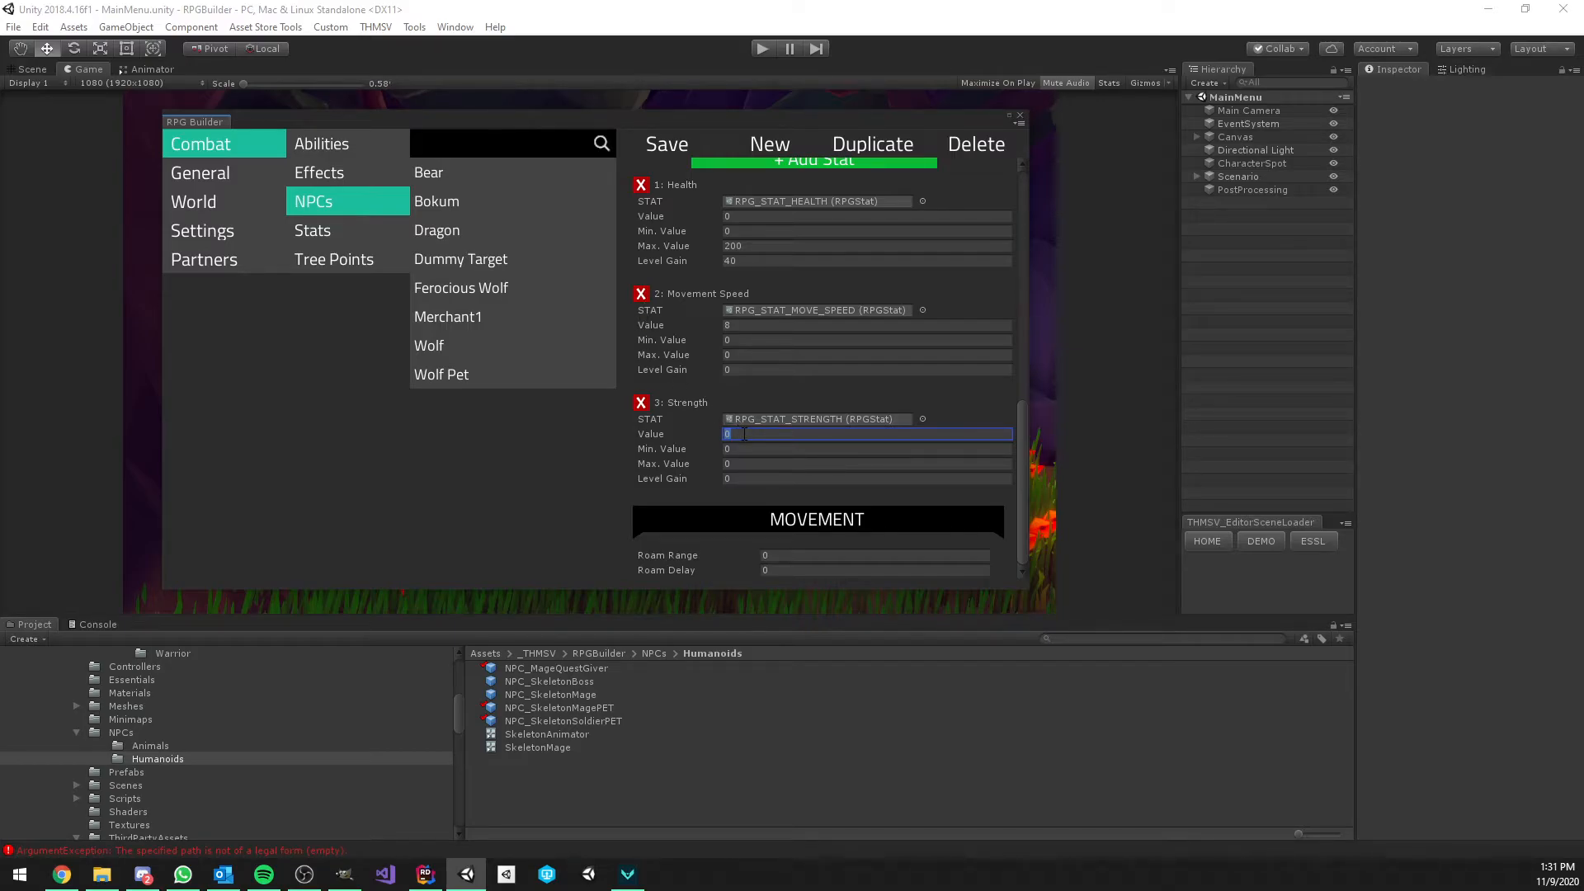
type("10")
left_click(753, 479)
type("3")
key("Return")
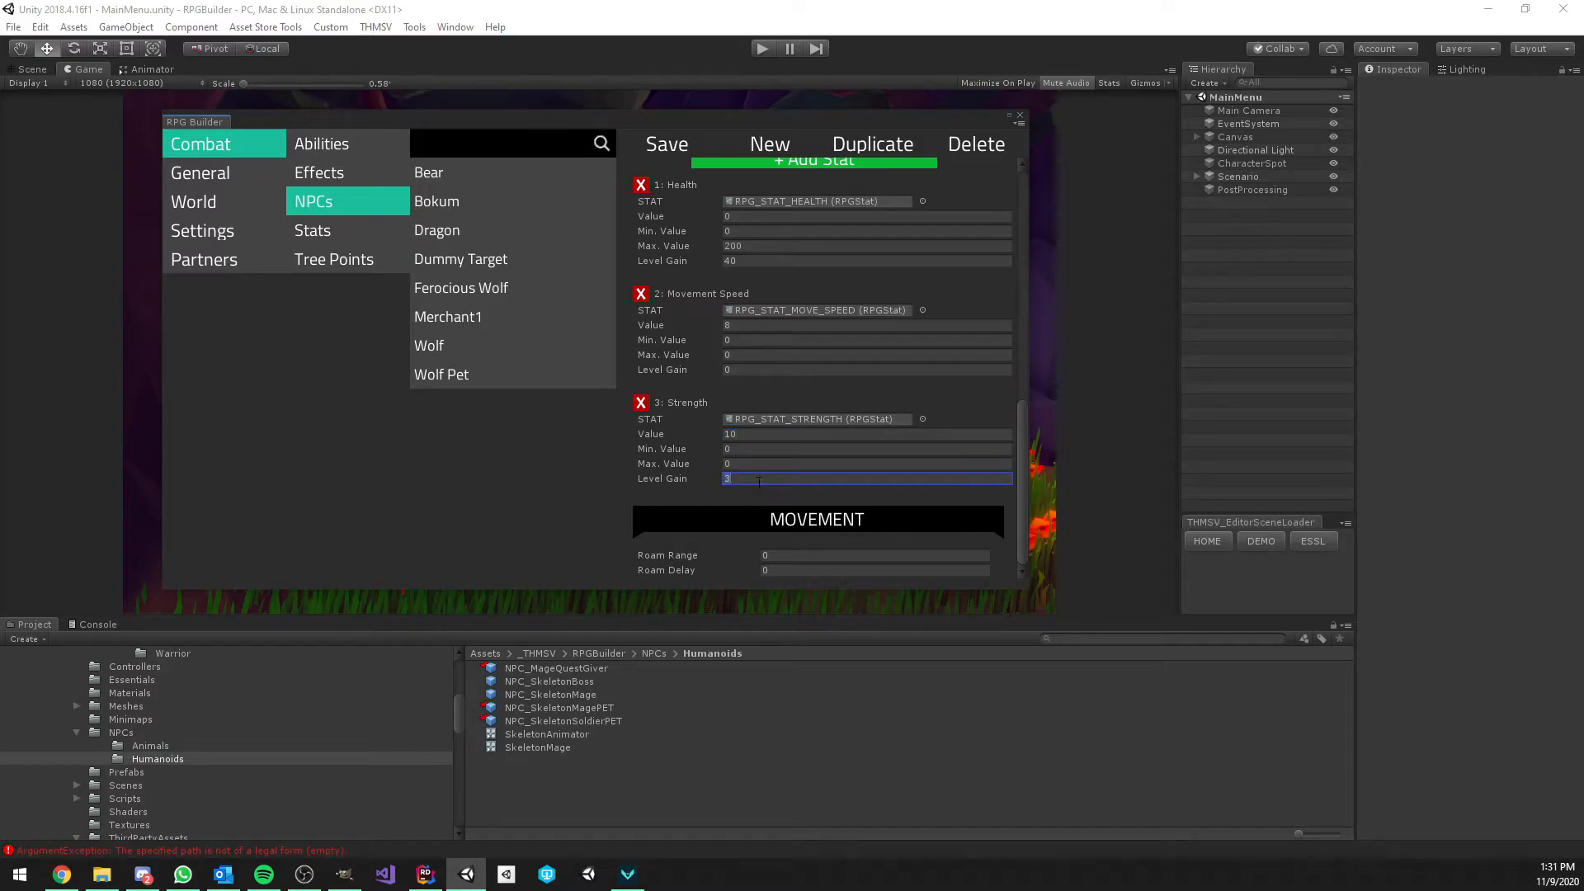
key("Return")
type("3")
left_click(669, 151)
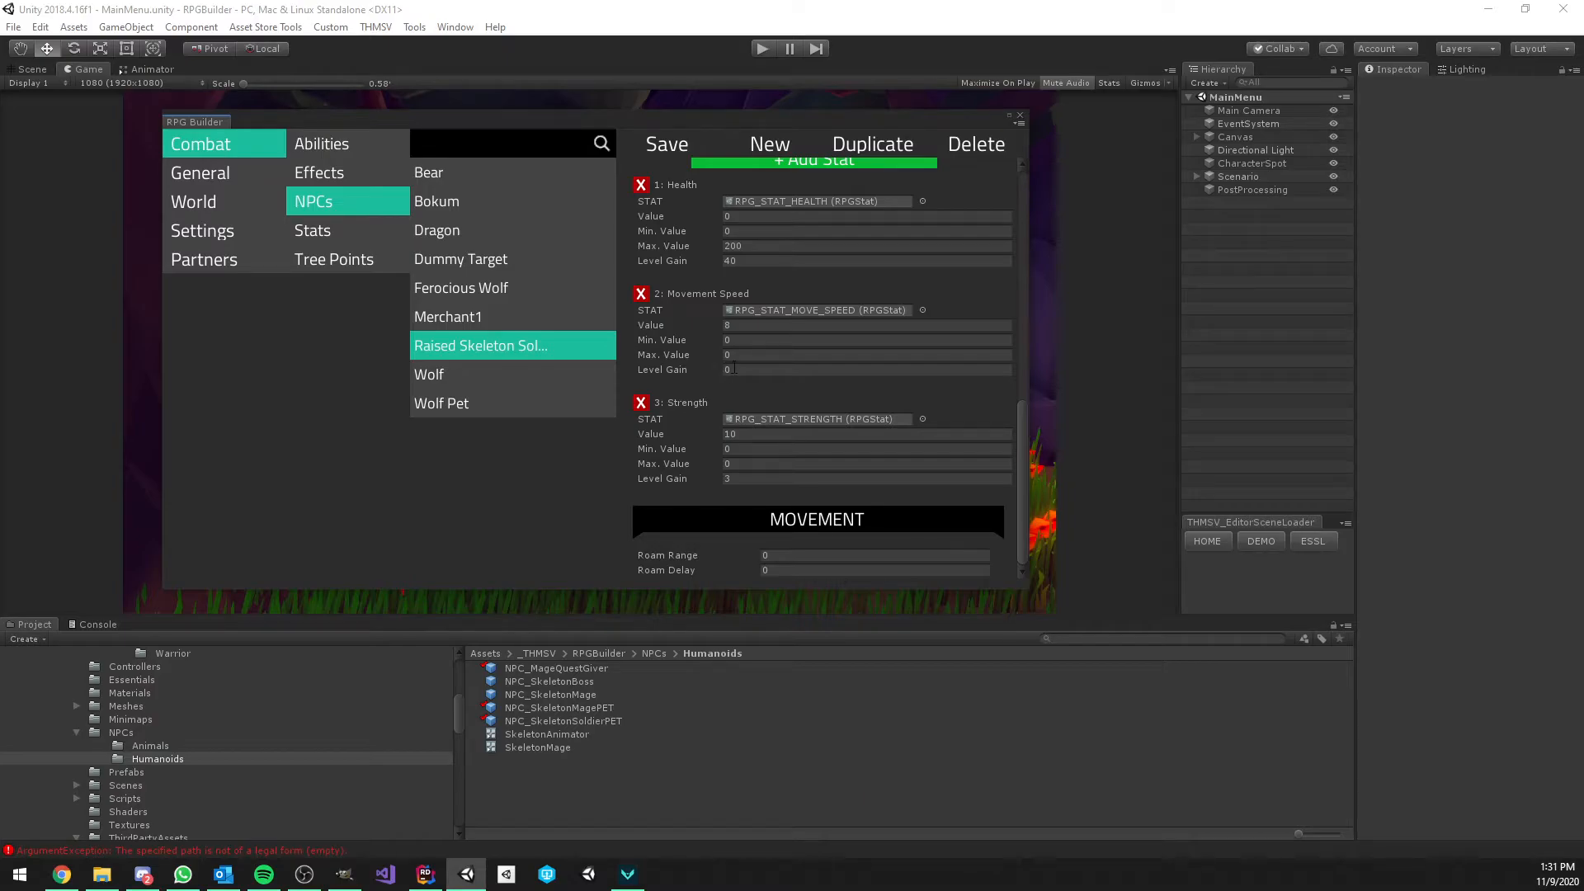
Duplicate the soldier NPC as "Raised Skeleton Mage" and assign NPC_SkeletonMagePET as the copy's prefab
scroll(777, 357, "up", 15)
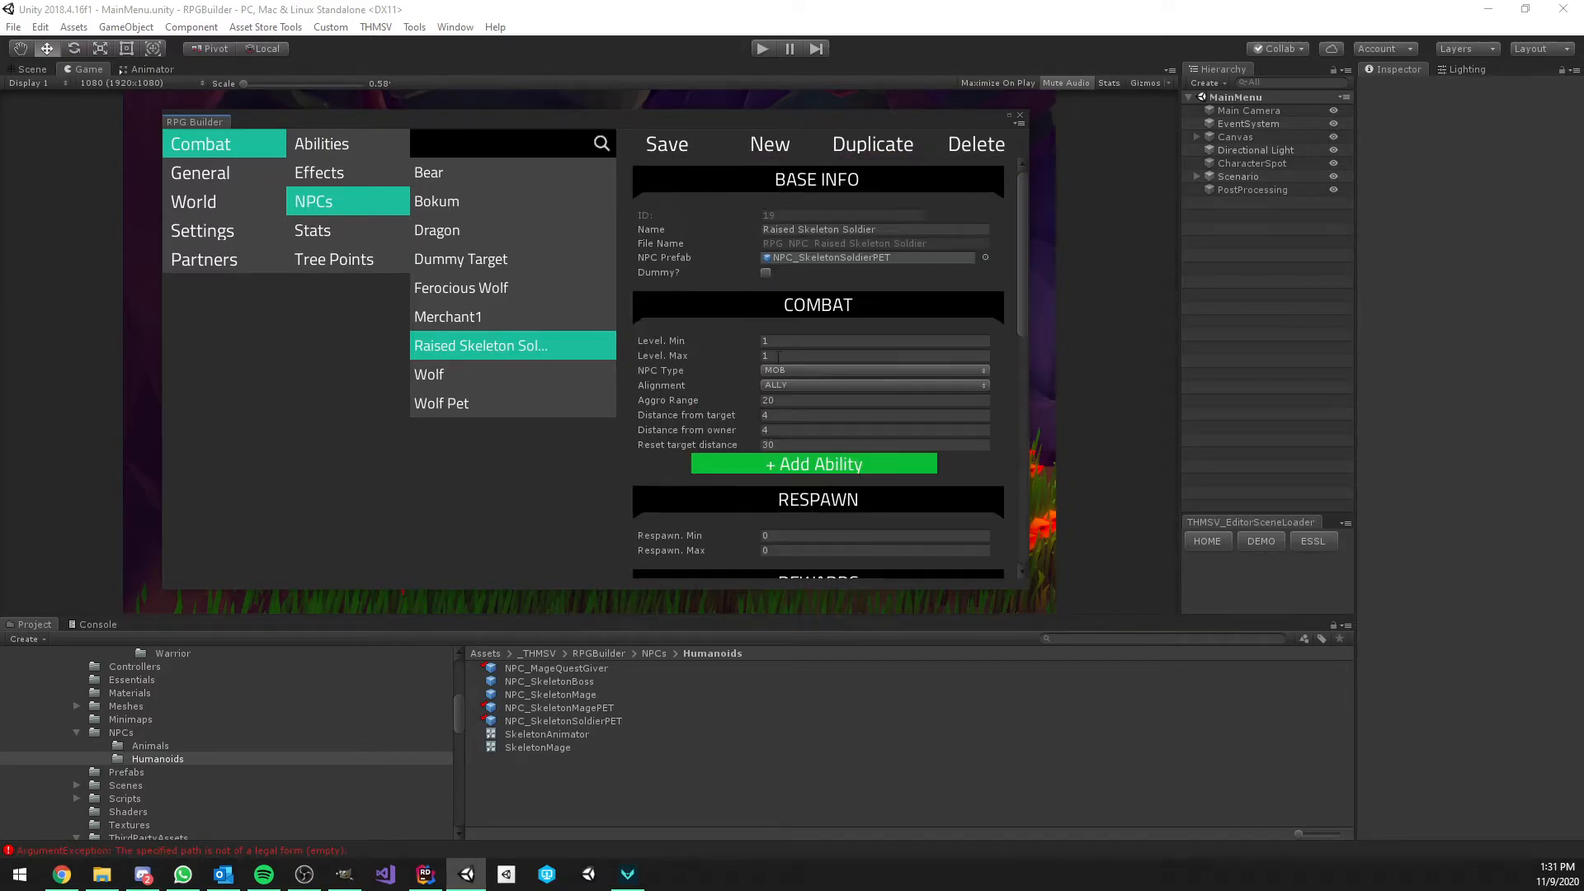
left_click(855, 146)
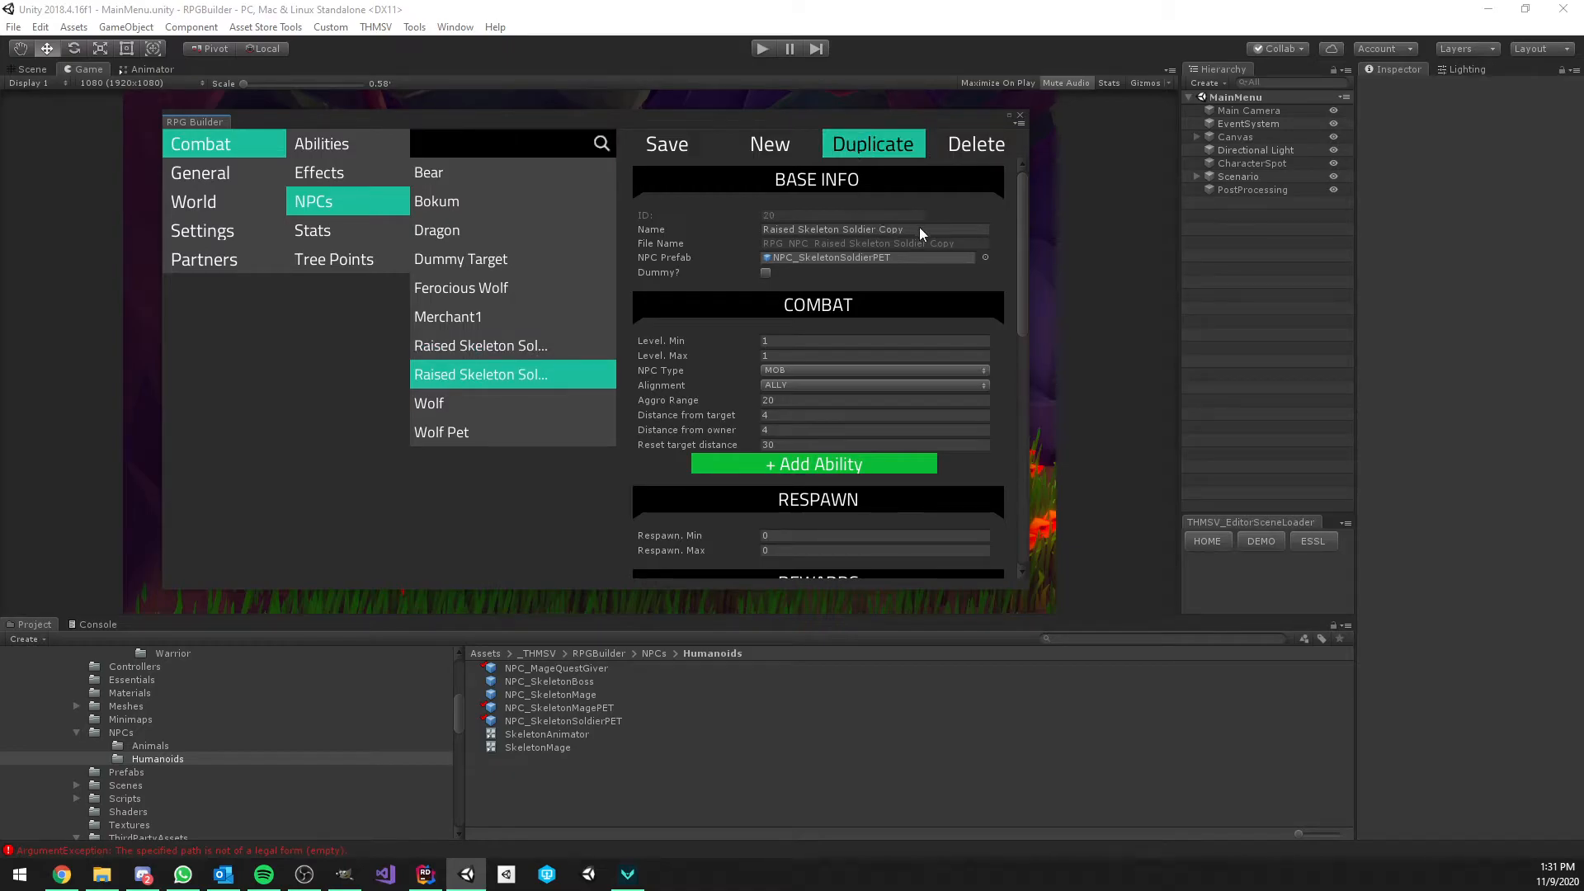
double_click(884, 230)
left_click_drag(879, 230, 842, 235)
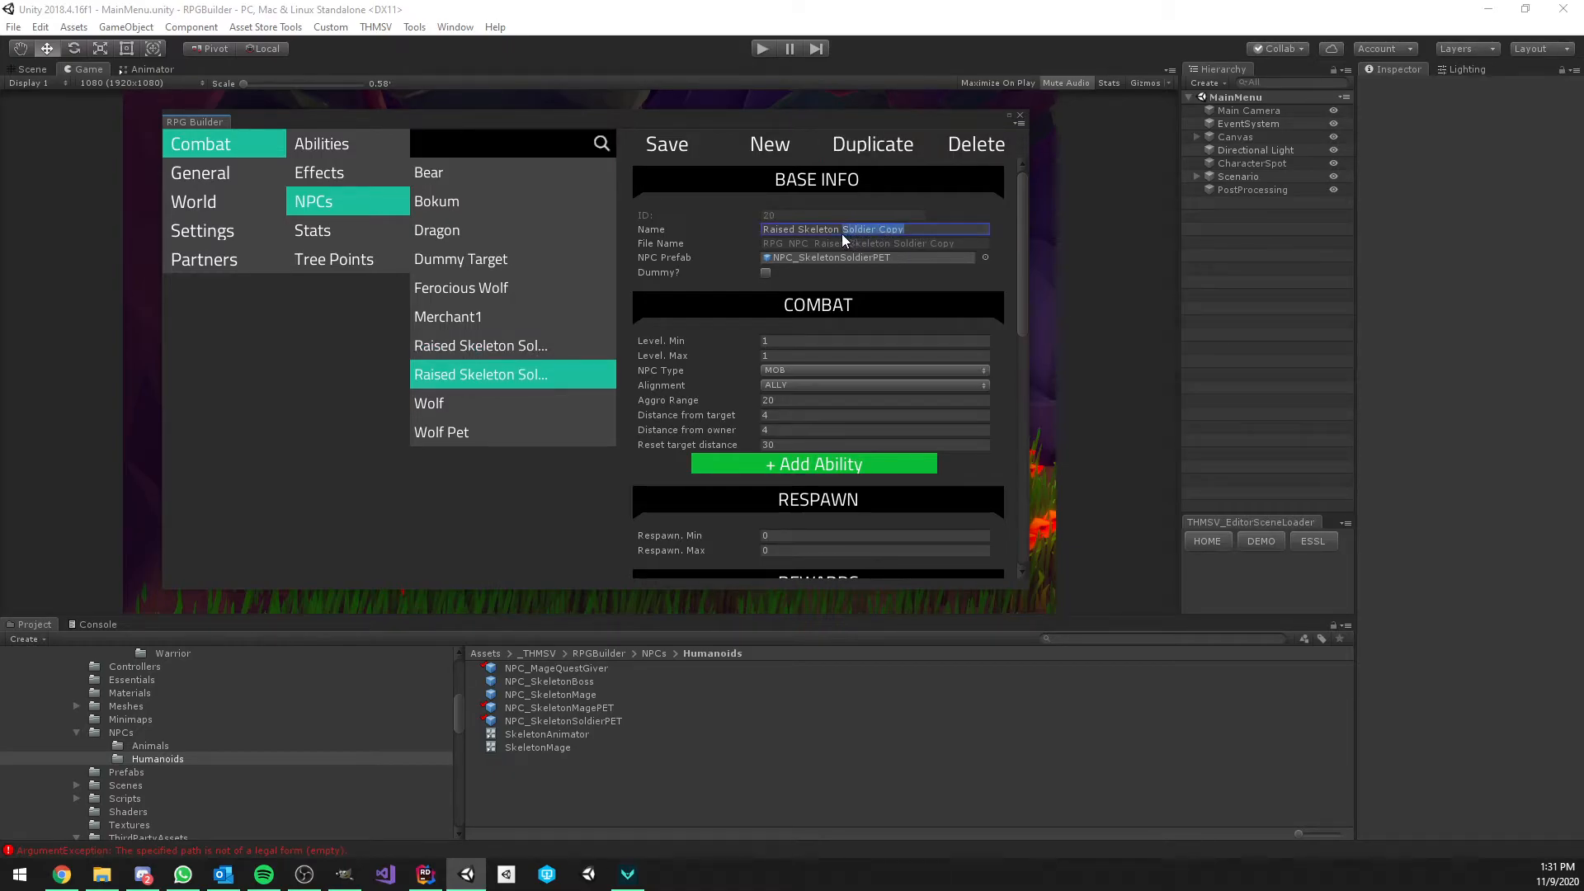
type("Mage")
left_click_drag(569, 708, 816, 264)
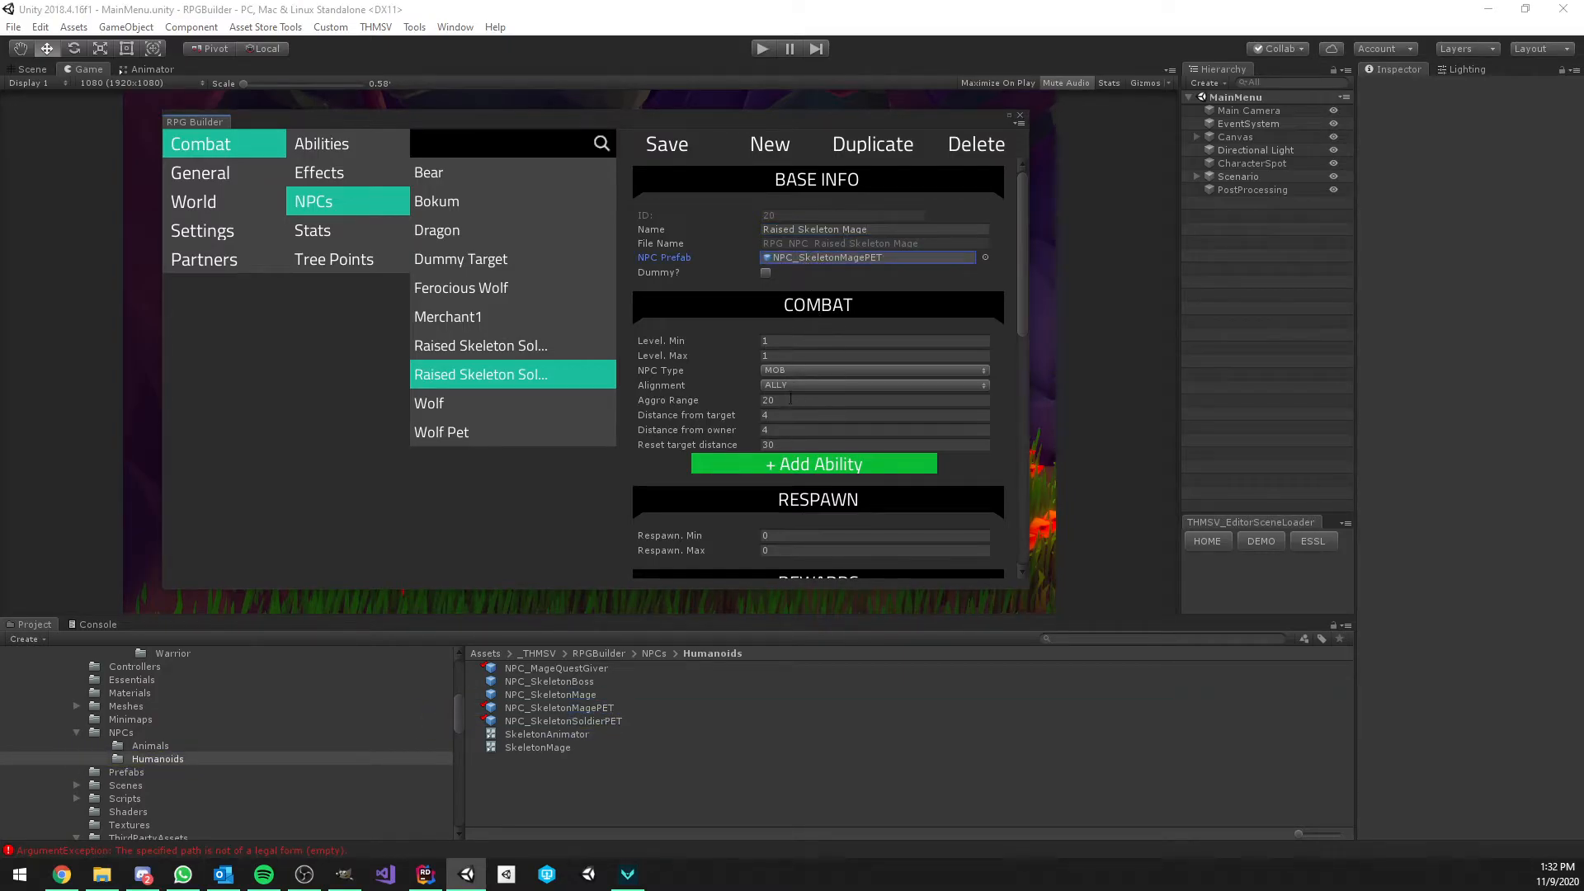
Set the Raised Skeleton Mage's distance from target to 10
scroll(791, 400, "down", 3)
left_click(796, 350)
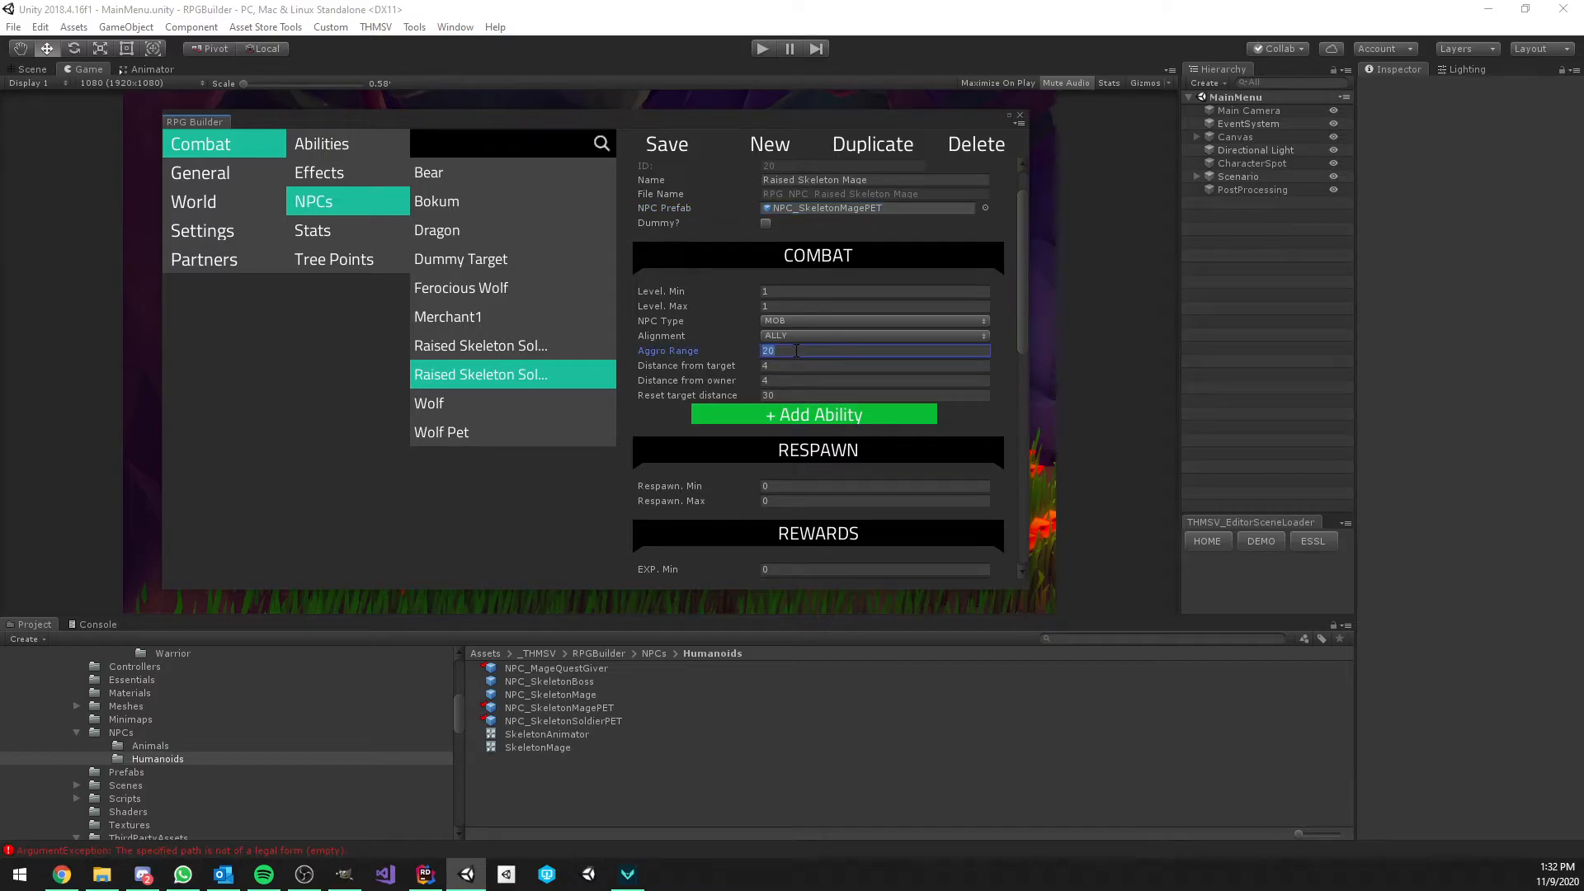
scroll(797, 351, "down", 3)
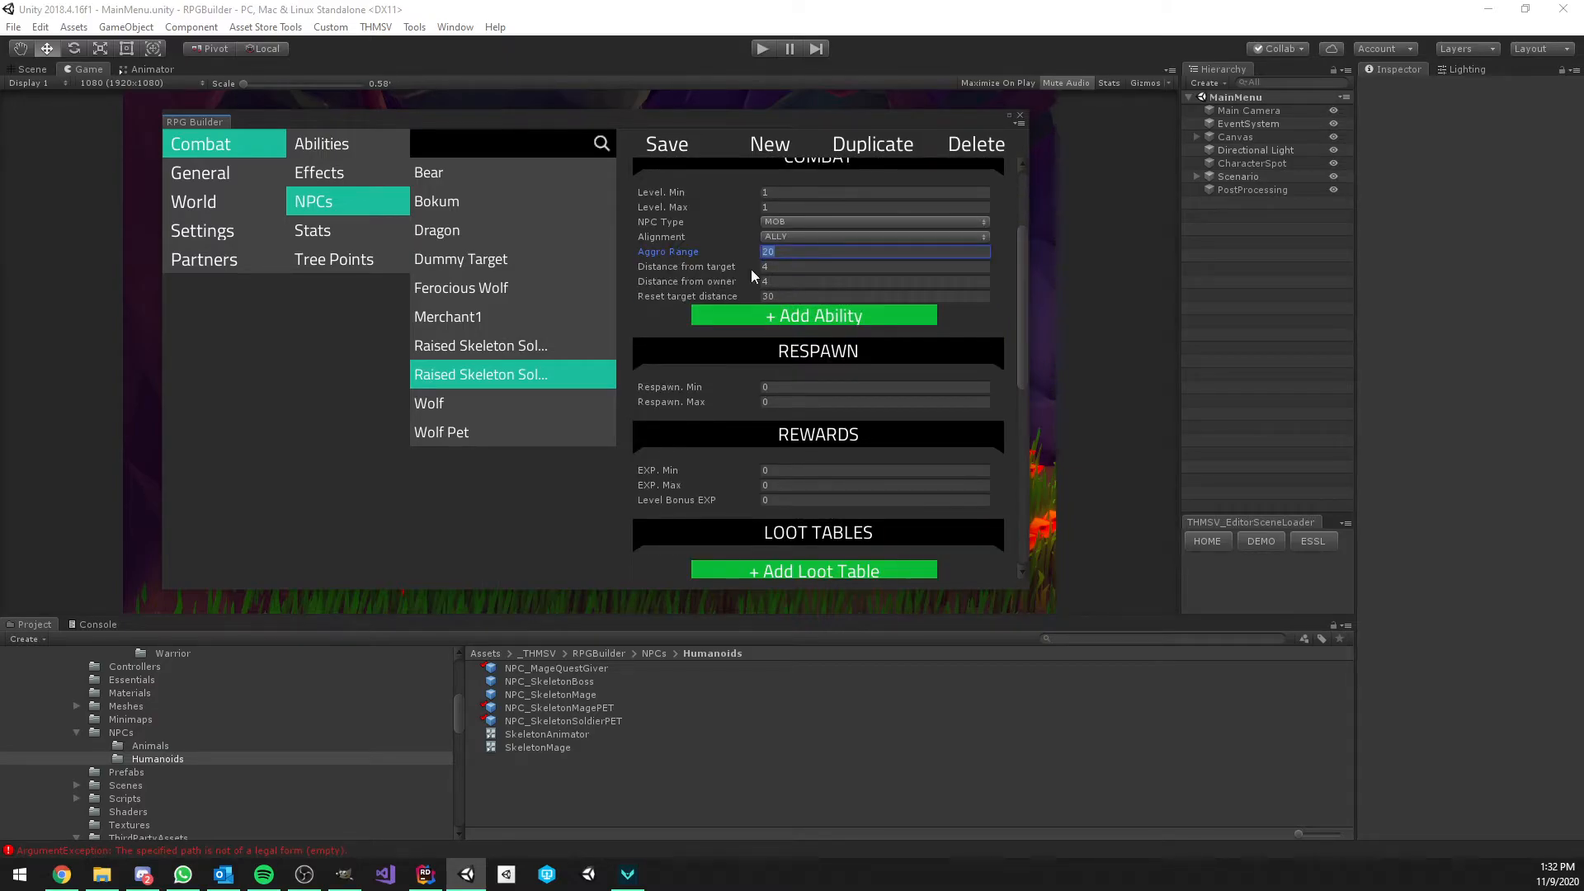
left_click(789, 267)
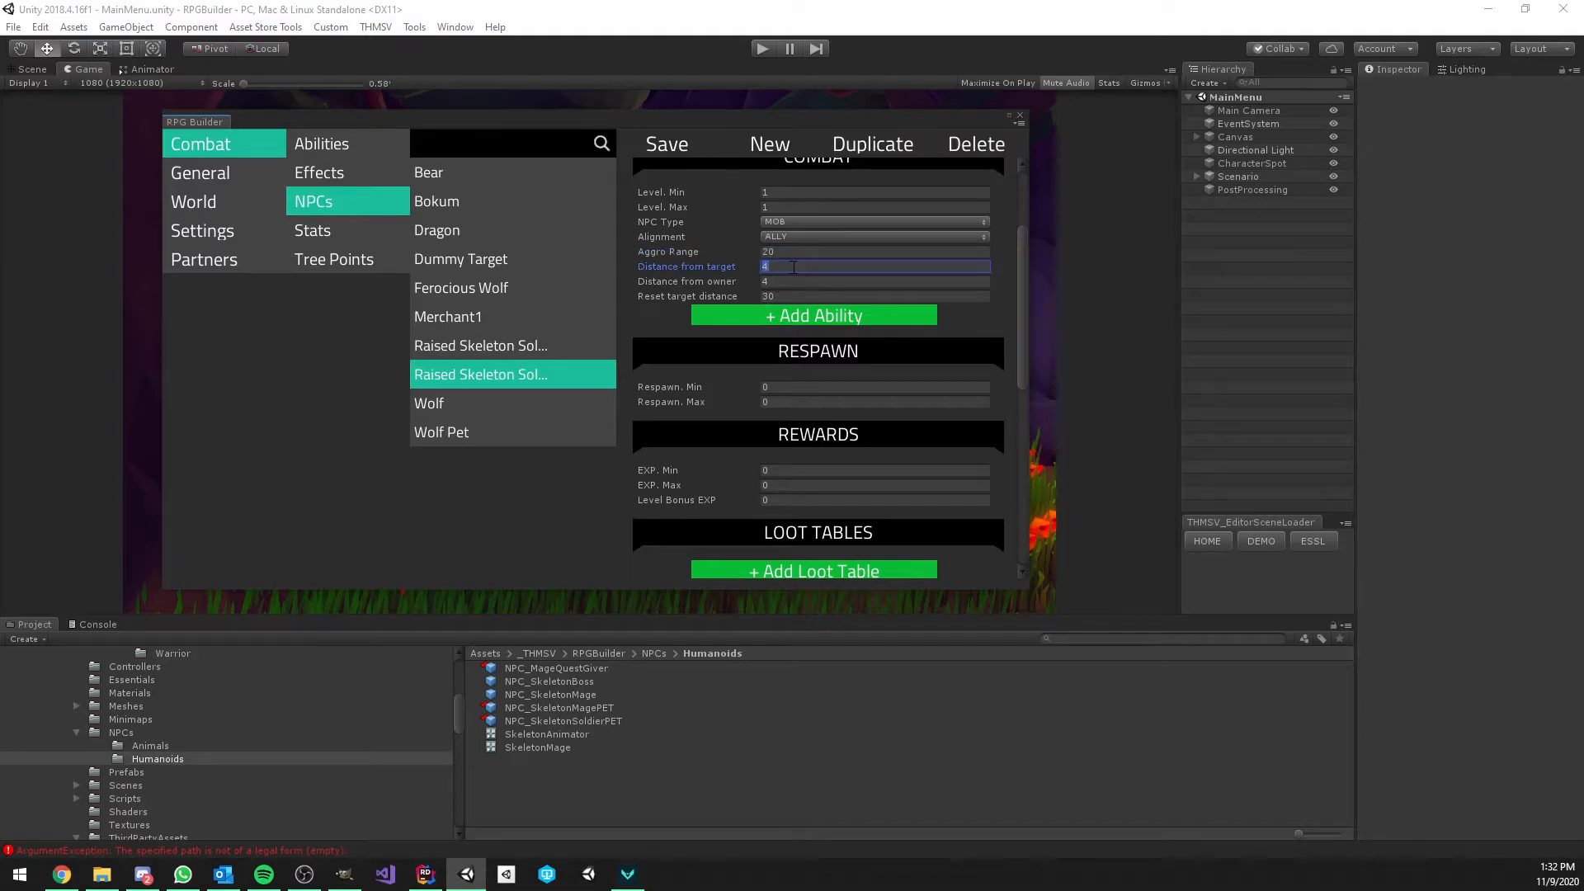
type("10")
Set the mage's Health stat to a maximum value of 100 with a level gain of 20
scroll(805, 400, "down", 5)
scroll(805, 399, "down", 4)
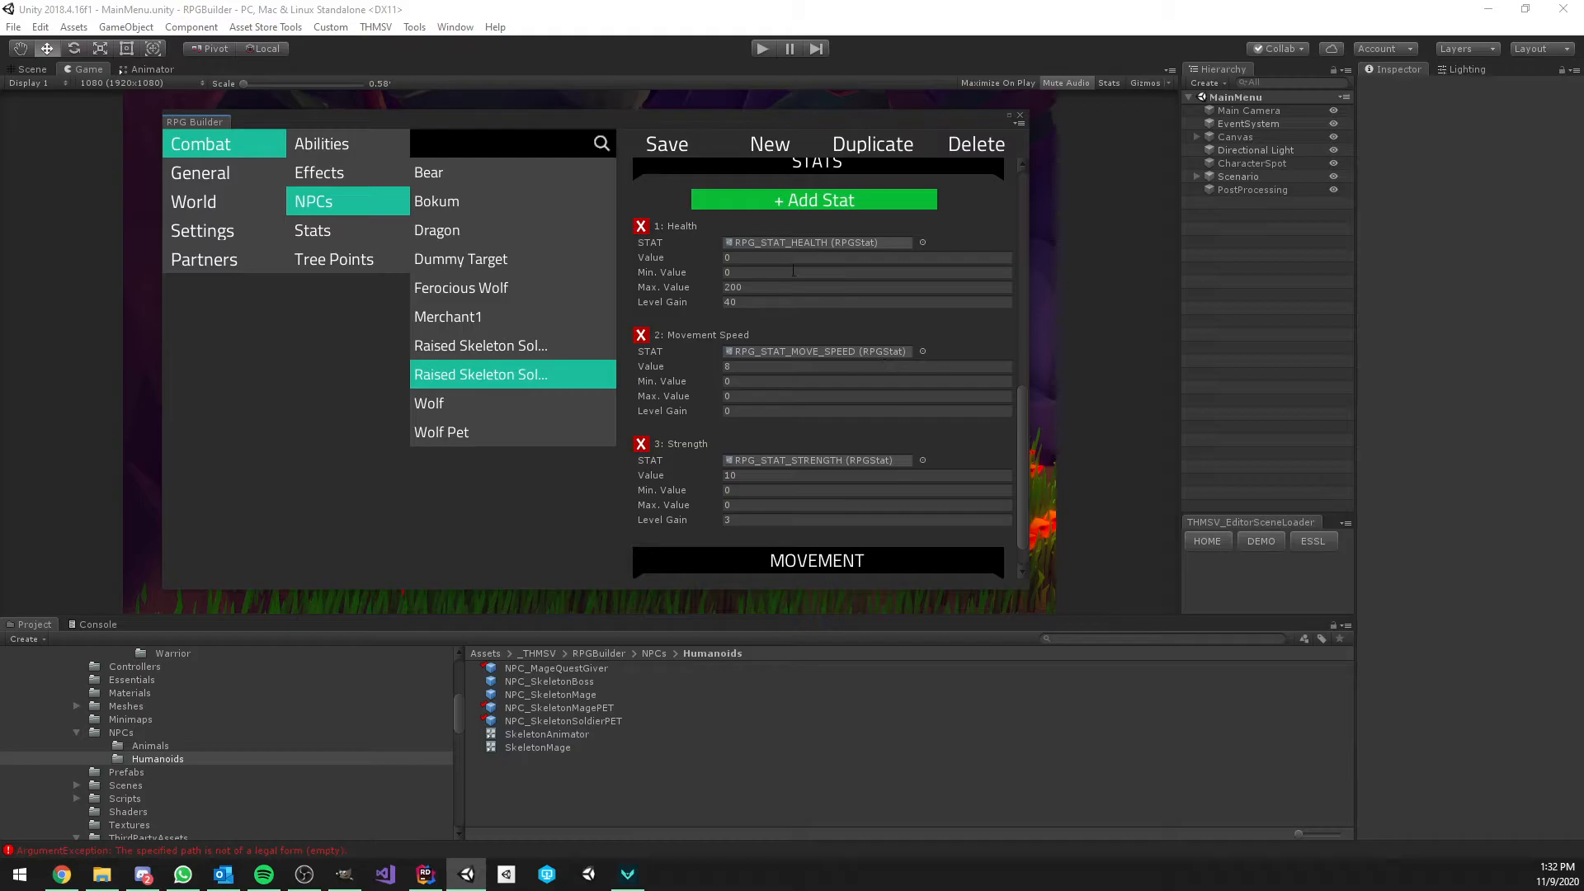
left_click(769, 288)
type("100")
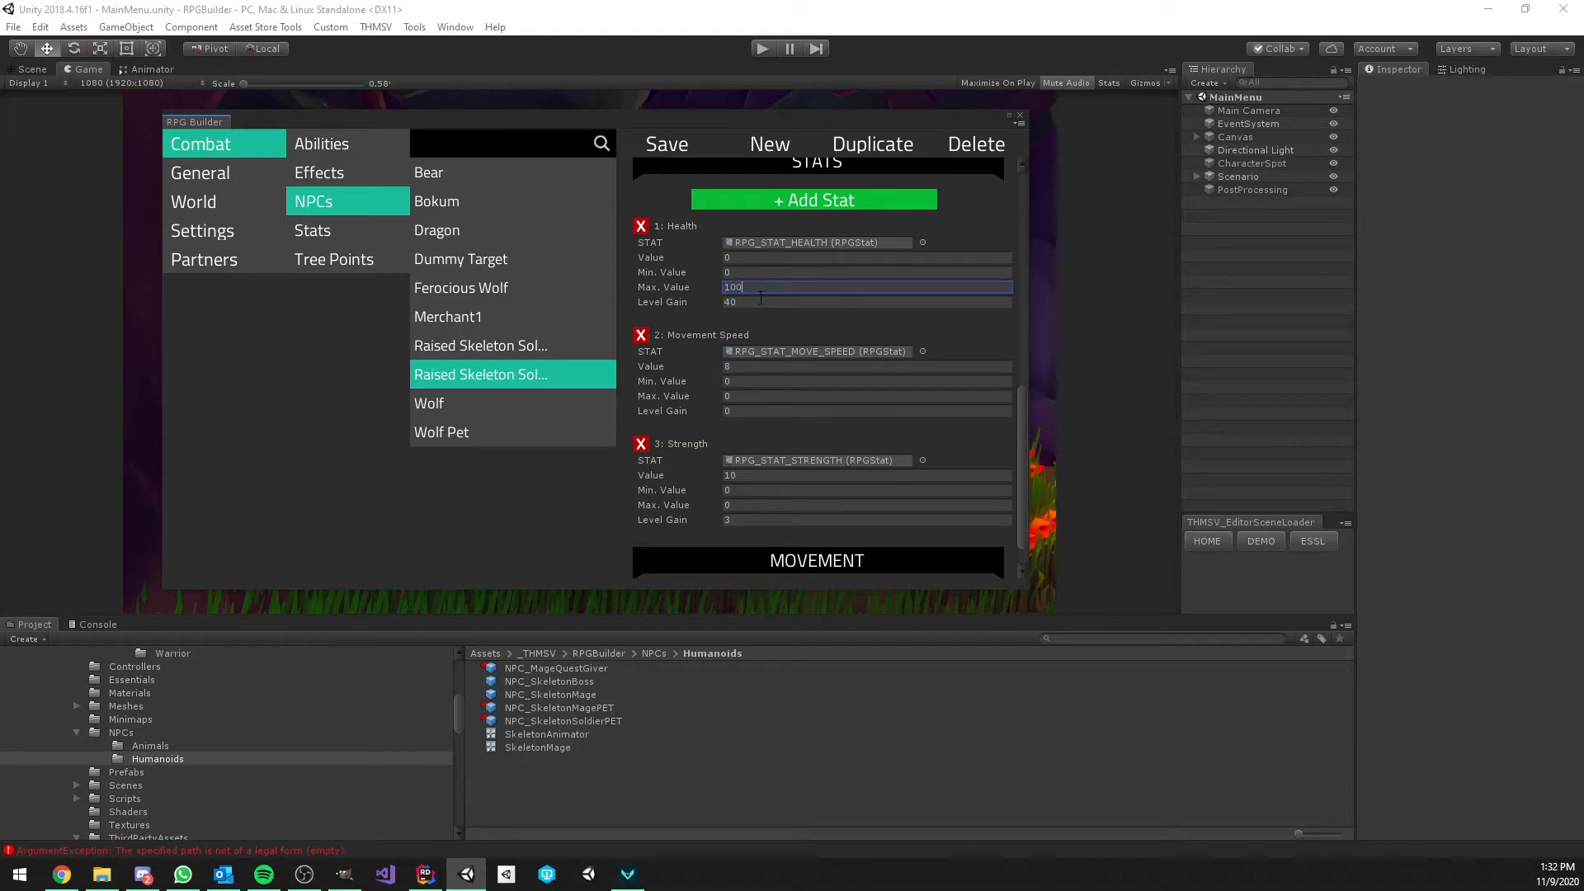
left_click(761, 302)
type("2")
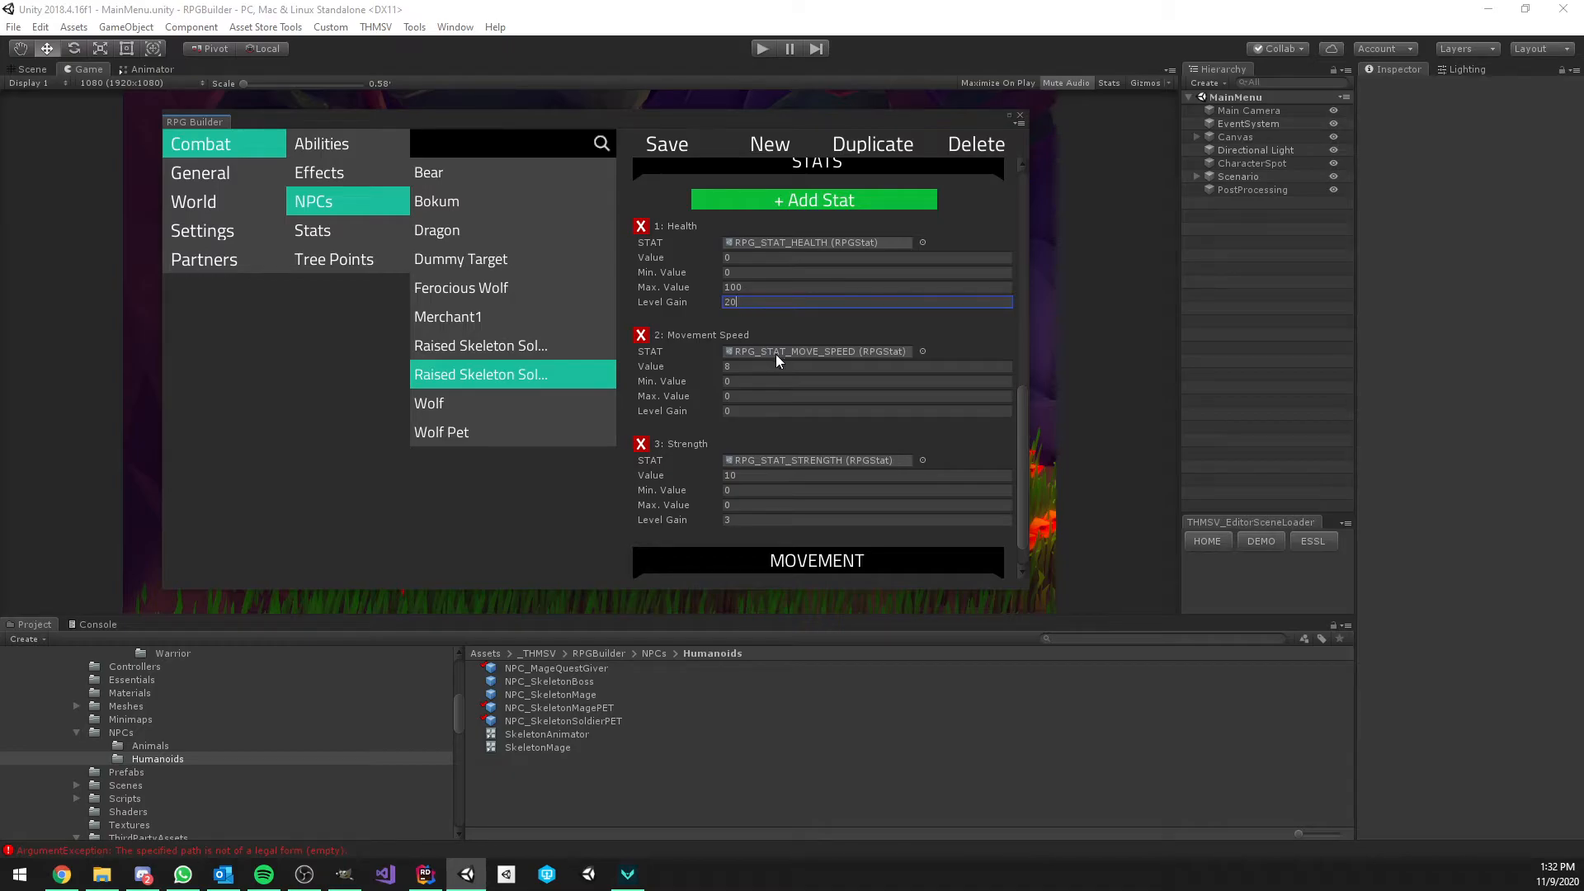
scroll(788, 356, "down", 1)
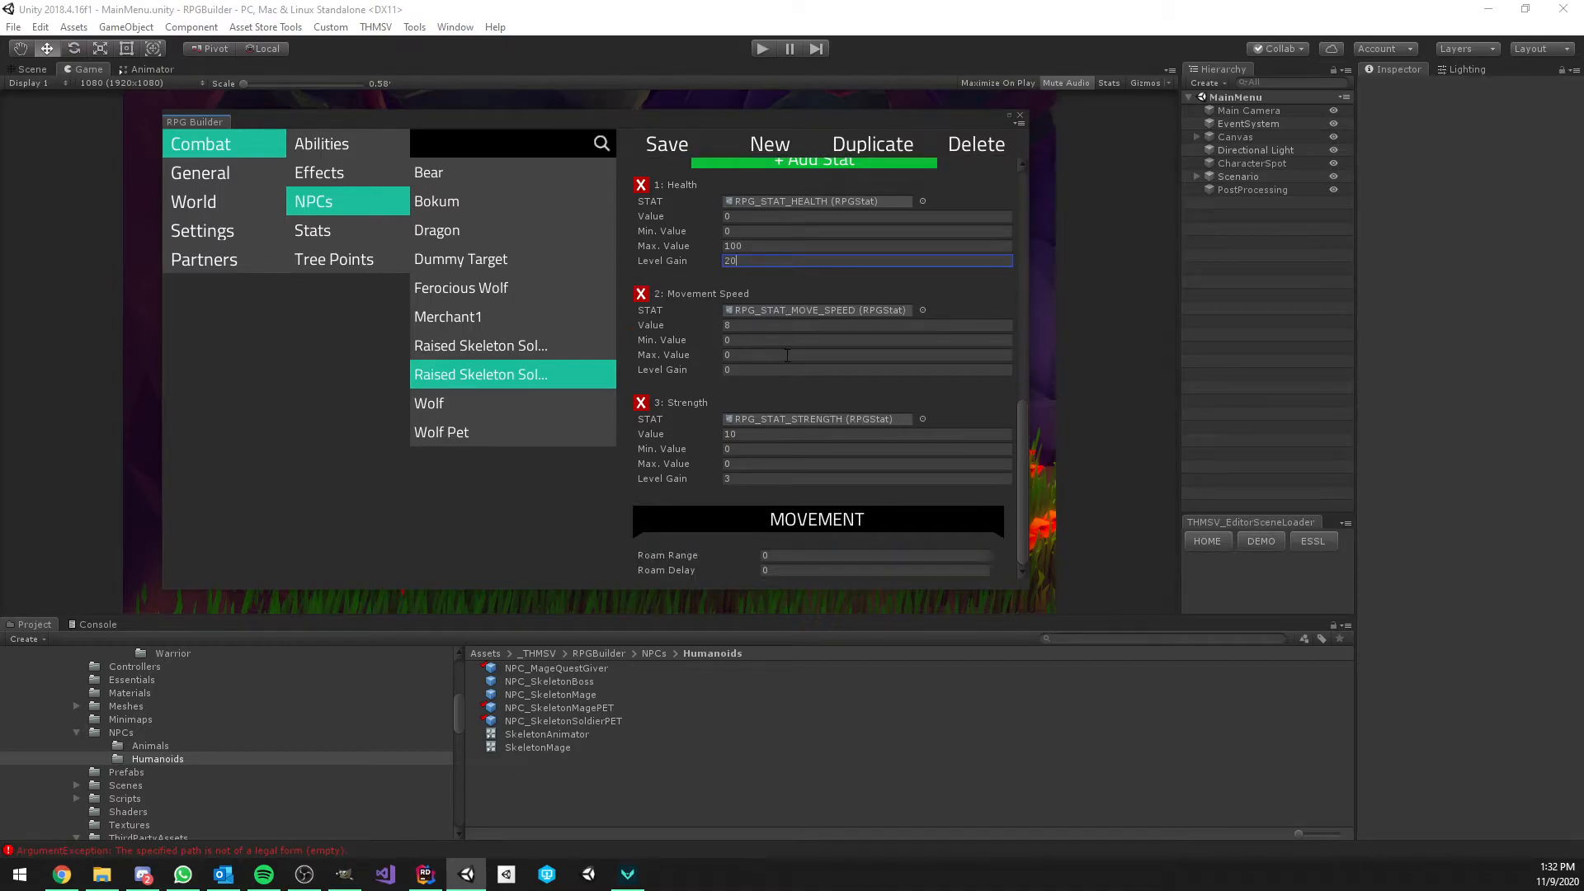
Replace the mage's third stat with RPG_STAT_INTELLECT, set its value to 15 and level gain to 5, and save the NPC
left_click(922, 417)
type("int")
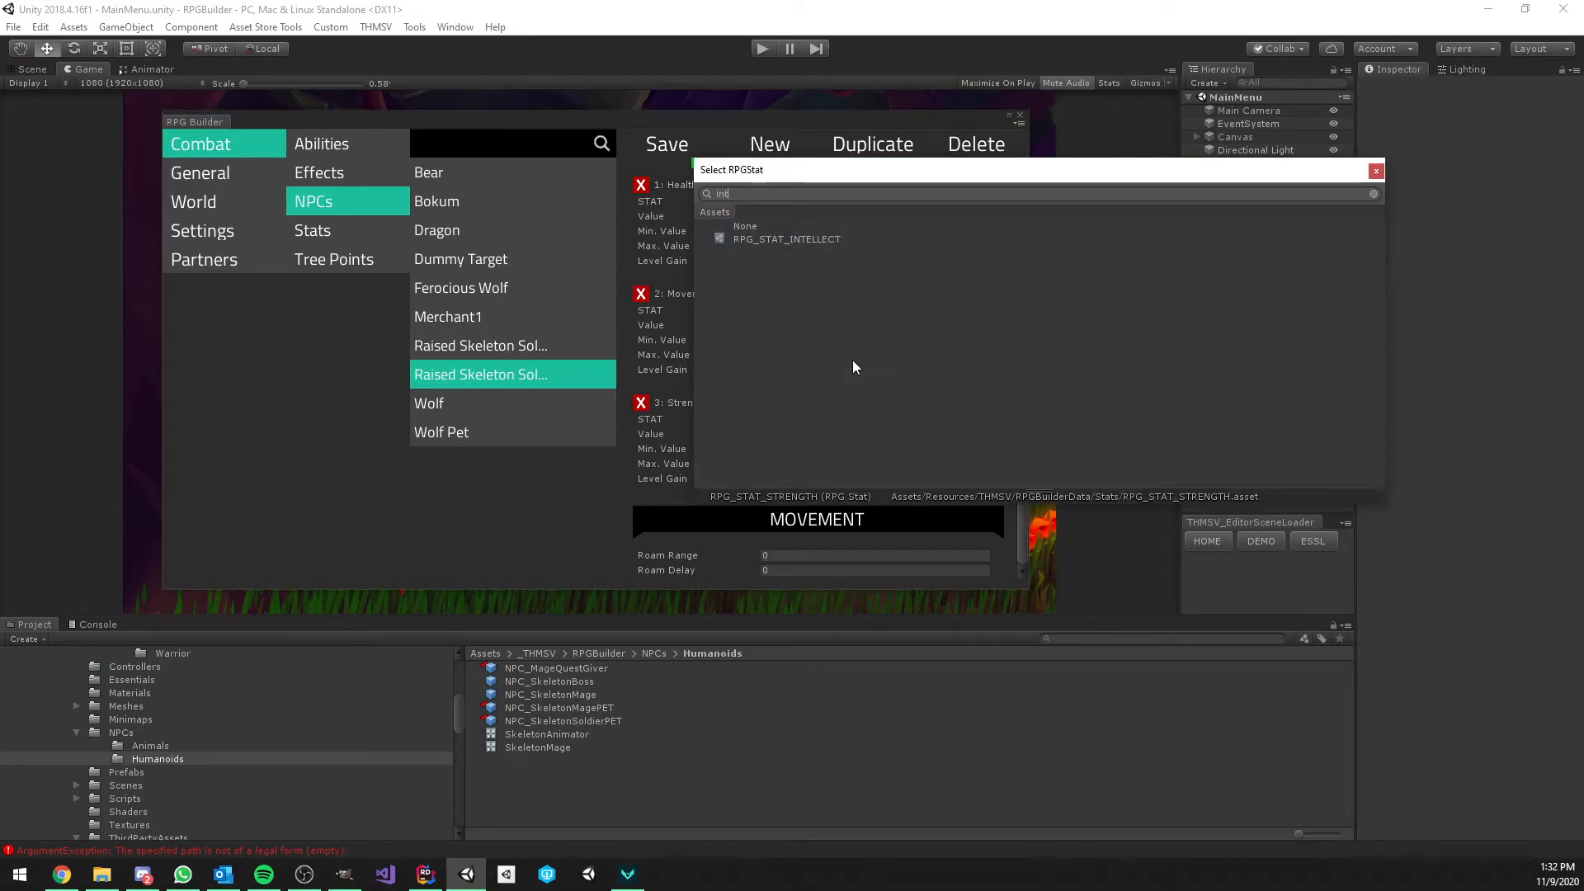
double_click(797, 240)
left_click(757, 433)
type("15")
left_click(754, 479)
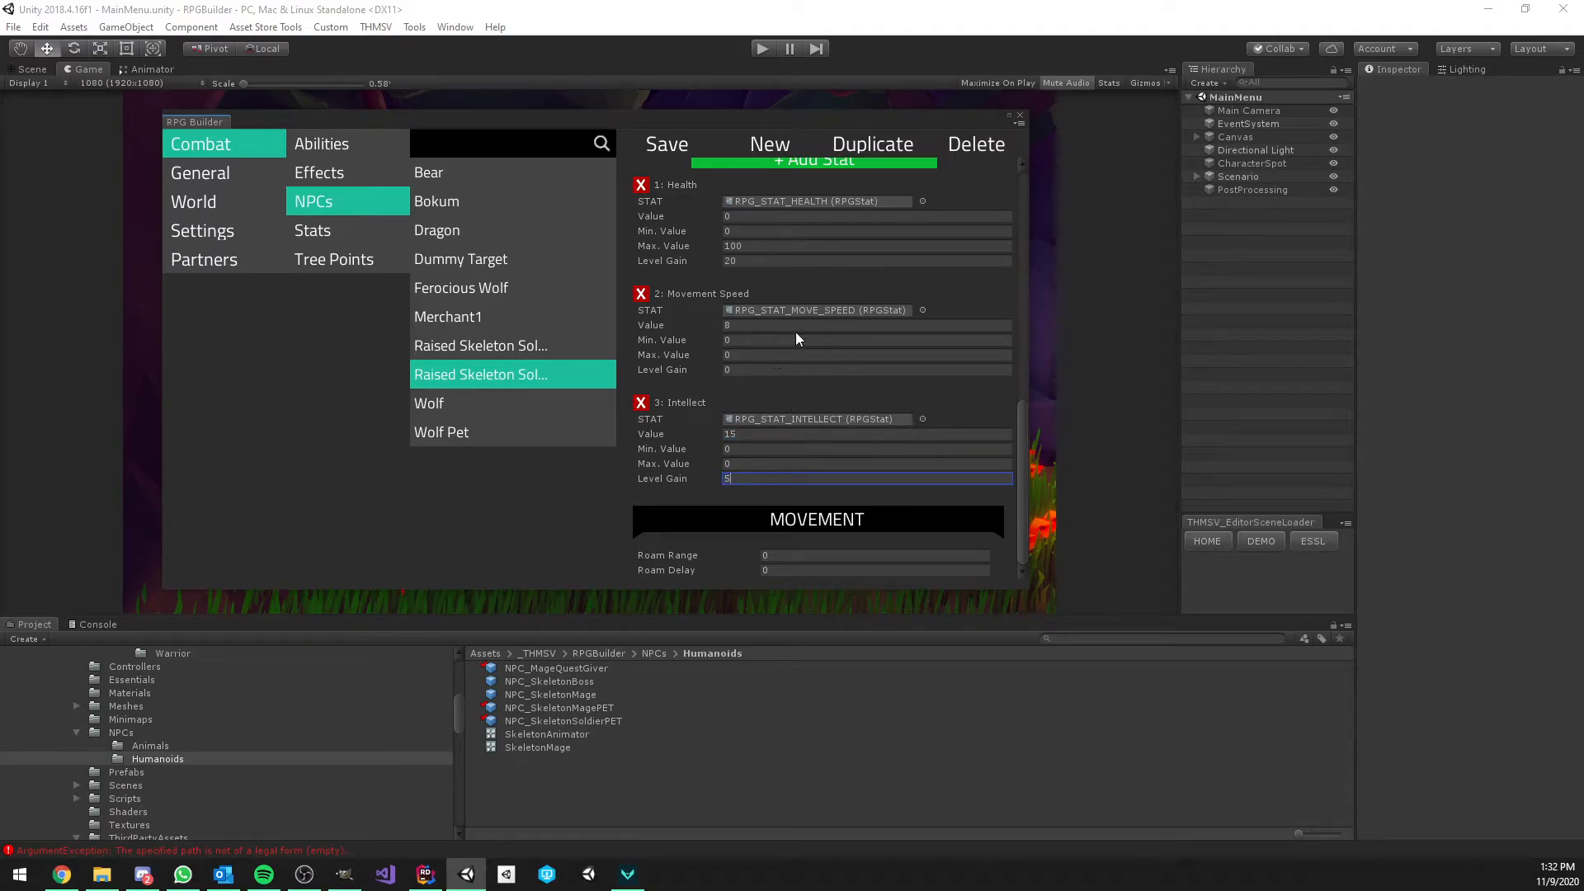
type("5")
scroll(795, 332, "up", 3)
left_click(670, 145)
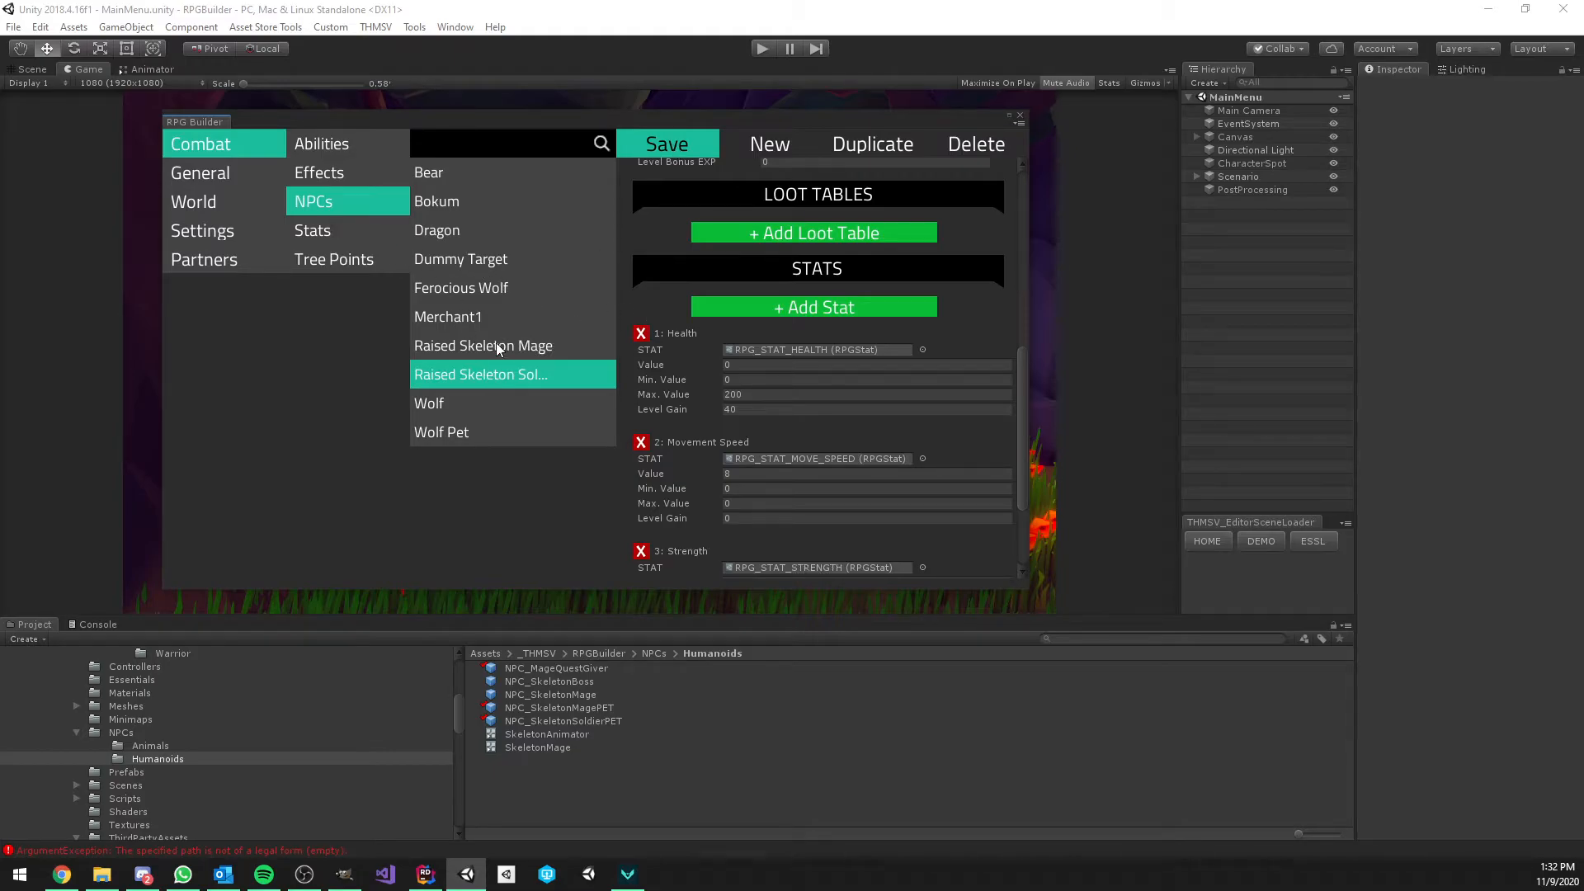
Create a new effect named RaisedSkeleton and set its type to Pet
left_click(340, 176)
left_click(770, 145)
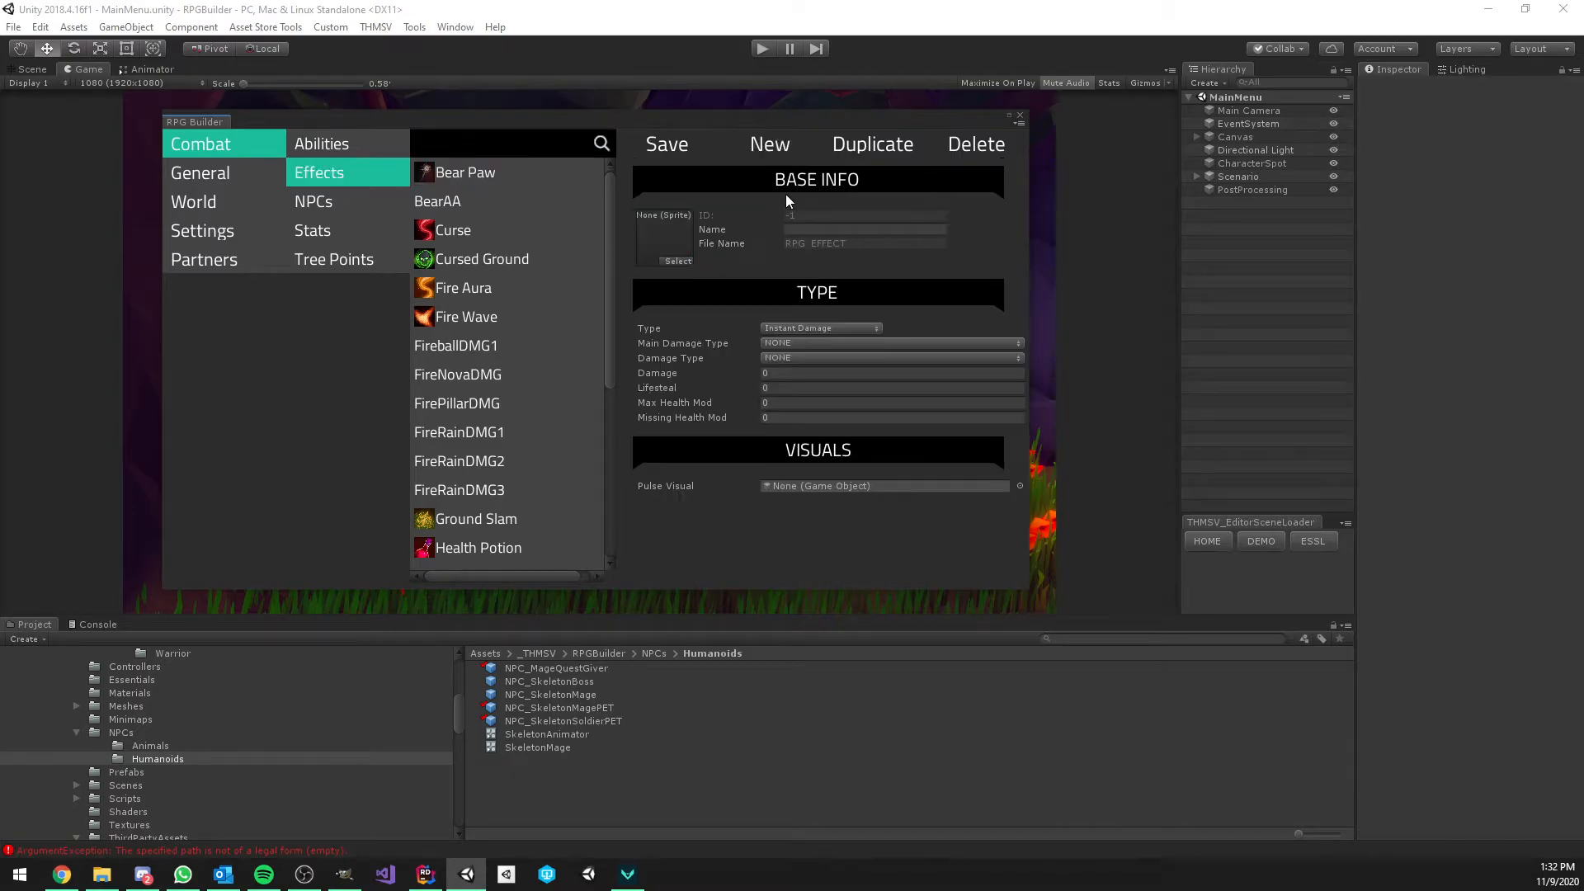
left_click(808, 228)
type("RaisedSkeleton")
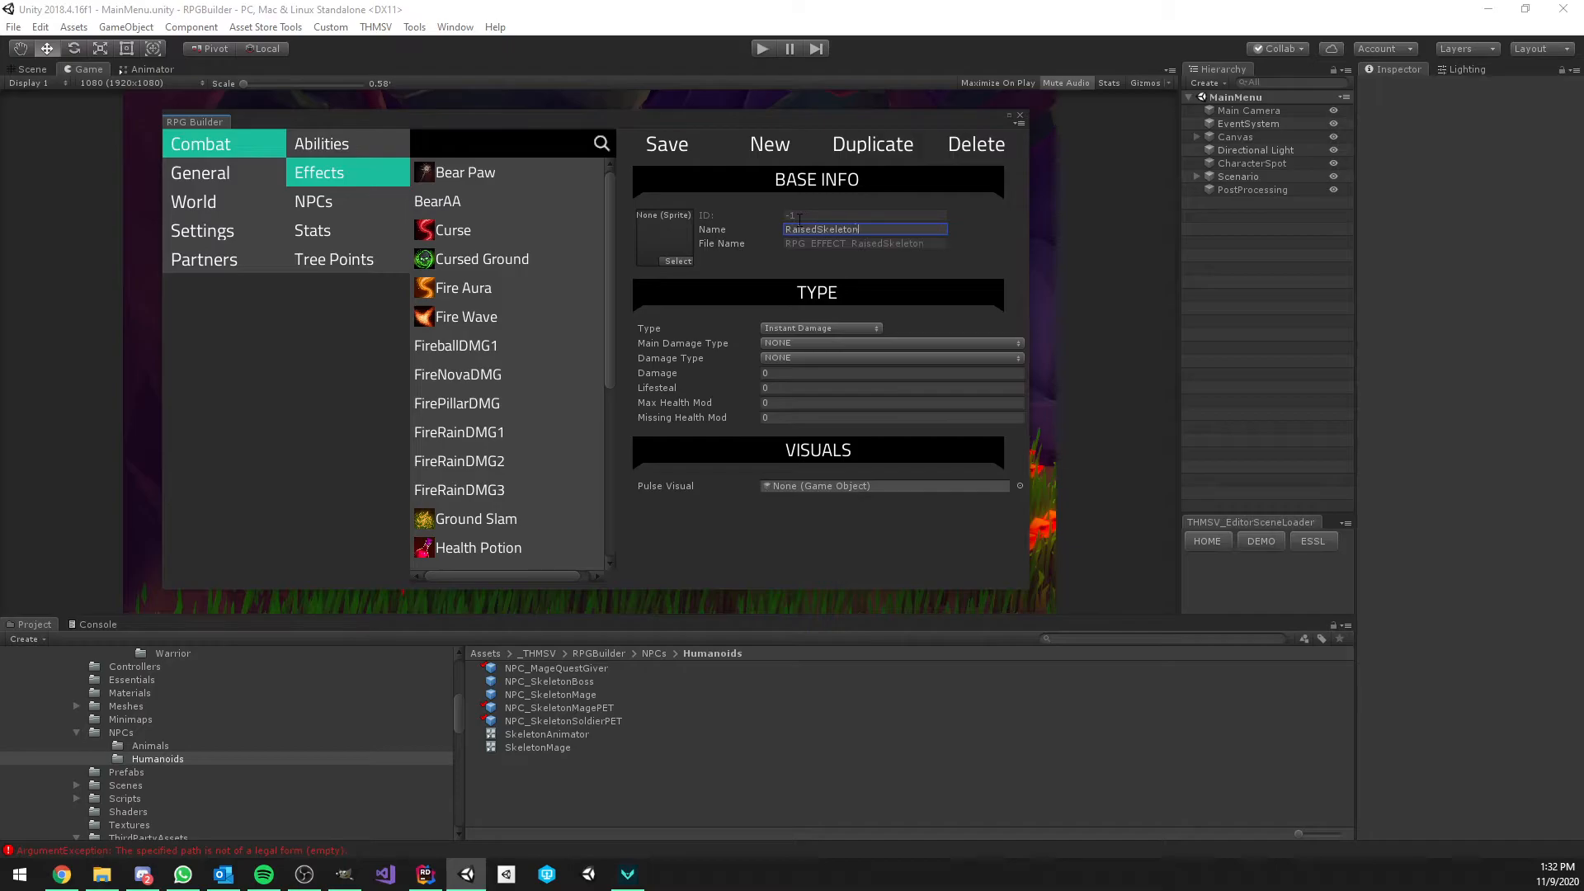
left_click(795, 327)
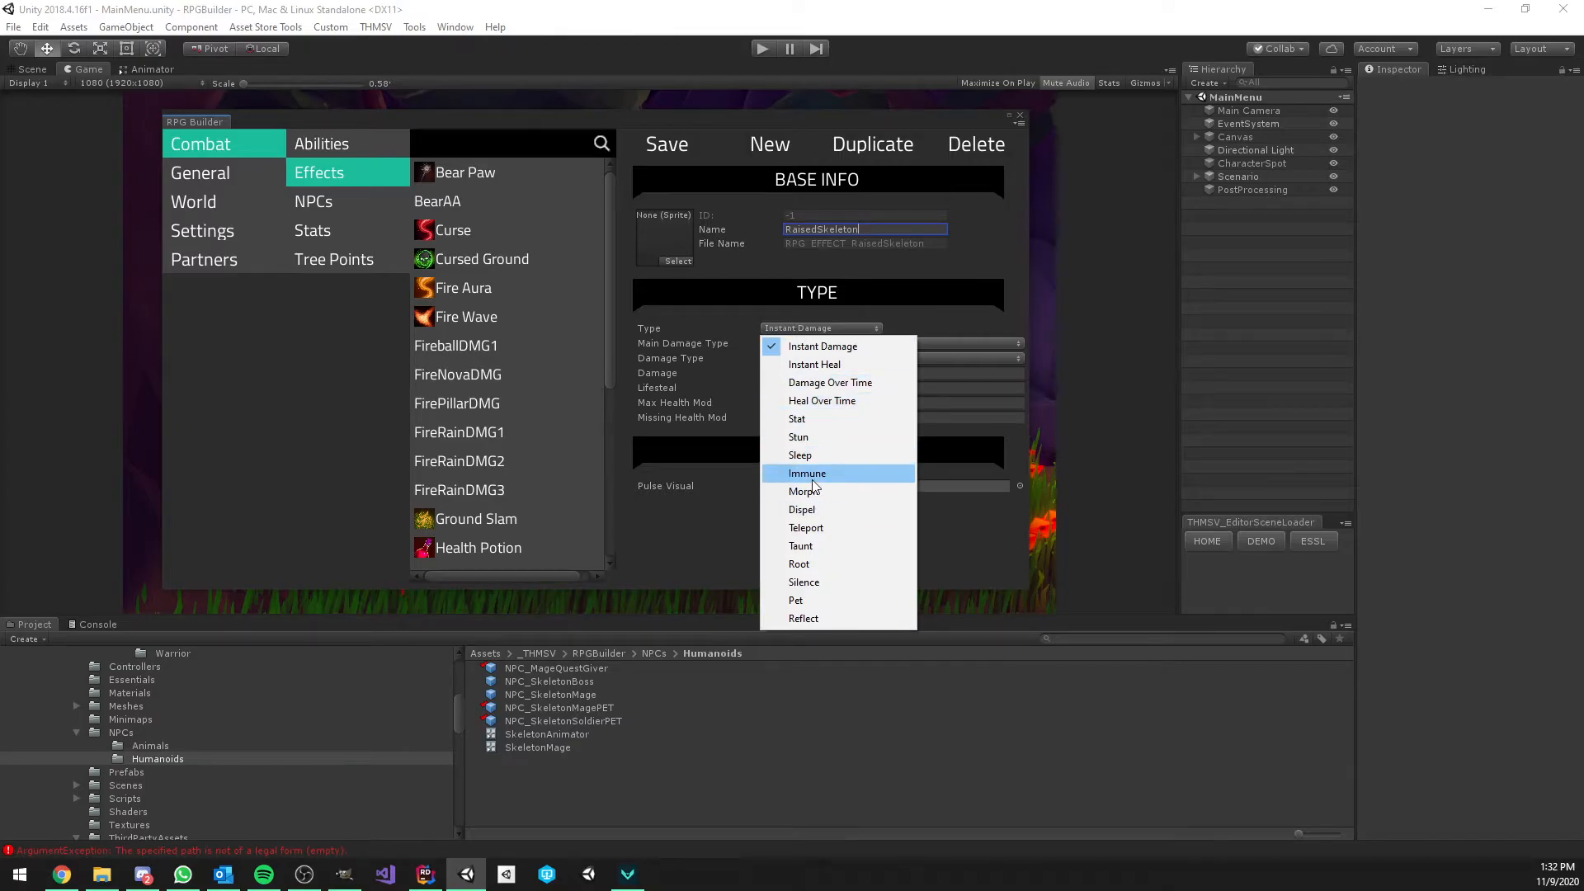
left_click(802, 598)
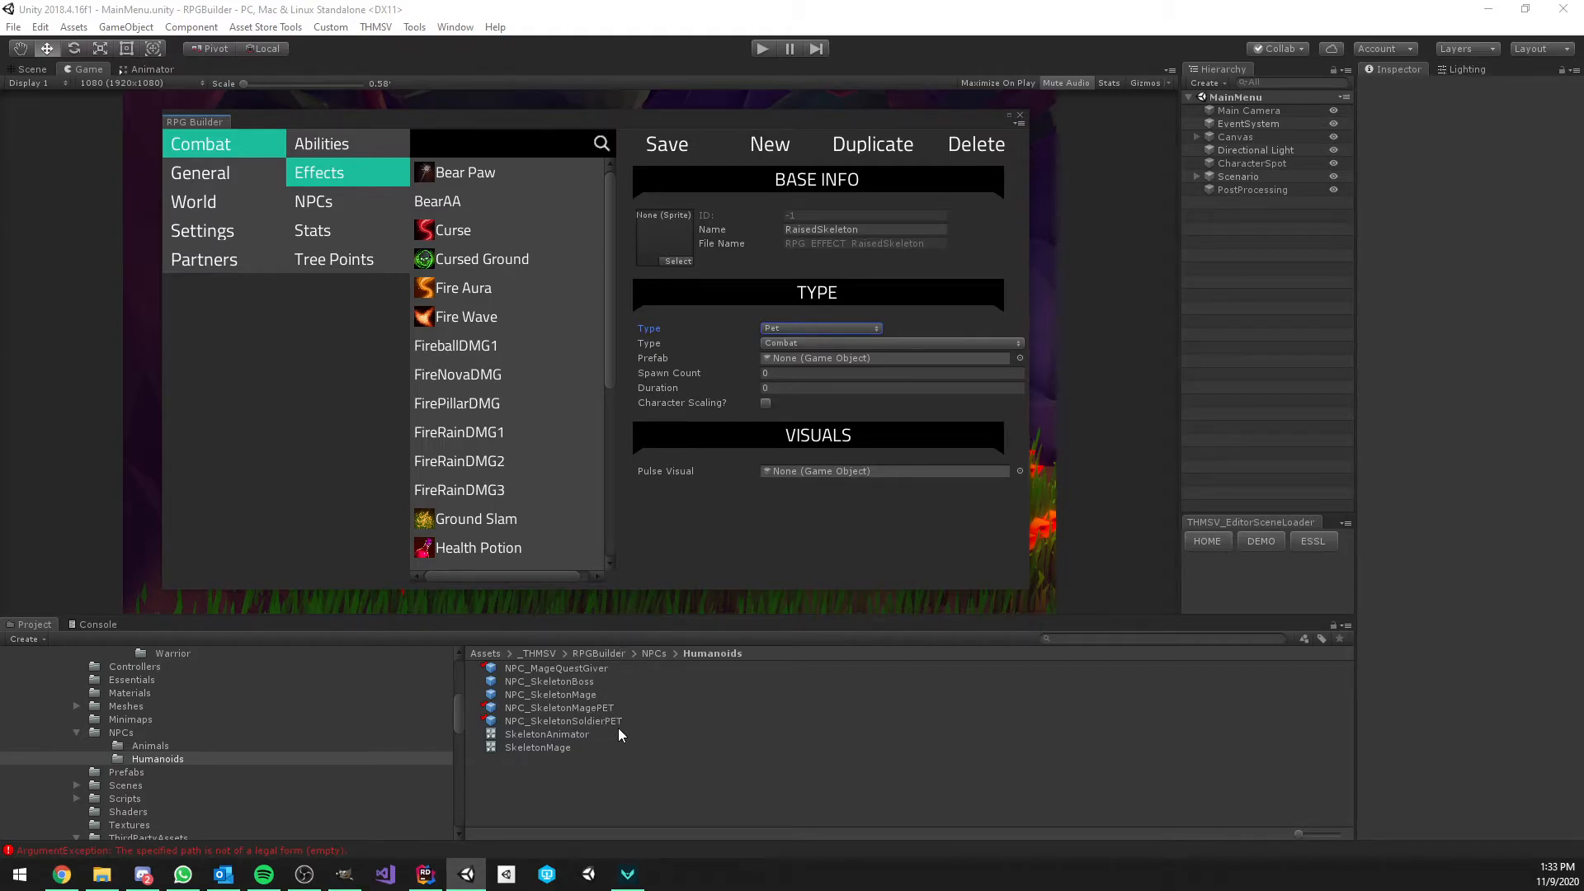
Assign NPC_SkeletonSoldierPET as the effect's prefab, set the spawn count to 1, enable character scaling, and save the effect
left_click_drag(593, 716, 835, 360)
left_click(808, 373)
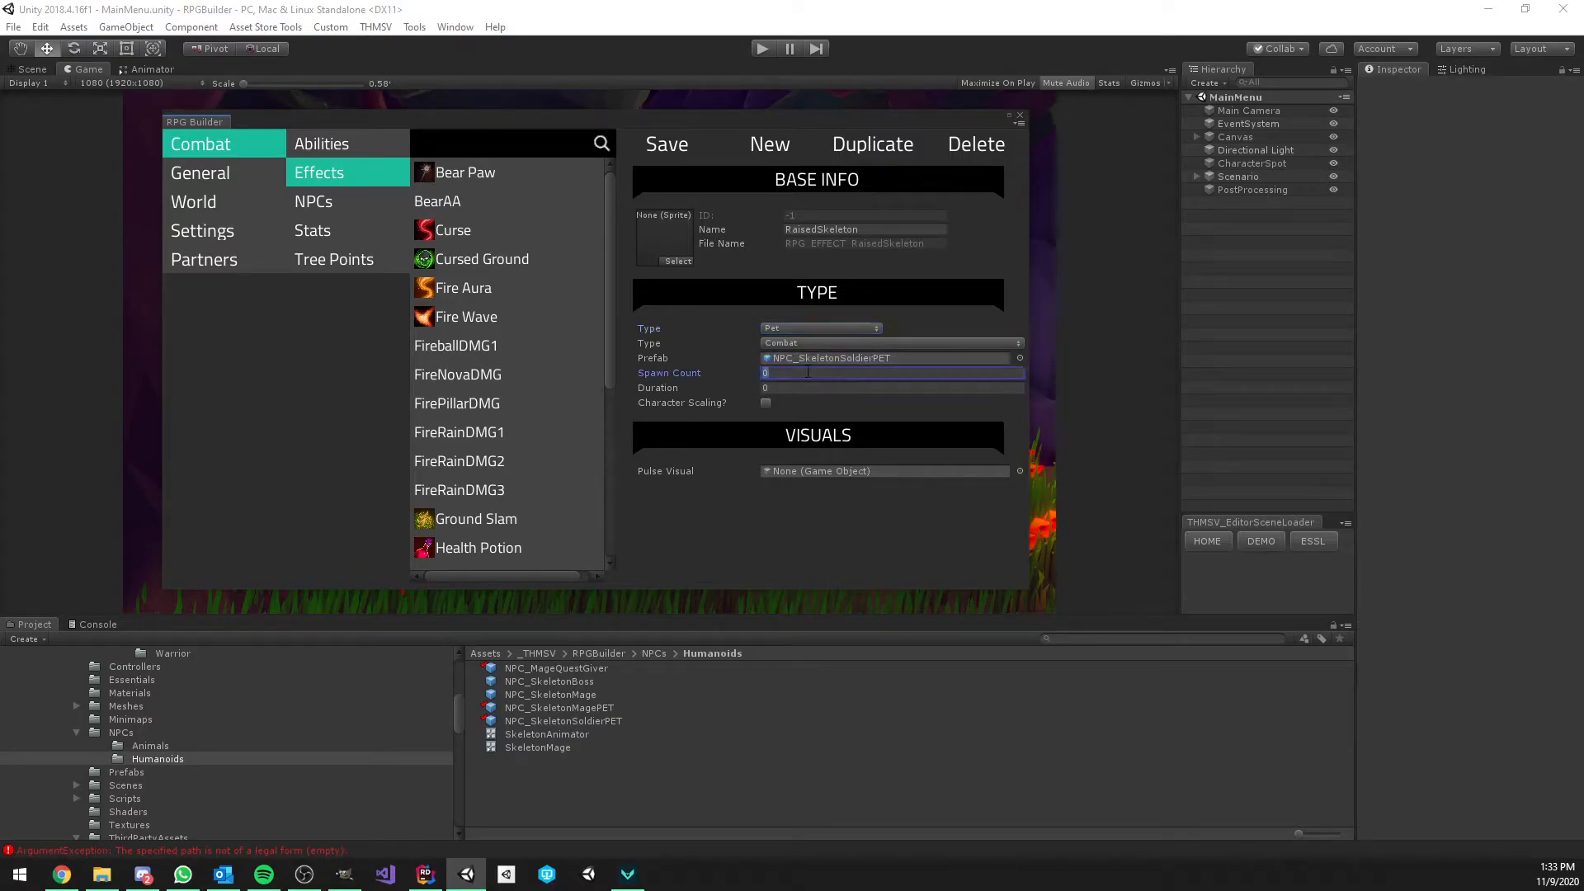
type("1")
left_click(792, 386)
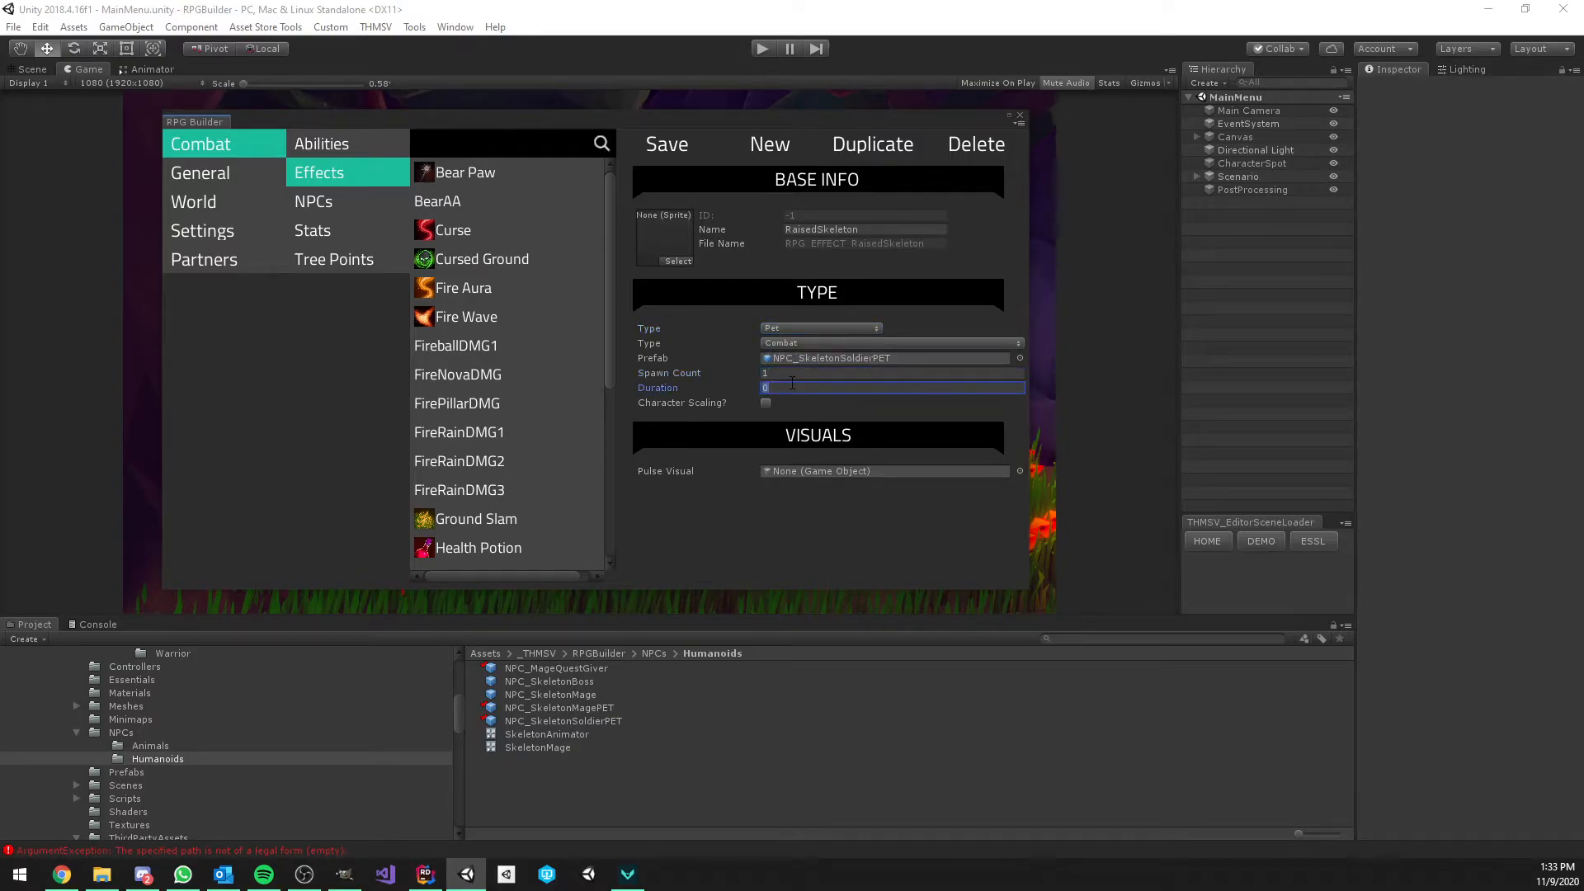
left_click(781, 386)
left_click(766, 403)
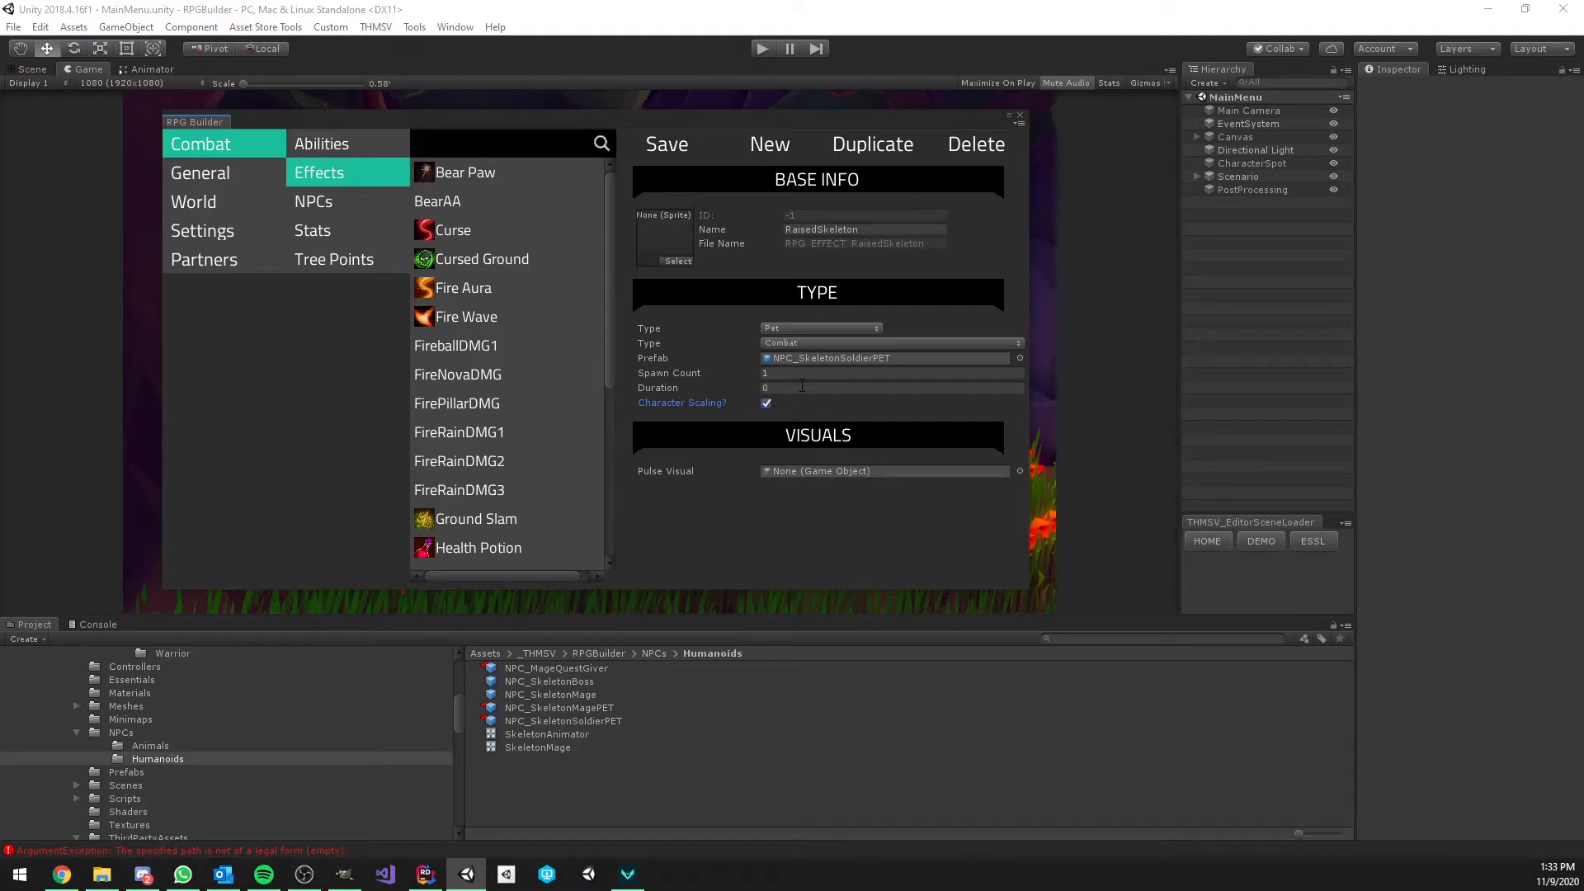
left_click(671, 145)
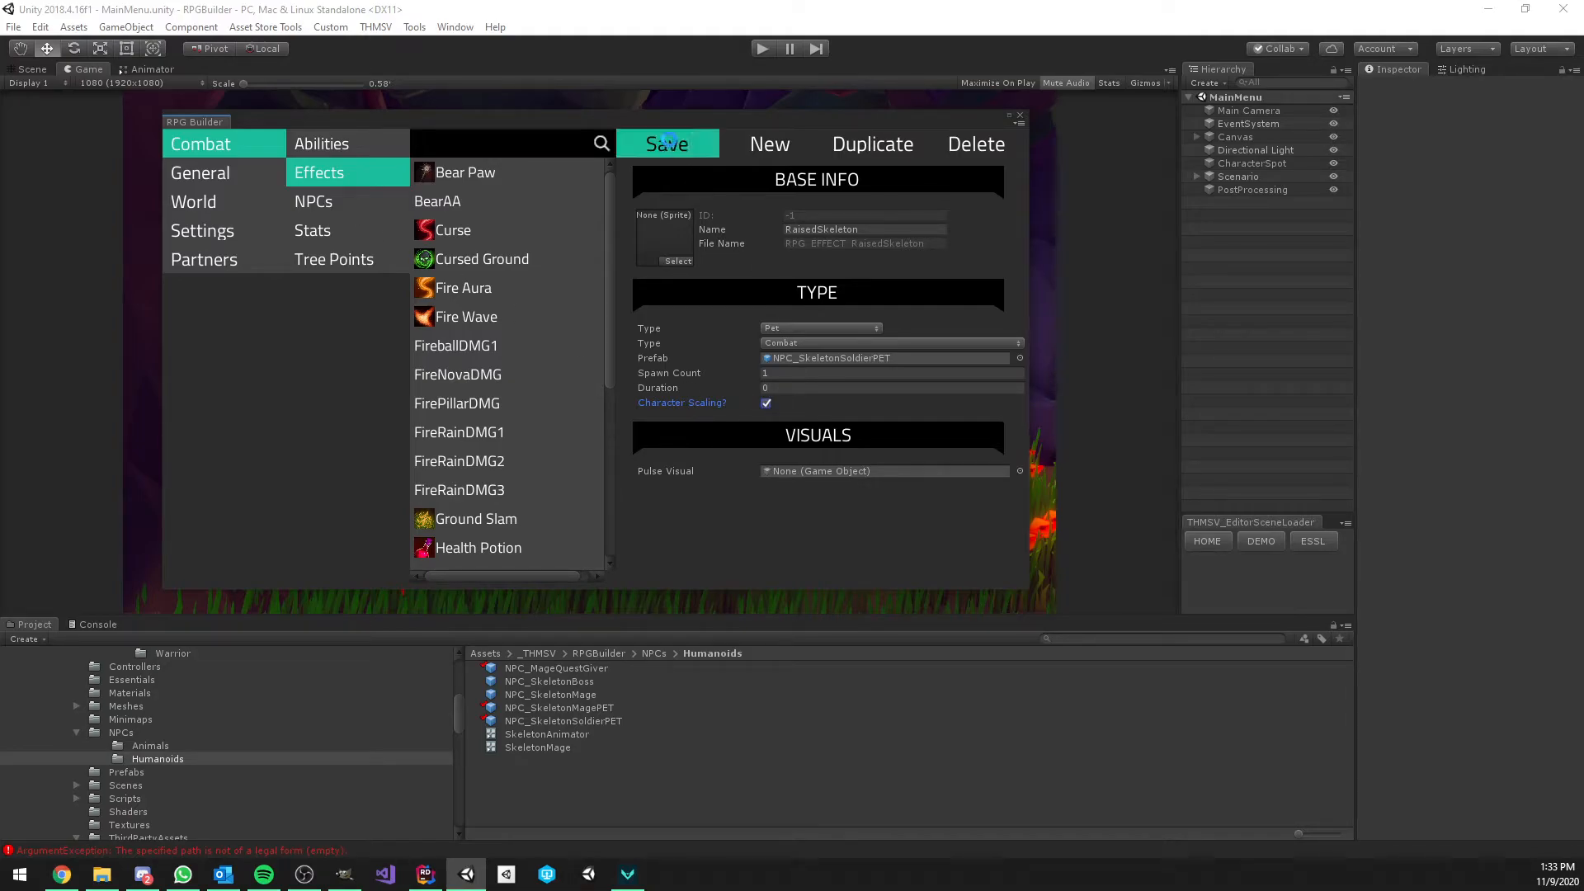
Duplicate the RaisedSkeleton effect as RaisedMage, assign NPC_SkeletonMagePET as its prefab, and save it
scroll(531, 279, "down", 5)
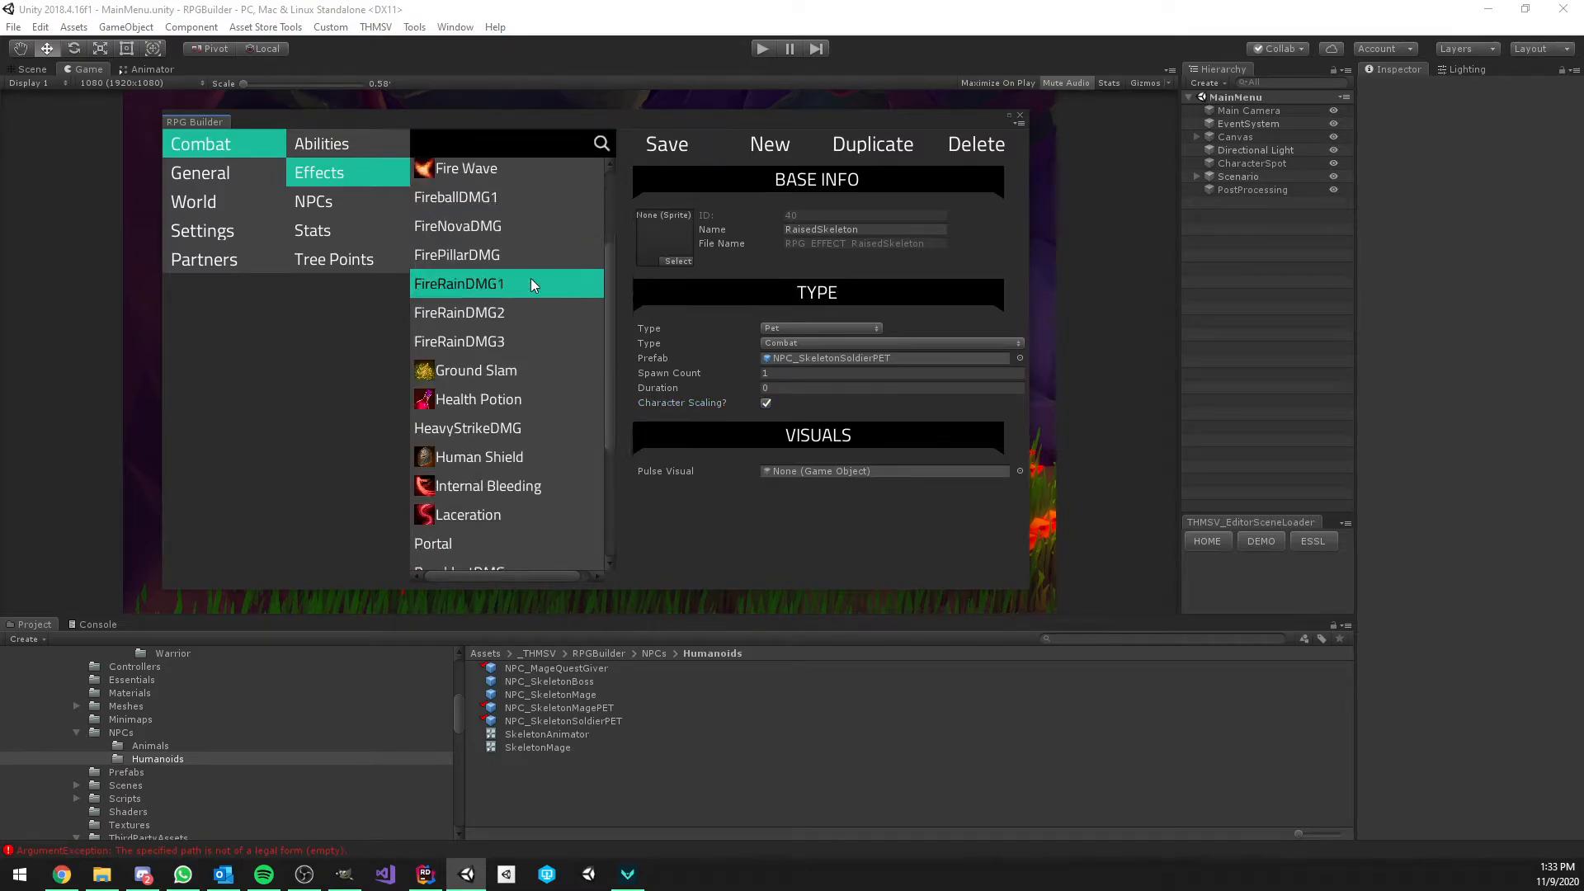
left_click(850, 146)
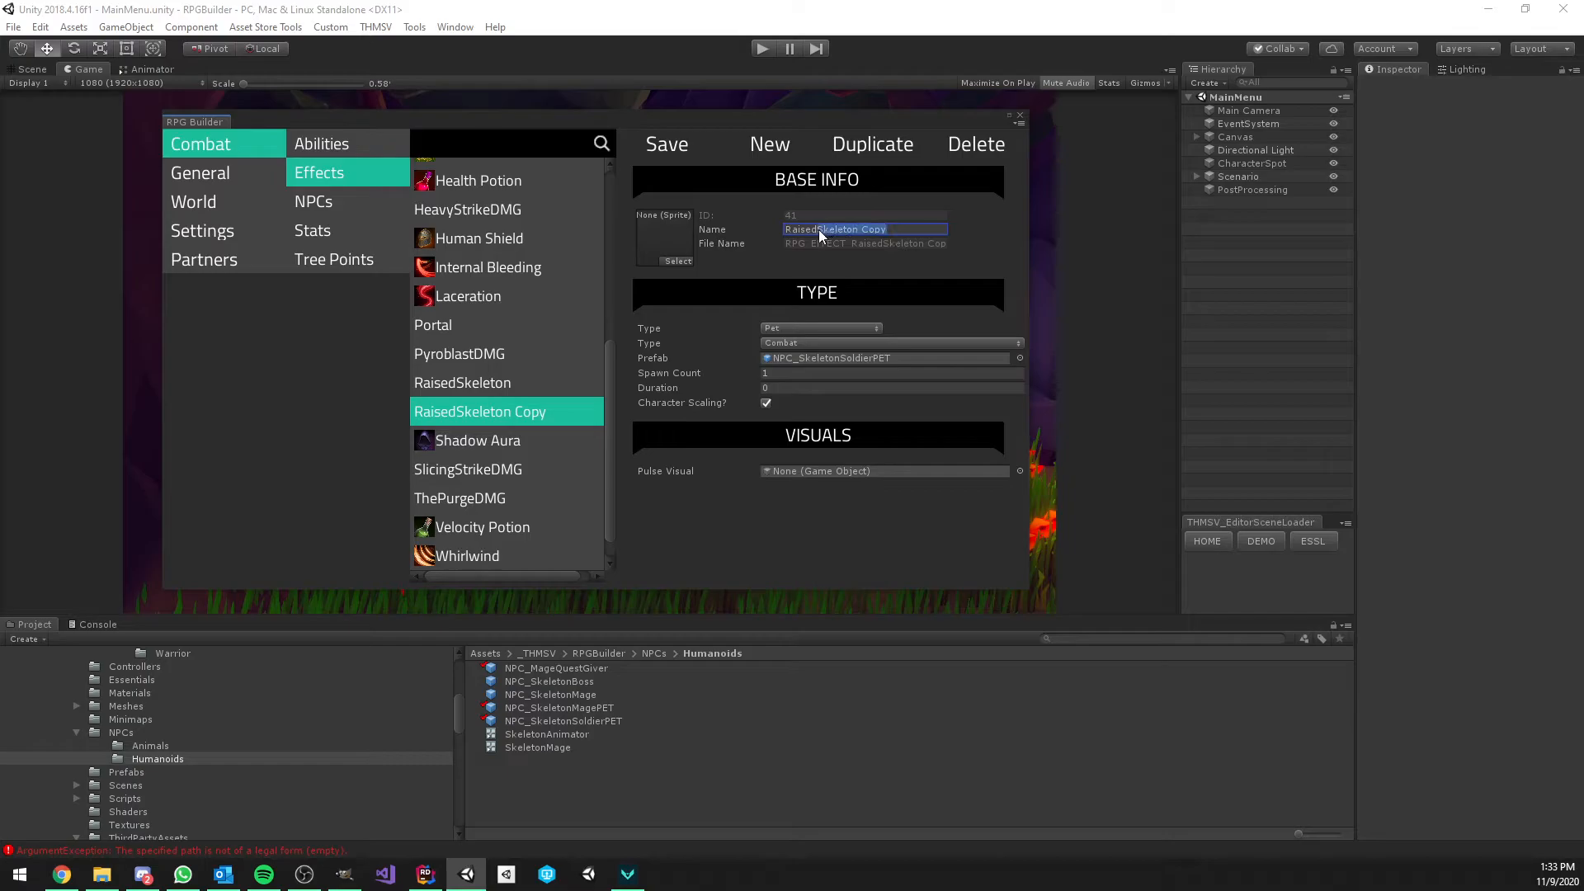
type("RaisedMg")
left_click_drag(558, 708, 844, 356)
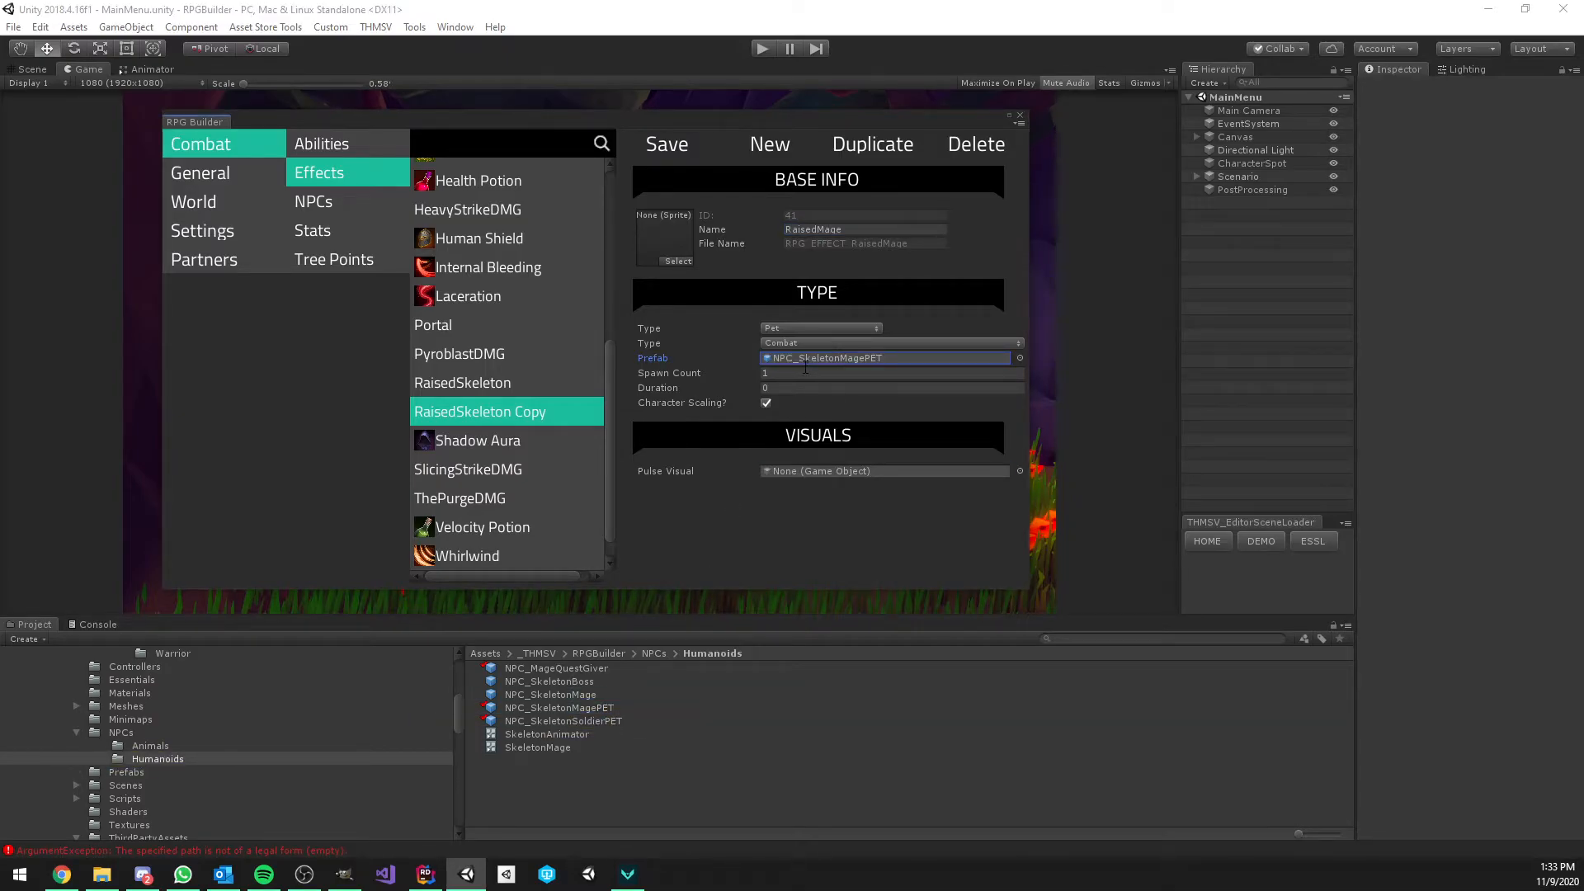
left_click(667, 145)
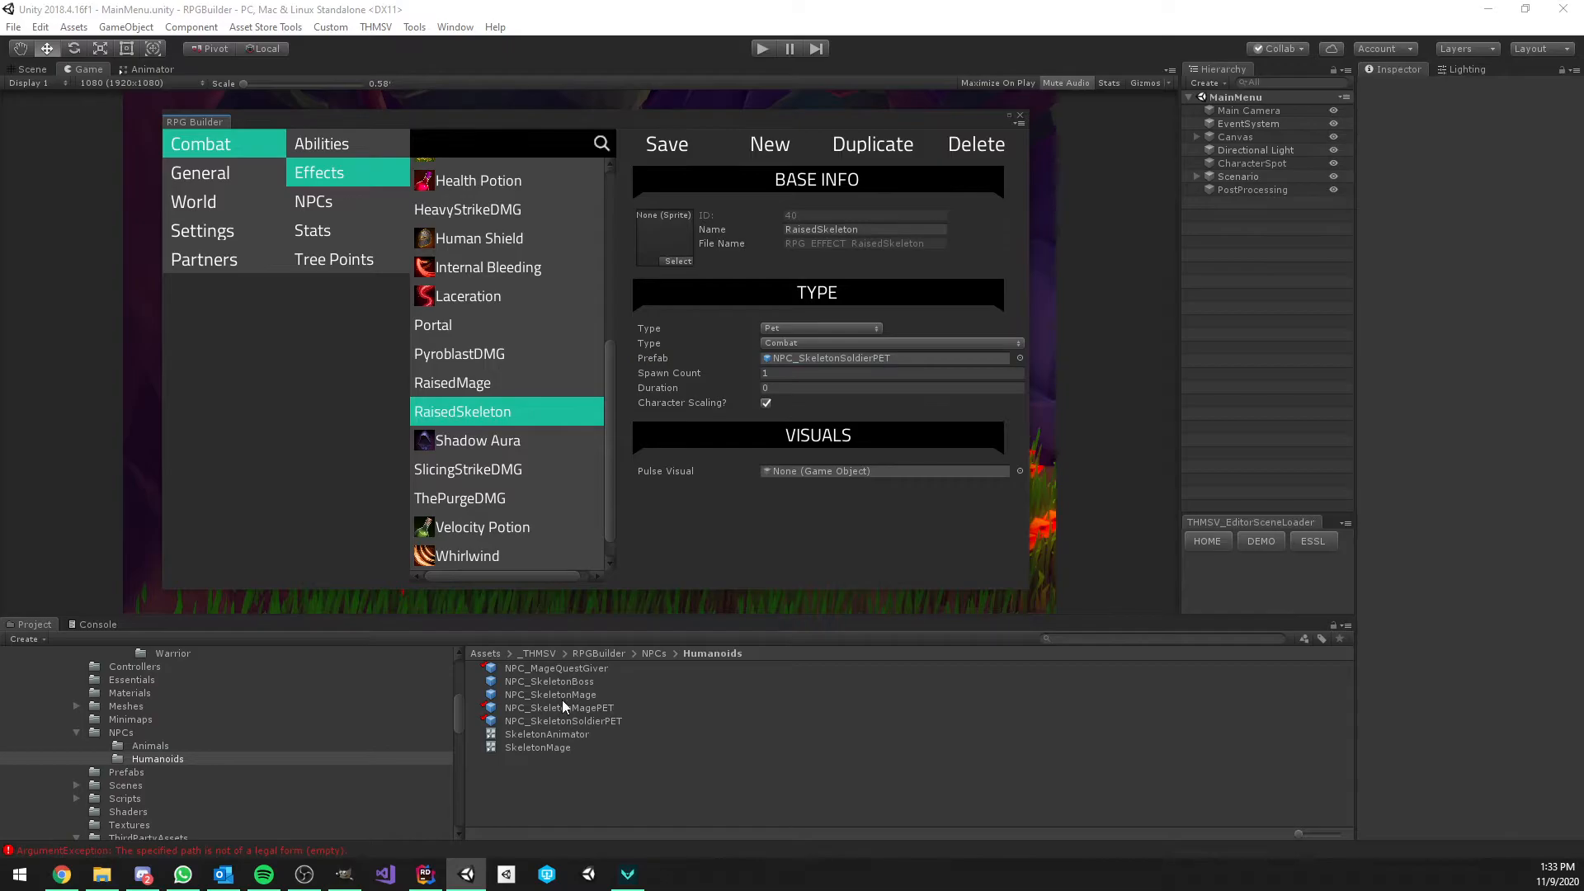
Assign RPG_NPC_Raised Skeleton Soldier as the NPC data of the NPC_SkeletonSoldierPET prefab
left_click(610, 721)
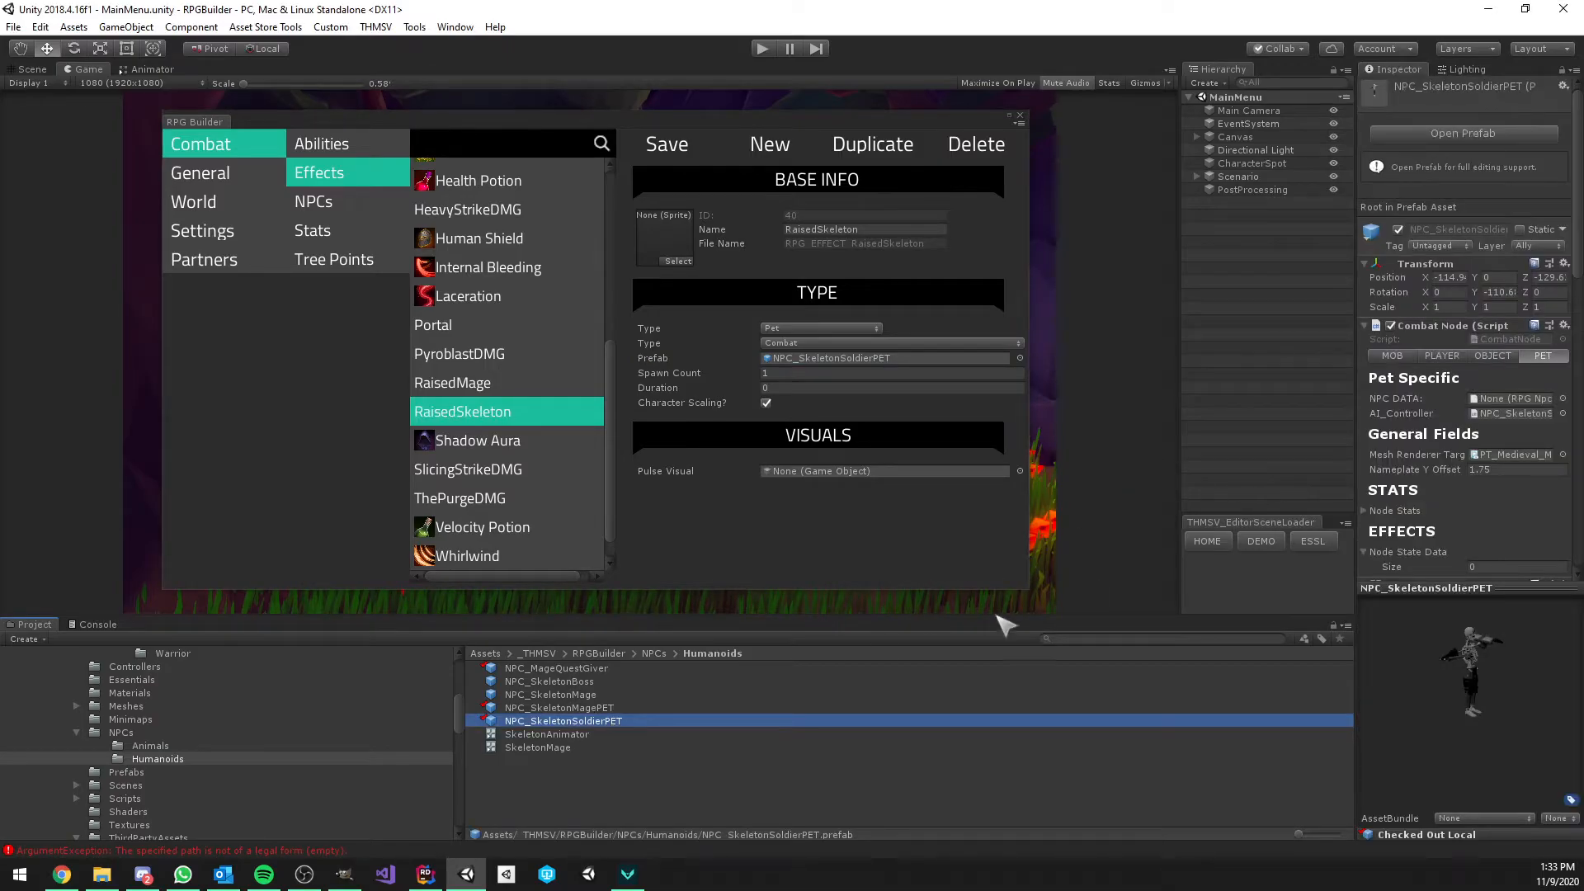
left_click(1563, 398)
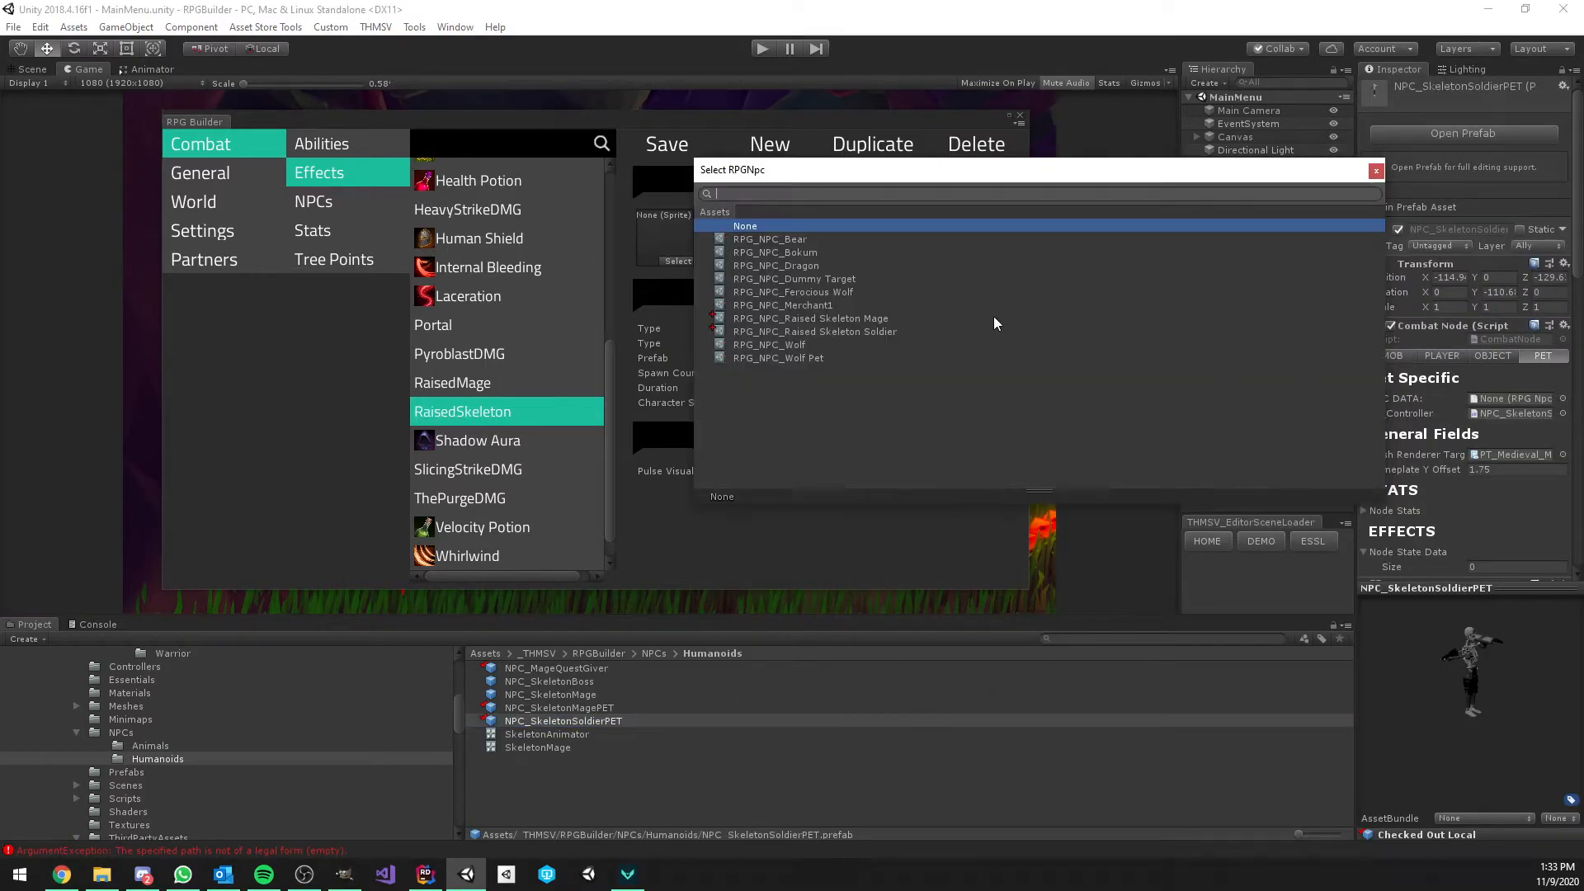
double_click(871, 331)
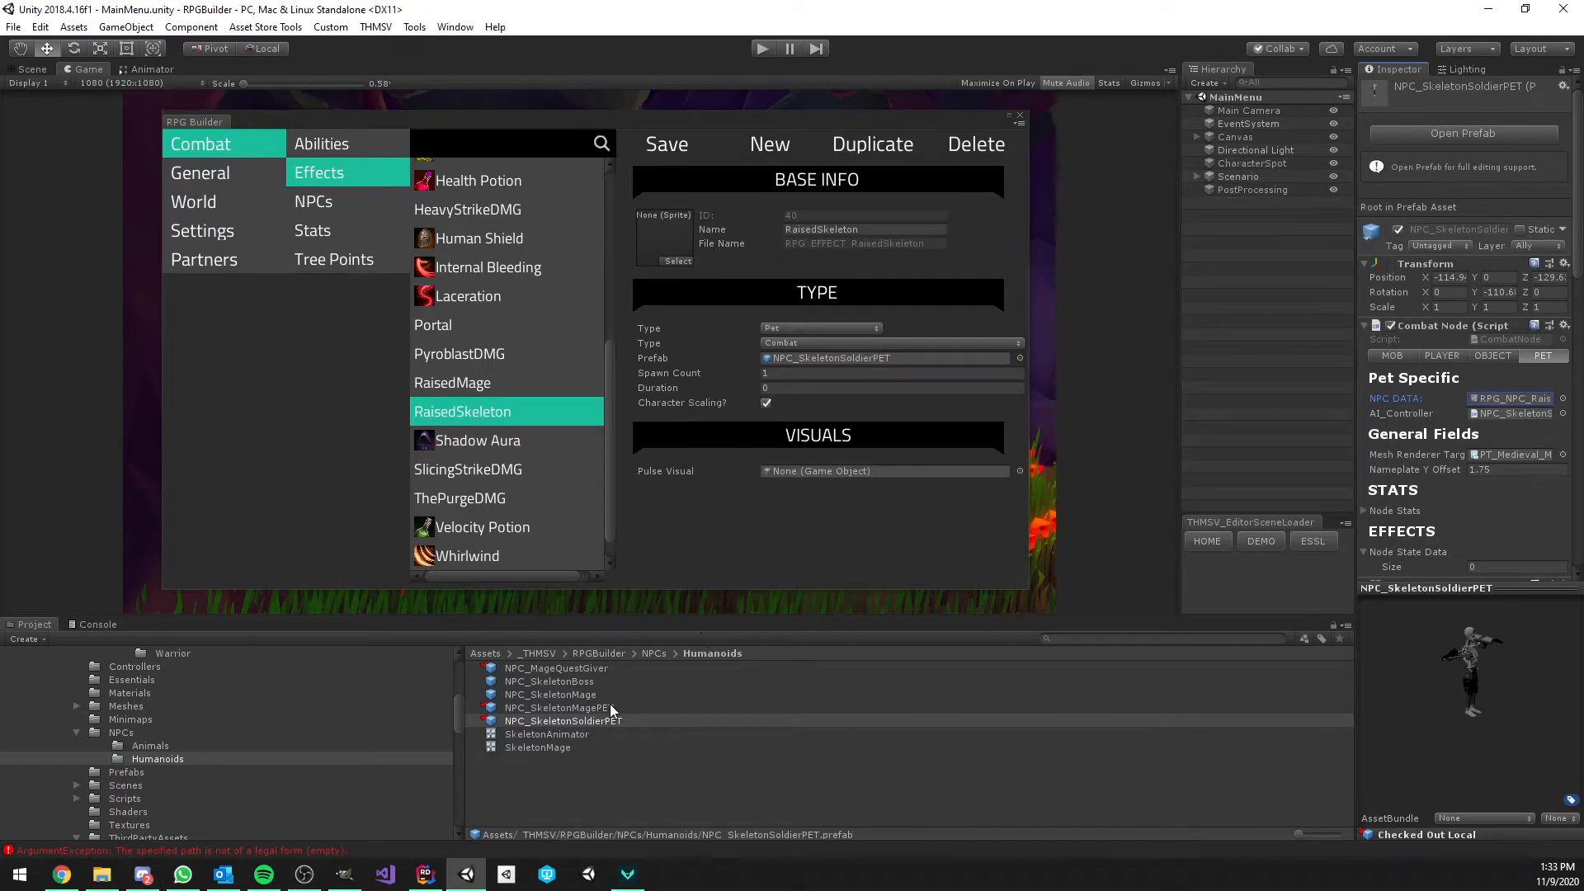
Assign RPG_NPC_Raised Skeleton Mage as the NPC data of the NPC_SkeletonMagePET prefab
left_click(611, 706)
left_click(1563, 399)
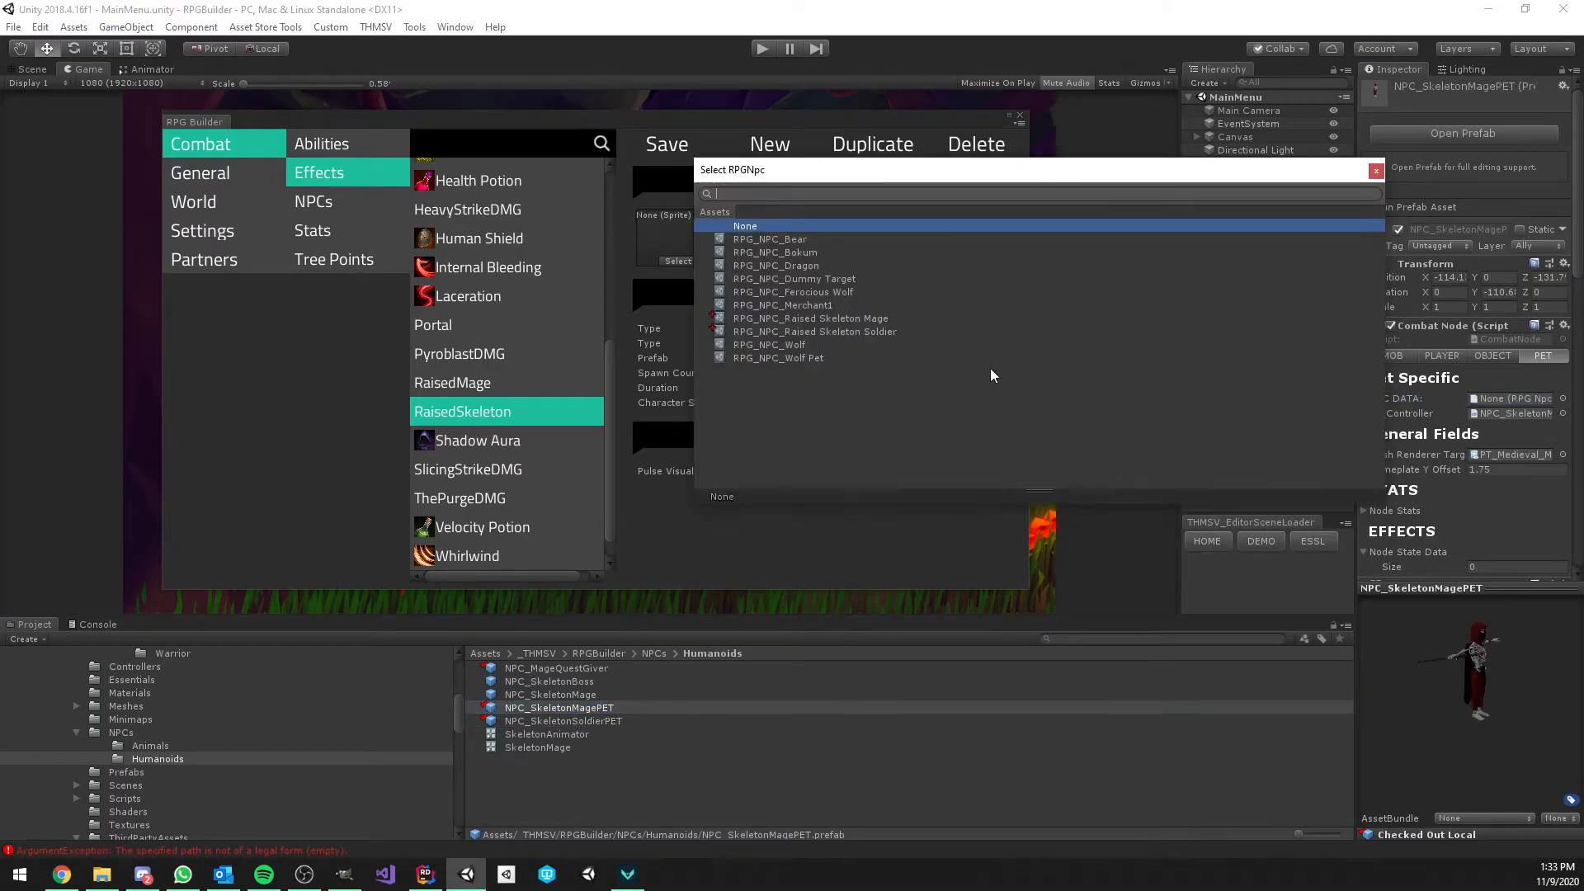
double_click(903, 318)
left_click(633, 709)
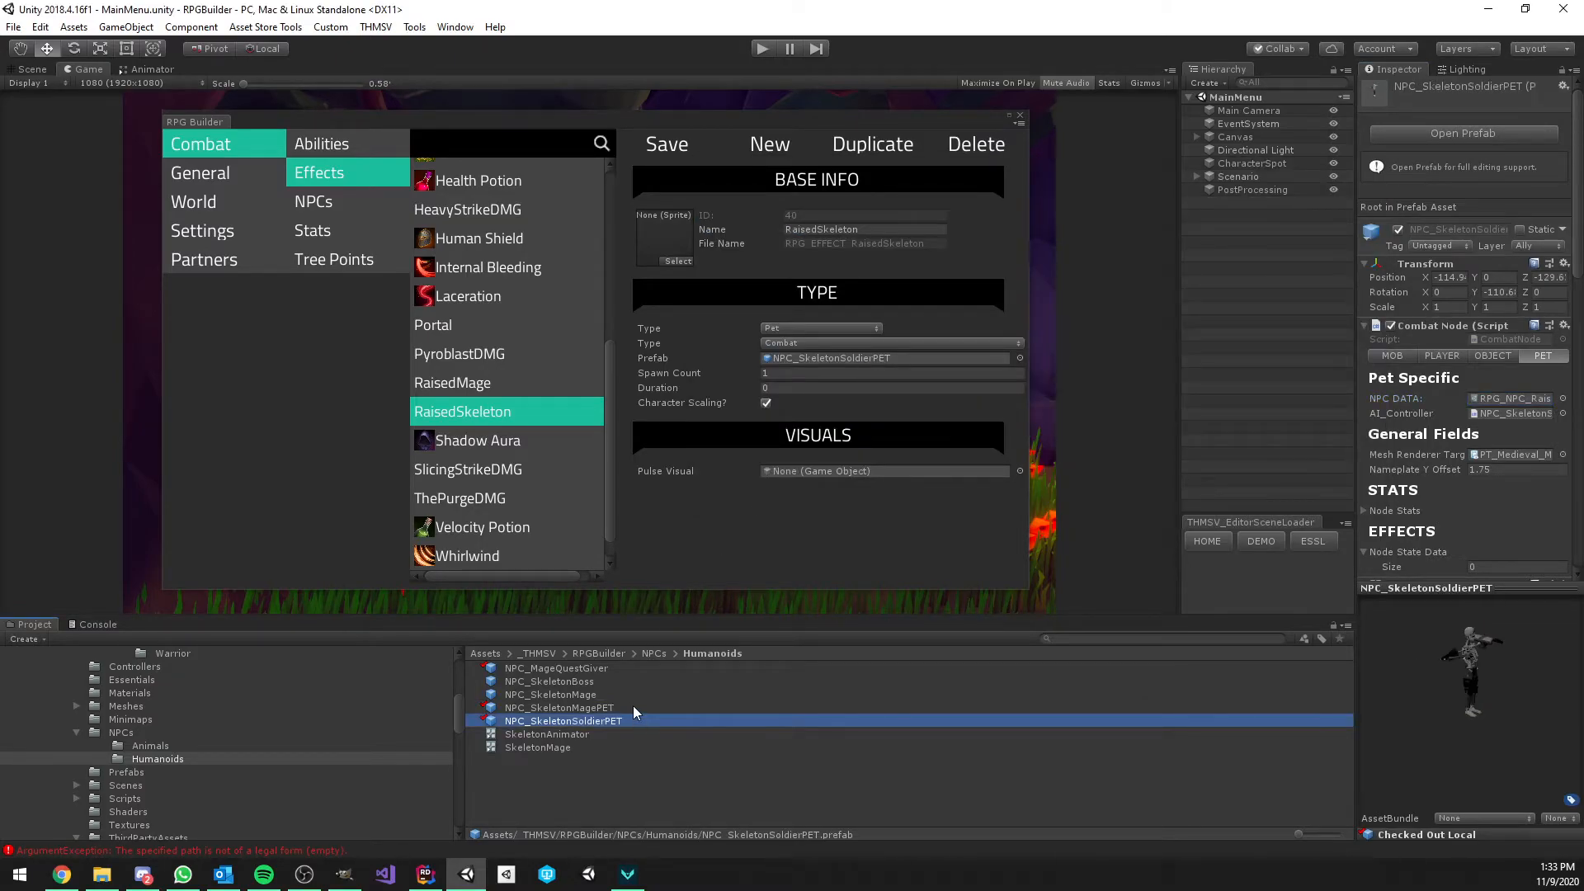
left_click(642, 721)
left_click(492, 393)
left_click(488, 397)
left_click(488, 388)
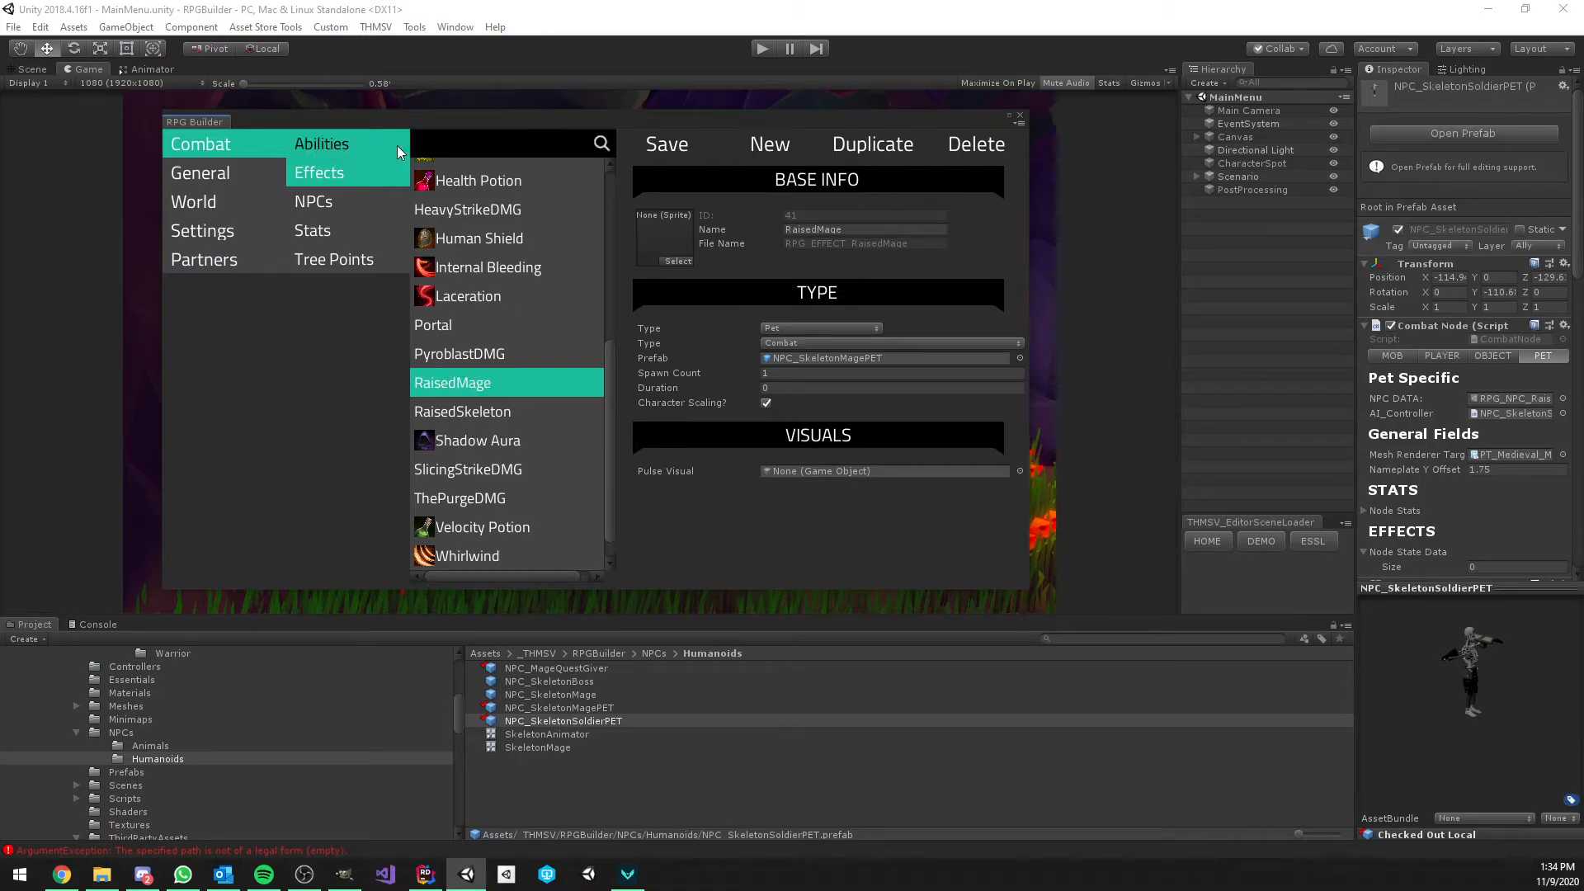
Create and save an Instant Damage effect named RaisedSoldierAA with PHYSICAL_DAMAGE as main type, SLICING_DAMAGE as damage type and 18 damage
left_click(765, 142)
left_click(804, 228)
type("RaisedSoldierAAA")
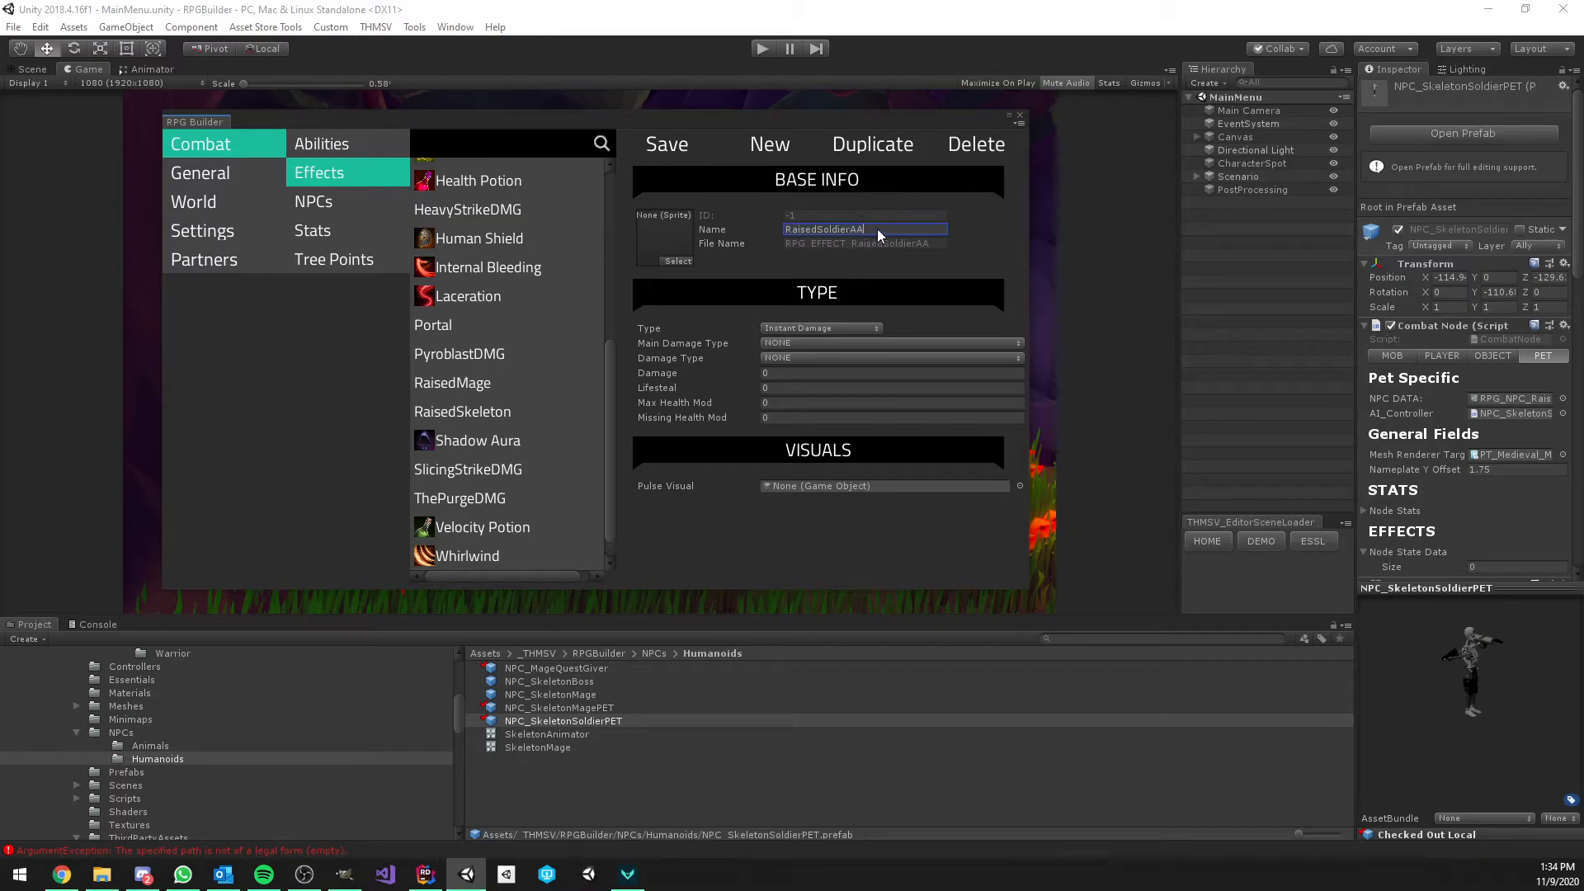
left_click(804, 343)
left_click(835, 374)
left_click(816, 360)
left_click(835, 429)
left_click(801, 372)
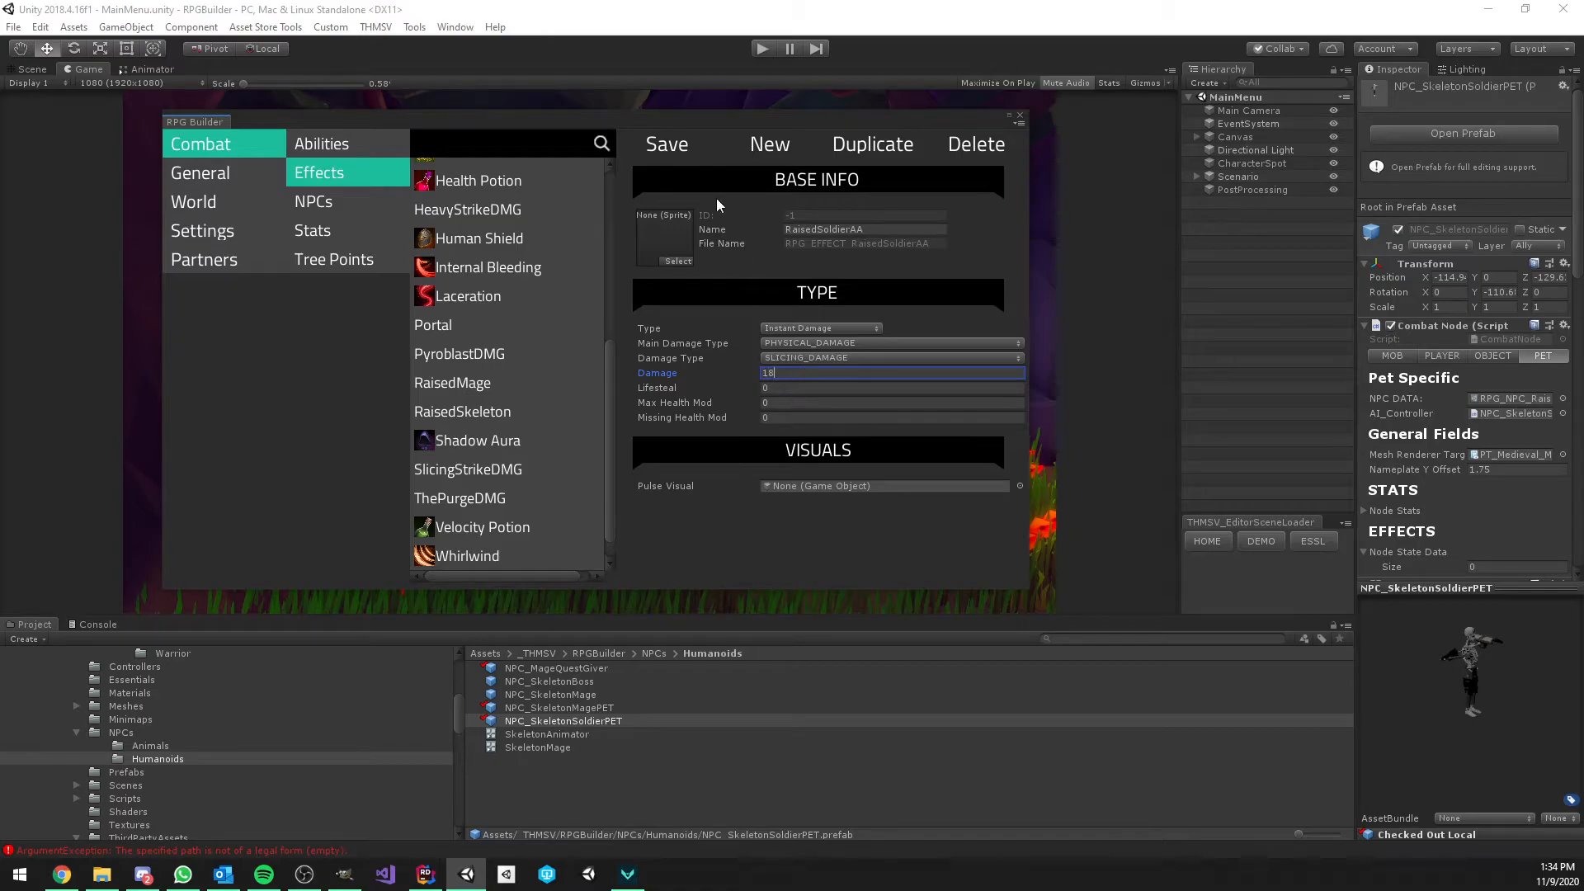
left_click(668, 145)
Create and save an Instant Damage effect named RaisedMageAA with MAGICAL_DAMAGE as main type, SHADOW_DAMAGE as damage type and 30 damage
left_click(786, 156)
left_click(832, 231)
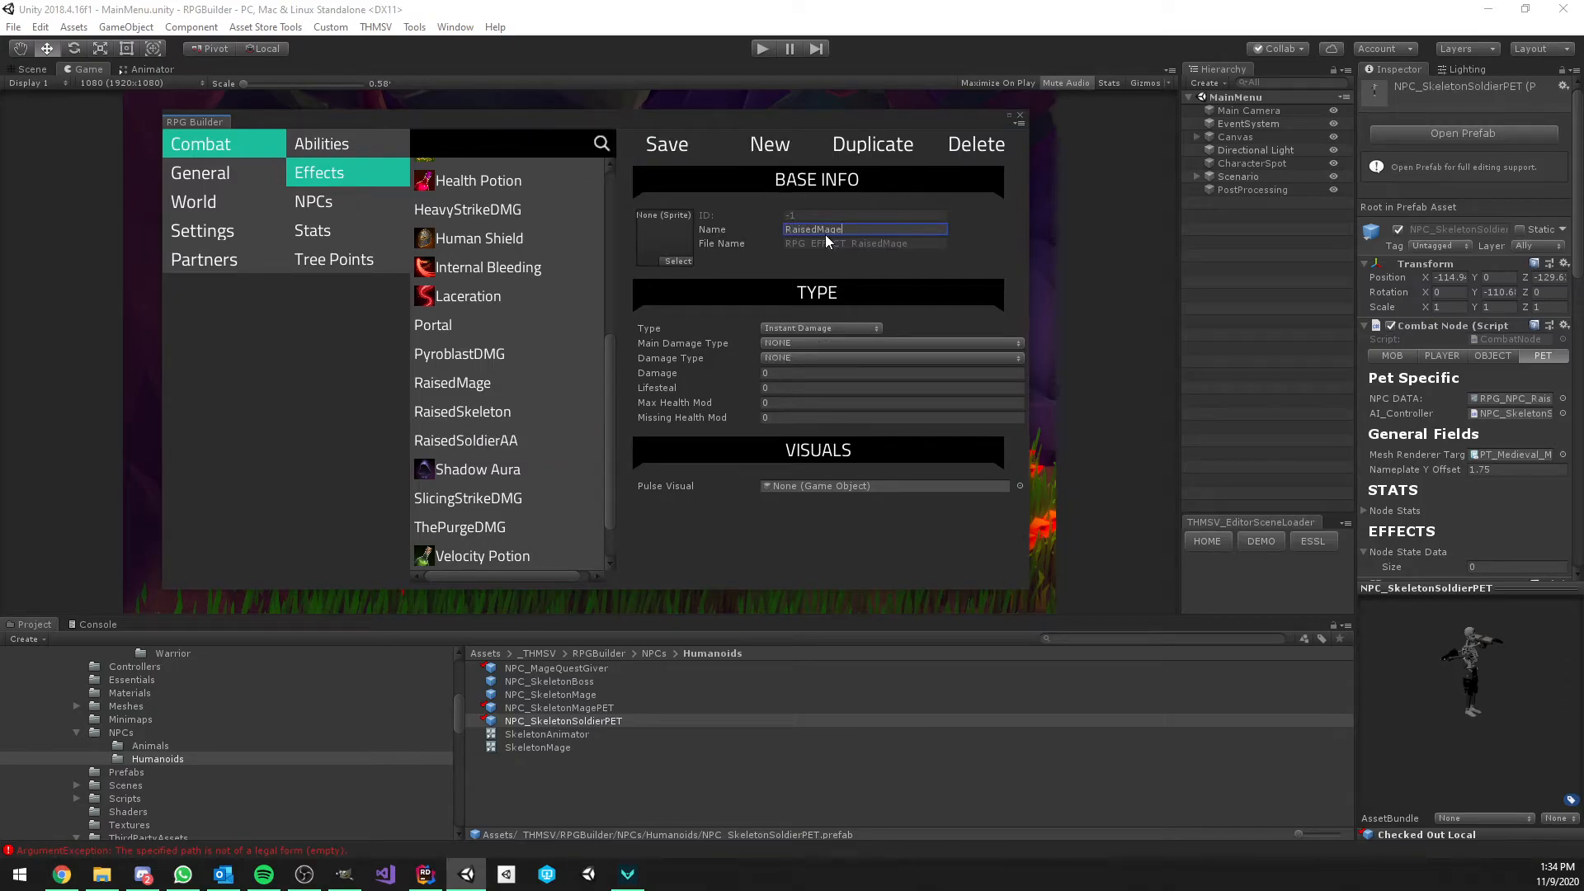
left_click(792, 343)
left_click(825, 396)
left_click(796, 357)
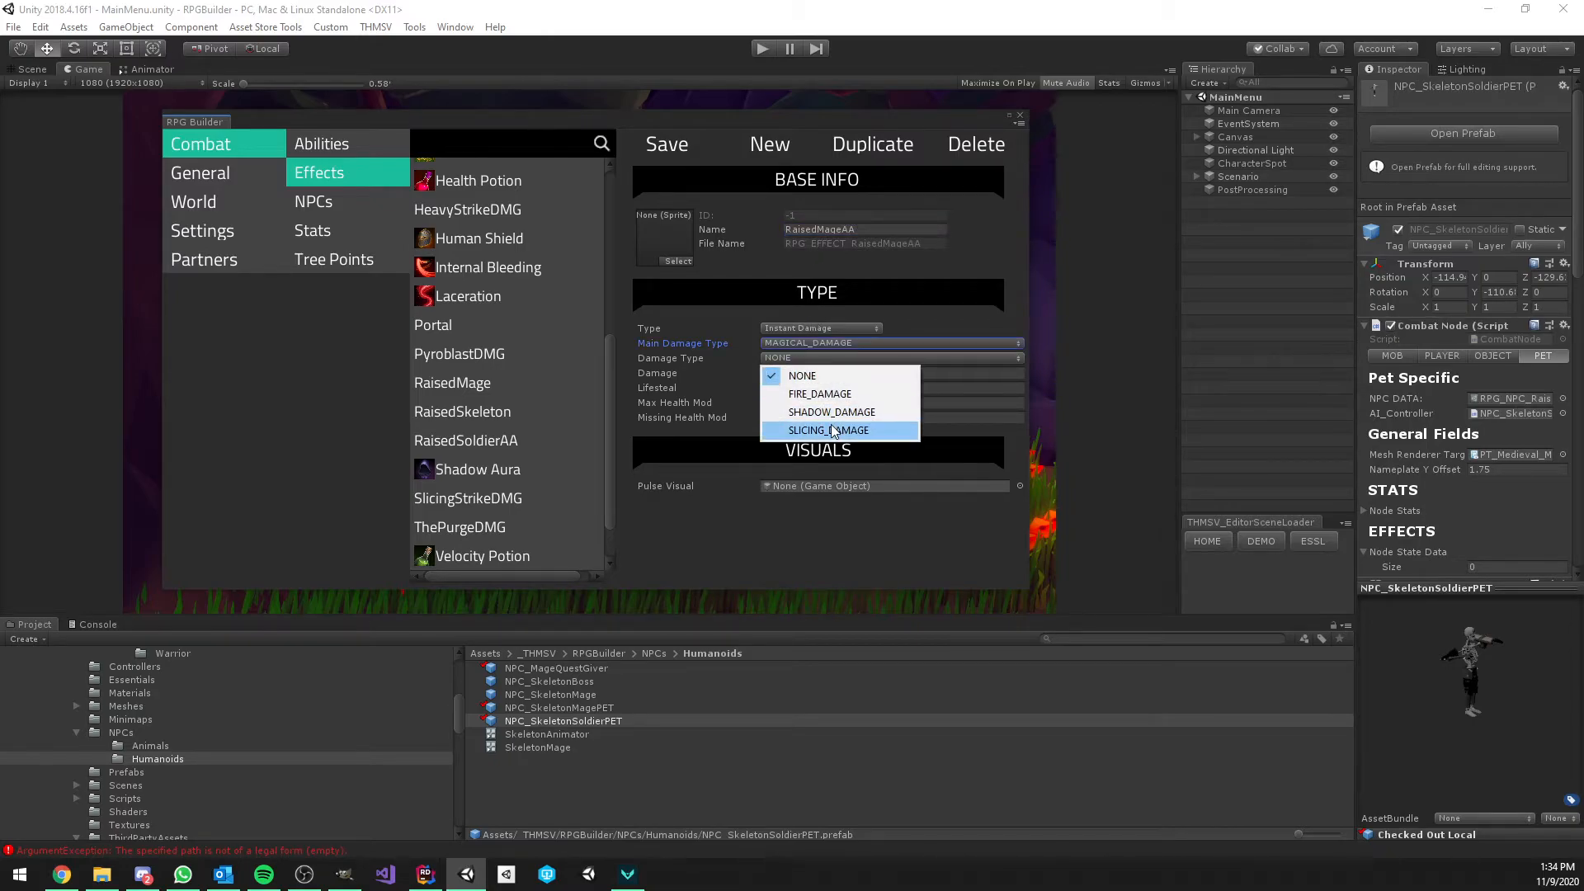
left_click(831, 412)
left_click(812, 372)
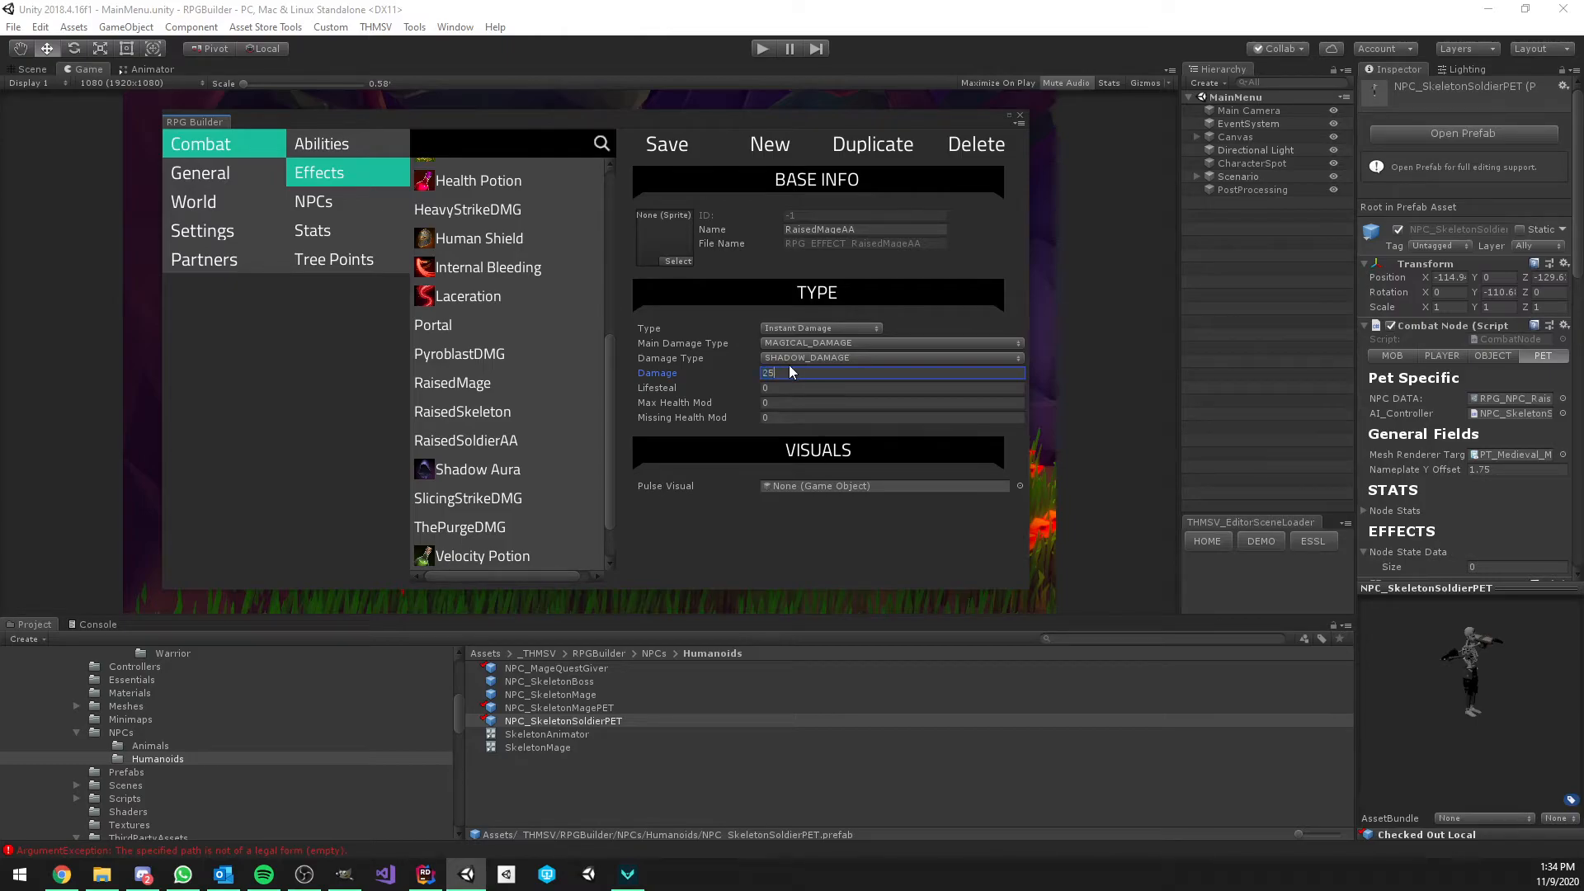
type("30")
left_click(670, 145)
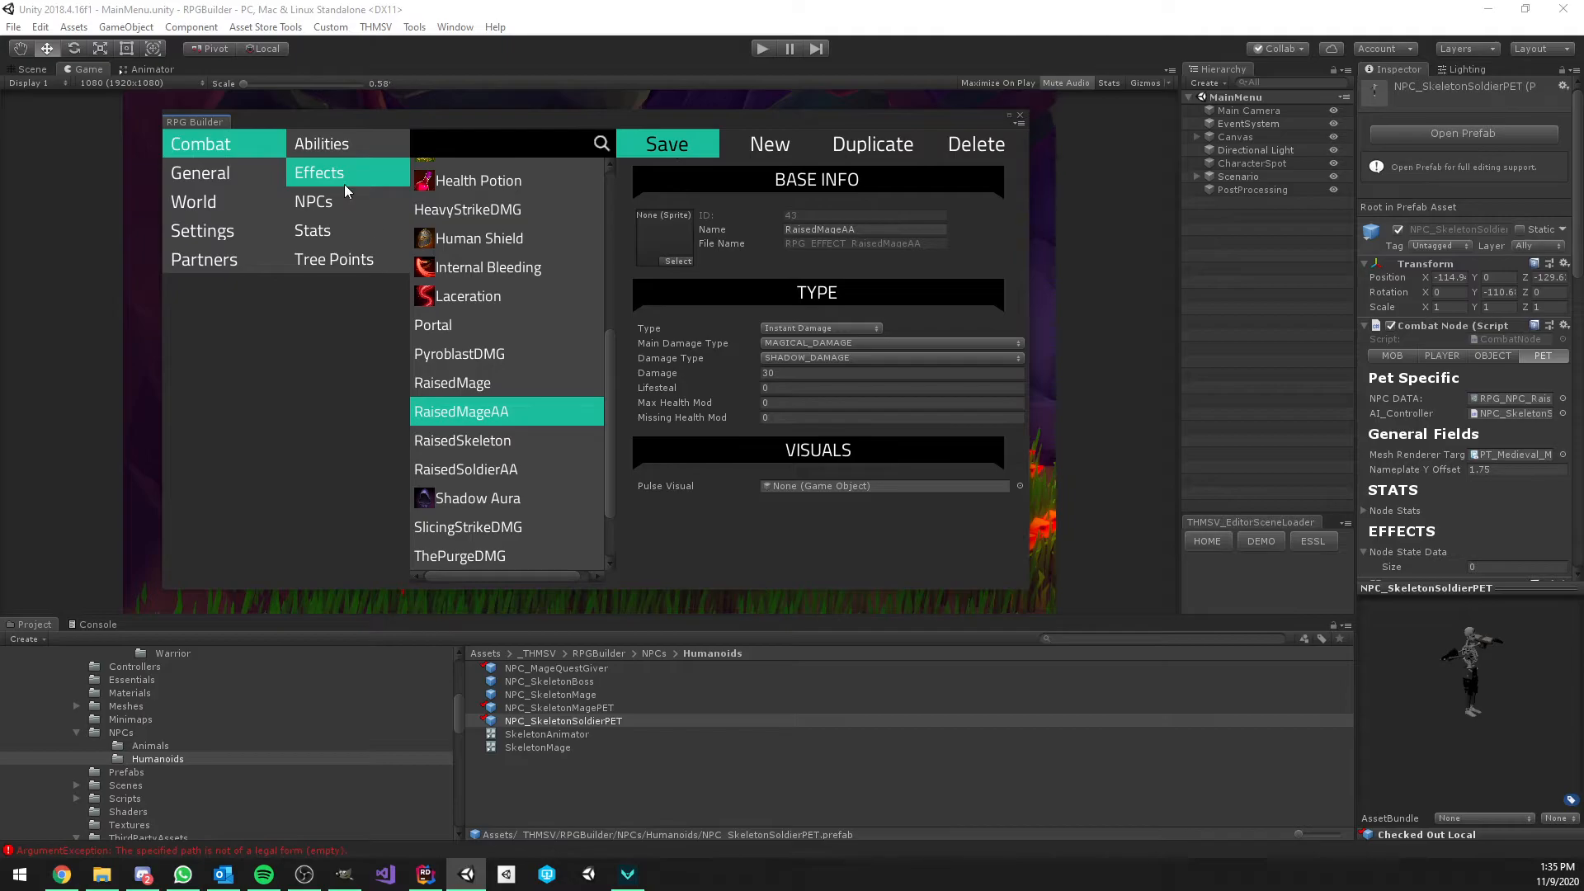
Create a new ability named RaisedSoldierAA, add a rank to it, and open that rank's settings
left_click(319, 143)
left_click(731, 146)
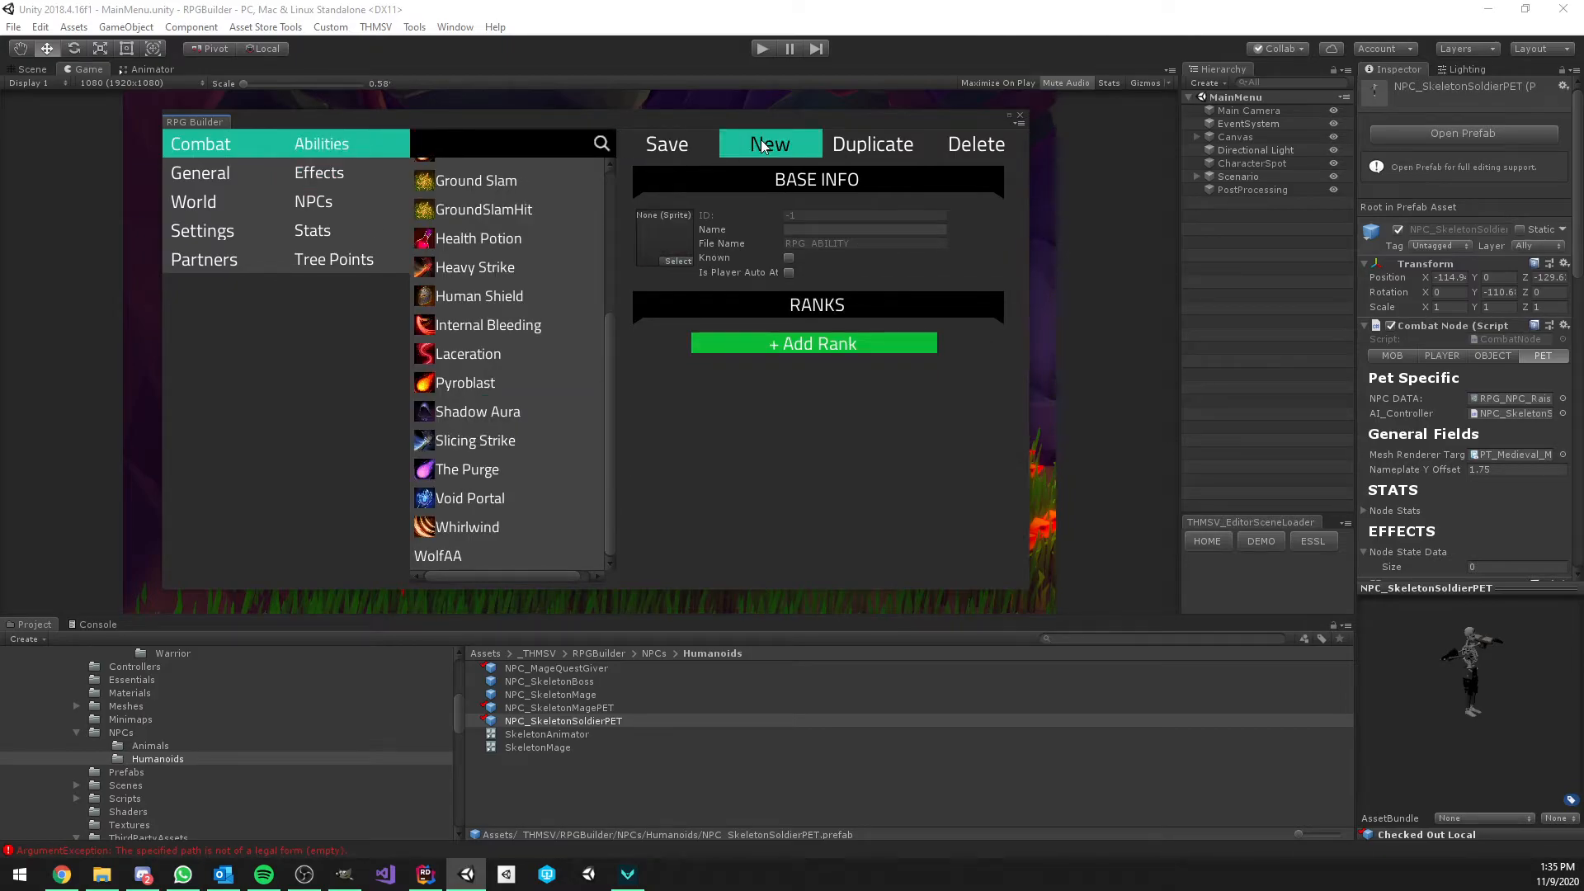
left_click(826, 229)
type("Raised")
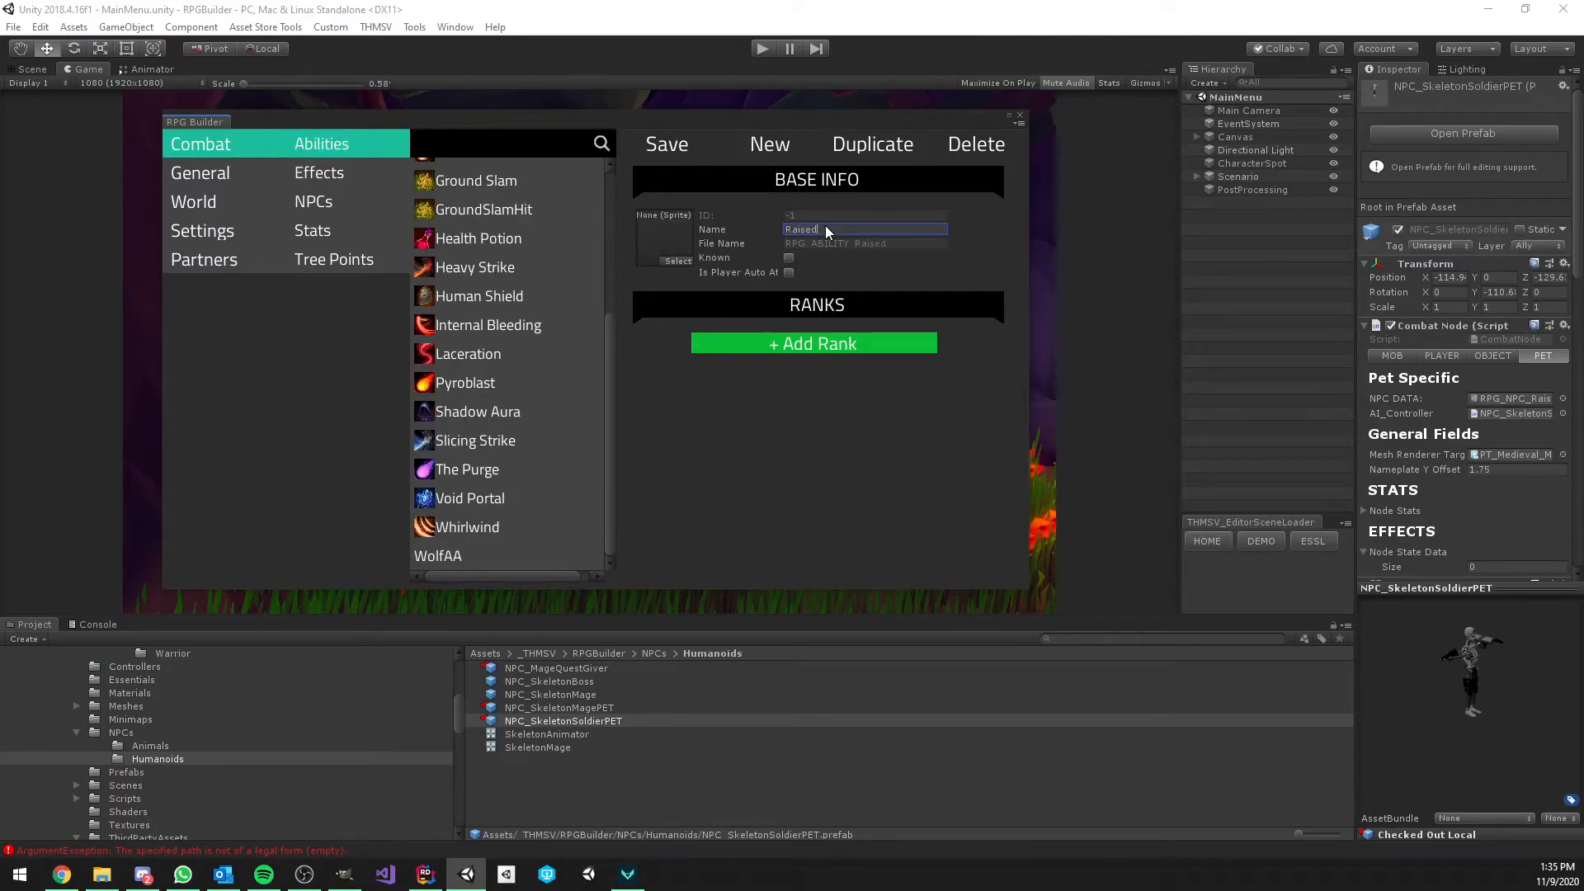
type("SoldierAA")
left_click(808, 345)
left_click(716, 399)
Set the rank's ability mechanic to TARGET_INSTANT and allow it to hit neutral and enemy targets
scroll(767, 363, "down", 4)
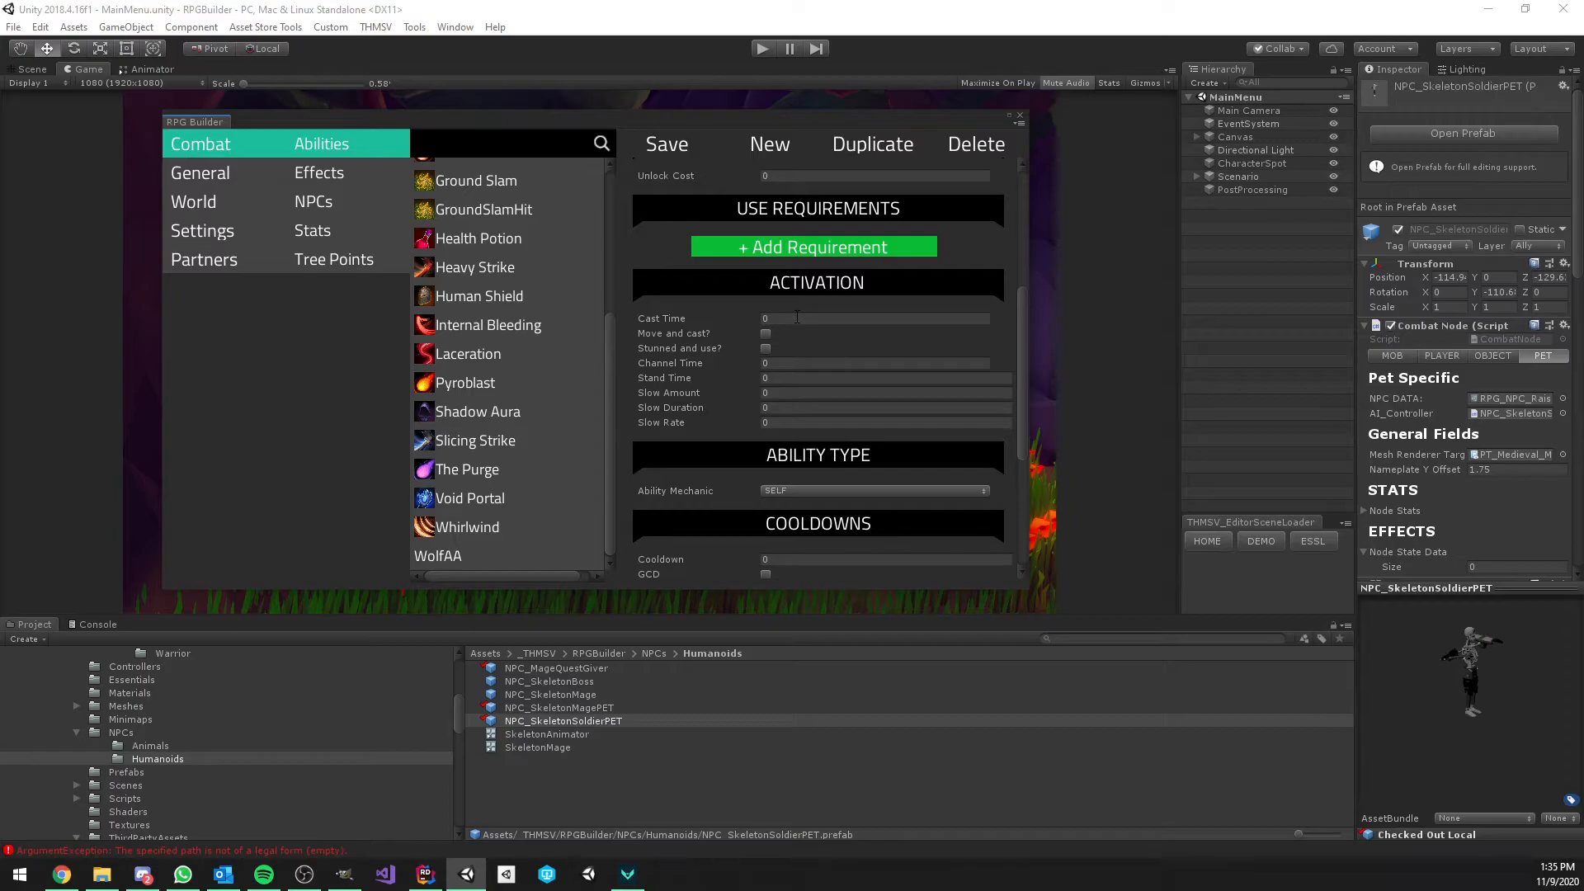
scroll(797, 317, "down", 1)
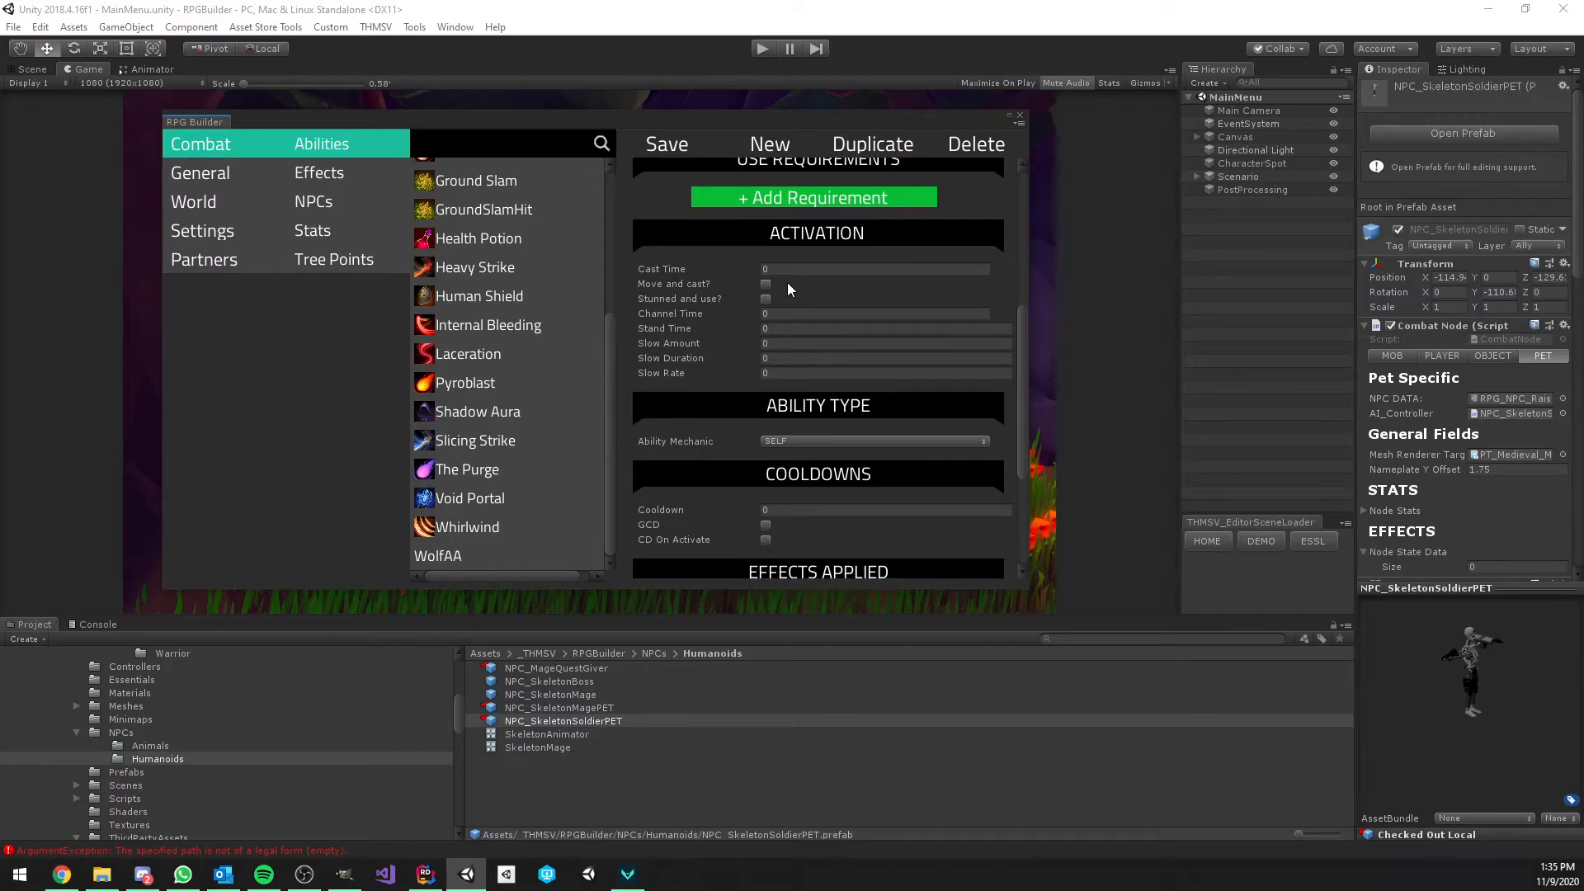
scroll(788, 289, "down", 1)
left_click(792, 391)
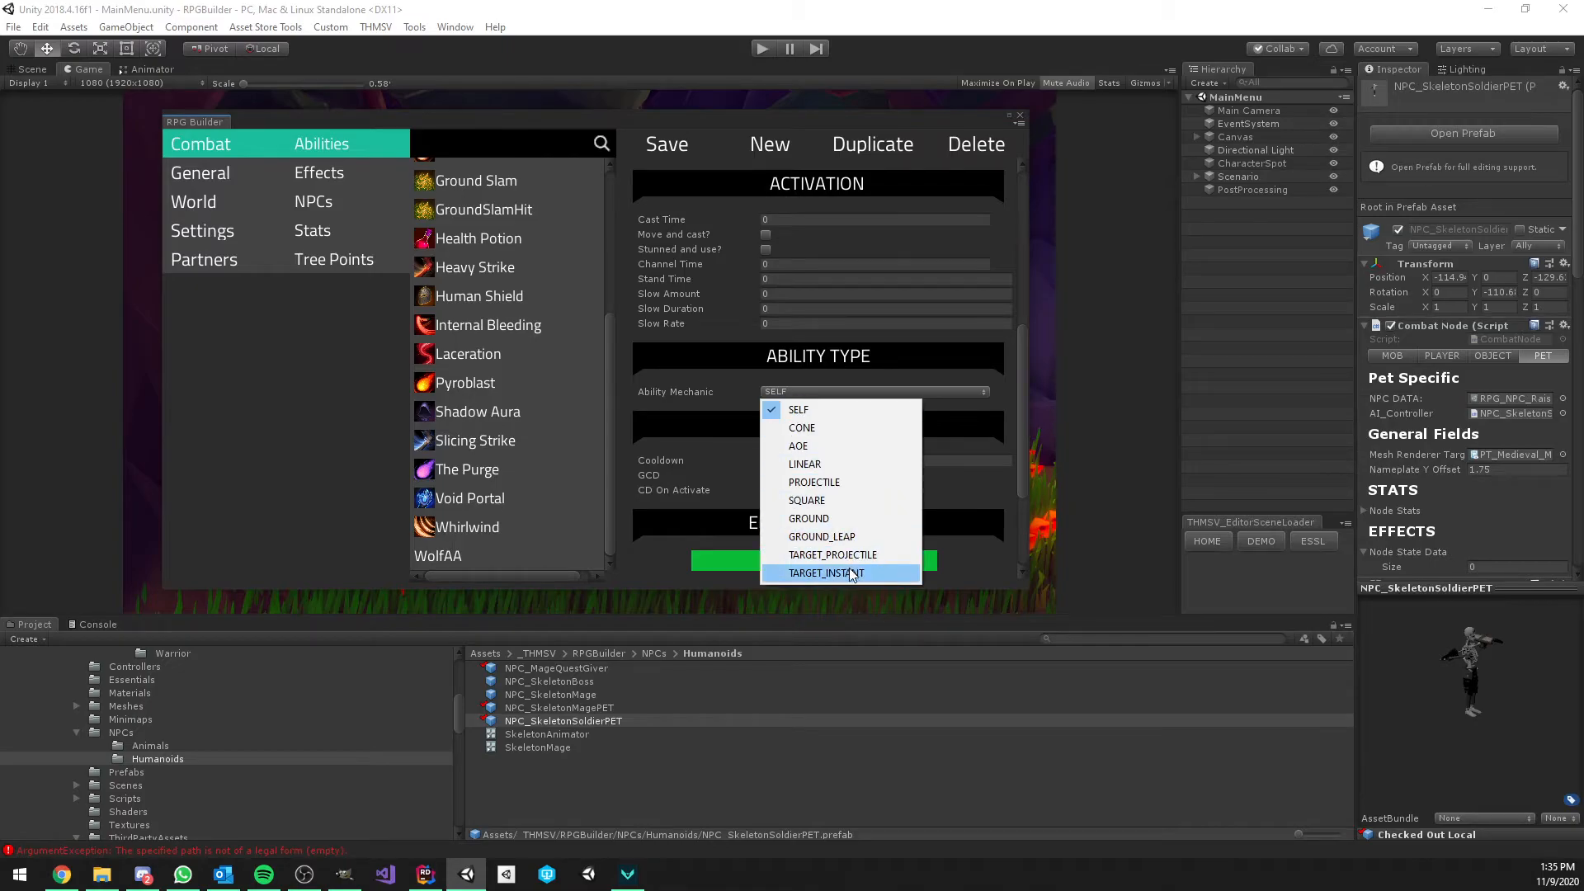
left_click(825, 569)
left_click(765, 436)
left_click(766, 451)
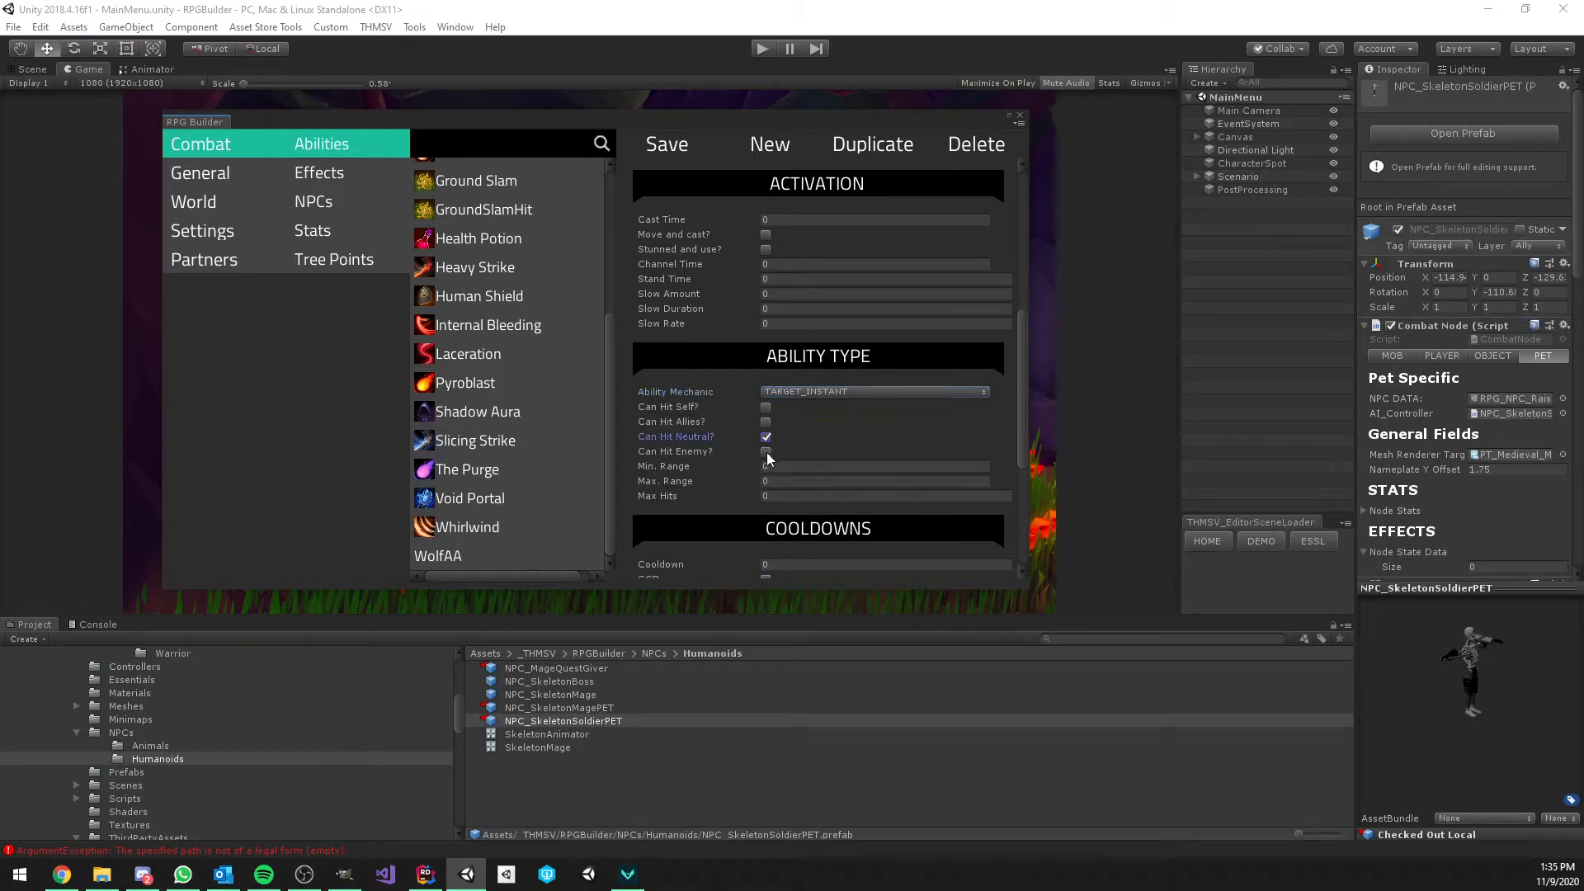
Set the ability's maximum range to 4 and its max hits to 1
scroll(795, 427, "down", 2)
left_click(798, 380)
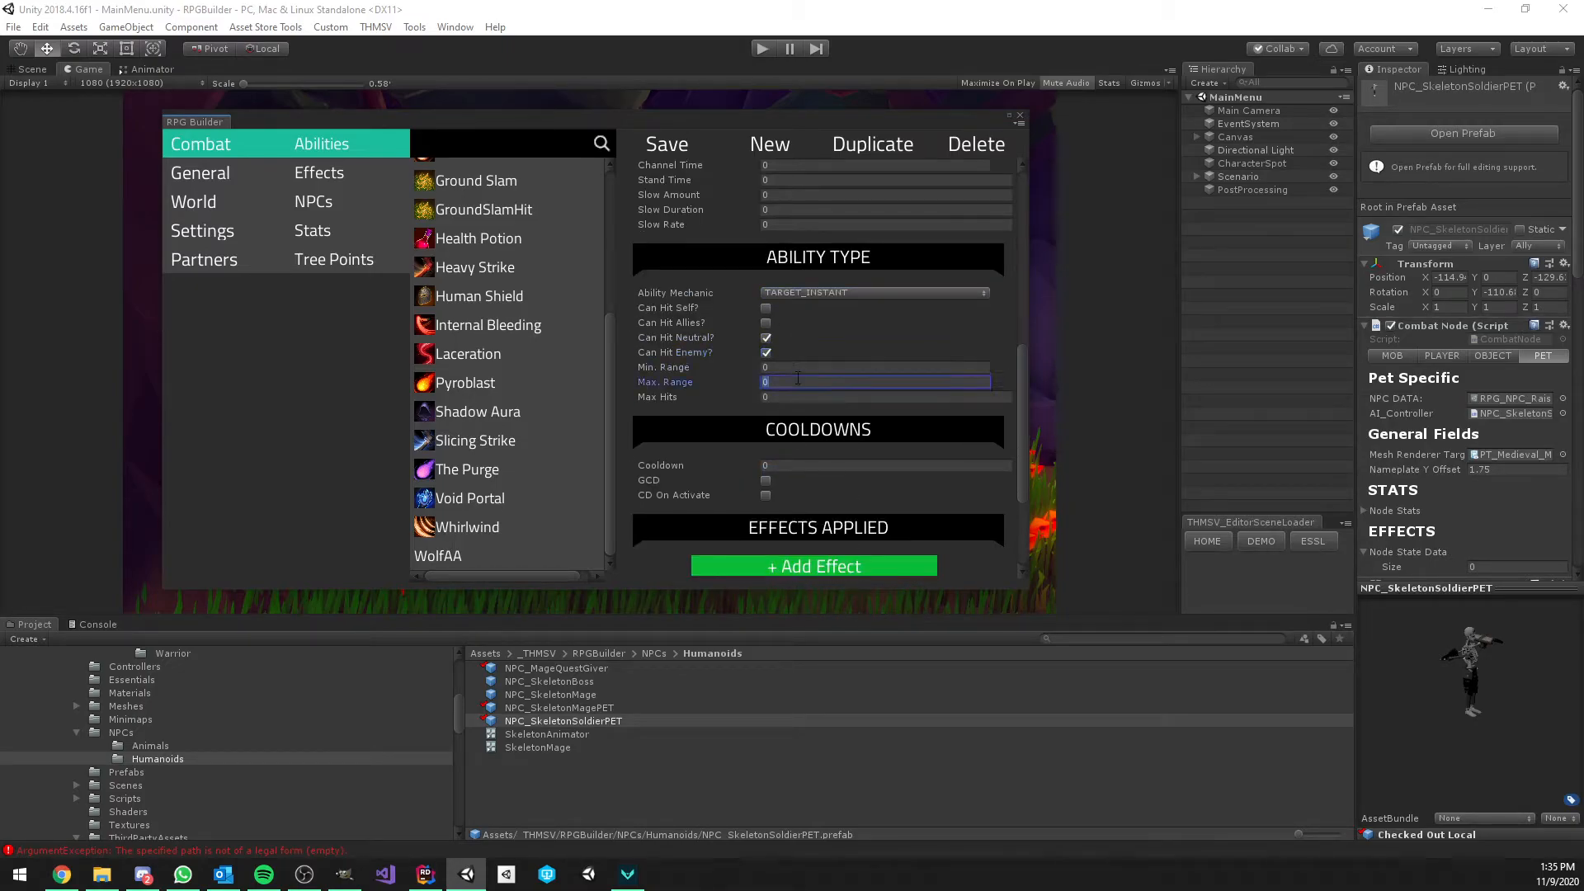
type("4")
left_click(787, 397)
type("1")
Set the ability's cooldown to 2 and enable CD On Activate
scroll(812, 385, "down", 3)
left_click(788, 290)
type("2")
left_click(765, 320)
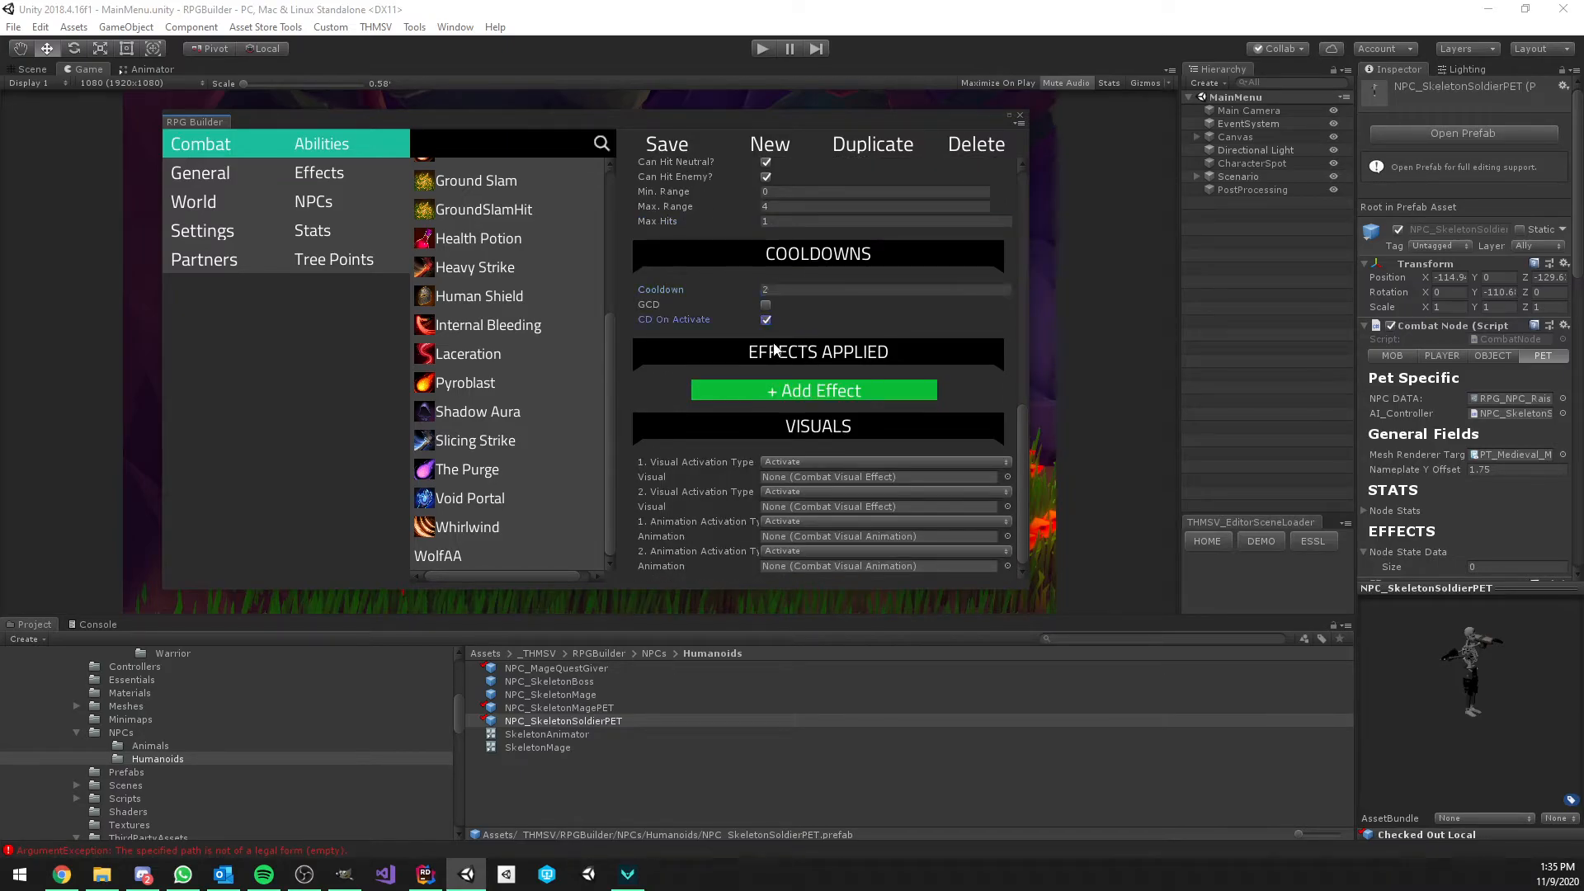
Add an applied effect to the RaisedSoldierAA ability and assign RPG_EFFECT_RaisedSoldierAA to it
left_click(797, 393)
left_click(923, 448)
scroll(797, 381, "down", 5)
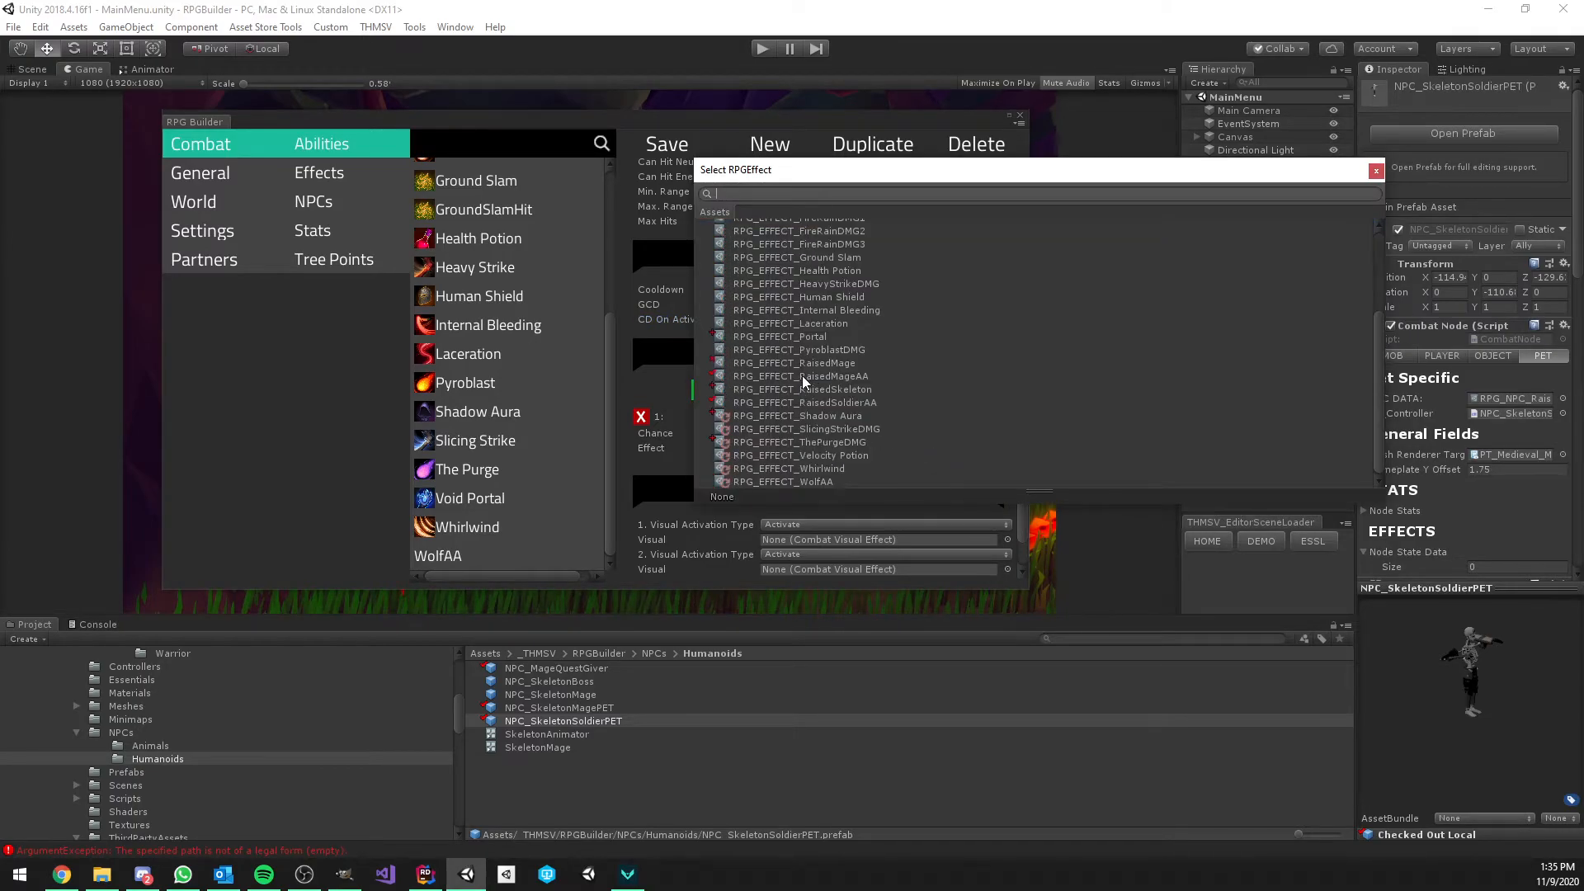
double_click(856, 403)
scroll(791, 430, "down", 2)
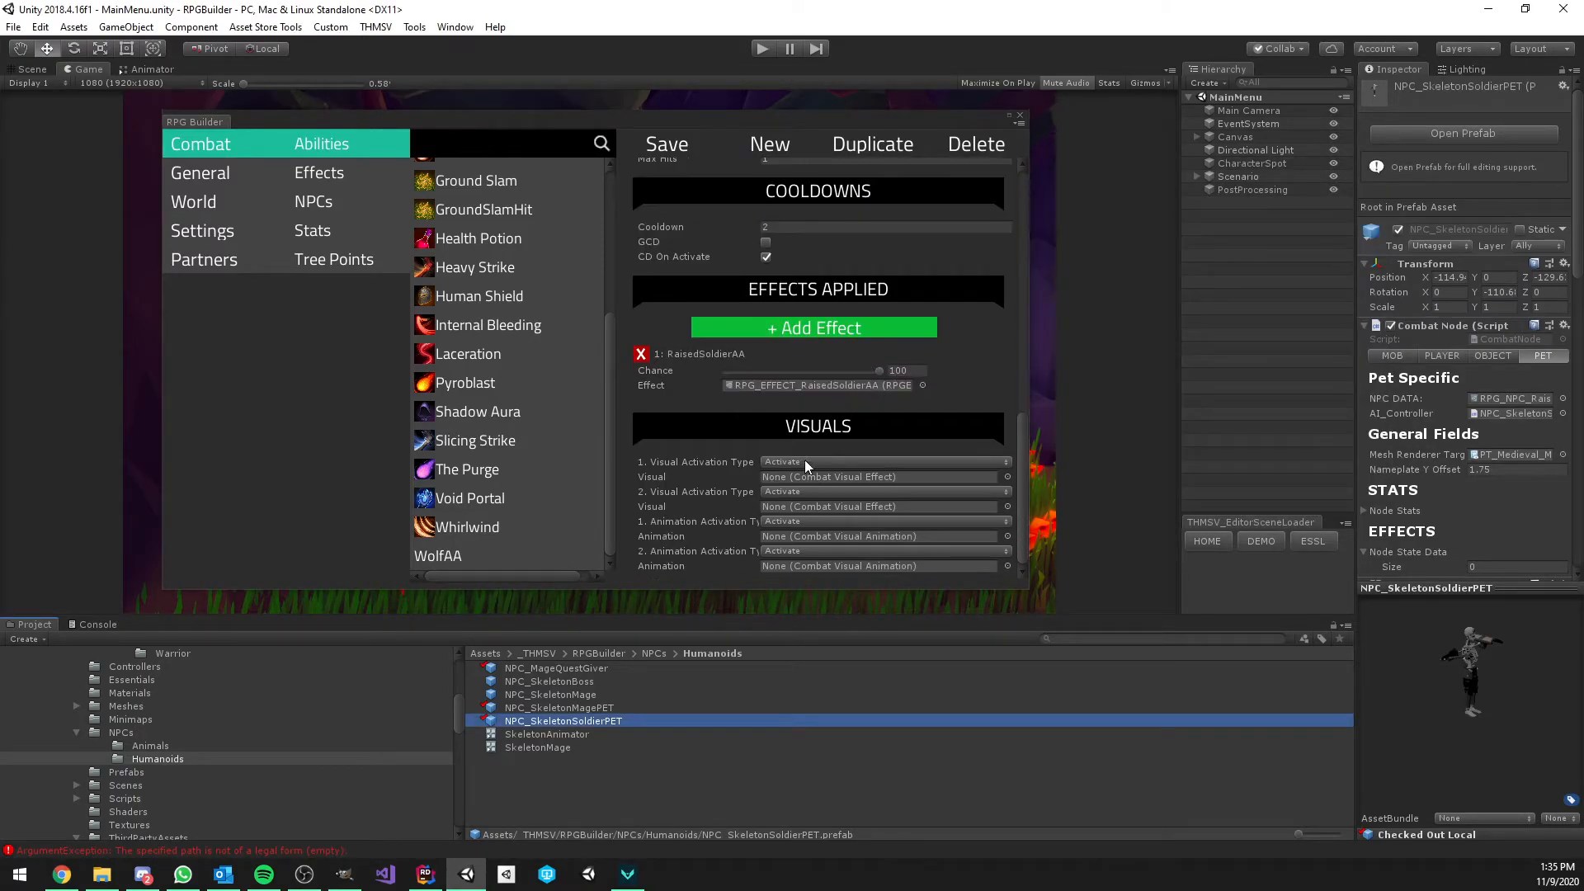
Assign NPC_MeleeAttack1_Animation from the CombatVisuals Animations folder as the ability's first animation and save the ability
scroll(239, 726, "up", 5)
scroll(213, 730, "down", 2)
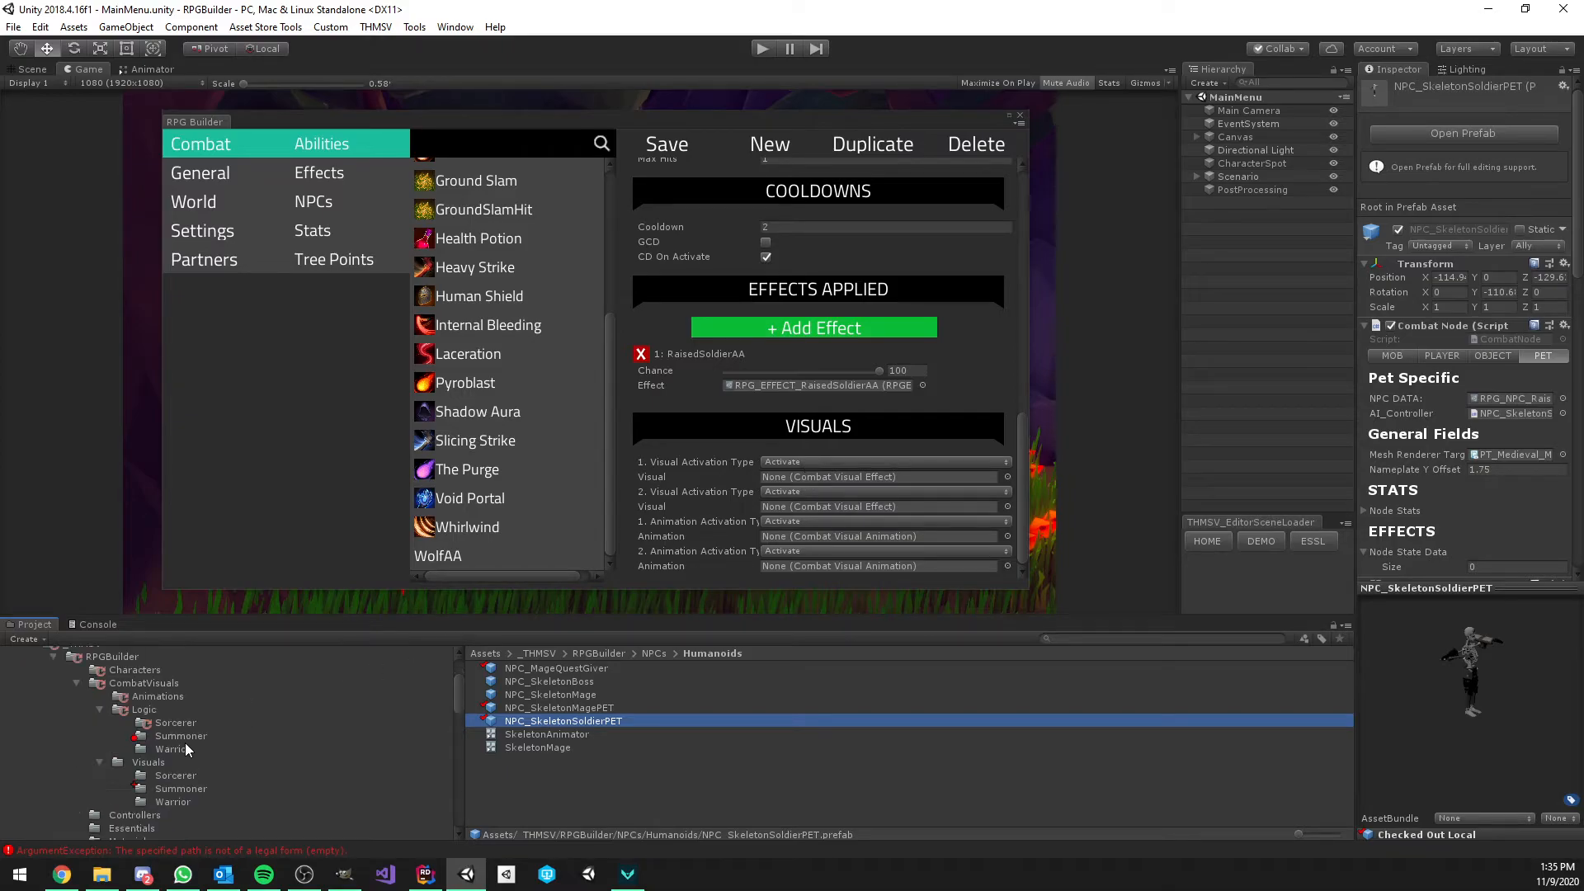
left_click(149, 698)
left_click_drag(561, 718, 790, 535)
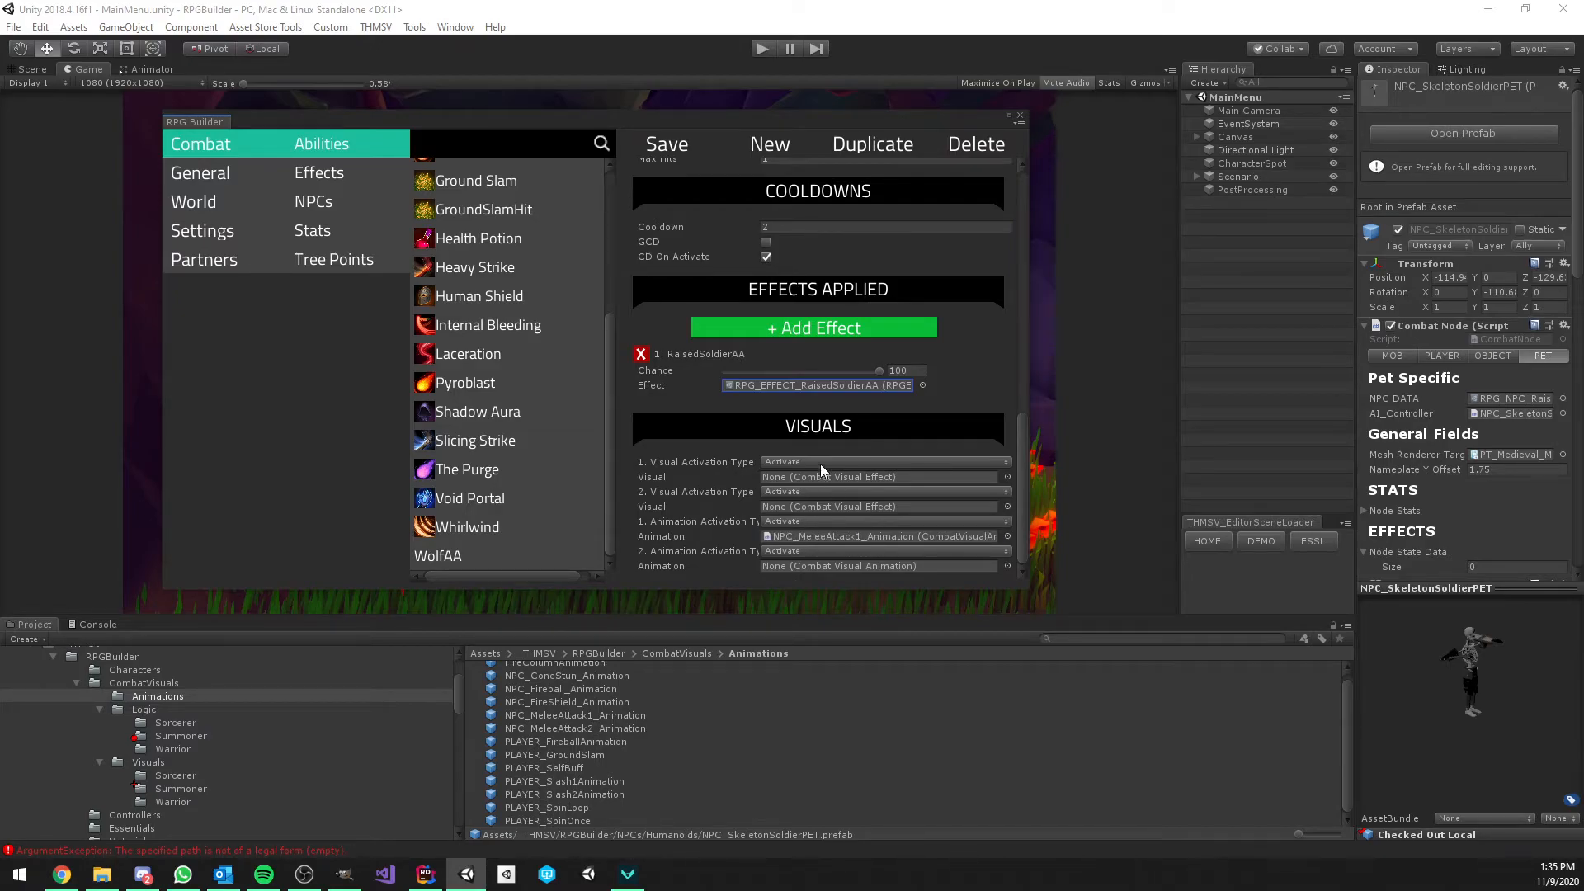
scroll(817, 462, "up", 2)
scroll(819, 457, "up", 1)
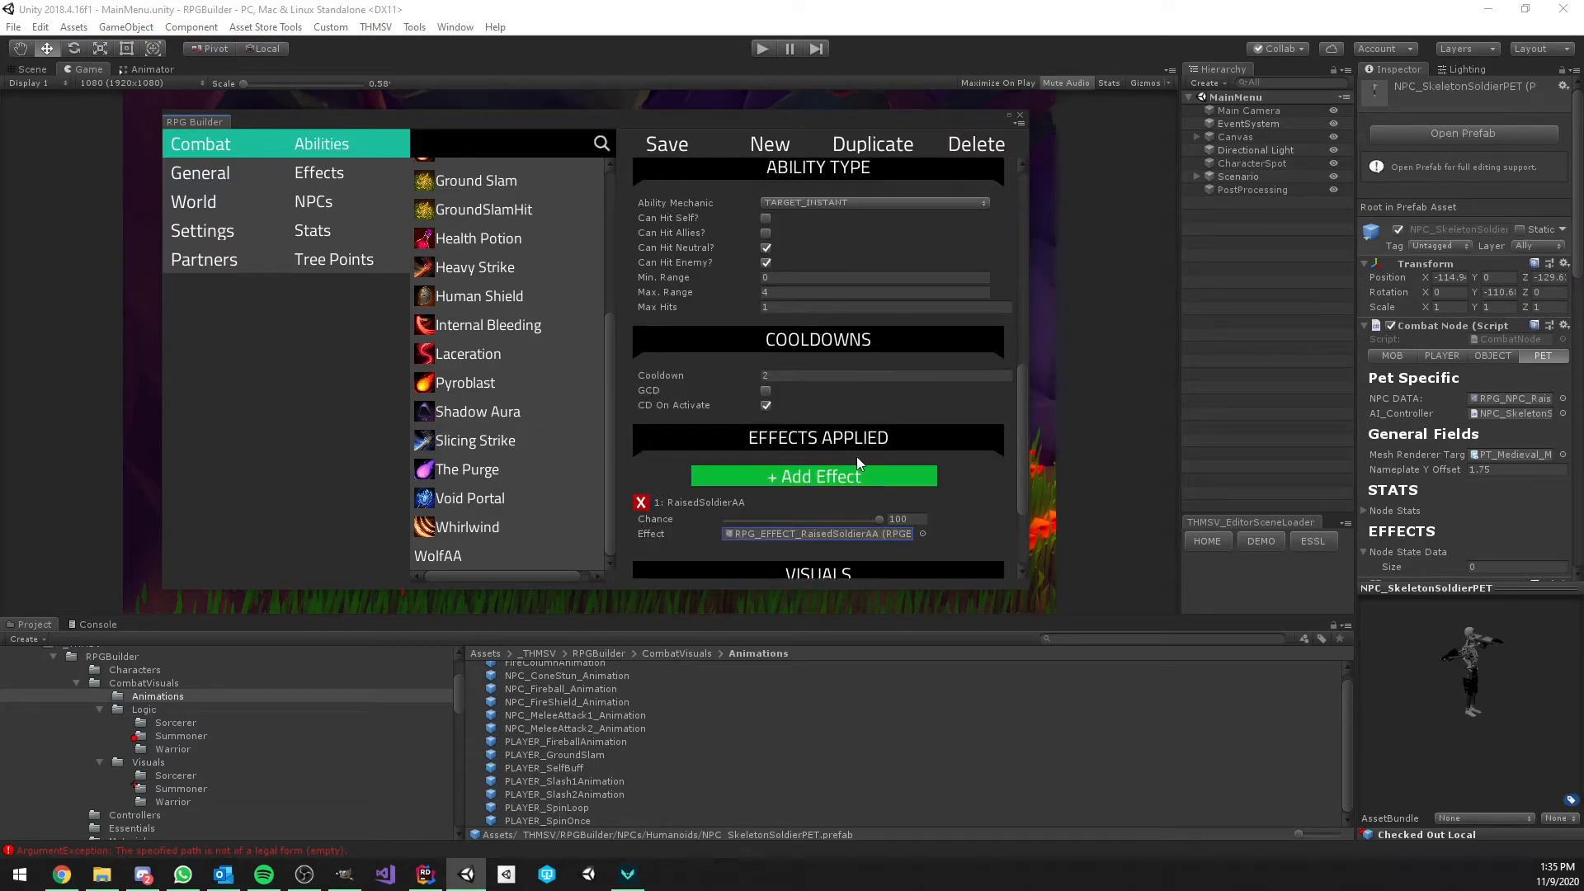
scroll(856, 458, "up", 6)
scroll(857, 453, "down", 8)
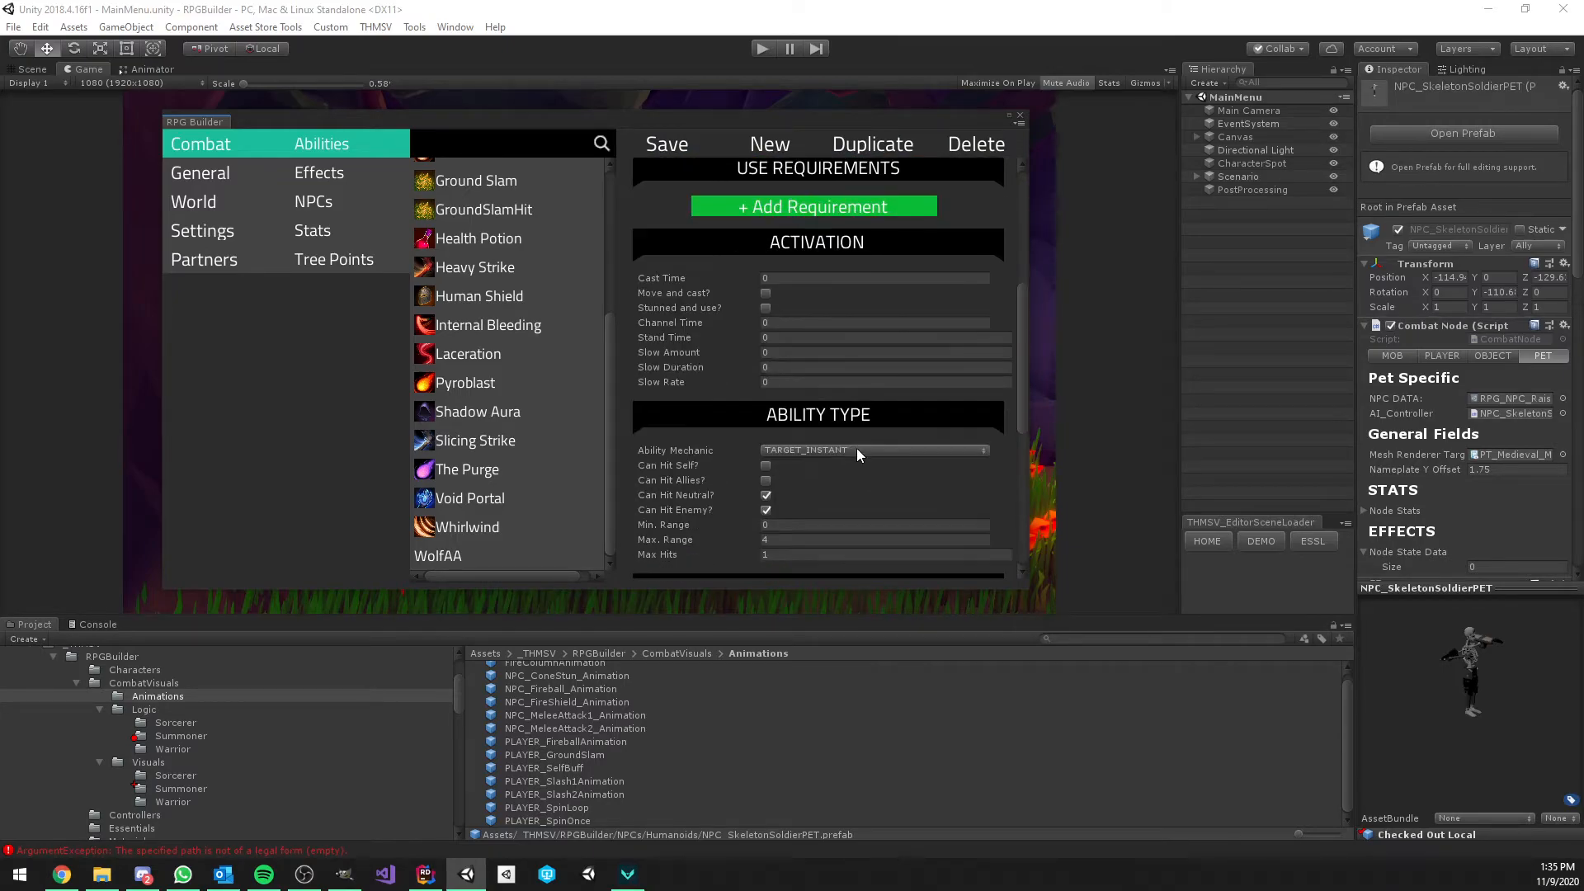
left_click(660, 146)
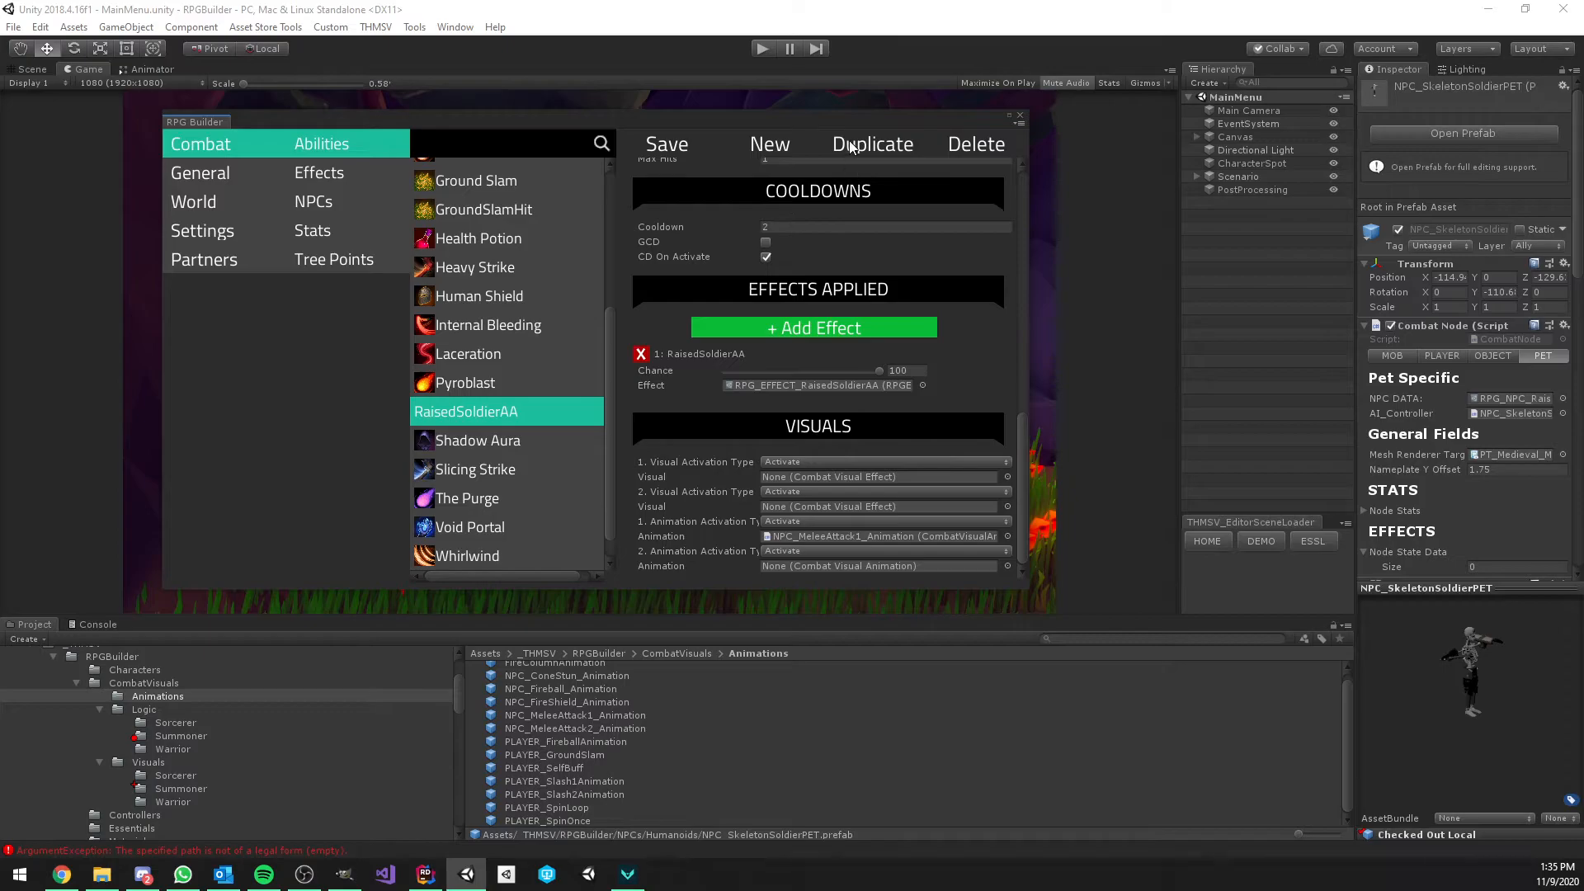
Create a new ability named RaisedMageAA, add a rank to it, and open that rank's settings
left_click(770, 144)
left_click(812, 229)
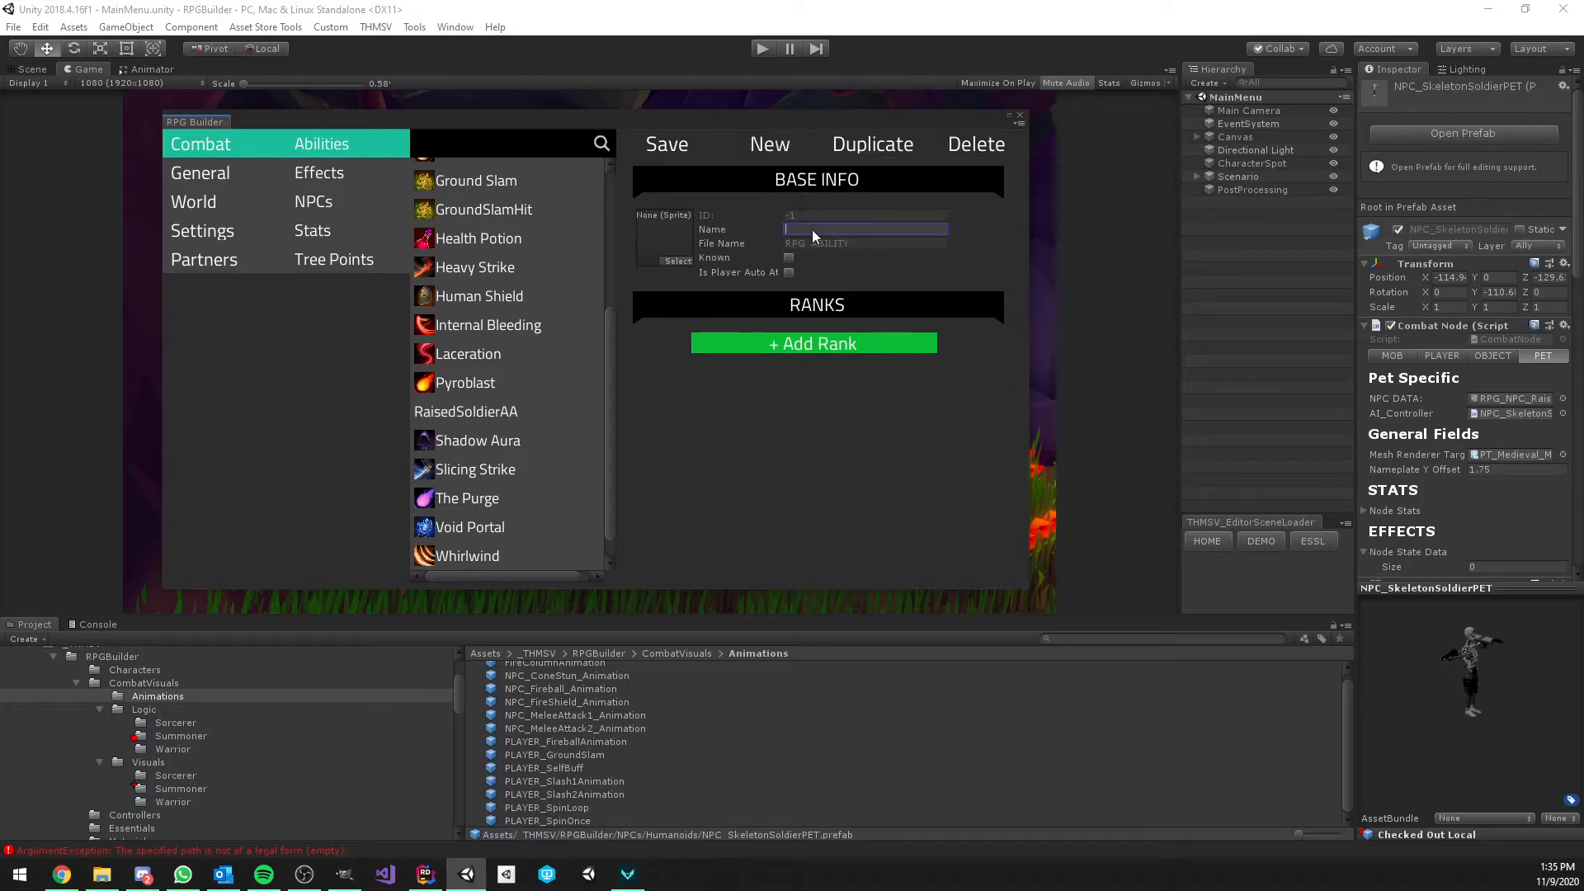
type("RaisedMageAA")
left_click(814, 343)
left_click(693, 399)
Set the rank's cast time to 0.8 and its stand time to 0.9
scroll(743, 363, "down", 5)
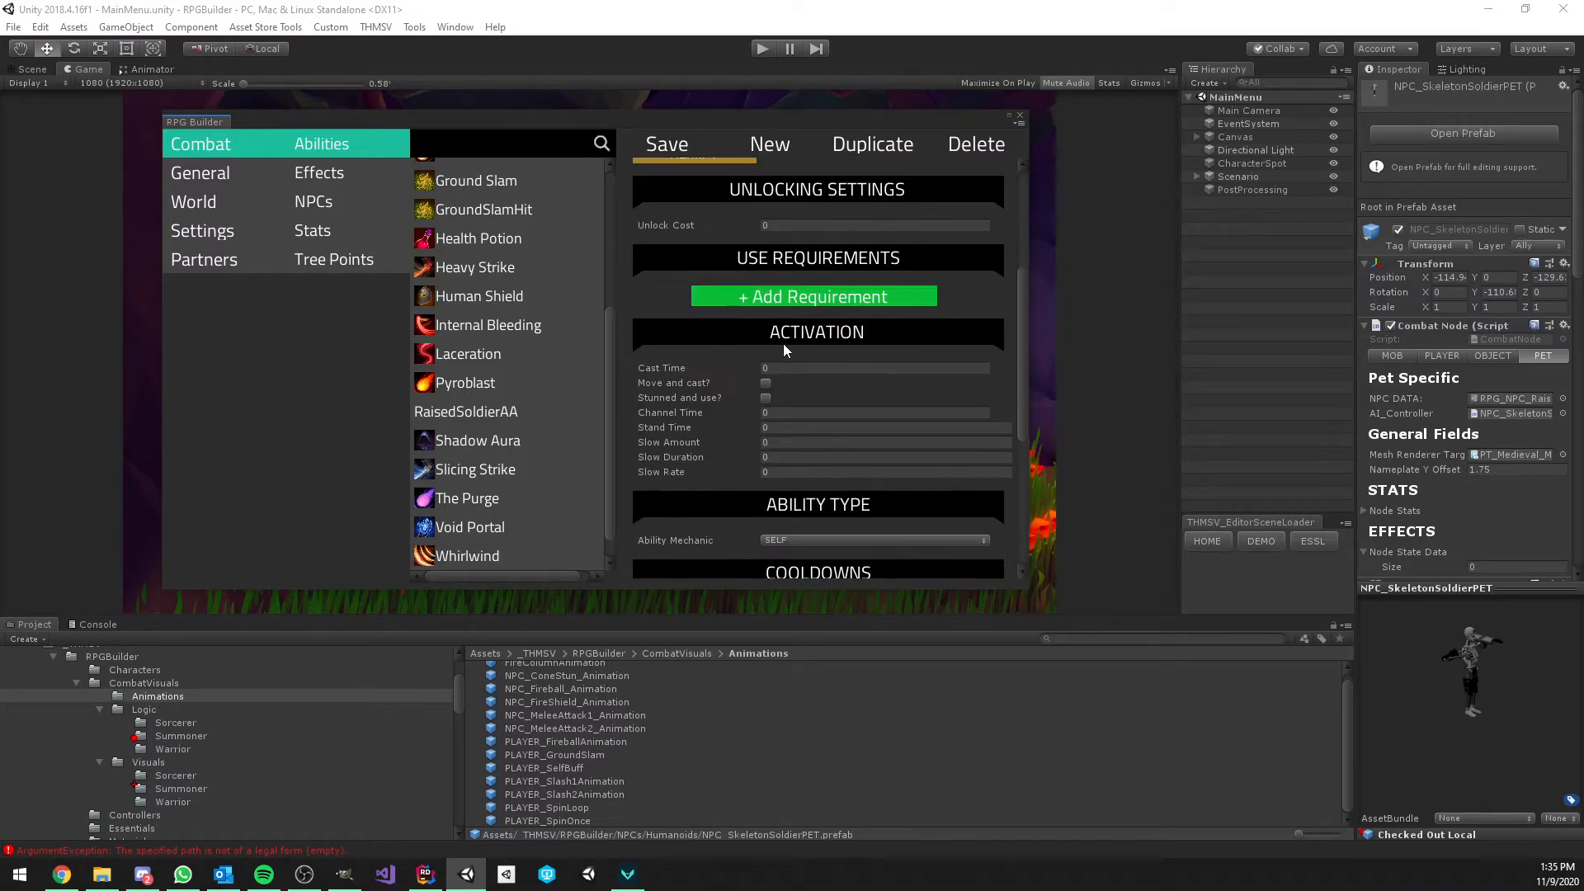
left_click(778, 369)
type("1")
type(".8")
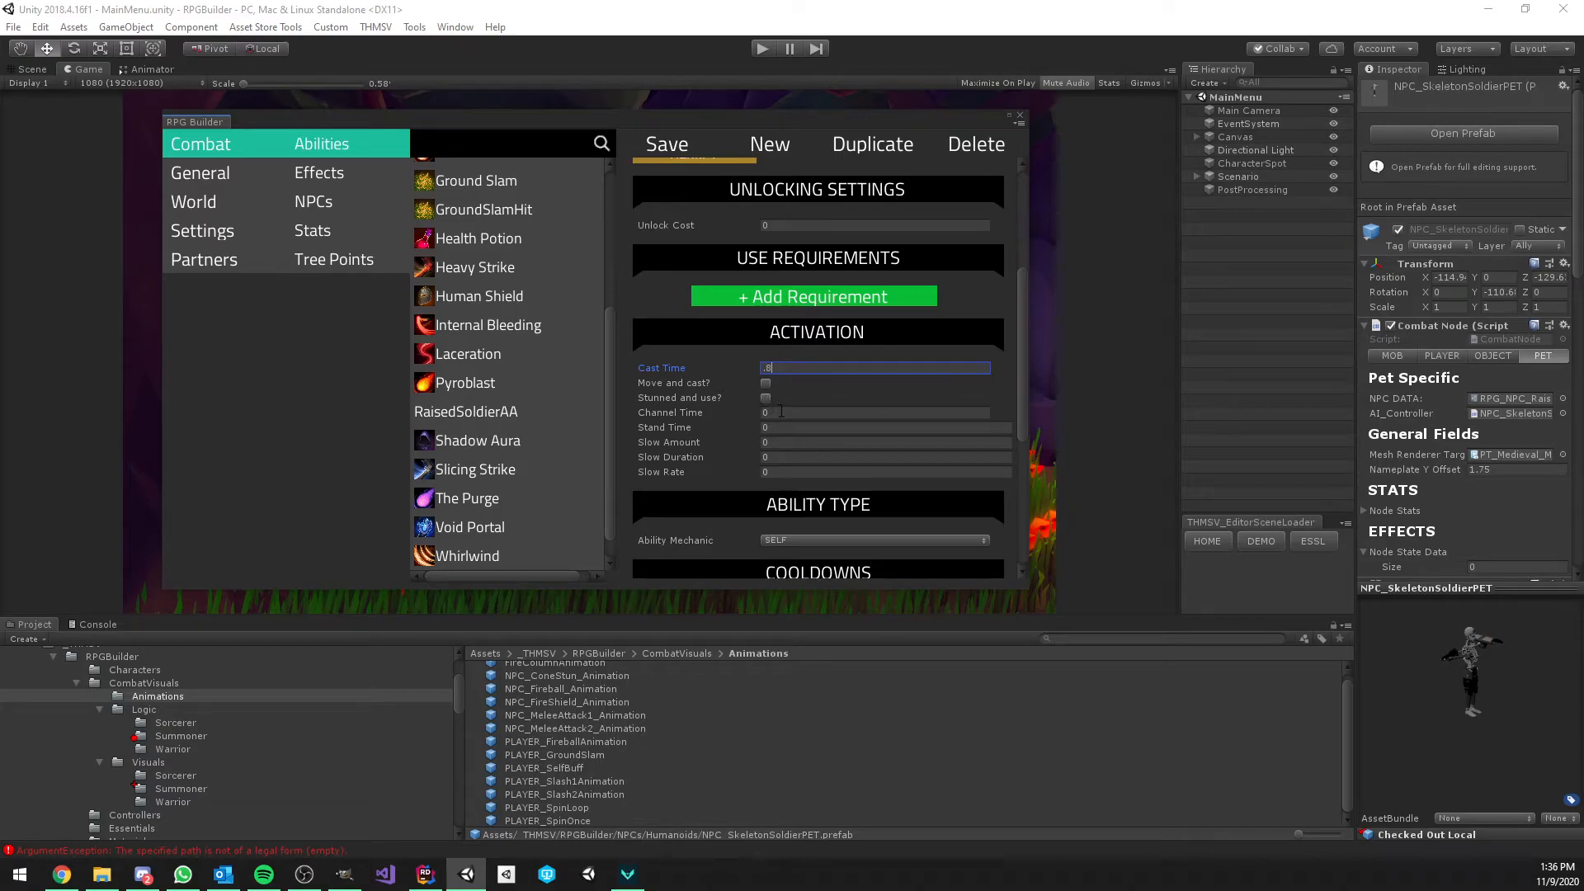
left_click(782, 427)
type(".8")
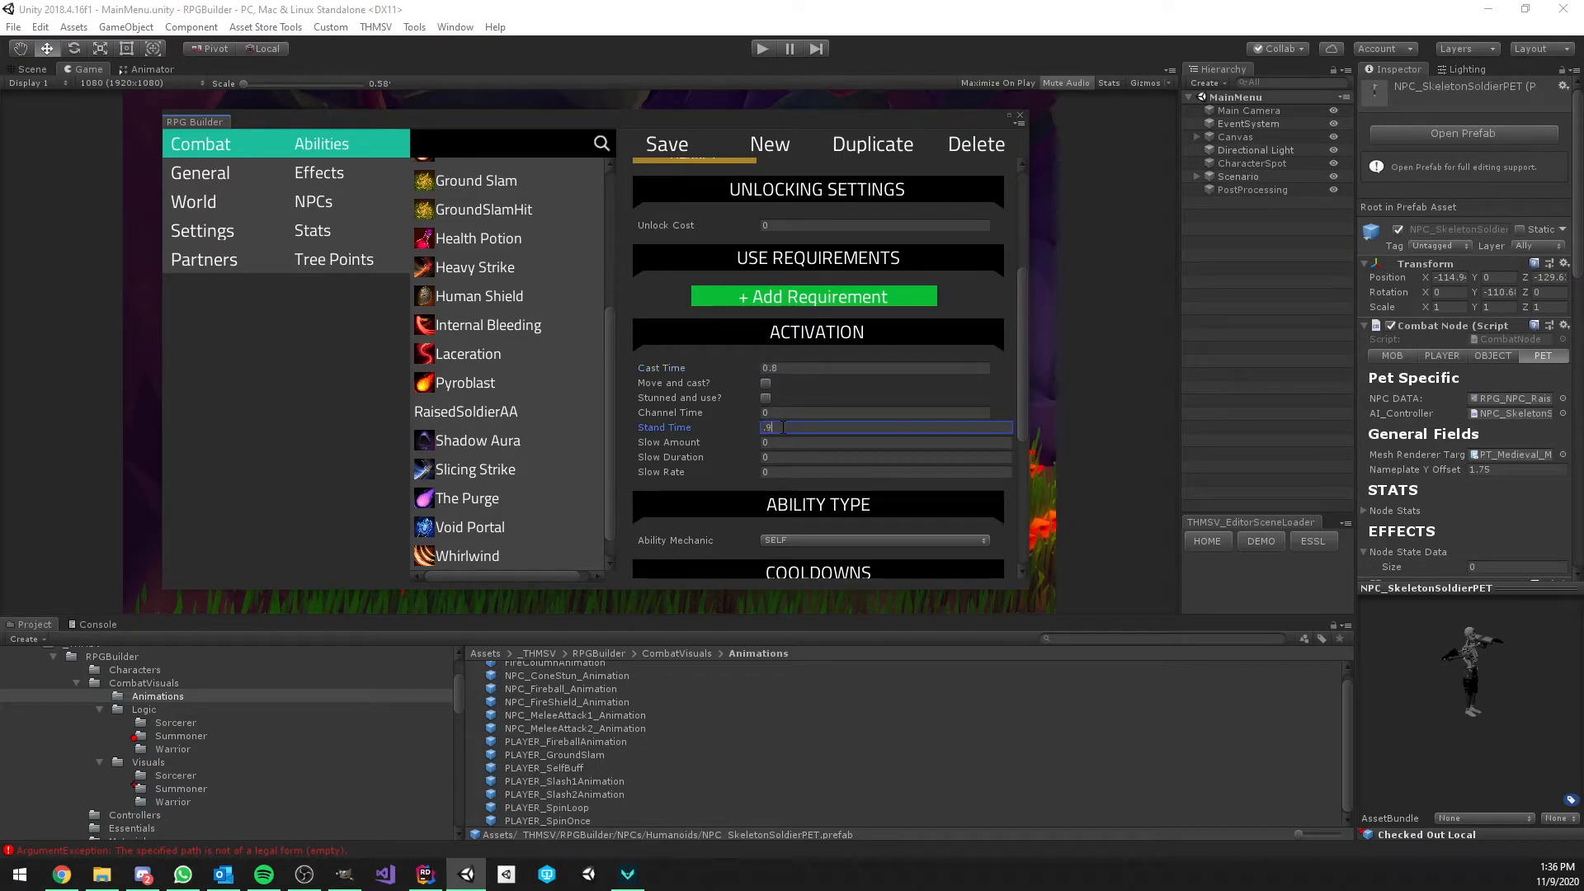
key("Return")
Set the ability mechanic to PROJECTILE and its hit layers to EnemyMob
scroll(770, 375, "down", 4)
left_click(799, 343)
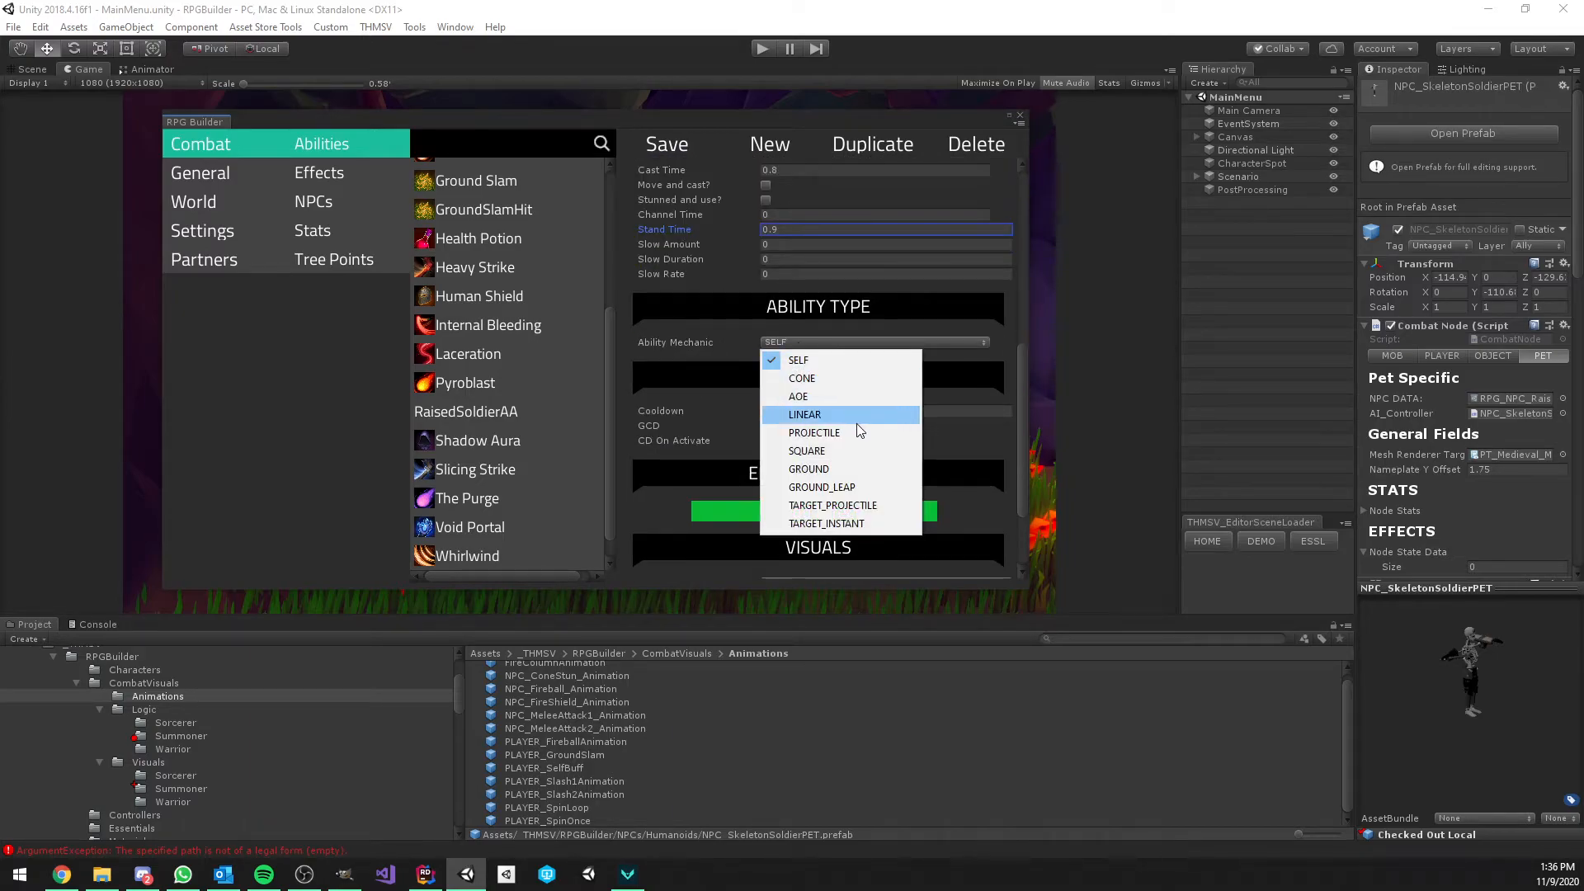
left_click(857, 435)
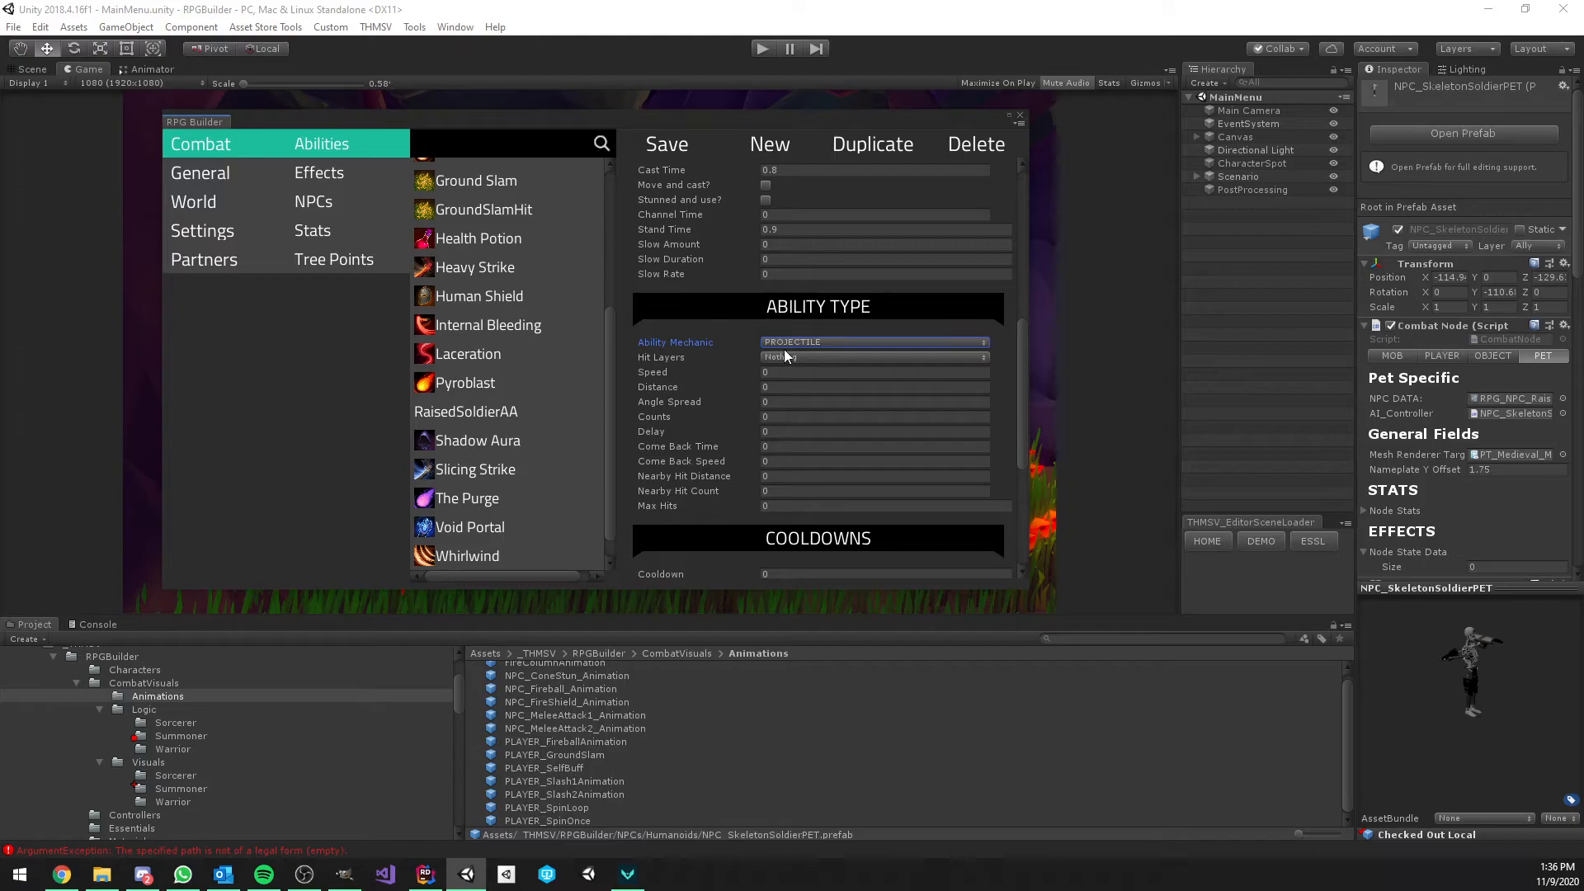
left_click(798, 359)
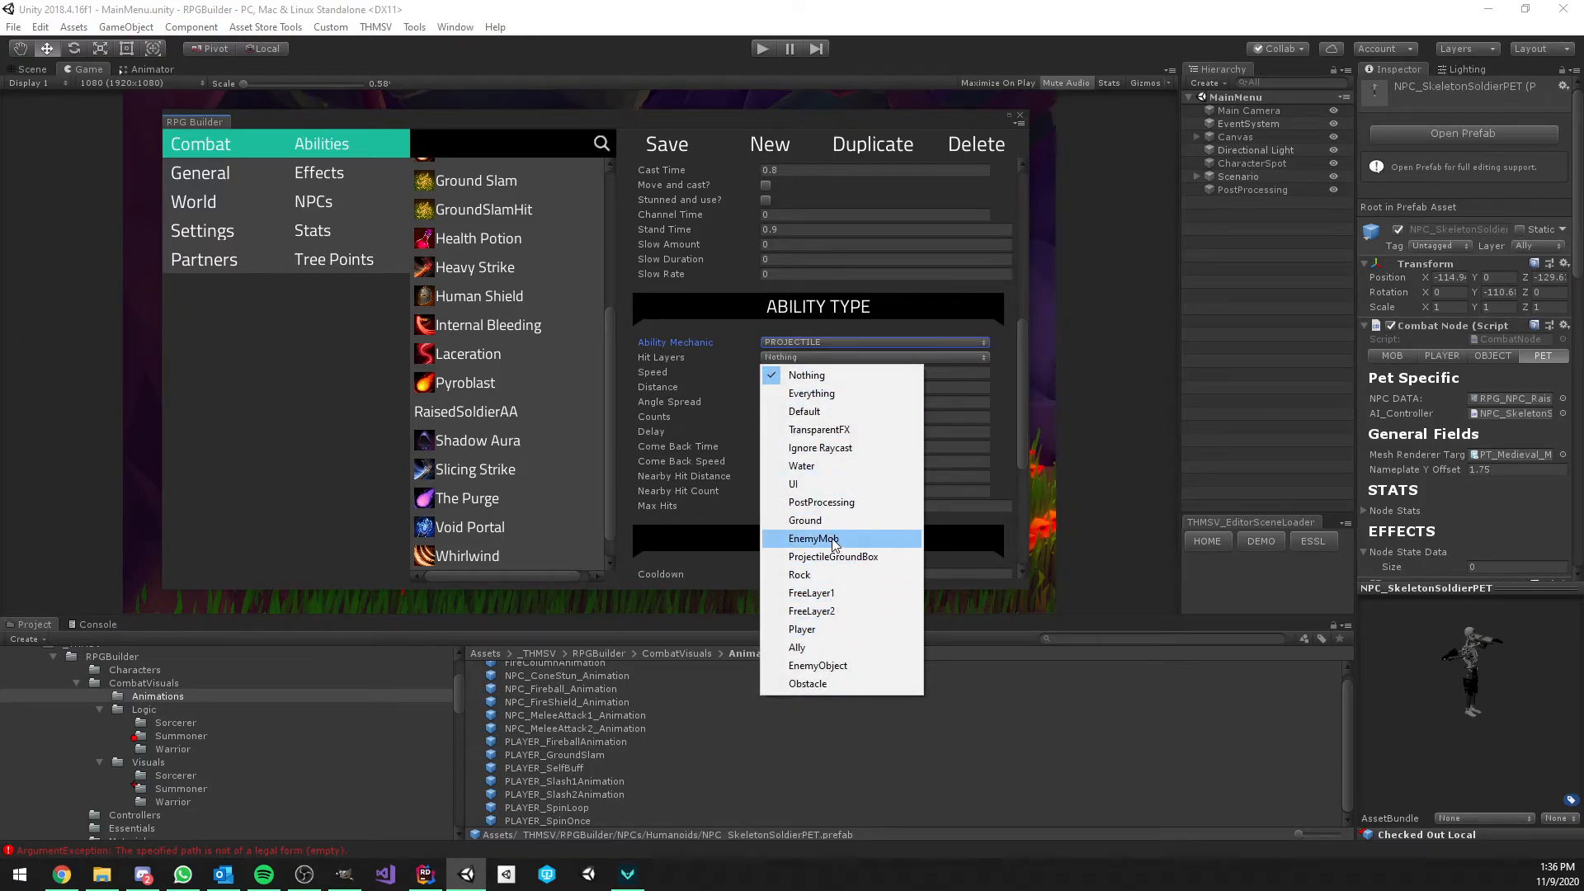
left_click(826, 537)
Set the projectile's speed to 50, its counts to 1 and its max hits to 1
left_click(789, 373)
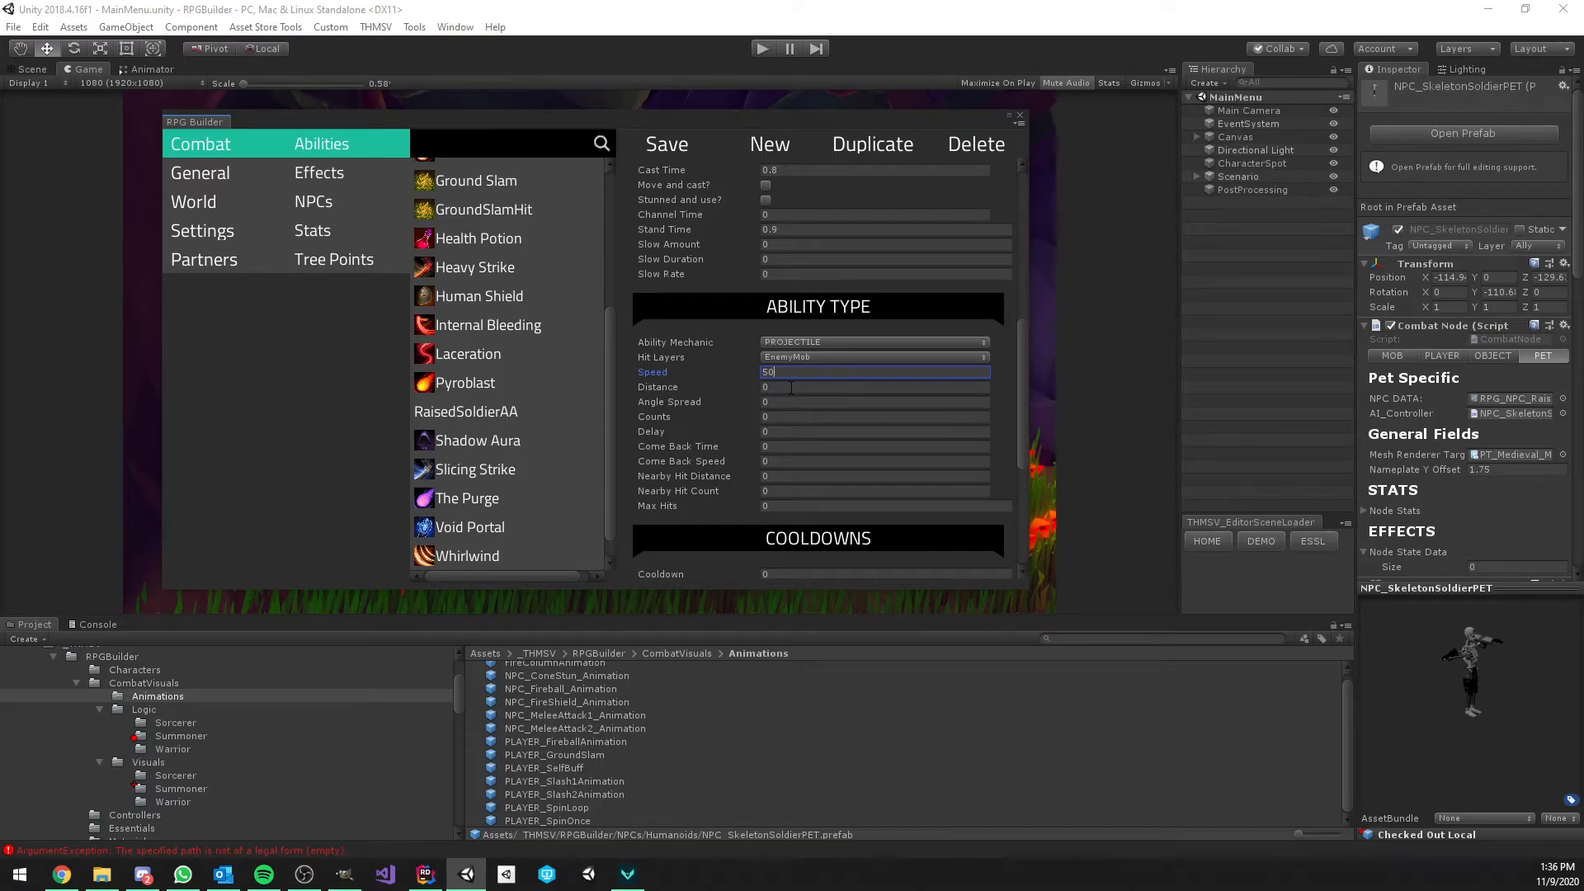
left_click(783, 417)
type("1")
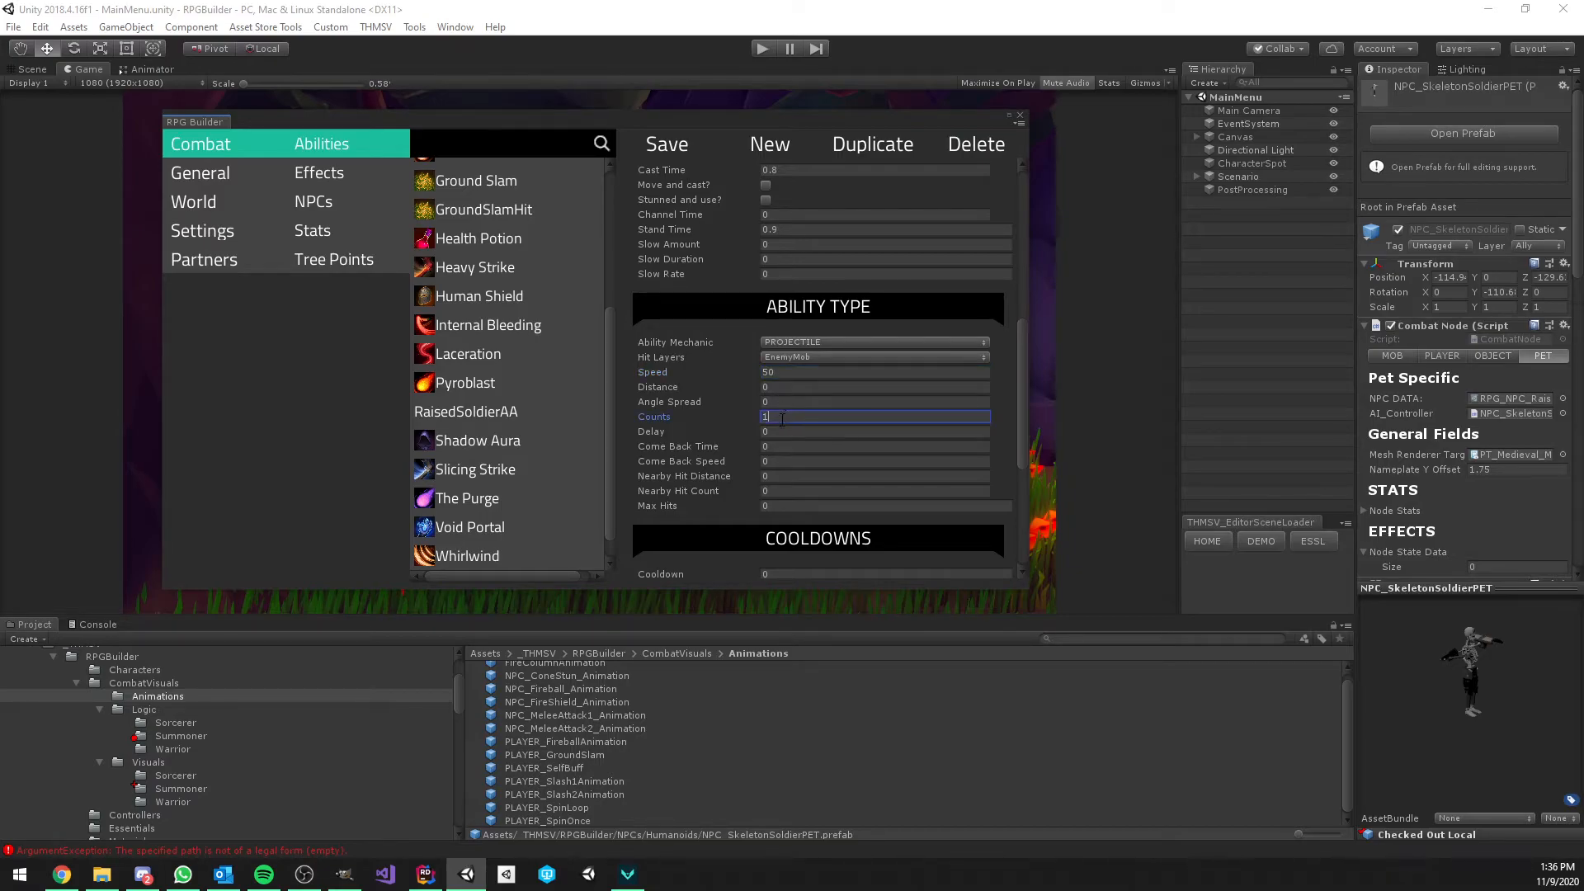
left_click(802, 506)
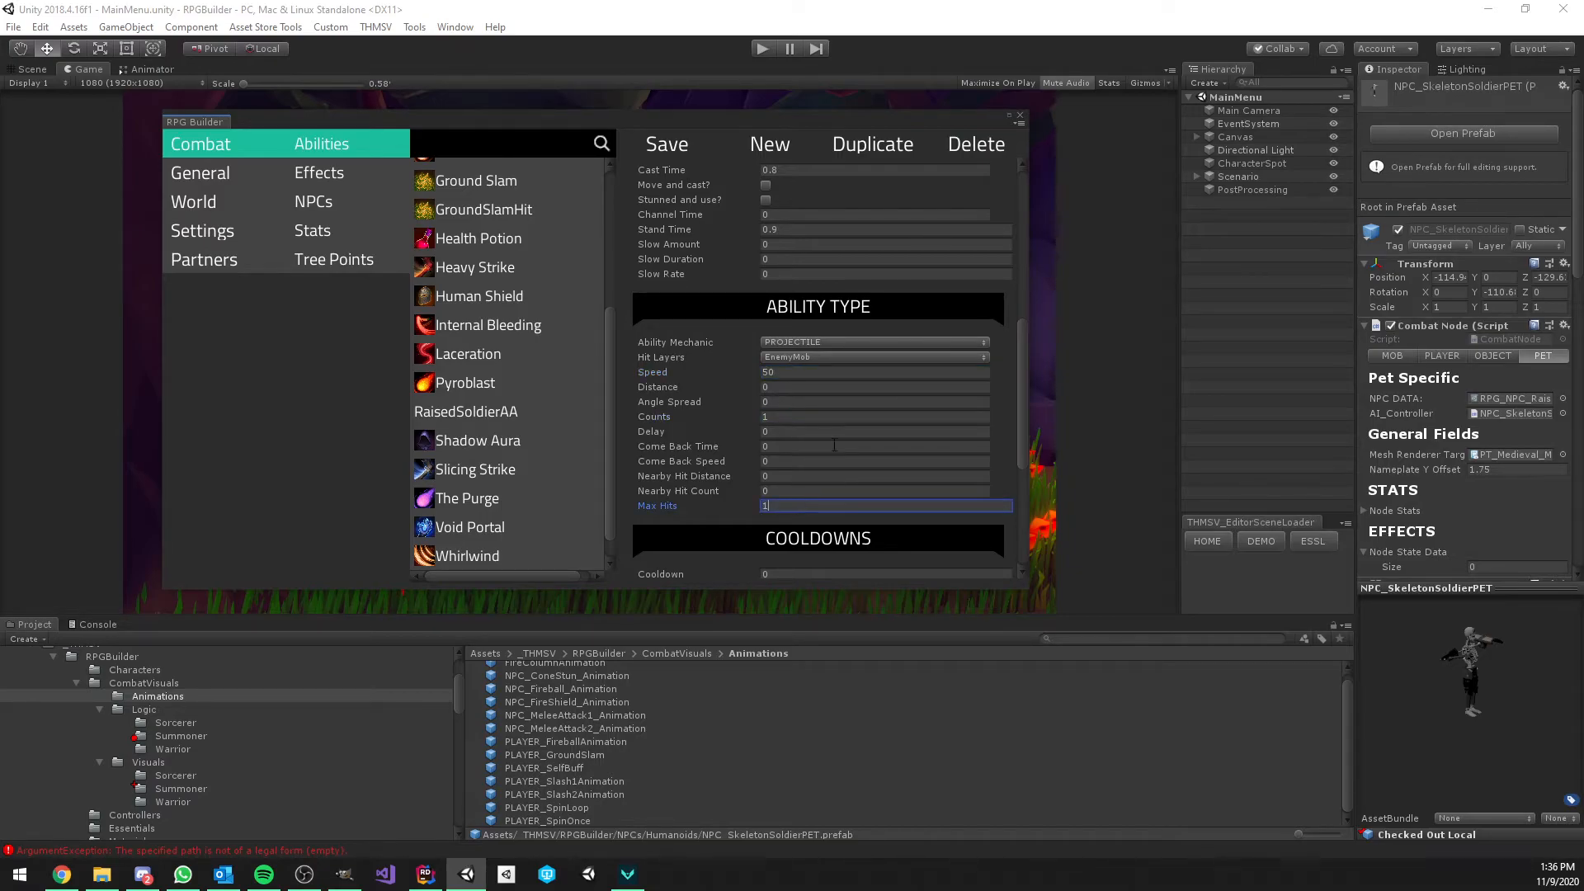
Set the mage ability's cooldown to 2 and enable CD On Activate
scroll(834, 447, "down", 5)
left_click(784, 289)
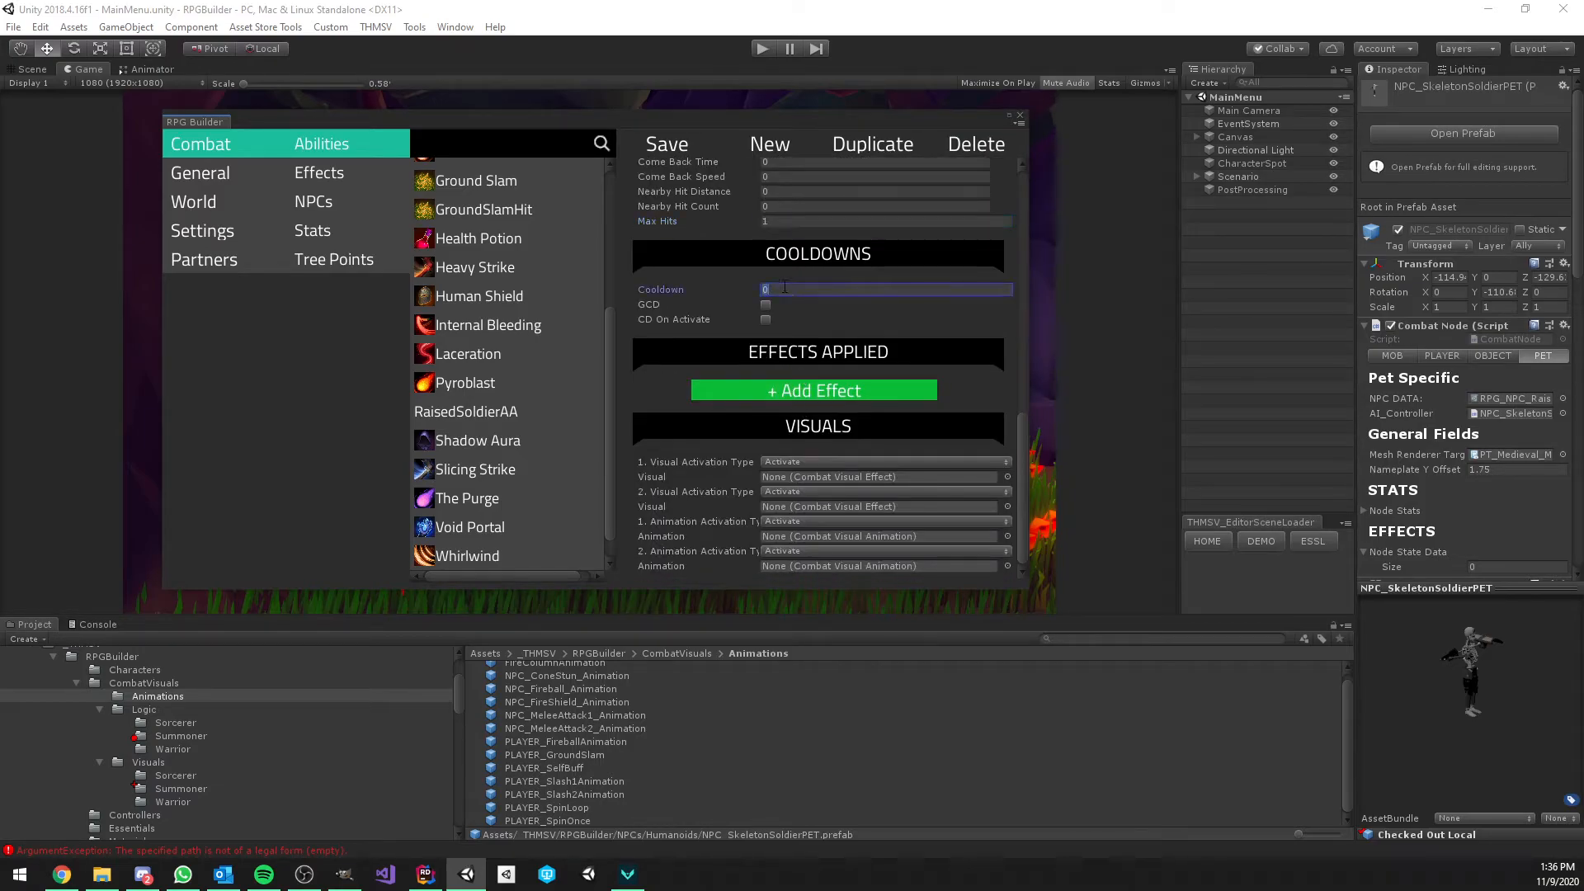
type("2")
left_click(766, 319)
Add the RPG_EFFECT_RaisedMageAA effect to the ability and assign NPC_MeleeAttack1_Animation as its first animation
left_click(825, 384)
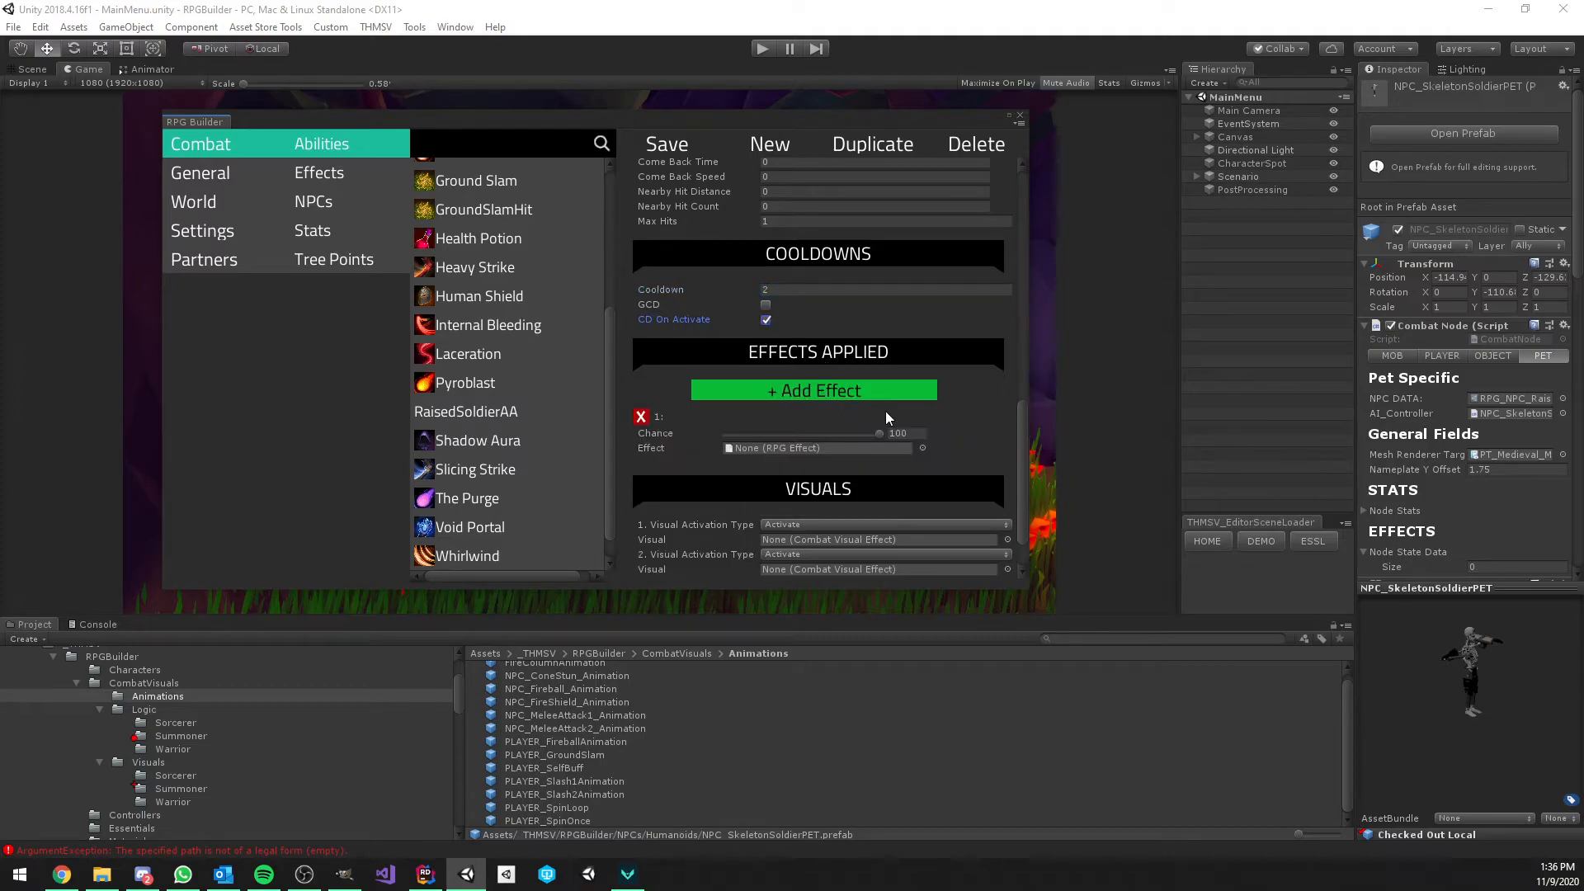
left_click(886, 448)
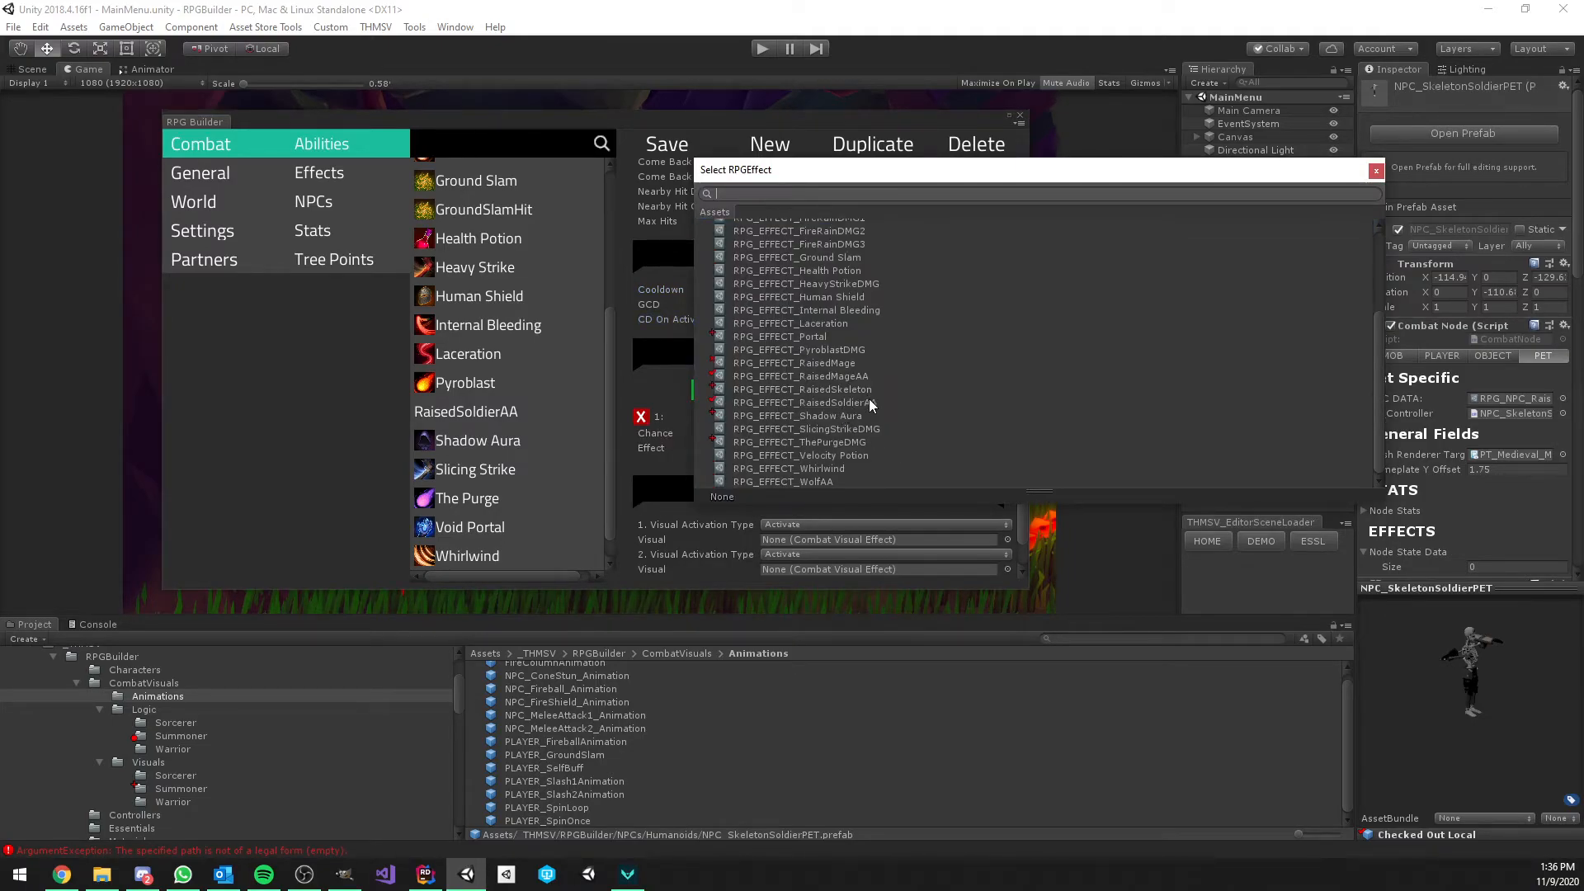
double_click(858, 376)
scroll(815, 428, "down", 3)
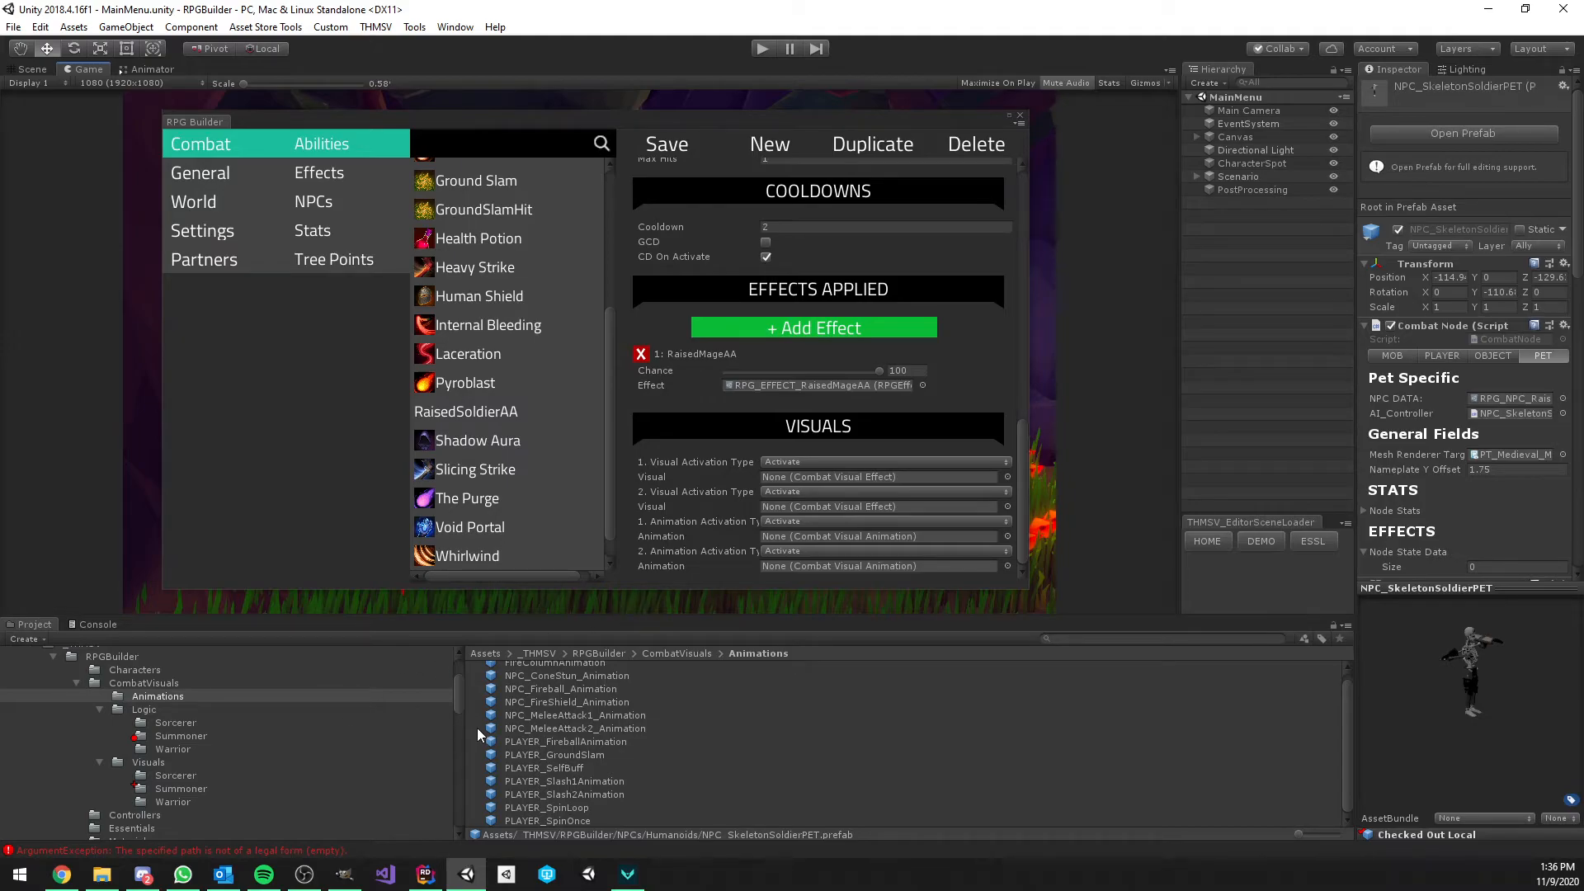
left_click_drag(578, 716, 794, 535)
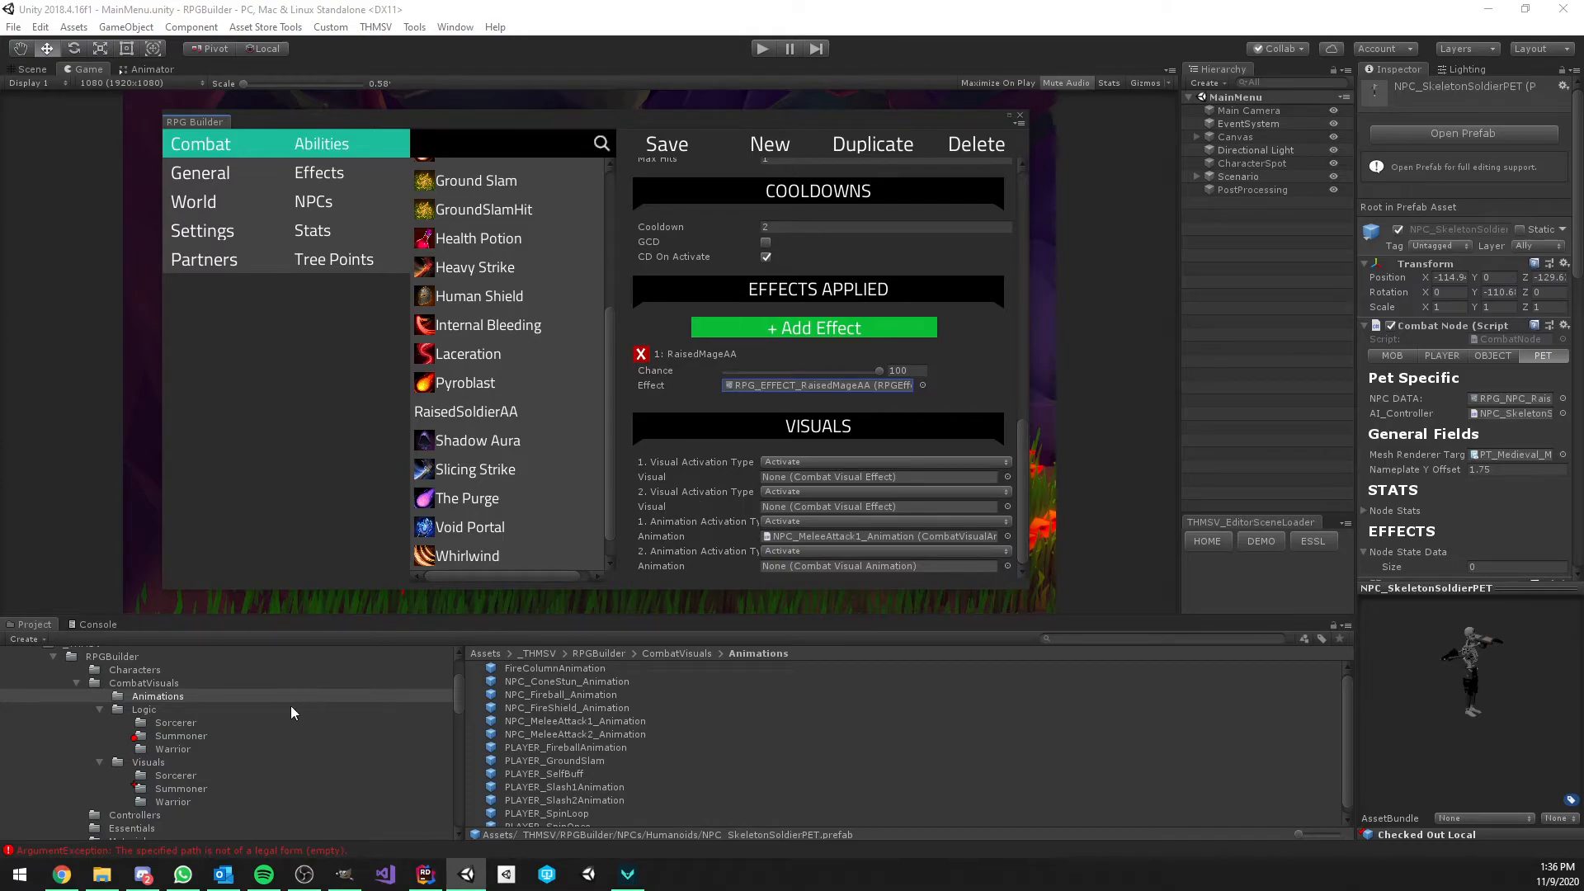
Assign the Summoner's PROJECTILE_THEPURGE_LOGIC as the first visual with activation type Completed, and save the ability
left_click(203, 735)
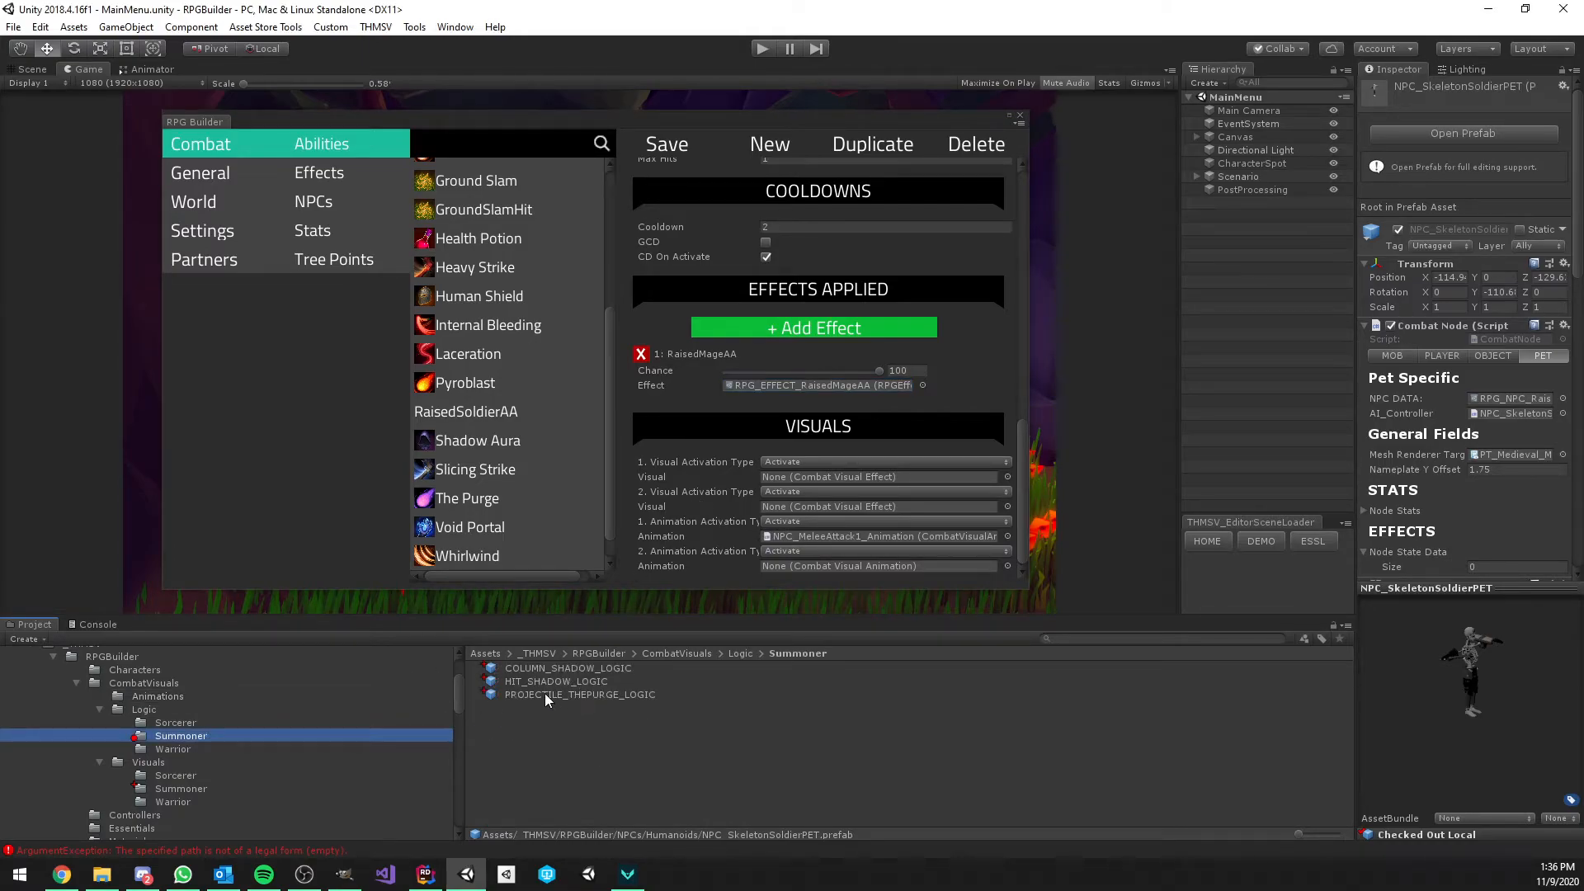
left_click_drag(548, 695, 804, 478)
left_click(800, 463)
left_click(817, 497)
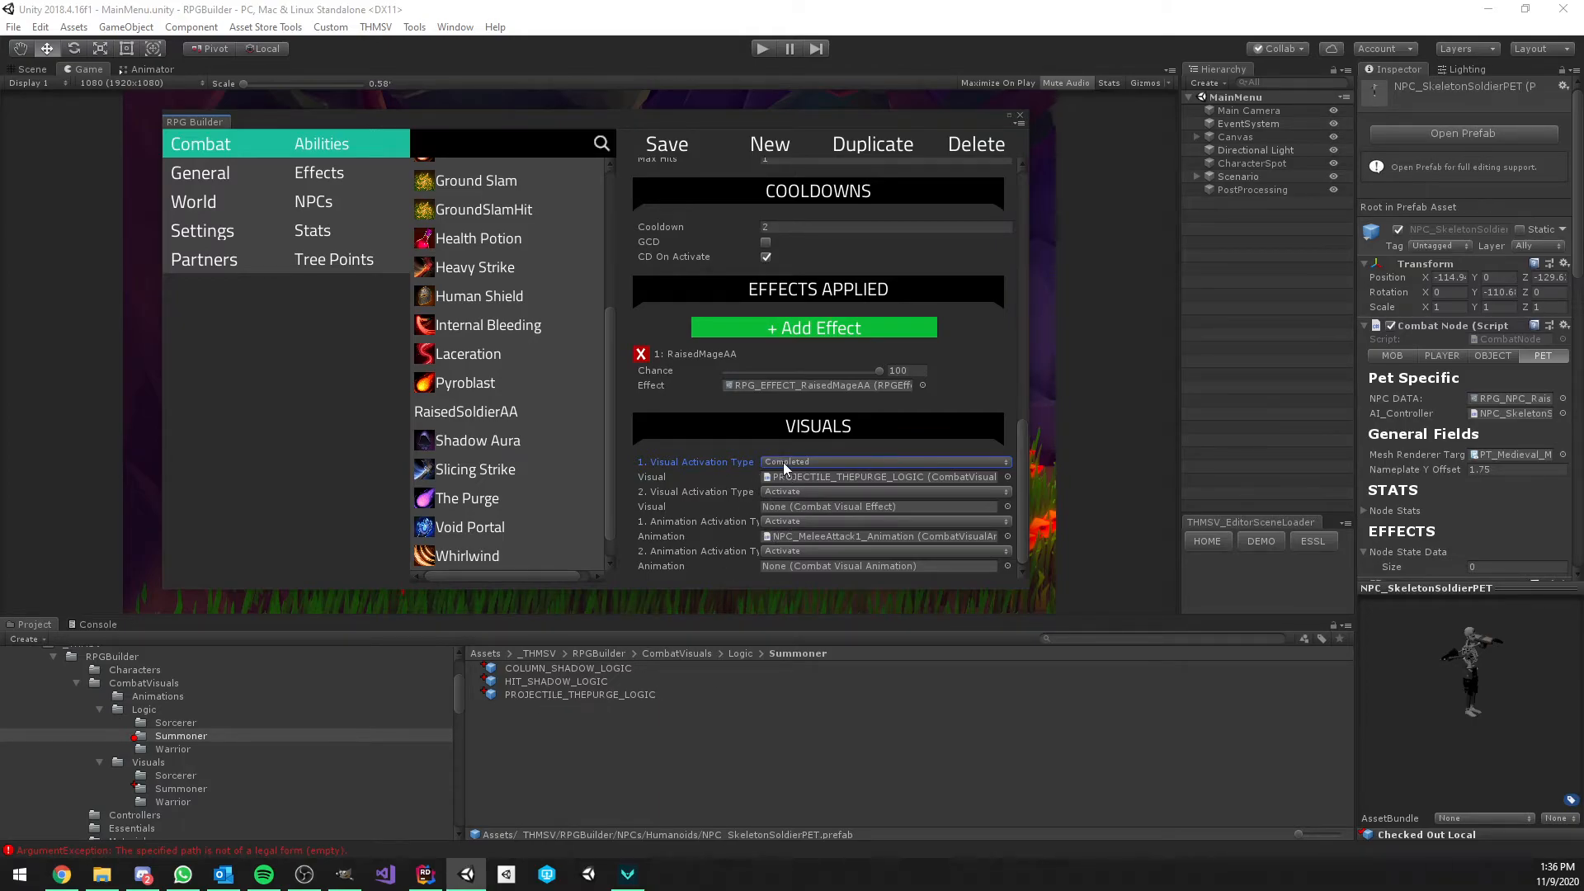
scroll(752, 457, "up", 15)
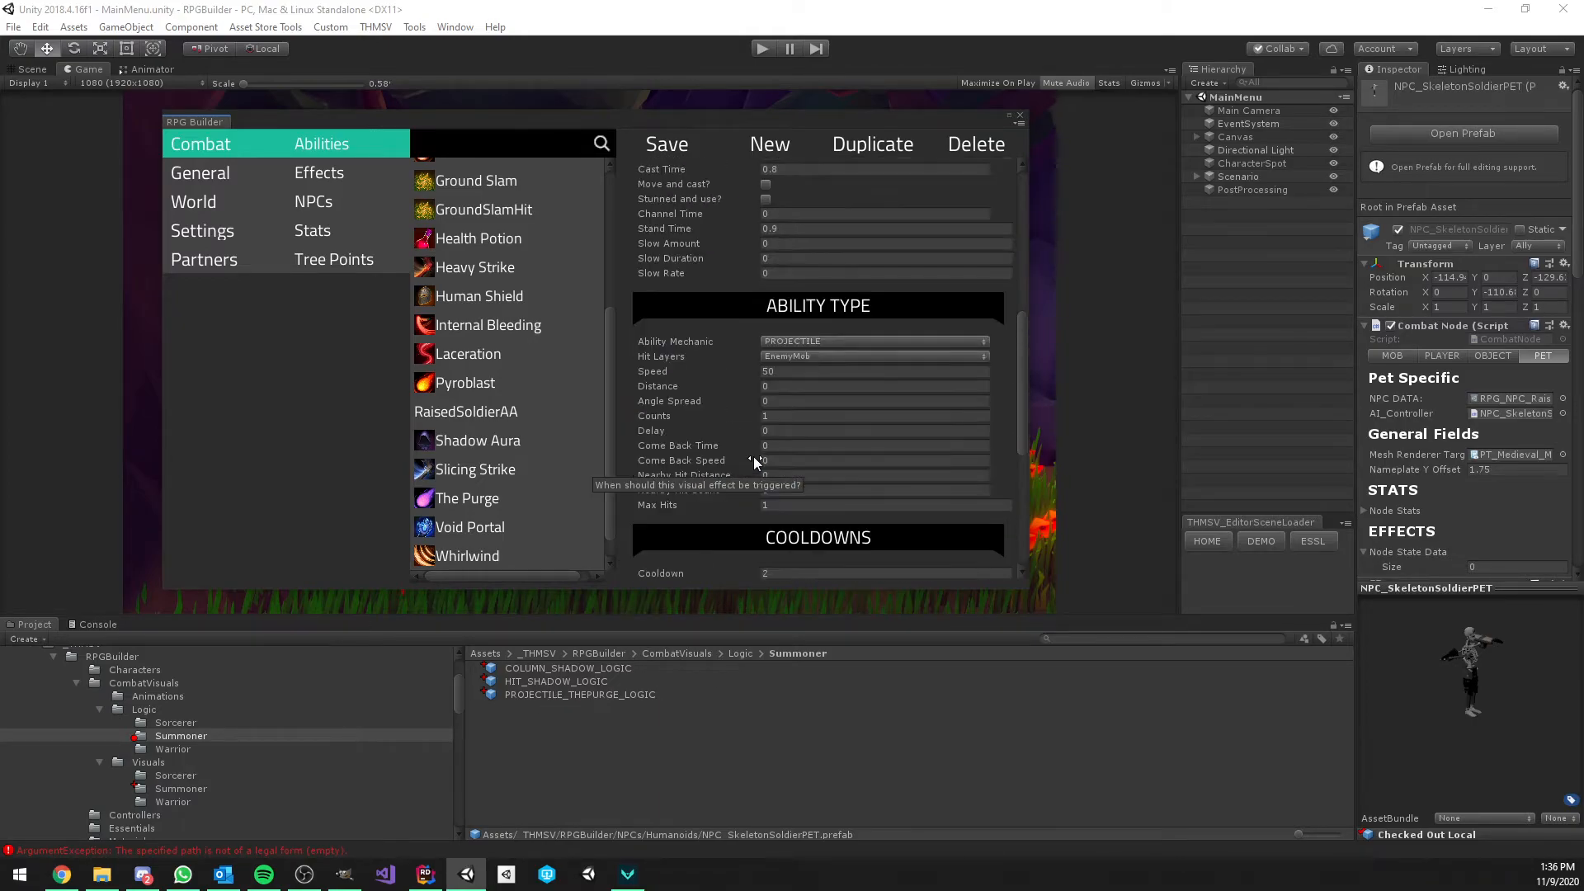
left_click(662, 143)
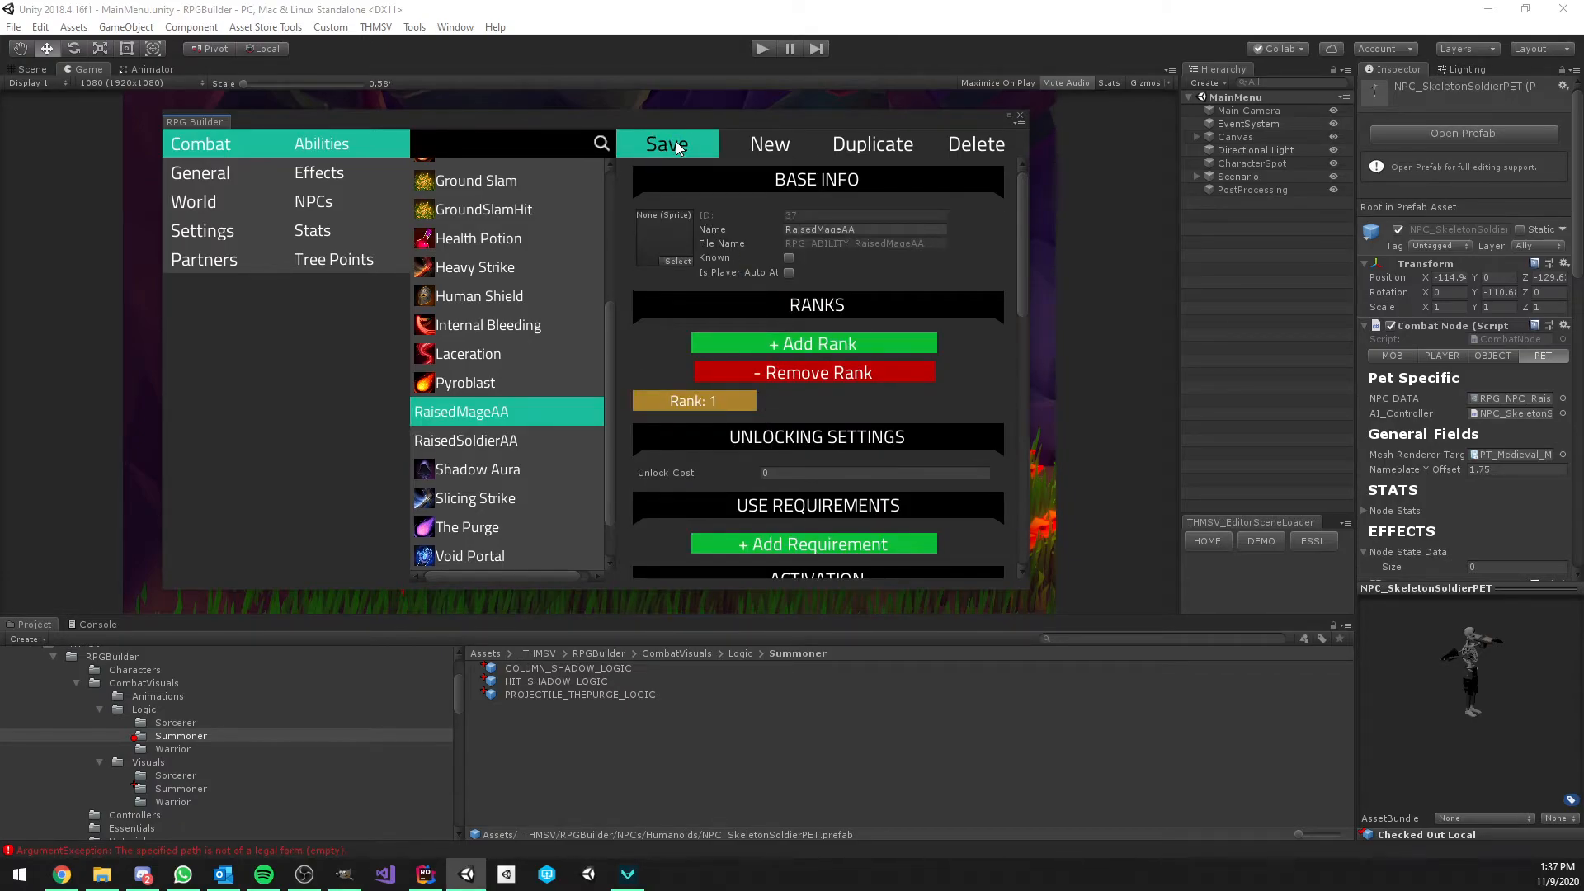
Add the RaisedMageAA ability to the Raised Skeleton Mage NPC and save the NPC
left_click(325, 205)
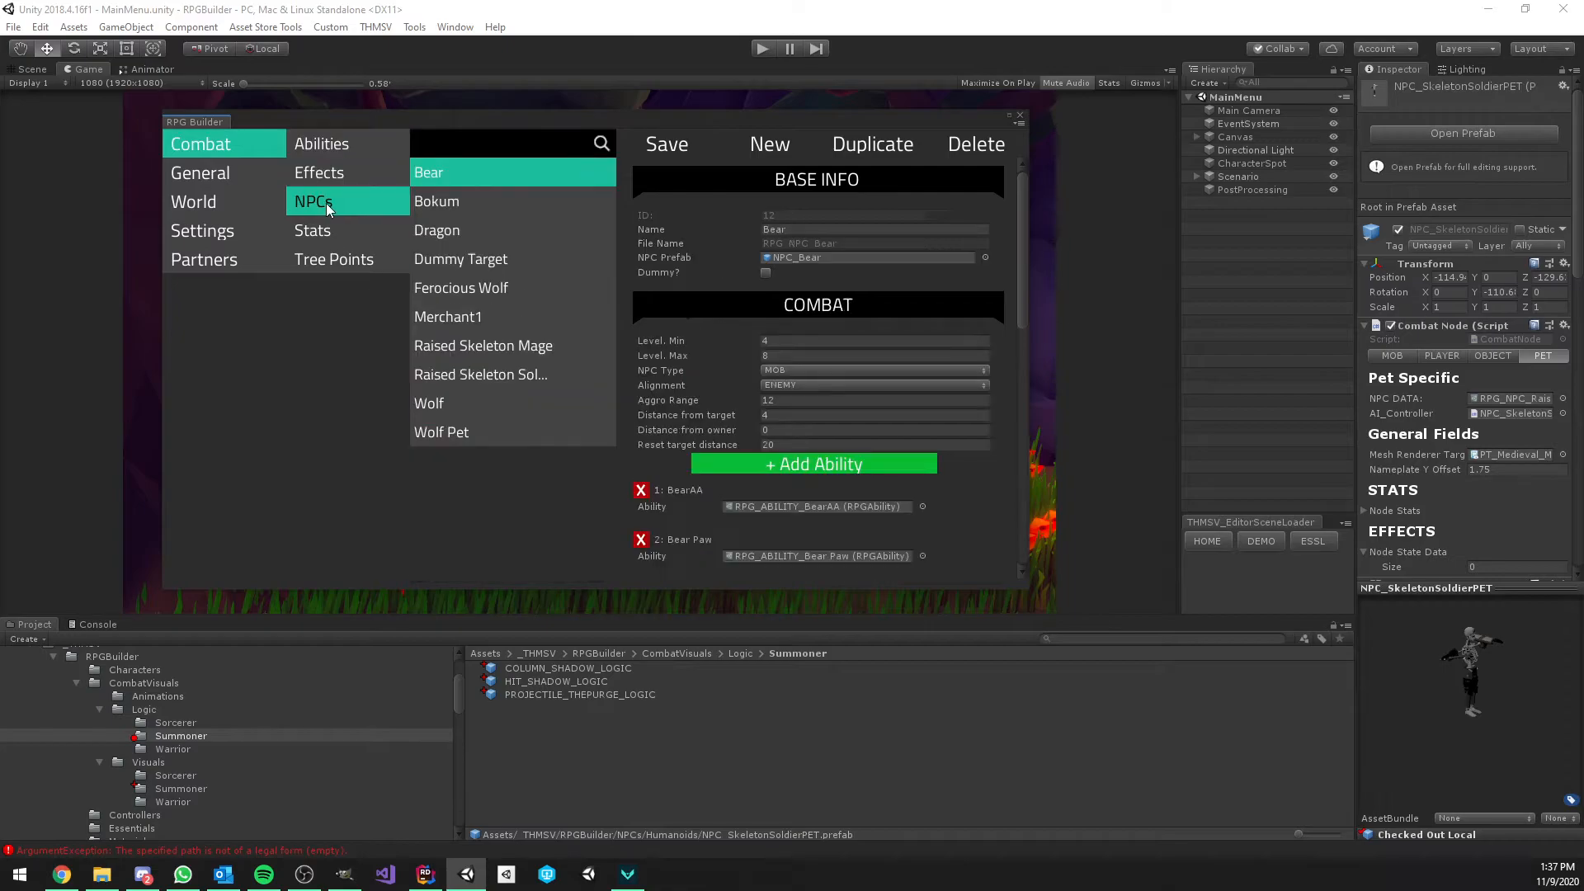
left_click(509, 353)
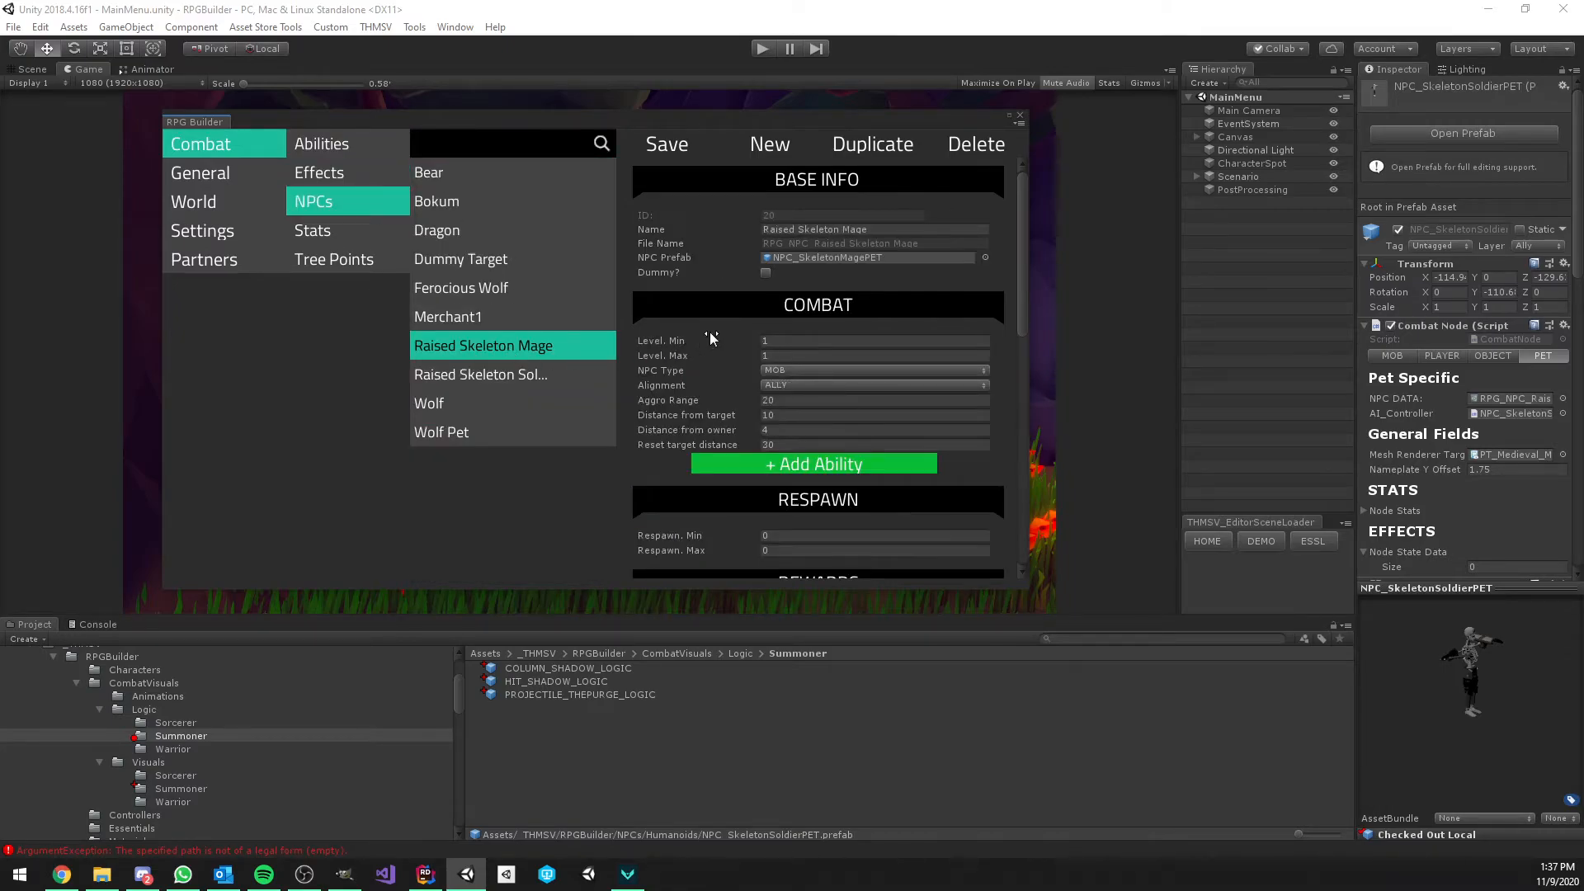
scroll(765, 325, "down", 4)
scroll(766, 413, "up", 3)
left_click(764, 413)
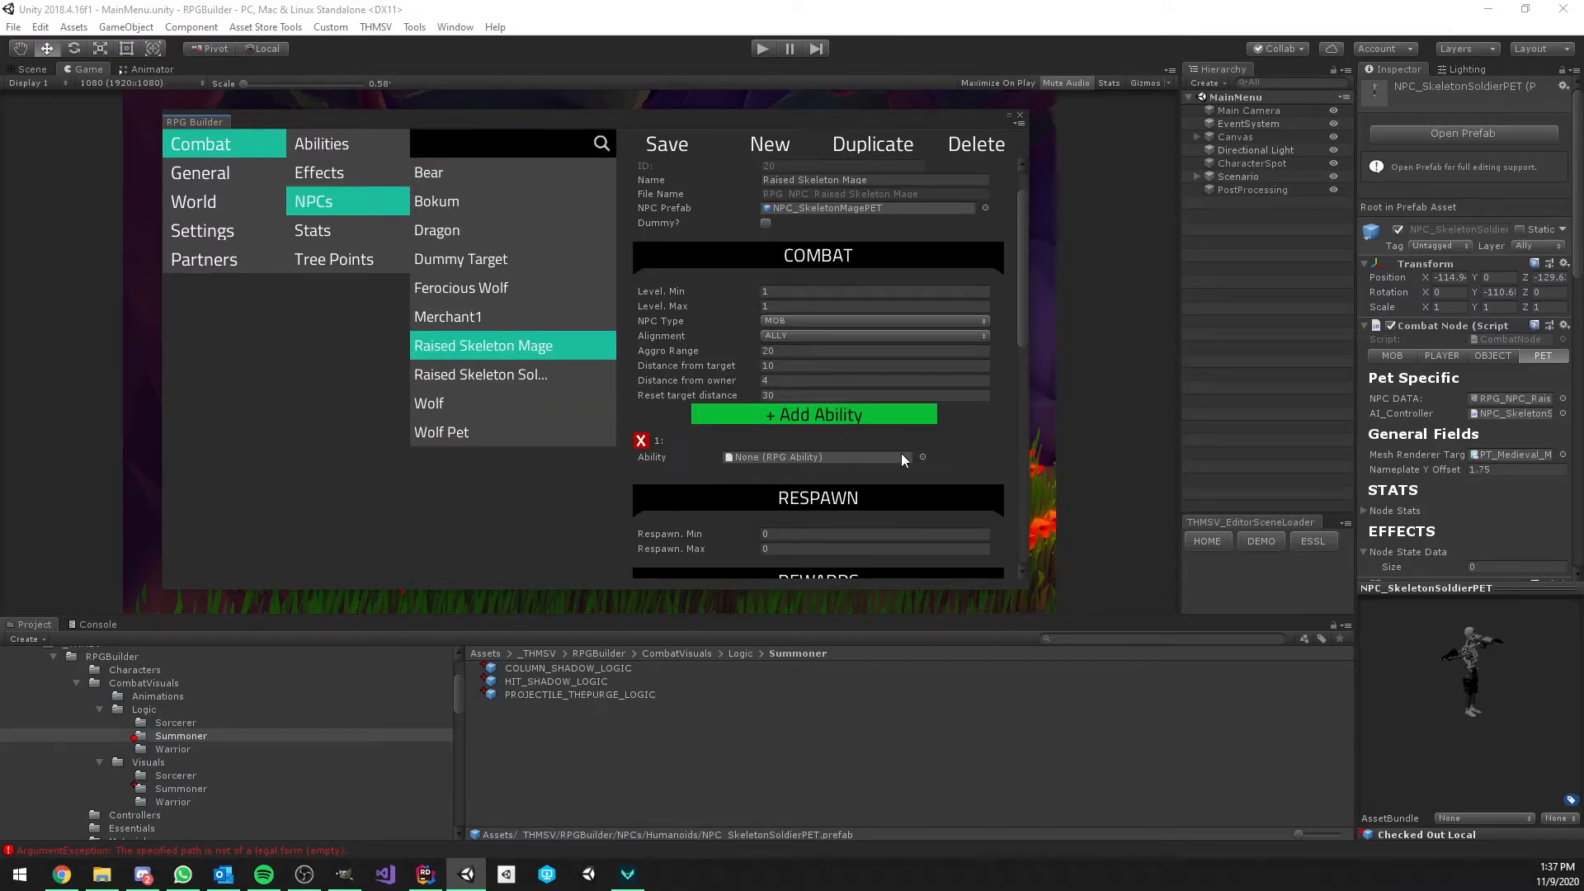
left_click(918, 454)
scroll(804, 340, "down", 5)
double_click(849, 389)
left_click(667, 144)
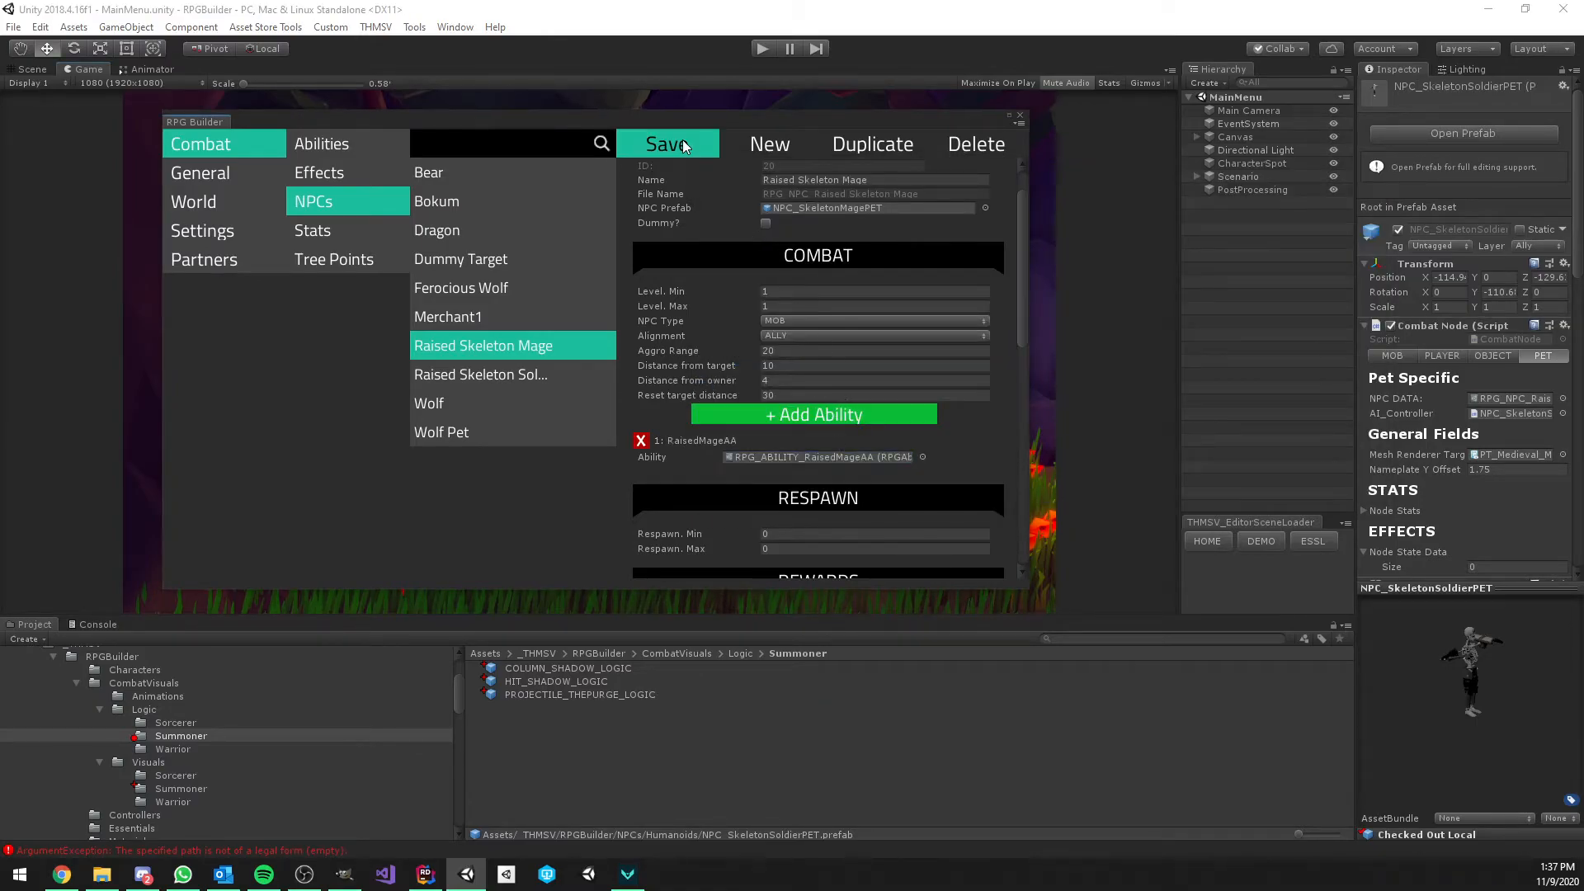
Add the RaisedSoldierAA ability to the Raised Skeleton Soldier NPC and save the NPC
left_click(518, 376)
left_click(764, 410)
left_click(918, 455)
scroll(816, 395, "down", 5)
double_click(864, 402)
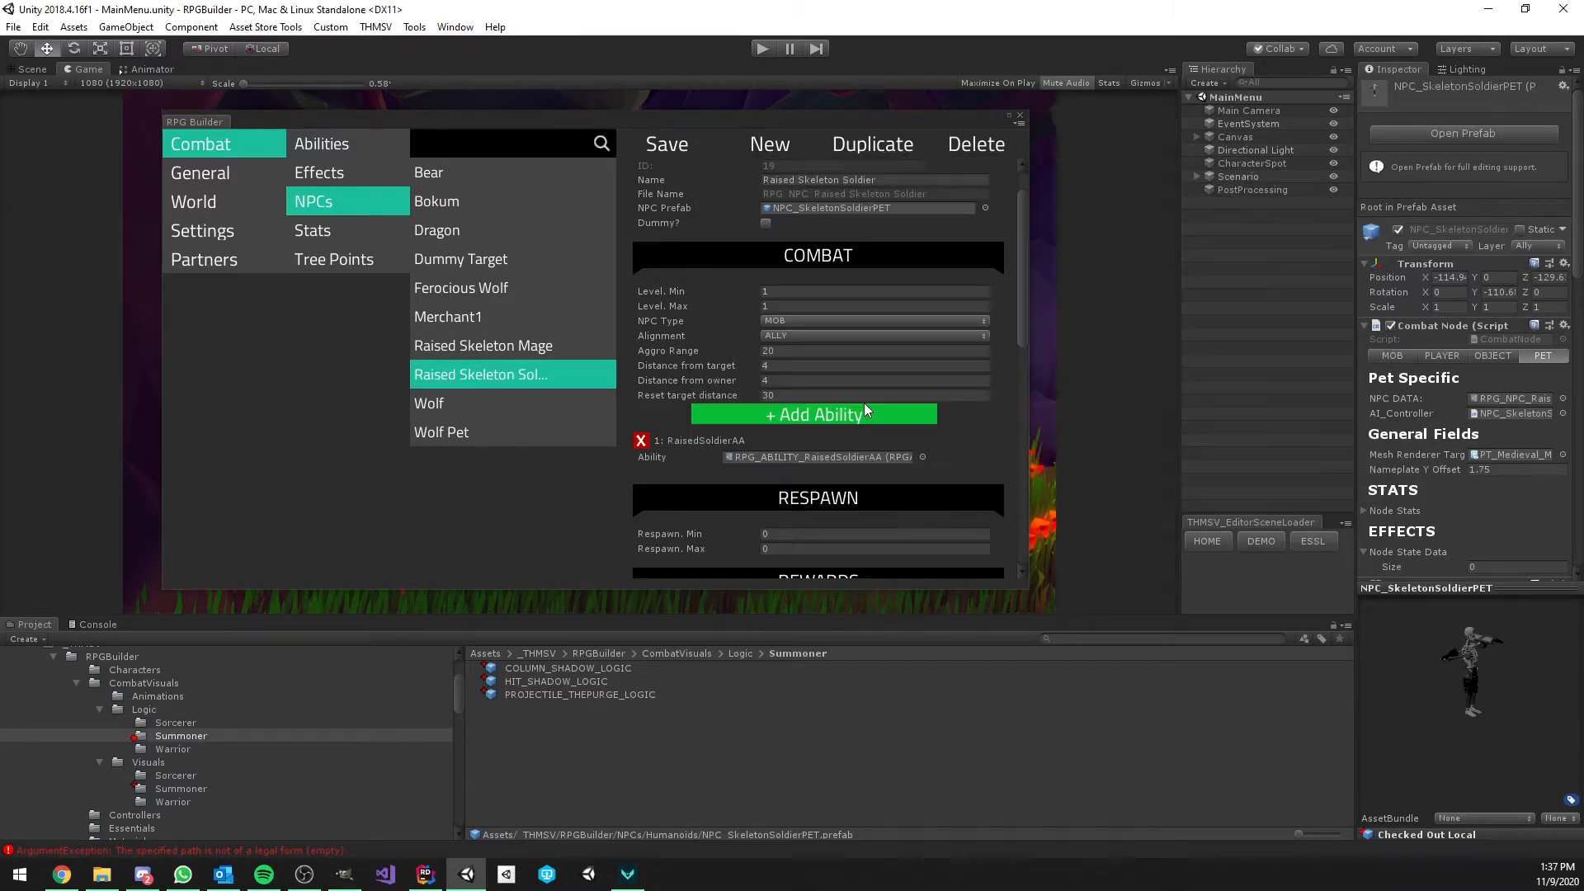
left_click(676, 145)
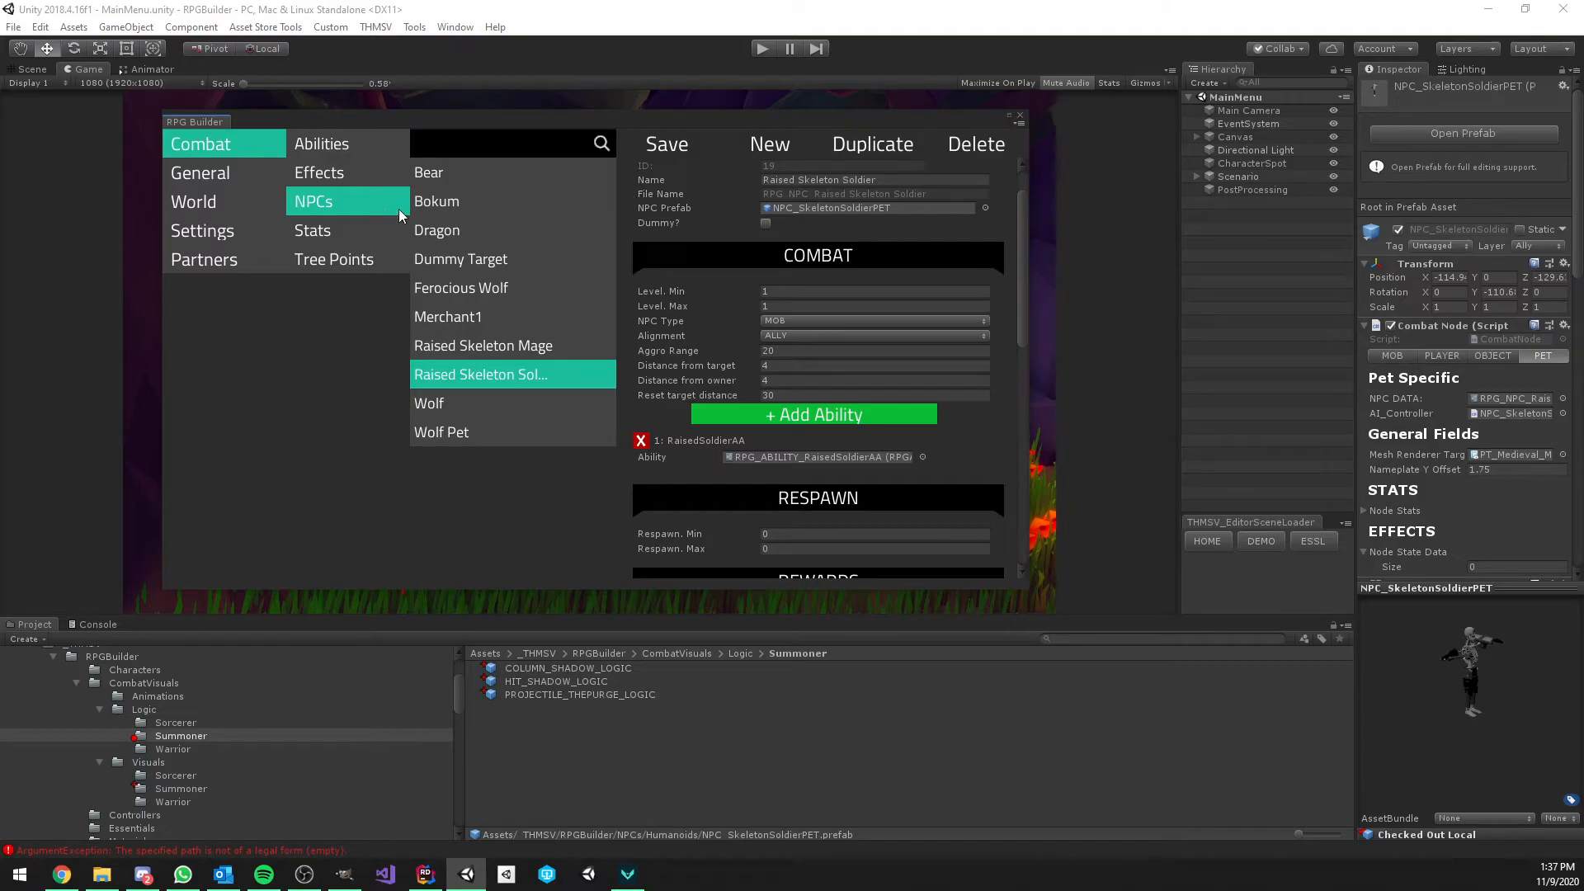
Review the settings of the RaisedSoldierAA, RaisedSkeleton and RaisedMage effects
left_click(327, 181)
scroll(506, 314, "down", 10)
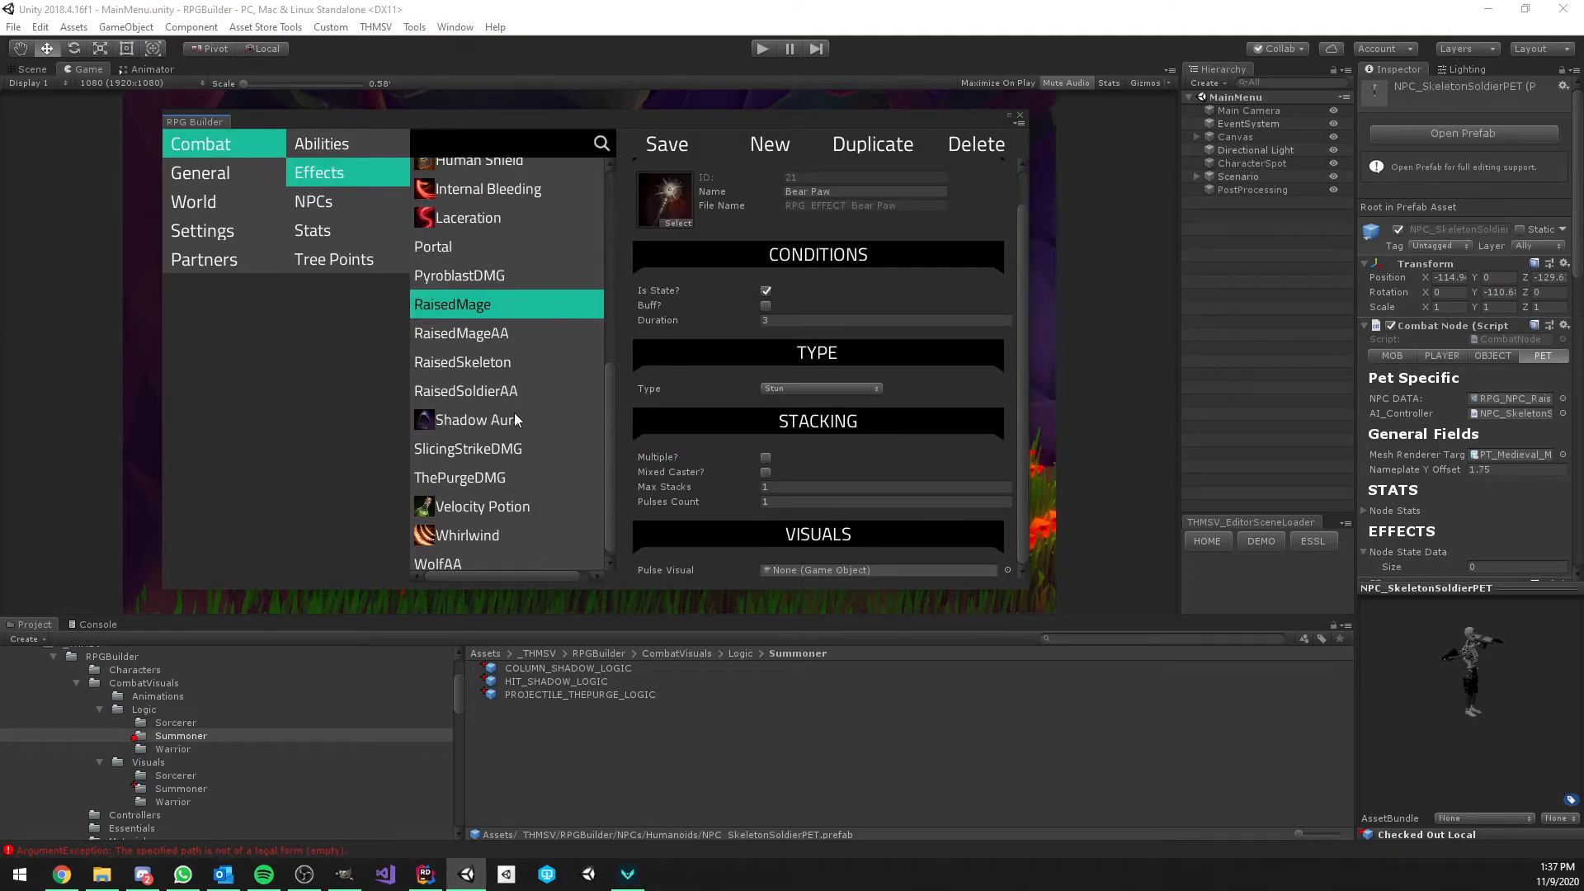
left_click(482, 392)
left_click(483, 364)
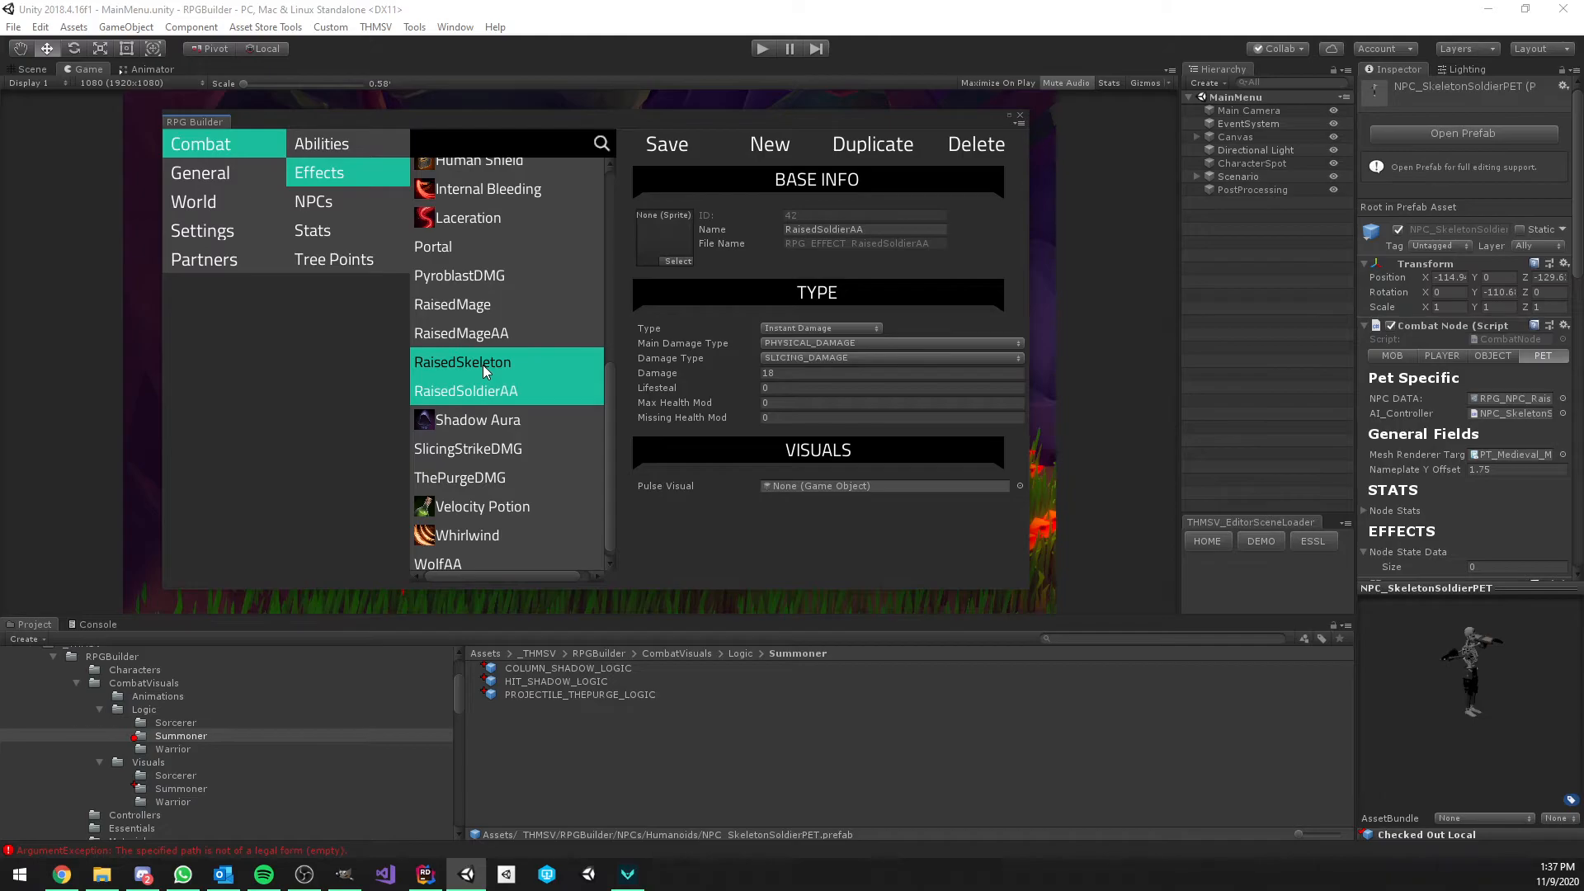
left_click(481, 306)
Create a new combat ability named Raising Soldiers
left_click(343, 146)
left_click(497, 269)
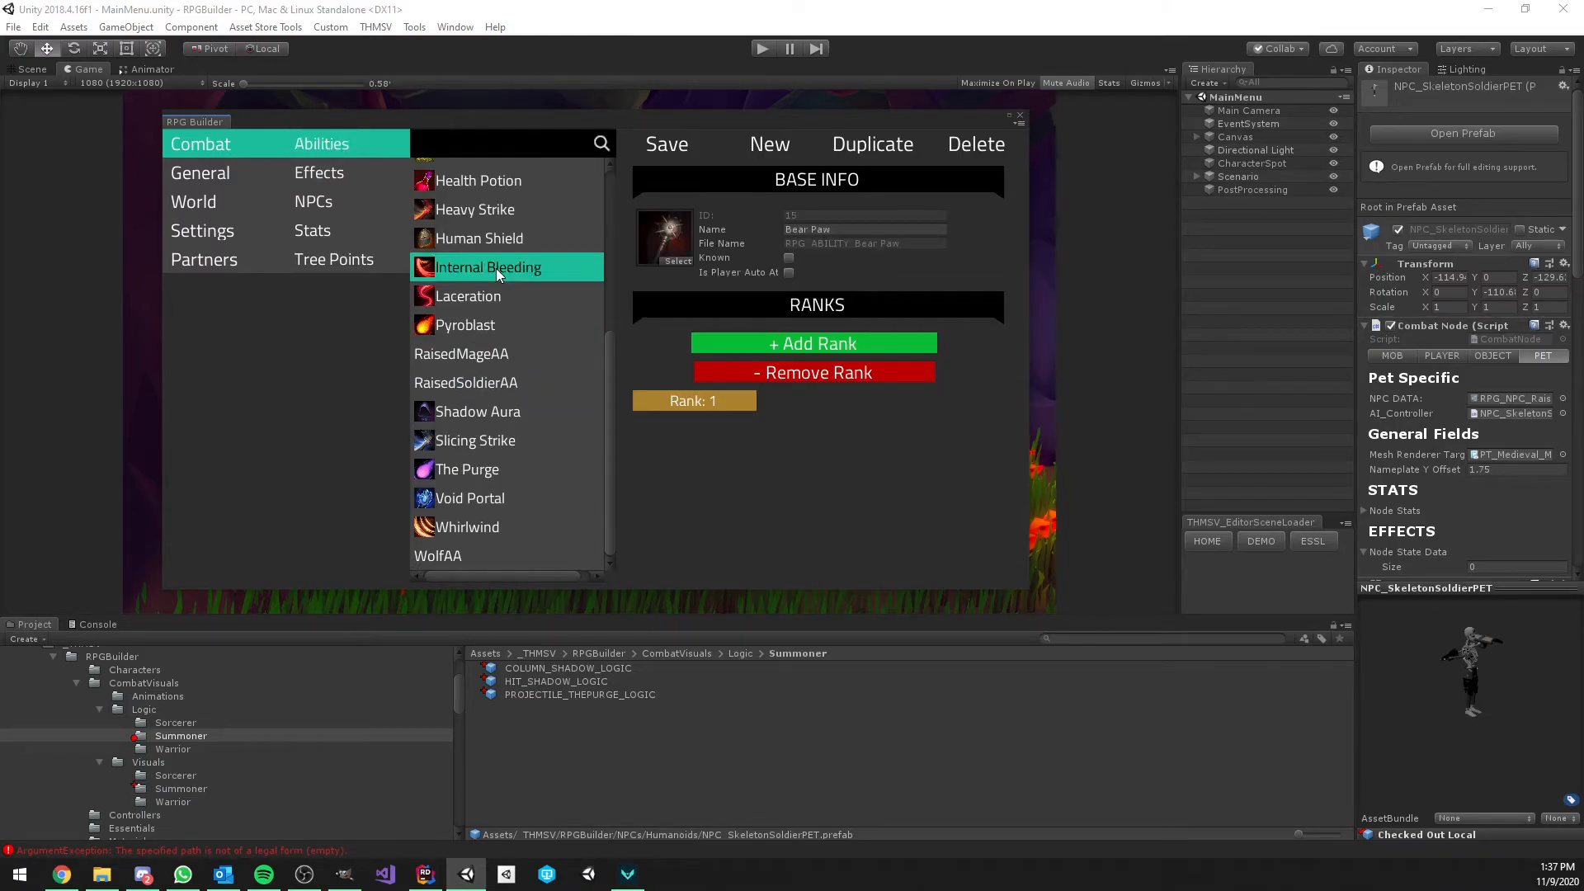
left_click(494, 354)
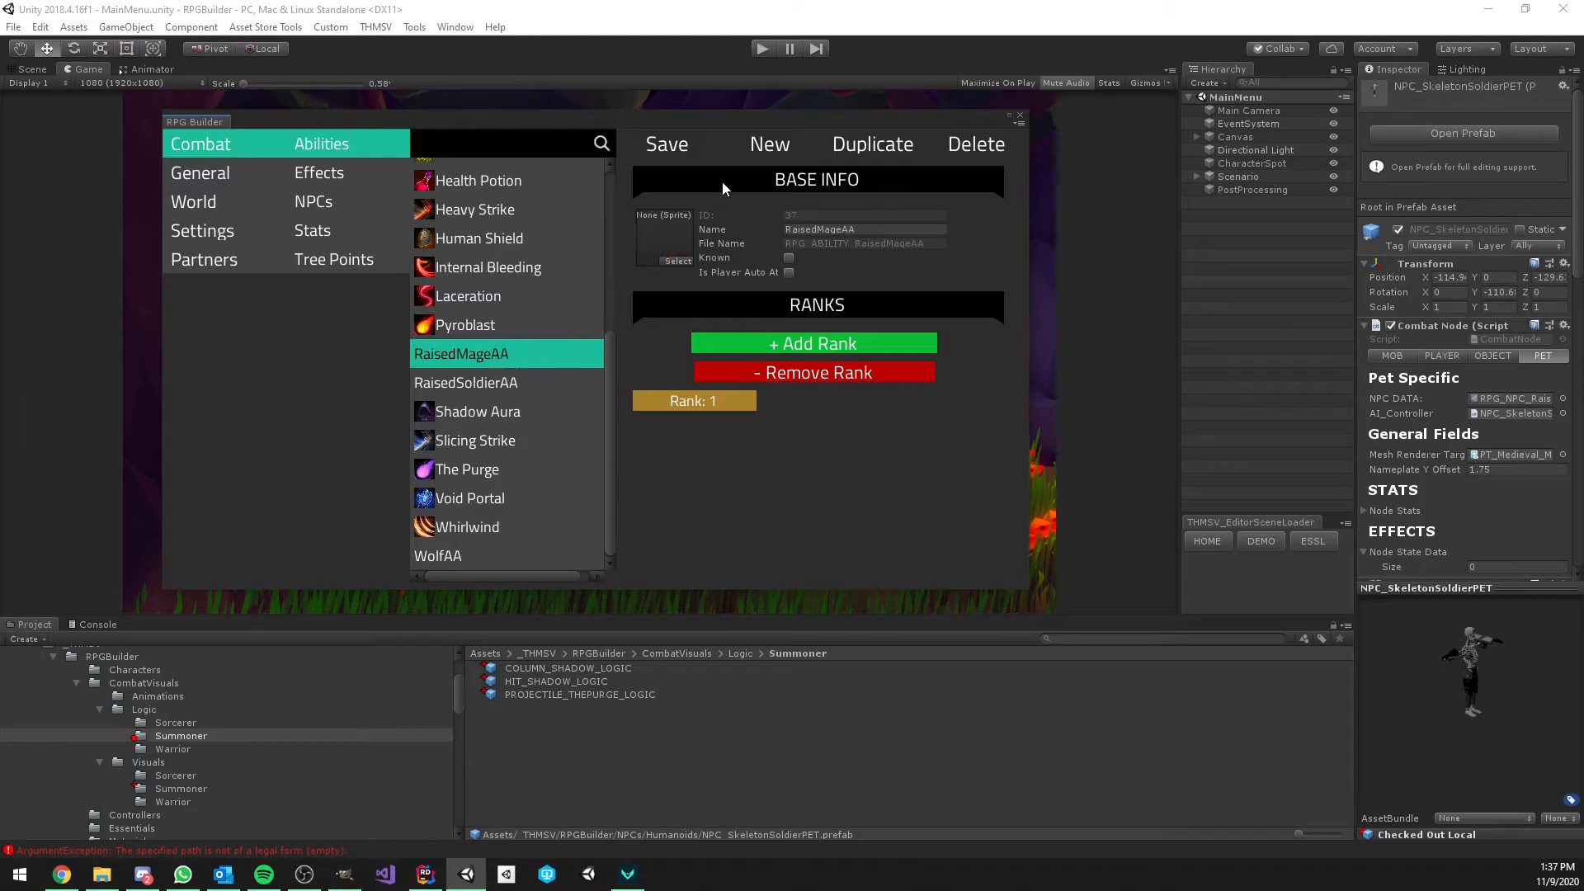
left_click(761, 151)
left_click(807, 231)
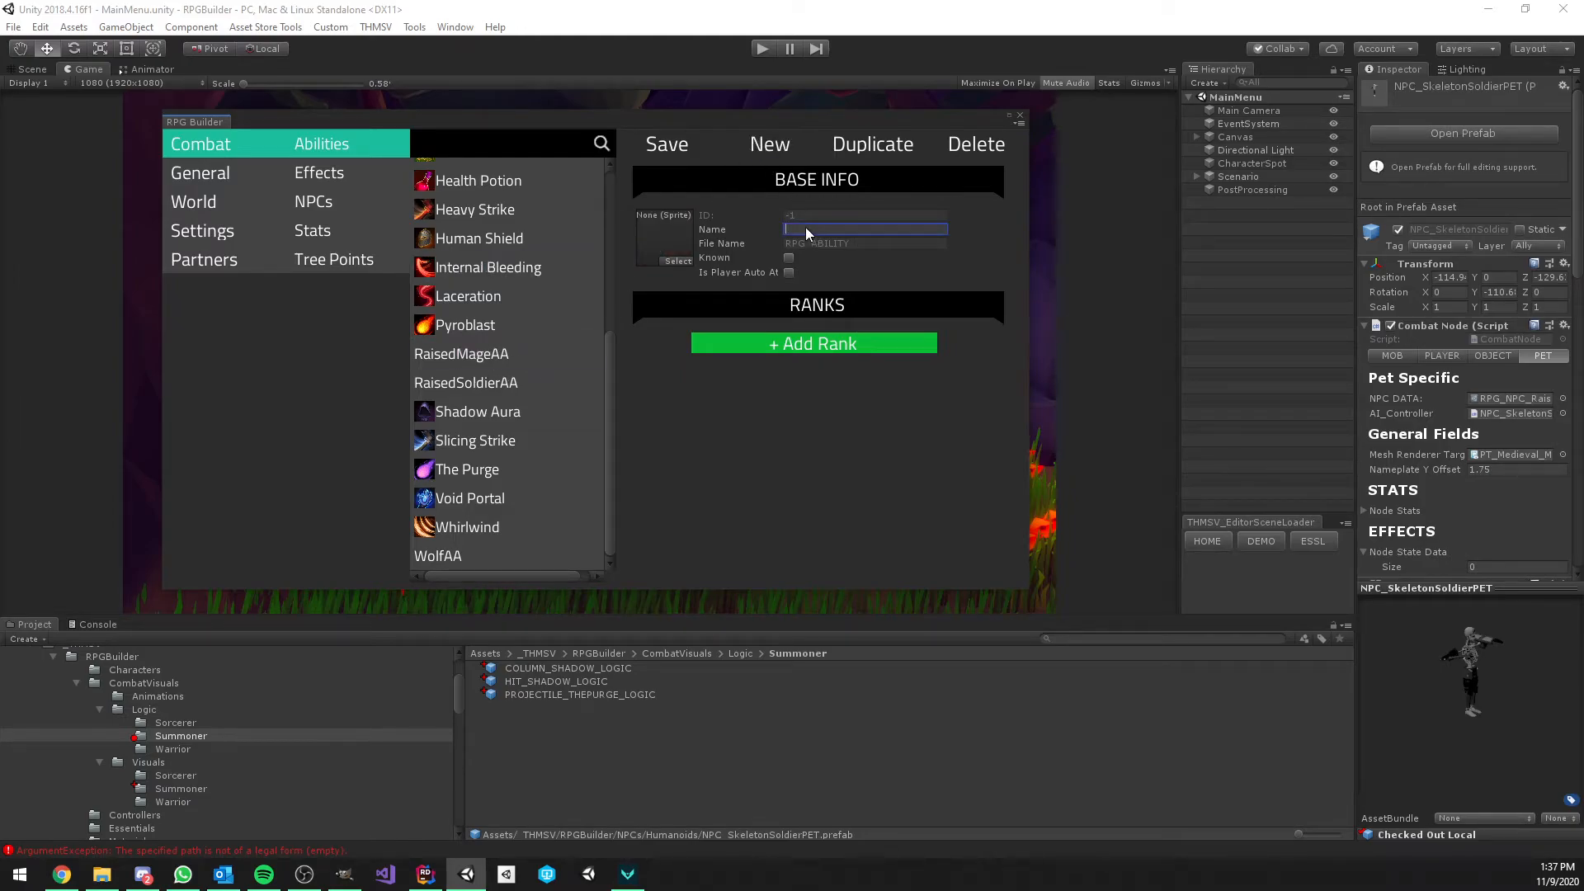
type("Raising Soldiers")
Assign the purple 14_Summon sprite as the icon of the Raising Soldiers ability
left_click(678, 261)
scroll(979, 309, "down", 10)
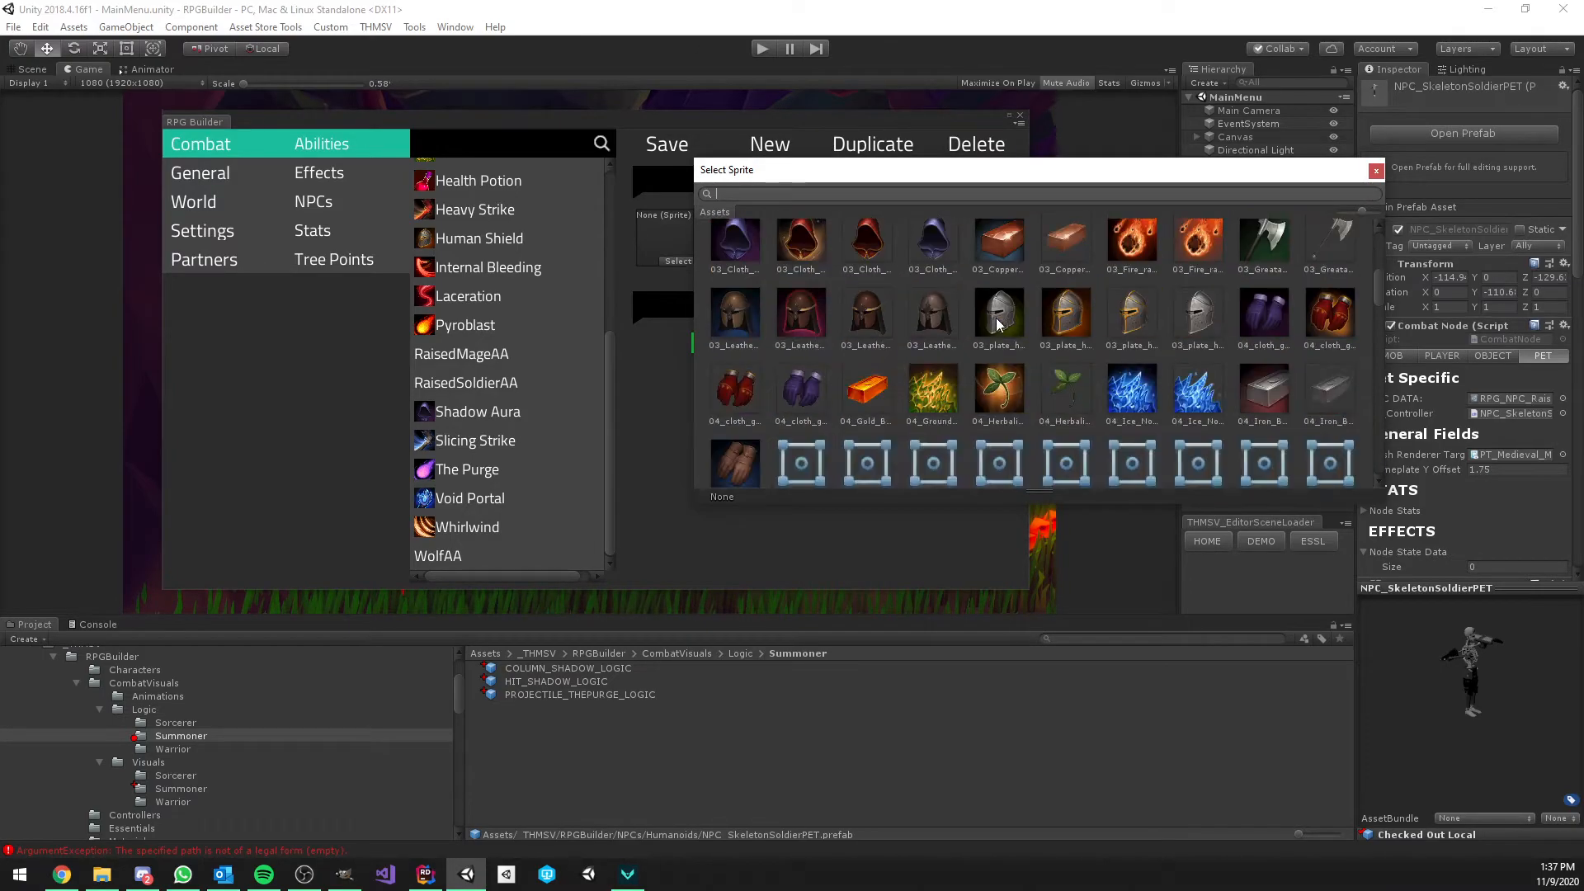
scroll(957, 324, "down", 15)
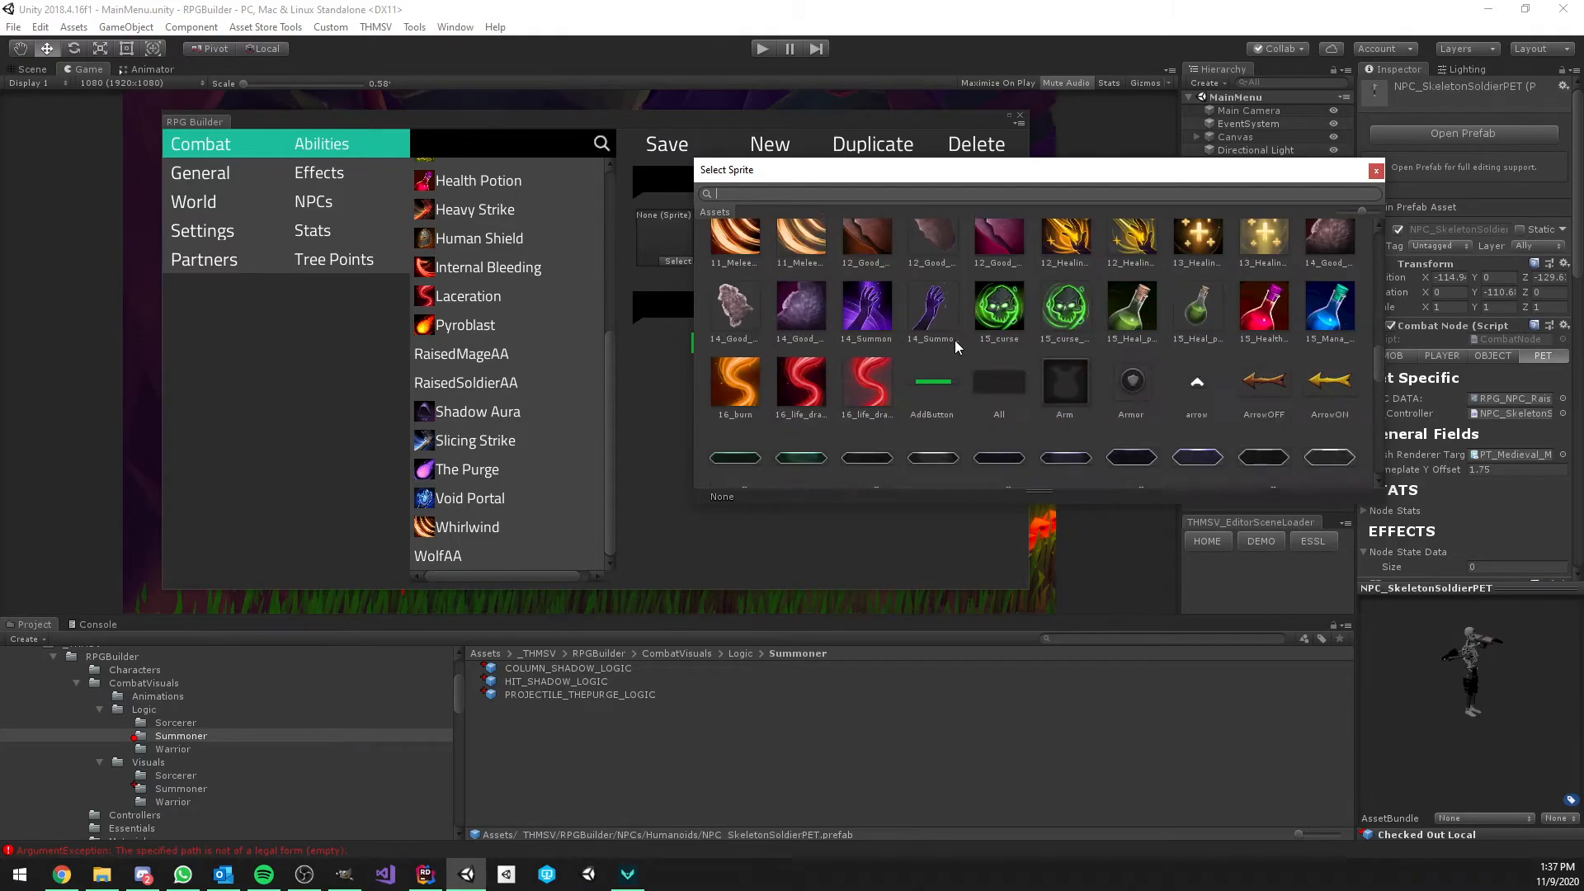
left_click(873, 322)
double_click(873, 322)
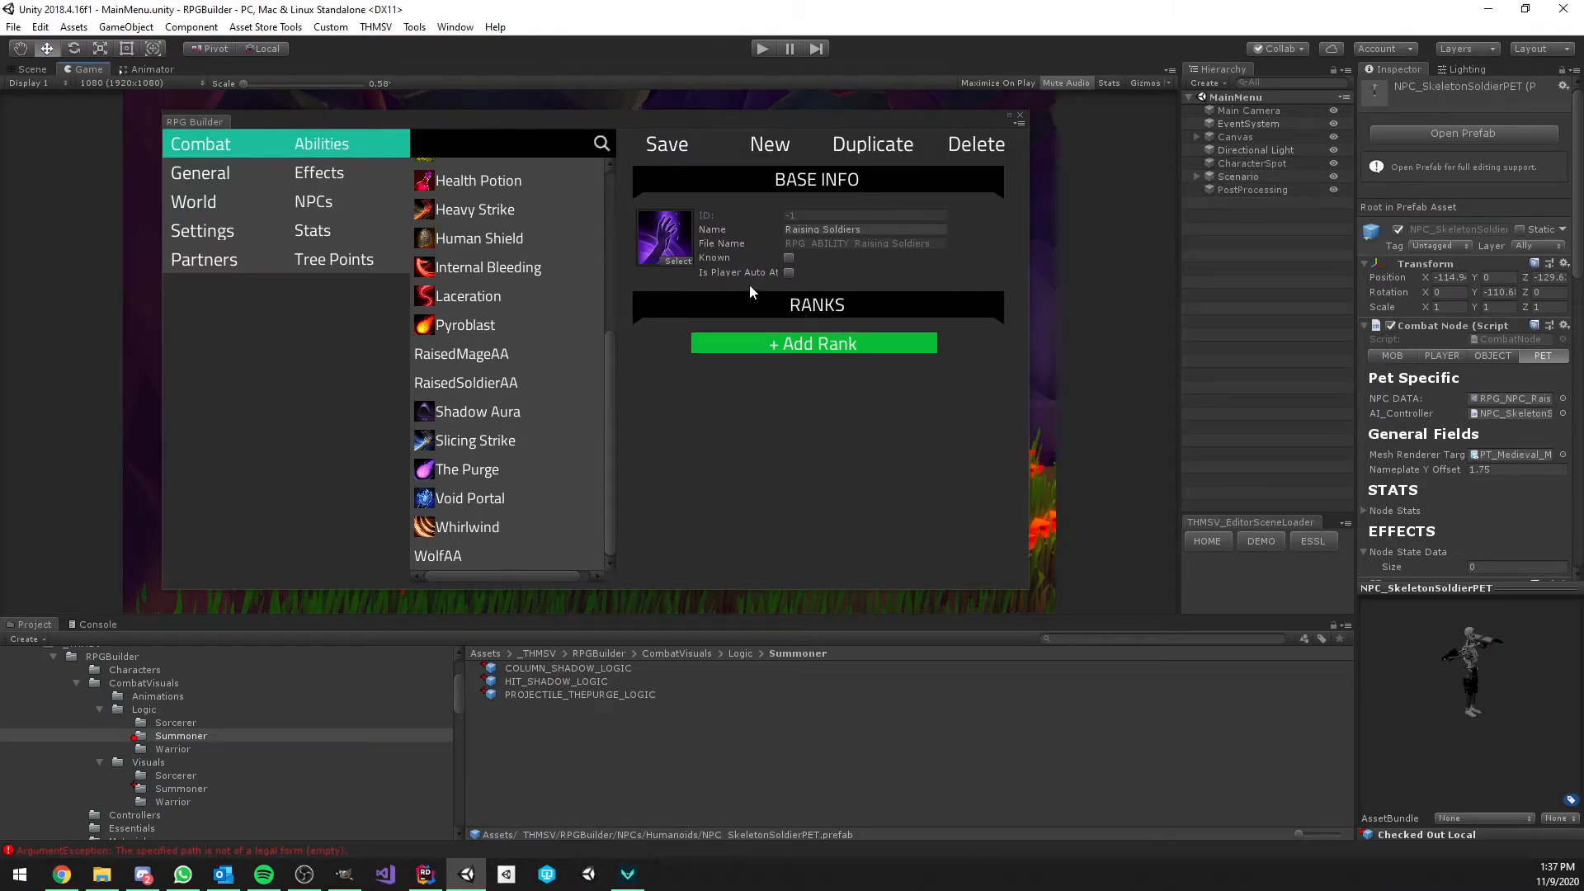
Add a rank to Raising Soldiers with unlock cost 1, cooldown 5 and CD On Activate enabled
left_click(813, 339)
left_click(726, 398)
scroll(726, 398, "down", 5)
left_click(786, 226)
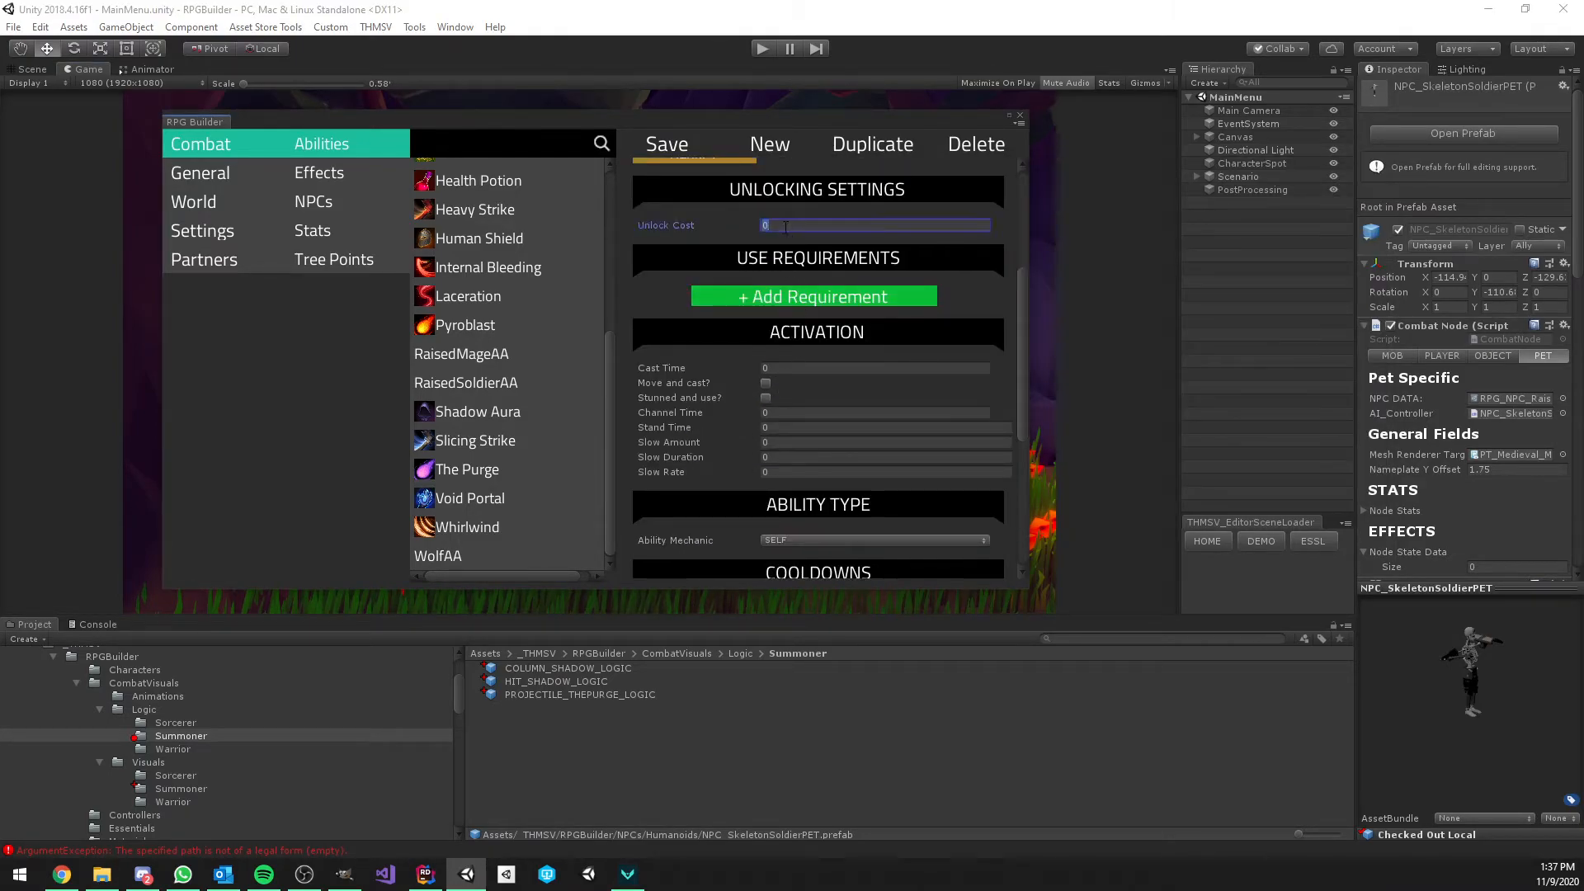
type("1")
left_click(805, 369)
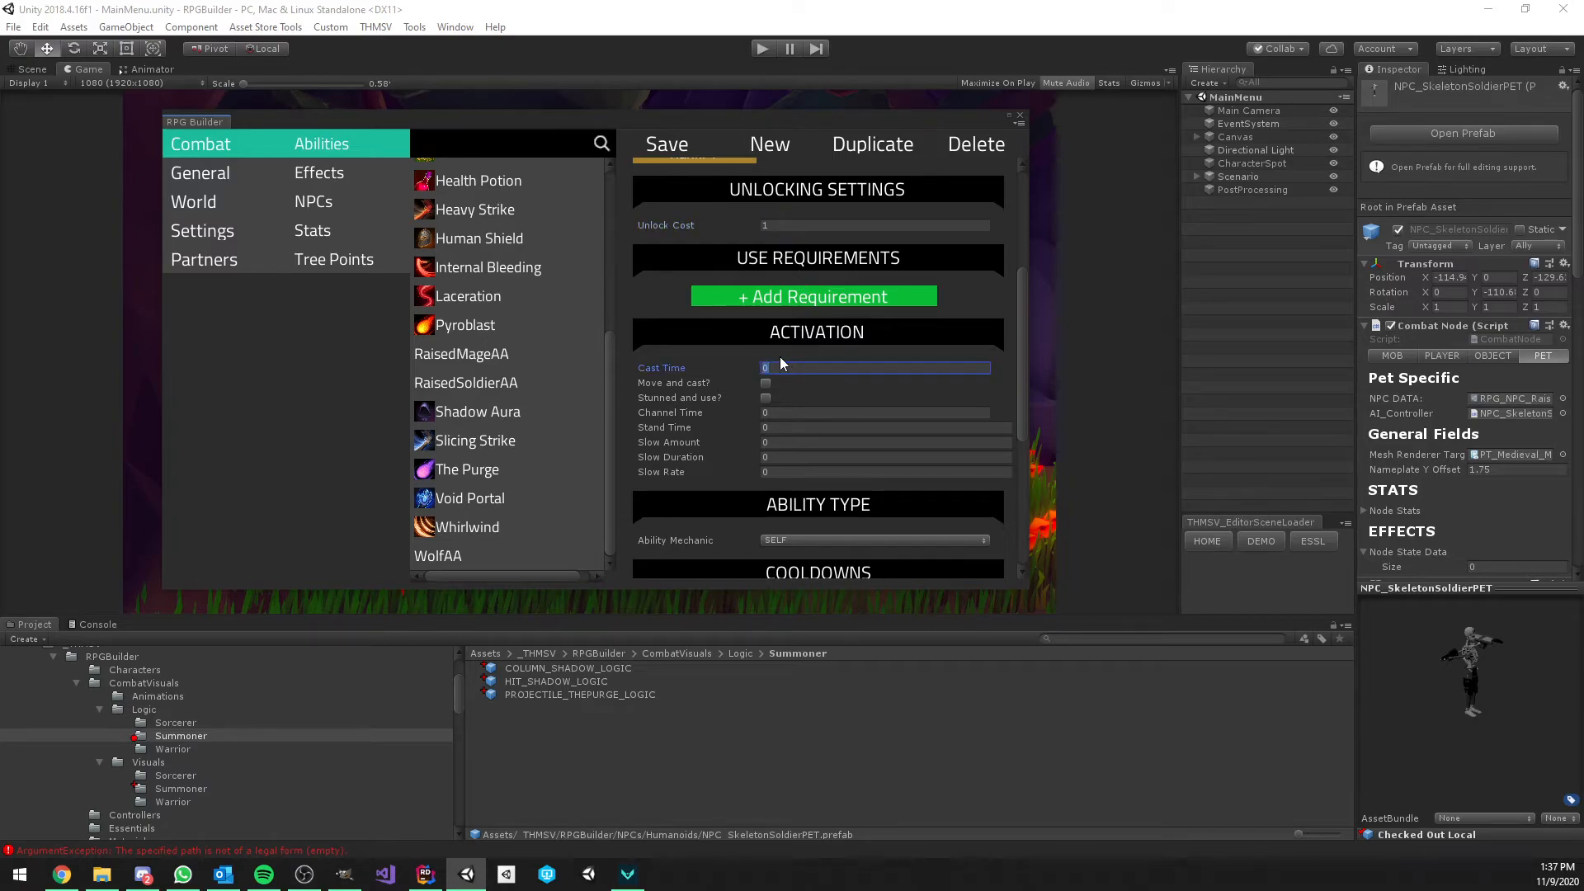
scroll(792, 367, "down", 6)
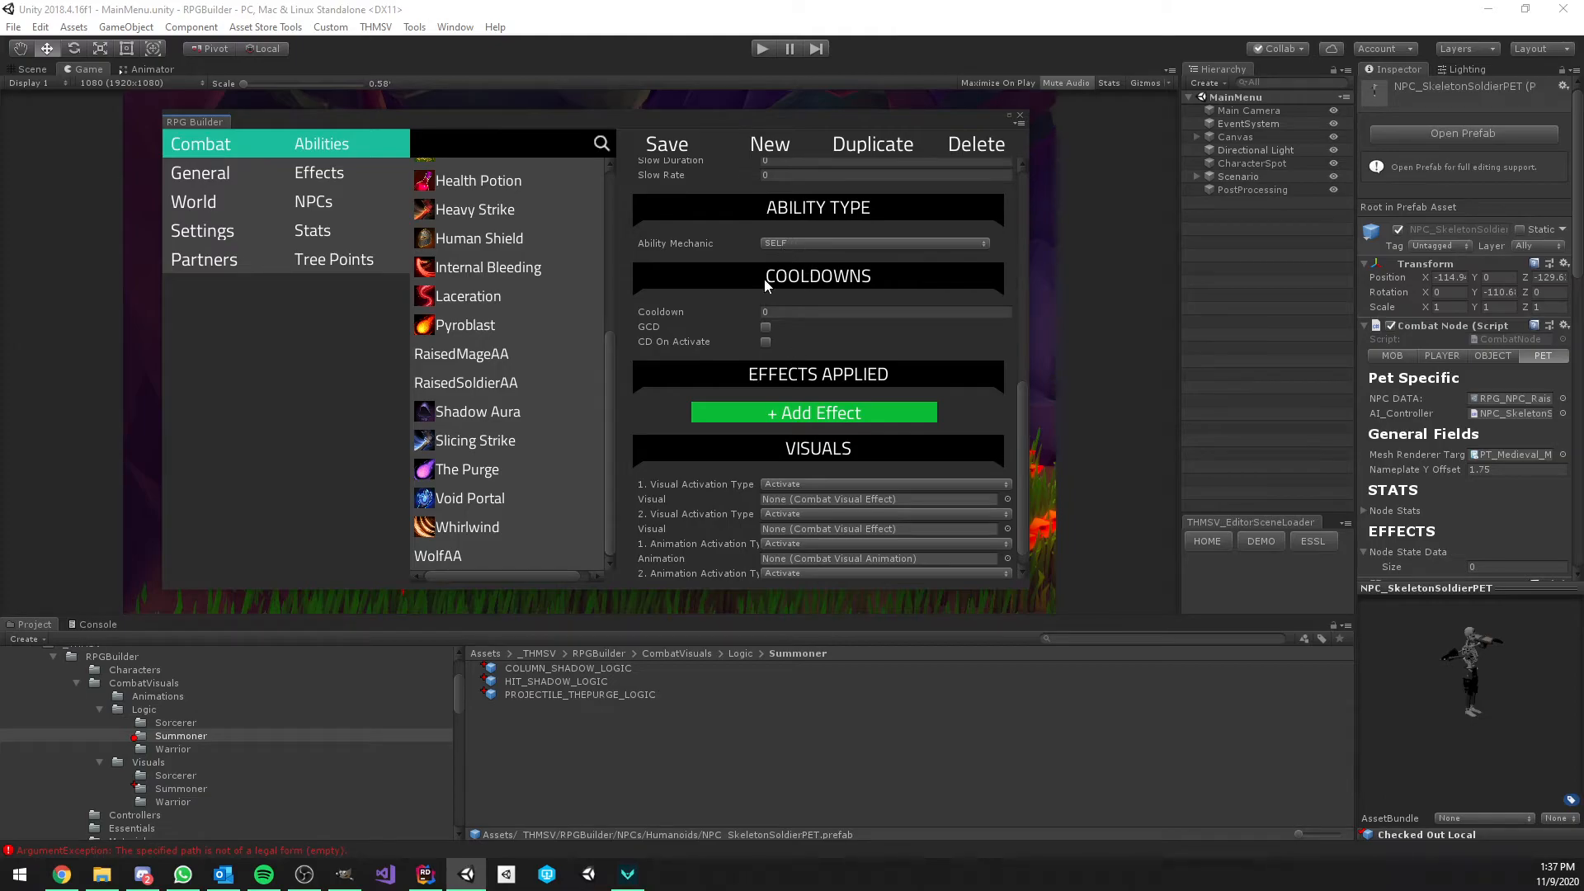
left_click(797, 311)
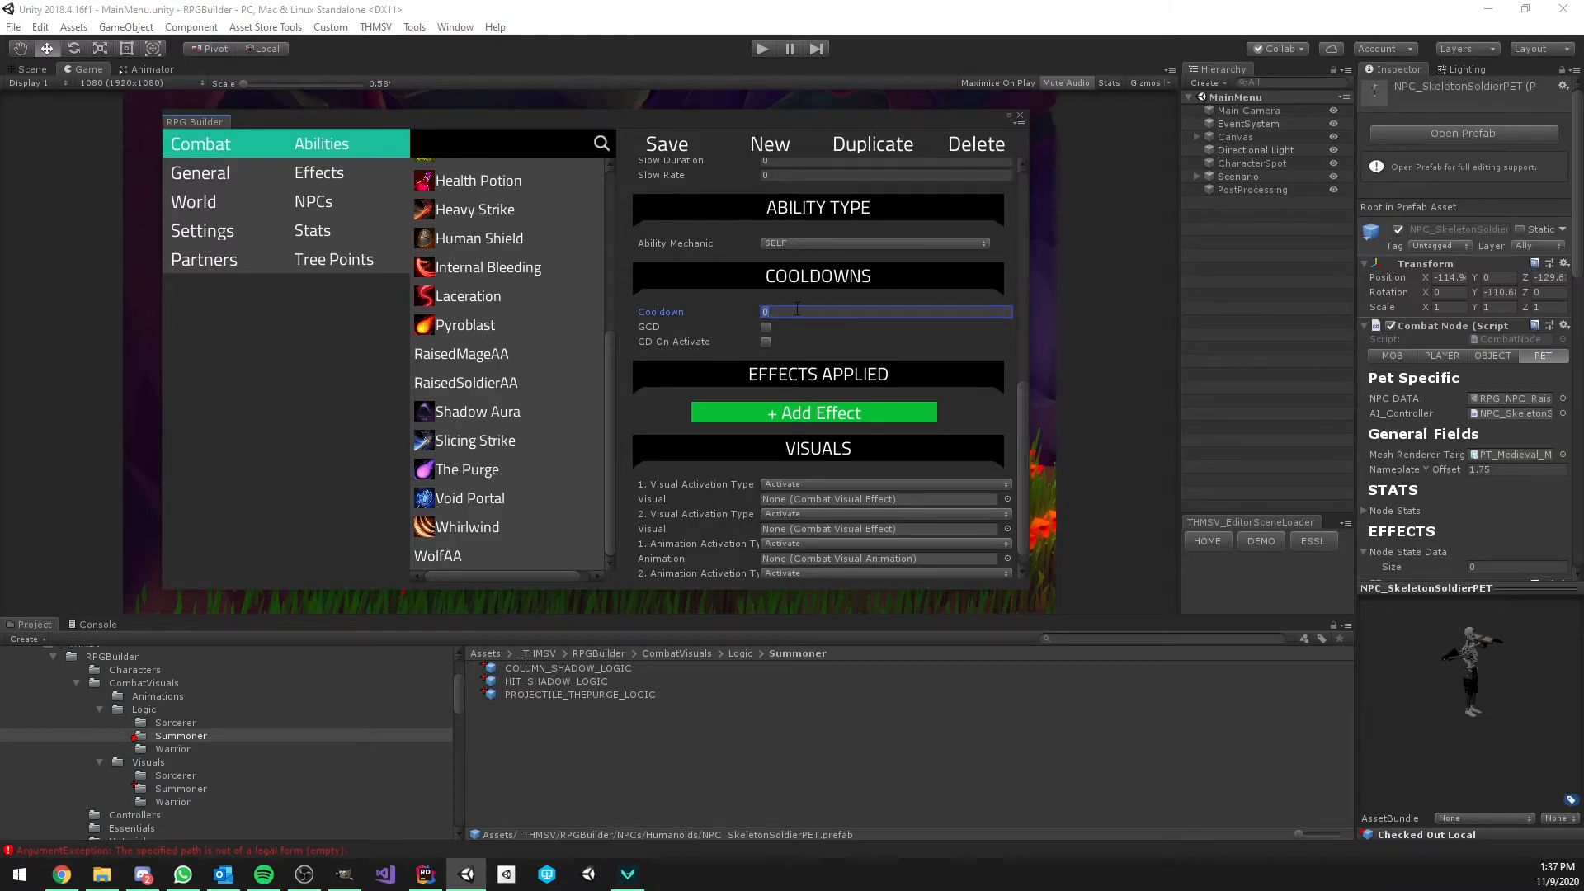
Add the RaisedSkeleton effect to the Raising Soldiers rank and save the ability
left_click(813, 412)
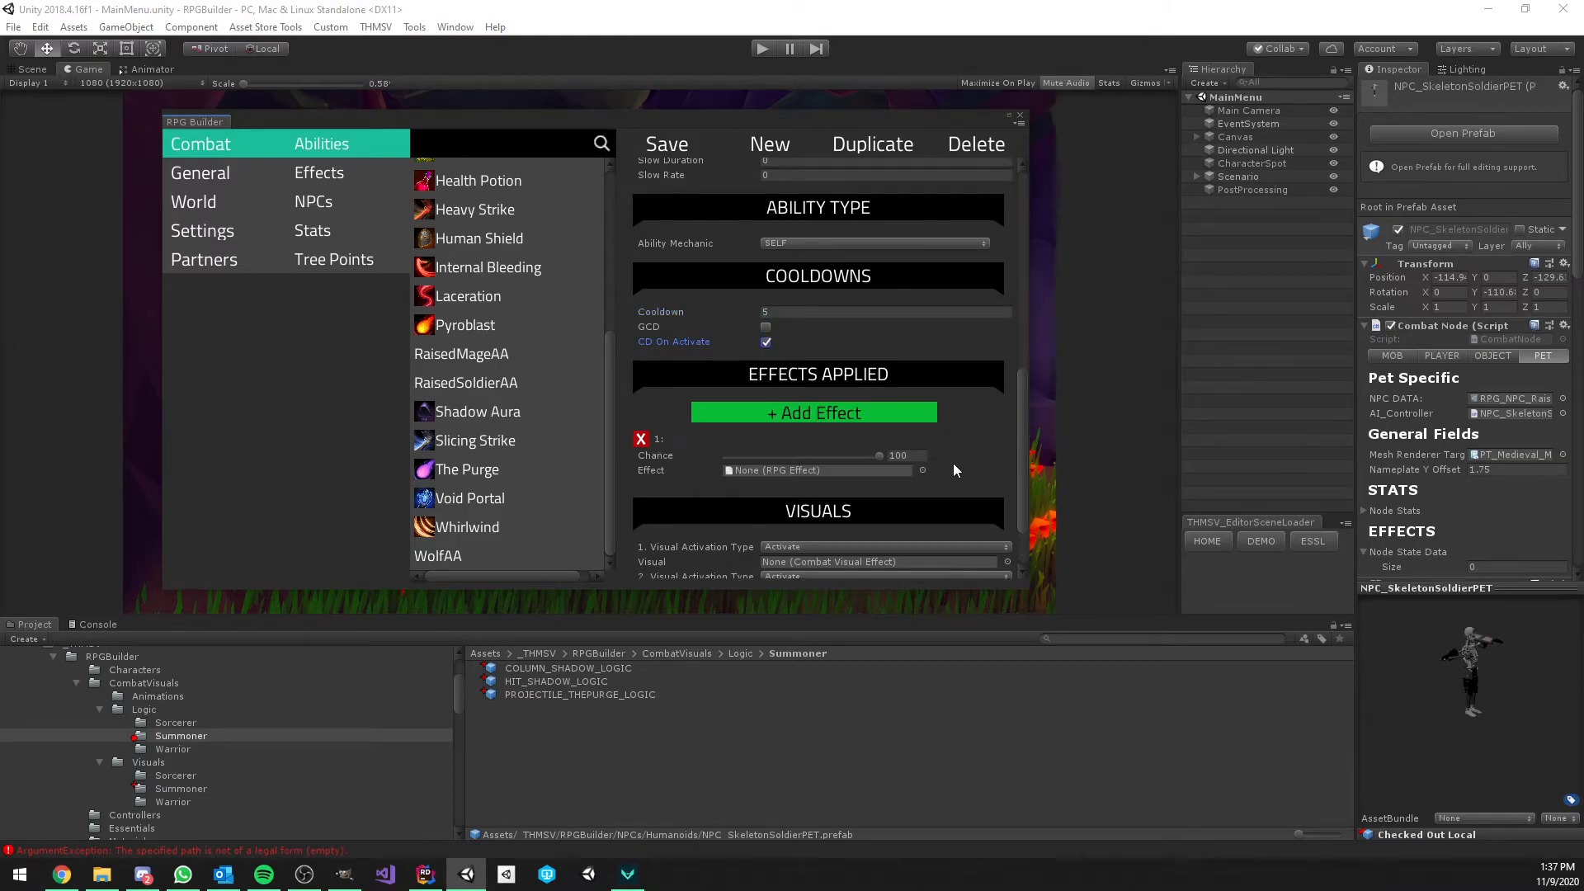
left_click(958, 472)
scroll(883, 410, "down", 4)
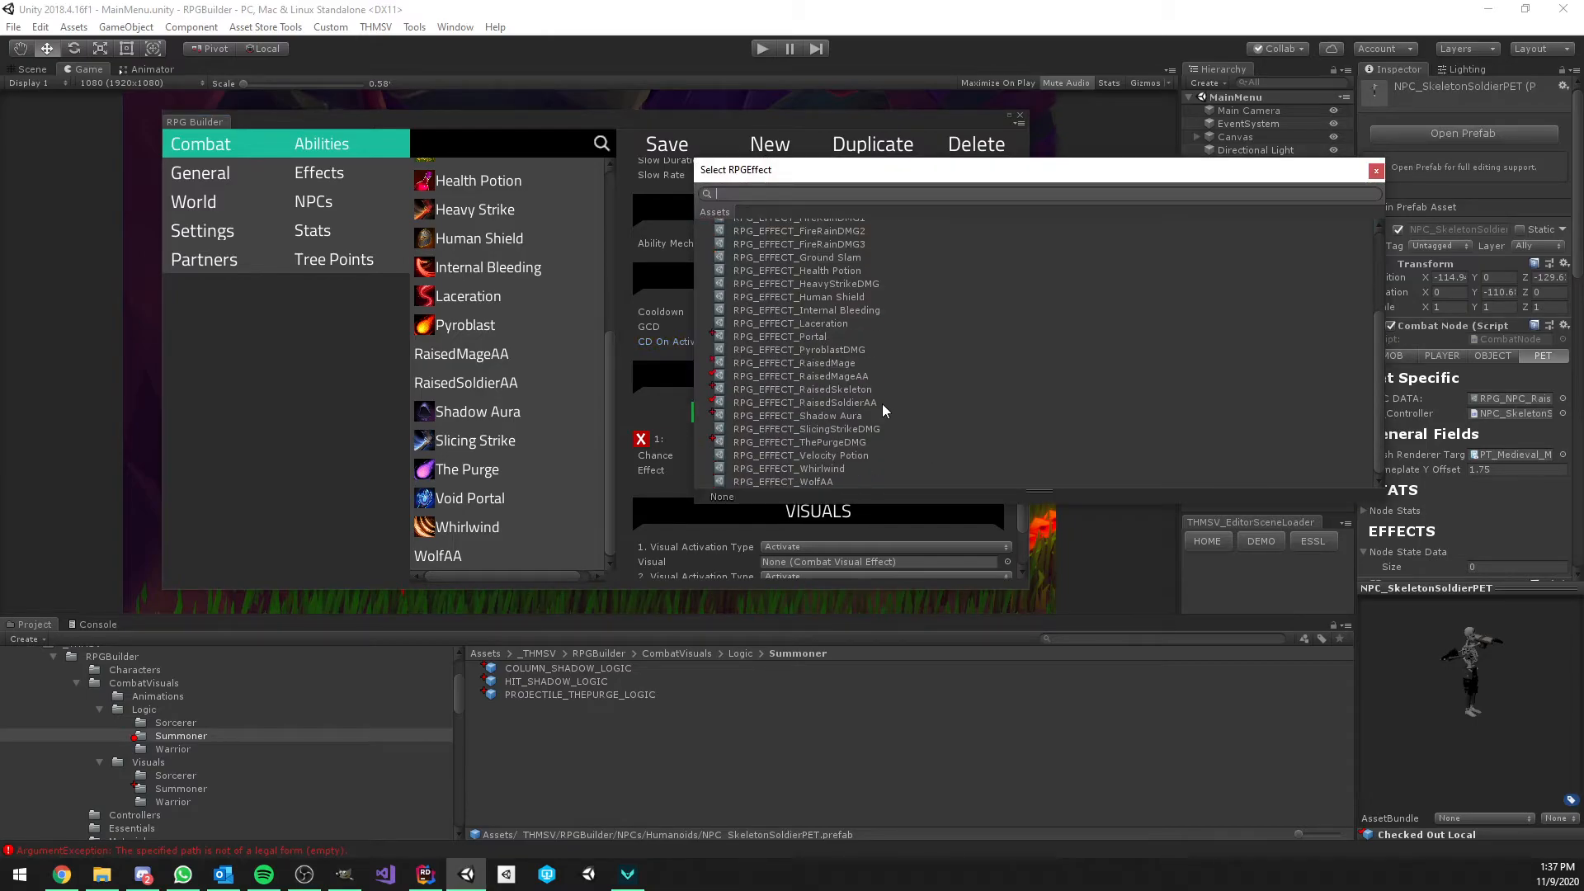
double_click(841, 390)
scroll(794, 442, "down", 3)
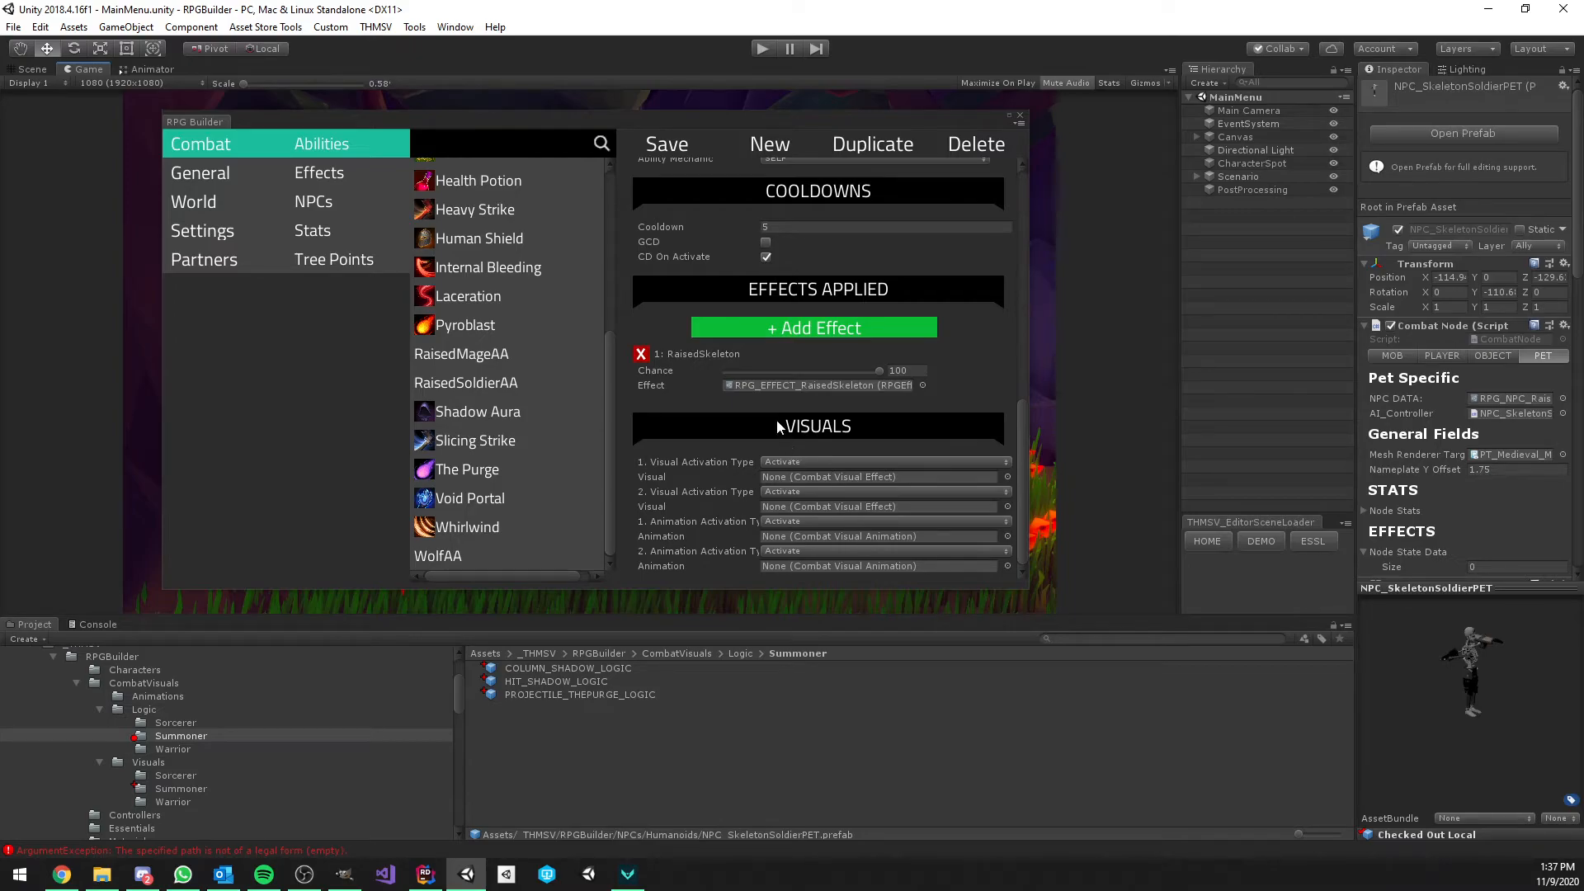
scroll(780, 431, "up", 2)
left_click(675, 146)
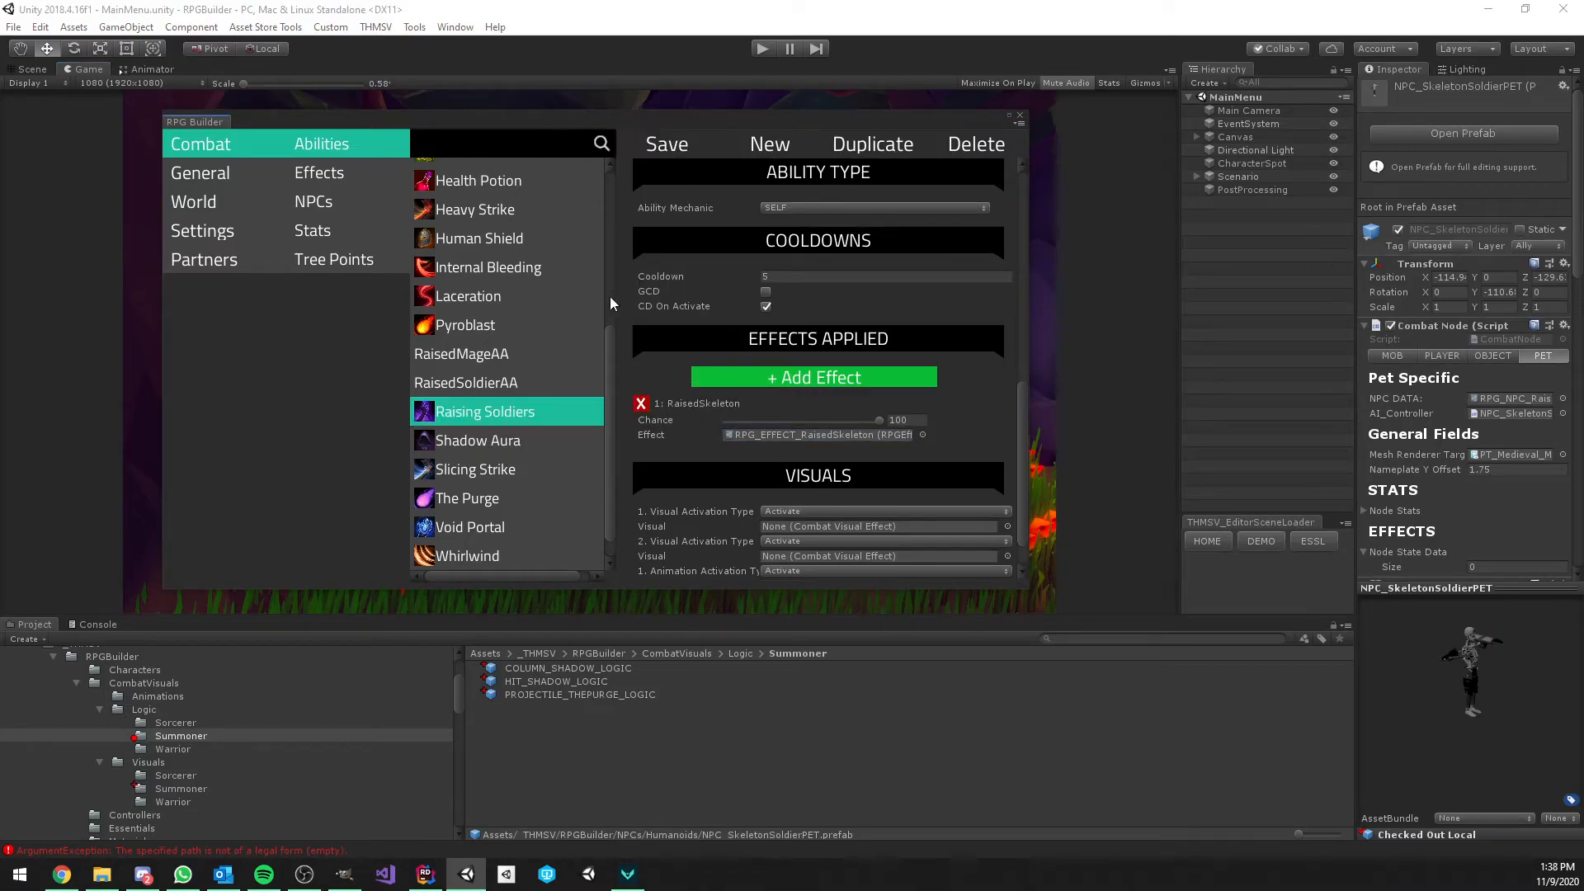
Create a new ability named Raising Mages and give it the golden healing sprite as its icon
left_click(770, 145)
left_click(825, 229)
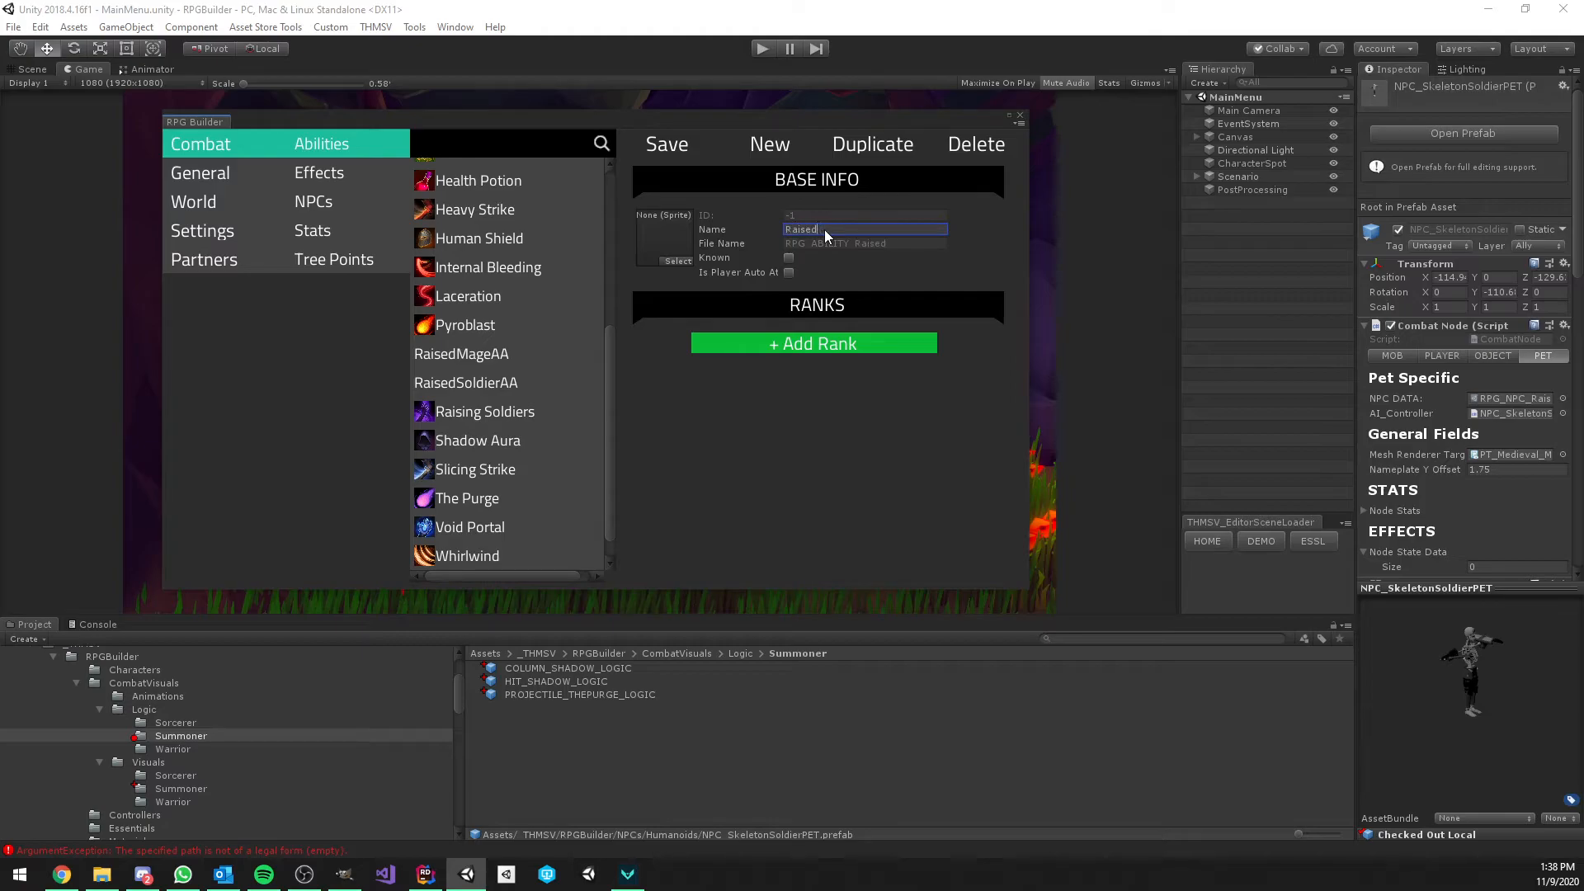
type("Raiseing Mages")
left_click(680, 260)
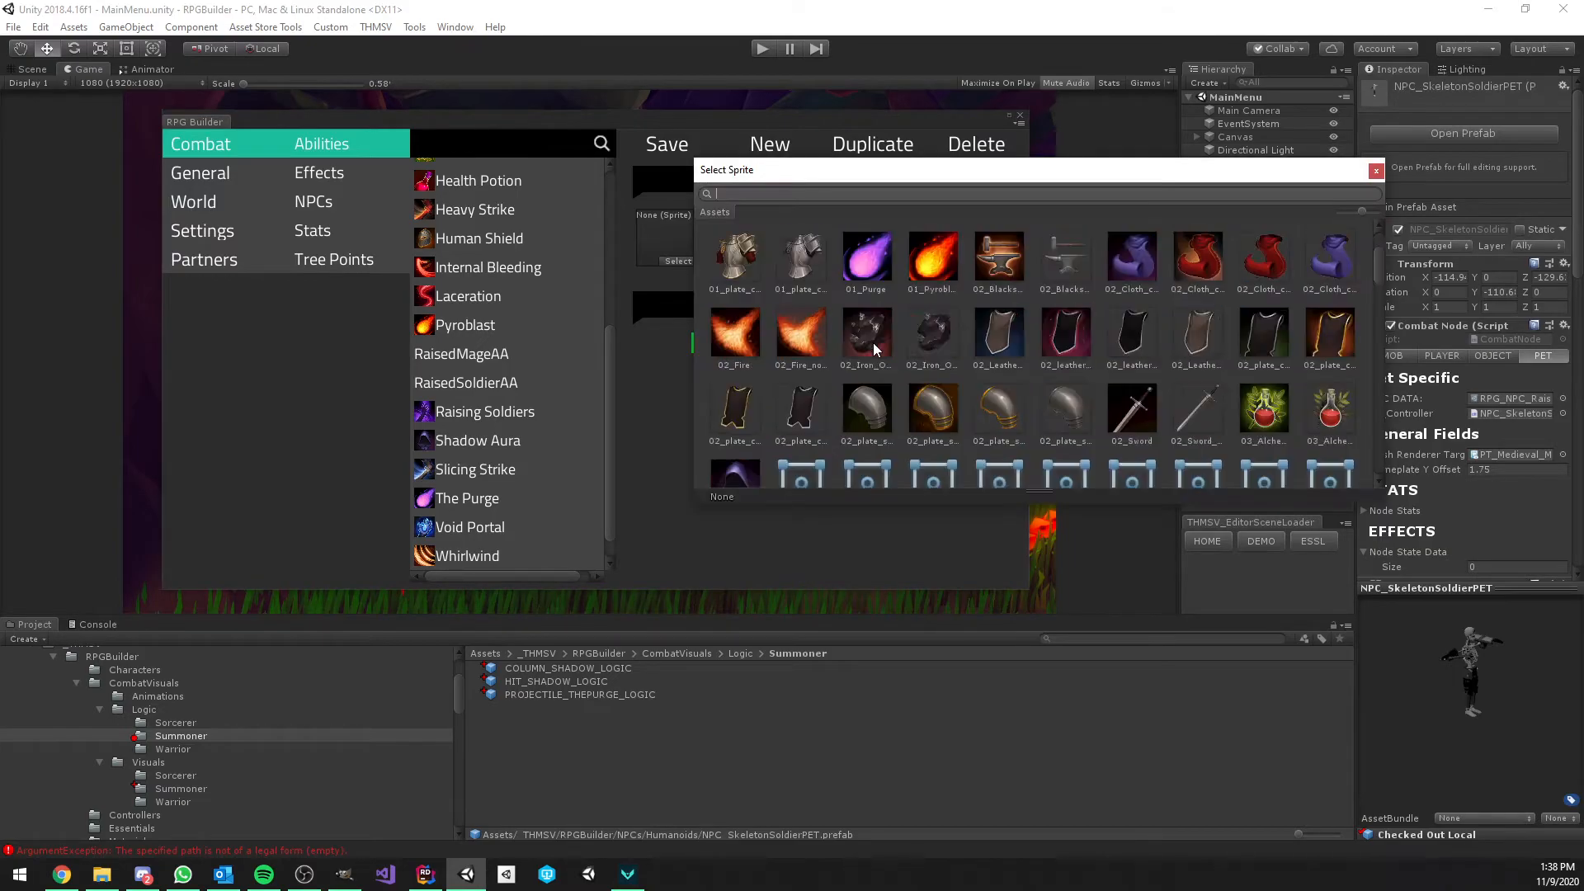
scroll(880, 350, "down", 15)
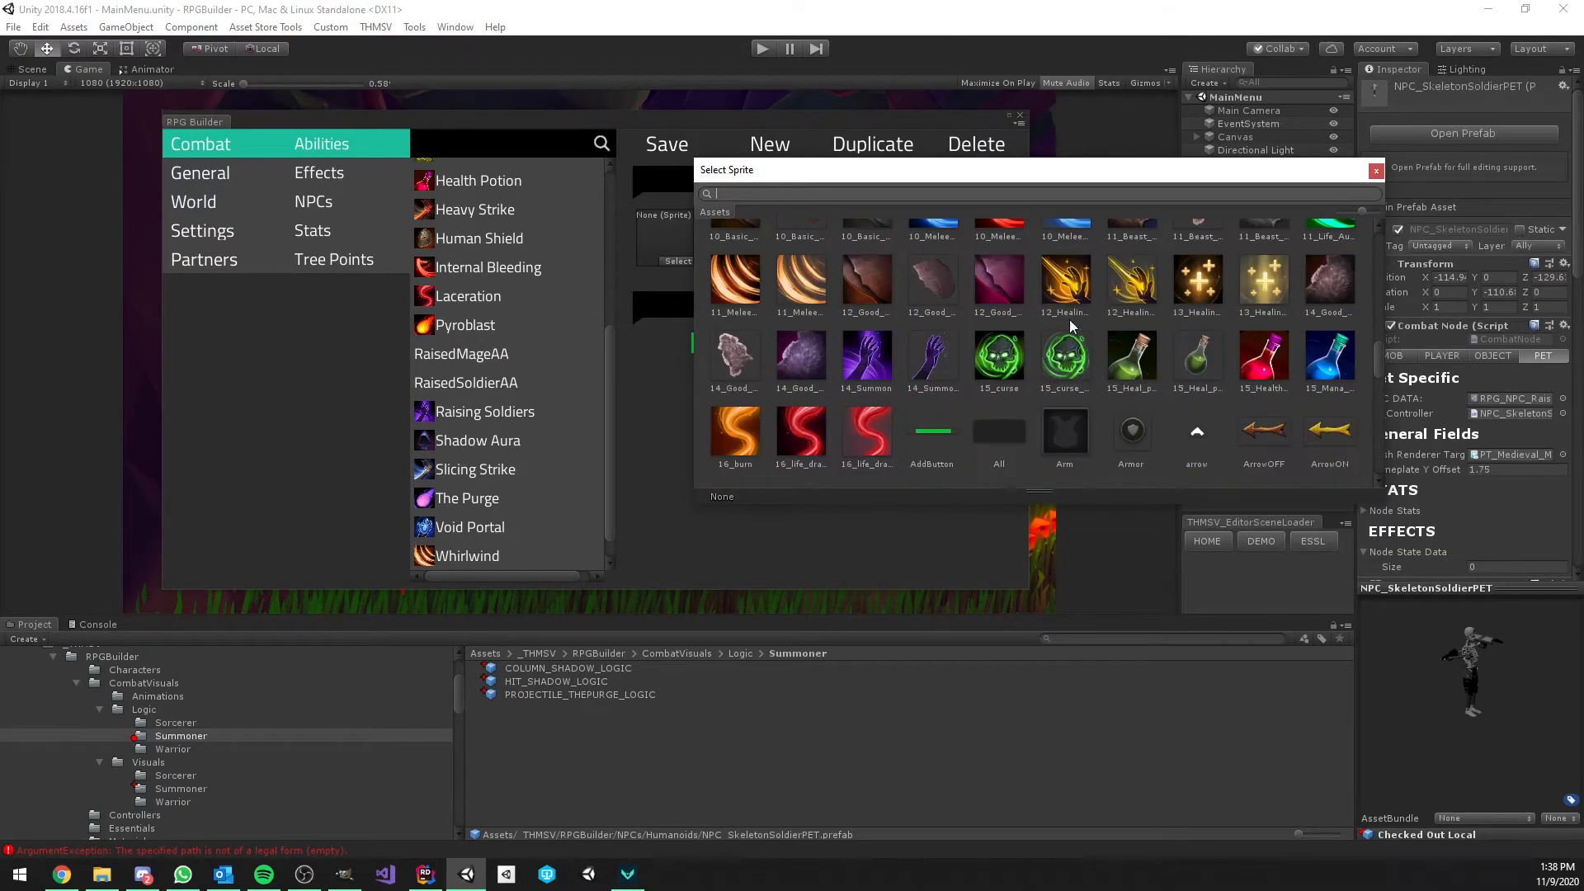
left_click(1066, 285)
double_click(1066, 297)
Add a rank to Raising Mages with cooldown 5 and CD On Activate enabled
left_click(816, 342)
scroll(799, 386, "down", 5)
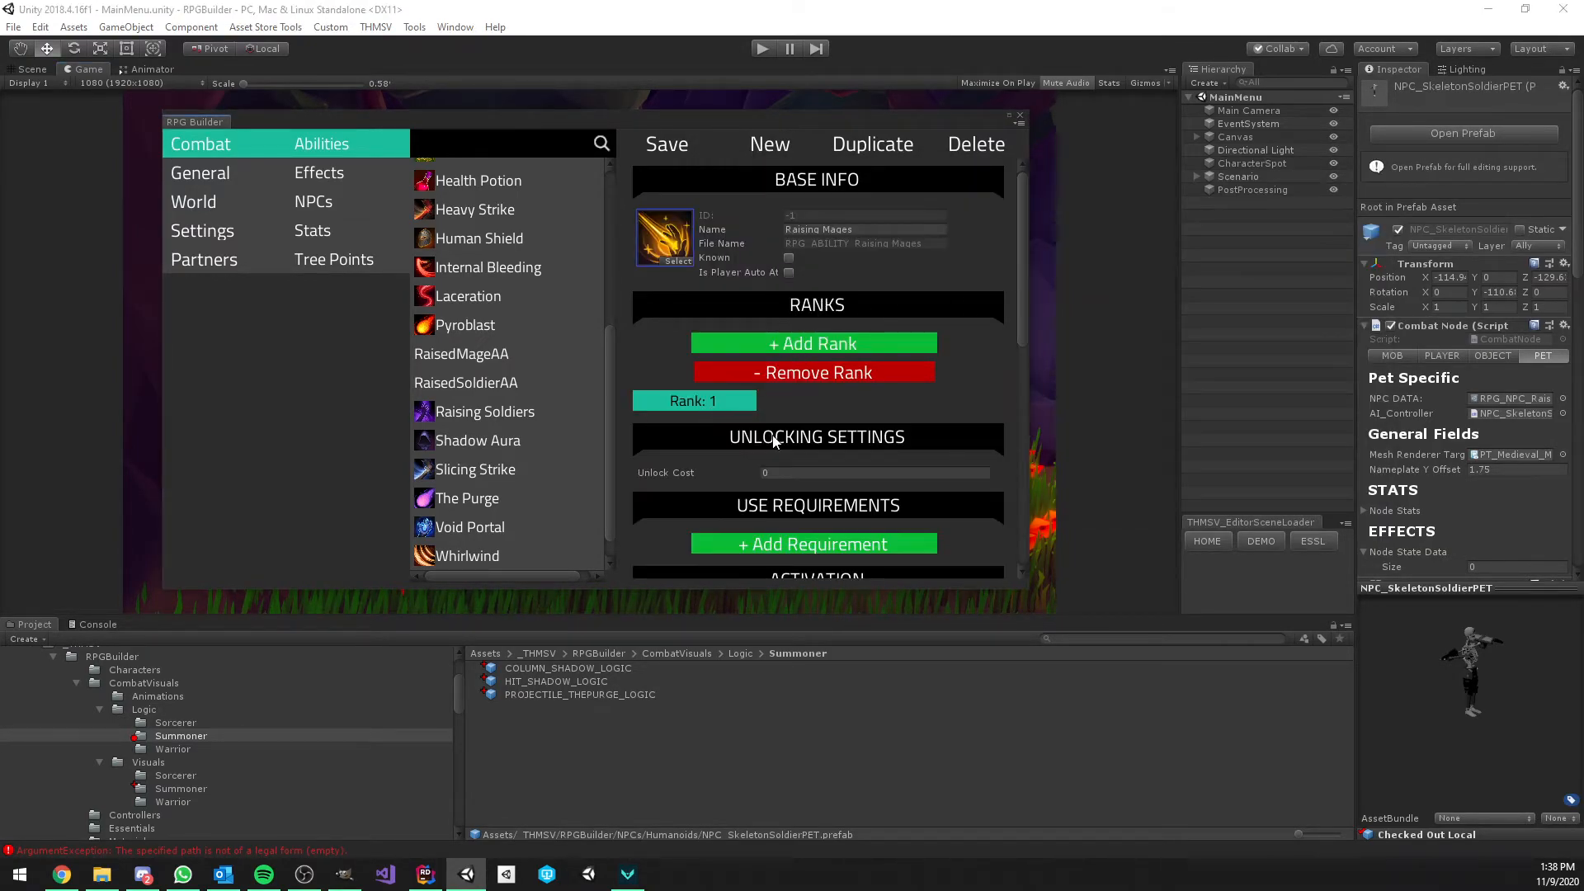
scroll(799, 386, "down", 5)
left_click(791, 289)
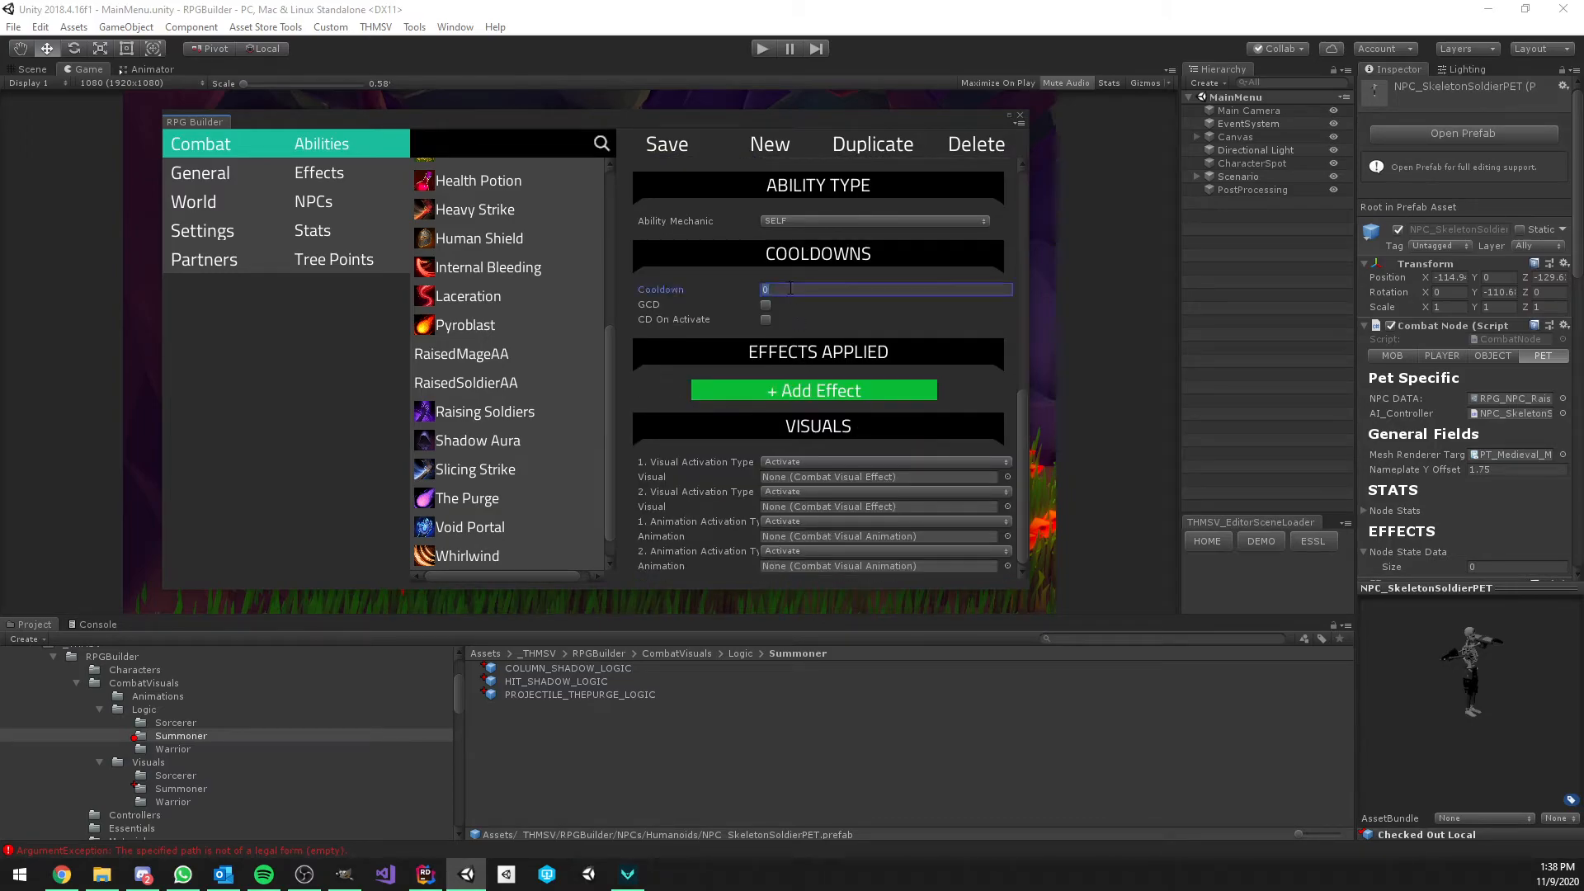
Add the RaisedMage effect to the Raising Mages rank and save the ability
left_click(797, 390)
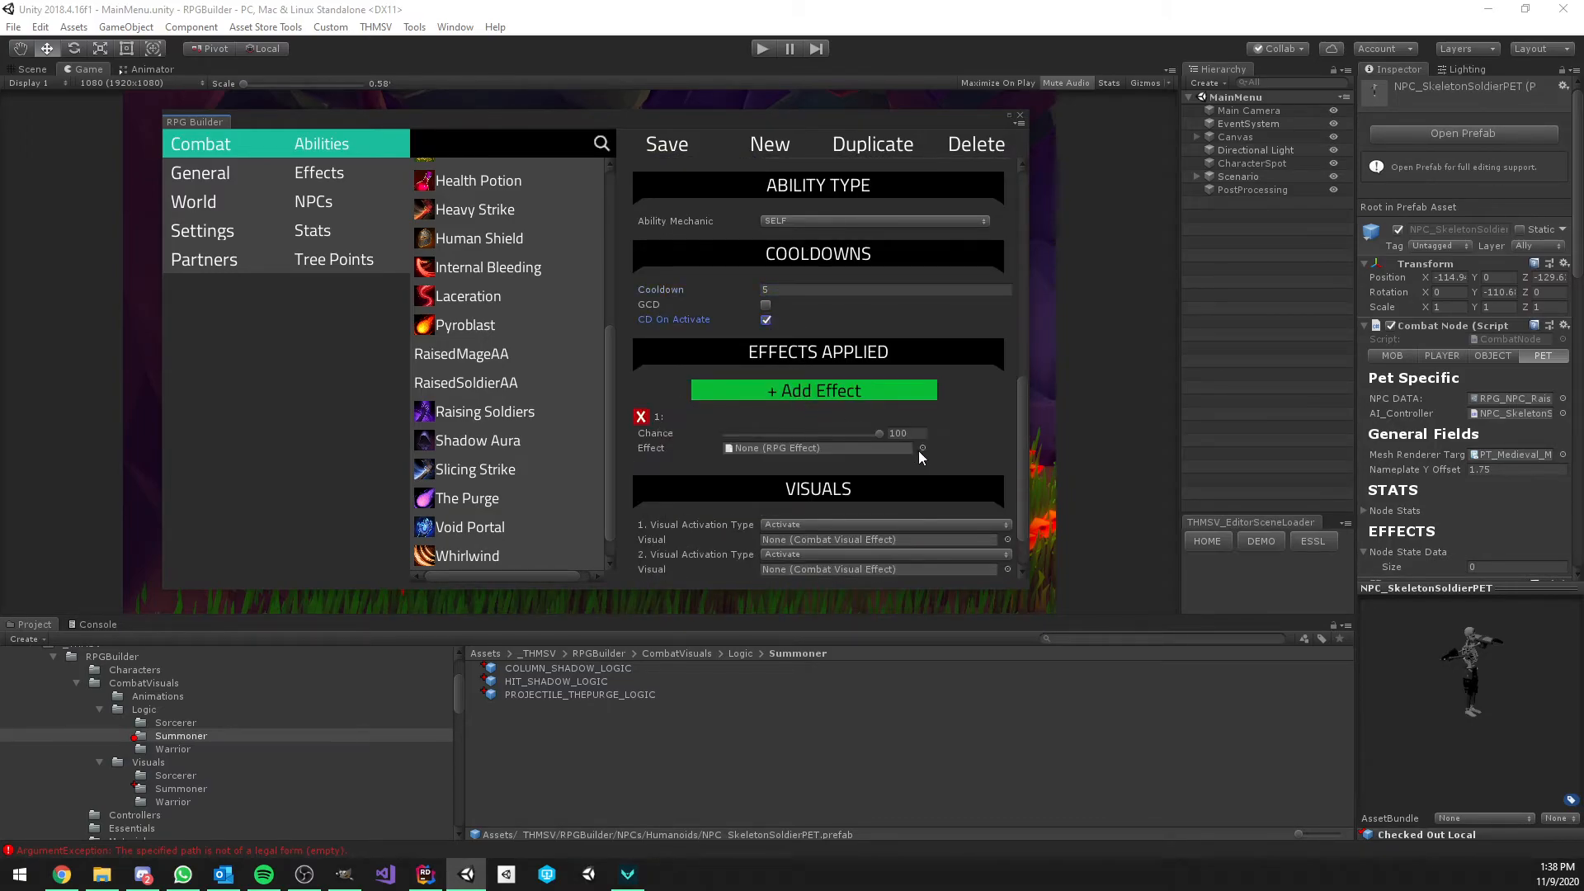
left_click(923, 450)
double_click(835, 364)
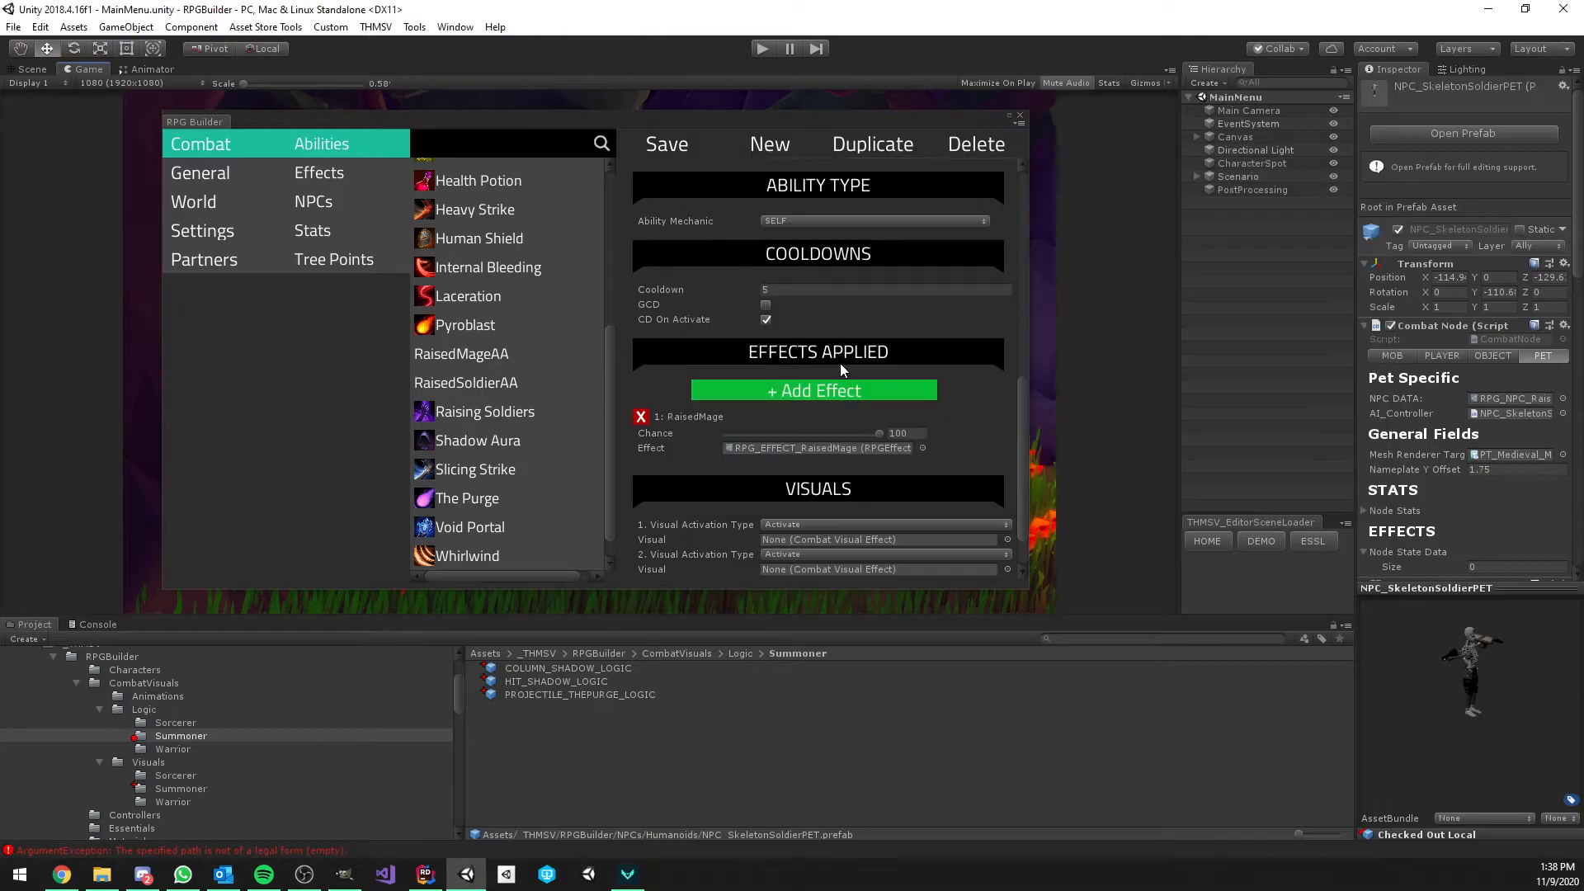
scroll(852, 427, "down", 2)
scroll(842, 414, "up", 10)
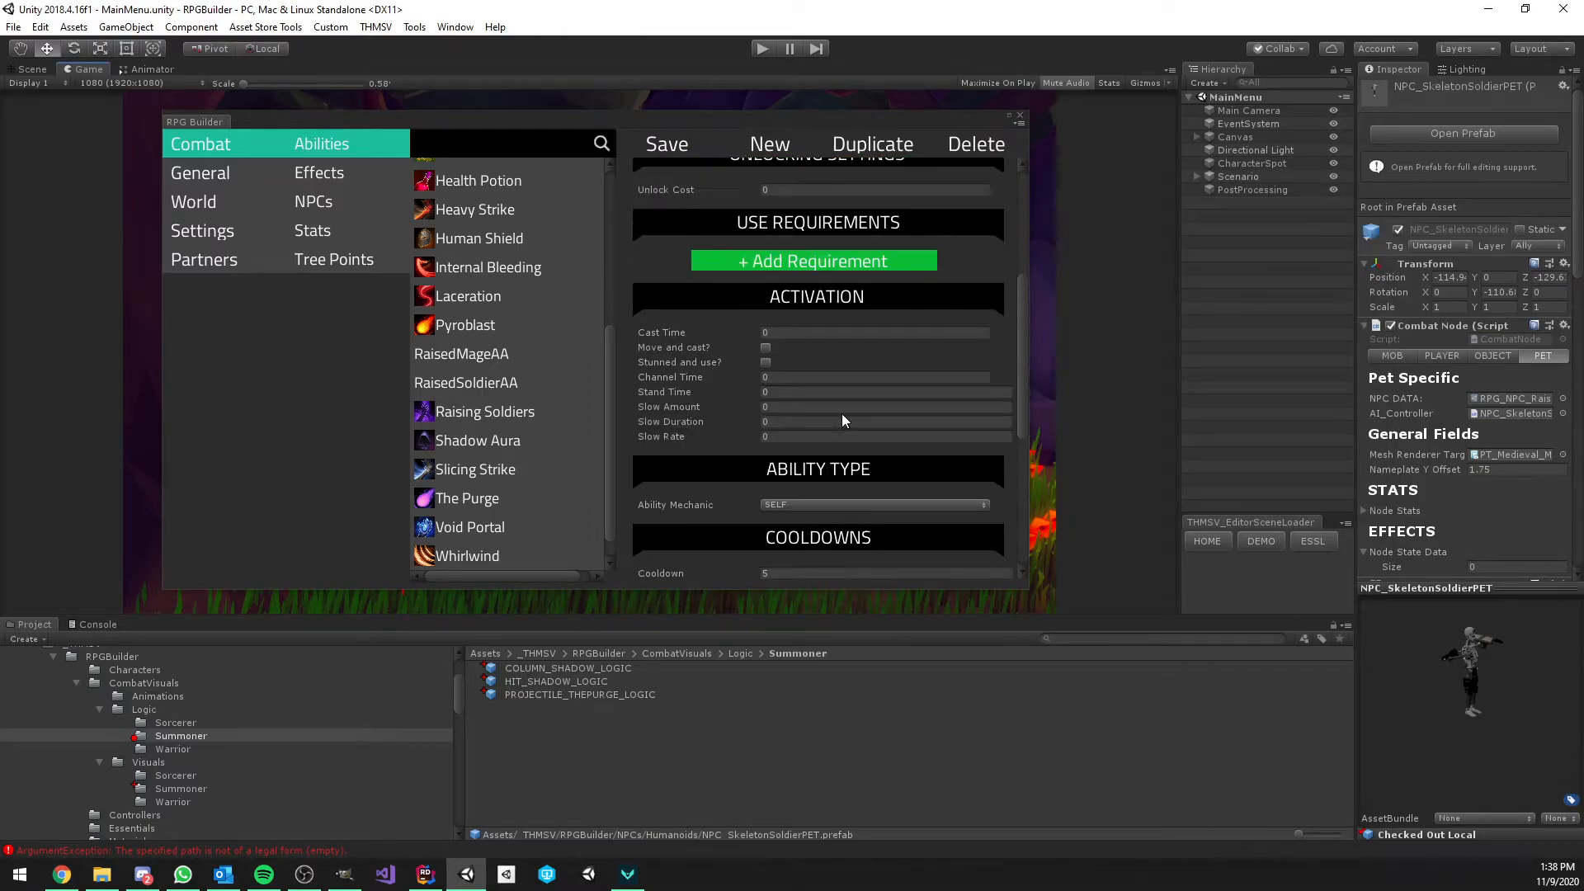
scroll(838, 410, "up", 6)
left_click(670, 147)
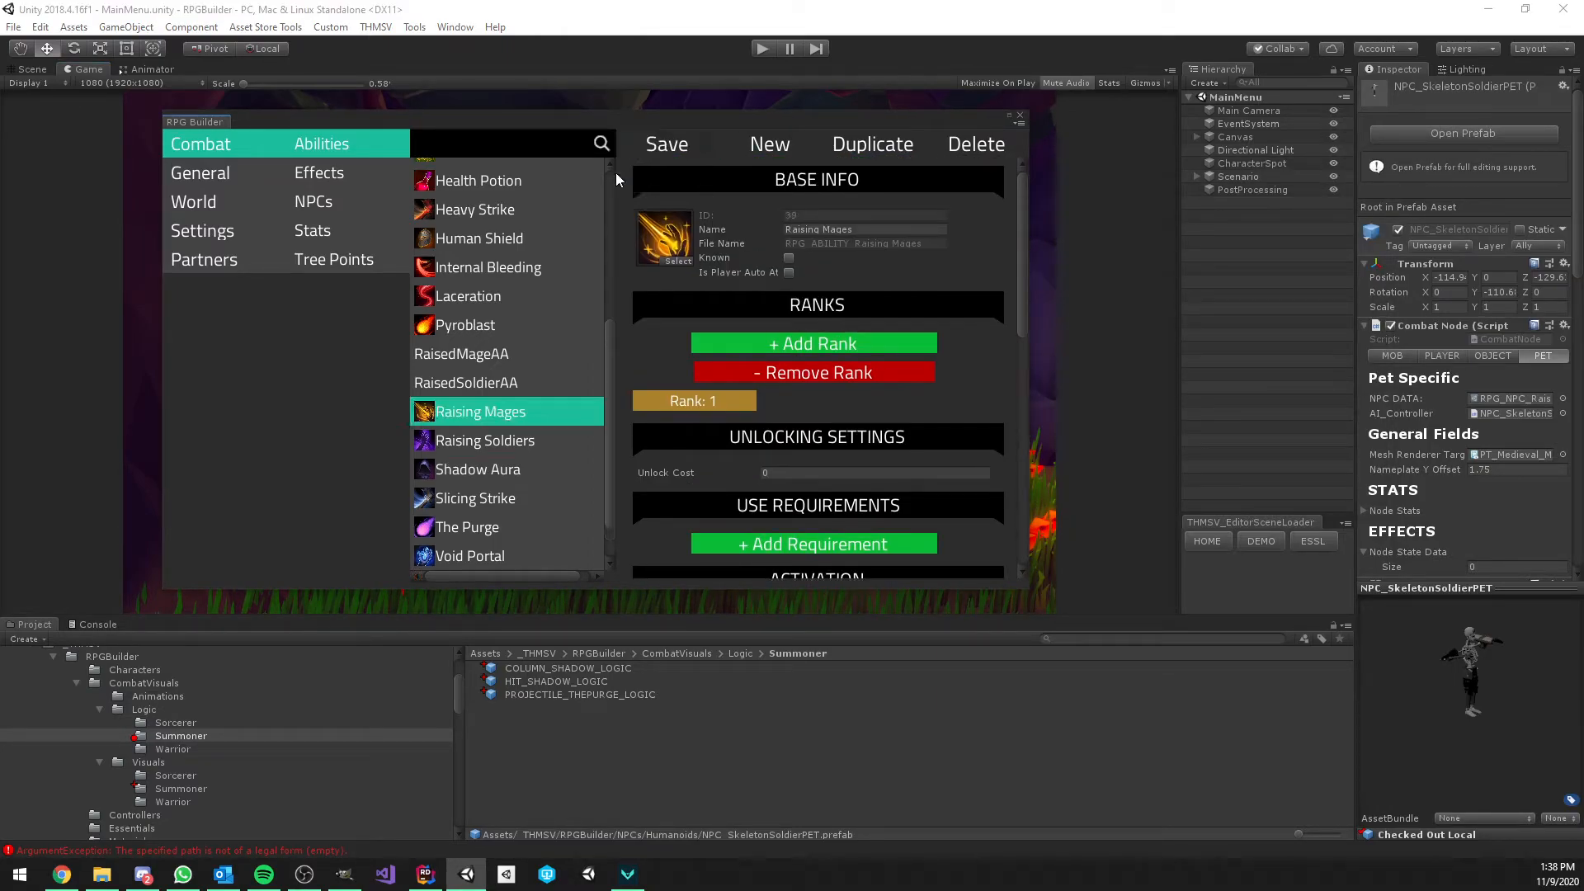
Add a node for the Raising Soldiers ability to the Summoner talent tree
left_click(200, 172)
left_click(370, 434)
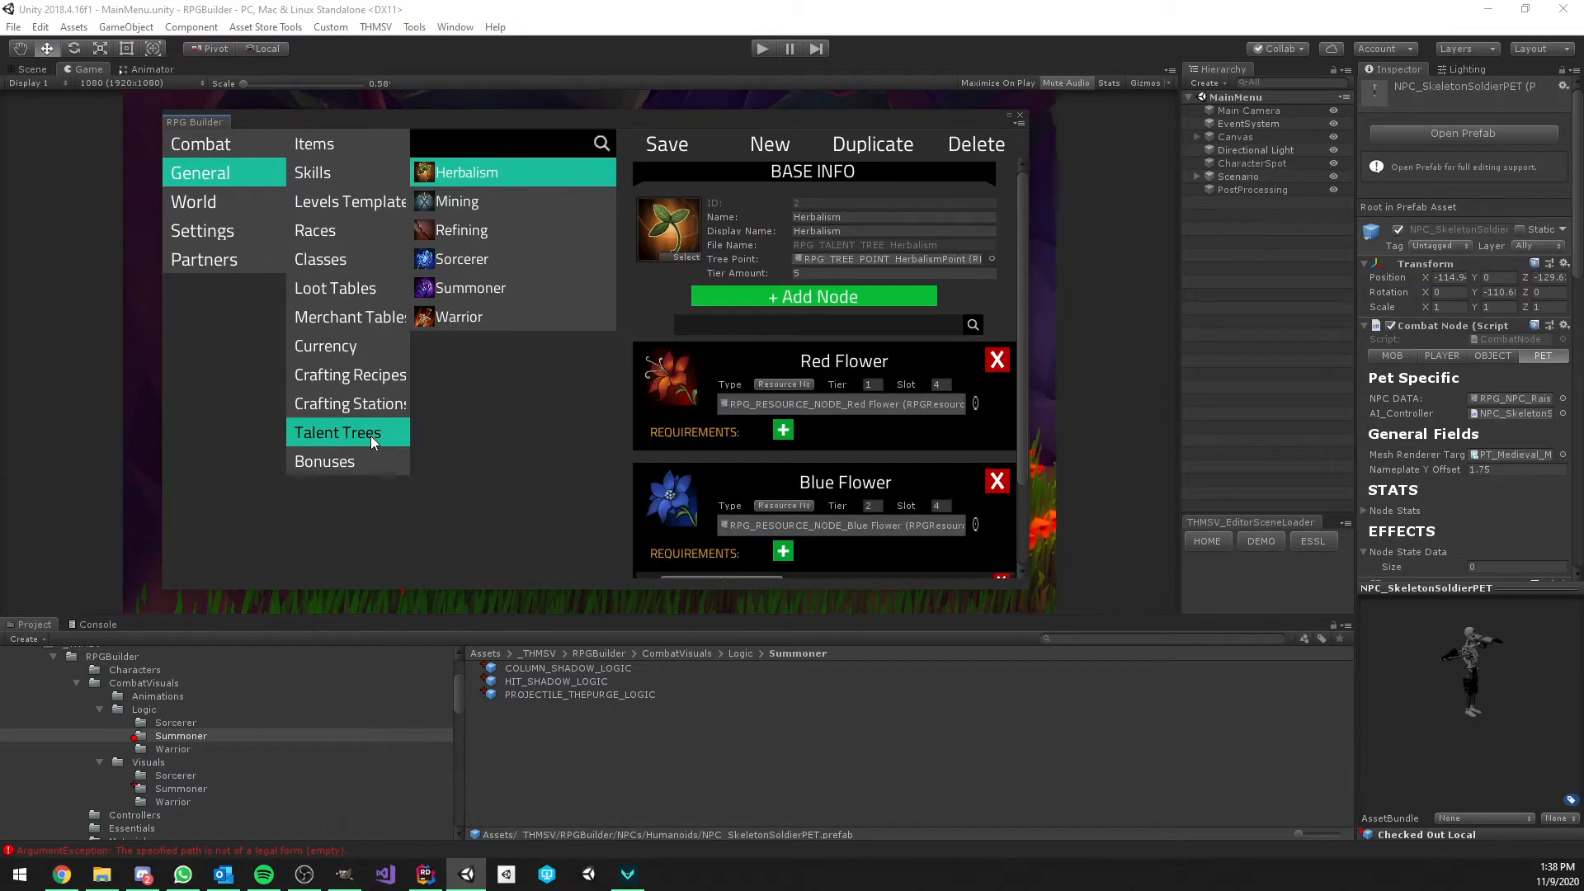
left_click(492, 286)
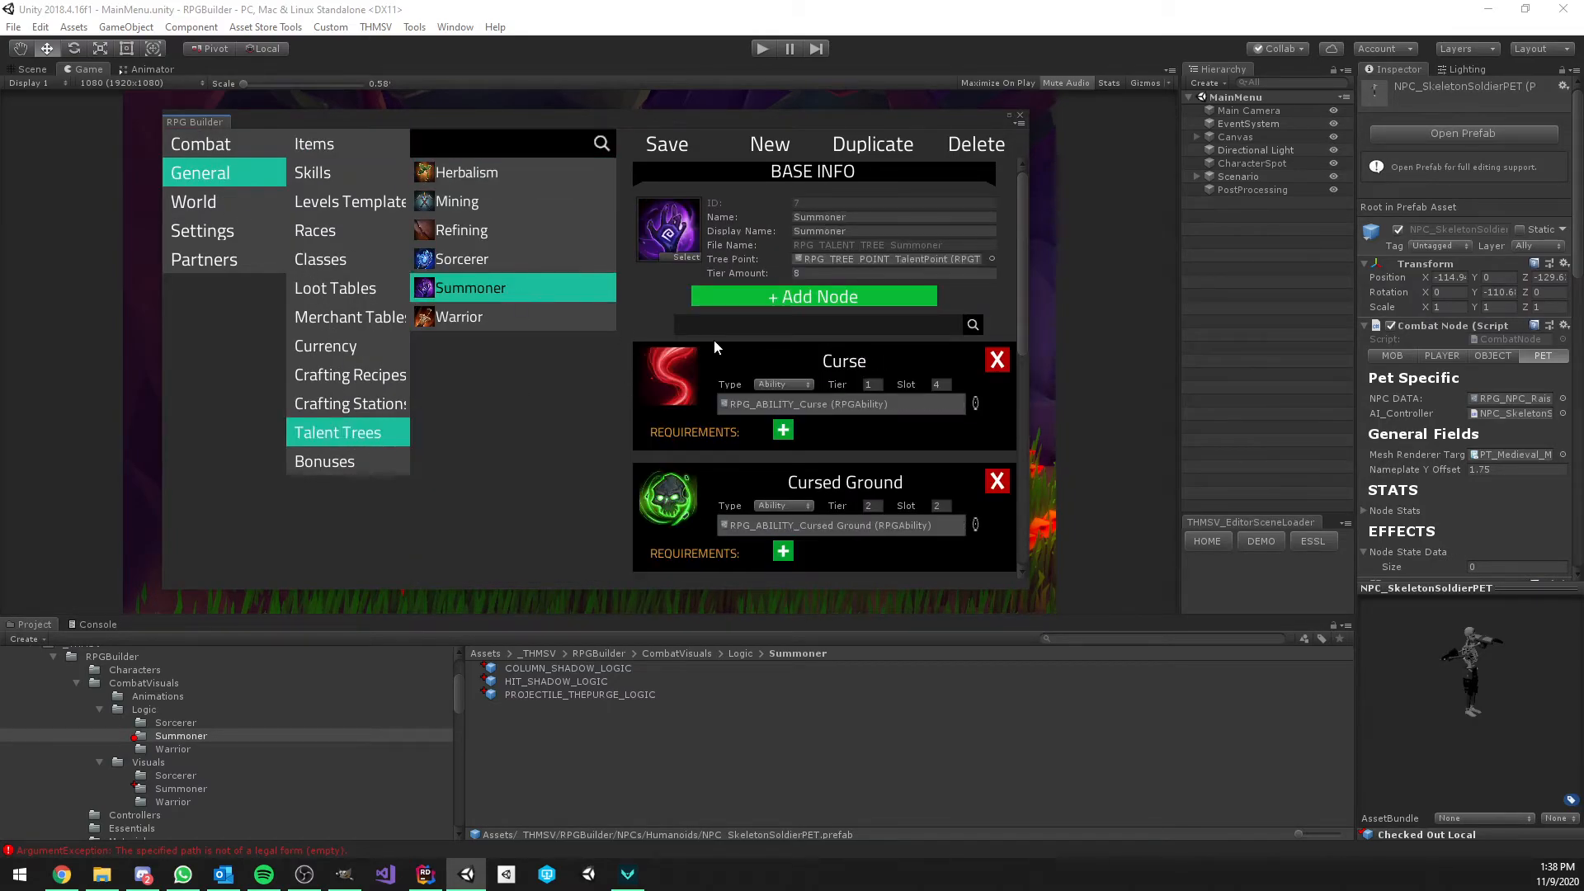
scroll(726, 340, "down", 8)
left_click(754, 571)
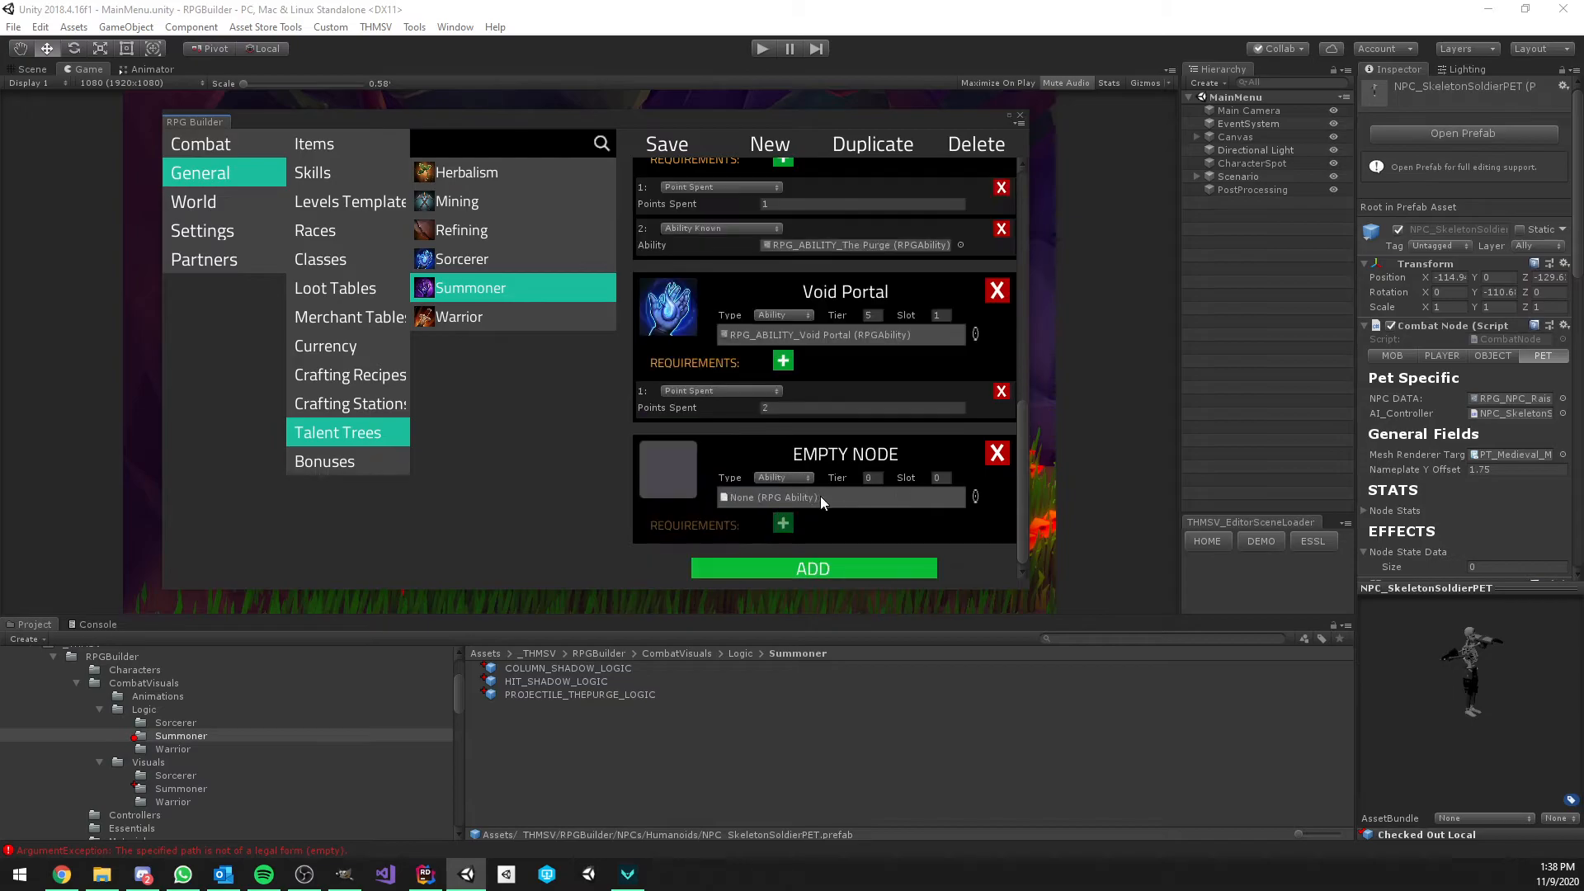
left_click(976, 508)
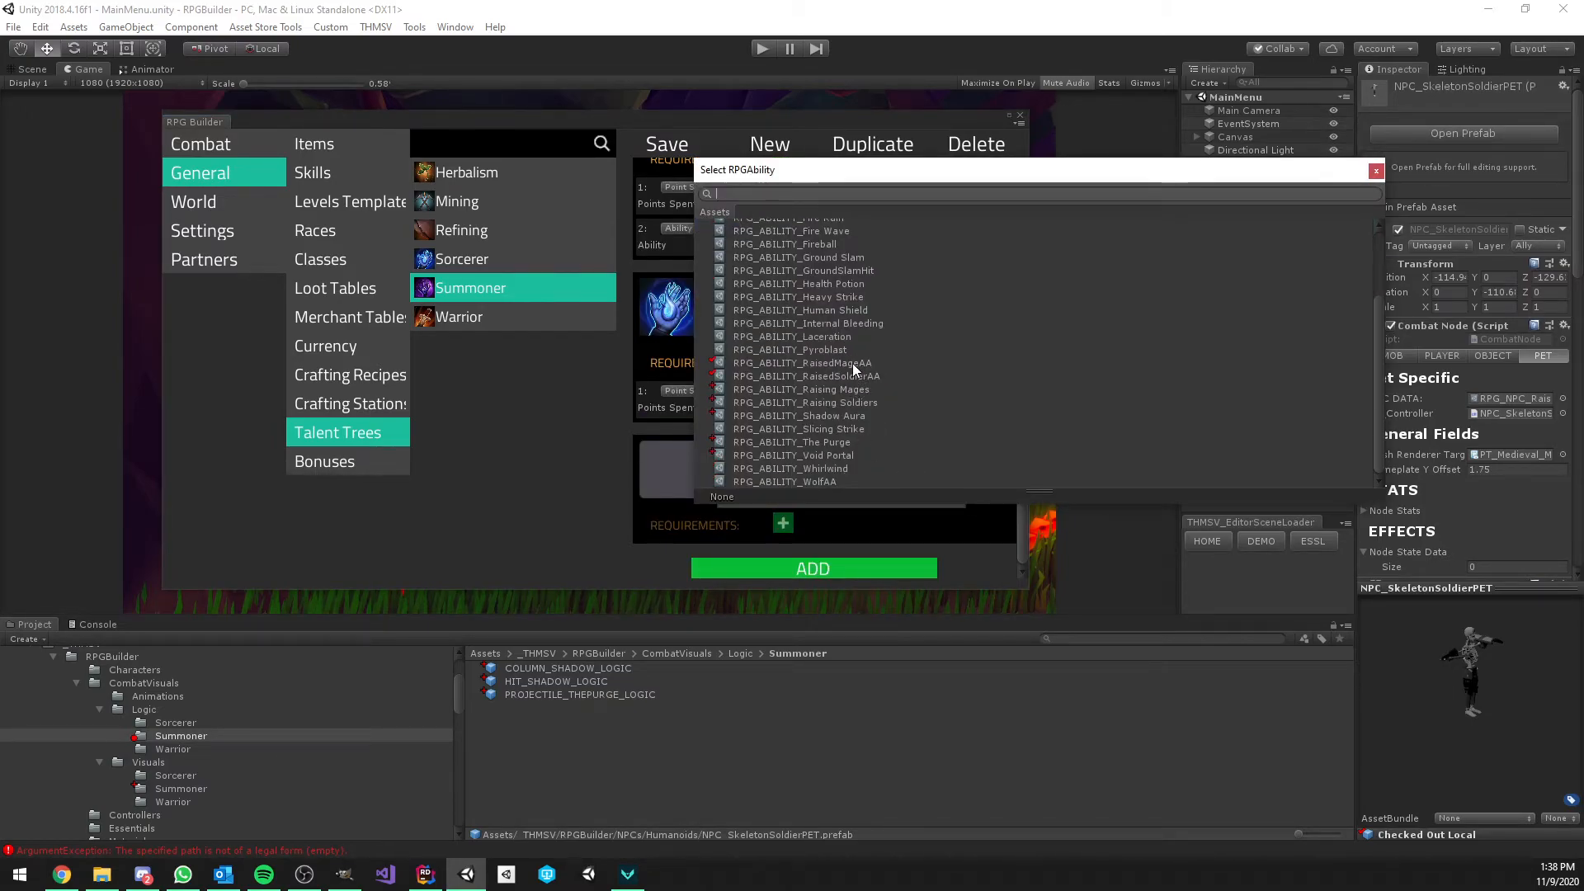
double_click(850, 401)
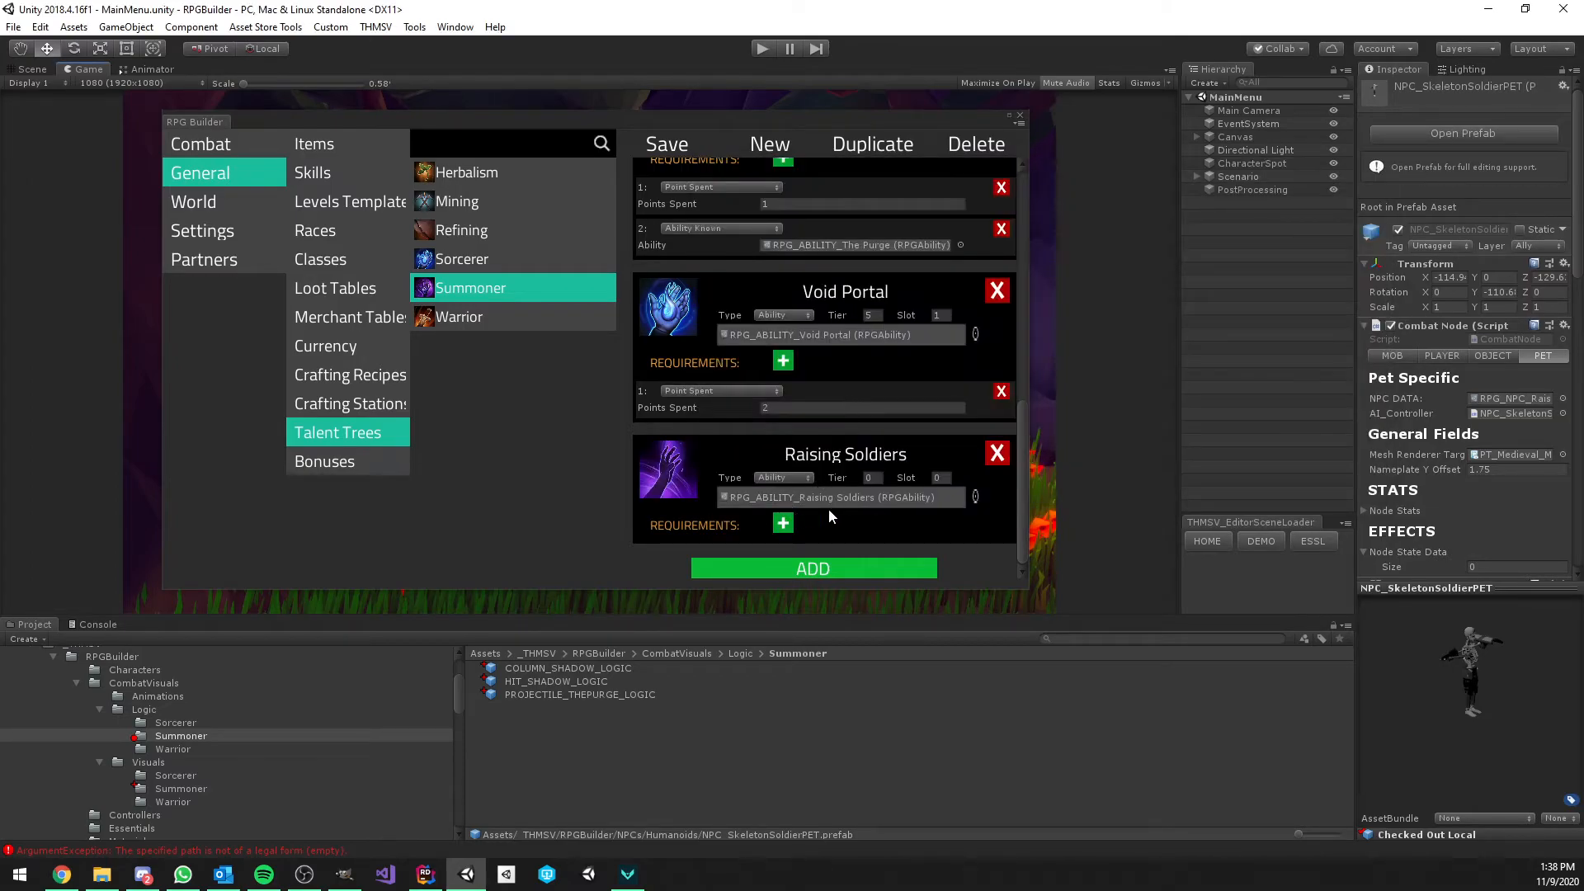
Set the Raising Soldiers node to tier 3 and slot 4, checking the positions of the other nodes
left_click(871, 478)
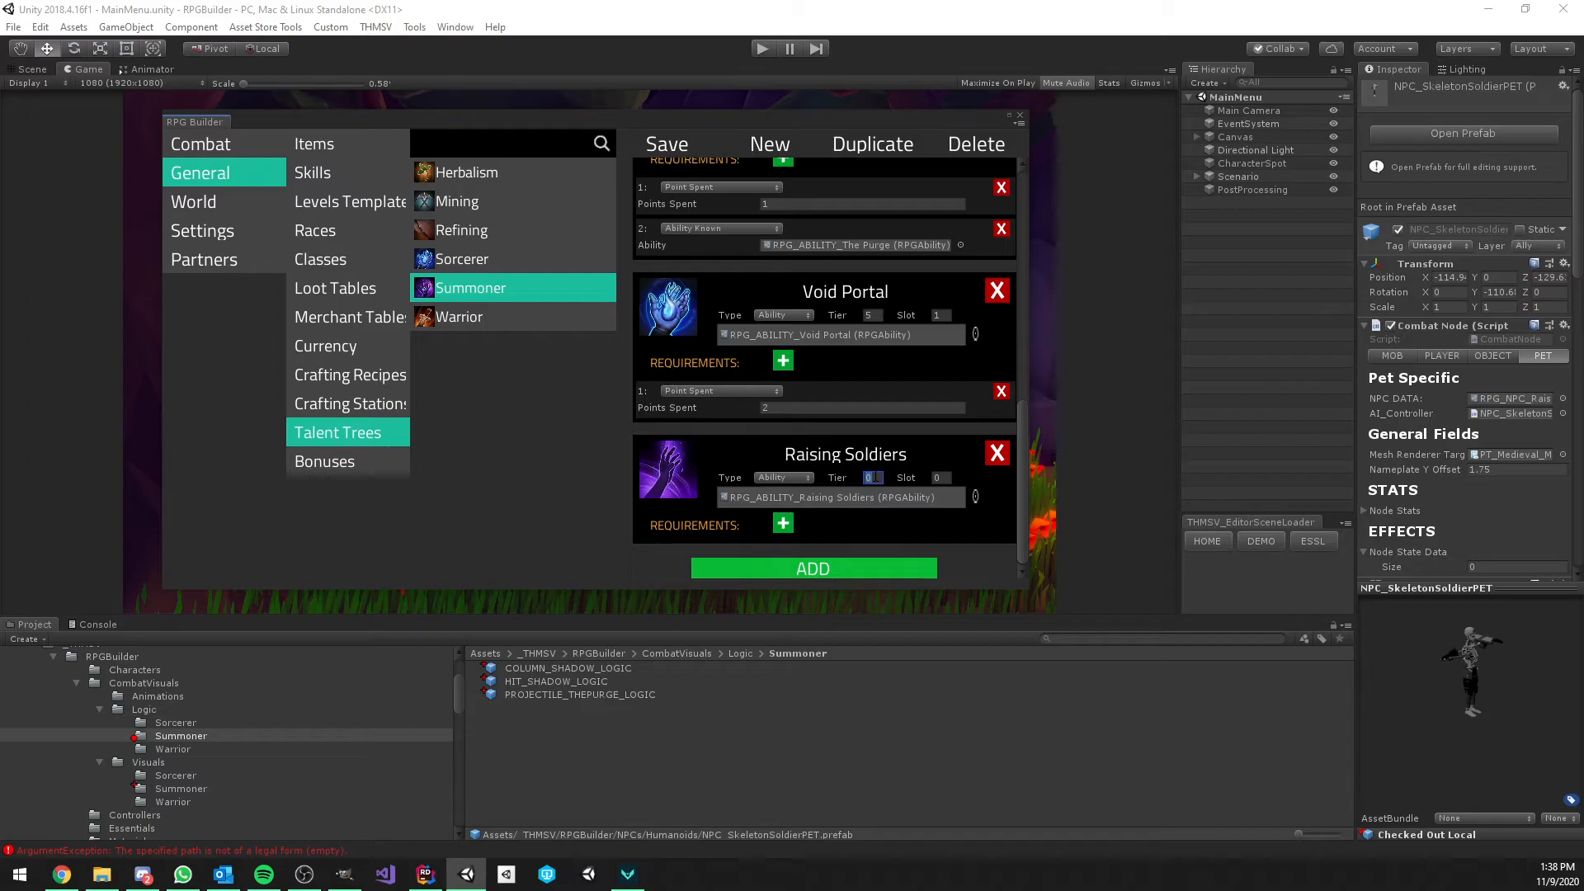
scroll(880, 472, "up", 7)
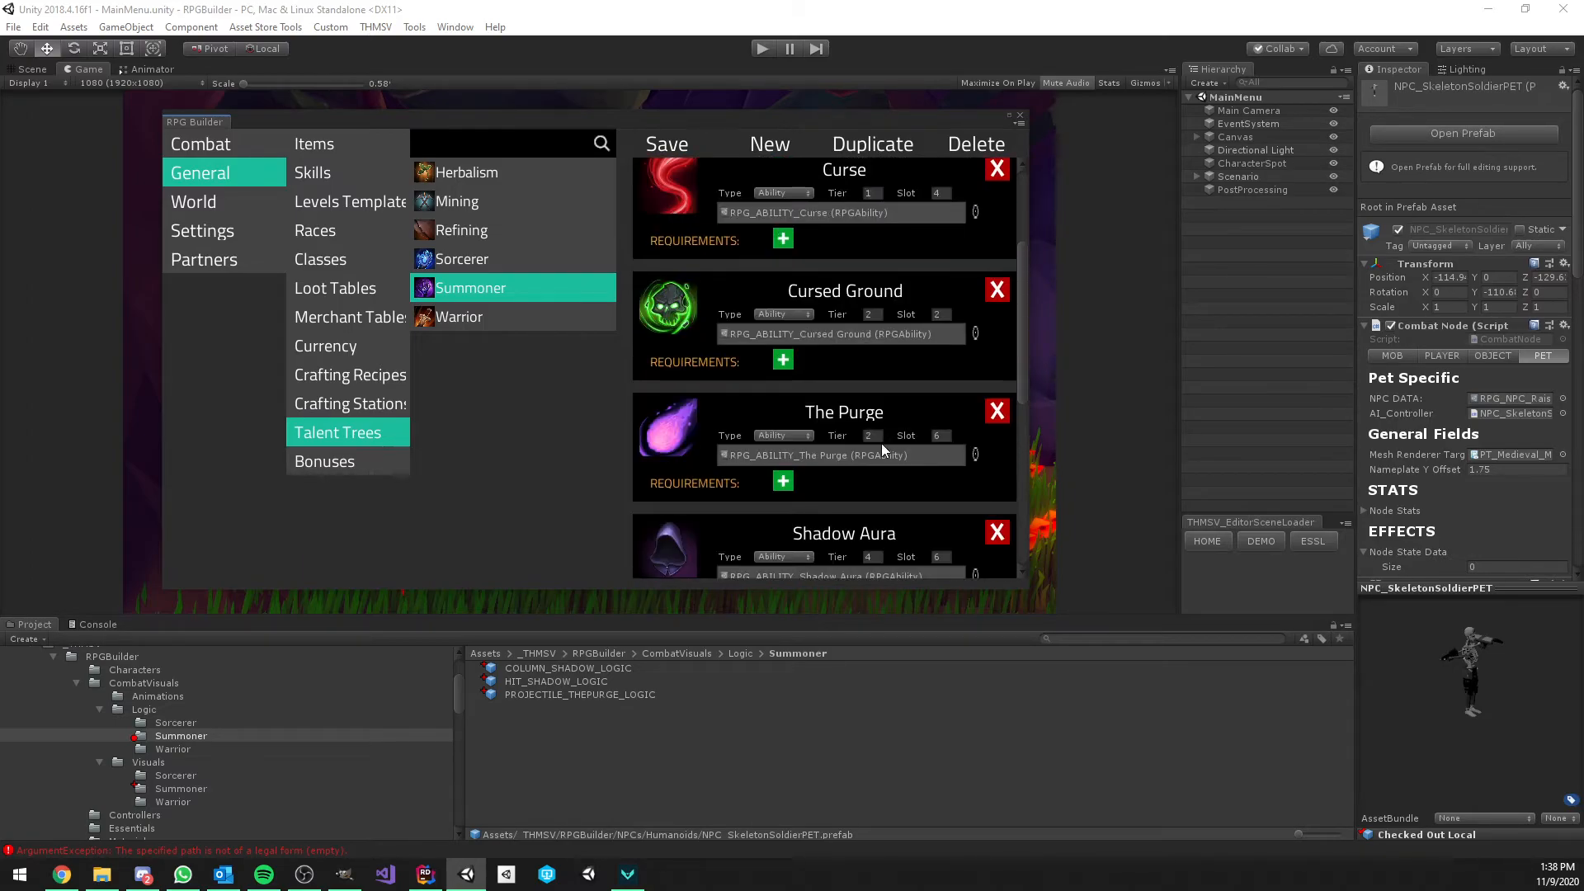
scroll(881, 449, "up", 1)
scroll(881, 443, "down", 10)
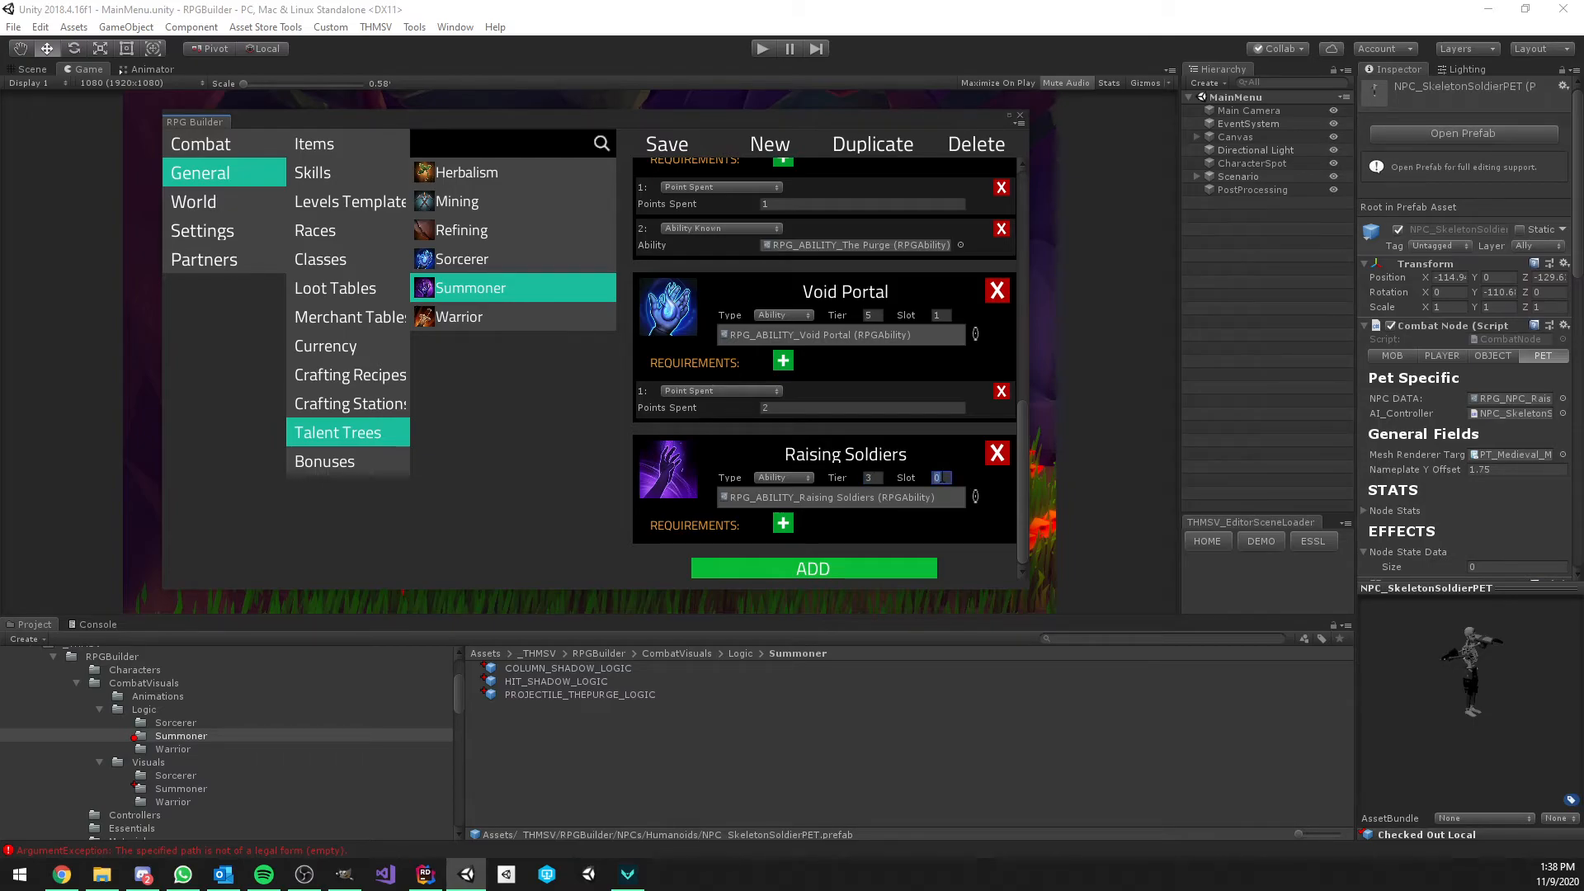
Add another empty node to the tree and give Raising Soldiers a Point Spent requirement of 1
left_click(824, 570)
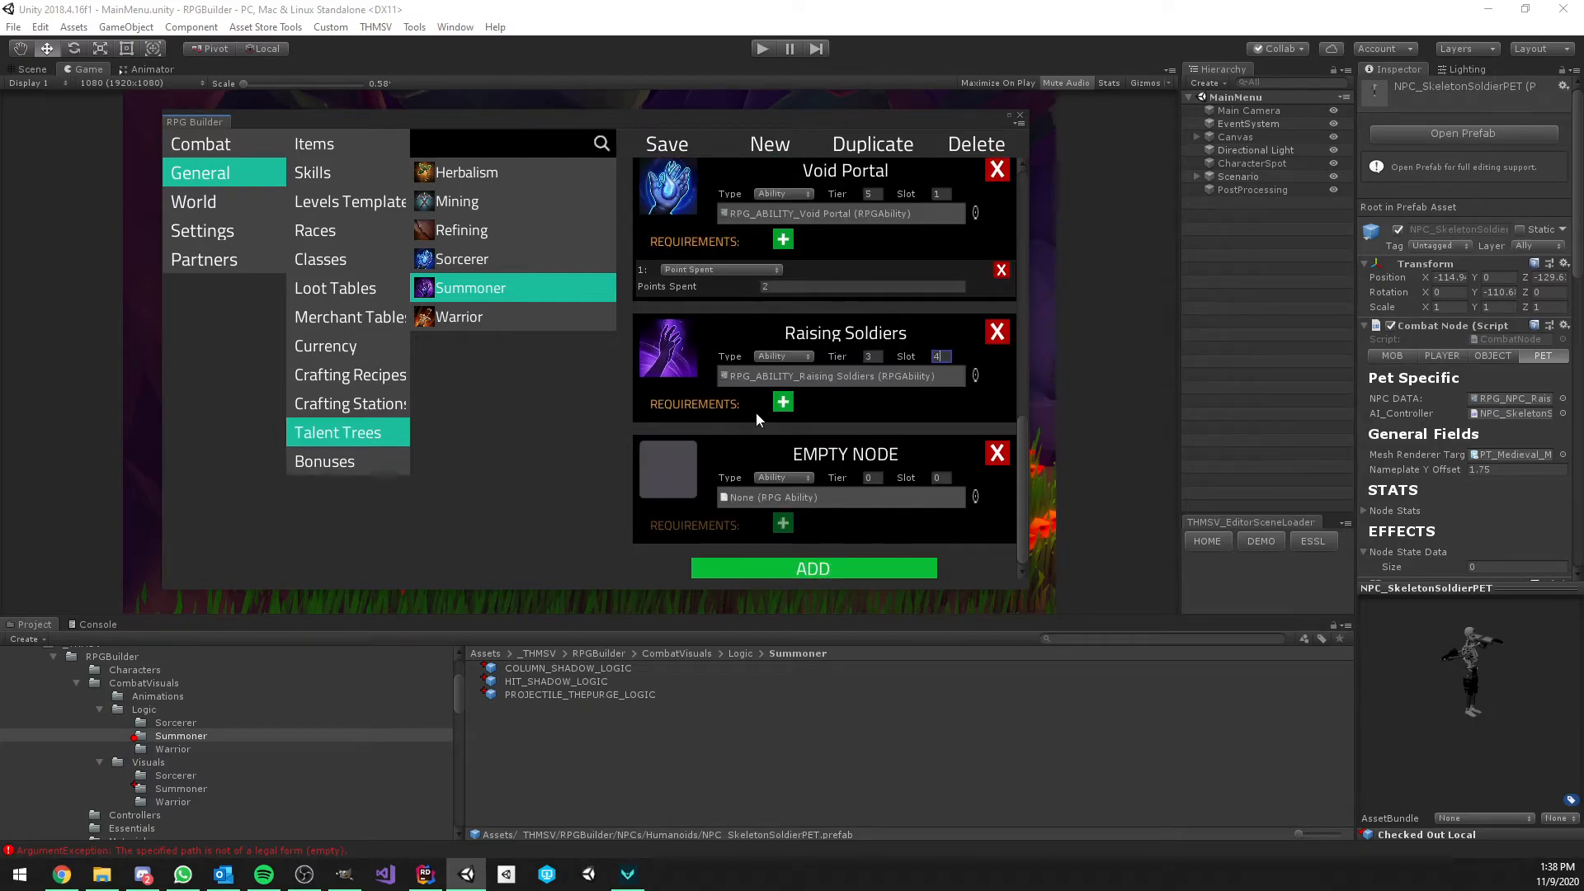
left_click(783, 403)
left_click(788, 450)
Assign the Raising Mages ability to the empty node and set its tier to 4
scroll(946, 525, "down", 1)
left_click(974, 496)
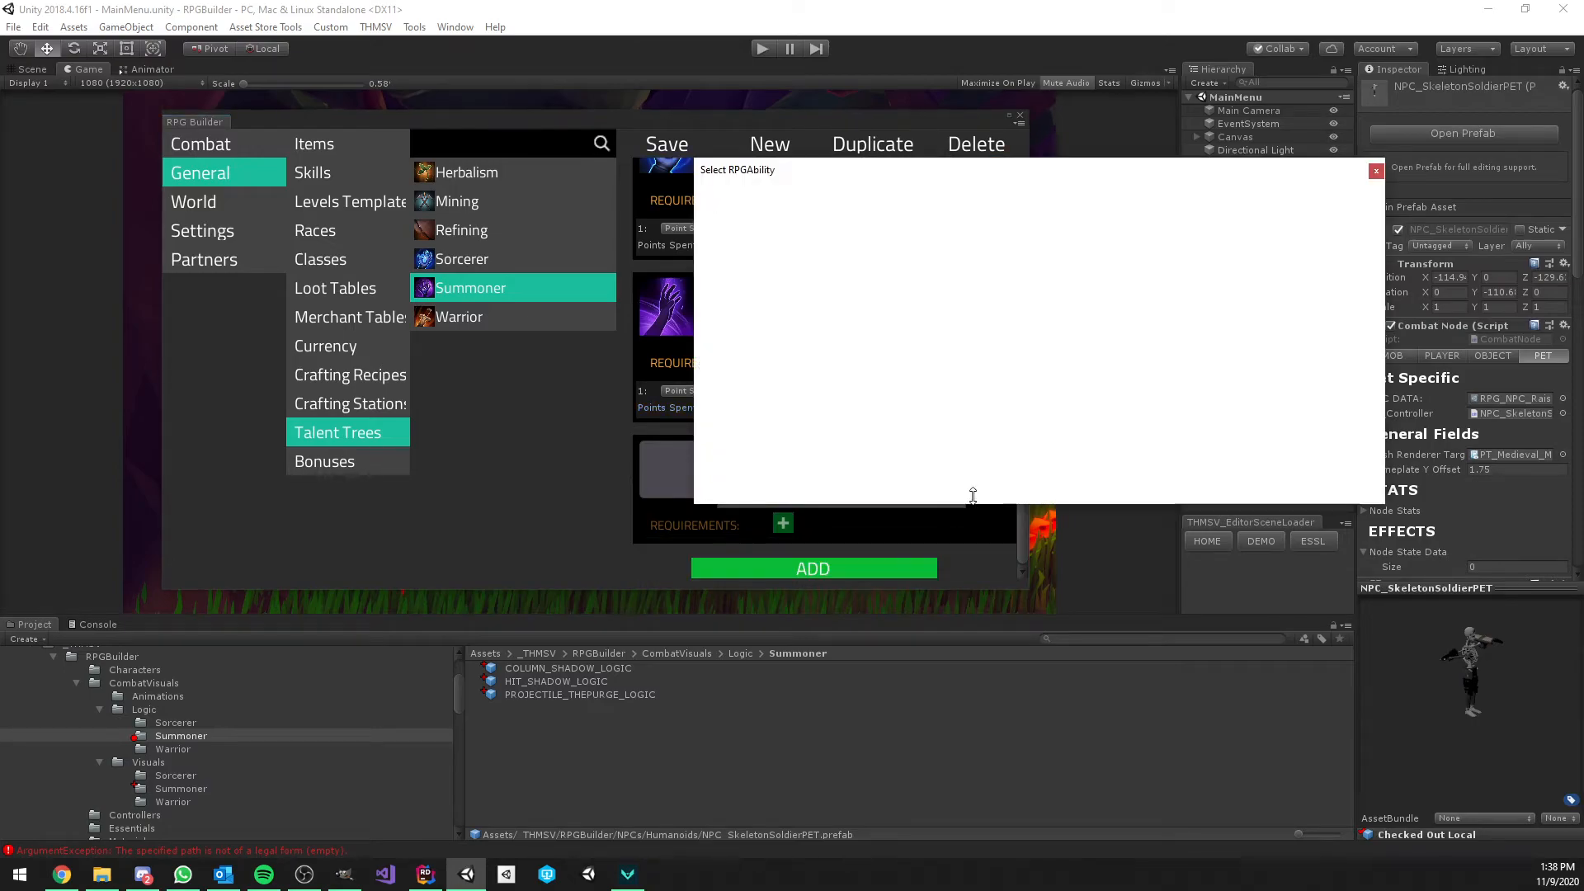
type("ra")
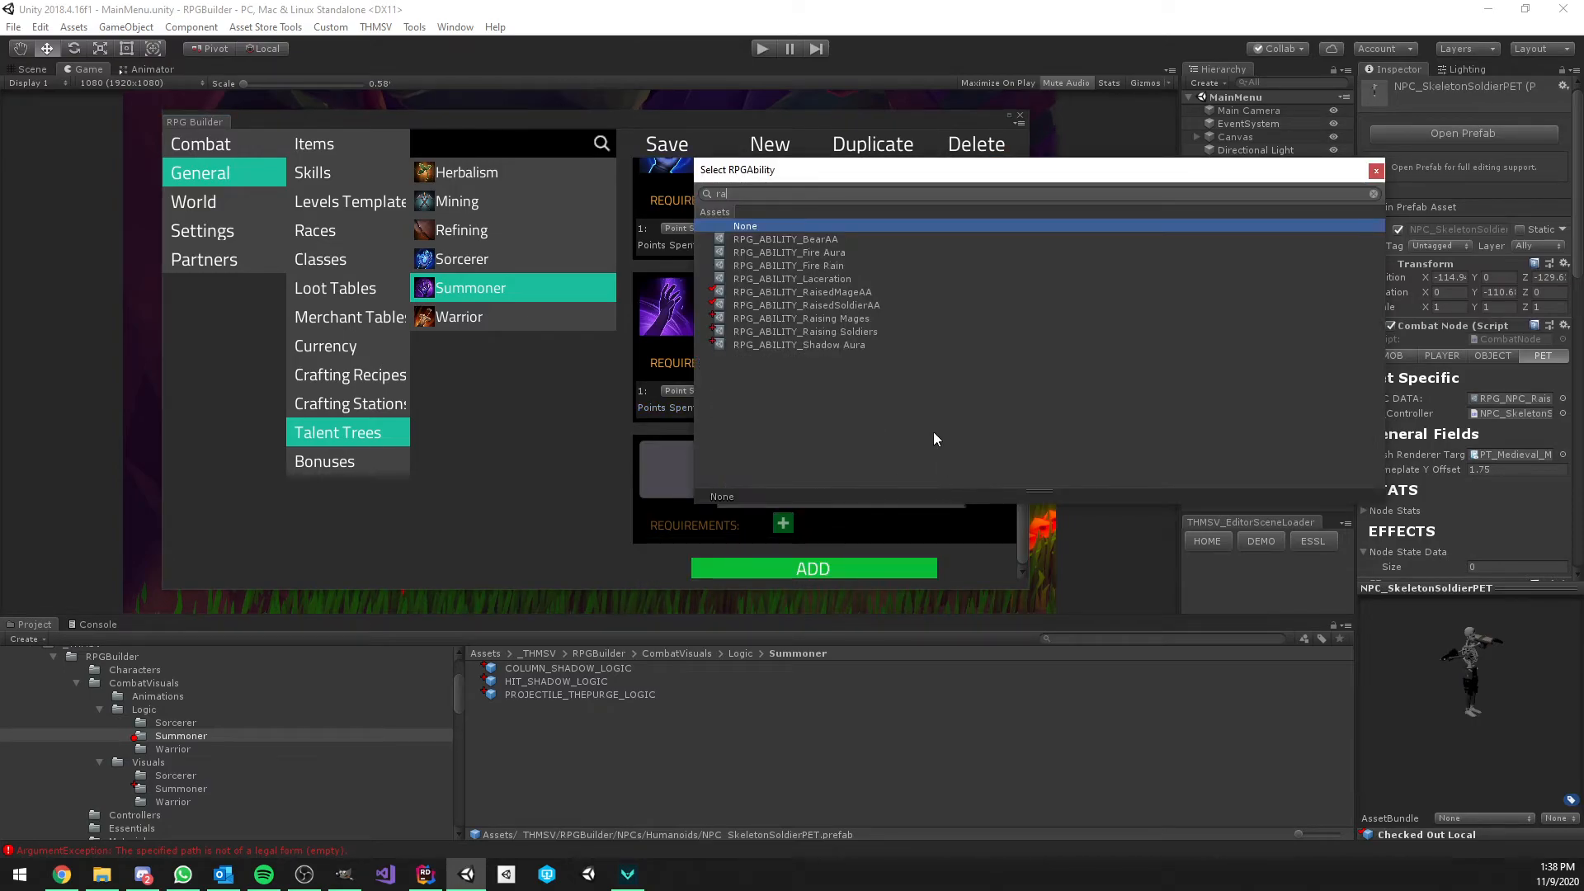
double_click(860, 318)
left_click(871, 478)
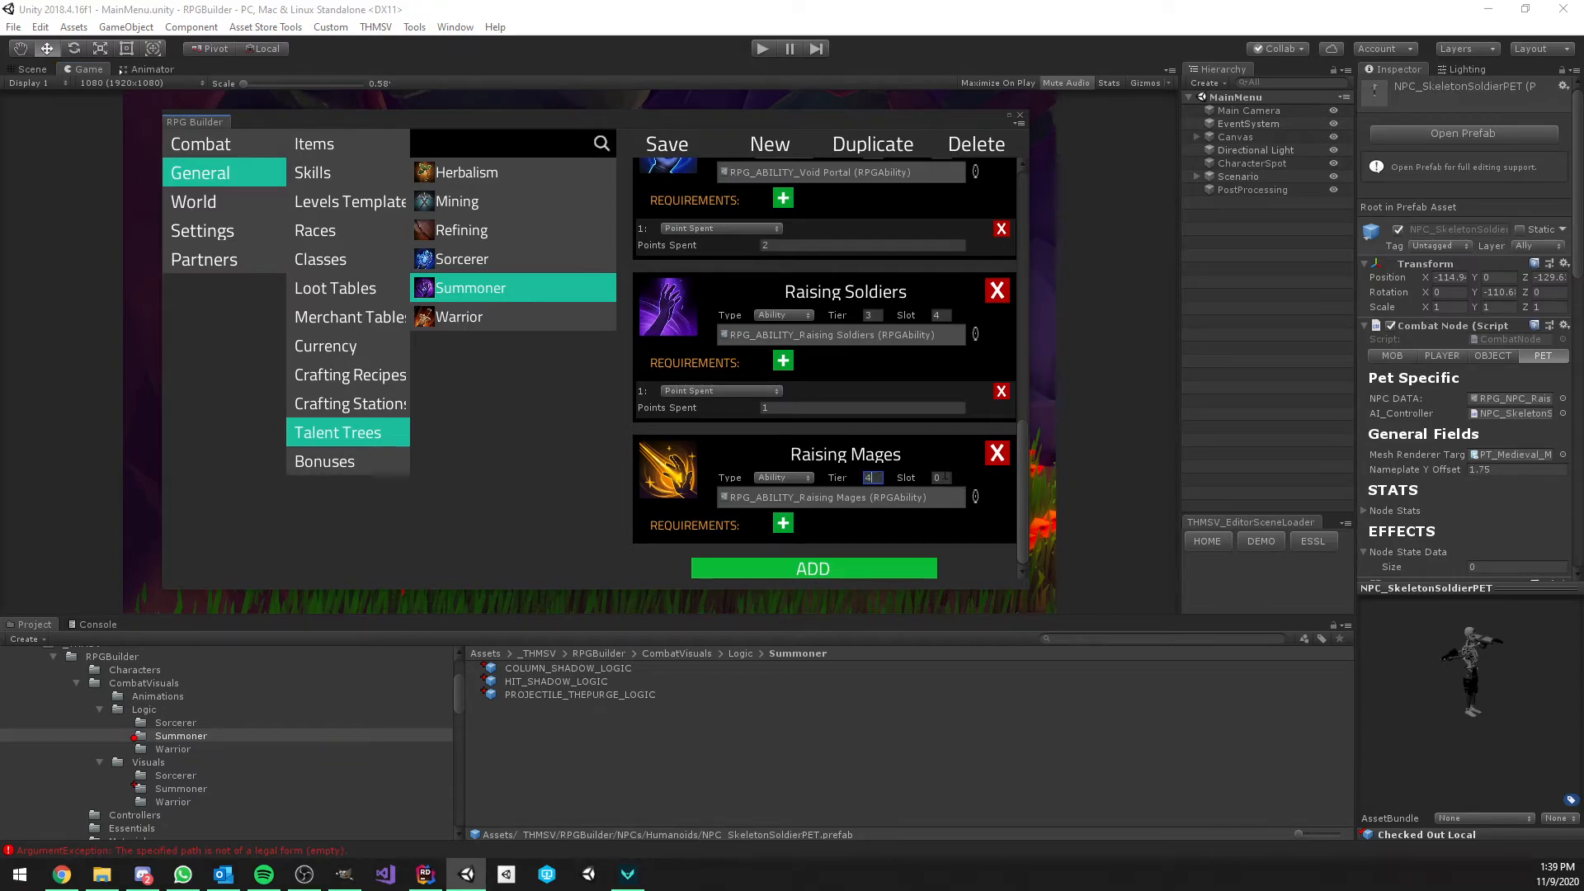
Set the Raising Mages node to slot 4 and give it a Point Spent requirement of 2
scroll(870, 423, "up", 8)
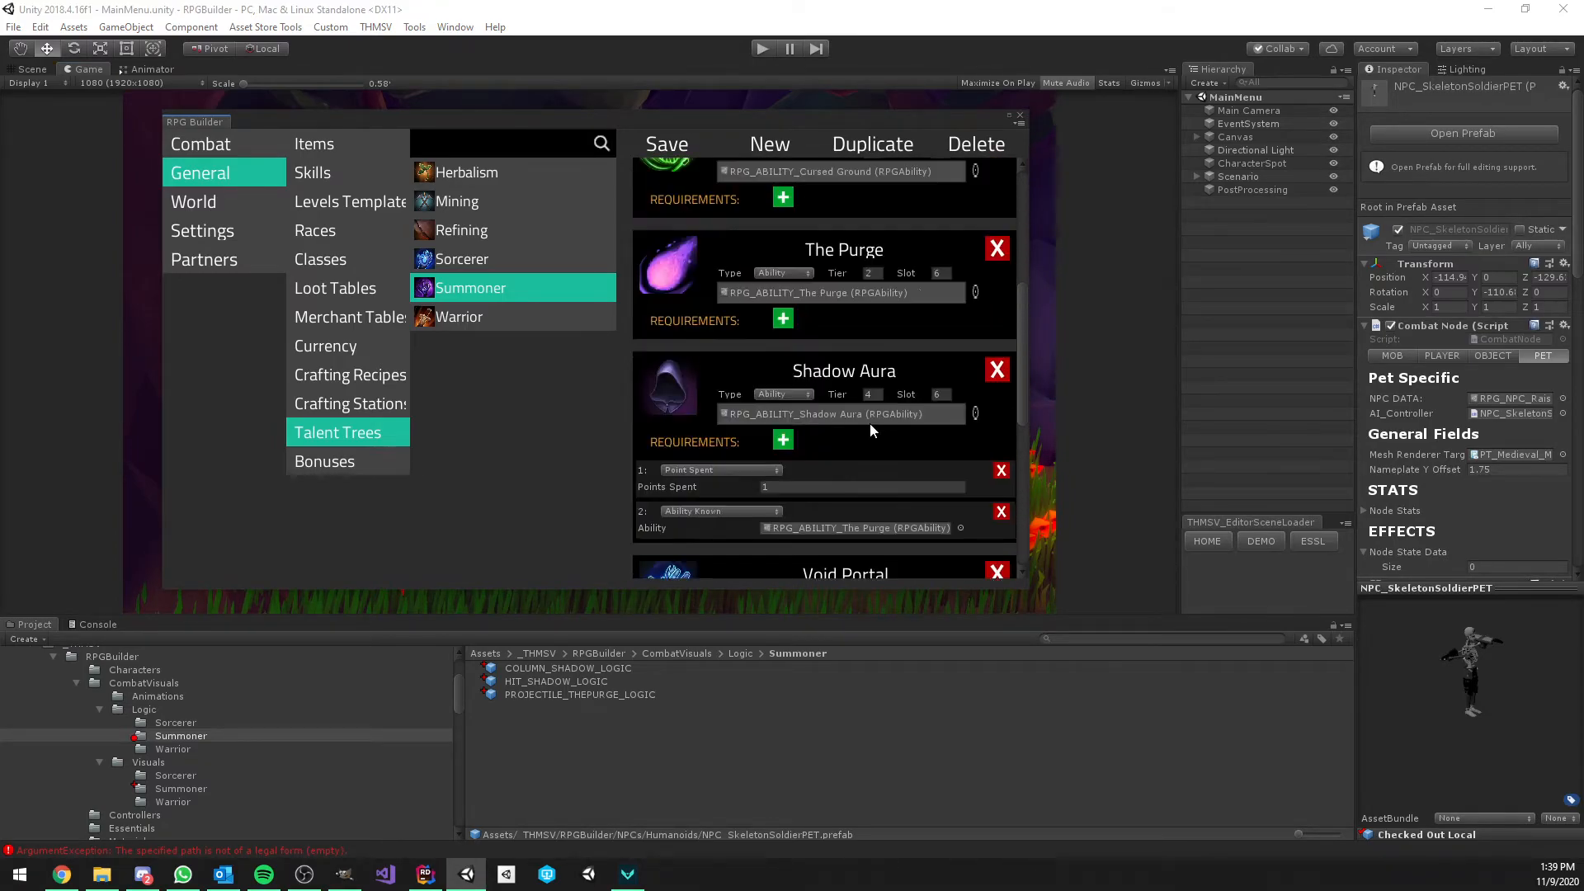
scroll(870, 423, "up", 4)
scroll(870, 424, "down", 12)
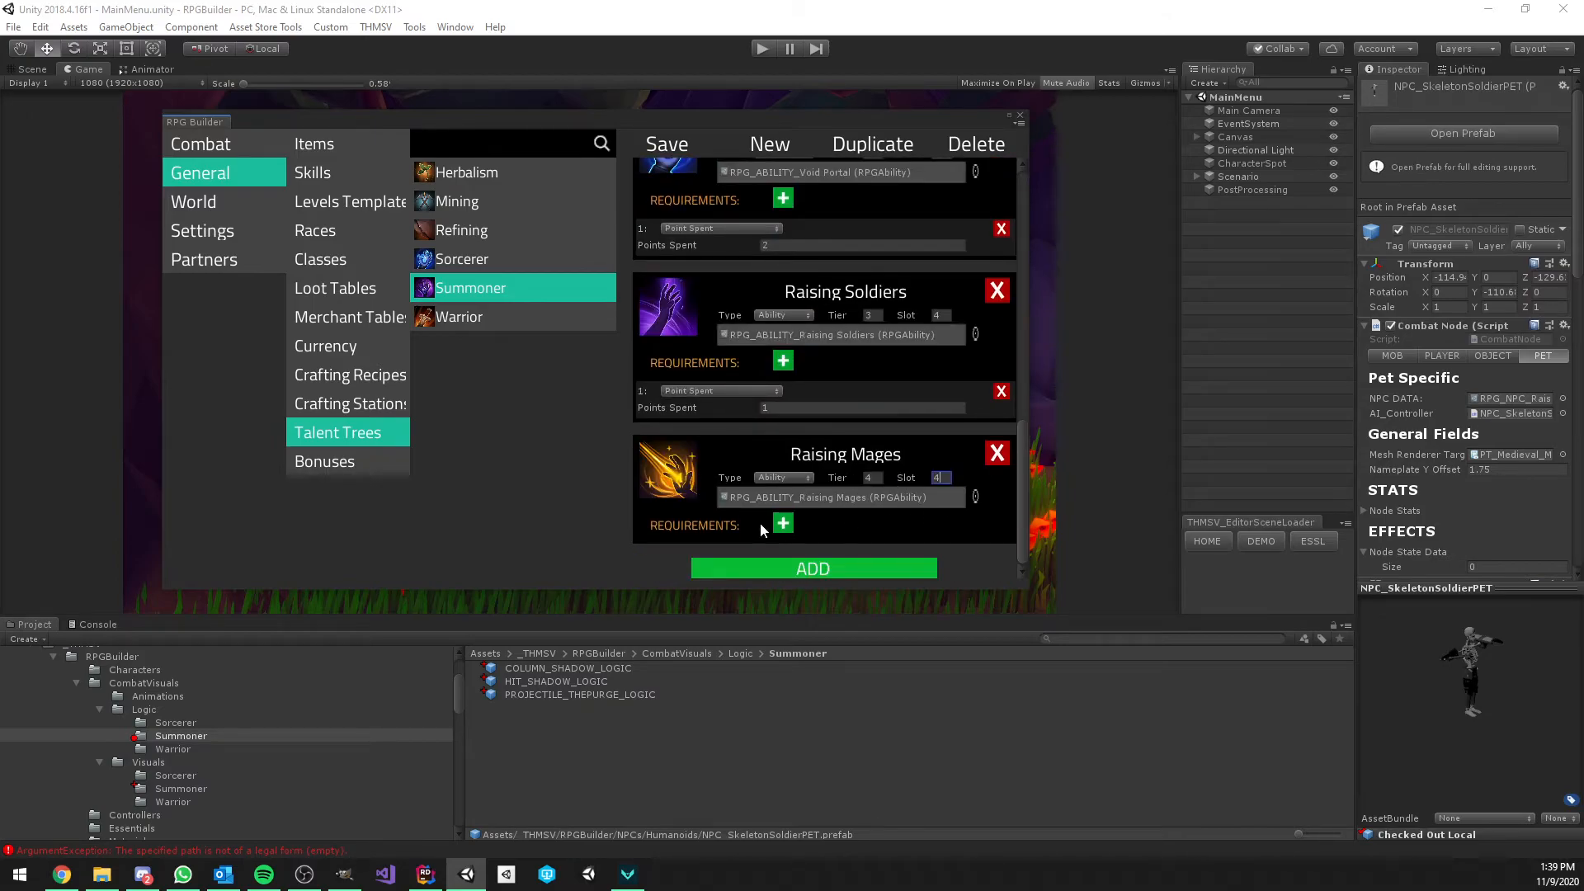
left_click(783, 525)
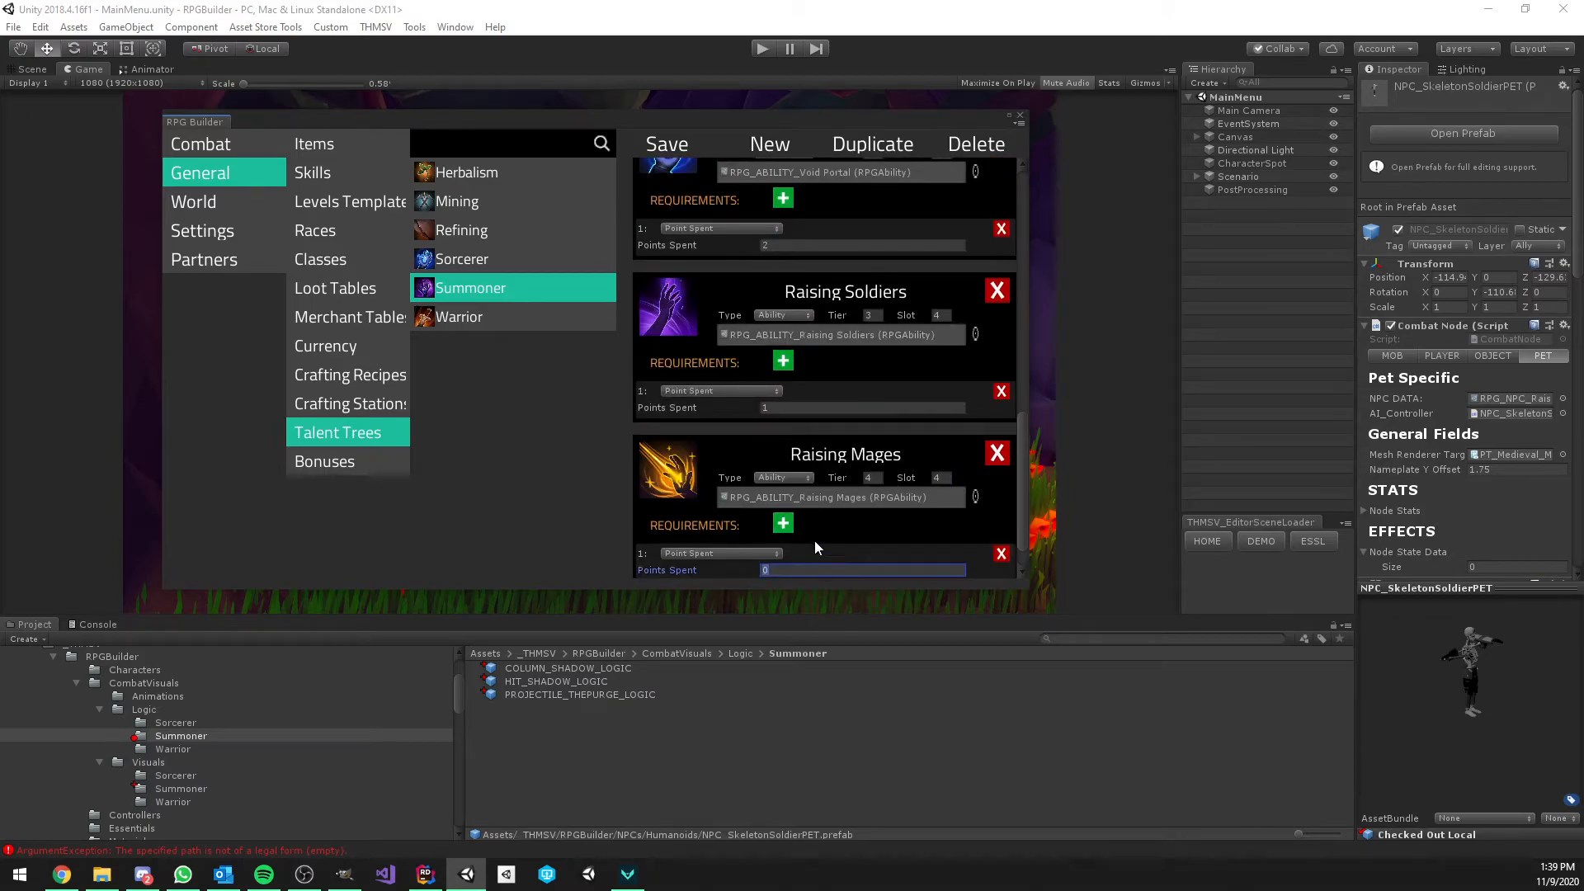
scroll(815, 528, "down", 2)
type("2")
Add a second requirement of type Ability Known to the Raising Mages node, with Raising Soldiers as the ability
left_click(783, 483)
scroll(742, 504, "down", 2)
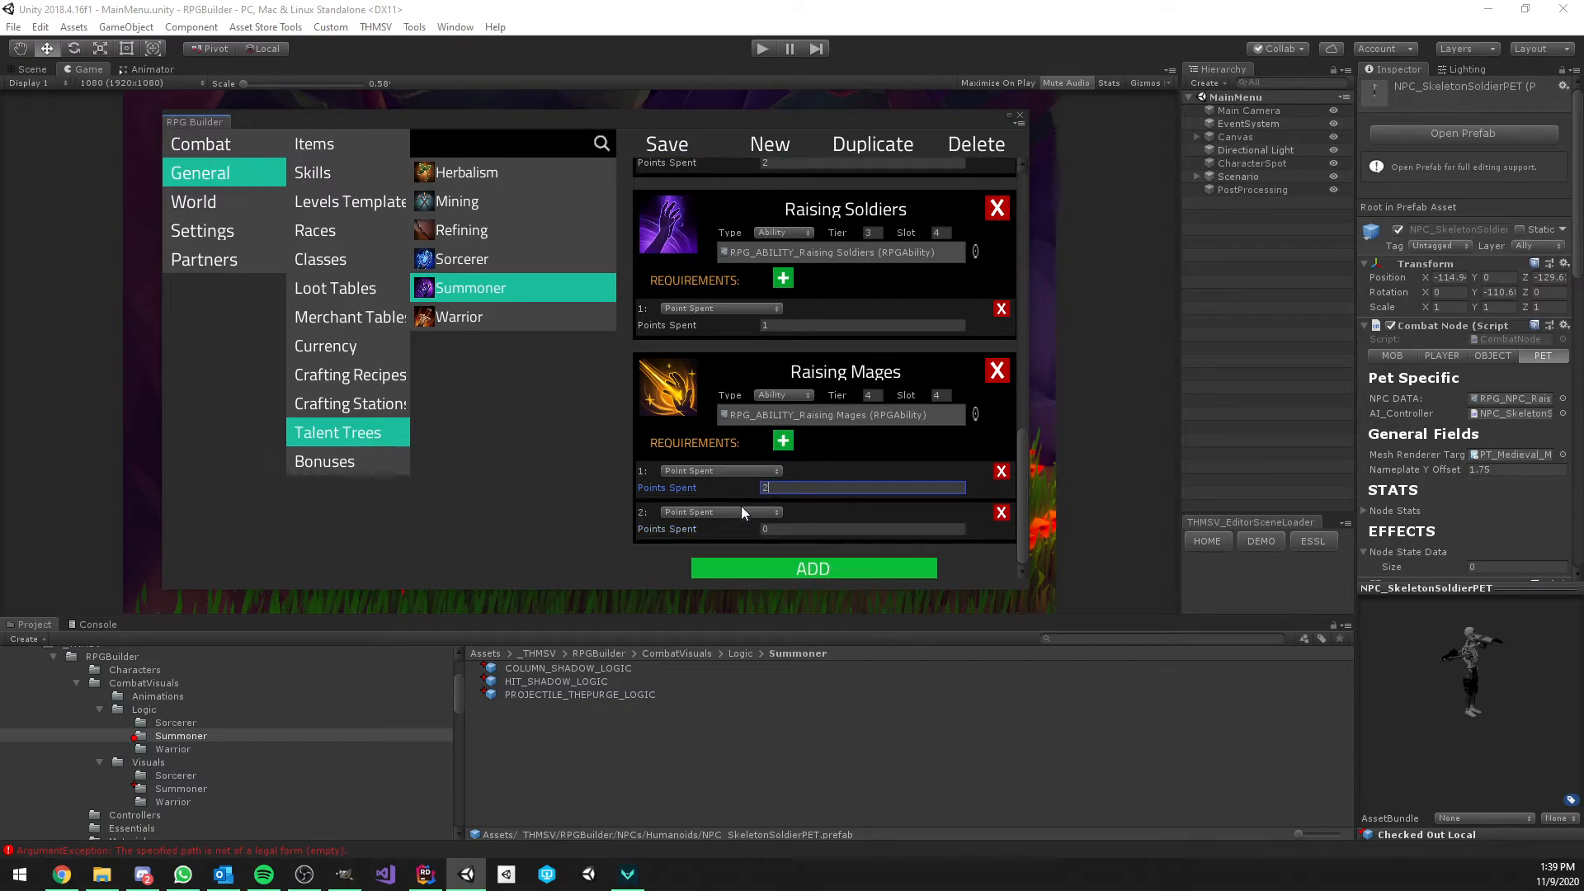
left_click(741, 511)
left_click(710, 604)
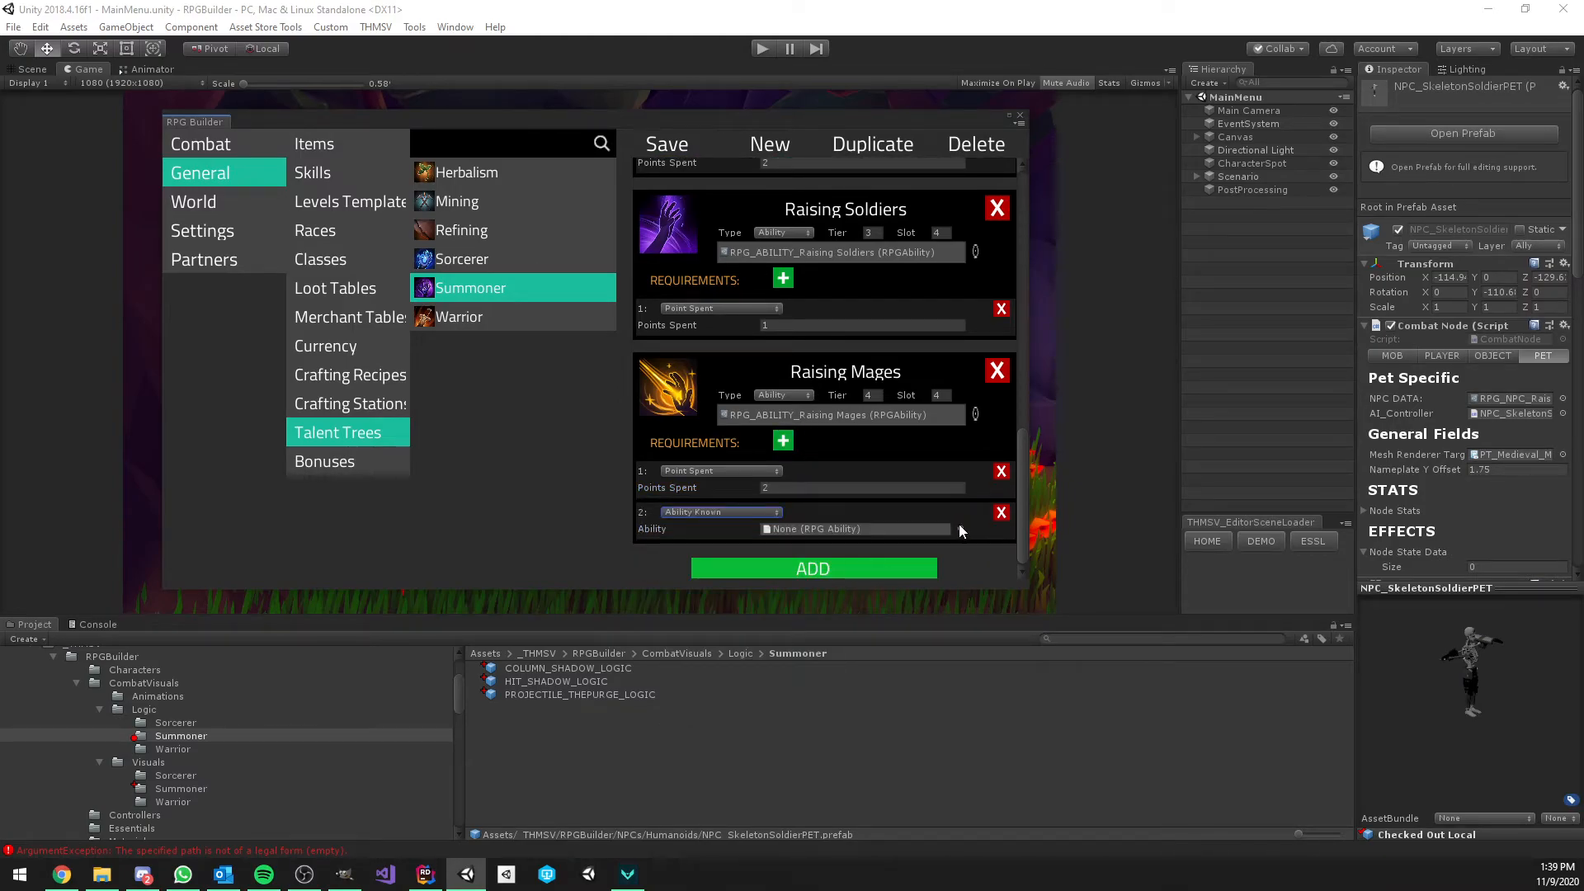
left_click(960, 529)
type("sol")
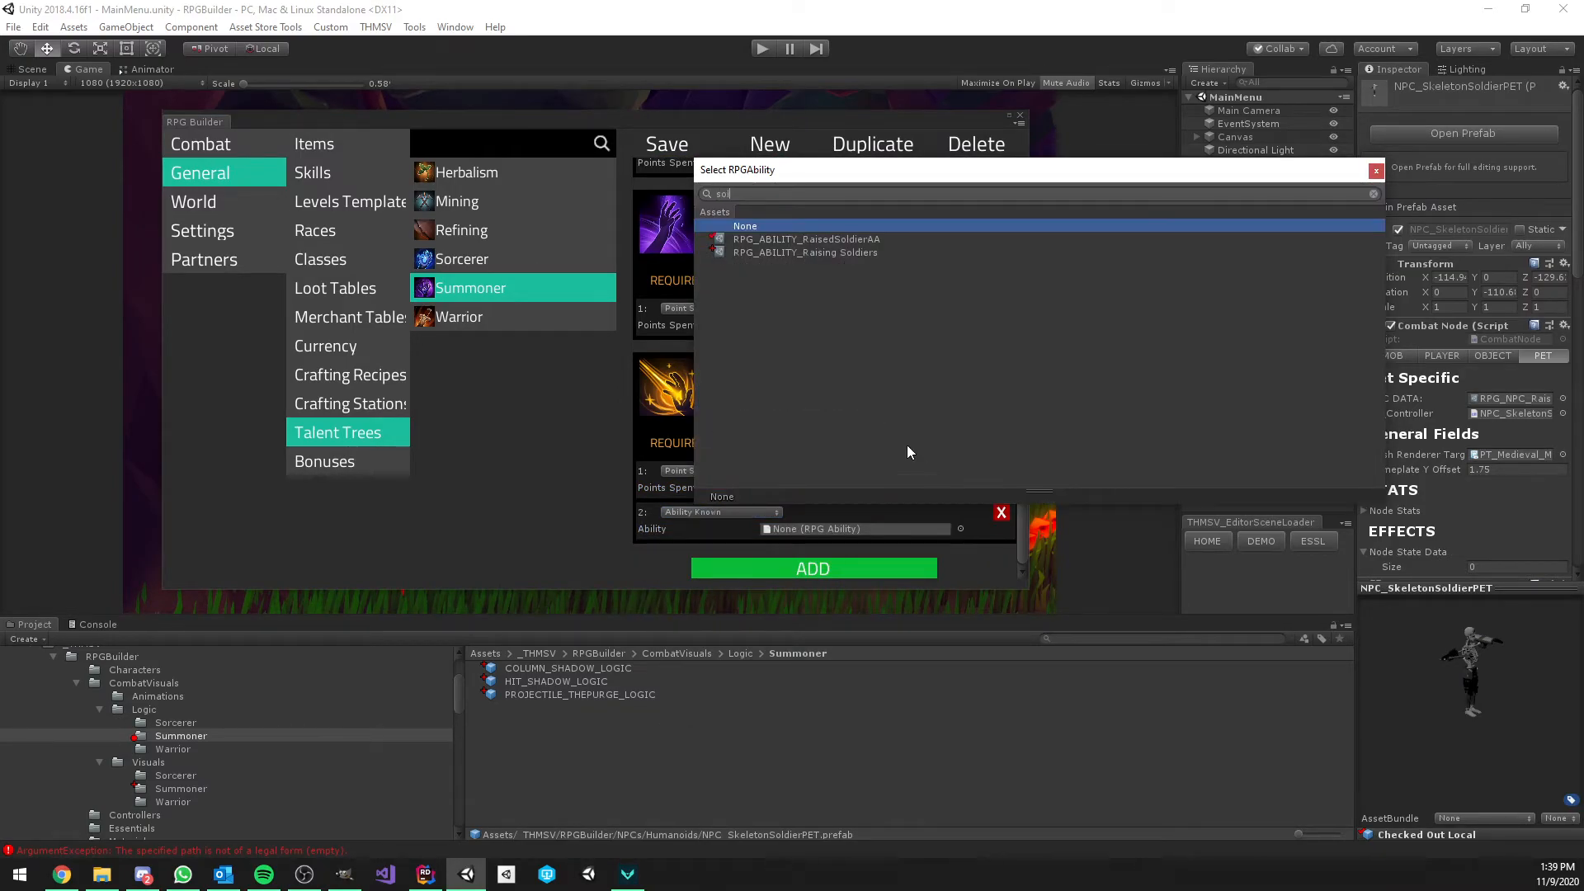
double_click(843, 254)
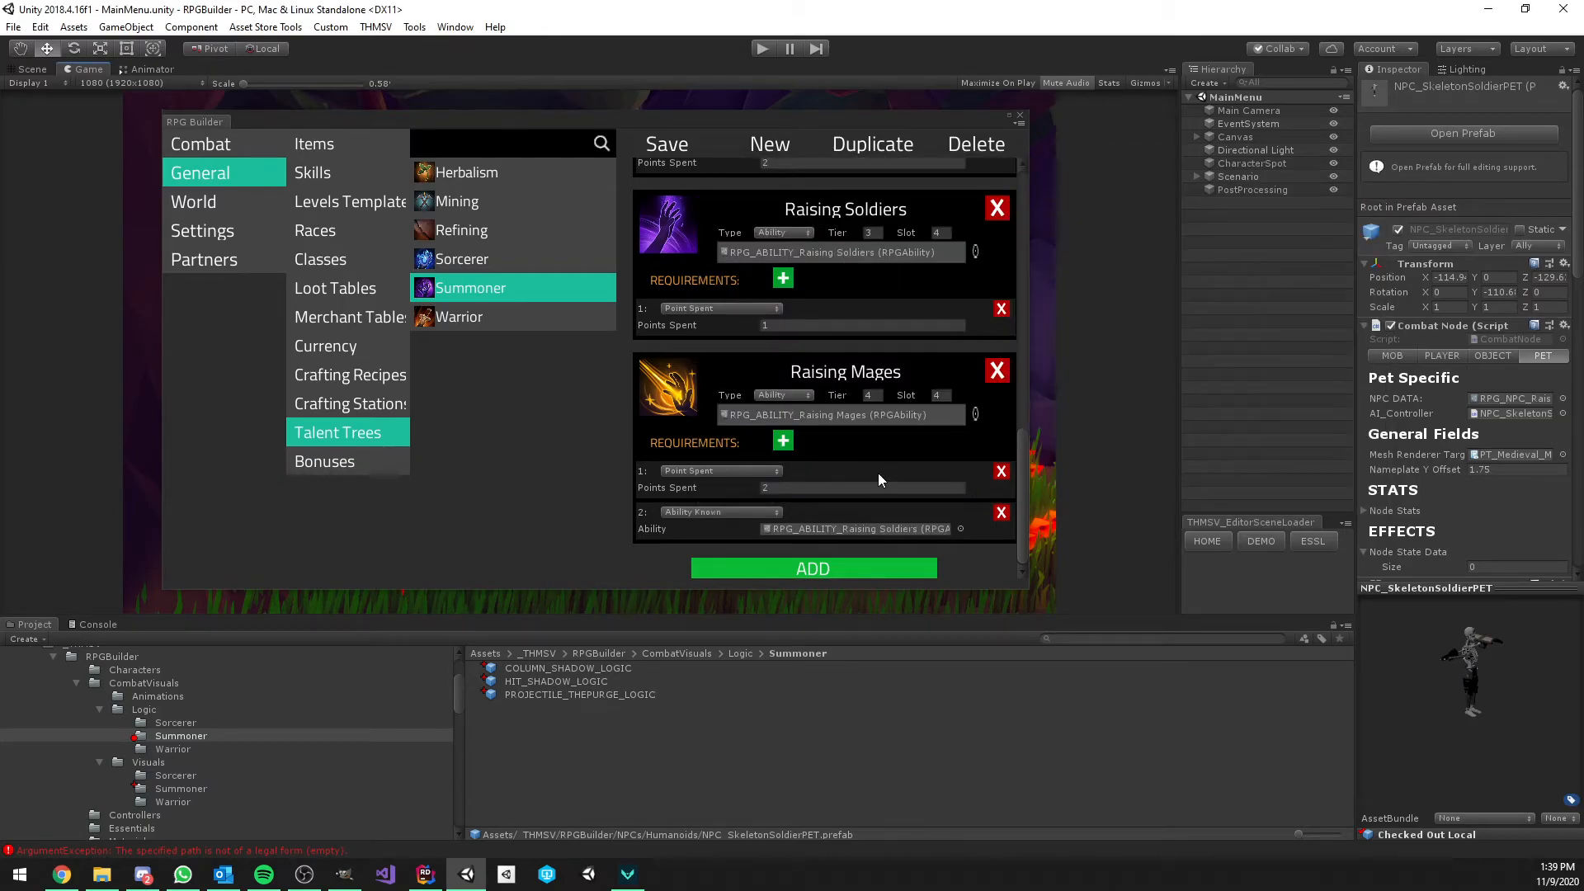
left_click(715, 470)
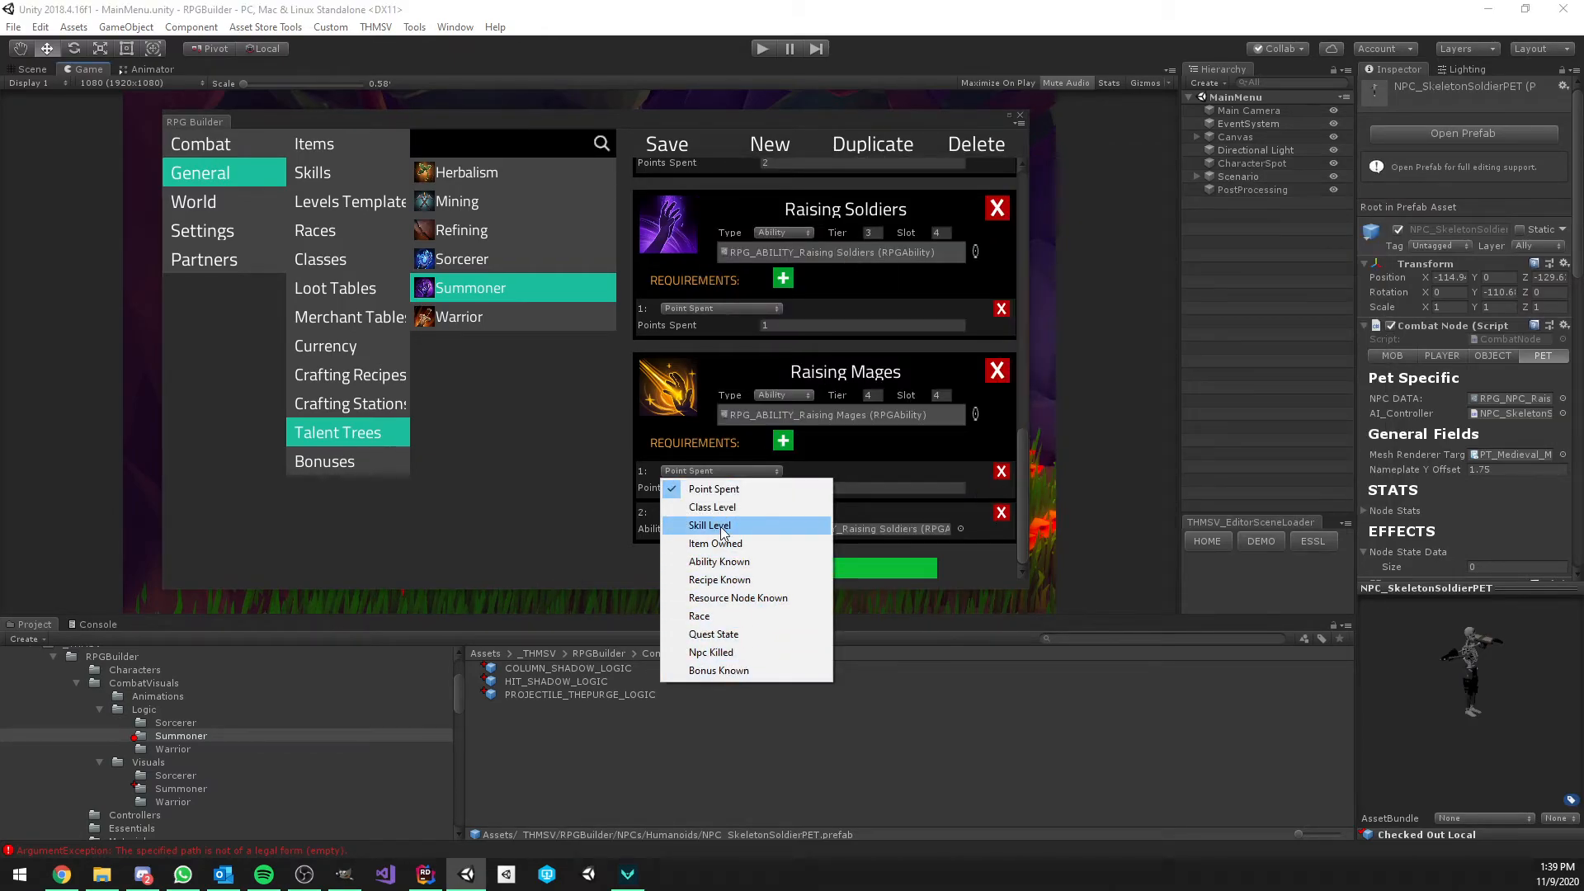
left_click(709, 490)
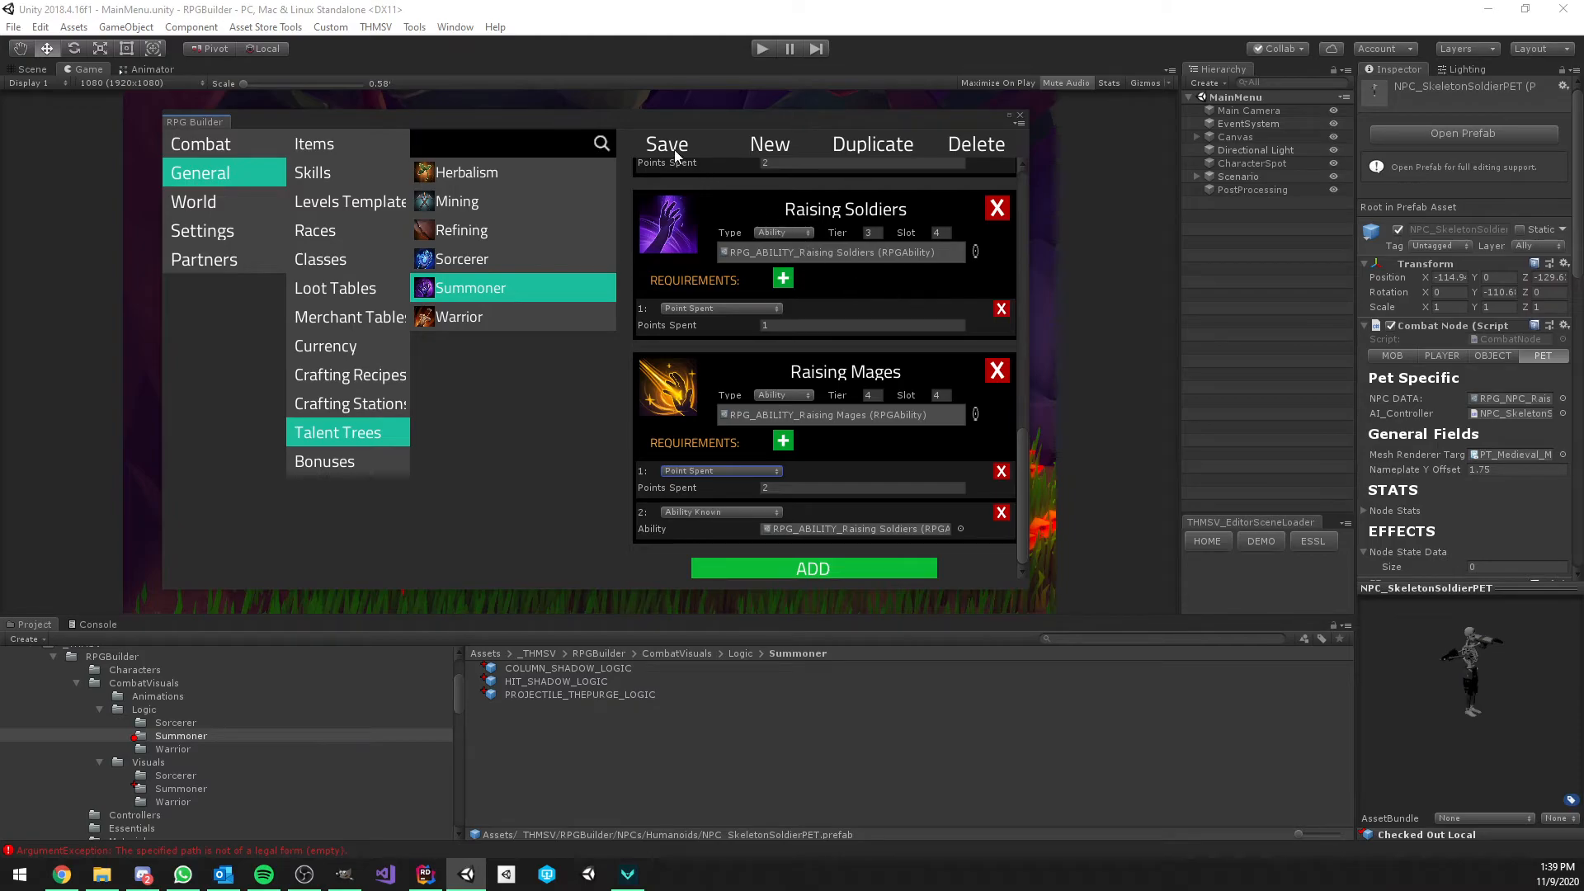
Save the talent tree and close its editor, then run the game and continue with the existing character
left_click(1020, 117)
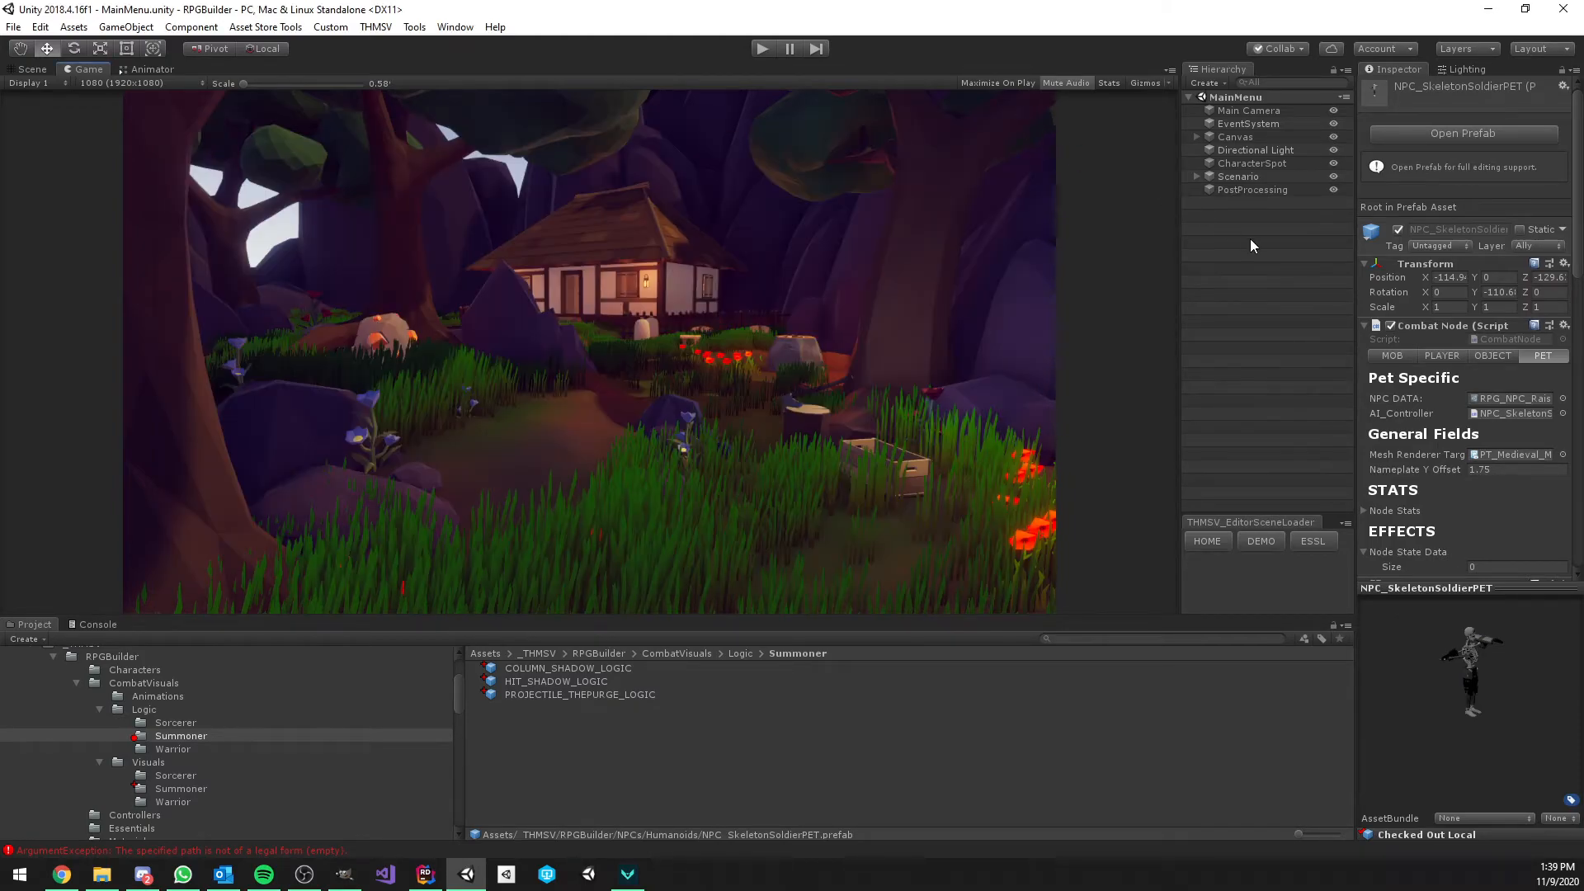
left_click(1250, 240)
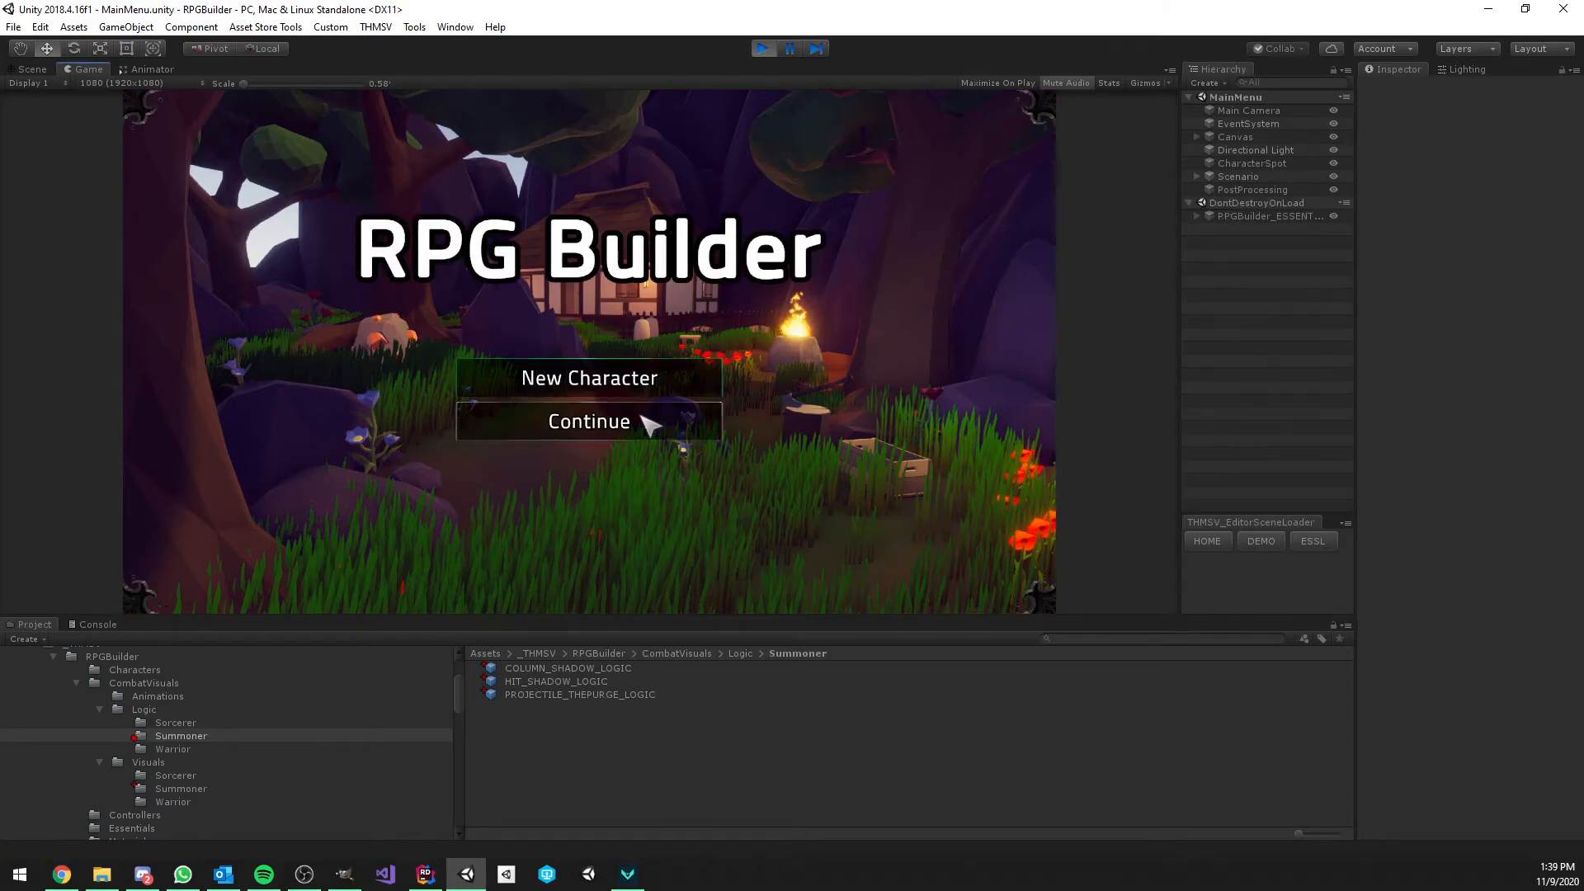
left_click(647, 421)
left_click(607, 582)
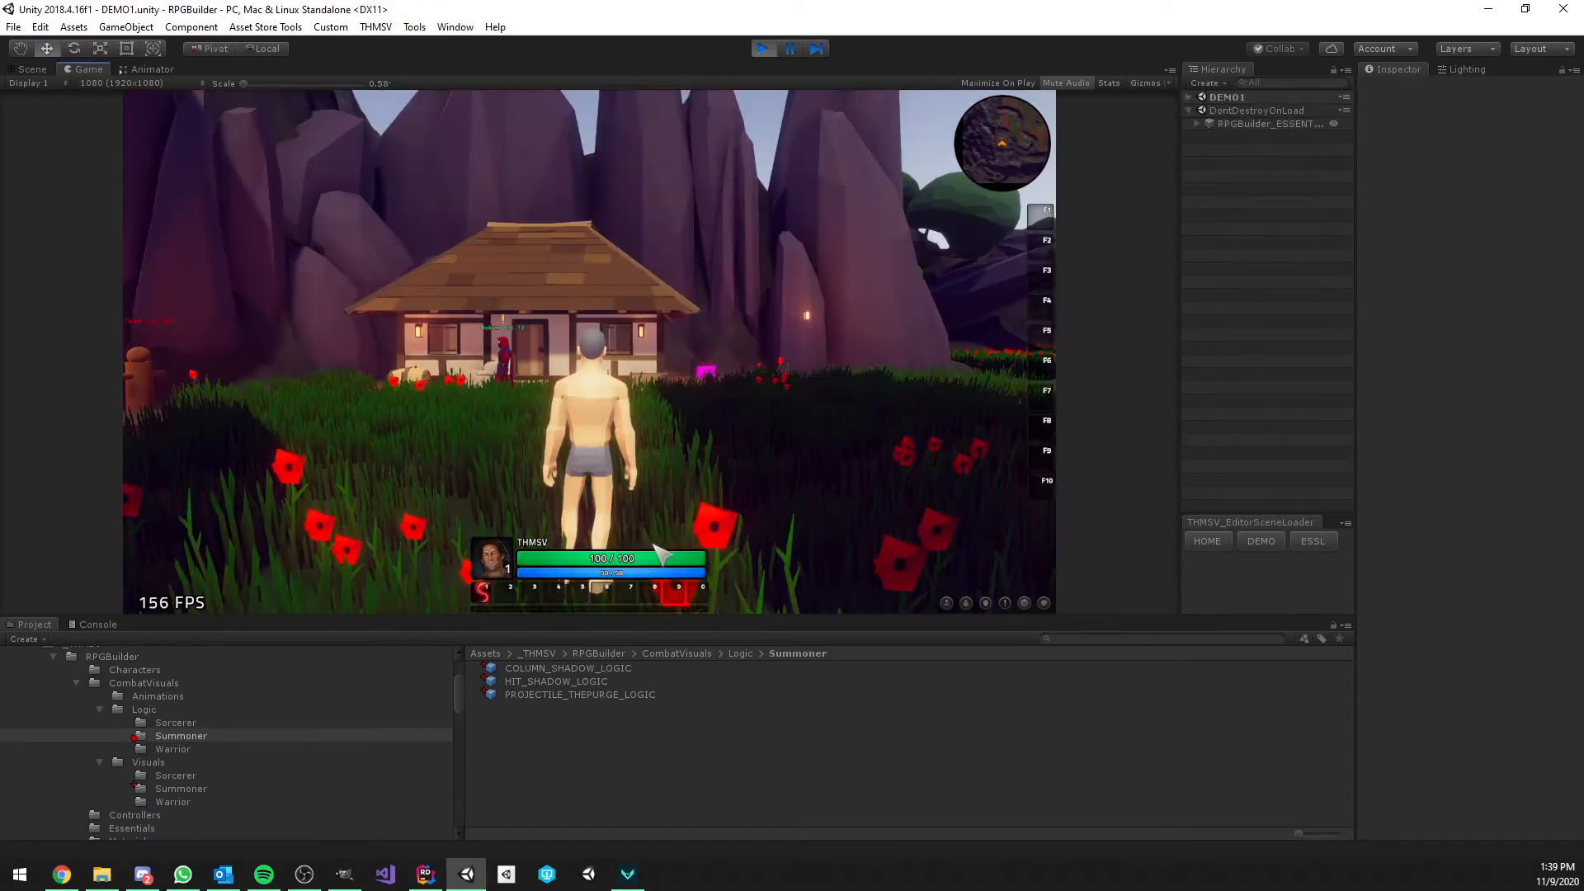
Open the character's Summoner talent tree in the game and check the Raising Mages and Raising Soldiers nodes
key("c")
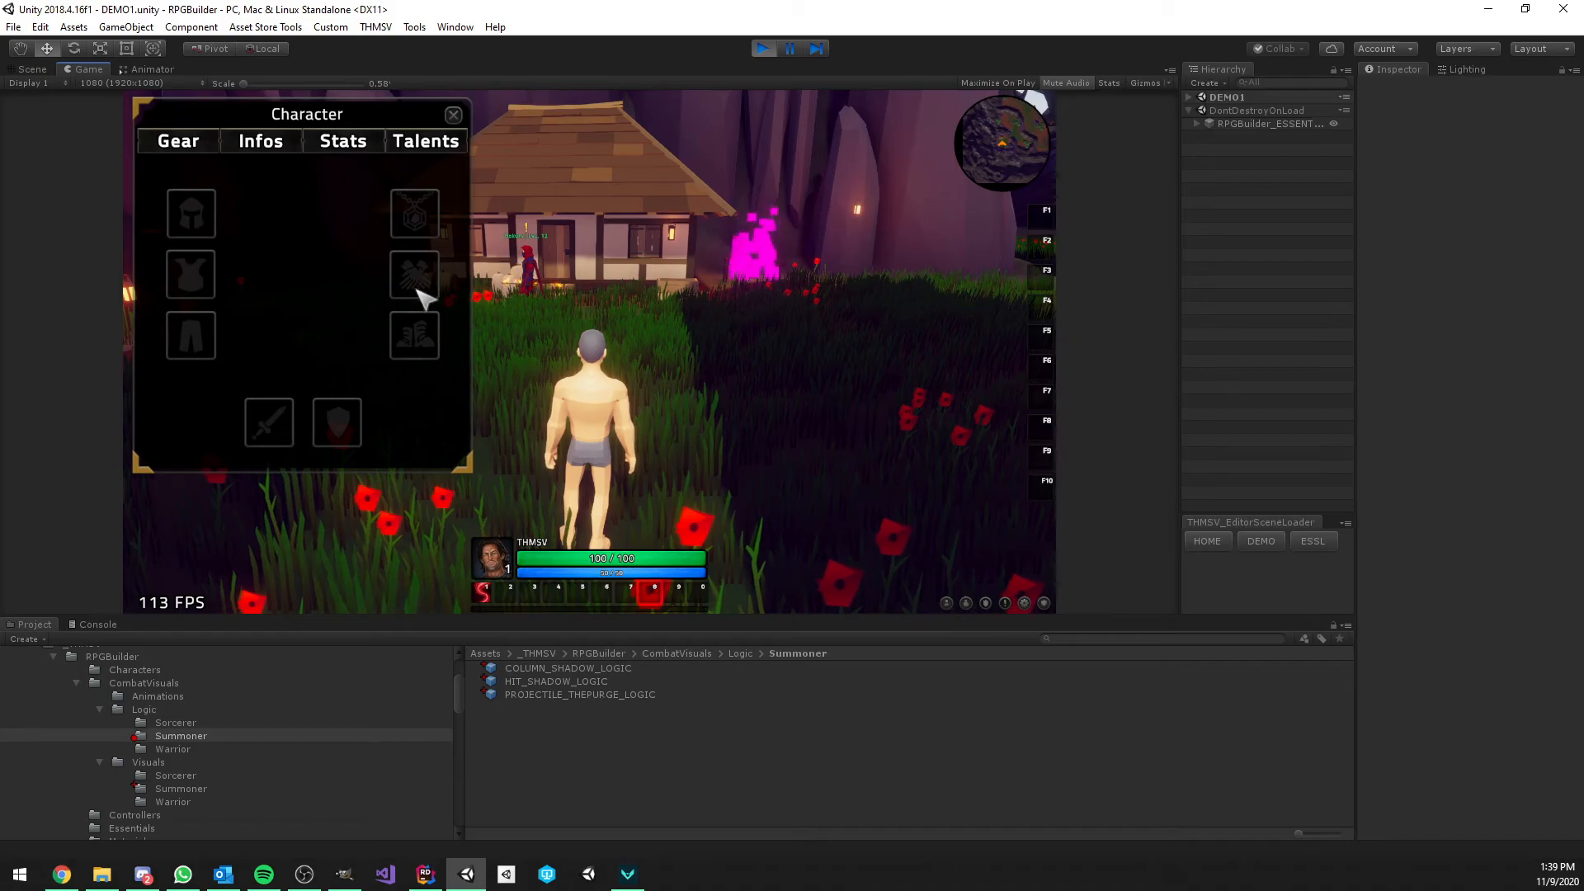
left_click(419, 141)
left_click(365, 207)
mouse_move(594, 303)
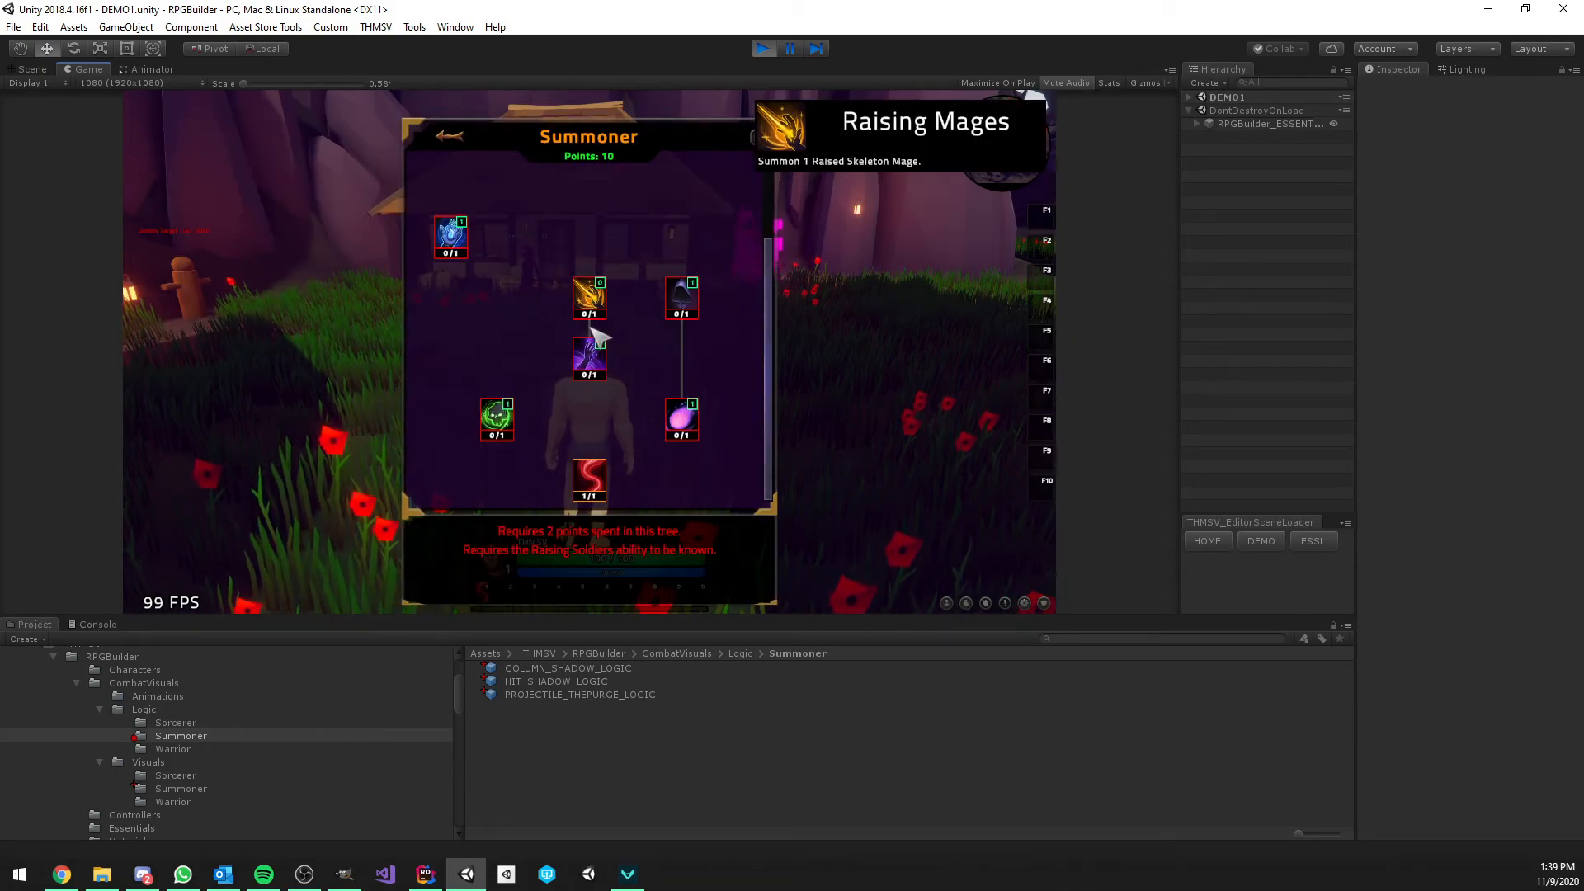
mouse_move(598, 373)
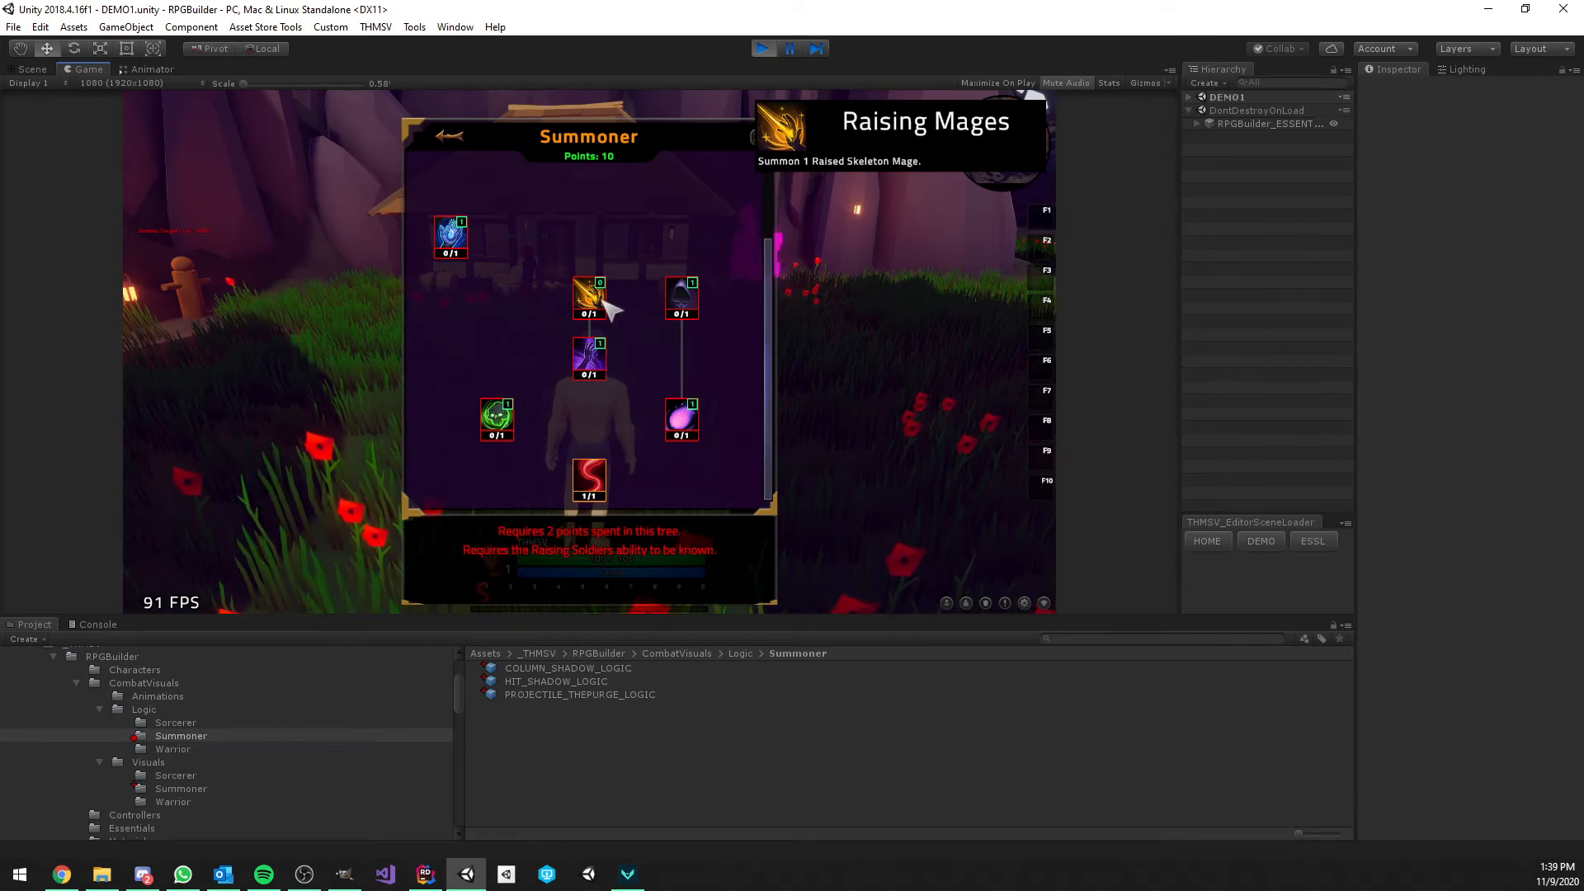
Spend talent points on Cursed Ground, The Purge, Shadow Aura, Void Portal, Raising Soldiers and Raising Mages
left_click(496, 417)
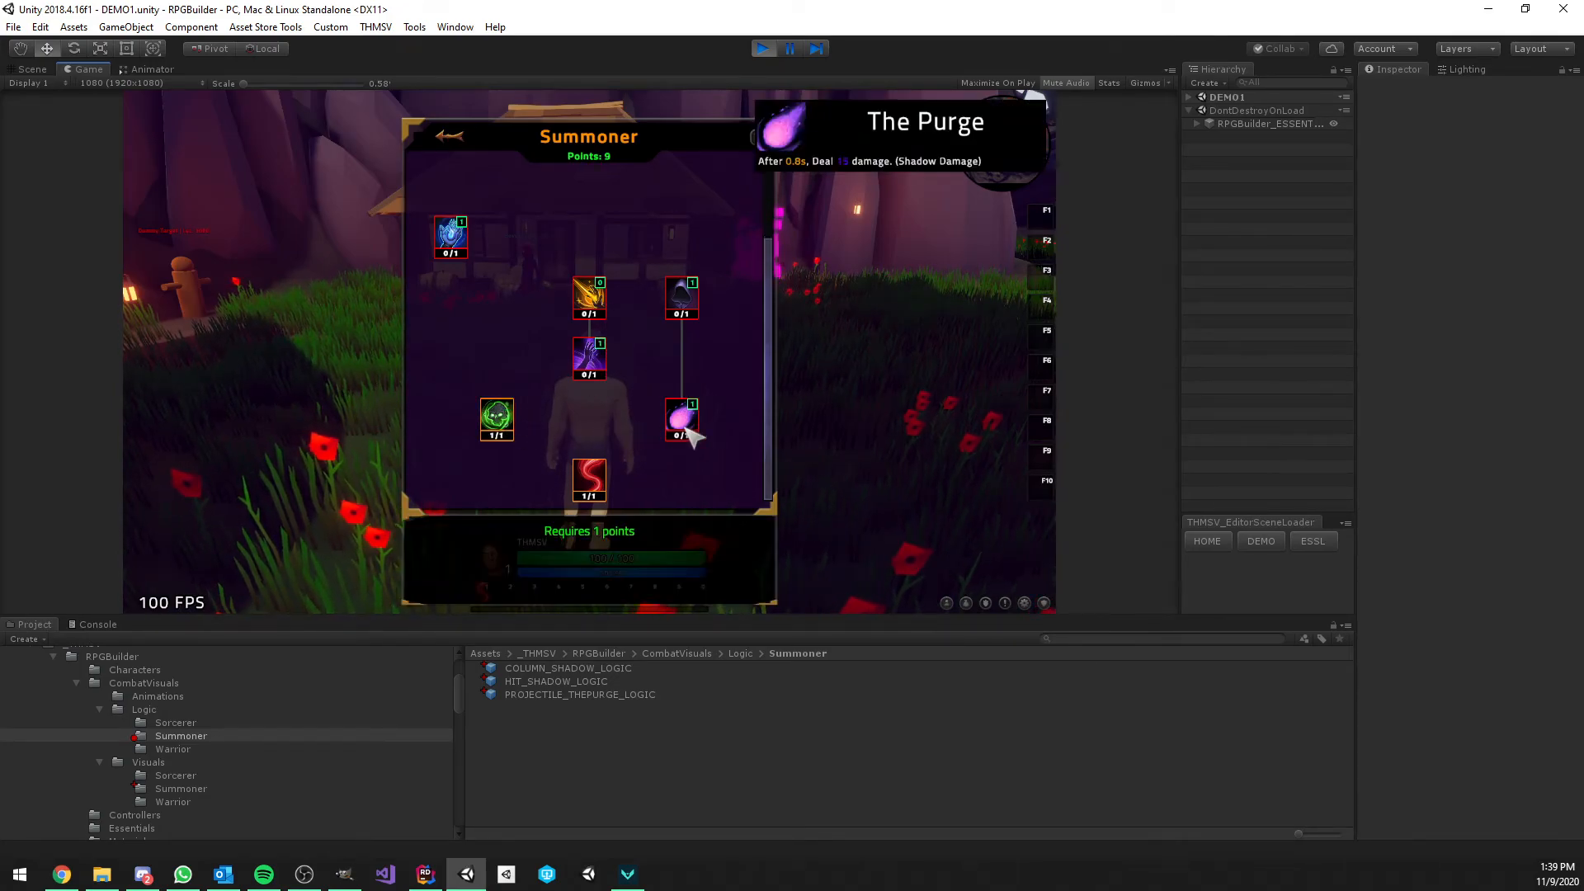
left_click(682, 417)
left_click(682, 303)
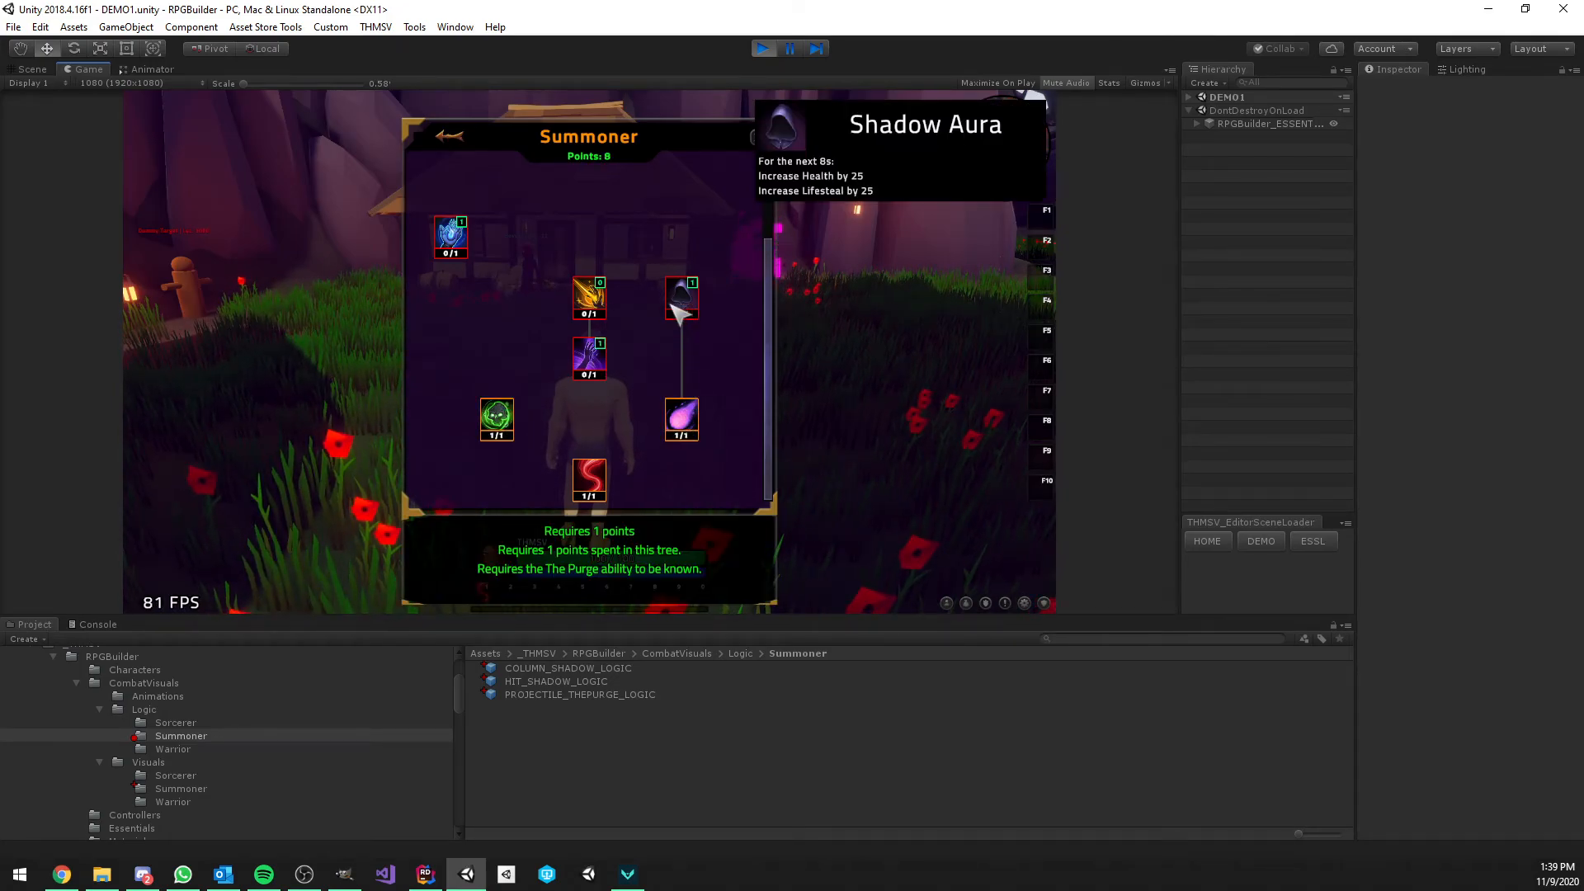
left_click(450, 237)
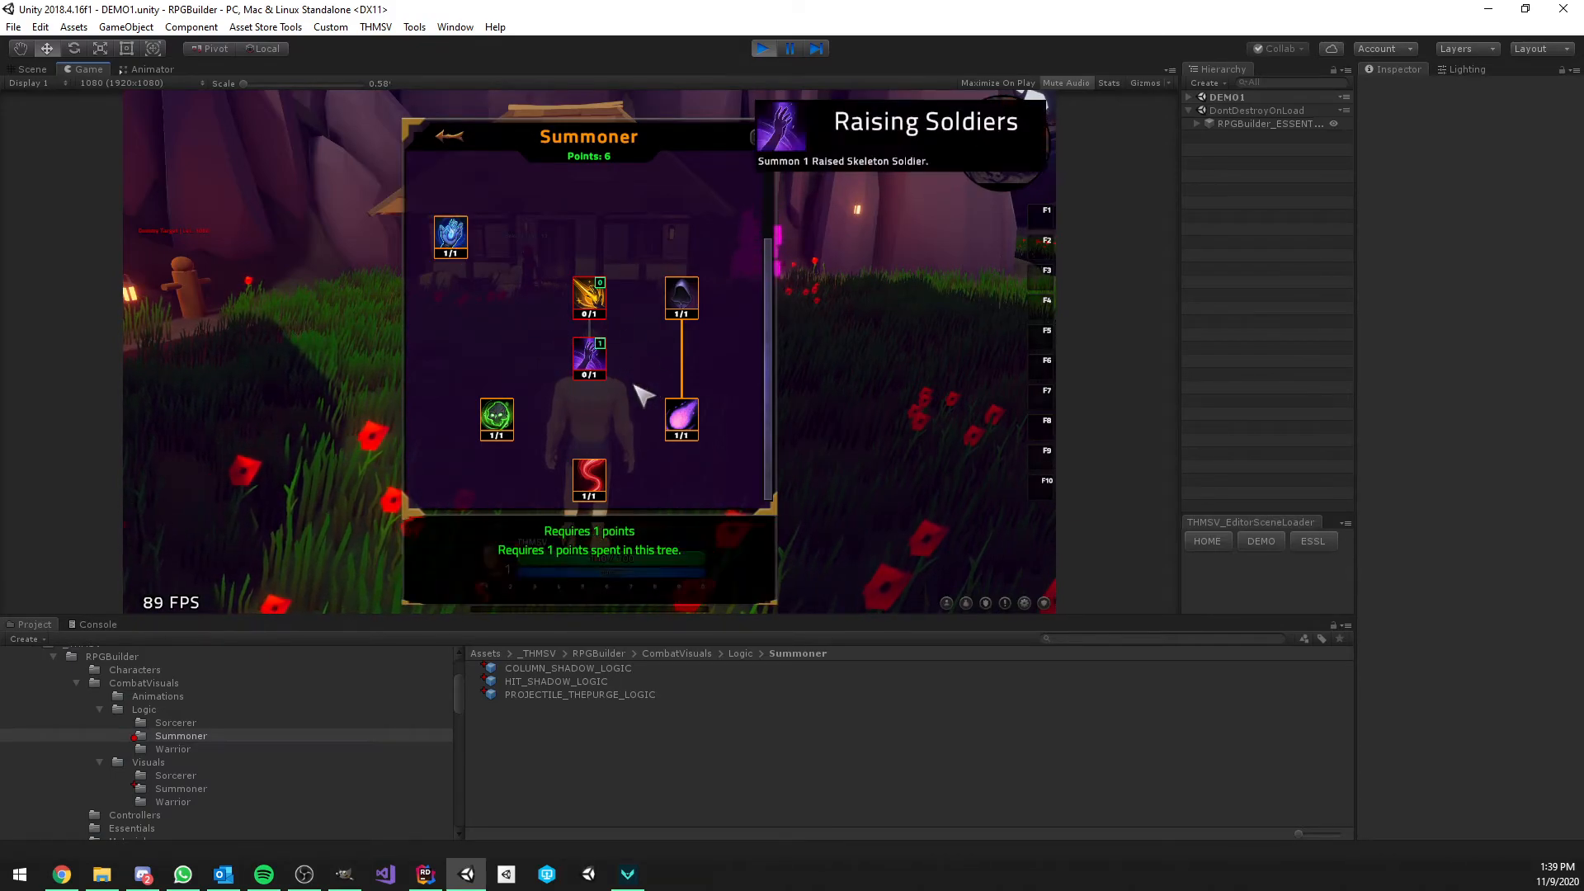
mouse_move(586, 367)
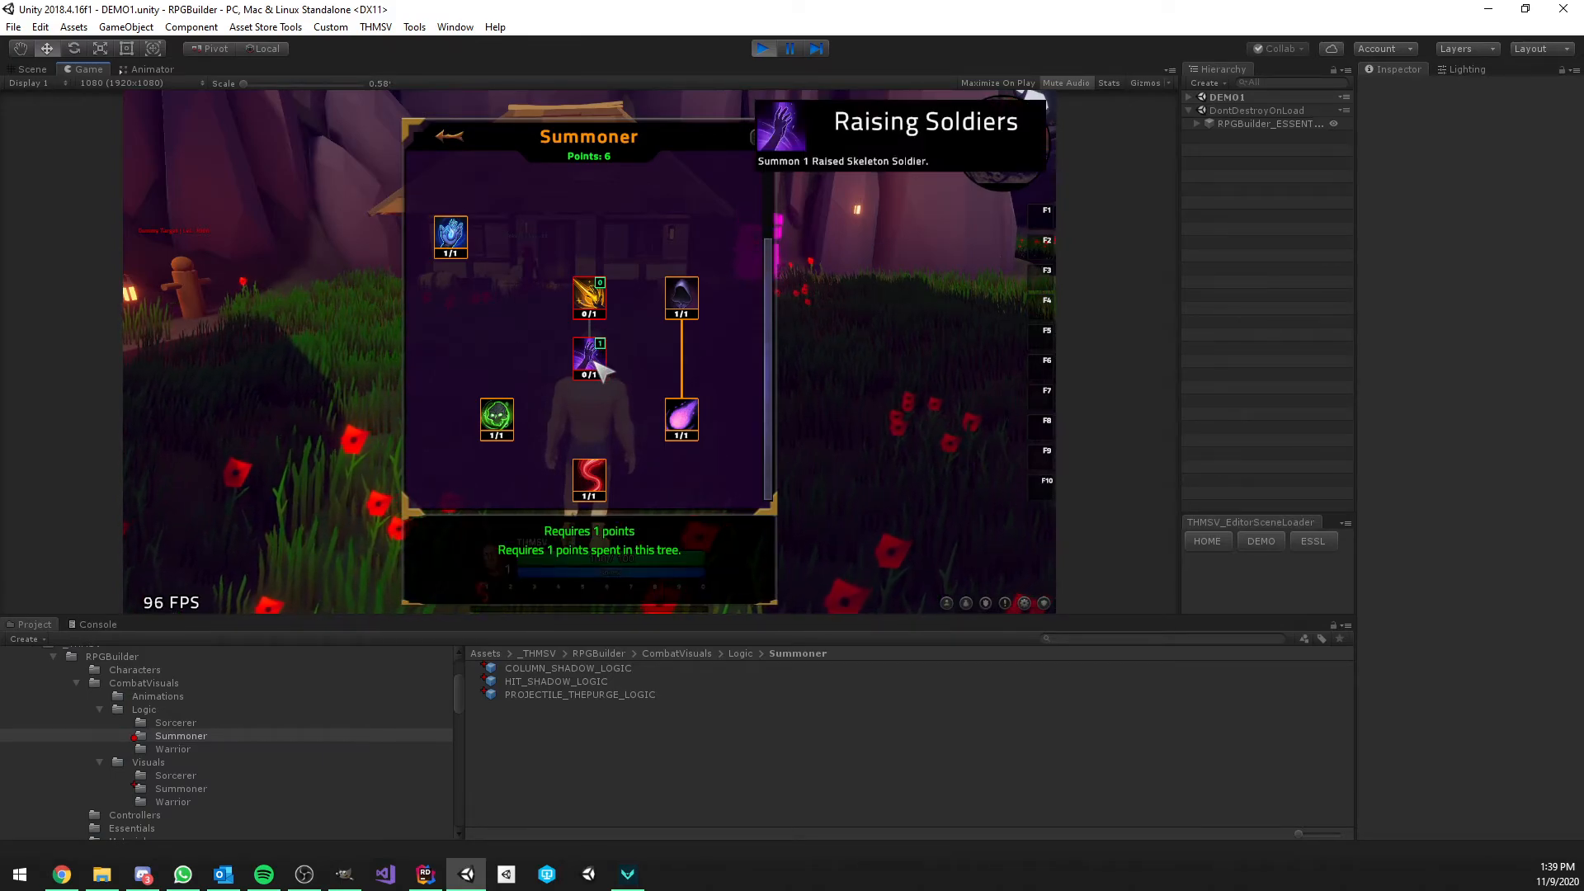
left_click(590, 299)
left_click(594, 355)
Place the learned Summoner abilities in action bar slots 2 to 7, with Raising Soldiers in 6 and Raising Mages in 7, and close the tree
left_click_drag(496, 421, 505, 592)
left_click_drag(682, 421, 532, 593)
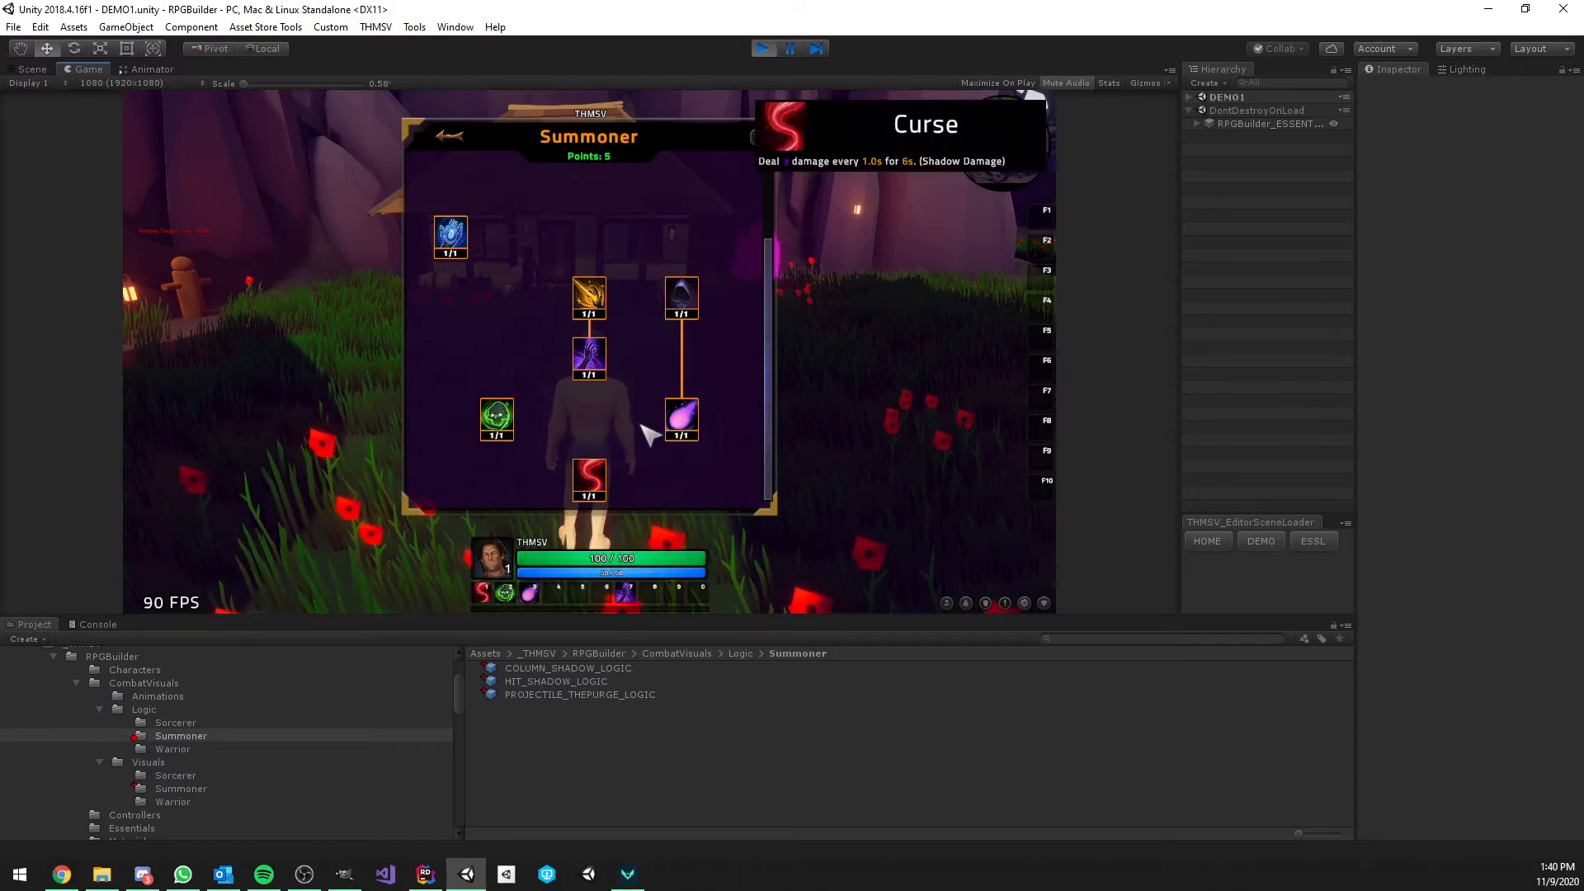
left_click_drag(682, 297, 564, 599)
left_click_drag(450, 236, 615, 602)
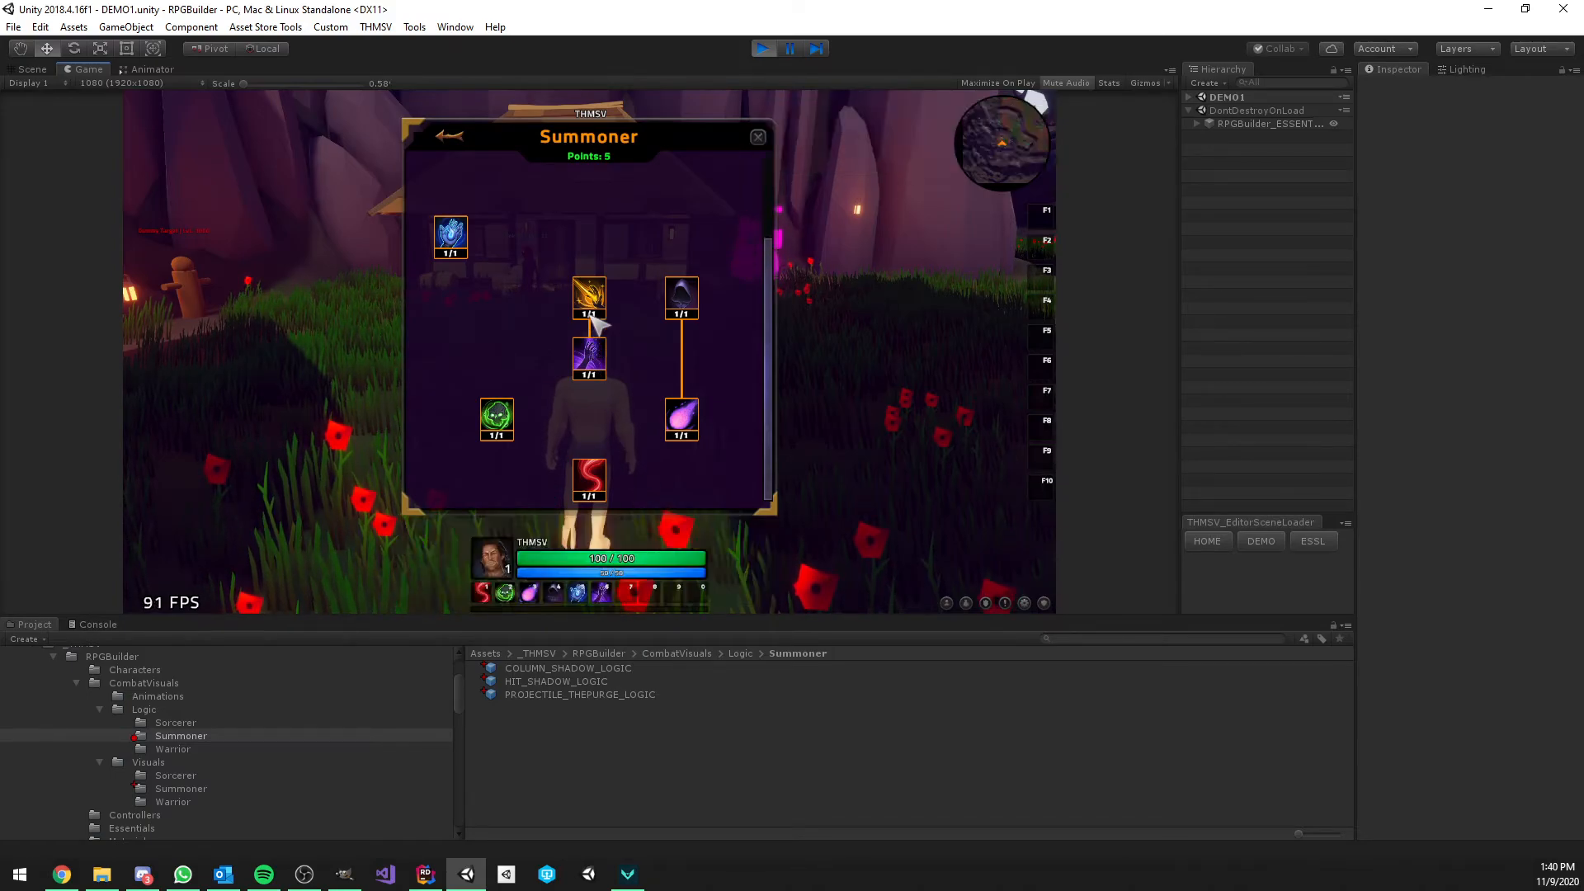
left_click(757, 137)
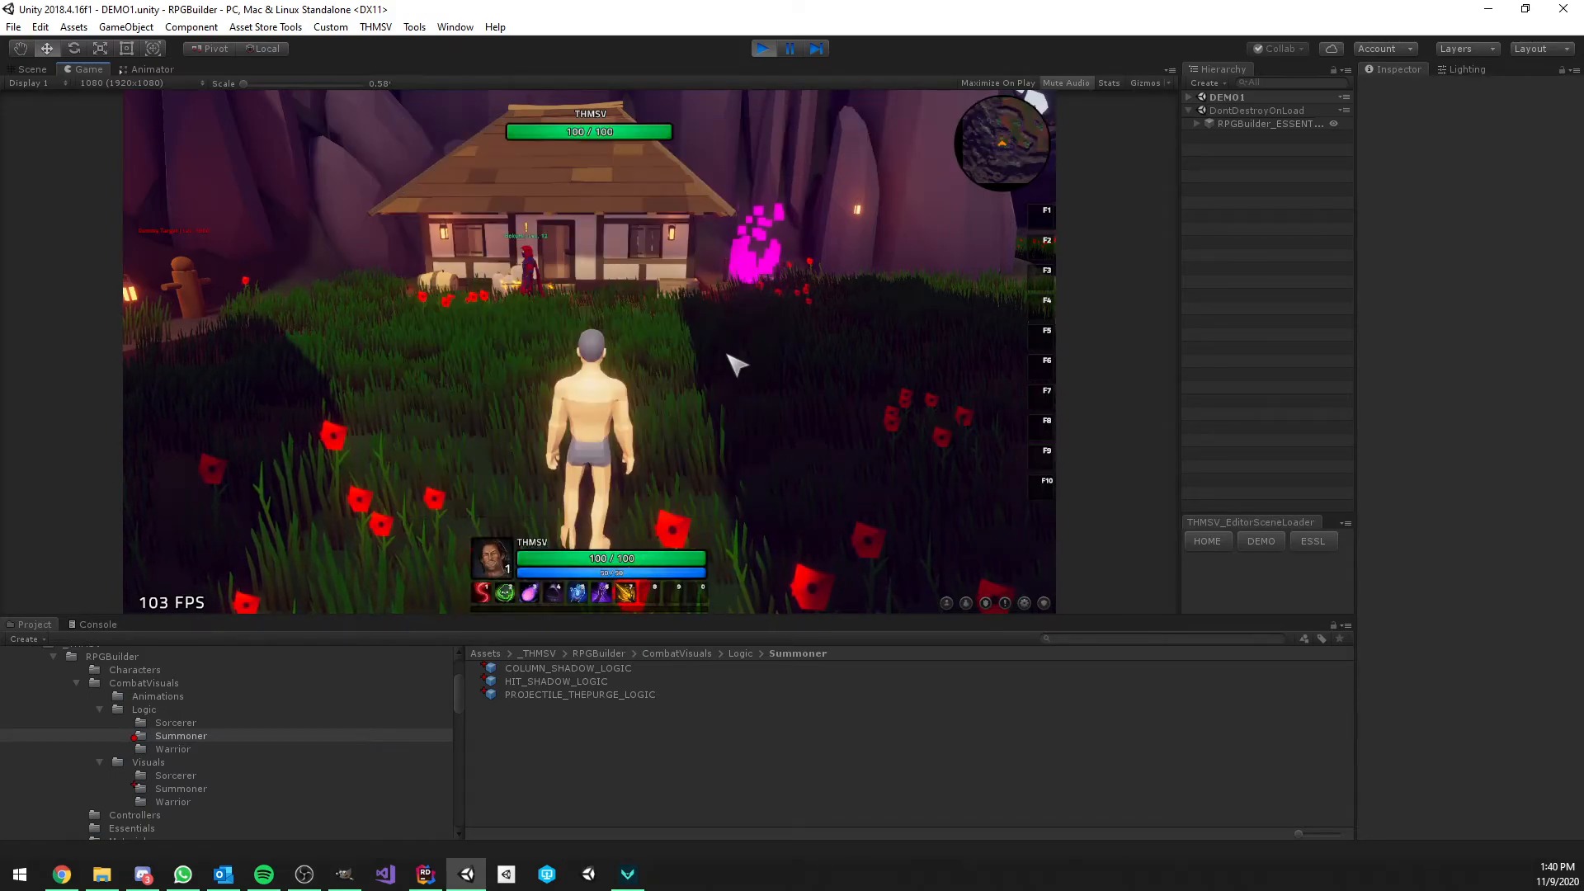
Summon a skeleton soldier with Raising Soldiers and run around the house area to test how it follows the character
key("6")
key("a")
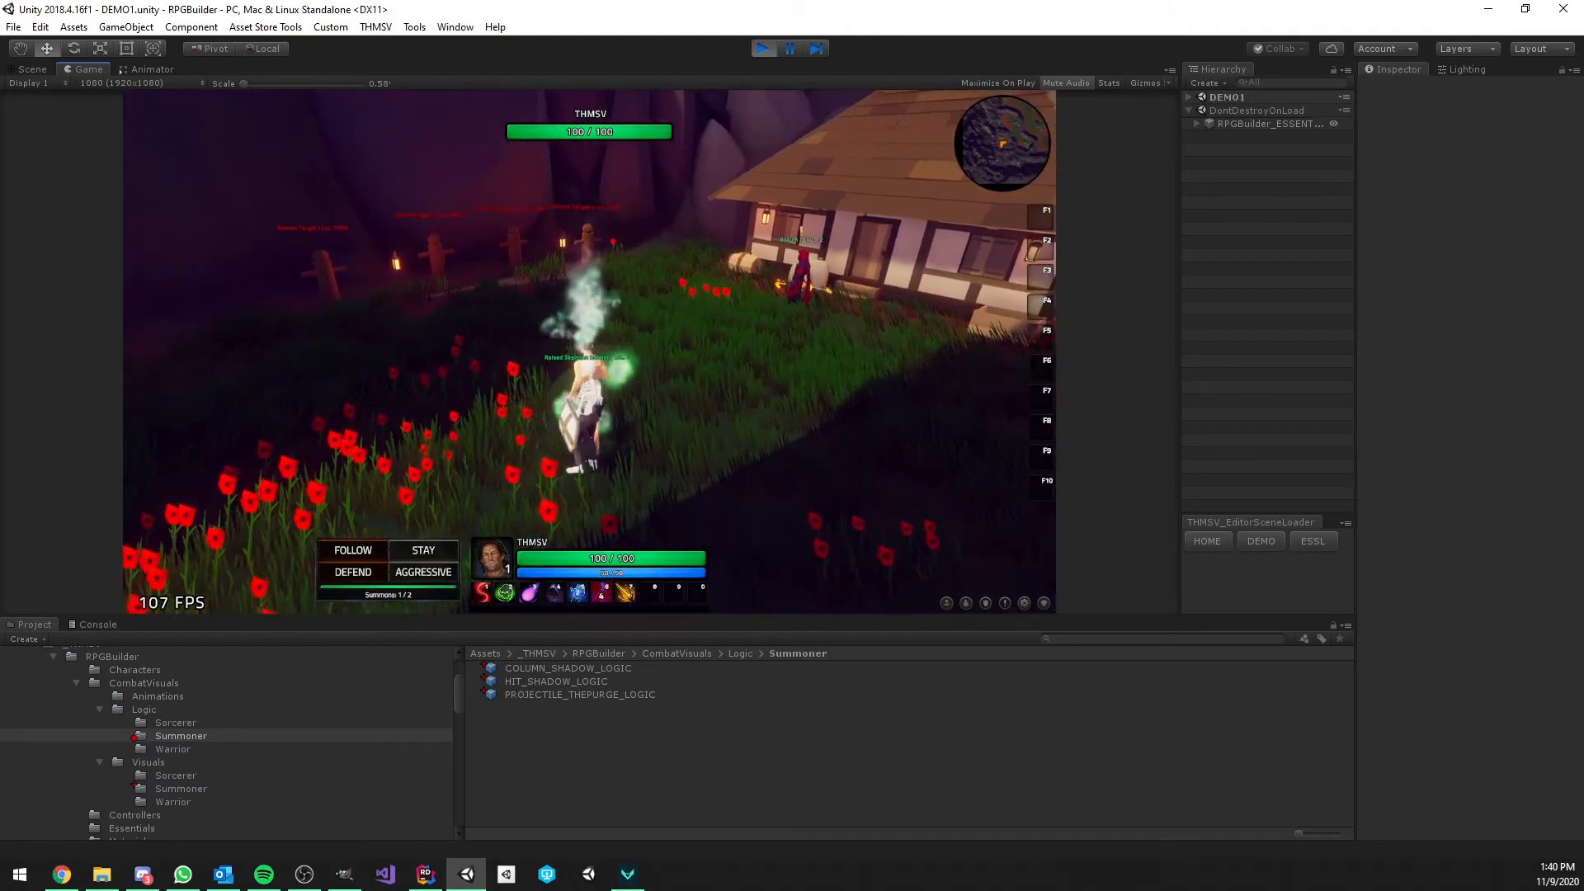
key("w")
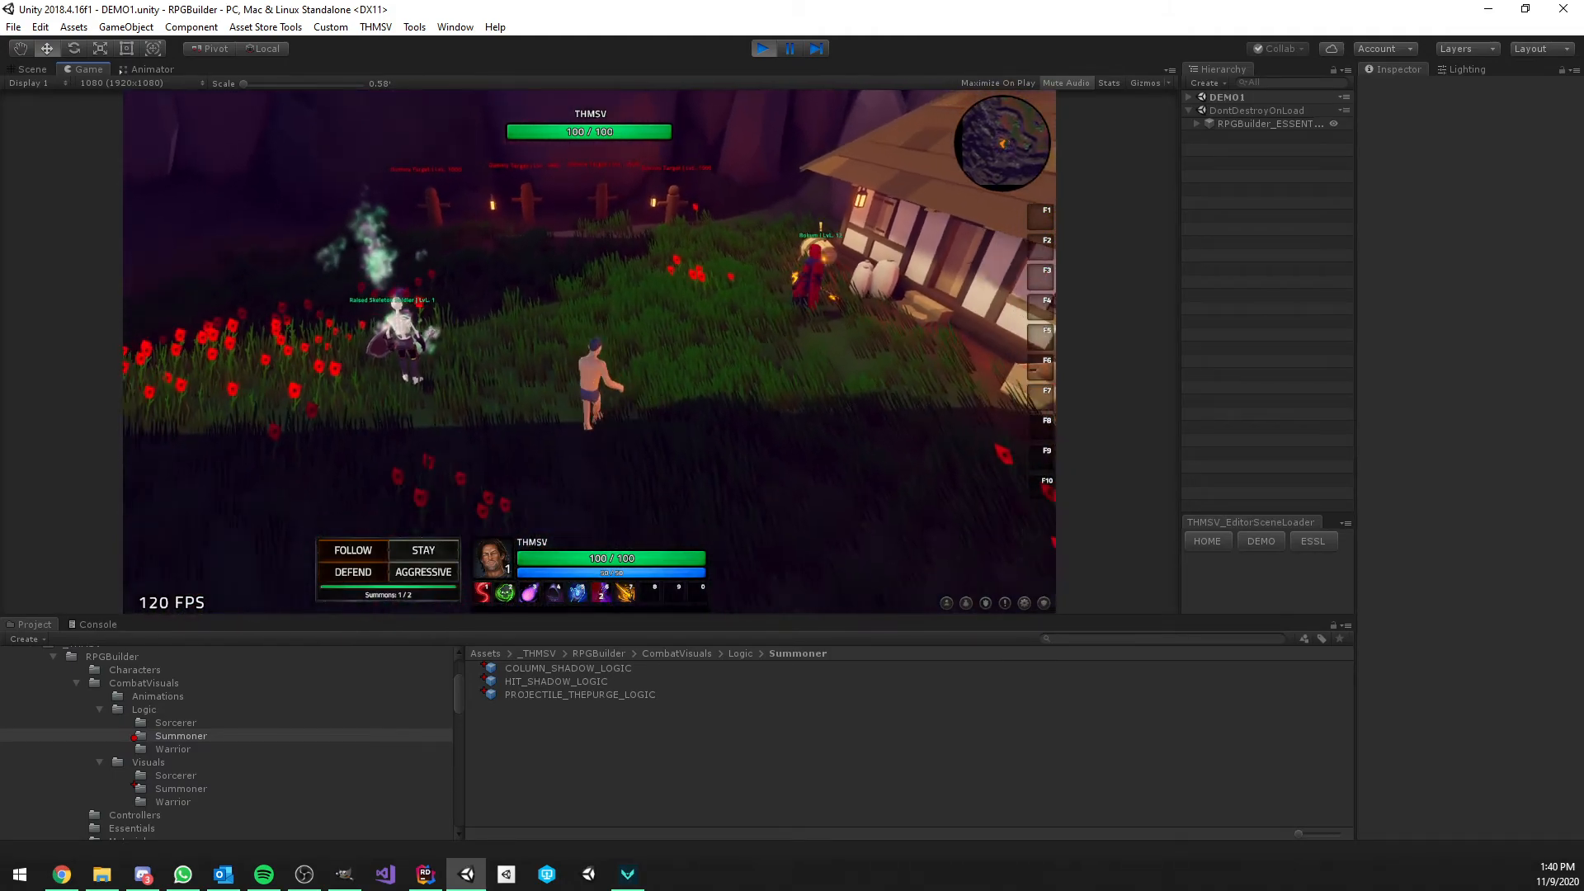
key("w")
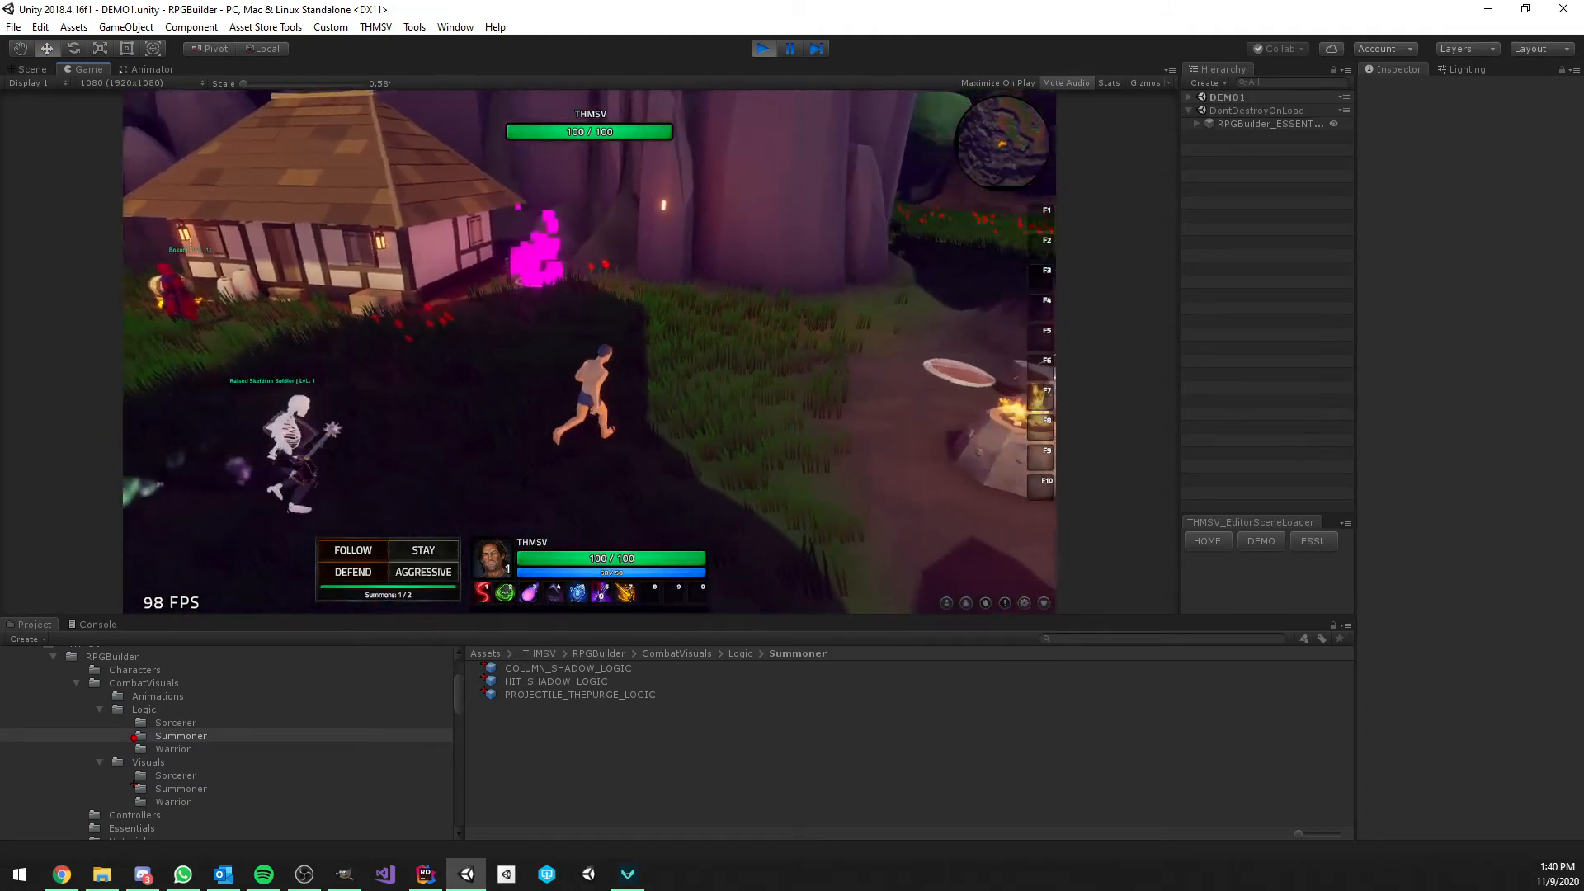
key("w")
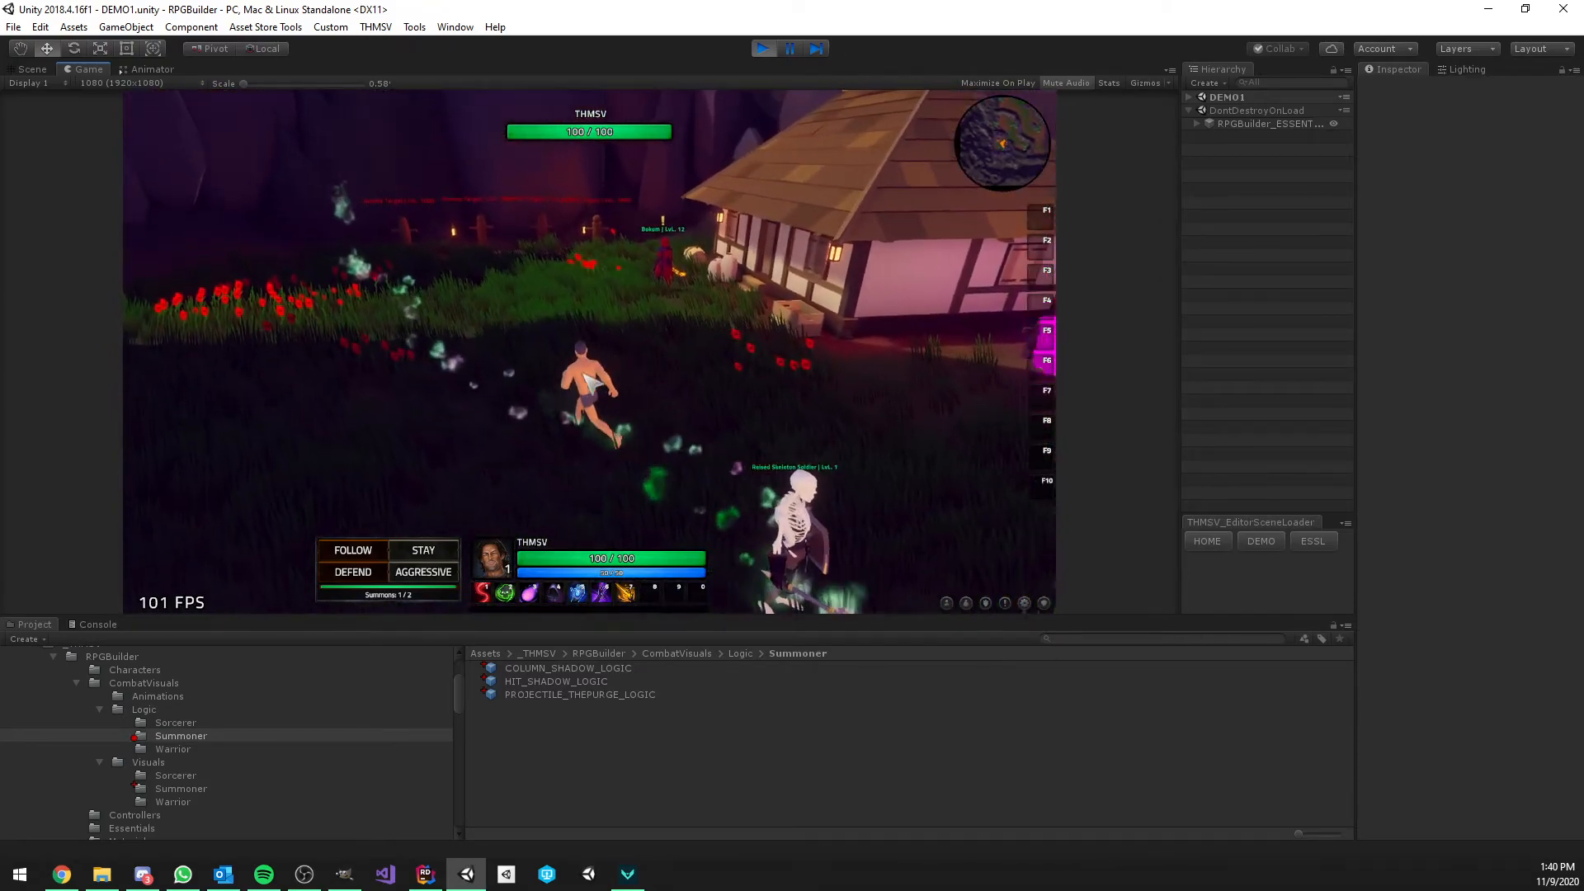
Maximize the Game view and test the soldier's Stay and Follow commands while running away from it
key("shift+space")
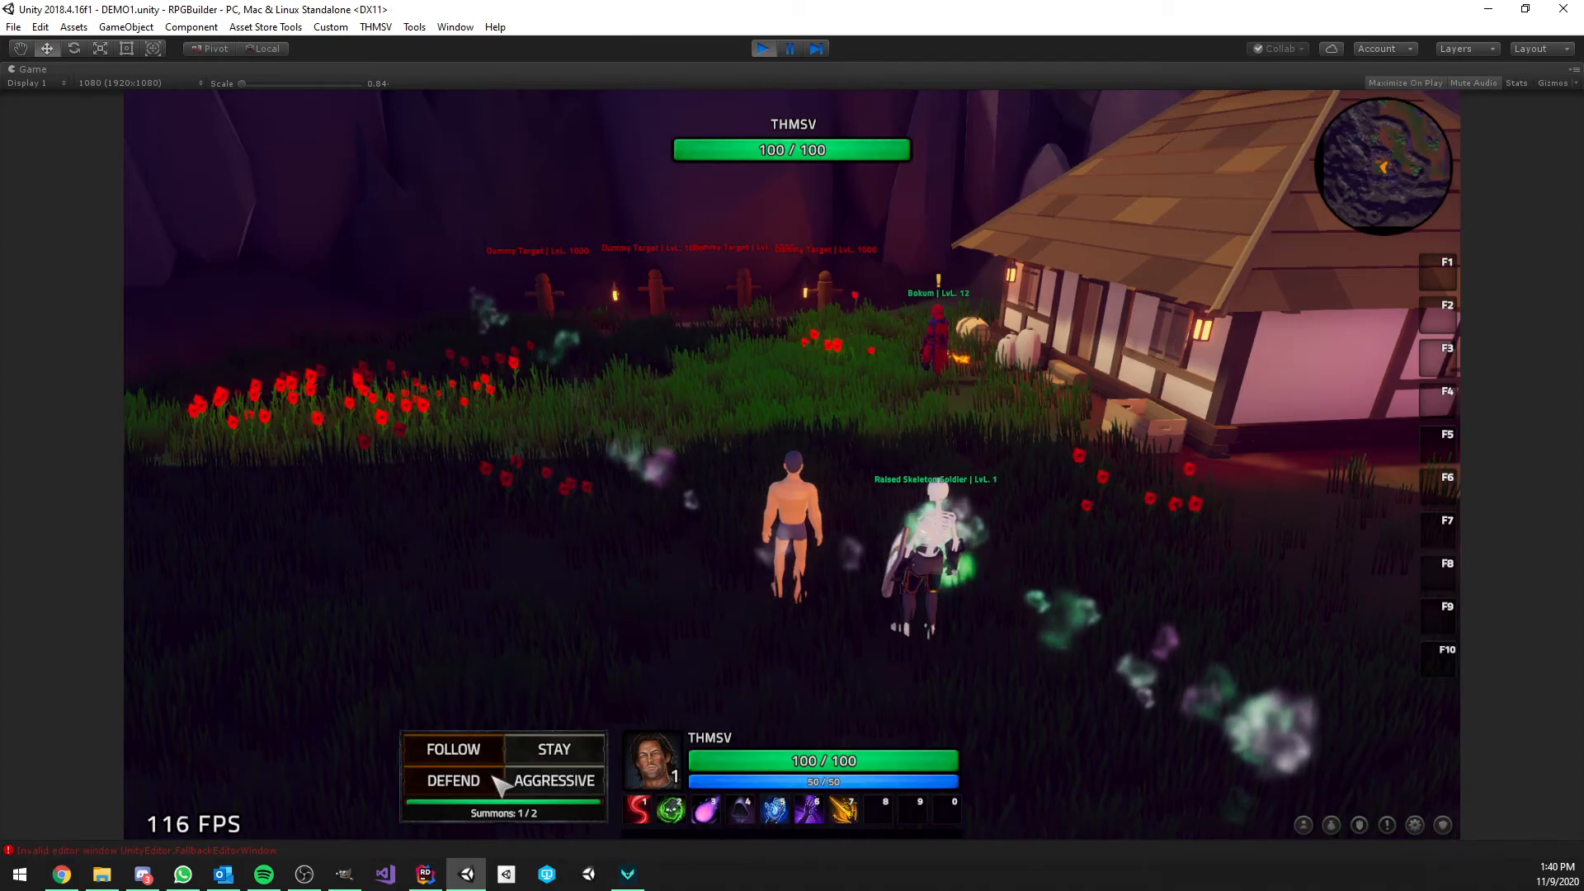
key("w")
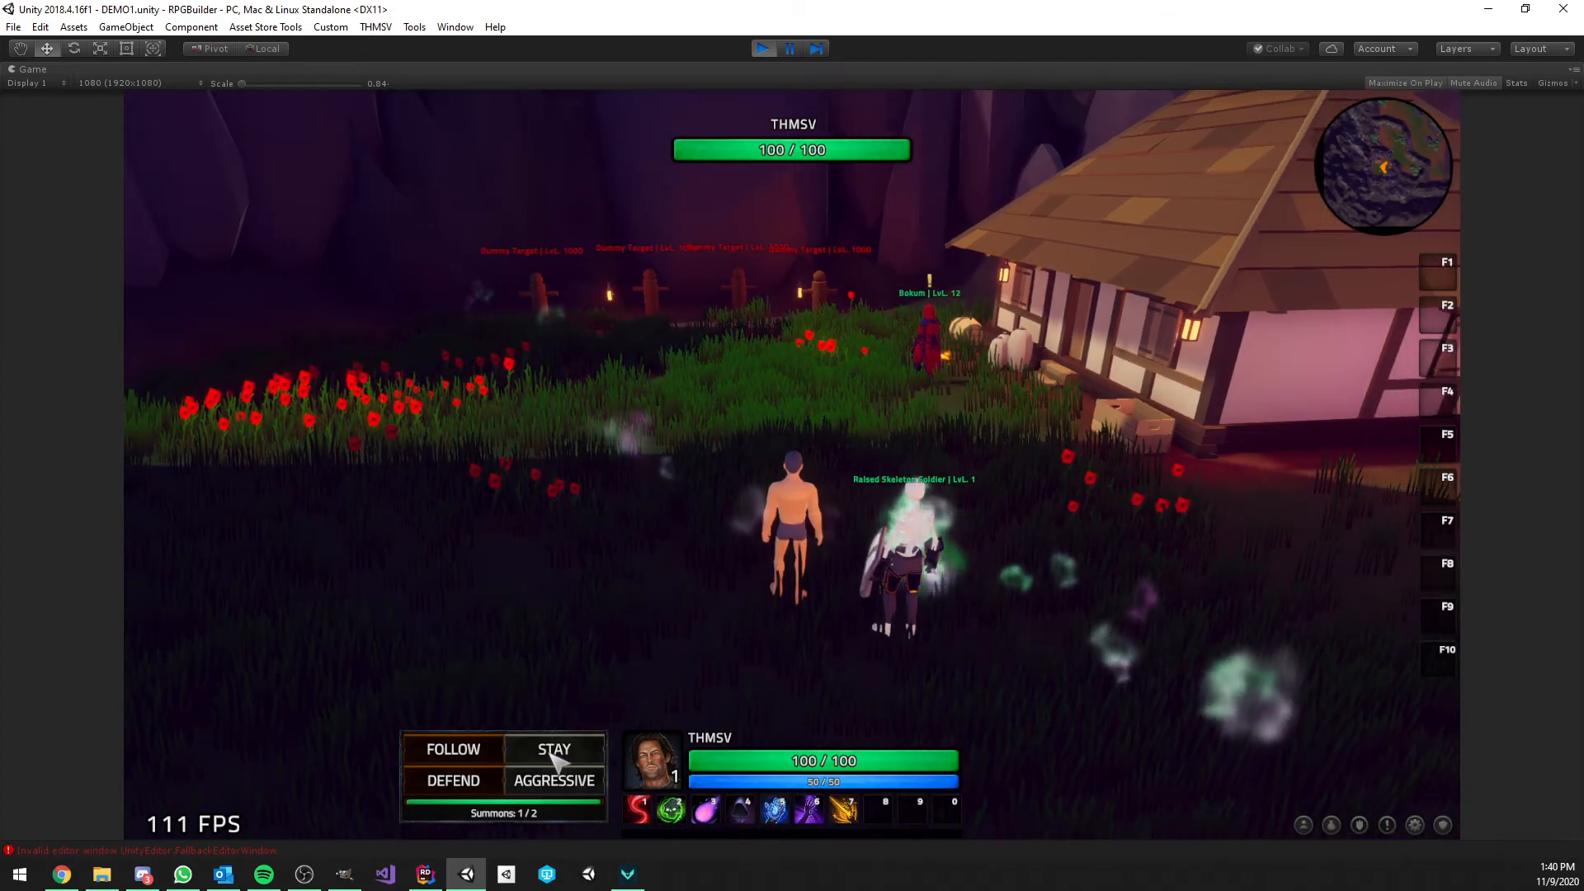
key("w")
key("w")
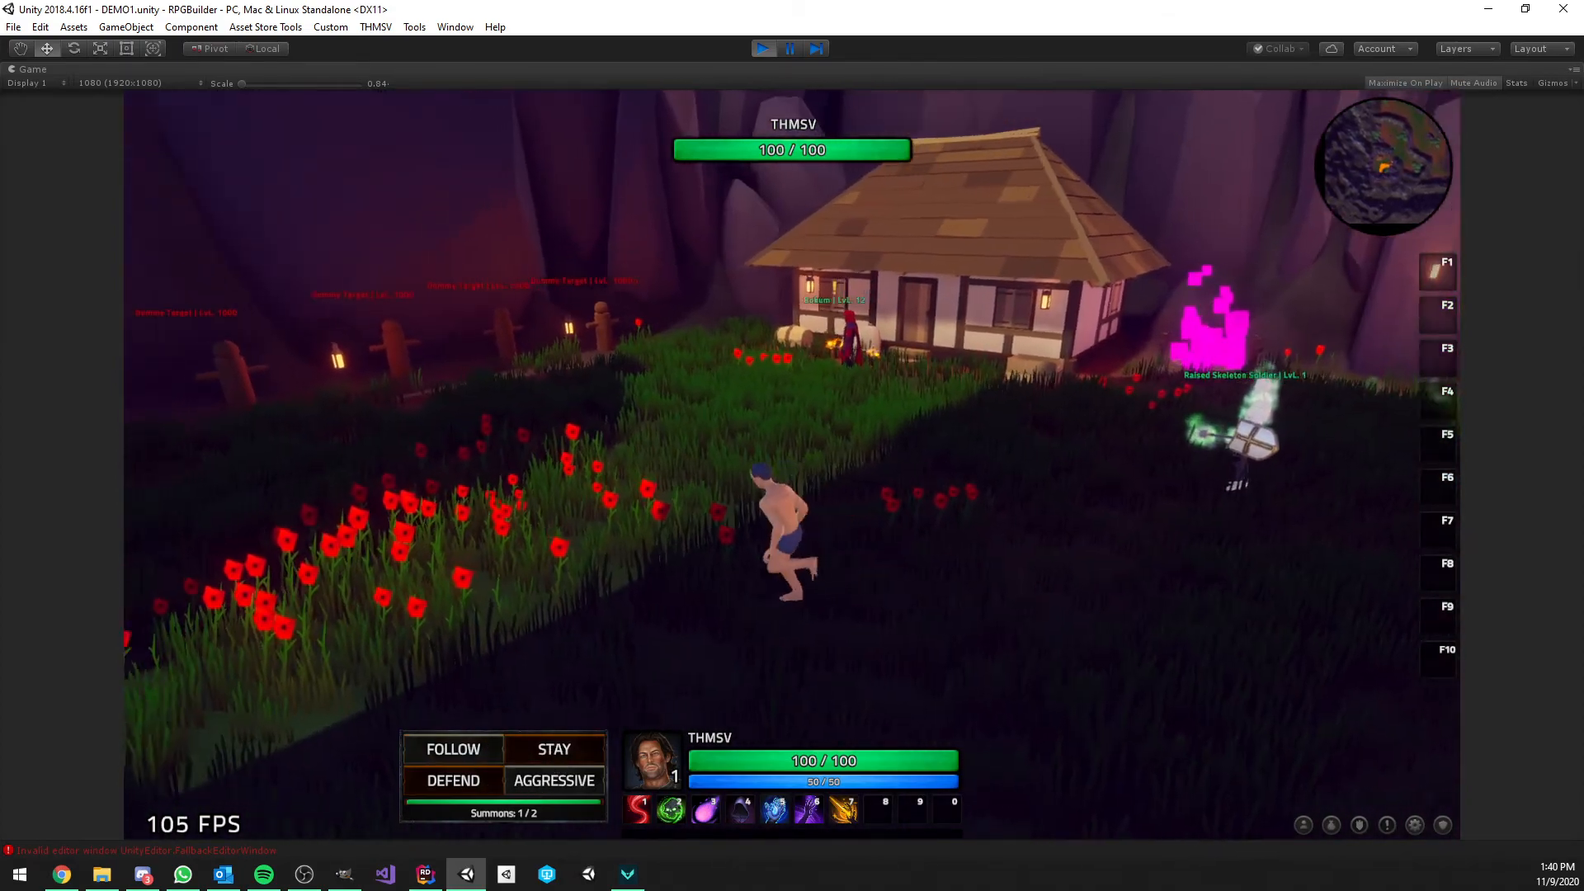
left_click(460, 750)
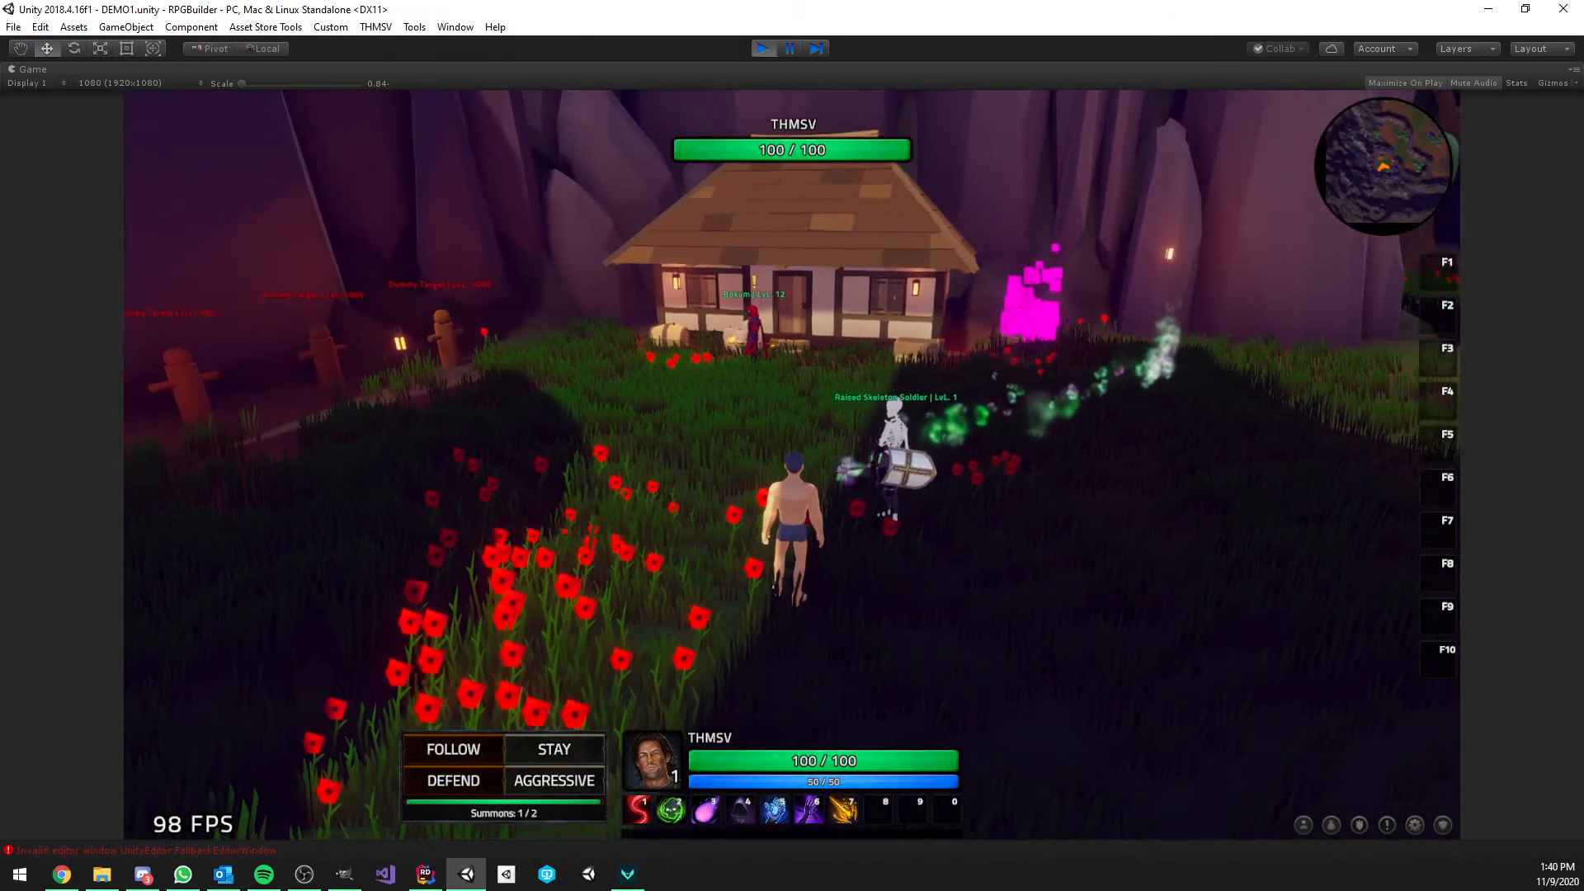
Move the character beside the summoned soldier and target it to examine its nameplate and health, then clear the target
key("w")
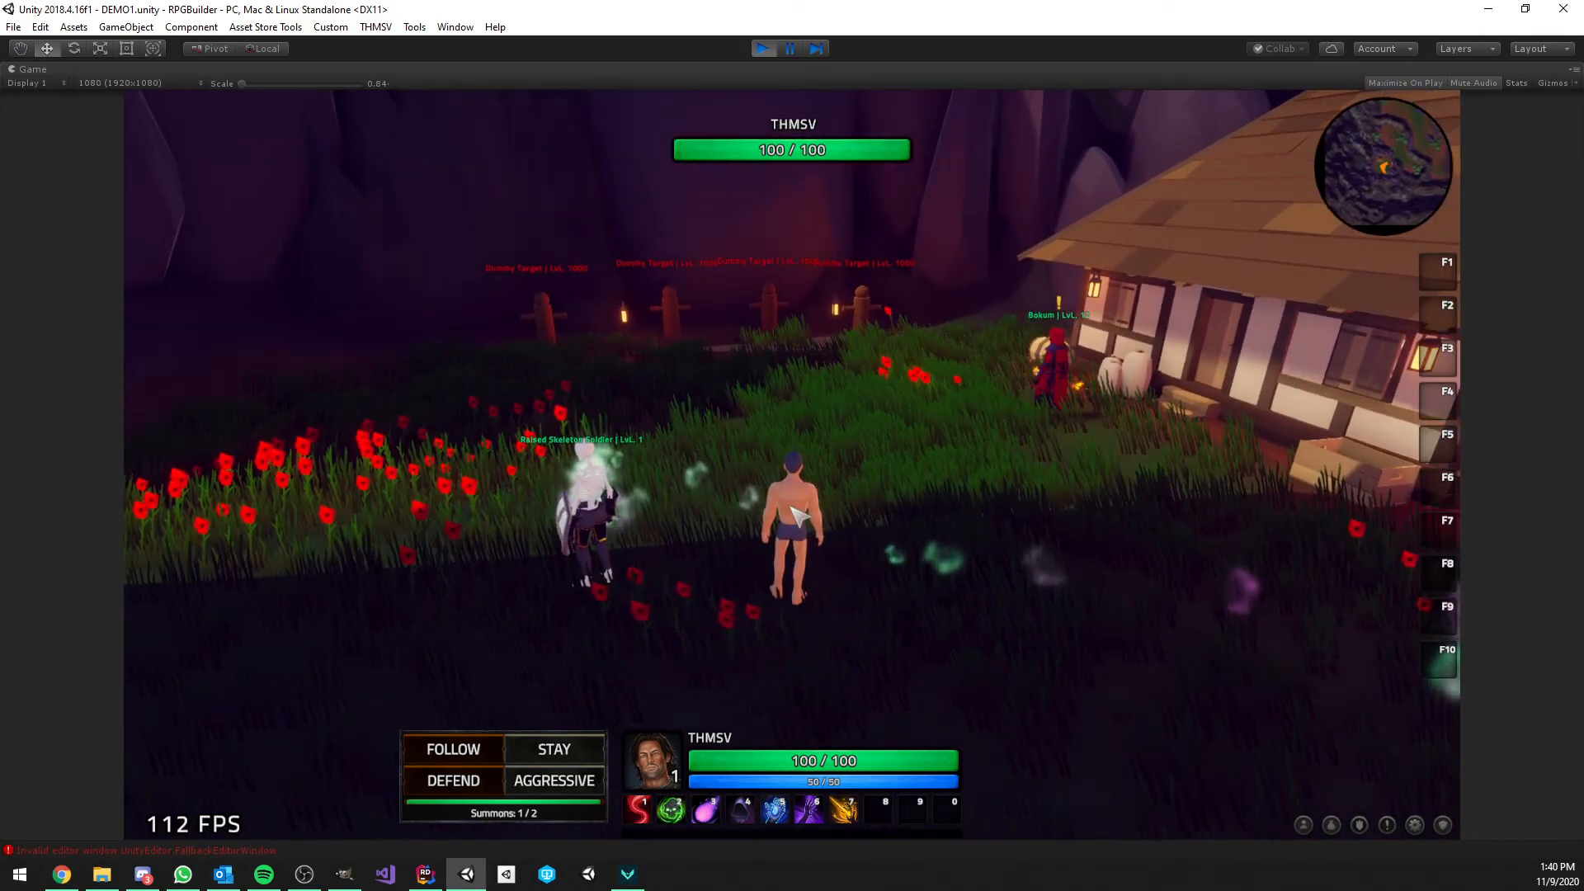
right_click_drag(797, 513, 635, 631)
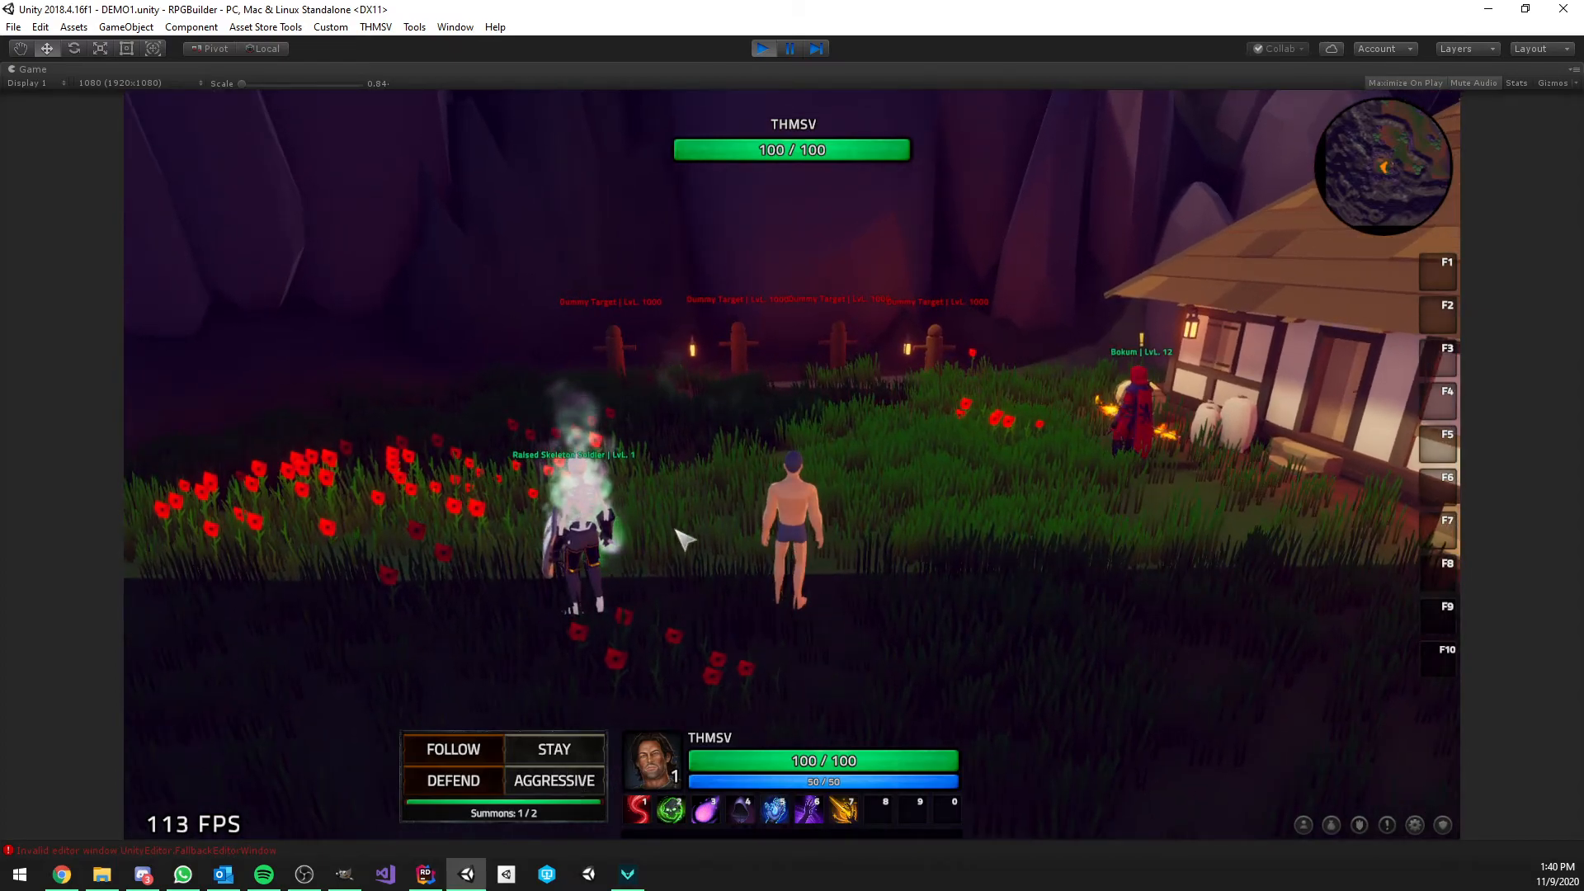
key("s")
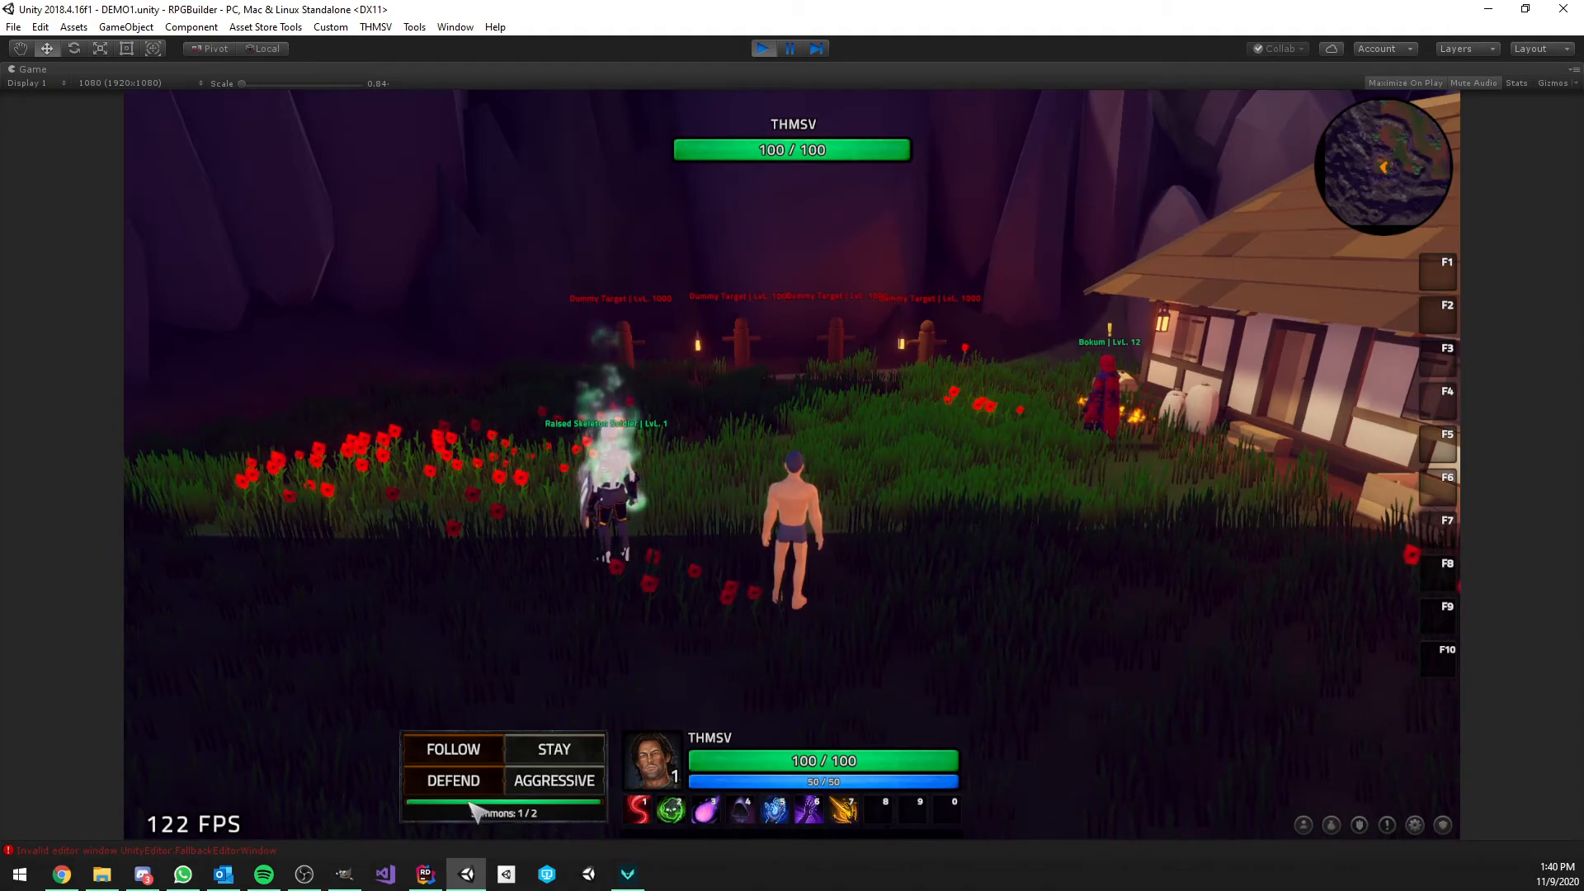
left_click(629, 515)
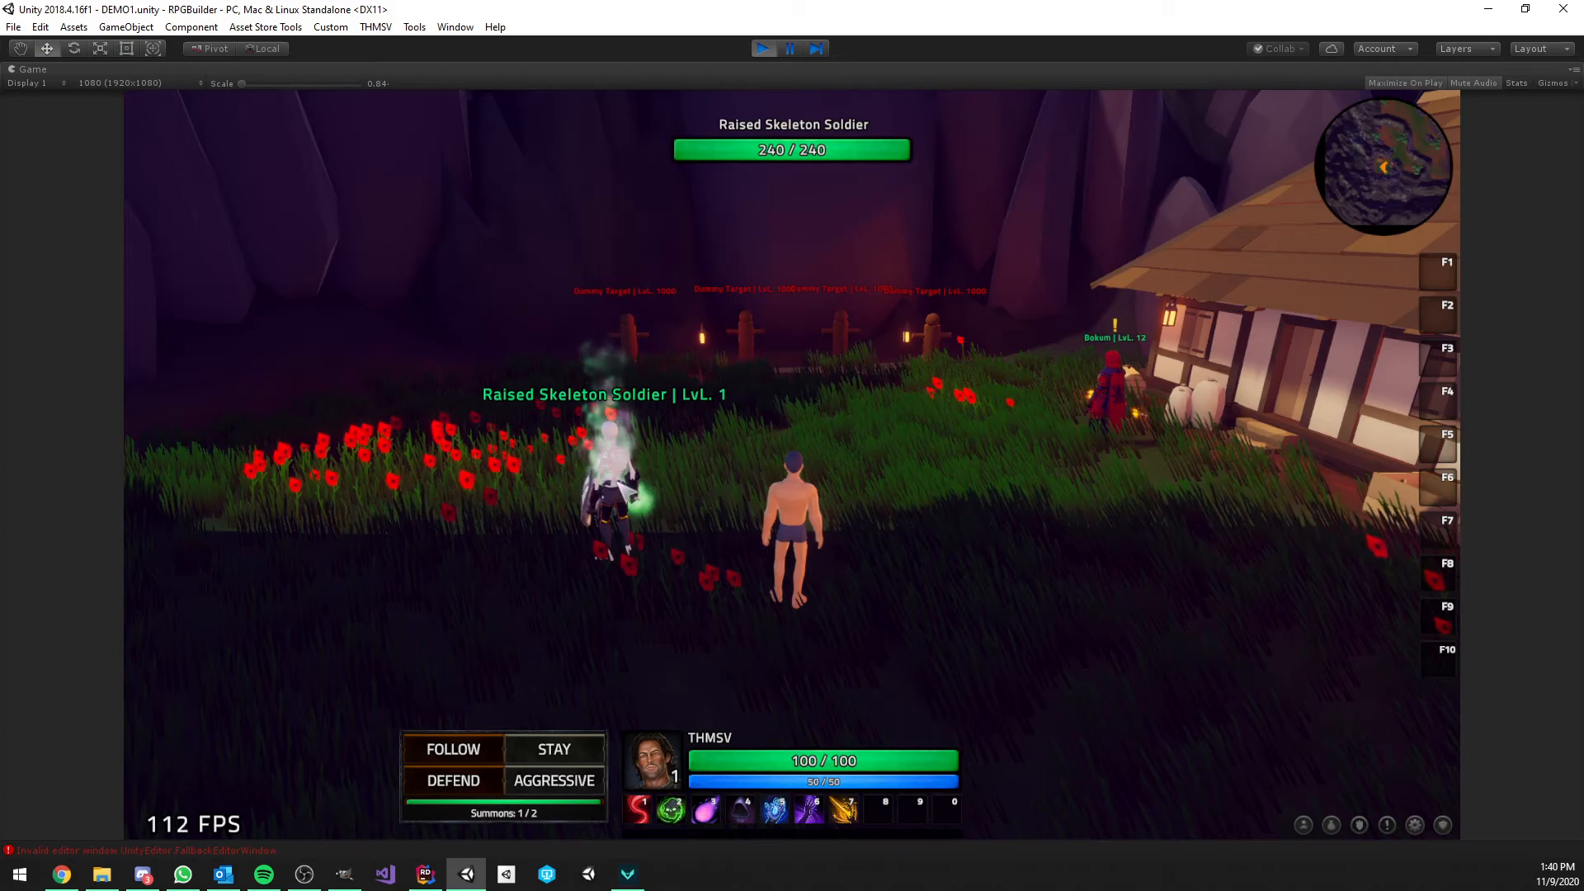
left_click(657, 555)
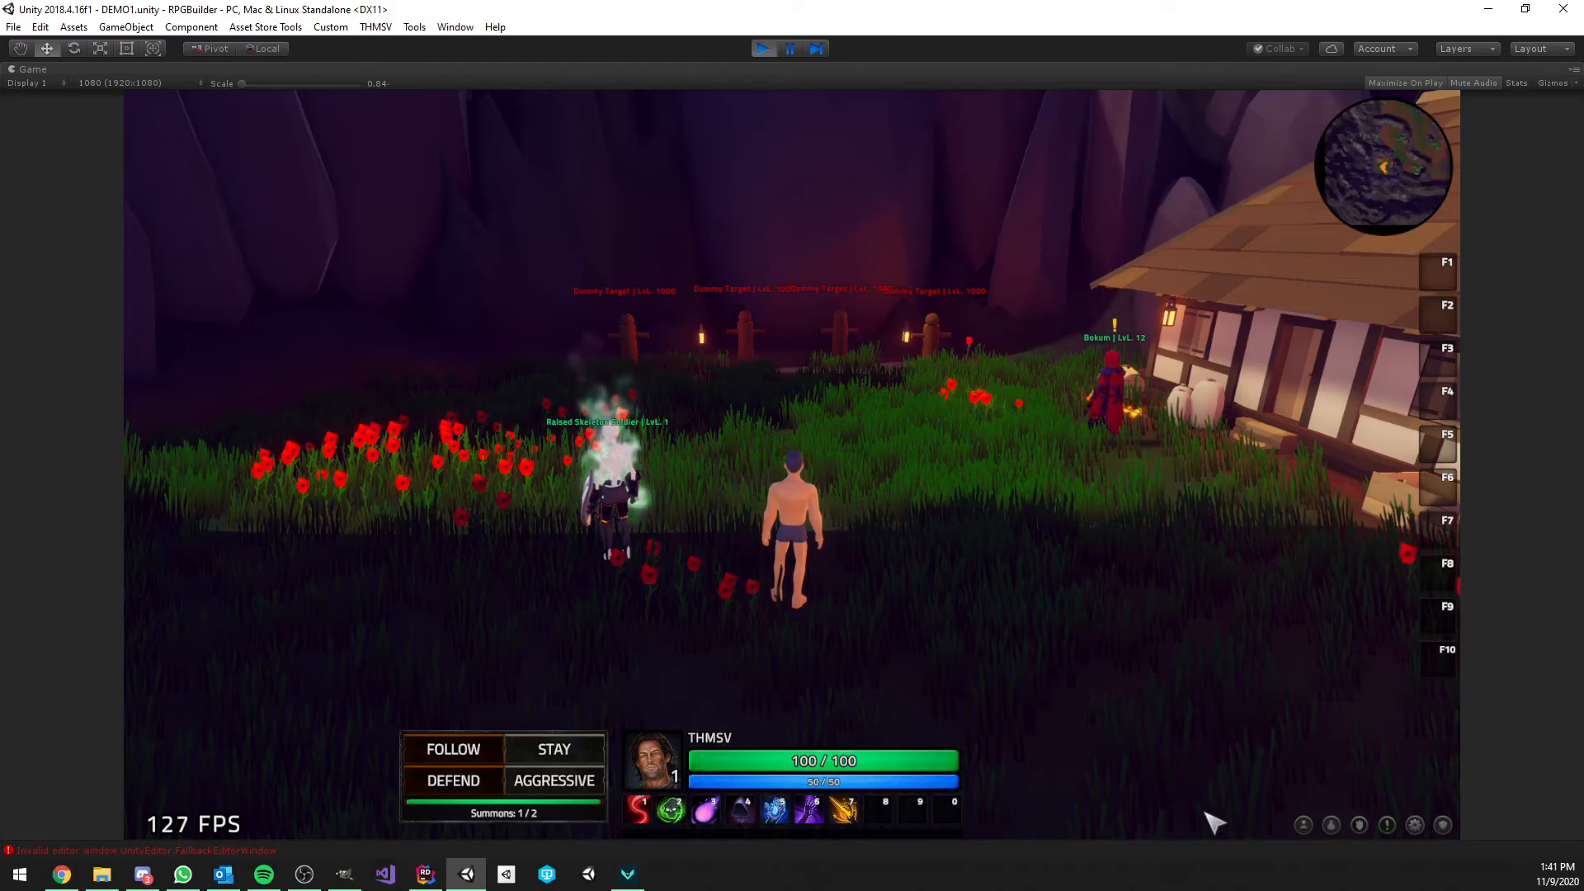
Check the Summon Count stat in the Summon section of the character's stats, and close the character window
left_click(1304, 825)
left_click(439, 163)
left_click_drag(611, 268, 629, 560)
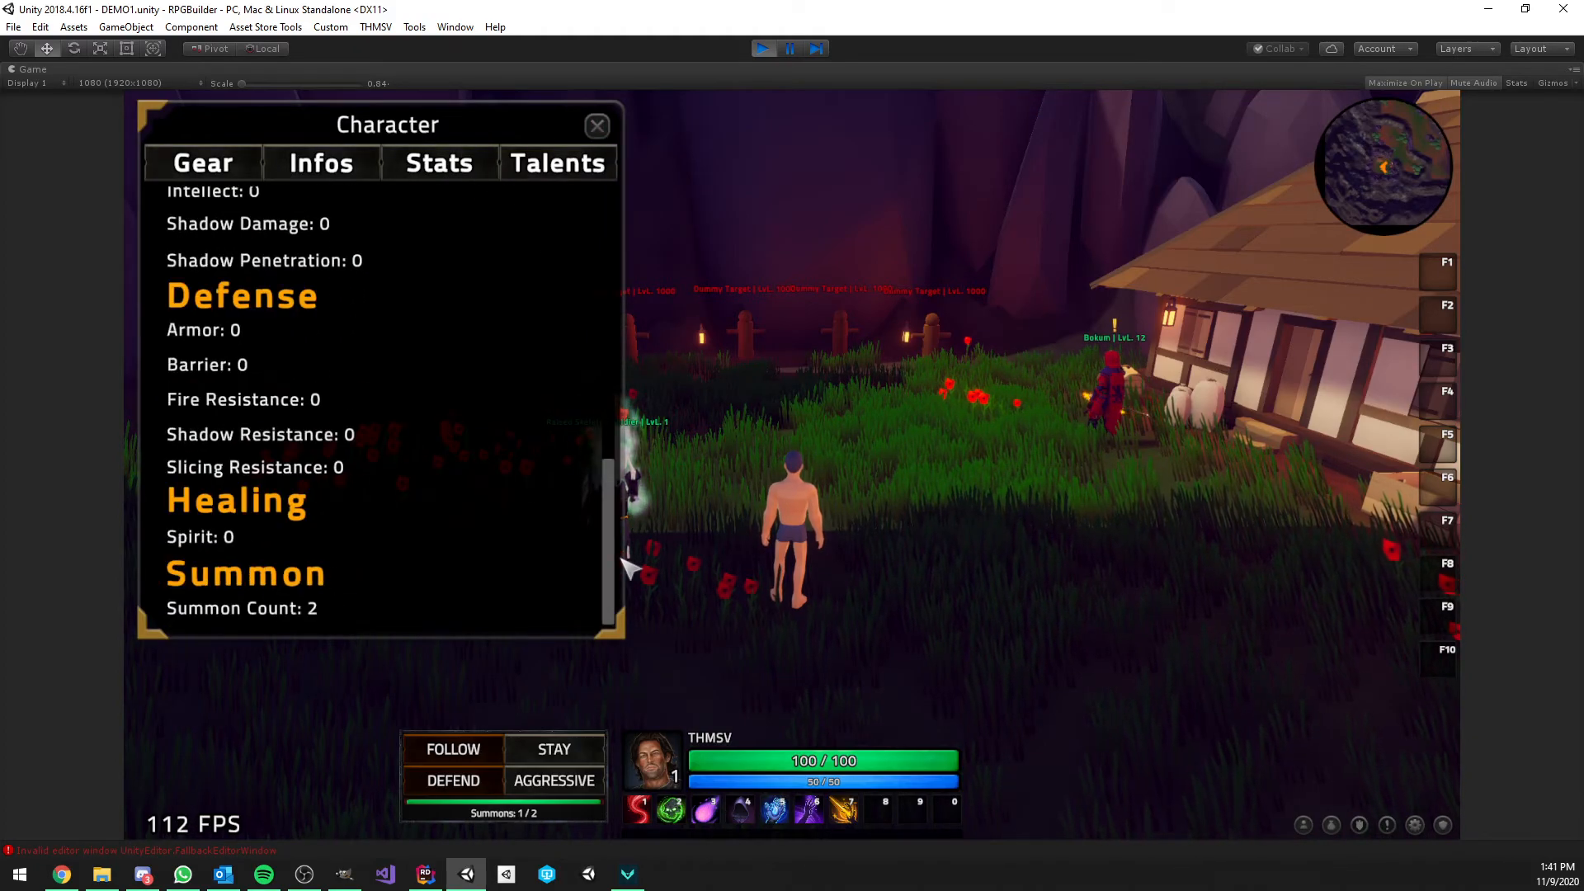
left_click(597, 126)
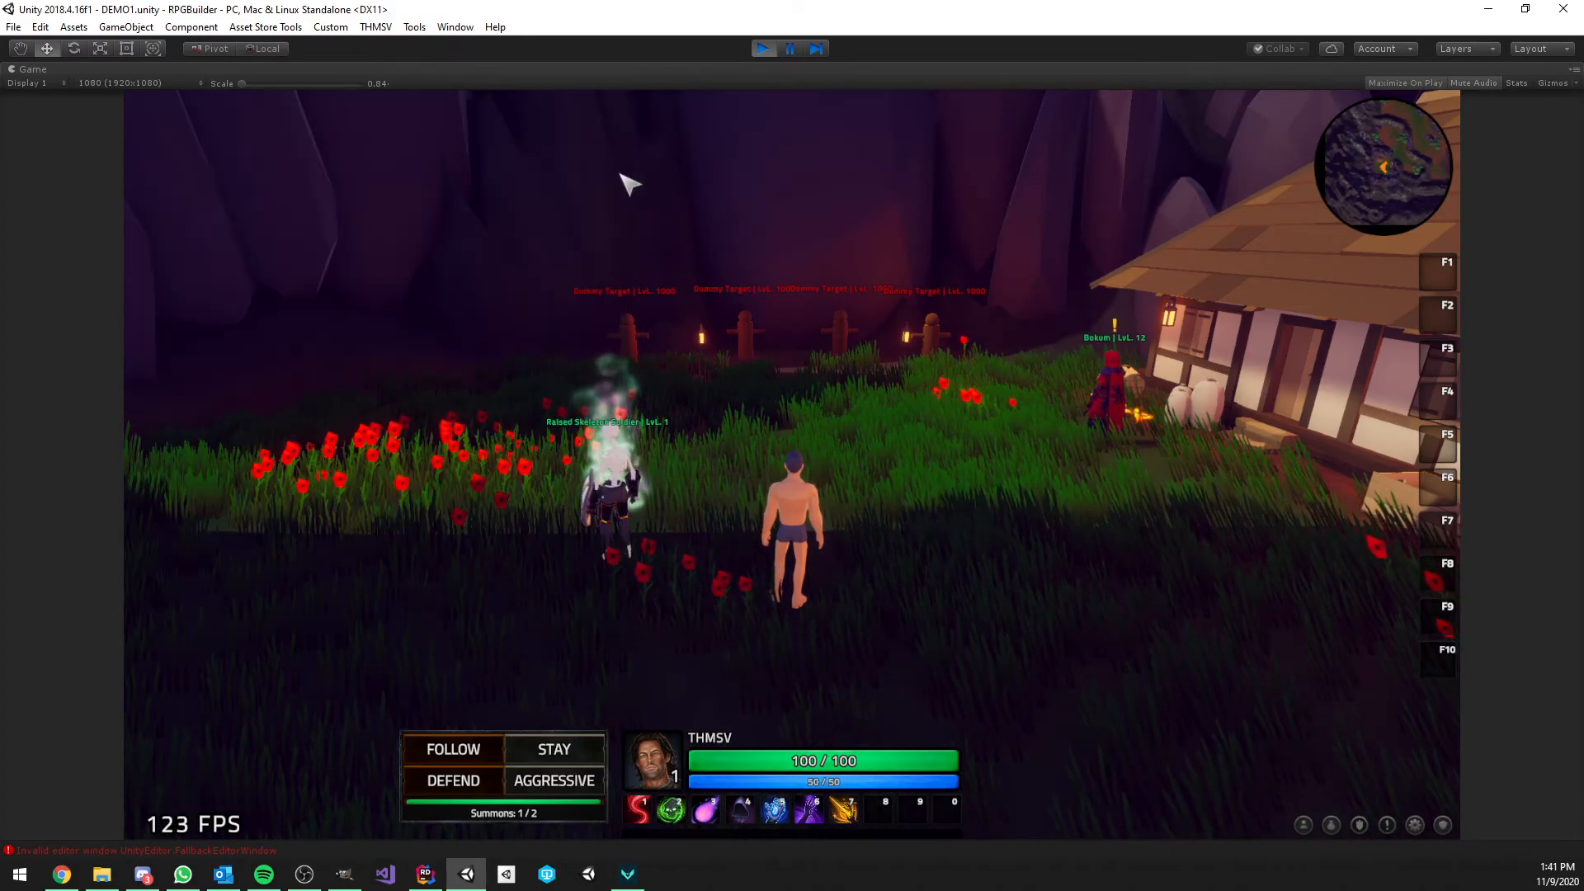
Summon a skeleton mage with Raising Mages and run around to examine its pose and how it follows the character
key("7")
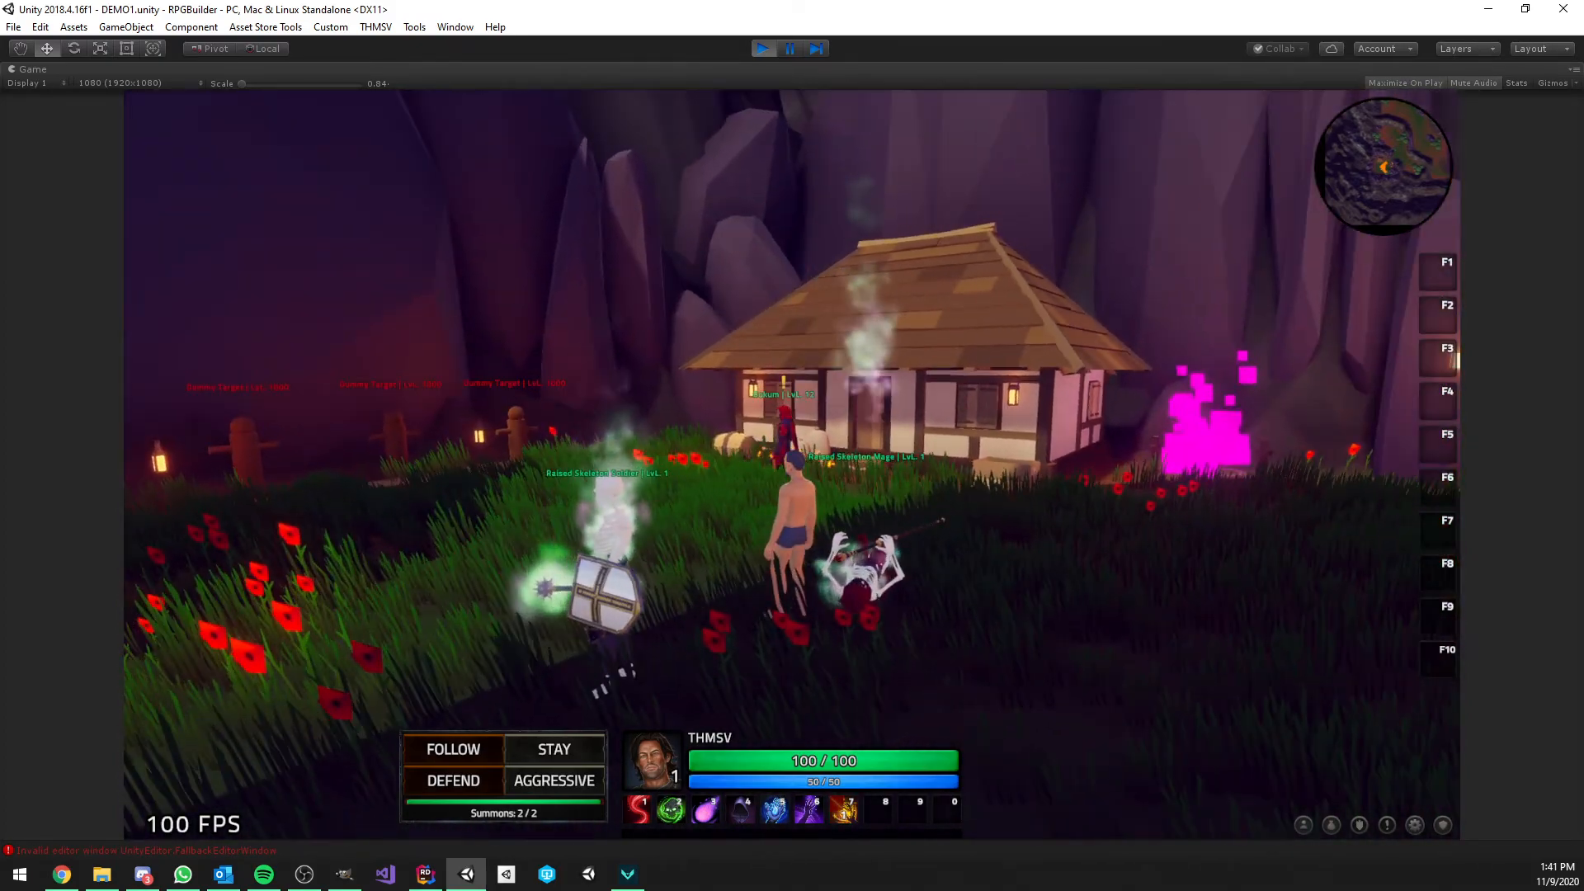
right_click_drag(1031, 435, 577, 435)
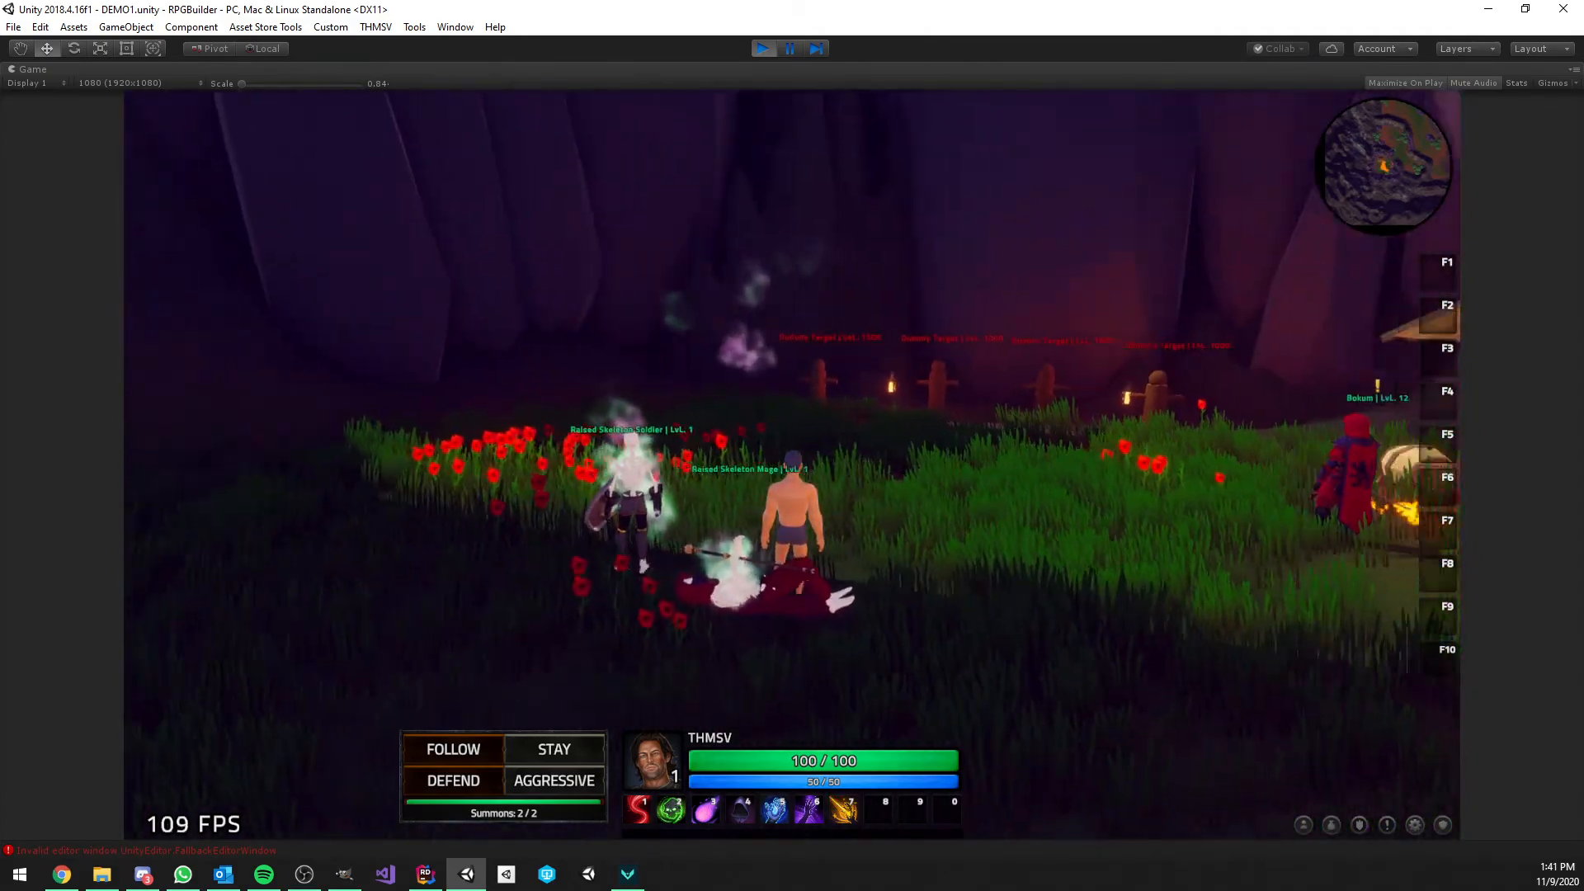
key("d")
key("a")
key("d")
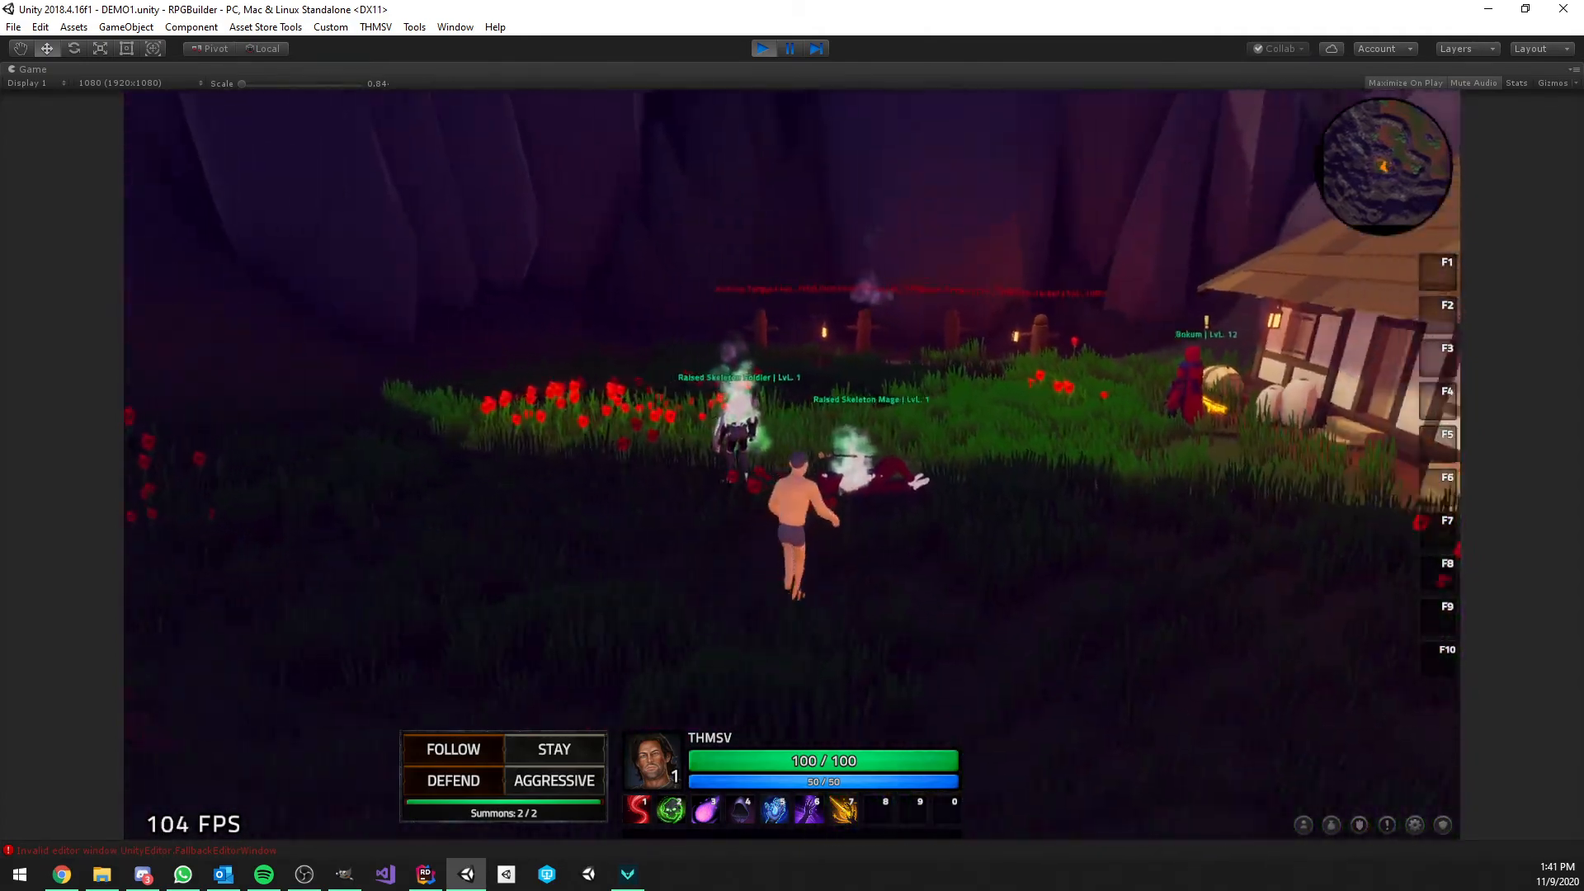
key("a")
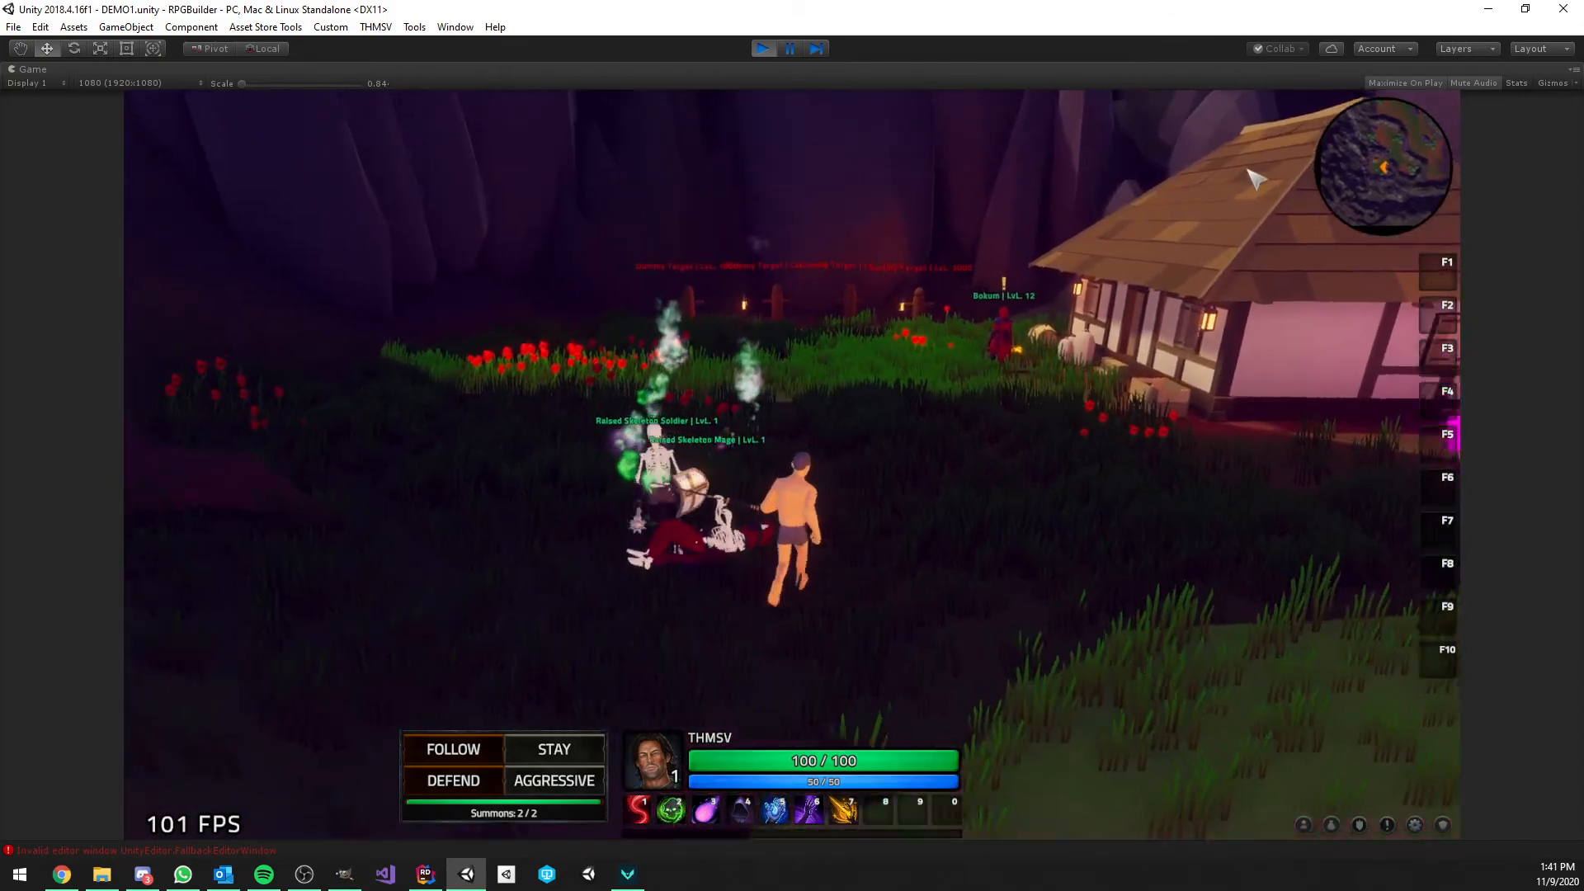
Restore the Game view from maximized and inspect the NPC_SkeletonSoldierPET and NPC_SkeletonMagePET prefabs in the NPCs/Humanoids folder
left_click(790, 50)
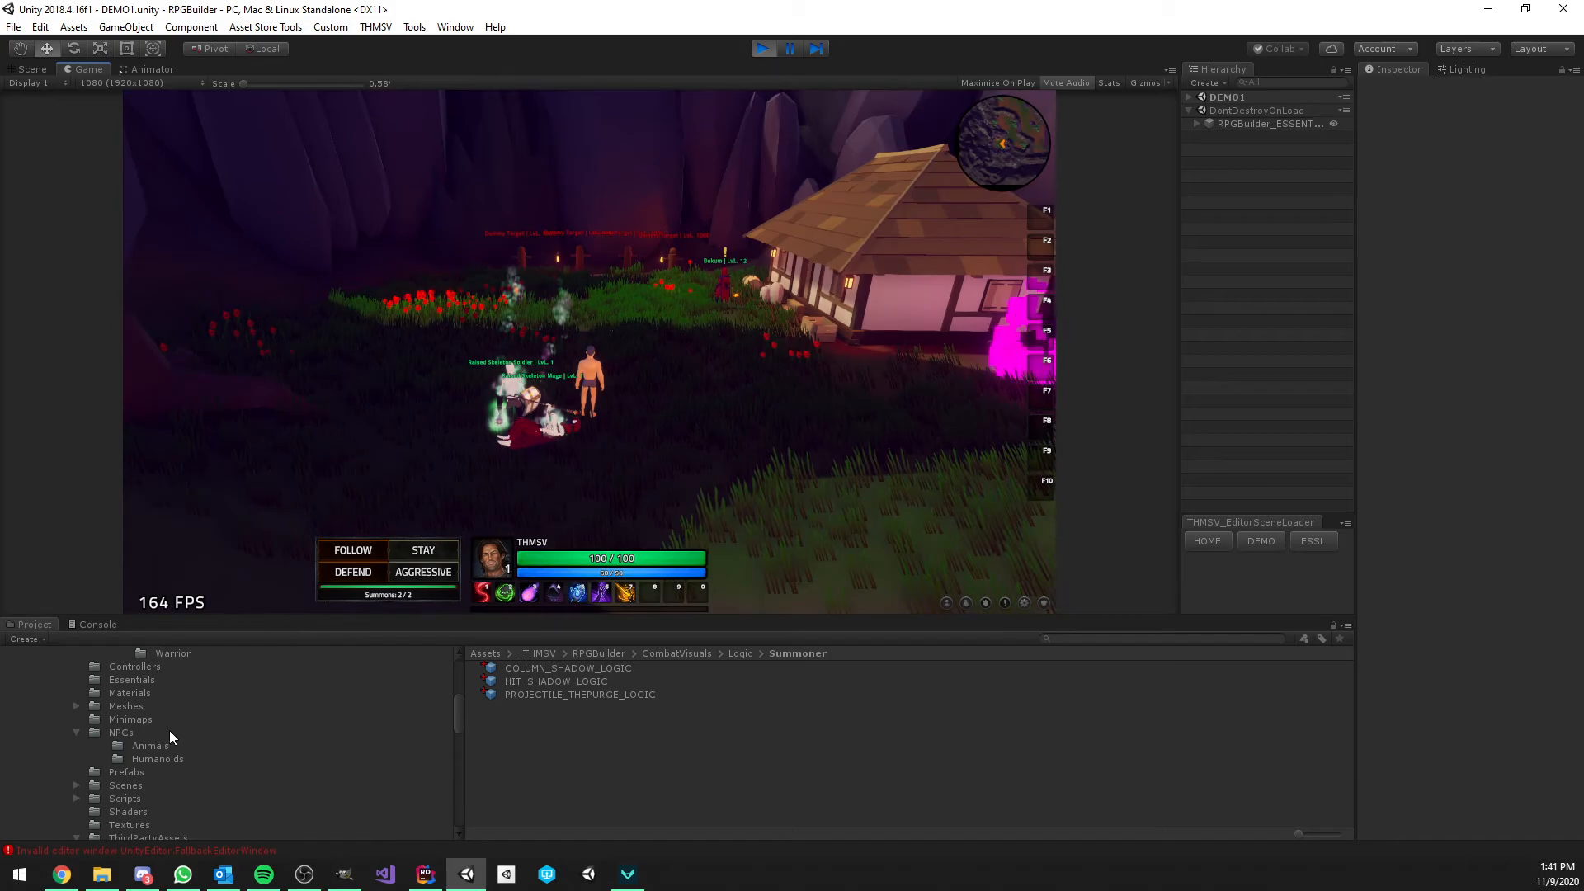
left_click(158, 731)
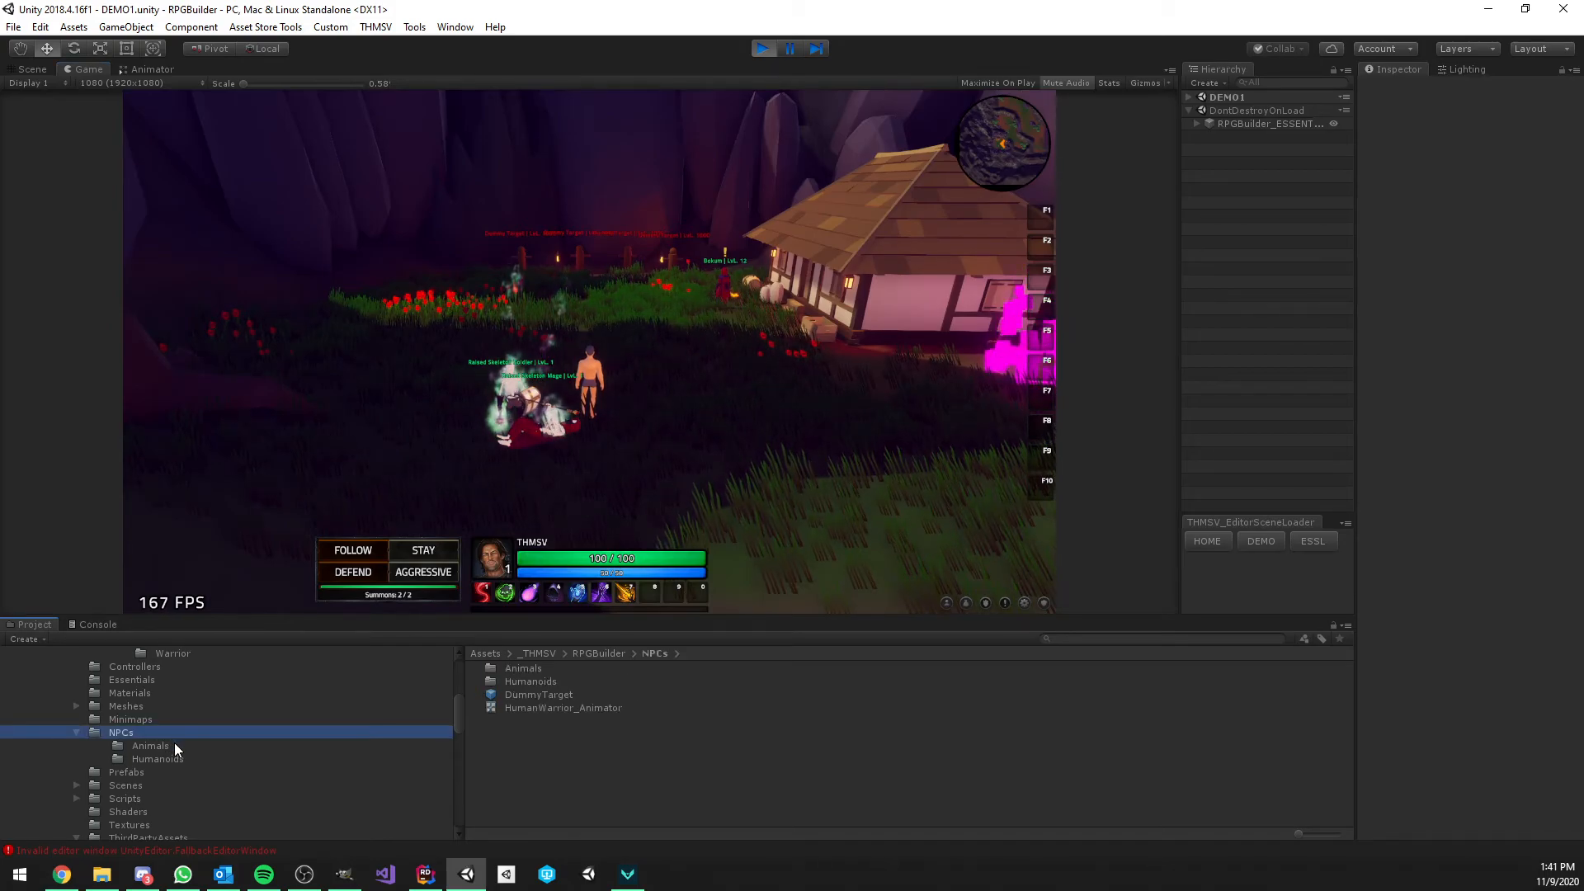
left_click(170, 758)
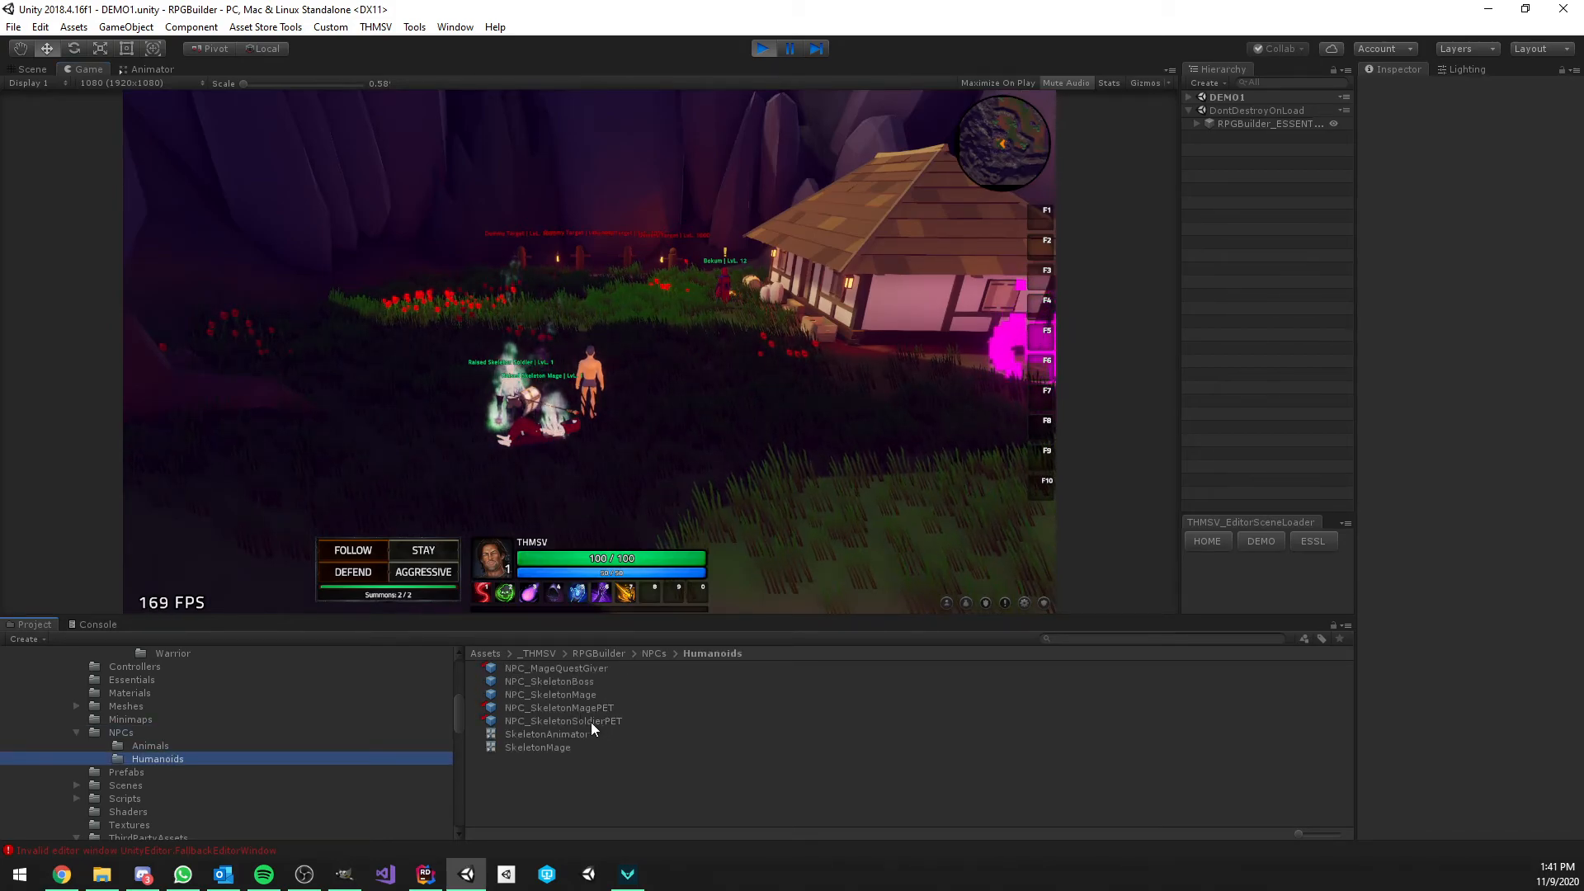
left_click(588, 720)
scroll(1452, 459, "down", 6)
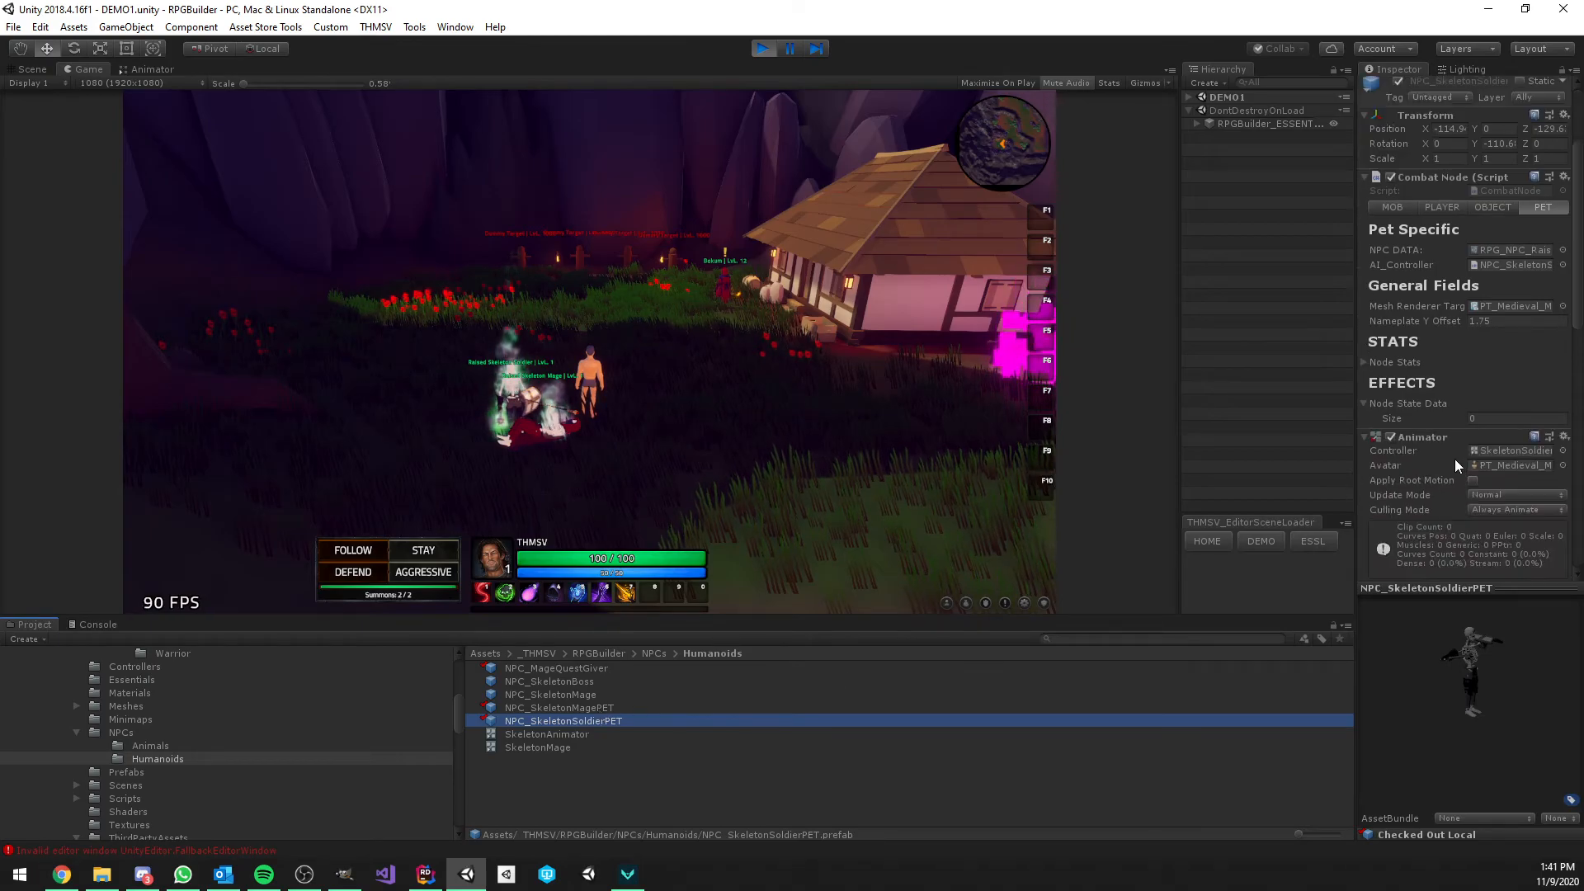
left_click(670, 707)
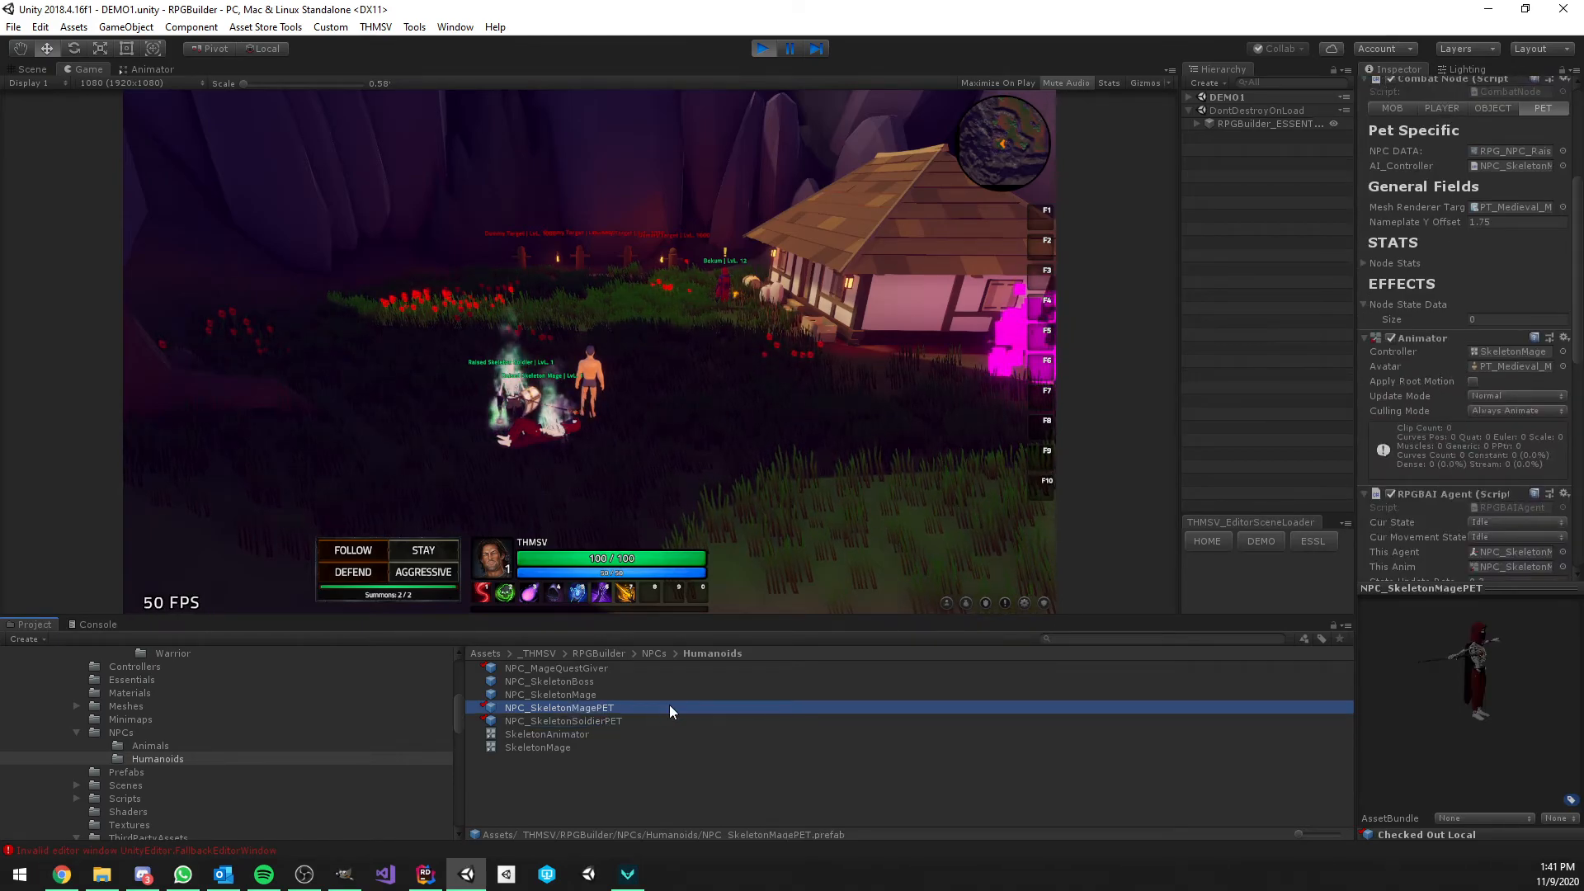
left_click_drag(1354, 368, 1312, 368)
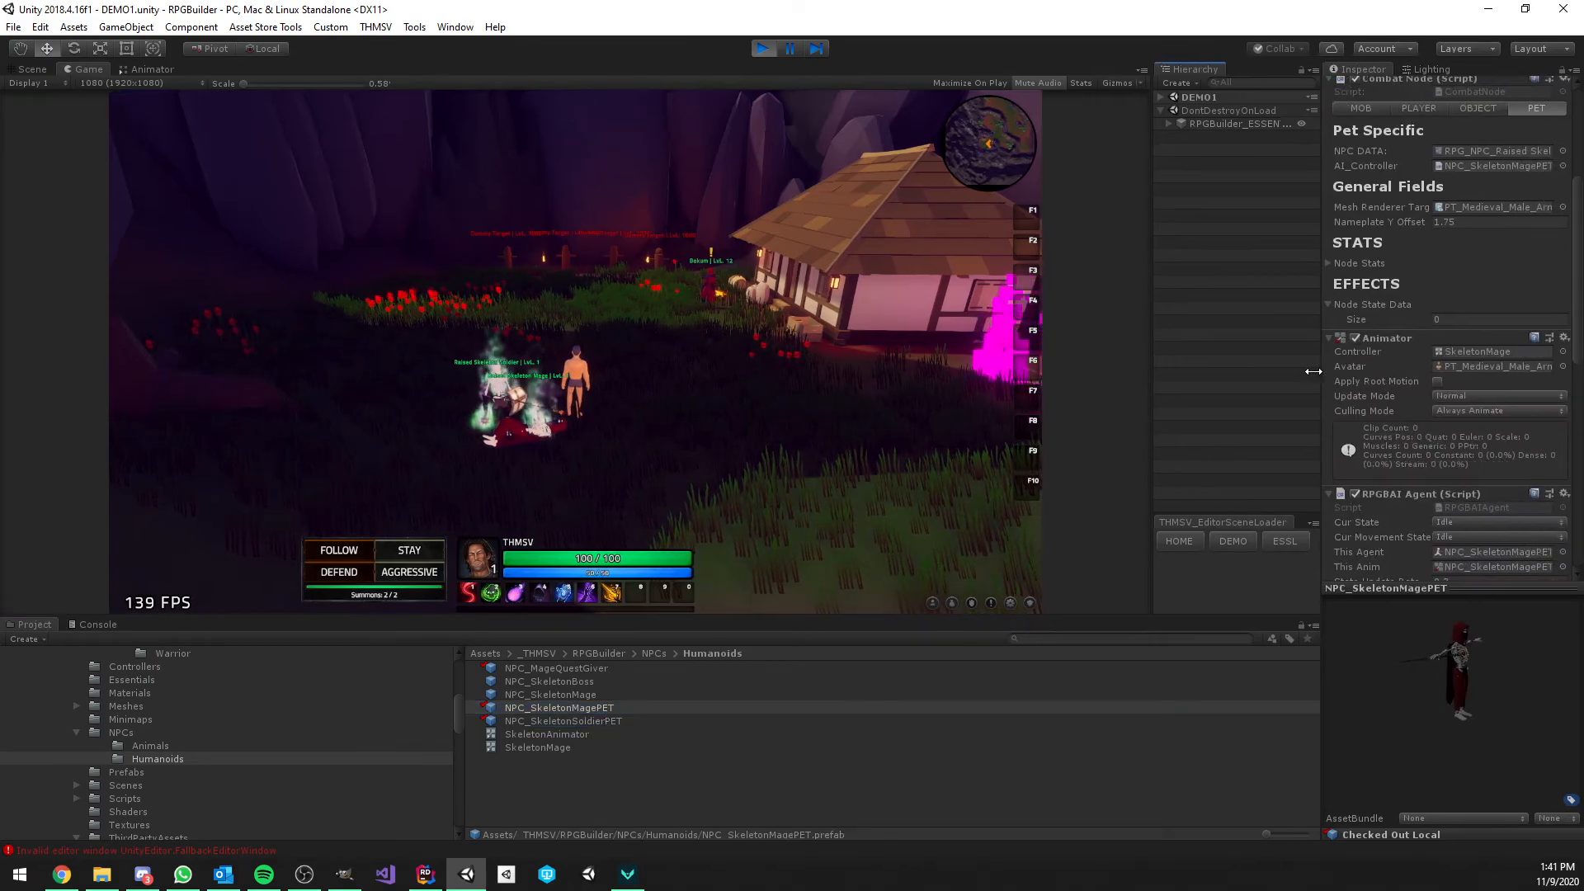
Compare the Animator settings of the soldier and mage pet prefabs and locate the mage's controller asset
left_click(621, 720)
left_click(622, 706)
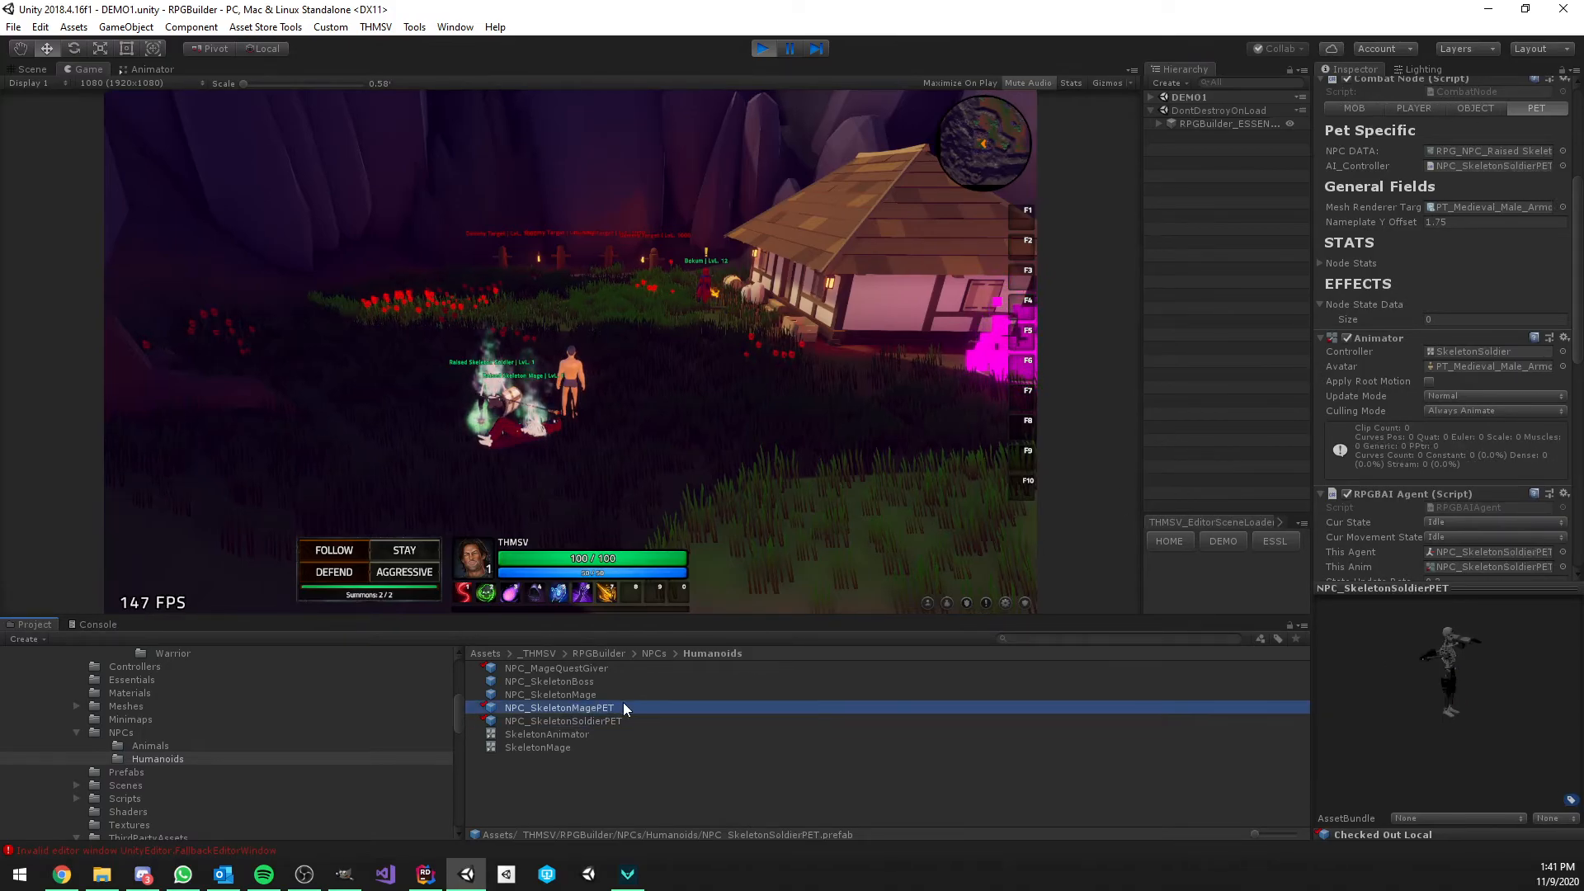
left_click(621, 718)
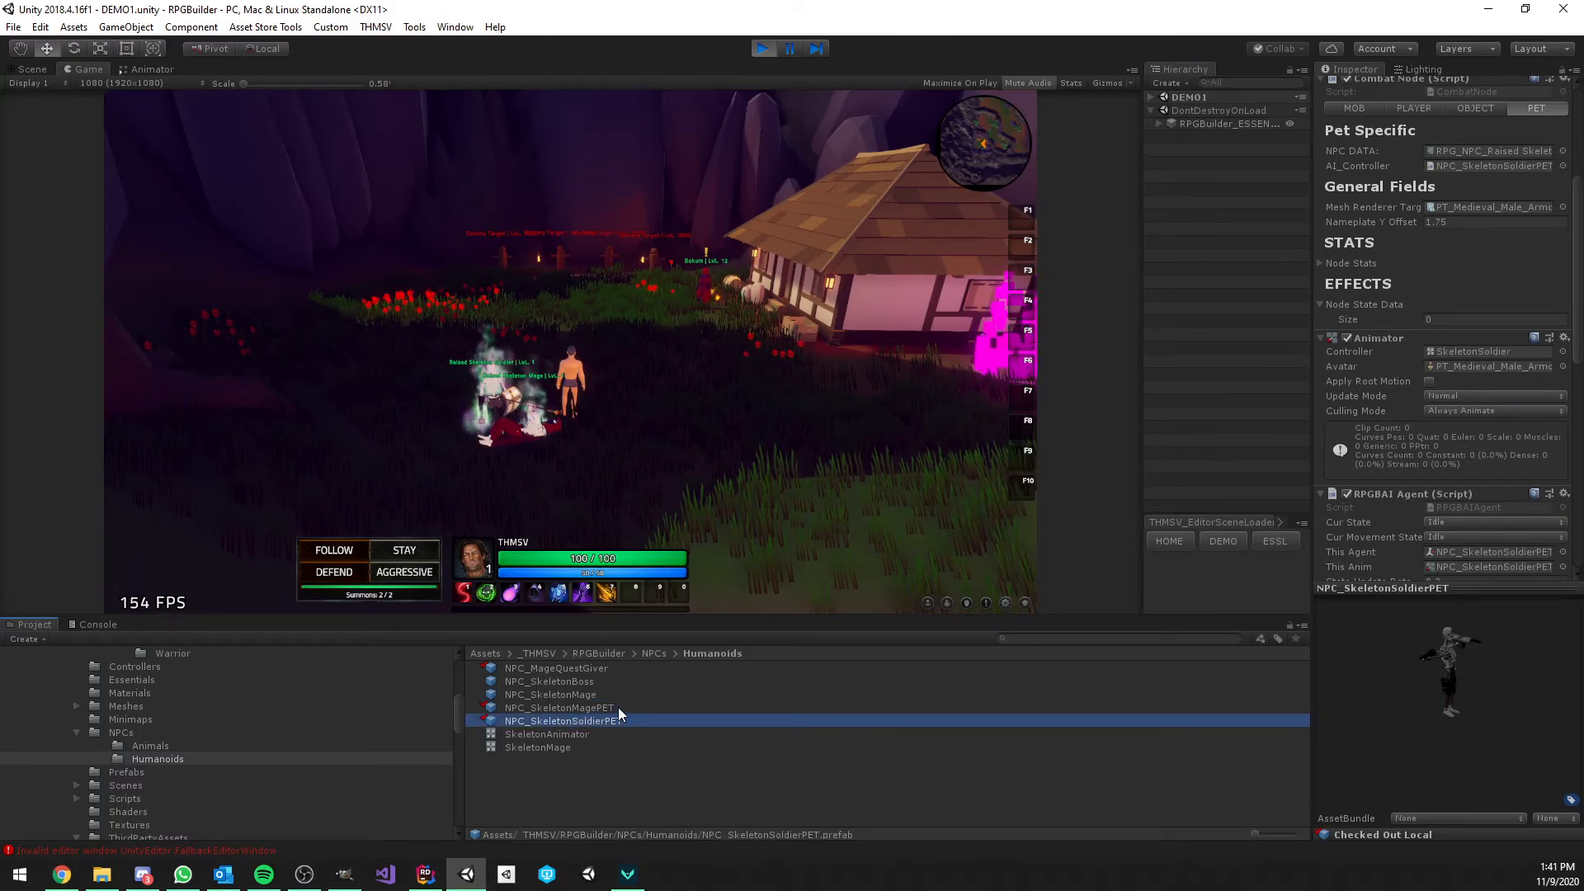
left_click(617, 708)
left_click(1447, 351)
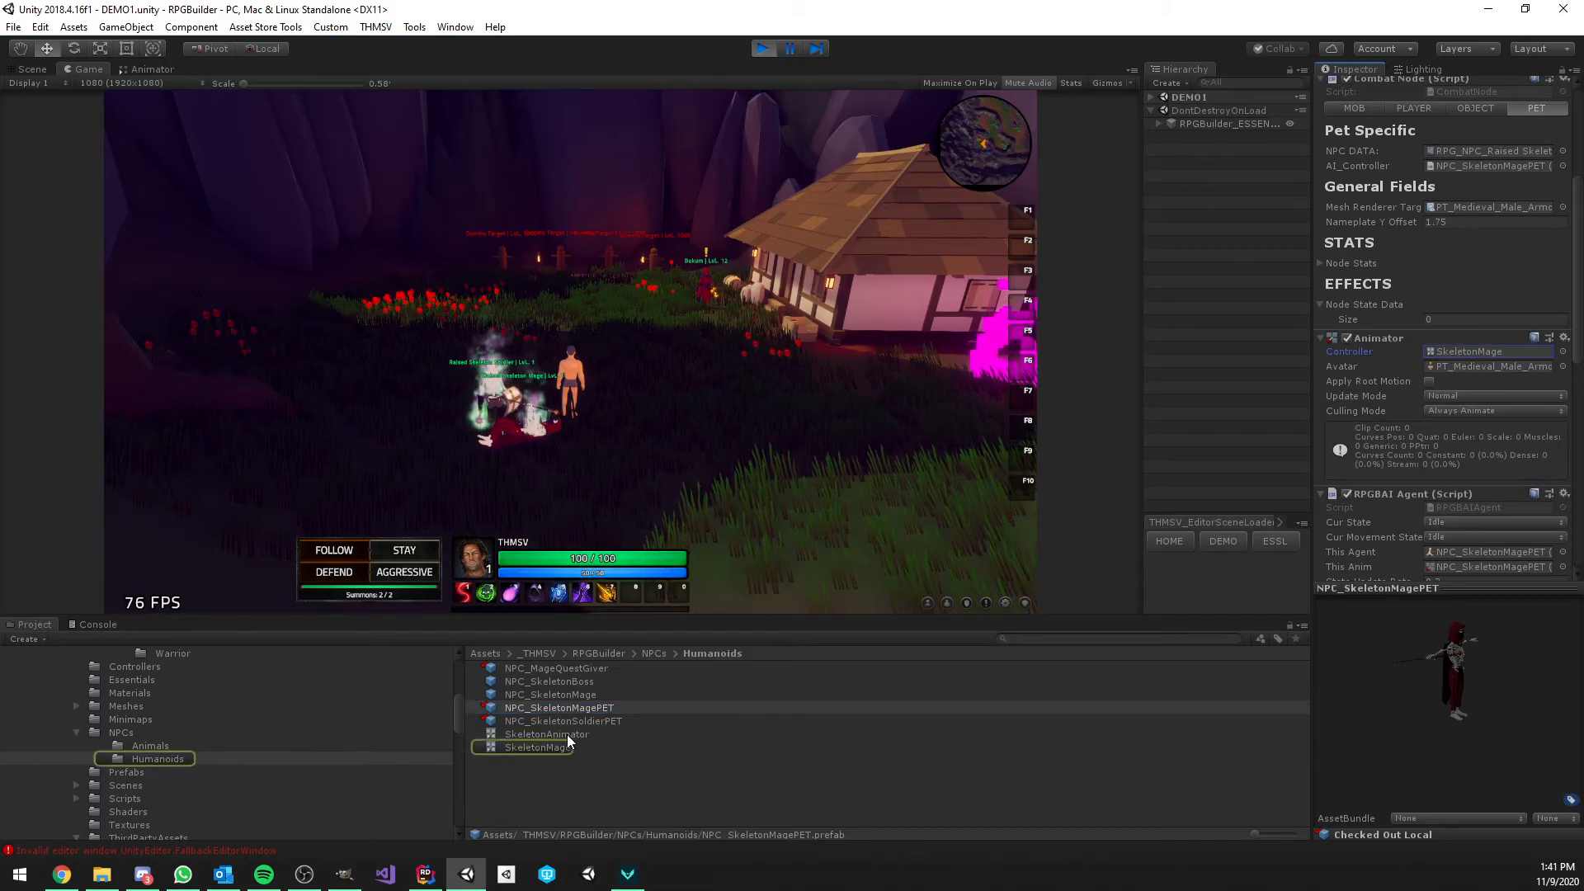
Examine the state graphs of the SkeletonMage and SkeletonAnimator controllers and compare the motions of their Idle states
left_click(543, 747)
left_click(152, 69)
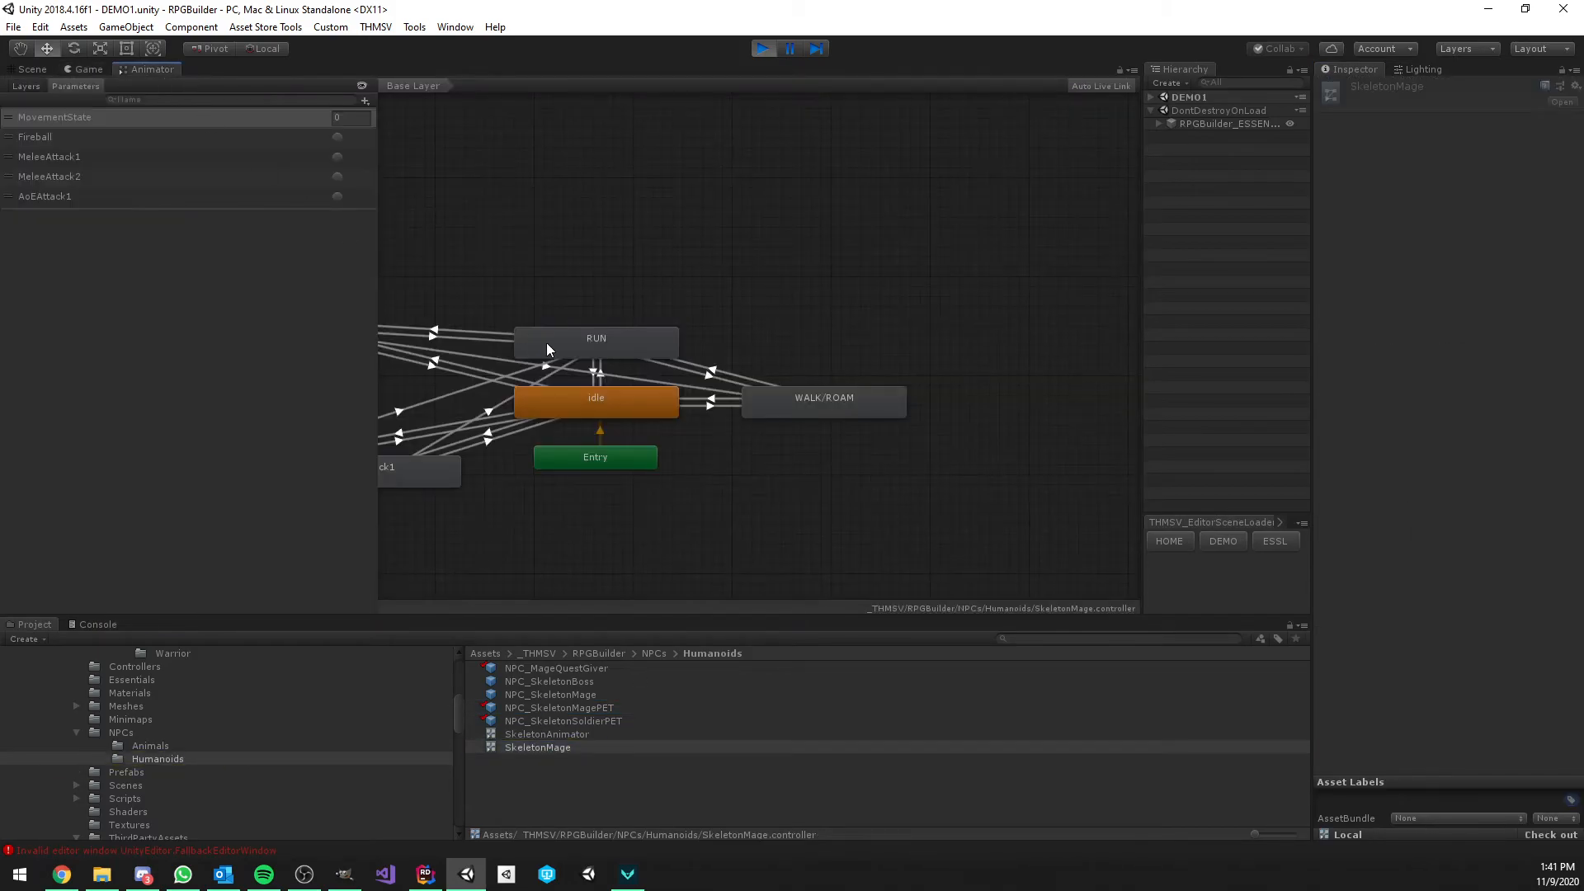
left_click(594, 735)
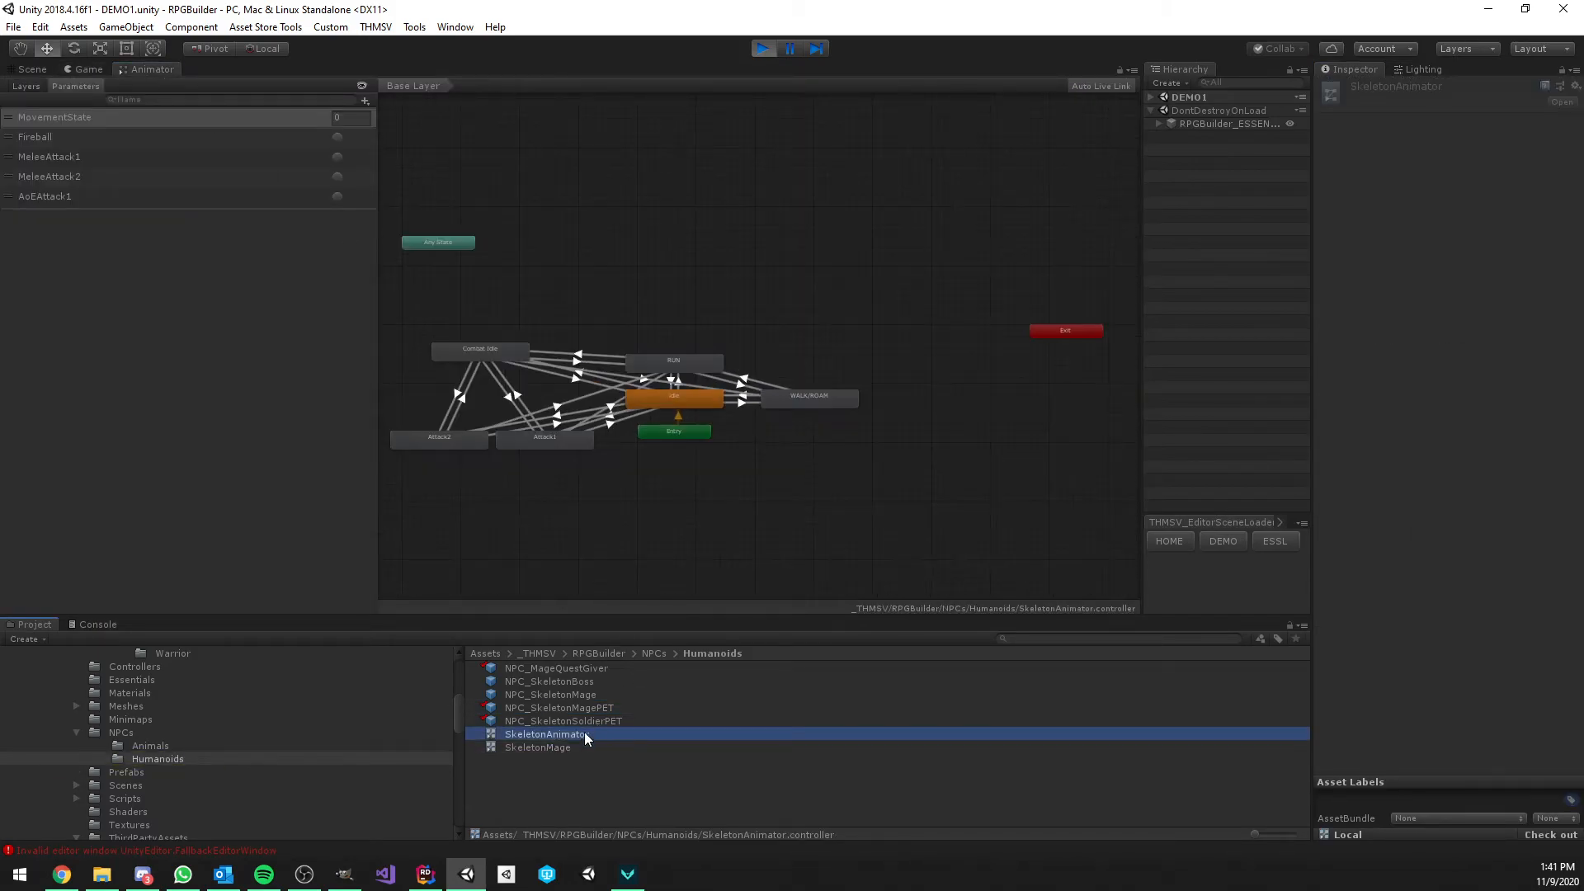
left_click(568, 745)
left_click(687, 399)
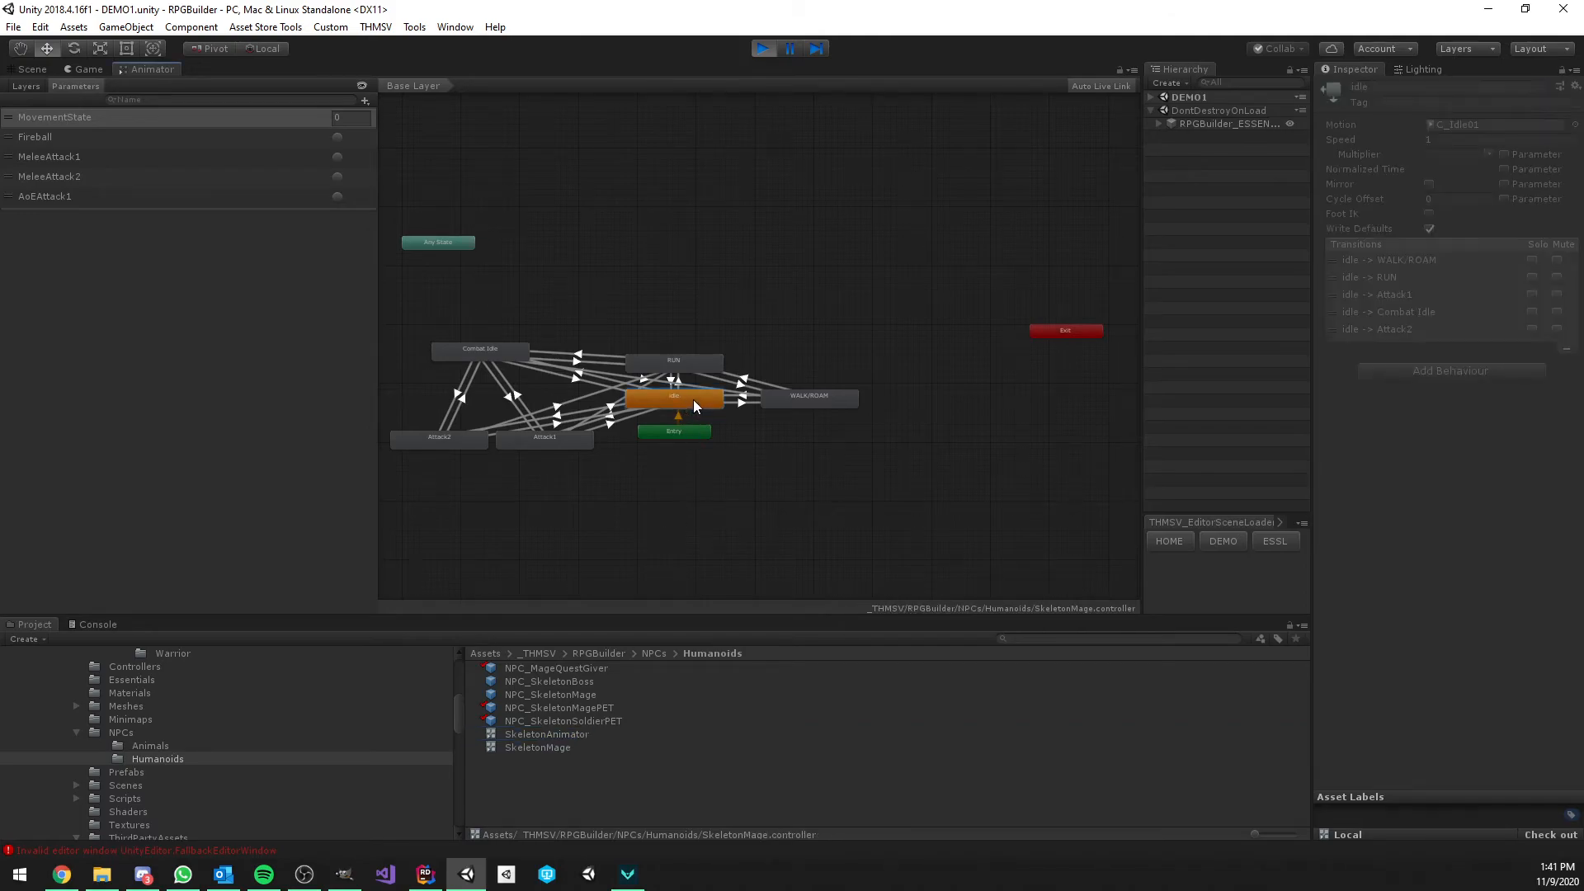
scroll(693, 400, "up", 2)
left_click(571, 732)
left_click(673, 399)
scroll(659, 416, "up", 1)
scroll(659, 415, "down", 2)
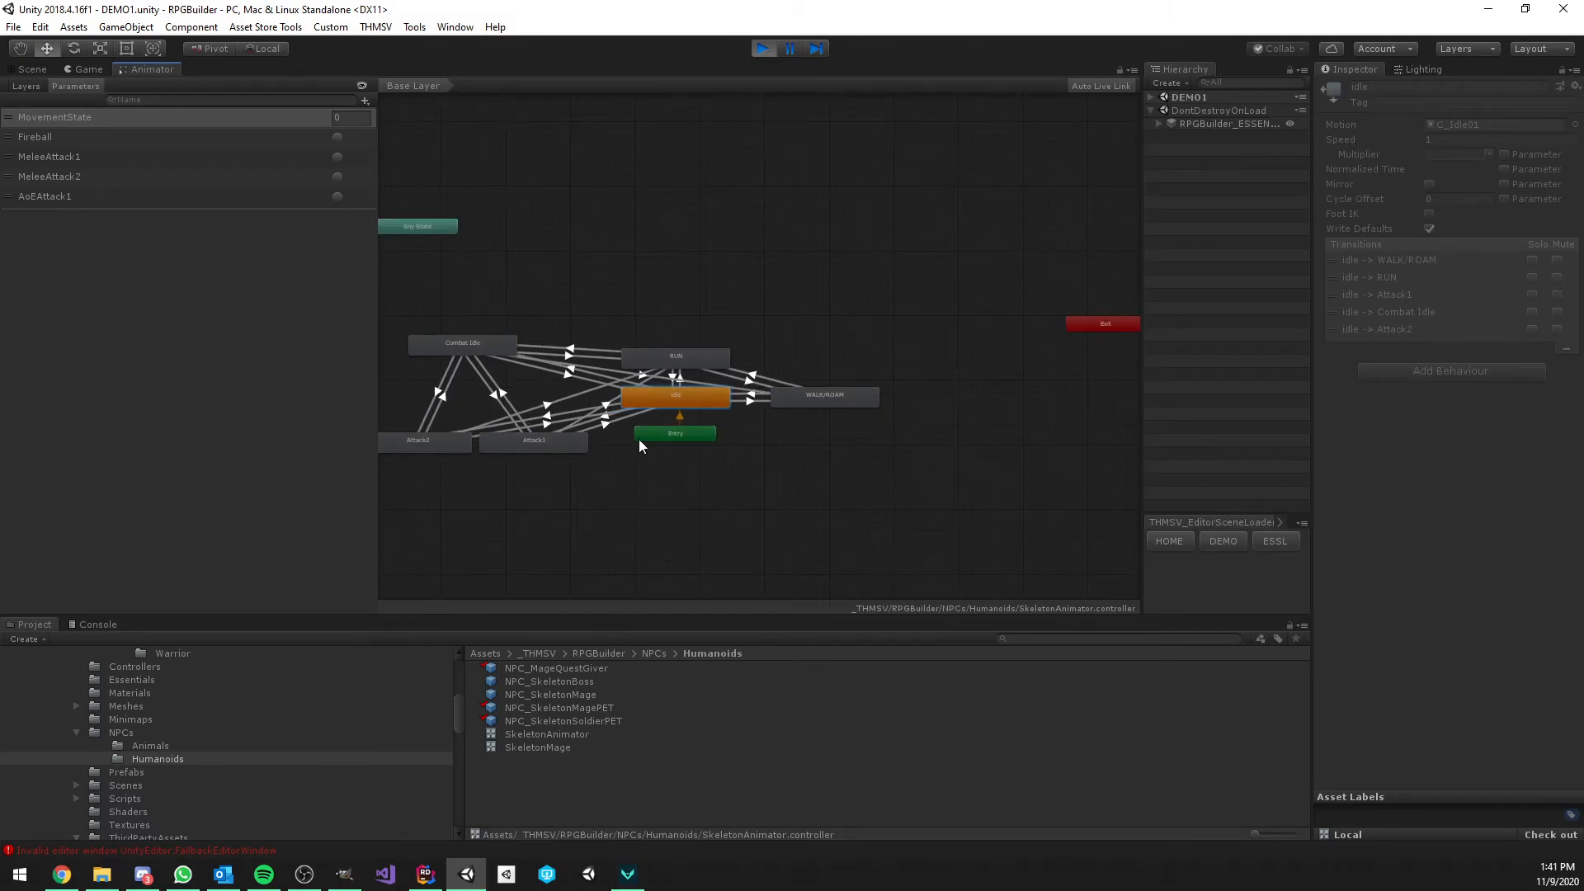
scroll(666, 413, "up", 1)
middle_click_drag(667, 428, 695, 442)
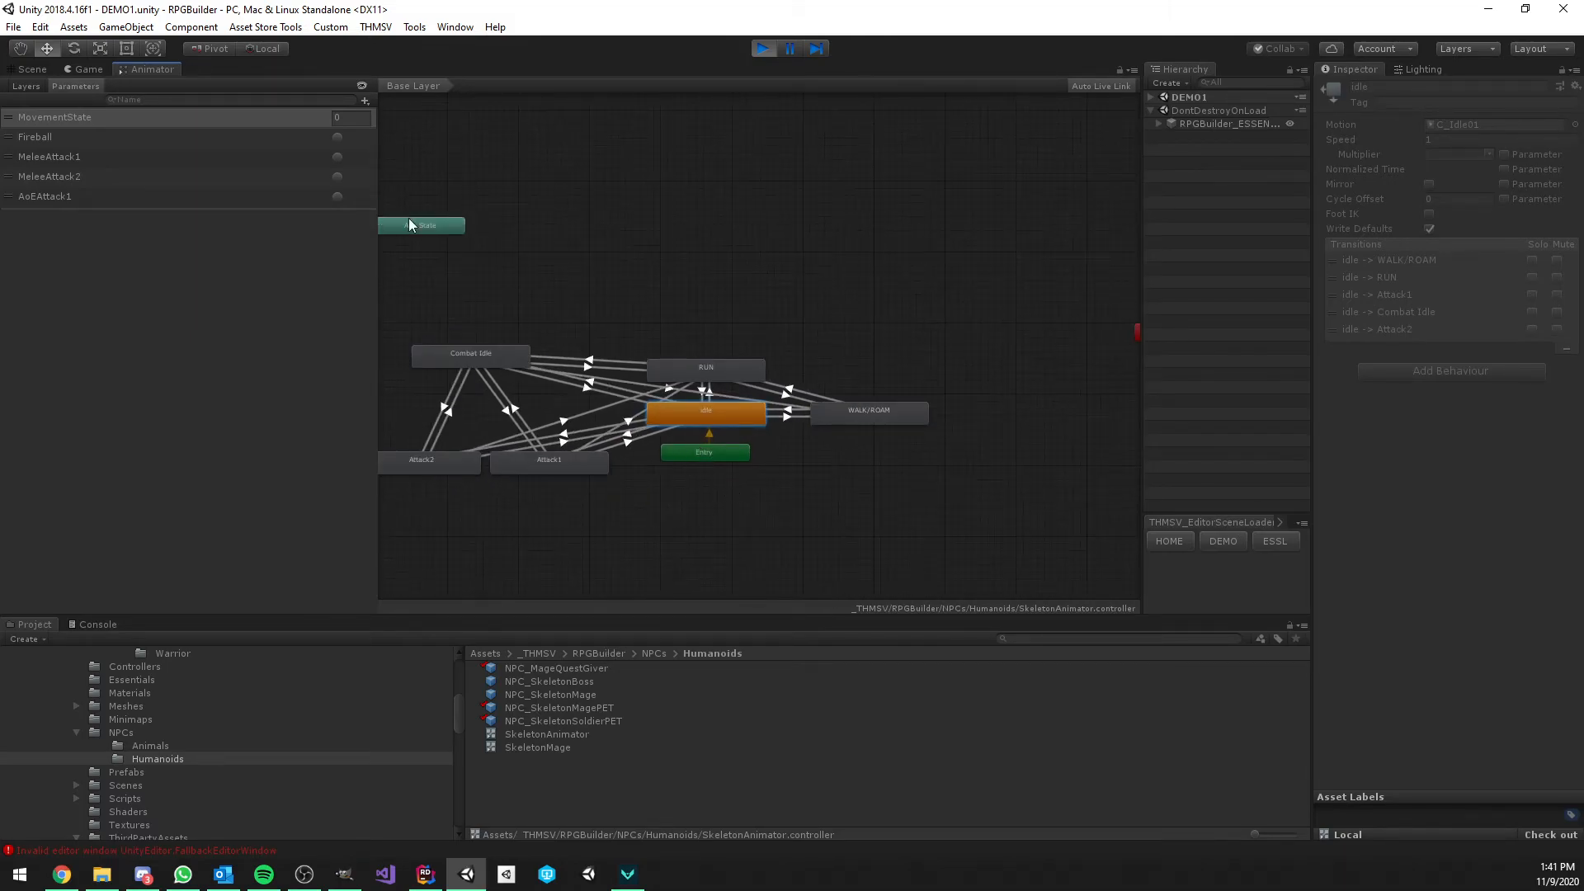
Compare the Animator controllers and avatars of the summoned skeleton mage and soldier instances in the DEMO1 scene and locate their assets
left_click(60, 68)
left_click(1151, 96)
left_click(1229, 427)
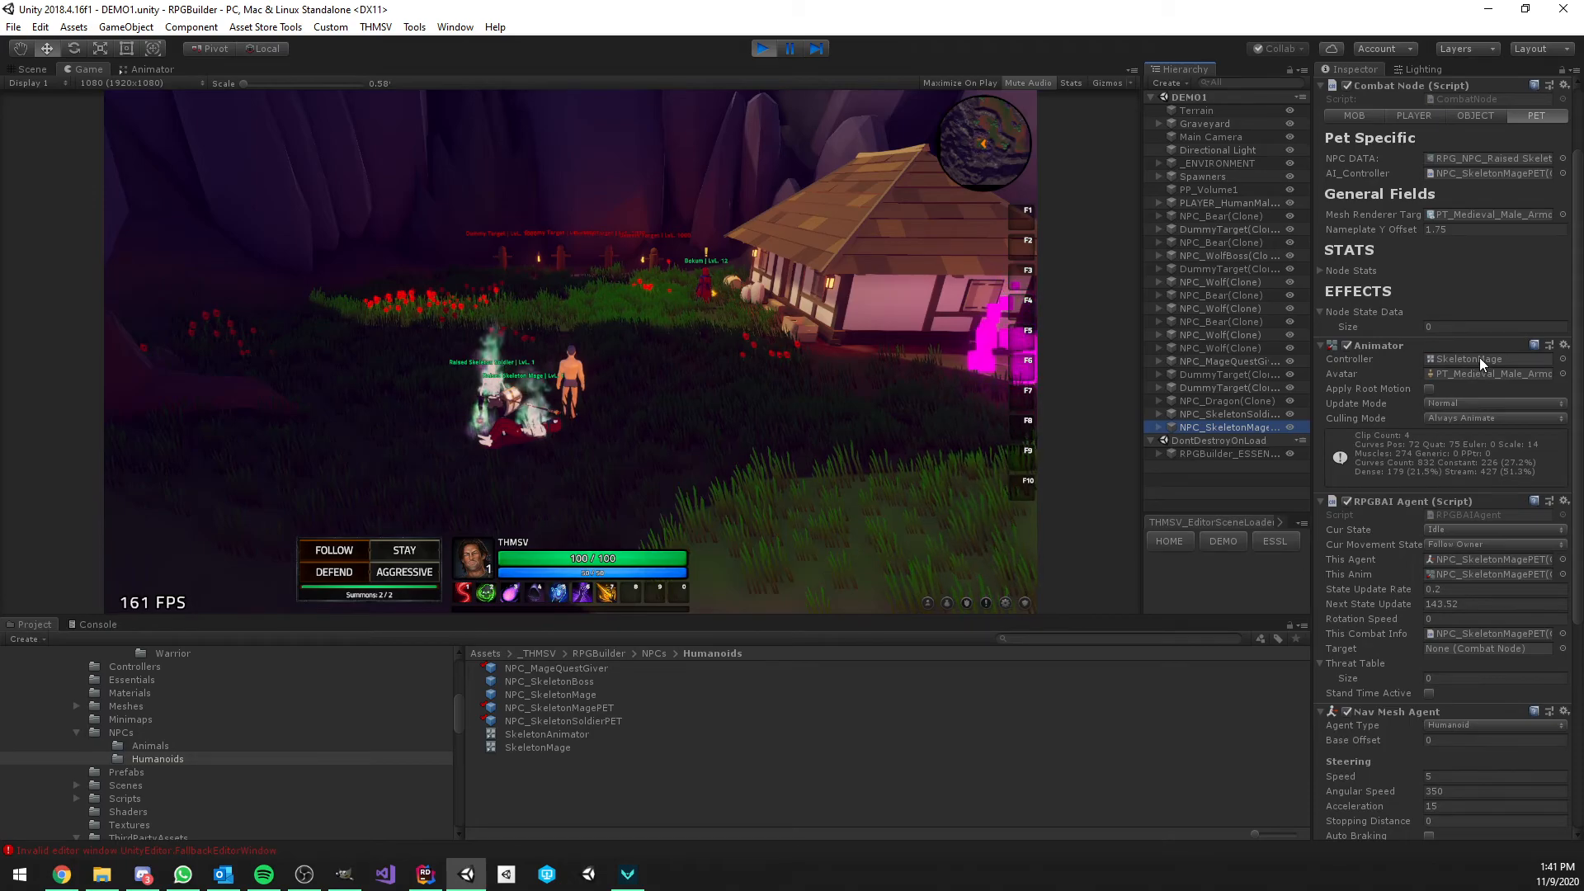
mouse_move(1314, 363)
left_mouse_down()
mouse_move(1245, 365)
mouse_move(1316, 365)
left_mouse_up()
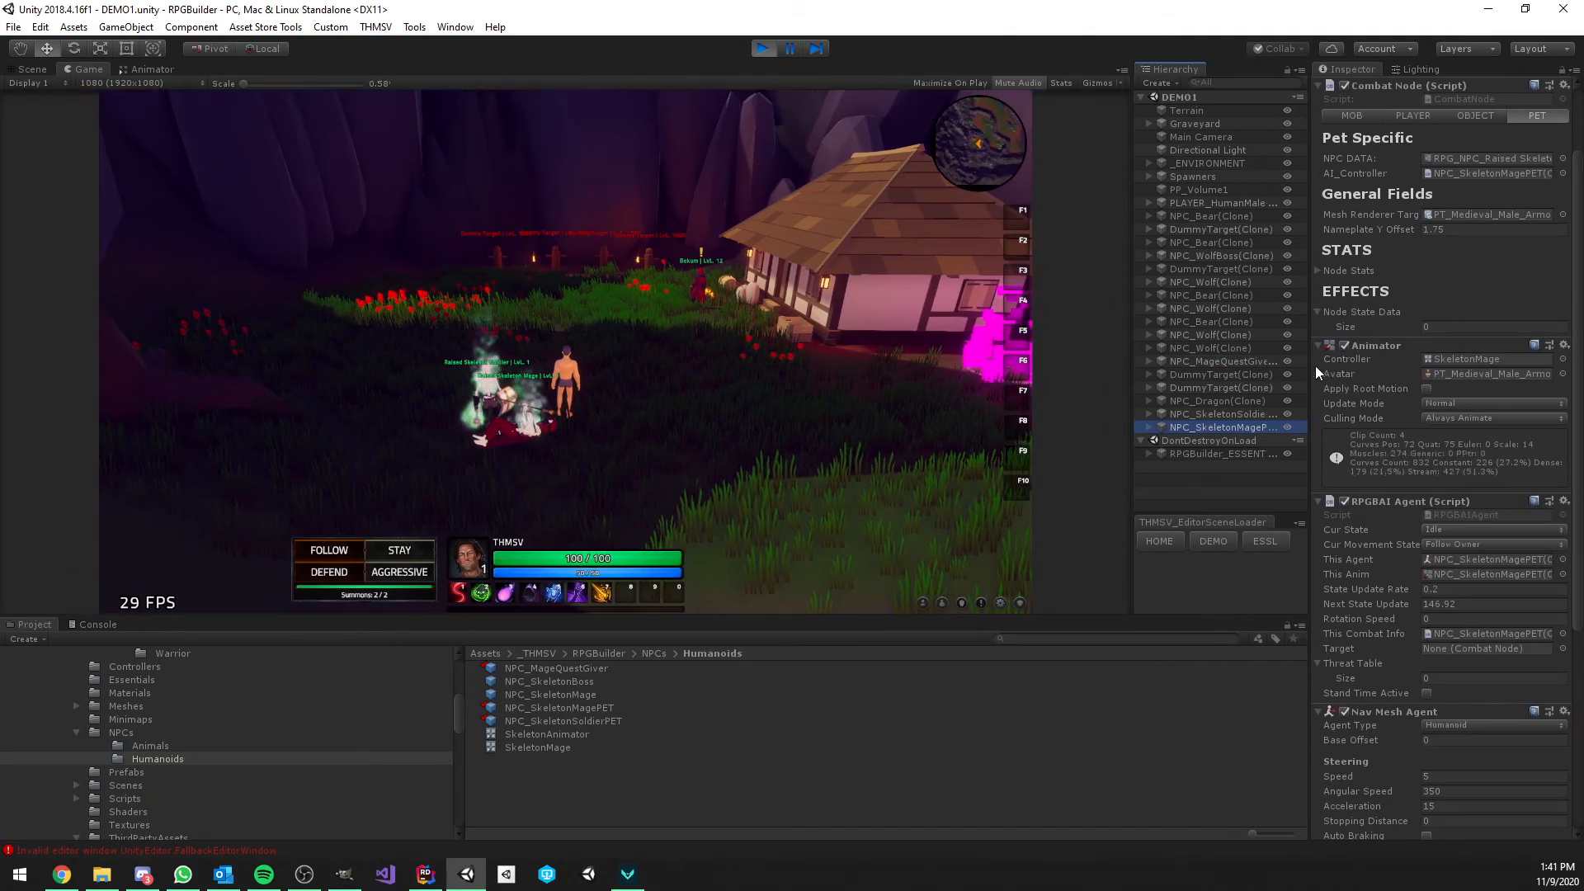
left_click(1454, 374)
left_click(1244, 412)
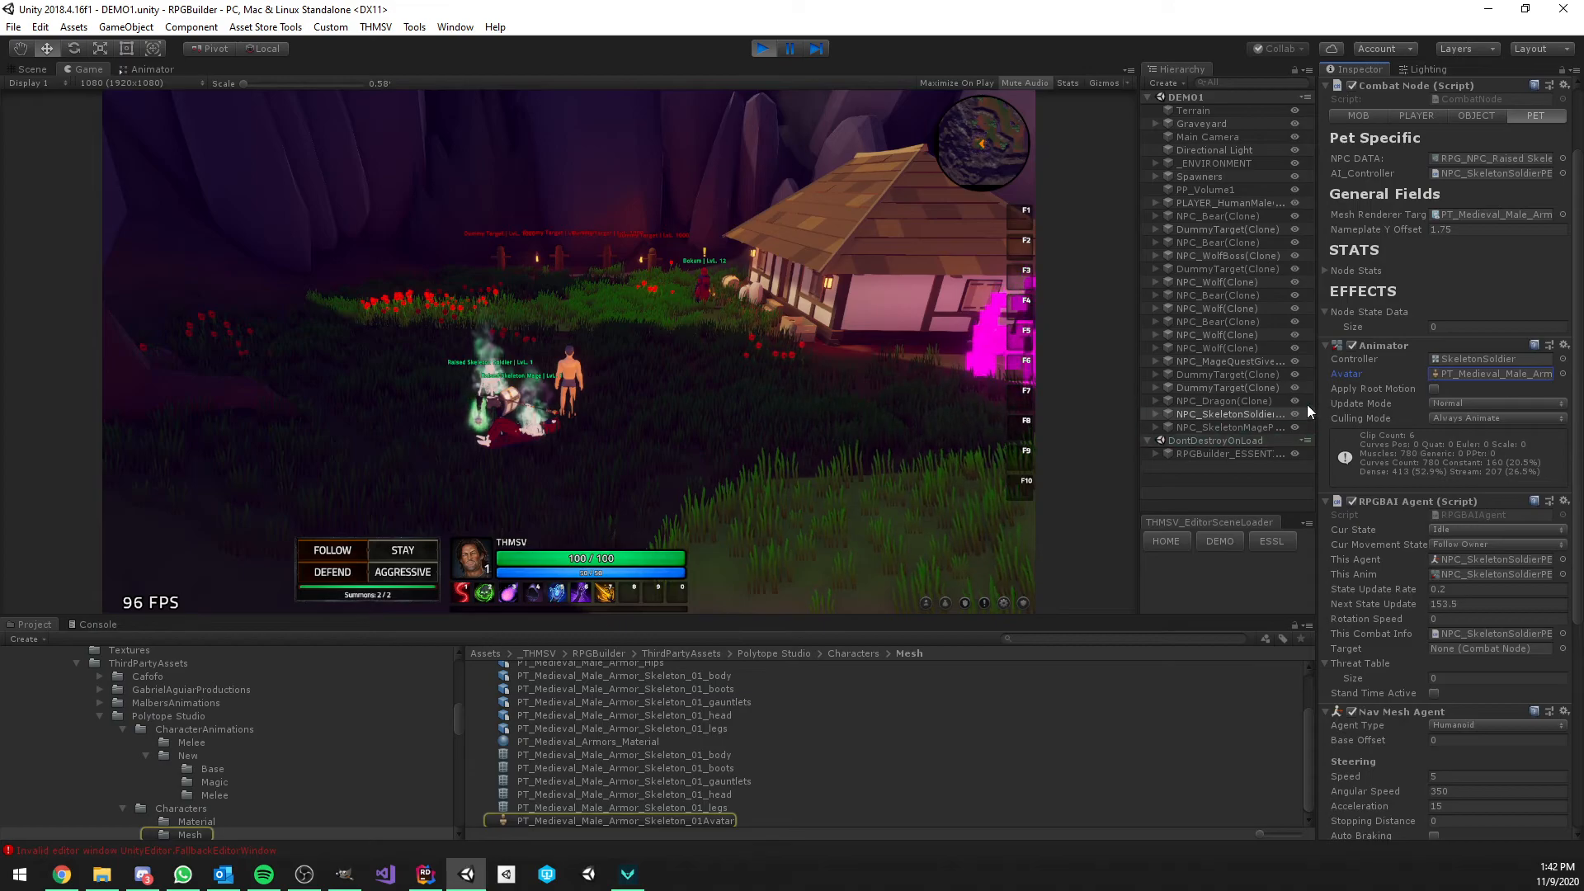
left_click(1468, 356)
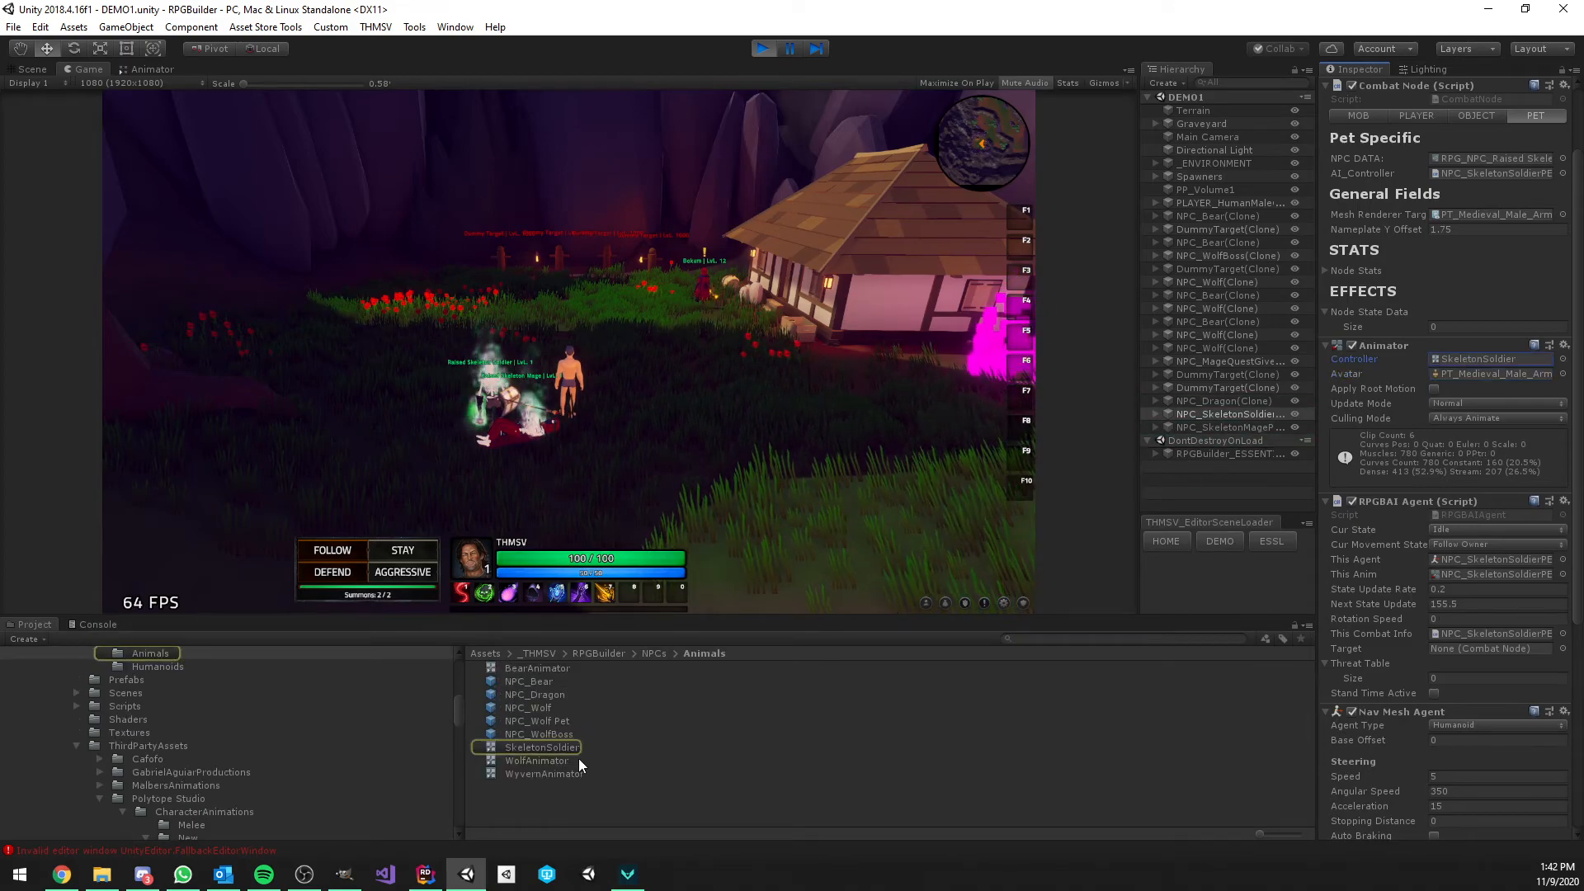
left_click(1234, 425)
left_click(1472, 358)
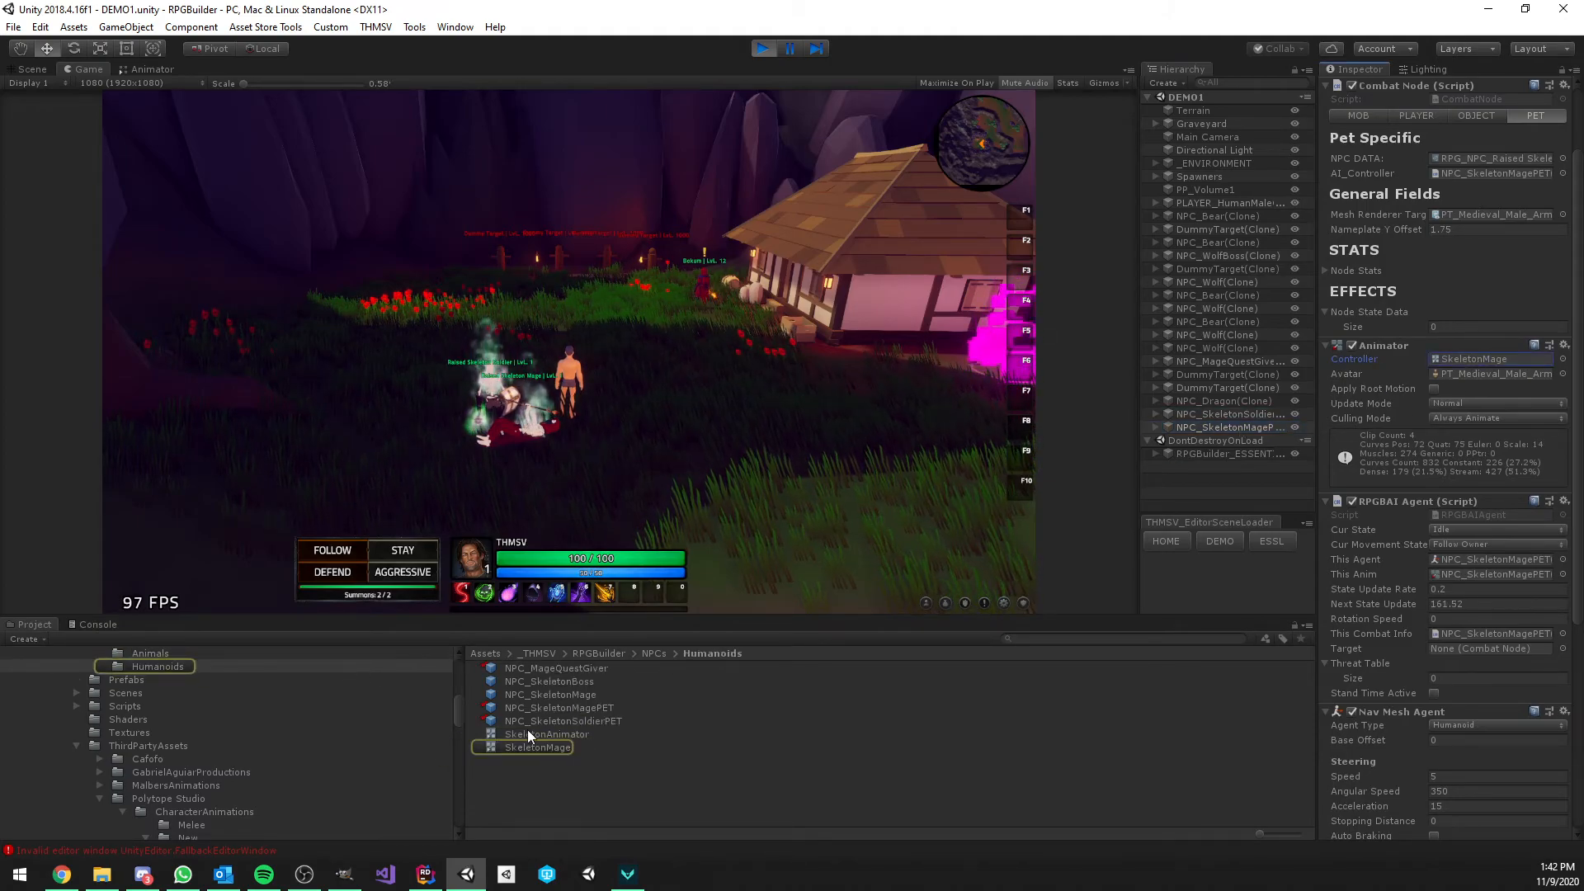
Open the SkeletonSoldier controller from the NPCs/Animals folder in the Animator and examine the motion clip of its Idle state
left_click(237, 655)
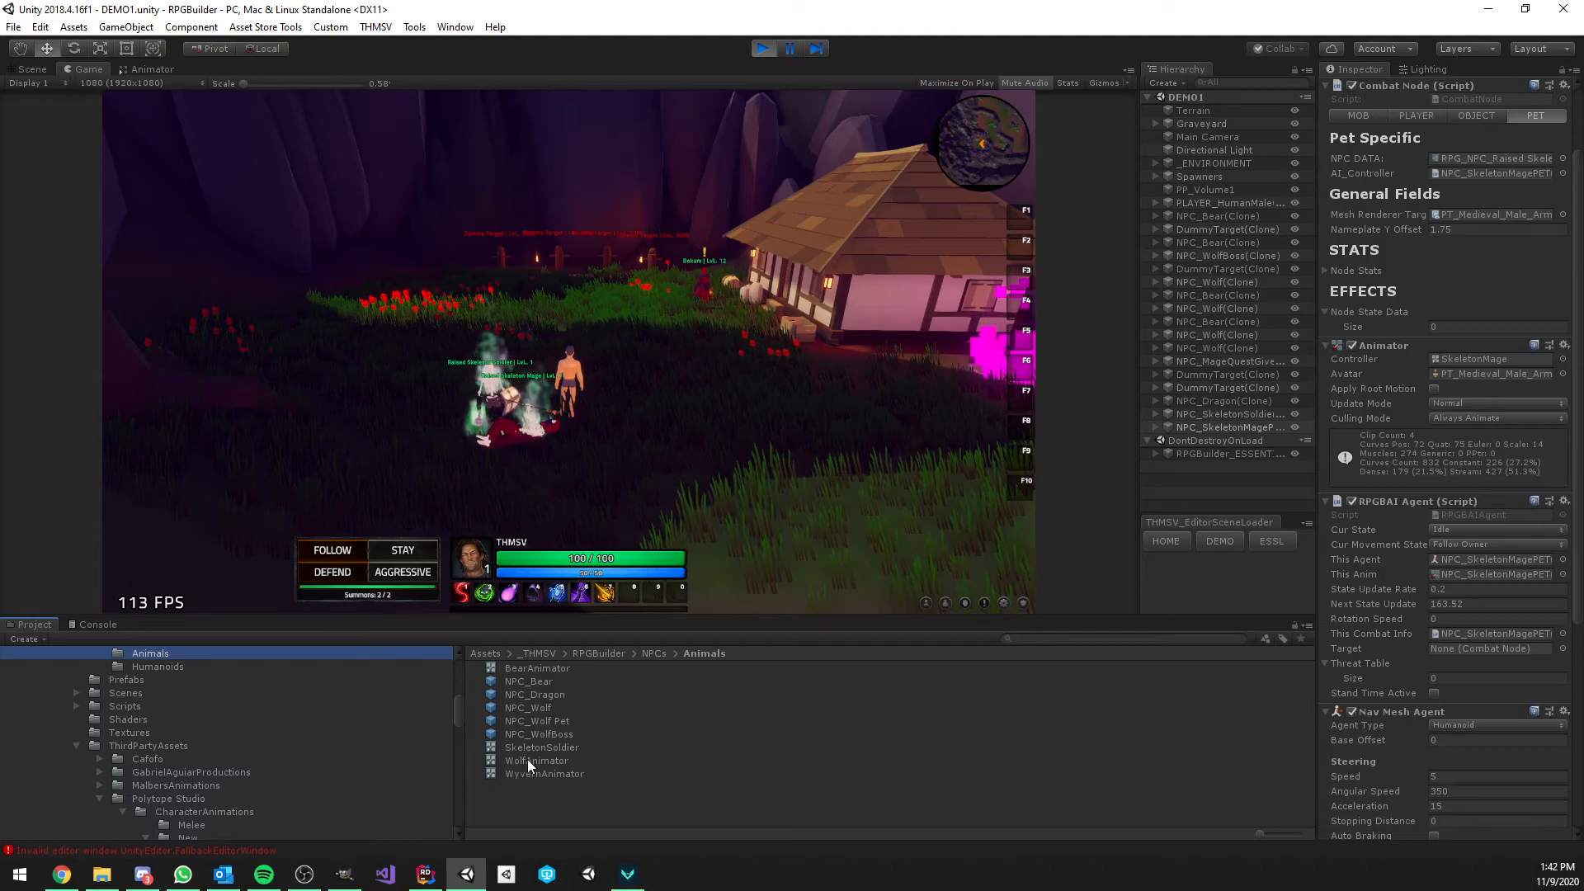
left_click(545, 748)
left_click(149, 70)
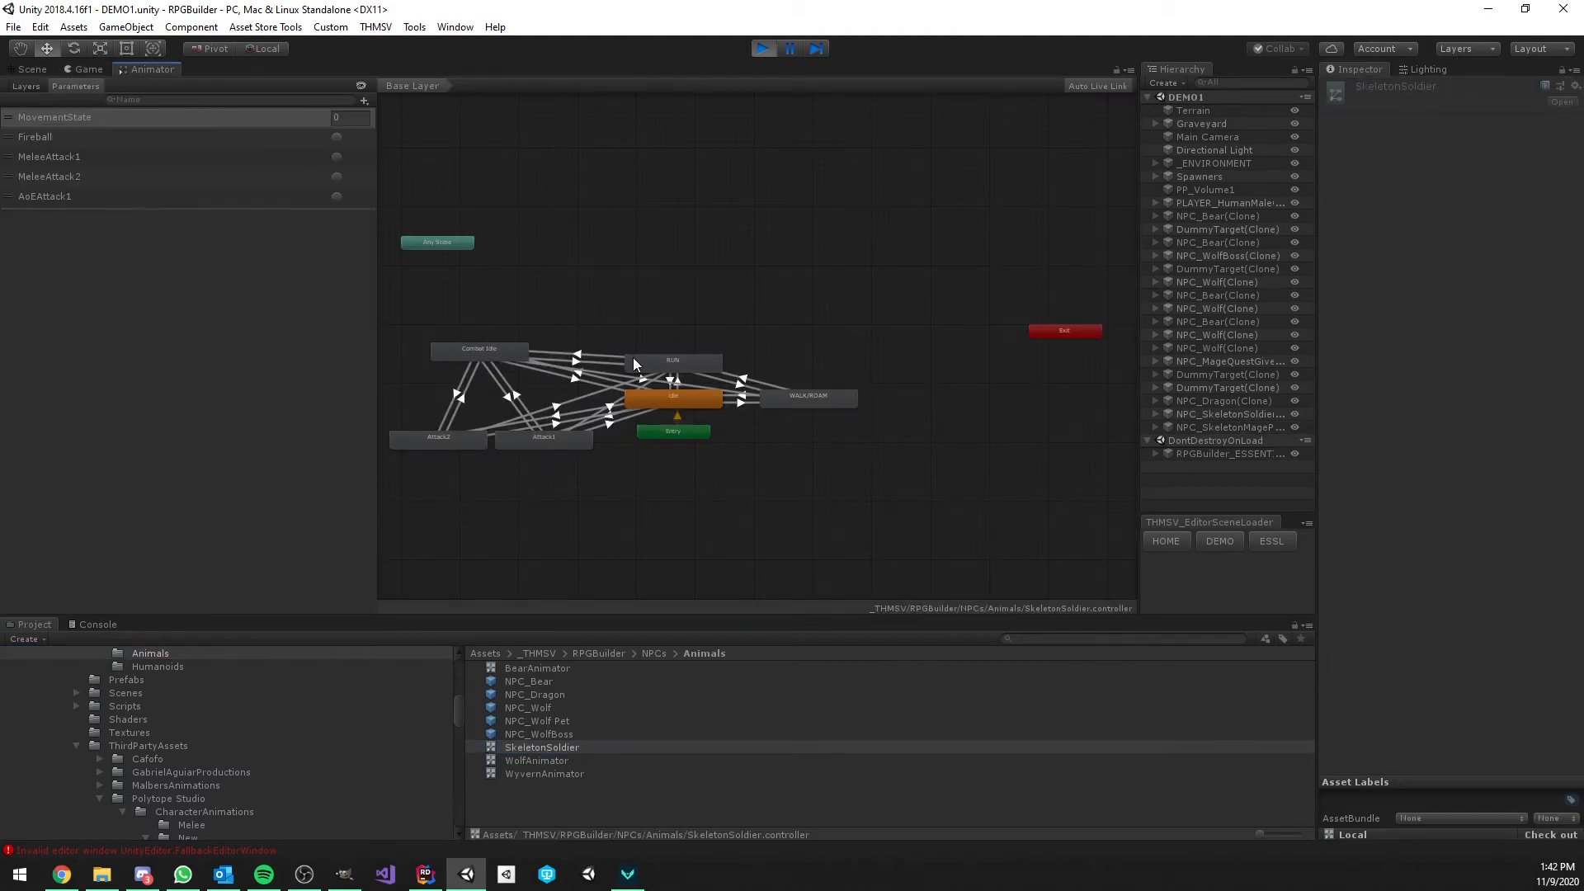
left_click(675, 400)
left_click(1473, 124)
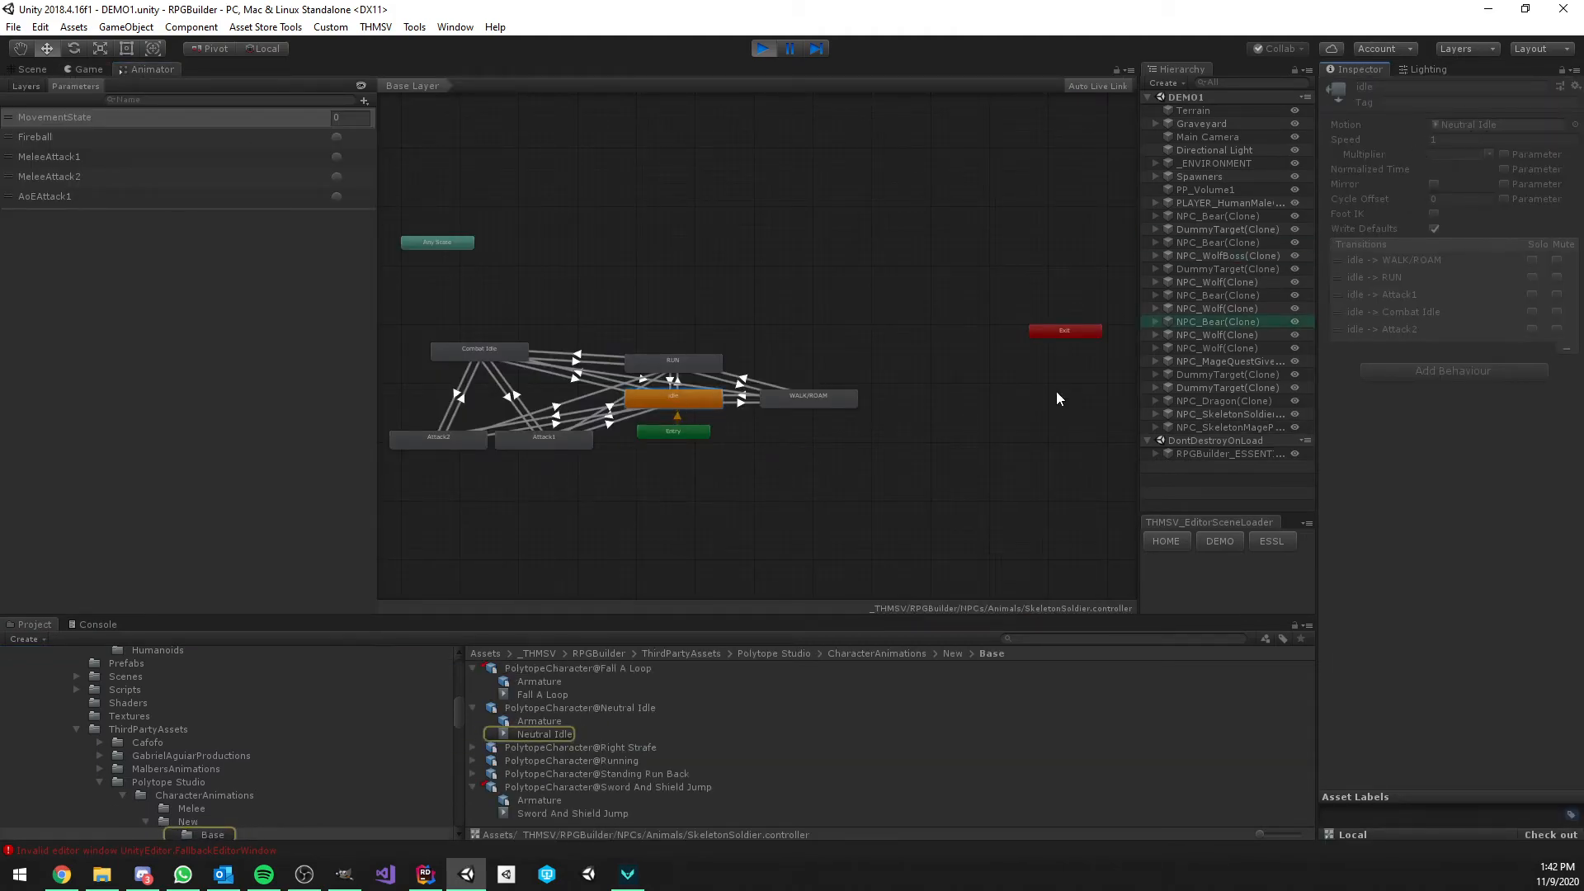
scroll(774, 392, "up", 3)
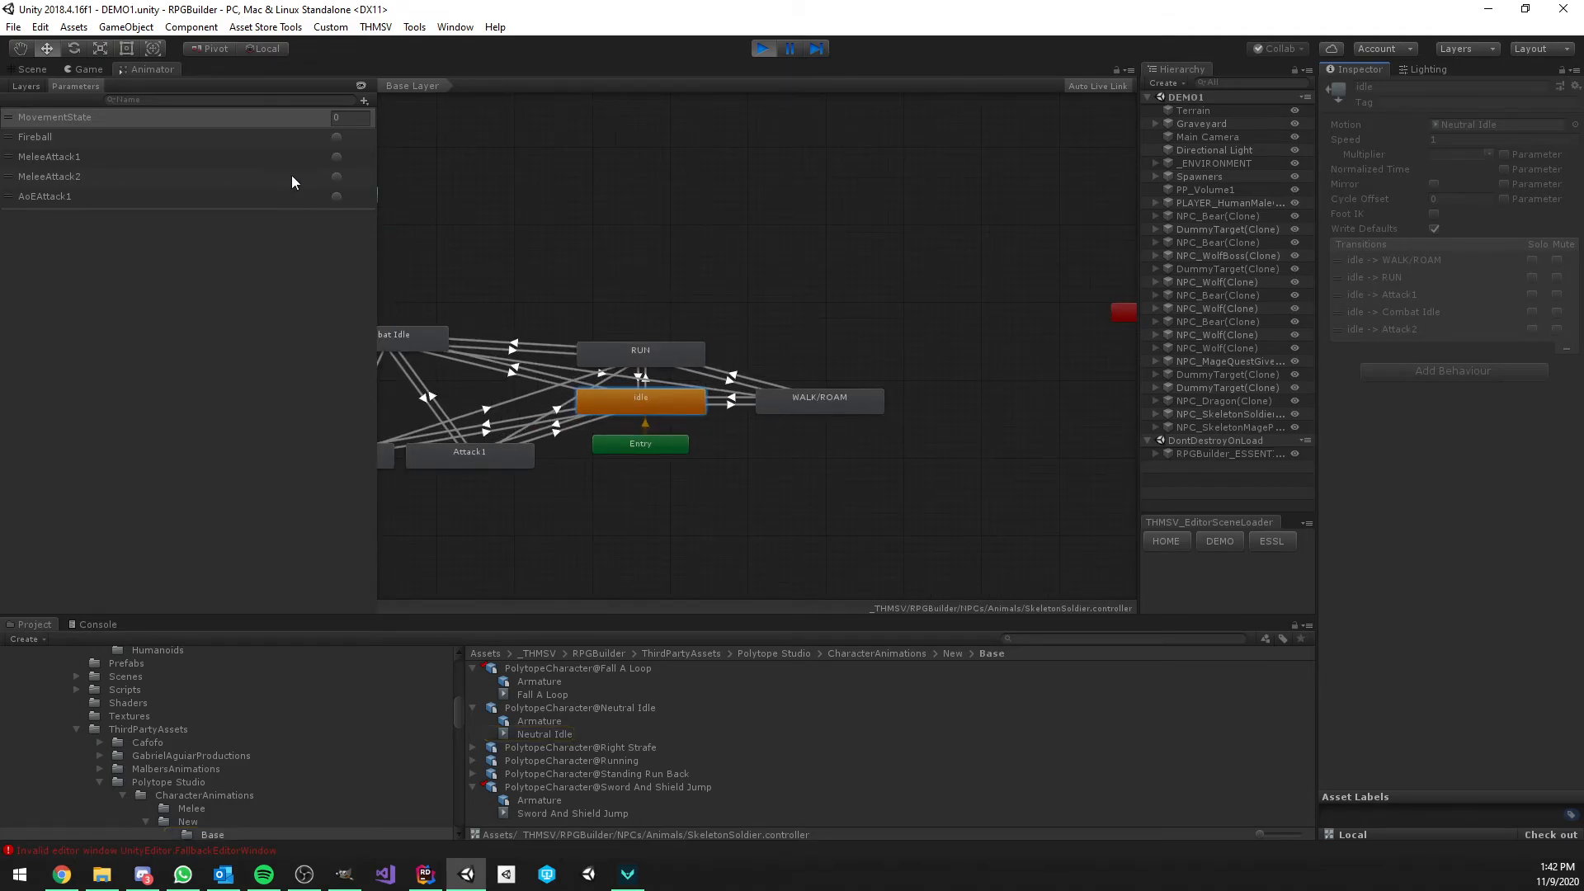
Assign the SkeletonSoldier controller to the summoned skeleton mage's Animator and run the character around to test the mage's animations
left_click(88, 70)
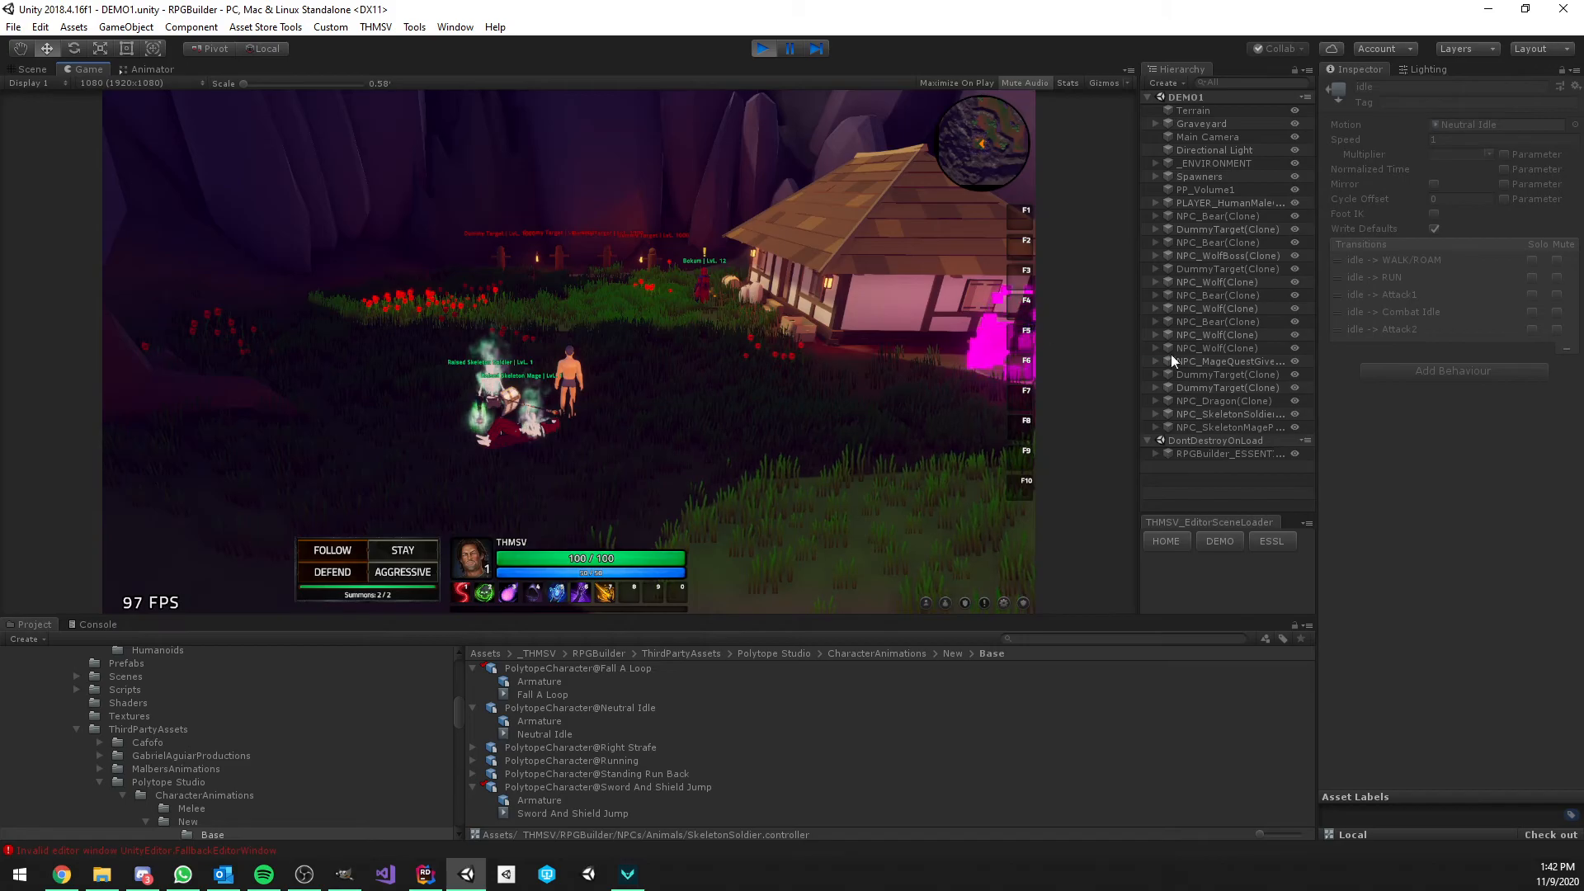
left_click(1217, 427)
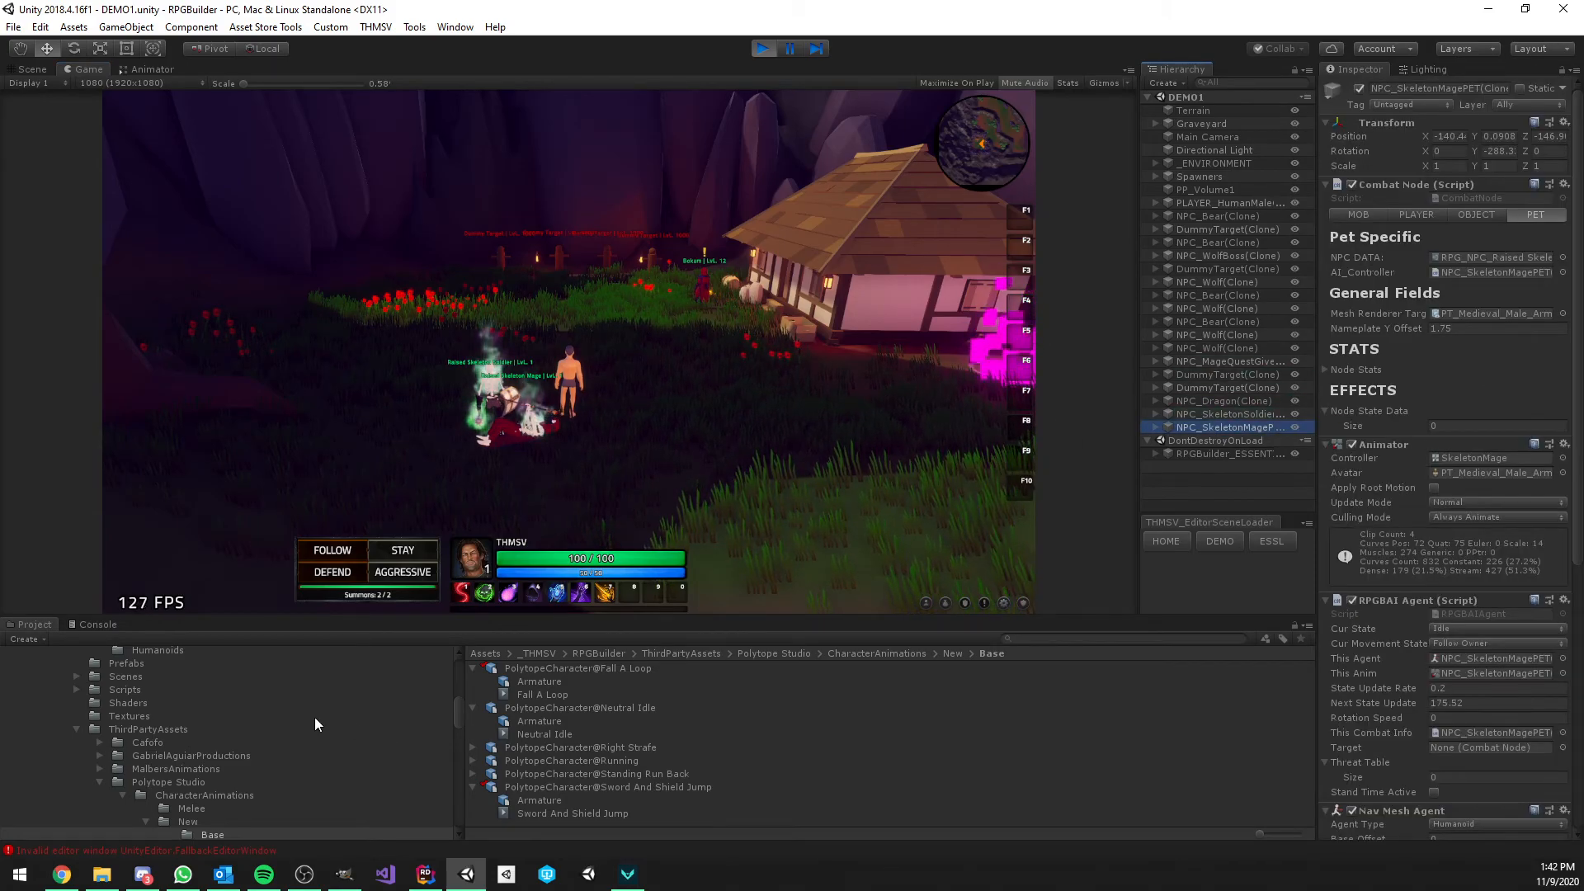
left_click(1231, 414)
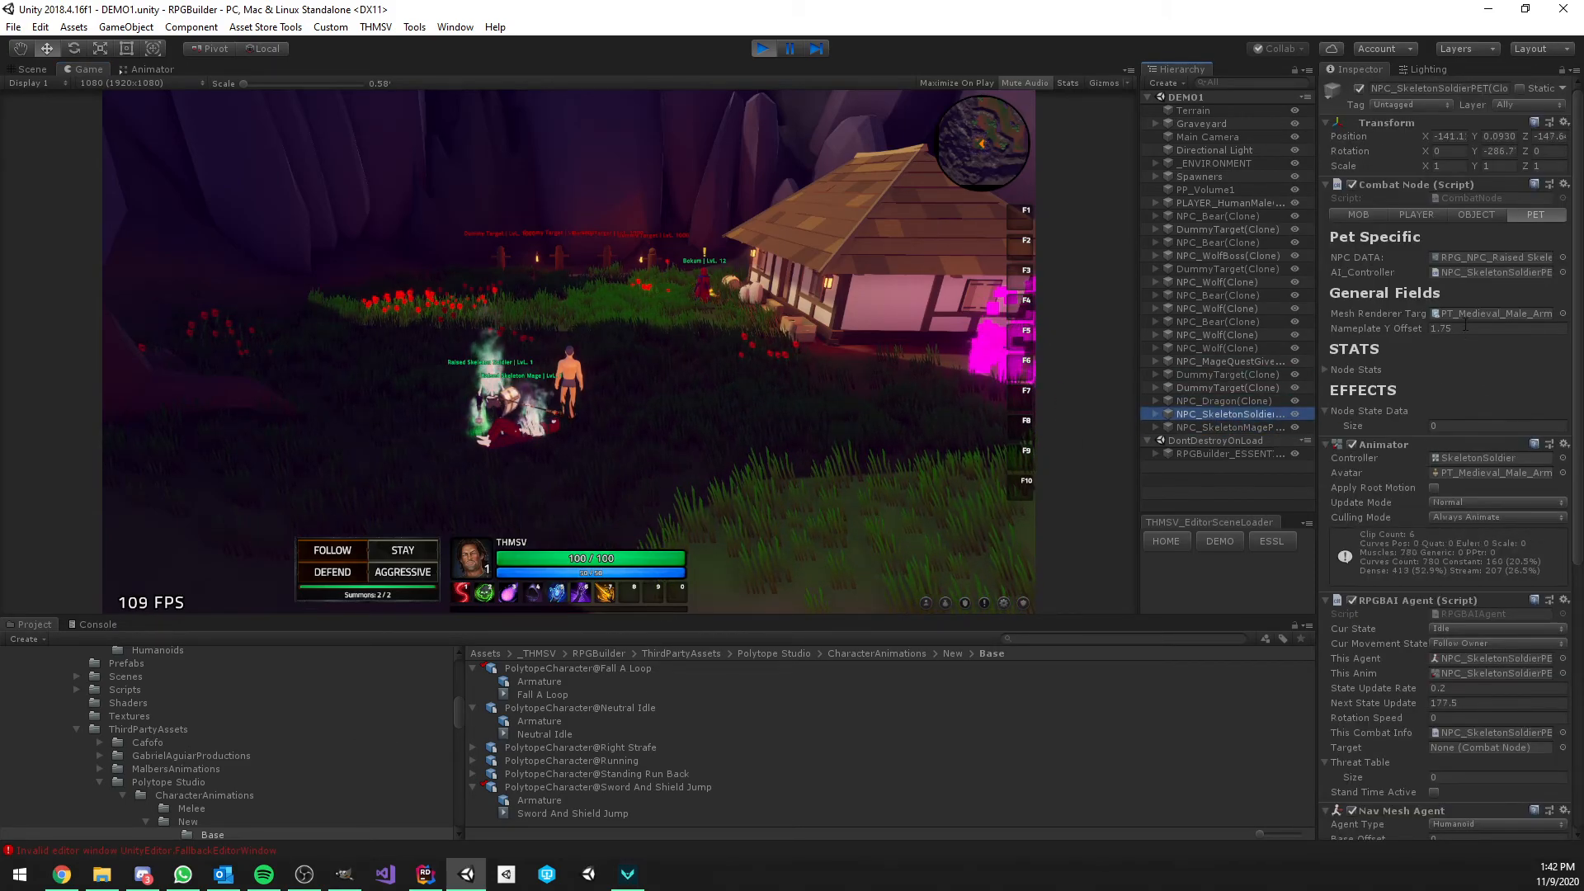
left_click(1484, 456)
left_click(1230, 428)
left_click(1256, 523)
left_click_drag(1455, 467, 1473, 462)
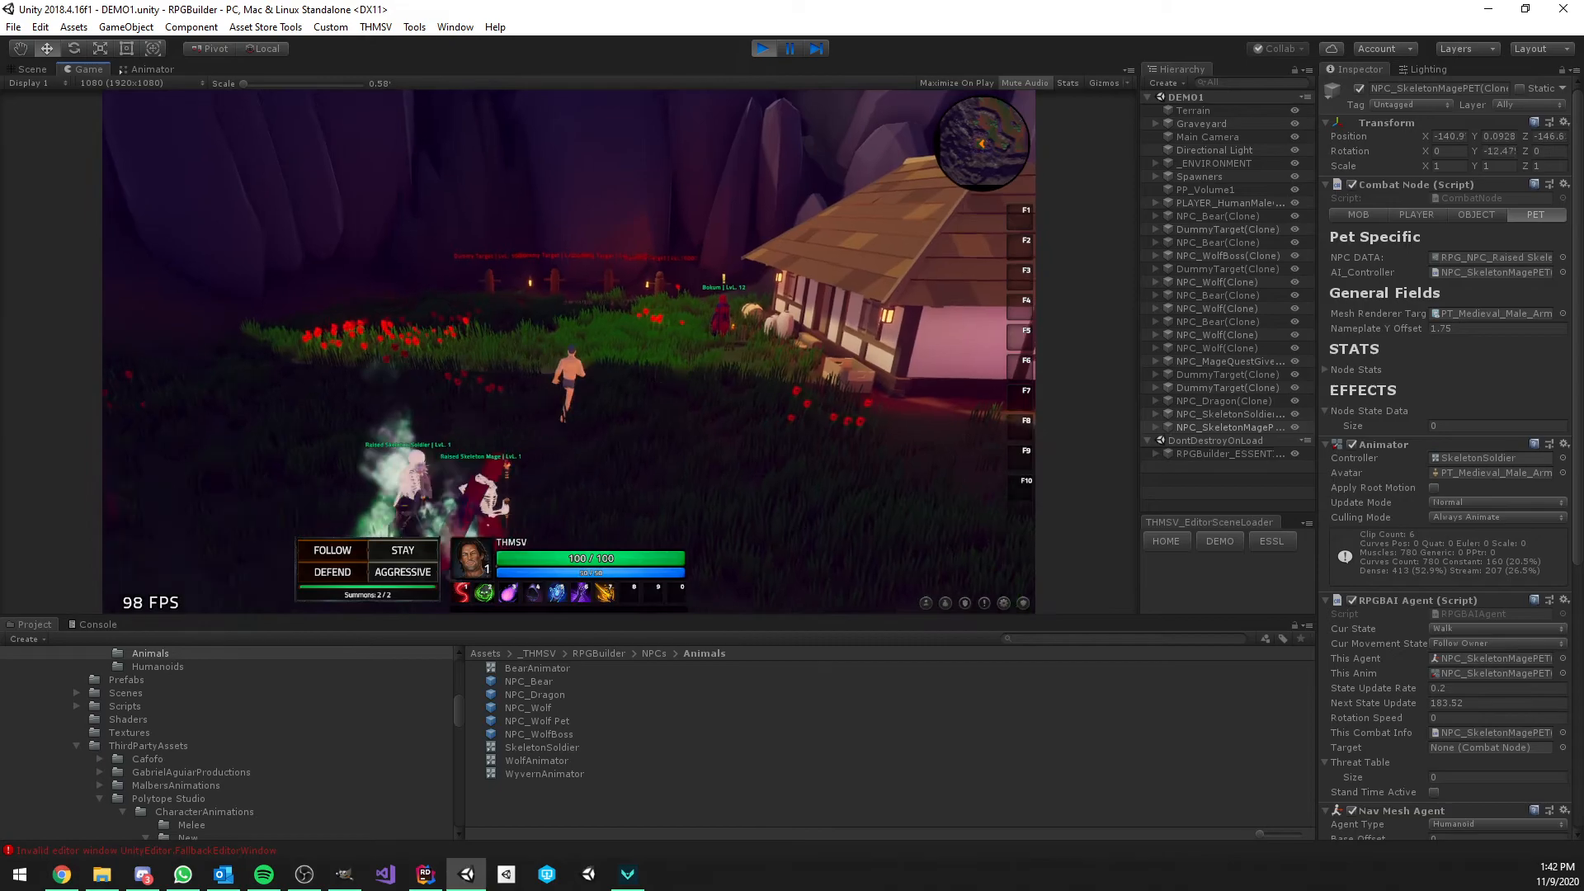
key("w")
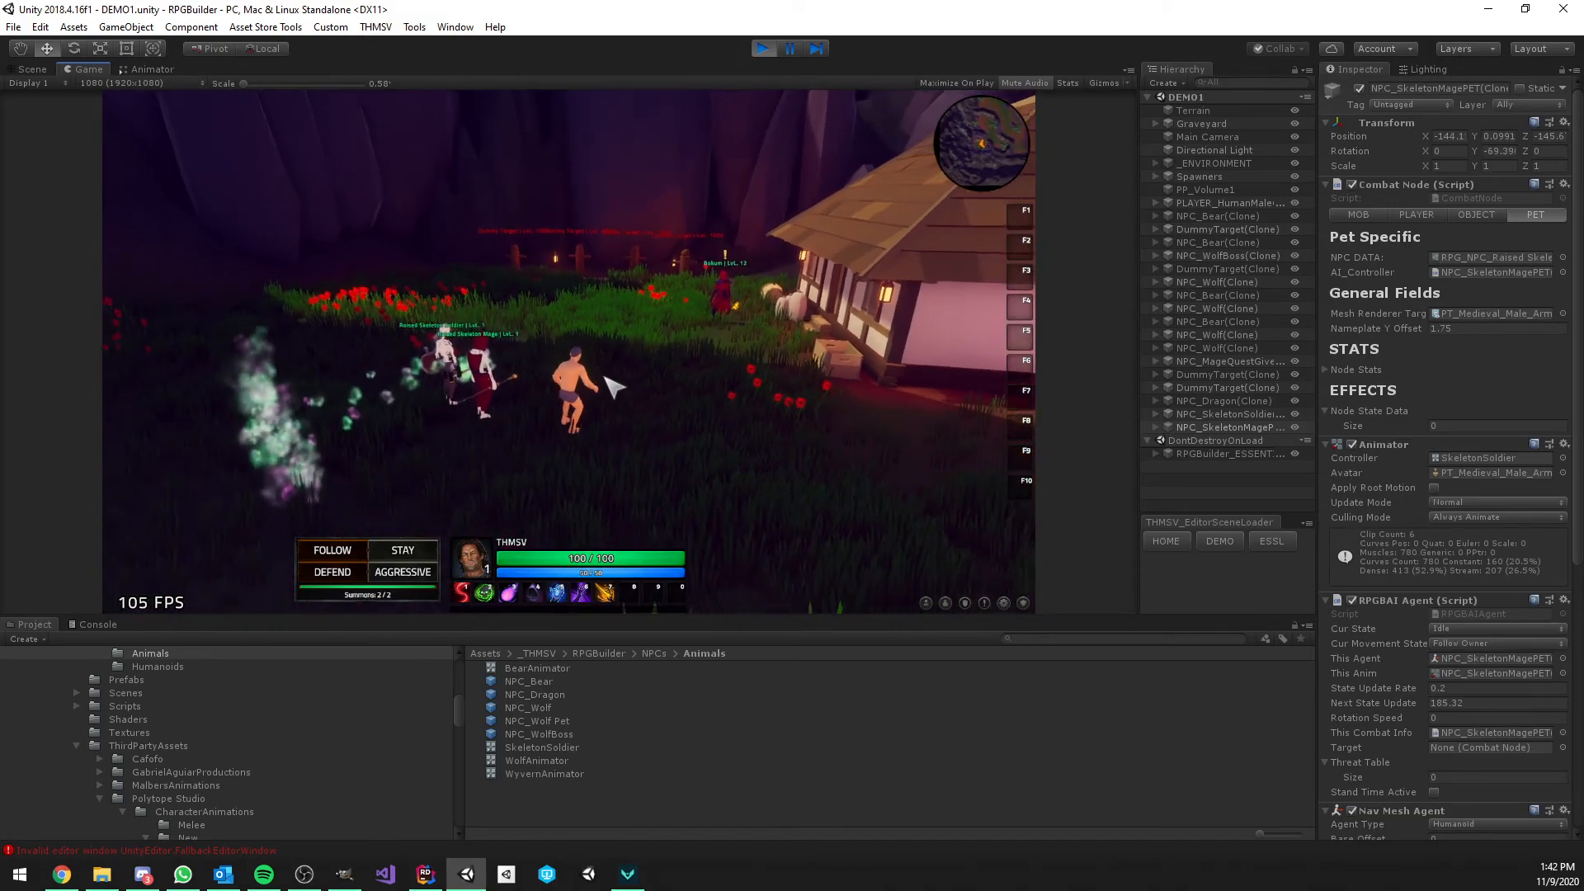
key("w")
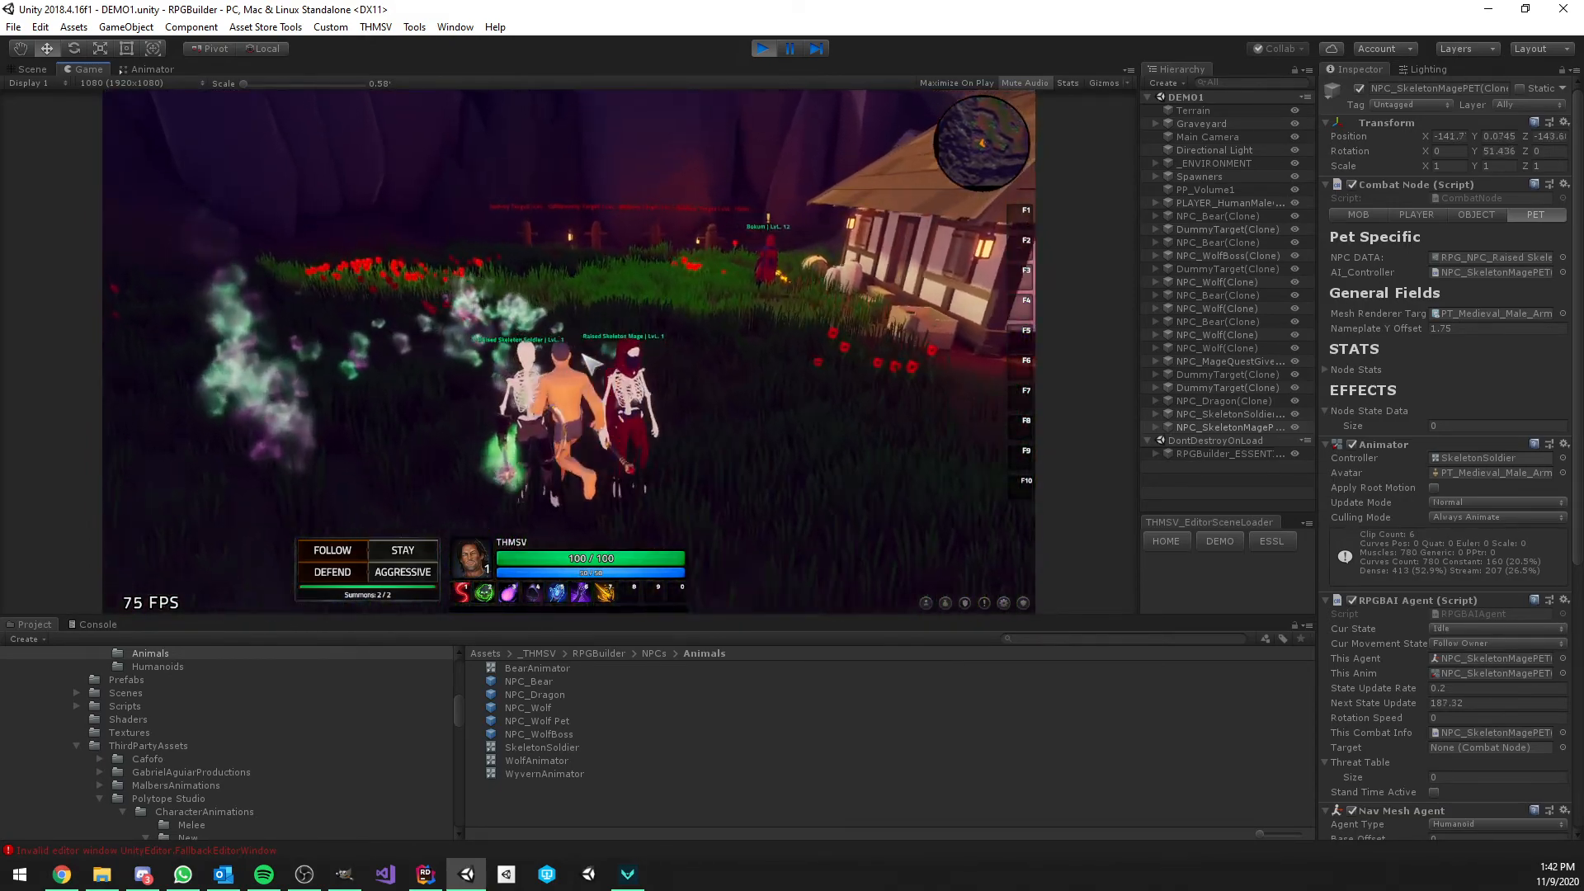
Enlarge the running game to the full editor and attack a dummy target with the first action bar ability to provoke the pets
key("w")
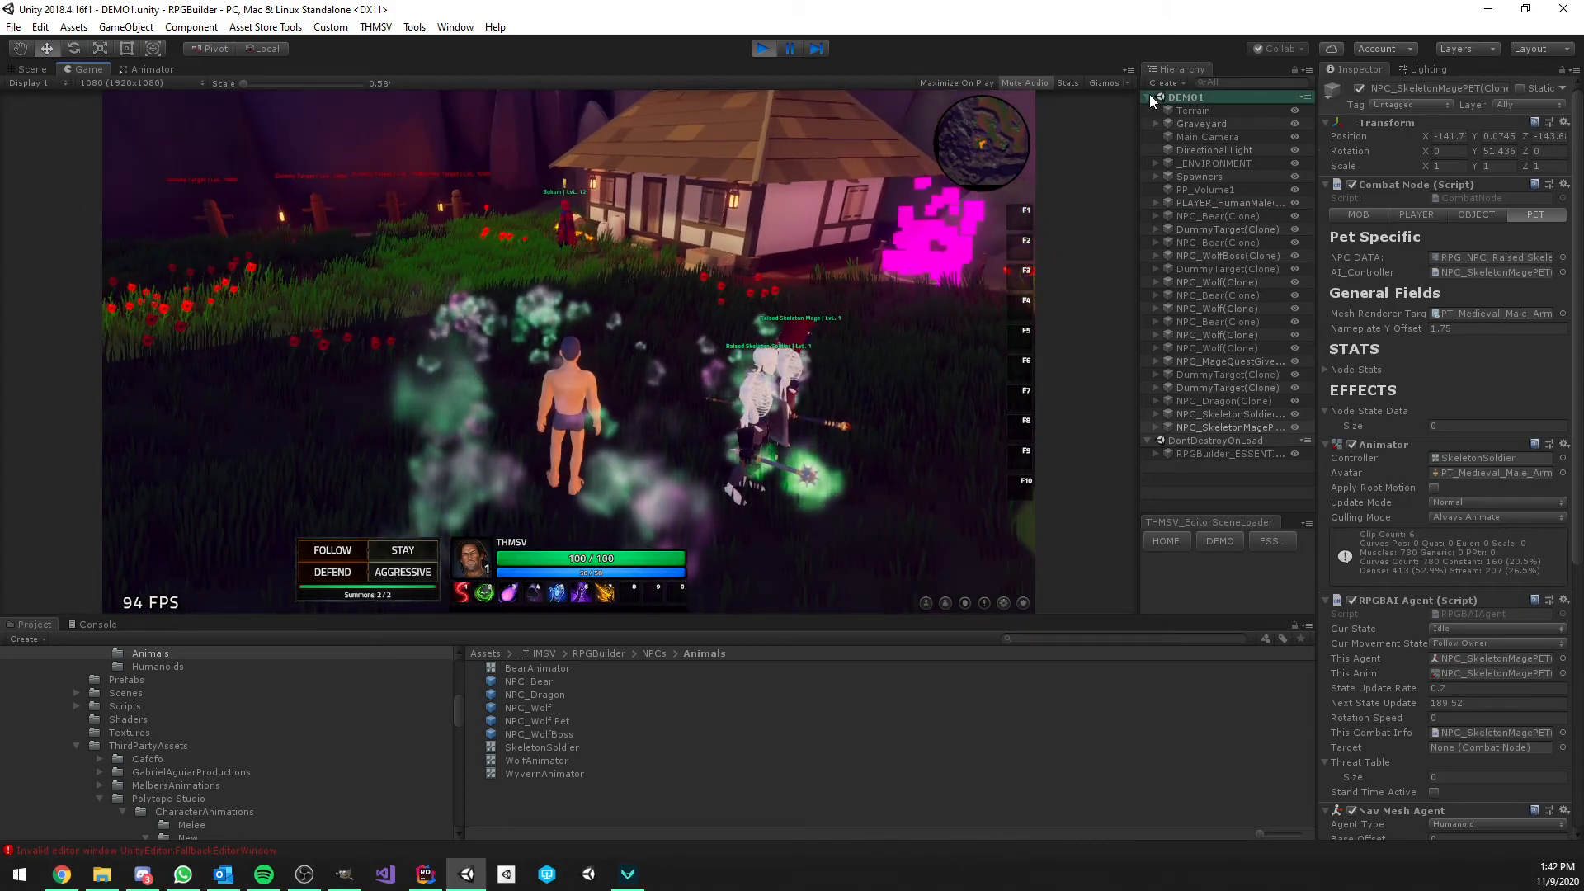
left_click(1150, 95)
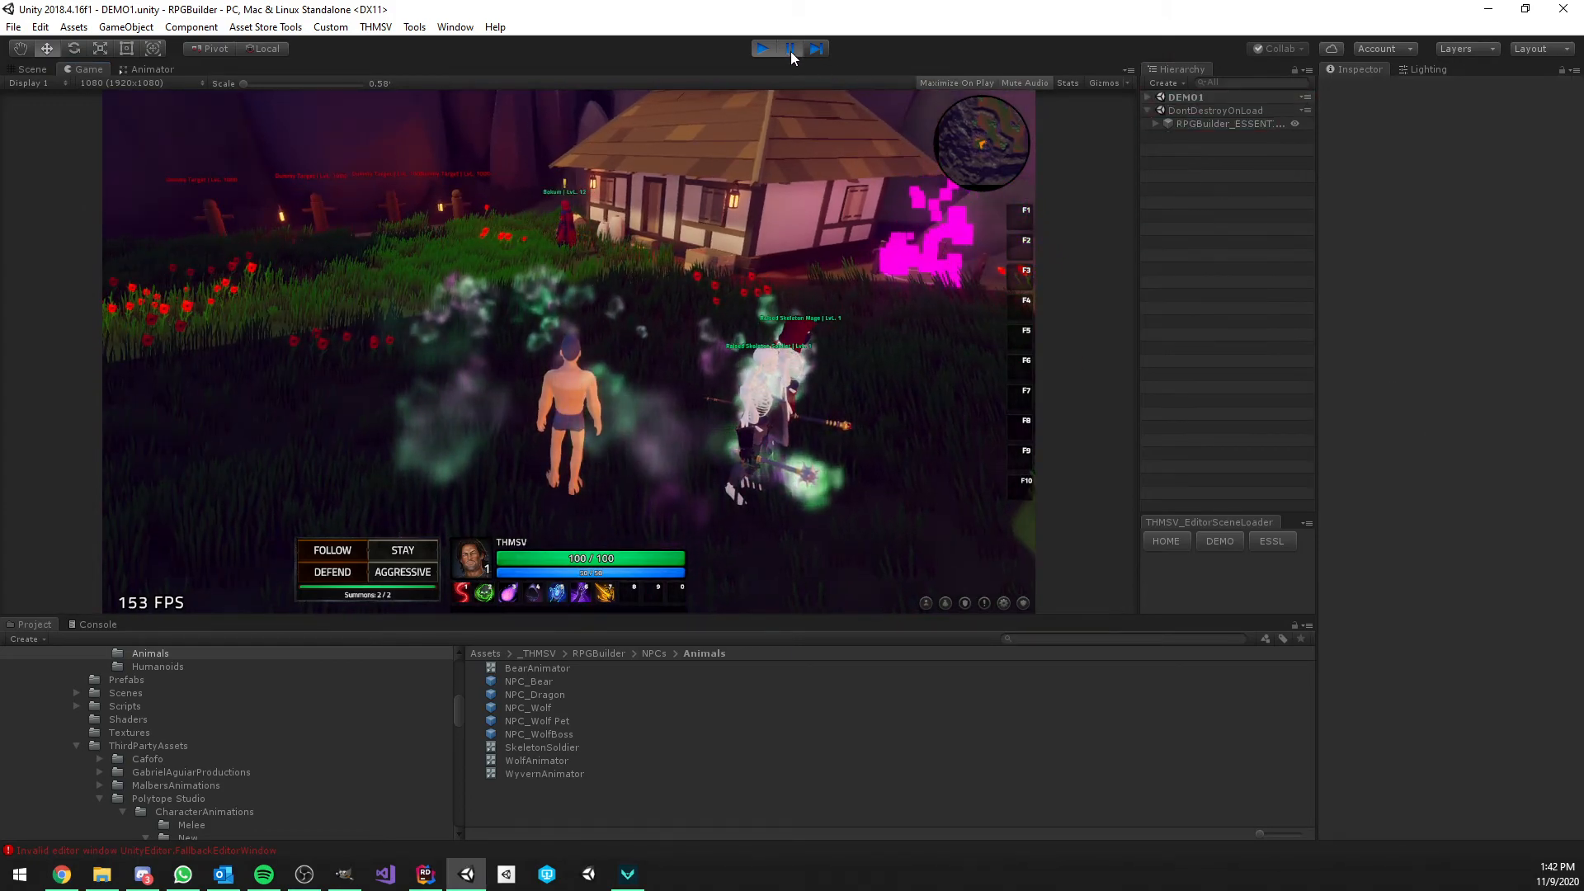
key("shift+space")
key("w")
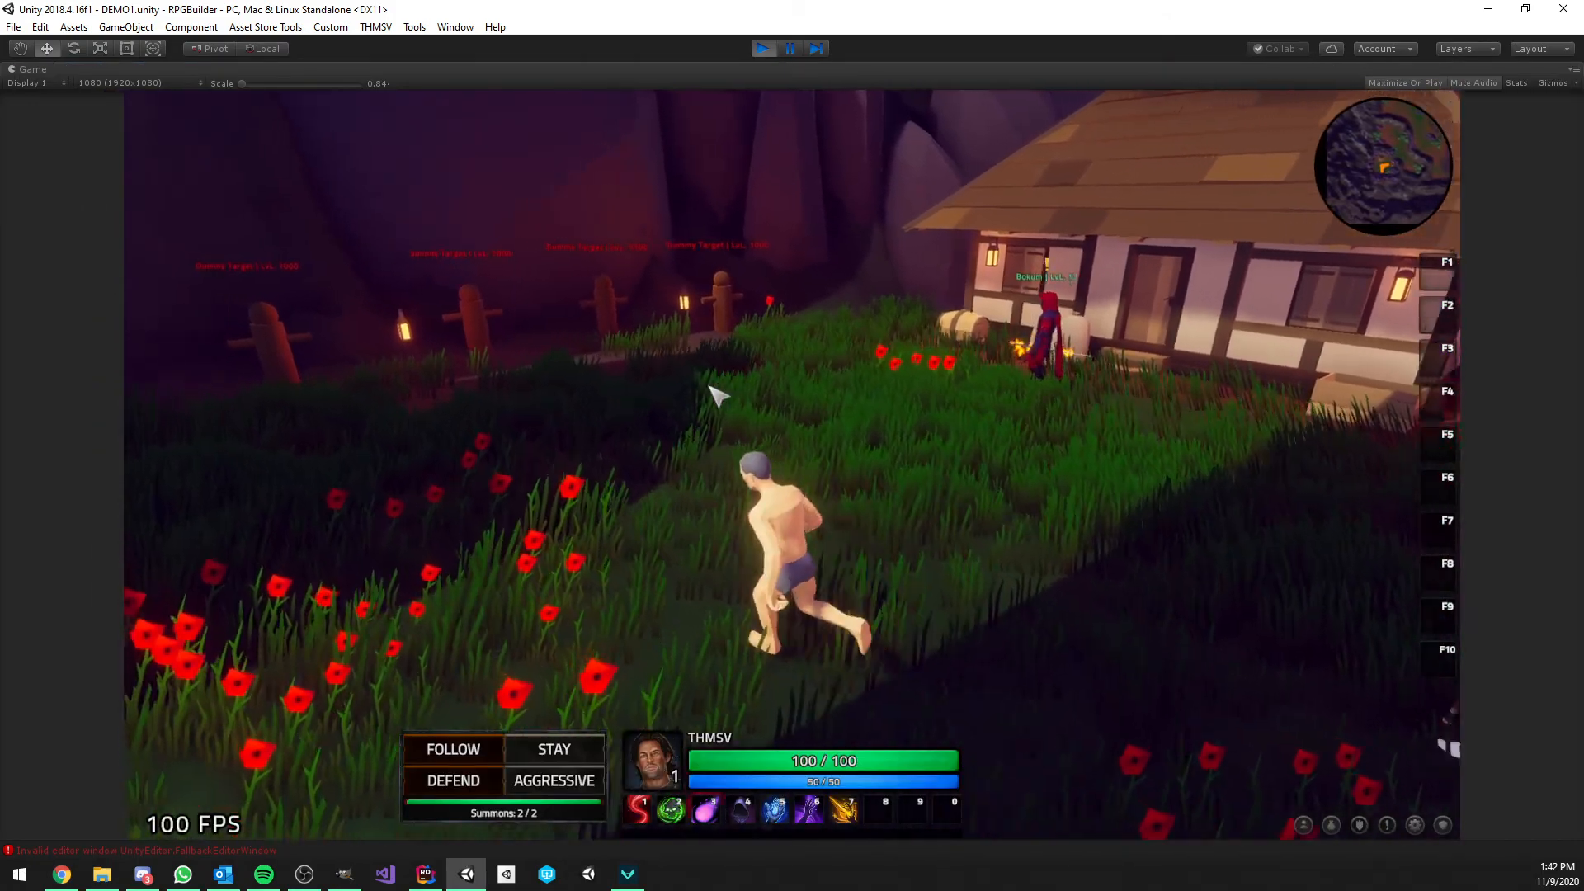
left_click(759, 306)
key("1")
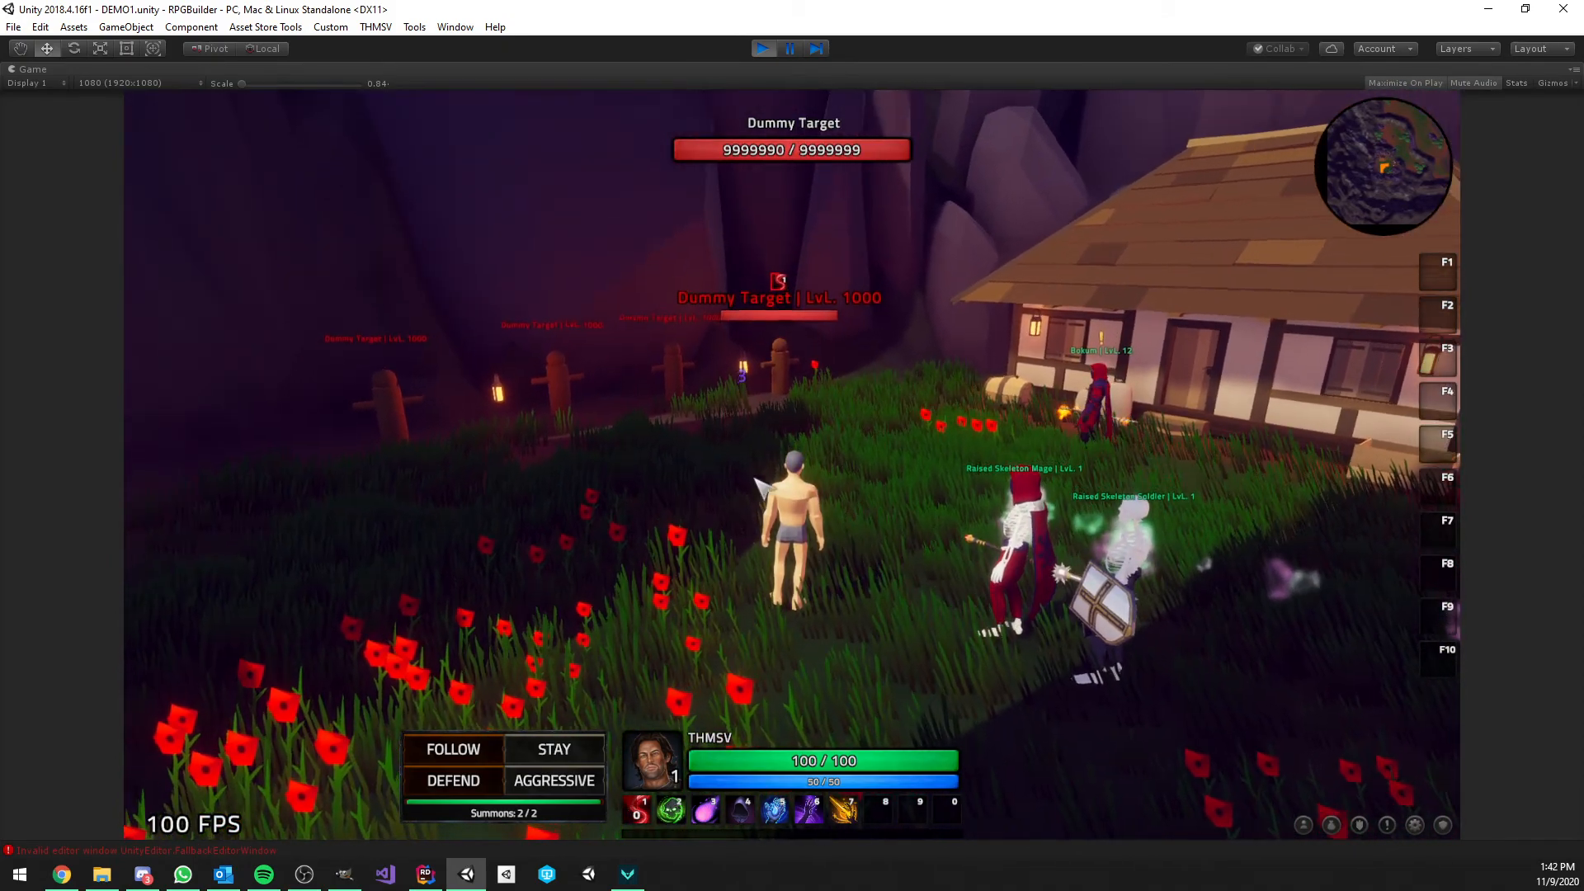
Run around near the dummy targets and watch how the skeleton soldier and mage react to the fight
key("w")
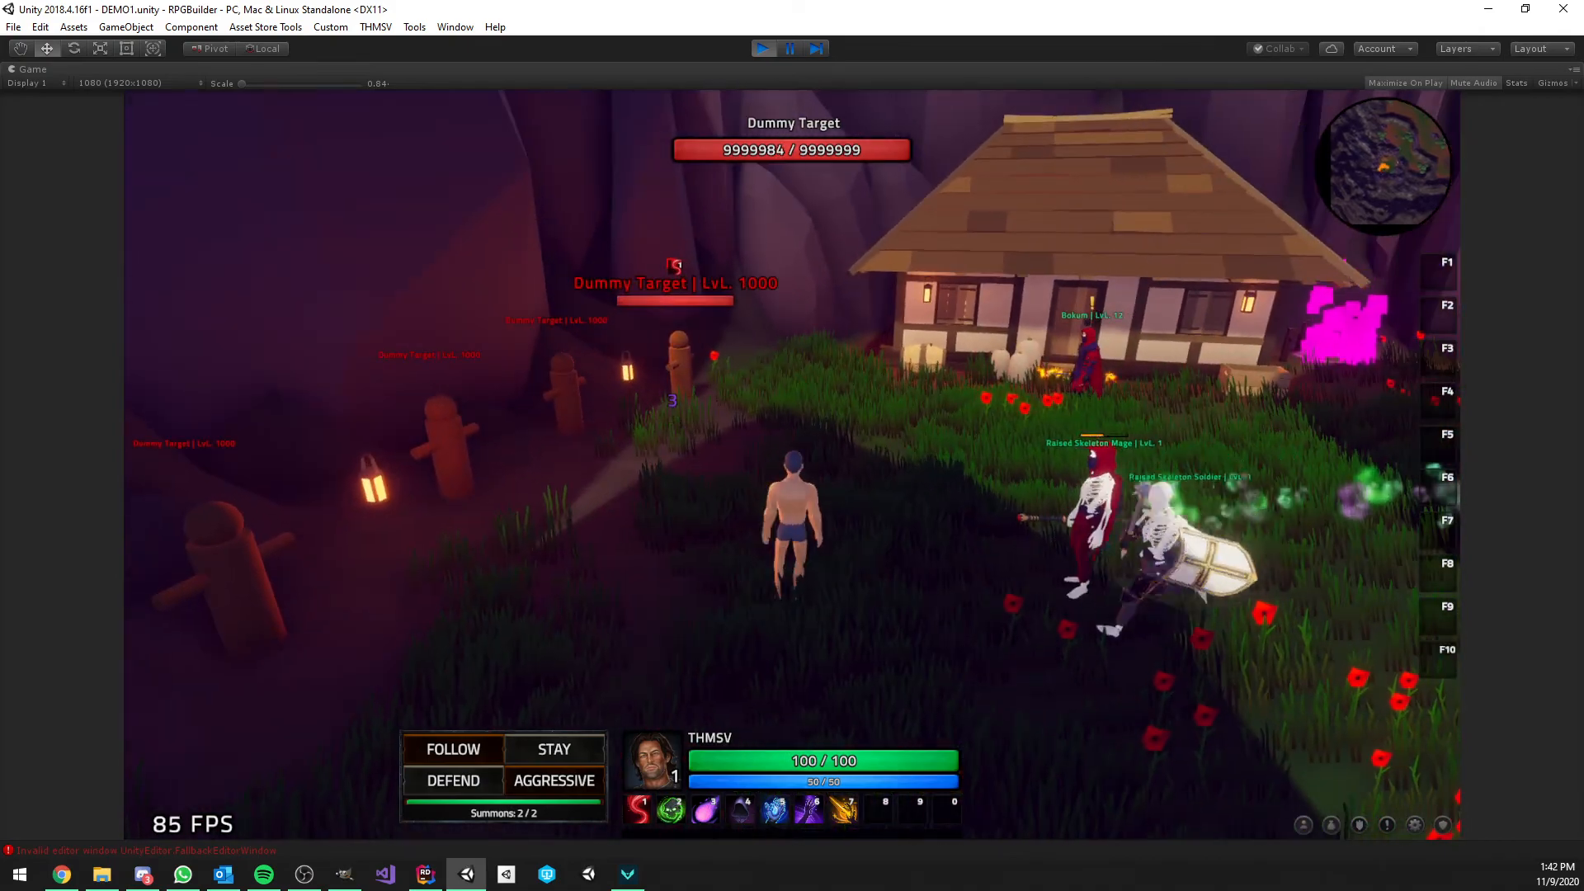
right_click_drag(908, 561, 711, 561)
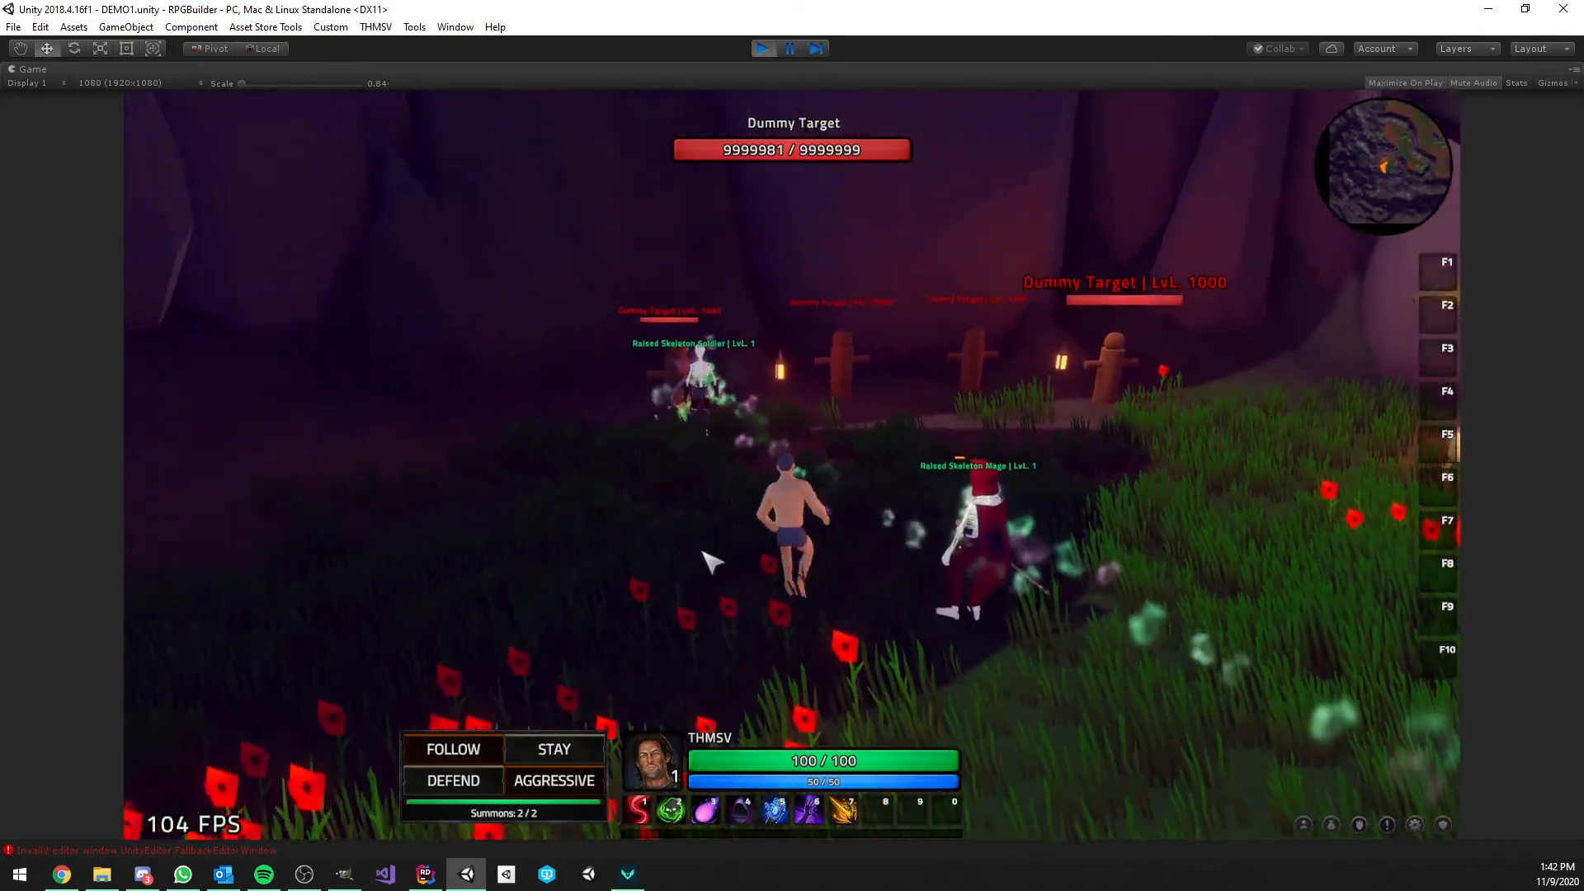
key("a")
right_click_drag(809, 489, 899, 488)
key("w")
right_click_drag(801, 461, 825, 483)
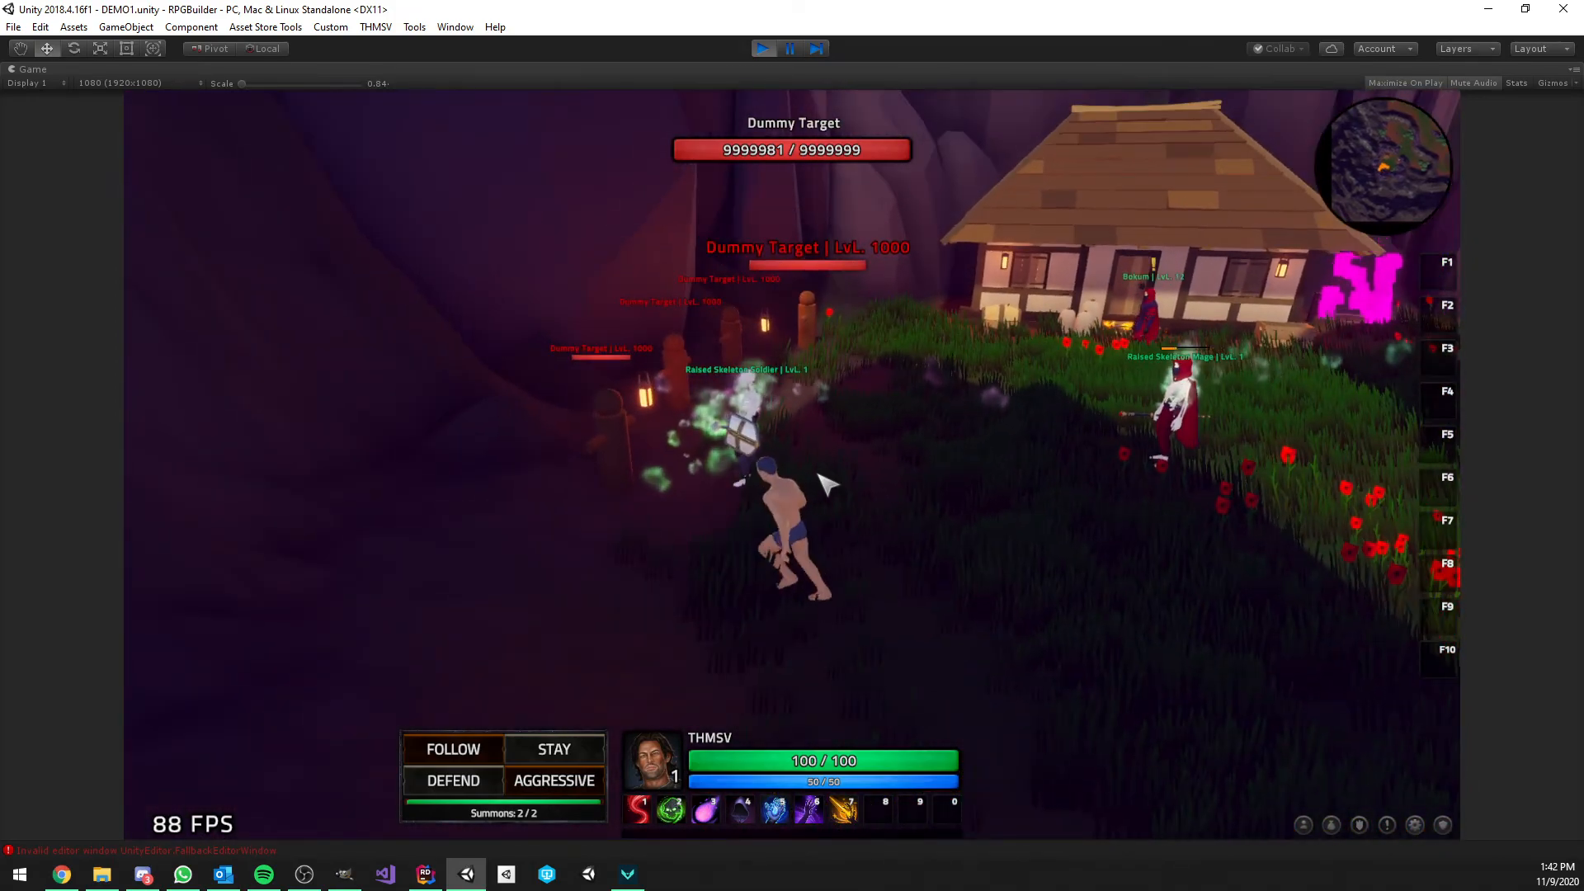
Target the dummy the skeleton soldier is attacking and move around to observe both pets' attacks
left_click(630, 465)
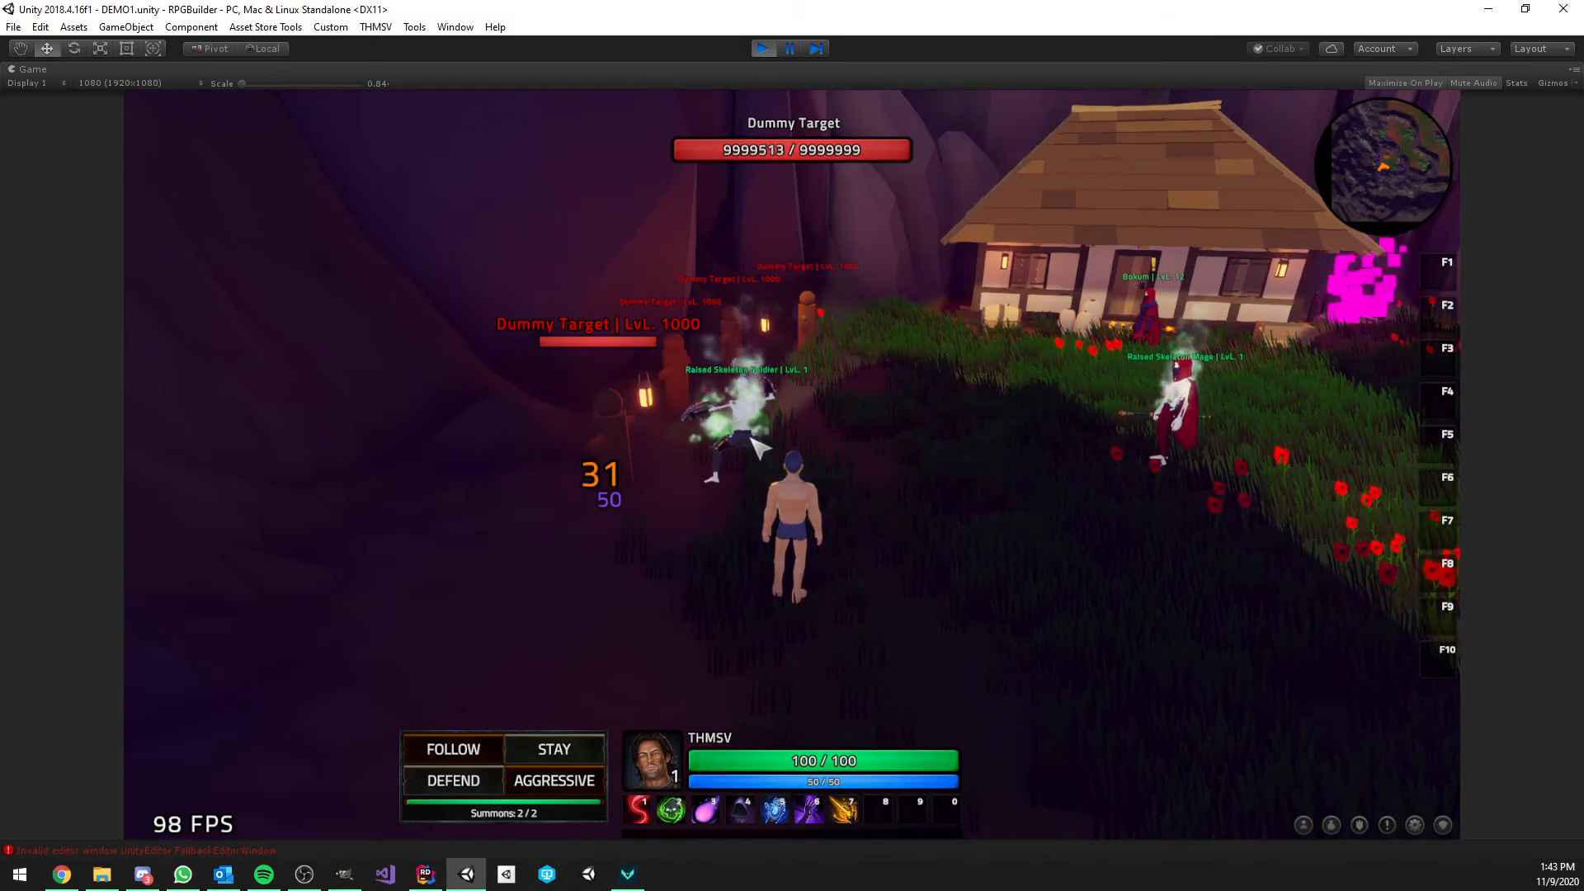
key("w")
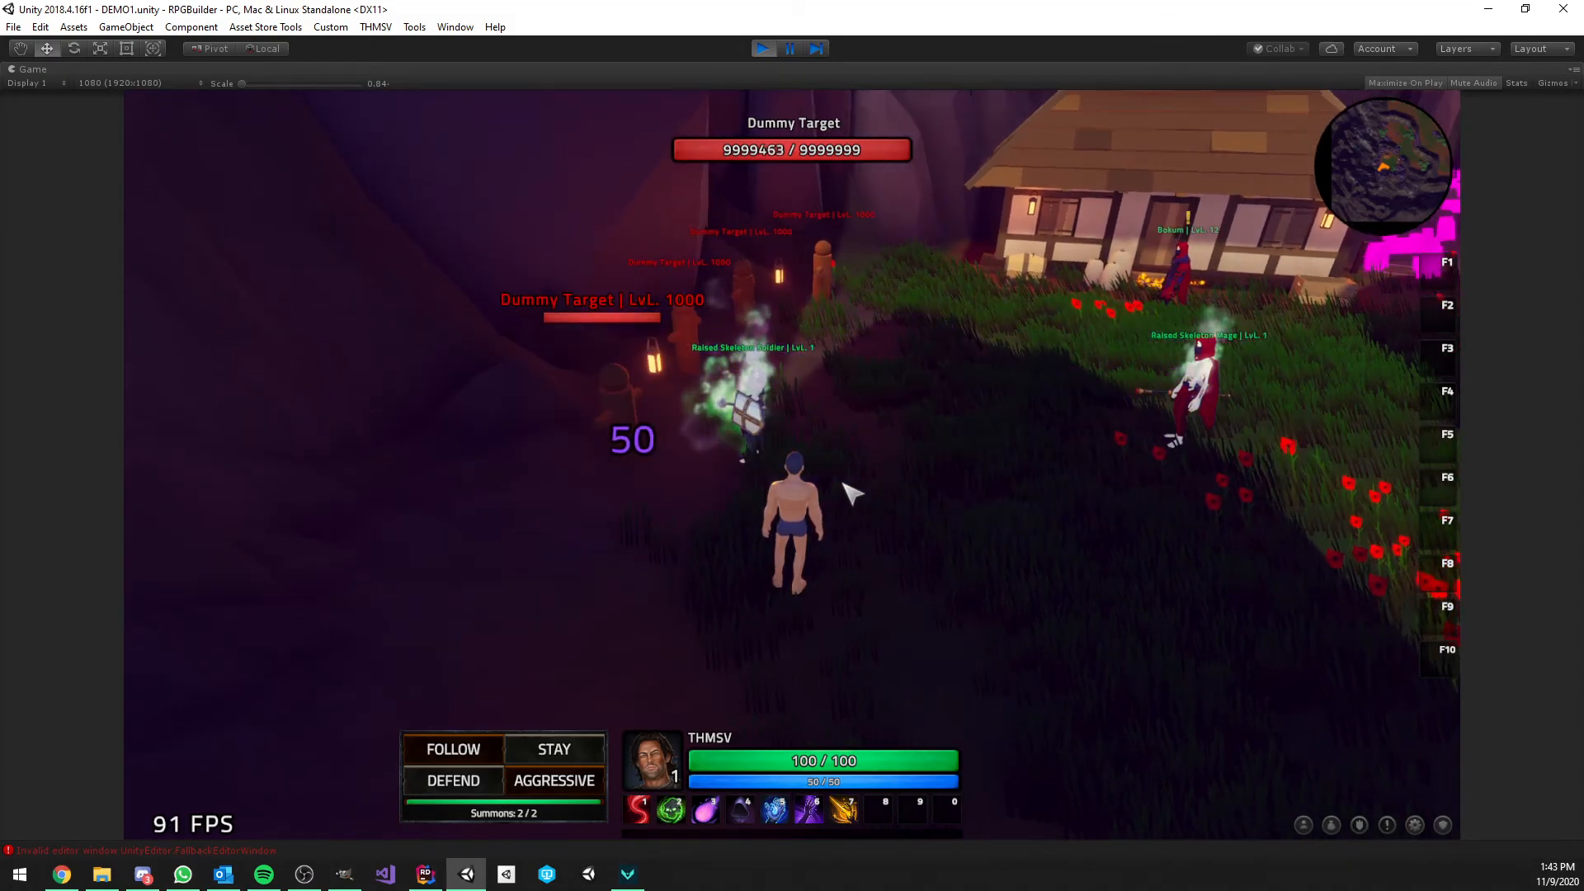
key("w")
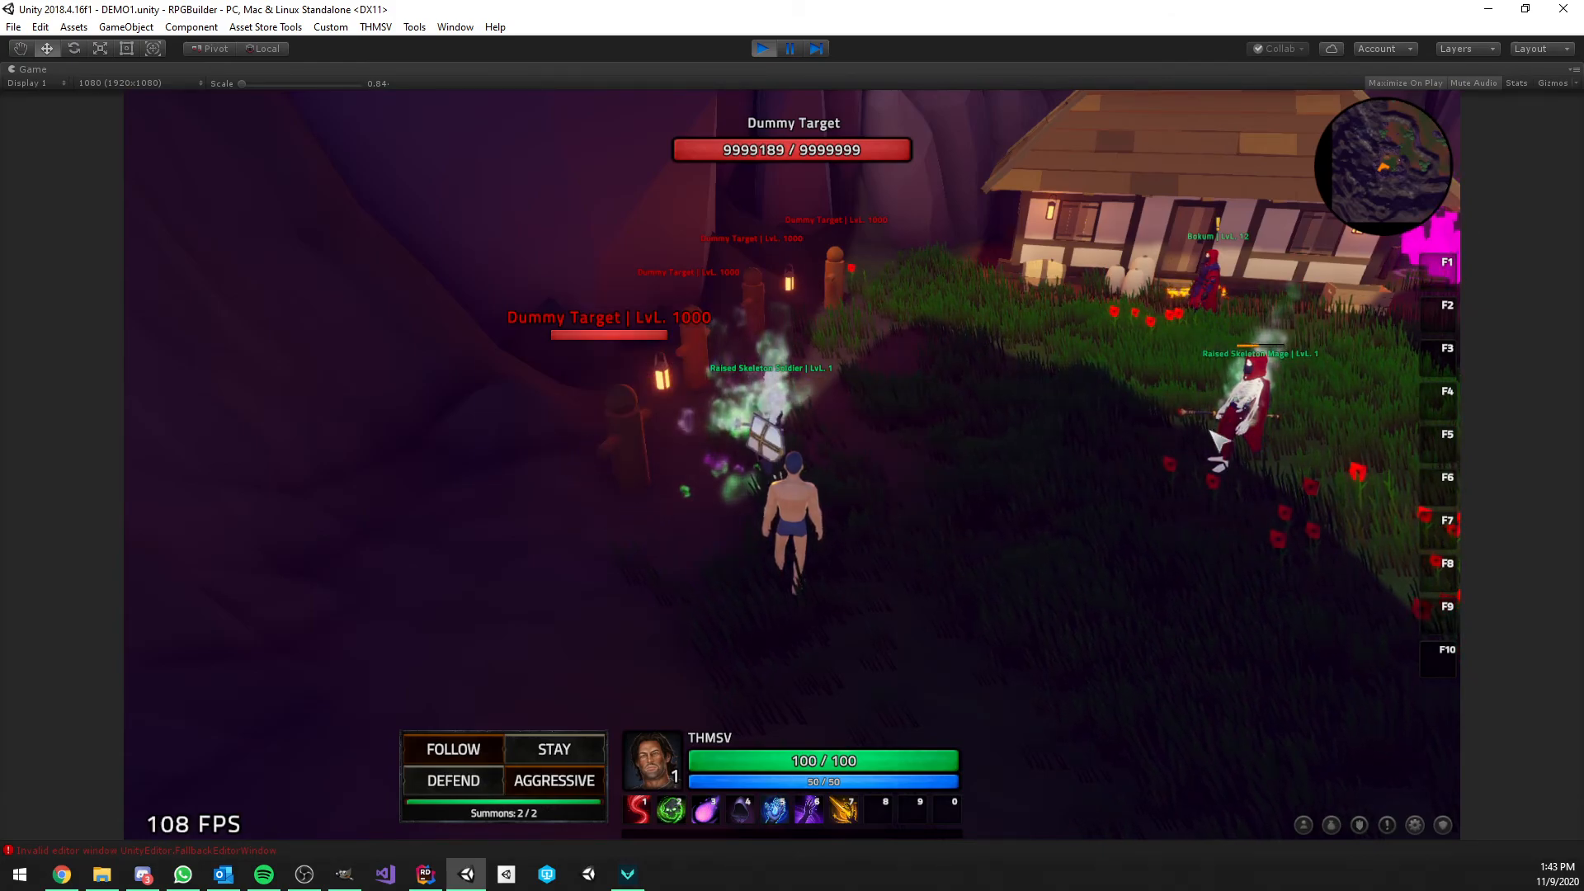
key("d")
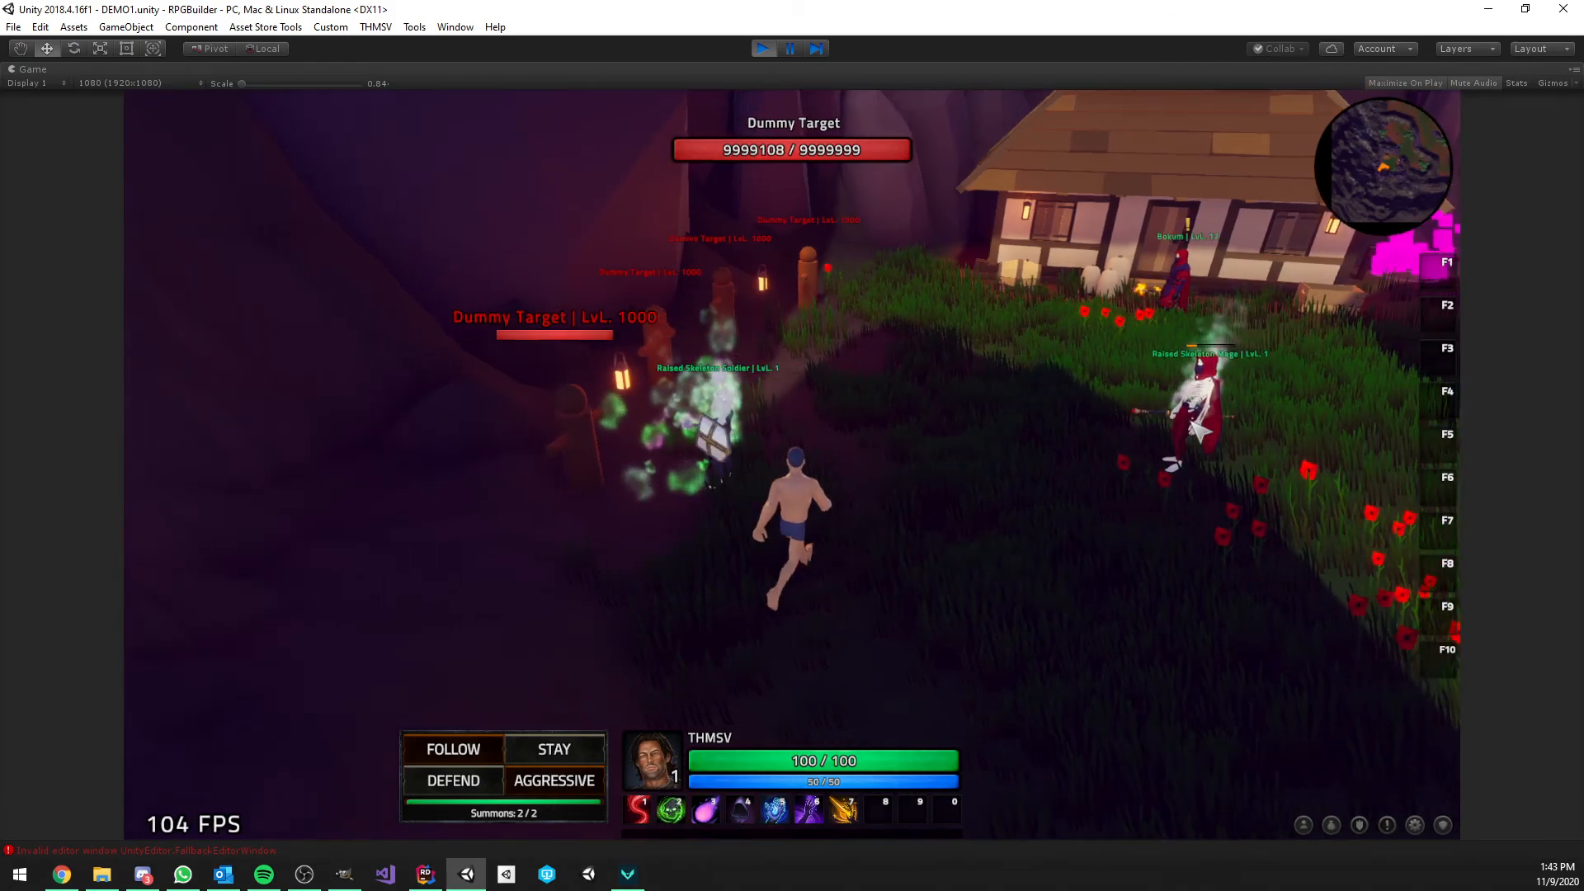
key("s")
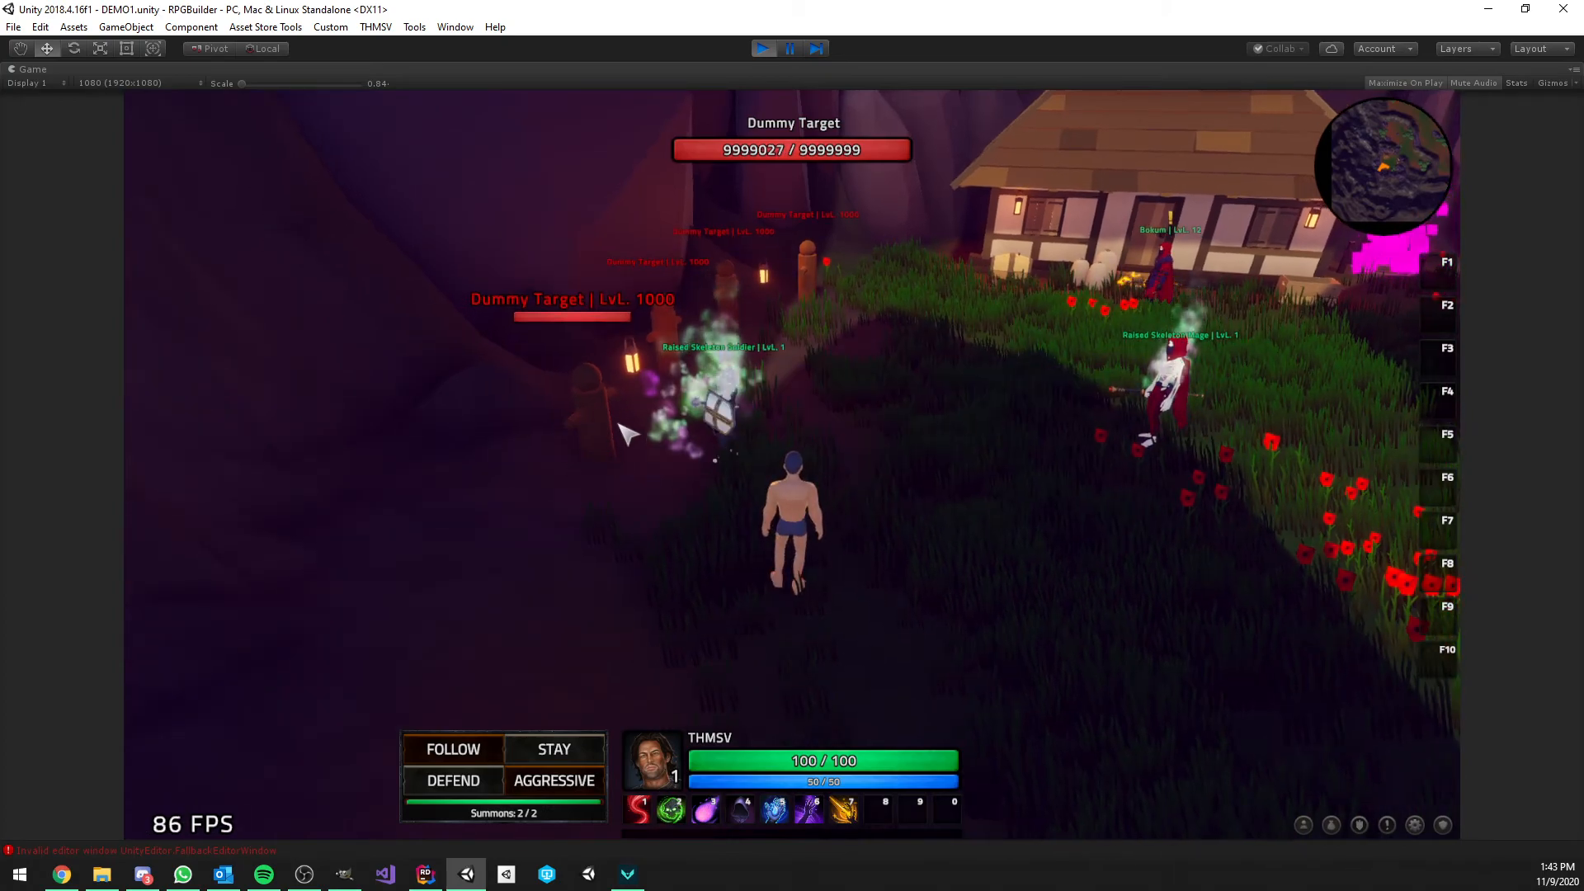
key("d")
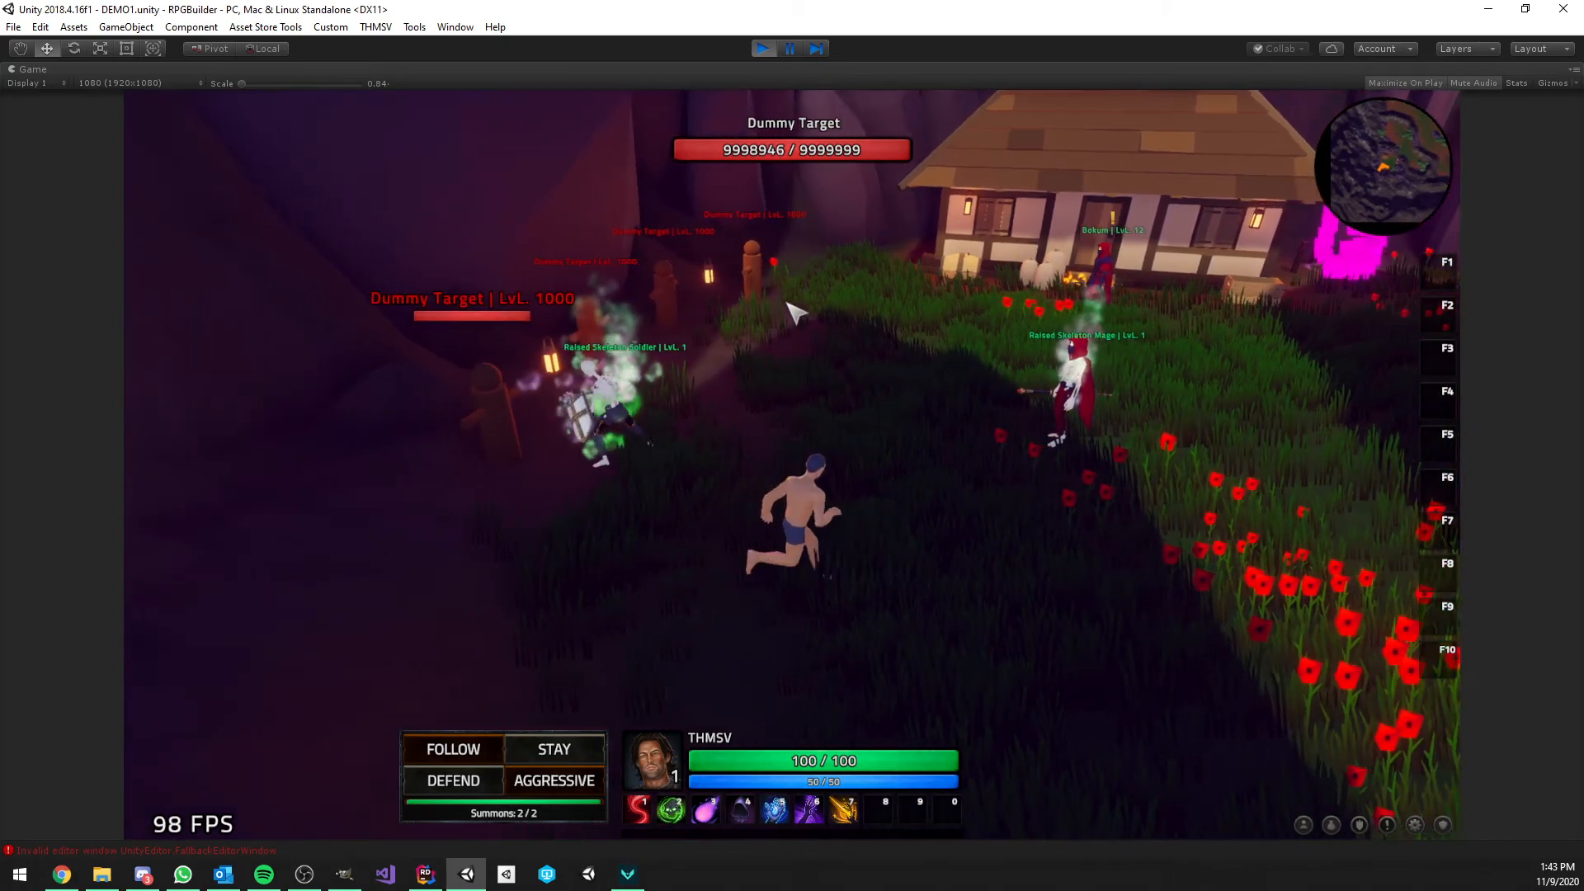
Examine the activation, ability type, cooldown, effect and visual settings of the RaisedMageAA ability in RPG Builder
left_click(376, 26)
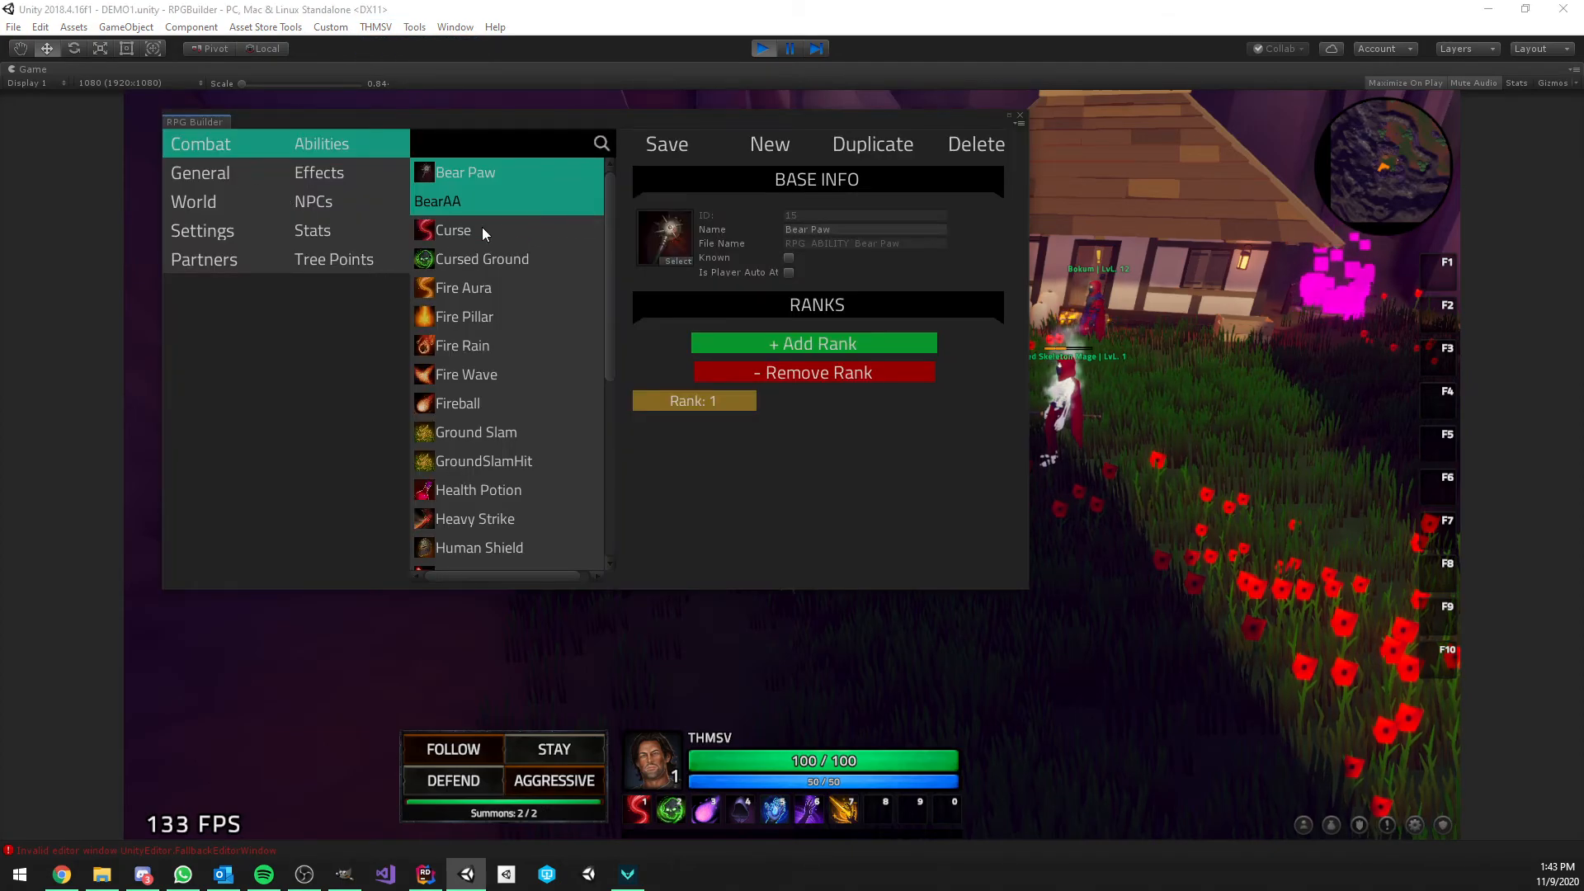
left_click(551, 208)
scroll(517, 299, "down", 5)
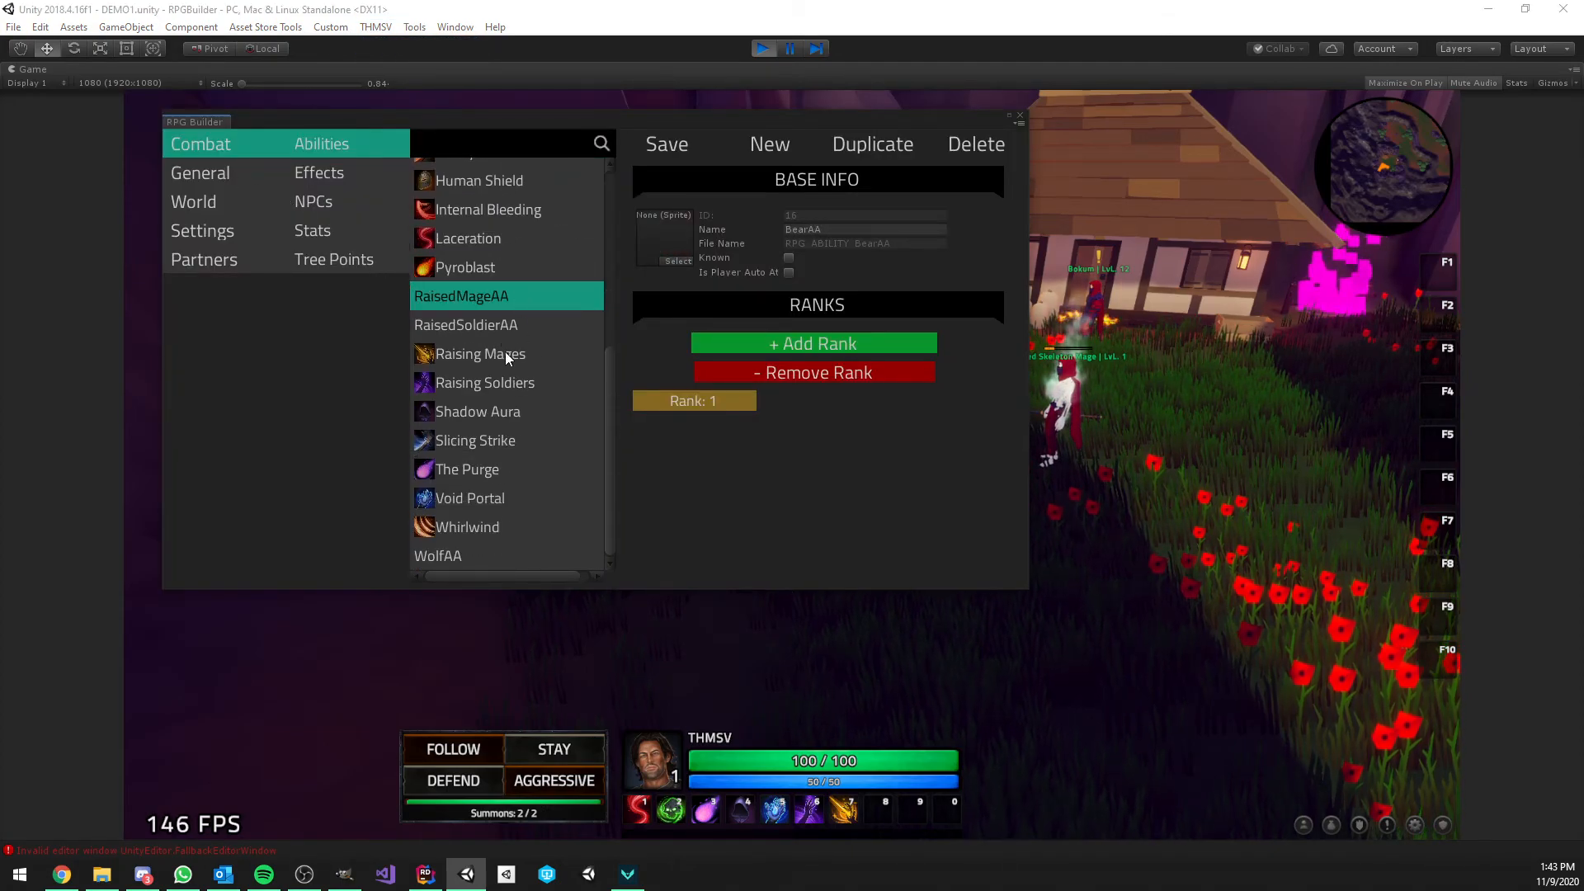
scroll(750, 429, "down", 5)
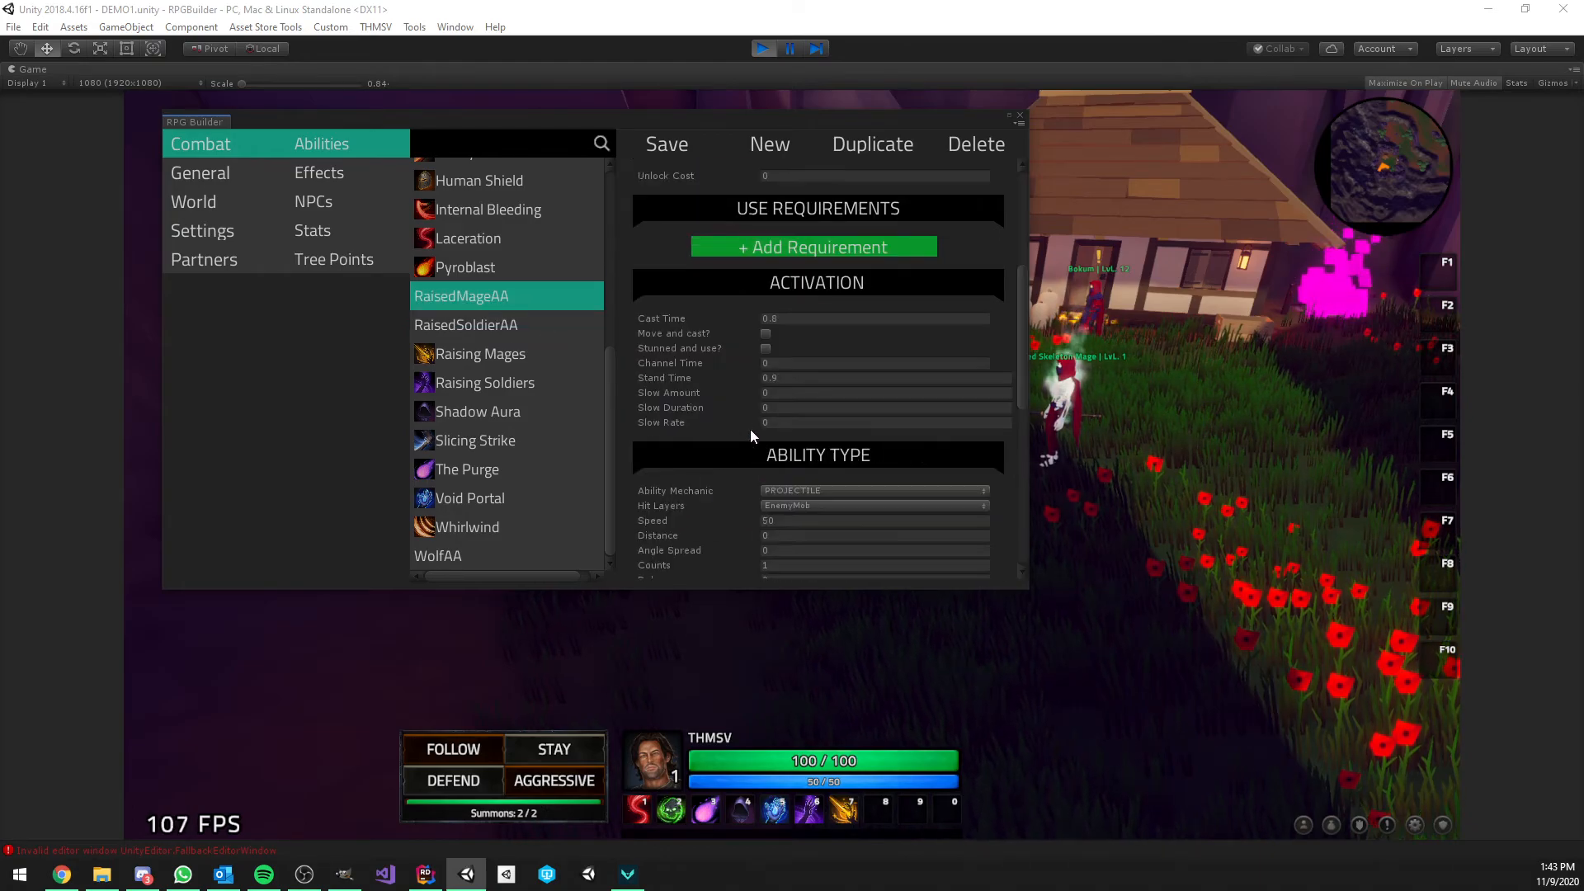
scroll(750, 429, "down", 8)
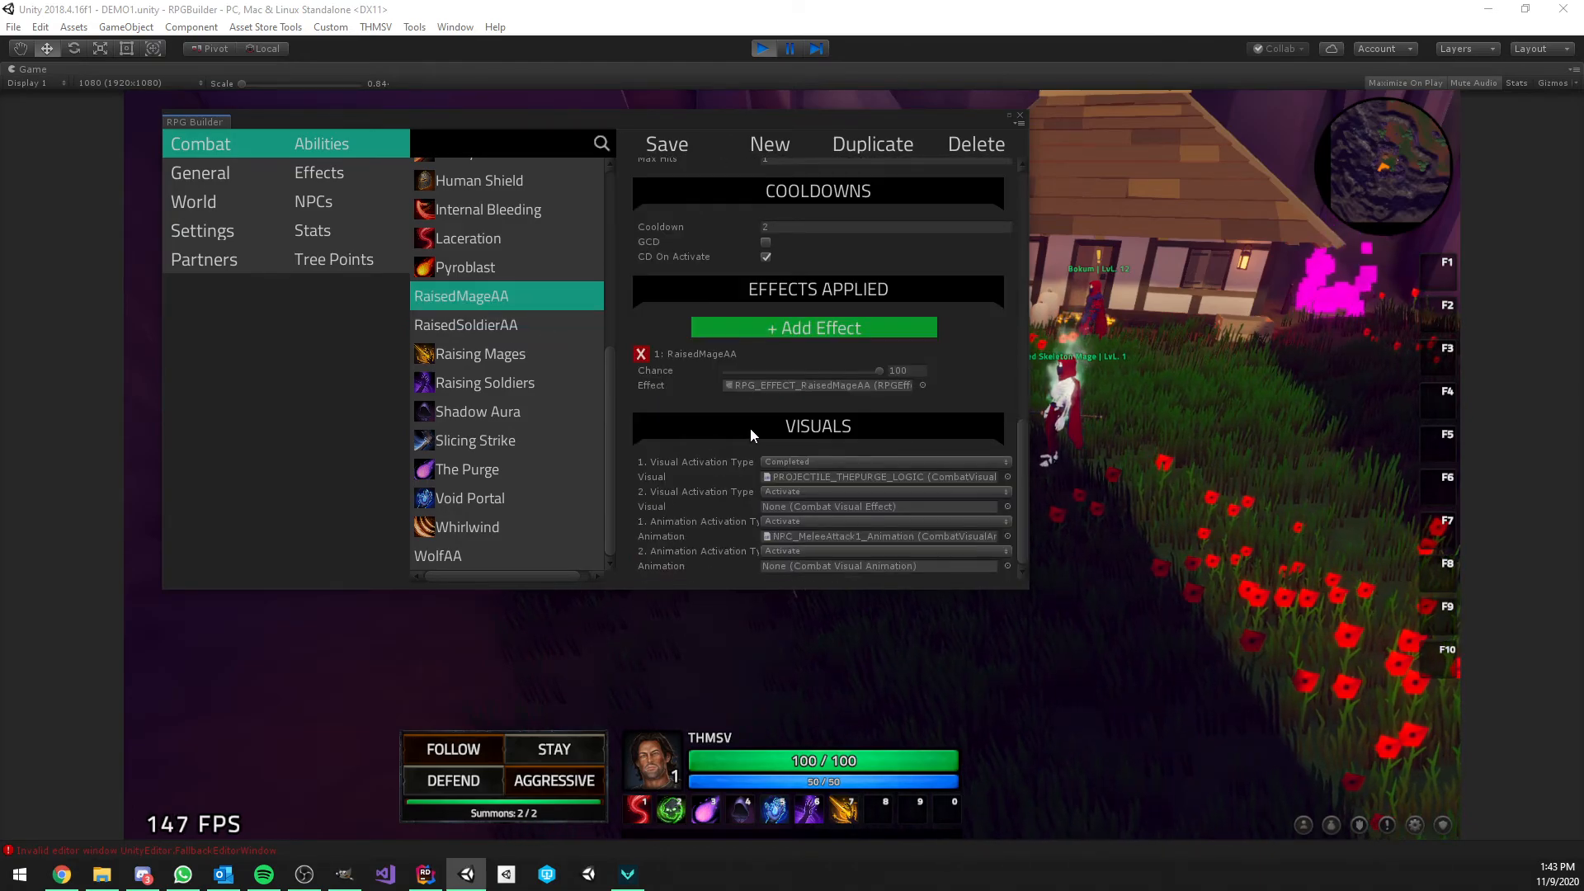
left_click(1020, 117)
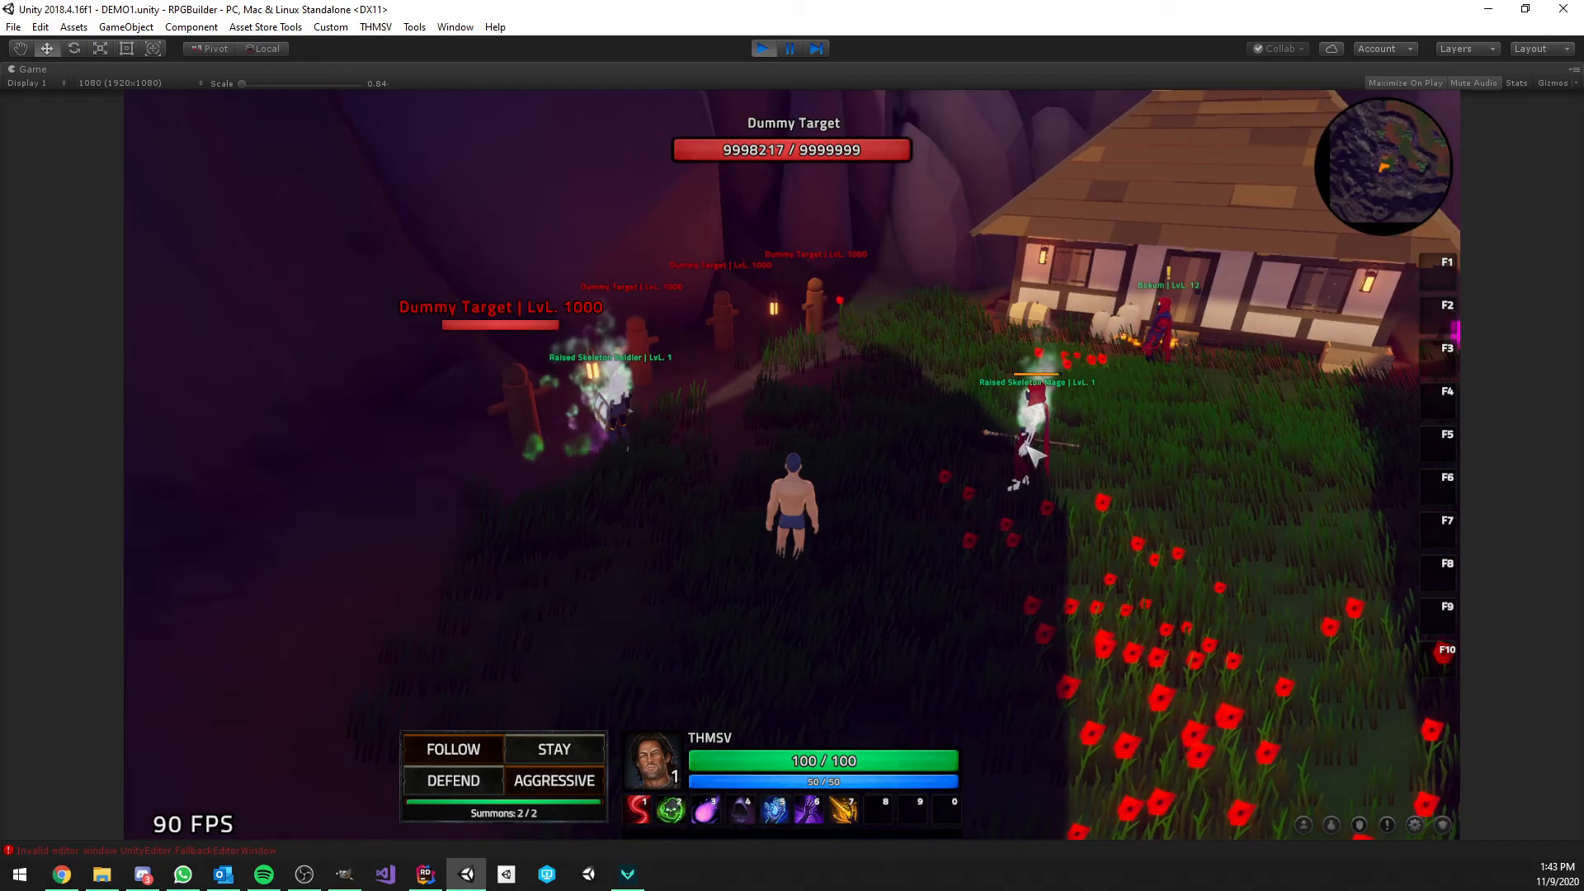
Circle the skeleton mage to examine its attack animation up close, and end the play test
key("w")
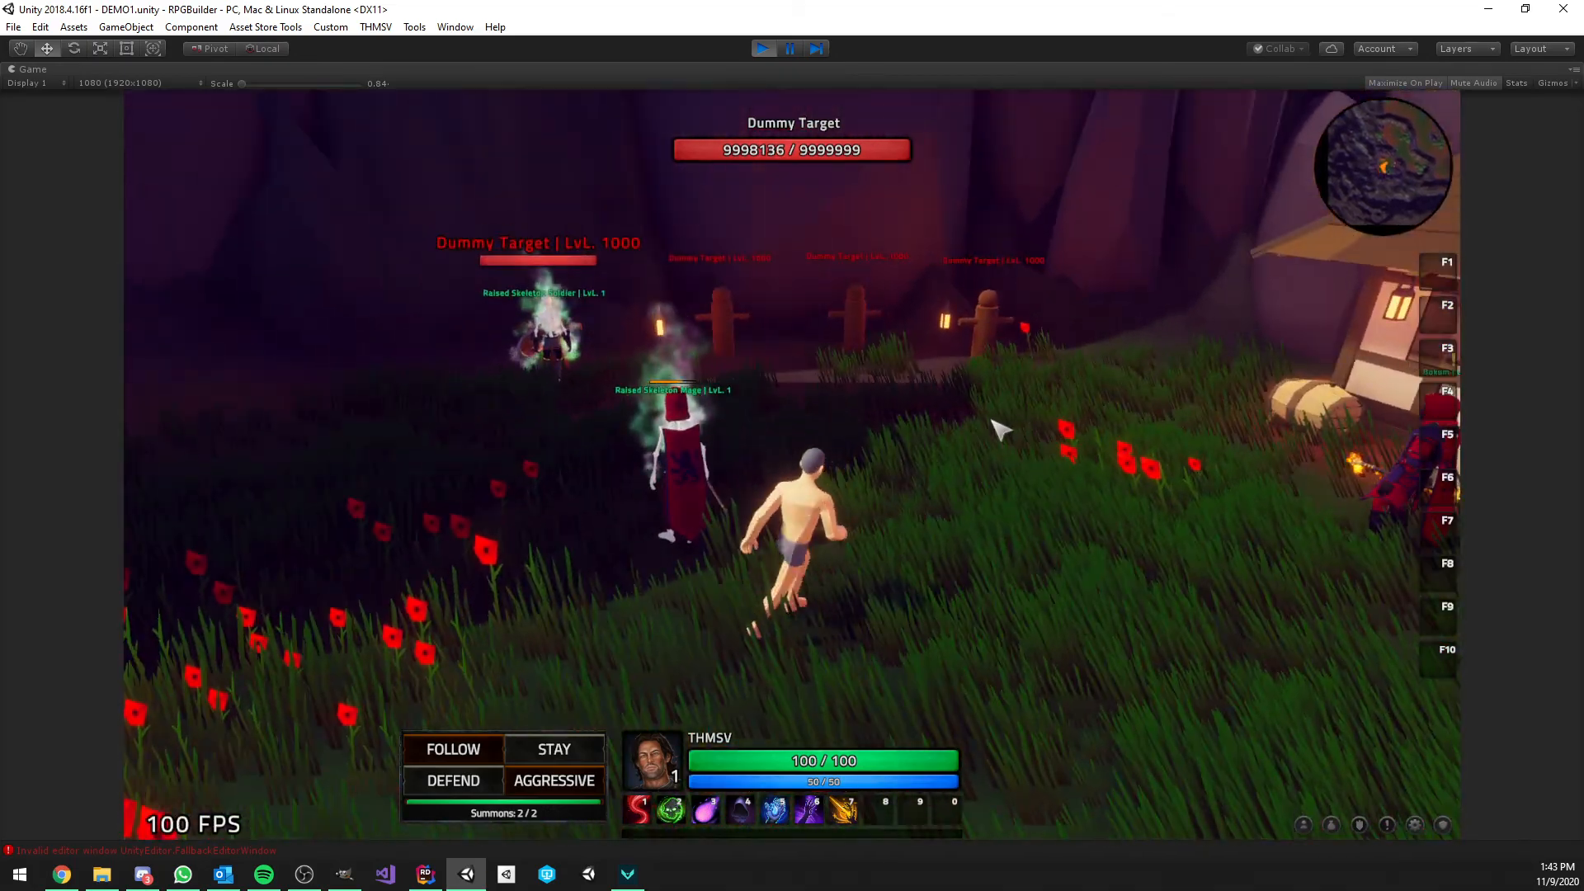
key("w")
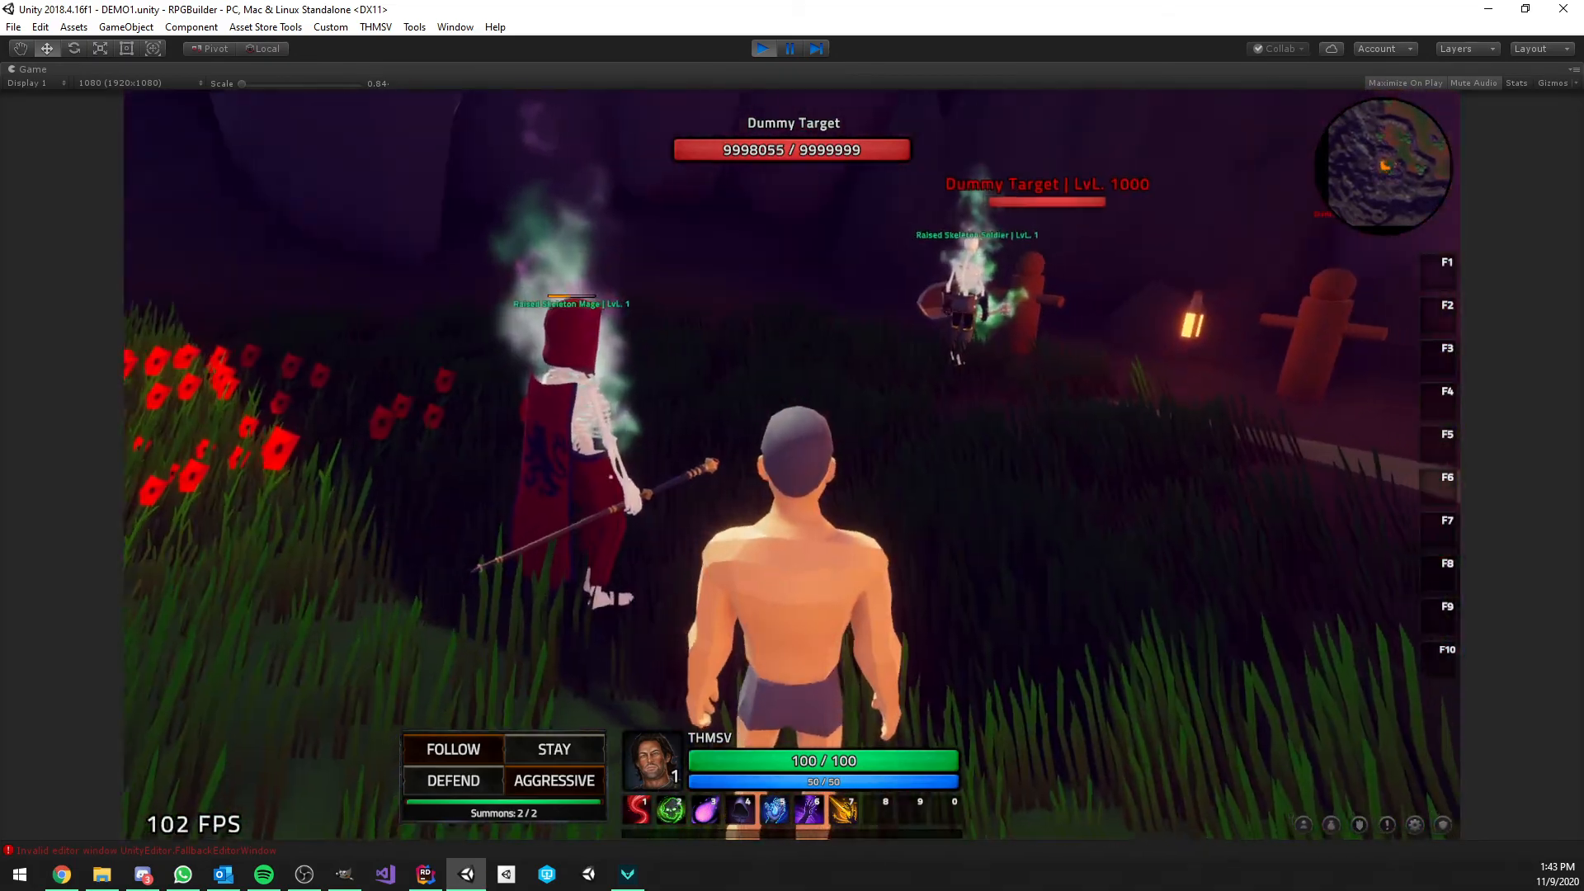
key("6")
key("w")
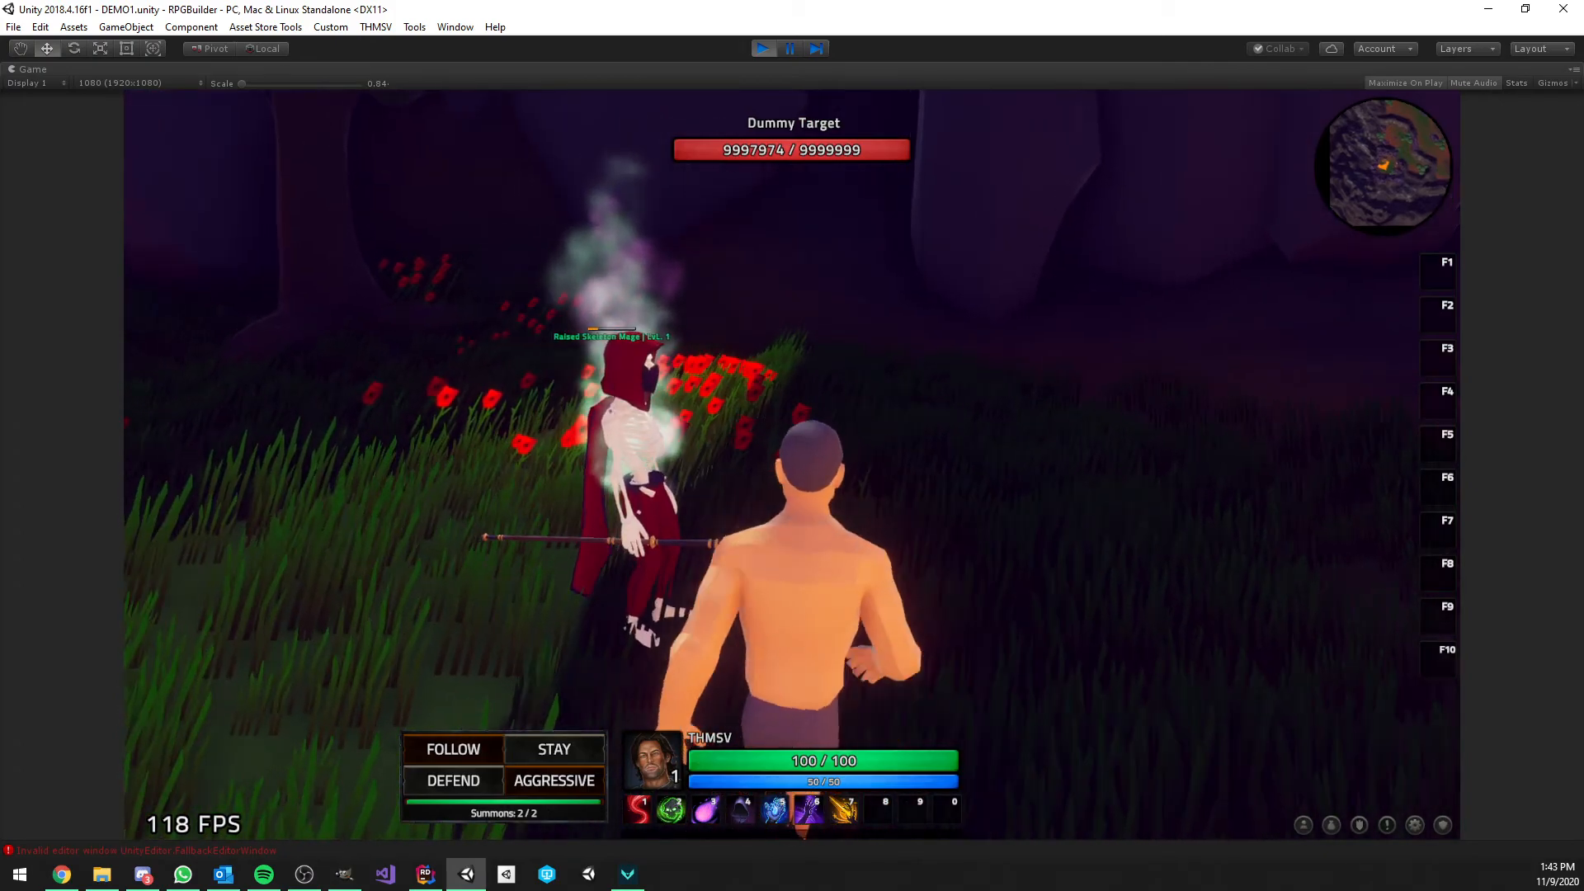
key("w")
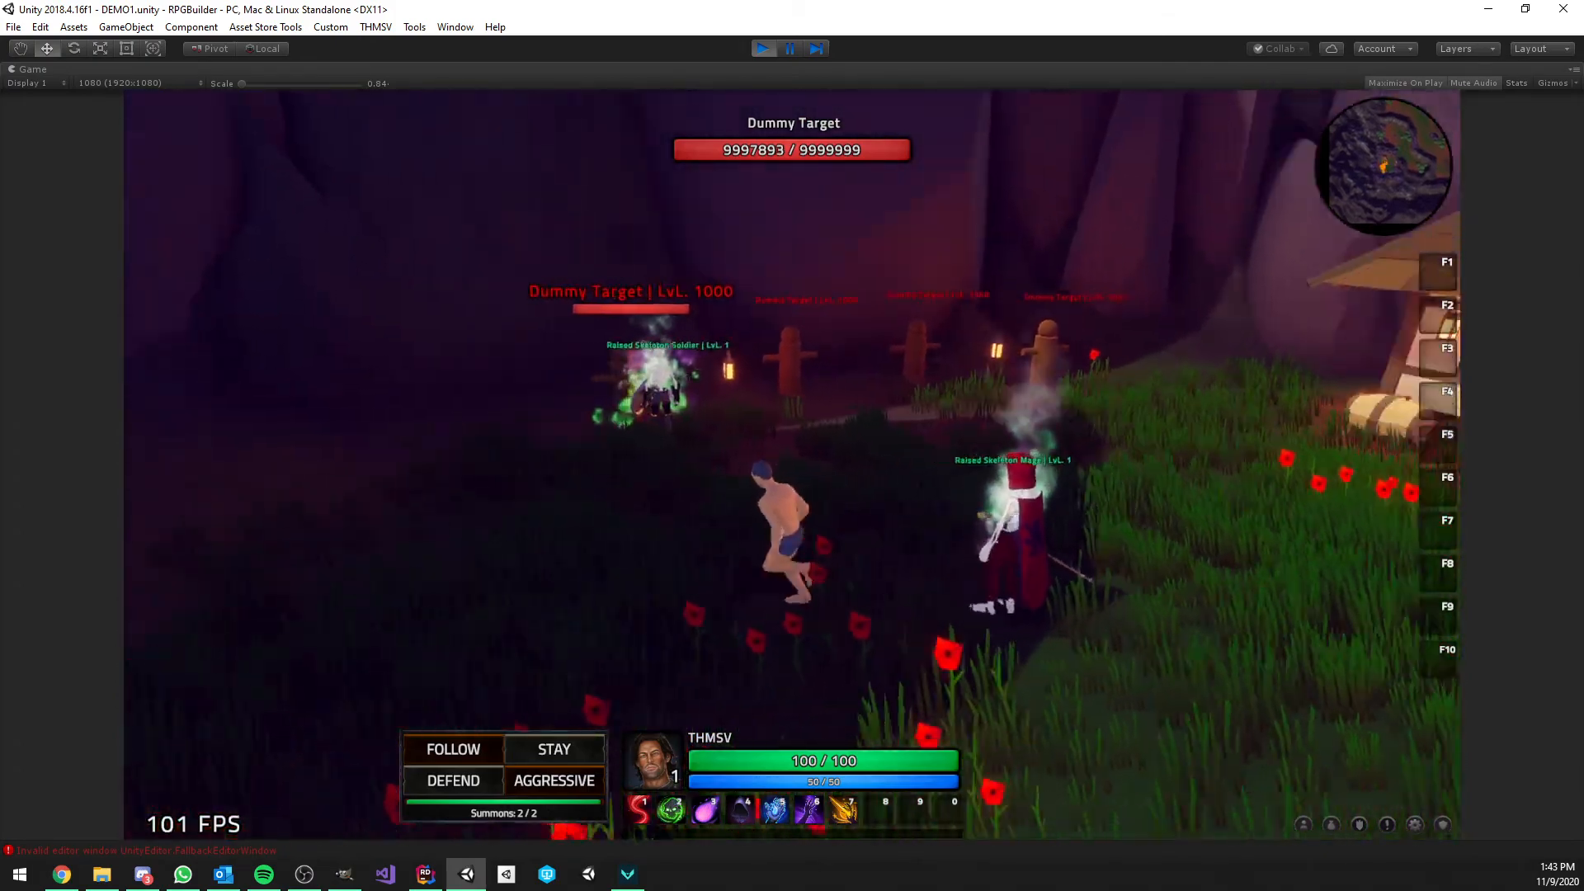
key("3")
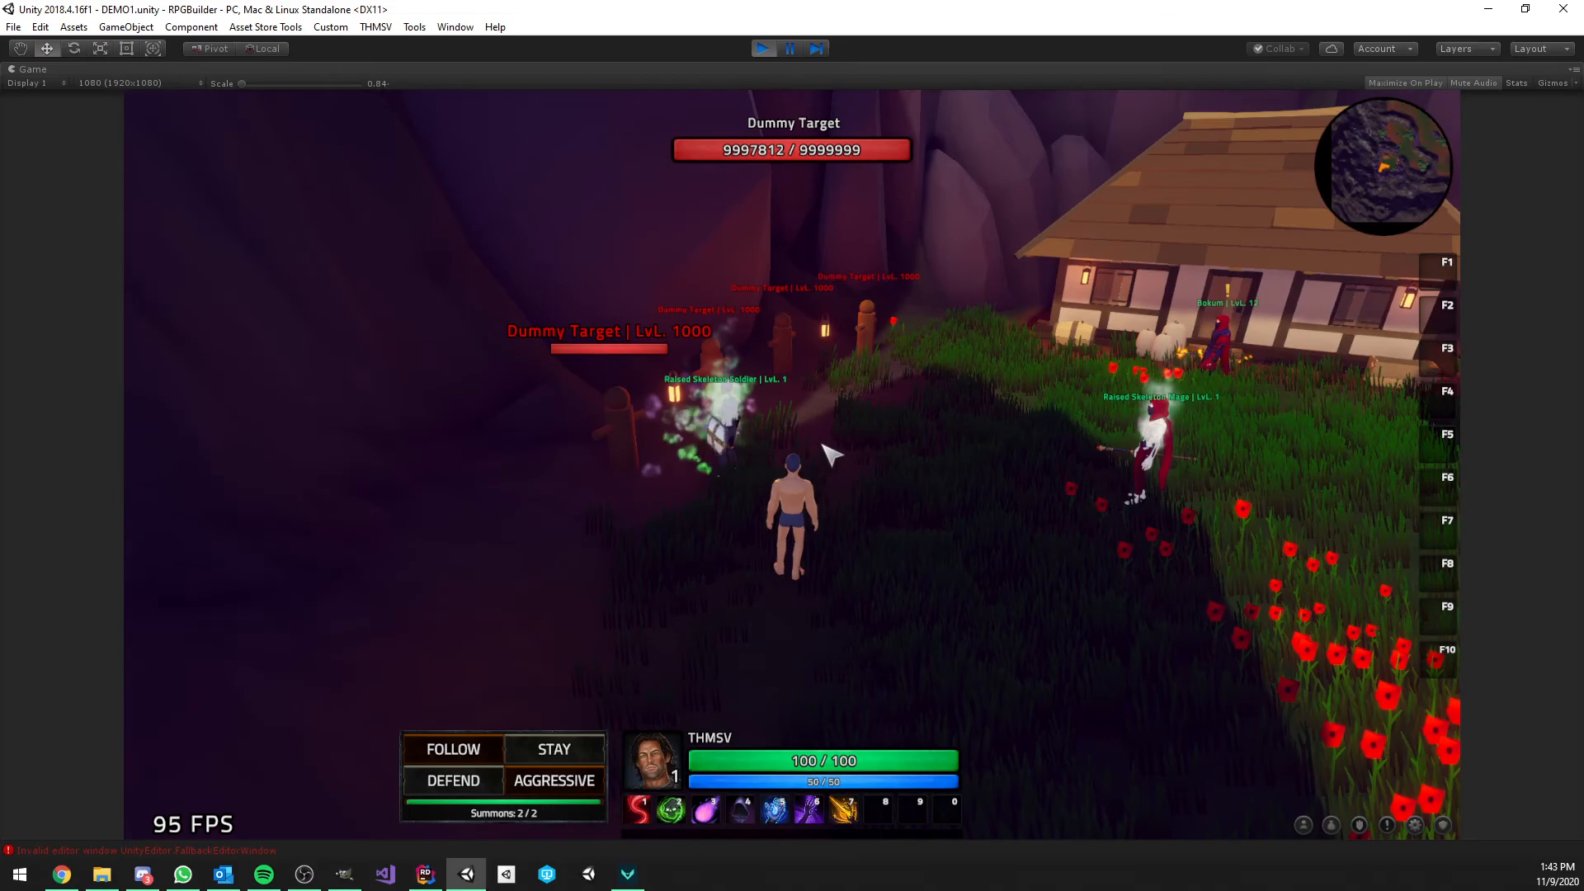
key("w")
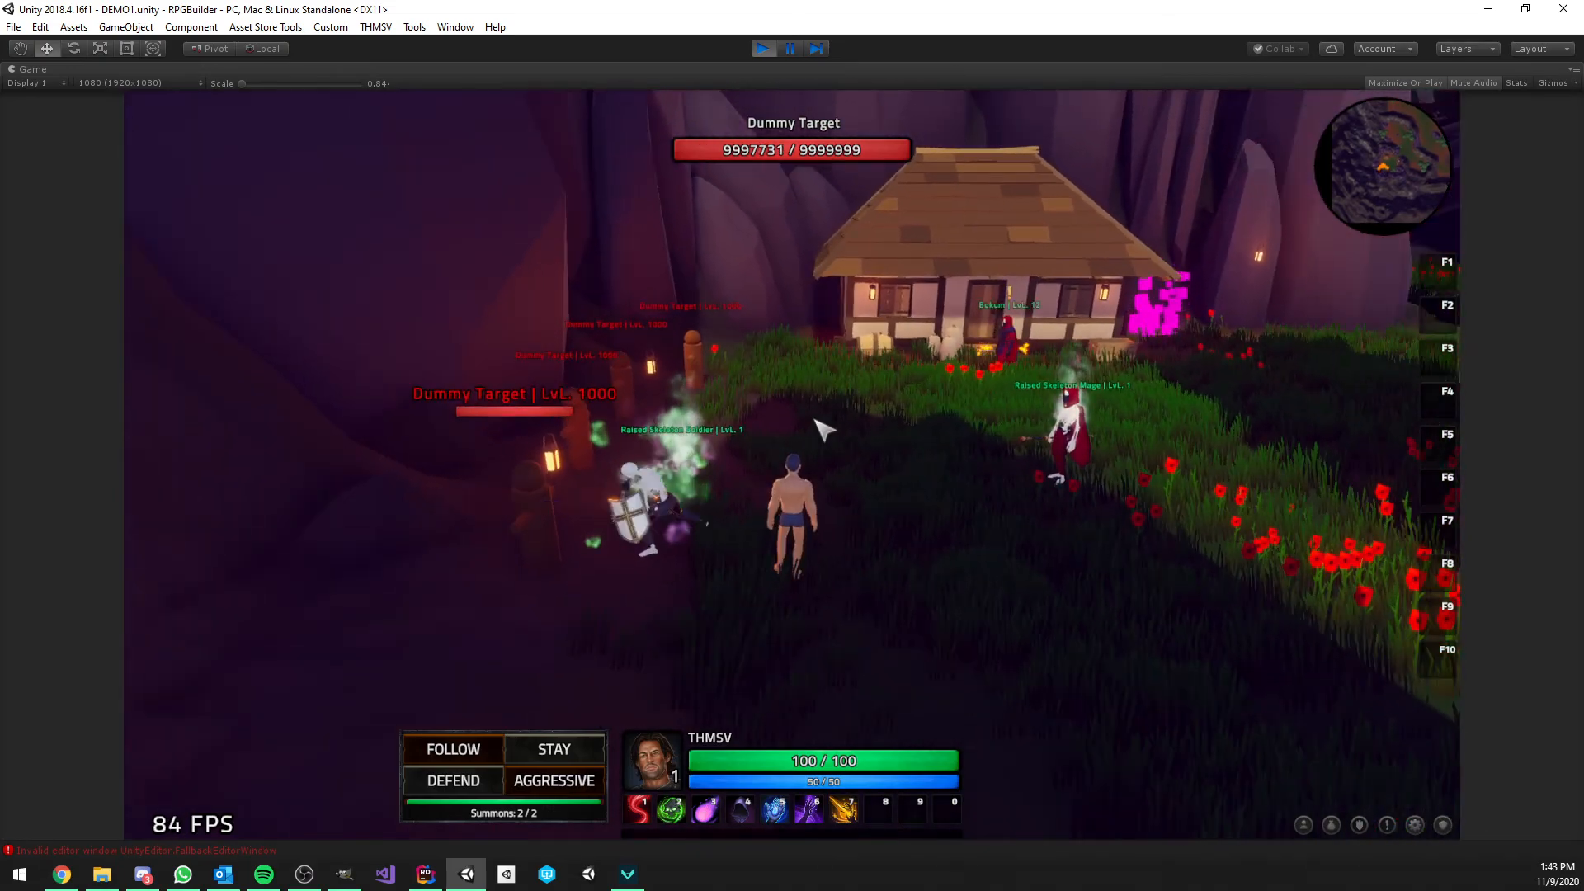
key("d")
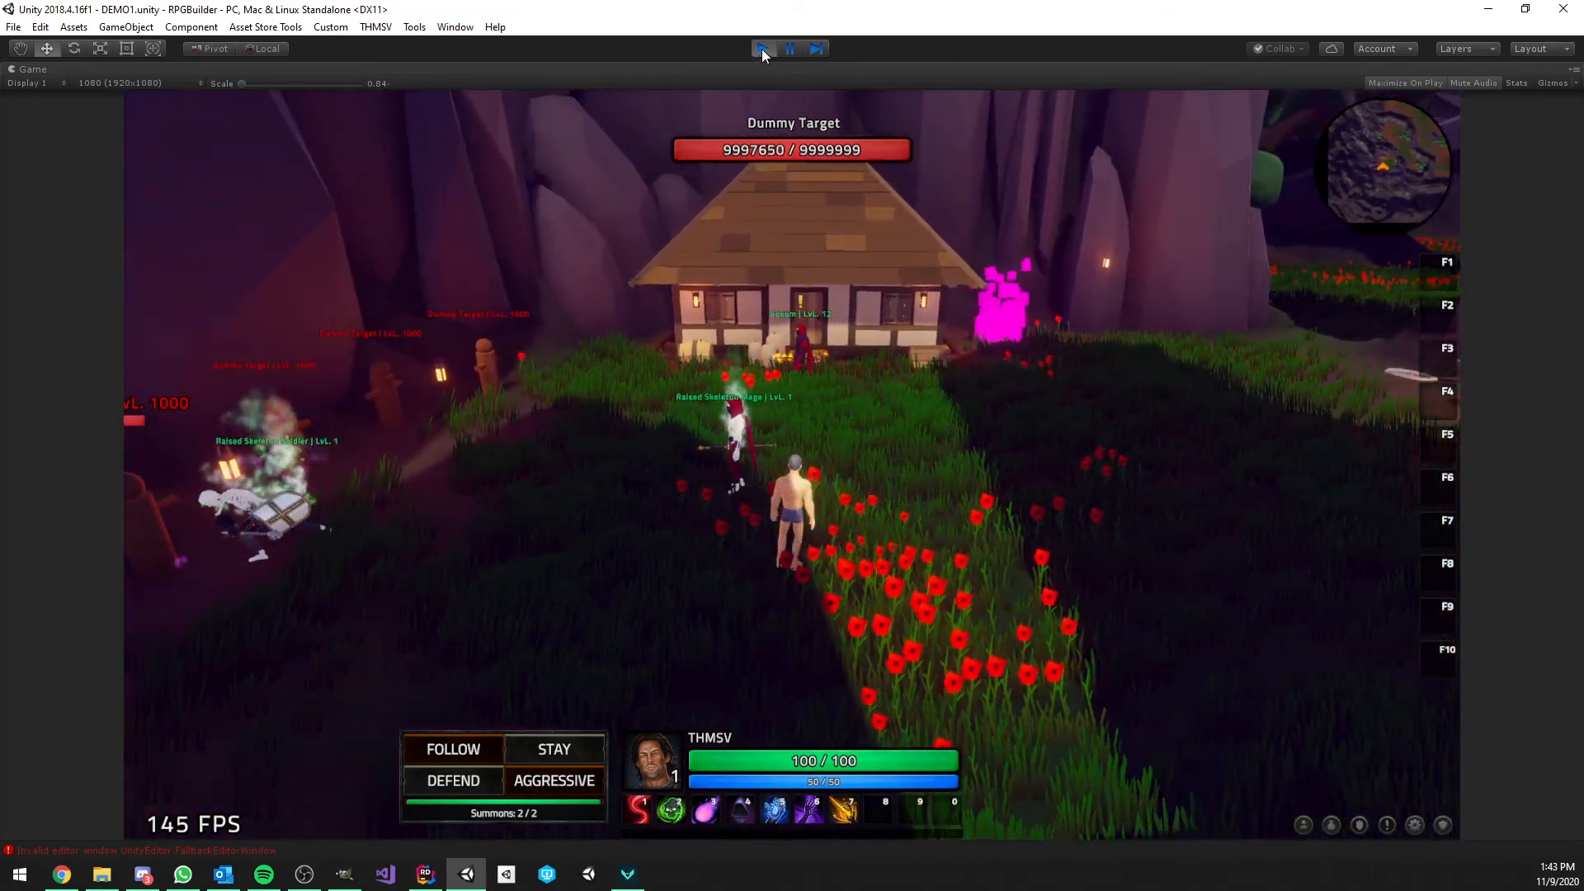
left_click(761, 48)
Open RPG Builder's General items and look through the item list for the Summoner's weapon
left_click(376, 27)
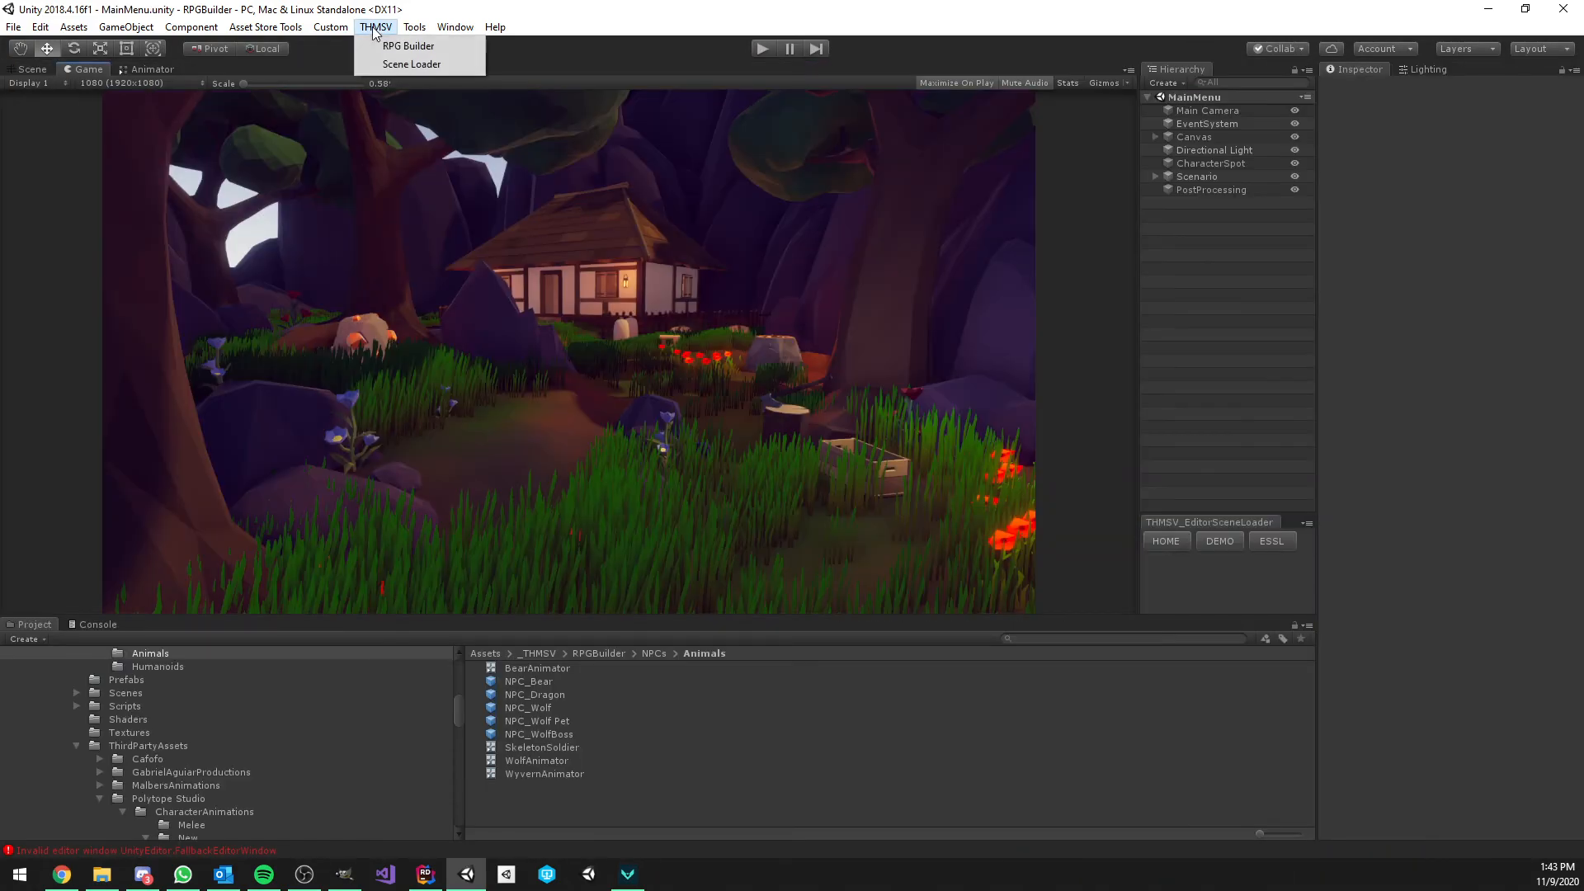
left_click(408, 46)
left_click(232, 176)
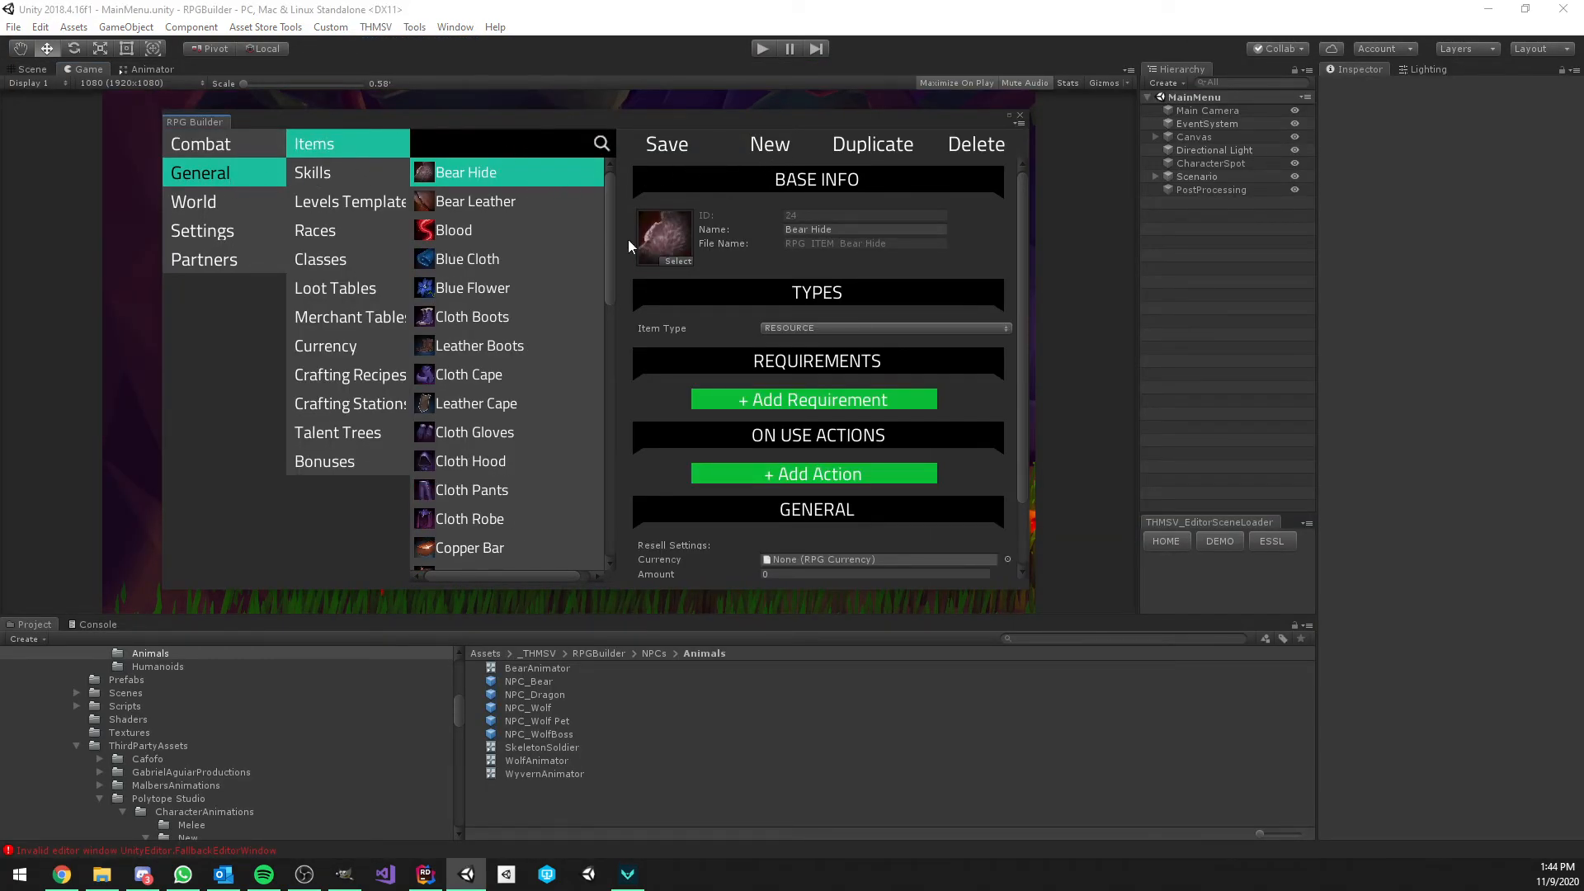
scroll(528, 320, "down", 4)
left_click(529, 321)
scroll(608, 290, "up", 1)
scroll(609, 284, "down", 8)
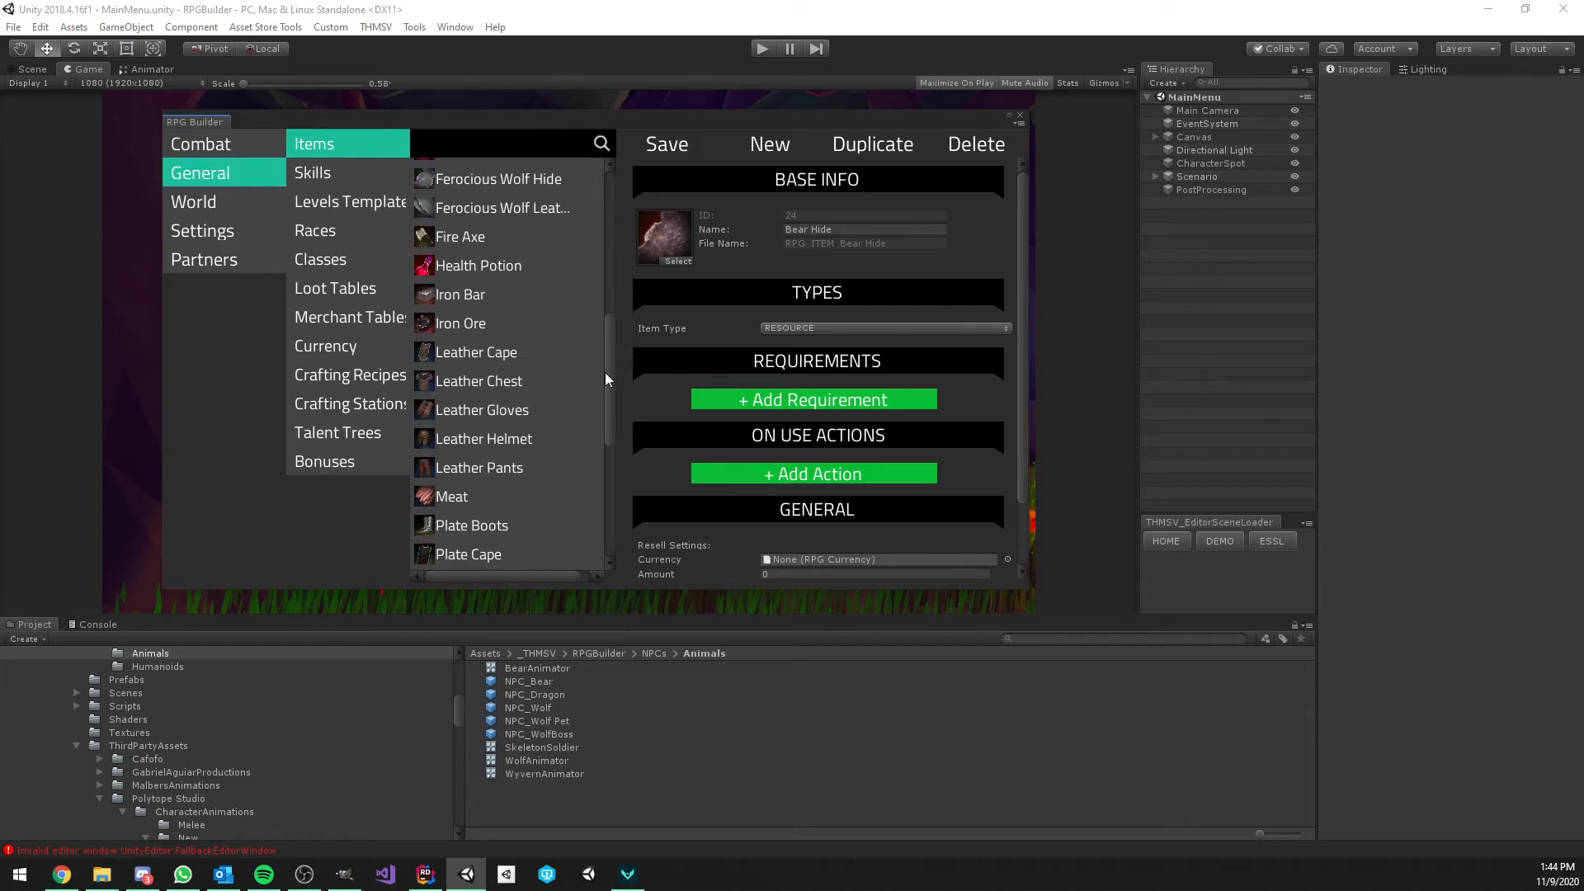
scroll(608, 276, "up", 8)
scroll(614, 241, "up", 3)
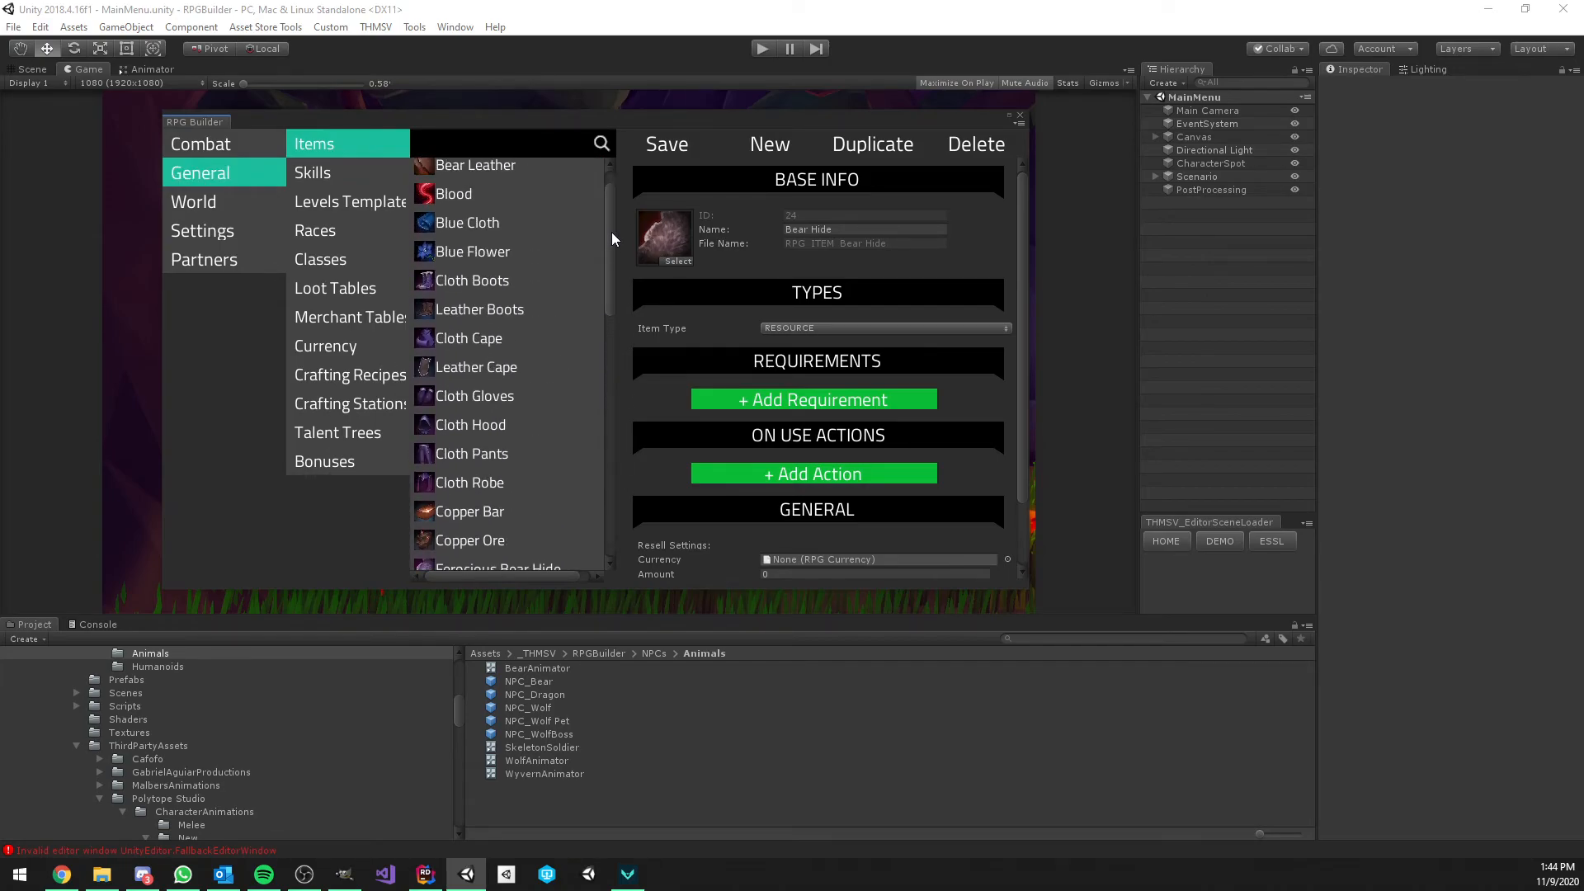
scroll(617, 247, "down", 3)
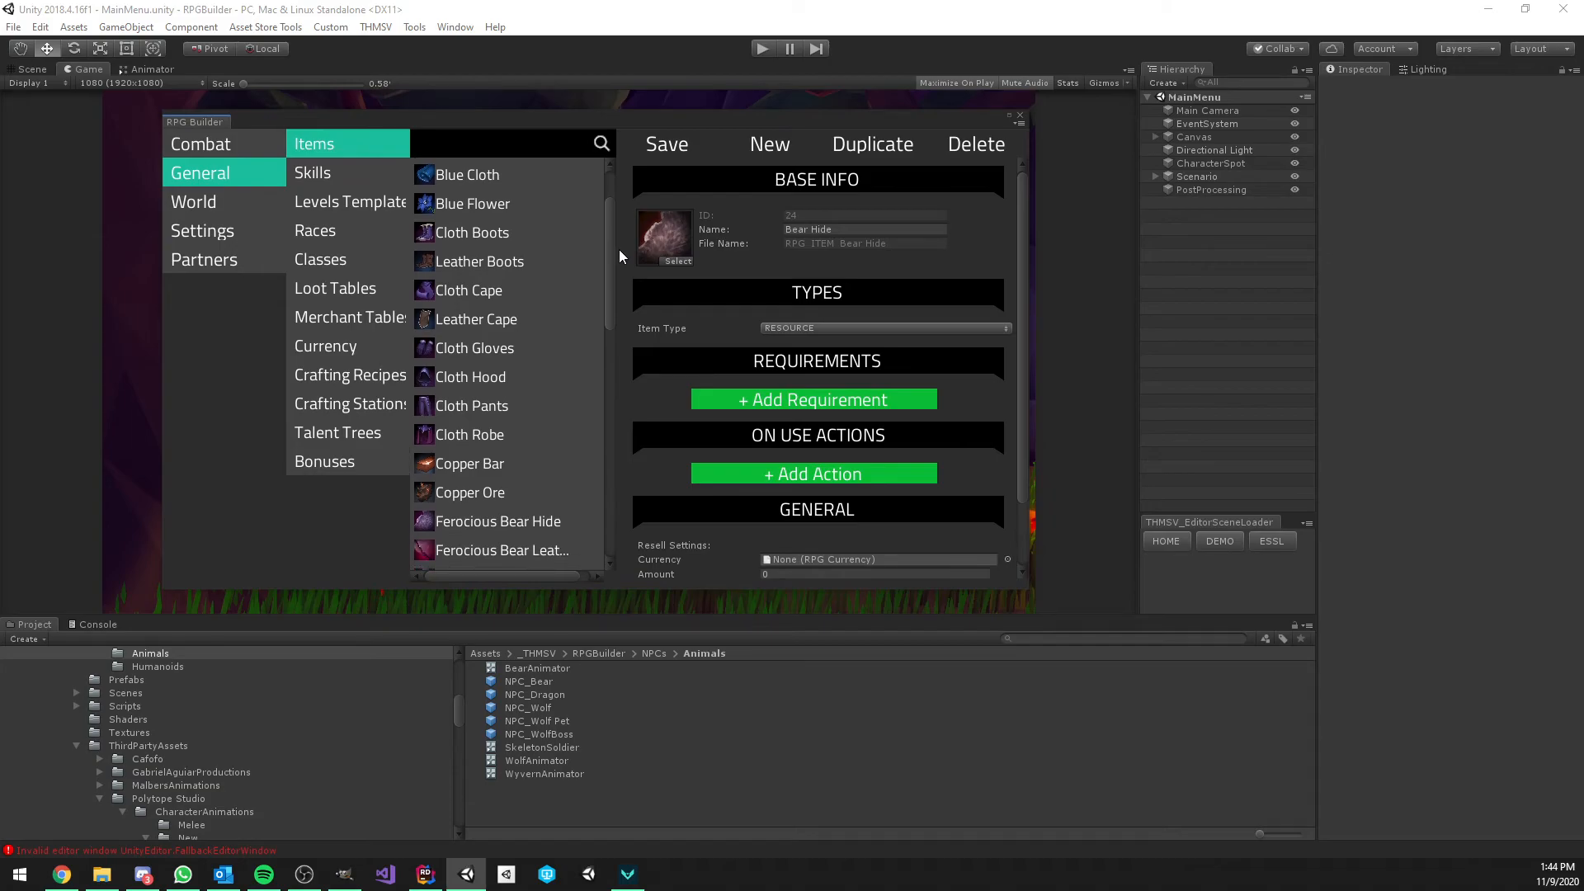
scroll(621, 257, "down", 1)
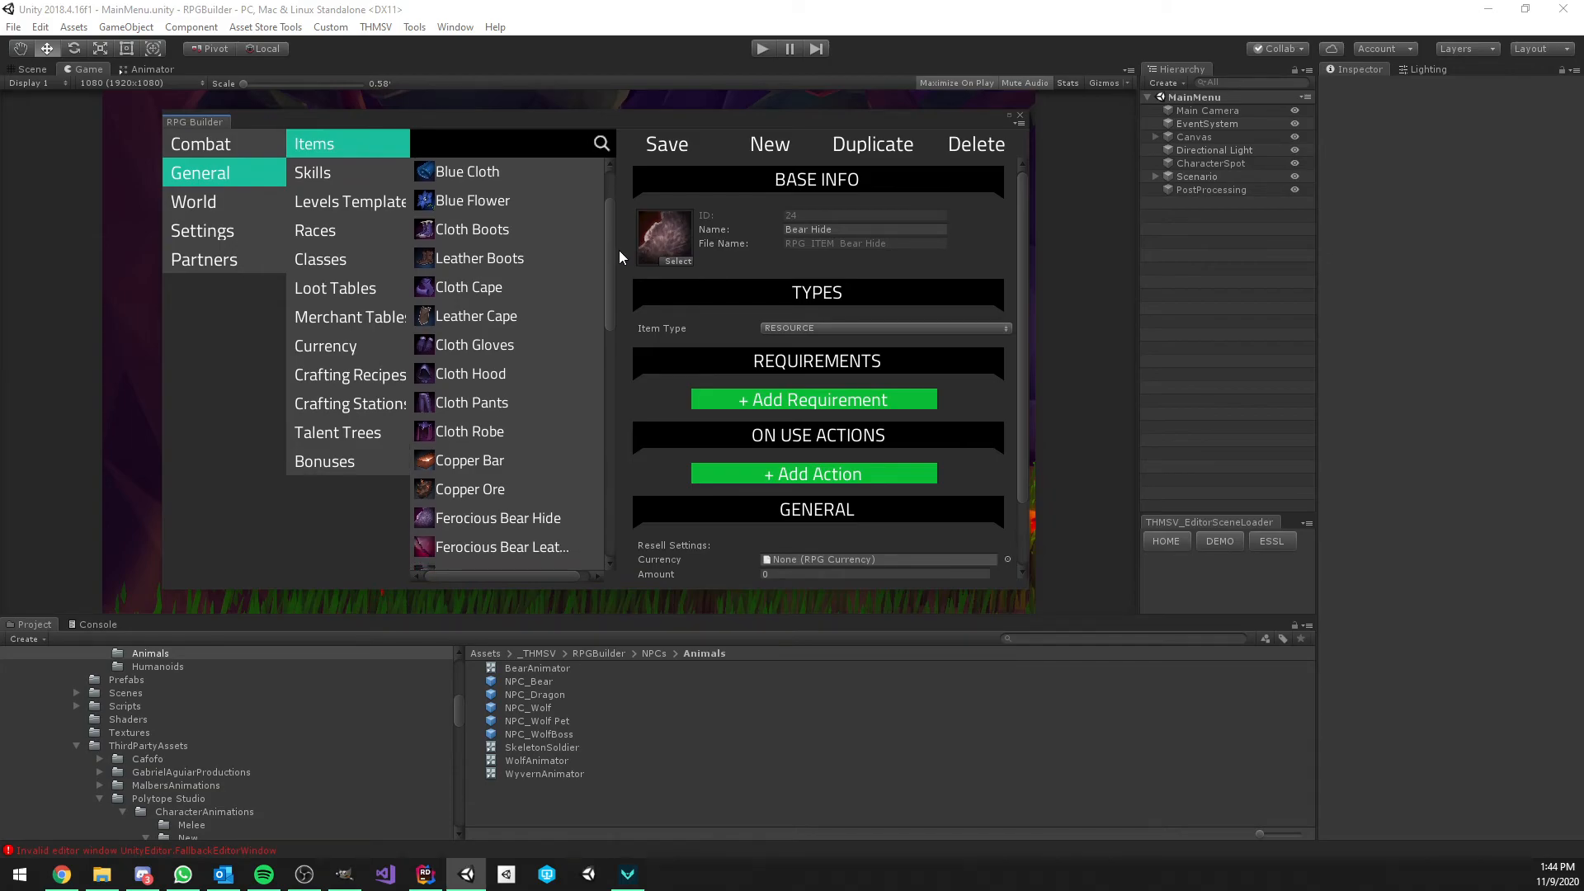
Find the Summoner Mace by searching the items for "ma", edit its SUMMON_COUNT stat amount and save the item
left_click(499, 145)
type("ma")
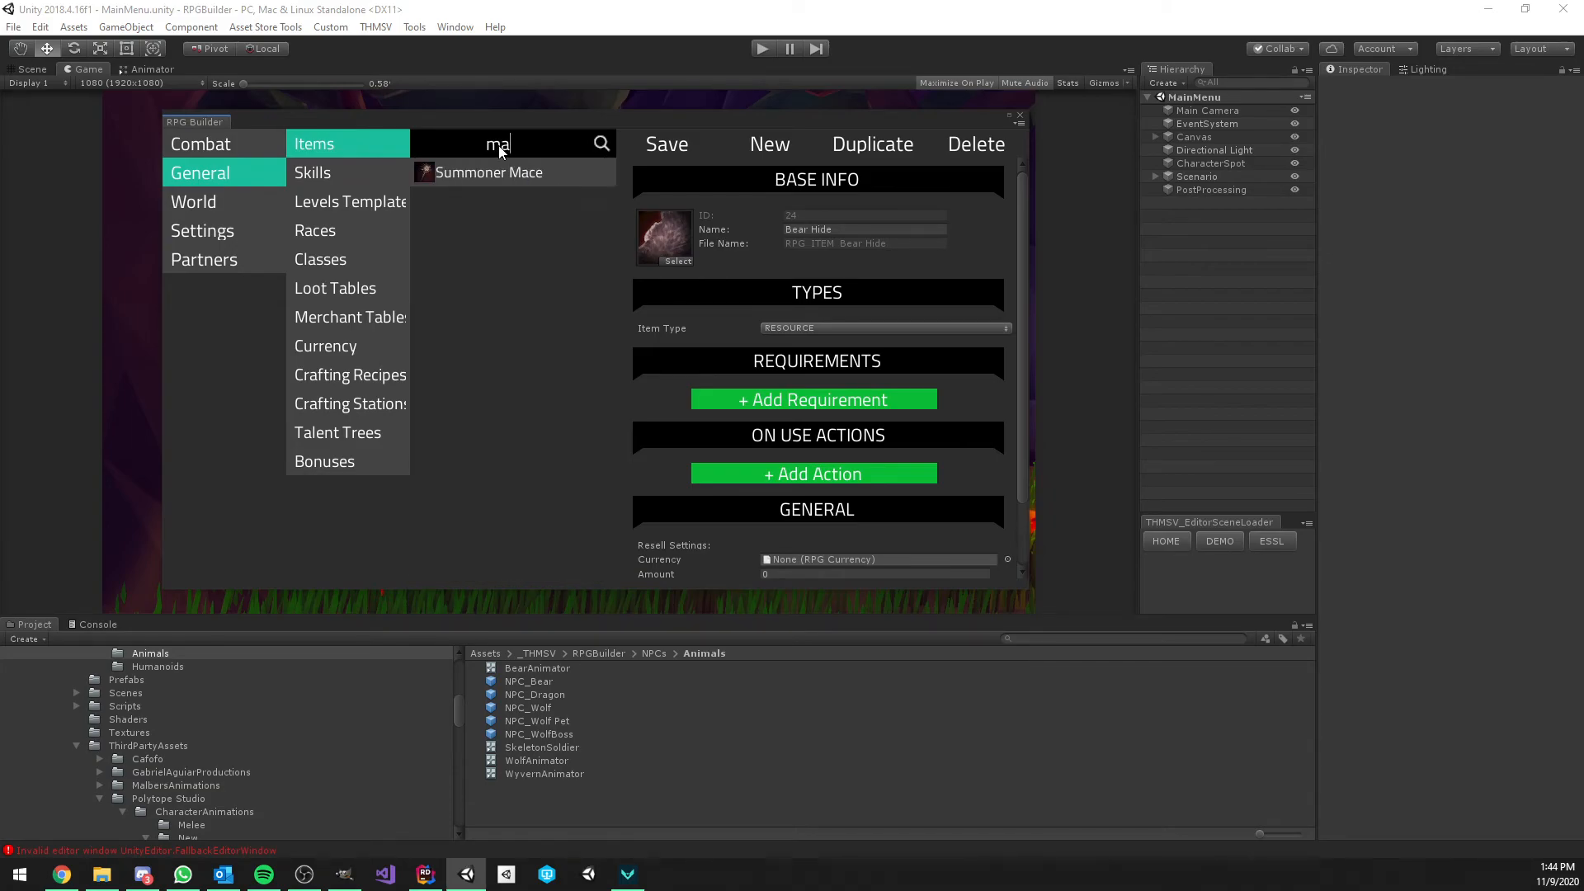
left_click(495, 172)
scroll(779, 288, "down", 8)
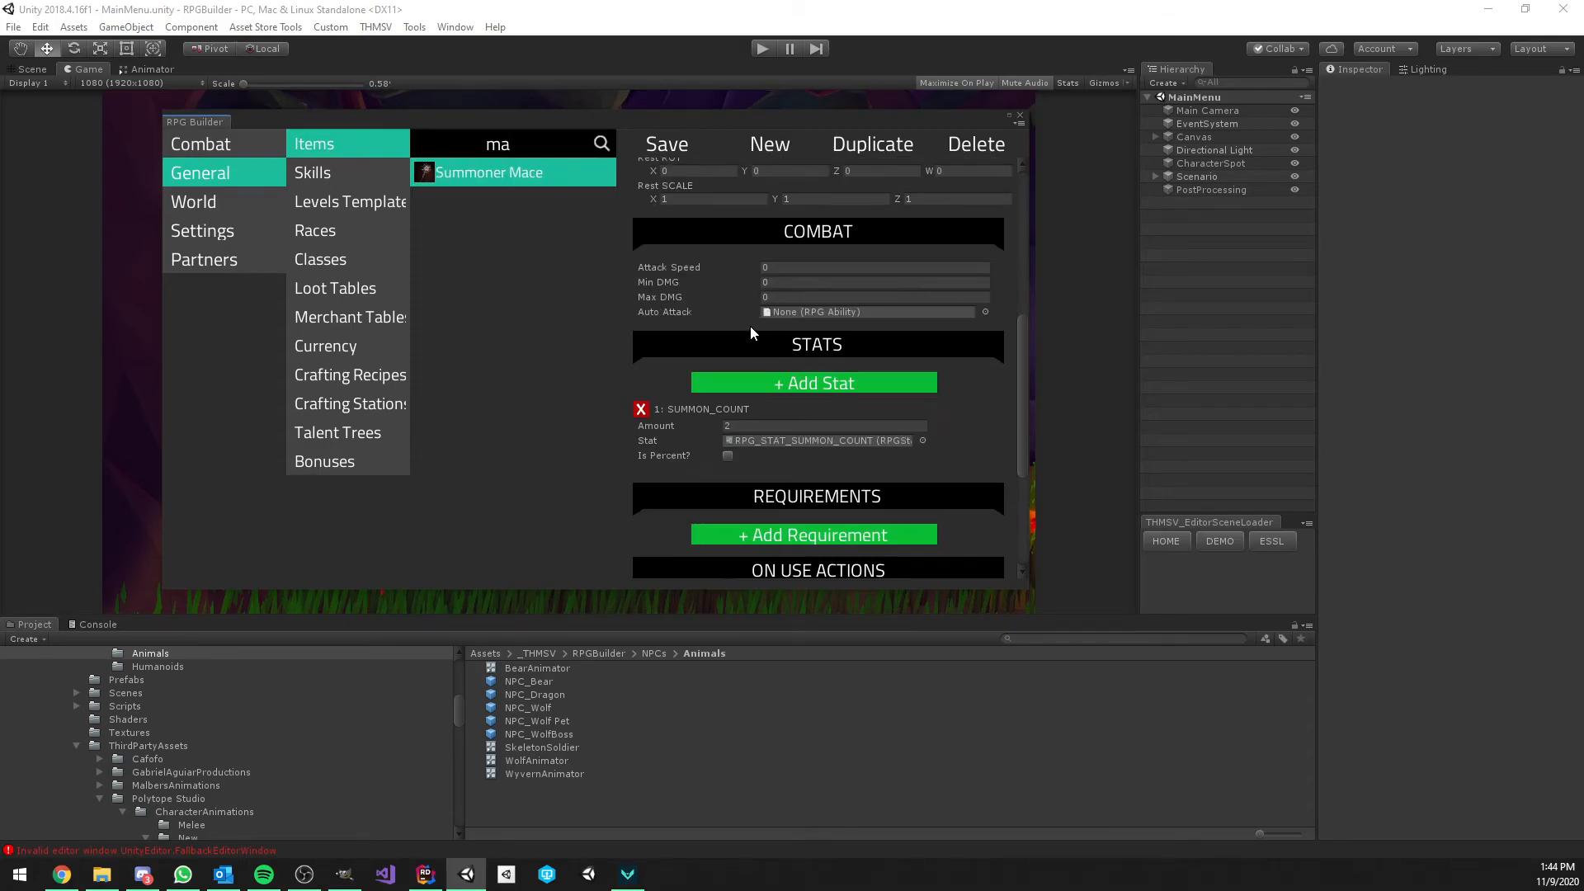
scroll(755, 341, "down", 6)
scroll(759, 345, "up", 4)
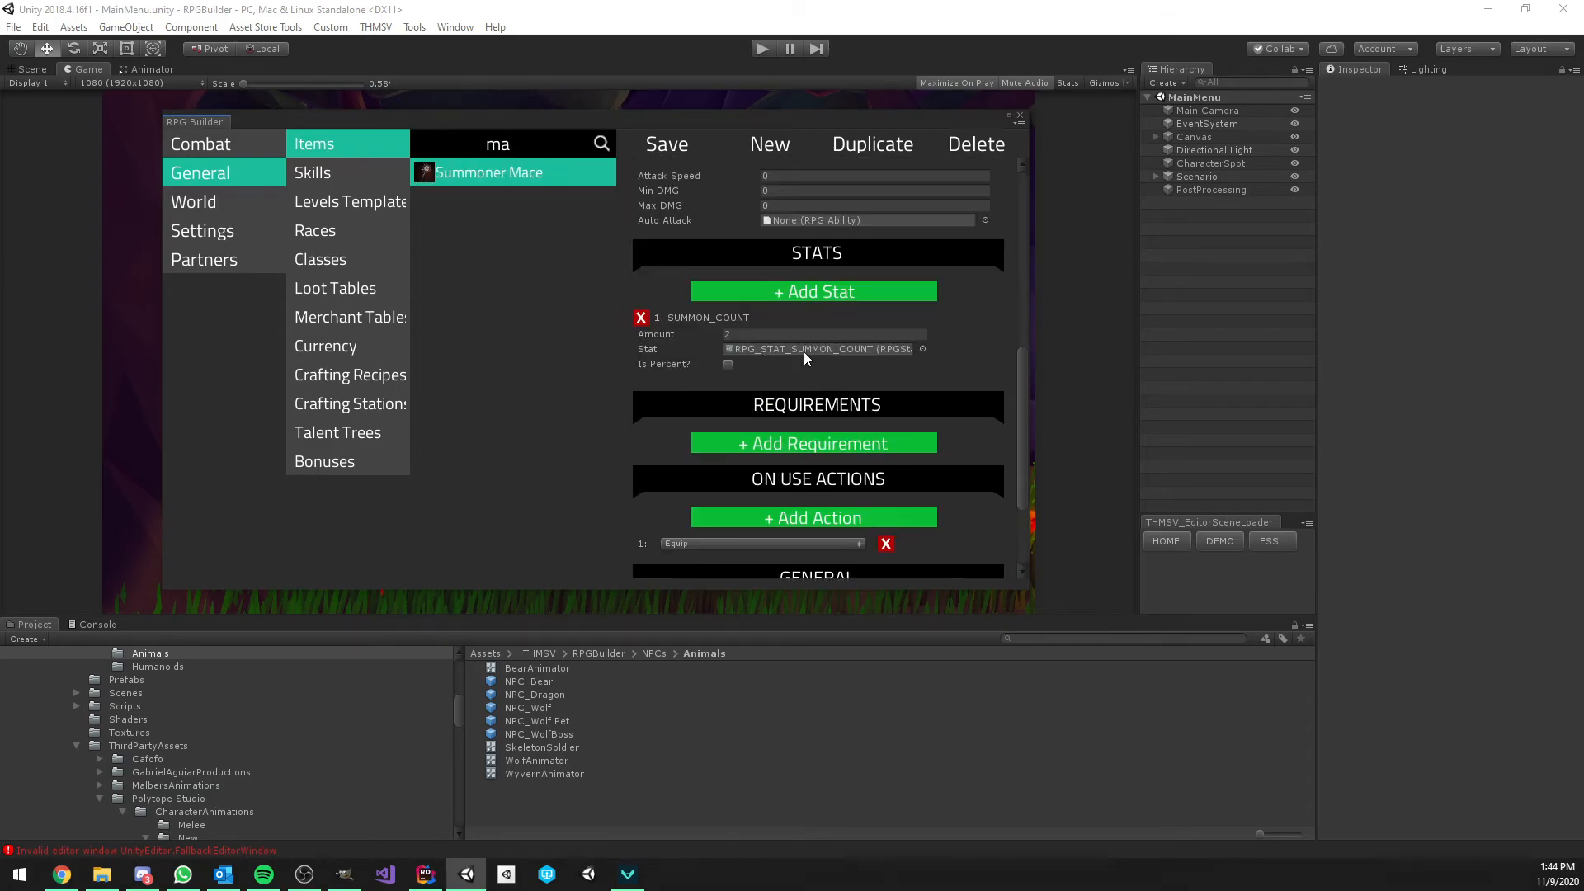
left_click(660, 148)
mouse_move(1017, 385)
left_mouse_down()
mouse_move(1023, 188)
mouse_move(1015, 375)
left_mouse_up()
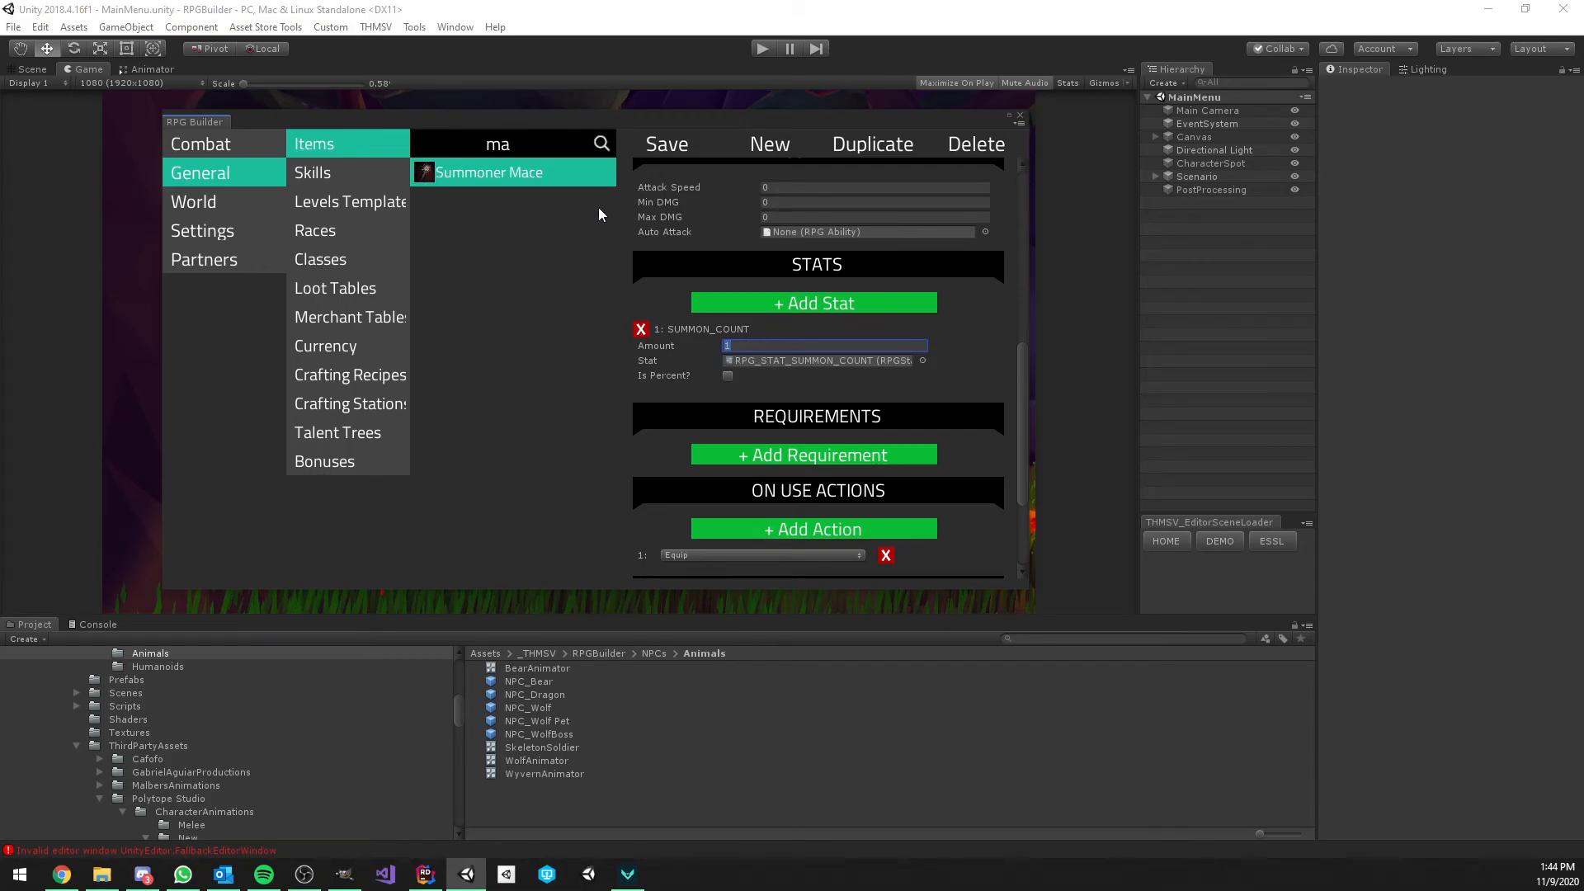
Close RPG Builder and start a maximized play test, continuing with the existing saved character
left_click(1021, 118)
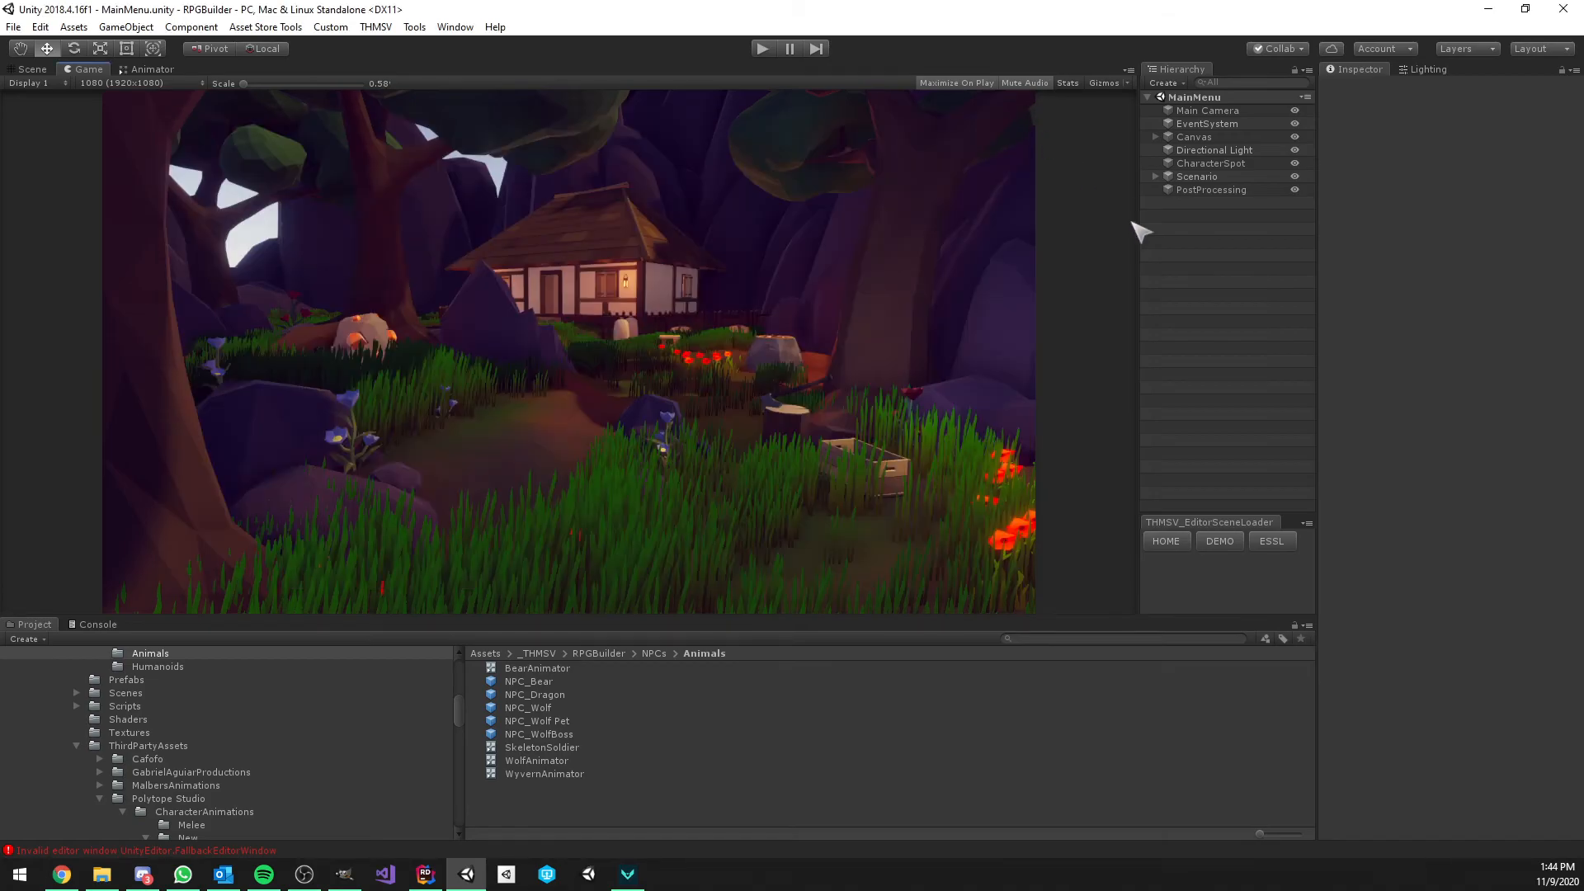
left_click(922, 84)
left_click(761, 50)
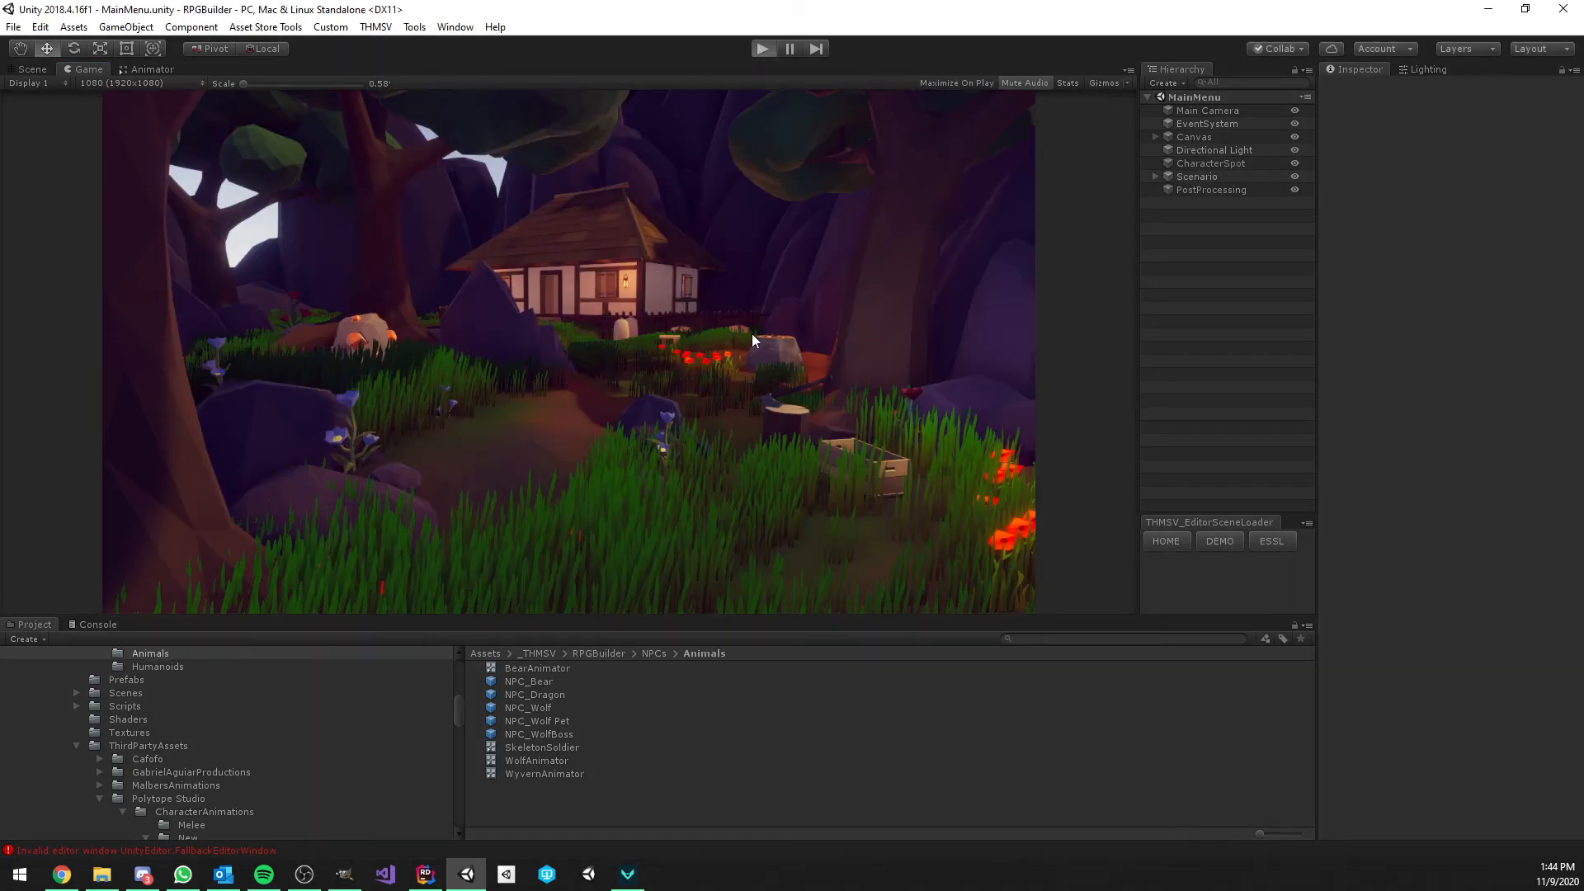
left_click(949, 84)
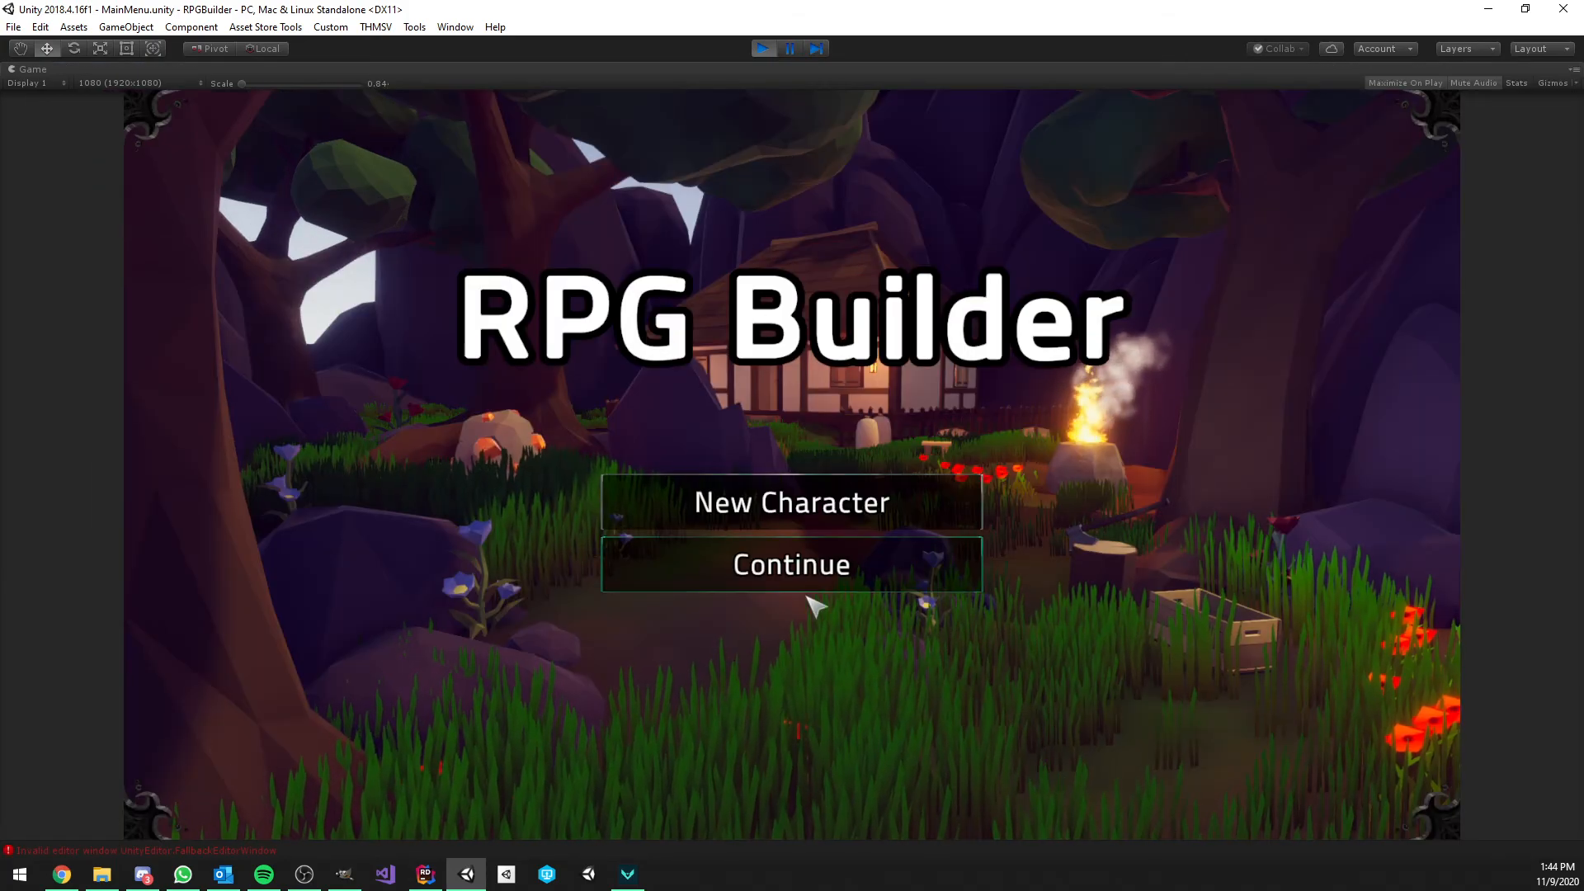
left_click(788, 564)
left_click(792, 785)
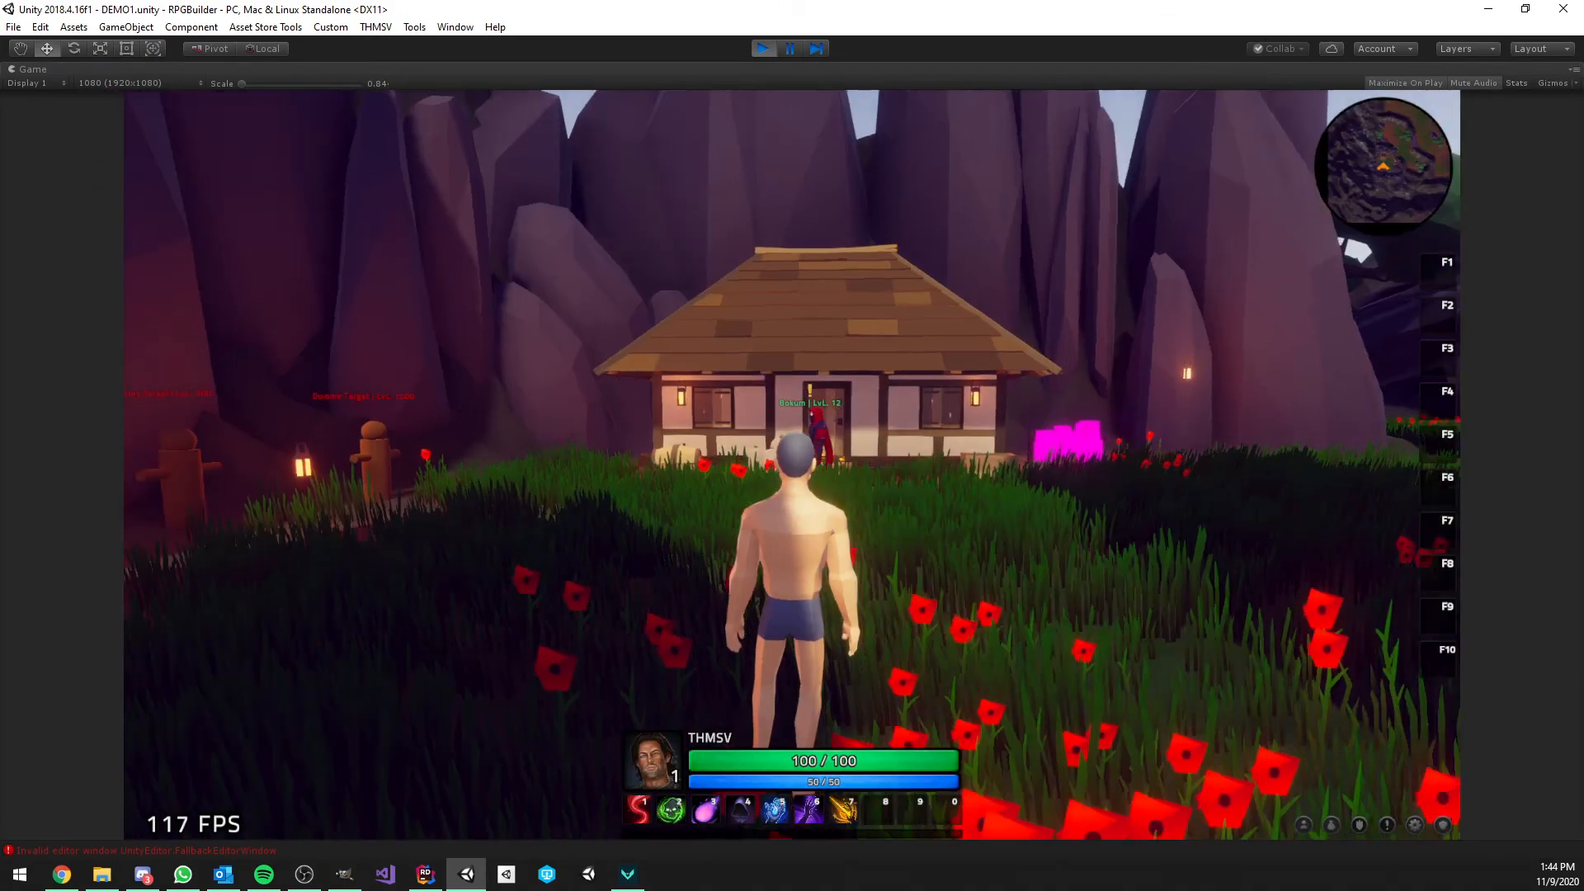
Check the character's equipped gear, then summon Raised Skeleton Soldiers up to the current summon limit near the house
key("c")
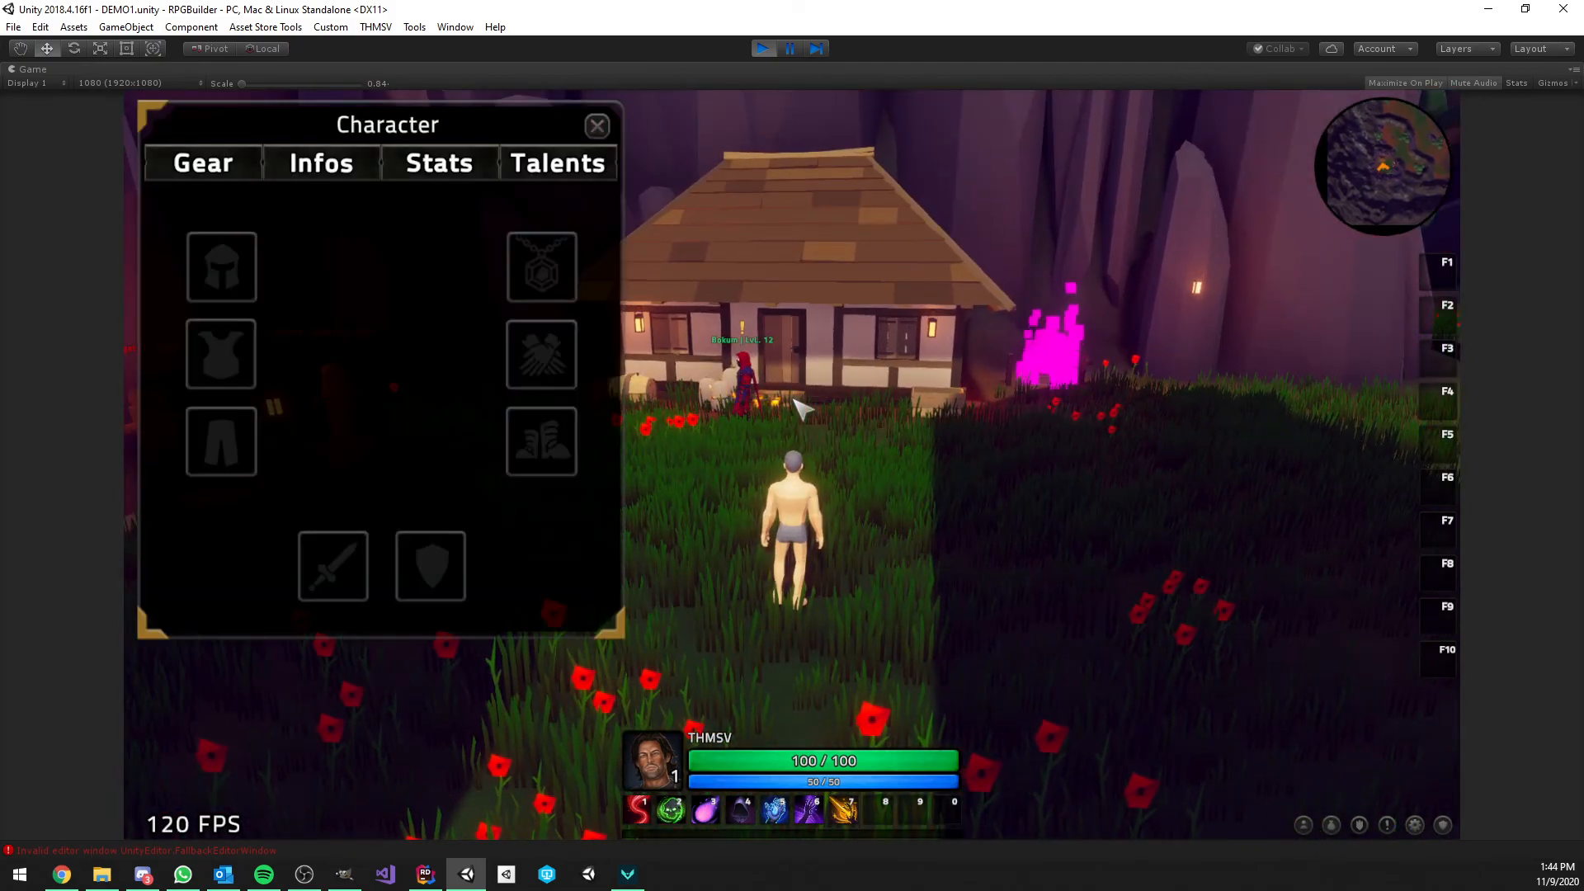
left_click(600, 126)
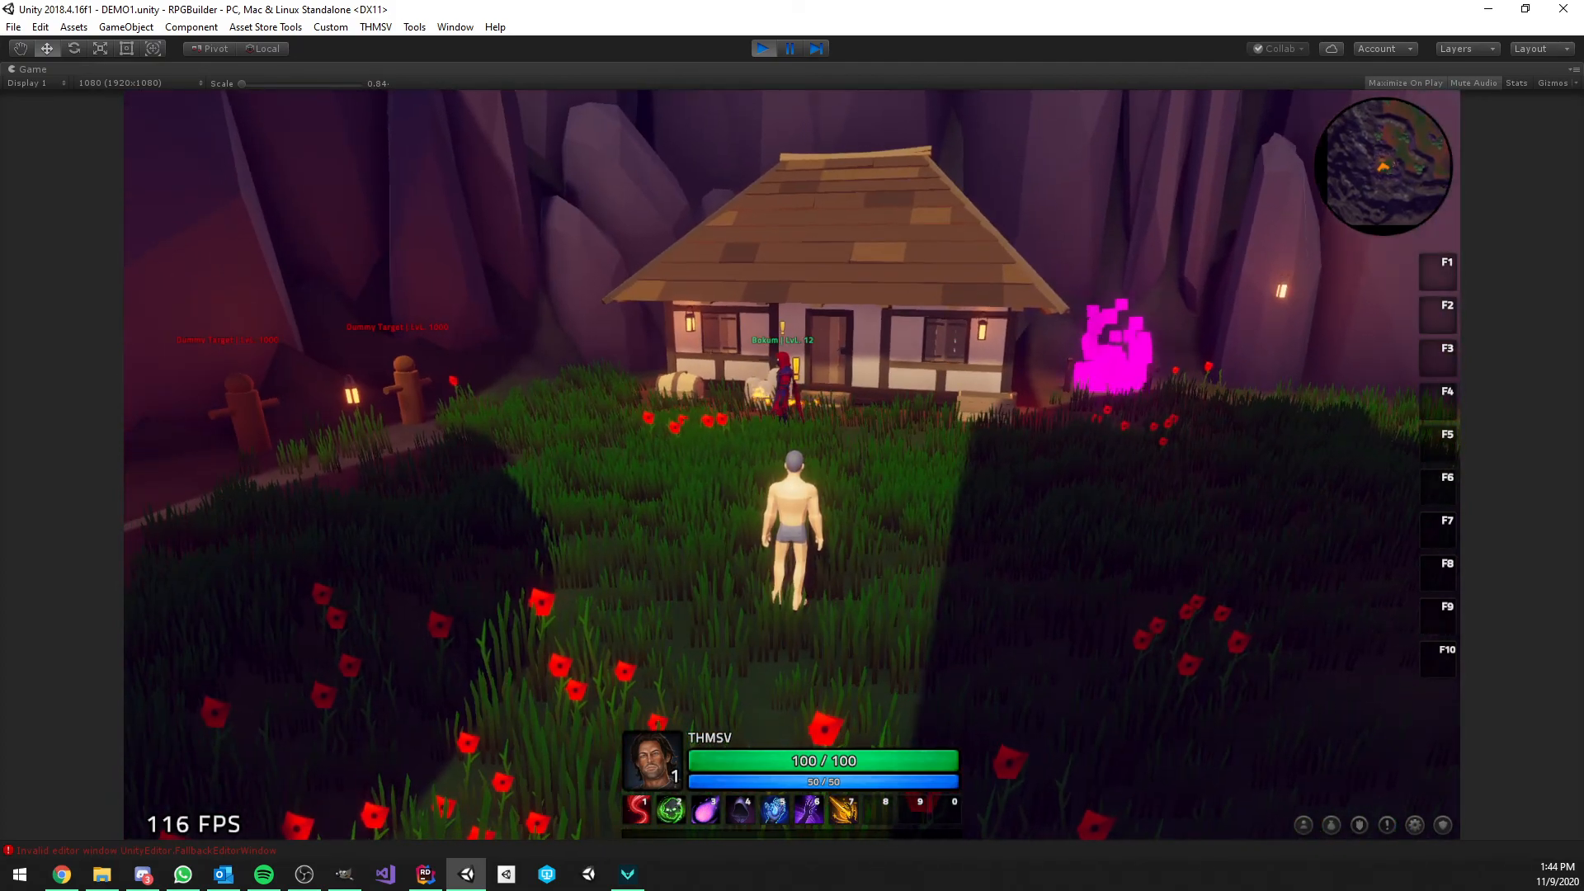
key("6")
key("w")
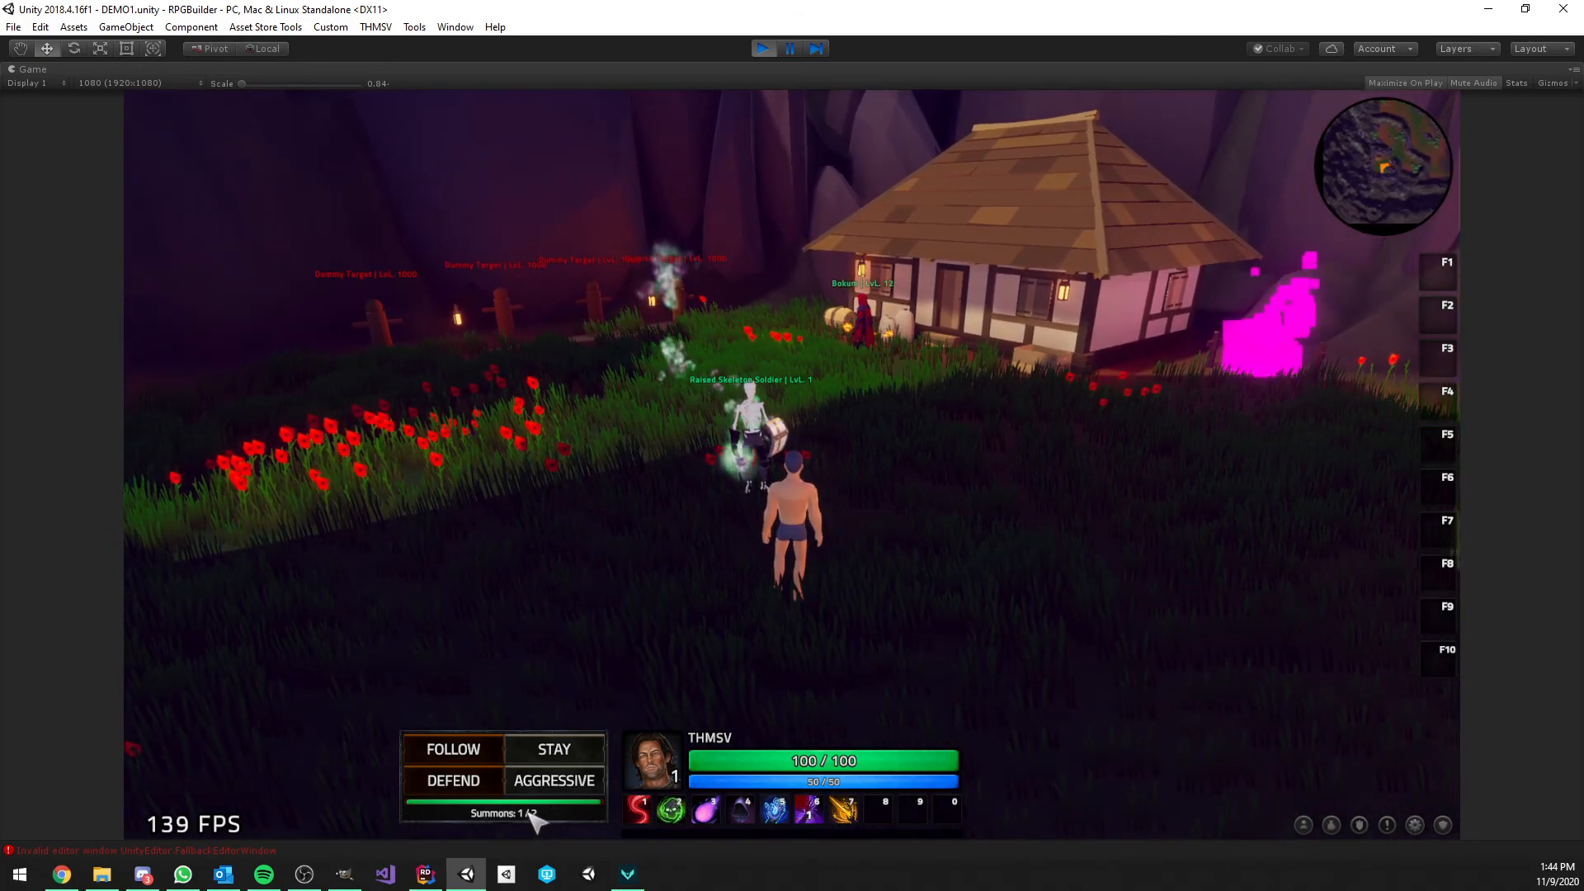
right_click_drag(530, 524, 495, 523)
key("6")
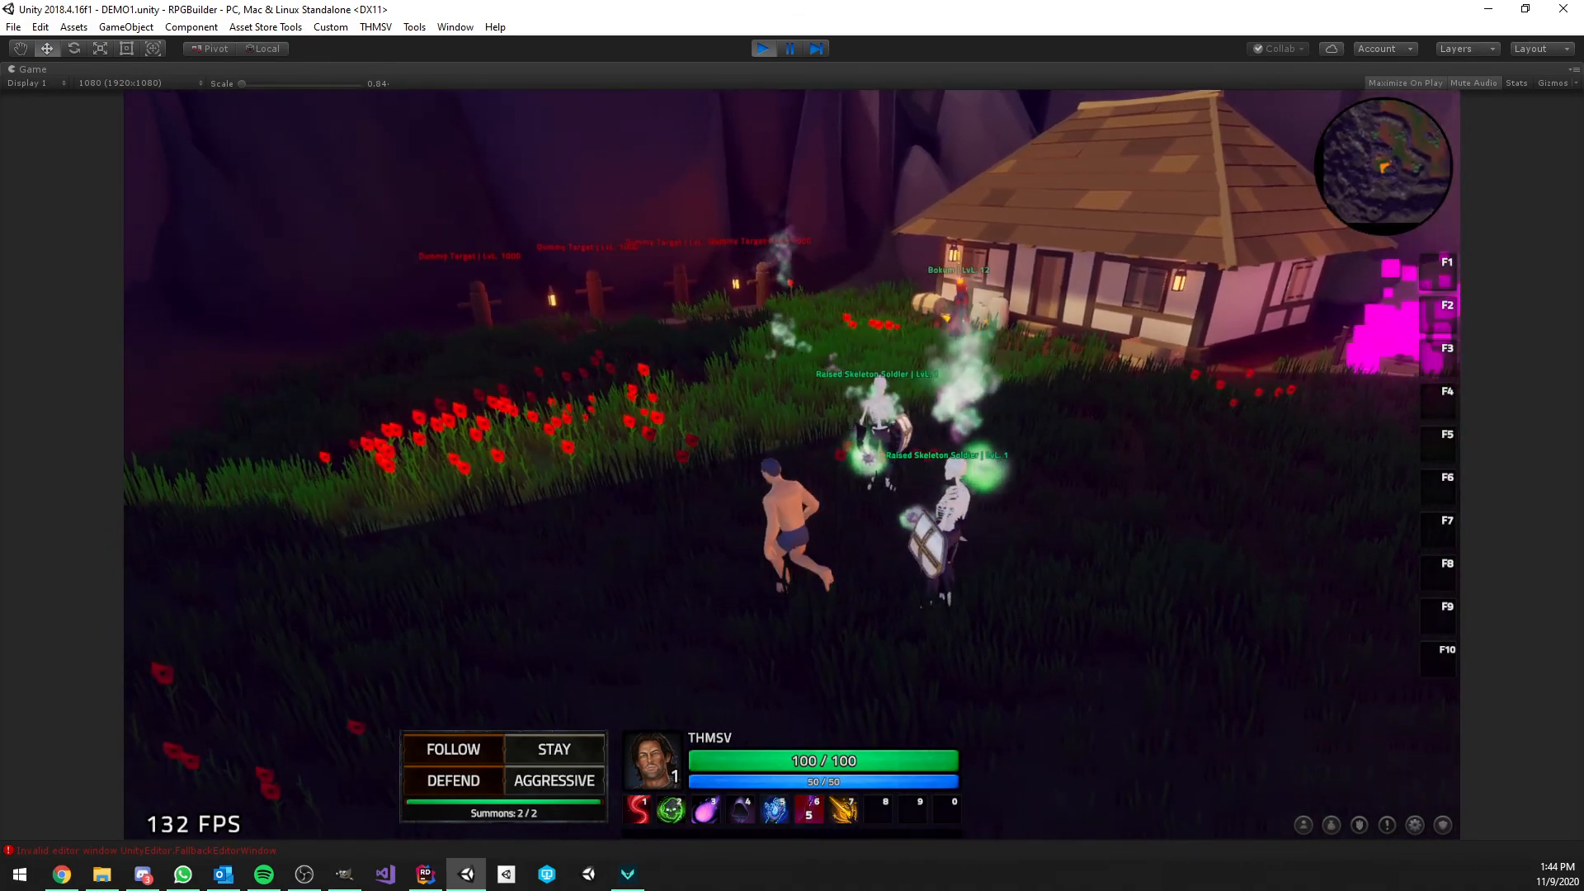
key("s")
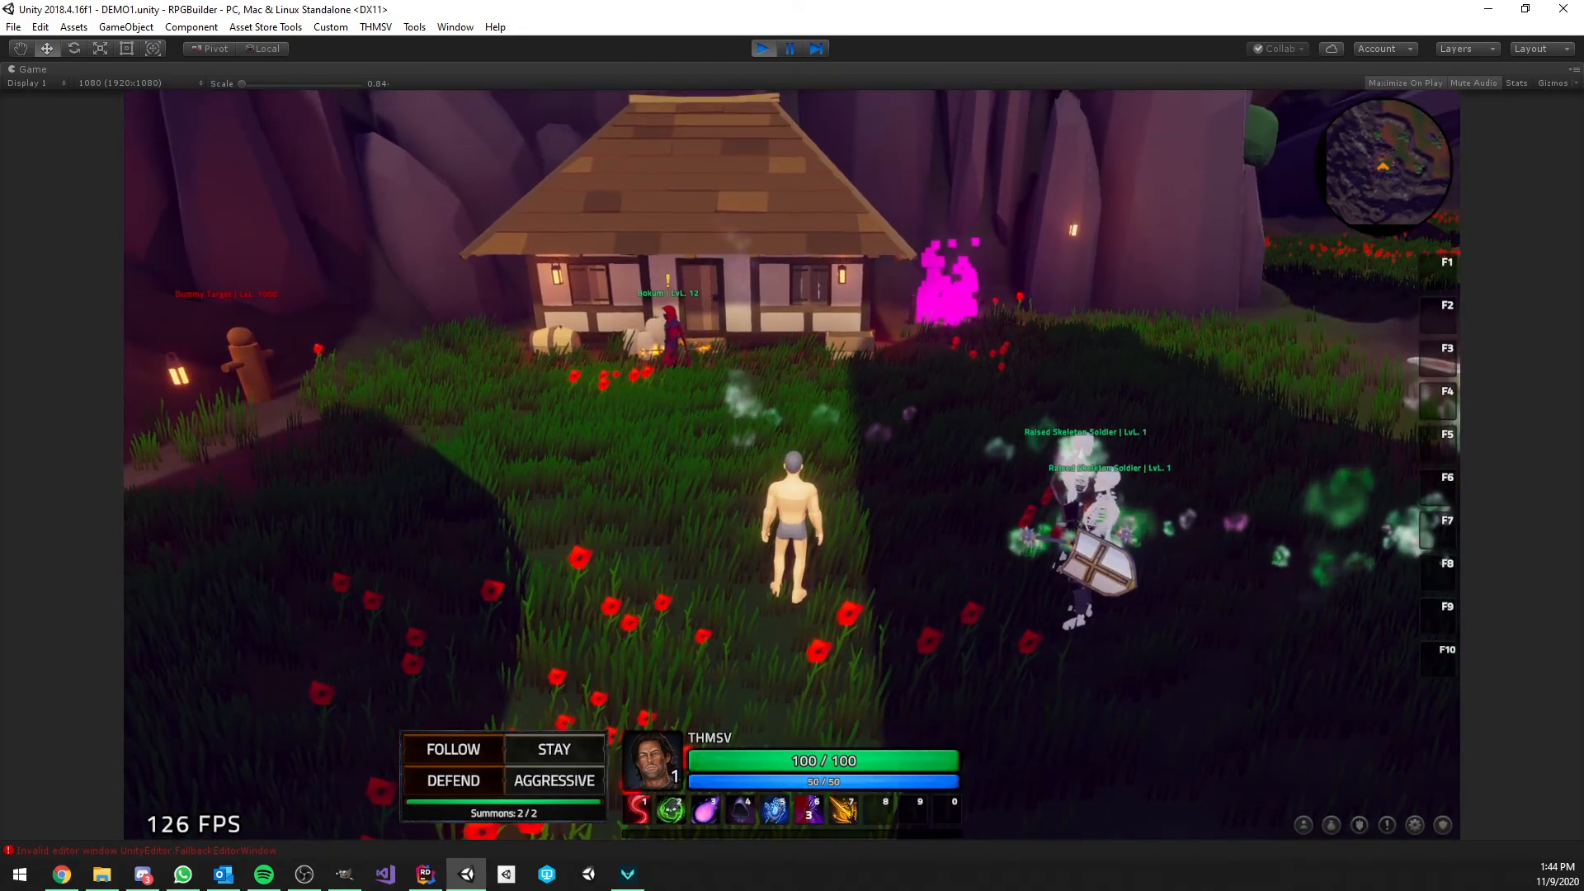
right_click_drag(792, 465, 777, 461)
key("6")
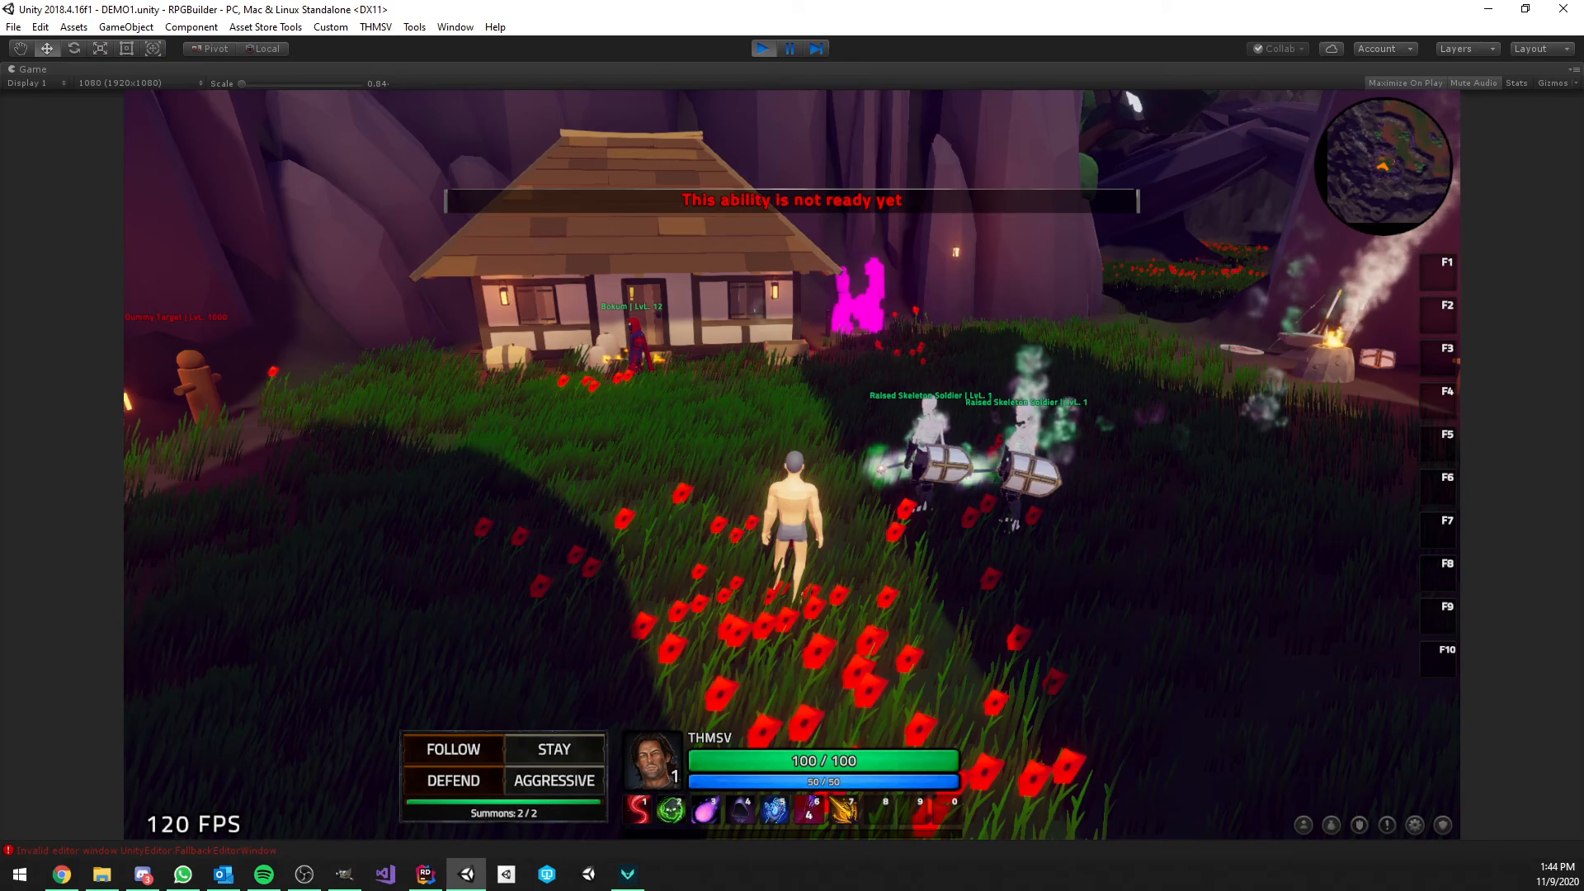
Search the Developer Panel's item list for "ma" and add two Summoner Maces to the inventory
left_click(1305, 824)
left_click(1305, 824)
left_click(1443, 824)
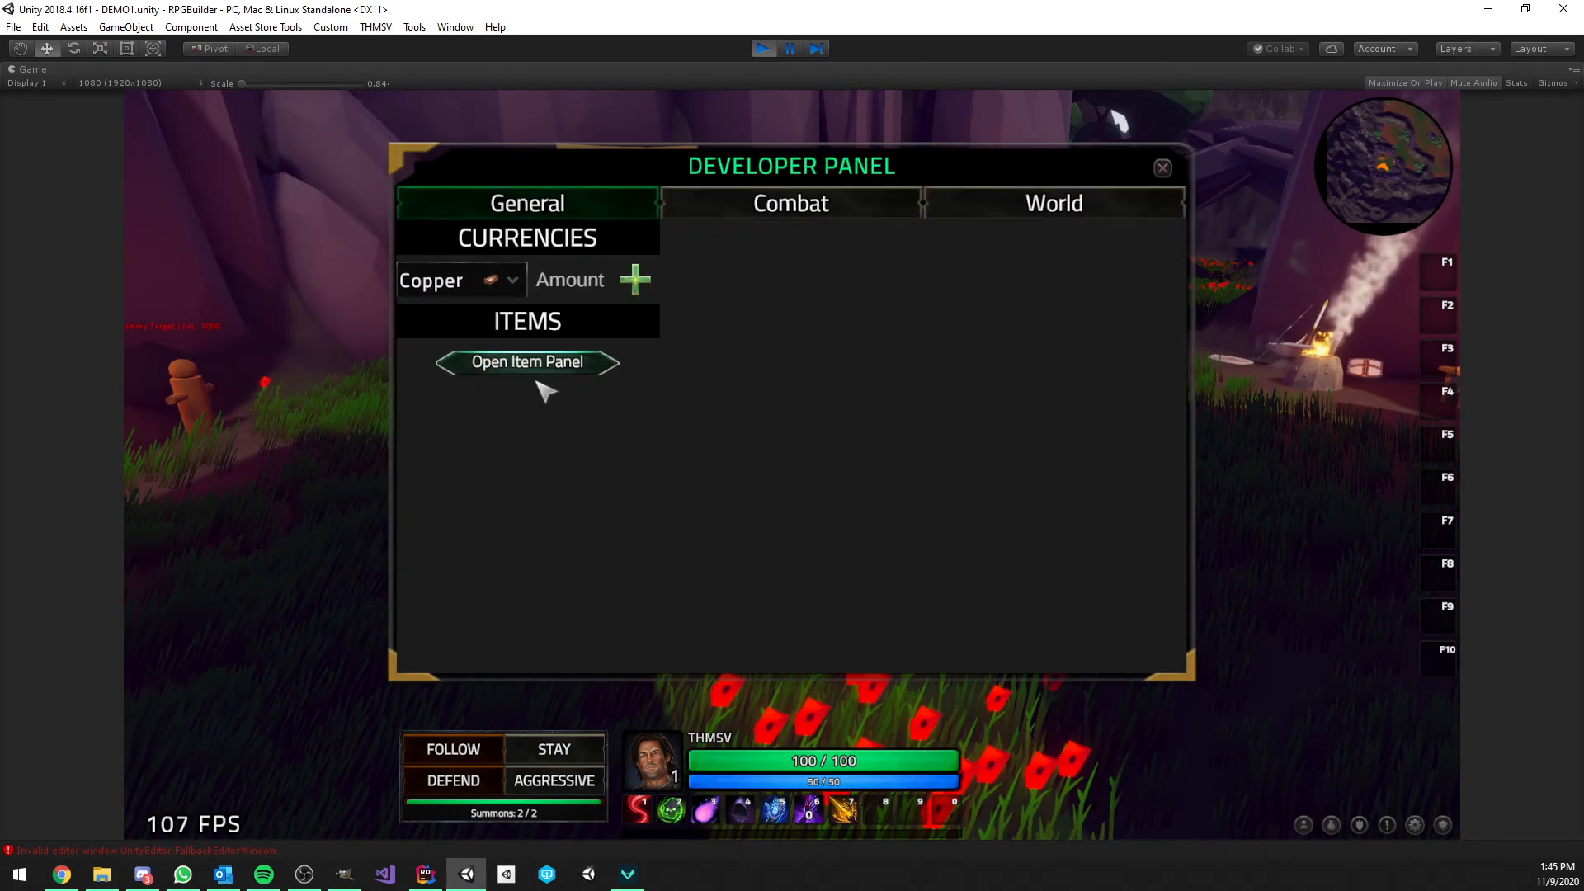
left_click(542, 369)
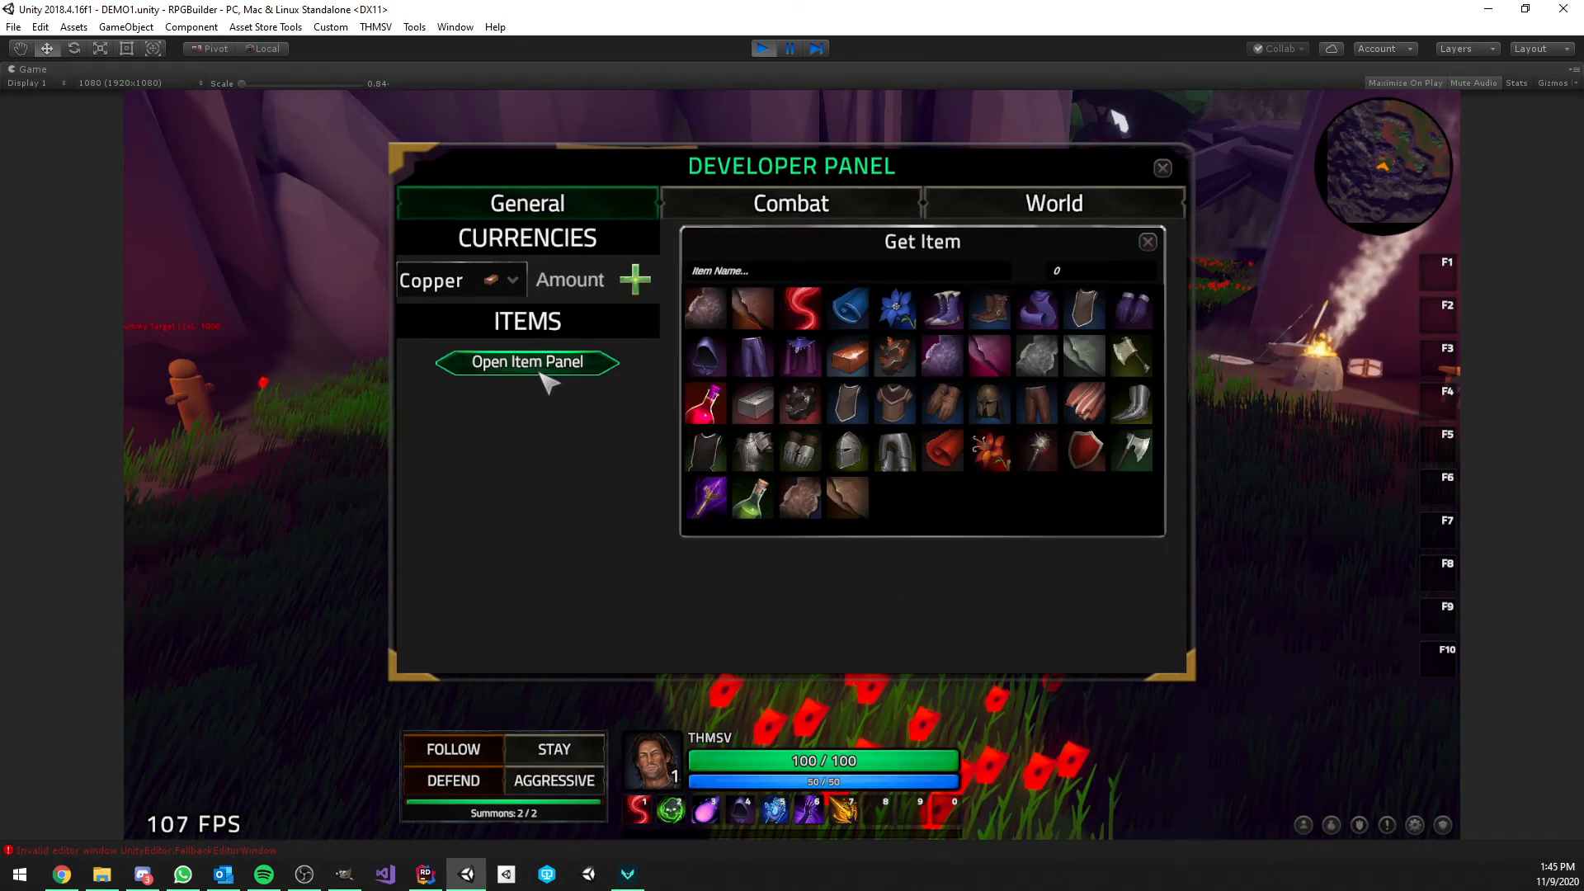
left_click(868, 269)
type("ma")
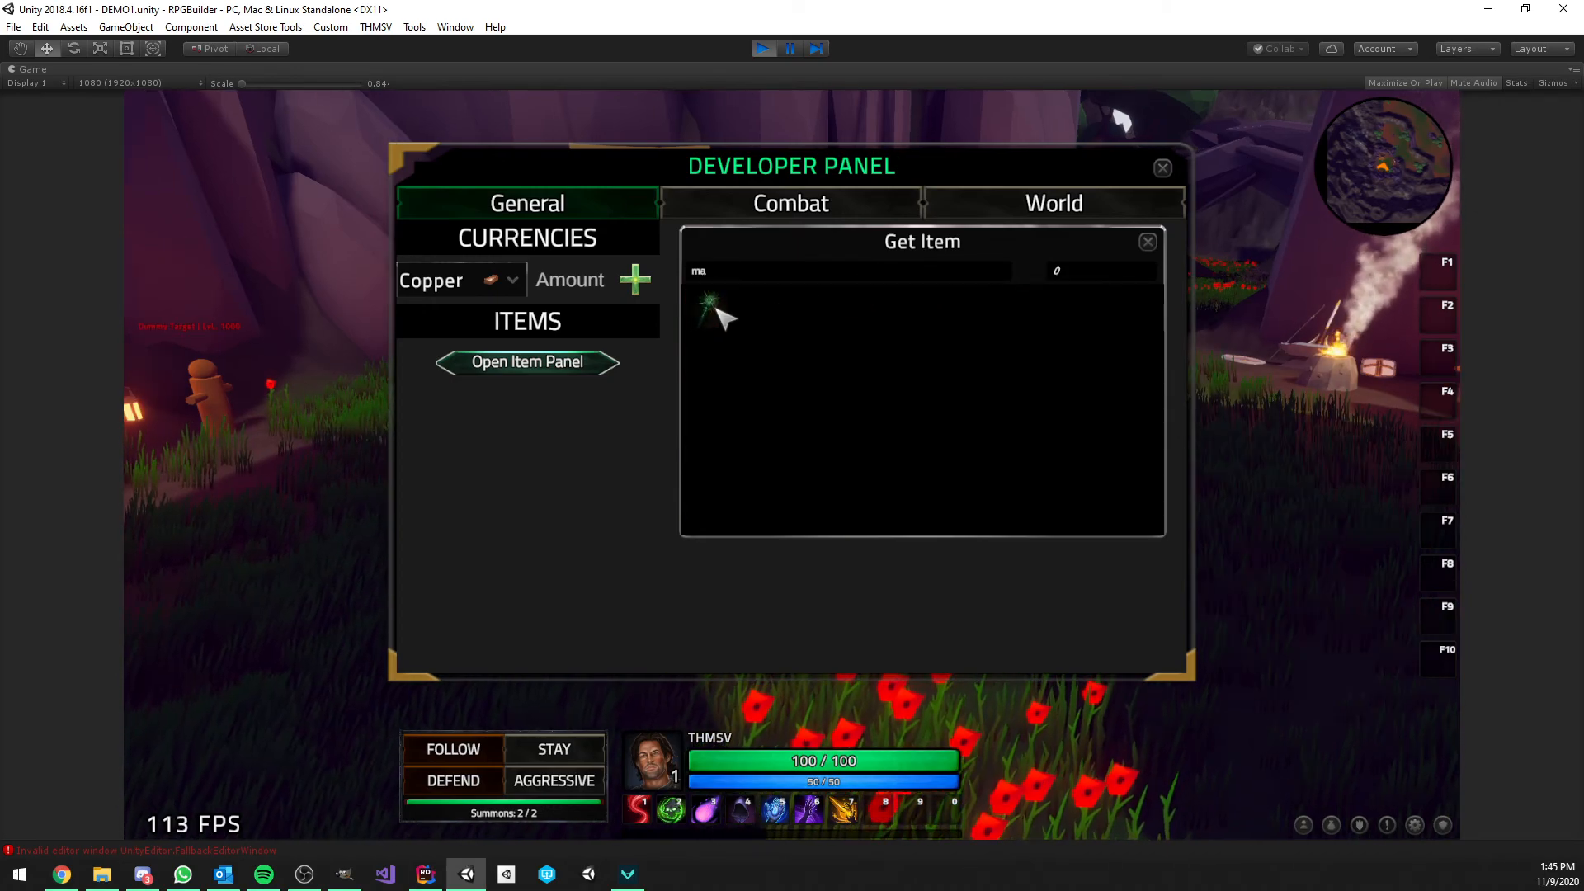
left_click(1162, 169)
Equip both Summoner Maces from the character's inventory
left_click(1331, 826)
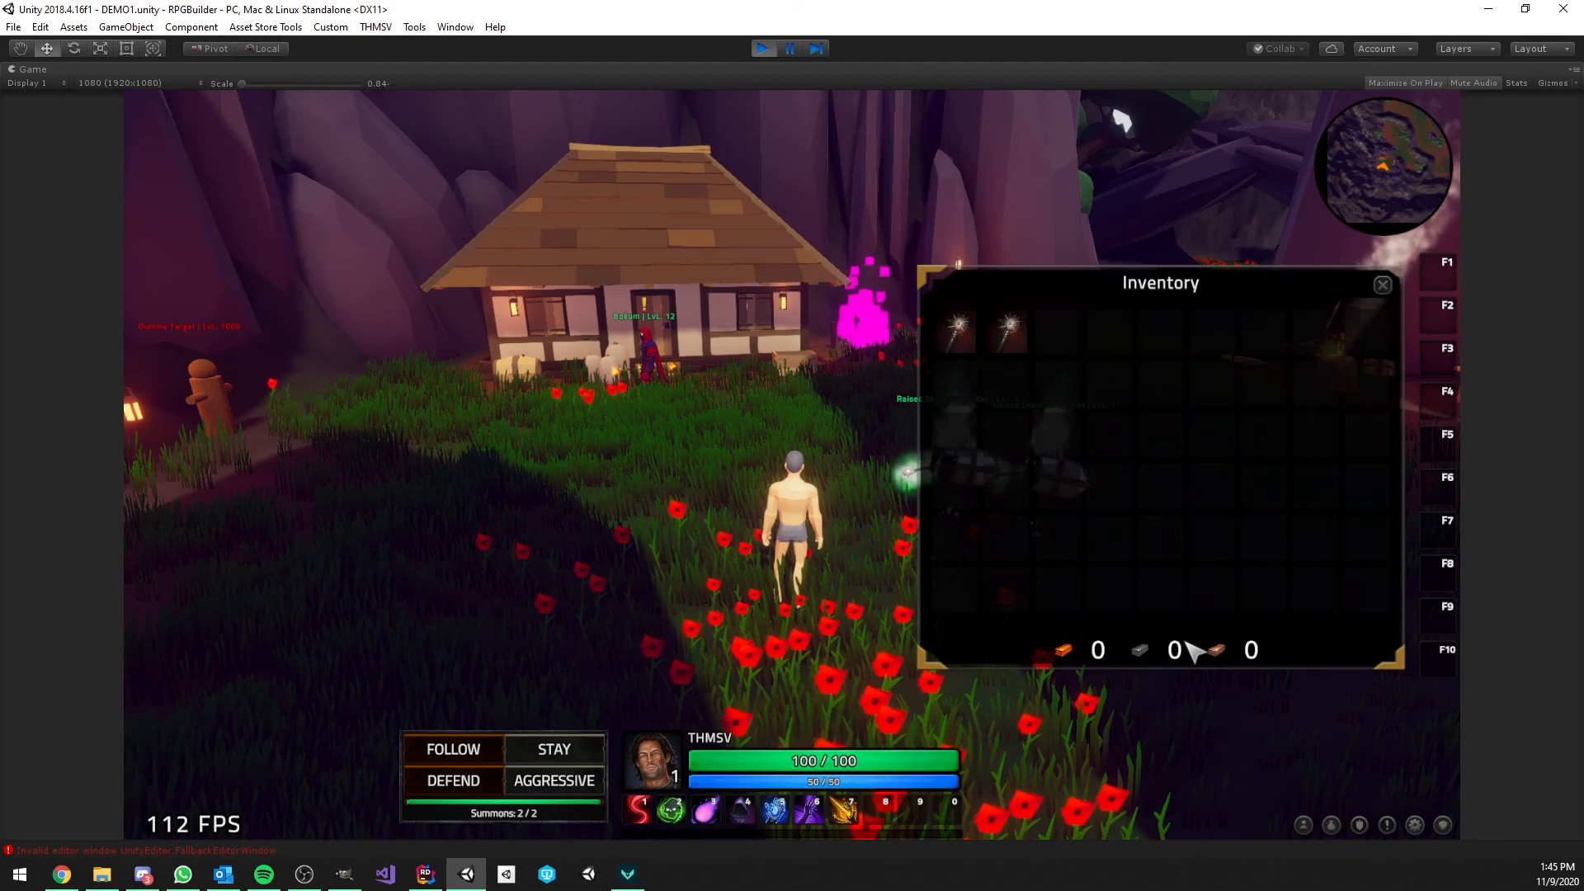
right_click(972, 344)
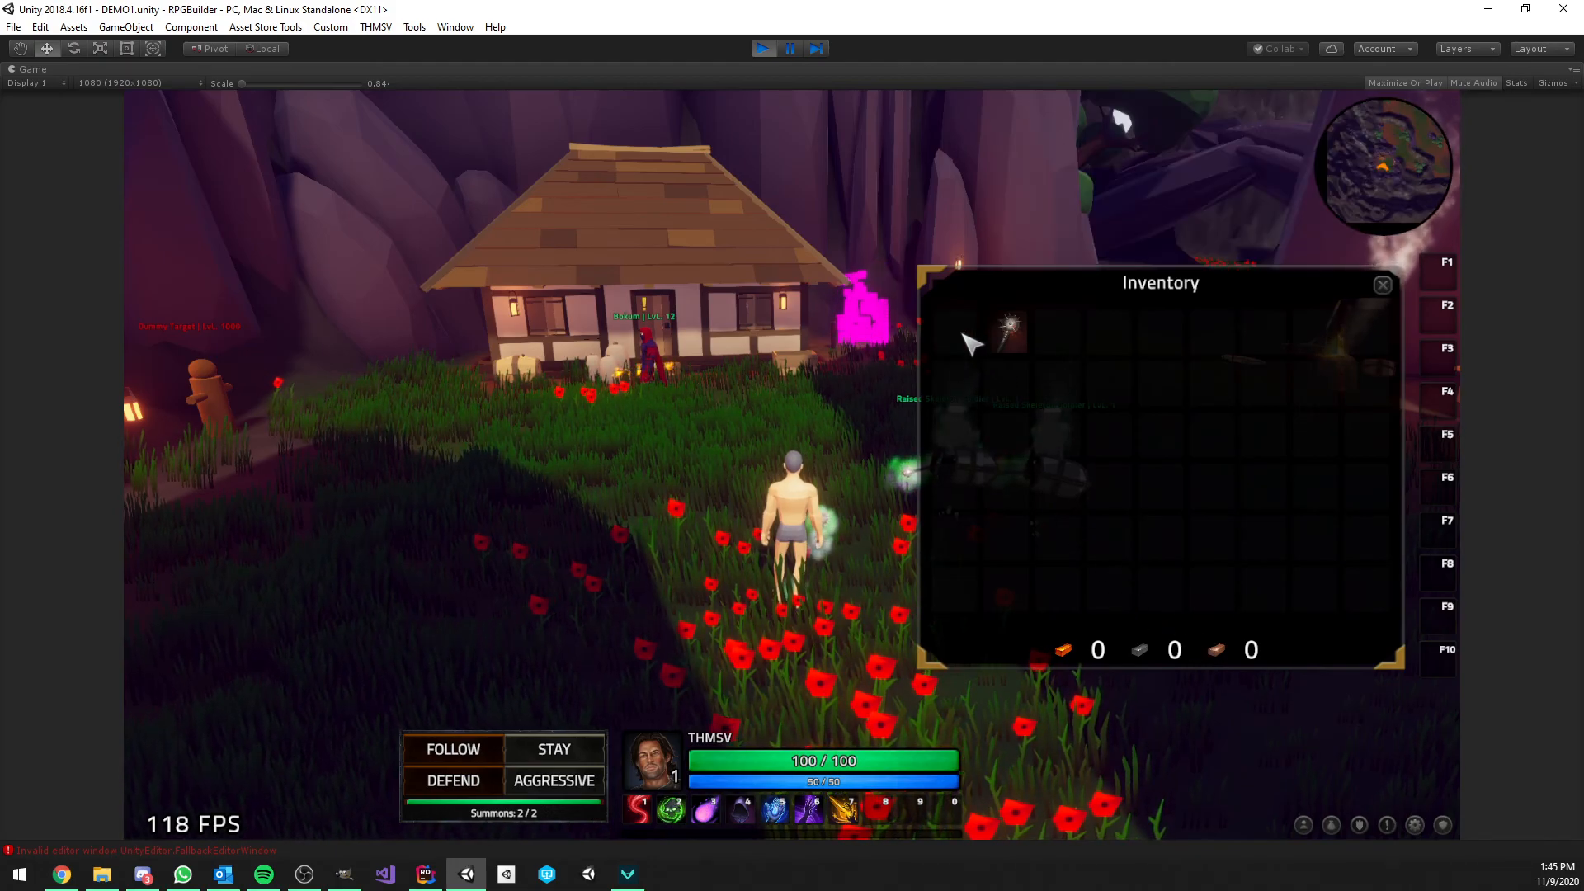
mouse_move(1027, 328)
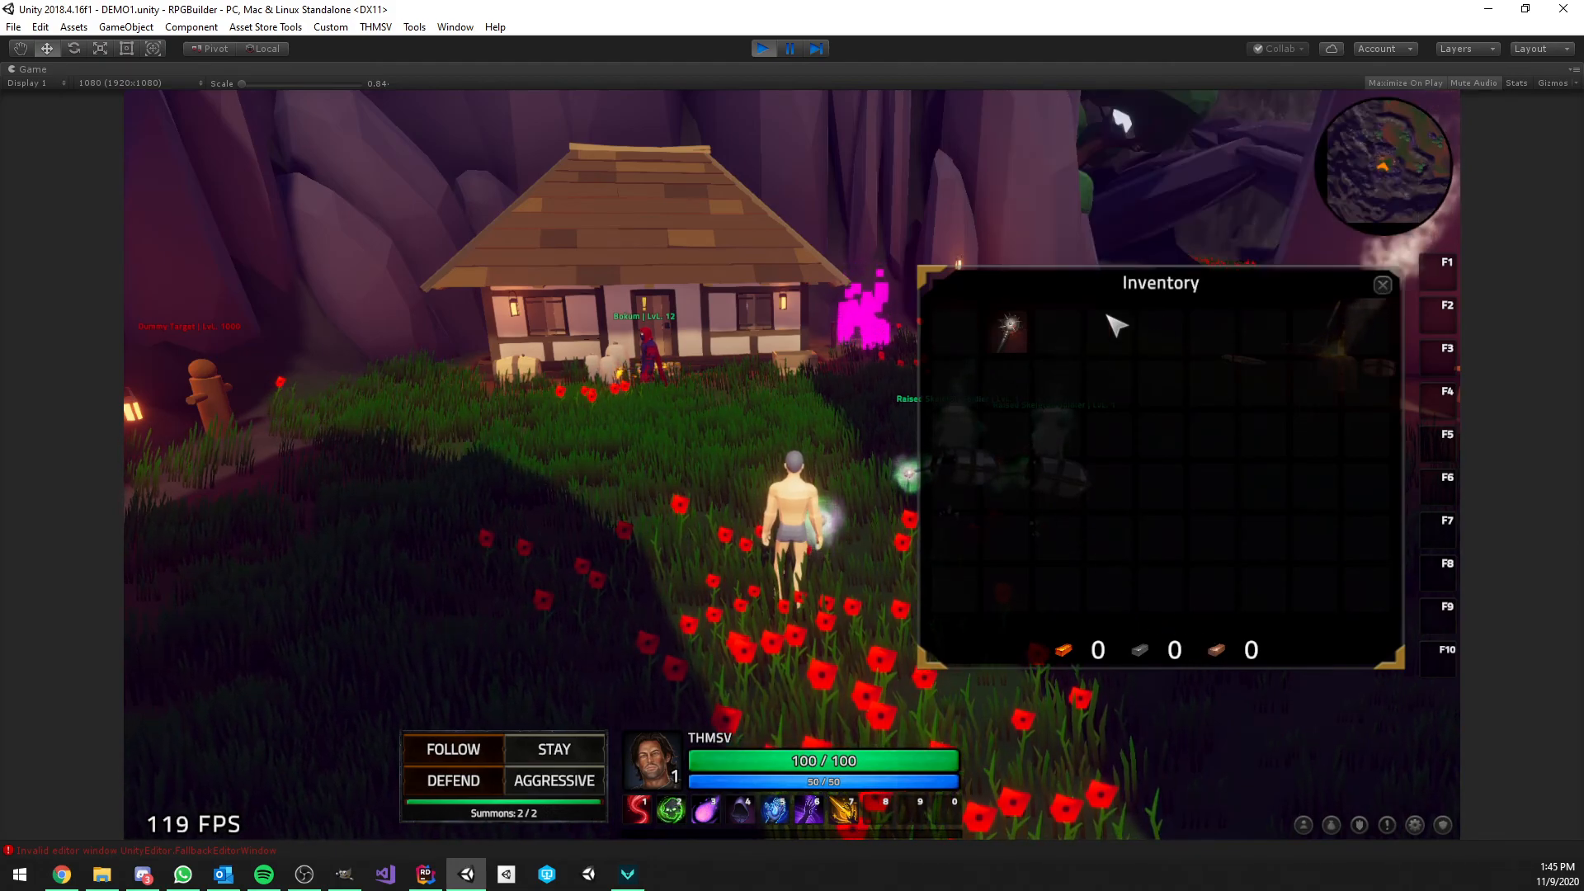
right_click(1015, 330)
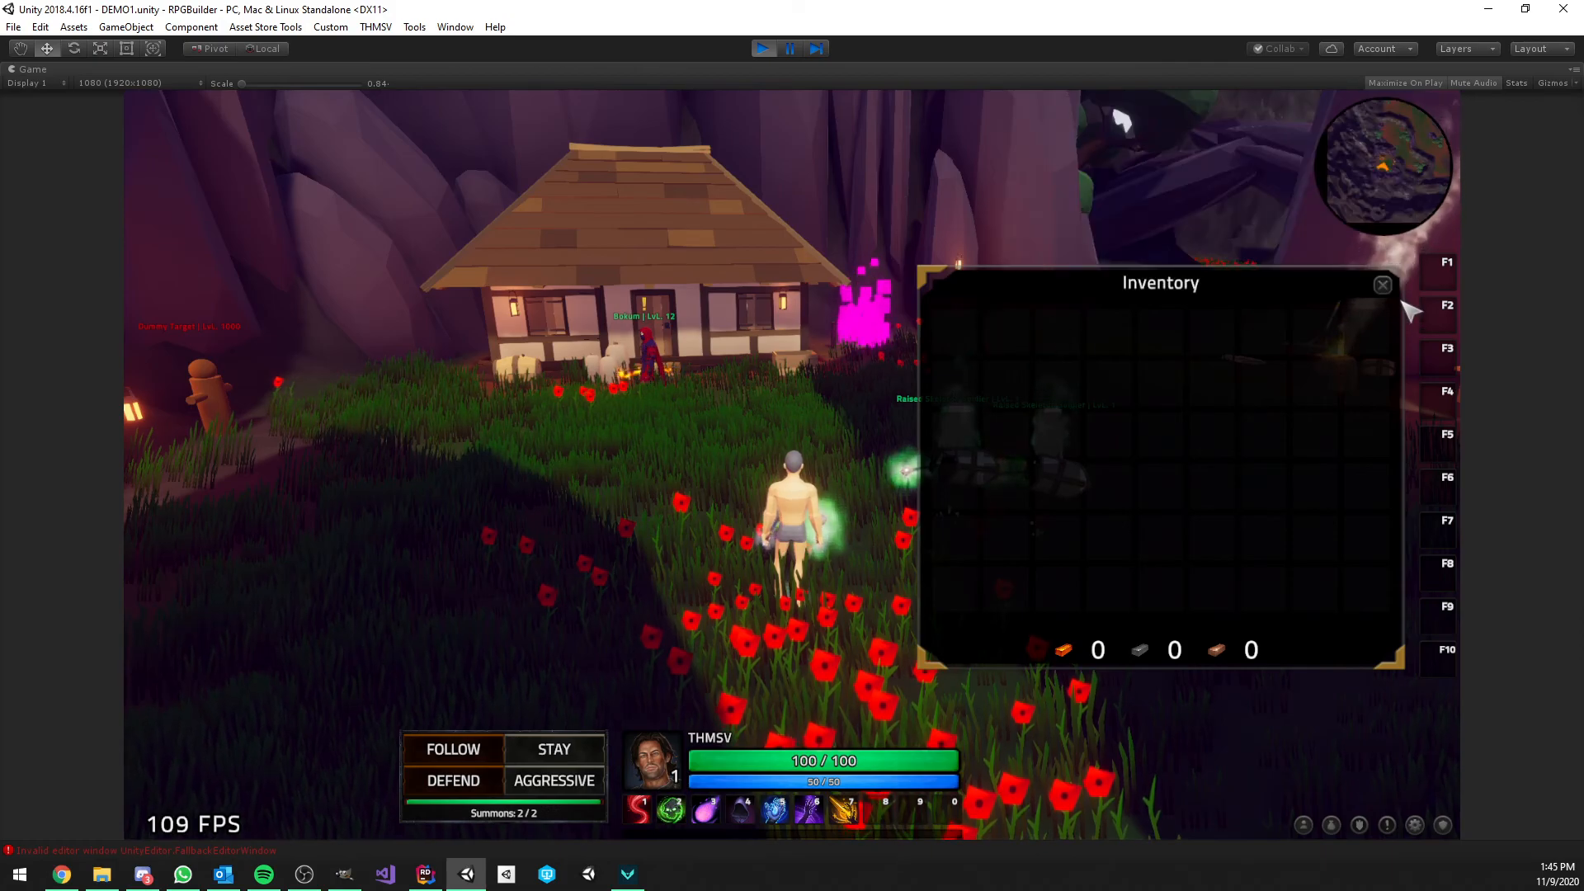
left_click(1384, 286)
Summon two more Raised Skeleton Soldiers to fill the limit raised by the equipped maces
key("6")
key("w")
key("d")
right_click_drag(934, 382, 826, 404)
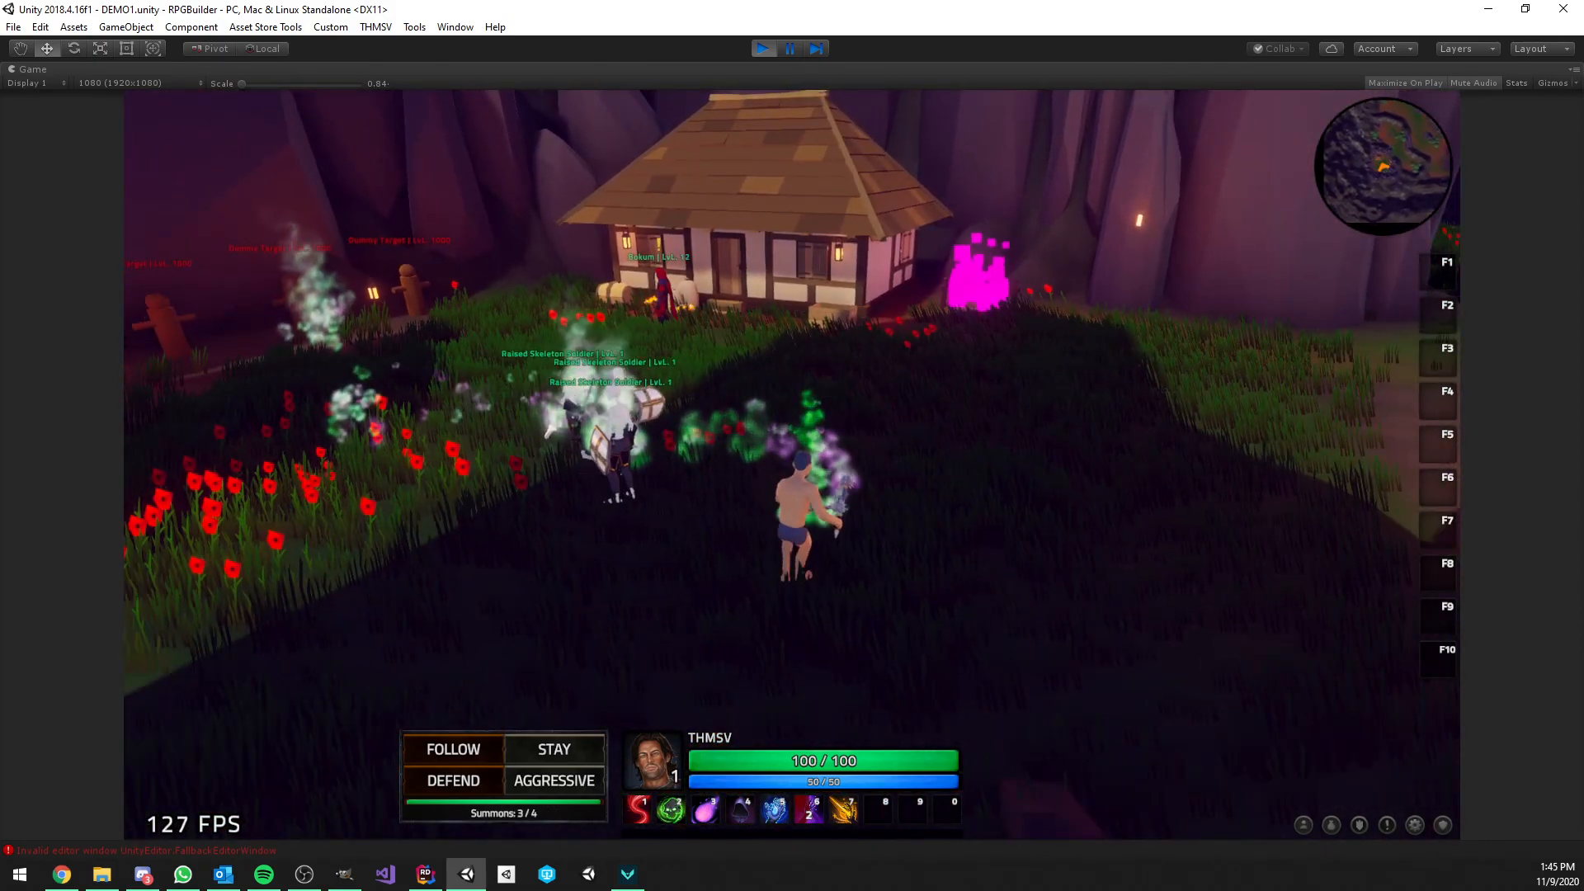
key("6")
key("a")
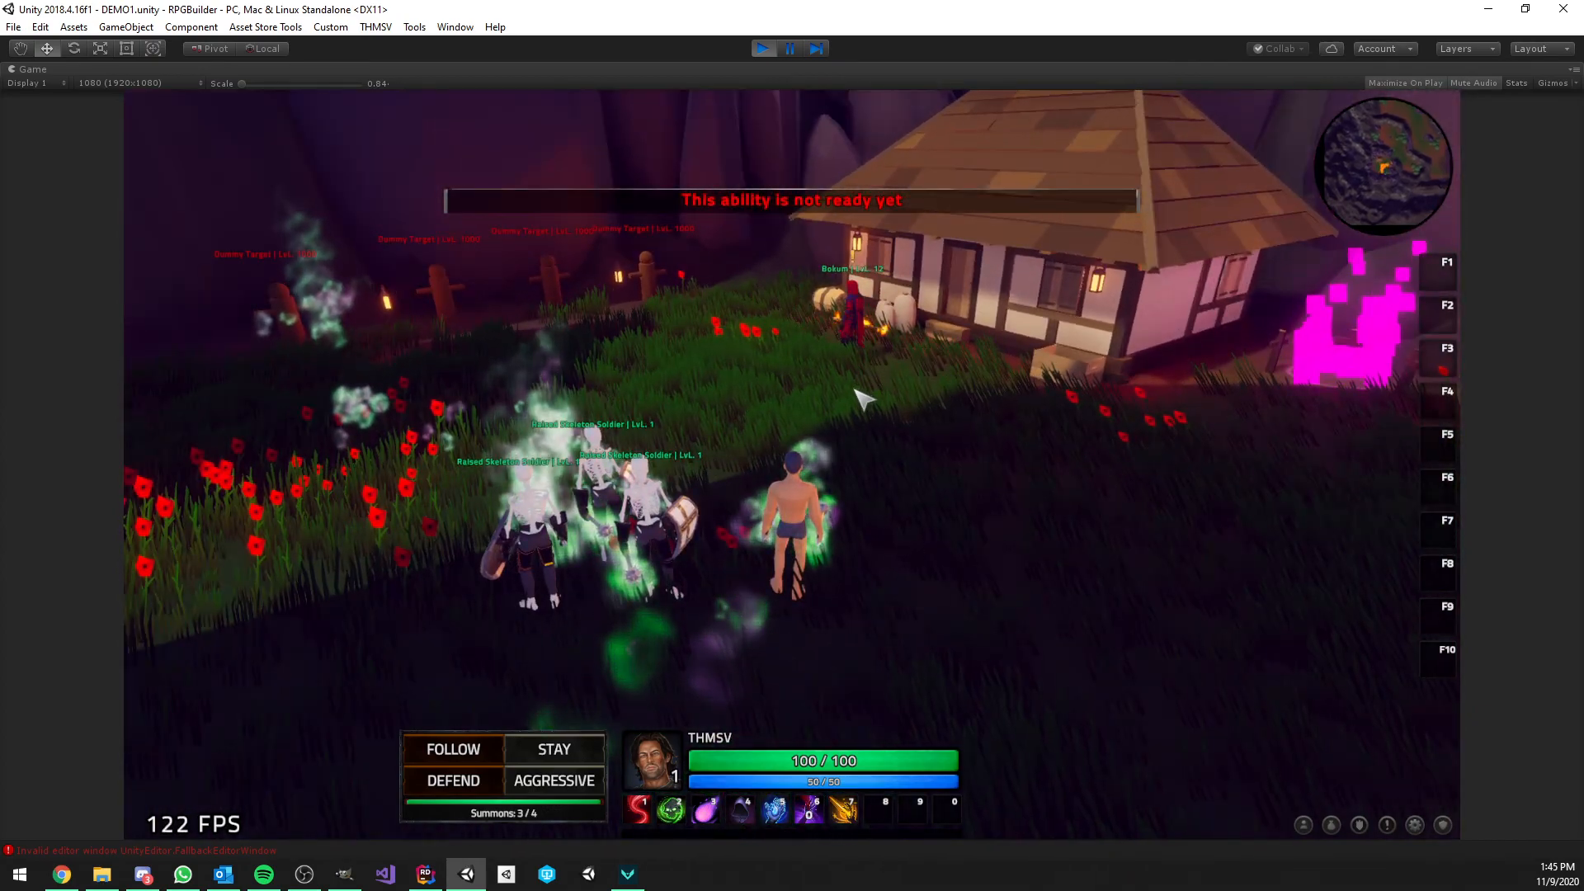
key("w")
key("a")
key("6")
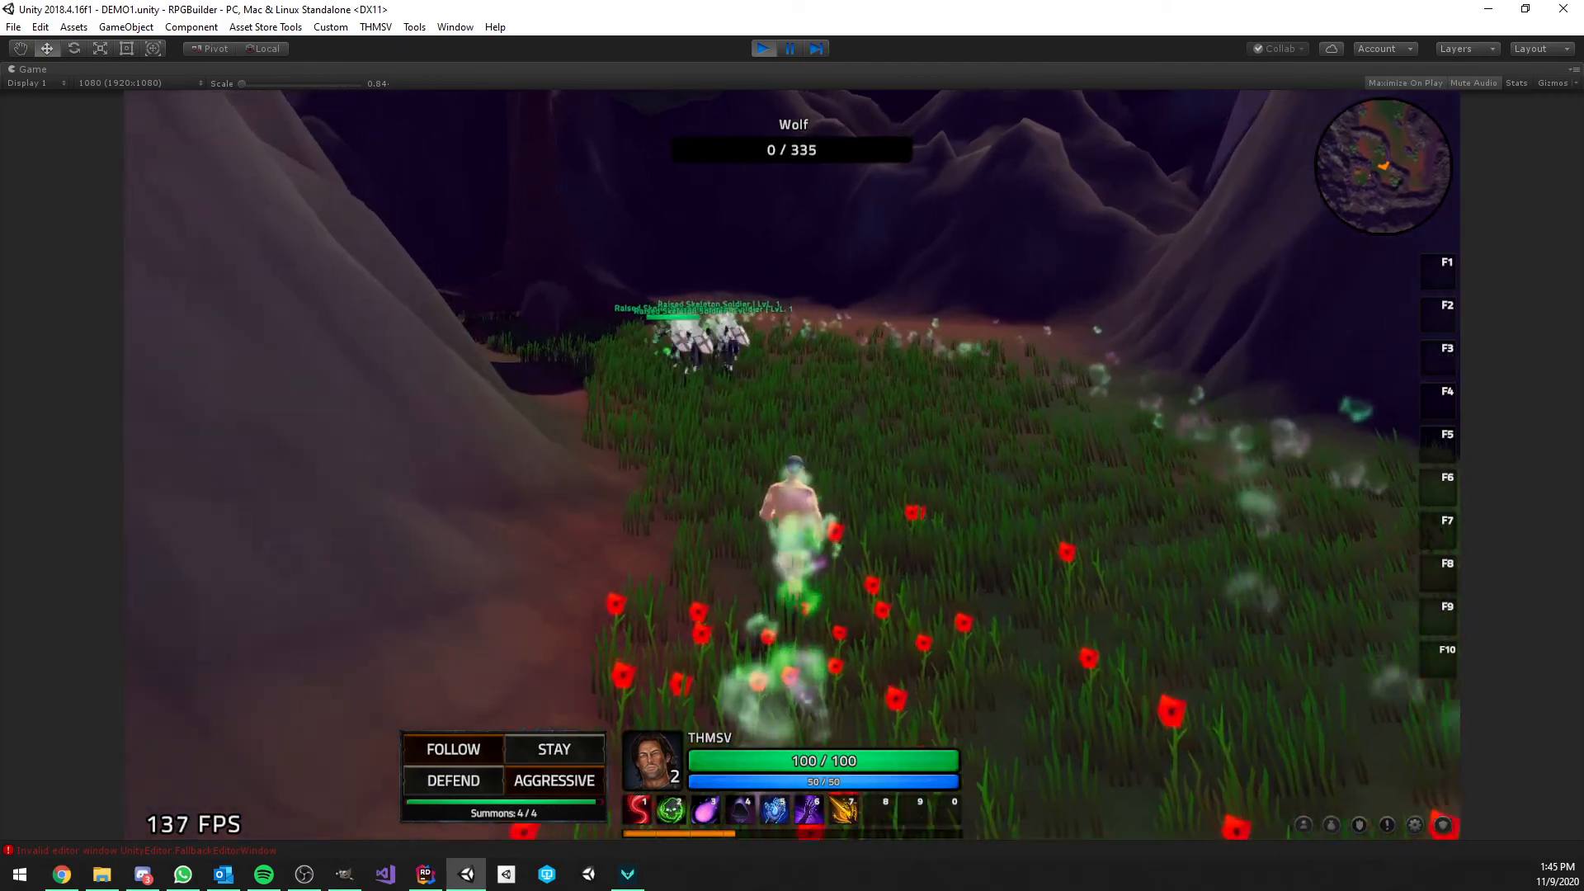
Lead the four skeleton soldiers through the flower field to fight the enemies near the large tree
key("w")
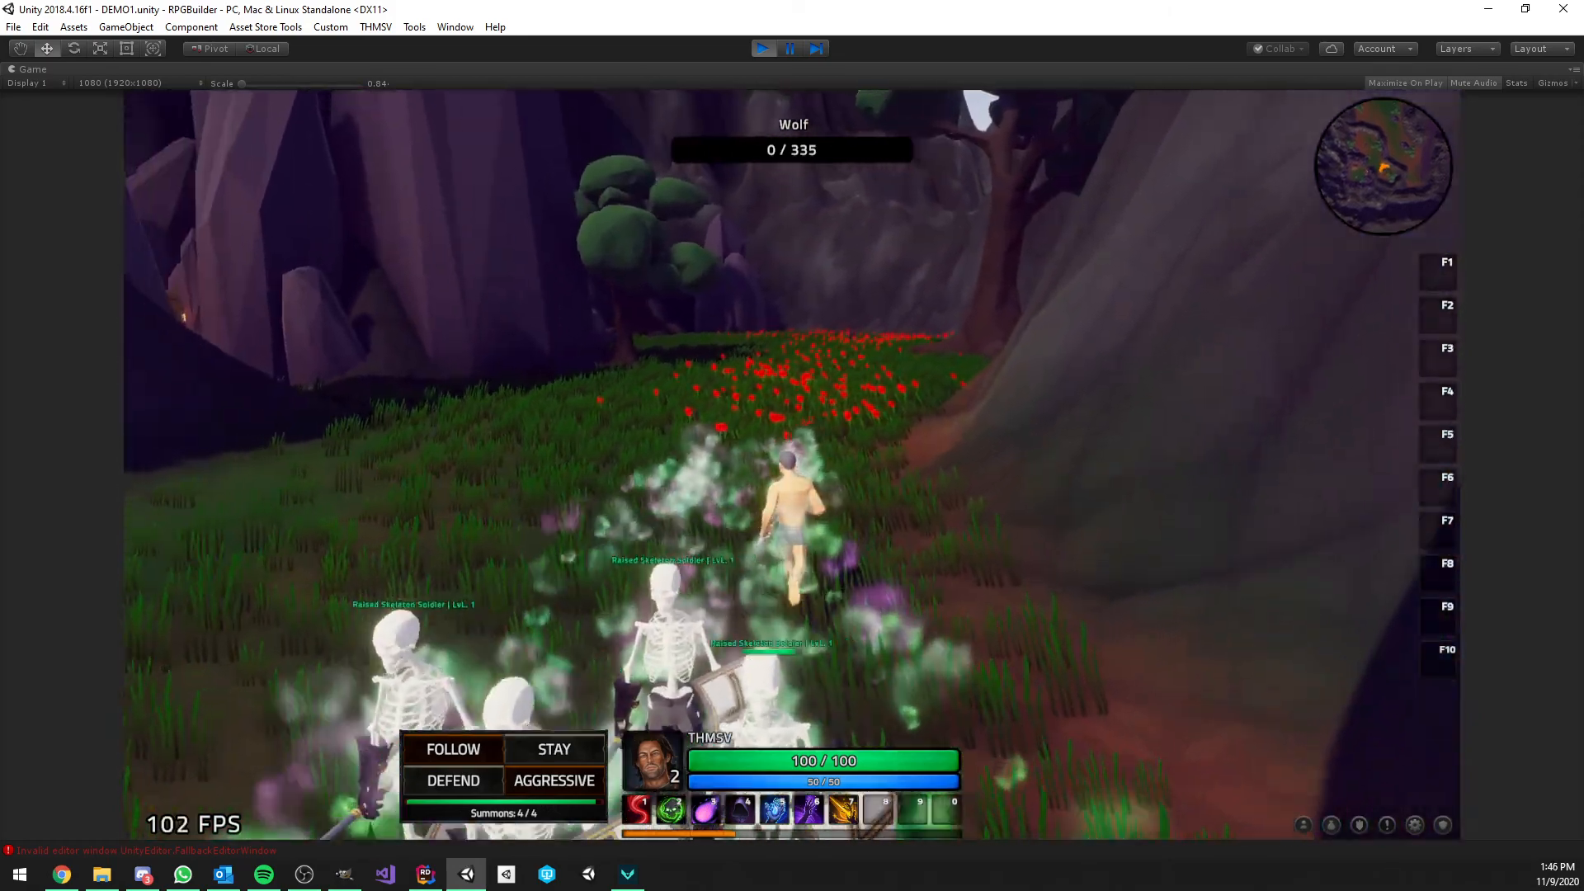
key("w")
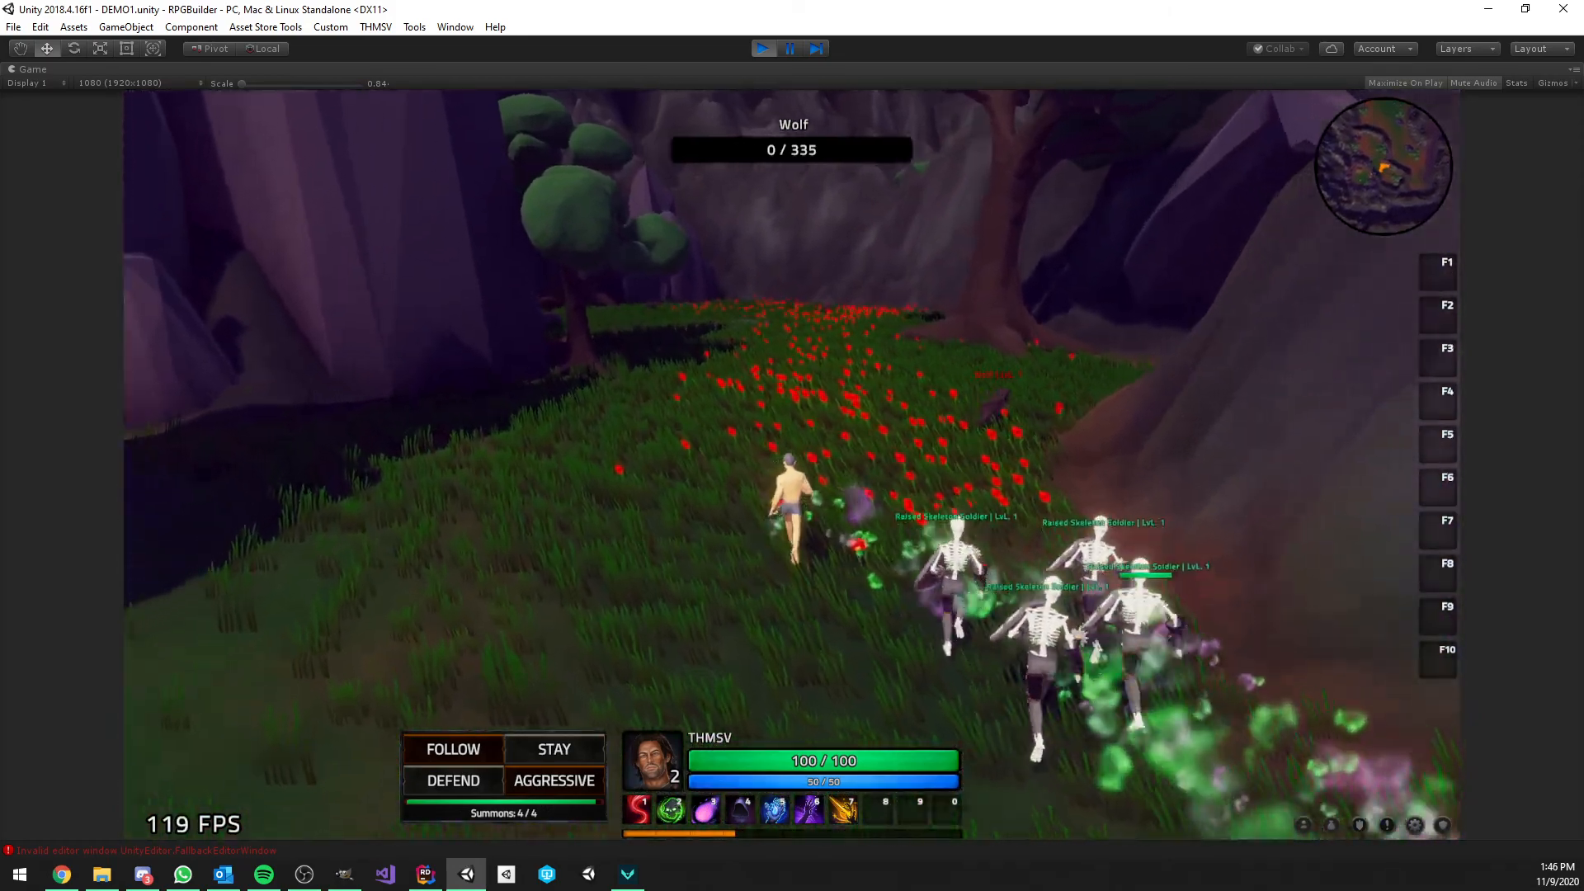
key("w")
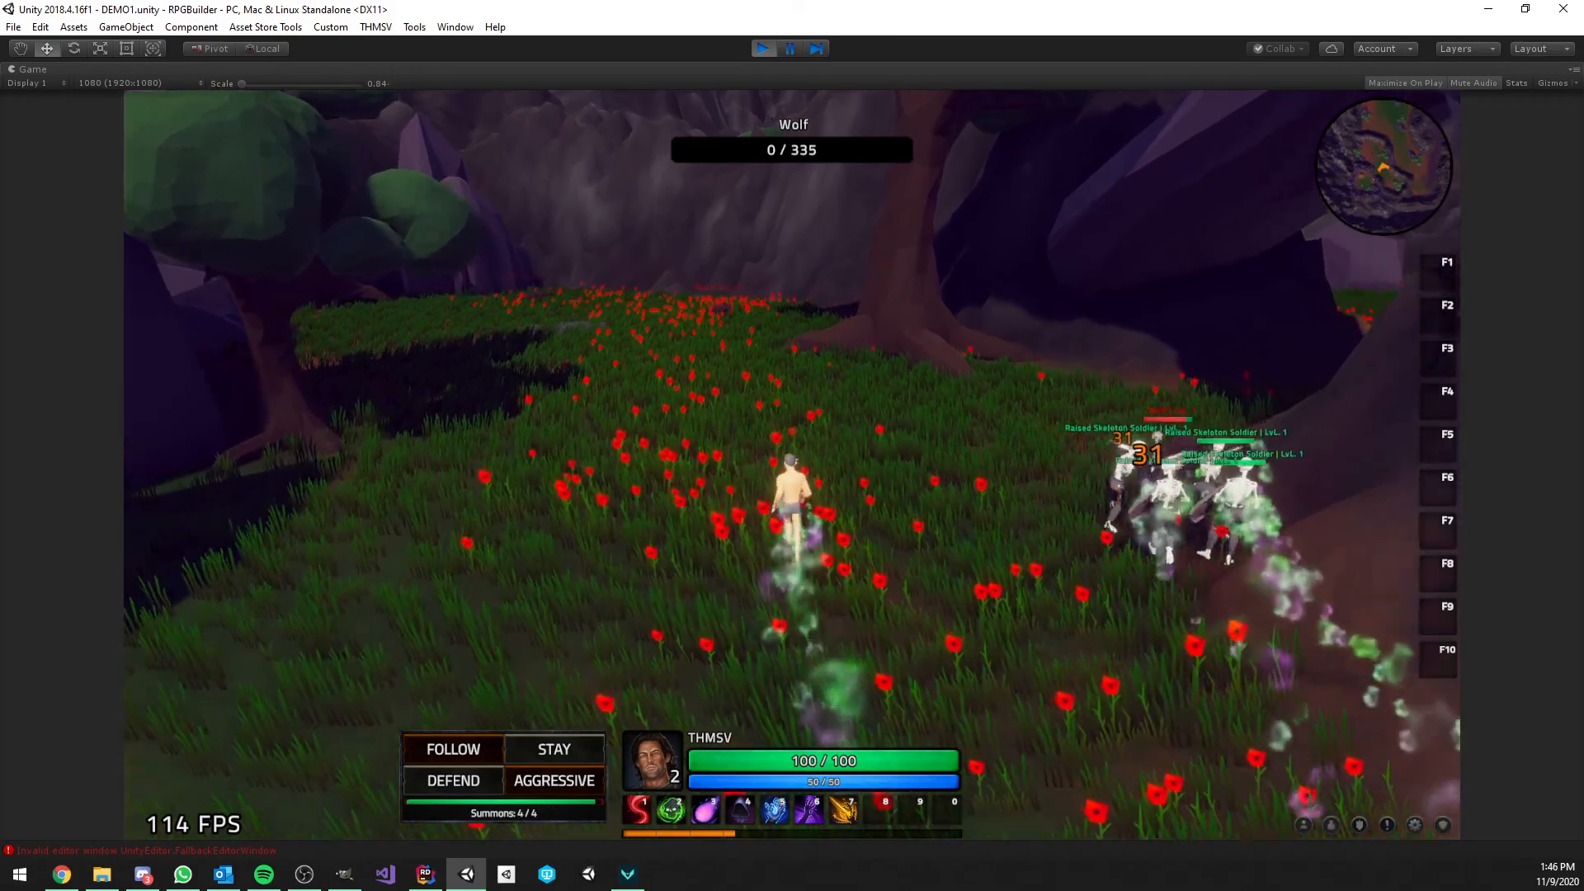
key("w")
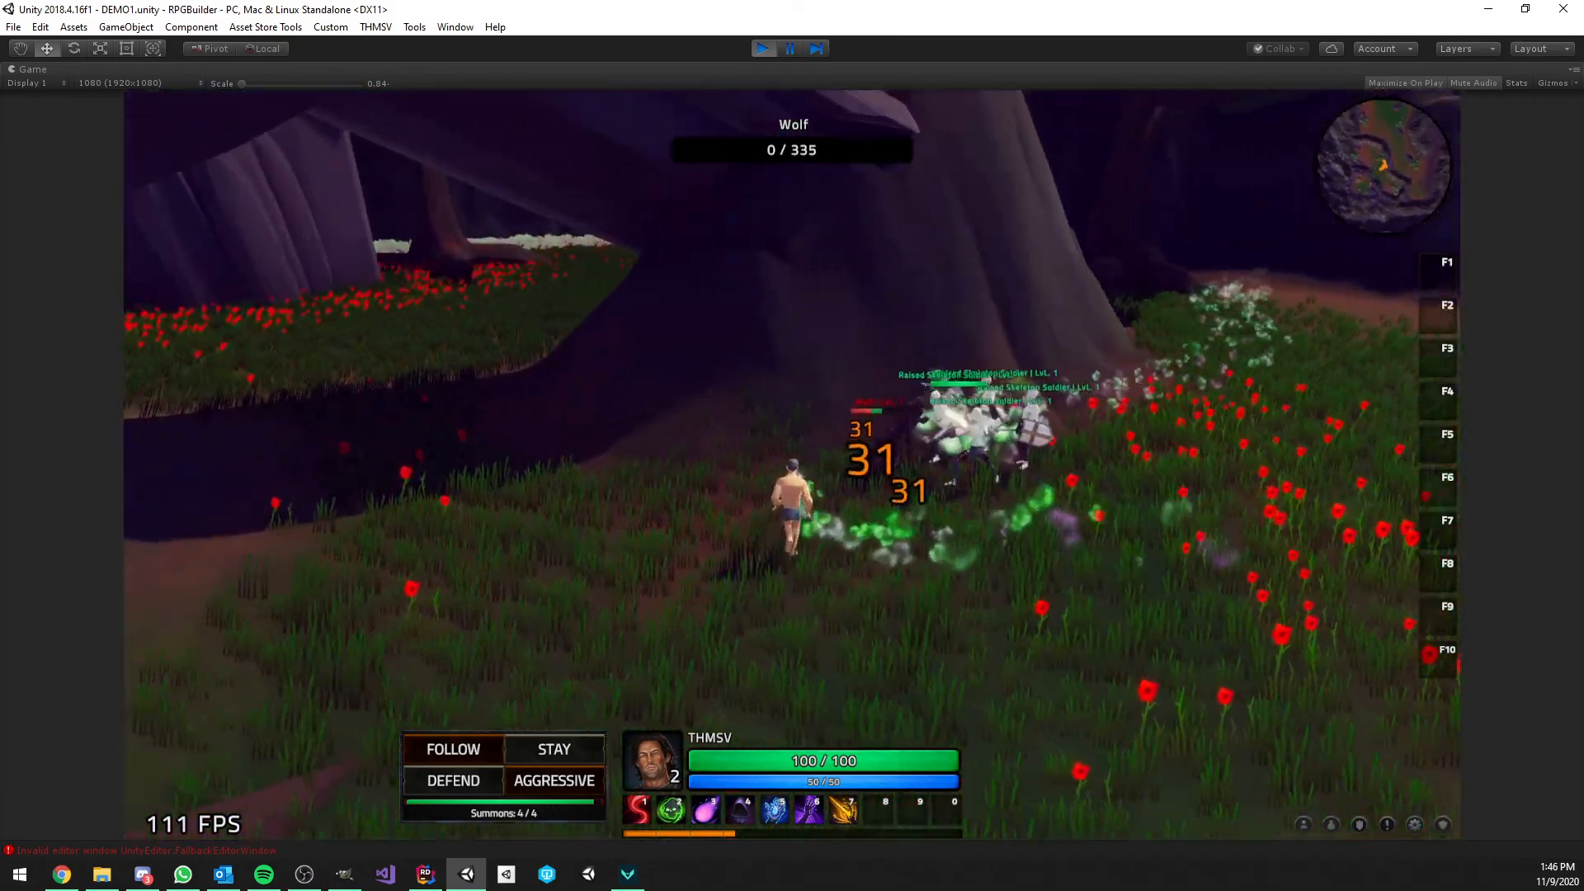
right_click_drag(726, 378, 561, 379)
key("w")
scroll(707, 379, "up", 3)
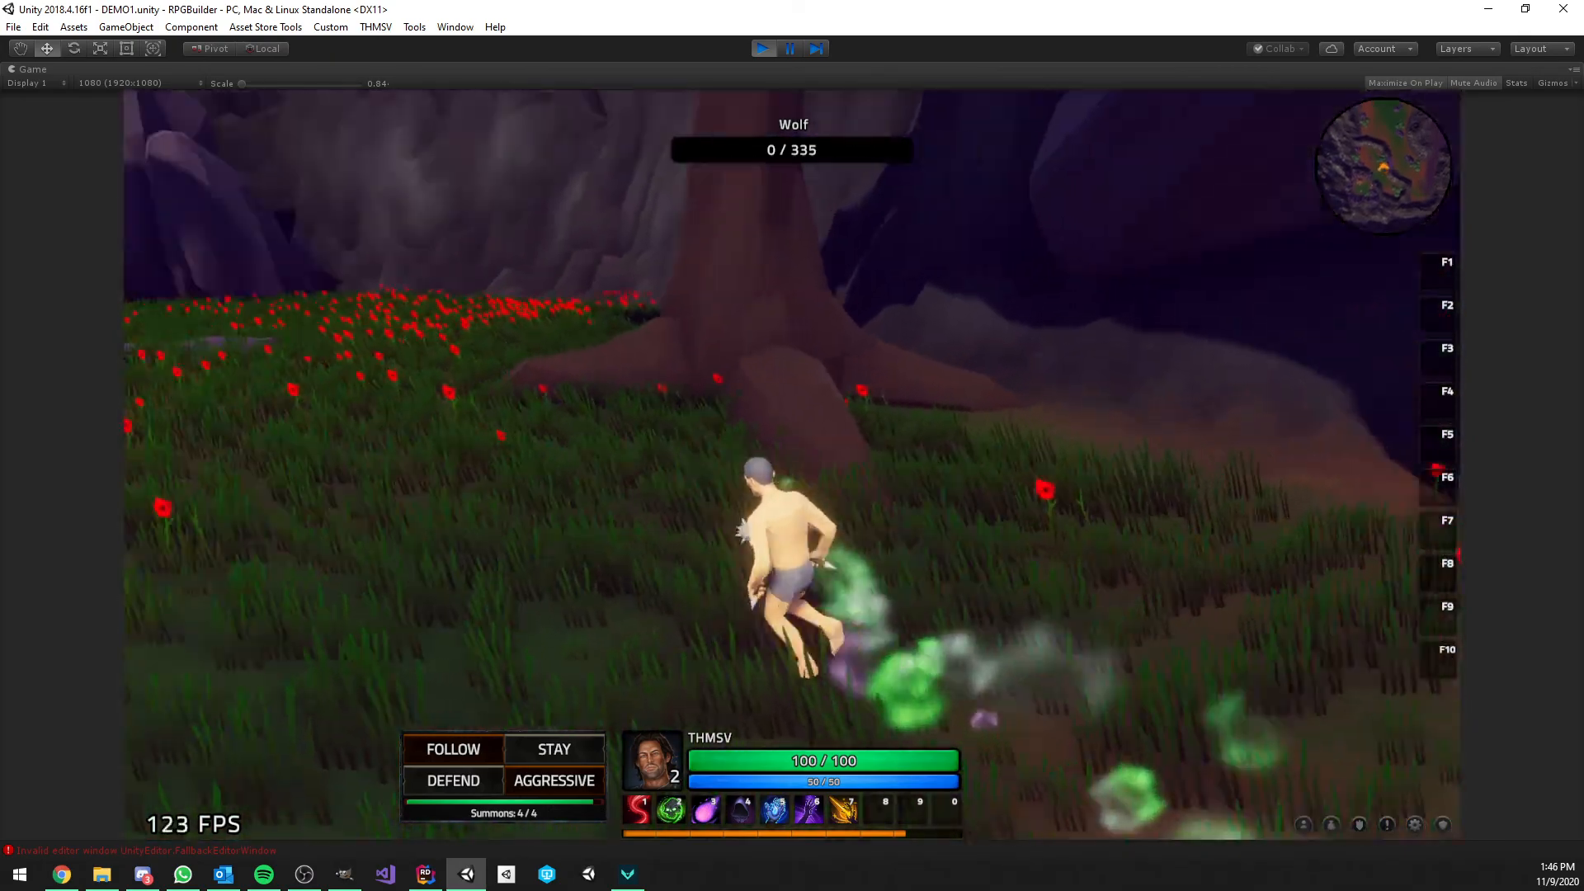
Run back to the house area with the skeleton soldiers following the character
key("w")
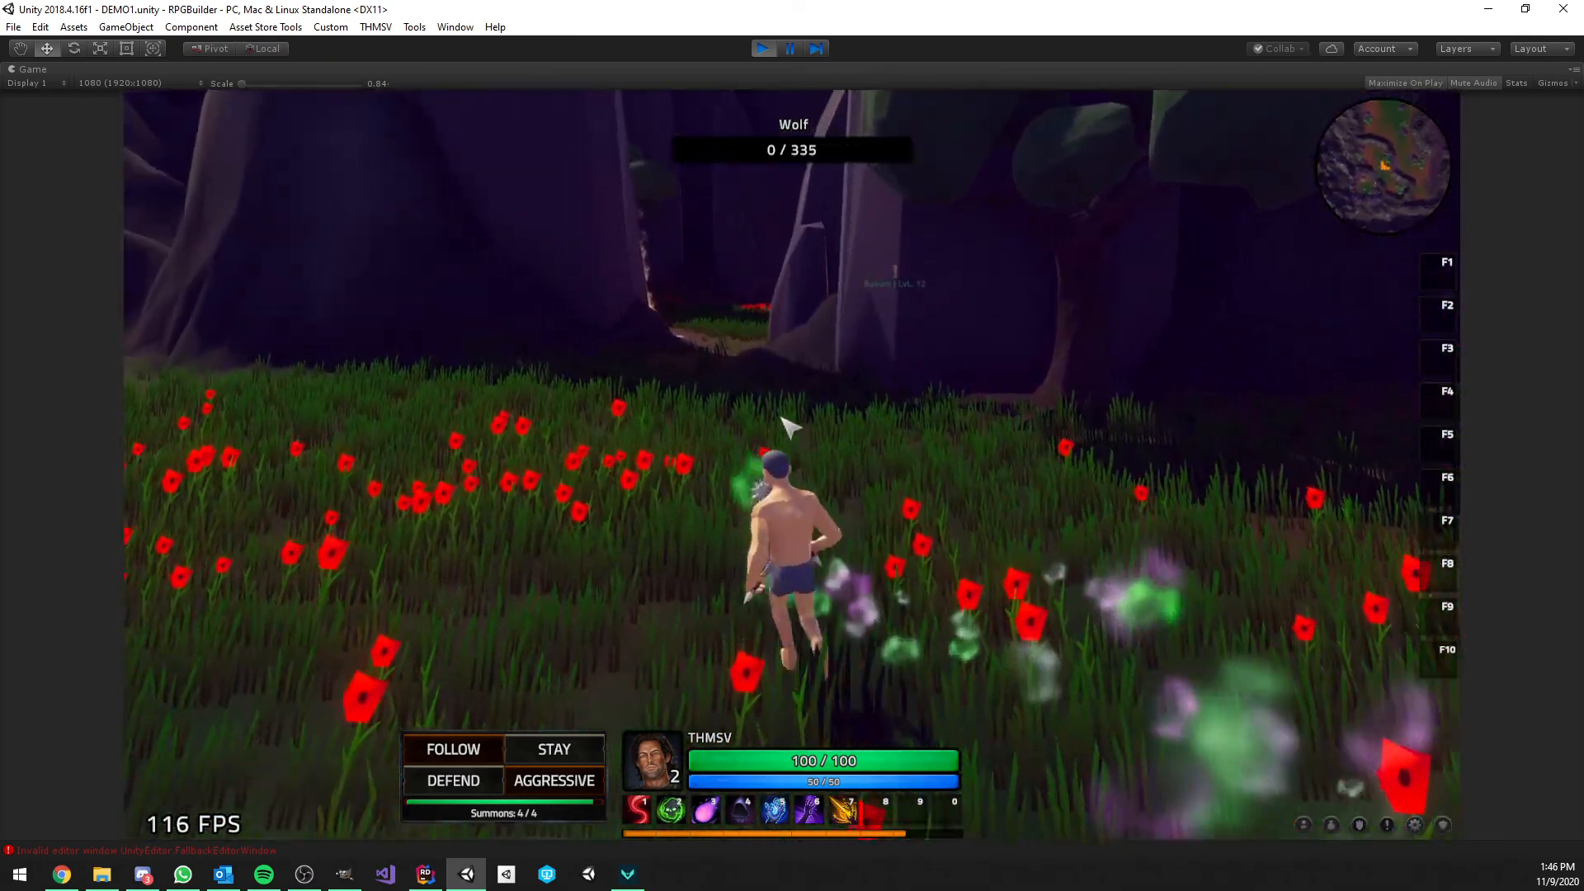
key("w")
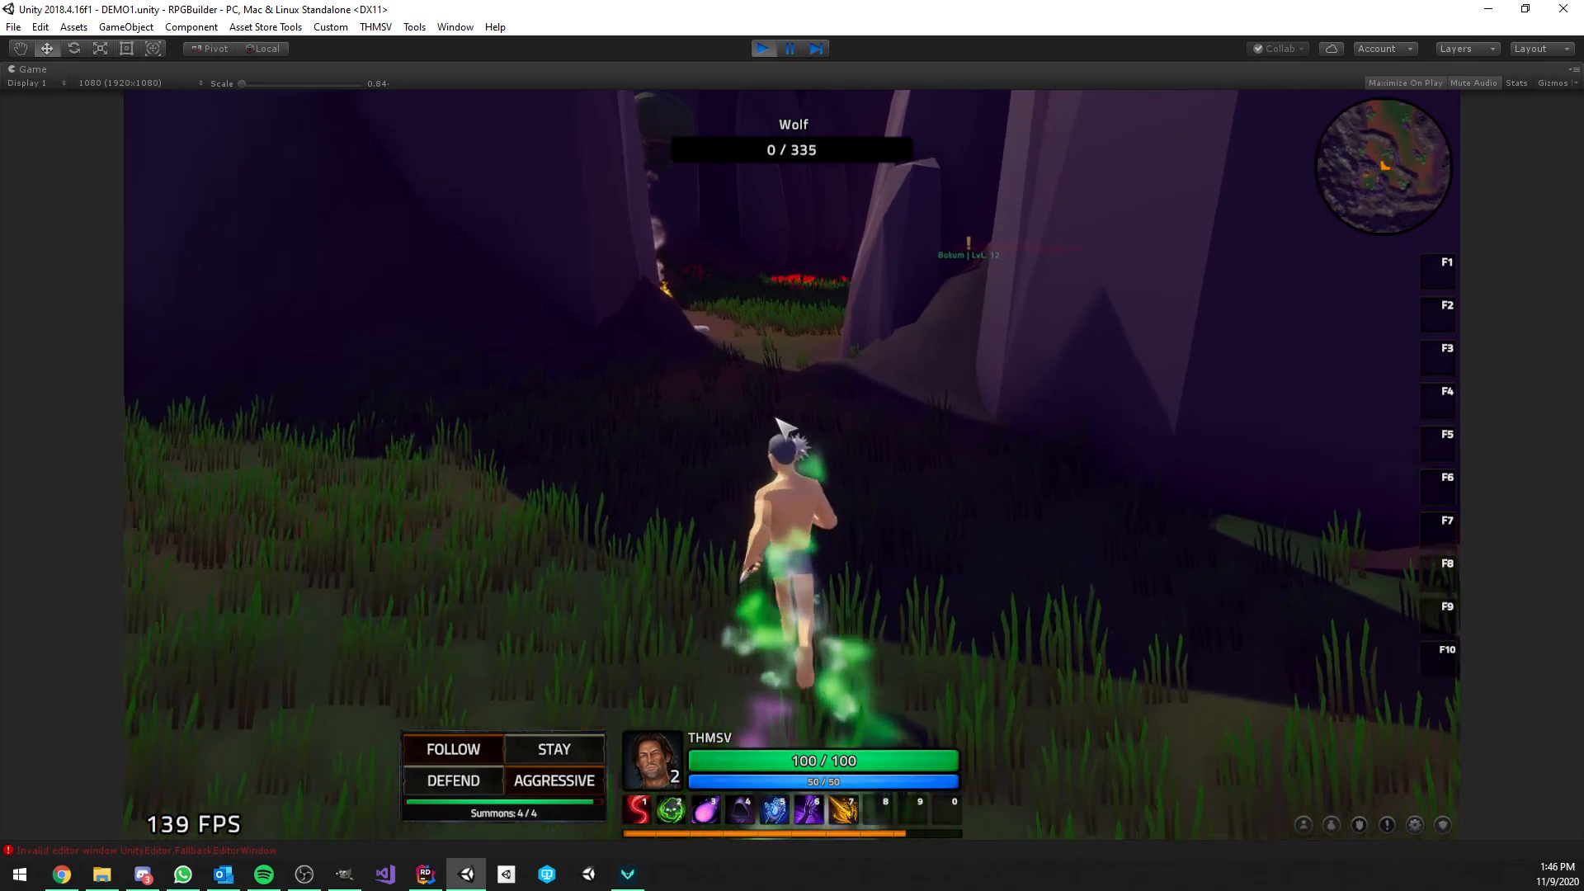
key("w")
right_click_drag(776, 421, 817, 413)
key("w")
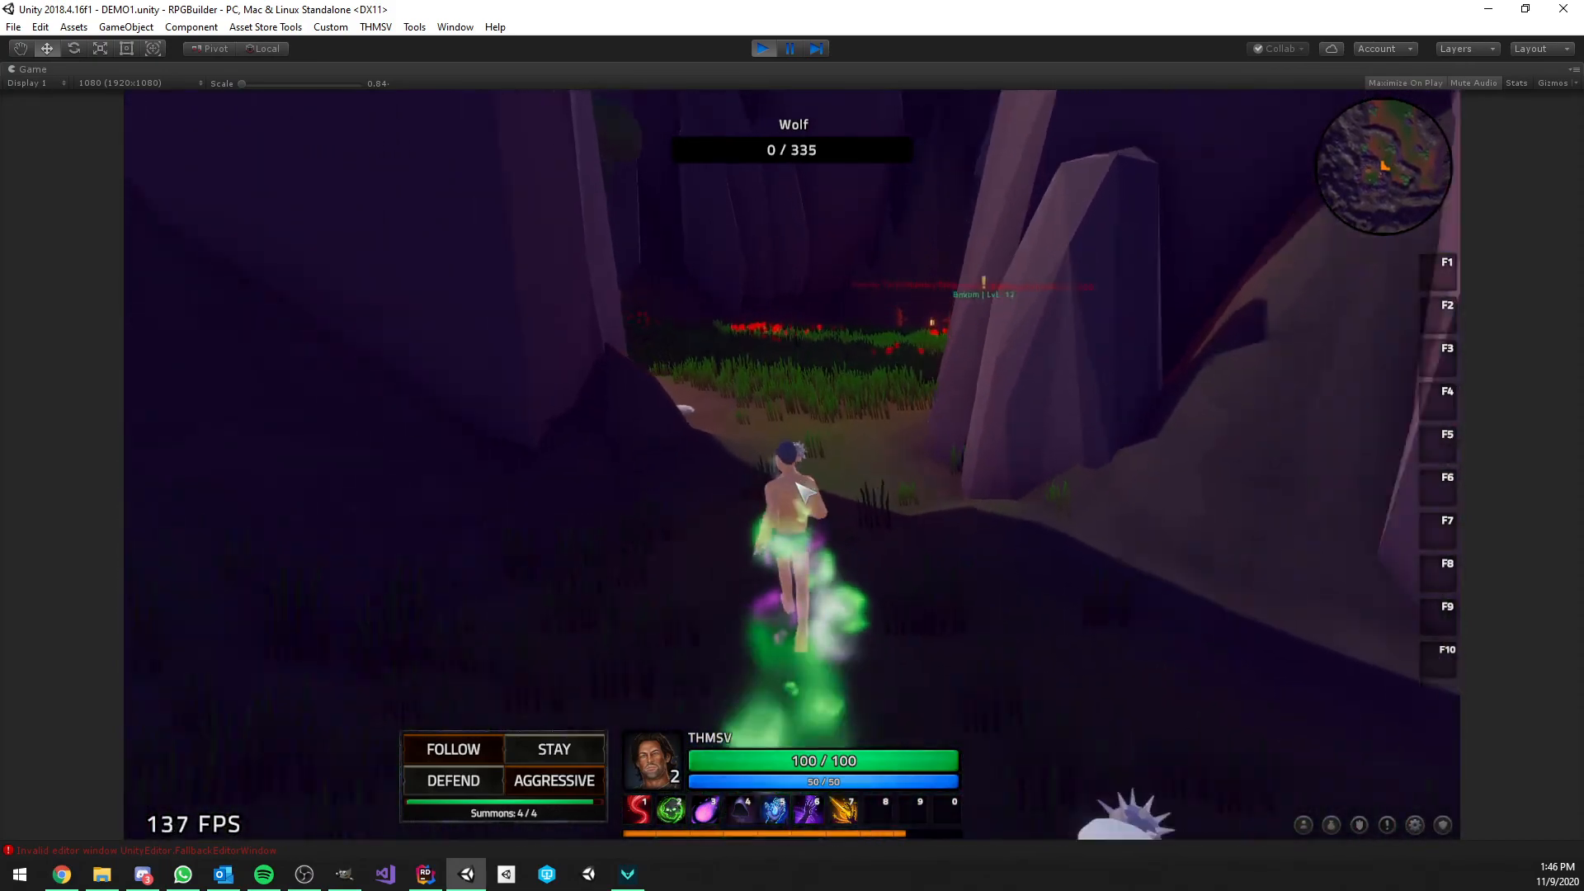
key("w")
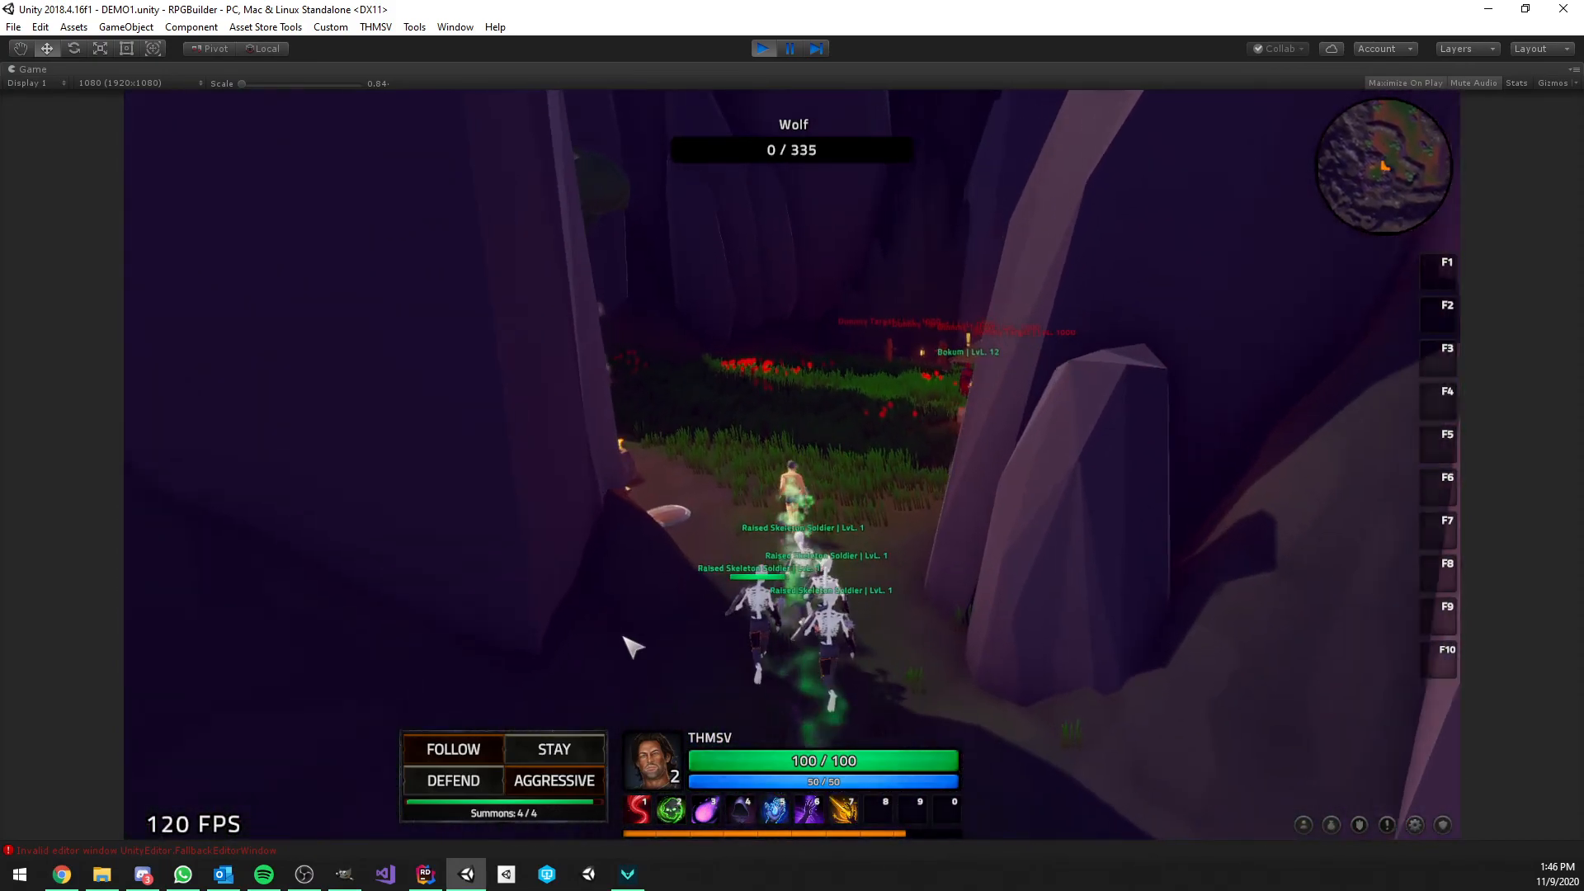
key("w")
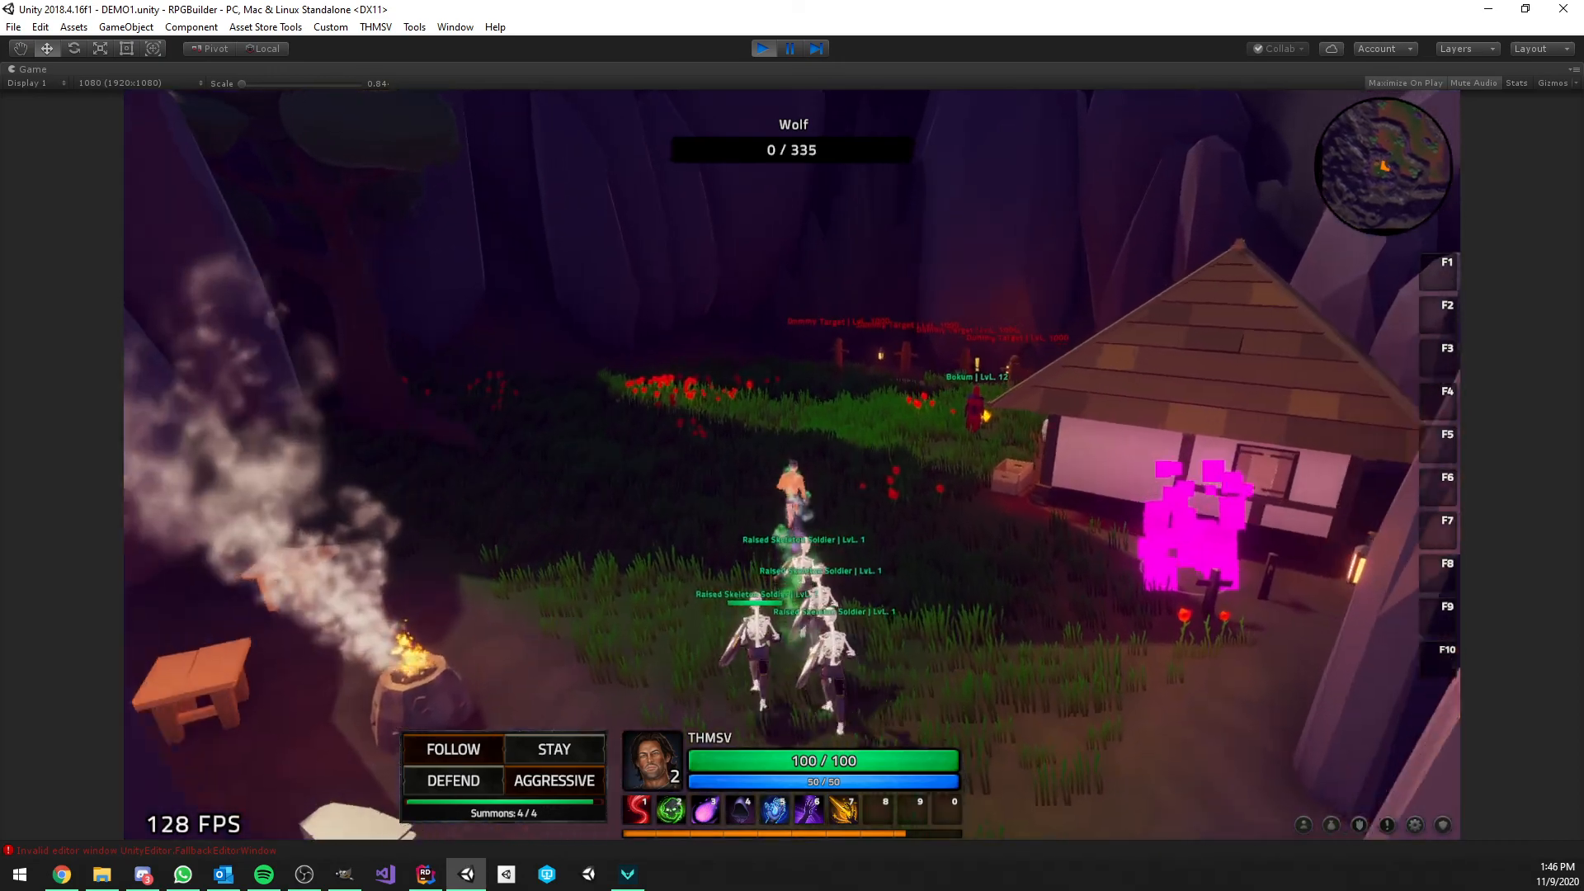
key("w")
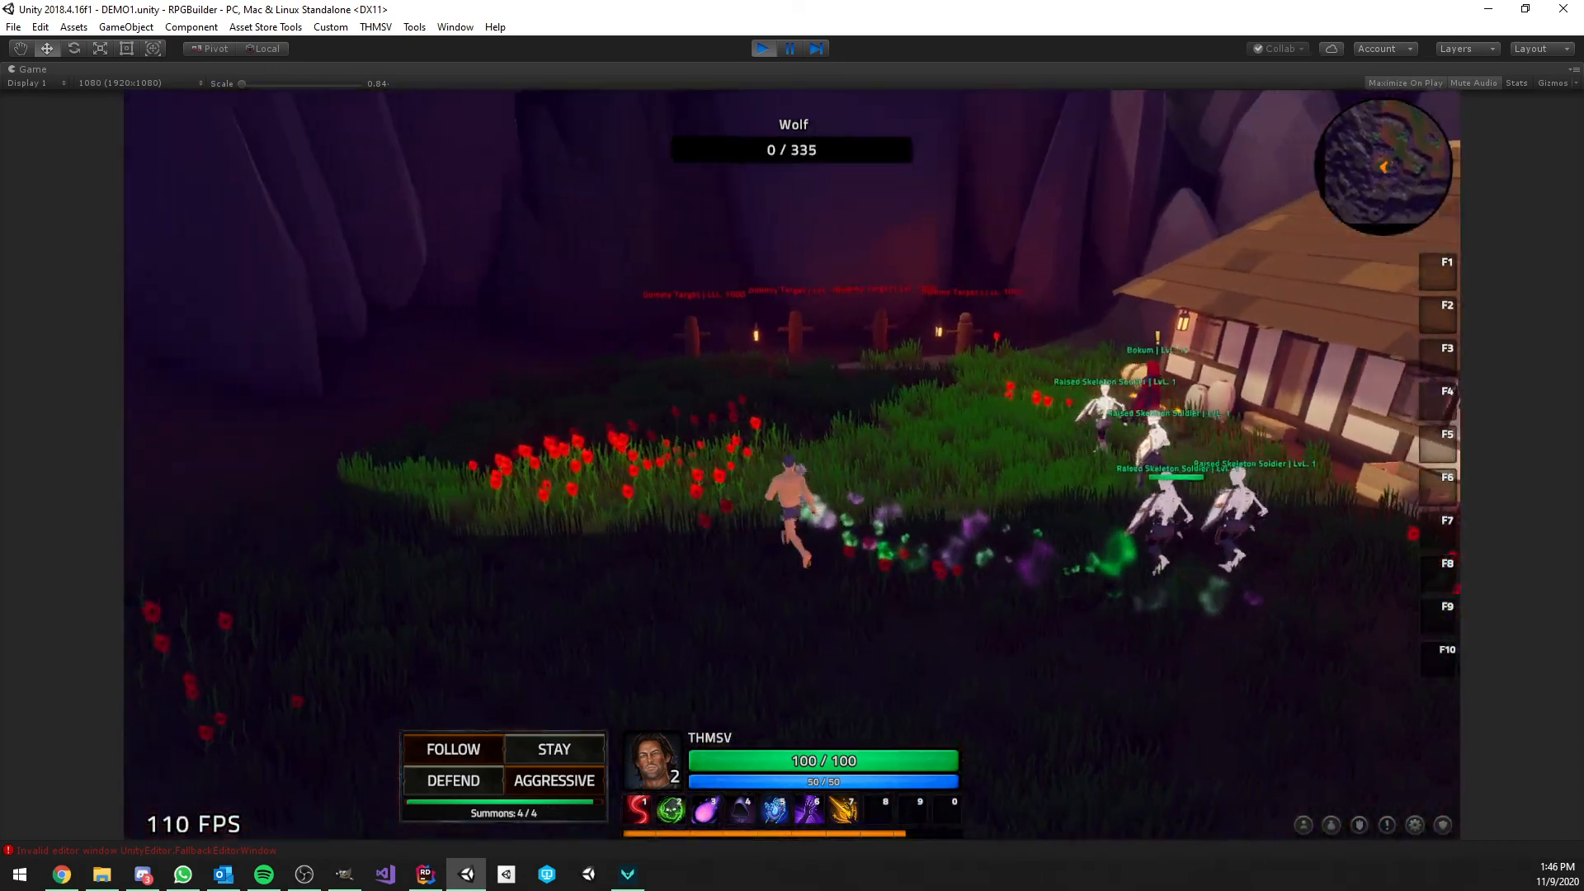
Cast the first three abilities on a Dummy Target and move around while the skeleton soldiers attack it
key("1")
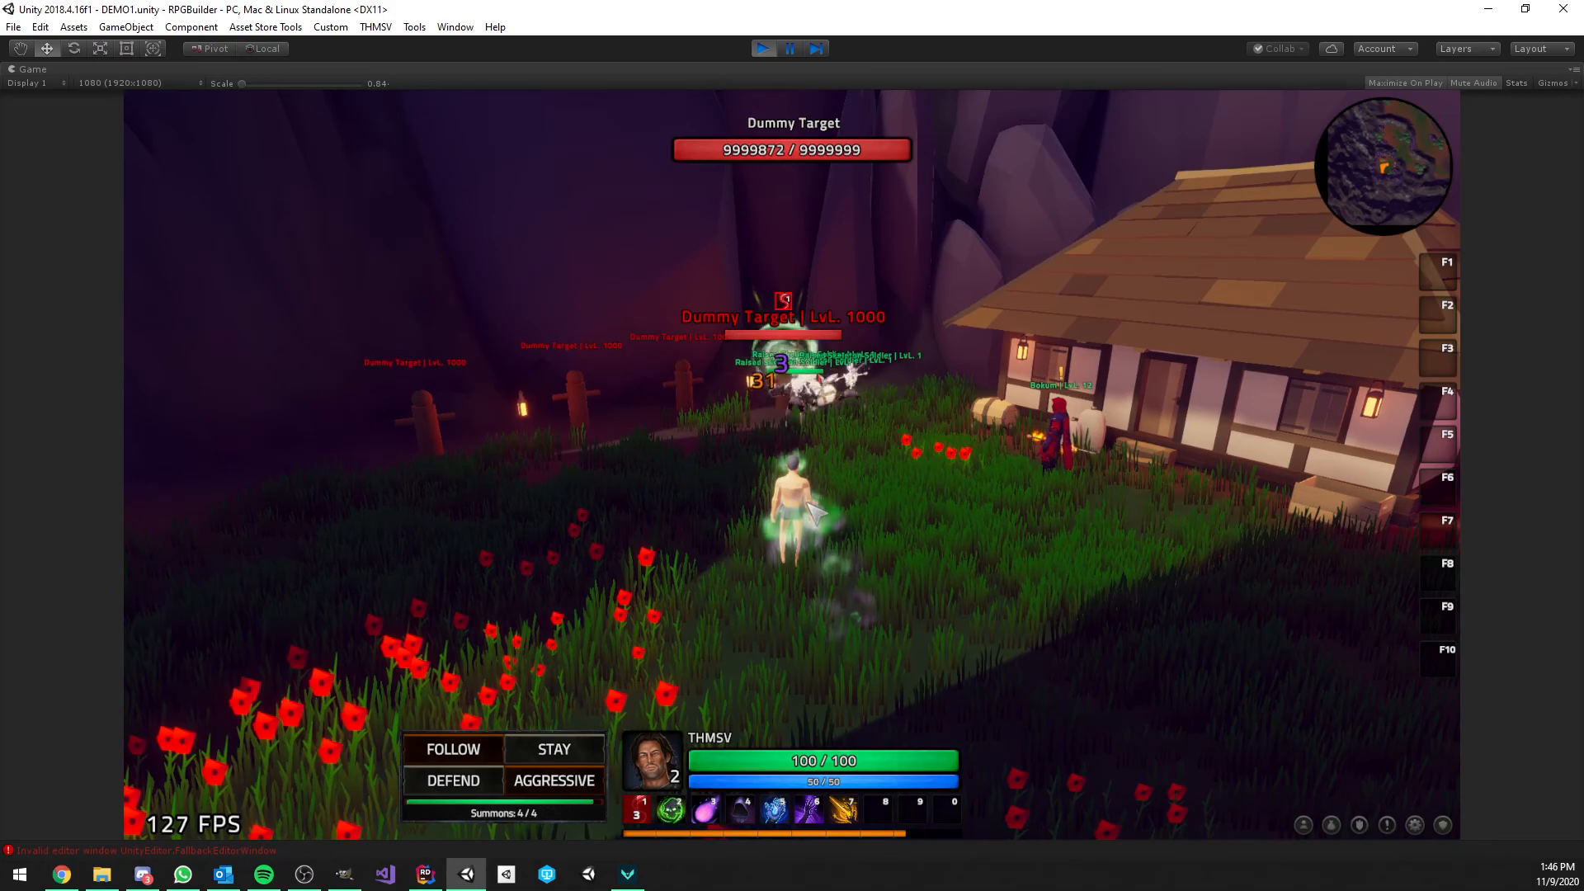
key("2")
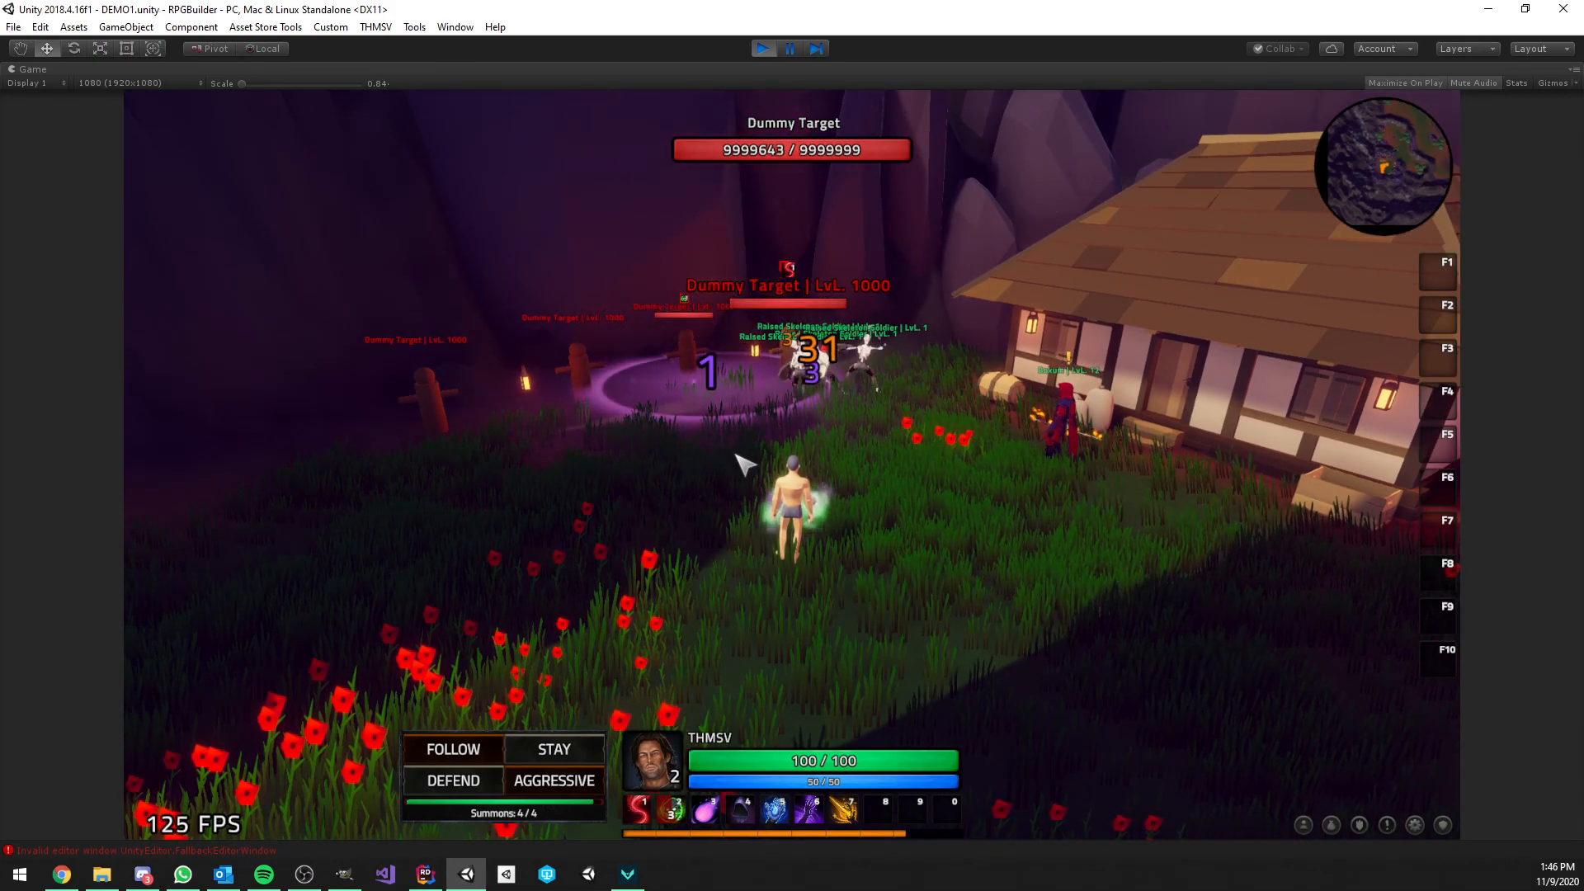
key("3")
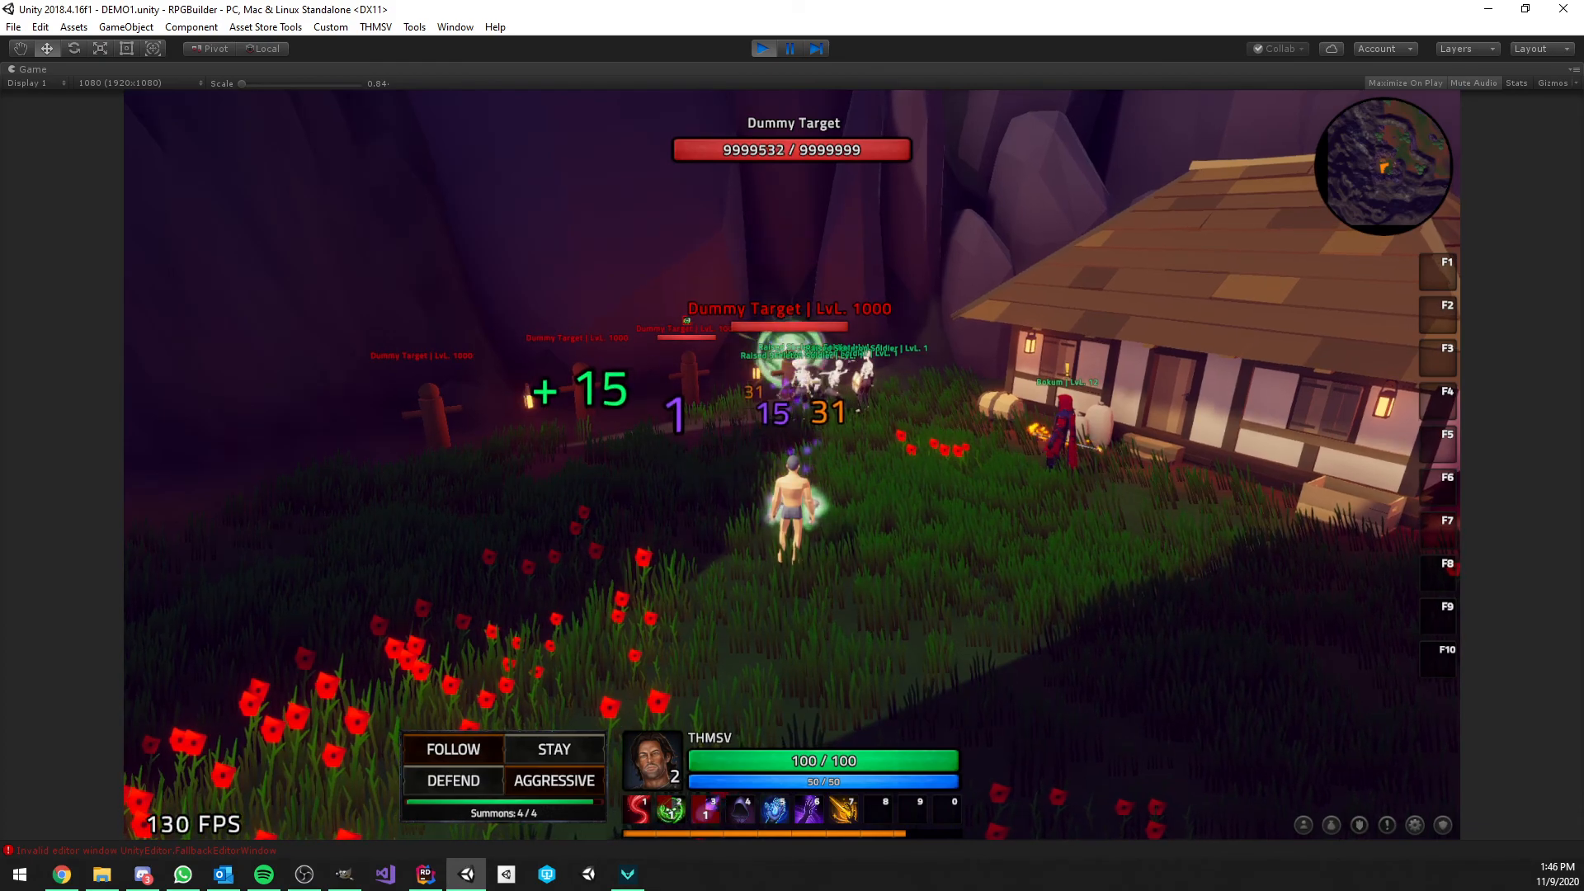
key("w")
key("a")
key("d")
key("s")
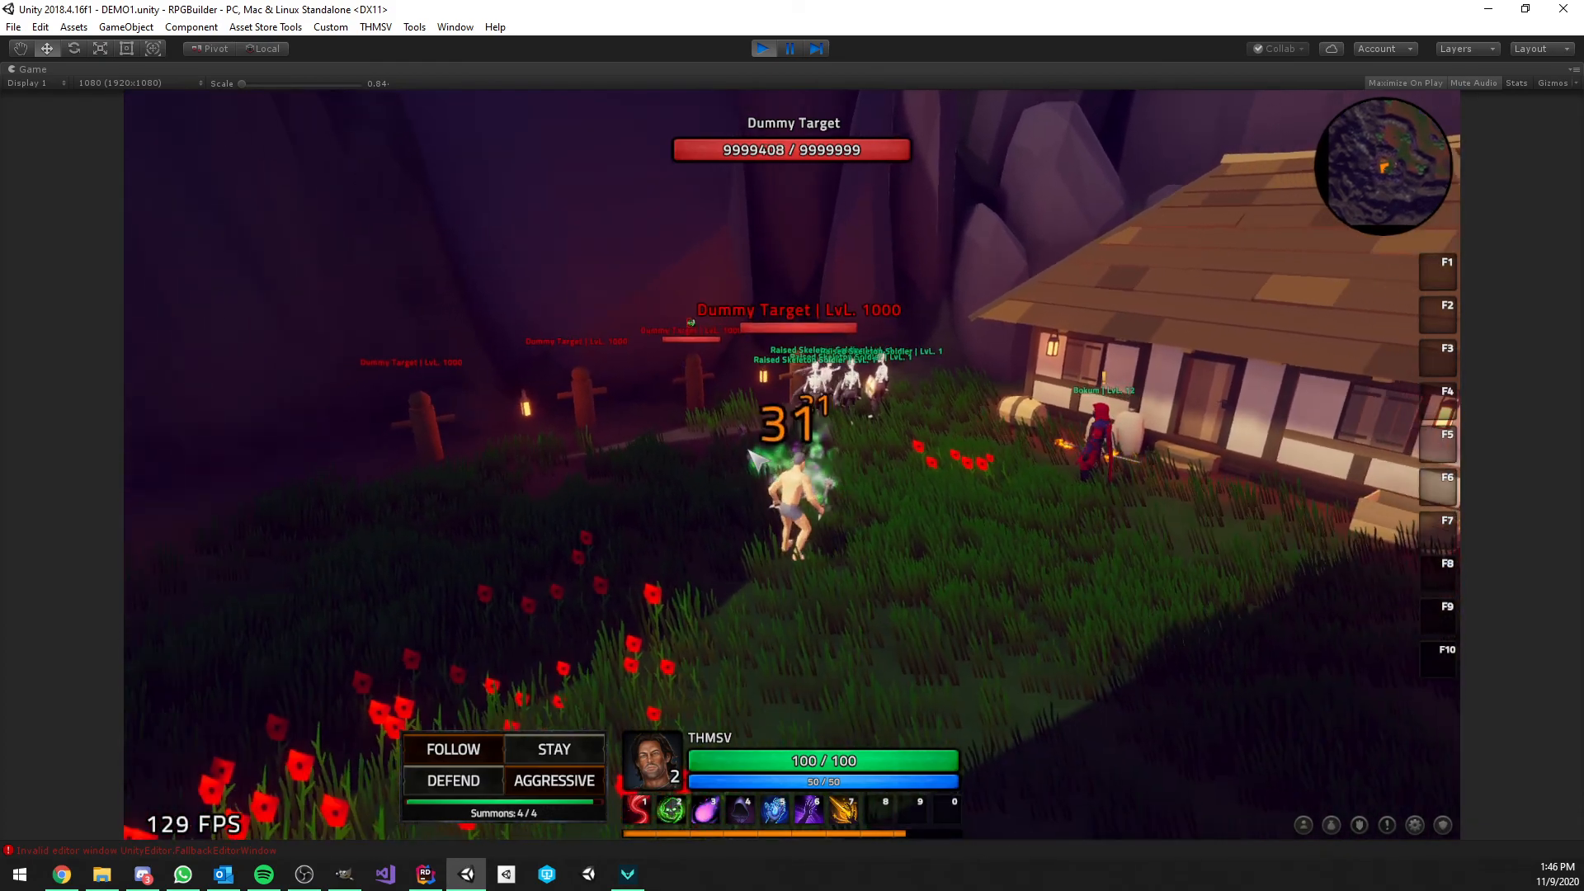
Cast several more action-bar abilities at the Dummy Target while the four skeleton soldiers fight it
key("6")
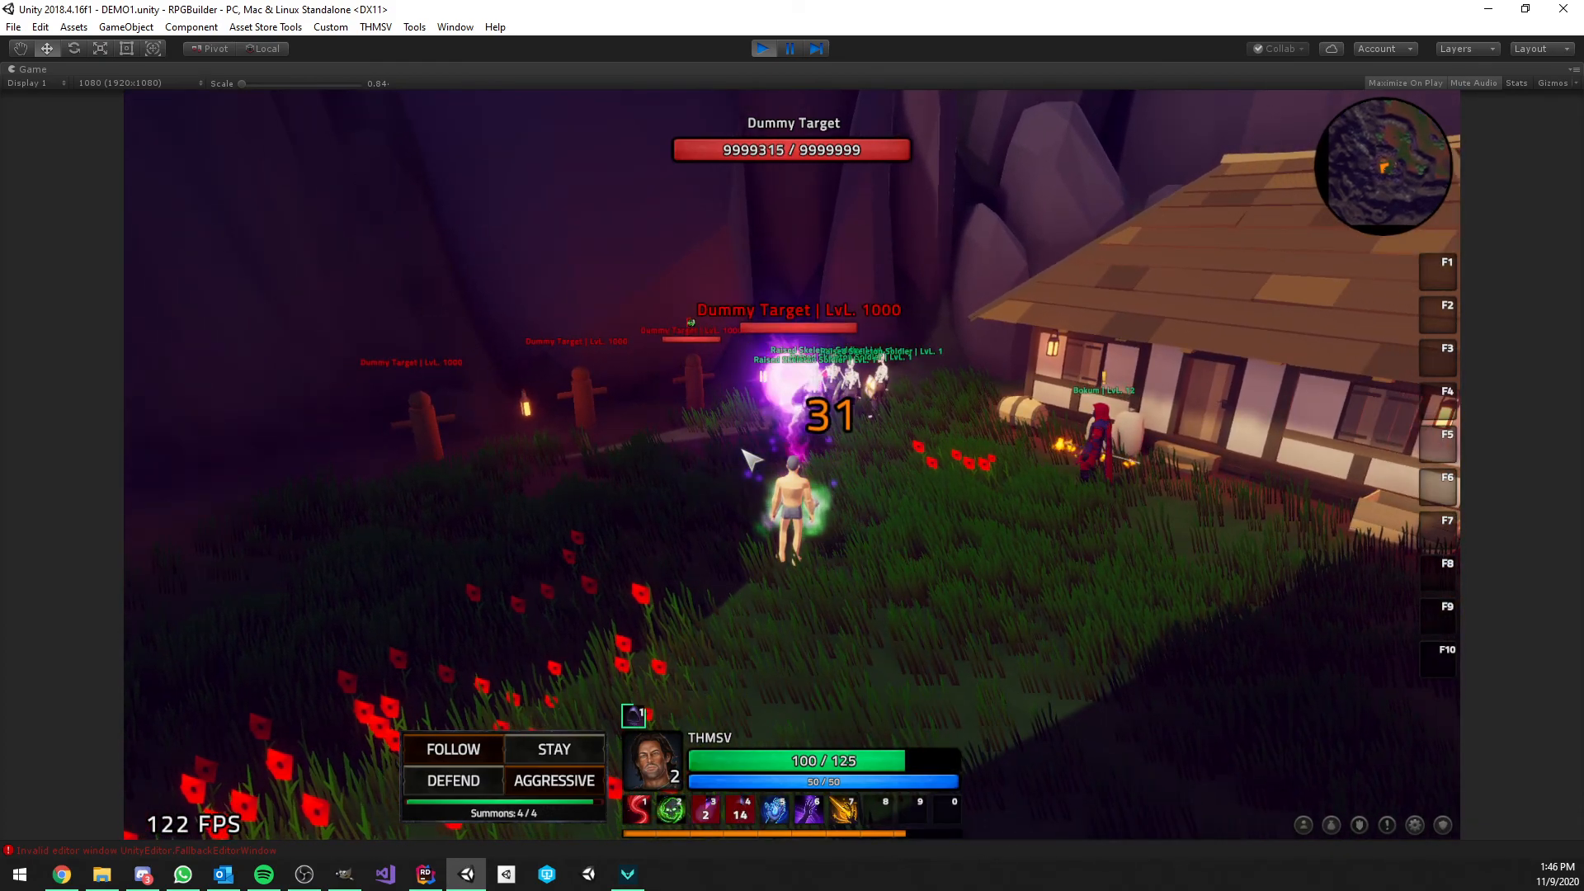
key("1")
key("7")
key("a")
key("2")
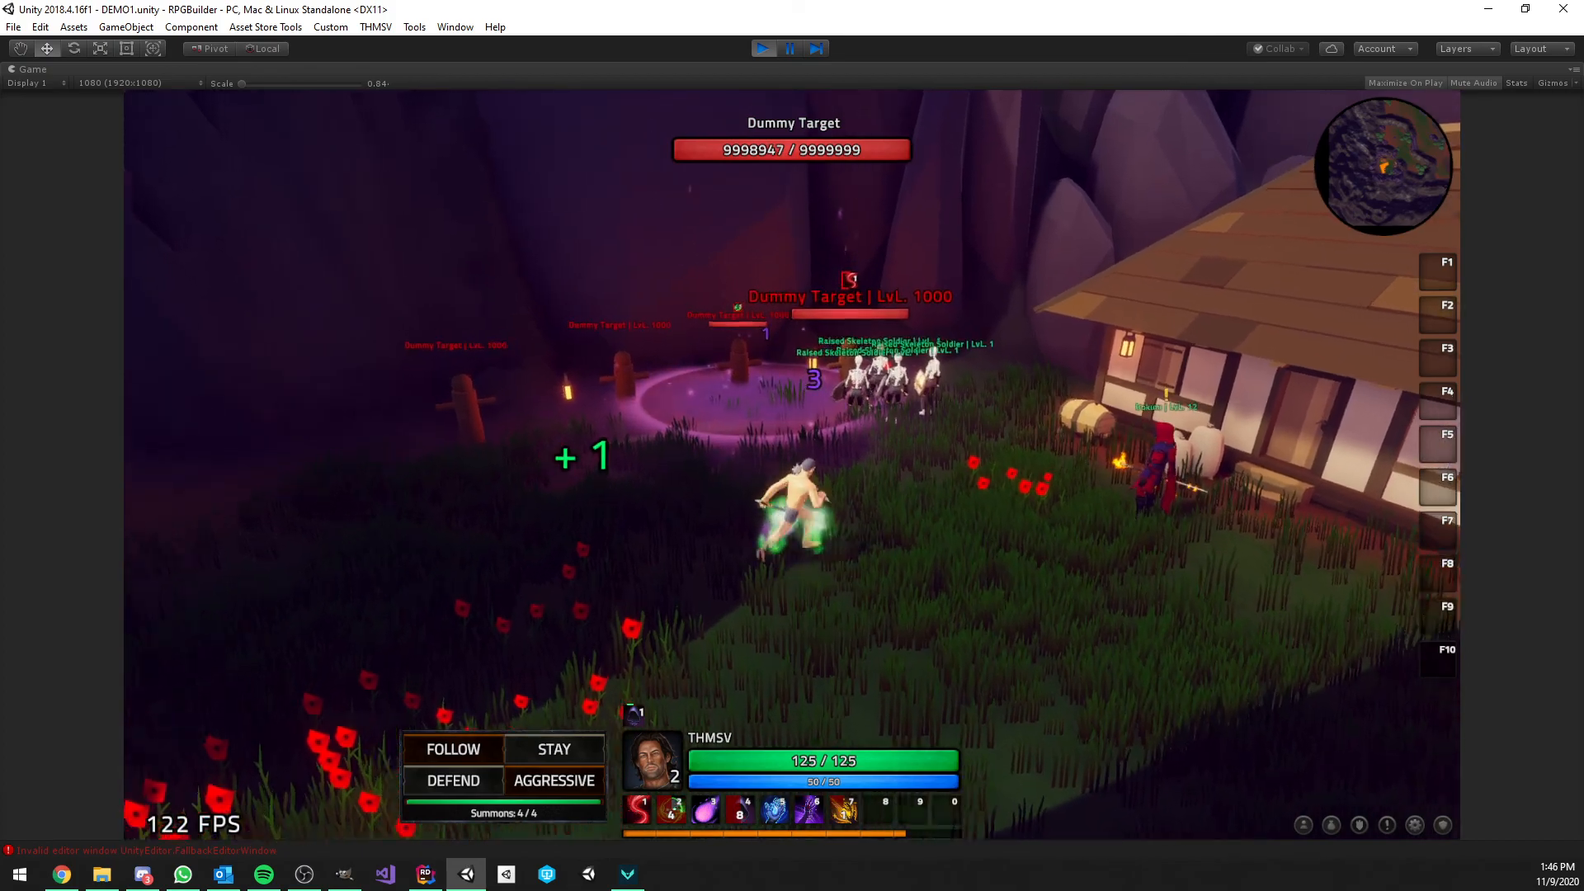
Run around the grass in front of the Dummy Targets and watch the skeleton soldiers attack from several distances
key("w")
scroll(739, 424, "up", 5)
scroll(678, 414, "down", 6)
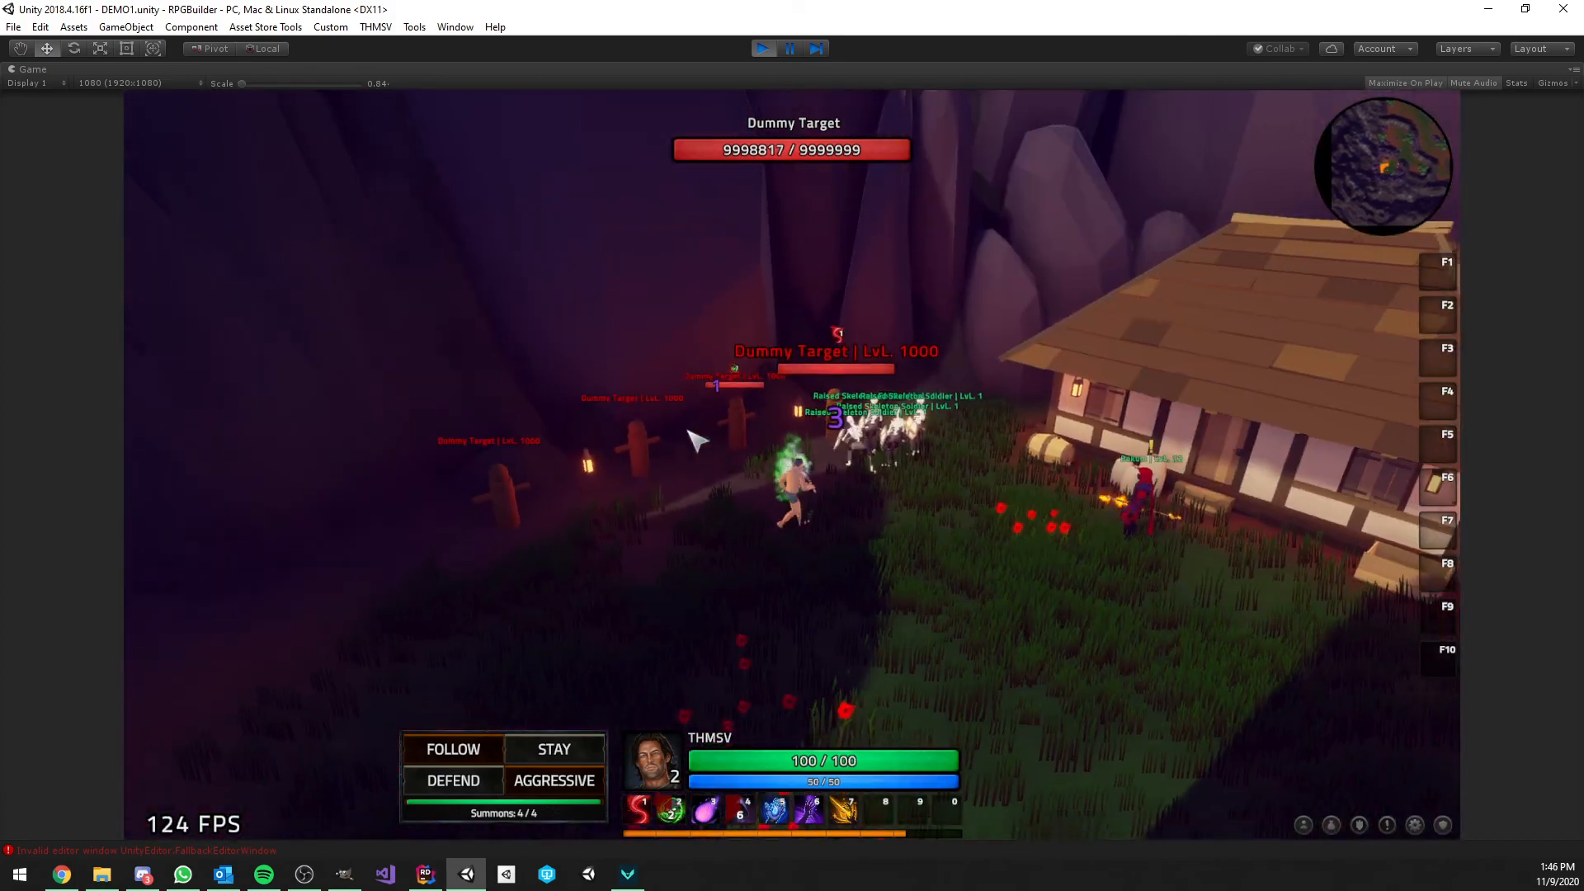
key("s")
key("w")
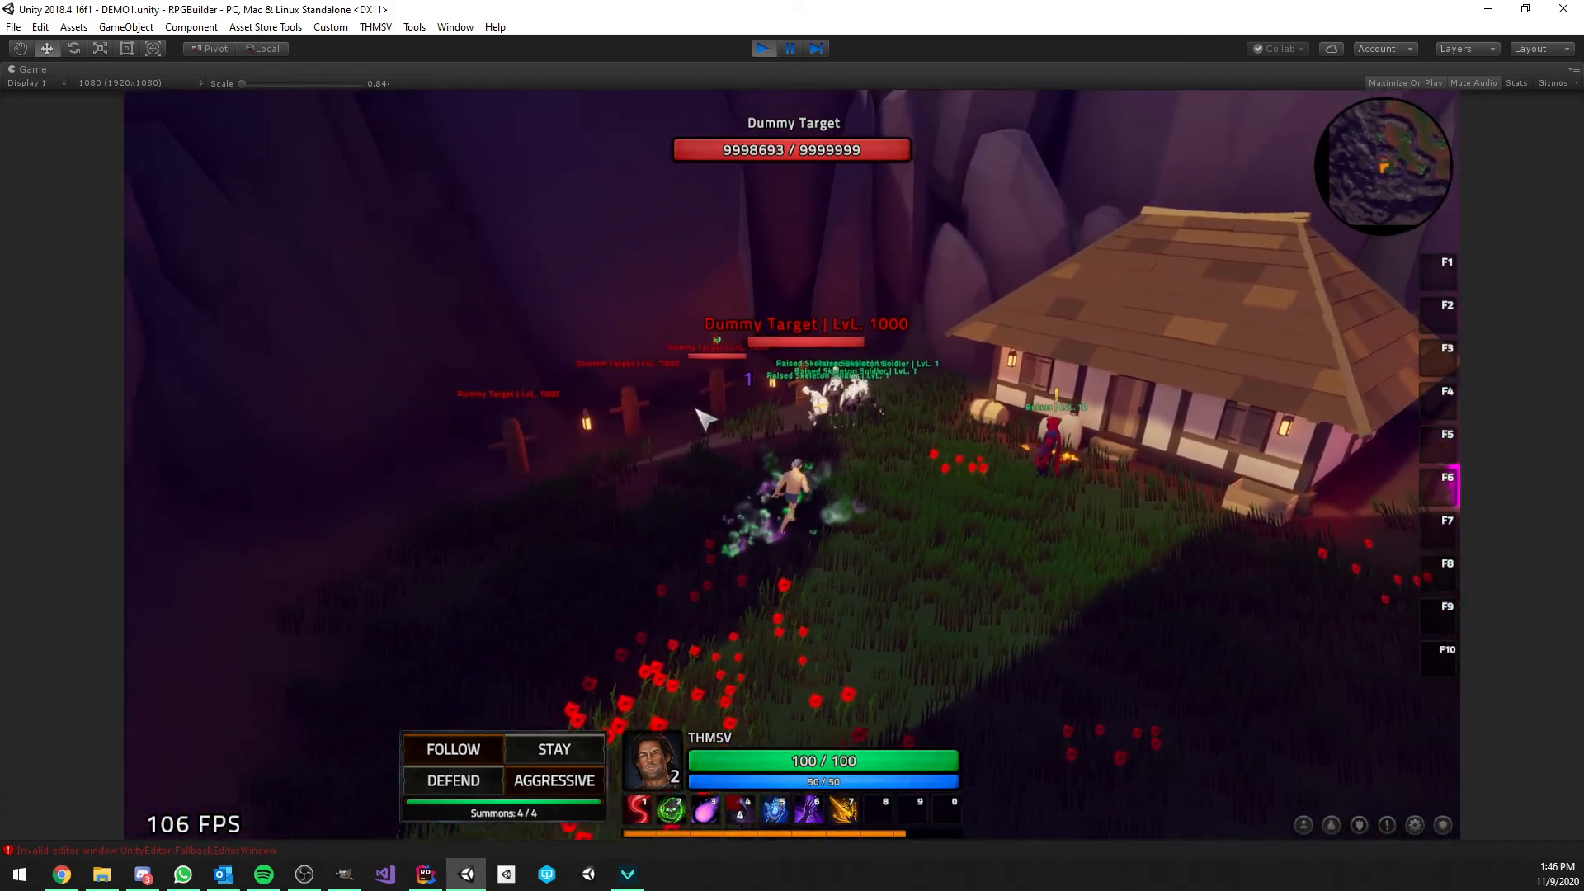
key("w")
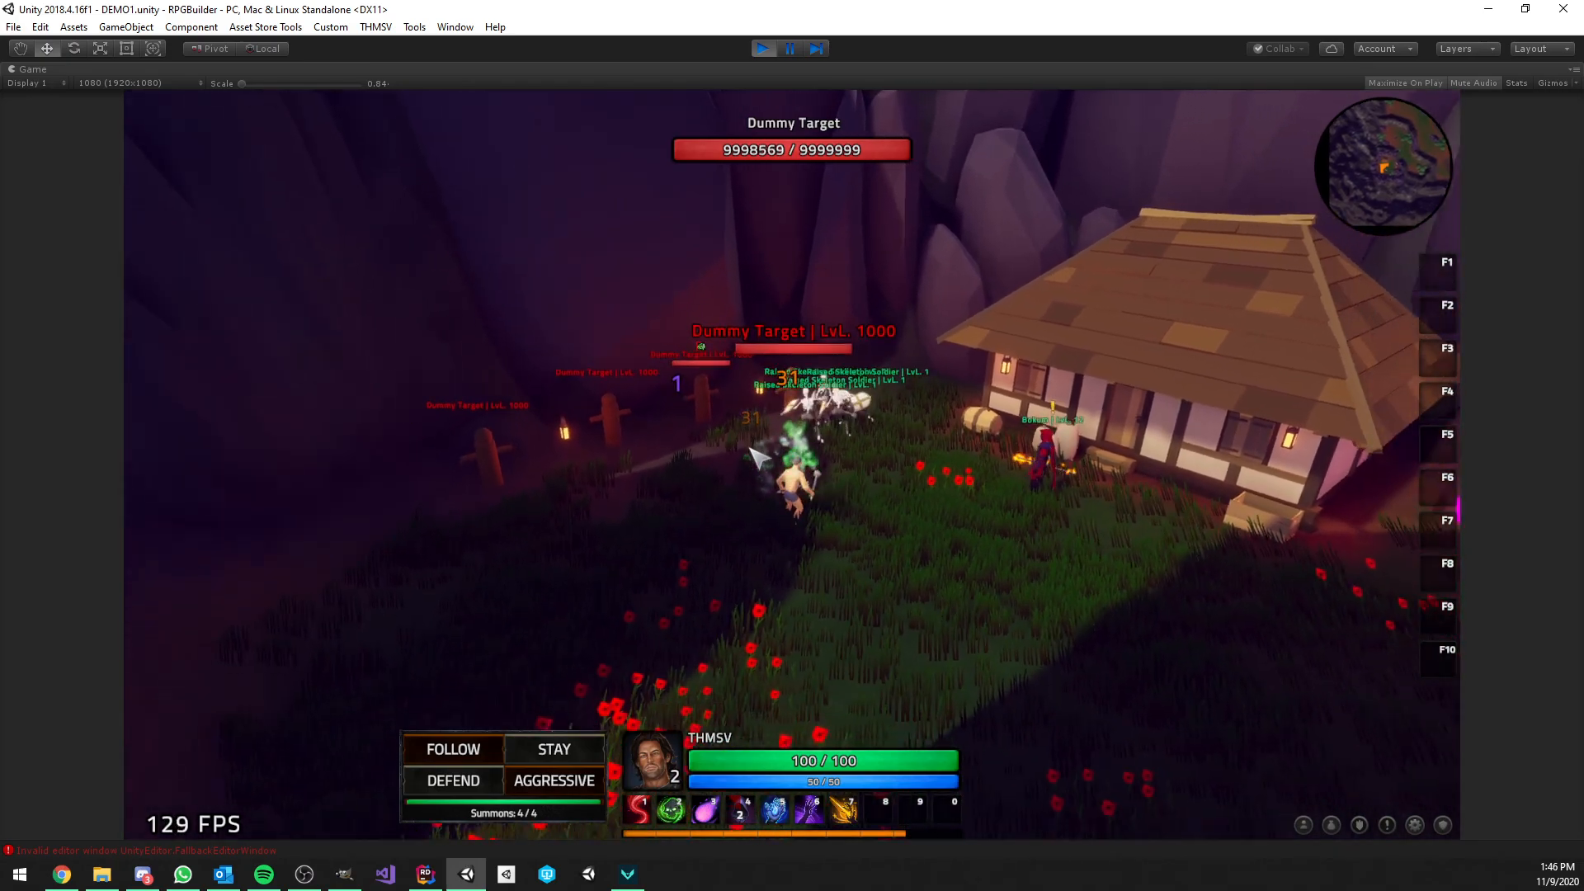
key("d")
key("a")
scroll(799, 454, "up", 4)
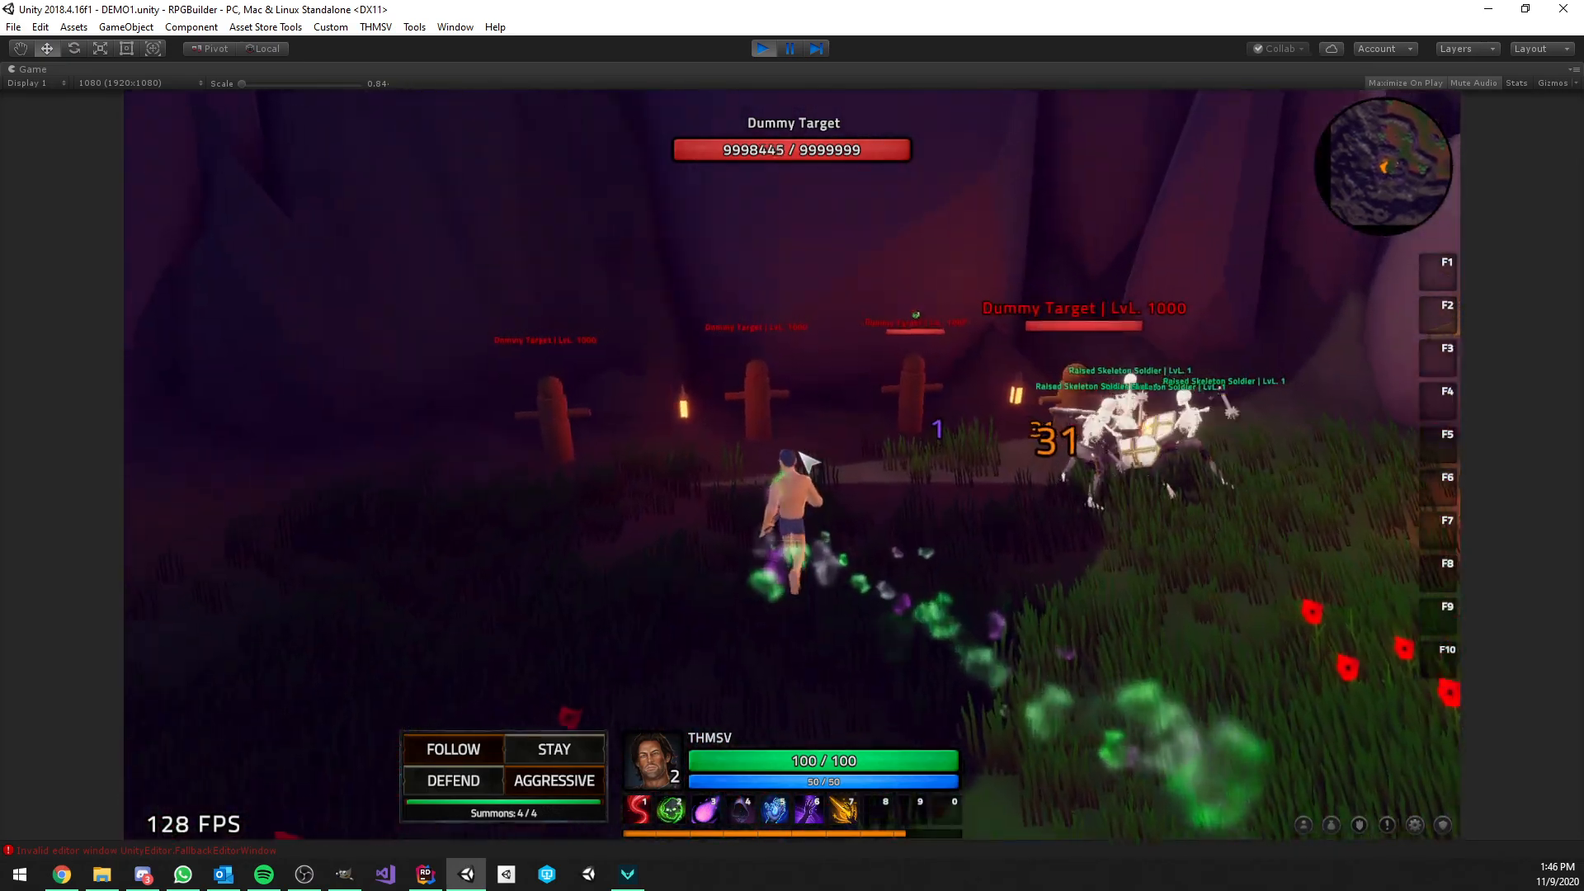
Approach the row of Dummy Targets, cast the first two abilities near them and move off toward the house
key("w")
key("1")
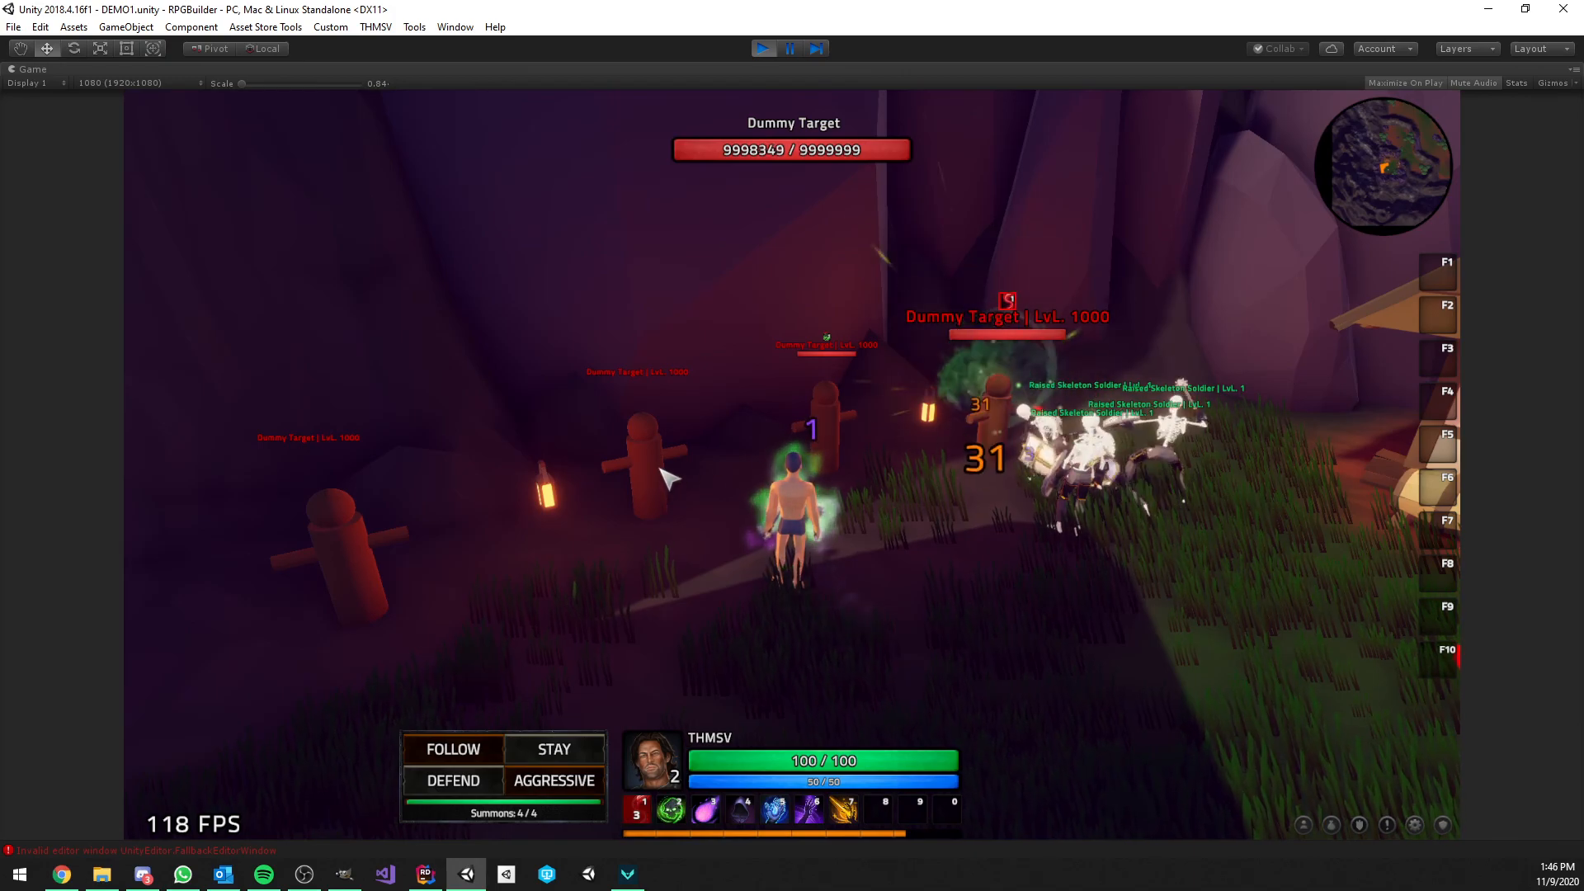
right_click_drag(668, 478, 670, 462)
left_click(789, 464)
key("2")
right_click_drag(789, 464, 874, 464)
key("d")
key("w")
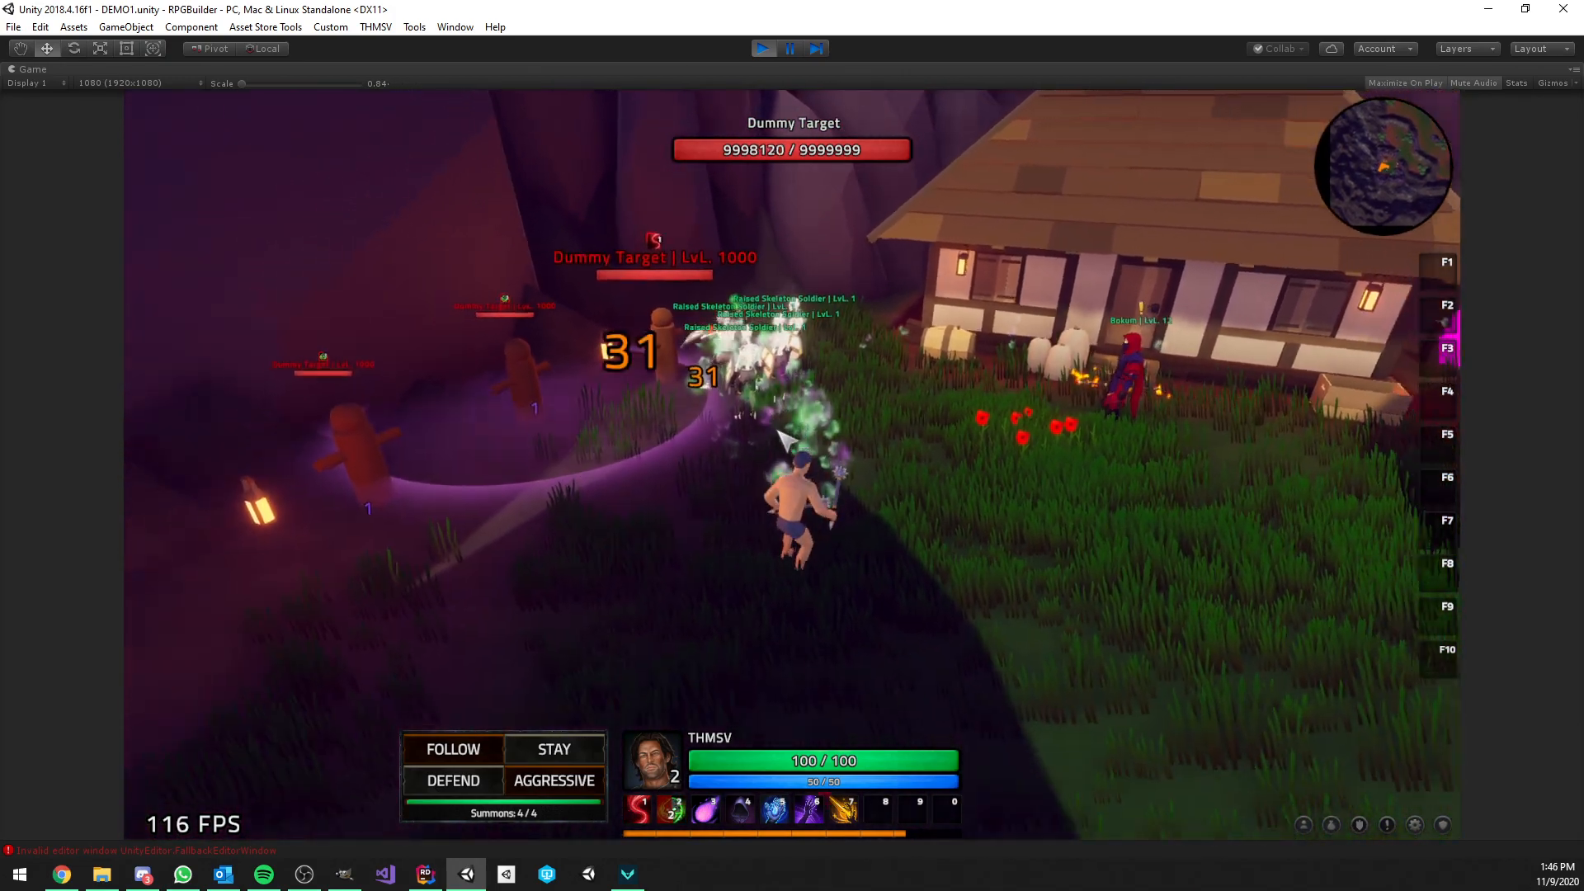
Move back and forth beside the Dummy Targets to observe the skeleton soldiers' continued attacks
right_click_drag(804, 448, 792, 444)
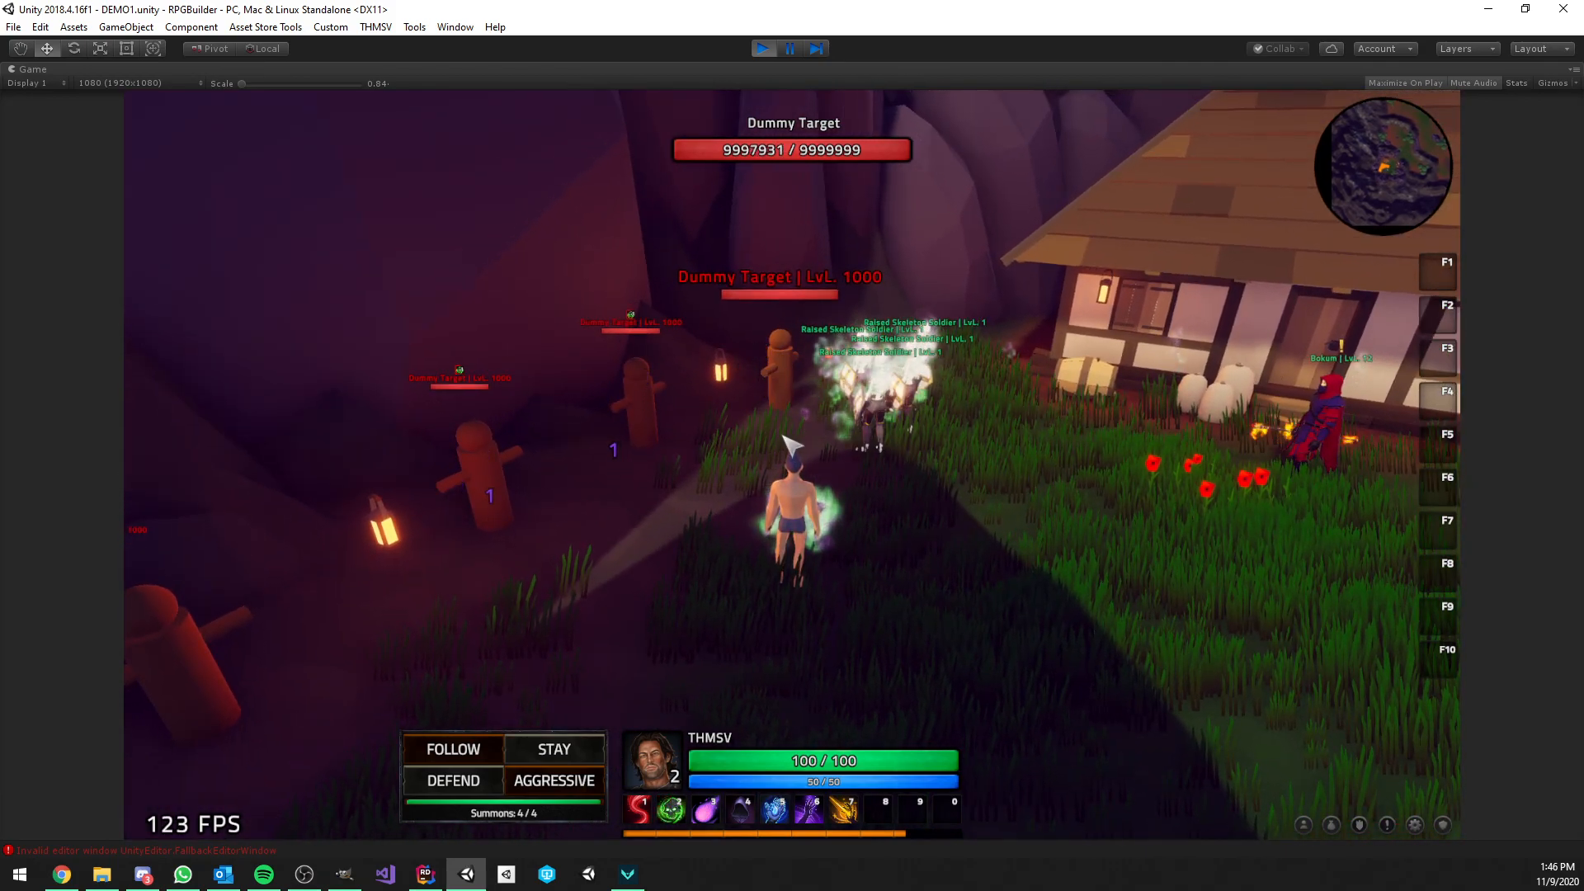
key("w")
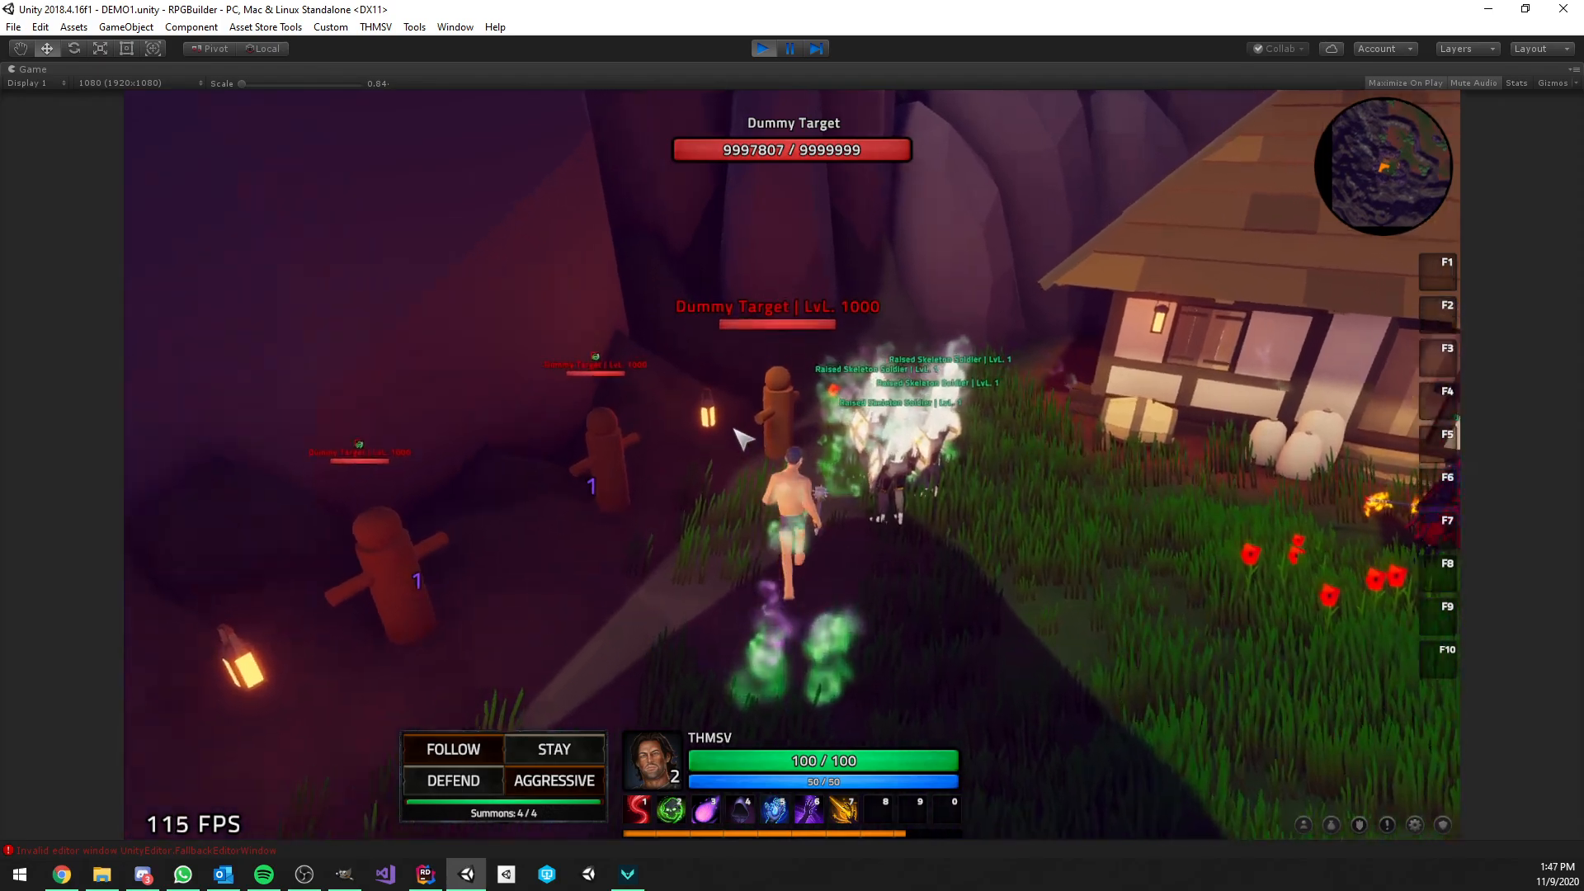
key("s")
right_click_drag(746, 438, 833, 442)
key("w")
key("s")
key("w")
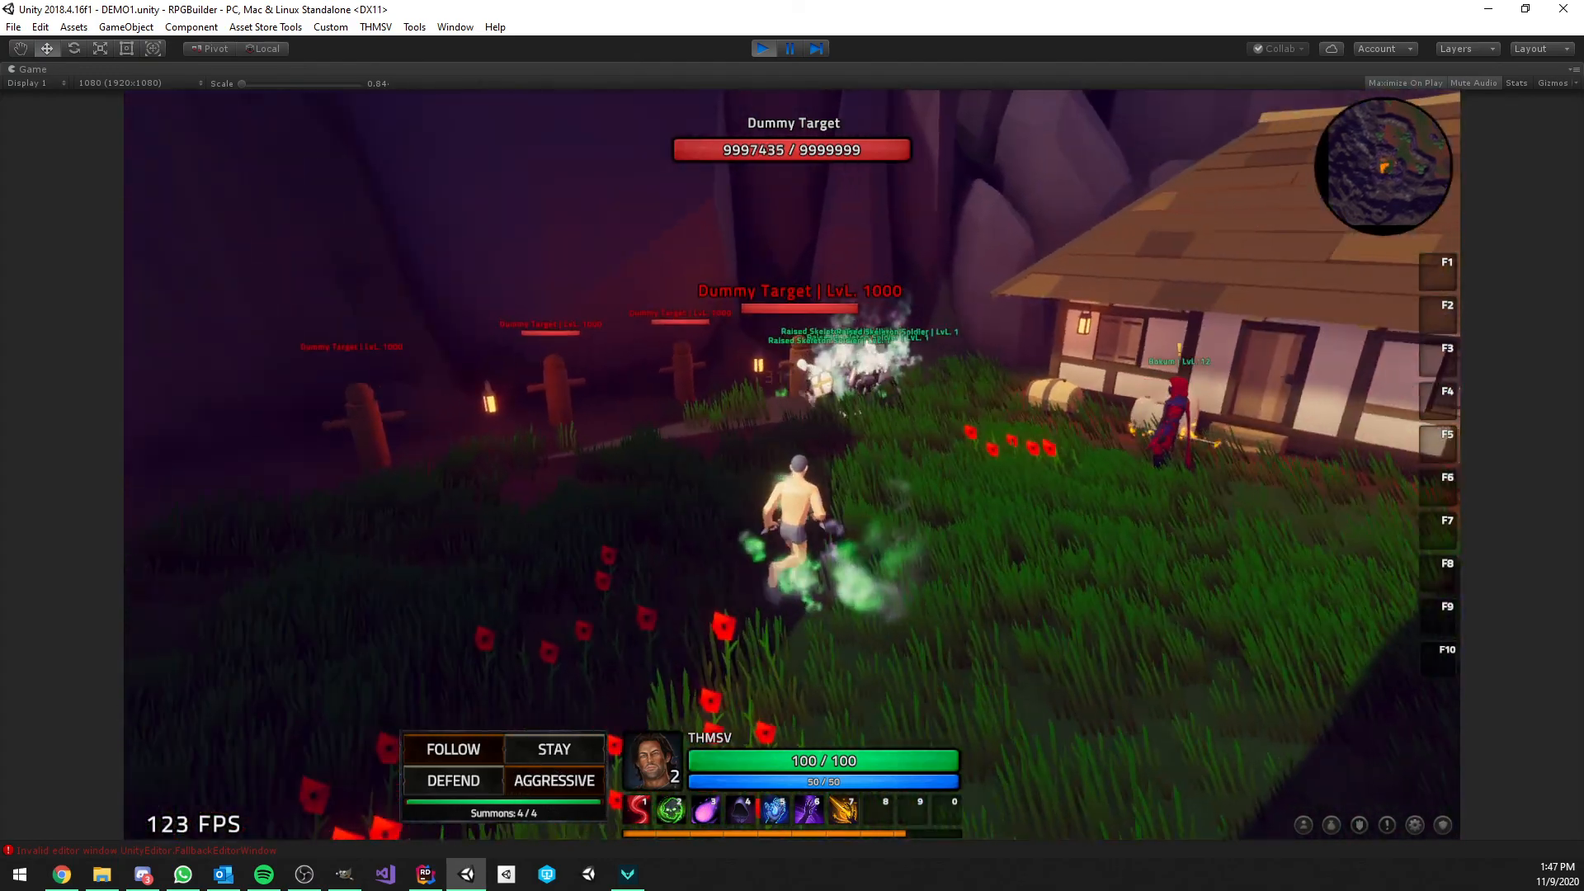
Examine the skeleton soldiers attacking the Dummy Target up close, and step away toward the house
scroll(690, 474, "up", 5)
right_click_drag(690, 473, 589, 494)
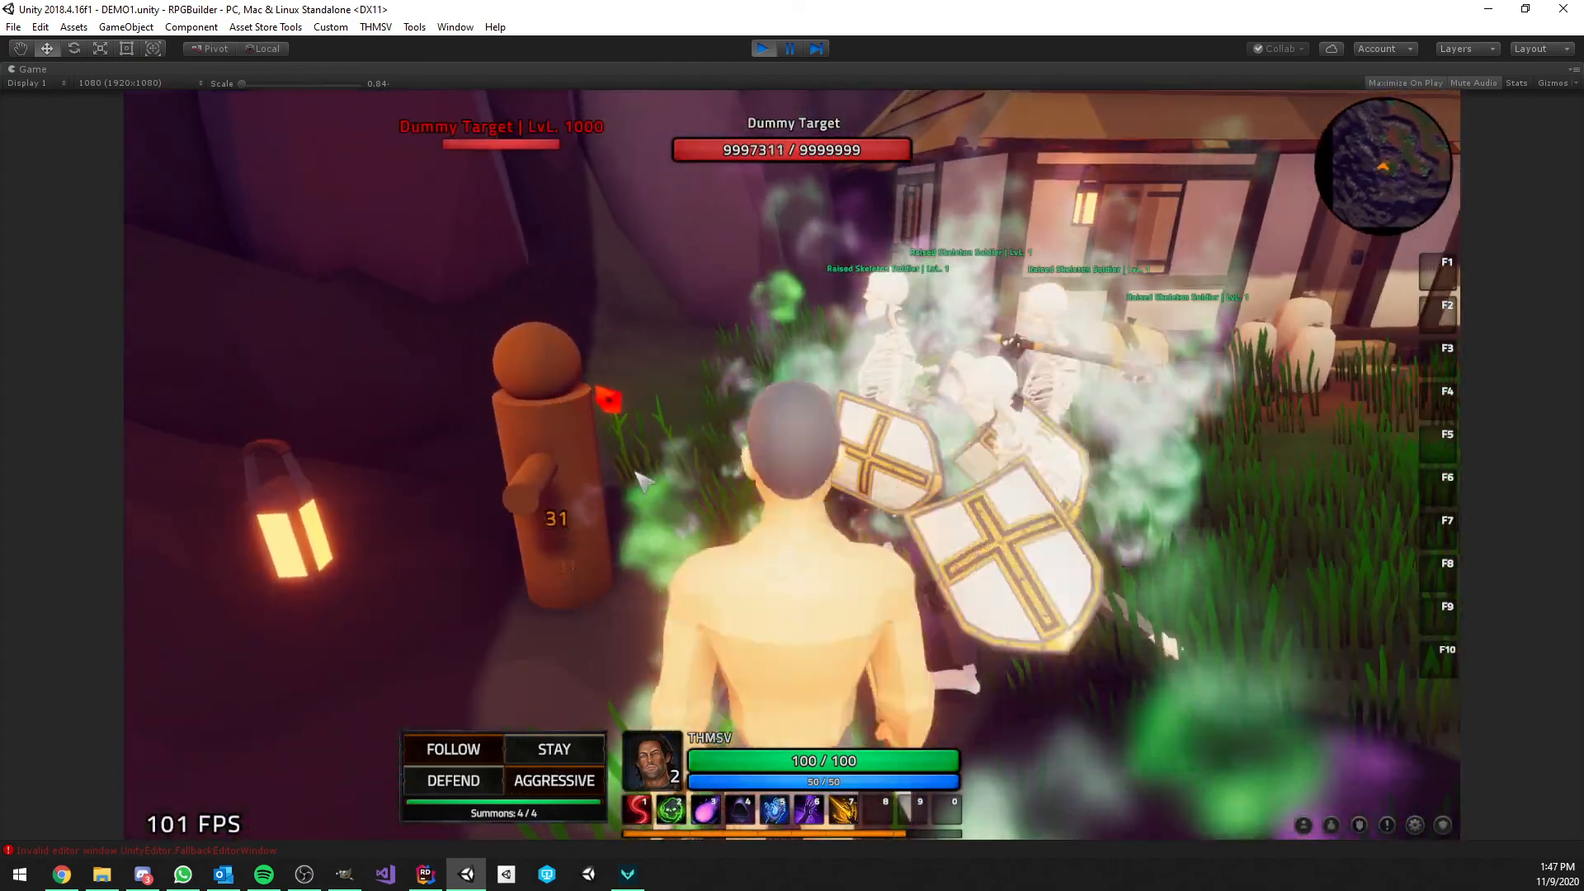
scroll(590, 493, "up", 3)
scroll(590, 493, "down", 2)
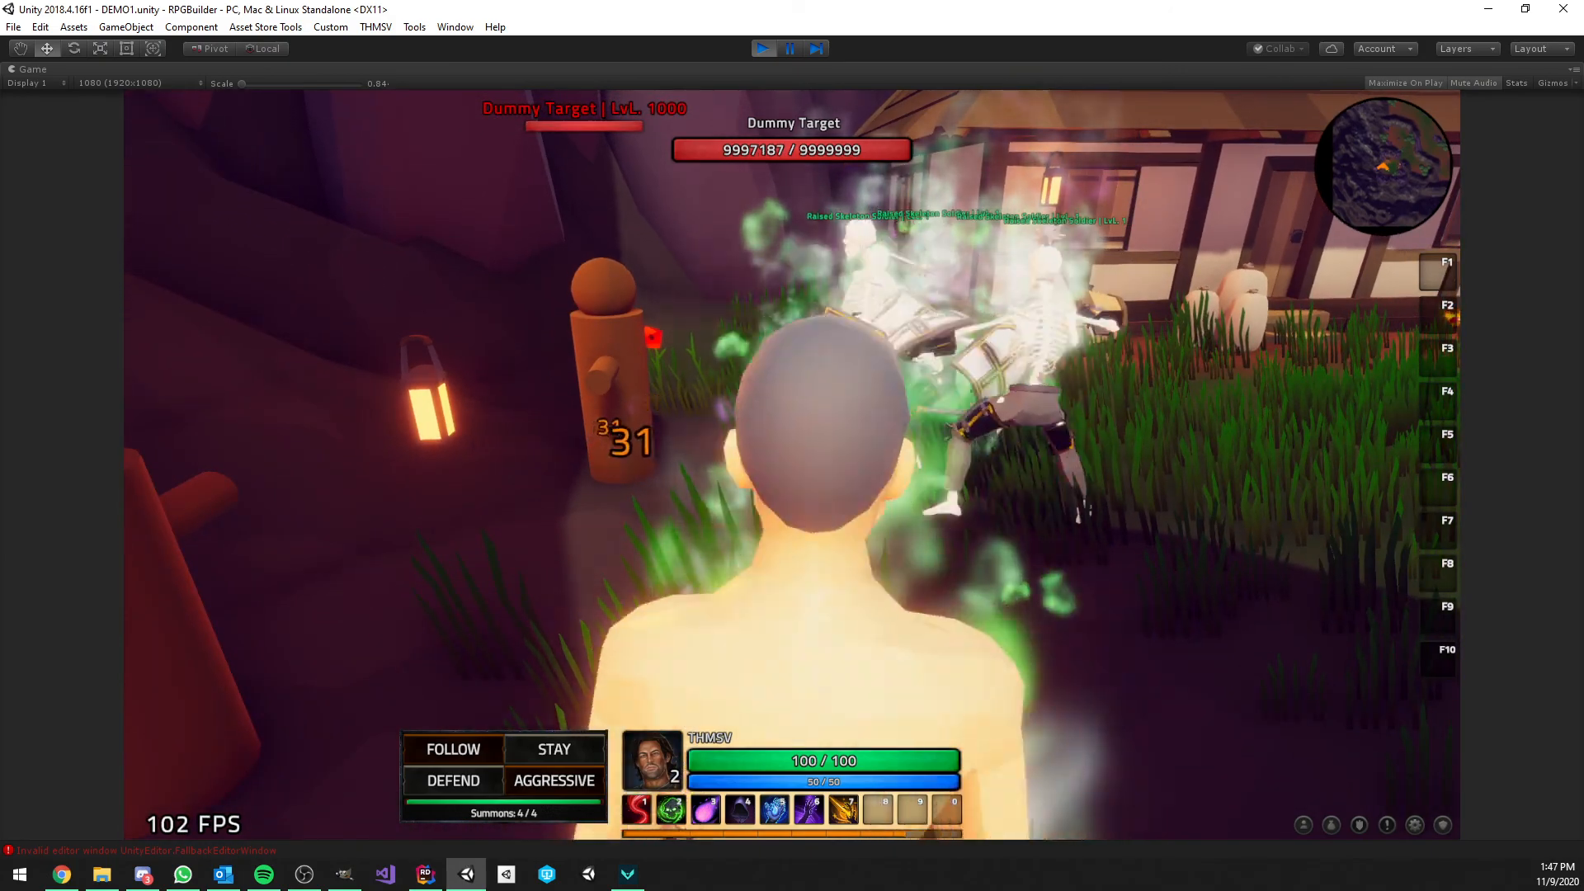
scroll(660, 498, "down", 5)
key("d")
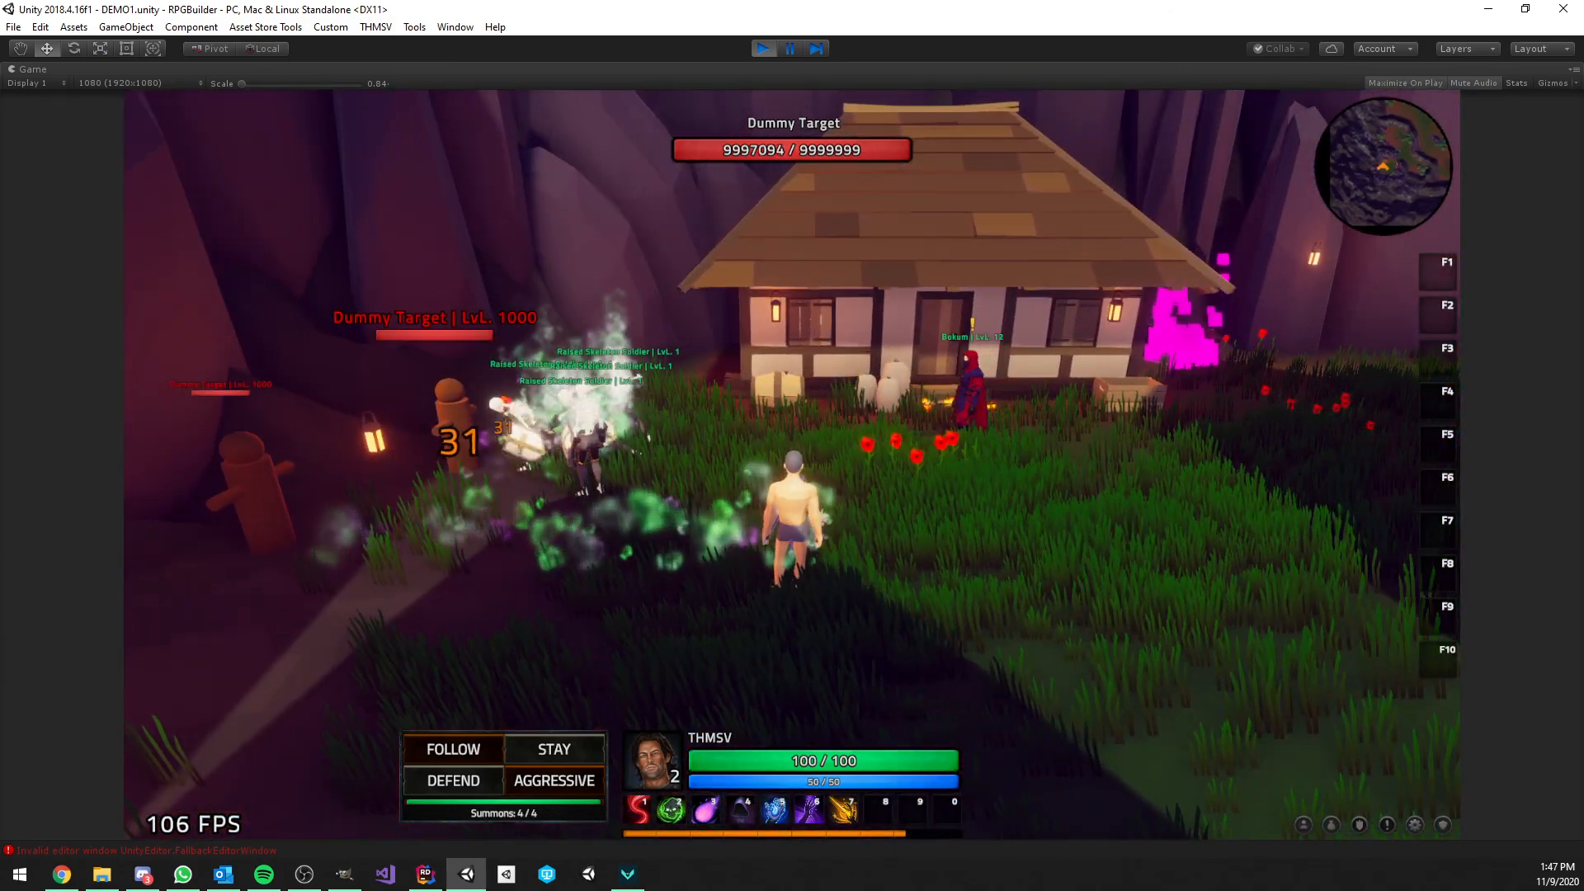